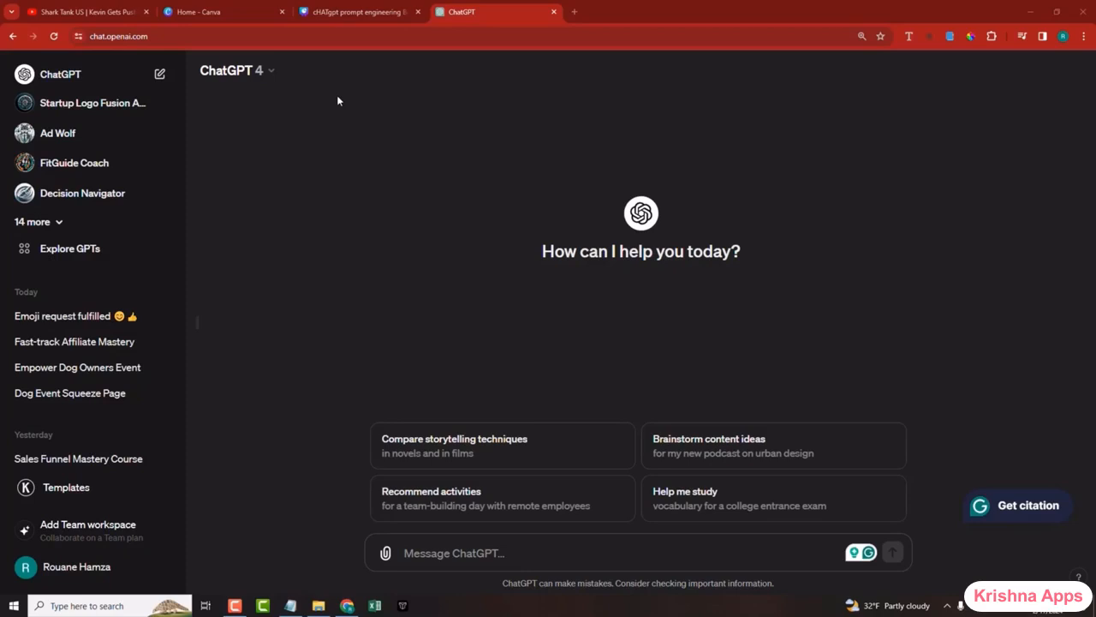
- Try the GPT-3.5 and Plugins models in turn and return the chat to GPT-4
{"action": "left_click", "coordinate": [221, 72]}
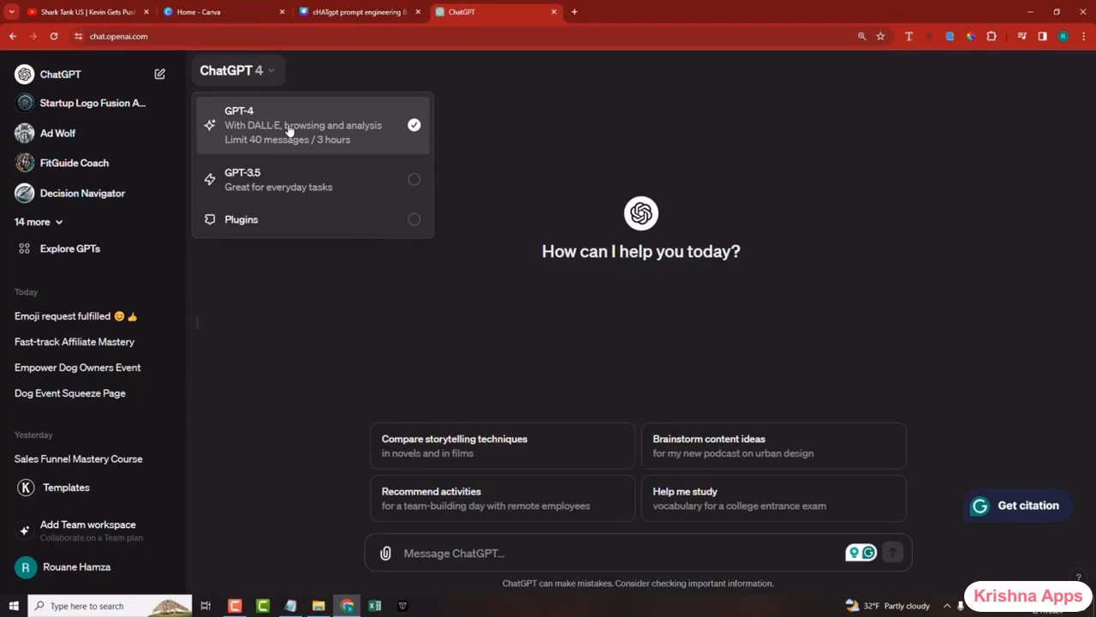
{"action": "left_click", "coordinate": [282, 181]}
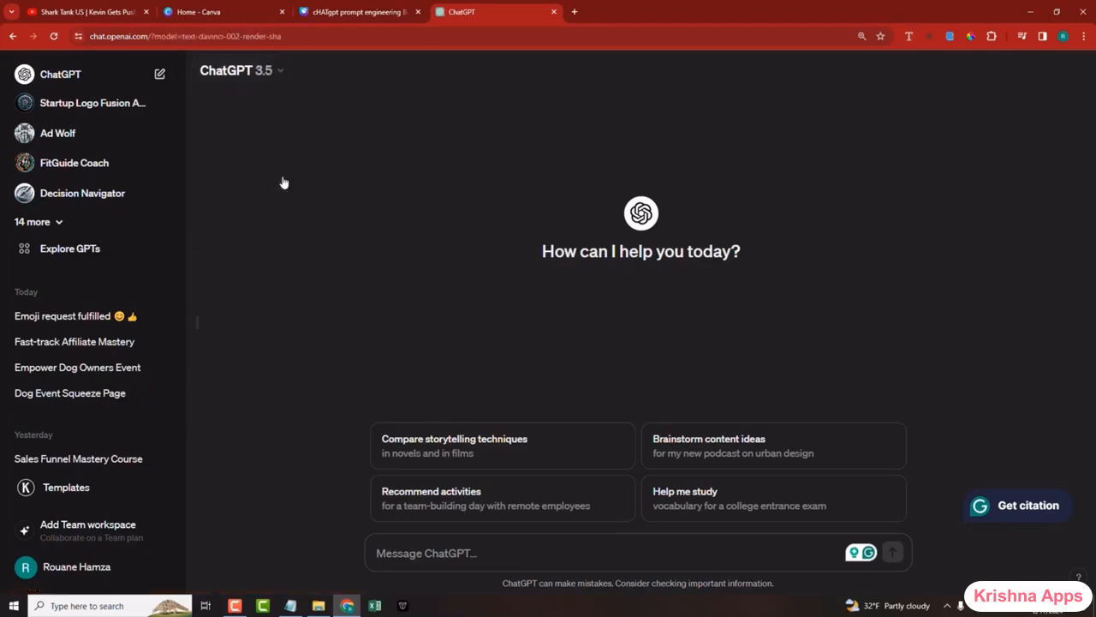
{"action": "left_click", "coordinate": [270, 82]}
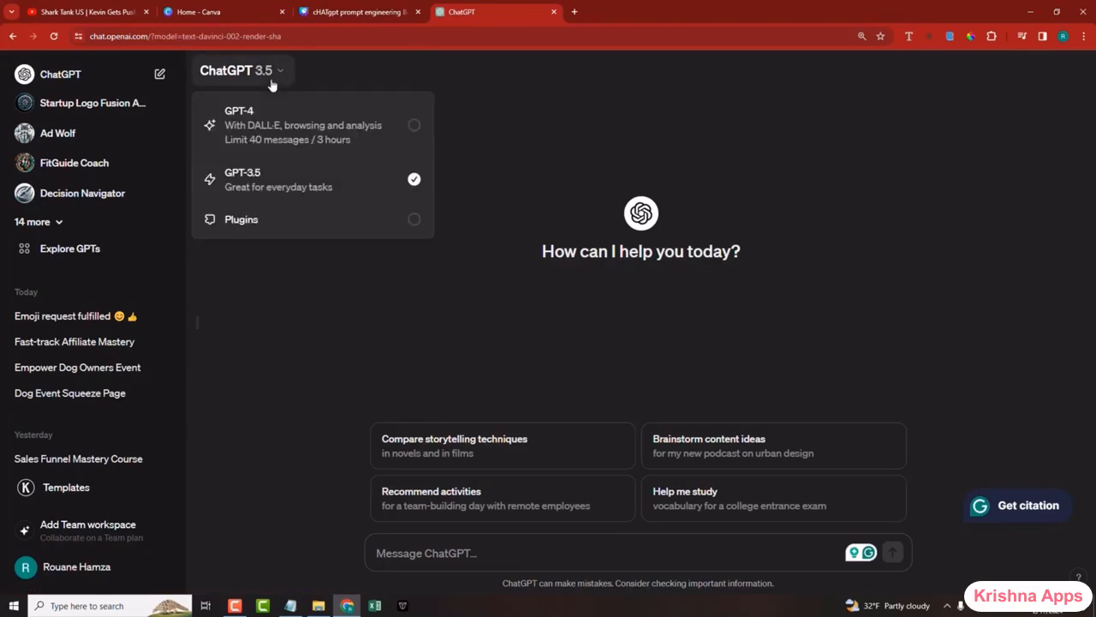
{"action": "left_click", "coordinate": [257, 221]}
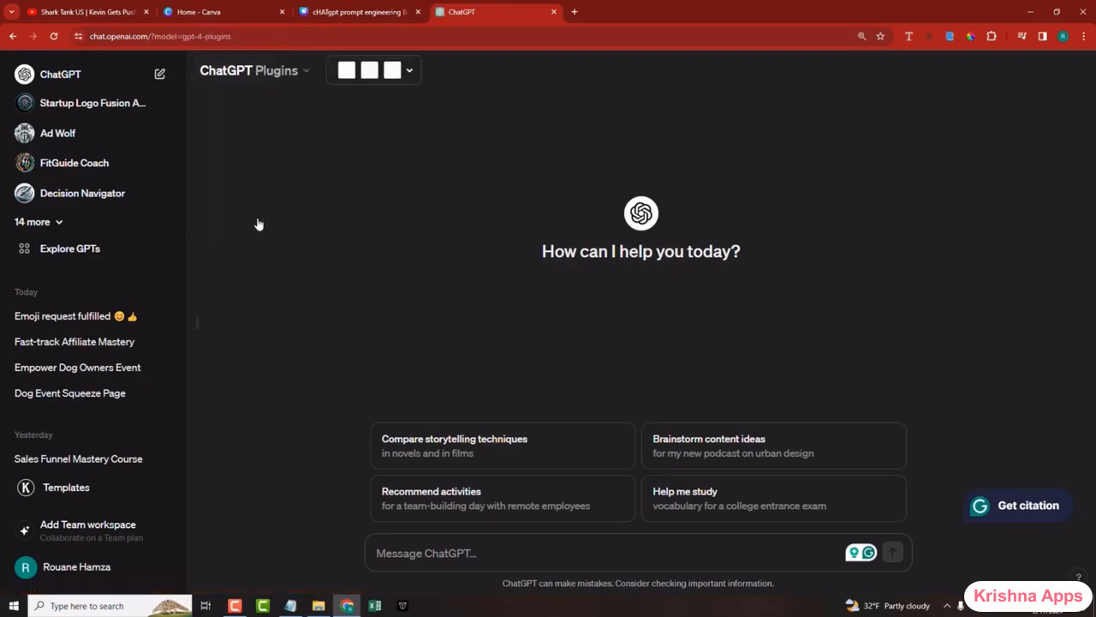
{"action": "left_click", "coordinate": [268, 74]}
{"action": "left_click", "coordinate": [262, 129]}
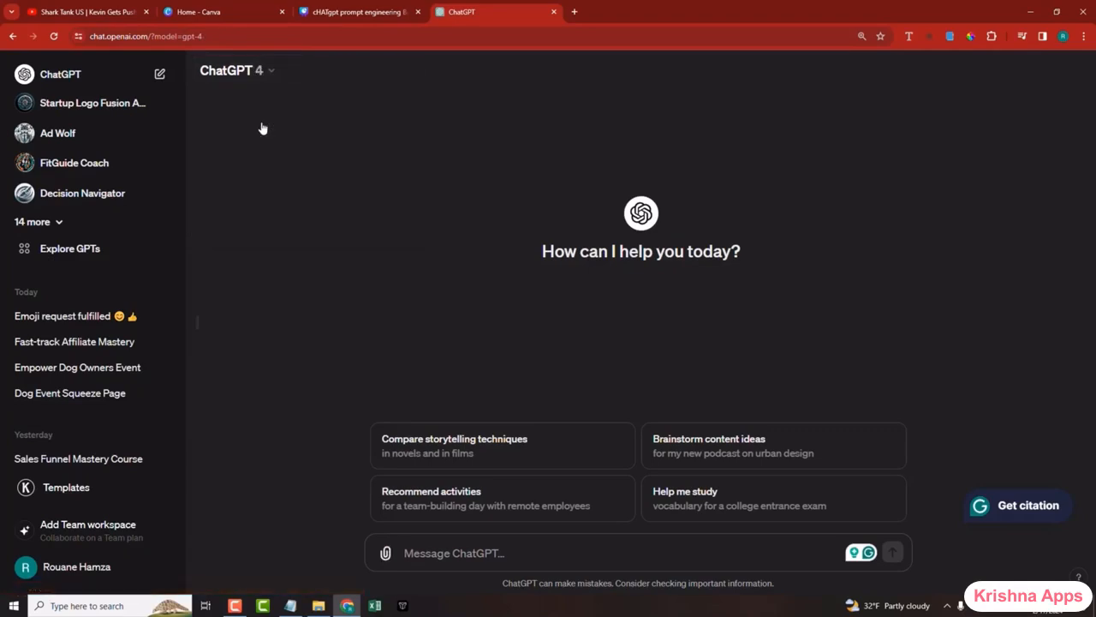
- Switch the chat model to GPT-3.5 and show the list of available models
{"action": "left_click", "coordinate": [247, 74]}
{"action": "left_click", "coordinate": [238, 168]}
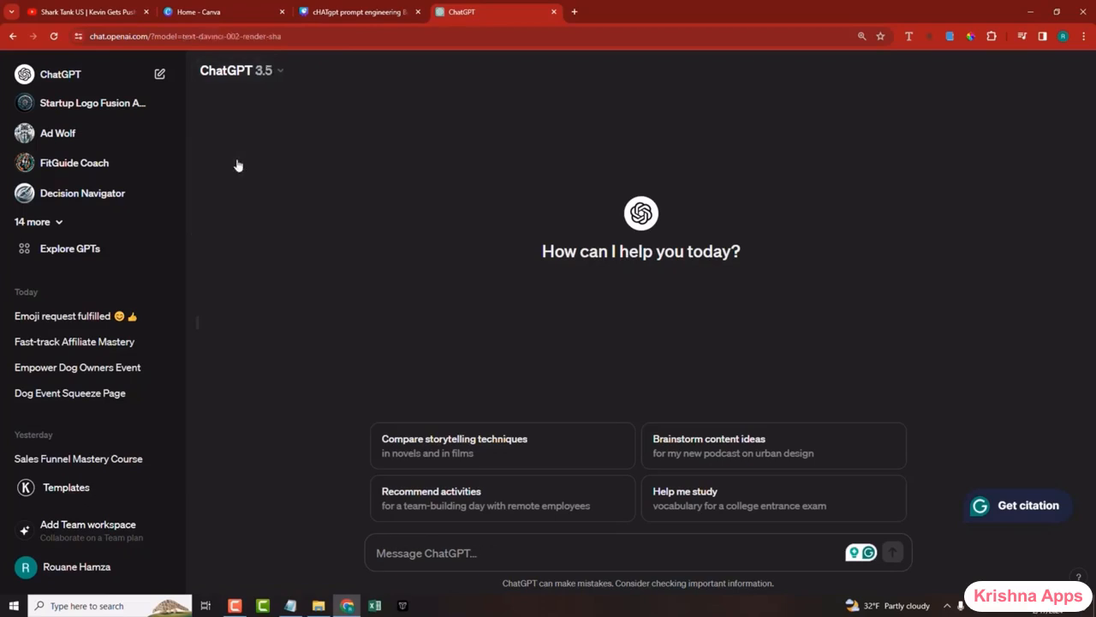
{"action": "left_click", "coordinate": [266, 83]}
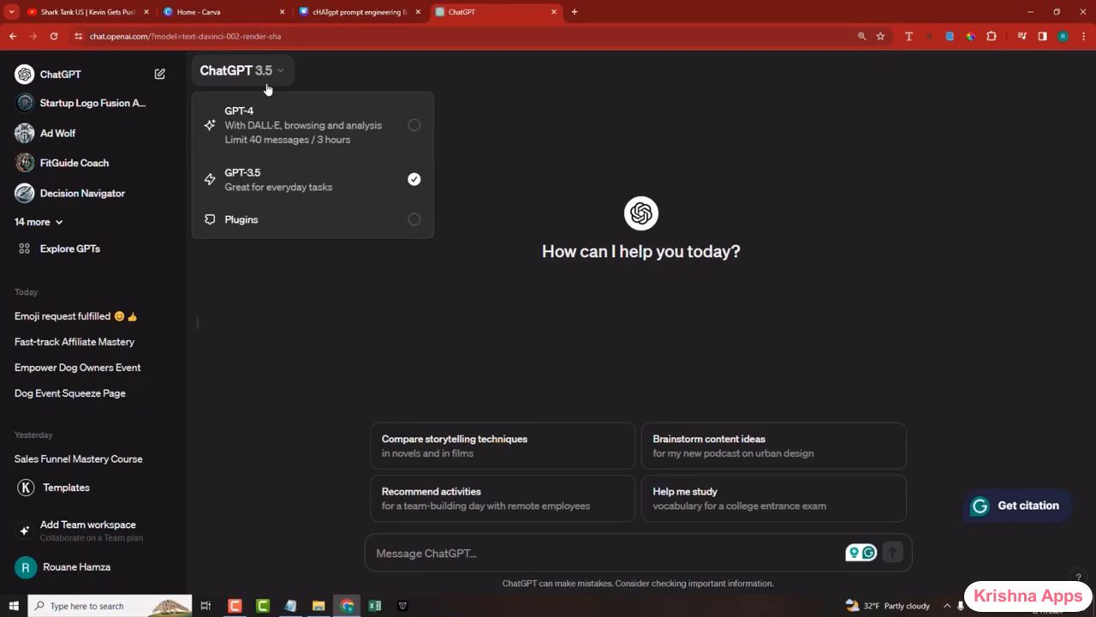
- Open the account settings and check the Plugins option among the beta features
{"action": "left_click", "coordinate": [71, 572]}
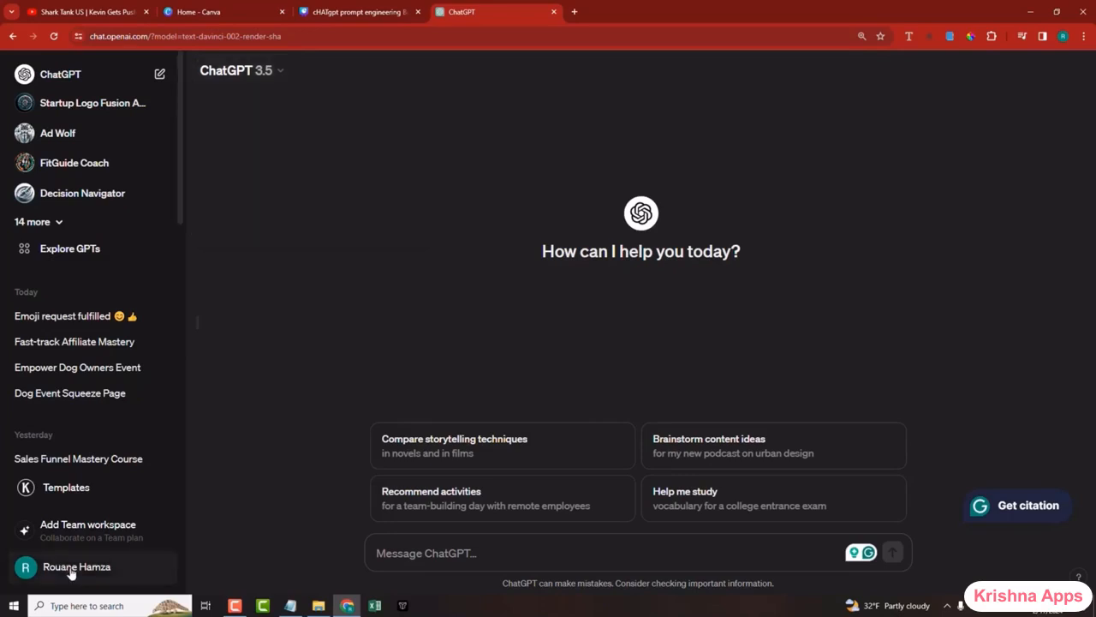
{"action": "left_click", "coordinate": [71, 572]}
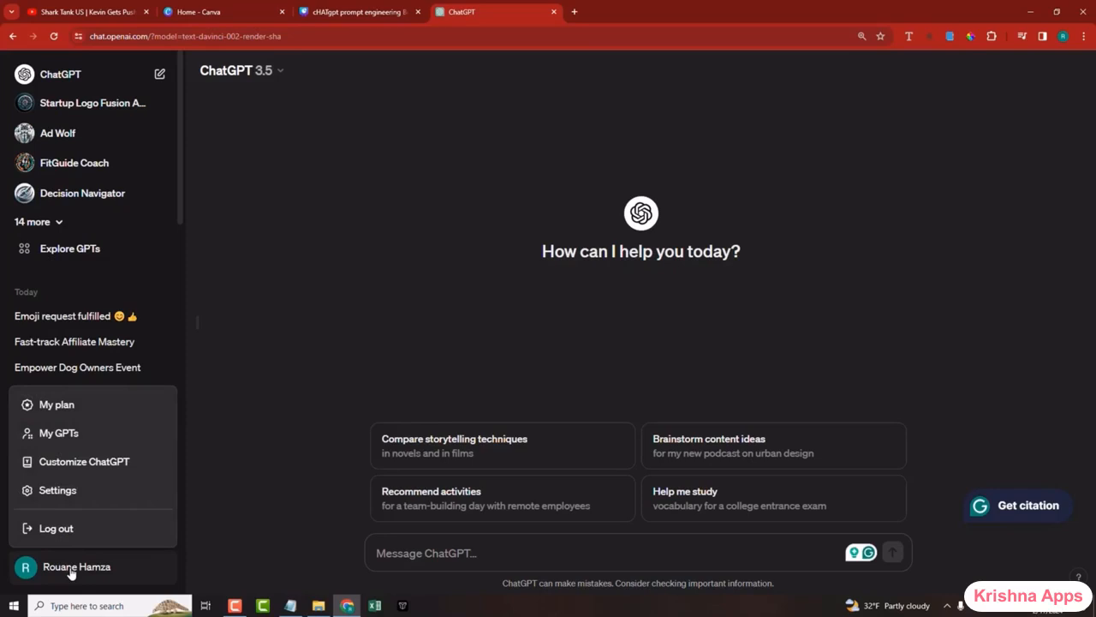
{"action": "left_click", "coordinate": [56, 493]}
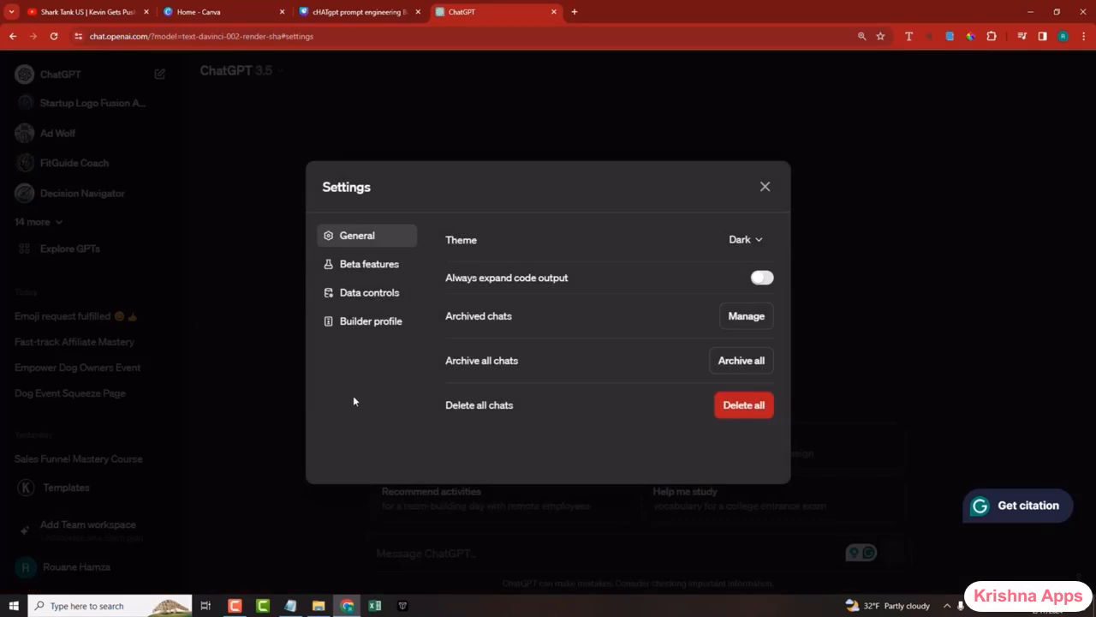
{"action": "left_click", "coordinate": [369, 266]}
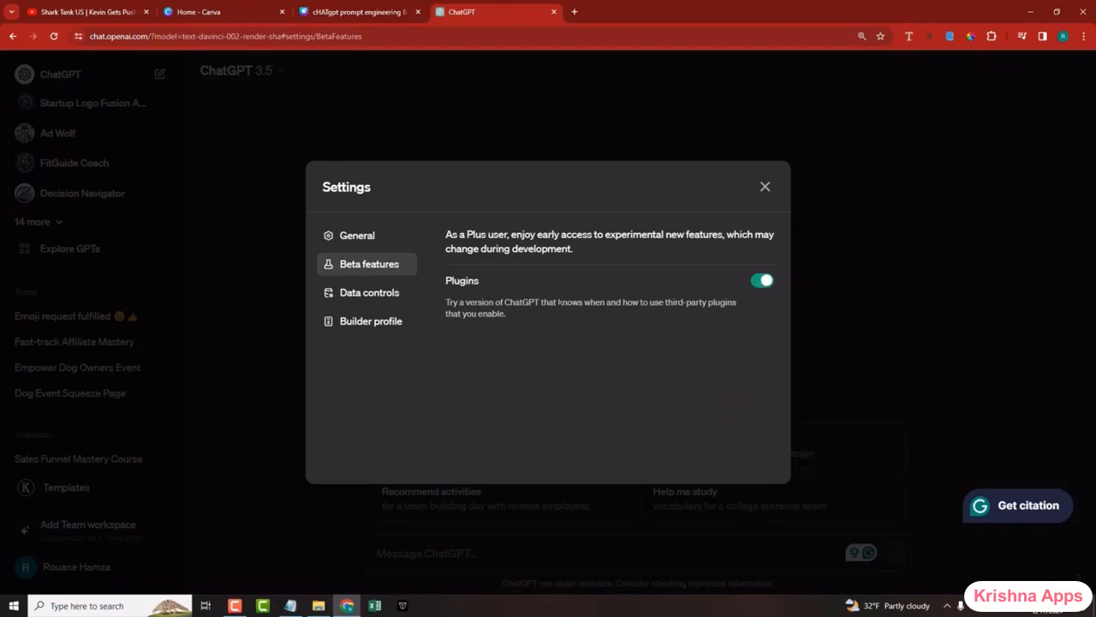
- In the general settings, try the Light and System themes and return the theme to Dark
{"action": "left_click", "coordinate": [357, 240]}
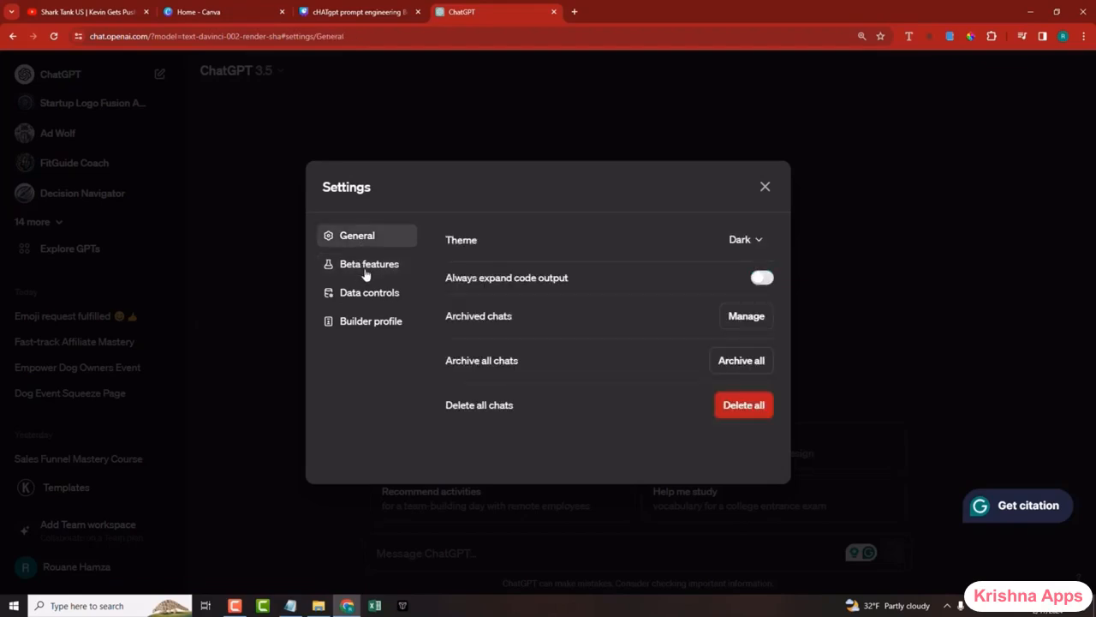
{"action": "left_click", "coordinate": [742, 240]}
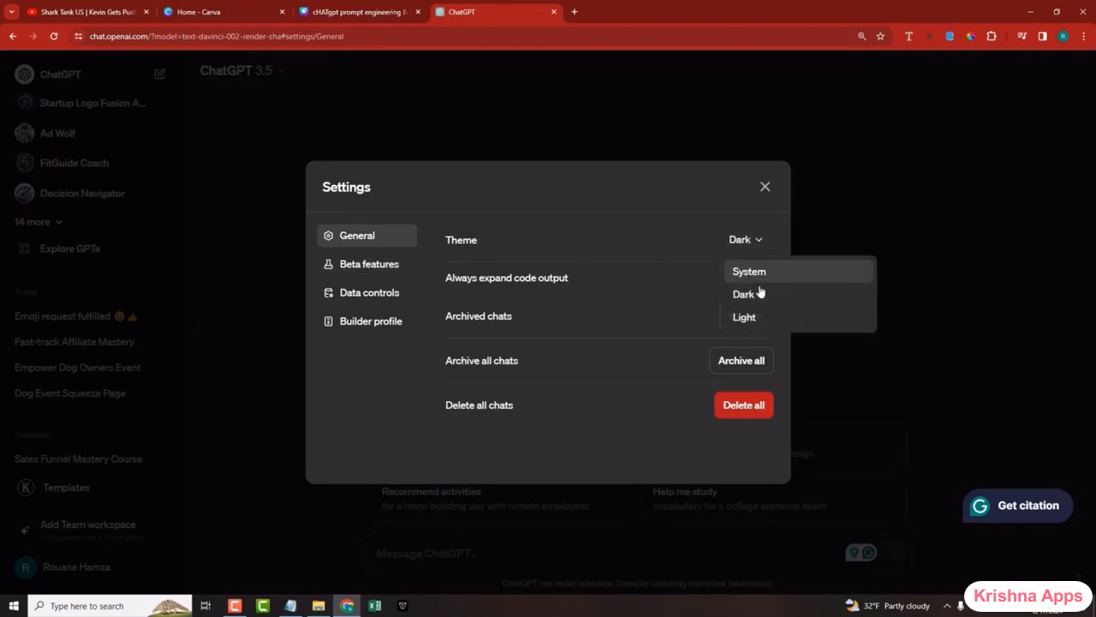
{"action": "left_click", "coordinate": [756, 316]}
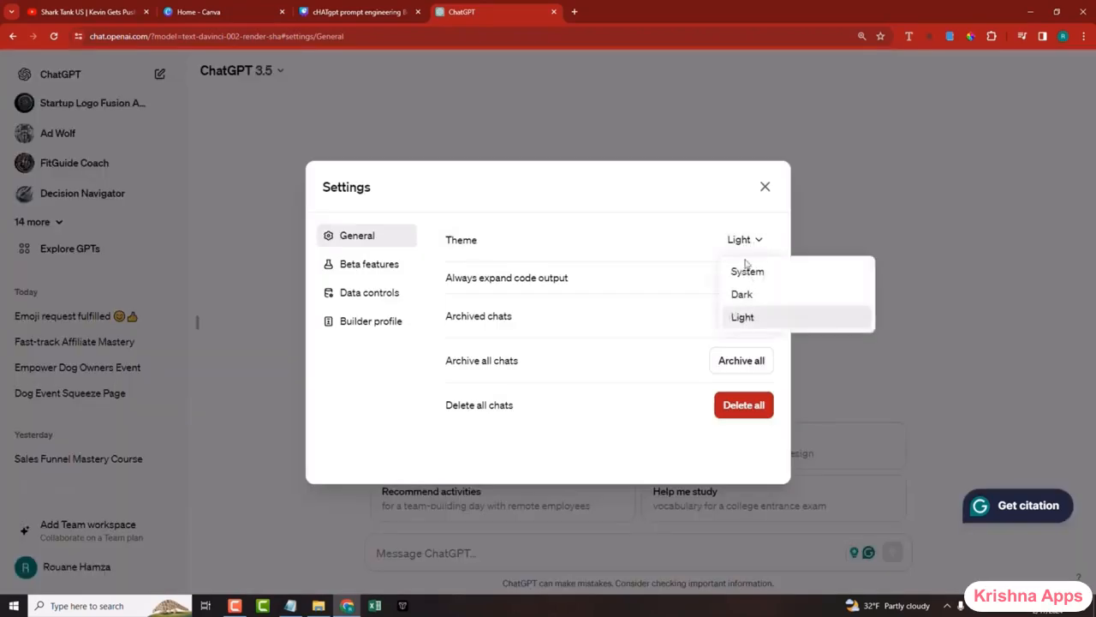
{"action": "left_click", "coordinate": [746, 271]}
{"action": "left_click", "coordinate": [741, 244]}
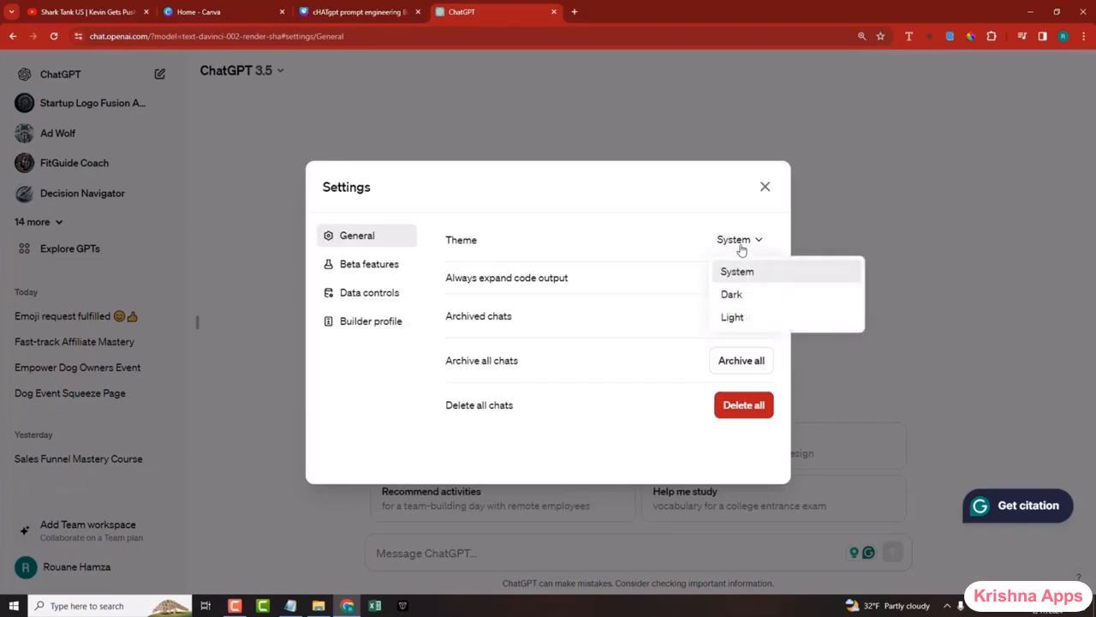
{"action": "left_click", "coordinate": [746, 297]}
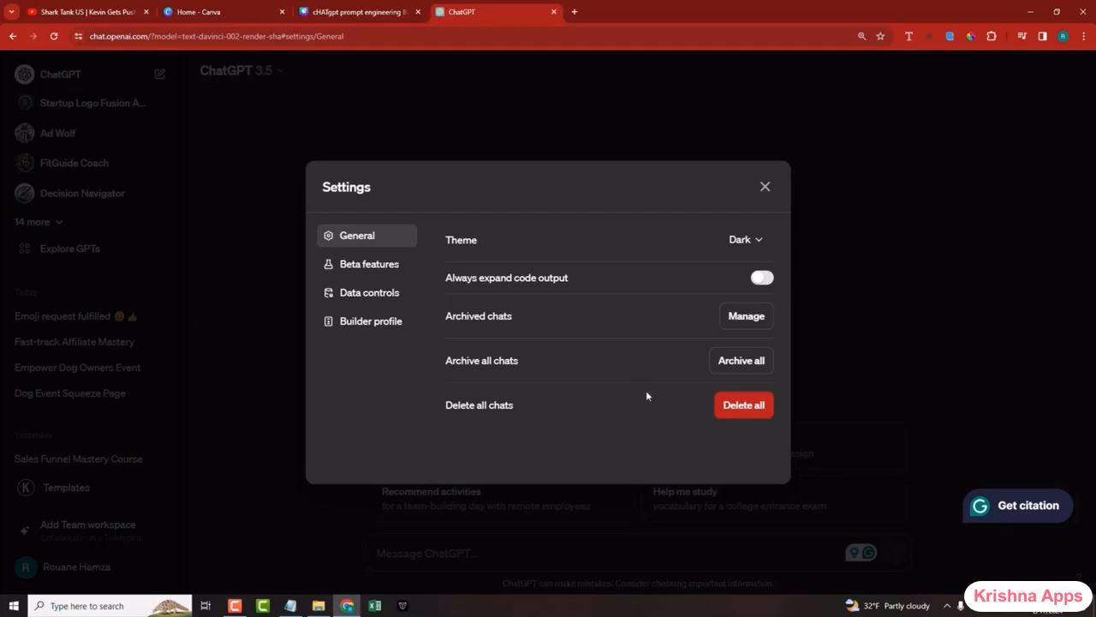
- Review the data control options and the builder profile settings
{"action": "left_click", "coordinate": [363, 292]}
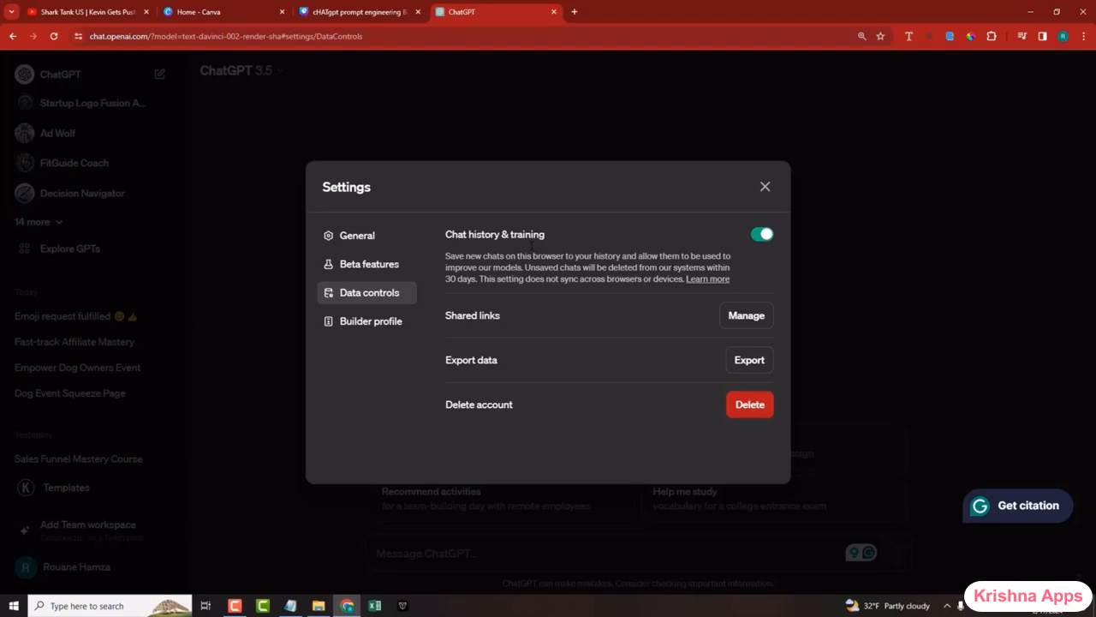
{"action": "left_click", "coordinate": [371, 326]}
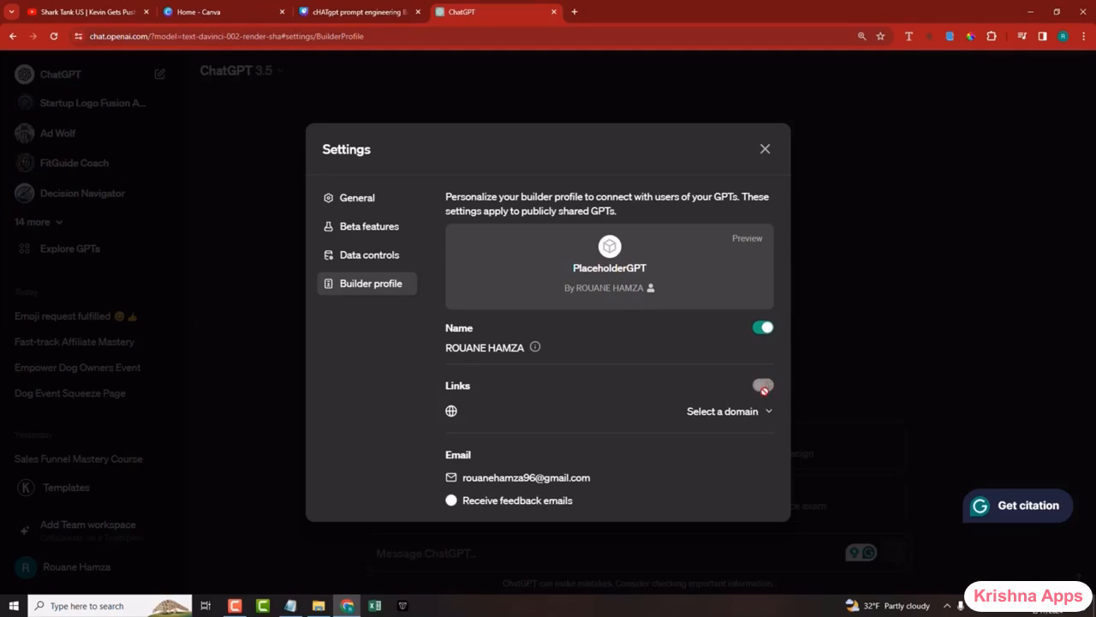
- Submit passiveincomegenz.com as a new domain to verify for the builder profile links, and close the verification prompt and settings
{"action": "left_click", "coordinate": [760, 416]}
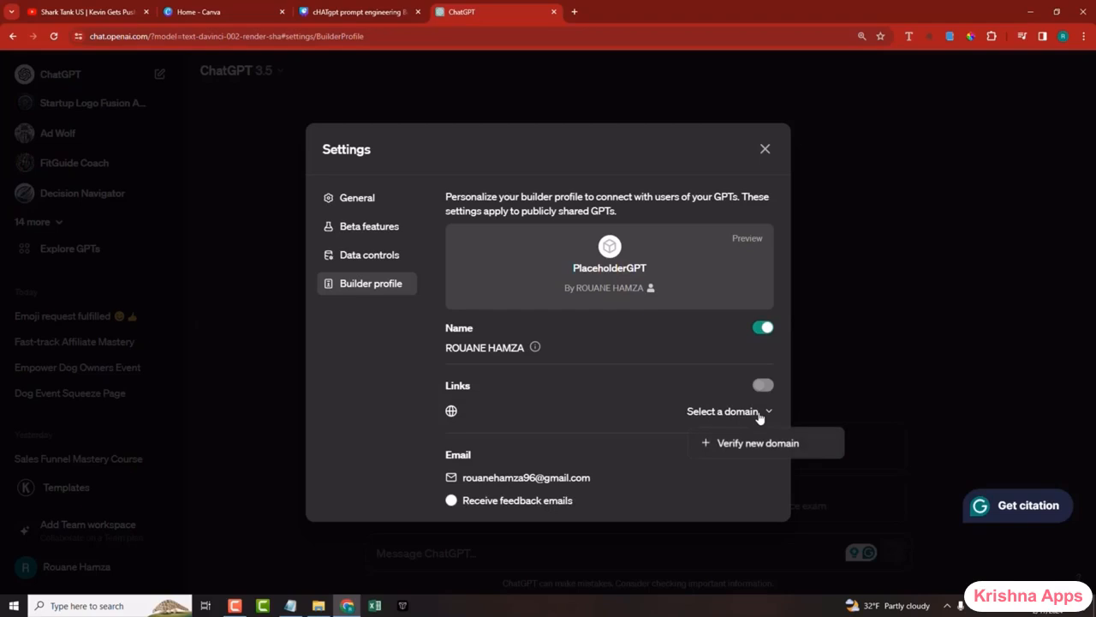
{"action": "left_click", "coordinate": [735, 448]}
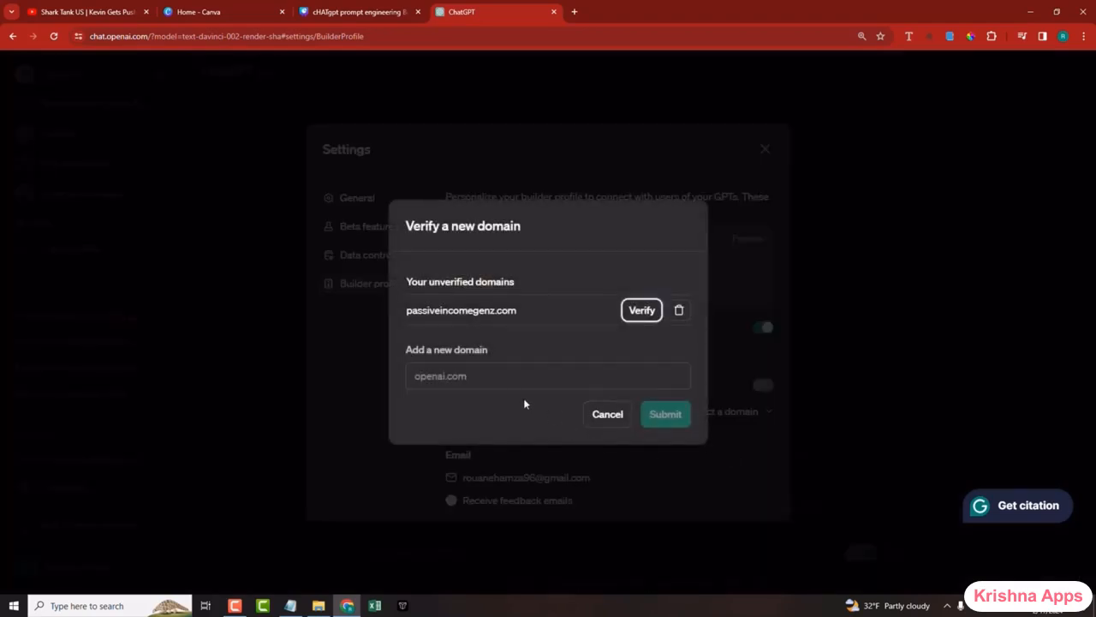
{"action": "left_click", "coordinate": [488, 376]}
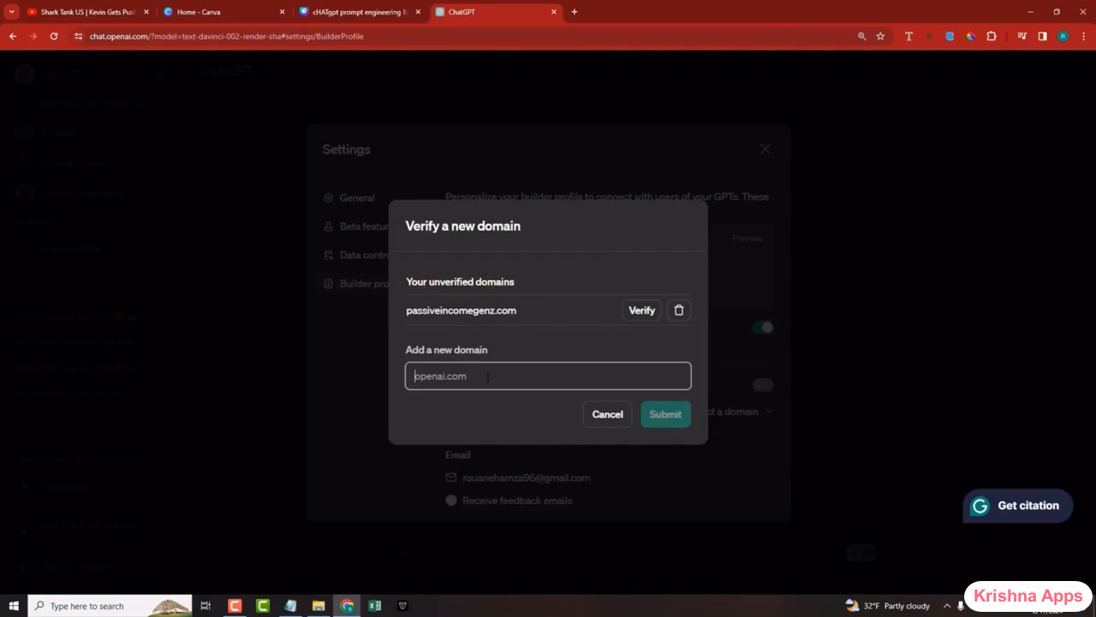
{"action": "type", "text": "passivein"}
{"action": "type", "text": "come"}
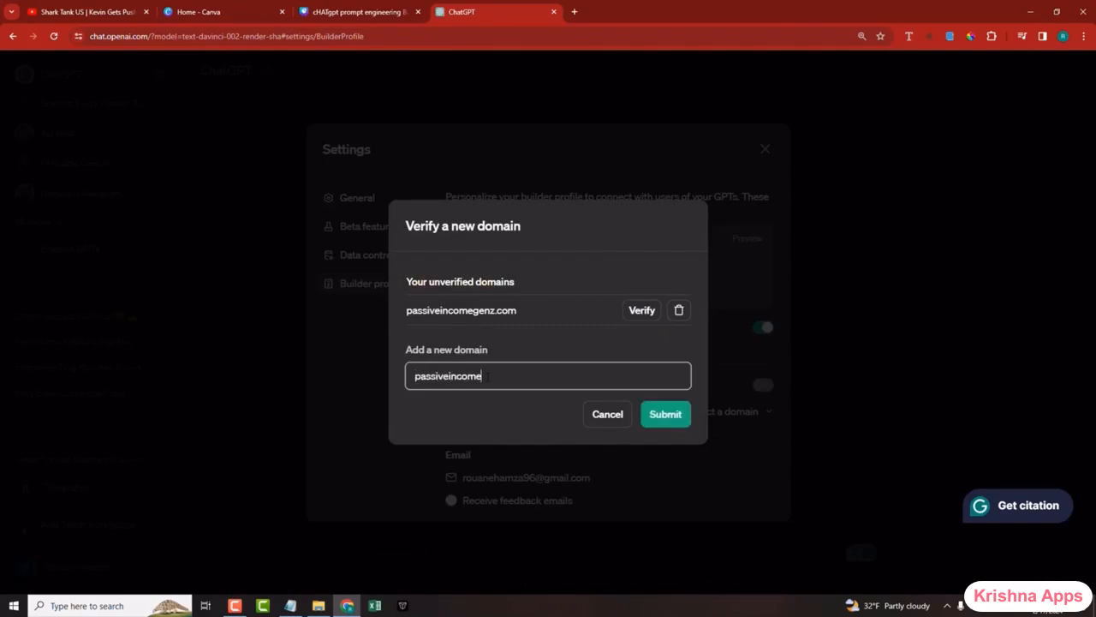
{"action": "type", "text": "genz.com"}
{"action": "left_click", "coordinate": [648, 418]}
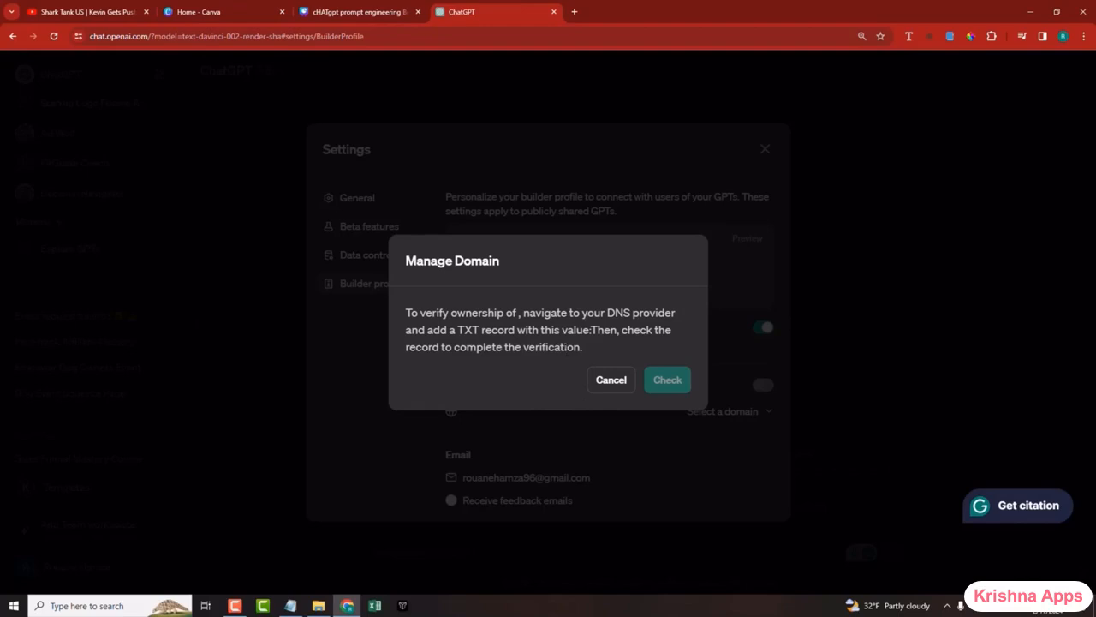
{"action": "left_click_drag", "start_coordinate": [562, 329], "coordinate": [617, 329]}
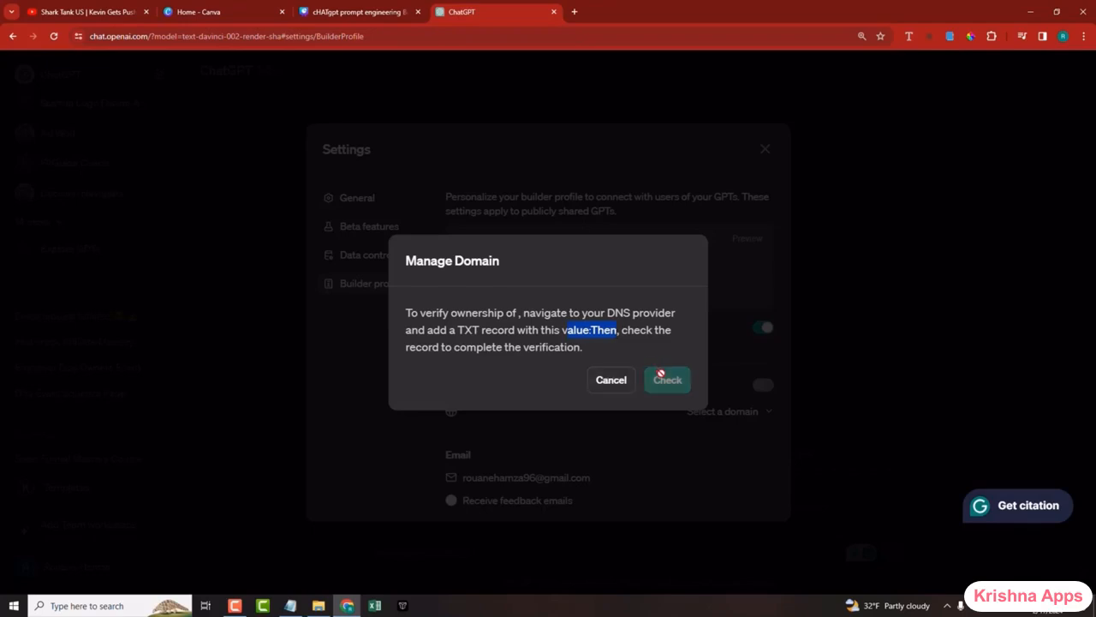
{"action": "left_click", "coordinate": [899, 409]}
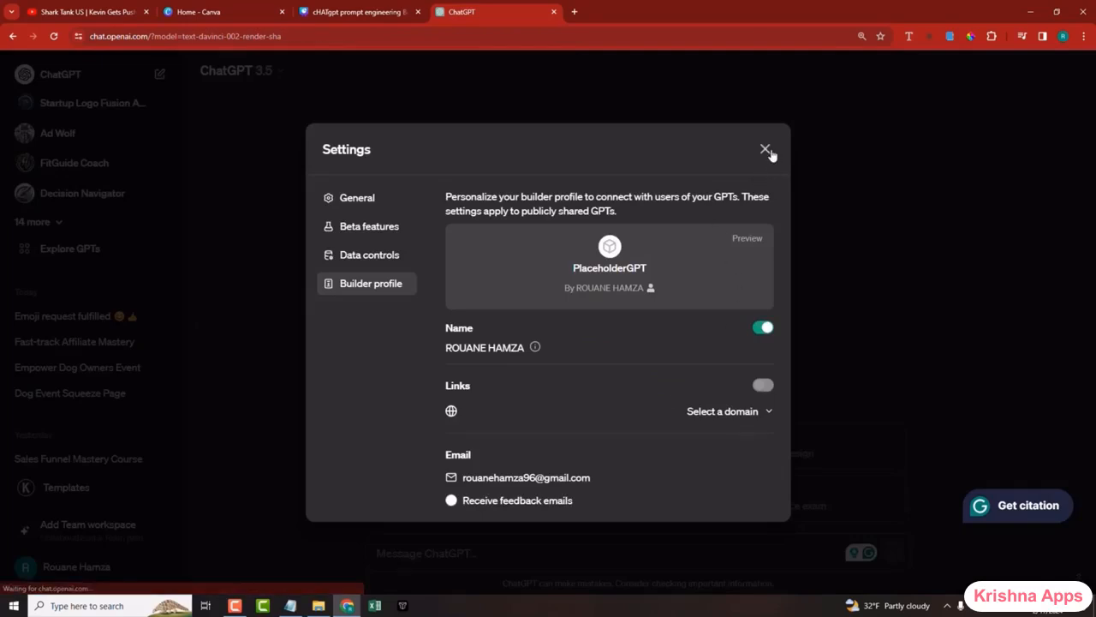
{"action": "left_click", "coordinate": [766, 150]}
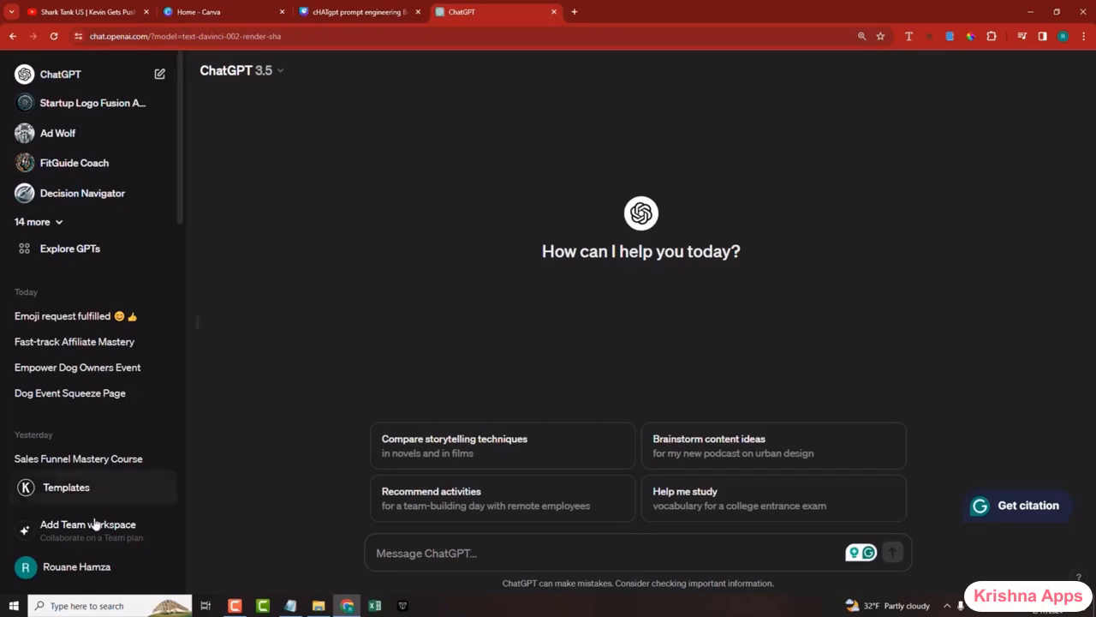
- Examine the custom instruction fields for customizing ChatGPT and close them without entering anything
{"action": "left_click", "coordinate": [76, 568]}
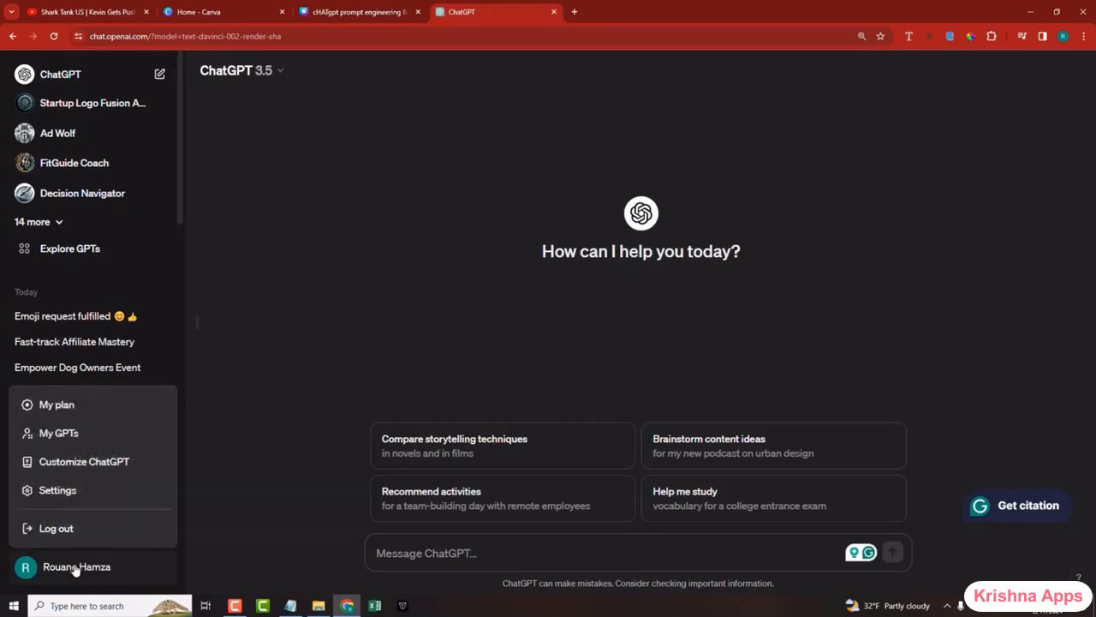
{"action": "left_click", "coordinate": [79, 463]}
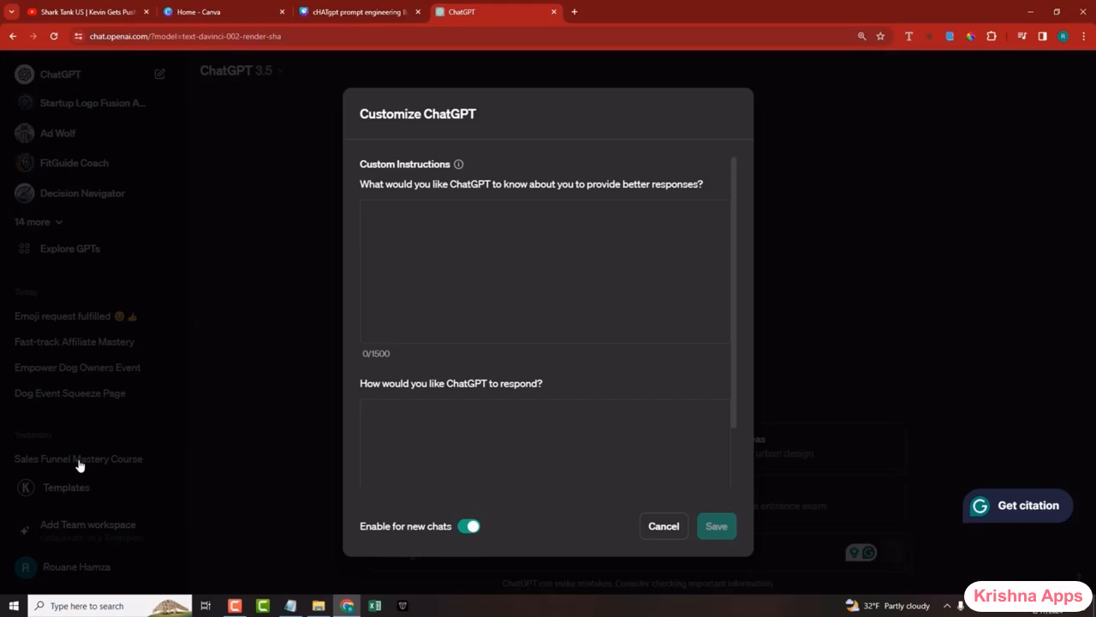
{"action": "left_click", "coordinate": [300, 483]}
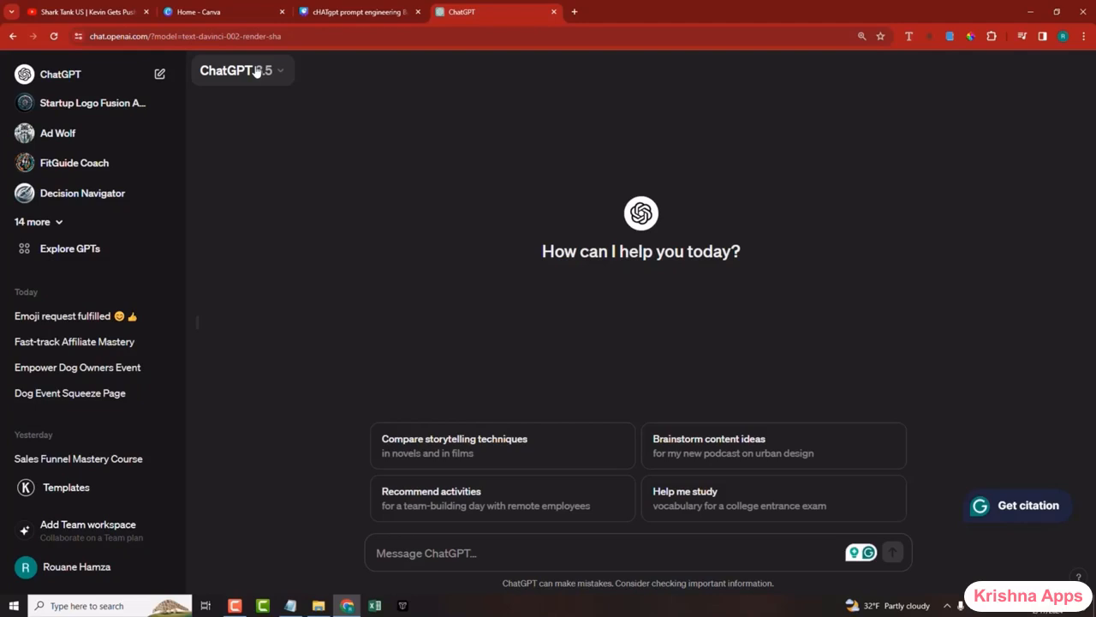
- Send the prompt "Generate an SEO optimized article about dinosaurs in the ice age" and stop the response while it is generating
{"action": "type", "text": "Generate an SEO optimized article about dinosaurs in the ice age"}
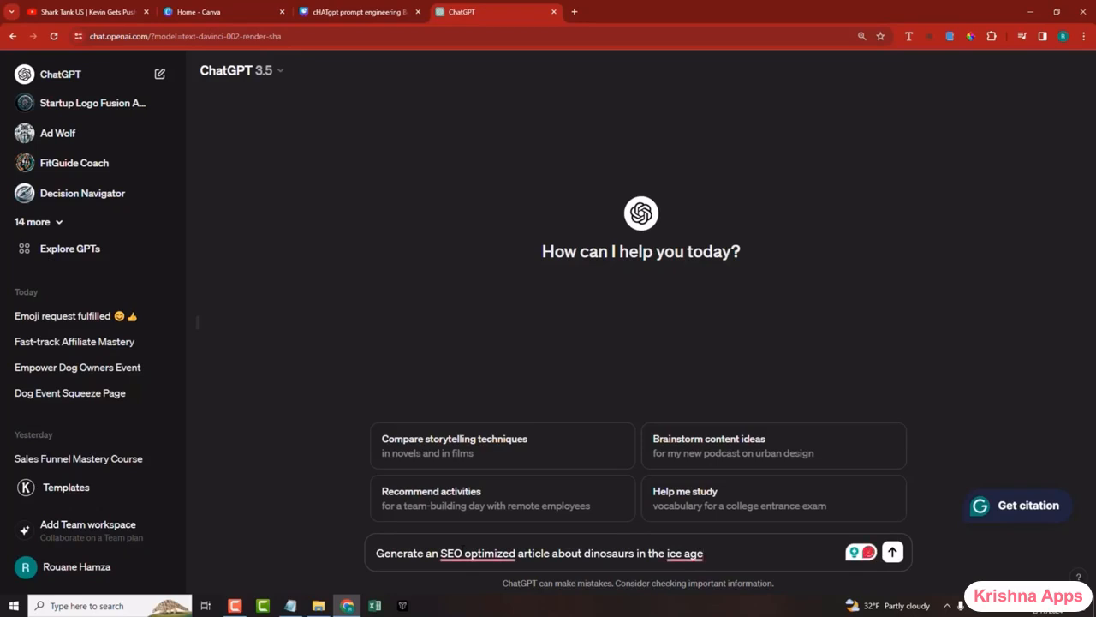
{"action": "key", "text": "Return"}
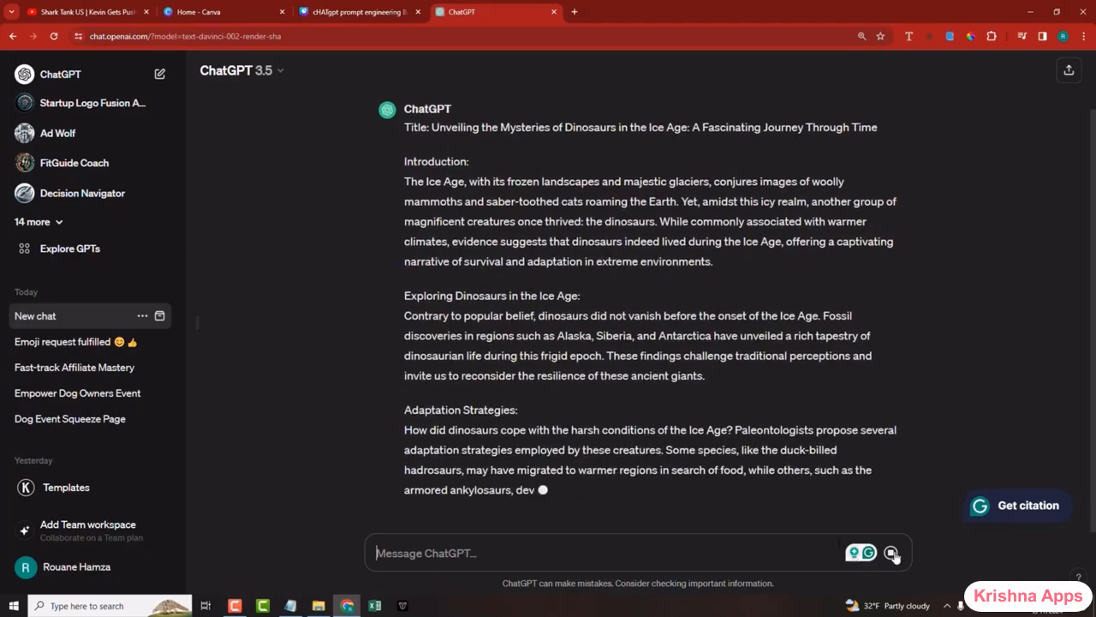
{"action": "left_click", "coordinate": [895, 554]}
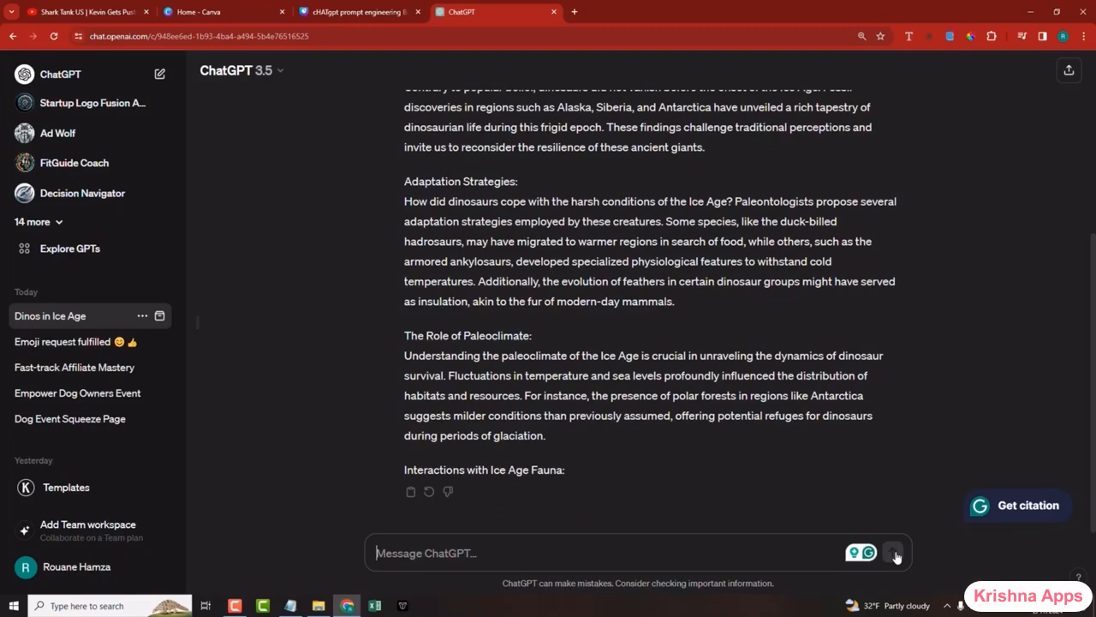
- Edit the sent dinosaur article prompt to capitalize "Ice Age" and ask for 10 dinosaurs, and resubmit it
{"action": "scroll", "coordinate": [626, 482], "scroll_direction": "up", "scroll_amount": 3}
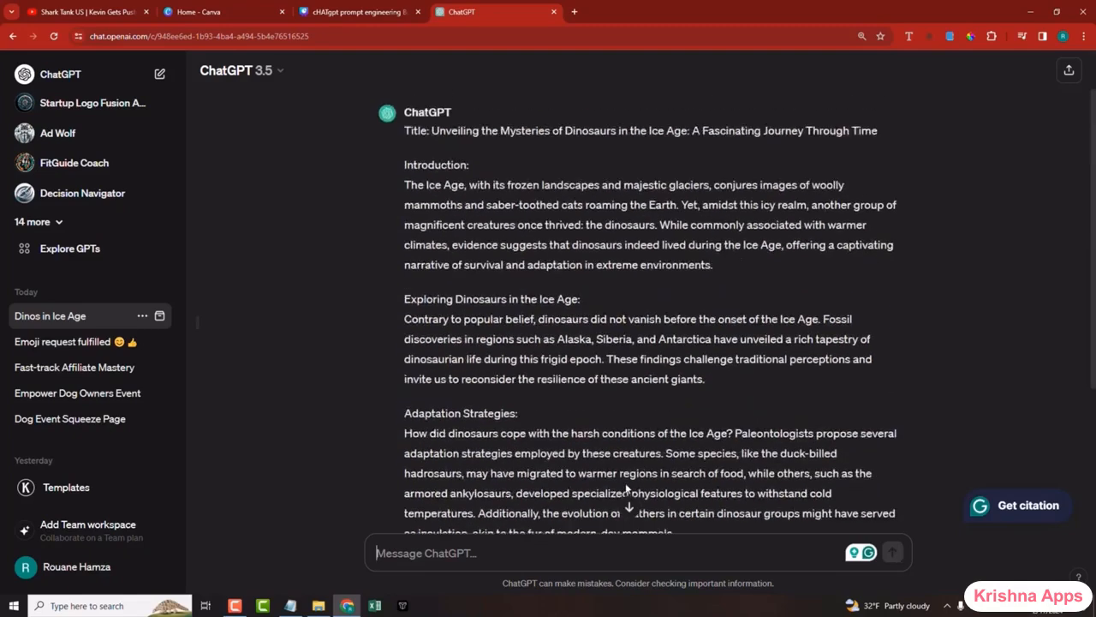
{"action": "mouse_move", "coordinate": [480, 142]}
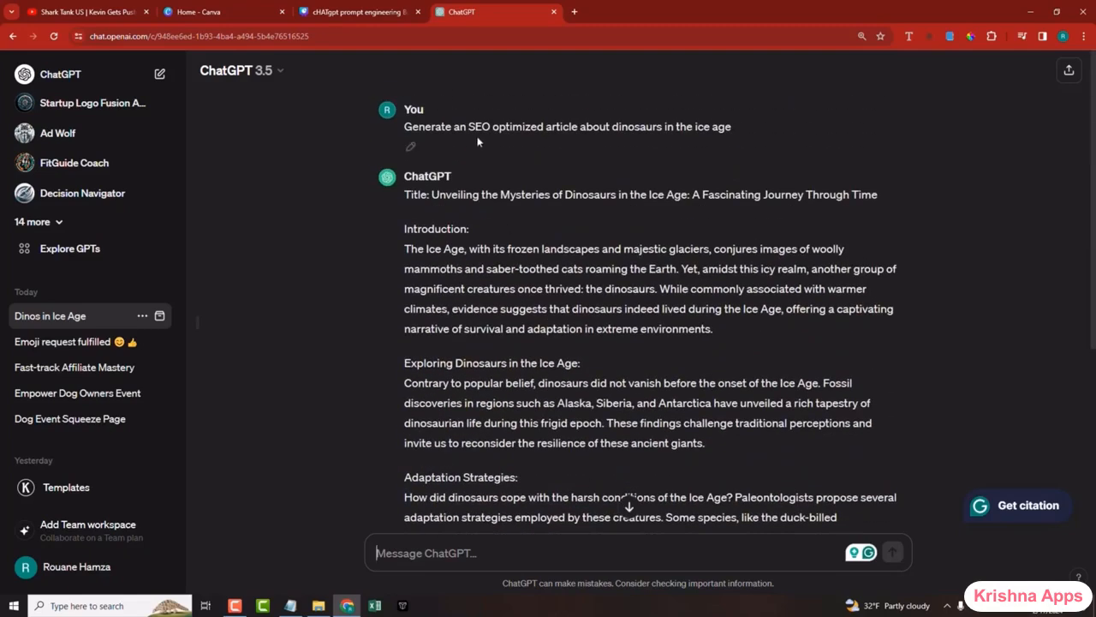
{"action": "left_click", "coordinate": [411, 150]}
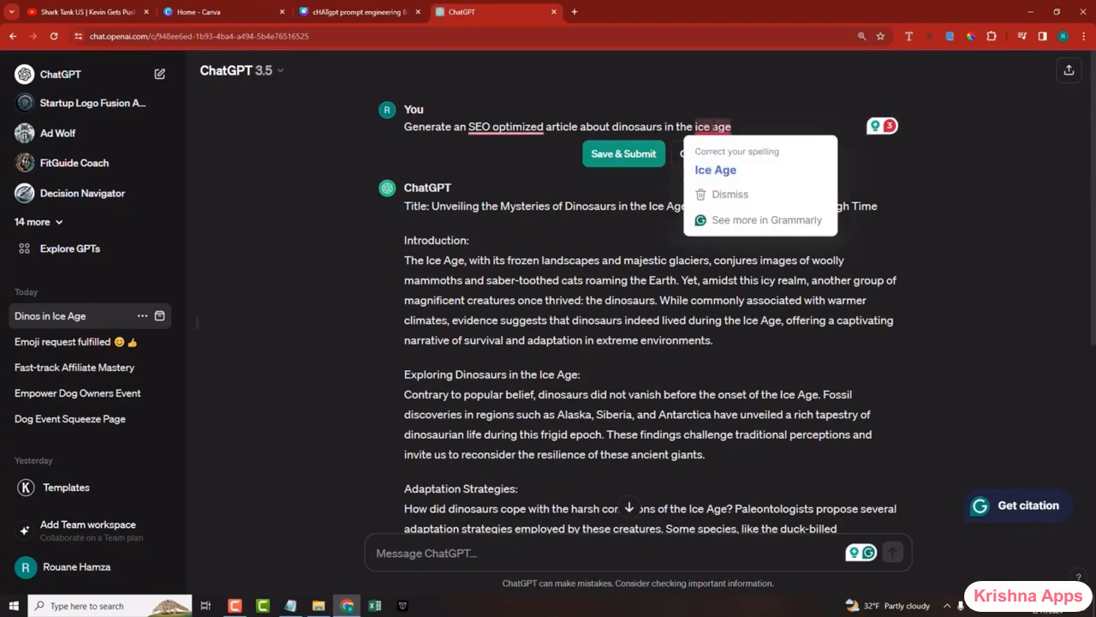
{"action": "left_click", "coordinate": [702, 166]}
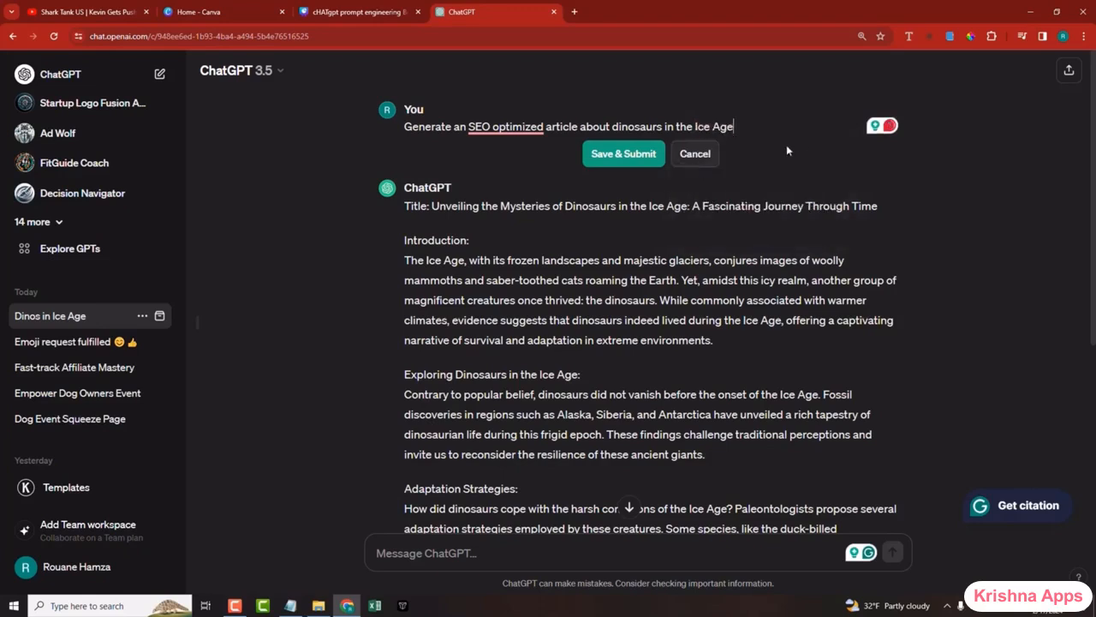
{"action": "left_click", "coordinate": [612, 127]}
{"action": "type", "text": "10"}
{"action": "left_click", "coordinate": [611, 154]}
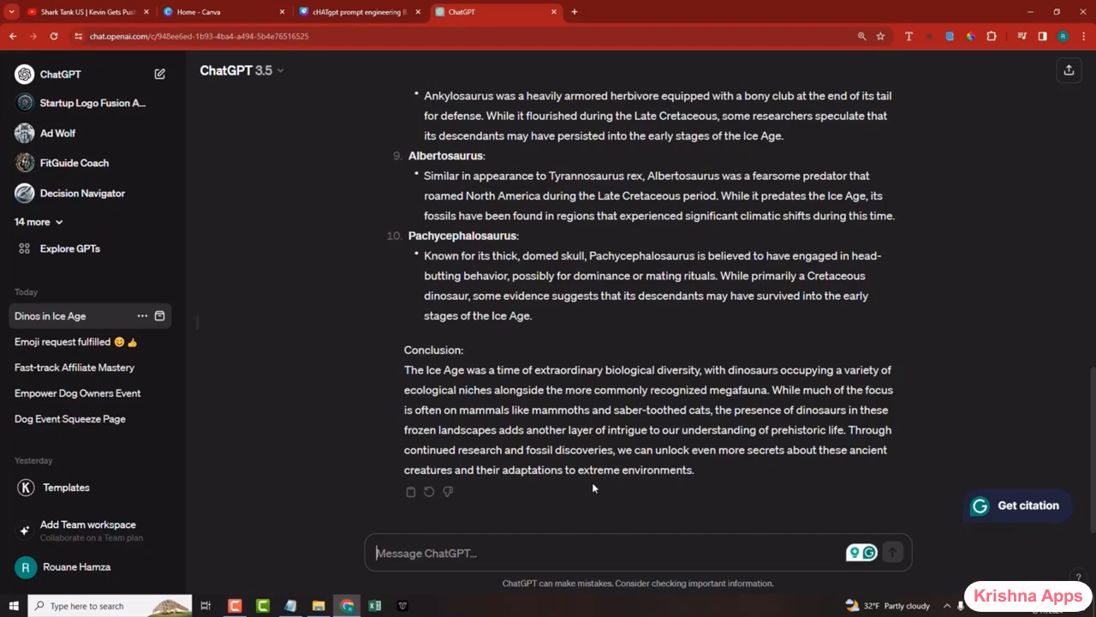
- Ask "what happened today in politics", and send the prompt "generate a youtube video script for a 5 minute video about dinosaurs"
{"action": "type", "text": "what happened today in politics"}
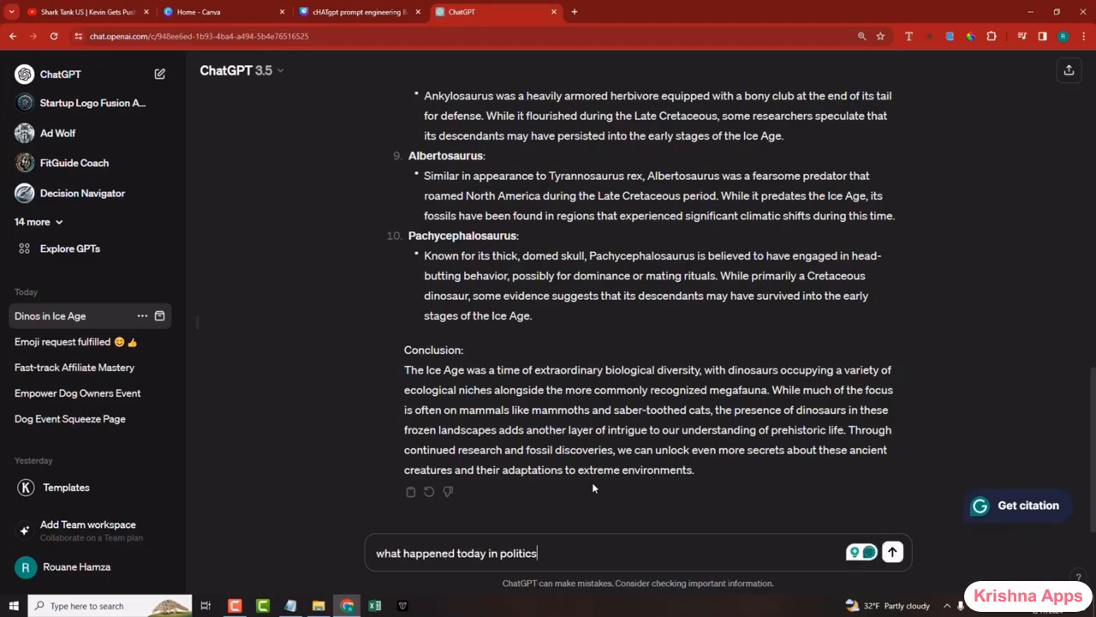
{"action": "key", "text": "Return"}
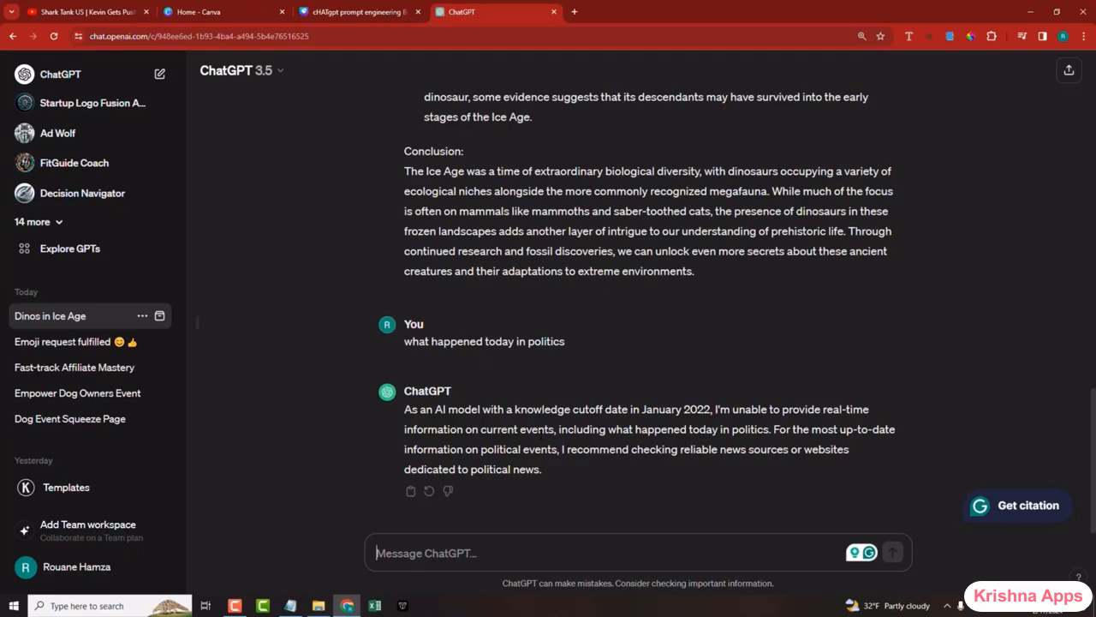
{"action": "type", "text": "generate a youtube video script for a 5 minute video about dinosaurs"}
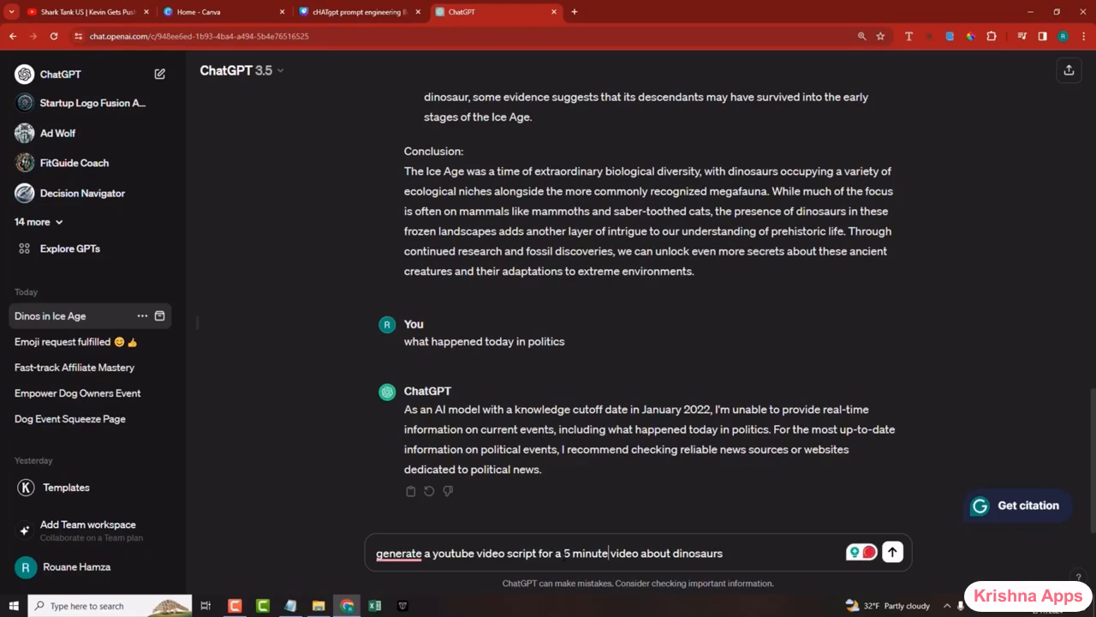
{"action": "key", "text": "Return"}
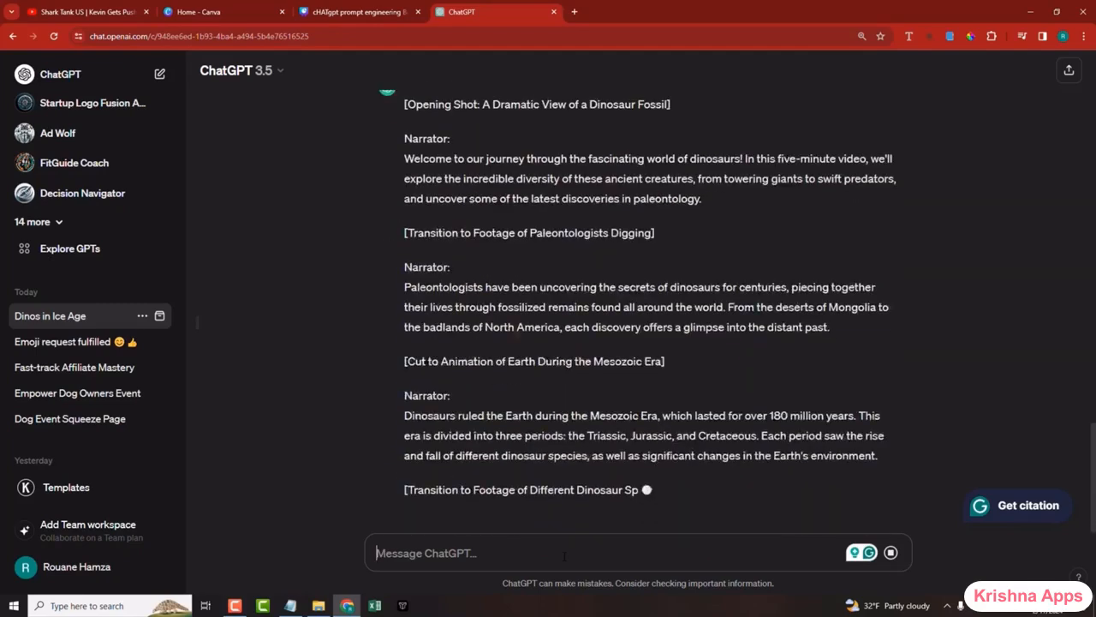
- Read through the generated YouTube video script, including the narrator passages and scene directions, from the opening shot to the end
{"action": "scroll", "coordinate": [582, 368], "scroll_direction": "up", "scroll_amount": 5}
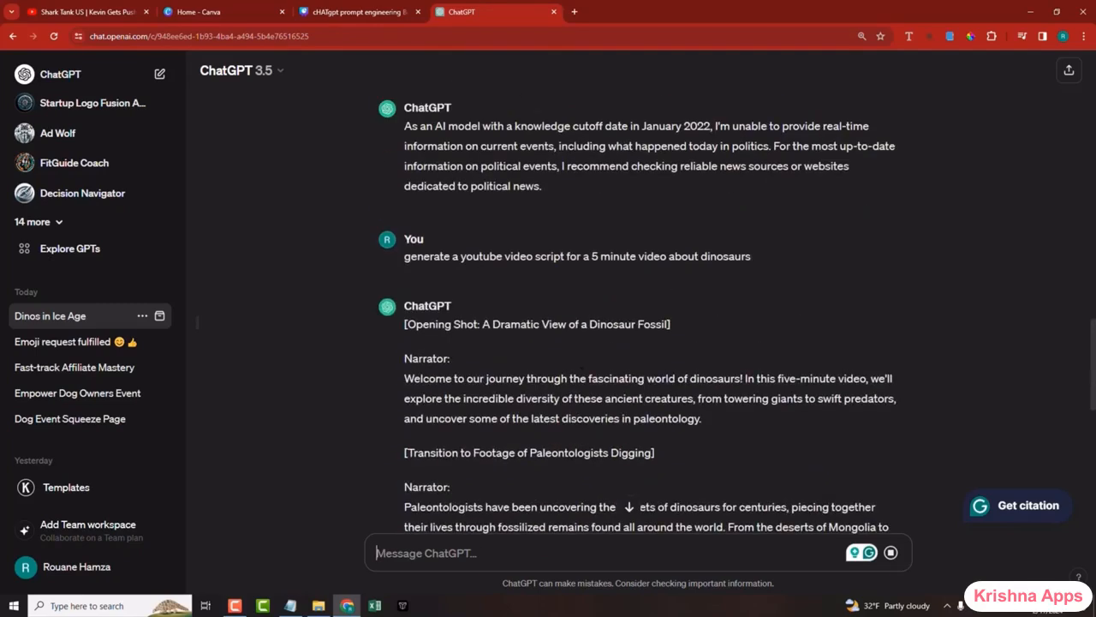
{"action": "triple_click", "coordinate": [451, 392]}
{"action": "scroll", "coordinate": [451, 392], "scroll_direction": "down", "scroll_amount": 1}
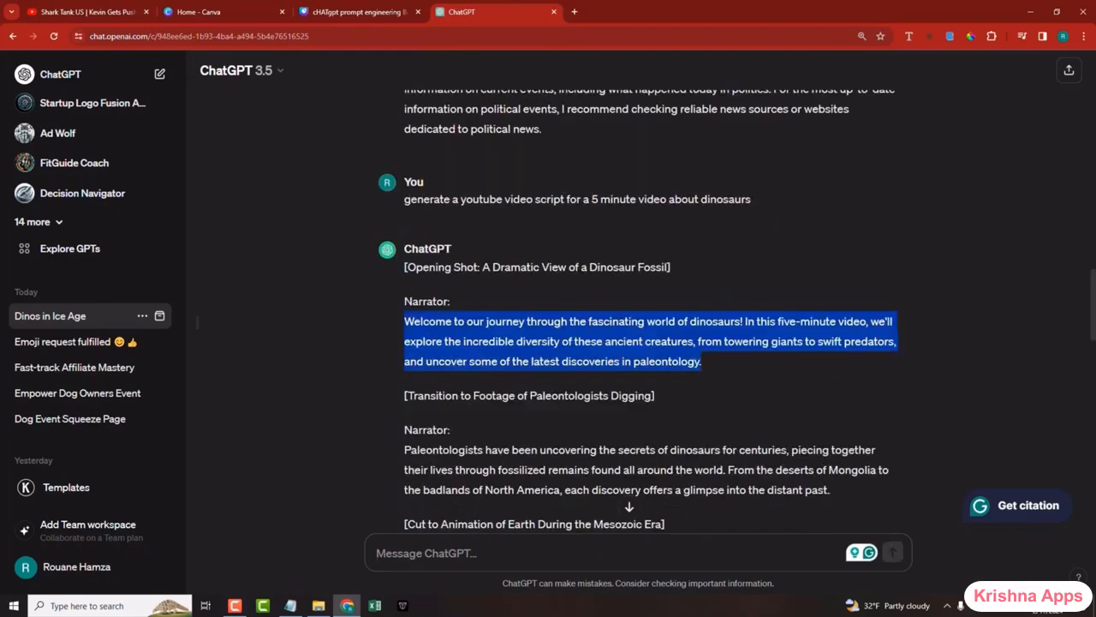
{"action": "scroll", "coordinate": [497, 368], "scroll_direction": "down", "scroll_amount": 2}
{"action": "left_click", "coordinate": [497, 370]}
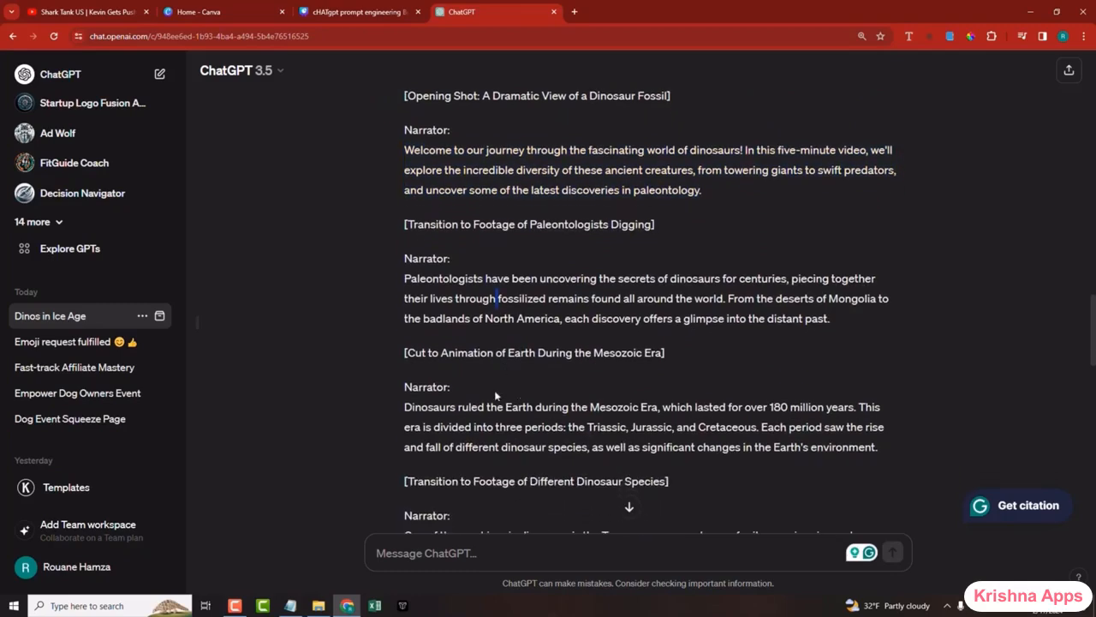
{"action": "scroll", "coordinate": [497, 298], "scroll_direction": "down", "scroll_amount": 5}
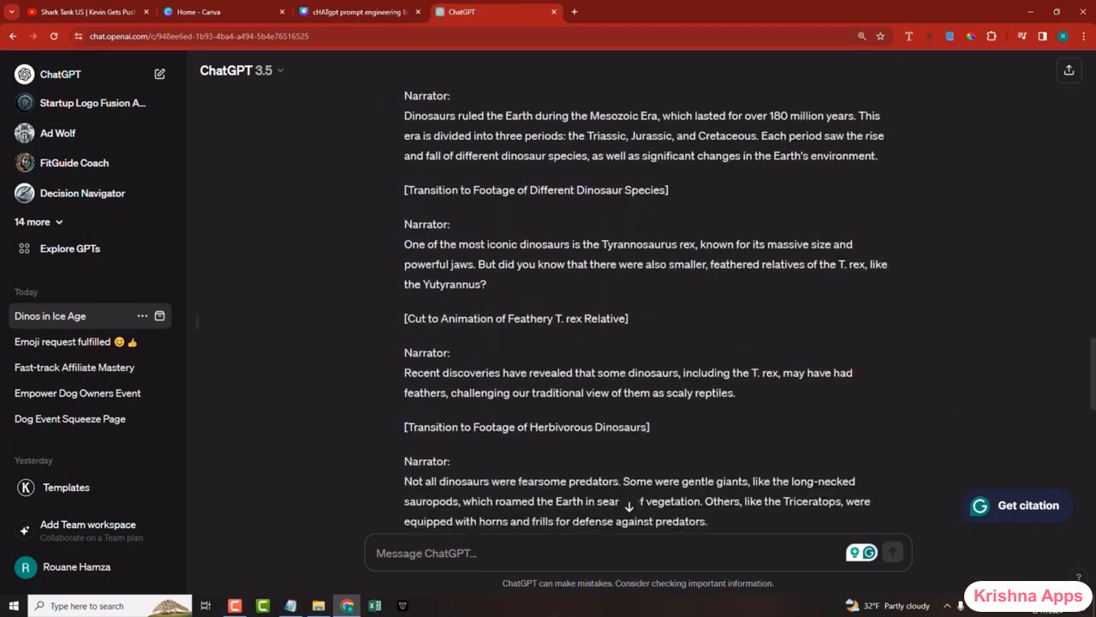
{"action": "scroll", "coordinate": [581, 335], "scroll_direction": "down", "scroll_amount": 7}
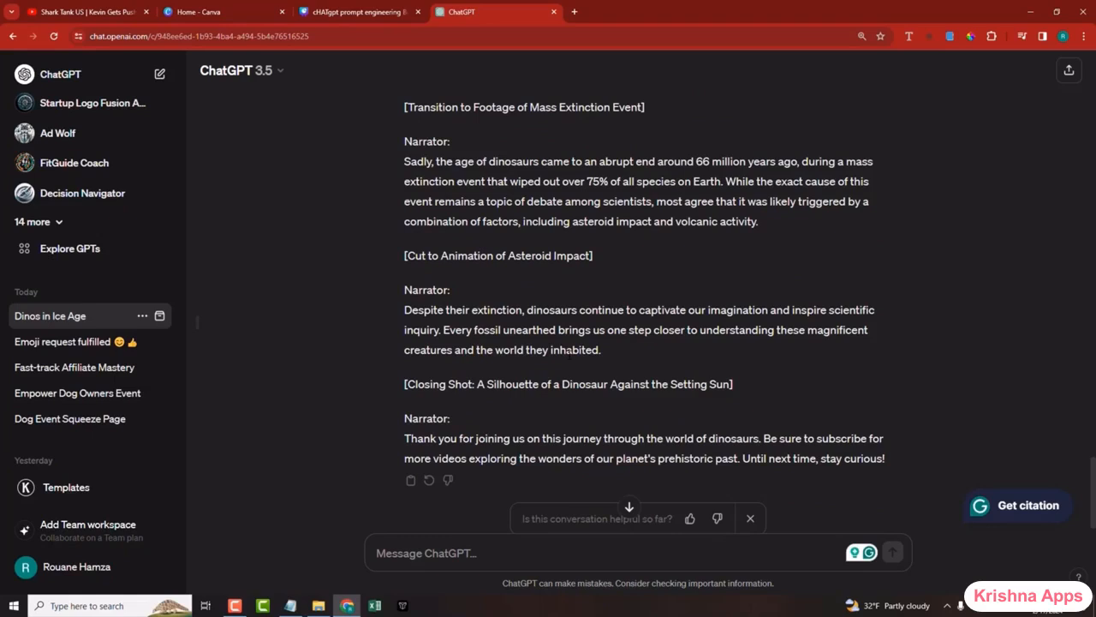
- Switch the model from GPT-3.5 to GPT-4
{"action": "left_click", "coordinate": [253, 77]}
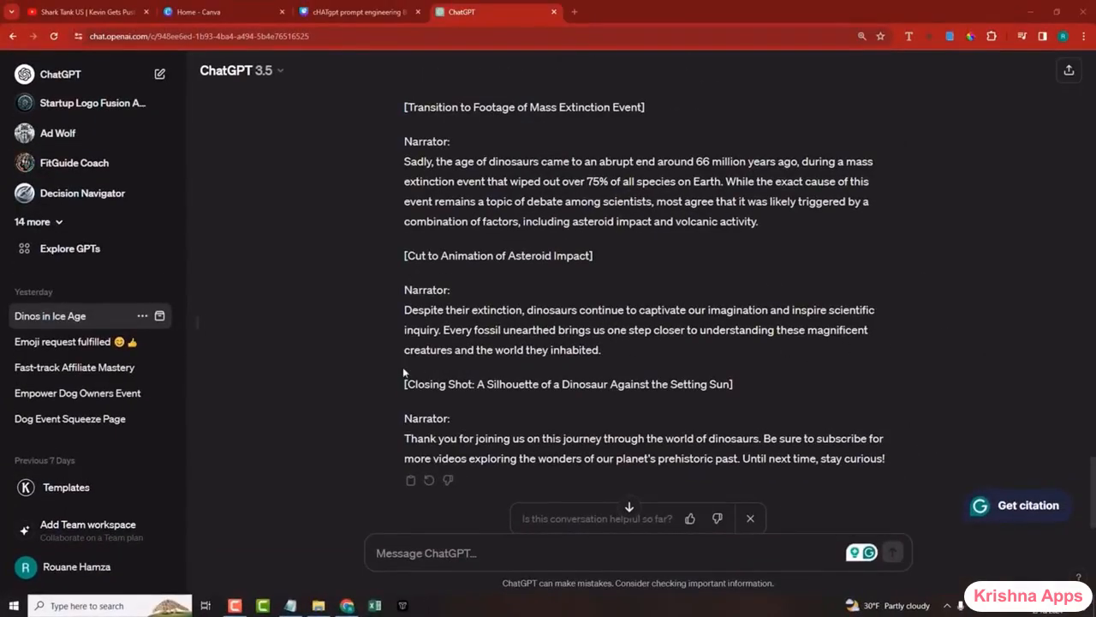
{"action": "left_click", "coordinate": [261, 72]}
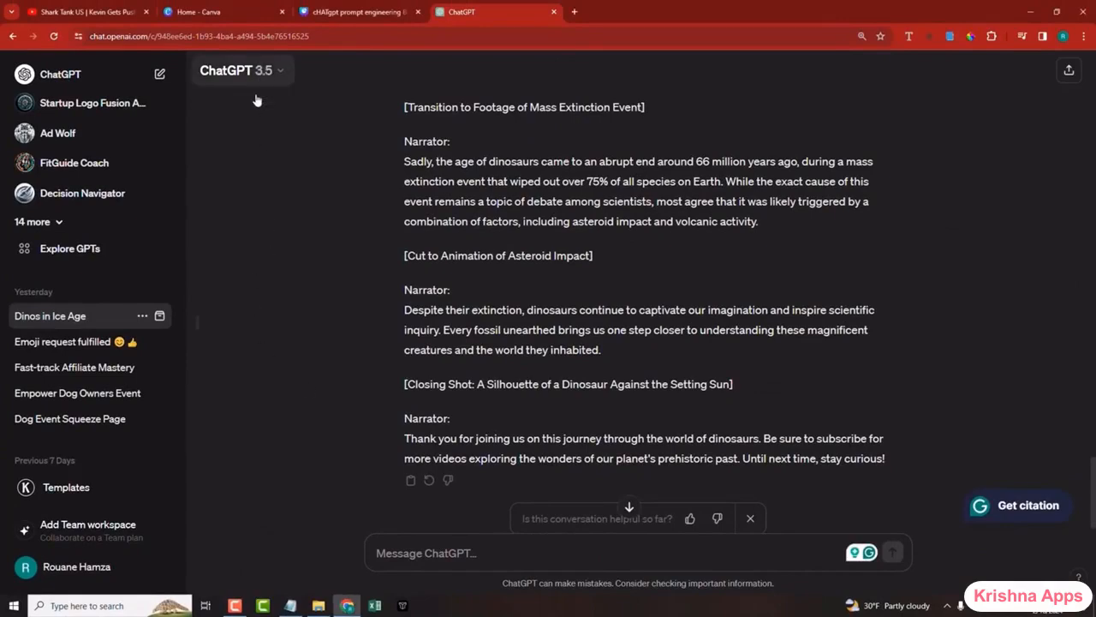
{"action": "left_click", "coordinate": [228, 78]}
{"action": "left_click", "coordinate": [234, 83]}
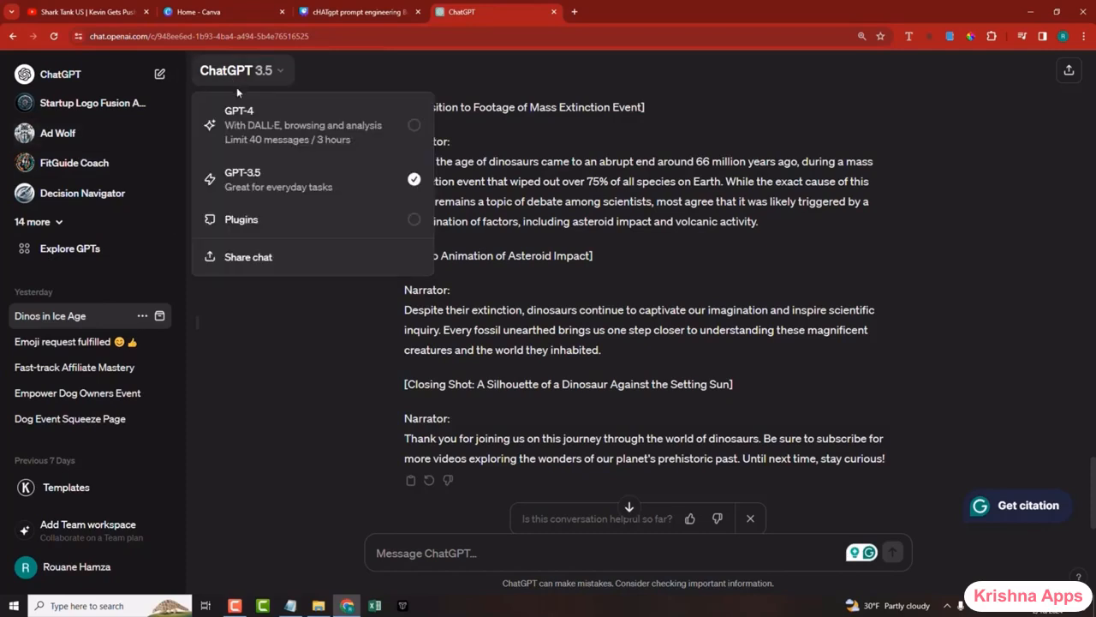
{"action": "left_click", "coordinate": [288, 109]}
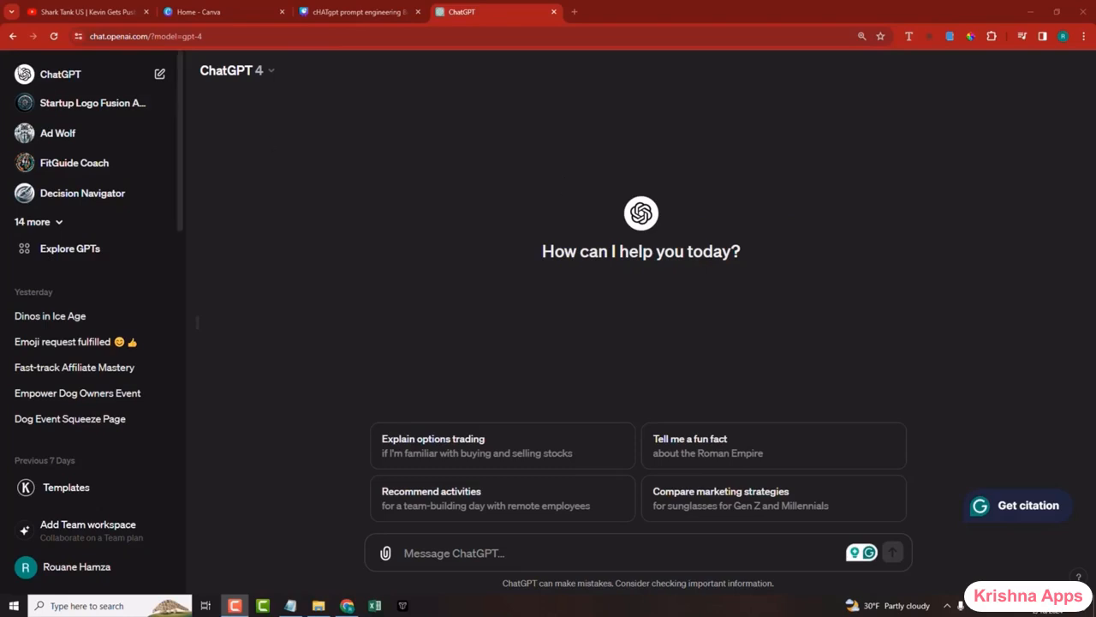
- Open a new chat and change its model to GPT-3.5, to Plugins, and back to GPT-4
{"action": "left_click", "coordinate": [60, 74]}
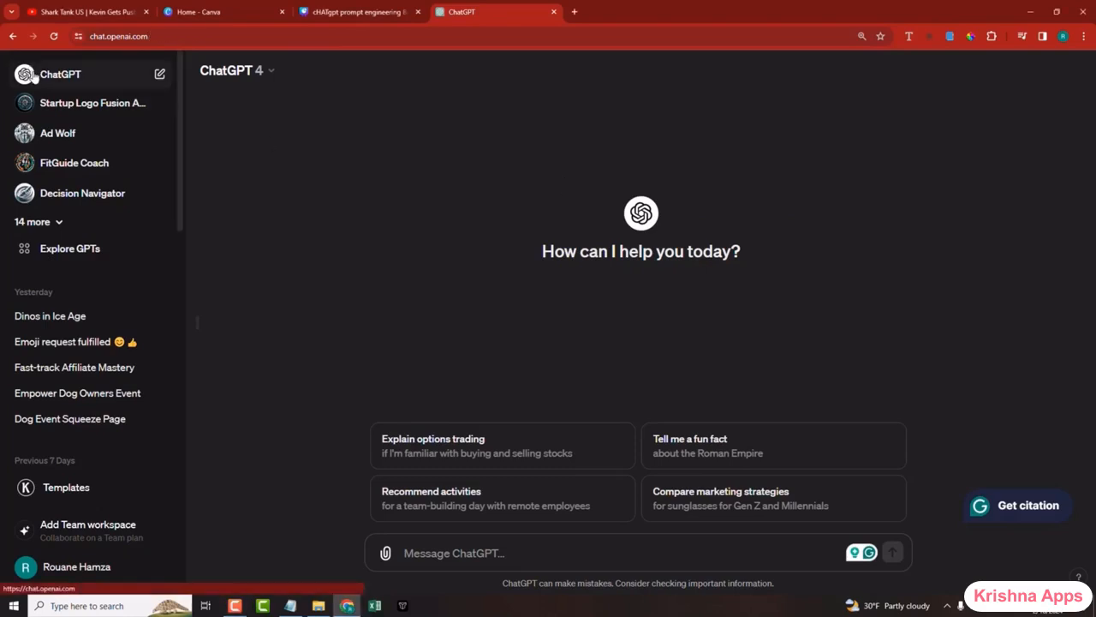
{"action": "left_click", "coordinate": [229, 70]}
{"action": "left_click", "coordinate": [270, 185]}
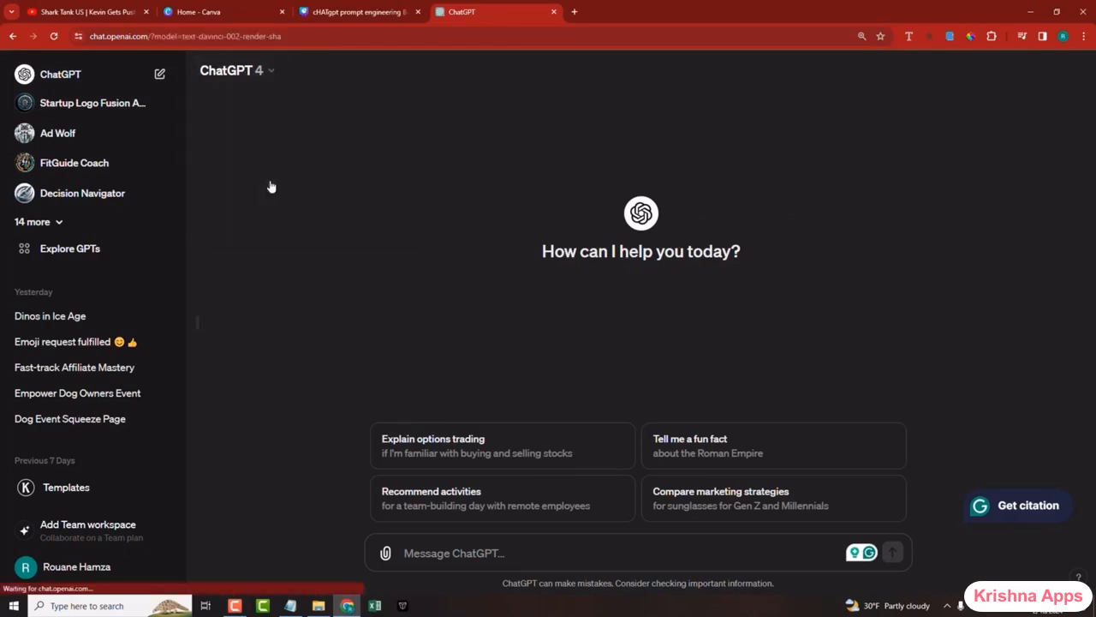
{"action": "left_click", "coordinate": [242, 76]}
{"action": "left_click", "coordinate": [247, 220]}
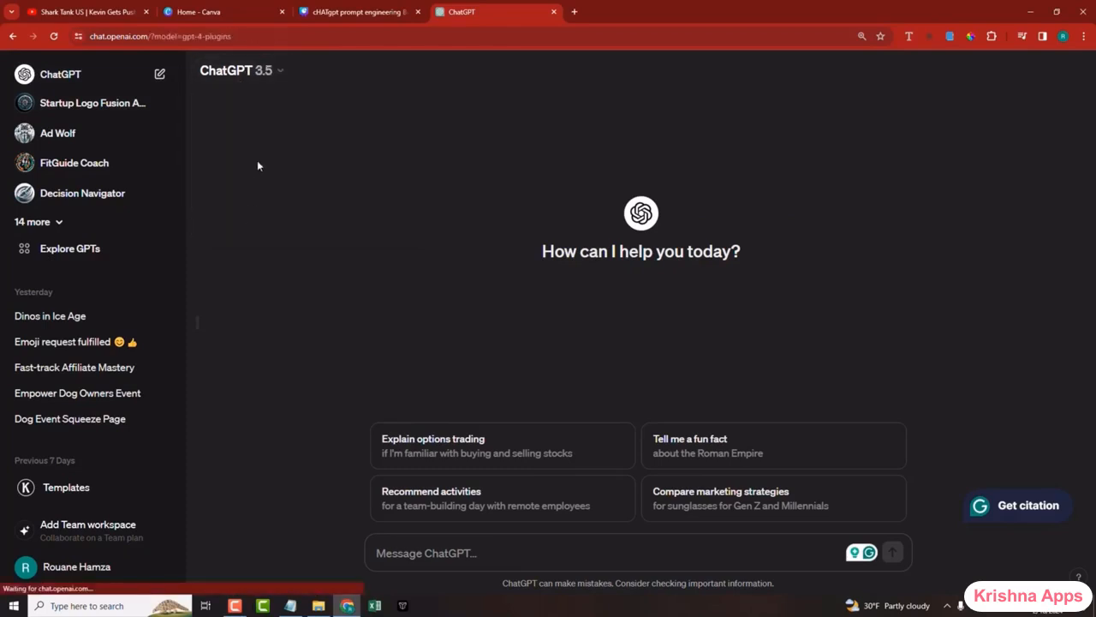
{"action": "left_click", "coordinate": [254, 74]}
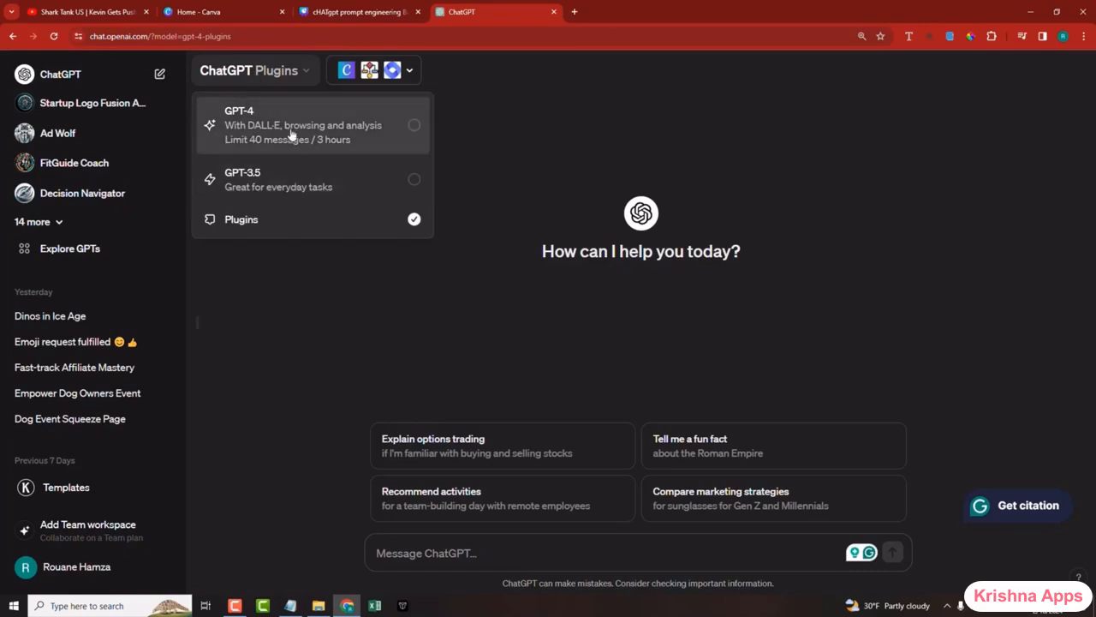
{"action": "left_click", "coordinate": [282, 128]}
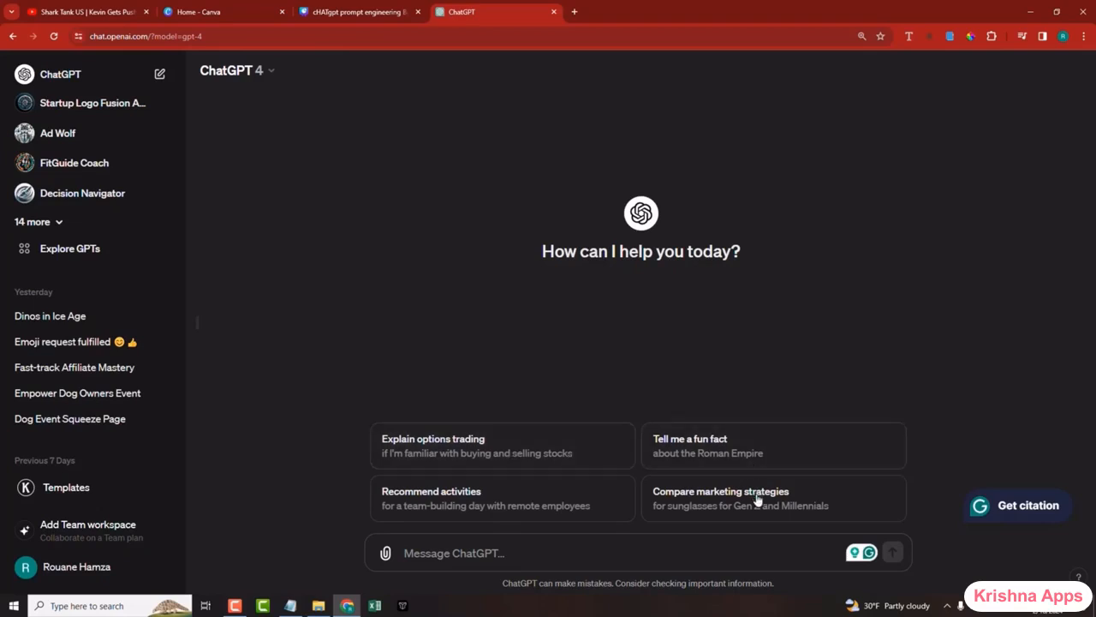
- Submit the suggested prompt comparing marketing strategies for sunglasses, leave for a blank chat during generation, and reopen the interrupted conversation
{"action": "left_click", "coordinate": [698, 492]}
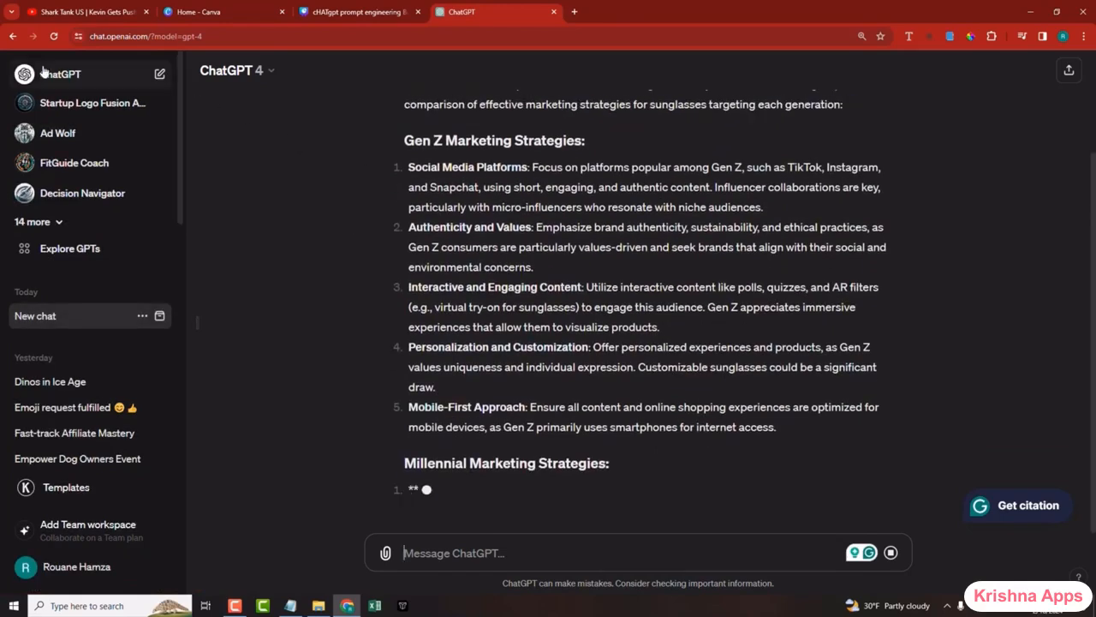
{"action": "left_click", "coordinate": [53, 75]}
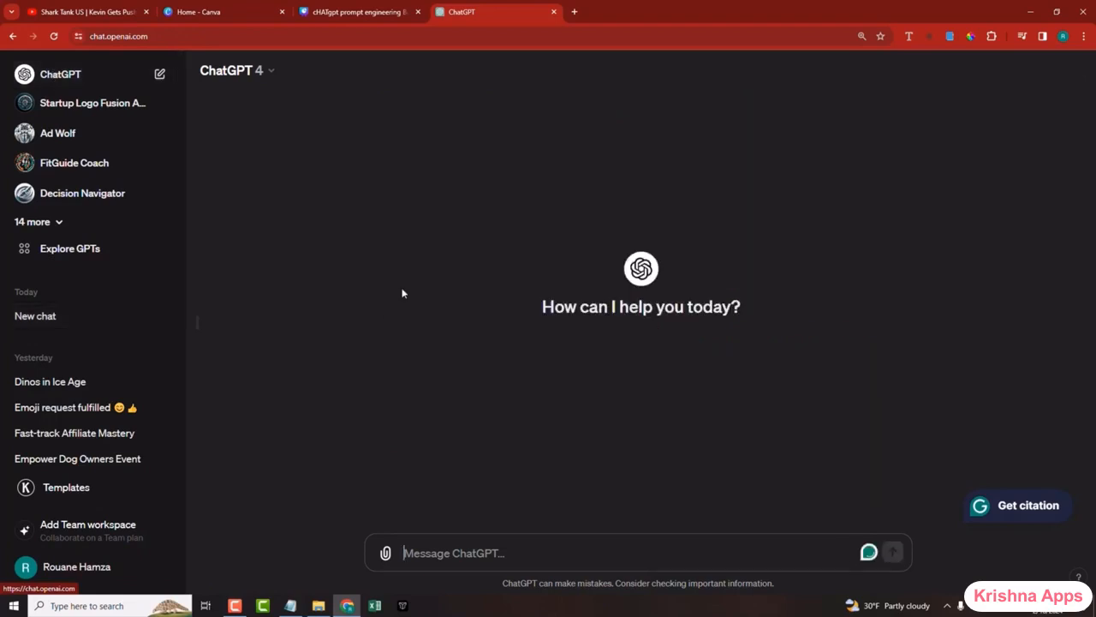
{"action": "left_click", "coordinate": [56, 329]}
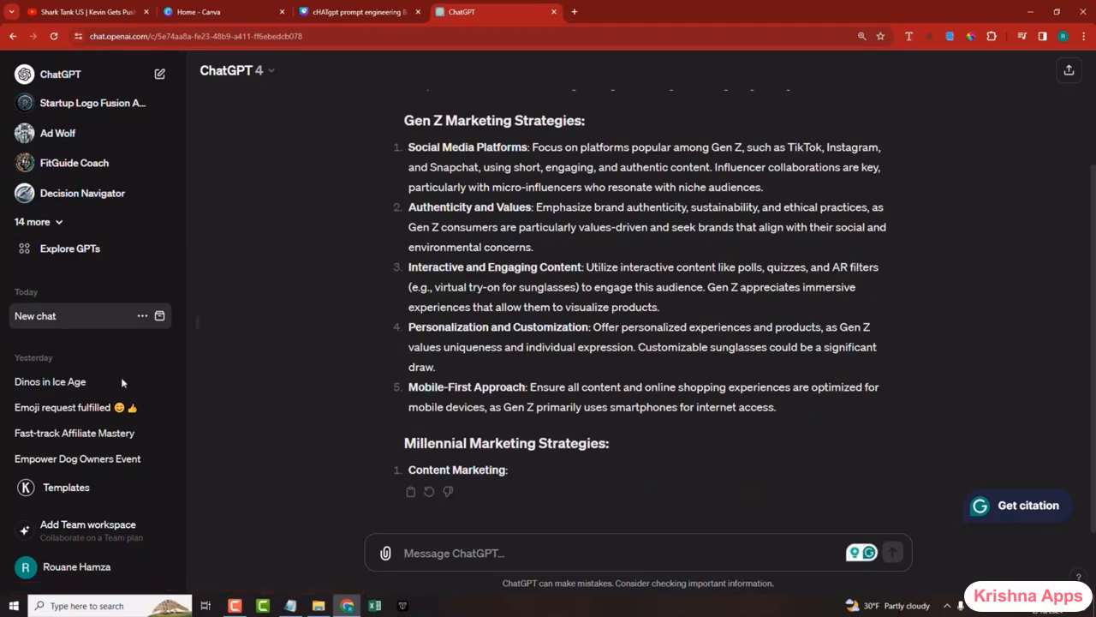
- Send "continue" in the sunglasses marketing chat and stop the response while it is generating
{"action": "type", "text": "co"}
{"action": "key", "text": "BackSpace"}
{"action": "key", "text": "BackSpace"}
{"action": "type", "text": "continue"}
{"action": "key", "text": "Return"}
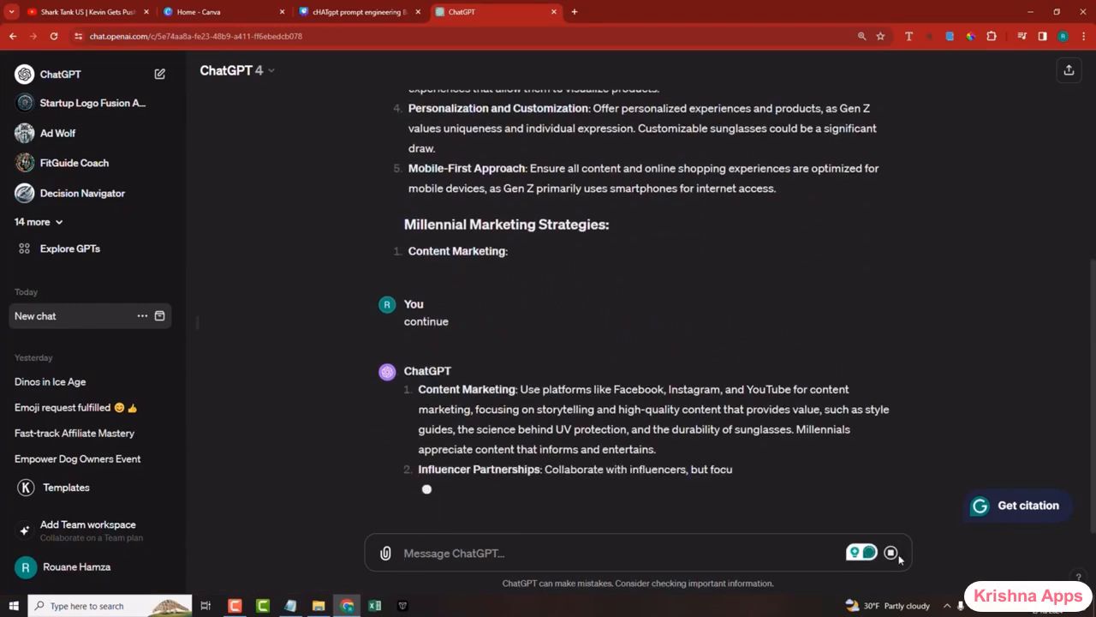
{"action": "left_click", "coordinate": [891, 554]}
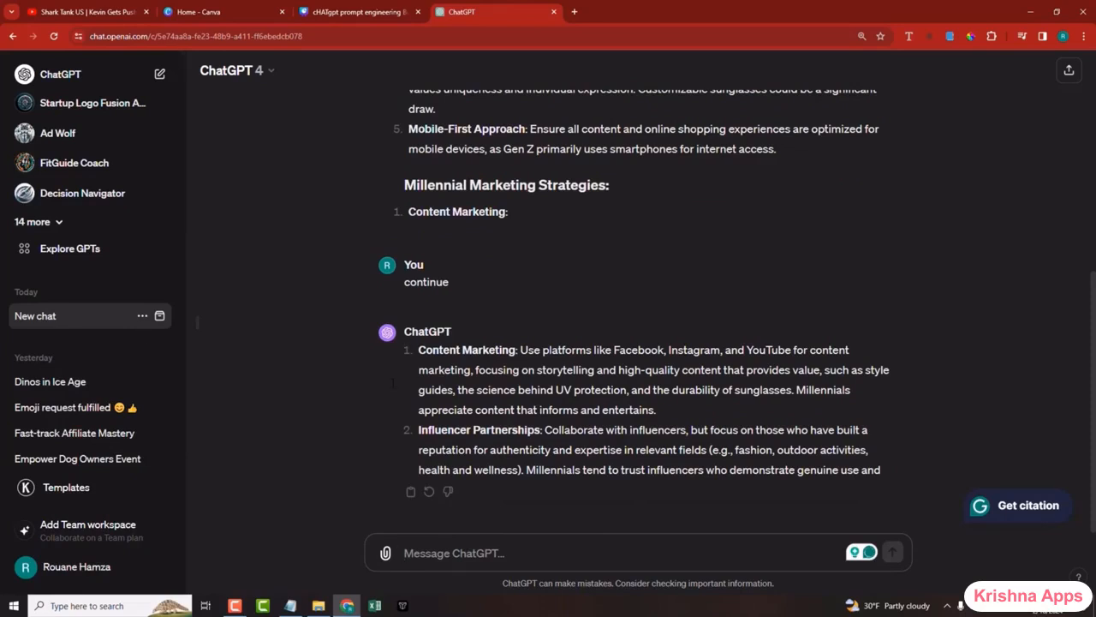
- Rename the sunglasses marketing chat as "content marketing"
{"action": "left_click", "coordinate": [143, 317]}
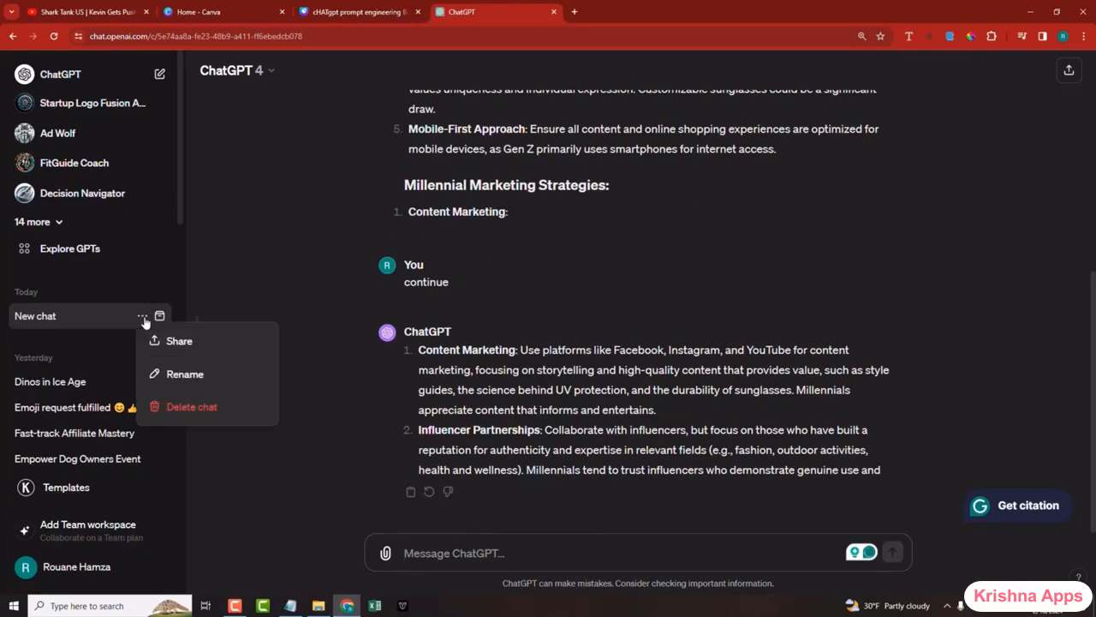
{"action": "left_click", "coordinate": [173, 374]}
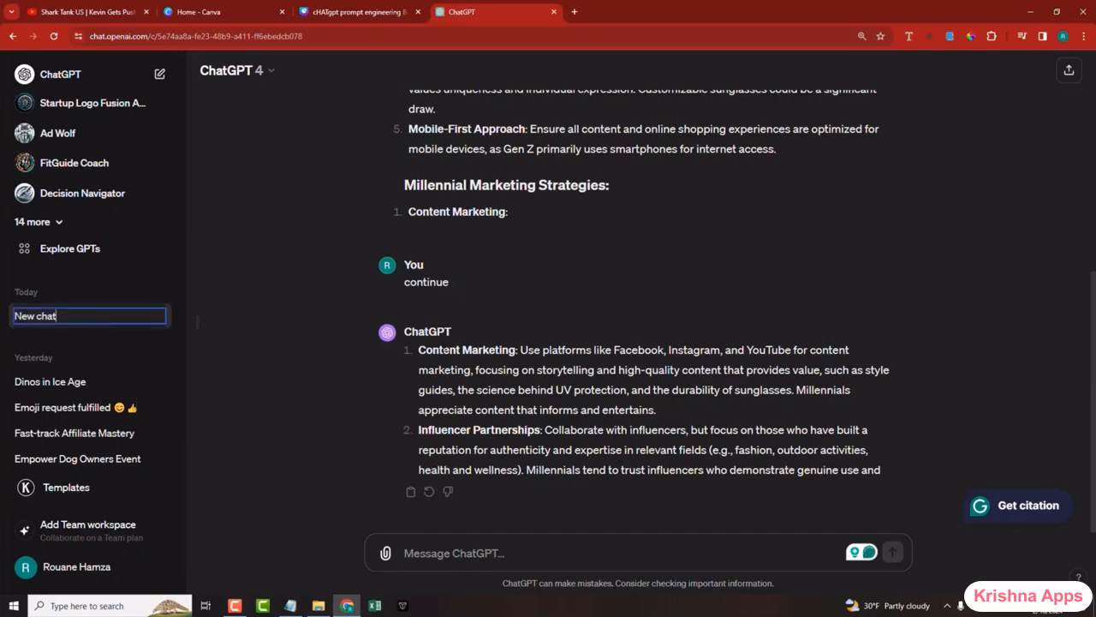
{"action": "triple_click", "coordinate": [73, 315]}
{"action": "type", "text": "content marketing"}
{"action": "key", "text": "Return"}
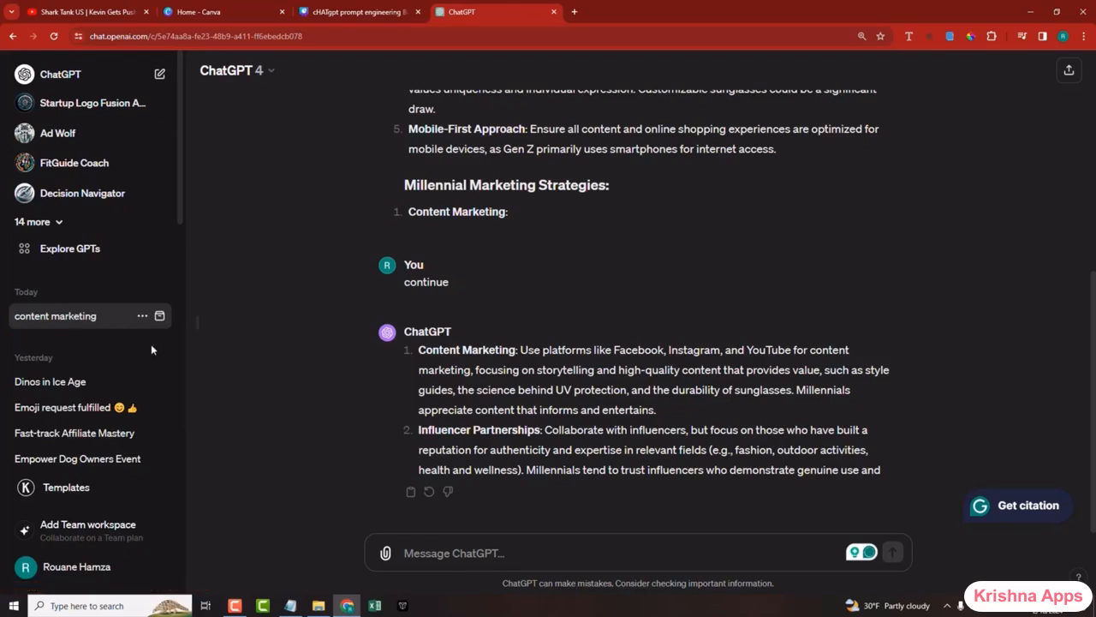
- Start a new chat with the GPT-4 model, and review the available model options and close them
{"action": "left_click", "coordinate": [86, 76]}
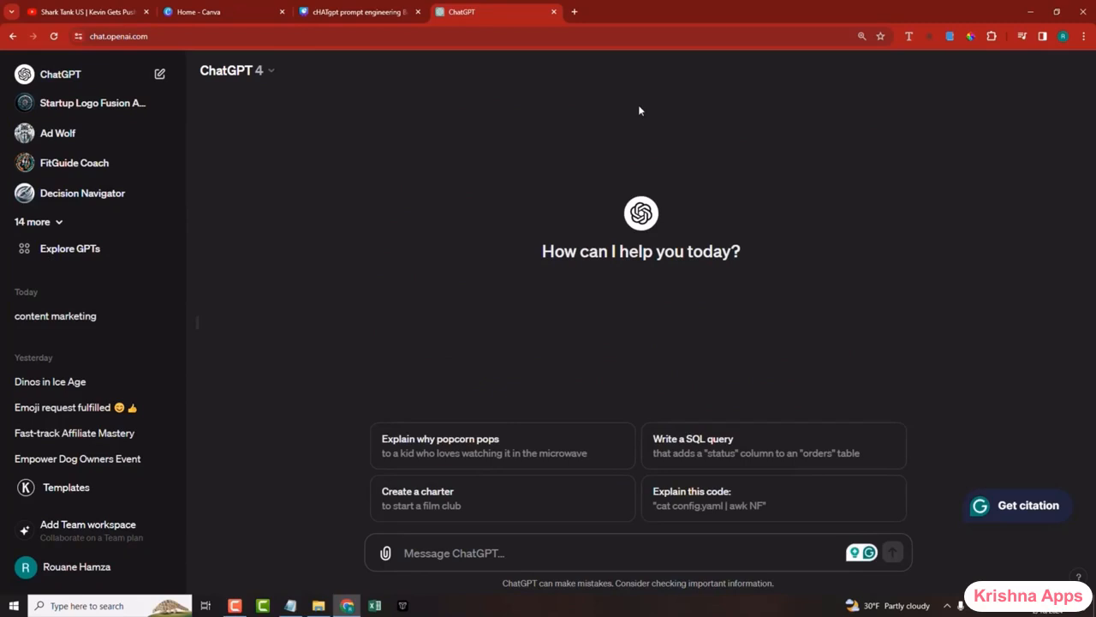
{"action": "left_click", "coordinate": [252, 72]}
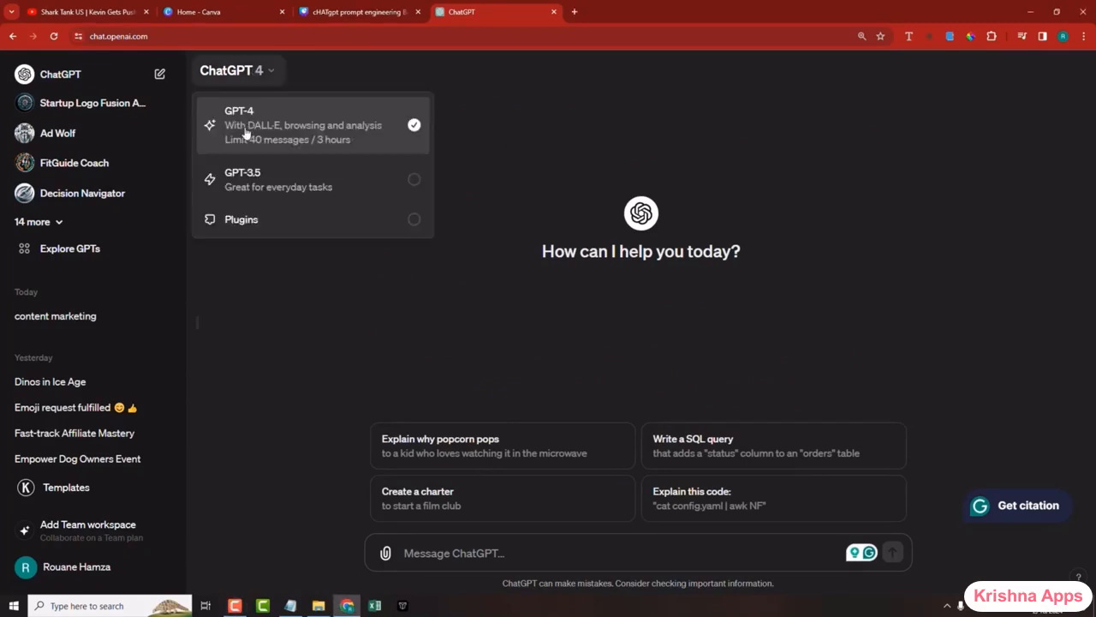
{"action": "left_click", "coordinate": [246, 133]}
{"action": "left_click", "coordinate": [237, 75]}
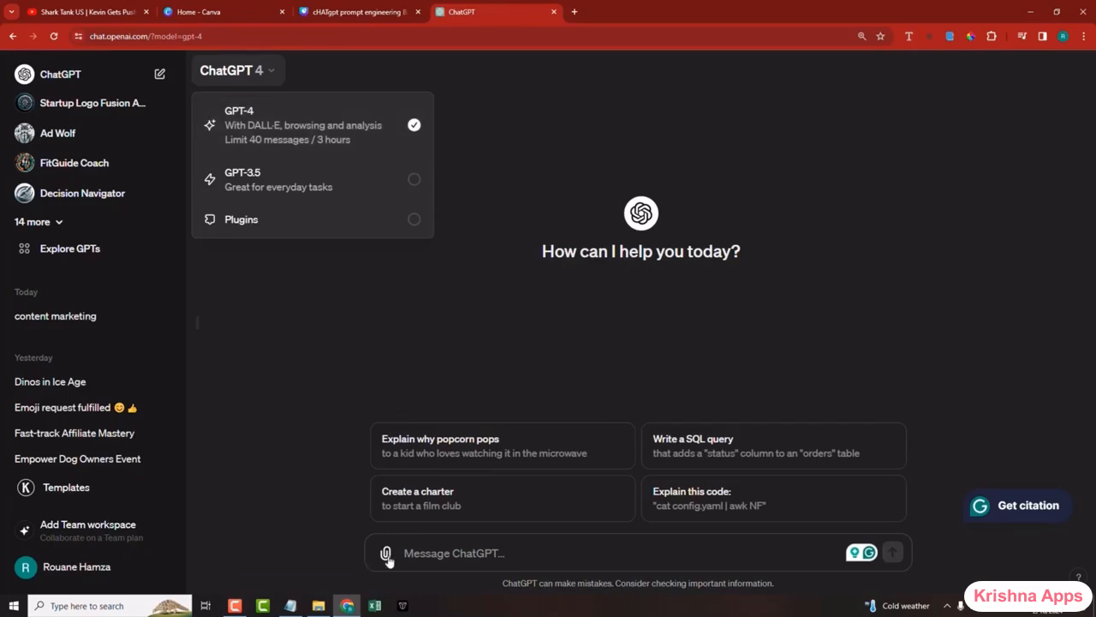
{"action": "left_click", "coordinate": [315, 487]}
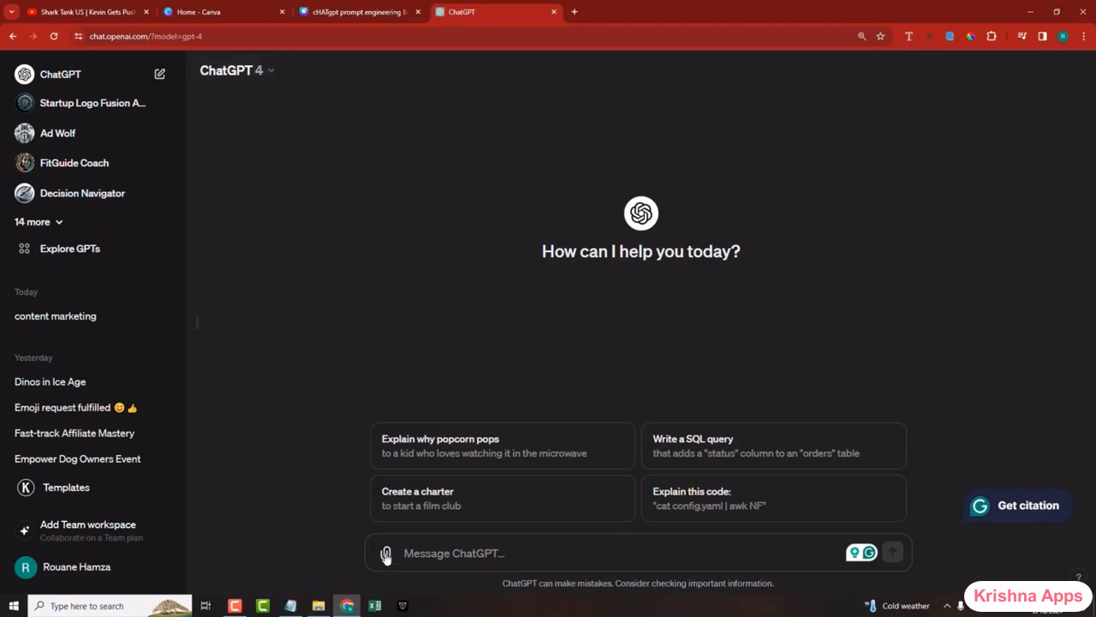
- Attach the 226 ChatGPT Prompts A-Z PDF to the new chat and send "summarize this book into 10 bullets"
{"action": "left_click", "coordinate": [385, 555]}
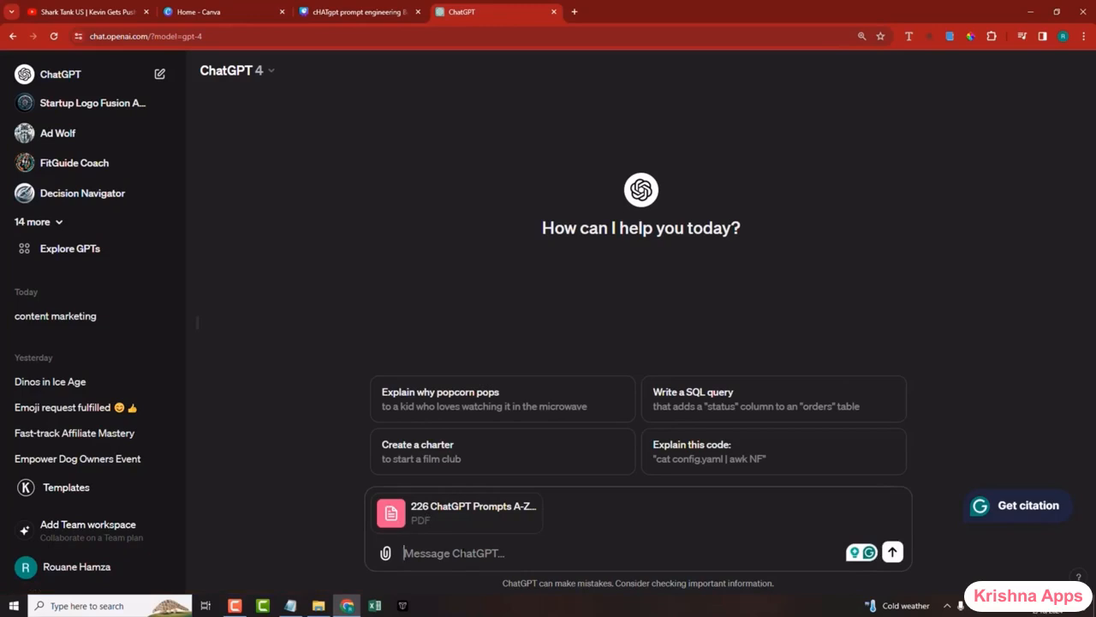
{"action": "type", "text": "summarize this book into 10 bullets"}
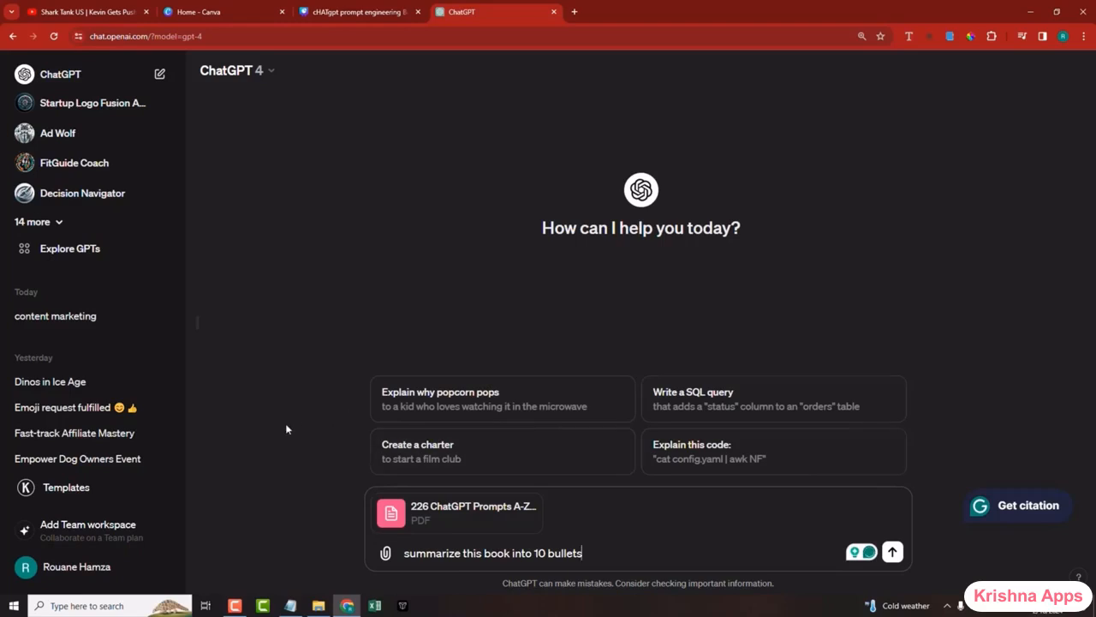
{"action": "key", "text": "Return"}
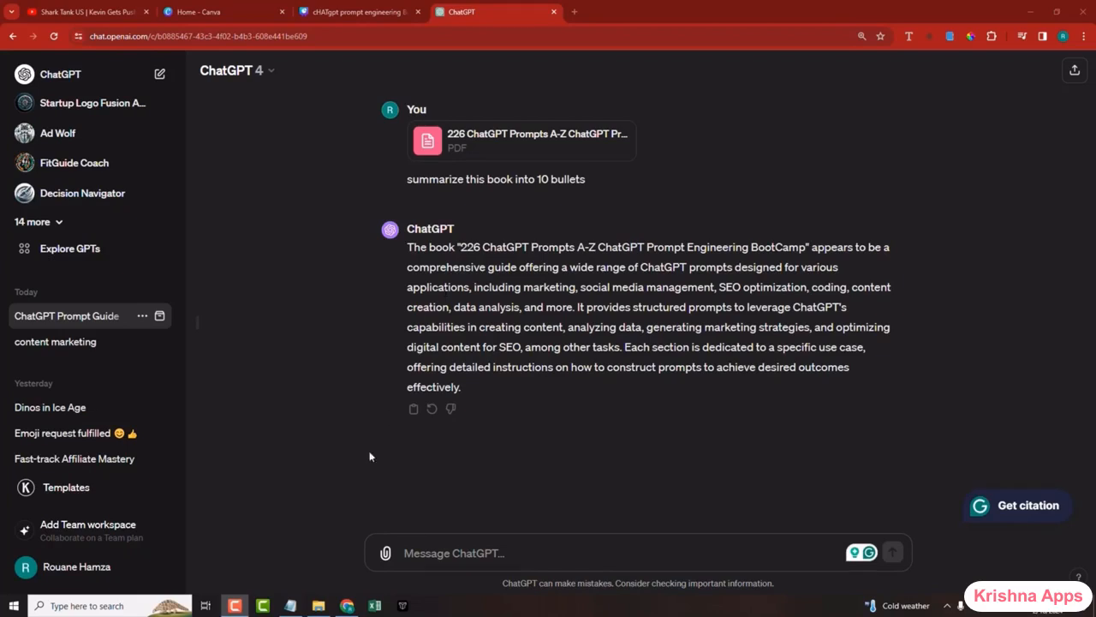
- Attach the dog face logo image to the same chat and send "interpret the image"
{"action": "left_click", "coordinate": [389, 557]}
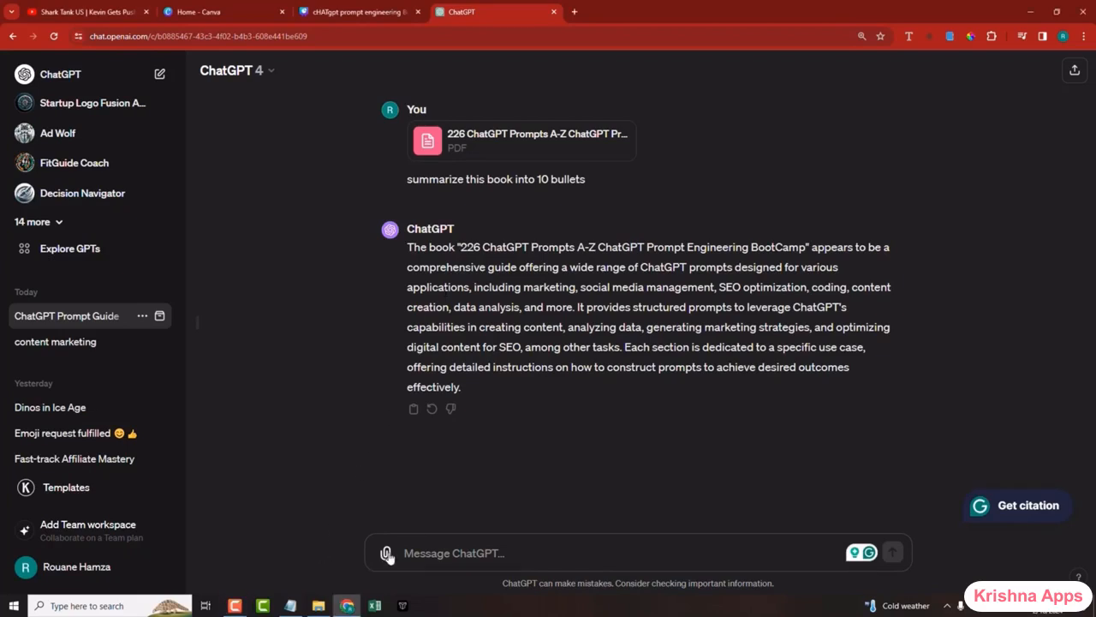
{"action": "left_click", "coordinate": [387, 555]}
{"action": "double_click", "coordinate": [819, 453]}
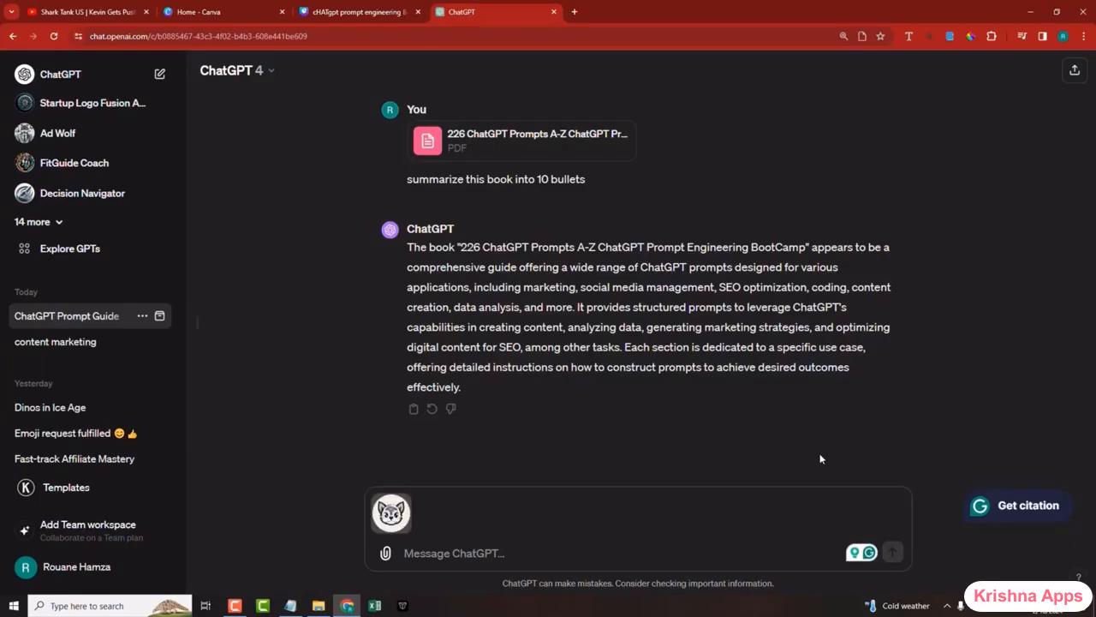
{"action": "type", "text": "interpret the image"}
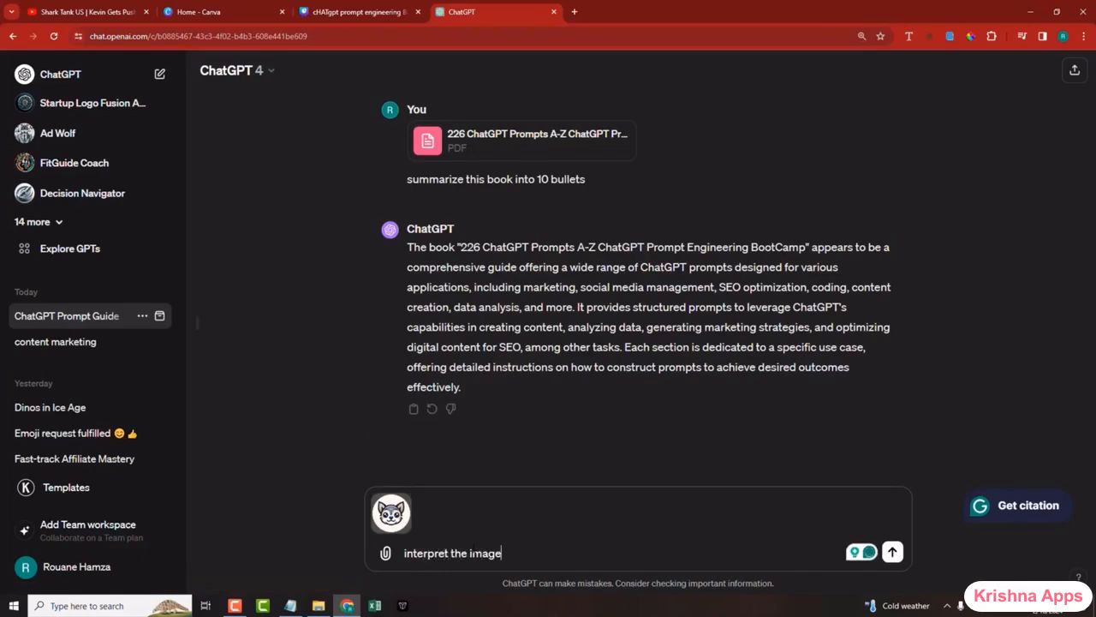
{"action": "key", "text": "Return"}
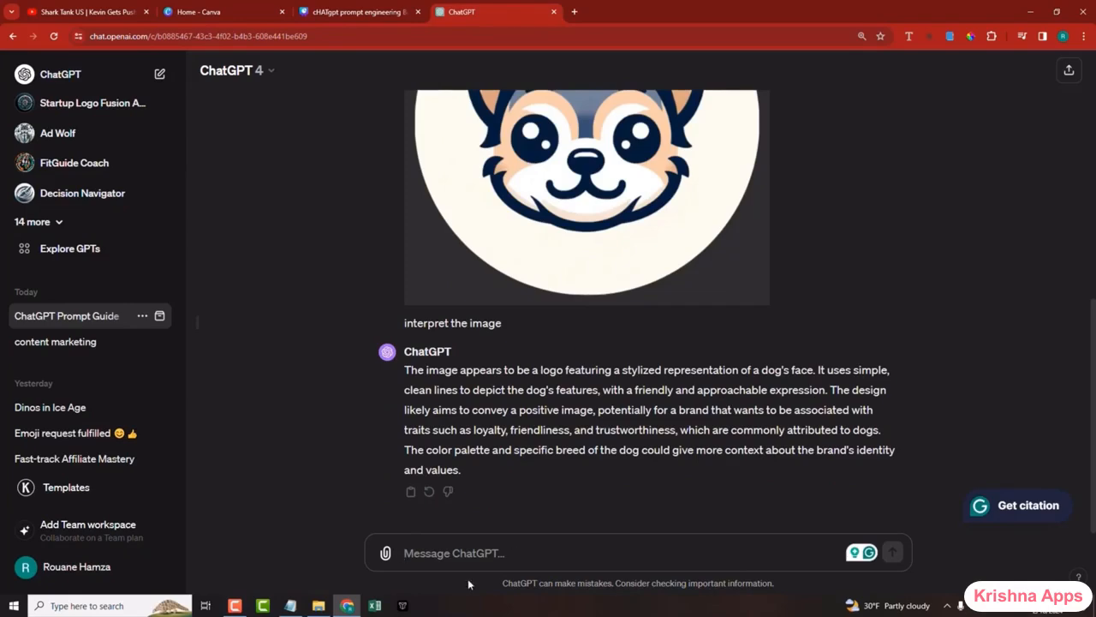
- Send "reverse engineer the image into a prompt" and compare the response with the uploaded logo
{"action": "type", "text": "reverse engineer the image into a prompt"}
{"action": "key", "text": "Return"}
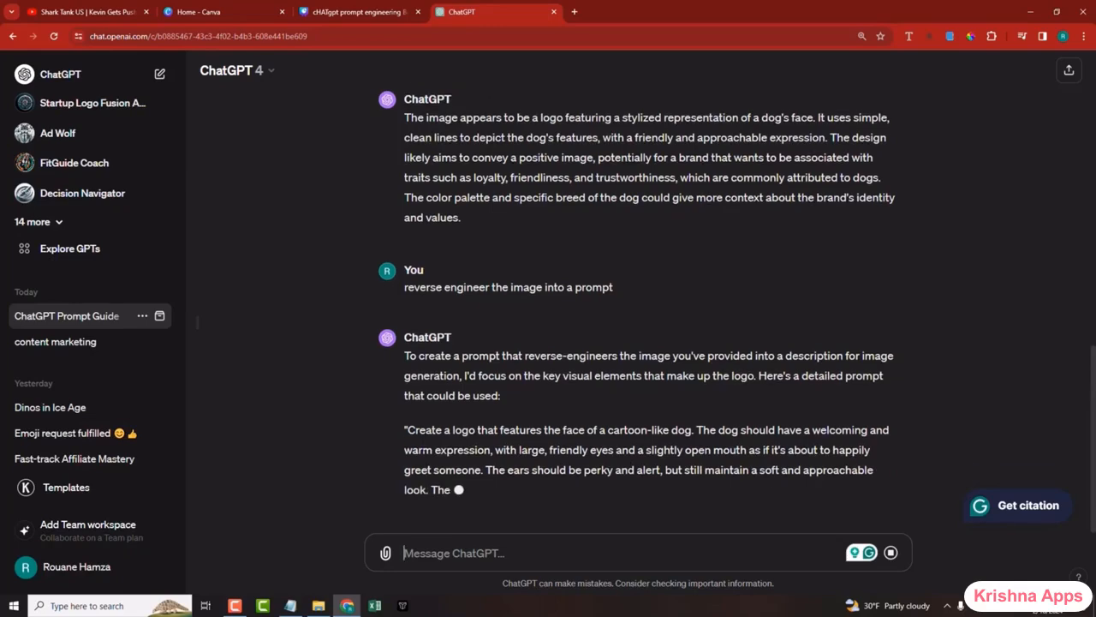
{"action": "scroll", "coordinate": [554, 335], "scroll_direction": "up", "scroll_amount": 2}
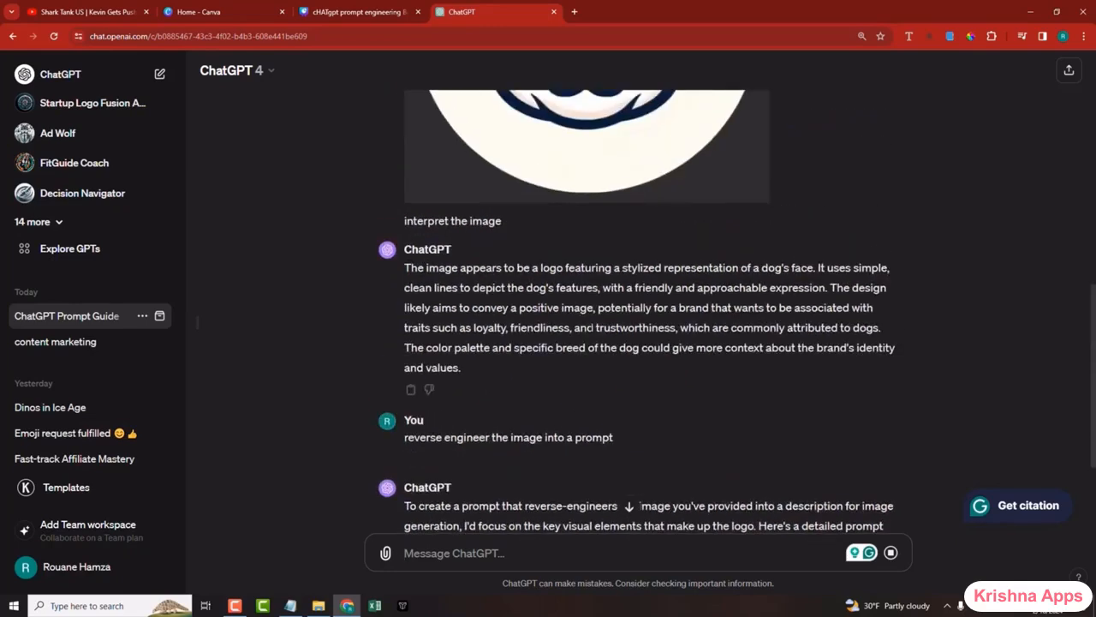
{"action": "scroll", "coordinate": [569, 376], "scroll_direction": "up", "scroll_amount": 2}
{"action": "scroll", "coordinate": [569, 376], "scroll_direction": "down", "scroll_amount": 4}
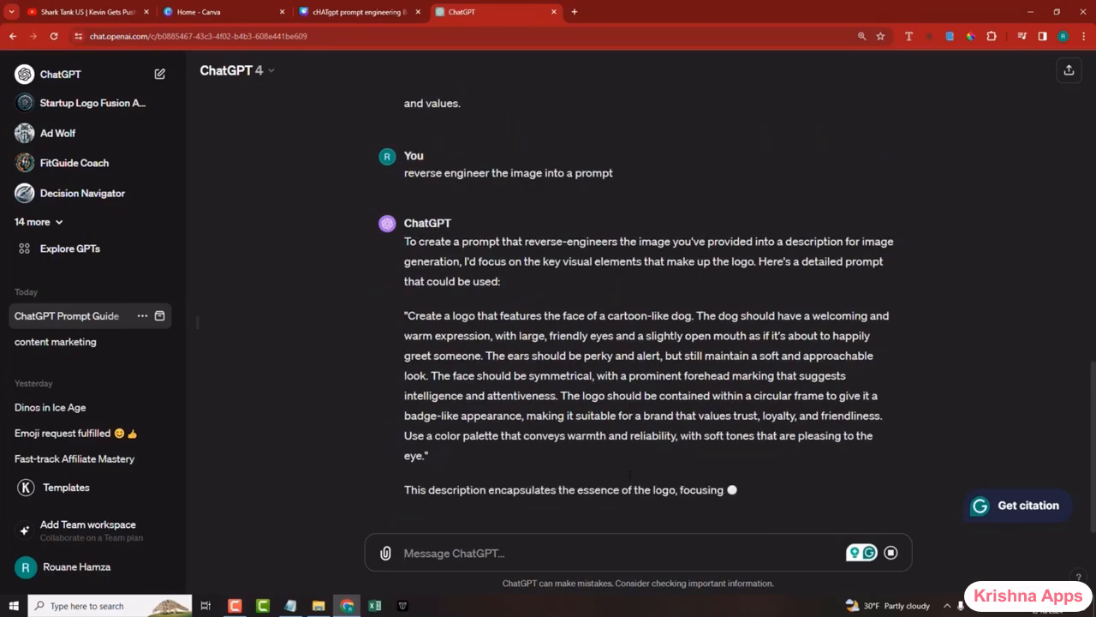
- Copy the quoted logo prompt from the response and submit it as a new message to generate an image
{"action": "triple_click", "coordinate": [498, 340]}
{"action": "key", "text": "ctrl+c"}
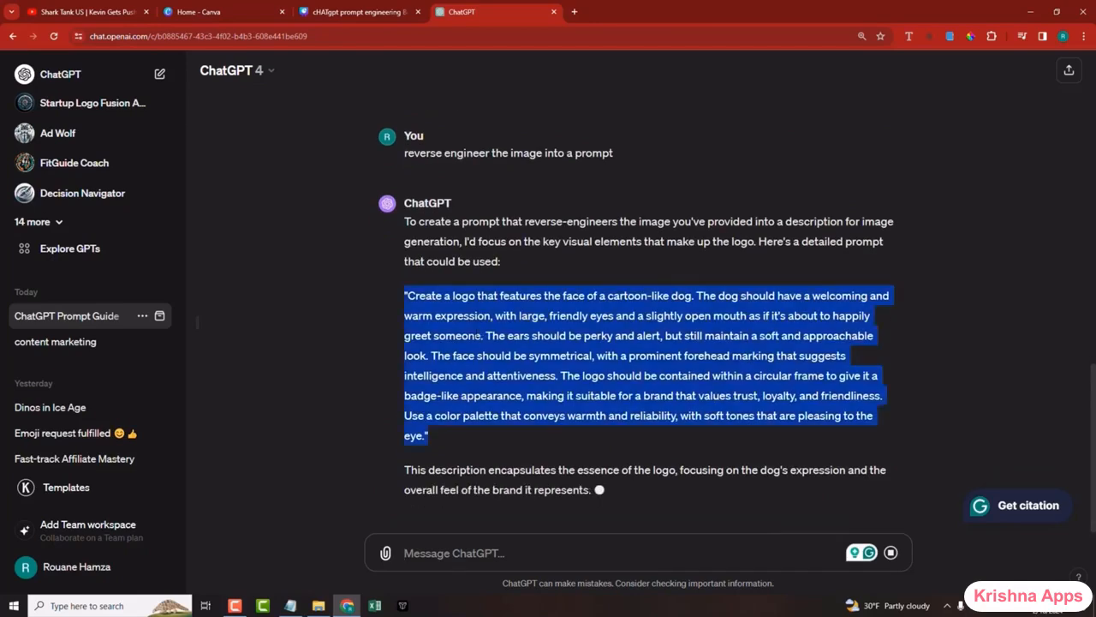
{"action": "left_click", "coordinate": [459, 555]}
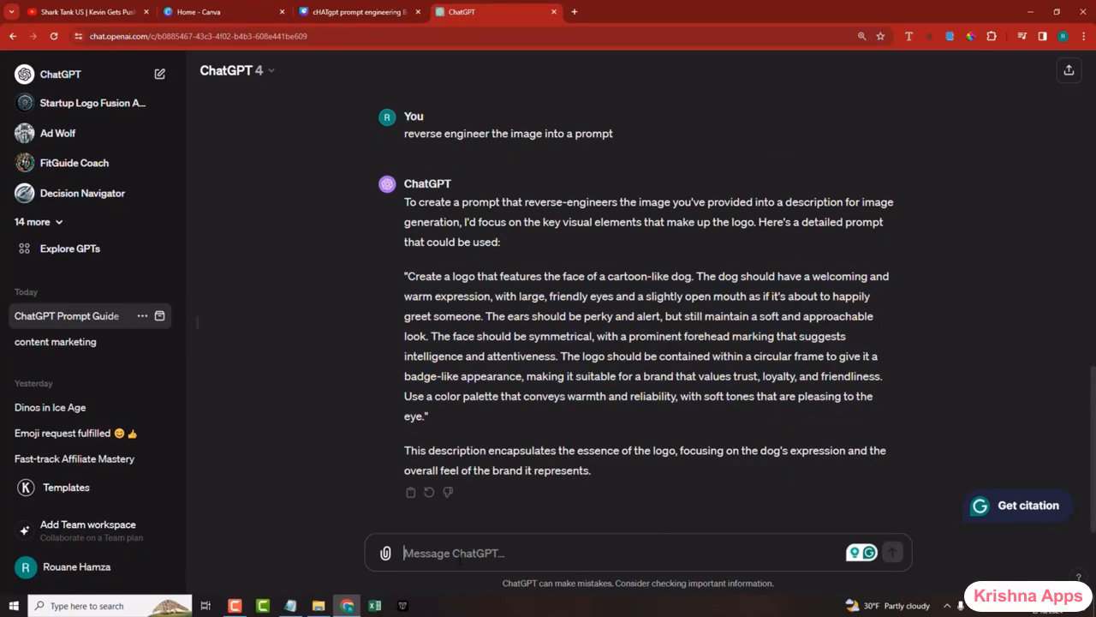
{"action": "key", "text": "ctrl+v"}
{"action": "key", "text": "ctrl+z"}
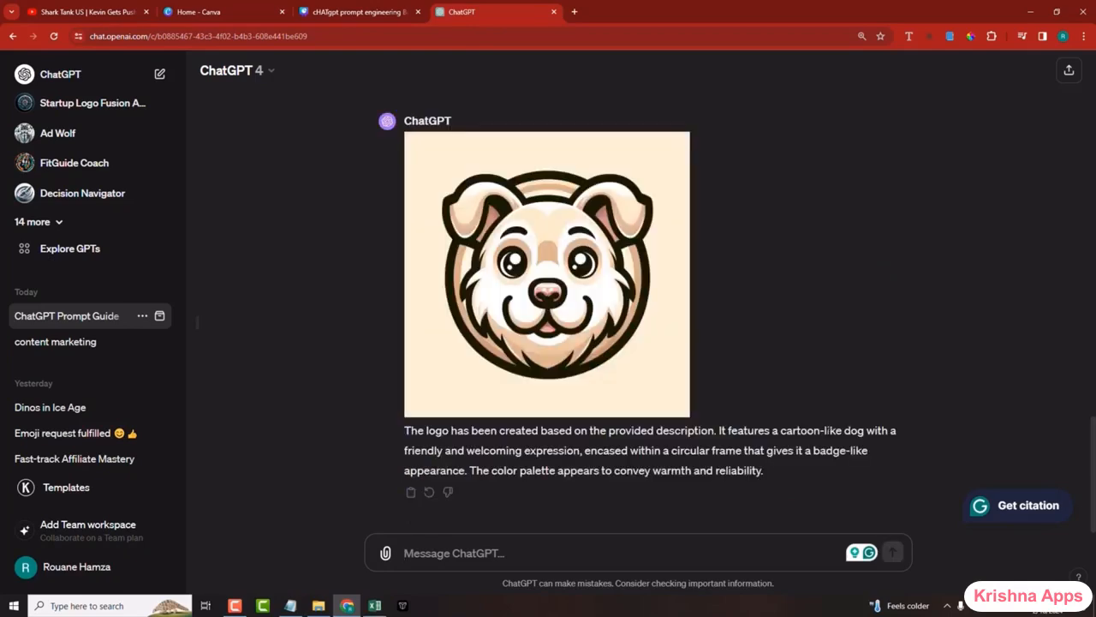
- Open the generated dog logo at full size, download it, and copy the image to the clipboard
{"action": "mouse_move", "coordinate": [637, 344]}
{"action": "left_click", "coordinate": [591, 313]}
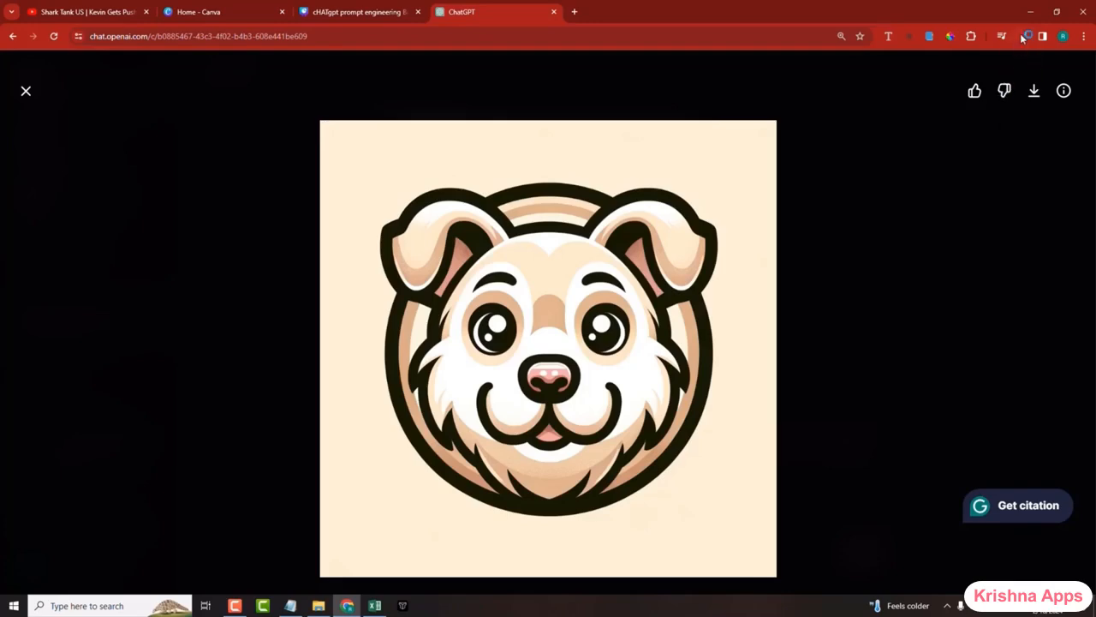
{"action": "left_click", "coordinate": [1024, 36]}
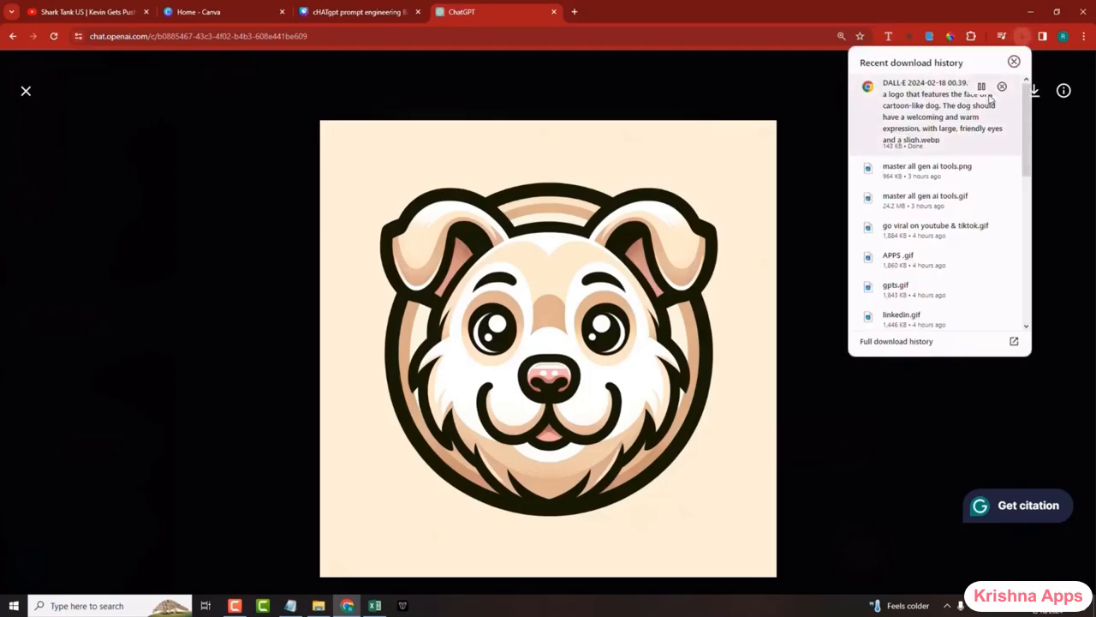
{"action": "left_click", "coordinate": [597, 286]}
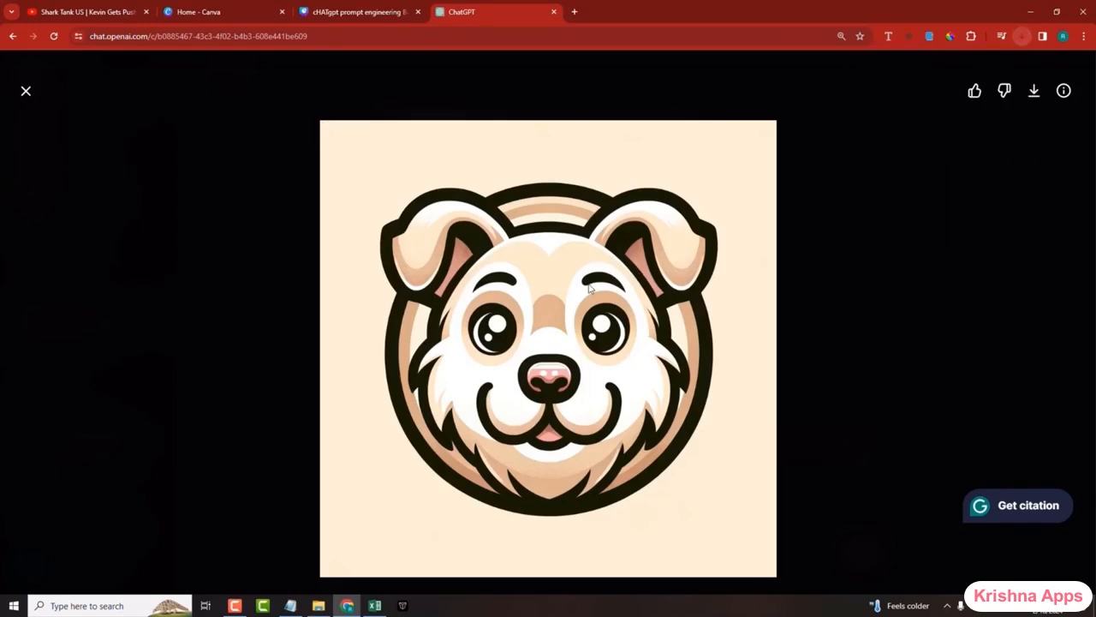
{"action": "right_click", "coordinate": [608, 309]}
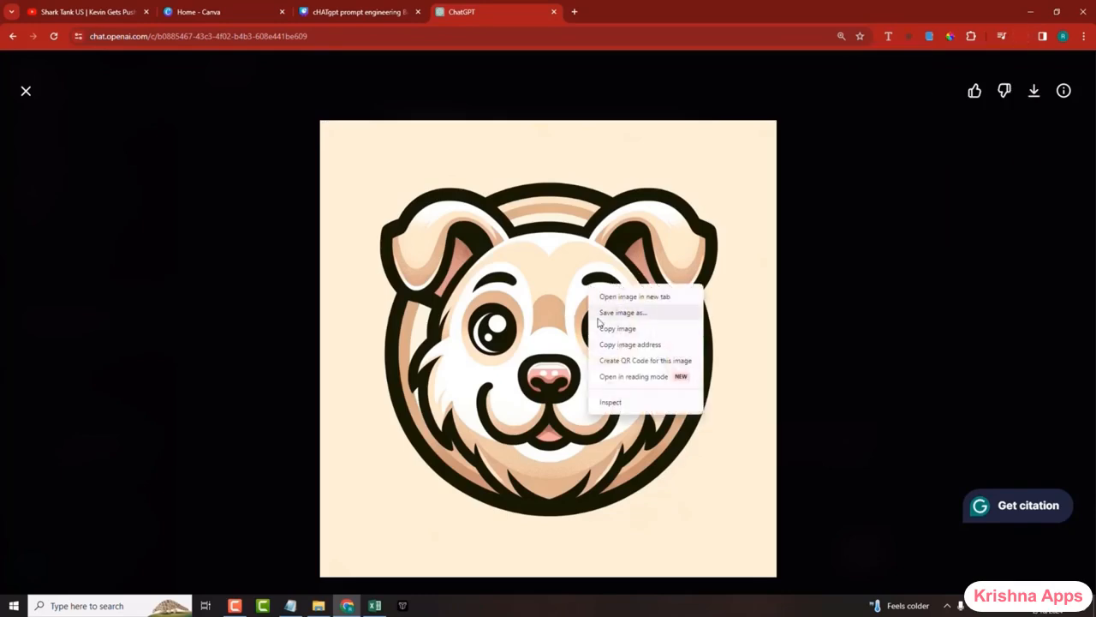
{"action": "left_click", "coordinate": [634, 328]}
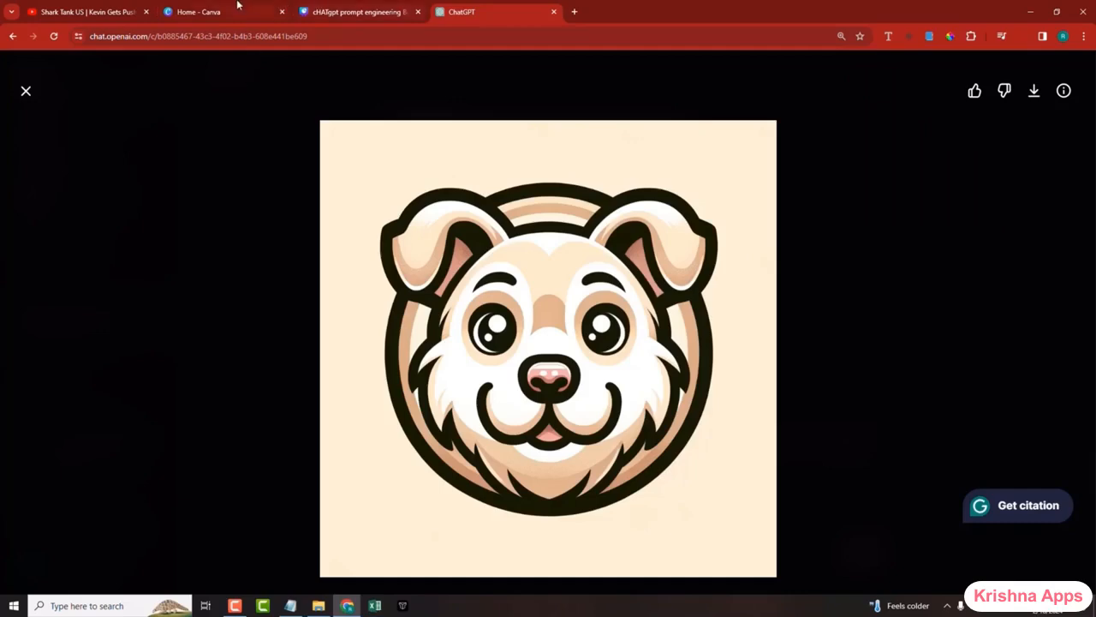
- Switch to Canva, create a new 512 × 512 px custom-size design, and paste the copied dog logo into it
{"action": "left_click", "coordinate": [246, 11]}
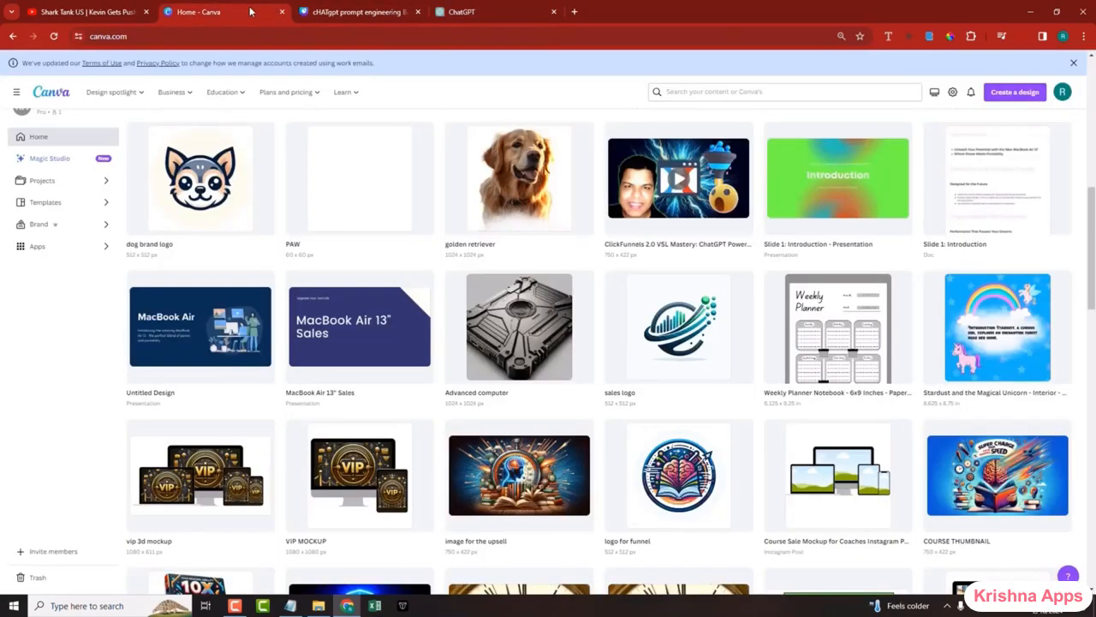
{"action": "left_click", "coordinate": [374, 605]}
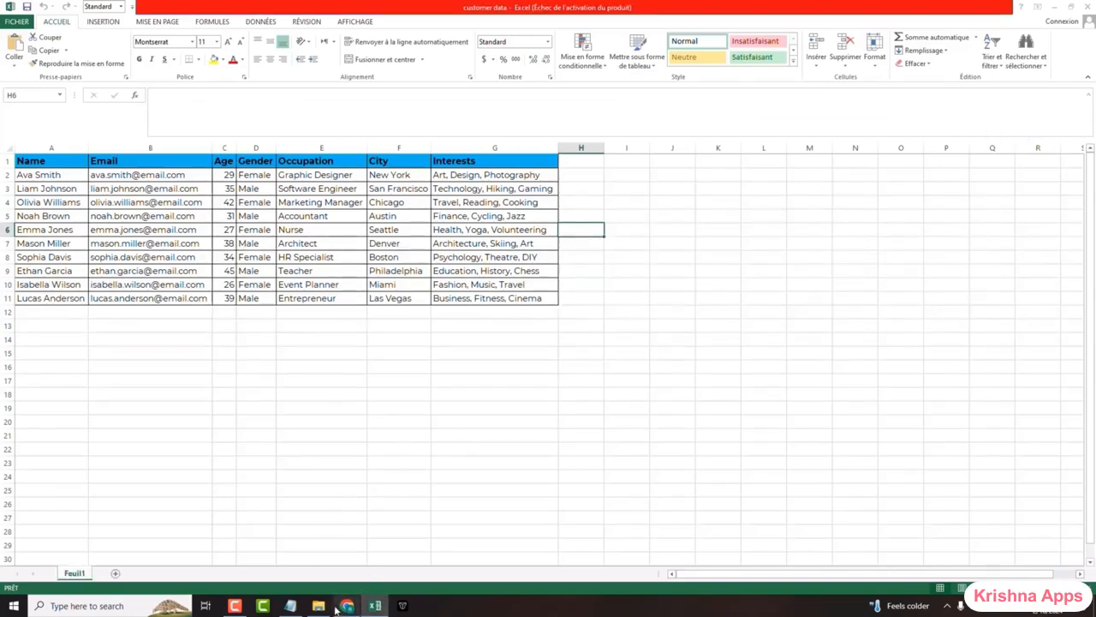
{"action": "left_click", "coordinate": [346, 606]}
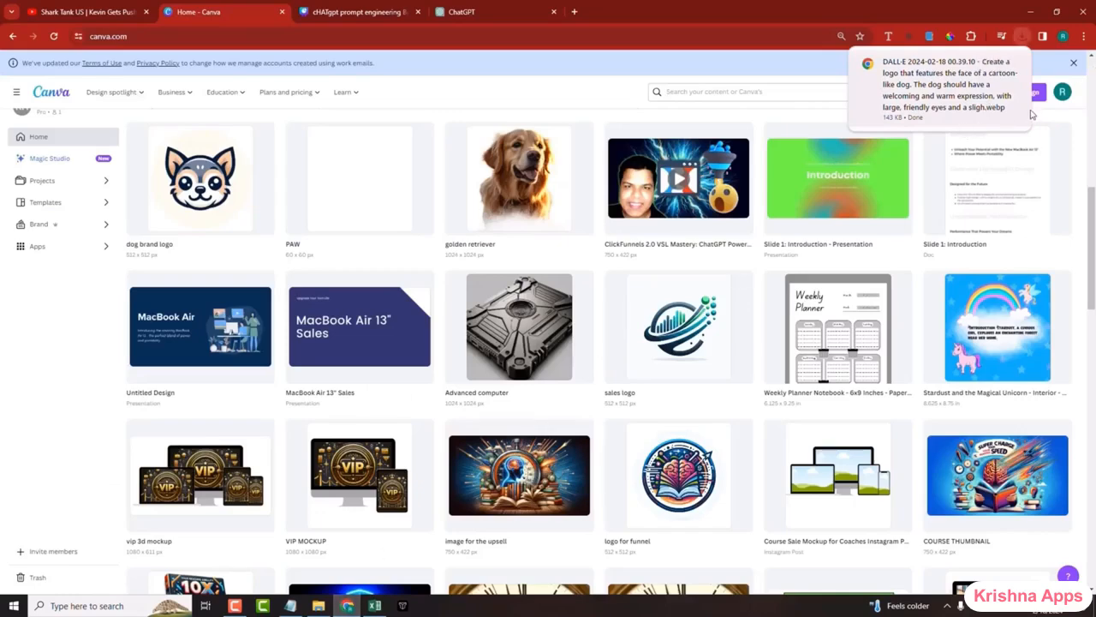
{"action": "left_click", "coordinate": [1032, 93]}
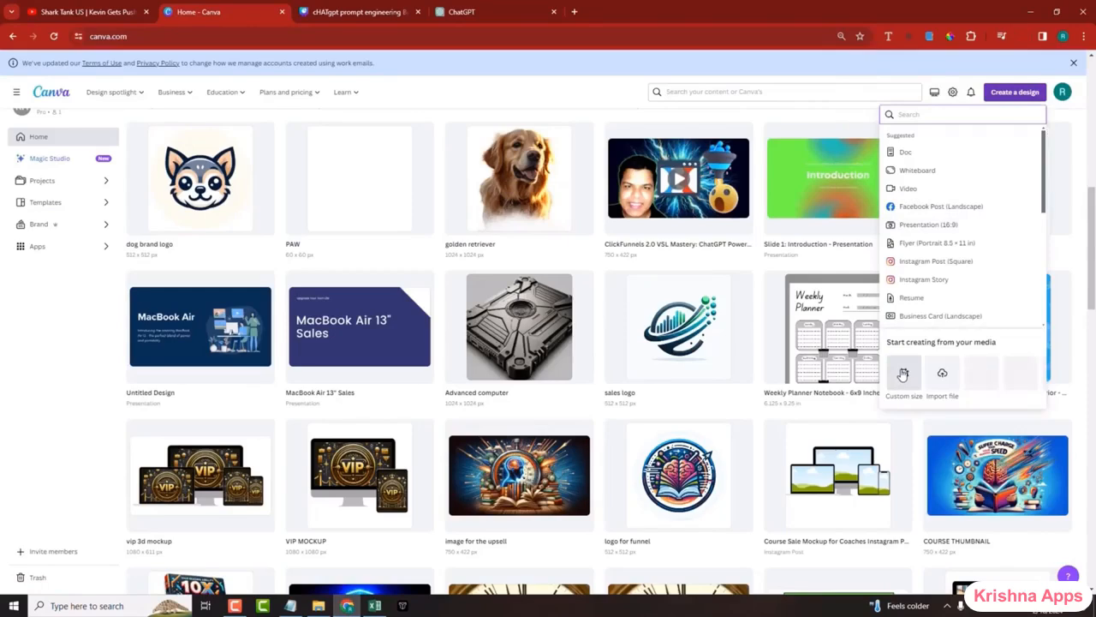
{"action": "left_click", "coordinate": [901, 370]}
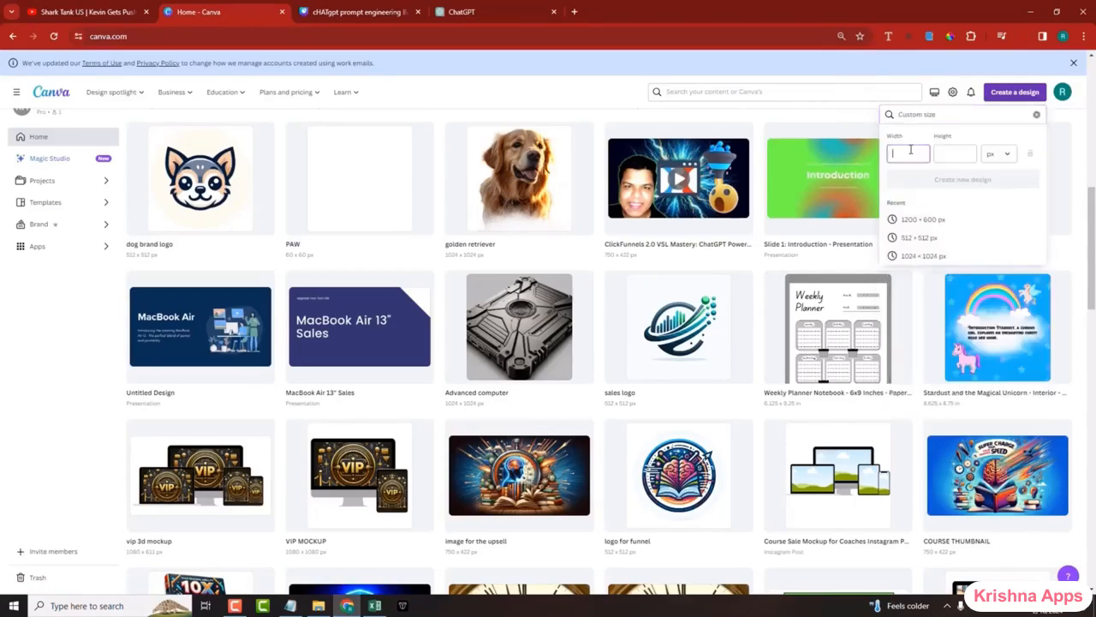
{"action": "key", "text": "Tab"}
{"action": "type", "text": "51"}
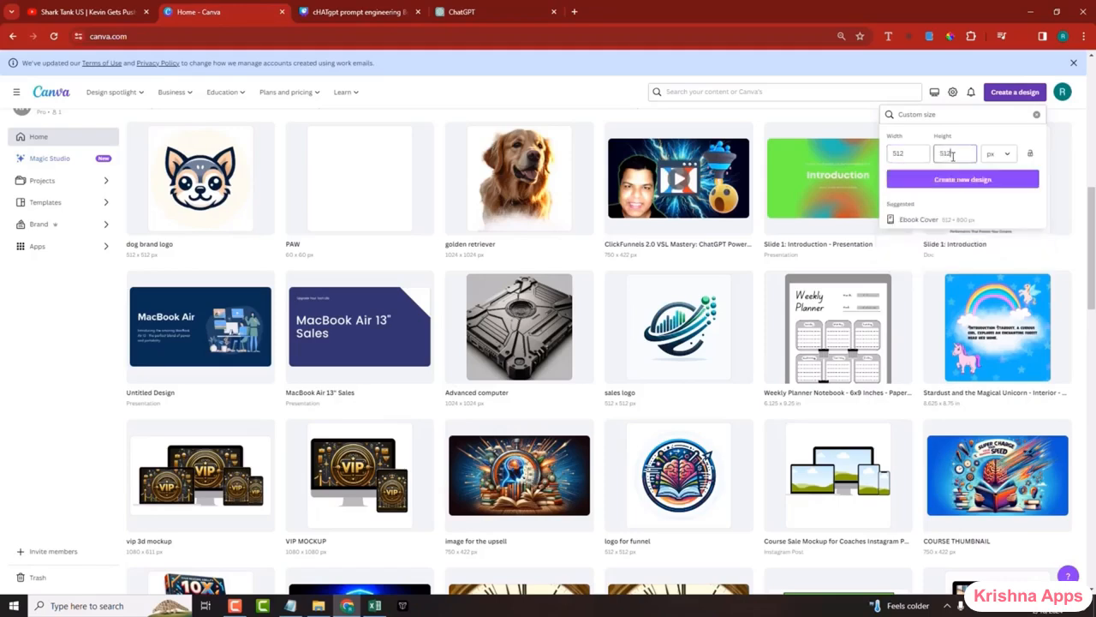
{"action": "type", "text": "2"}
{"action": "left_click", "coordinate": [946, 179]}
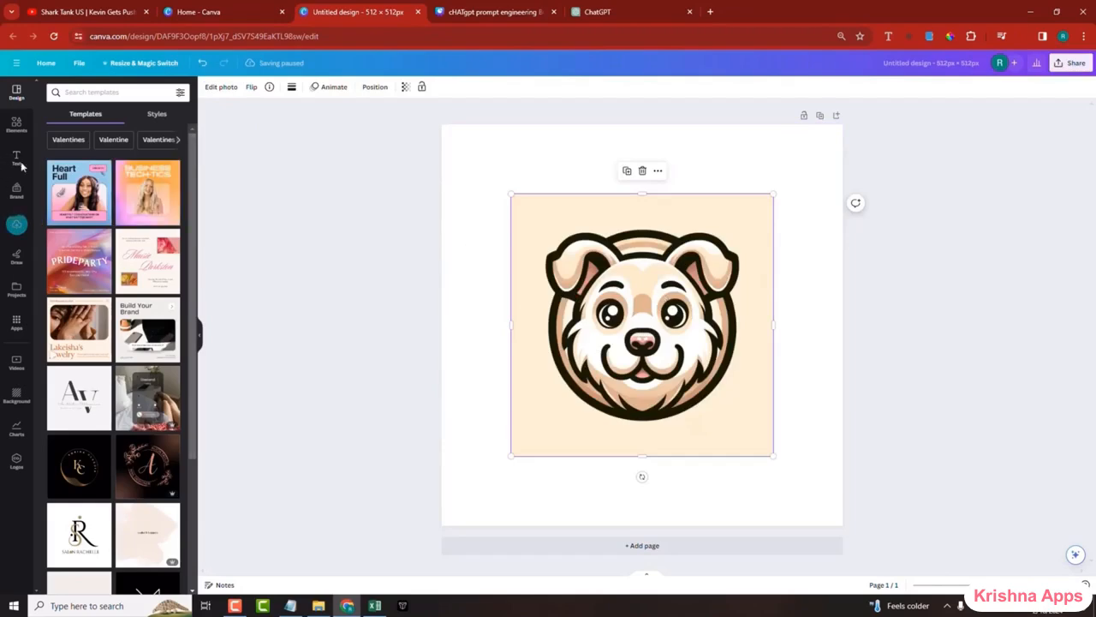
- Search the design elements for "circle" and add the first circular frame to the page
{"action": "left_click", "coordinate": [15, 123]}
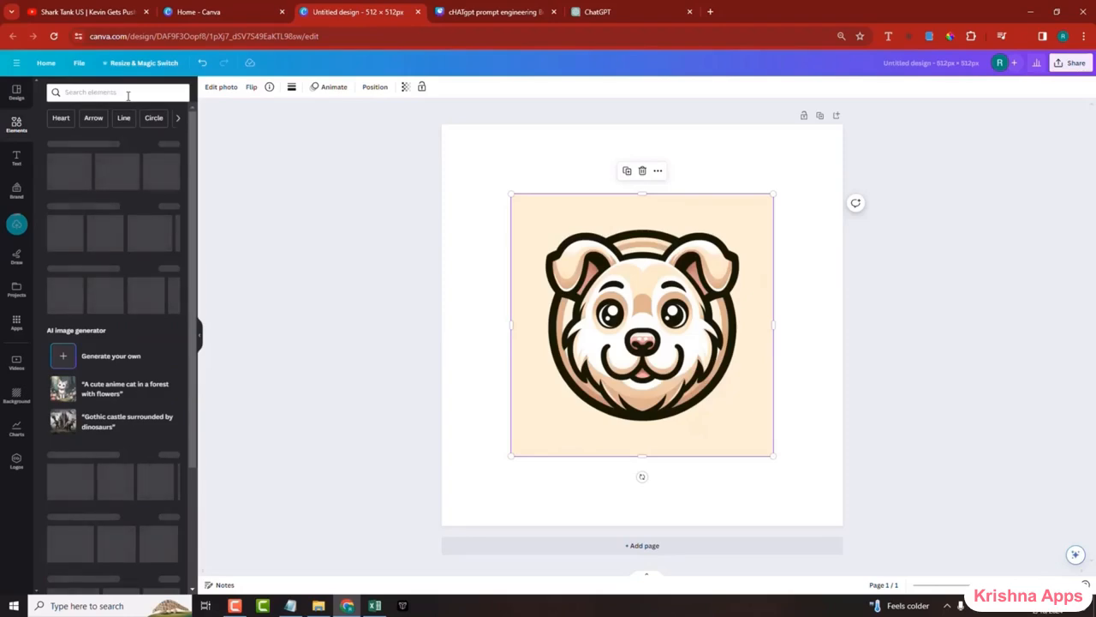
{"action": "left_click", "coordinate": [127, 92]}
{"action": "type", "text": "circle"}
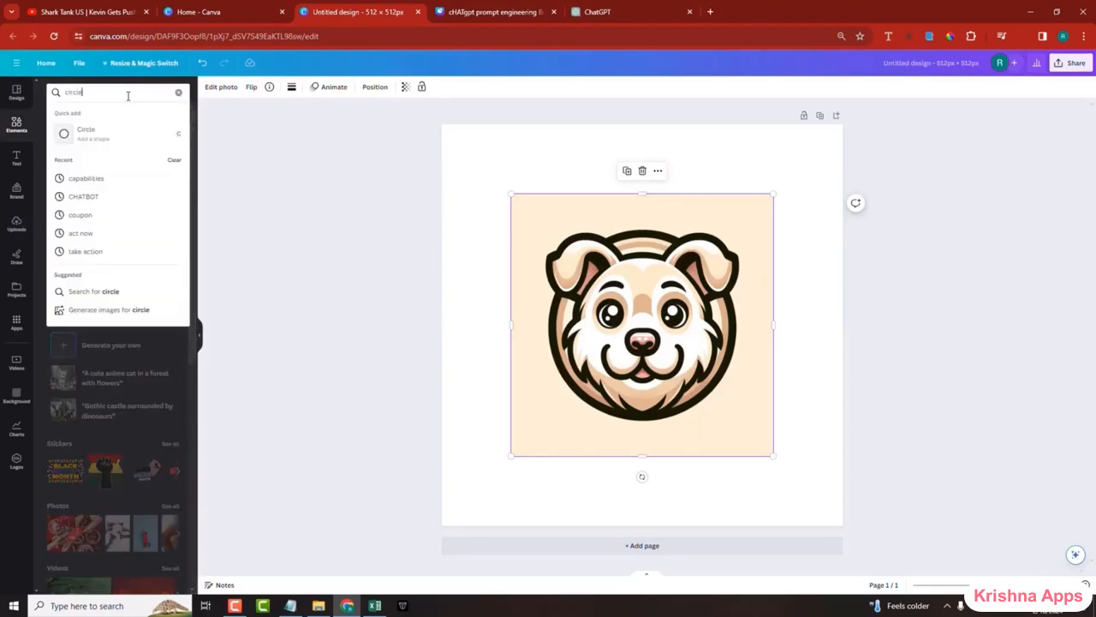
{"action": "key", "text": "Return"}
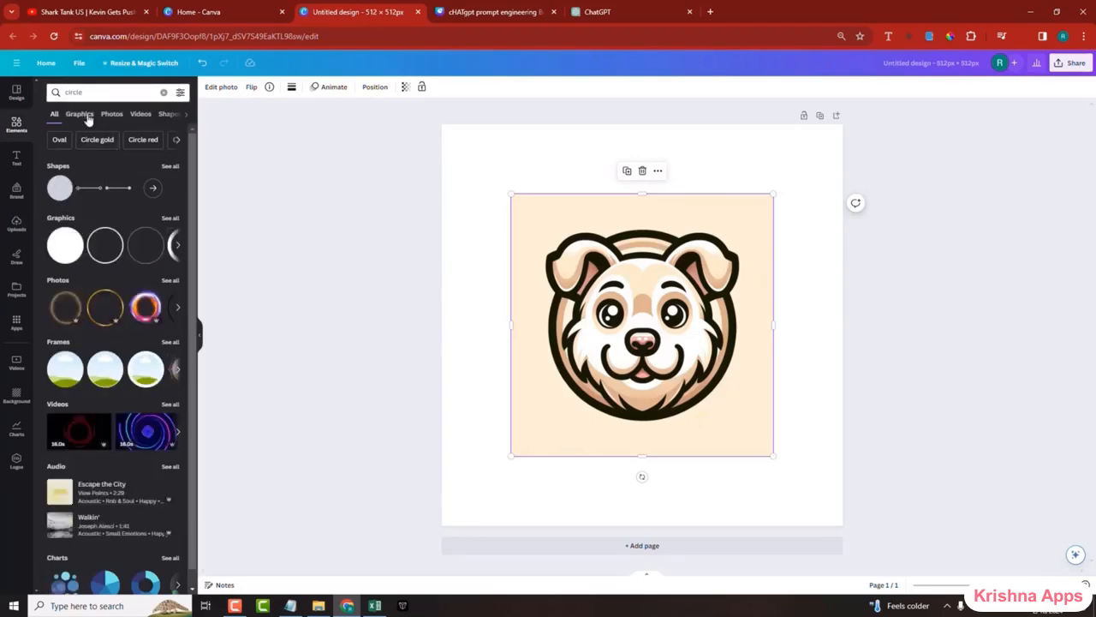
{"action": "left_click", "coordinate": [61, 382]}
{"action": "left_click", "coordinate": [66, 382]}
- Place the dog logo inside the circular frame, then enlarge the frame and move it near the page's centre
{"action": "left_click_drag", "start_coordinate": [758, 375], "coordinate": [691, 380]}
{"action": "left_click_drag", "start_coordinate": [631, 315], "coordinate": [616, 313]}
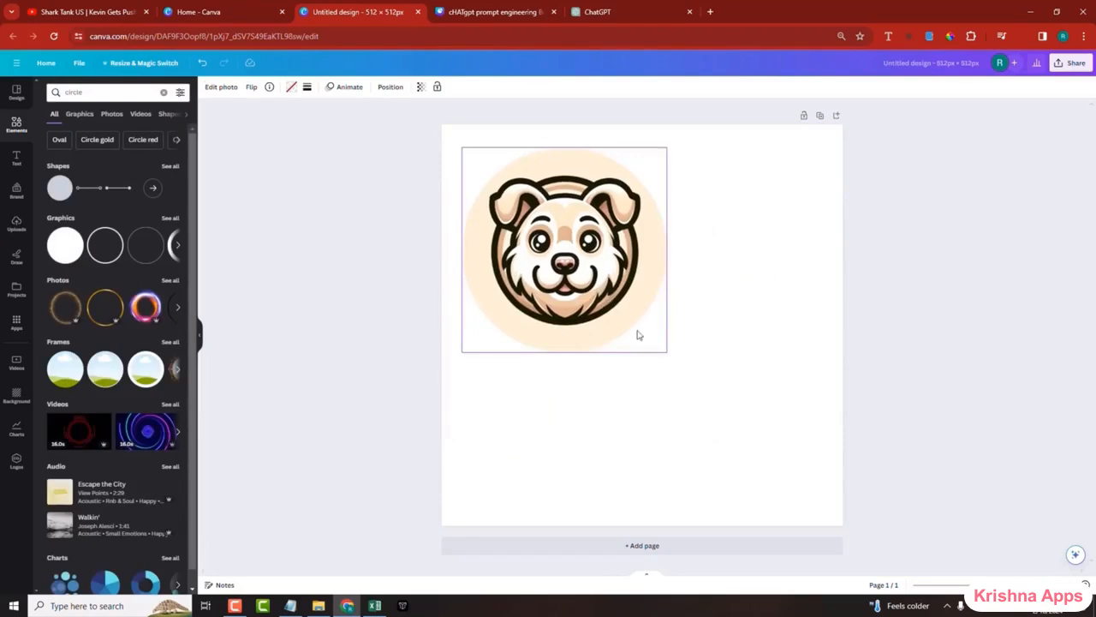
{"action": "left_click_drag", "start_coordinate": [667, 352], "coordinate": [768, 503]}
{"action": "left_click_drag", "start_coordinate": [670, 381], "coordinate": [679, 391]}
- Name the design "dog logo" and download it as a PNG
{"action": "left_click", "coordinate": [915, 62]}
{"action": "type", "text": "dog logo"}
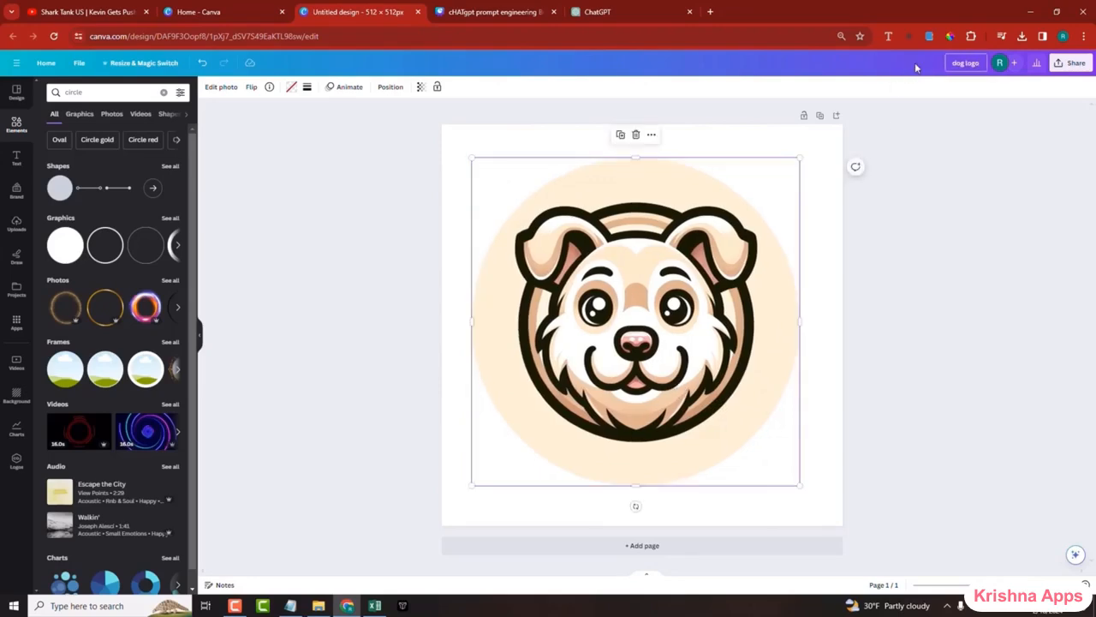
{"action": "left_click", "coordinate": [1074, 62]}
{"action": "left_click", "coordinate": [964, 291]}
{"action": "left_click", "coordinate": [994, 182]}
{"action": "left_click", "coordinate": [985, 236]}
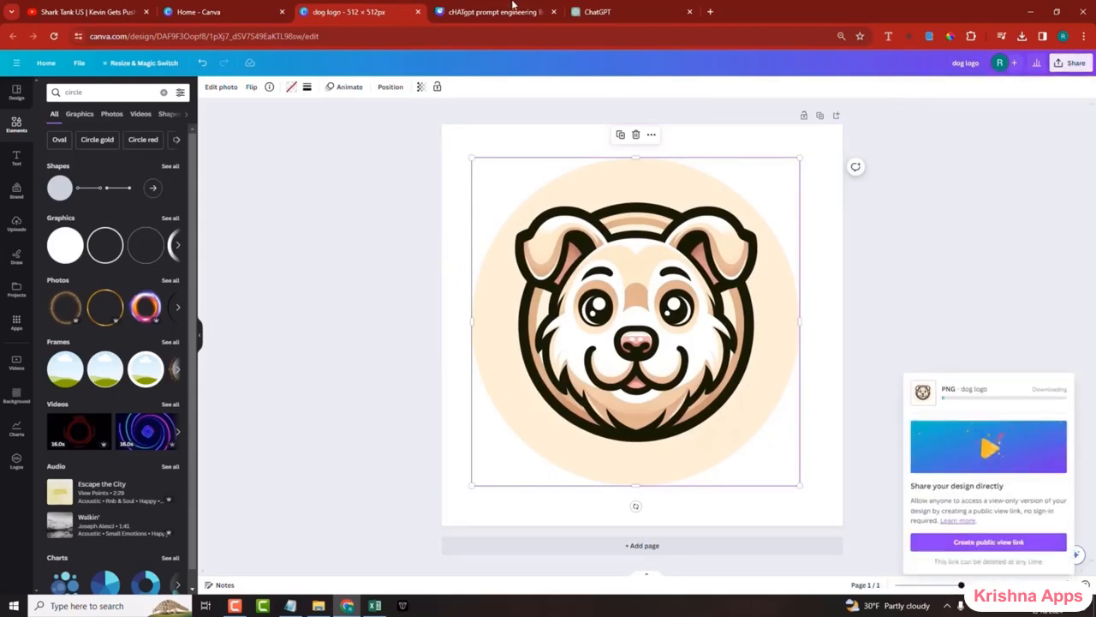
- Return to ChatGPT and close the enlarged image, then switch to the customer data workbook in Excel and dismiss the activation dialog
{"action": "left_click", "coordinate": [600, 12]}
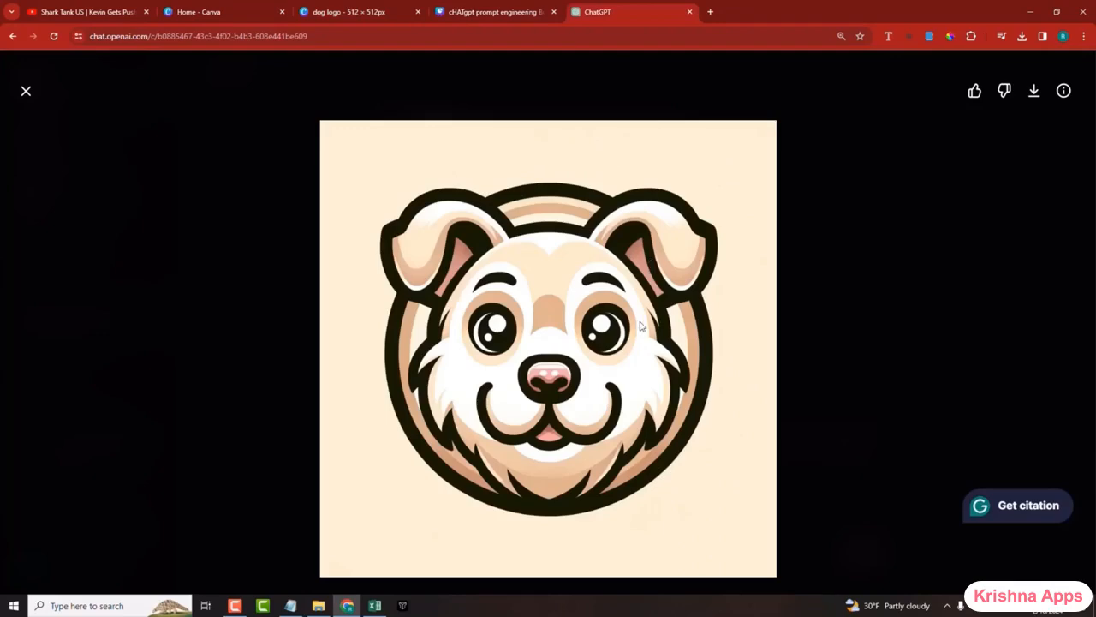
{"action": "left_click", "coordinate": [27, 101]}
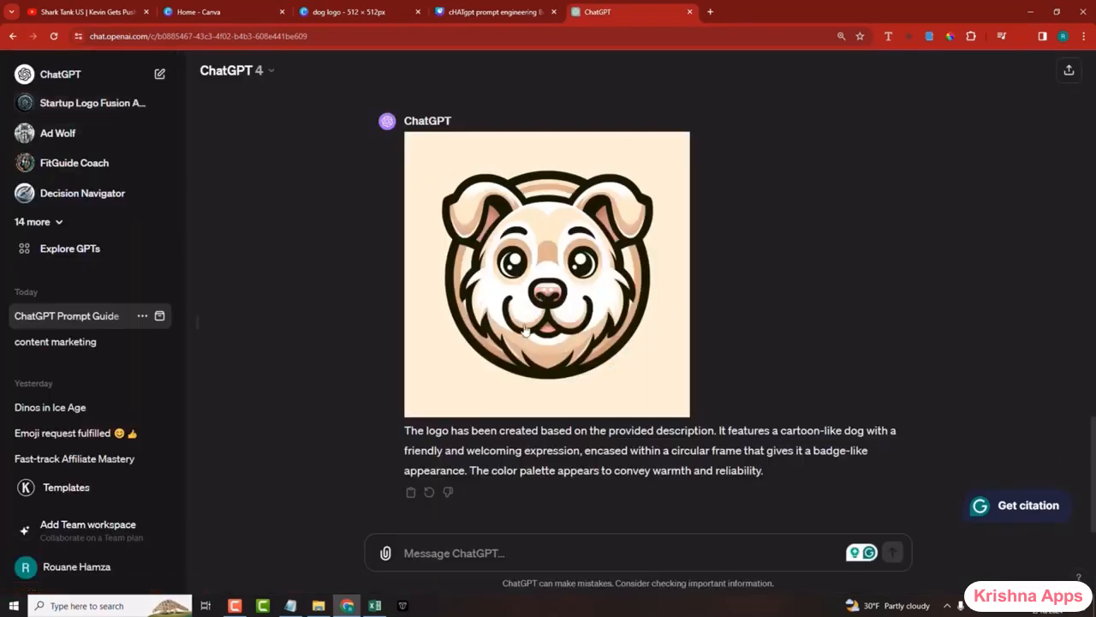
{"action": "left_click", "coordinate": [372, 601]}
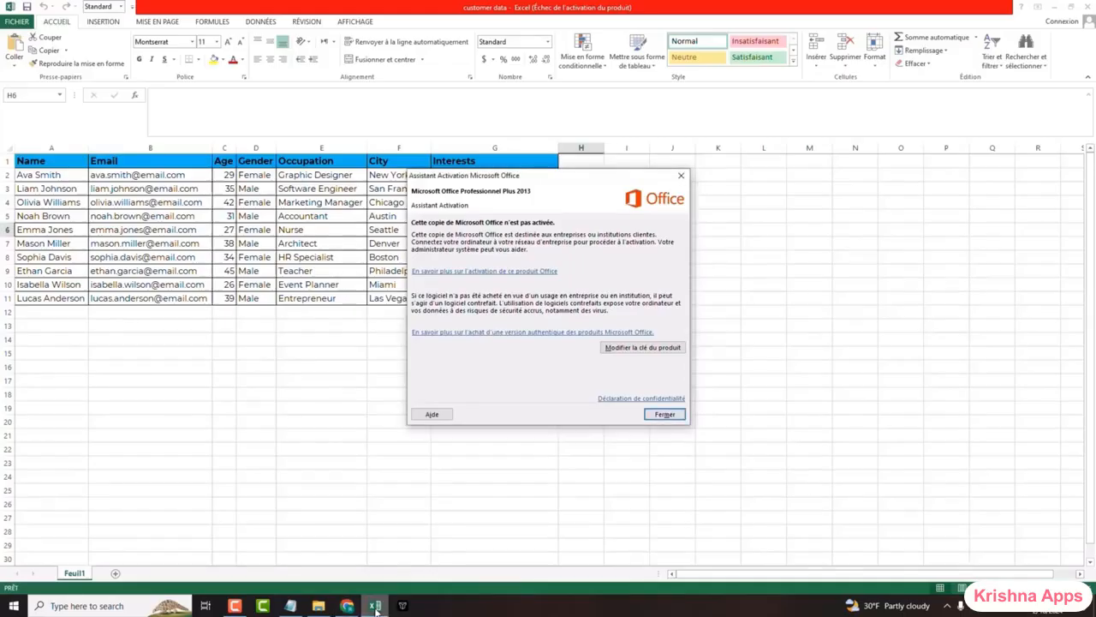
{"action": "left_click", "coordinate": [681, 175]}
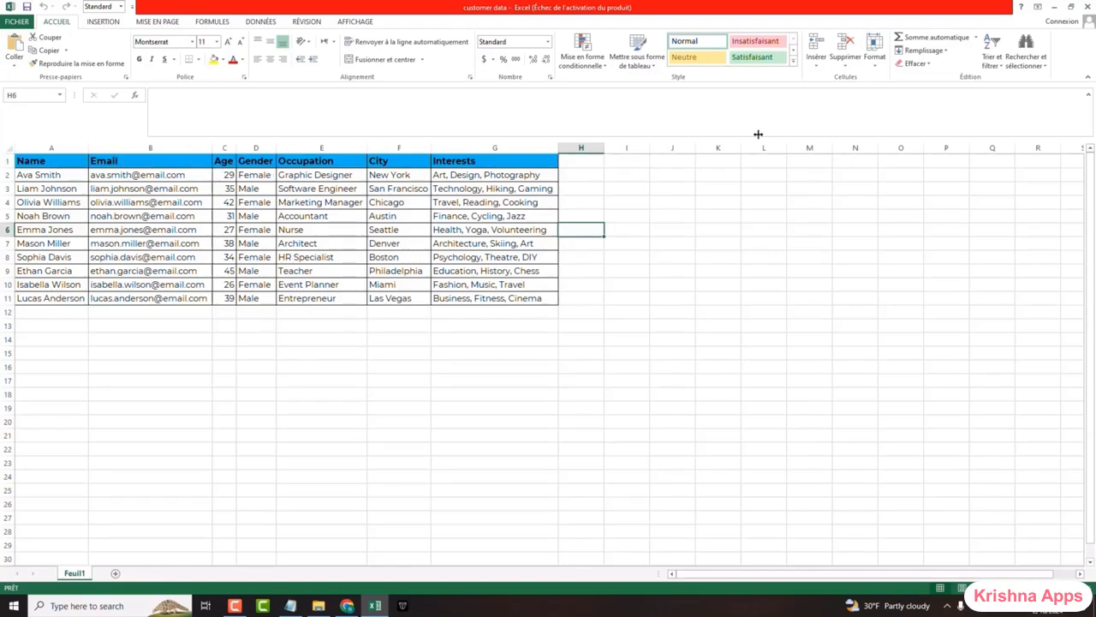
- Close the workbook, attach customer data.xlsx to the ChatGPT chat and send "generate an advanced data analysis linear regression of this file"
{"action": "left_click", "coordinate": [1086, 7]}
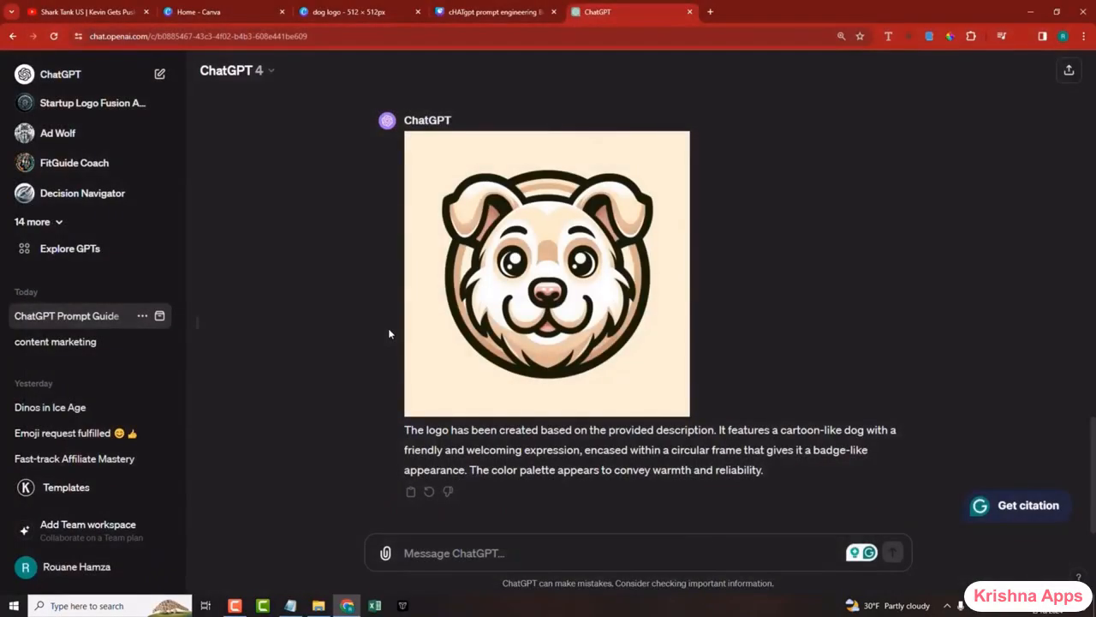
{"action": "left_click", "coordinate": [386, 554]}
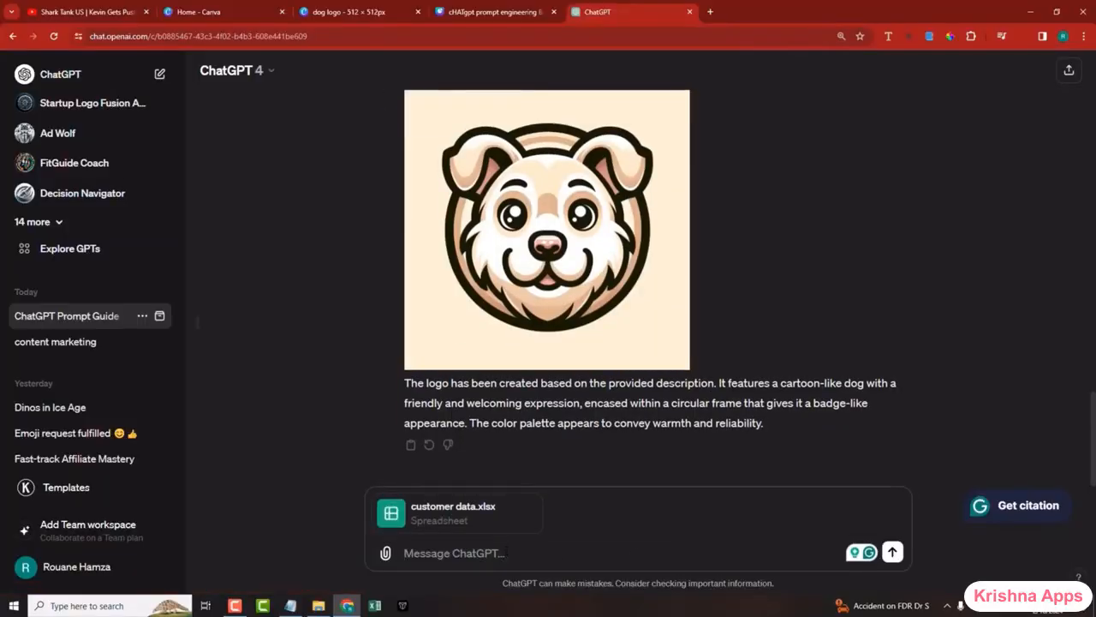
{"action": "type", "text": "generate an advanced data analysis linear regression of this file"}
{"action": "key", "text": "Return"}
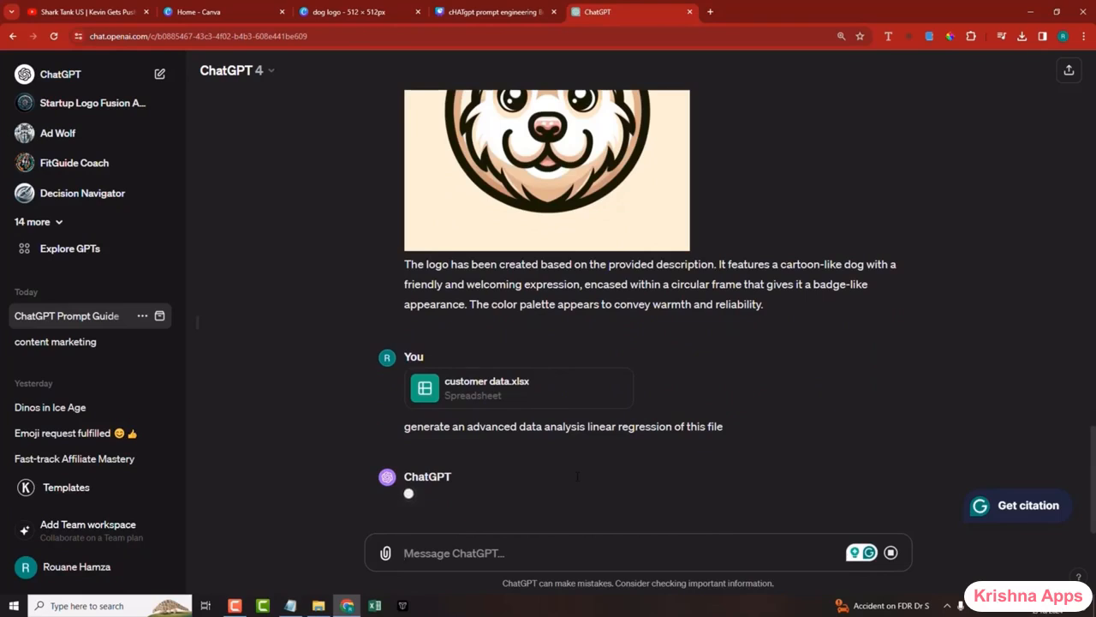
{"action": "left_click", "coordinate": [281, 78]}
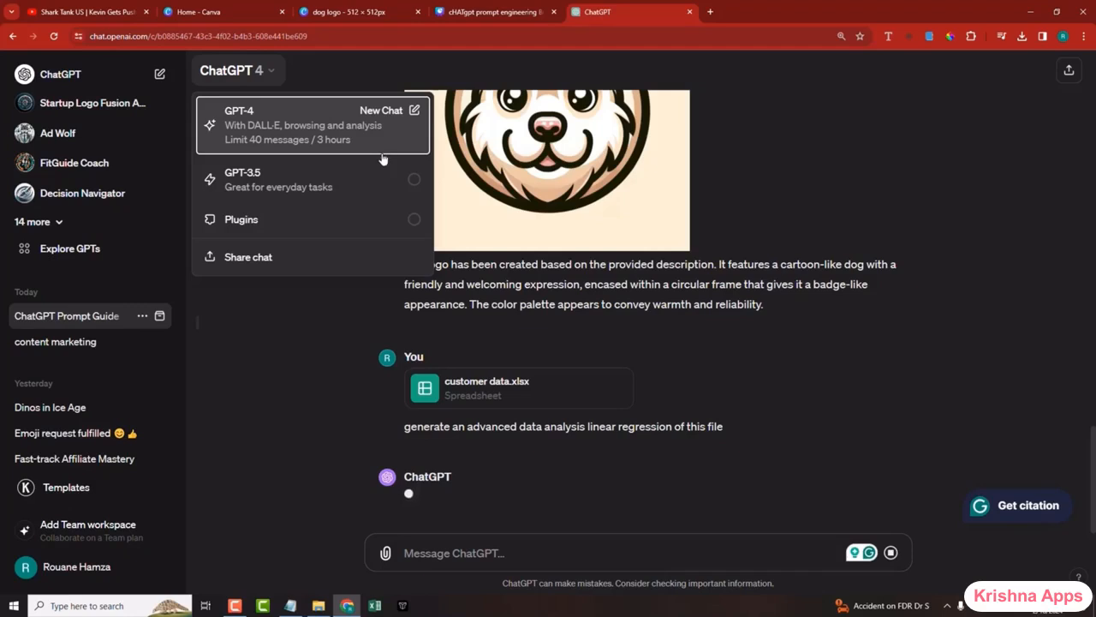
{"action": "left_click", "coordinate": [294, 413]}
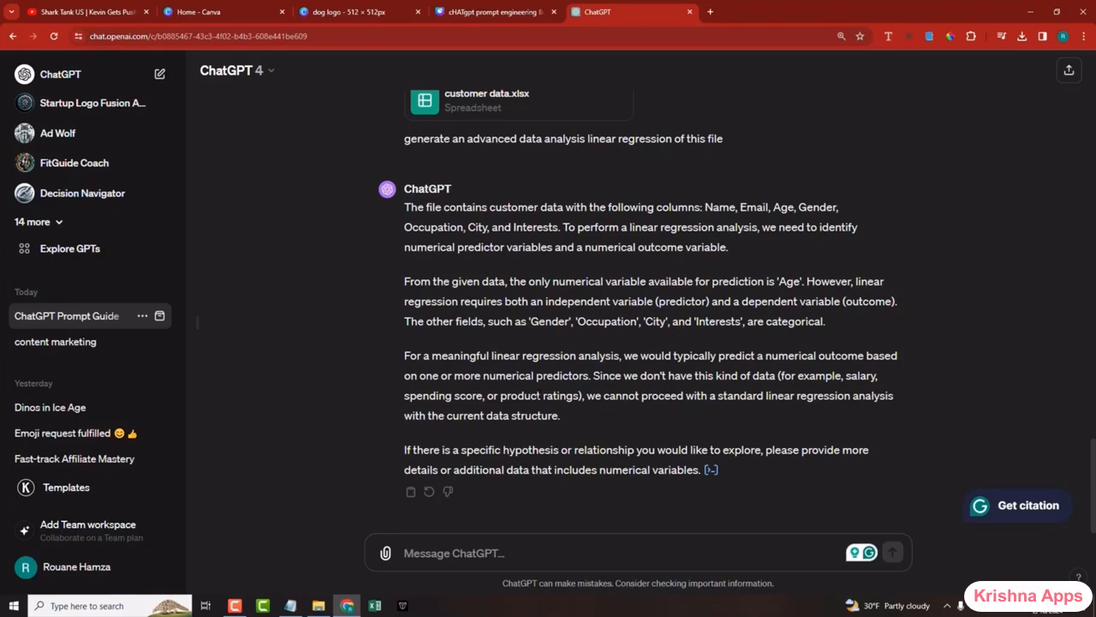
{"action": "left_click", "coordinate": [244, 72]}
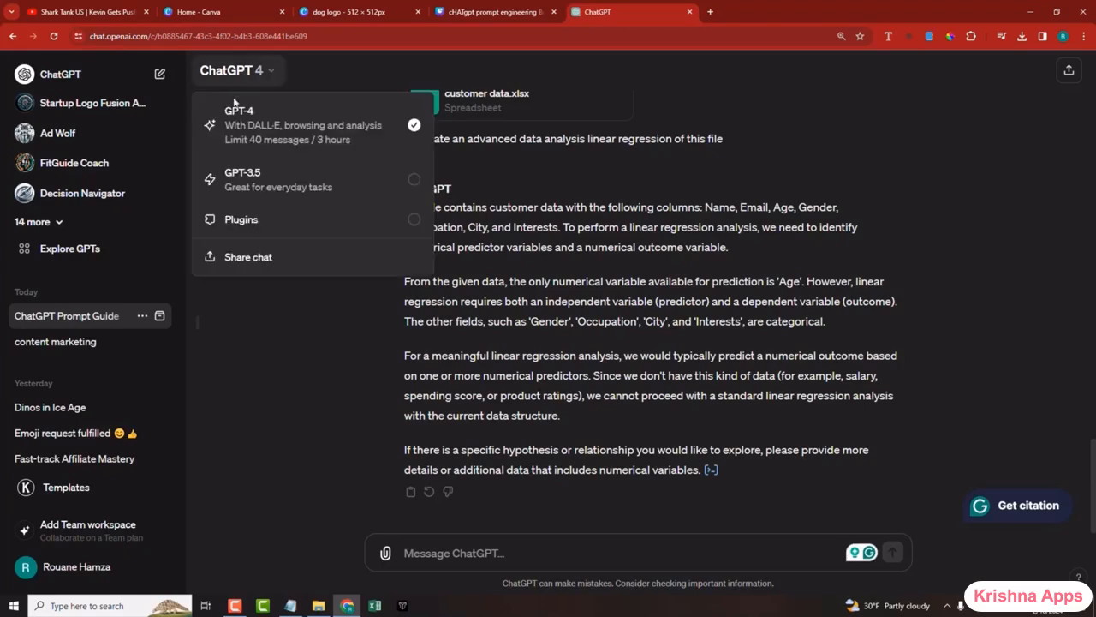
{"action": "left_click", "coordinate": [246, 332]}
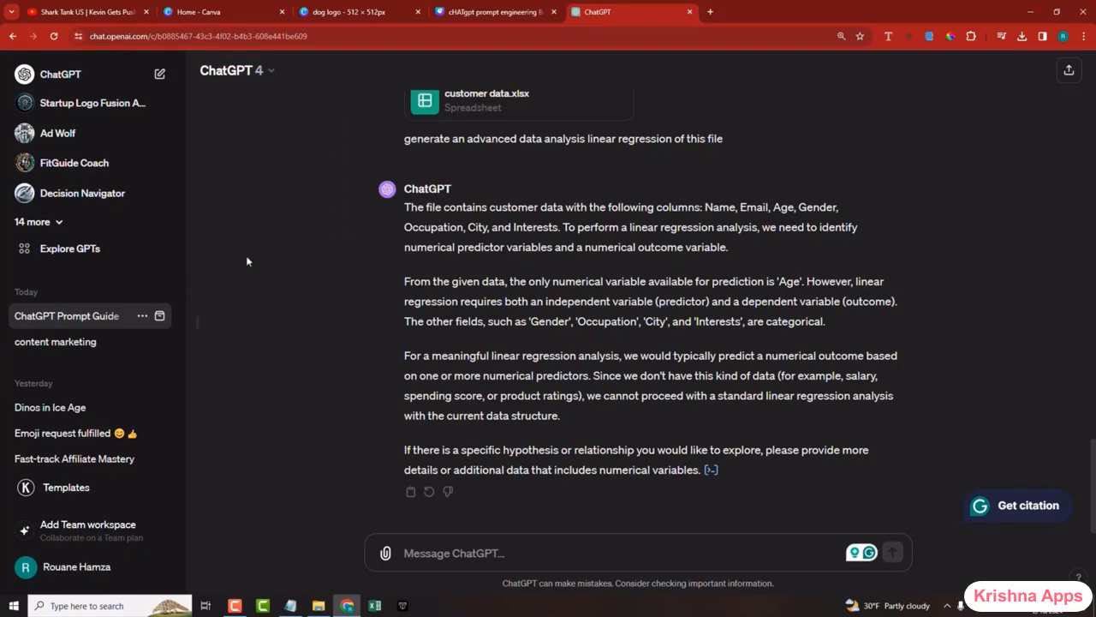
{"action": "left_click", "coordinate": [240, 72]}
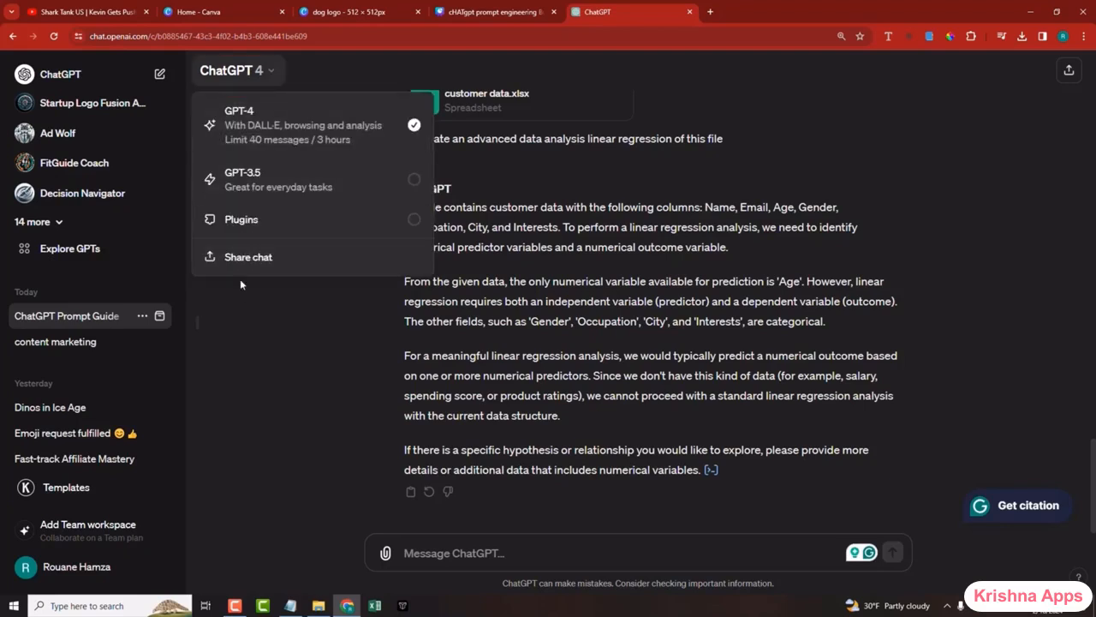
{"action": "left_click", "coordinate": [241, 320]}
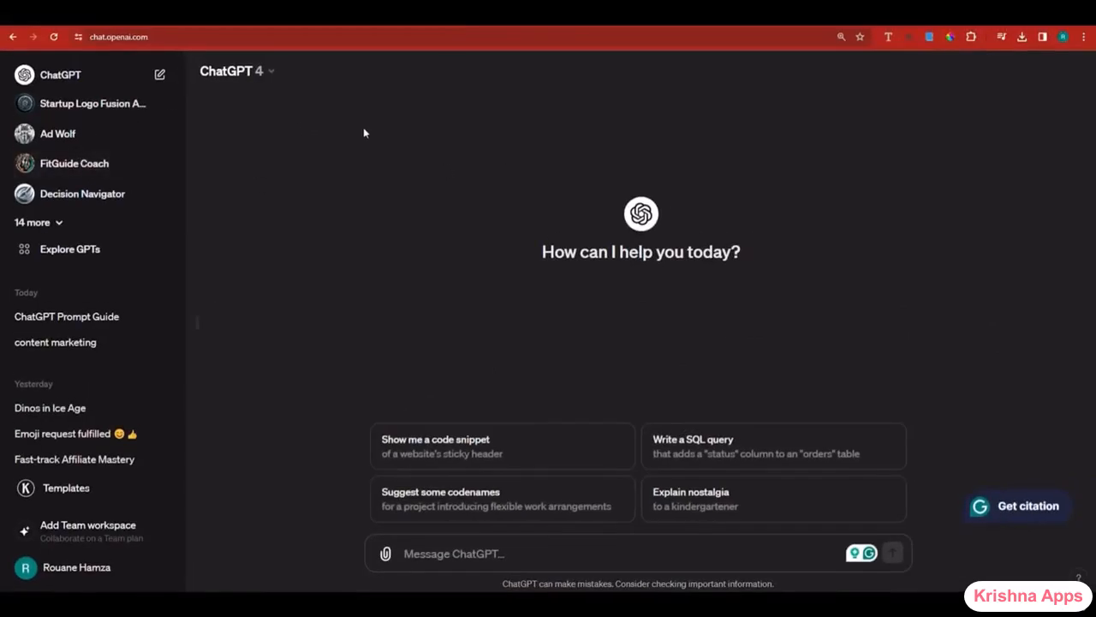
- Check the Plugins option among the beta features in the account settings, then close the settings
{"action": "left_click", "coordinate": [73, 569]}
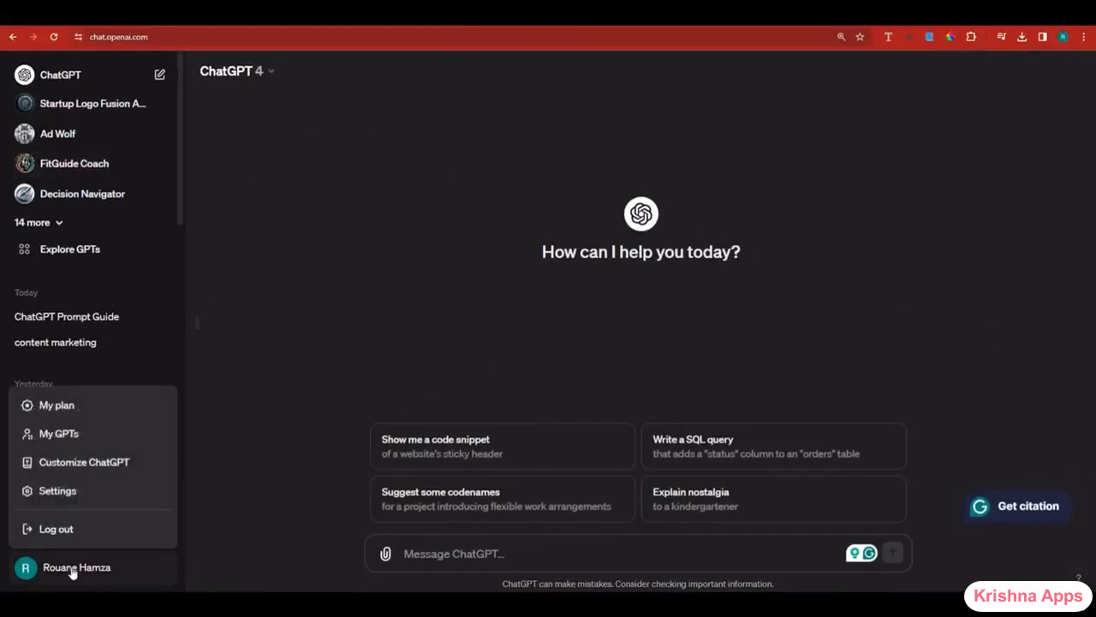
{"action": "left_click", "coordinate": [78, 486]}
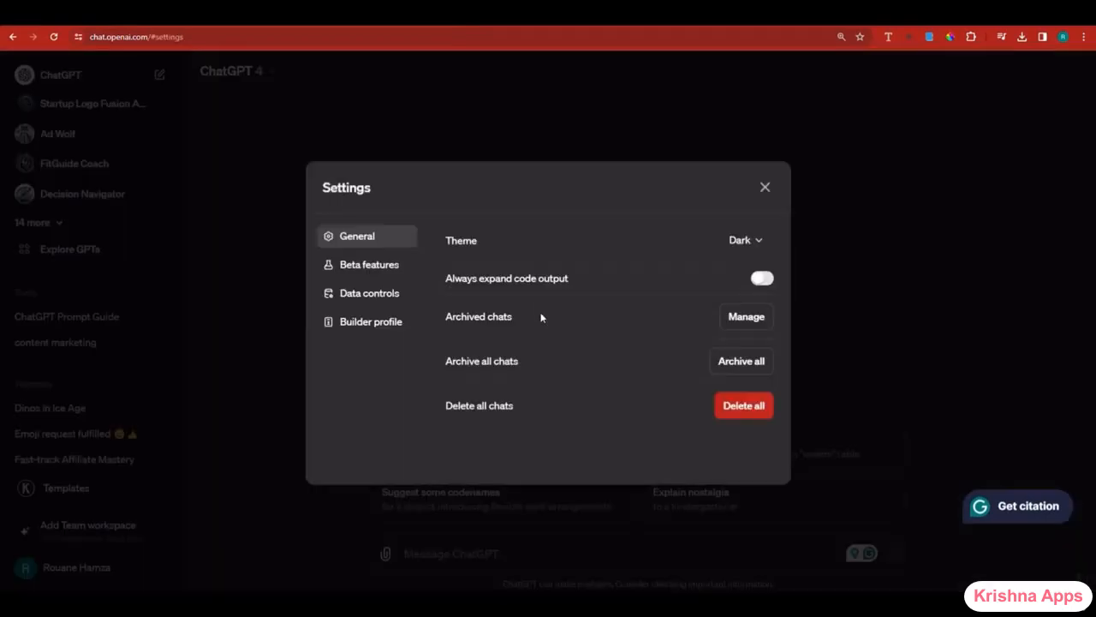
{"action": "left_click", "coordinate": [367, 272]}
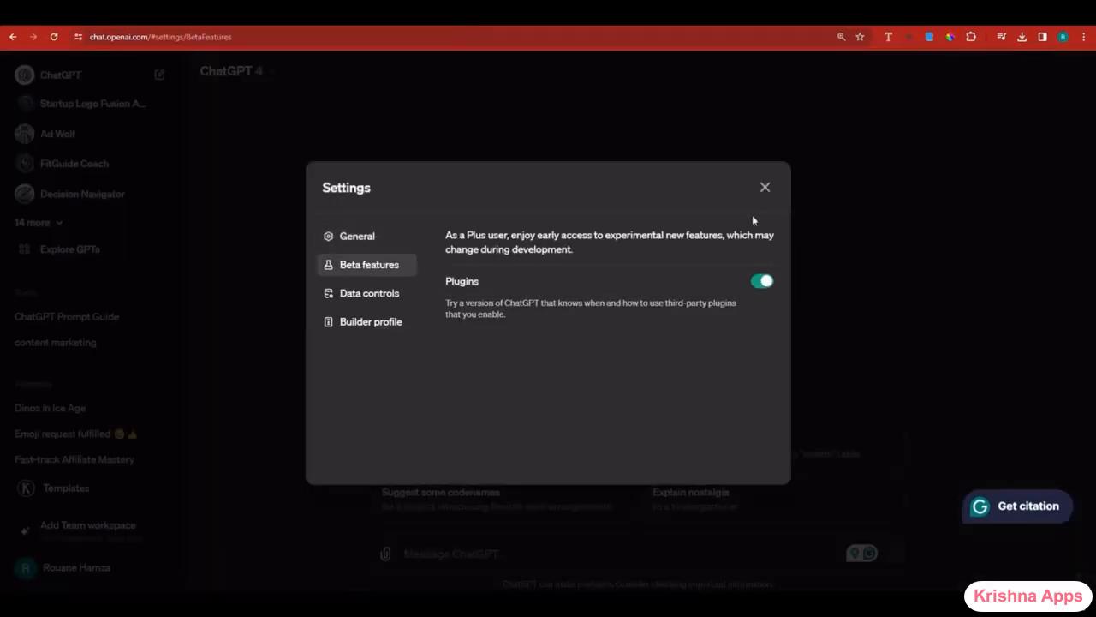
{"action": "left_click", "coordinate": [763, 189]}
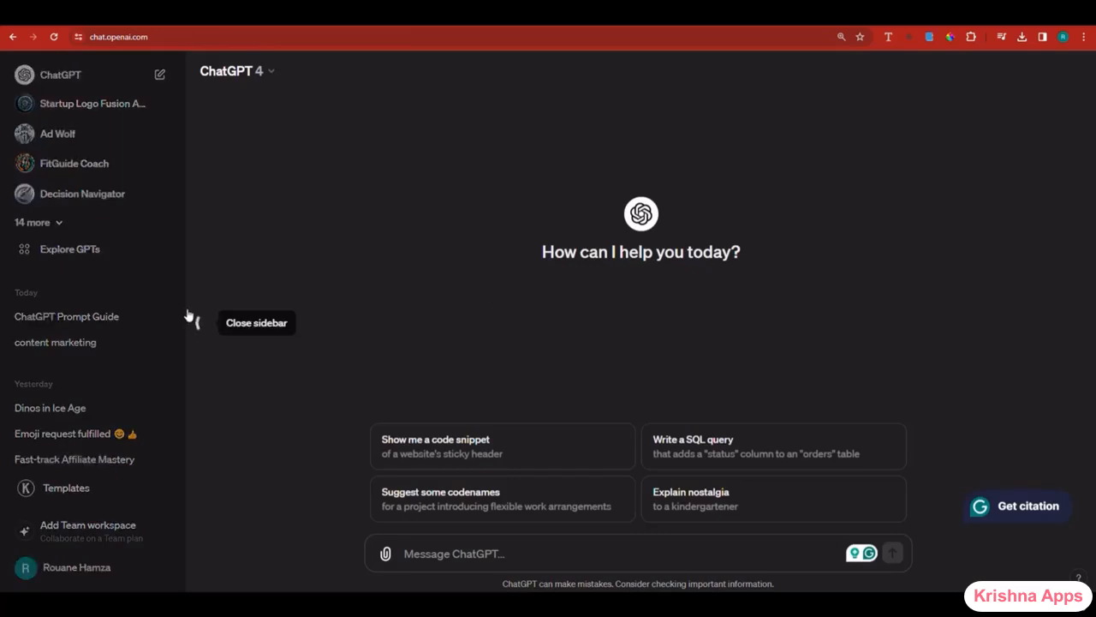
- Switch the new chat from GPT-4 to Plugins and open the plugin store
{"action": "left_click", "coordinate": [255, 71]}
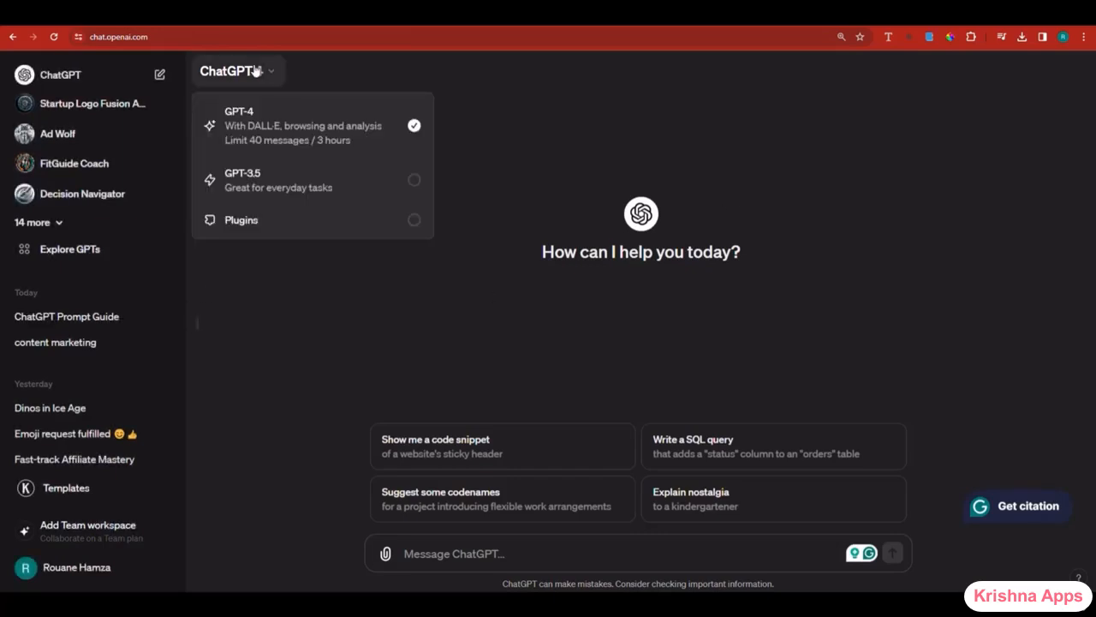
{"action": "left_click", "coordinate": [263, 220]}
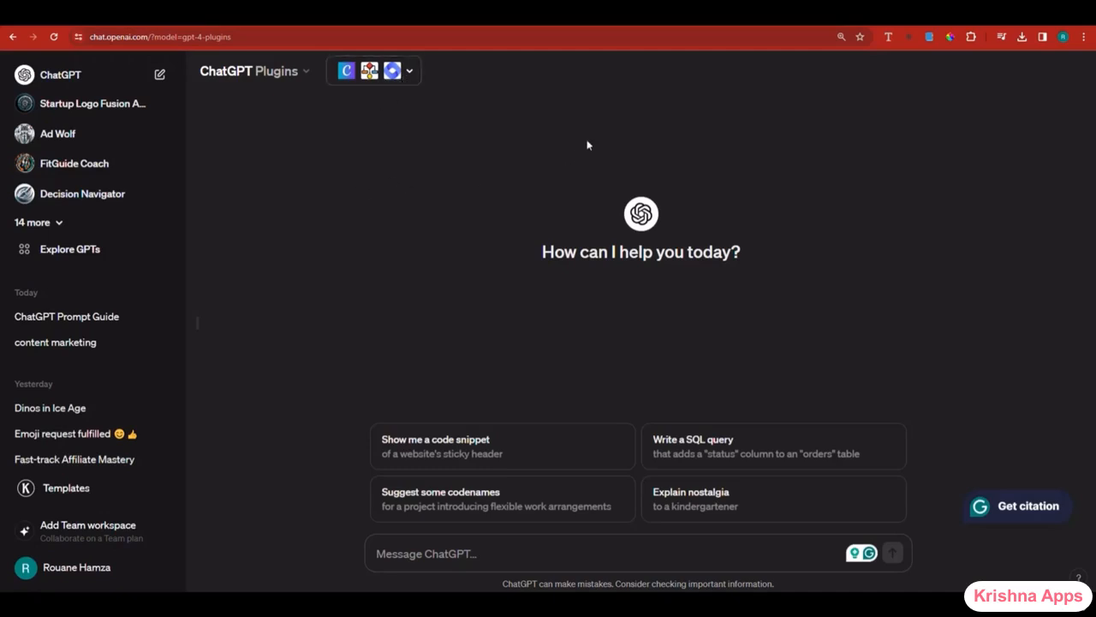
{"action": "left_click", "coordinate": [410, 78]}
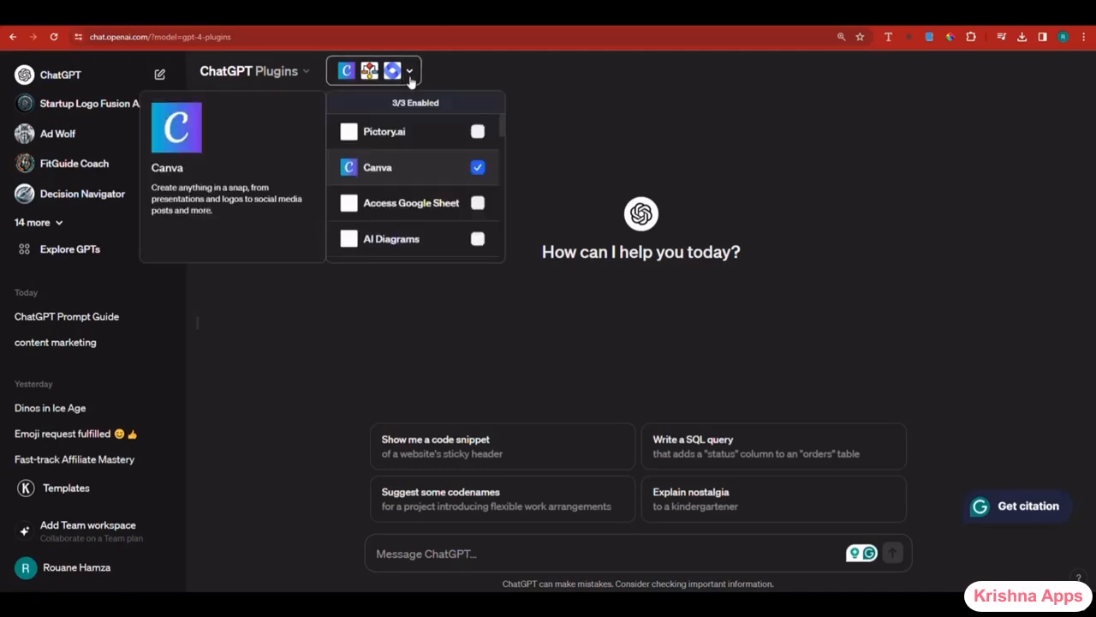
{"action": "scroll", "coordinate": [431, 189], "scroll_direction": "down", "scroll_amount": 1}
{"action": "scroll", "coordinate": [426, 186], "scroll_direction": "down", "scroll_amount": 5}
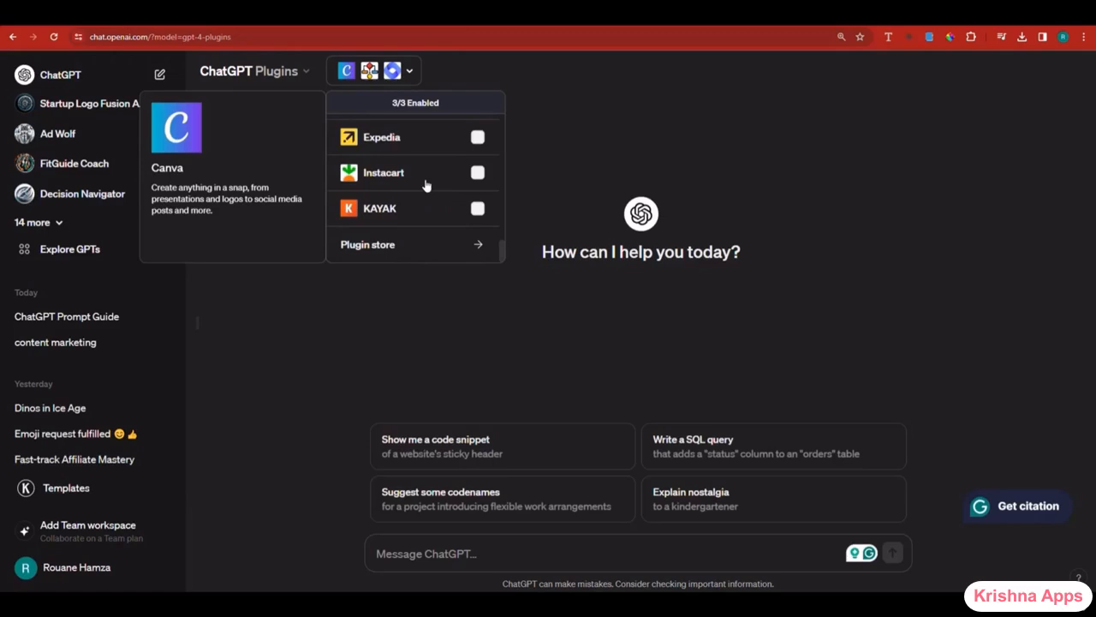
{"action": "left_click", "coordinate": [395, 247]}
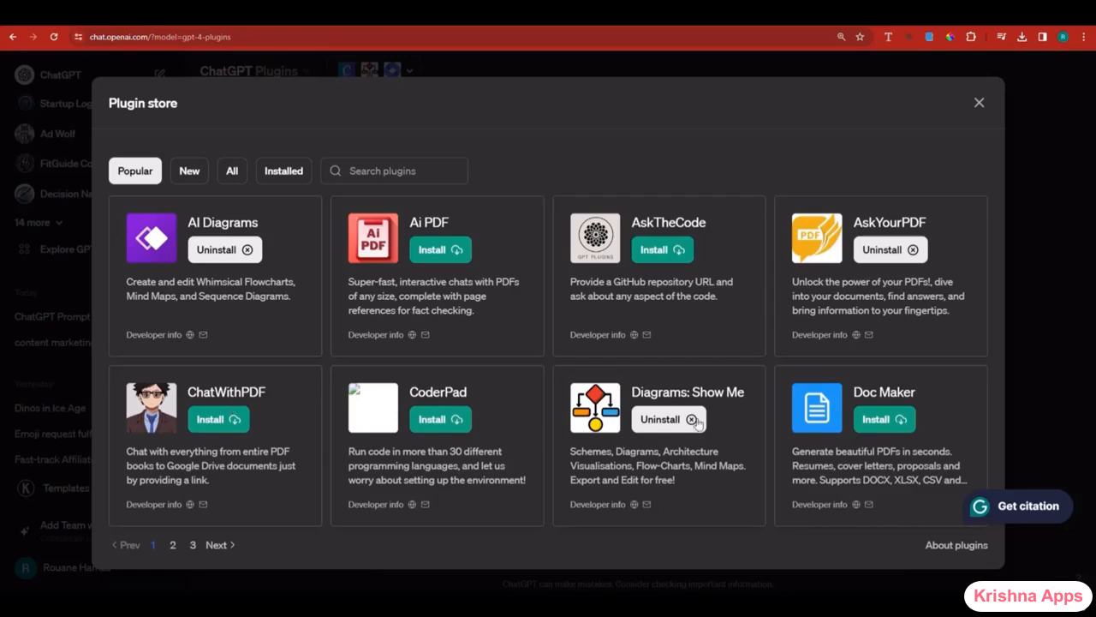
- Browse pages 2 and 3 of the popular plugins and the full plugin catalogue, then return to the popular ones
{"action": "left_click", "coordinate": [173, 546]}
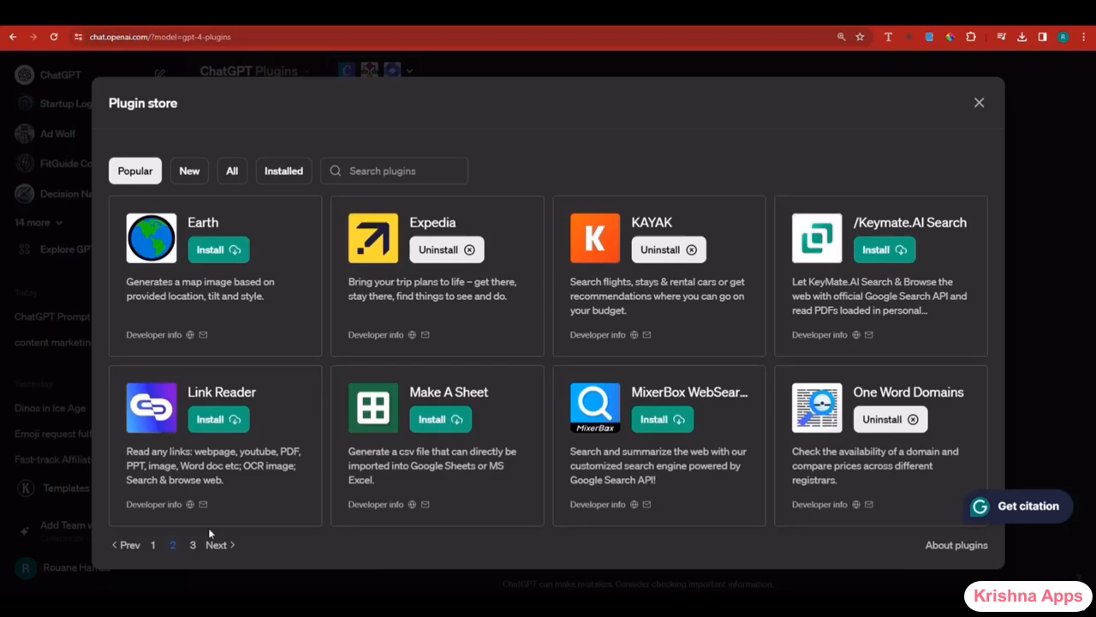
{"action": "left_click", "coordinate": [195, 546]}
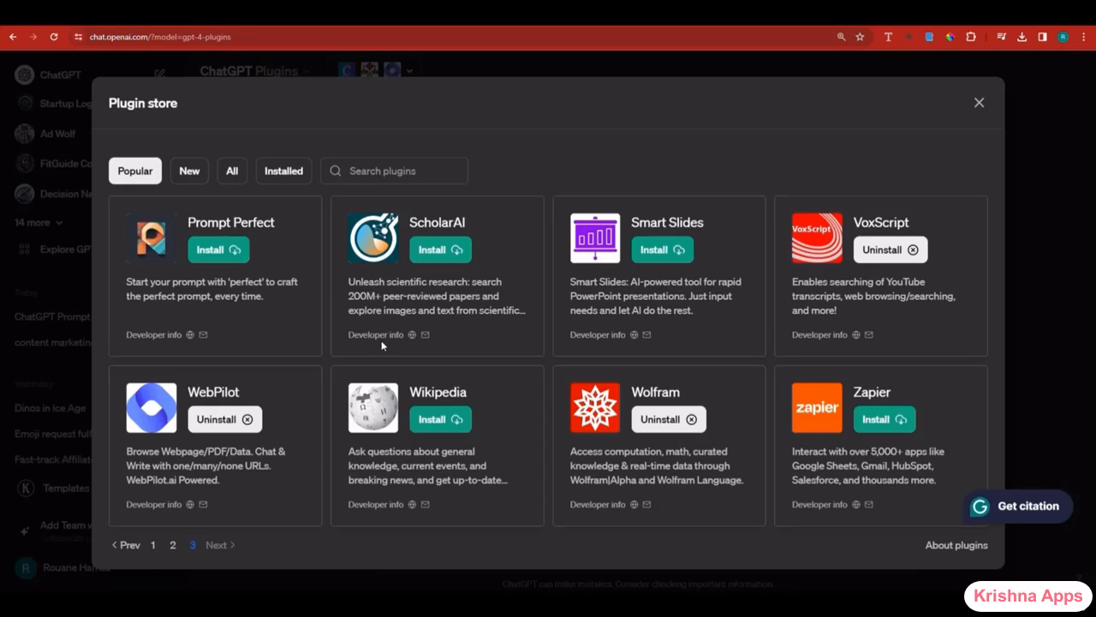
{"action": "left_click", "coordinate": [230, 173]}
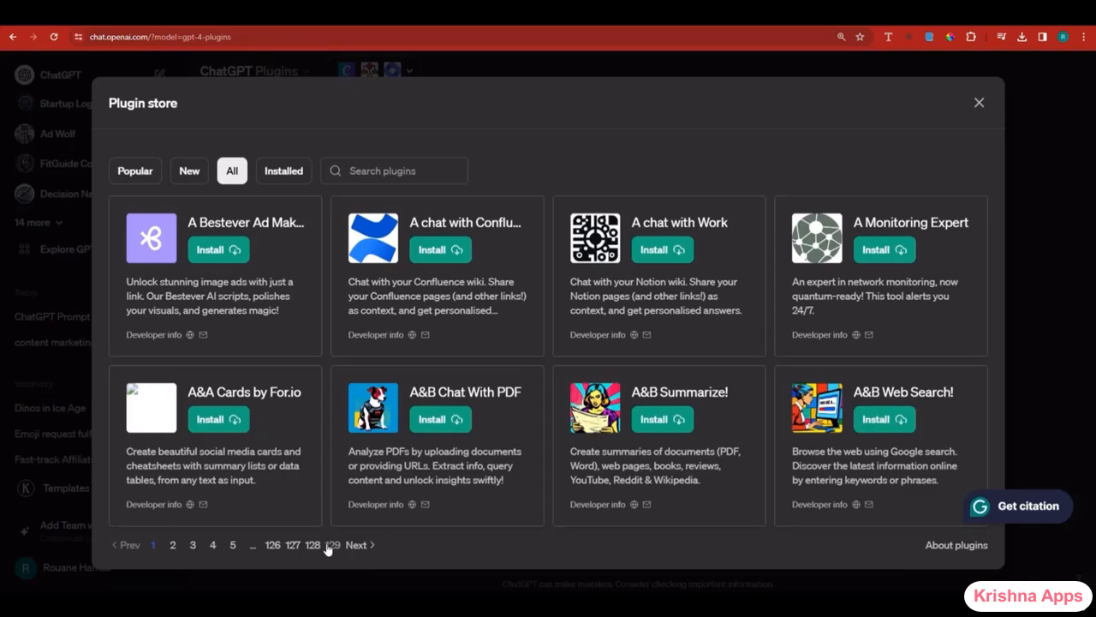
{"action": "left_click", "coordinate": [138, 176]}
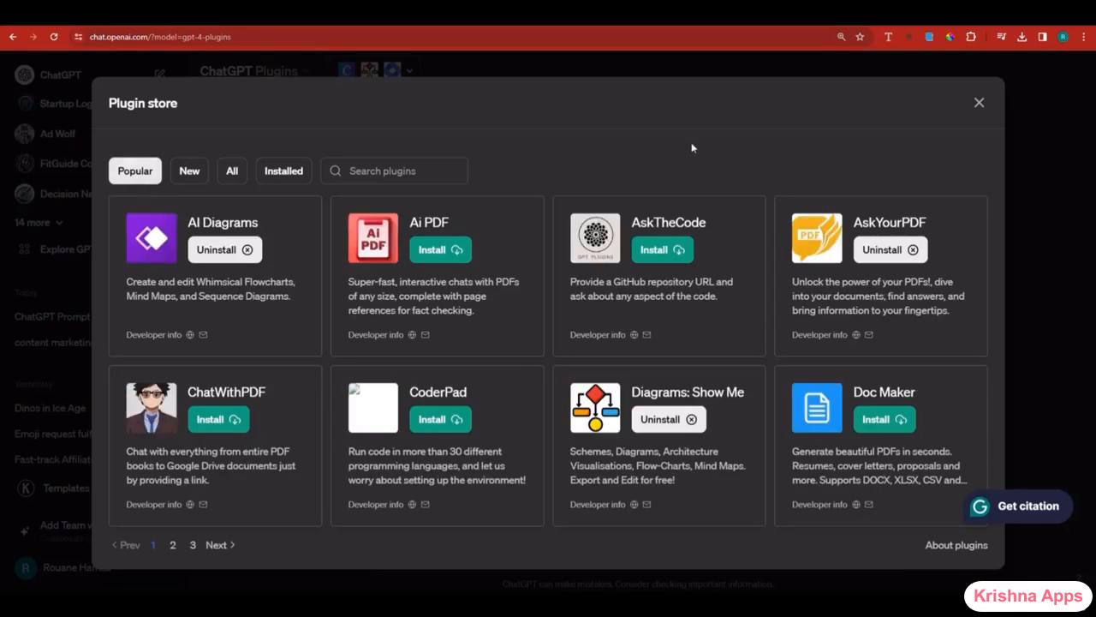
- Search the plugin store for "Canva", then clear the search and close the store
{"action": "left_click", "coordinate": [378, 168]}
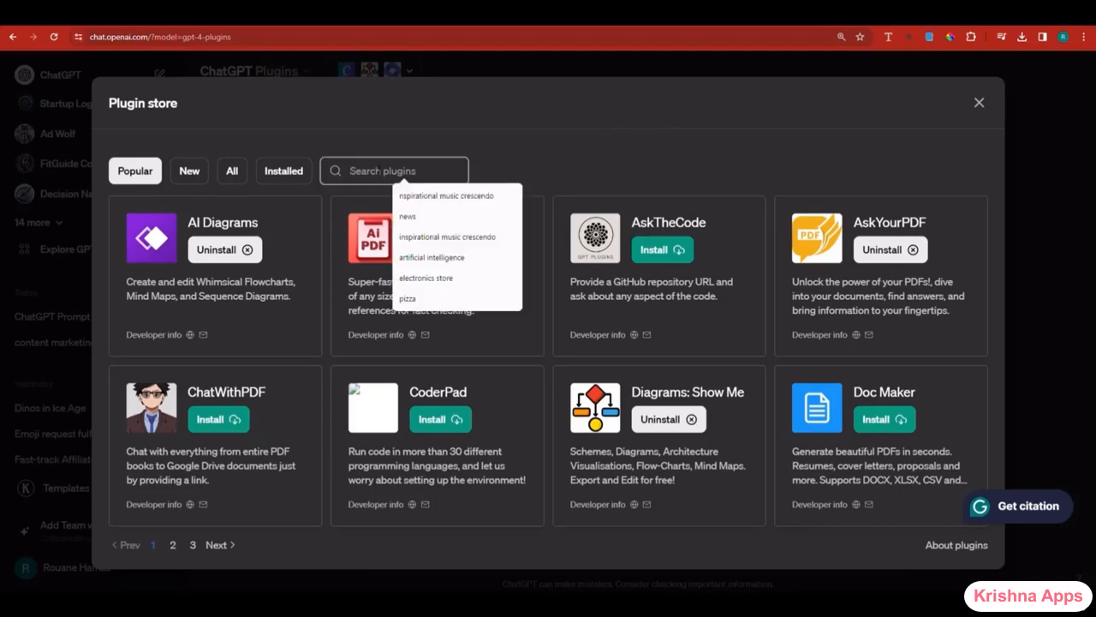
{"action": "type", "text": "Canva"}
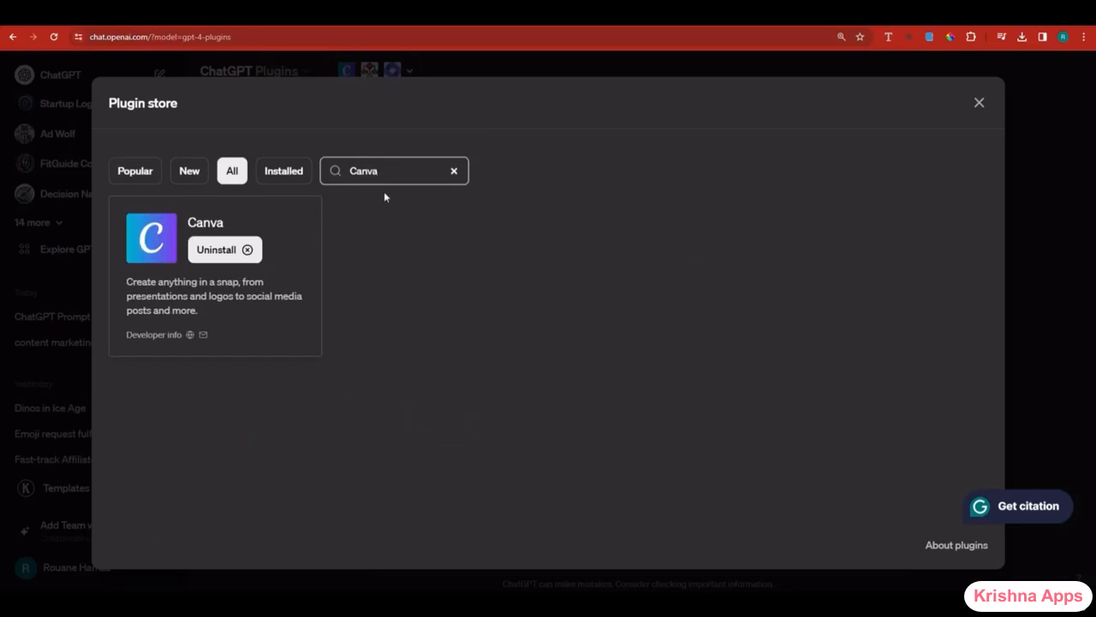
{"action": "left_click", "coordinate": [454, 170]}
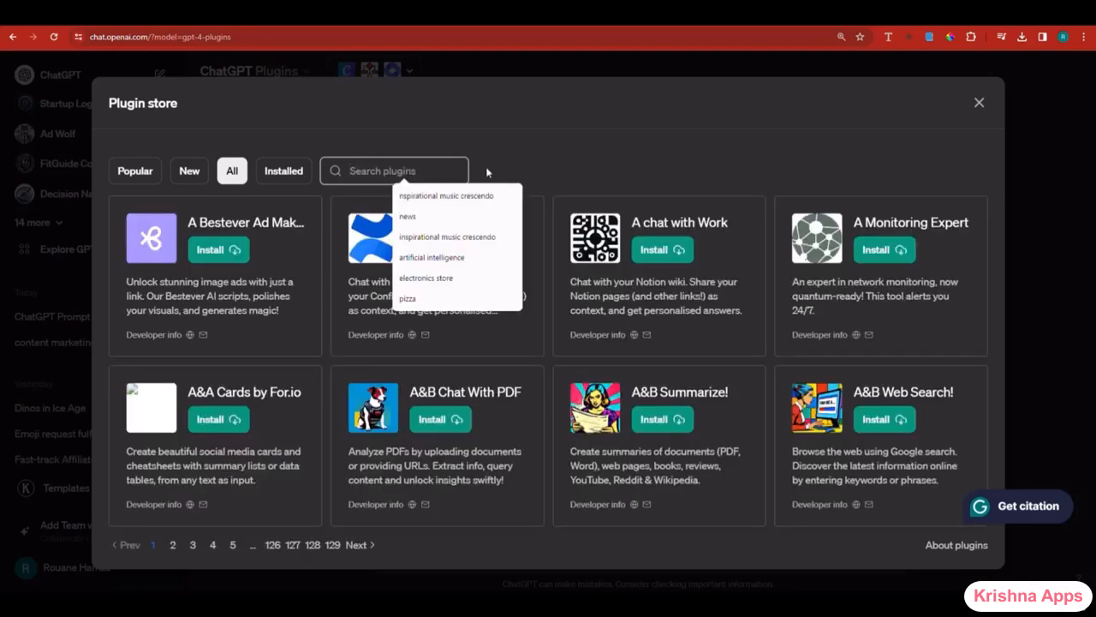
{"action": "left_click", "coordinate": [979, 102]}
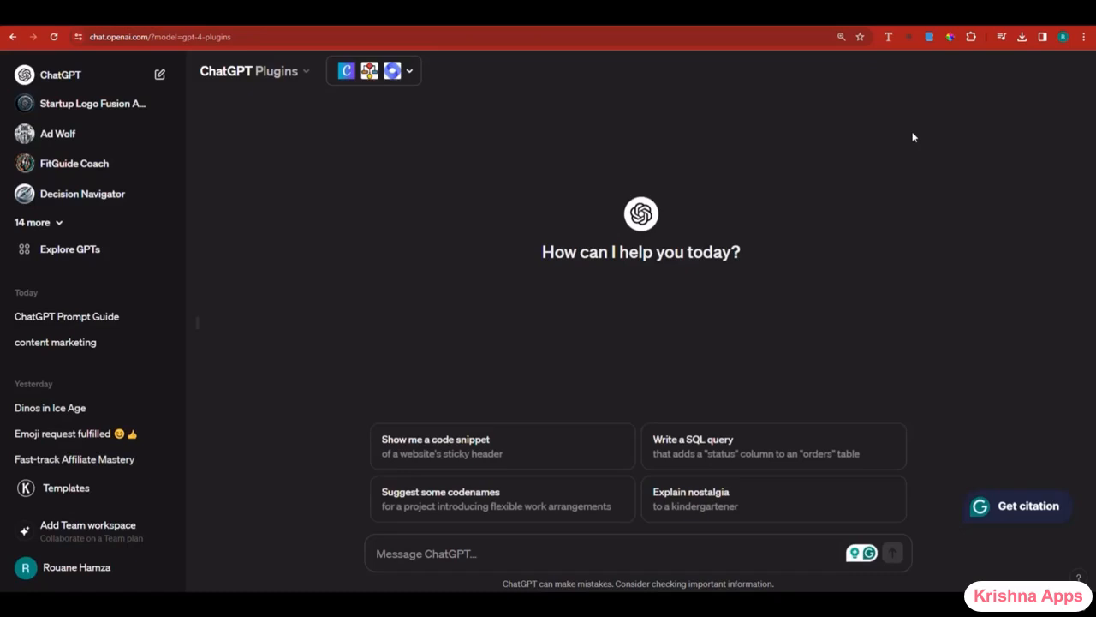
- Try to enable the Access Google Sheet plugin alongside the three plugins already enabled
{"action": "left_click", "coordinate": [410, 71]}
{"action": "left_click", "coordinate": [477, 143]}
{"action": "scroll", "coordinate": [477, 143], "scroll_direction": "up", "scroll_amount": 1}
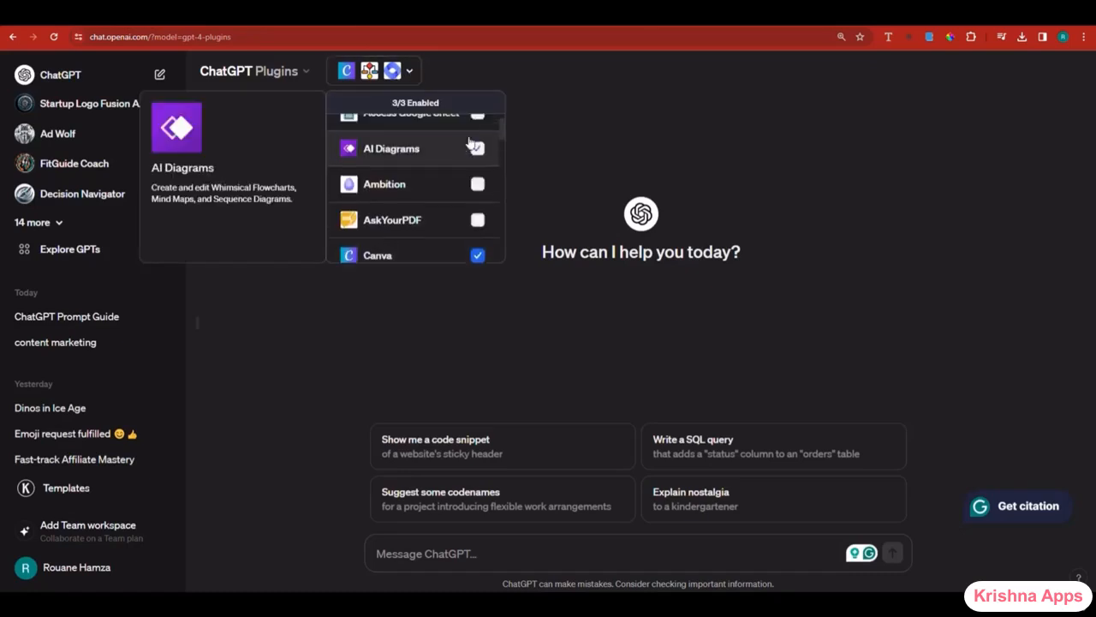
{"action": "left_click", "coordinate": [479, 133]}
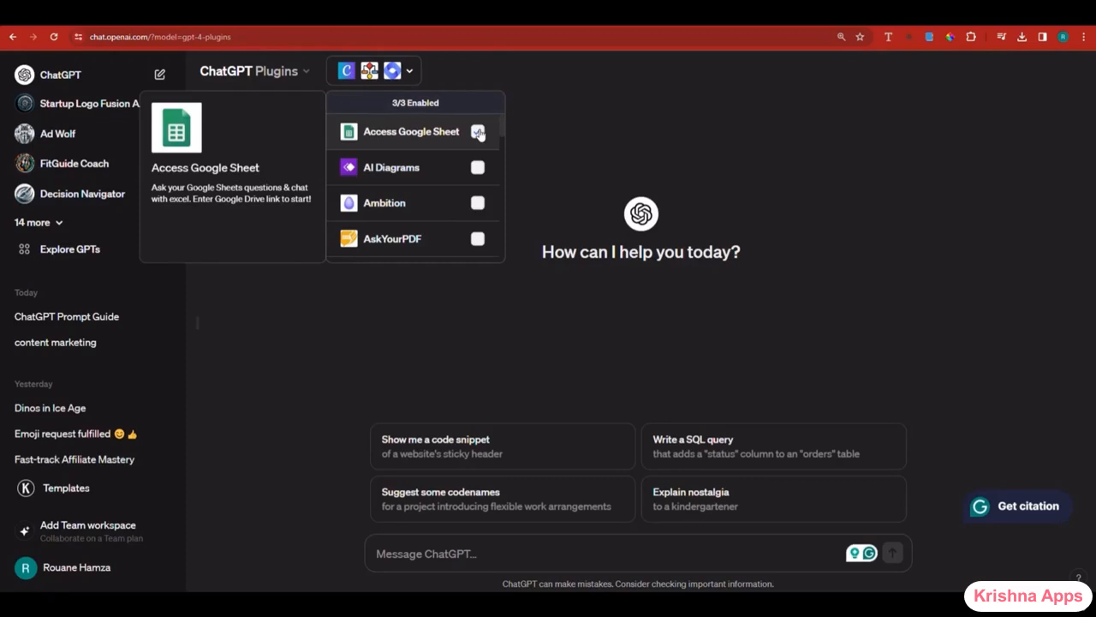
- Disable the three enabled plugins: WebPilot, Diagrams: Show Me and Canva
{"action": "scroll", "coordinate": [463, 197], "scroll_direction": "down", "scroll_amount": 3}
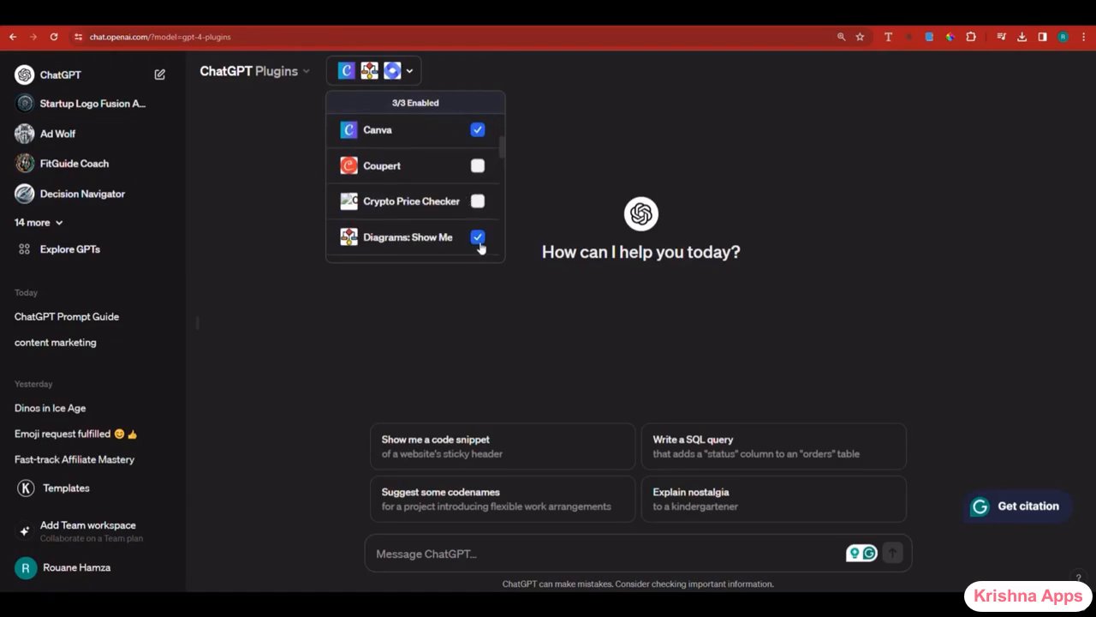
{"action": "scroll", "coordinate": [477, 237], "scroll_direction": "down", "scroll_amount": 5}
{"action": "left_click", "coordinate": [477, 232]}
{"action": "scroll", "coordinate": [477, 215], "scroll_direction": "up", "scroll_amount": 1}
{"action": "scroll", "coordinate": [477, 214], "scroll_direction": "down", "scroll_amount": 5}
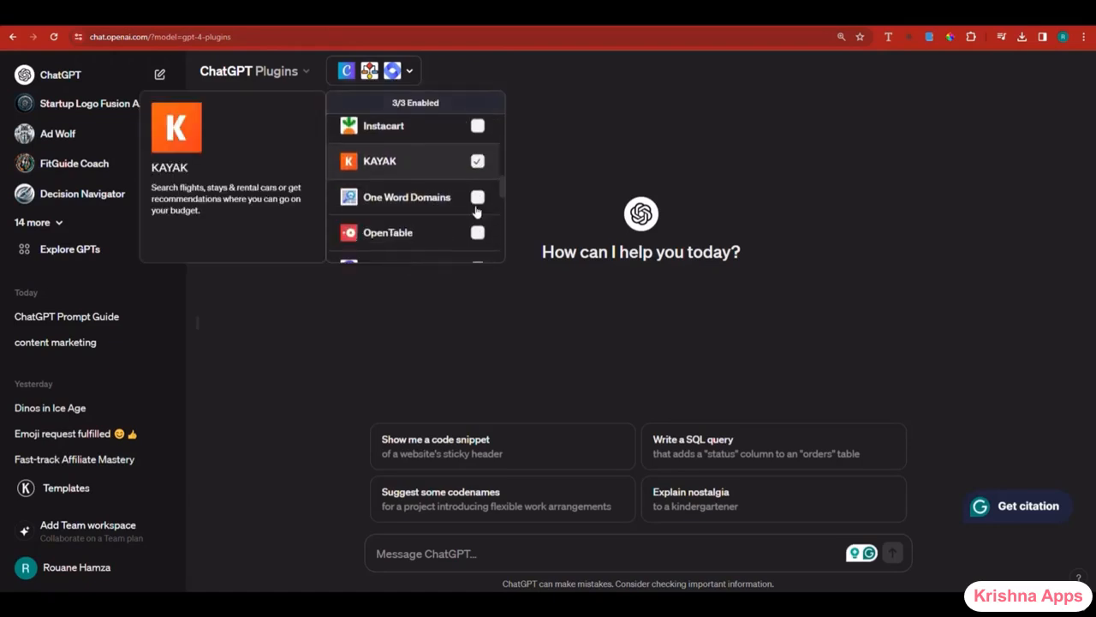
{"action": "left_click", "coordinate": [478, 186]}
{"action": "scroll", "coordinate": [477, 220], "scroll_direction": "up", "scroll_amount": 6}
{"action": "scroll", "coordinate": [484, 199], "scroll_direction": "up", "scroll_amount": 5}
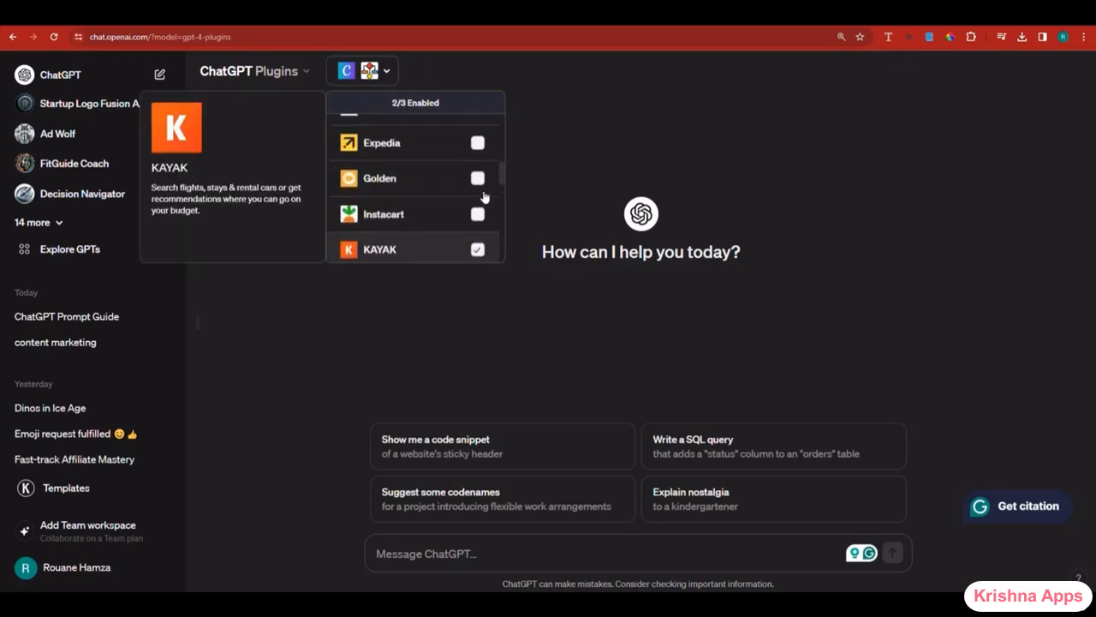
{"action": "left_click", "coordinate": [477, 244]}
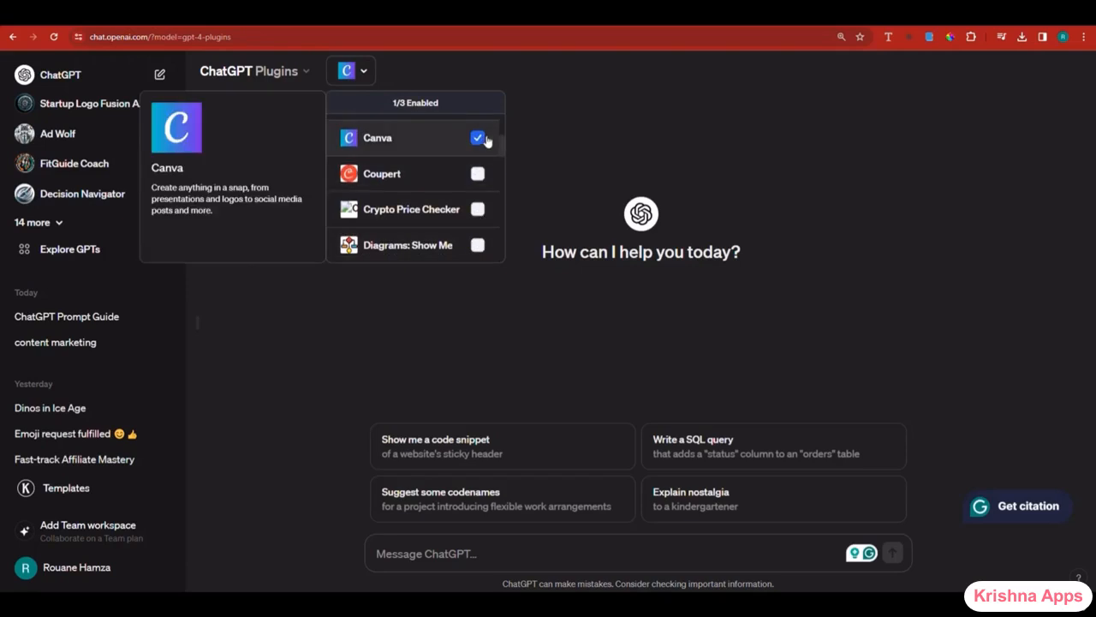
{"action": "left_click", "coordinate": [477, 137]}
{"action": "scroll", "coordinate": [471, 212], "scroll_direction": "up", "scroll_amount": 5}
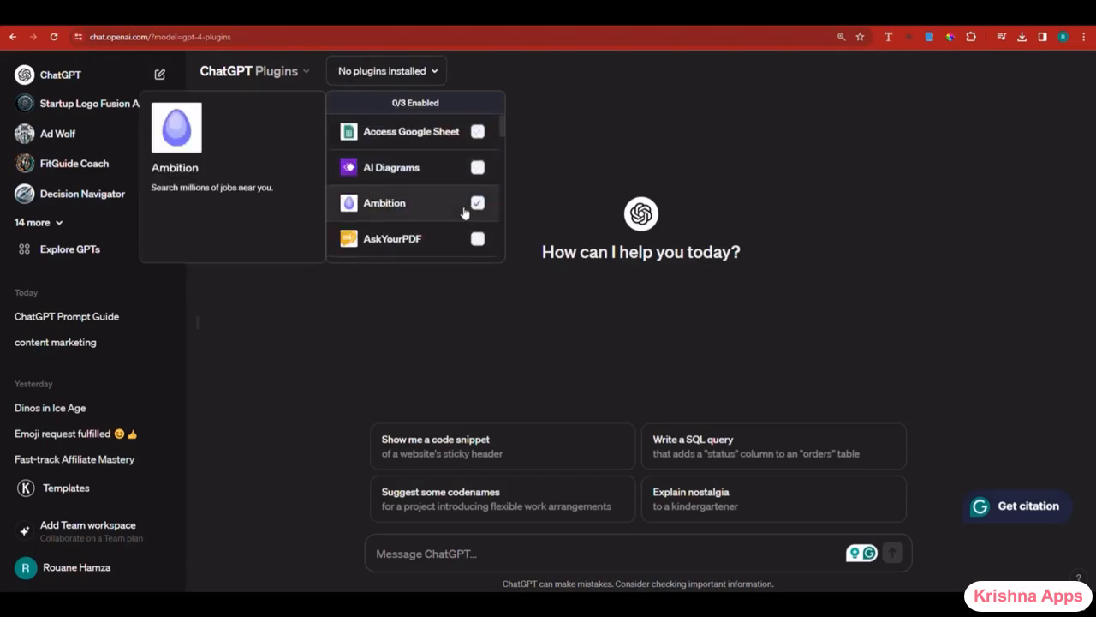
- Enable the AI Diagrams plugin and send "generate a customer persona diagram for people interested in buying computers."
{"action": "left_click", "coordinate": [477, 170]}
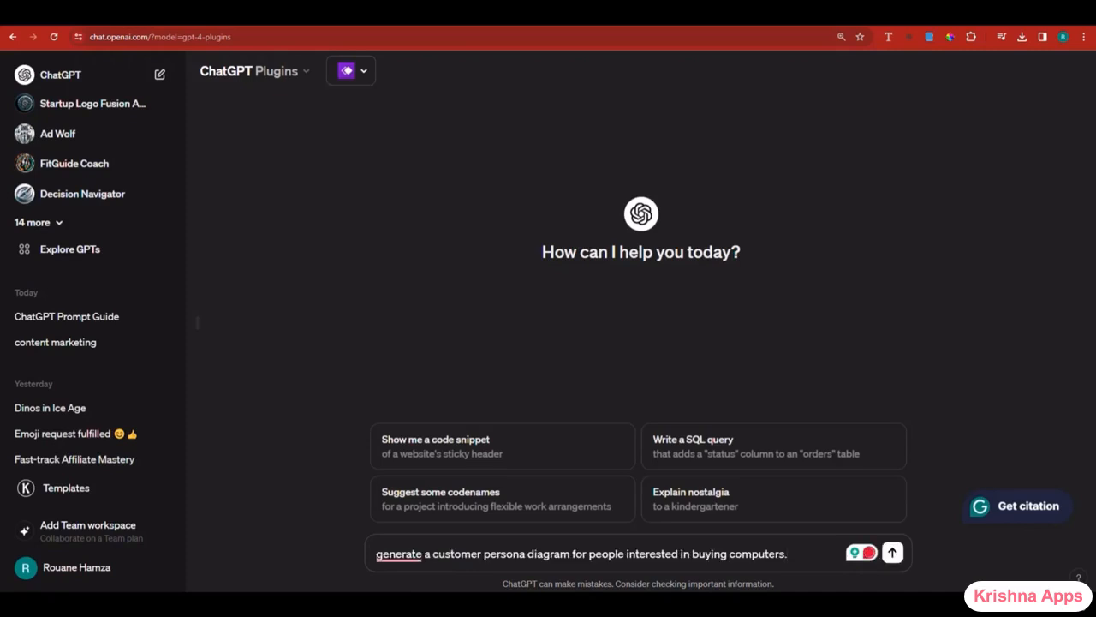
{"action": "key", "text": "Return"}
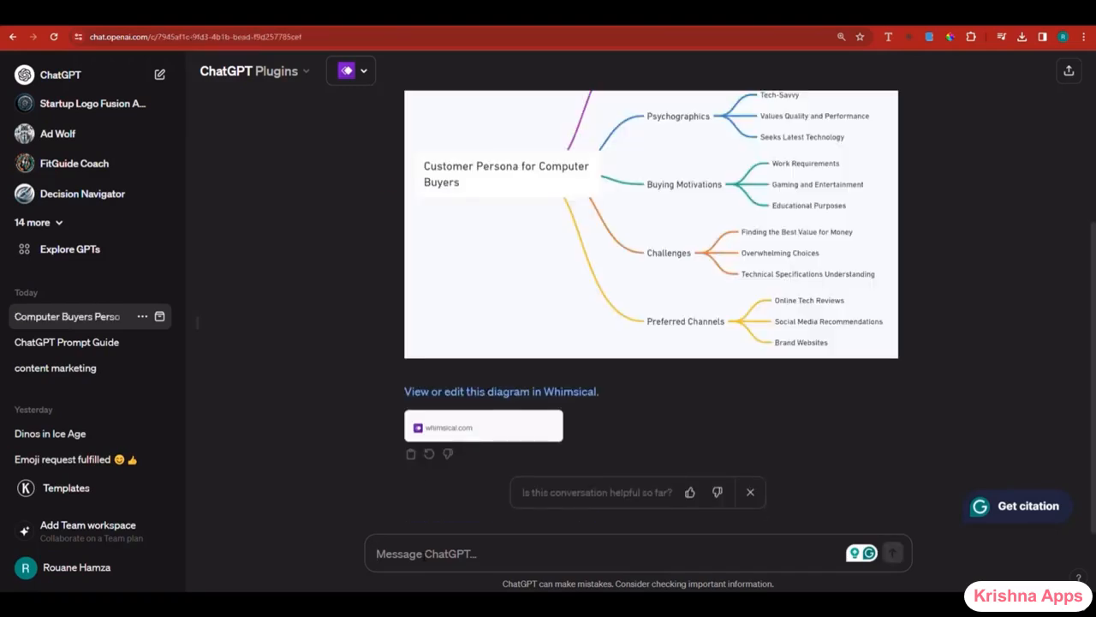
- Open the customer persona diagram for editing in Whimsical and insert "25" after "Computer" in the central node
{"action": "scroll", "coordinate": [684, 315], "scroll_direction": "up", "scroll_amount": 2}
{"action": "scroll", "coordinate": [657, 333], "scroll_direction": "down", "scroll_amount": 2}
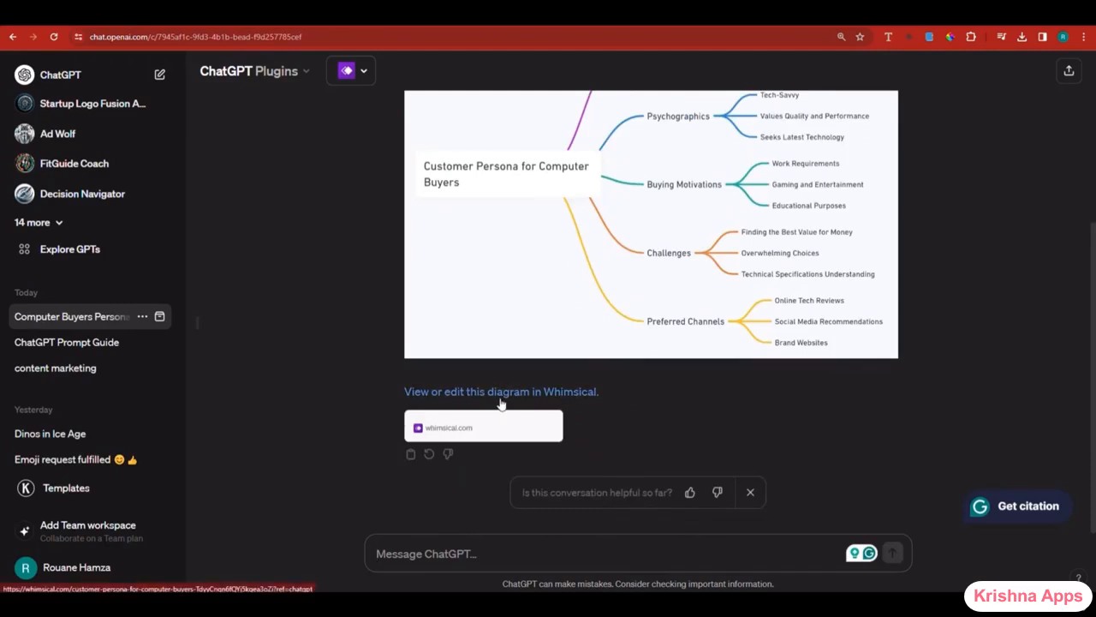
{"action": "left_click", "coordinate": [502, 392]}
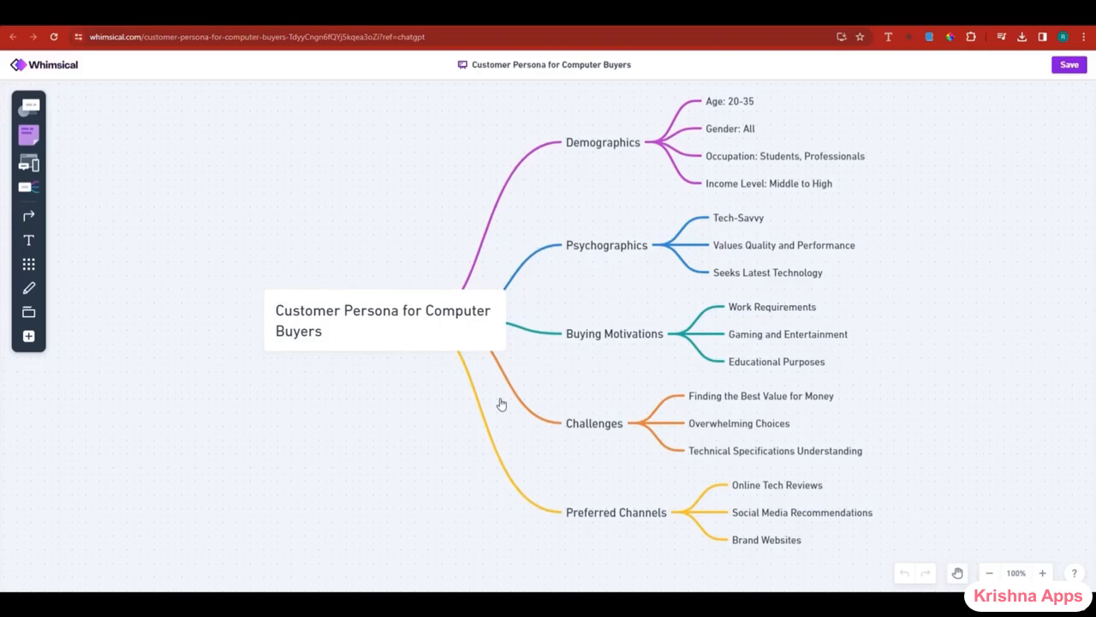
{"action": "left_click", "coordinate": [435, 318]}
{"action": "left_click", "coordinate": [441, 319]}
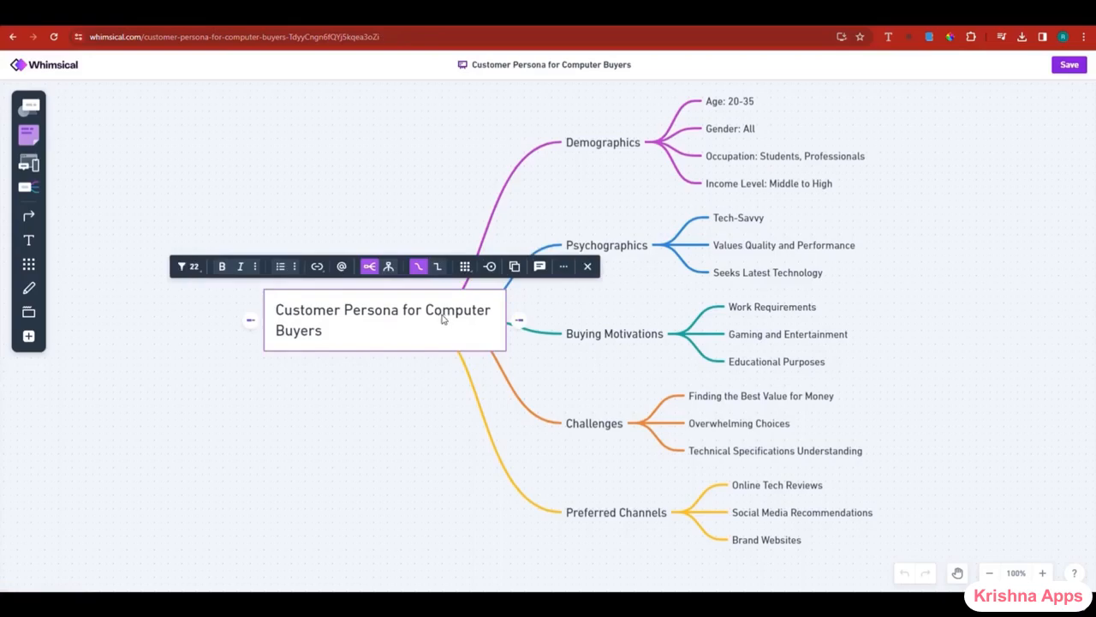
{"action": "triple_click", "coordinate": [459, 318]}
{"action": "left_click", "coordinate": [454, 315]}
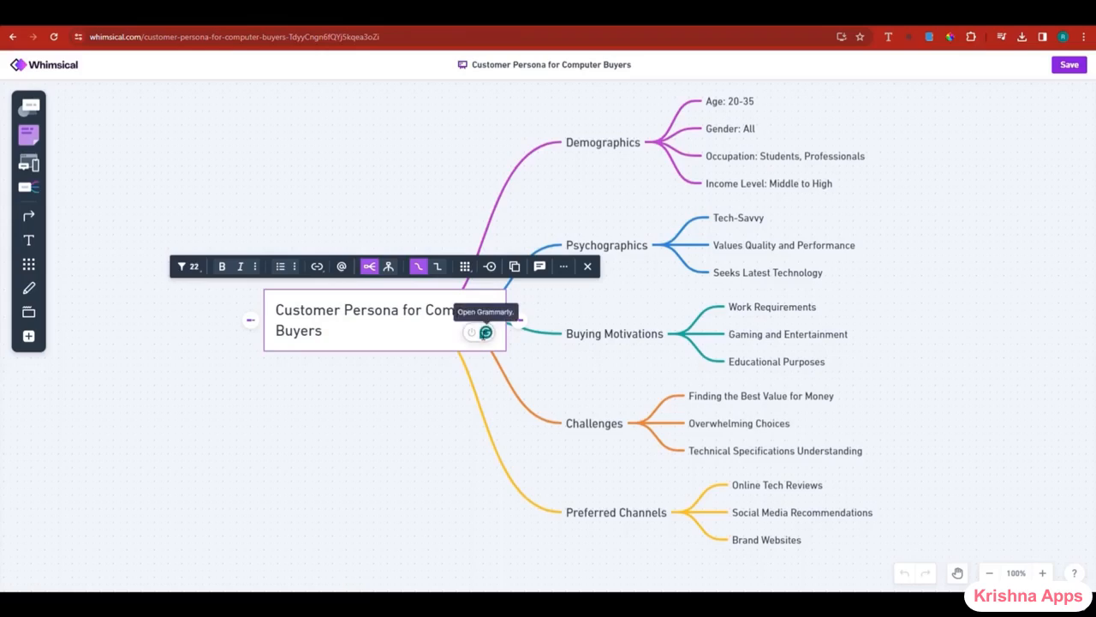
{"action": "type", "text": "25"}
{"action": "left_click", "coordinate": [375, 333]}
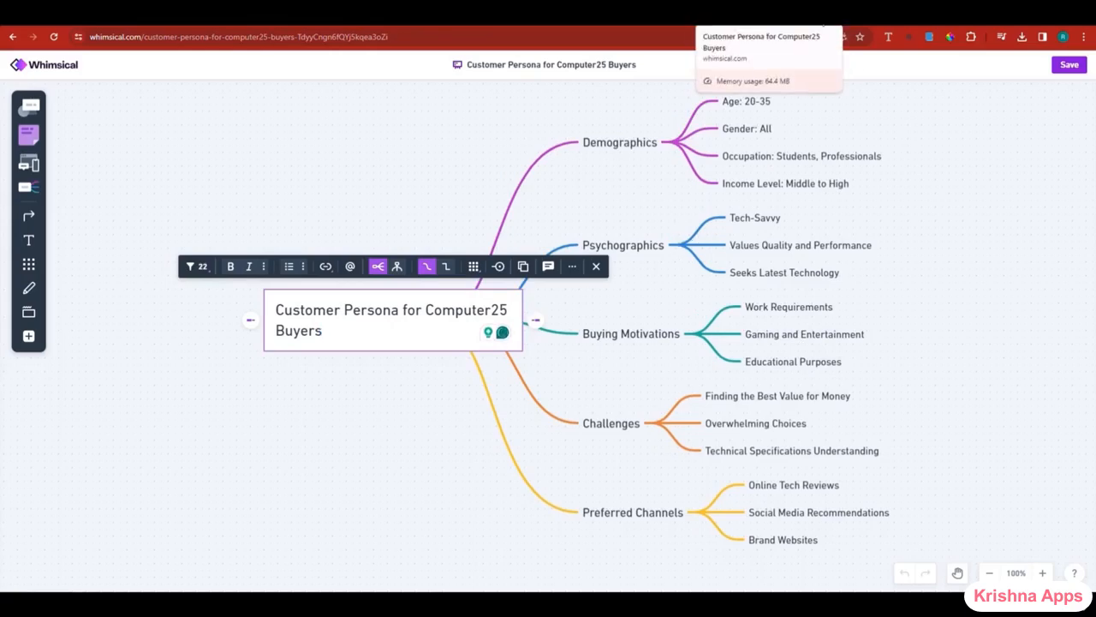
- Switch back to ChatGPT, enable the Ambition plugin and disable AI Diagrams
{"action": "left_click", "coordinate": [651, 14]}
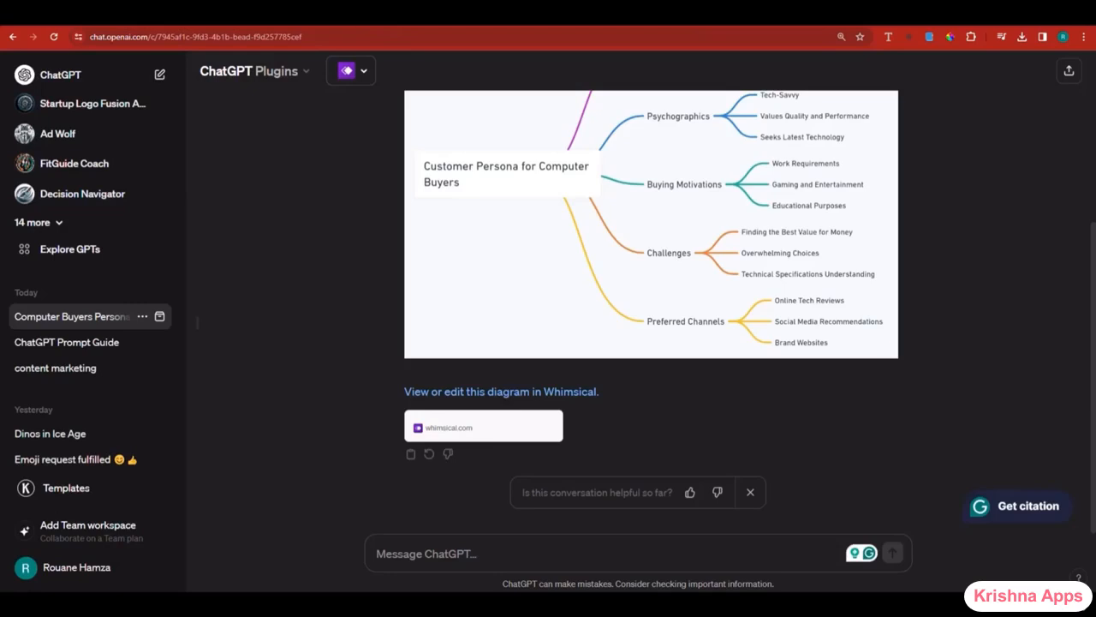
{"action": "left_click", "coordinate": [364, 75]}
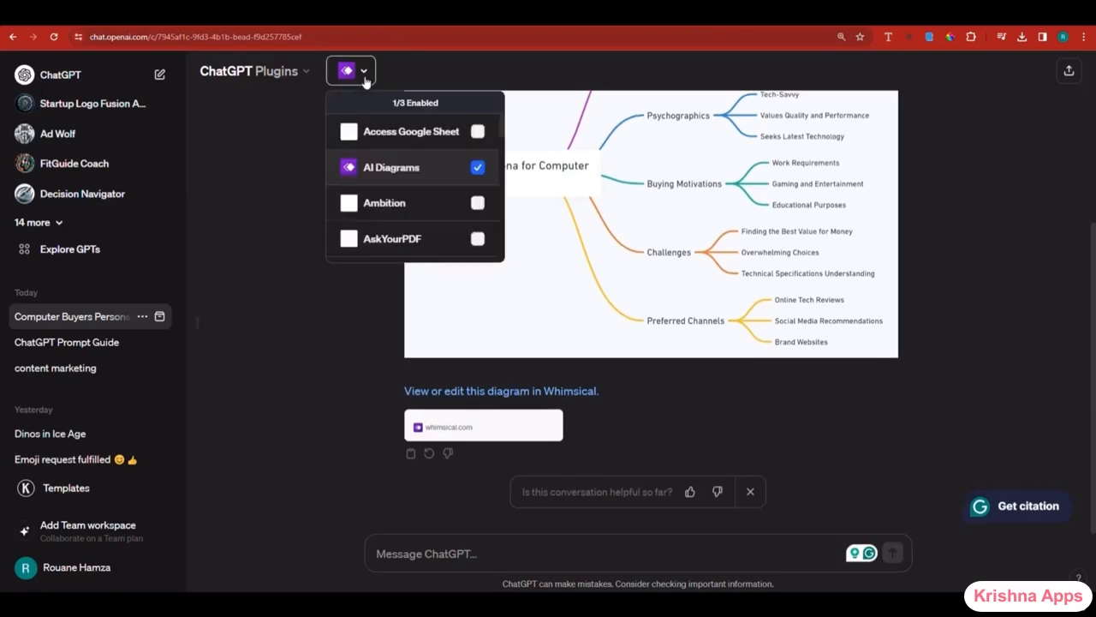
{"action": "left_click", "coordinate": [477, 203]}
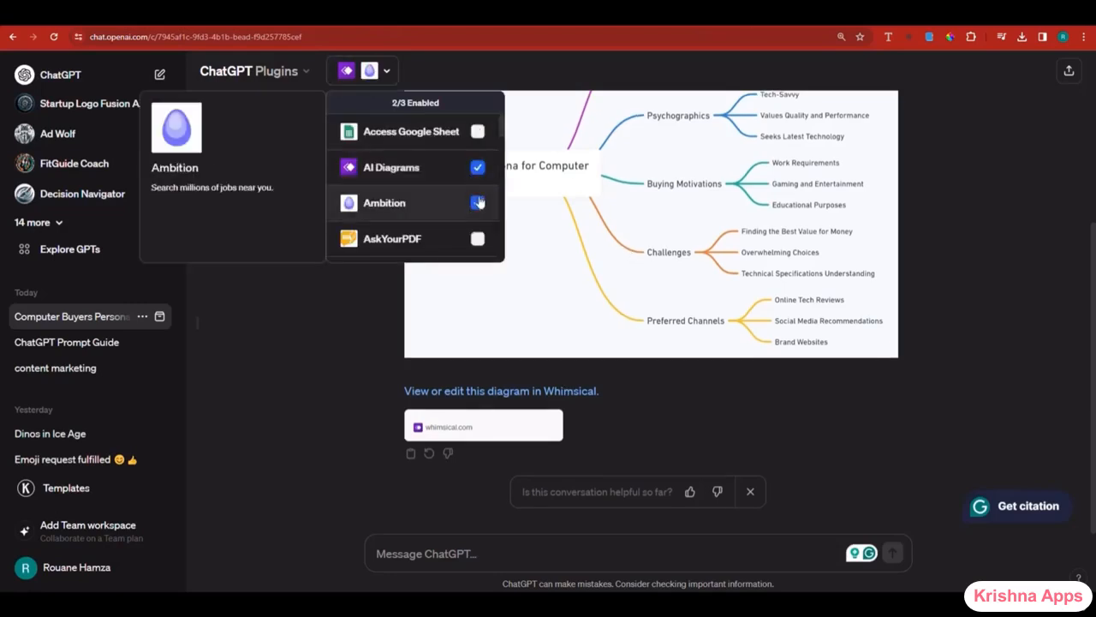
{"action": "left_click", "coordinate": [477, 169]}
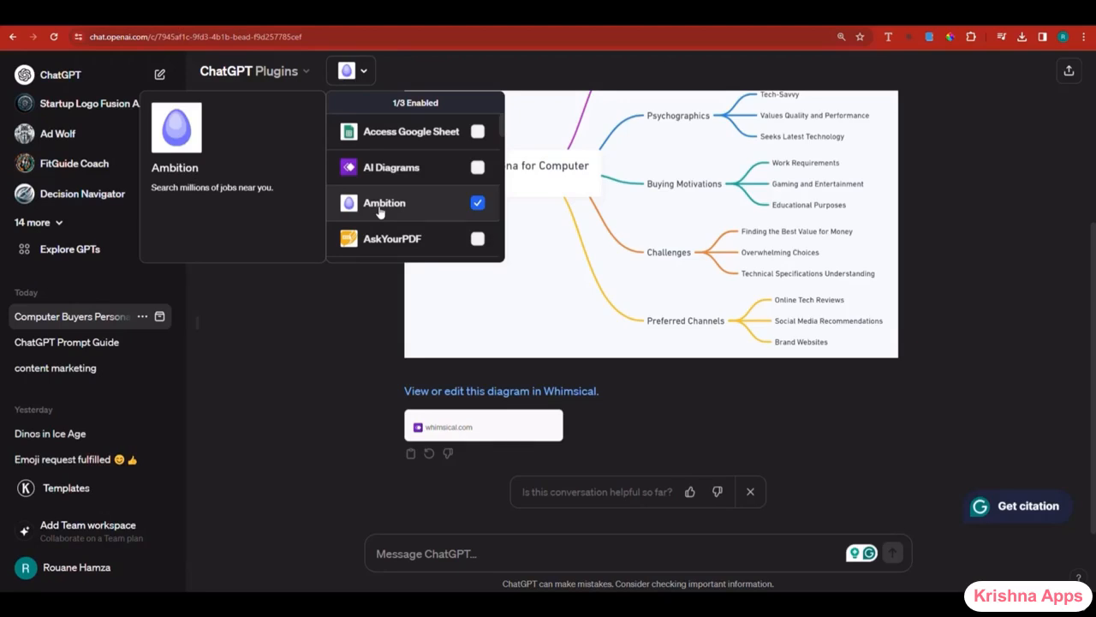
- Send "I am a software developer, looking for a job in san fransisco, for a minimum of 150k USD per year." and stop the response
{"action": "left_click", "coordinate": [461, 552]}
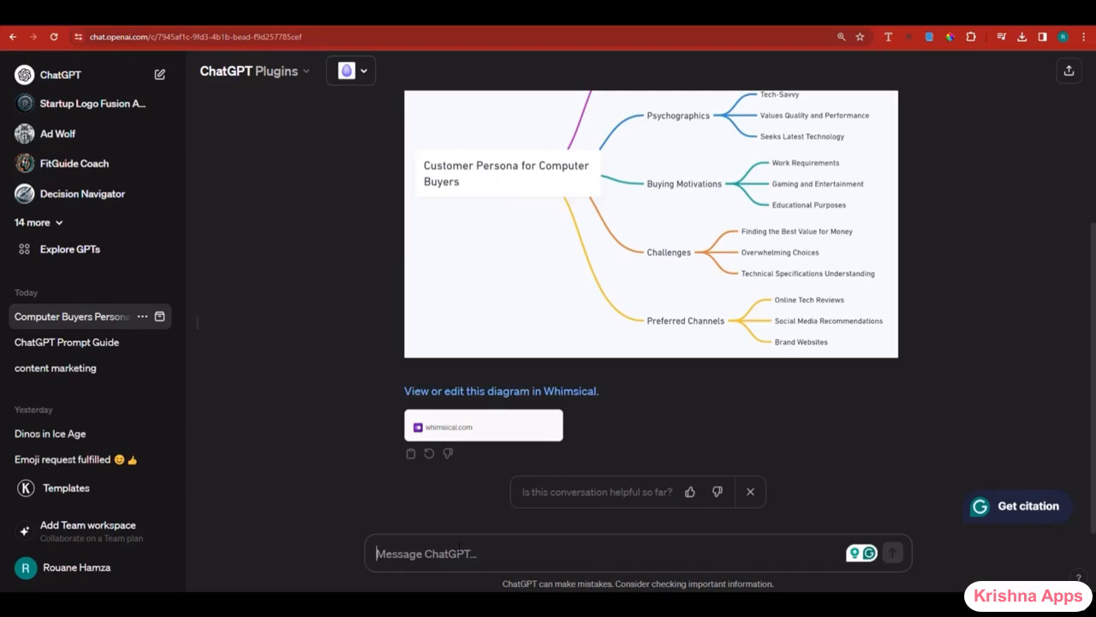
{"action": "type", "text": "I am a software developer, looking for a job in san fransisco, for a minimum of 150k USD per year."}
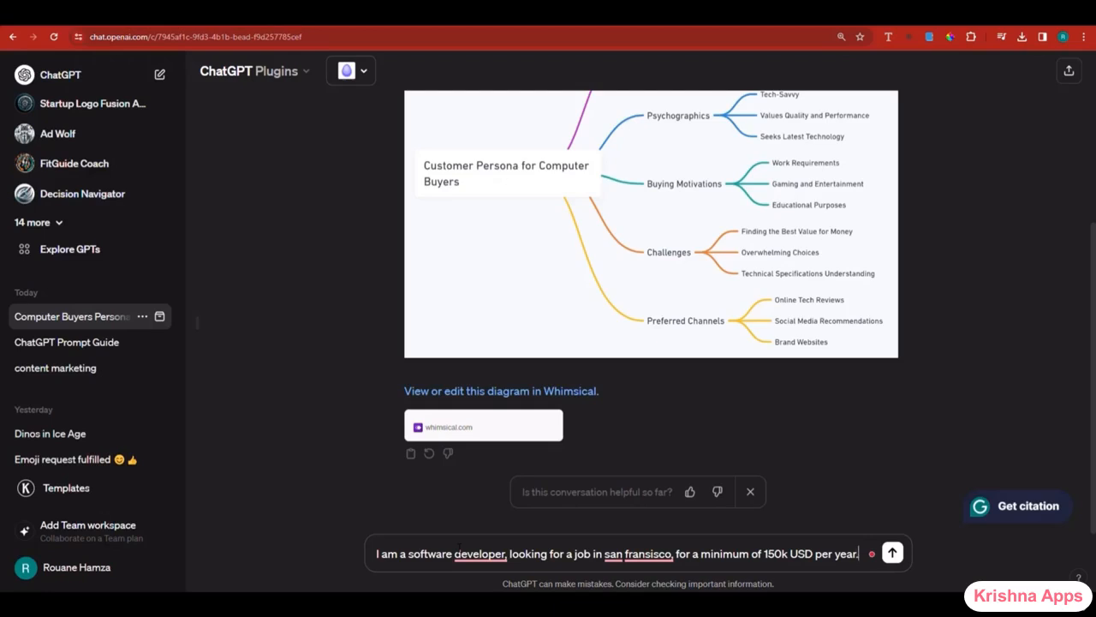
{"action": "key", "text": "Return"}
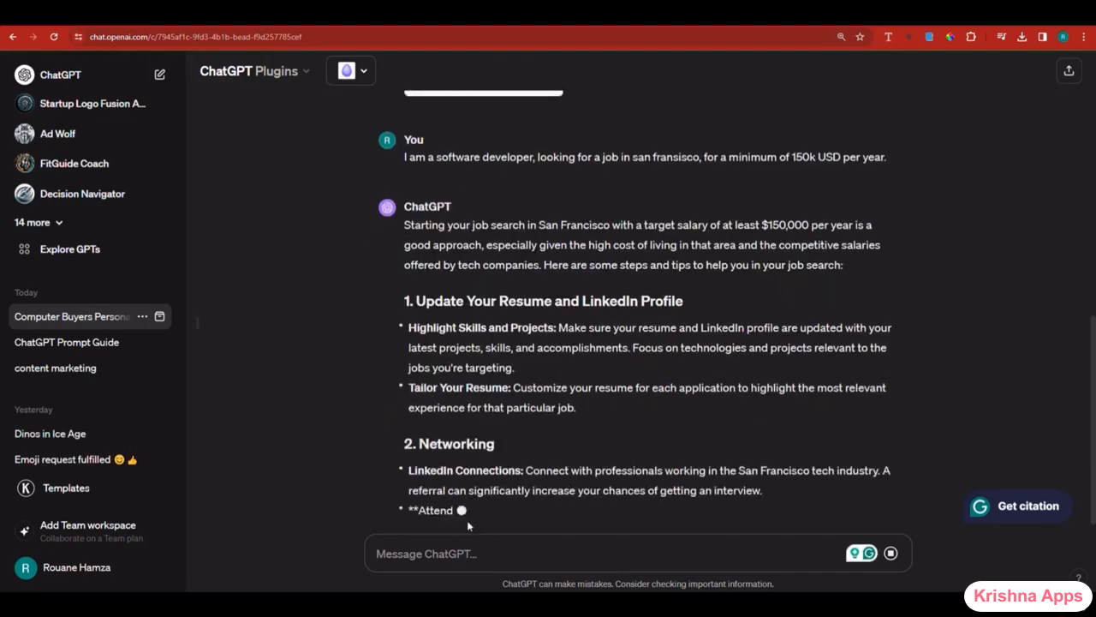
{"action": "scroll", "coordinate": [651, 513], "scroll_direction": "up", "scroll_amount": 1}
{"action": "left_click", "coordinate": [889, 554]}
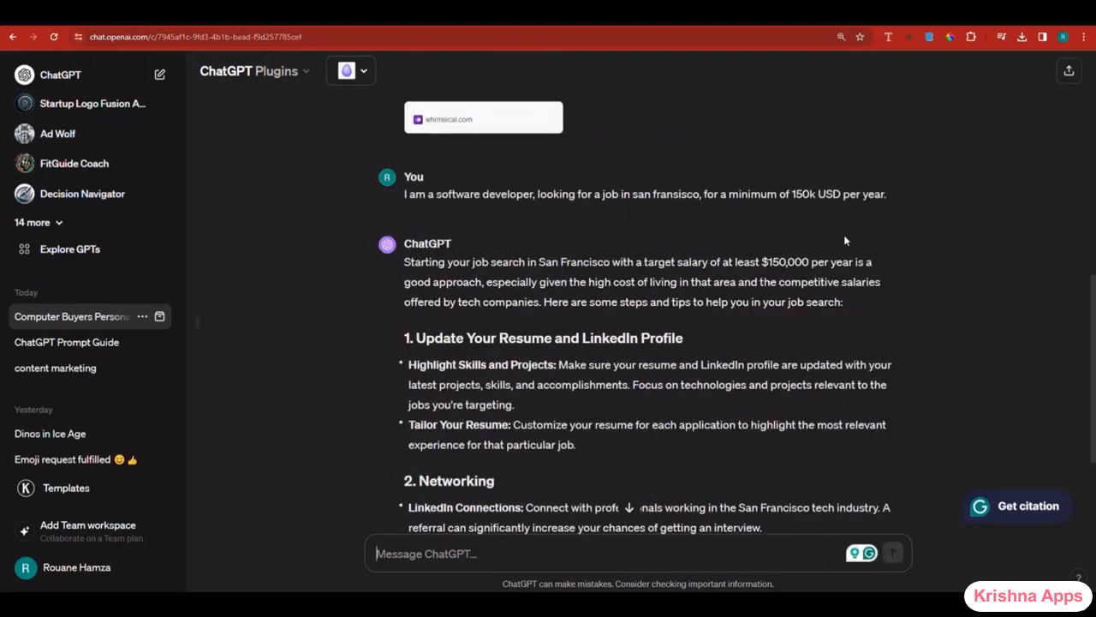
- Edit the sent job message to add "use the plugin, and find me a job" and resubmit it
{"action": "mouse_move", "coordinate": [412, 218]}
{"action": "left_click", "coordinate": [412, 217]}
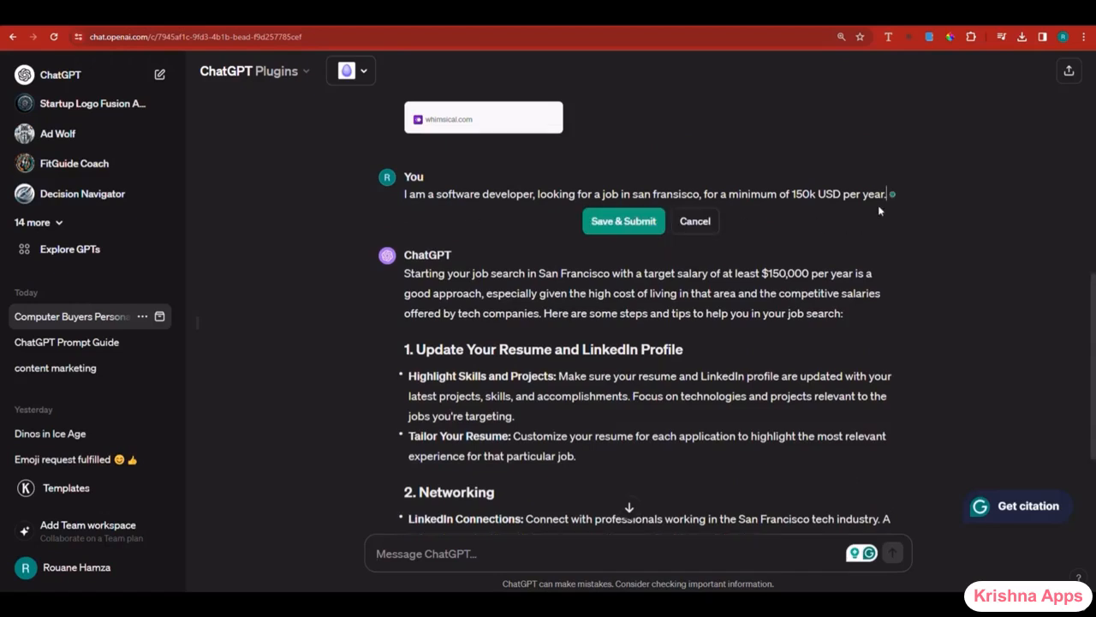
{"action": "type", "text": "use "}
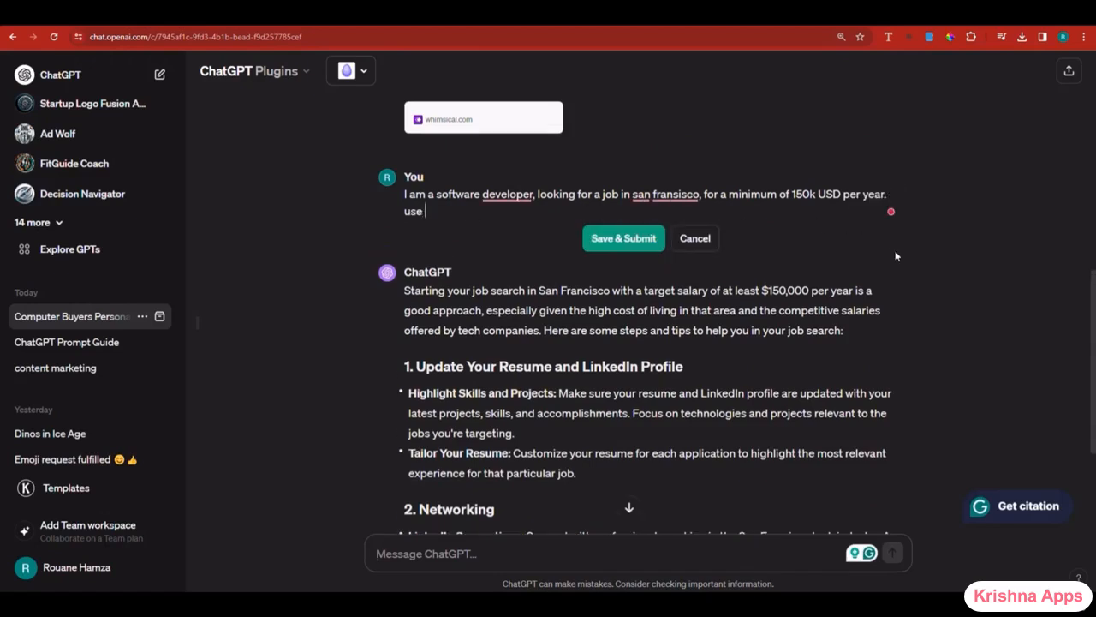
{"action": "type", "text": "the plugin, and find me a job"}
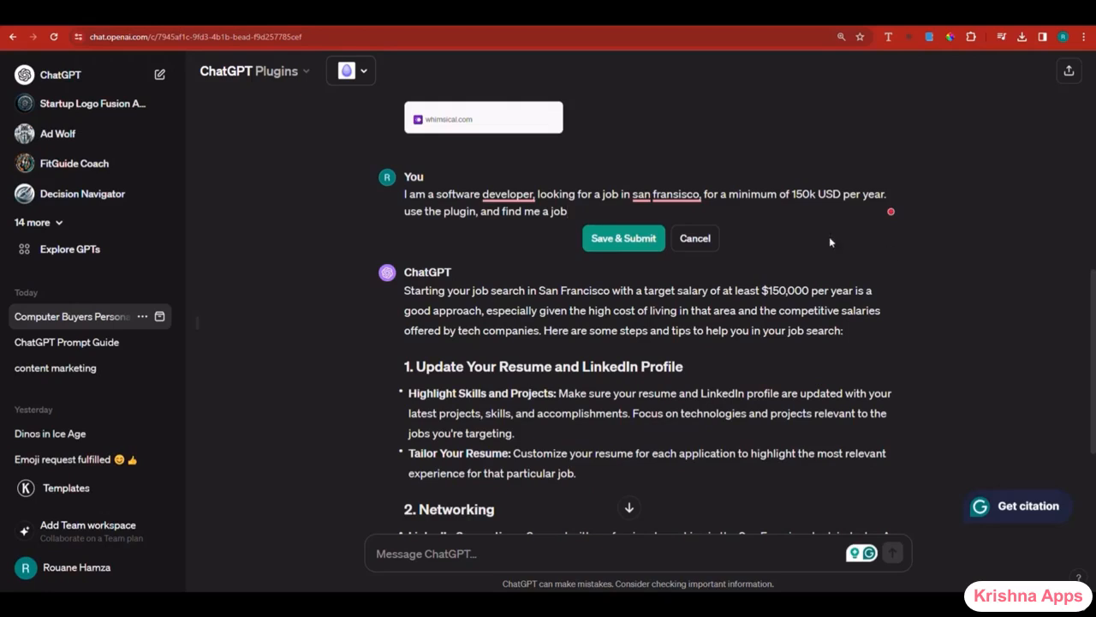
{"action": "left_click", "coordinate": [632, 244]}
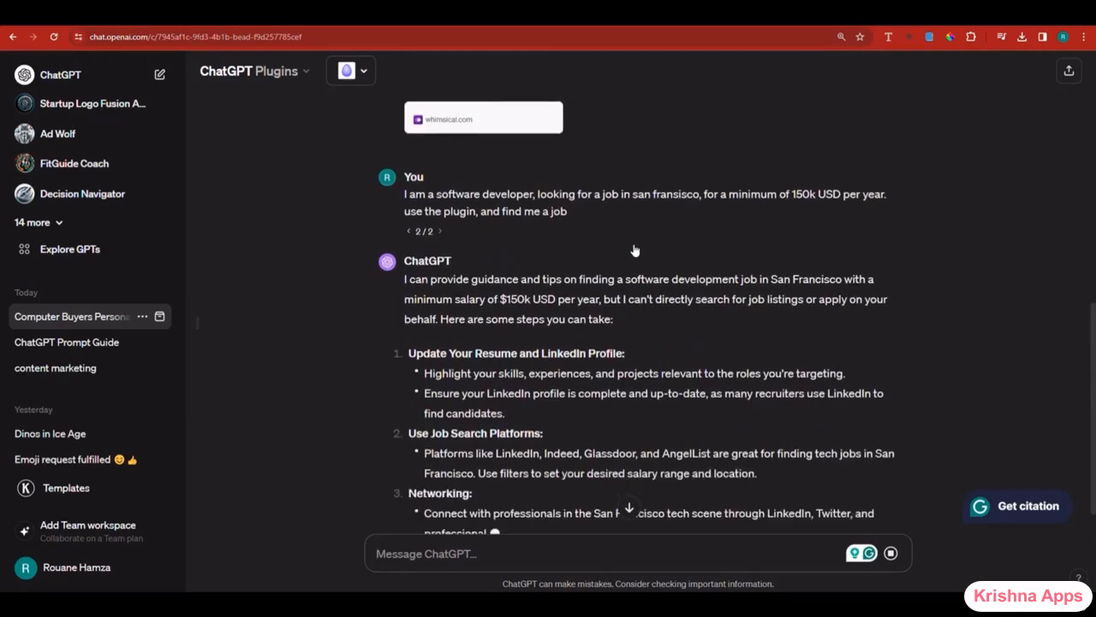
- Toggle the Ambition plugin off and on, resend the job request with "use the ambition plugin, and find me a job", and stop the response
{"action": "left_click", "coordinate": [347, 71]}
{"action": "left_click", "coordinate": [478, 203]}
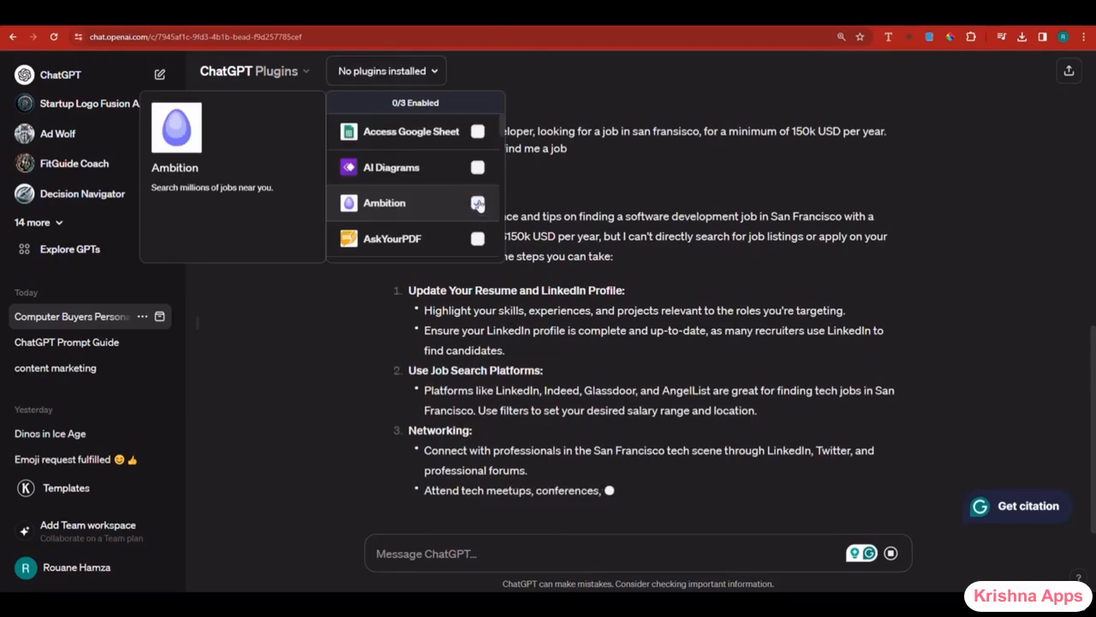
{"action": "left_click", "coordinate": [478, 203]}
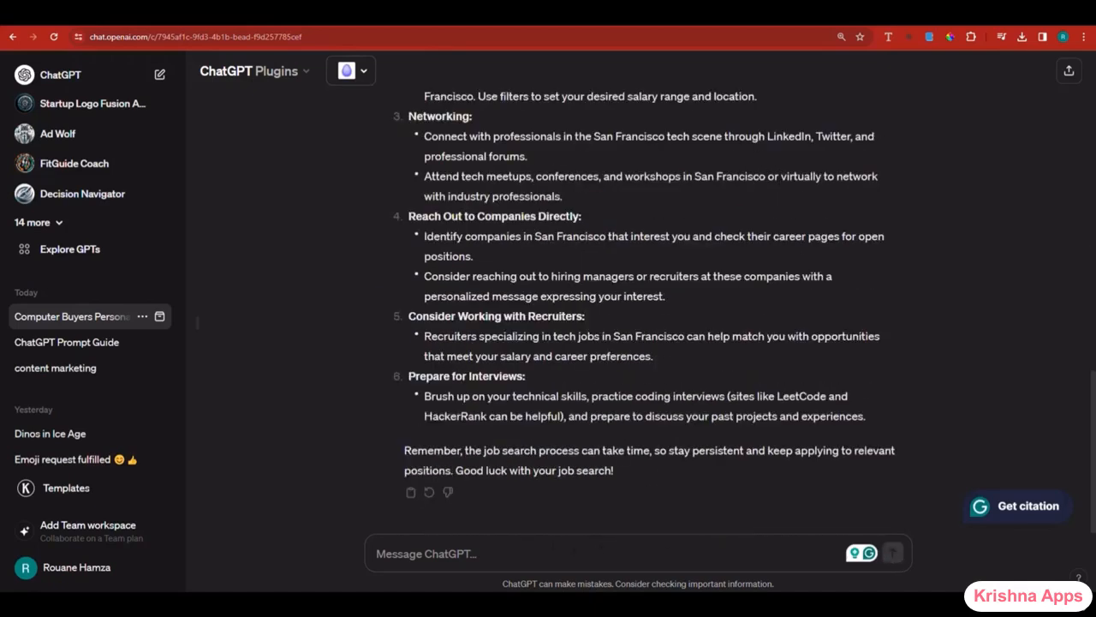
{"action": "type", "text": "I am a software developer, looking for a job in san fransisco, for a minimum of 150k USD per year. use the plugin, and find me a job"}
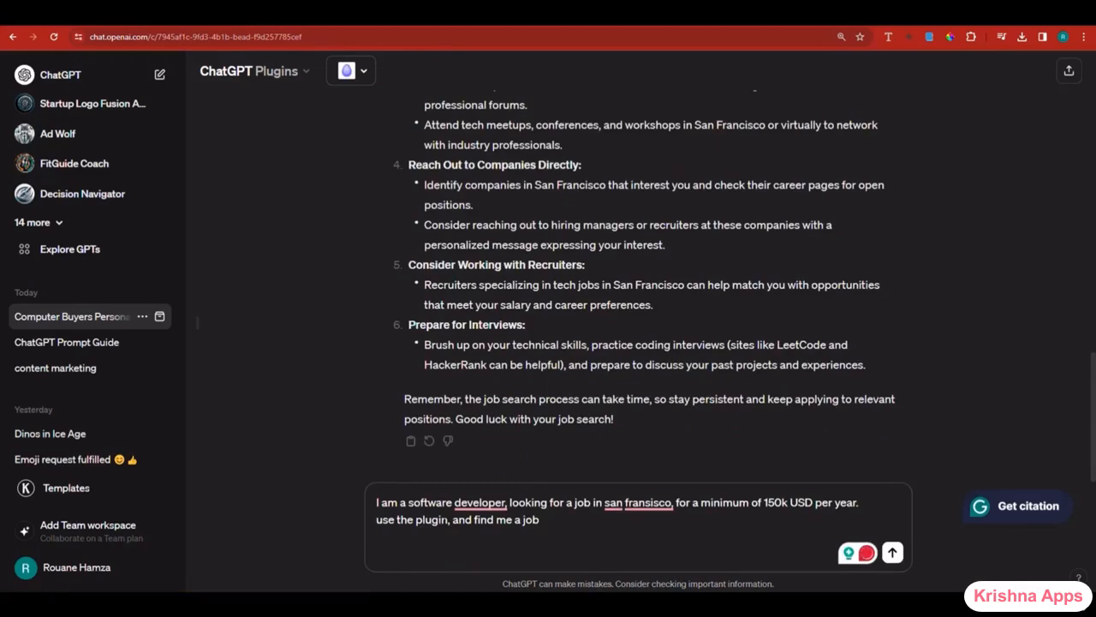
{"action": "type", "text": "ambition"}
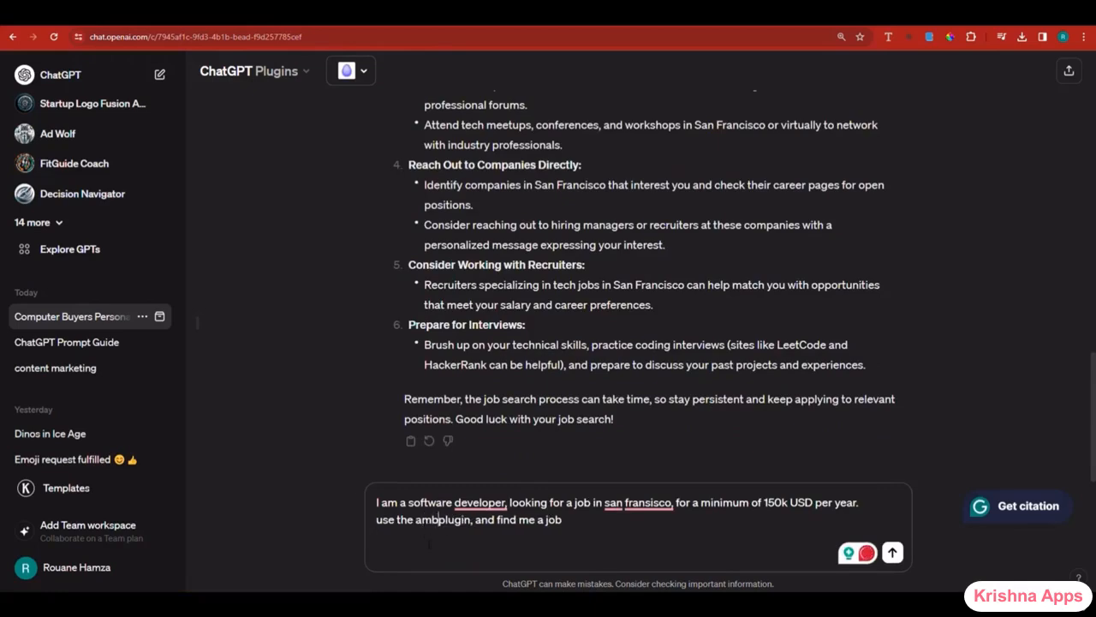
{"action": "key", "text": "Return"}
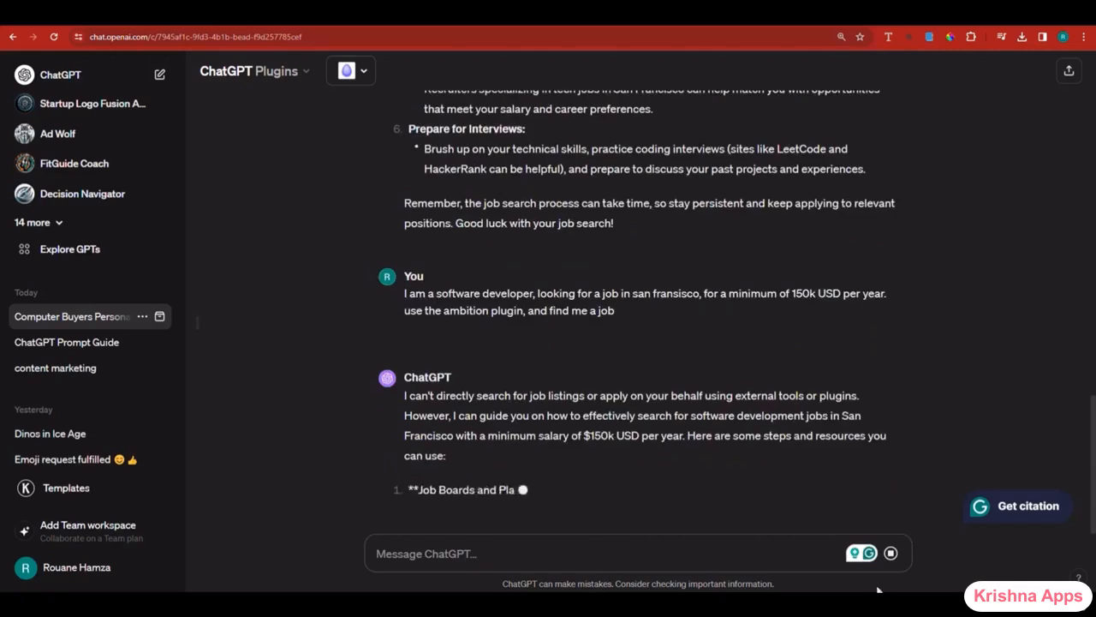
{"action": "left_click", "coordinate": [889, 554]}
- Disable the Ambition plugin and leave Canva as the only enabled plugin, with AskYourPDF turned off
{"action": "left_click", "coordinate": [350, 70]}
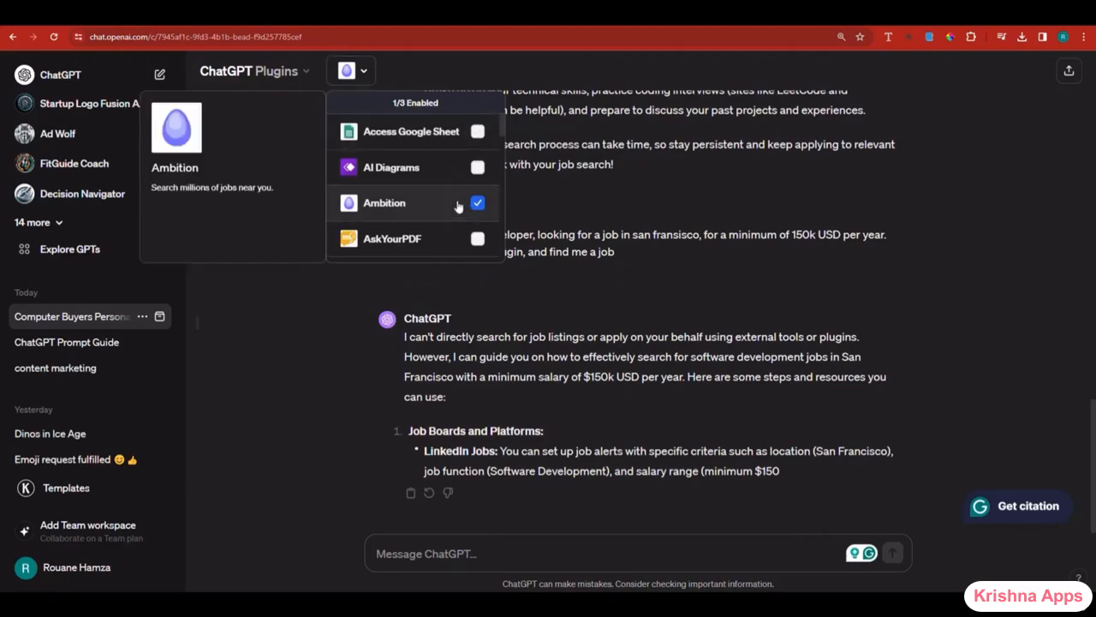
{"action": "left_click", "coordinate": [477, 239]}
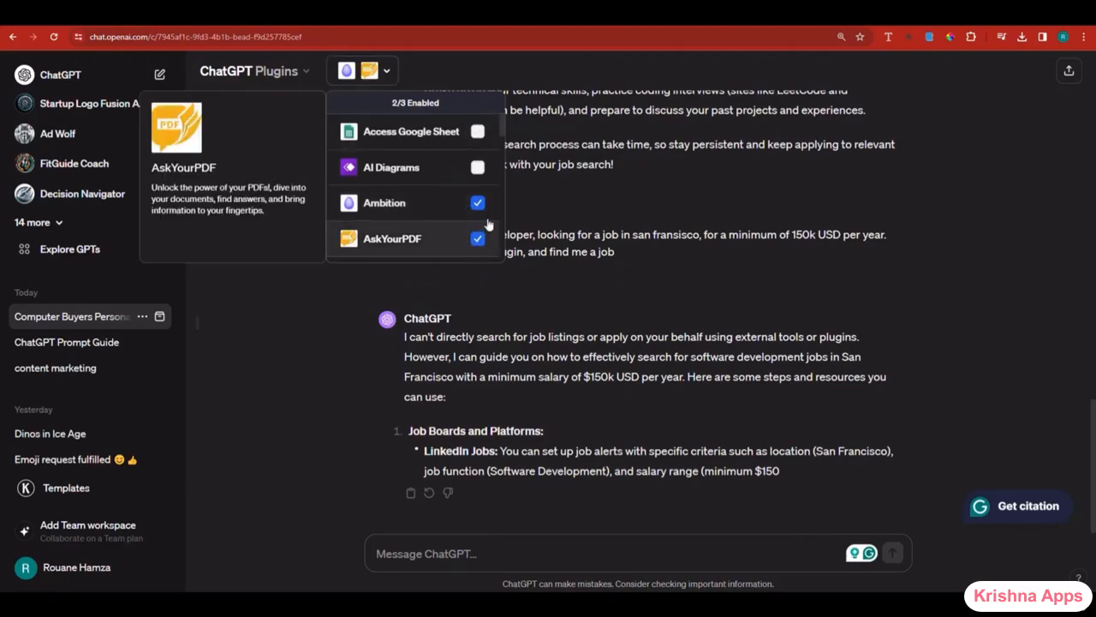
{"action": "scroll", "coordinate": [489, 225], "scroll_direction": "down", "scroll_amount": 3}
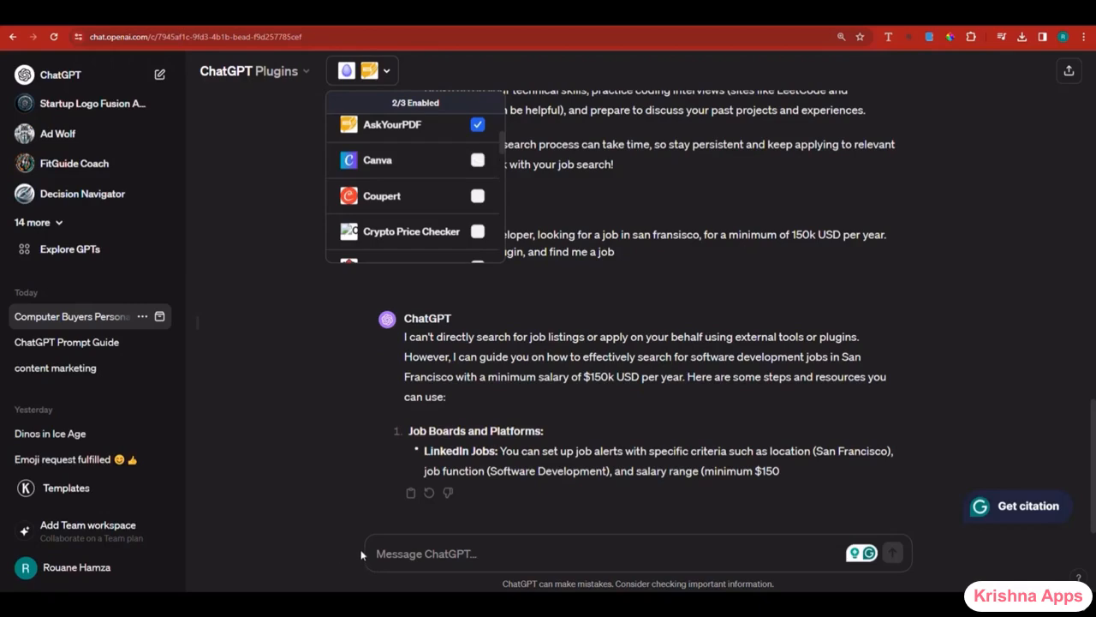
{"action": "scroll", "coordinate": [482, 203], "scroll_direction": "up", "scroll_amount": 1}
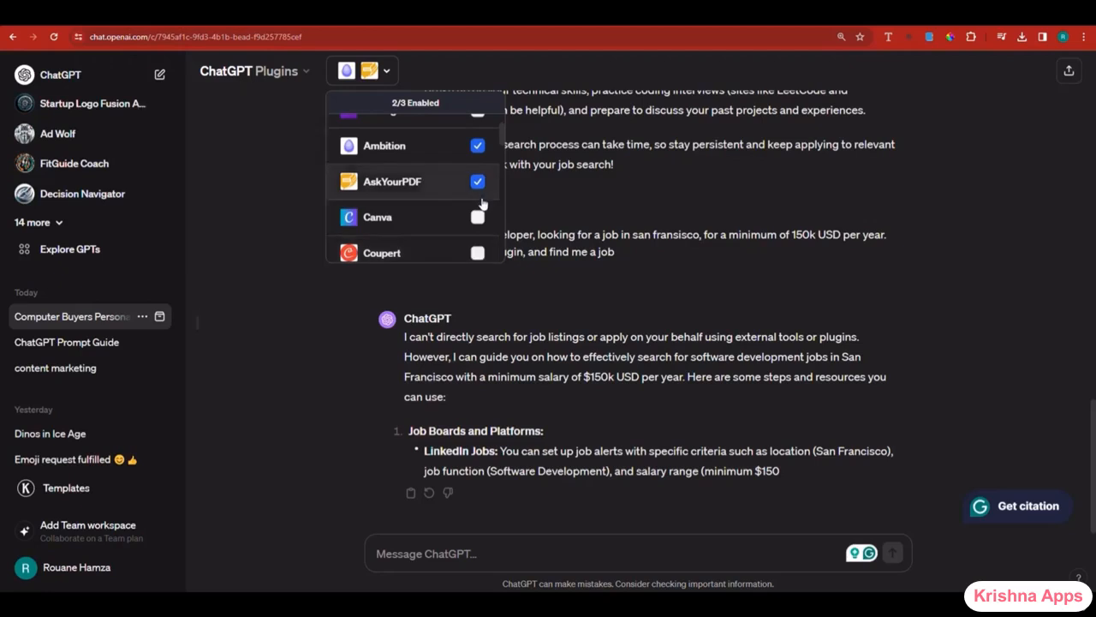
{"action": "left_click", "coordinate": [477, 145]}
{"action": "left_click", "coordinate": [389, 245]}
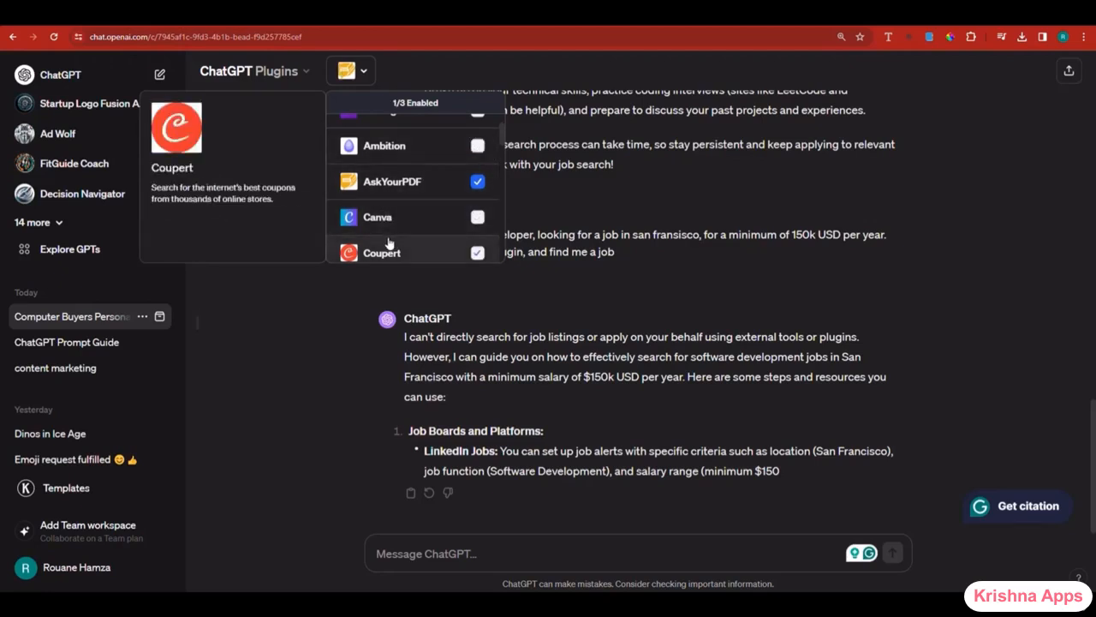
{"action": "left_click", "coordinate": [478, 217]}
{"action": "left_click", "coordinate": [478, 184]}
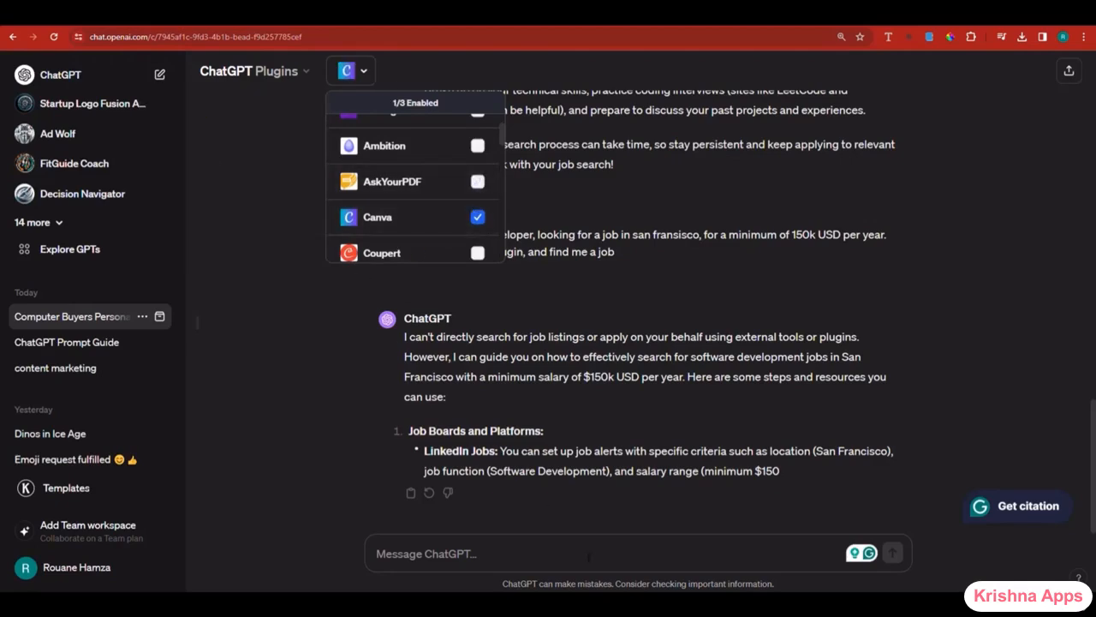
- Send "i own a coffee shop, suggest an Instagram reel template for my shop." and stop the response
{"action": "left_click", "coordinate": [504, 553]}
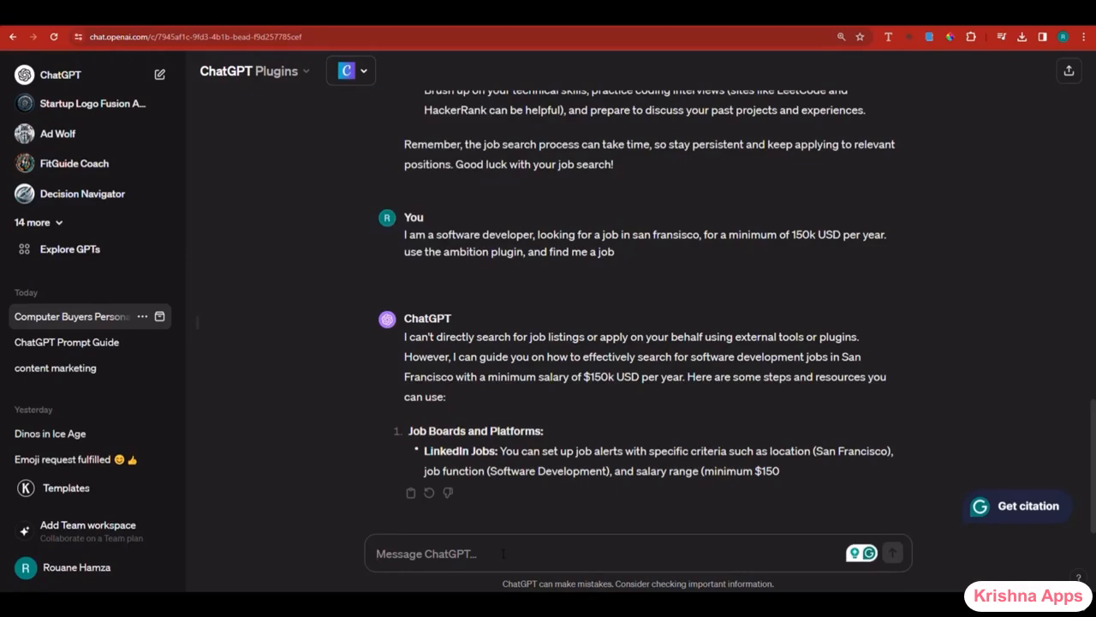
{"action": "type", "text": "i own a coffee shop, suggest an Instagram reel template for my shop."}
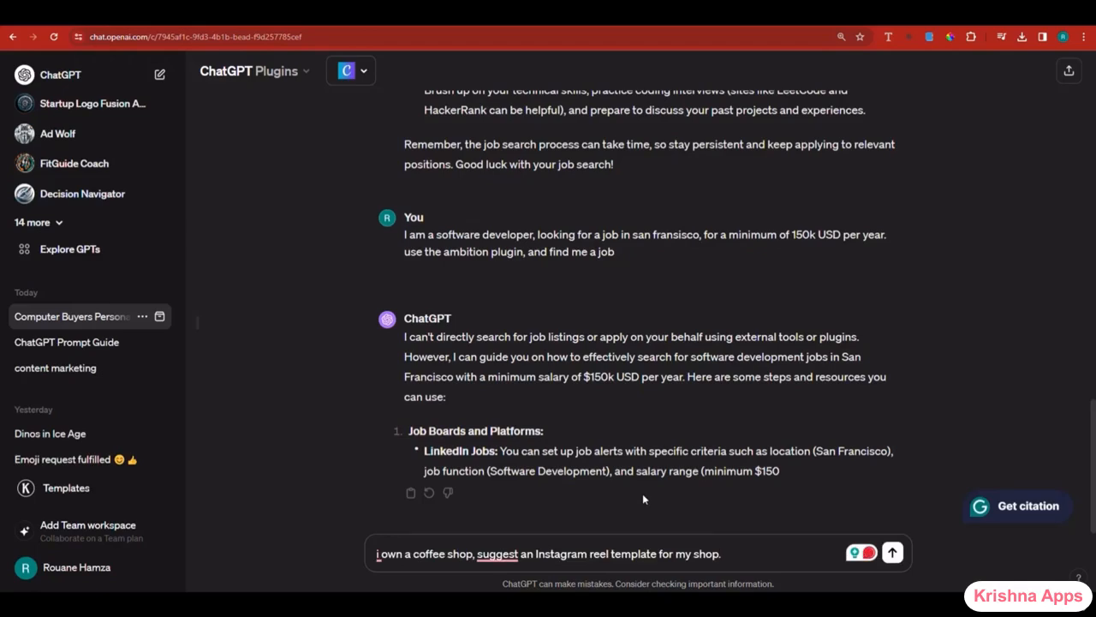
{"action": "key", "text": "Return"}
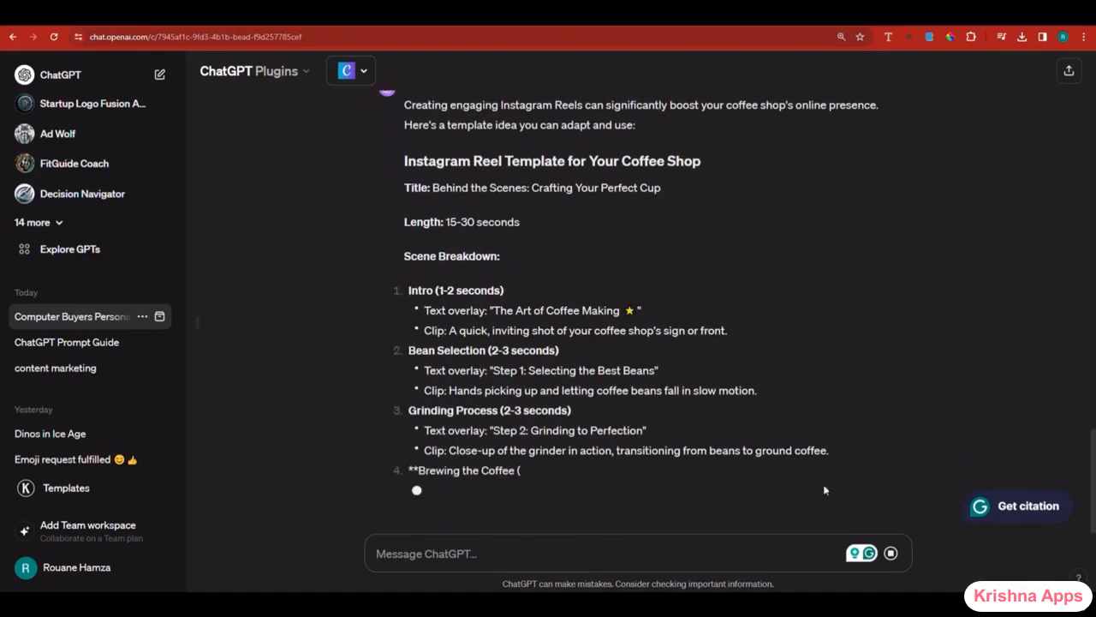
{"action": "left_click", "coordinate": [891, 552]}
{"action": "scroll", "coordinate": [598, 364], "scroll_direction": "up", "scroll_amount": 3}
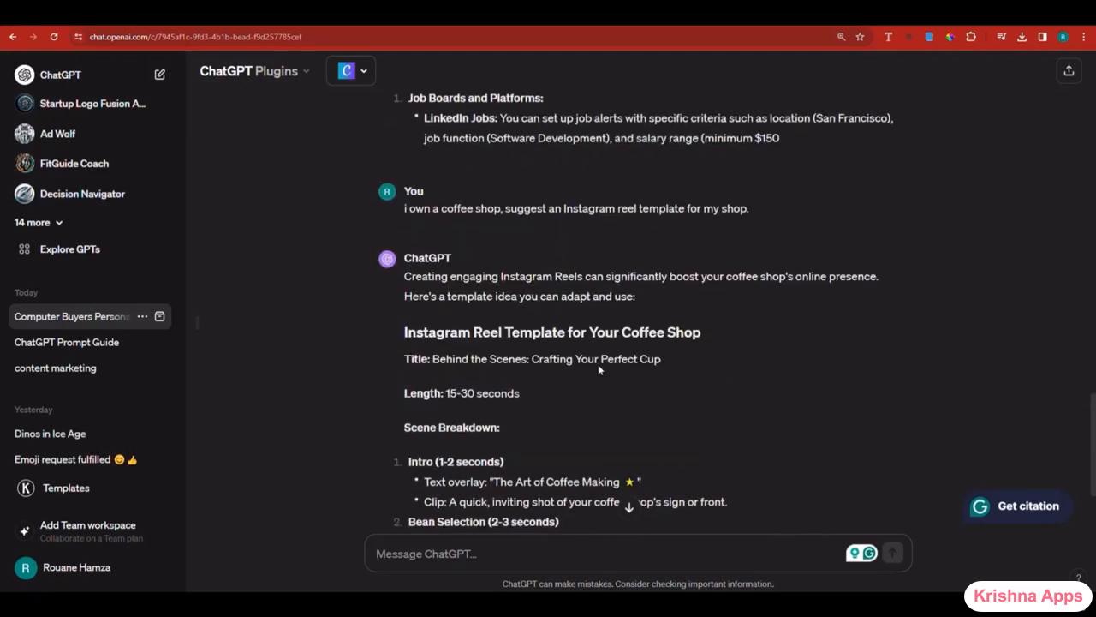
- Copy the coffee shop reel prompt, start a new chat, and switch the Canva plugin off and back on
{"action": "triple_click", "coordinate": [589, 208]}
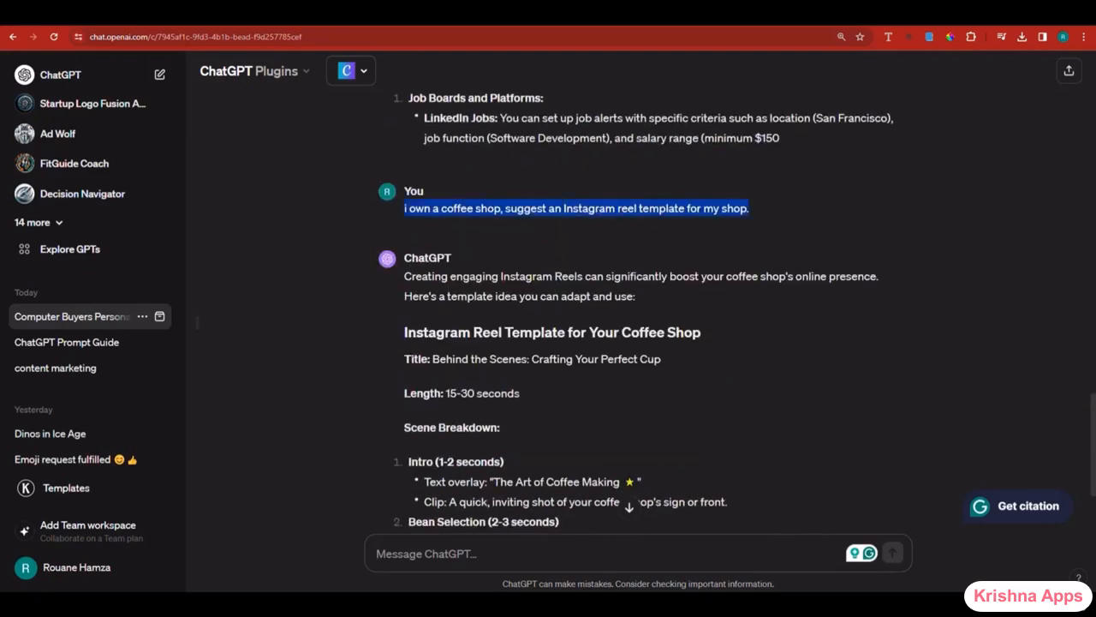
{"action": "key", "text": "ctrl+shift+o"}
{"action": "left_click", "coordinate": [354, 75]}
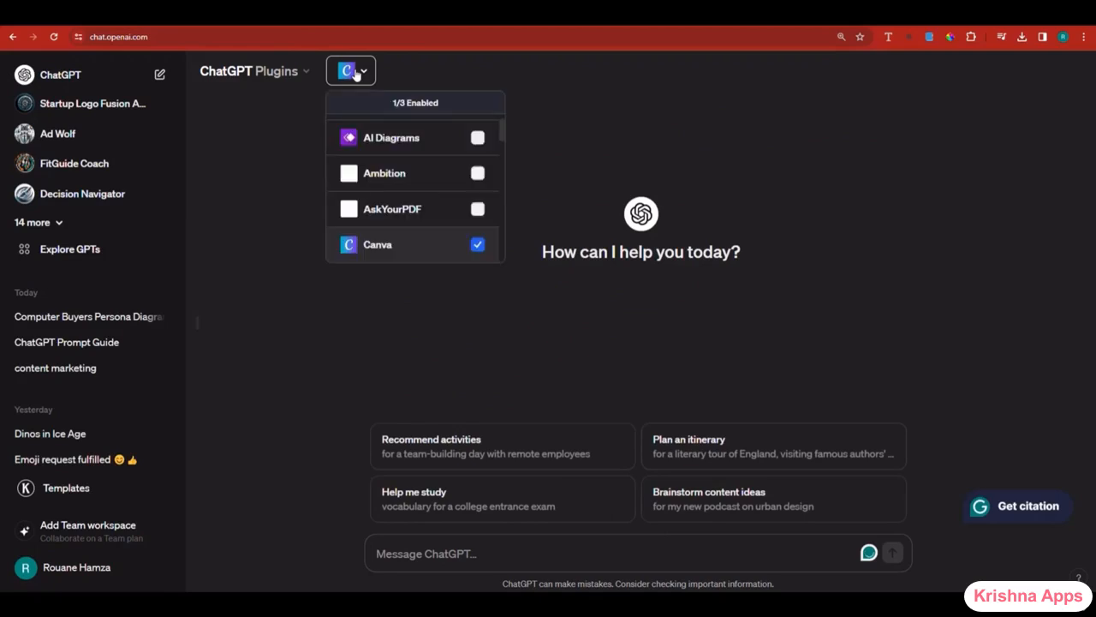
{"action": "left_click", "coordinate": [477, 246]}
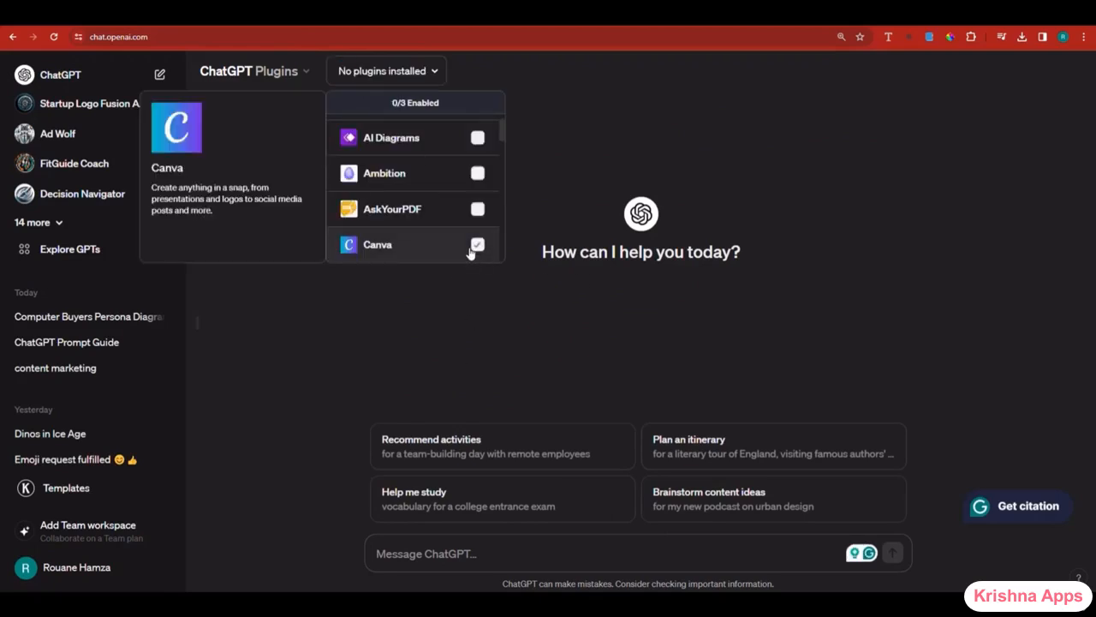
{"action": "left_click", "coordinate": [477, 246]}
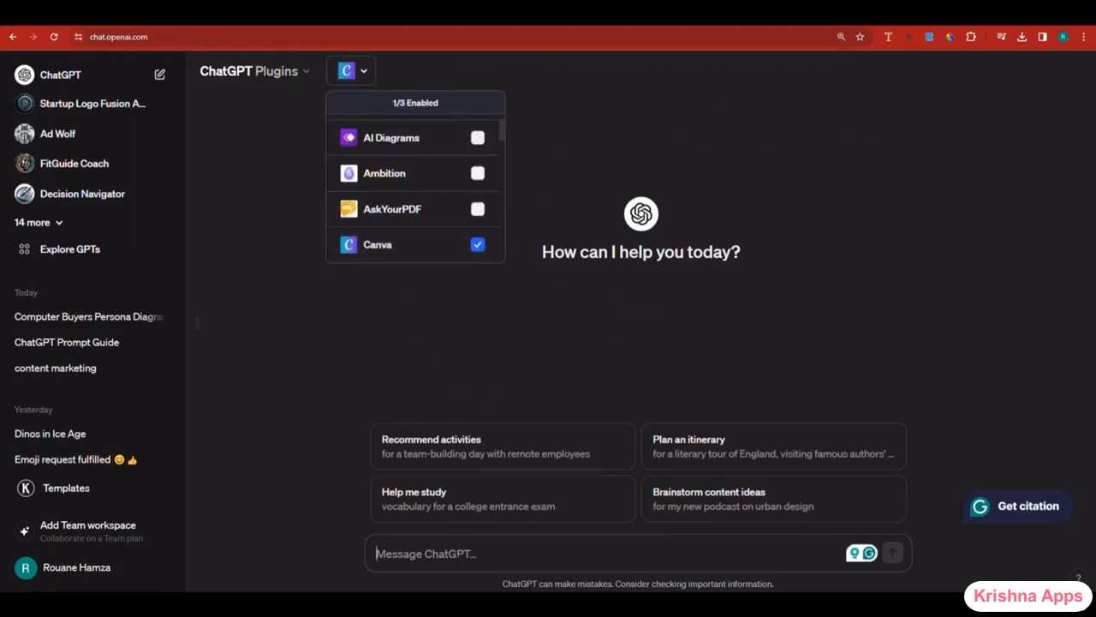
- Send the prompt "i own a coffee shop, suggest a CANVA Instagram reel template for my shop."
{"action": "left_click", "coordinate": [456, 555]}
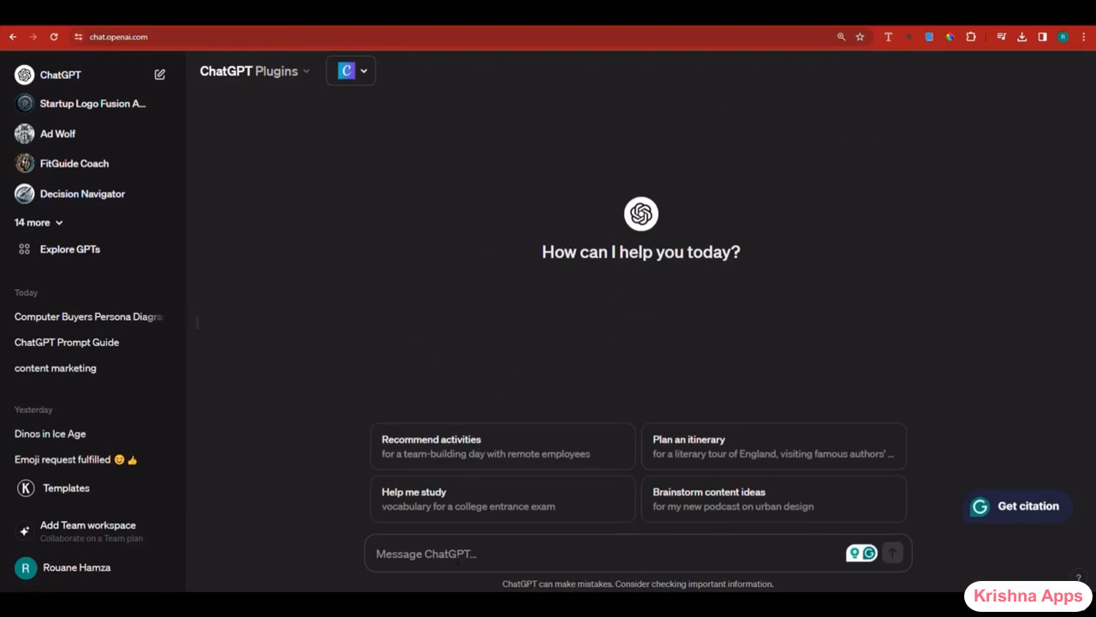
{"action": "type", "text": "i own a coffee shop, suggest a CANVA Instagram reel template for my shop."}
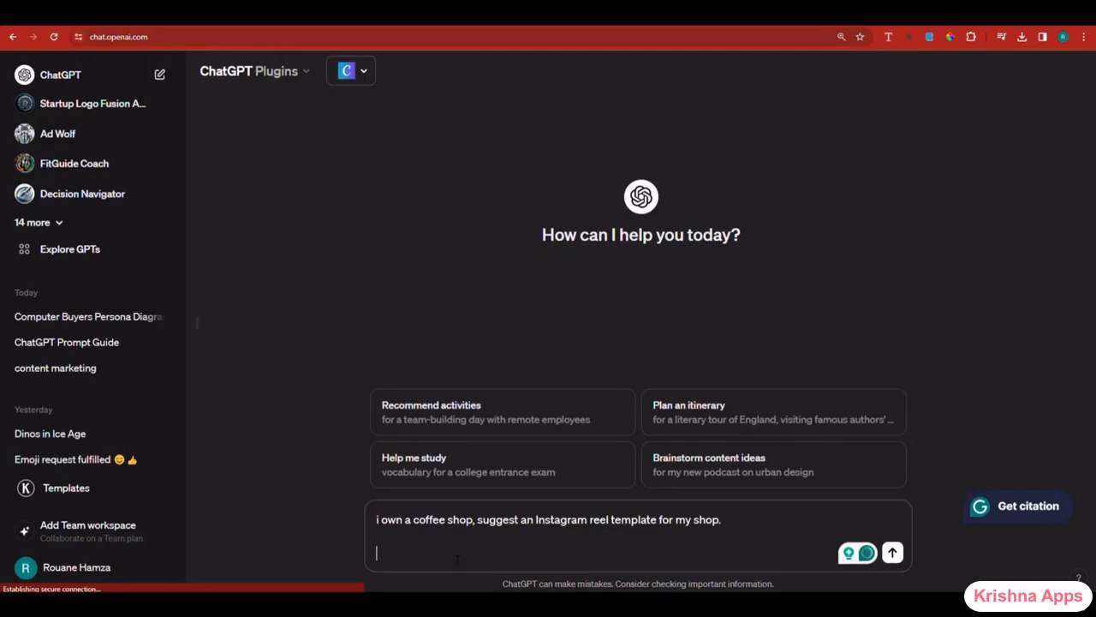
{"action": "key", "text": "Return"}
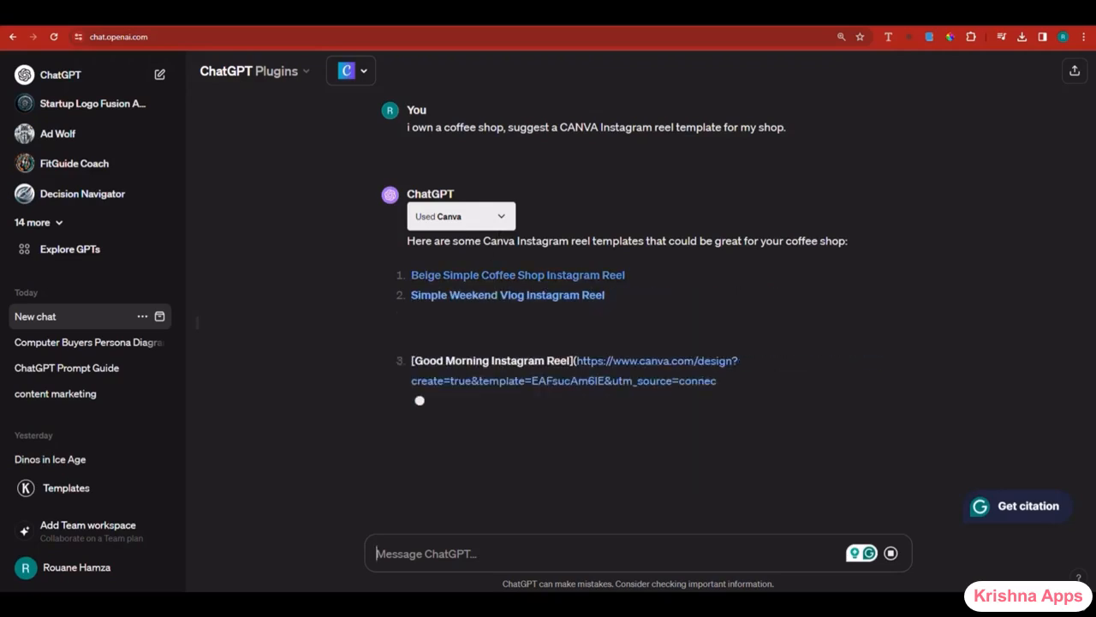
- Look through the Canva Instagram reel templates suggested for the coffee shop and their previews
{"action": "scroll", "coordinate": [582, 292], "scroll_direction": "up", "scroll_amount": 1}
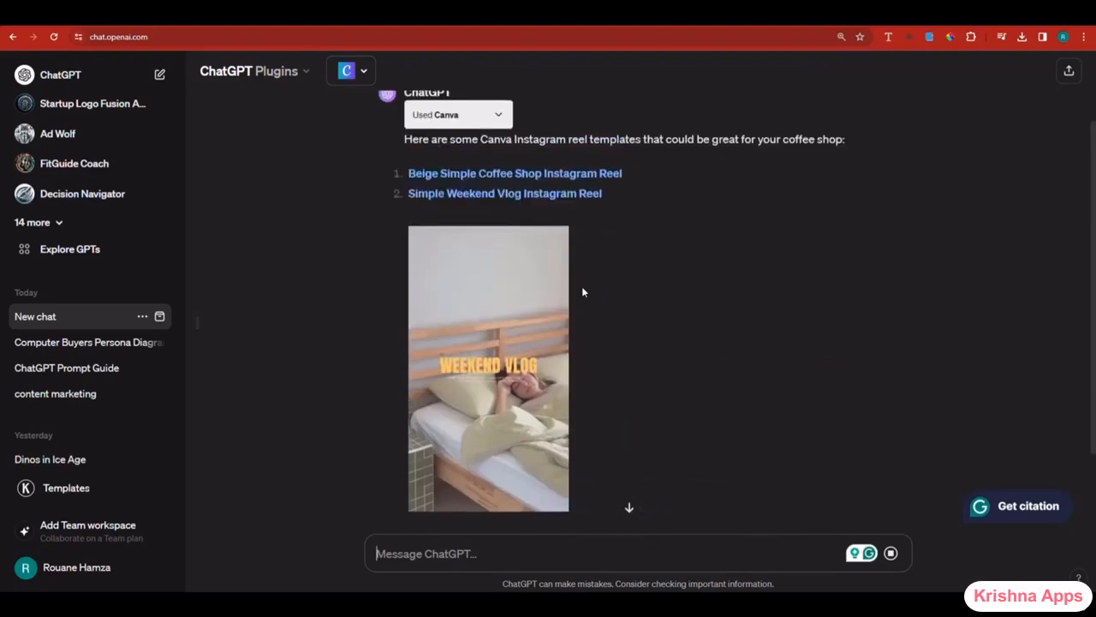
{"action": "scroll", "coordinate": [482, 323], "scroll_direction": "down", "scroll_amount": 3}
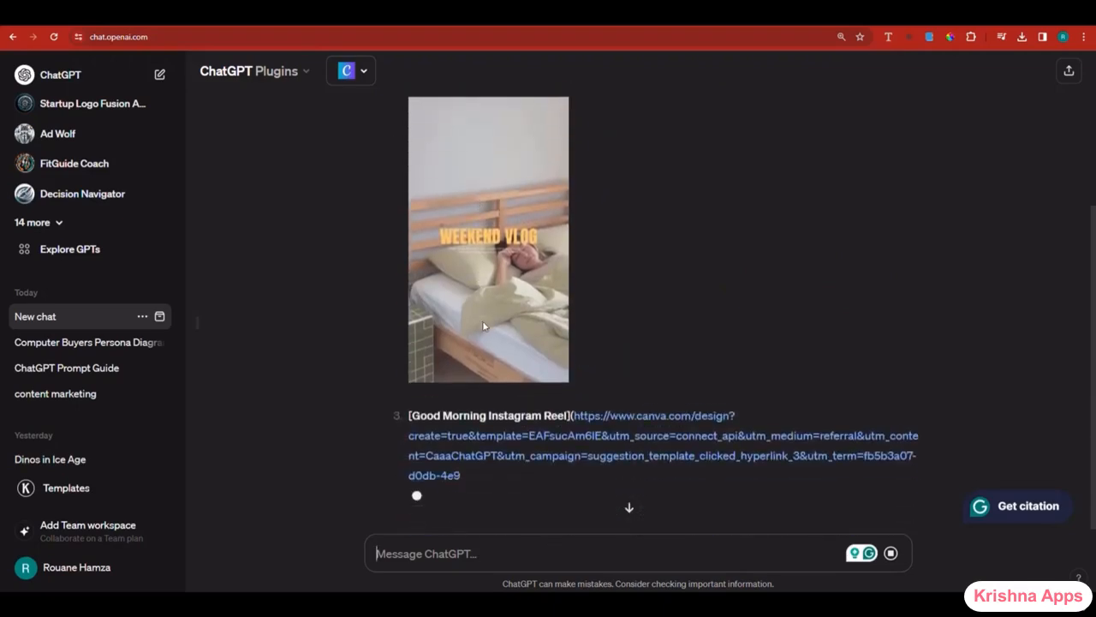
{"action": "scroll", "coordinate": [489, 325], "scroll_direction": "up", "scroll_amount": 3}
{"action": "scroll", "coordinate": [514, 257], "scroll_direction": "down", "scroll_amount": 1}
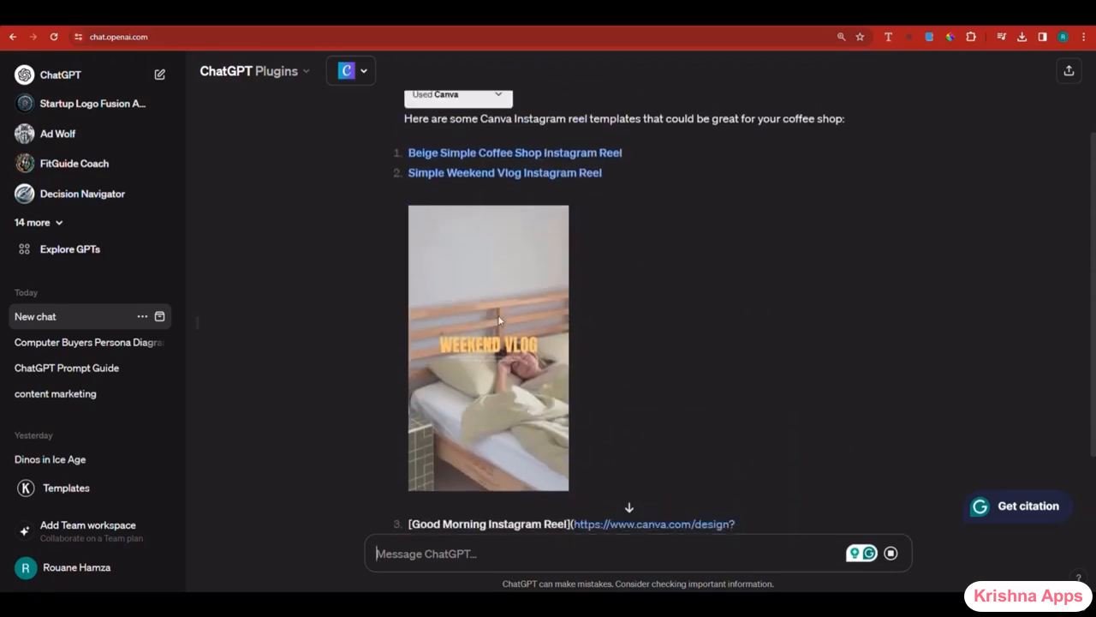
{"action": "scroll", "coordinate": [512, 193], "scroll_direction": "down", "scroll_amount": 2}
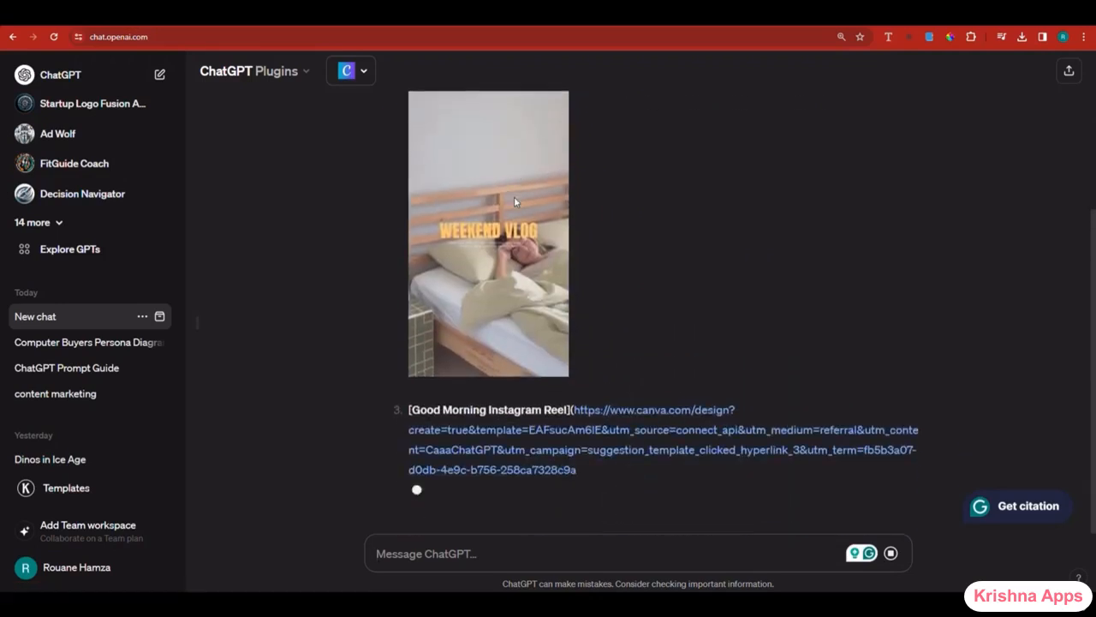
{"action": "scroll", "coordinate": [528, 202], "scroll_direction": "up", "scroll_amount": 3}
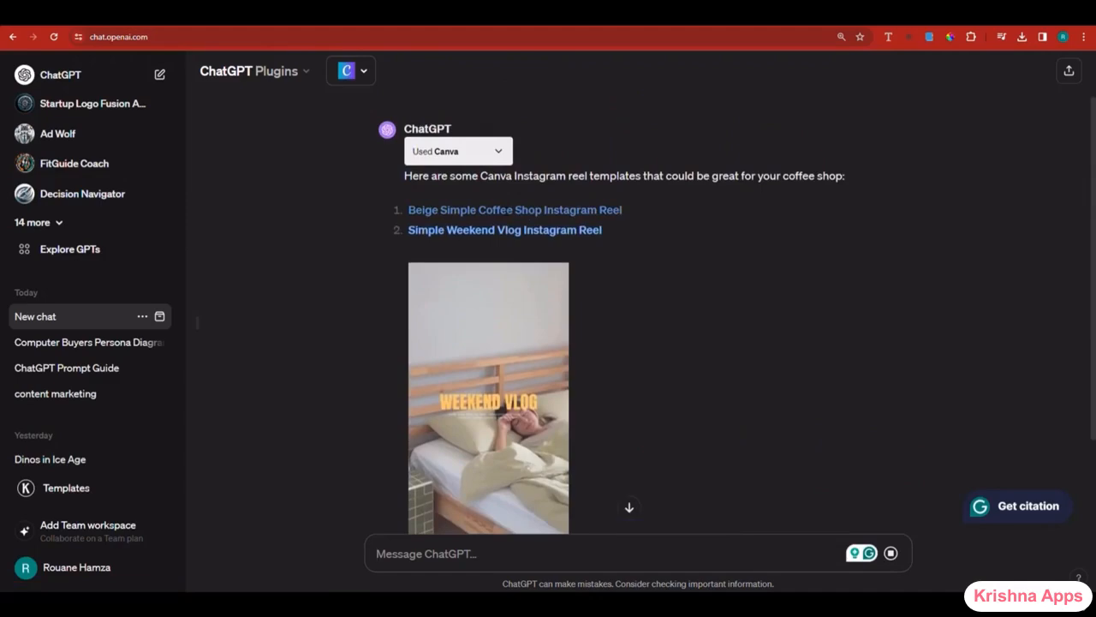
{"action": "scroll", "coordinate": [480, 274], "scroll_direction": "down", "scroll_amount": 3}
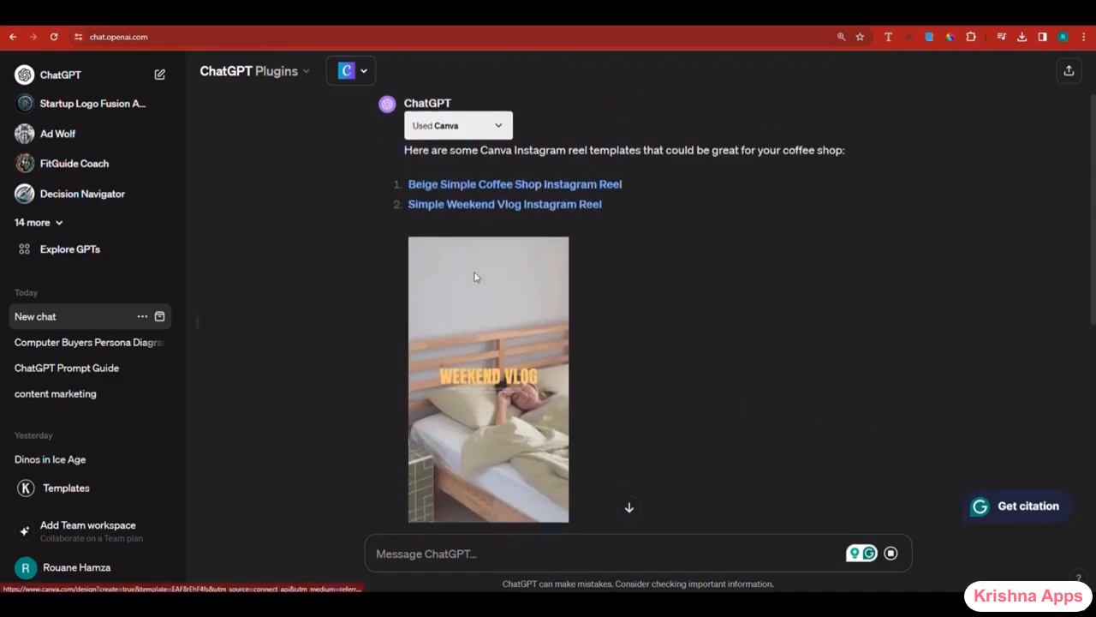
{"action": "scroll", "coordinate": [538, 359], "scroll_direction": "down", "scroll_amount": 5}
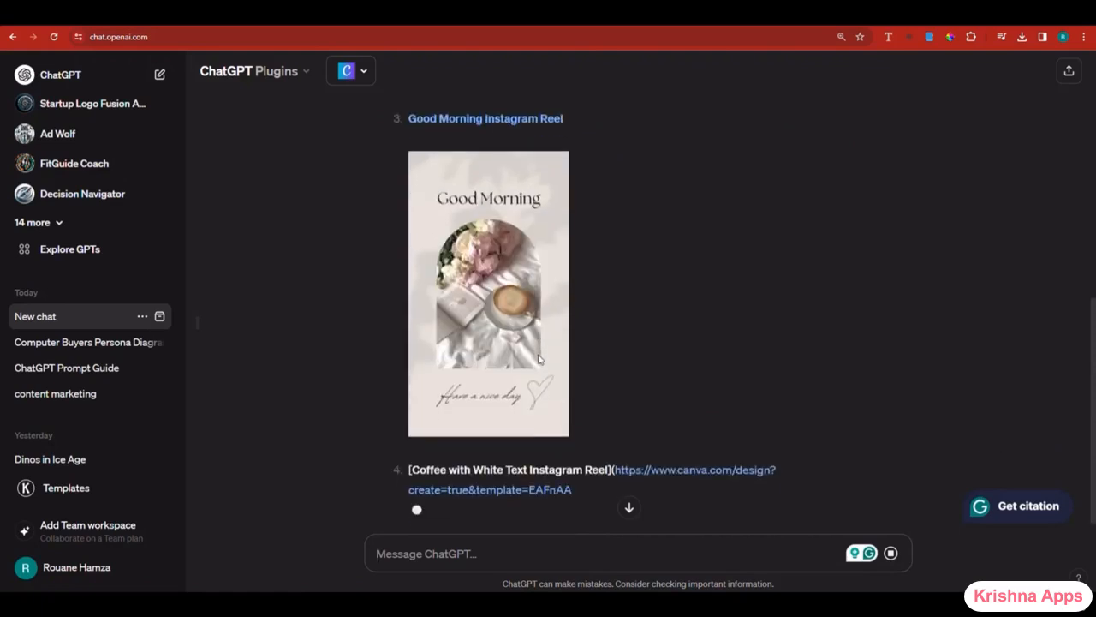
- Open the Good Morning Instagram Reel template link and stop the response that is still being generated
{"action": "scroll", "coordinate": [539, 359], "scroll_direction": "up", "scroll_amount": 1}
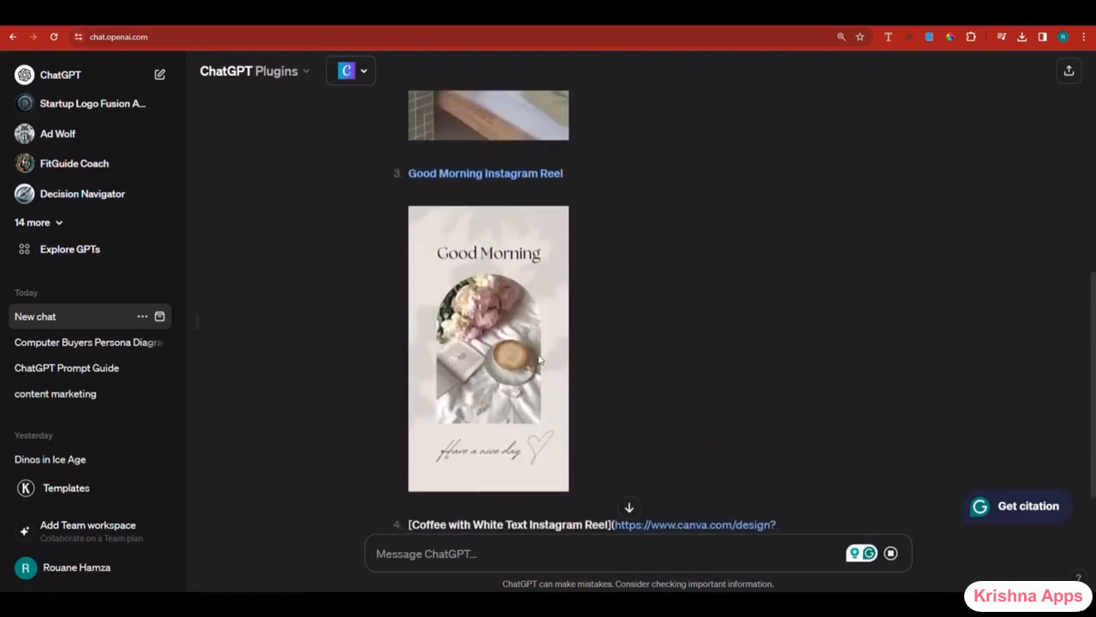
{"action": "left_click", "coordinate": [480, 180]}
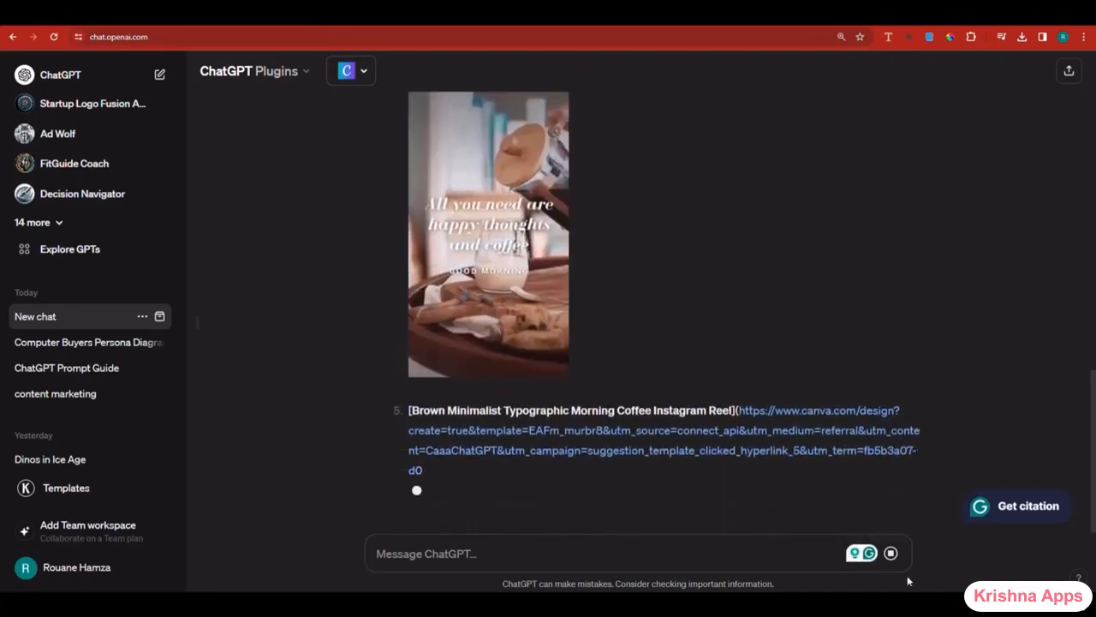
{"action": "left_click", "coordinate": [891, 555]}
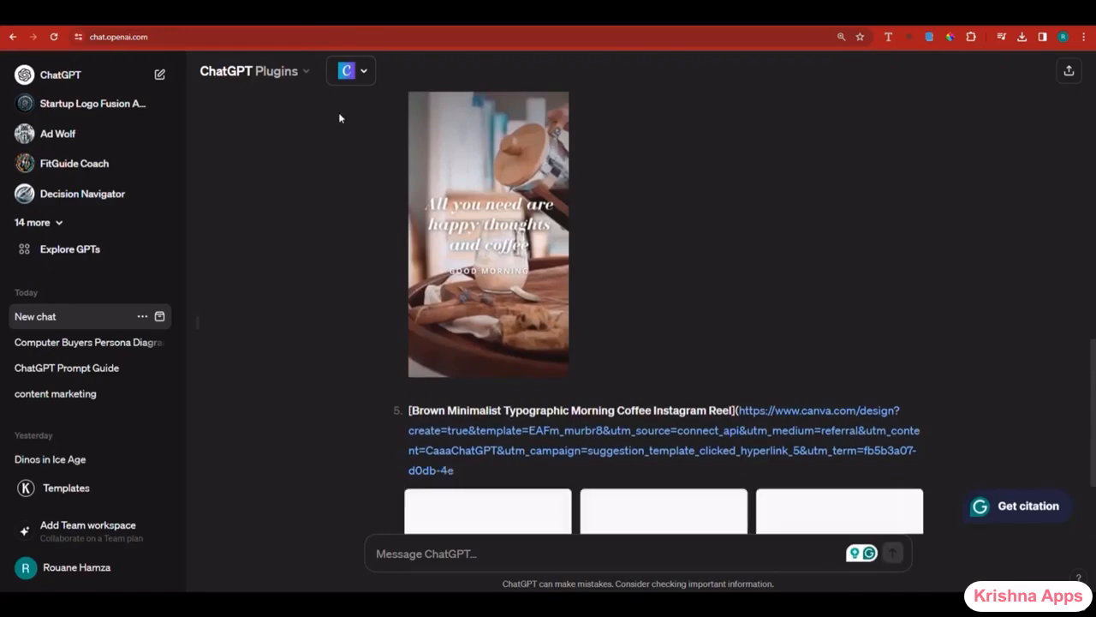
- Enable the Coupert plugin alongside Canva and send "I AM LOOKING FOR PIZZA COUPONS"
{"action": "left_click", "coordinate": [359, 73]}
{"action": "scroll", "coordinate": [431, 249], "scroll_direction": "down", "scroll_amount": 3}
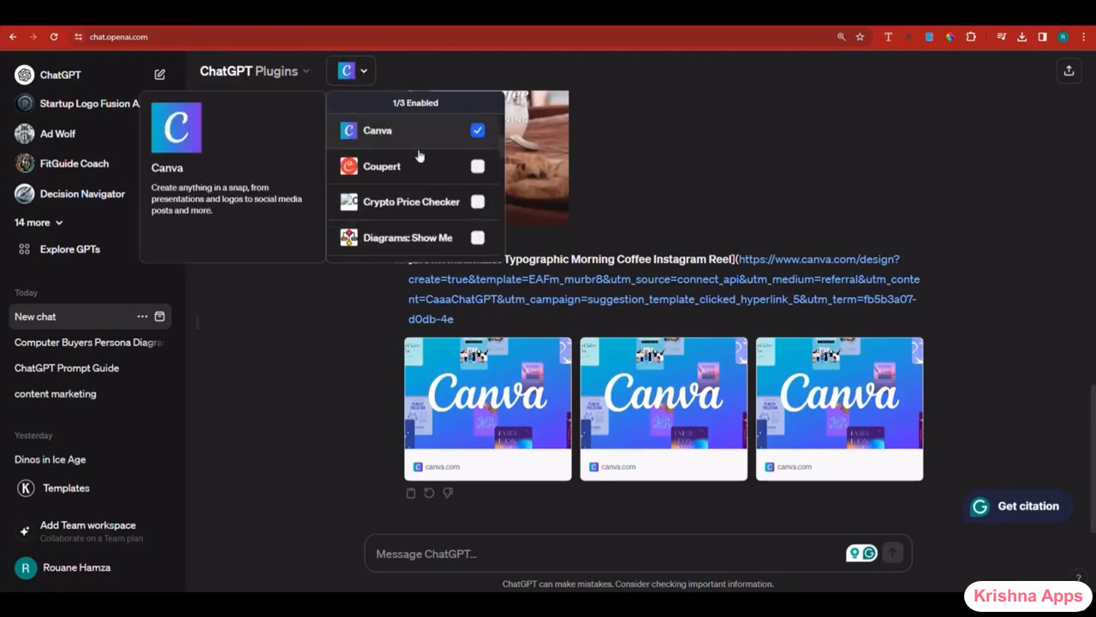
{"action": "left_click", "coordinate": [472, 171]}
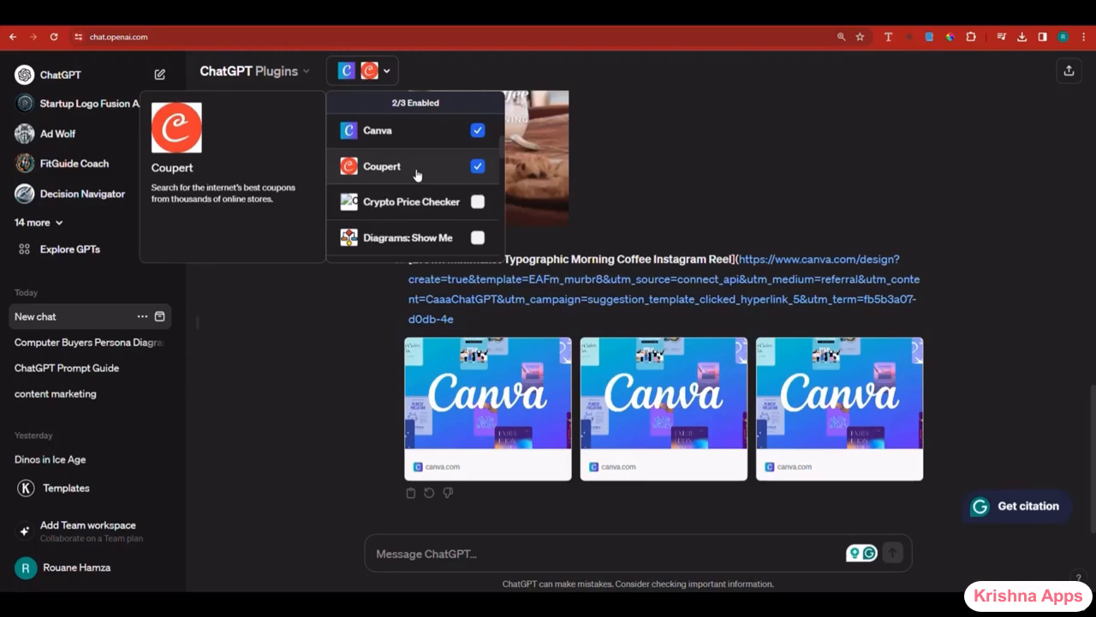
{"action": "left_click", "coordinate": [513, 516]}
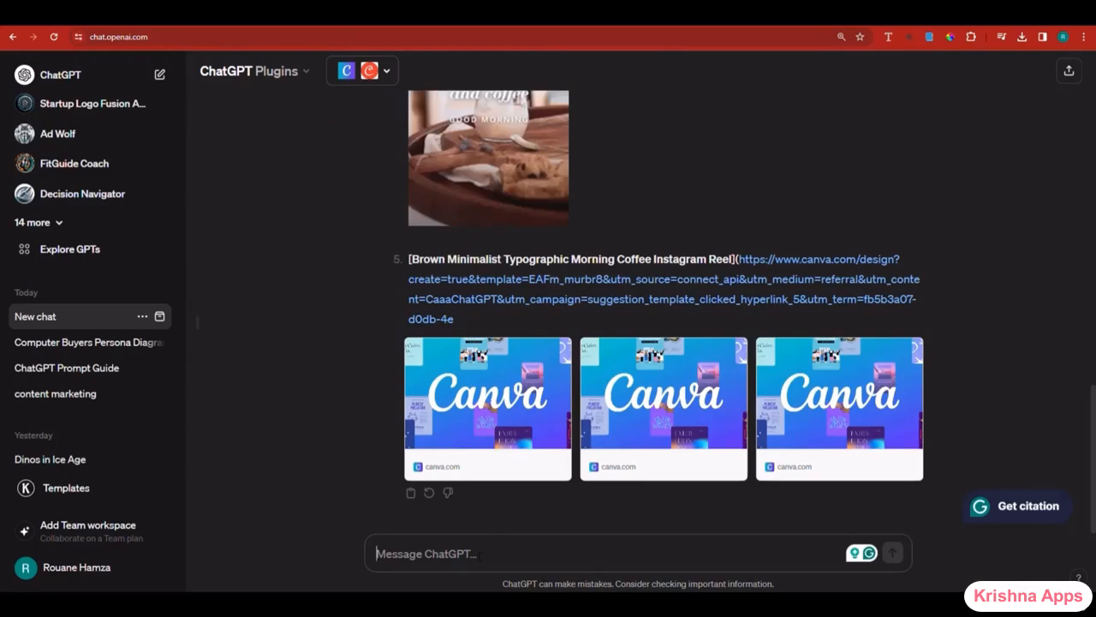
{"action": "type", "text": "I AM LOOKING FOR PIZZA COUPONS"}
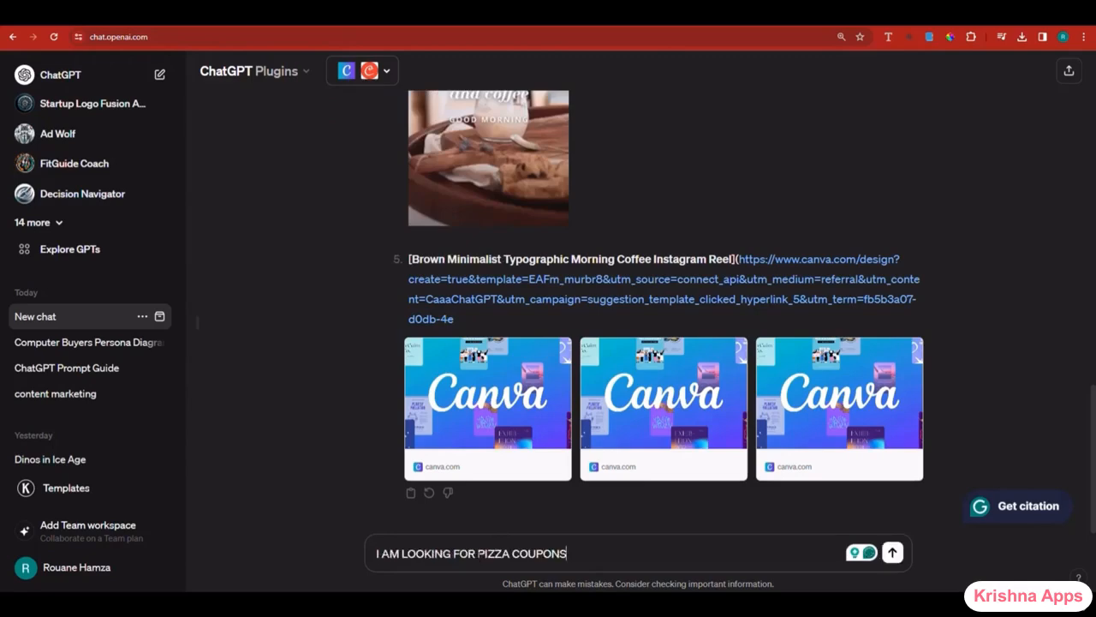
{"action": "key", "text": "Return"}
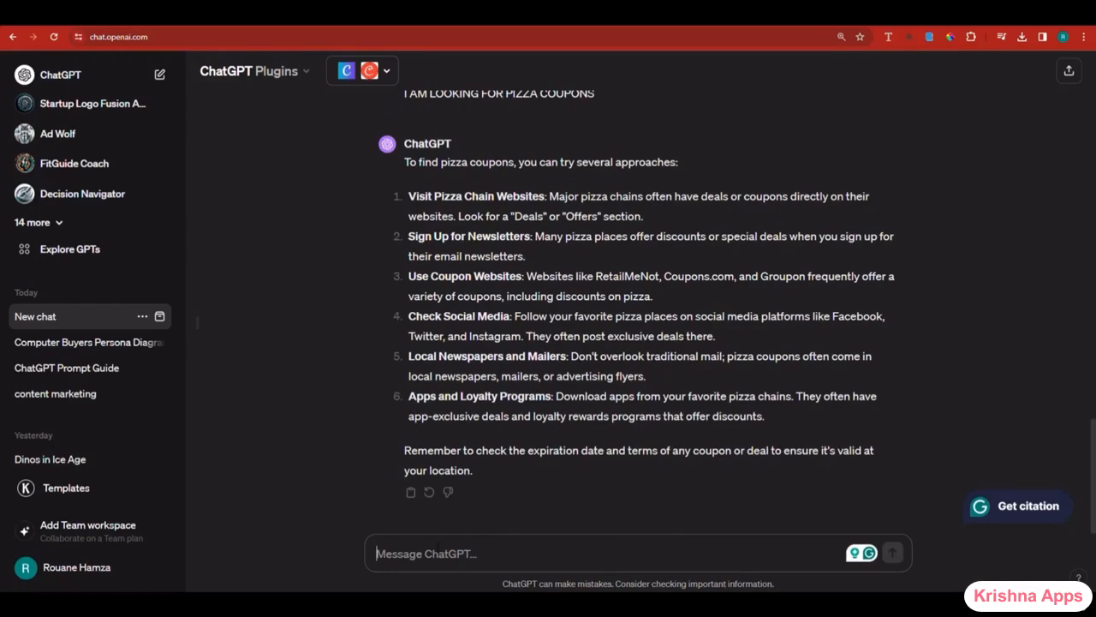
- Disable the Coupert plugin and enable Crypto Price Checker in its place
{"action": "left_click", "coordinate": [370, 72]}
{"action": "scroll", "coordinate": [445, 219], "scroll_direction": "down", "scroll_amount": 5}
{"action": "scroll", "coordinate": [467, 215], "scroll_direction": "up", "scroll_amount": 3}
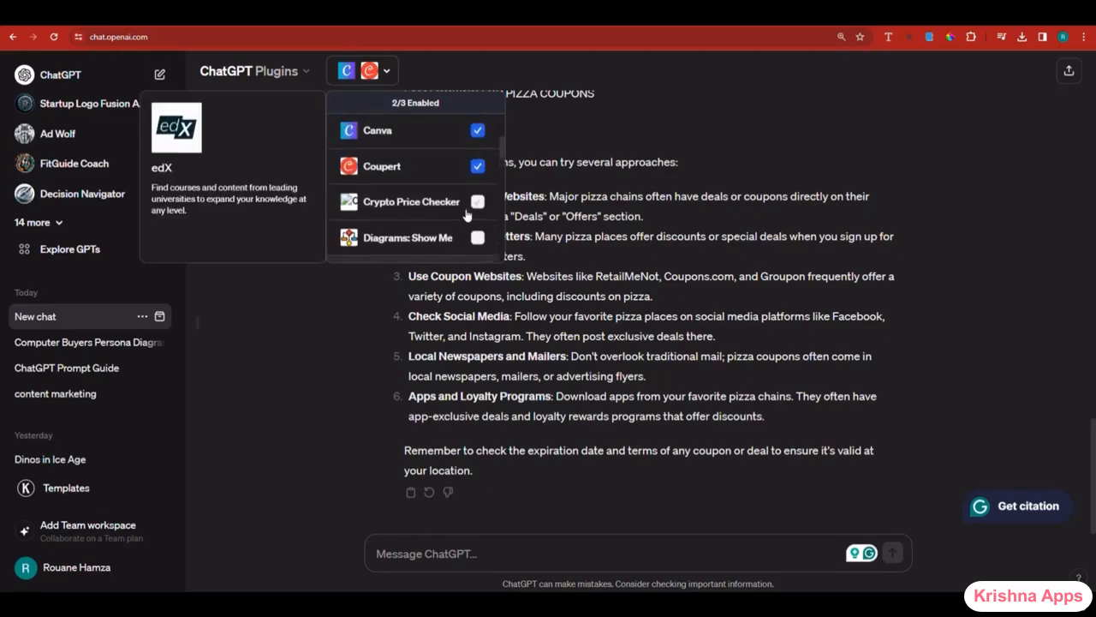
{"action": "left_click", "coordinate": [477, 166]}
{"action": "left_click", "coordinate": [446, 203]}
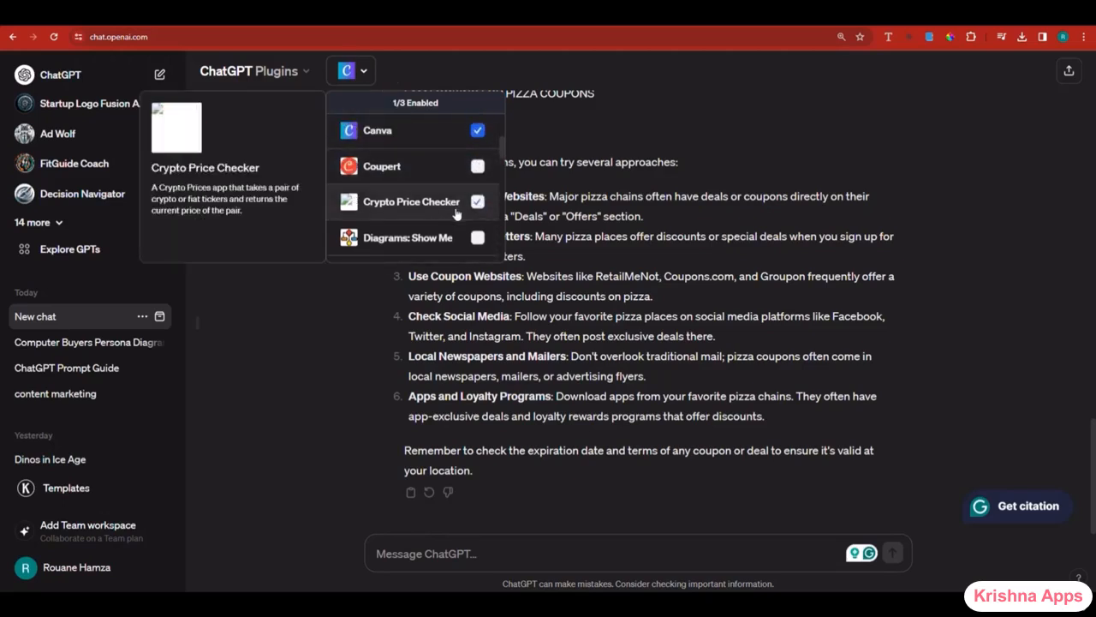
{"action": "left_click", "coordinate": [477, 203]}
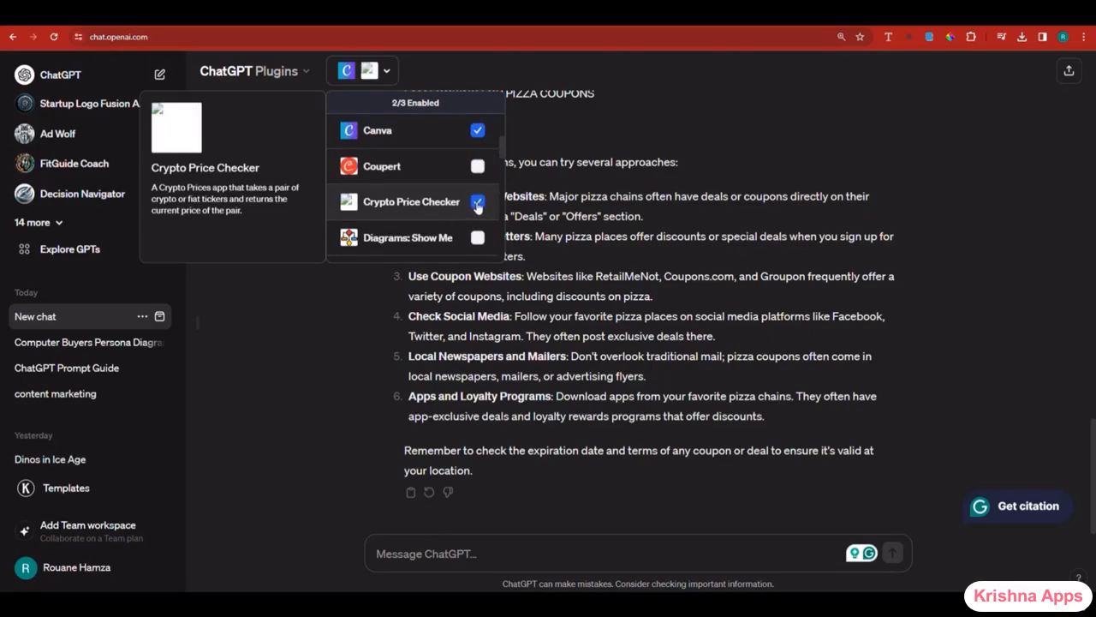
- Enable the Diagrams: Show Me plugin, try to add edX as well, and disable Diagrams: Show Me again
{"action": "scroll", "coordinate": [477, 205], "scroll_direction": "down", "scroll_amount": 1}
{"action": "left_click", "coordinate": [477, 182]}
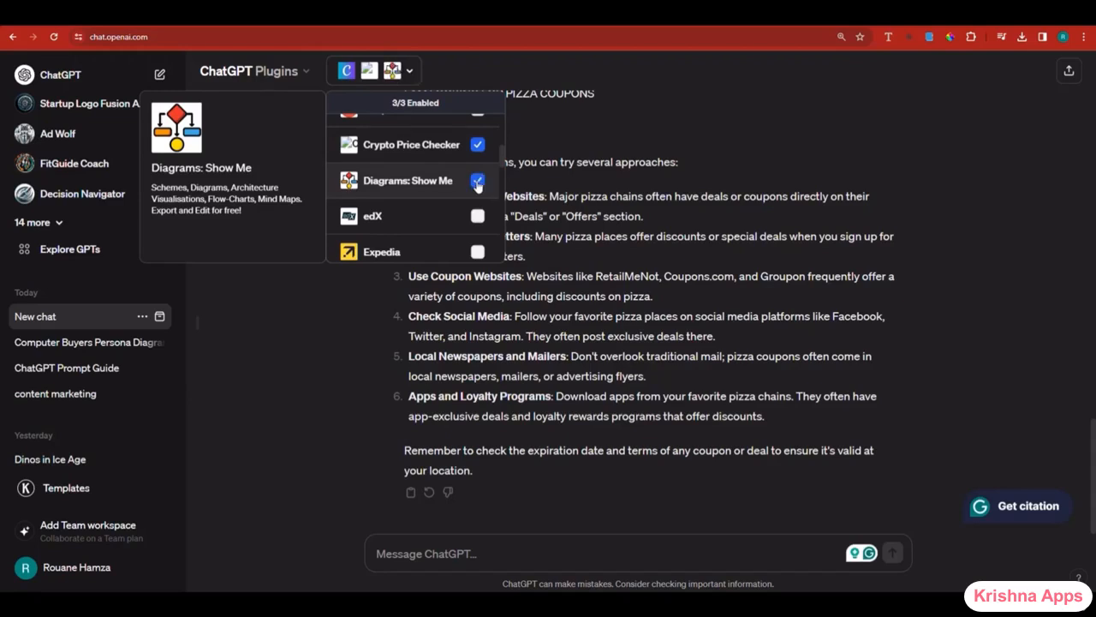
{"action": "left_click", "coordinate": [475, 217]}
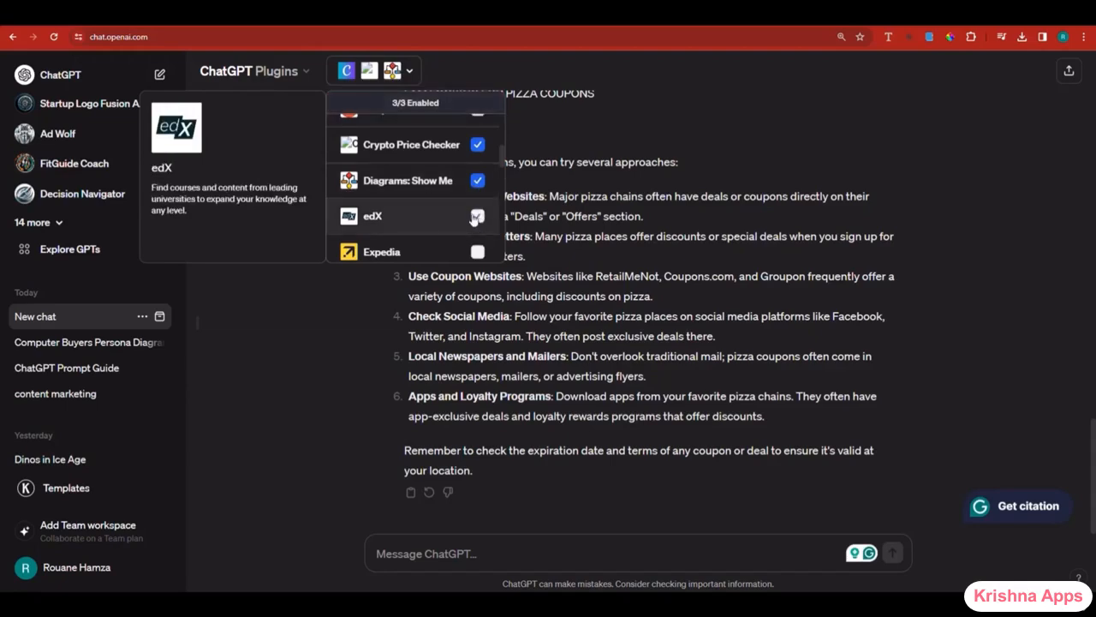
{"action": "left_click", "coordinate": [477, 180]}
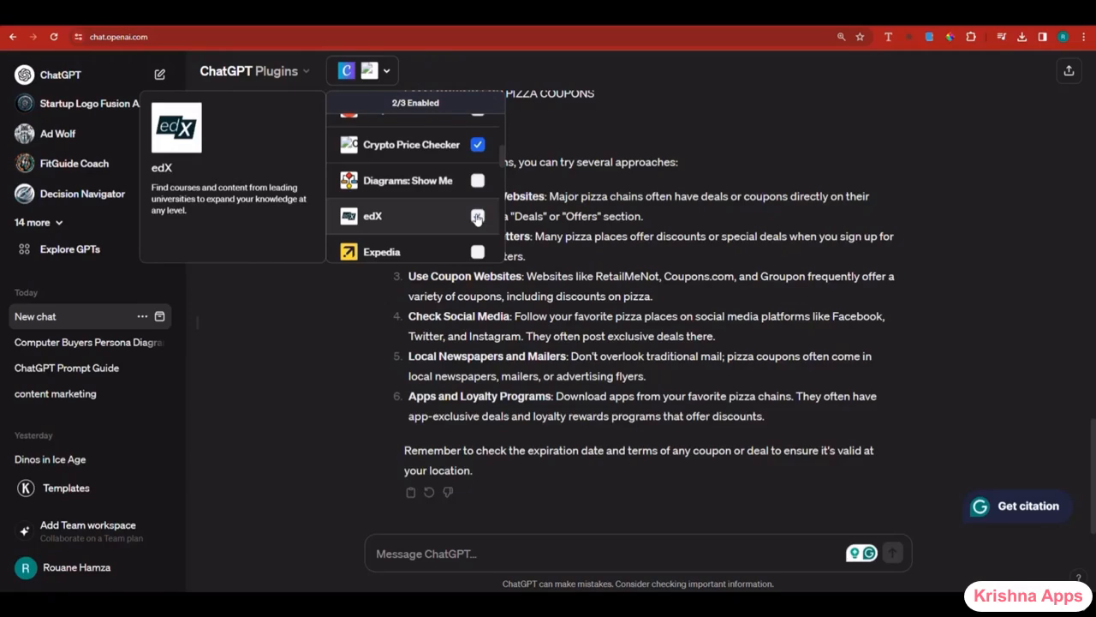
- Switch the Expedia plugin on and off, and do the same with the Golden plugin
{"action": "scroll", "coordinate": [477, 214], "scroll_direction": "down", "scroll_amount": 2}
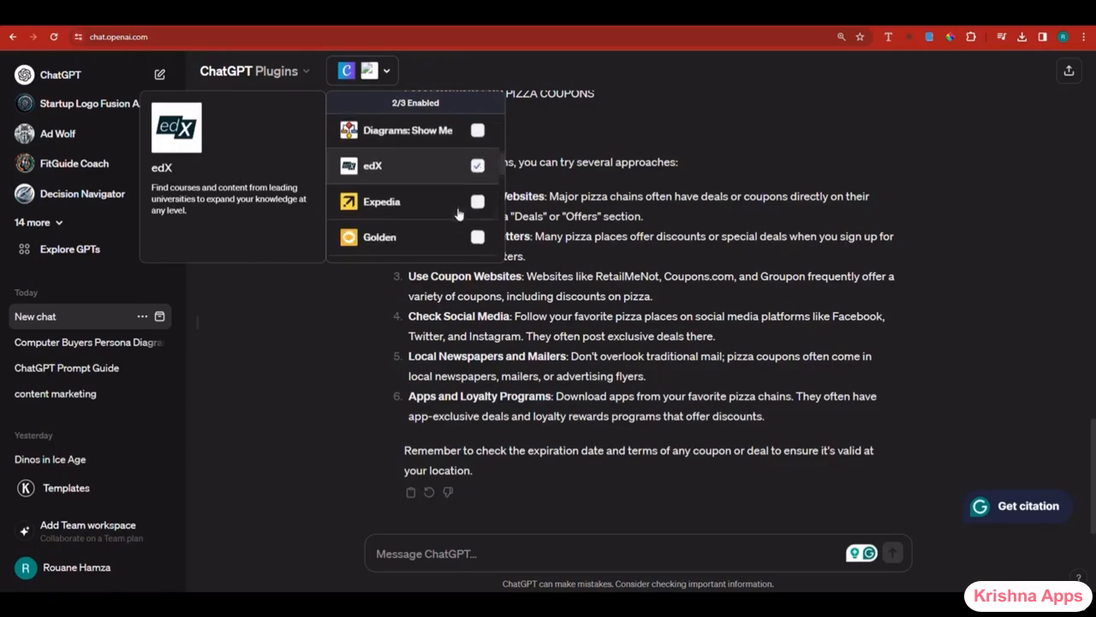
{"action": "left_click", "coordinate": [477, 195]}
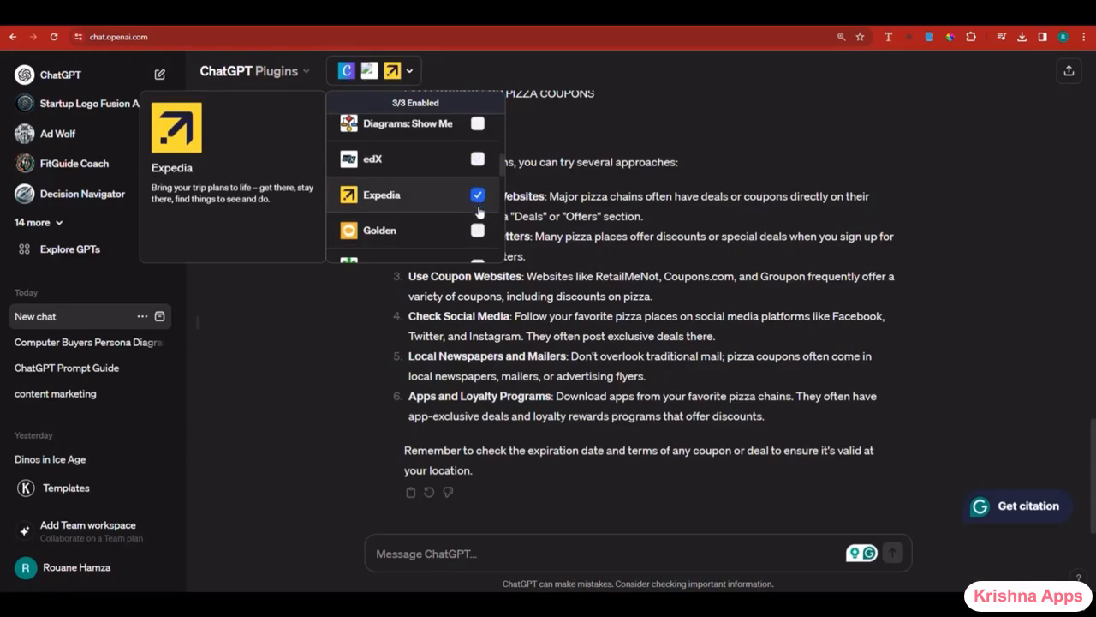
{"action": "left_click", "coordinate": [477, 196]}
{"action": "left_click", "coordinate": [477, 231]}
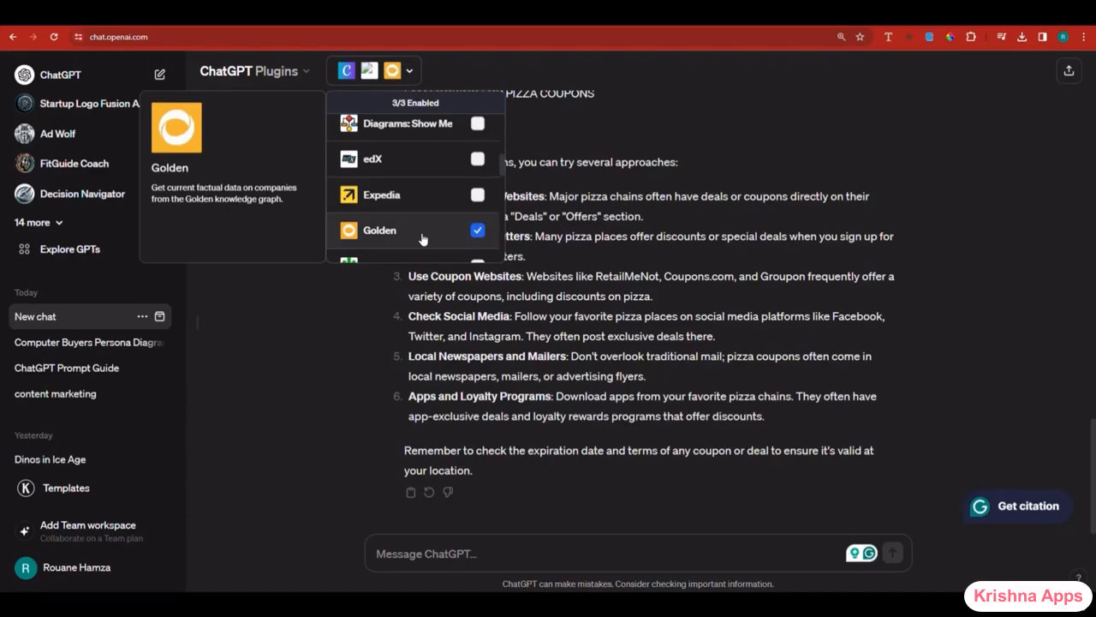
{"action": "scroll", "coordinate": [424, 235], "scroll_direction": "down", "scroll_amount": 1}
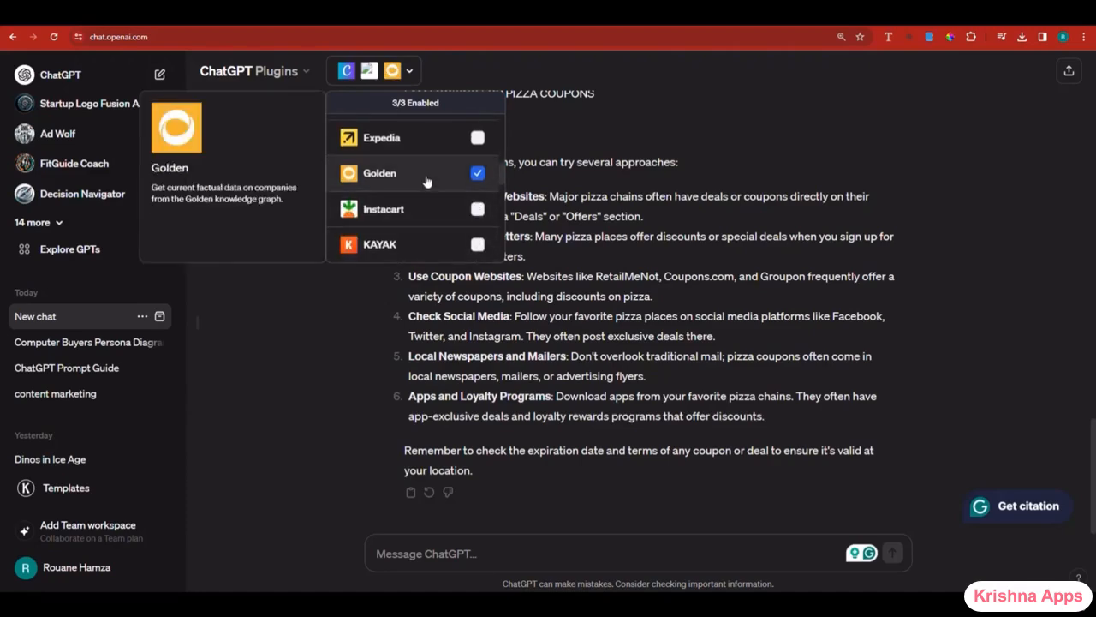
{"action": "left_click", "coordinate": [477, 173]}
- Enable the Instacart plugin and send "I WANT INGREDIENTS FOR PIZZA MARGUARITA" with the added request to use Instacart
{"action": "left_click", "coordinate": [477, 209]}
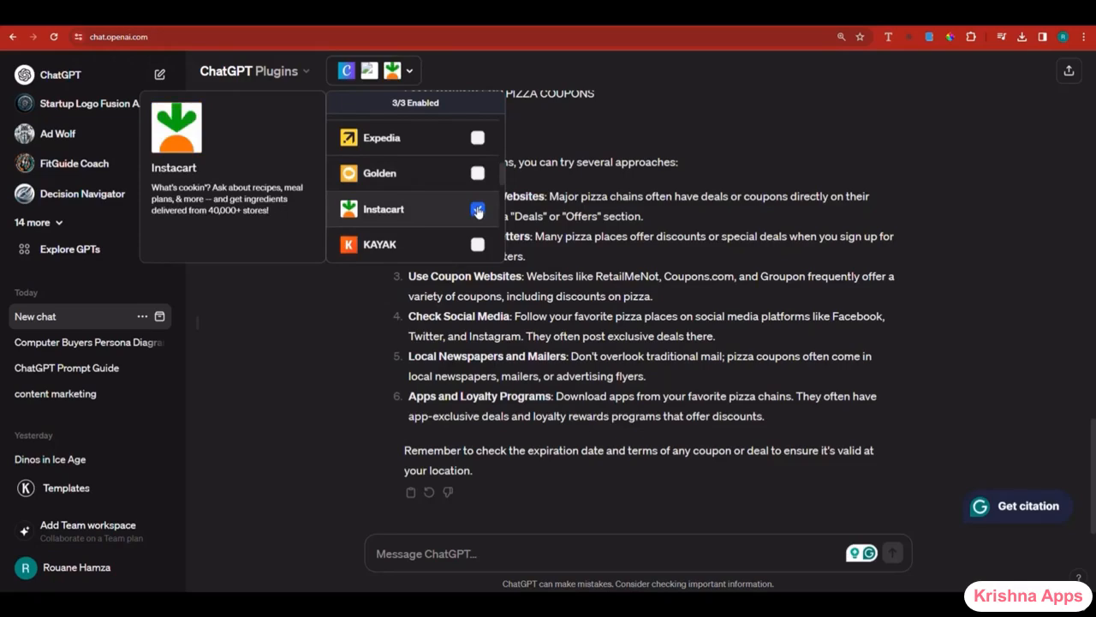
{"action": "left_click", "coordinate": [453, 282]}
{"action": "left_click", "coordinate": [465, 552]}
{"action": "type", "text": "I W"}
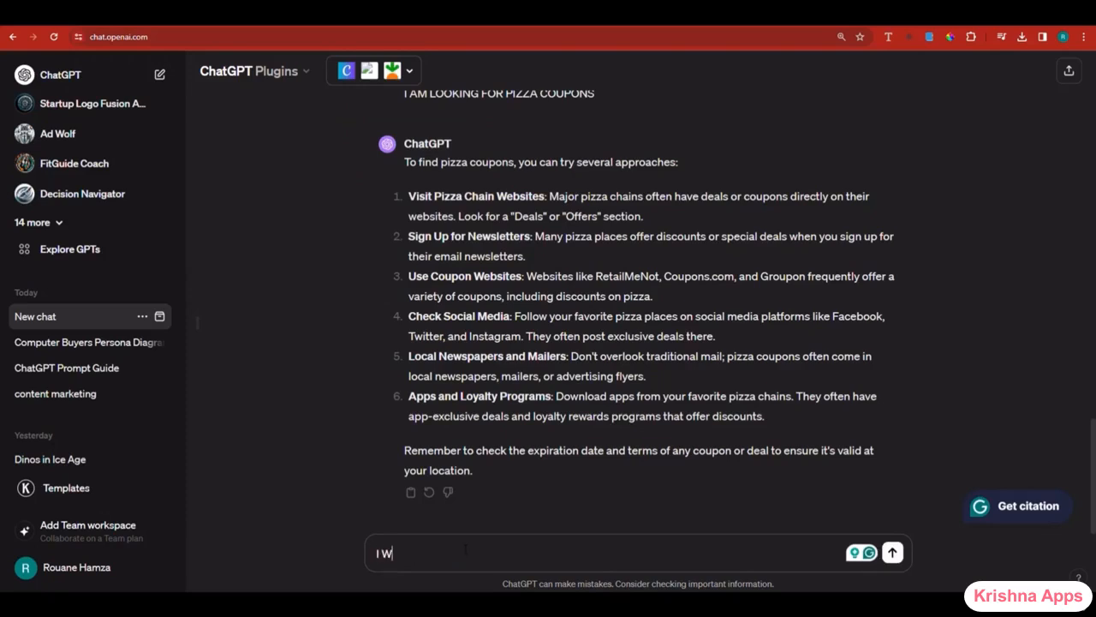
{"action": "type", "text": "ANT INGREDIENTS F"}
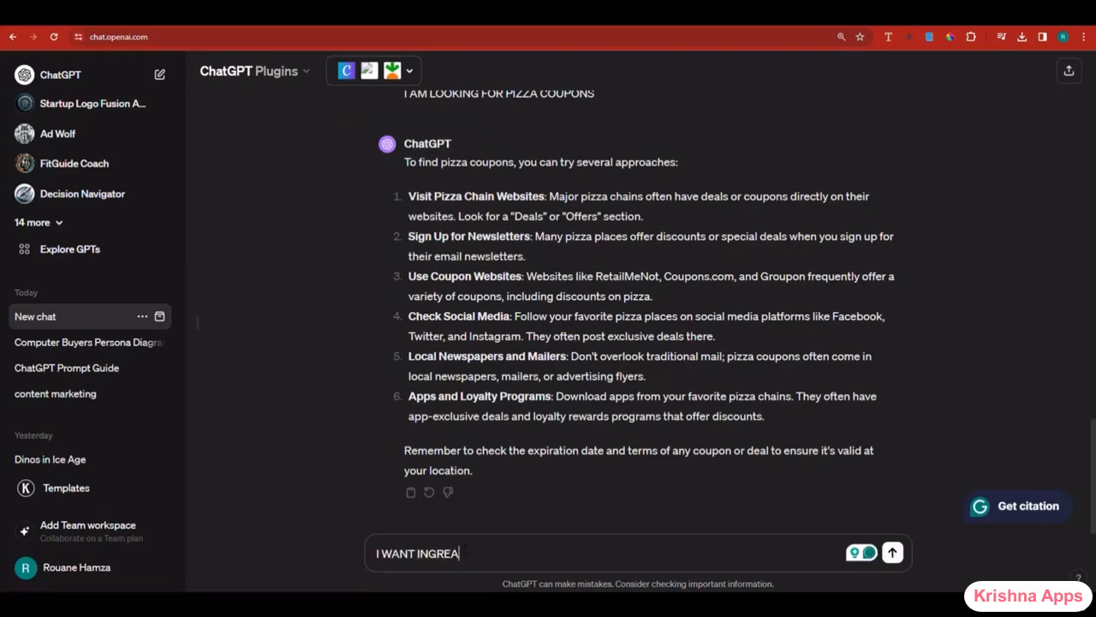
{"action": "type", "text": "OR PIZZ"}
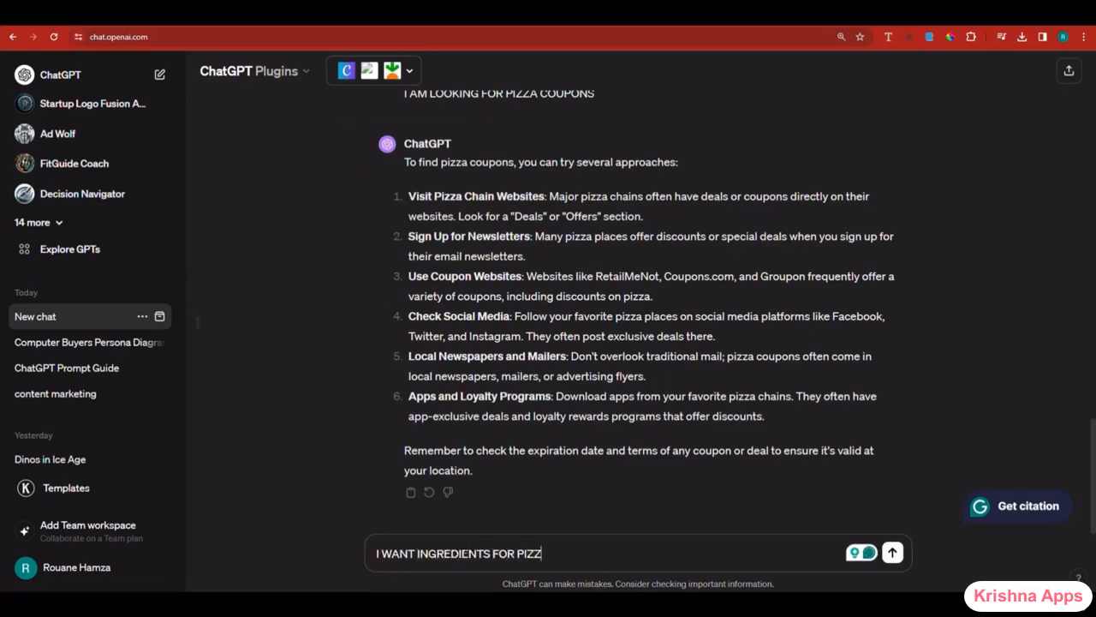
{"action": "type", "text": "A MARGUARI"}
{"action": "type", "text": "TA ?"}
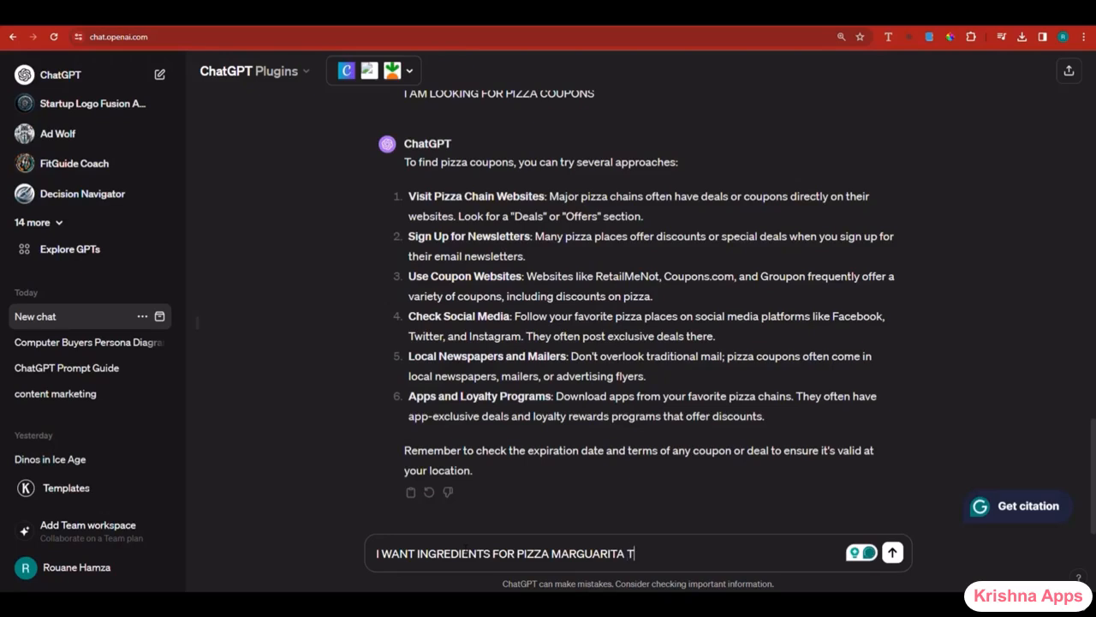
{"action": "key", "text": "BackSpace"}
{"action": "type", "text": ", use the"}
{"action": "key", "text": "BackSpace"}
{"action": "key", "text": "BackSpace"}
{"action": "key", "text": "BackSpace"}
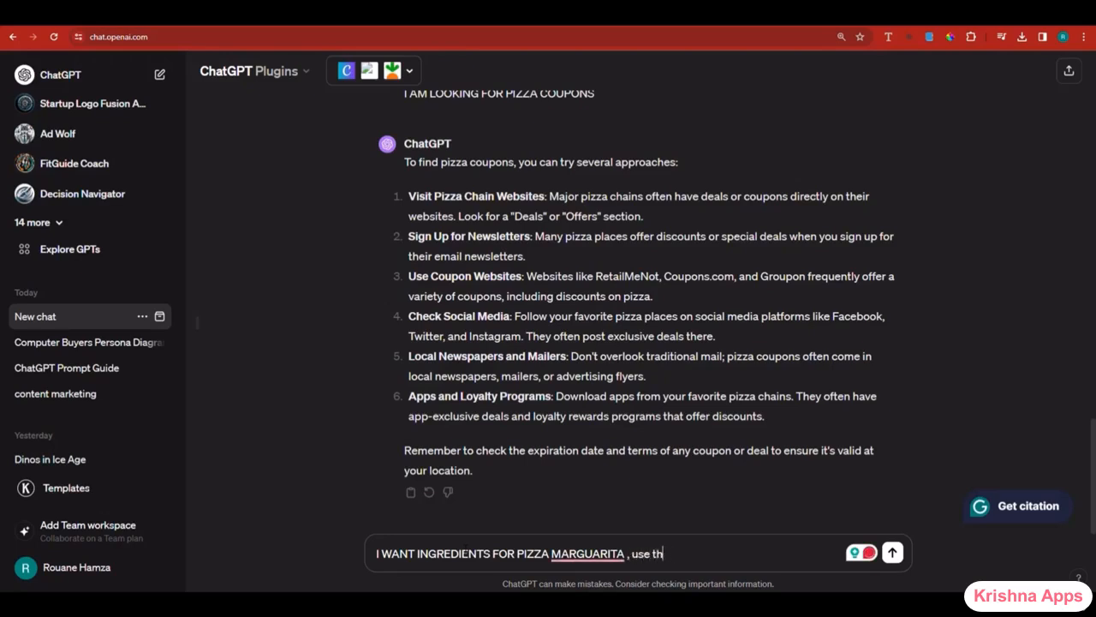
{"action": "type", "text": "instagr"}
{"action": "key", "text": "BackSpace"}
{"action": "key", "text": "BackSpace"}
{"action": "type", "text": "cart"}
{"action": "key", "text": "Return"}
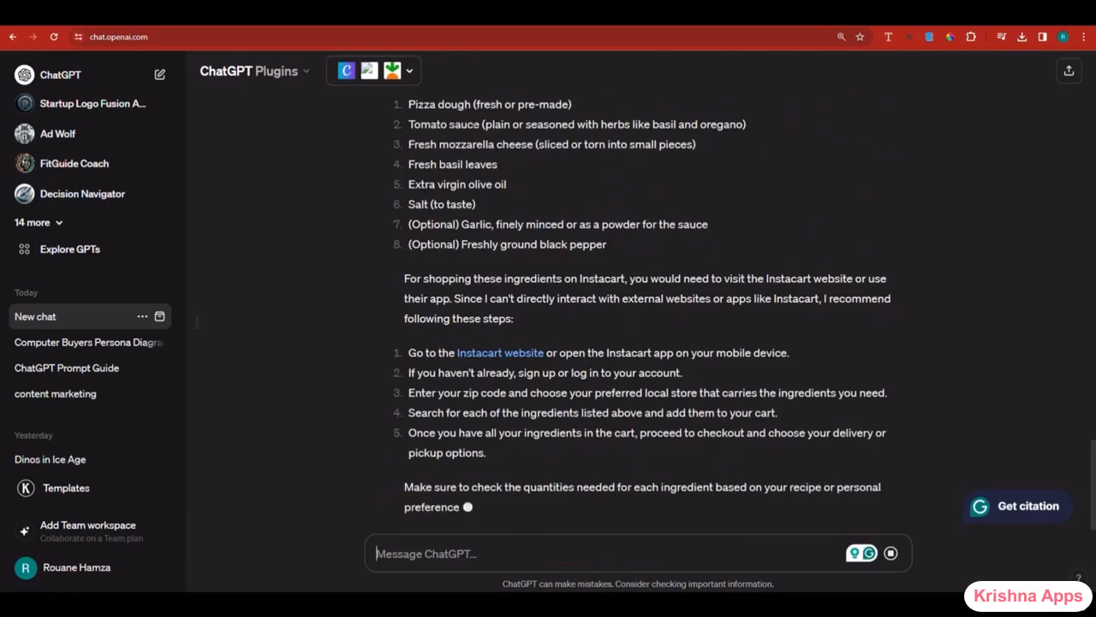
- Highlight the ingredients in the reply, view the linked Instacart website, and return to the chat
{"action": "left_click_drag", "start_coordinate": [419, 144], "coordinate": [409, 165]}
{"action": "scroll", "coordinate": [509, 351], "scroll_direction": "down", "scroll_amount": 1}
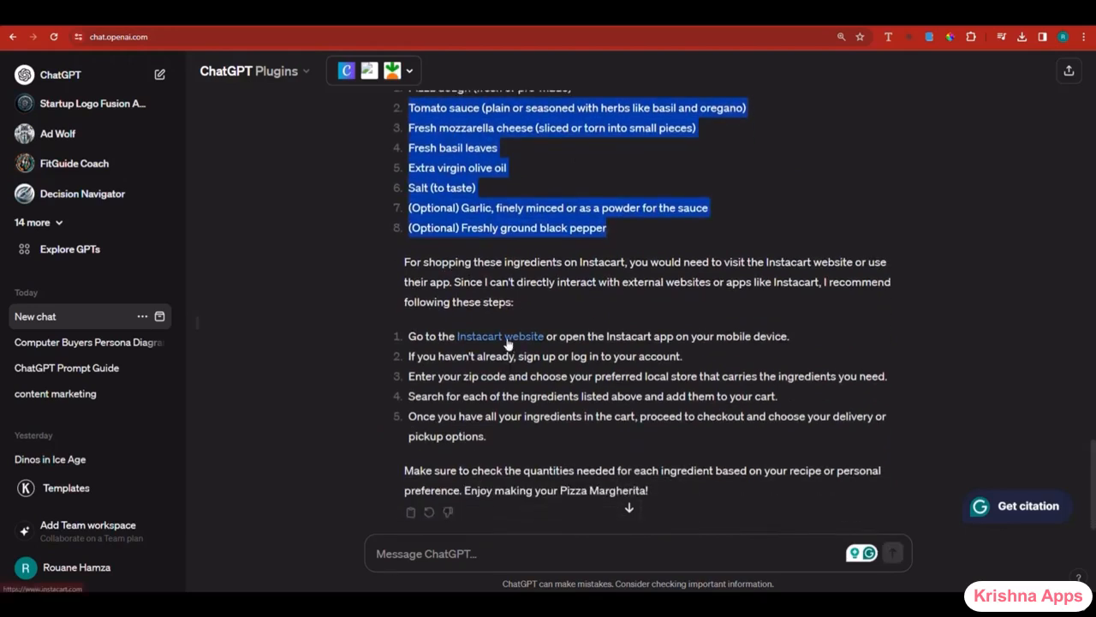
{"action": "left_click", "coordinate": [507, 340]}
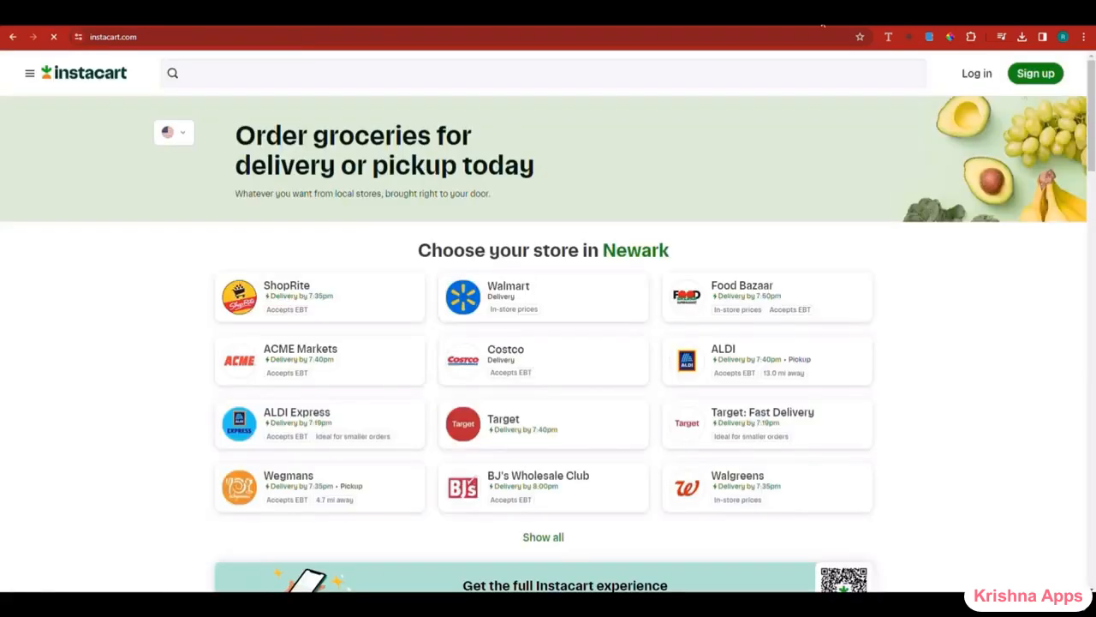
{"action": "left_click", "coordinate": [821, 17]}
- Disable the Instacart plugin and enable KAYAK in its place
{"action": "left_click", "coordinate": [411, 74]}
{"action": "scroll", "coordinate": [402, 162], "scroll_direction": "down", "scroll_amount": 3}
{"action": "scroll", "coordinate": [404, 169], "scroll_direction": "down", "scroll_amount": 4}
{"action": "left_click", "coordinate": [477, 152]}
{"action": "left_click", "coordinate": [478, 188]}
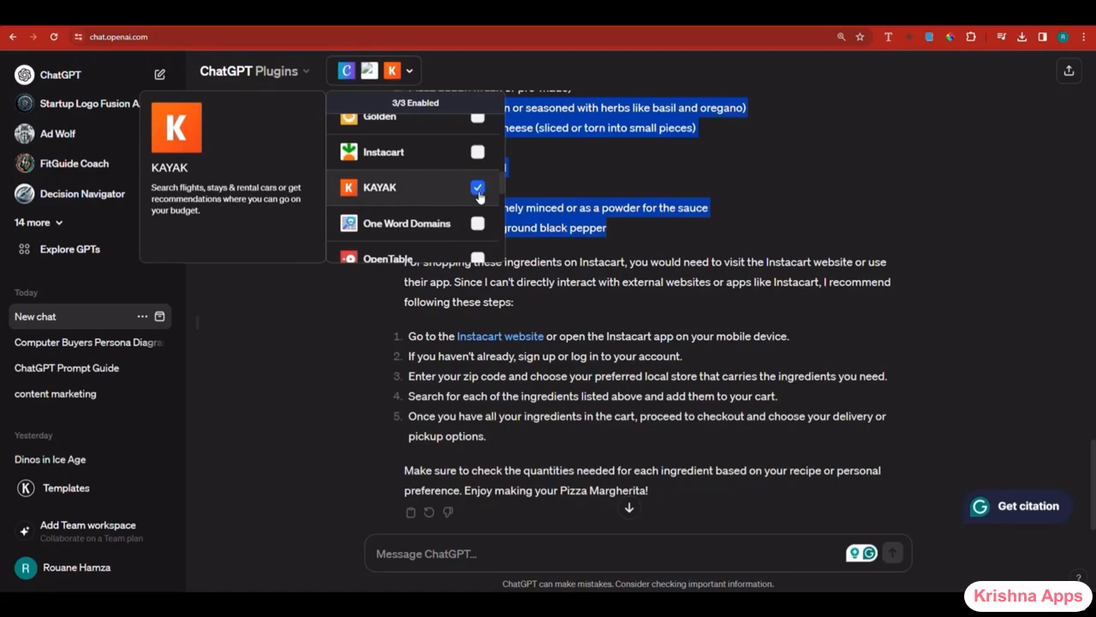
- Look through the descriptions of the remaining plugins, from One Word Domains through Pictory.ai, Speechki and Trip.com to VoxScript
{"action": "left_click", "coordinate": [477, 224]}
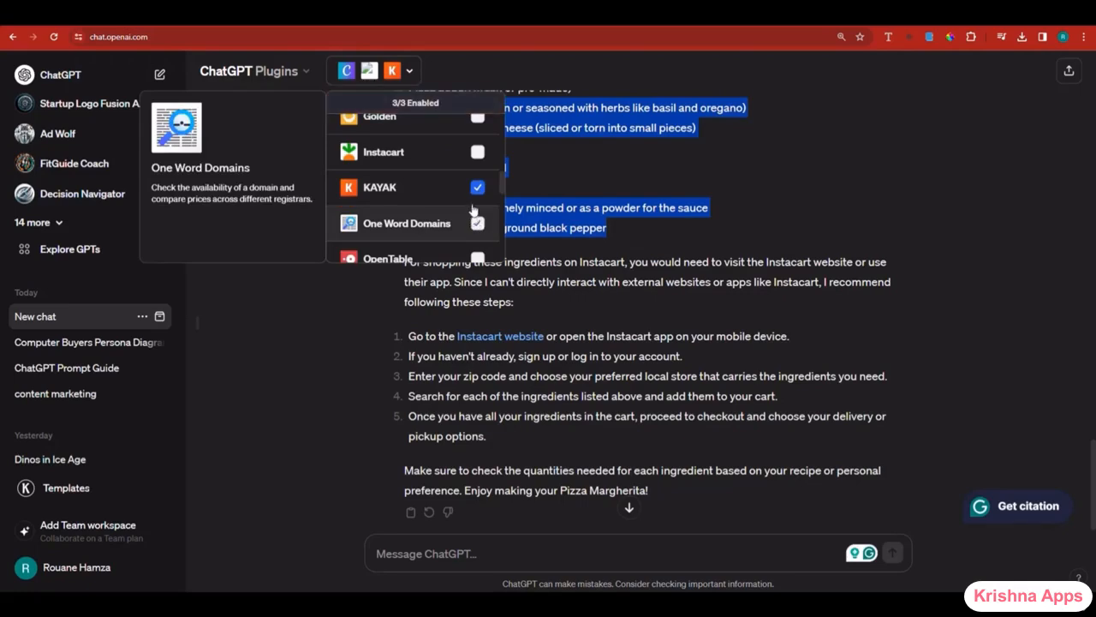
{"action": "scroll", "coordinate": [476, 214], "scroll_direction": "down", "scroll_amount": 1}
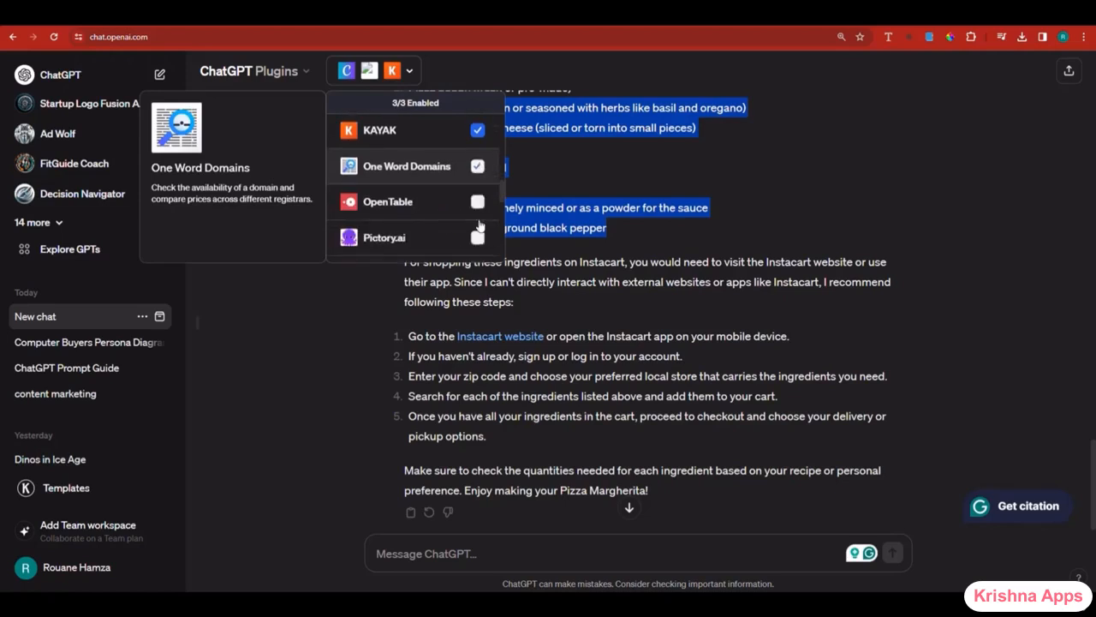
{"action": "left_click", "coordinate": [475, 207]}
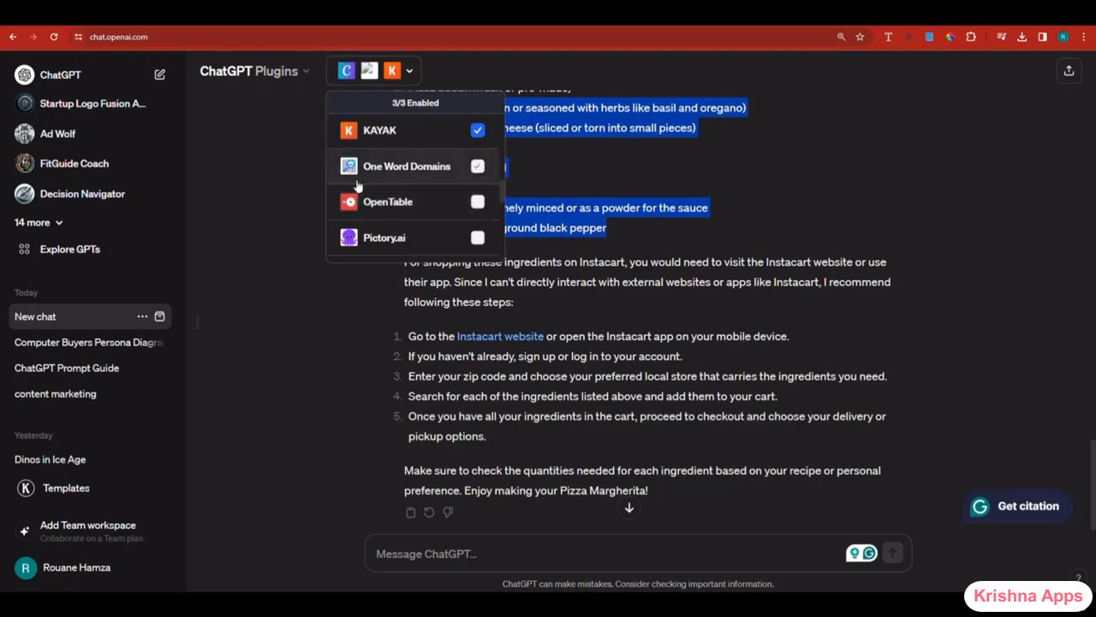
{"action": "left_click", "coordinate": [426, 214]}
{"action": "scroll", "coordinate": [426, 214], "scroll_direction": "down", "scroll_amount": 1}
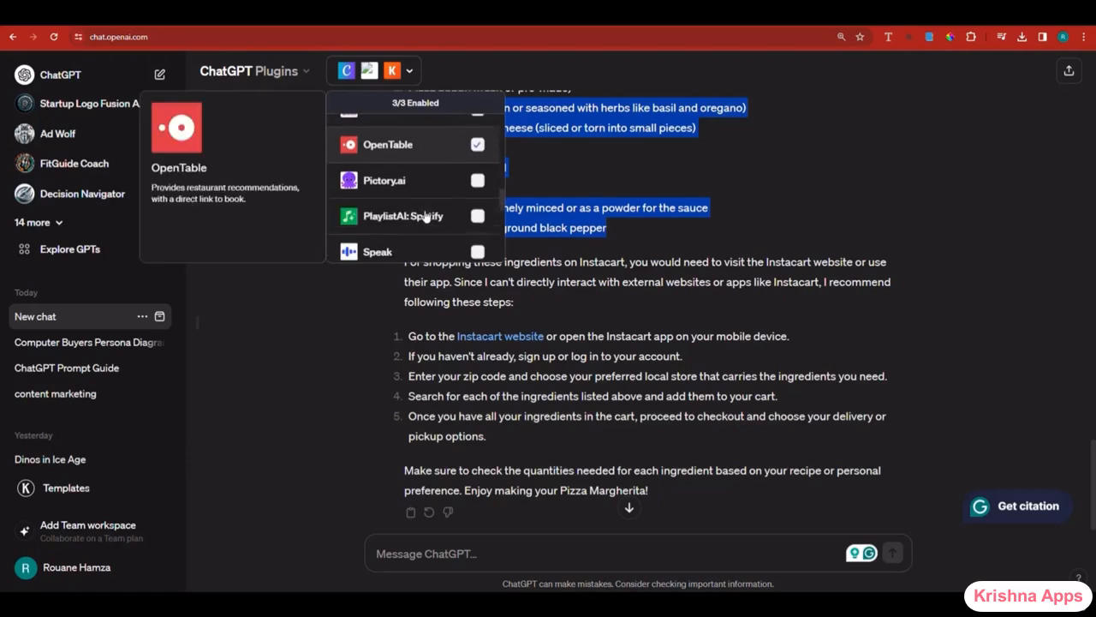
{"action": "left_click", "coordinate": [411, 187]}
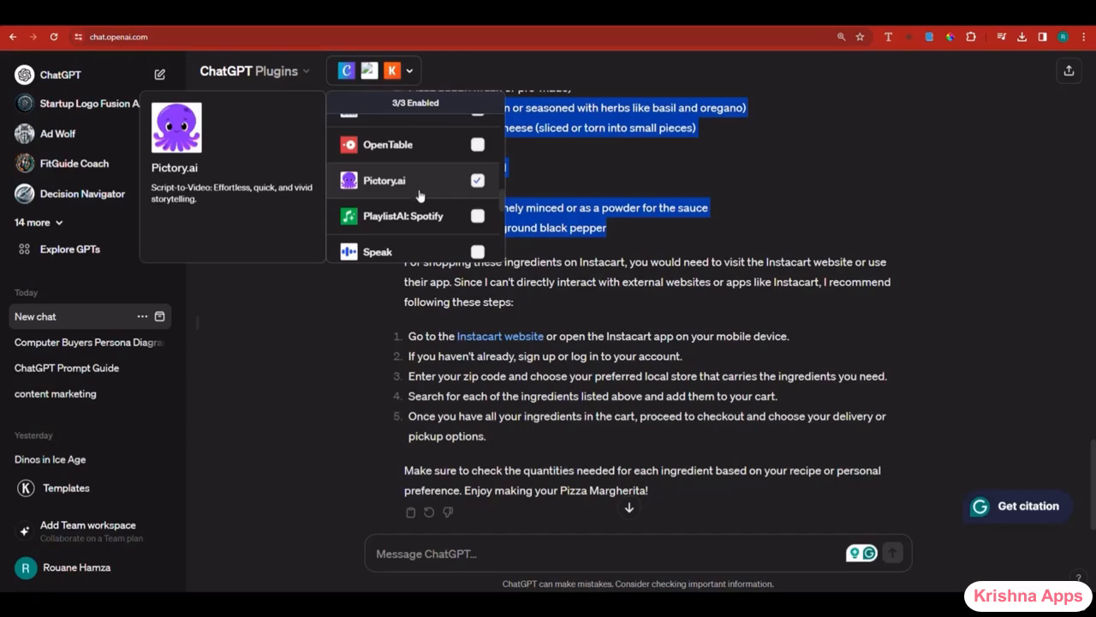
{"action": "left_click", "coordinate": [419, 196]}
{"action": "left_click", "coordinate": [420, 216]}
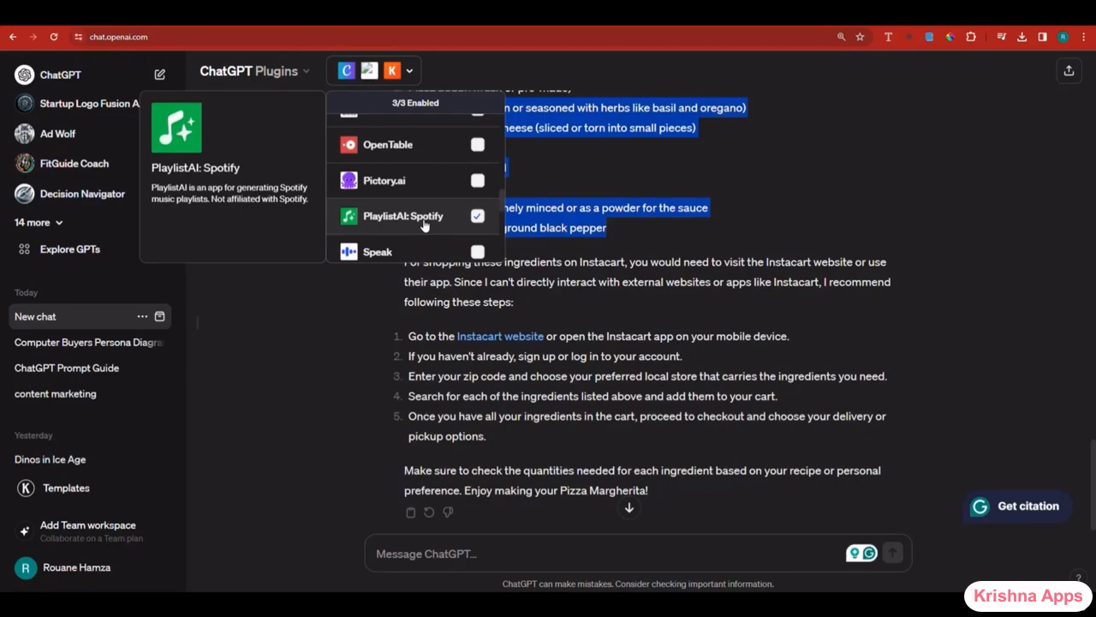
{"action": "scroll", "coordinate": [423, 225], "scroll_direction": "down", "scroll_amount": 2}
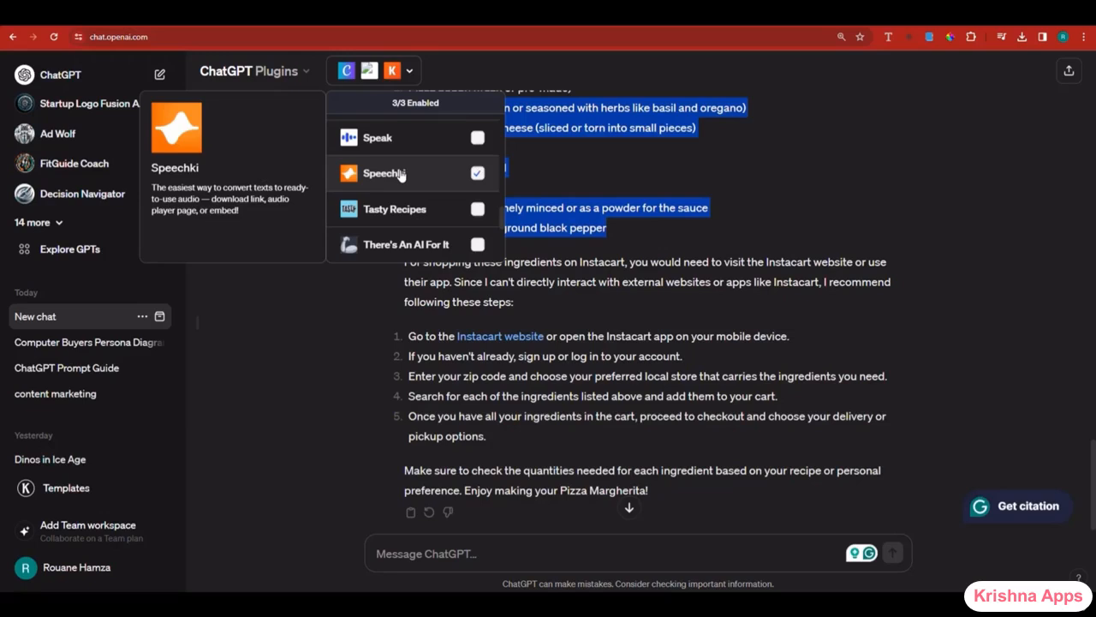
{"action": "left_click", "coordinate": [403, 175]}
{"action": "left_click", "coordinate": [413, 209]}
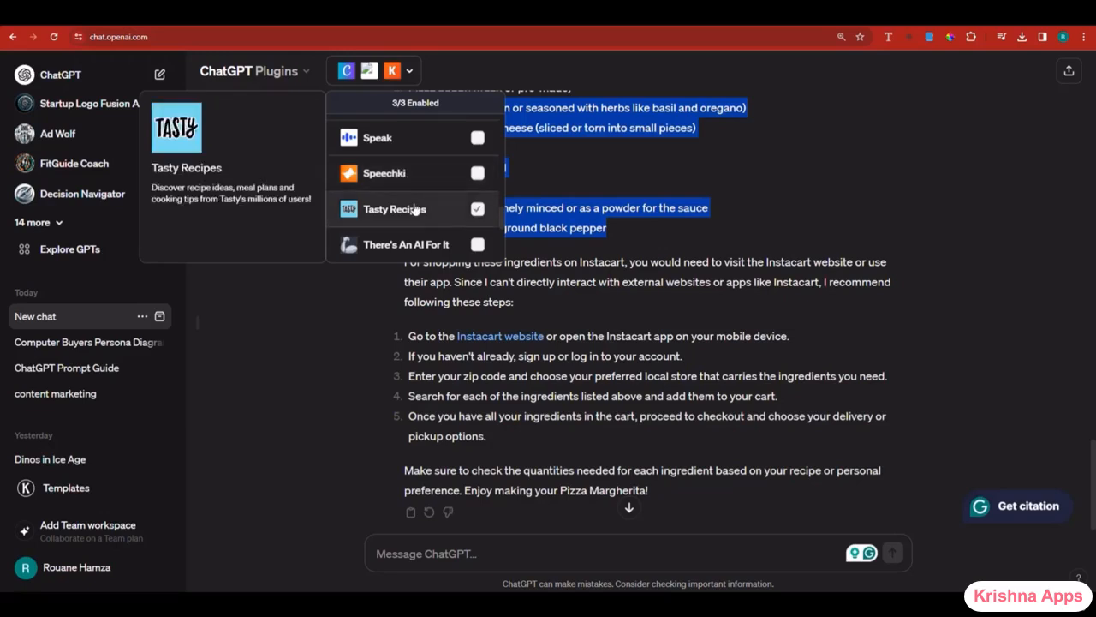
{"action": "scroll", "coordinate": [413, 209], "scroll_direction": "down", "scroll_amount": 1}
{"action": "left_click", "coordinate": [421, 192]}
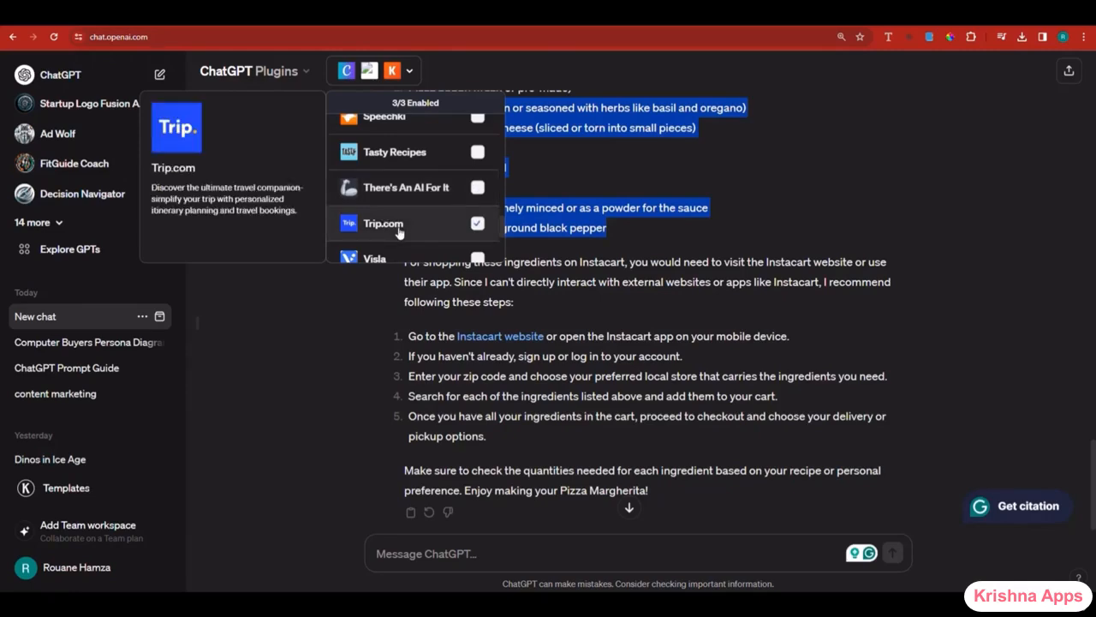
{"action": "scroll", "coordinate": [400, 232], "scroll_direction": "down", "scroll_amount": 1}
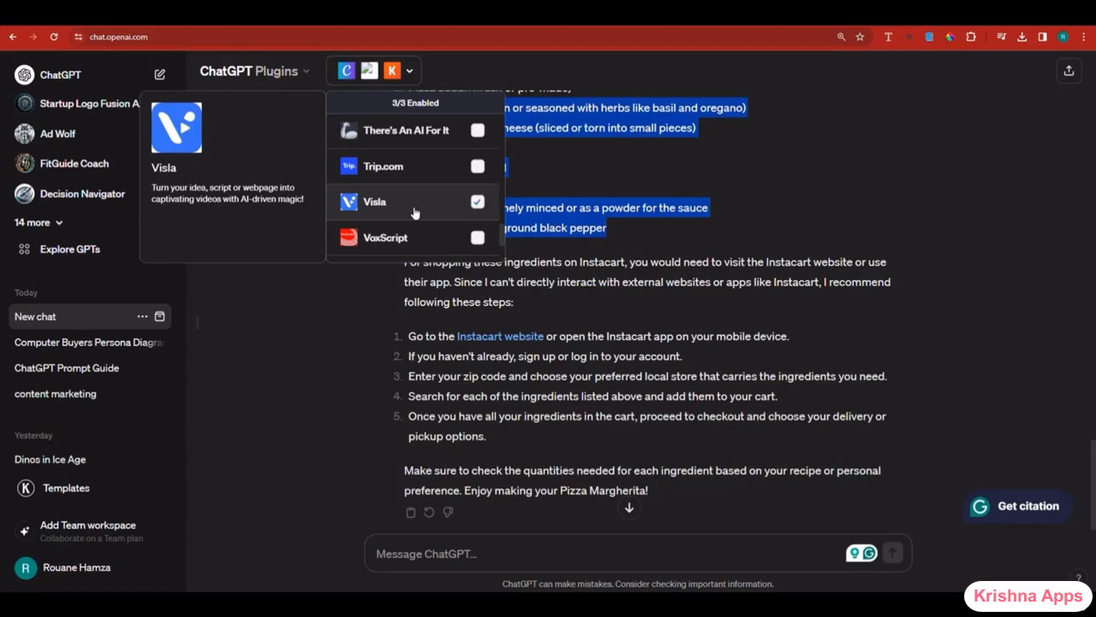
{"action": "scroll", "coordinate": [414, 213], "scroll_direction": "down", "scroll_amount": 2}
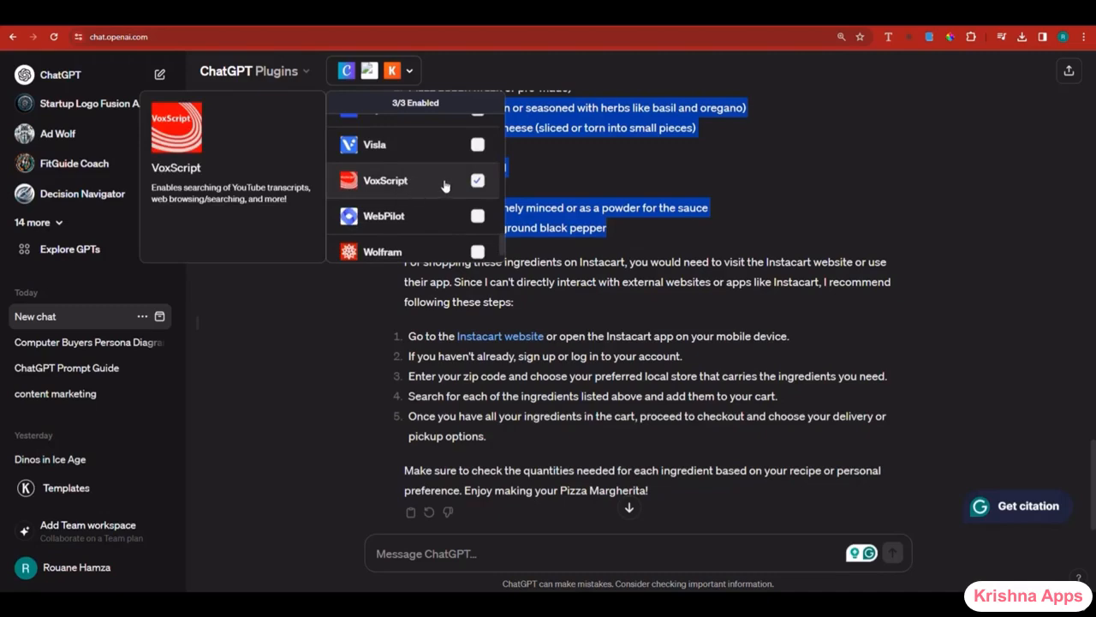
- Disable the KAYAK plugin and enable VoxScript in its place
{"action": "scroll", "coordinate": [445, 187], "scroll_direction": "up", "scroll_amount": 8}
{"action": "scroll", "coordinate": [464, 184], "scroll_direction": "up", "scroll_amount": 4}
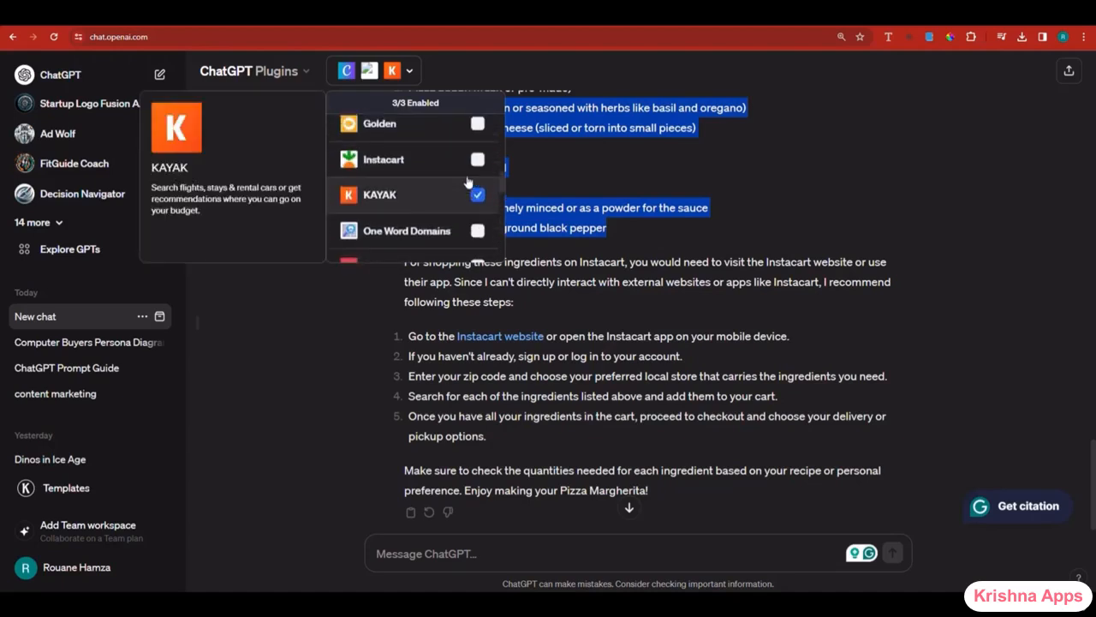
{"action": "scroll", "coordinate": [475, 171], "scroll_direction": "down", "scroll_amount": 3}
{"action": "left_click", "coordinate": [478, 133]}
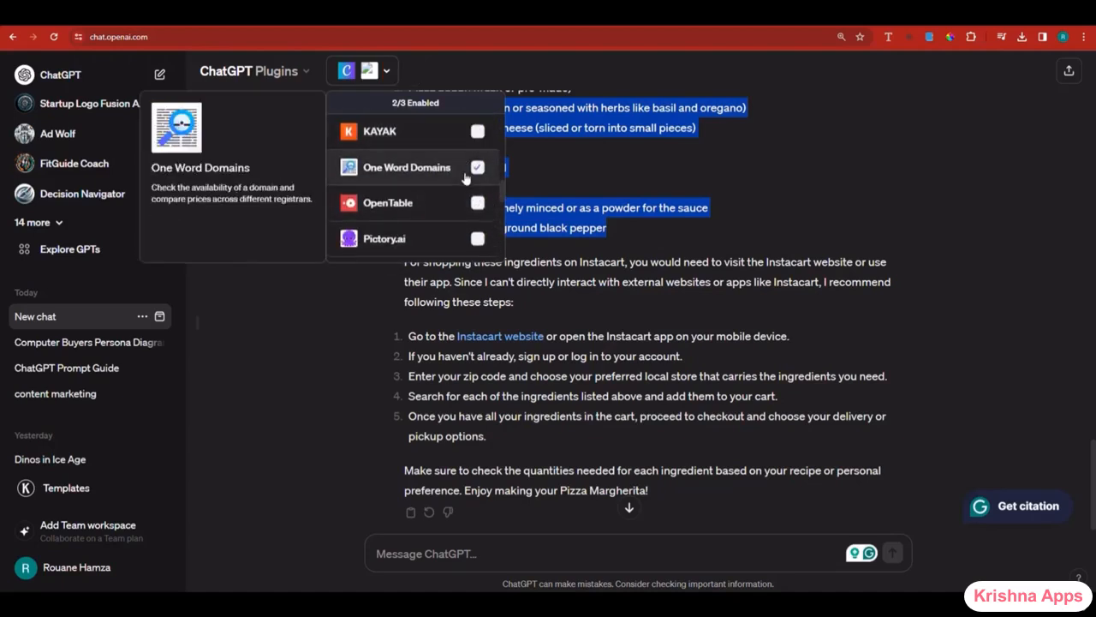
{"action": "scroll", "coordinate": [470, 171], "scroll_direction": "down", "scroll_amount": 5}
{"action": "scroll", "coordinate": [467, 178], "scroll_direction": "down", "scroll_amount": 2}
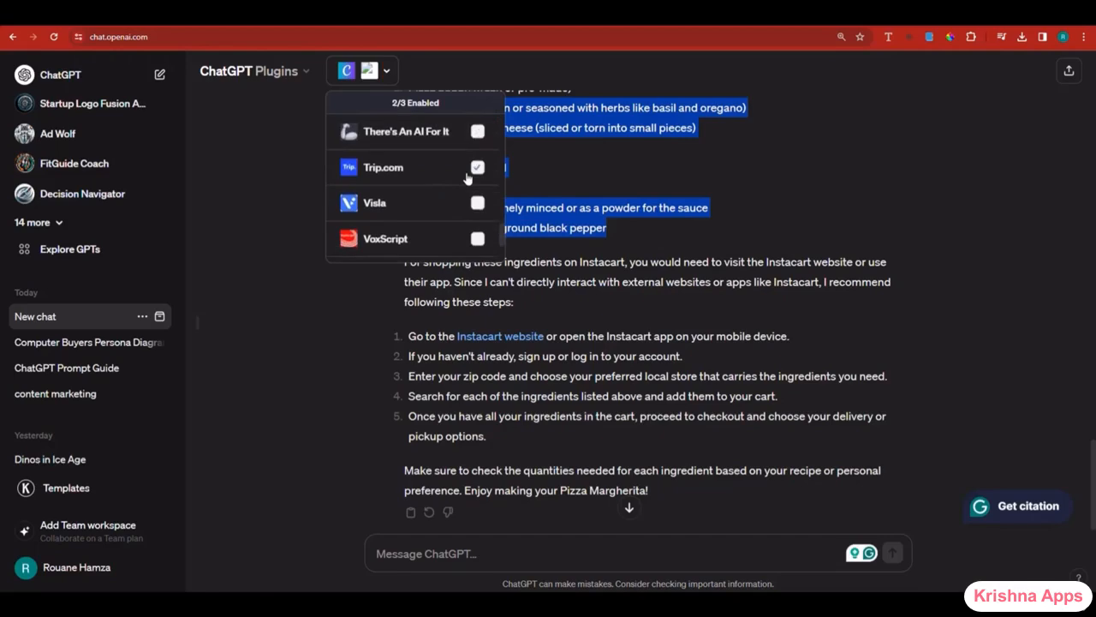
{"action": "left_click", "coordinate": [478, 239]}
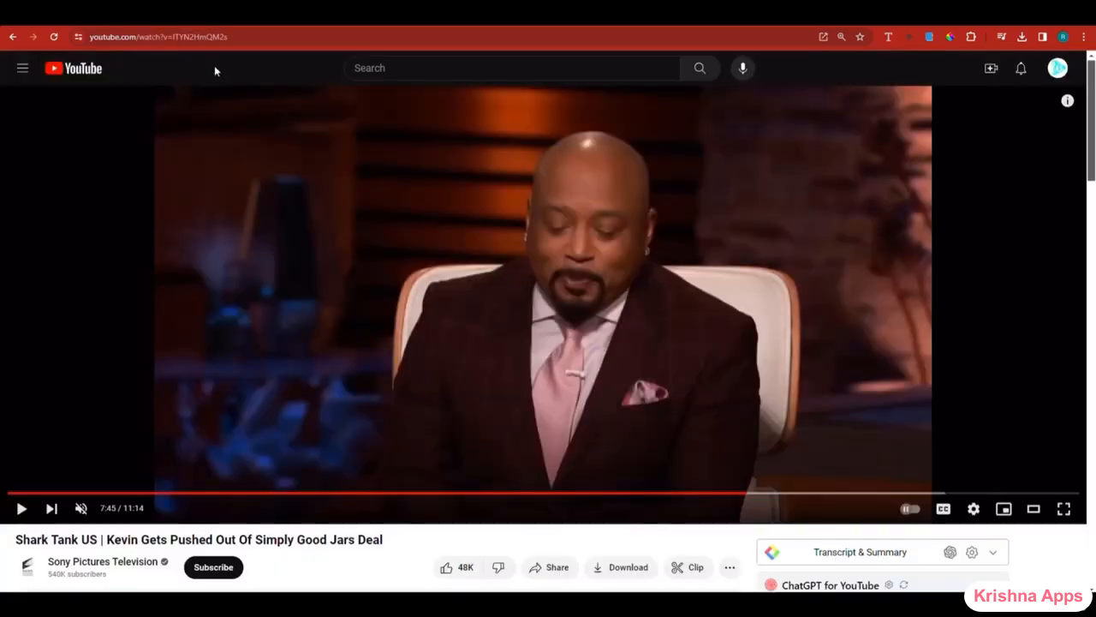
- Copy the Shark Tank video's address from YouTube and send it to ChatGPT with the prompt "transcribe this video :"
{"action": "left_click", "coordinate": [162, 37]}
{"action": "right_click", "coordinate": [162, 37]}
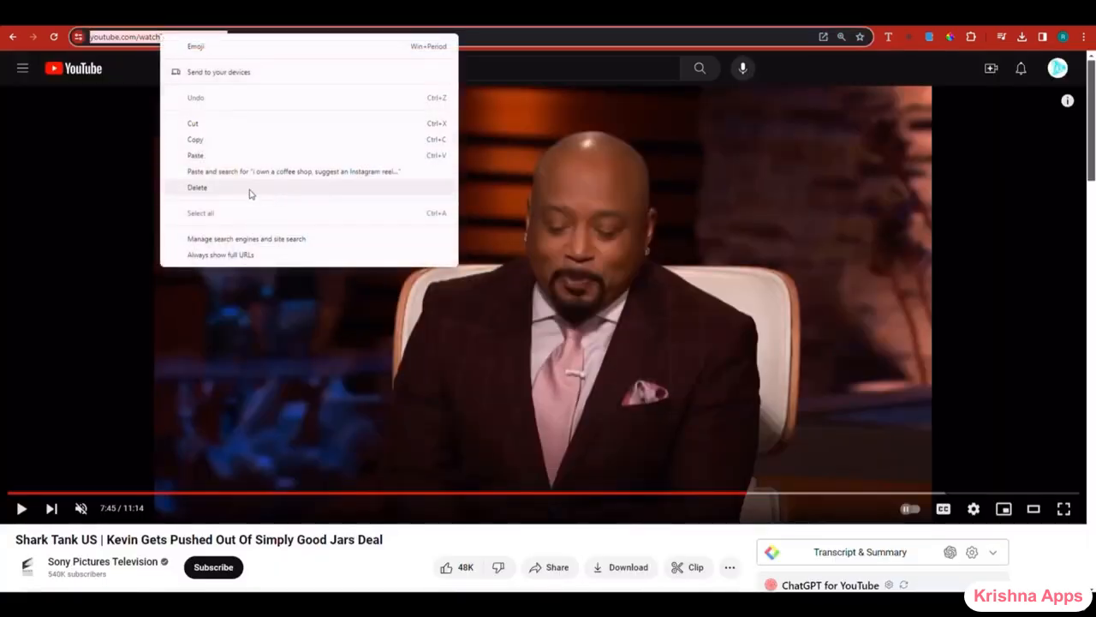
{"action": "left_click", "coordinate": [224, 145]}
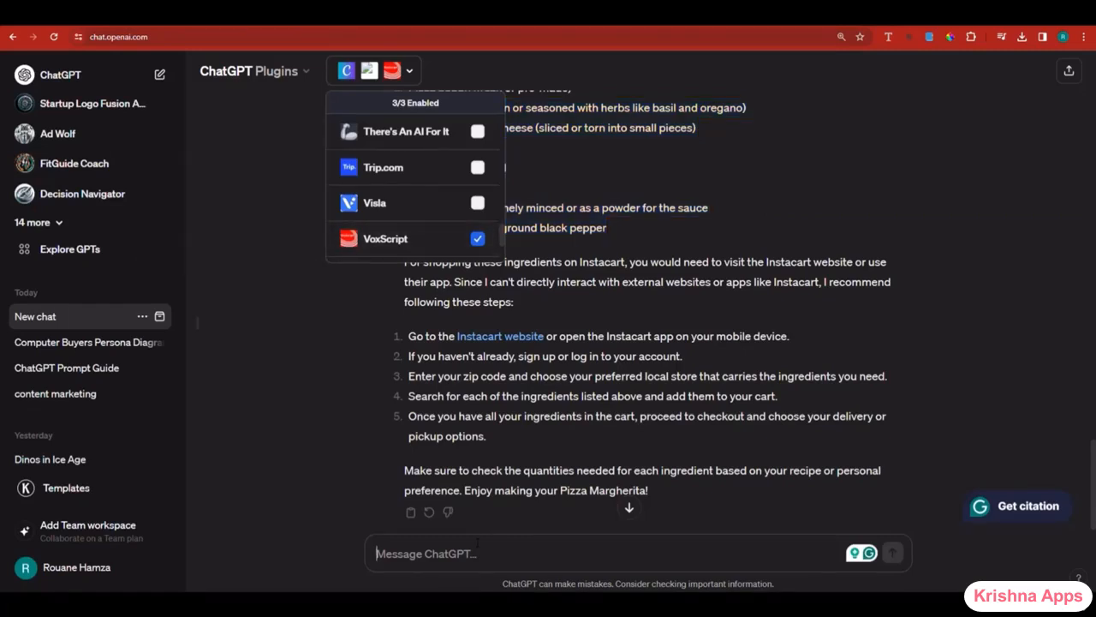
{"action": "left_click", "coordinate": [477, 542]}
{"action": "type", "text": "transcribe this video :!"}
{"action": "key", "text": "BackSpace"}
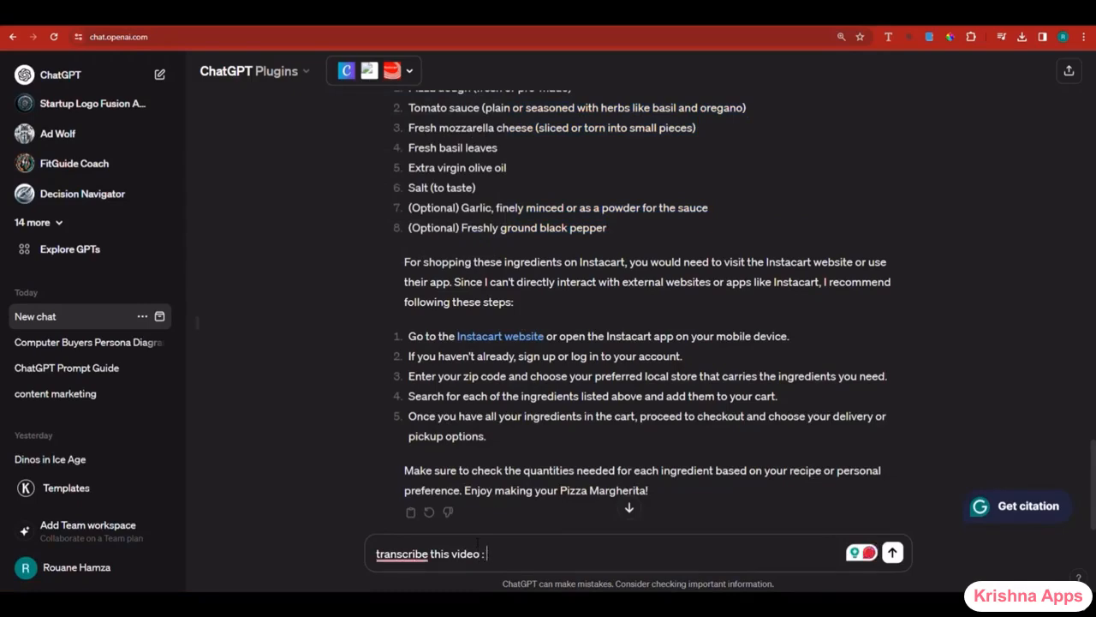
{"action": "key", "text": "ctrl+v"}
{"action": "key", "text": "Return"}
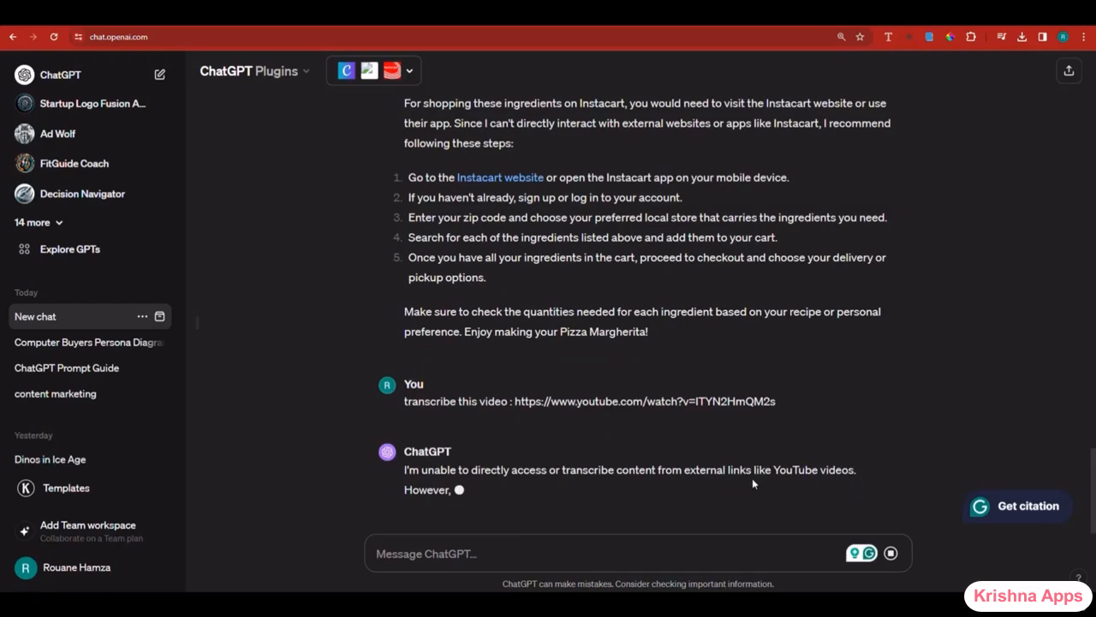
- Stop the reply and, in a new chat, replace the Crypto Price Checker plugin with WebPilot
{"action": "left_click", "coordinate": [891, 552]}
{"action": "left_click", "coordinate": [95, 78]}
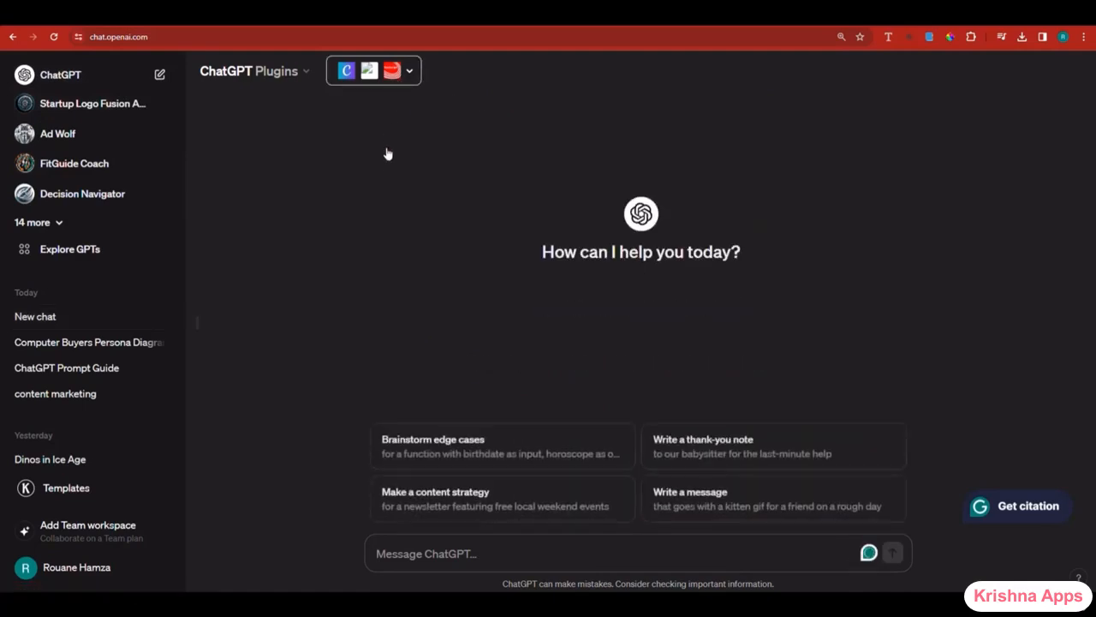
{"action": "left_click", "coordinate": [394, 72]}
{"action": "scroll", "coordinate": [463, 205], "scroll_direction": "up", "scroll_amount": 1}
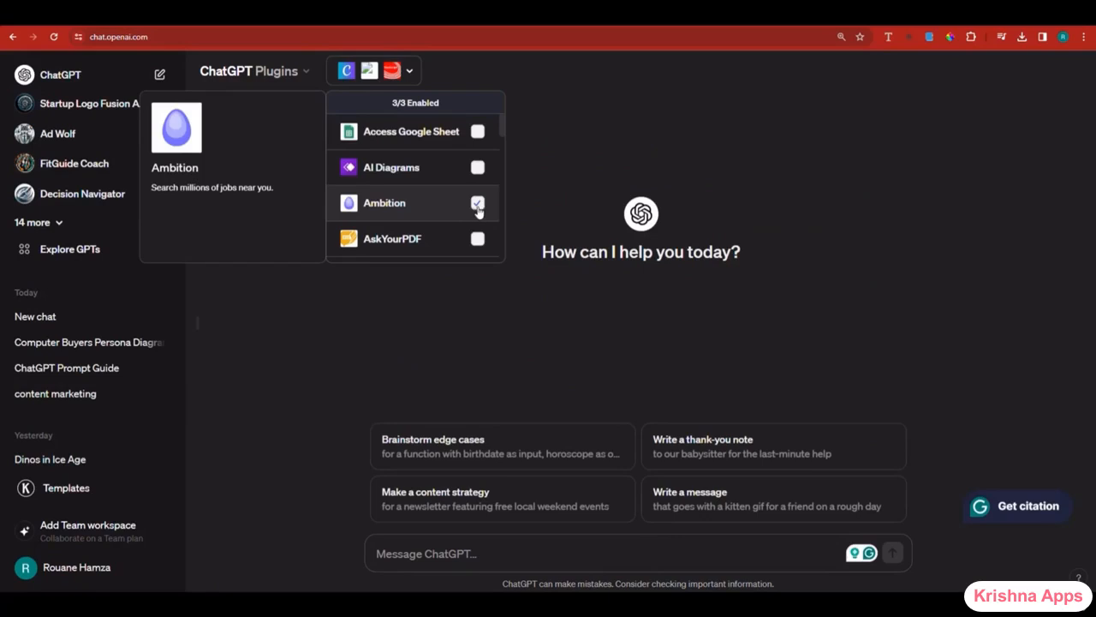
{"action": "scroll", "coordinate": [472, 211], "scroll_direction": "down", "scroll_amount": 2}
{"action": "scroll", "coordinate": [475, 211], "scroll_direction": "up", "scroll_amount": 2}
{"action": "scroll", "coordinate": [479, 209], "scroll_direction": "down", "scroll_amount": 3}
{"action": "scroll", "coordinate": [478, 162], "scroll_direction": "up", "scroll_amount": 1}
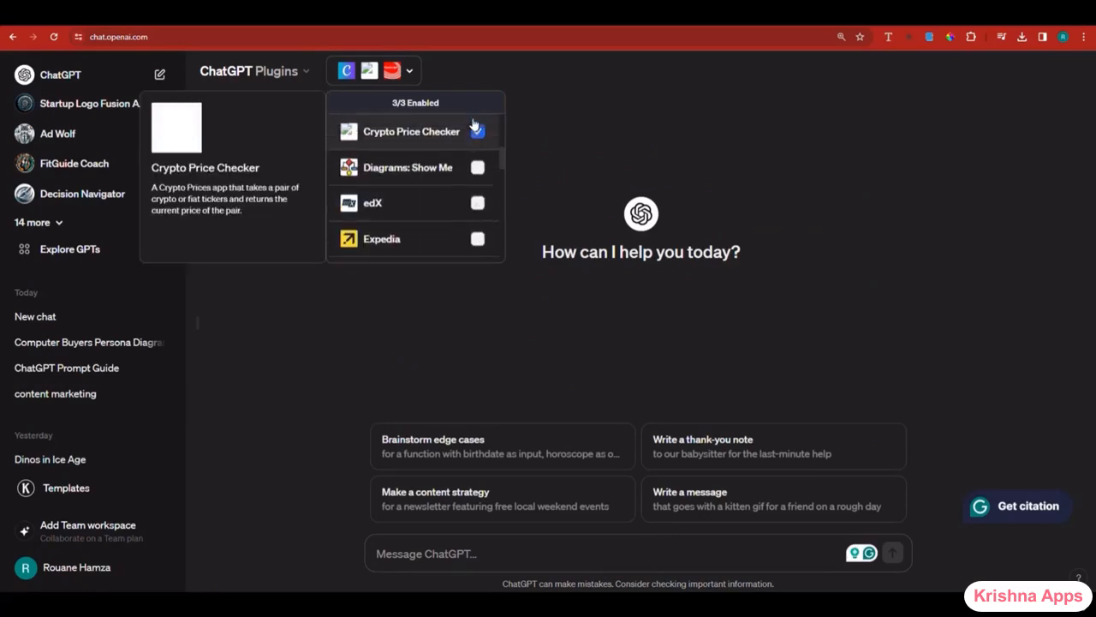
{"action": "left_click", "coordinate": [477, 129]}
{"action": "scroll", "coordinate": [469, 199], "scroll_direction": "down", "scroll_amount": 10}
{"action": "scroll", "coordinate": [470, 199], "scroll_direction": "down", "scroll_amount": 1}
{"action": "left_click", "coordinate": [477, 172]}
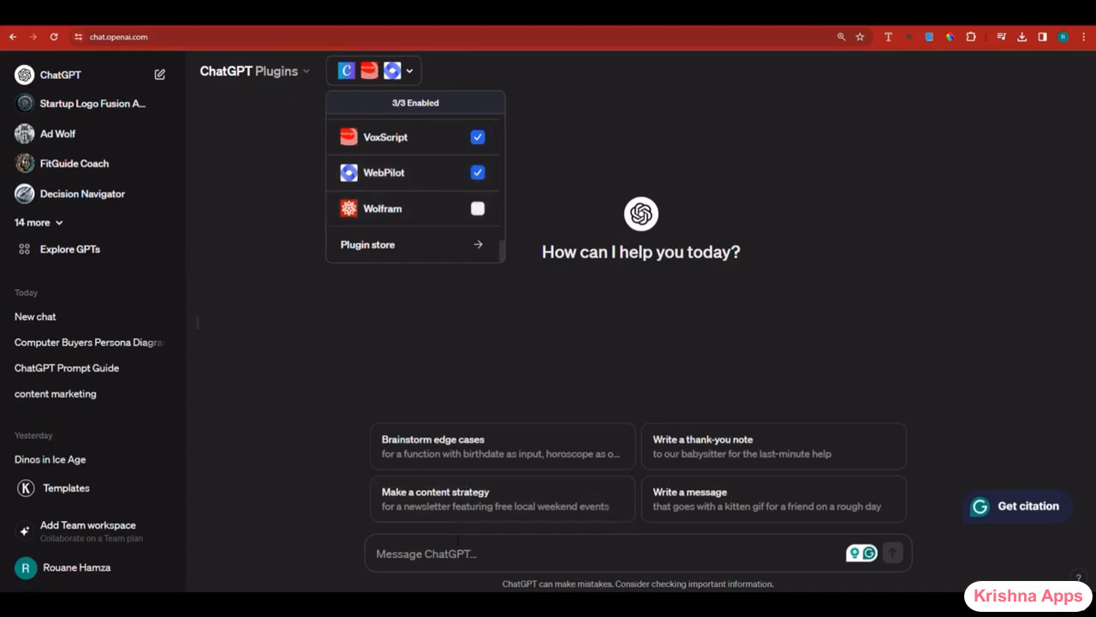
{"action": "left_click", "coordinate": [450, 548]}
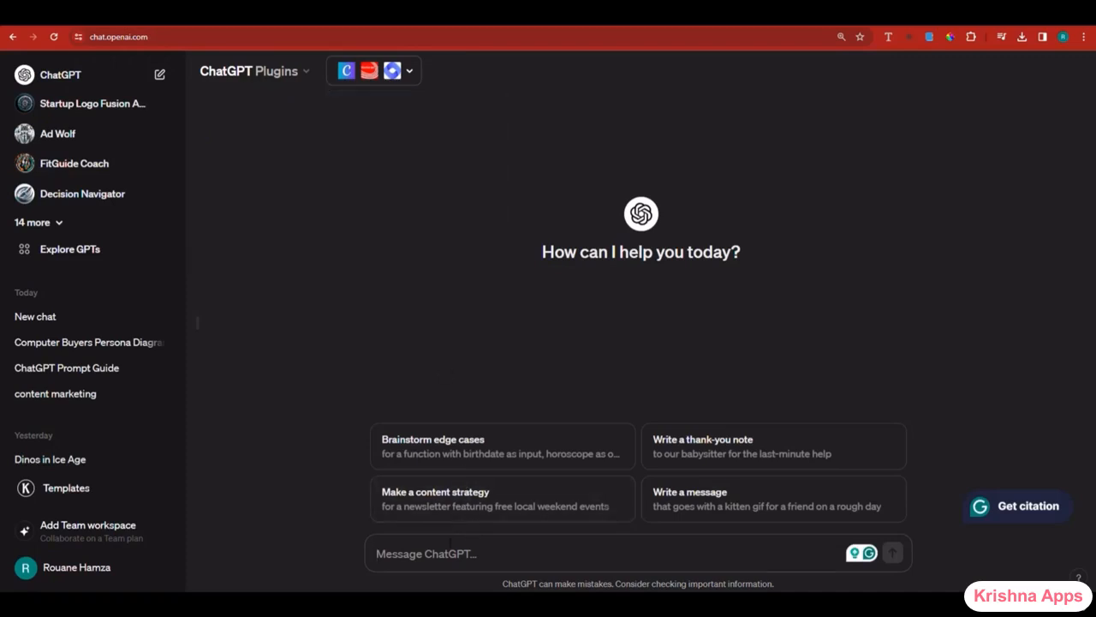
{"action": "type", "text": "Trans"}
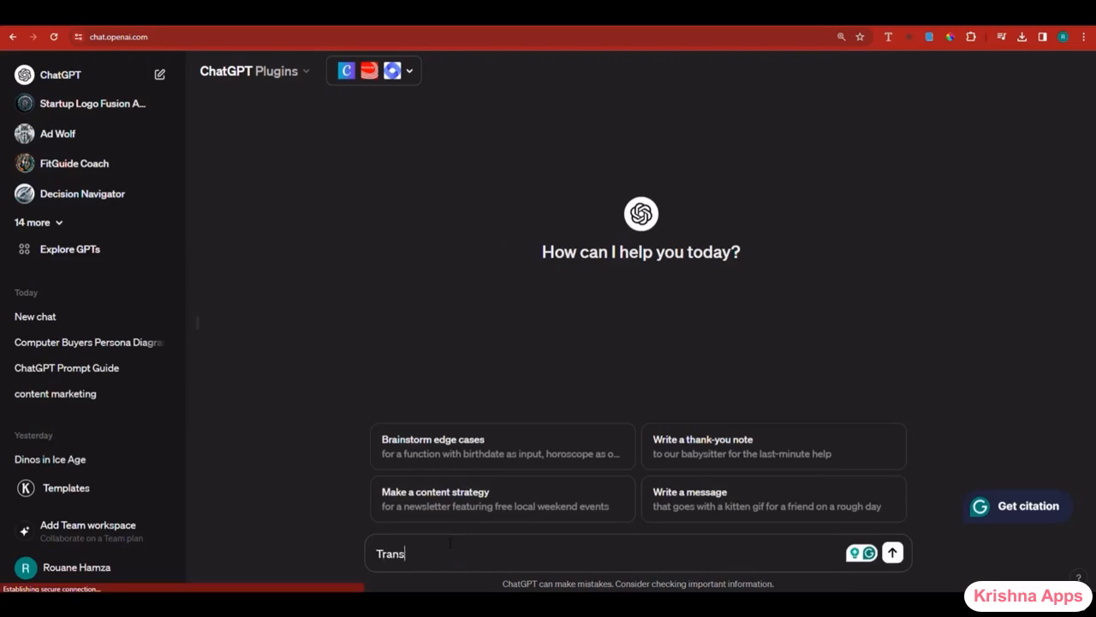
{"action": "type", "text": "cibr e"}
{"action": "key", "text": "BackSpace"}
{"action": "key", "text": "BackSpace"}
{"action": "key", "text": "BackSpace"}
{"action": "key", "text": "BackSpace"}
{"action": "key", "text": "BackSpace"}
{"action": "key", "text": "BackSpace"}
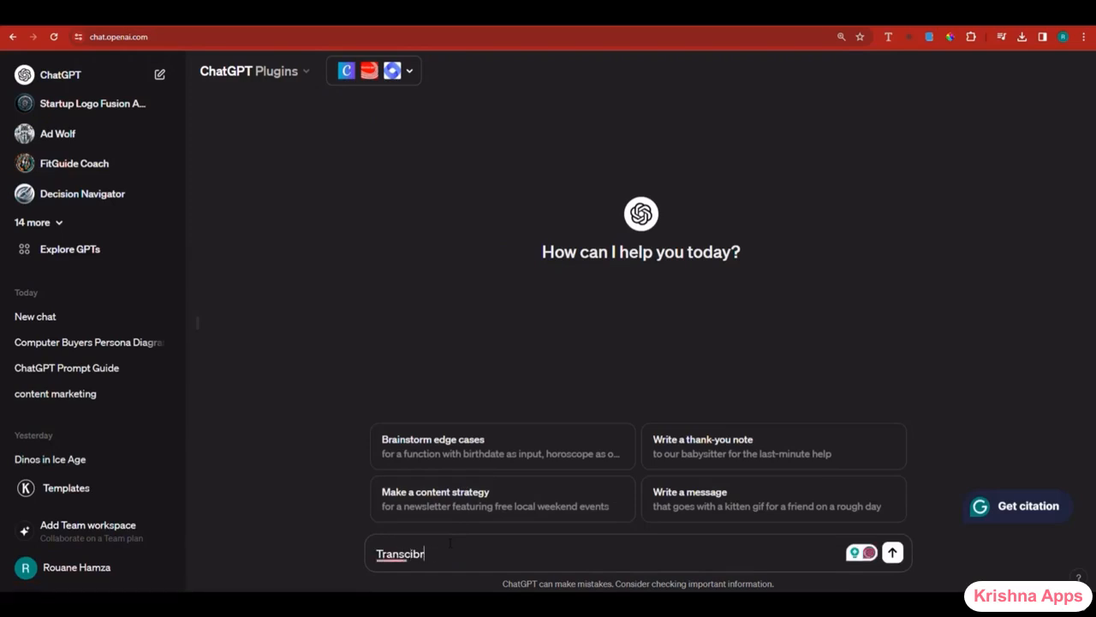
{"action": "key", "text": "ctrl+v"}
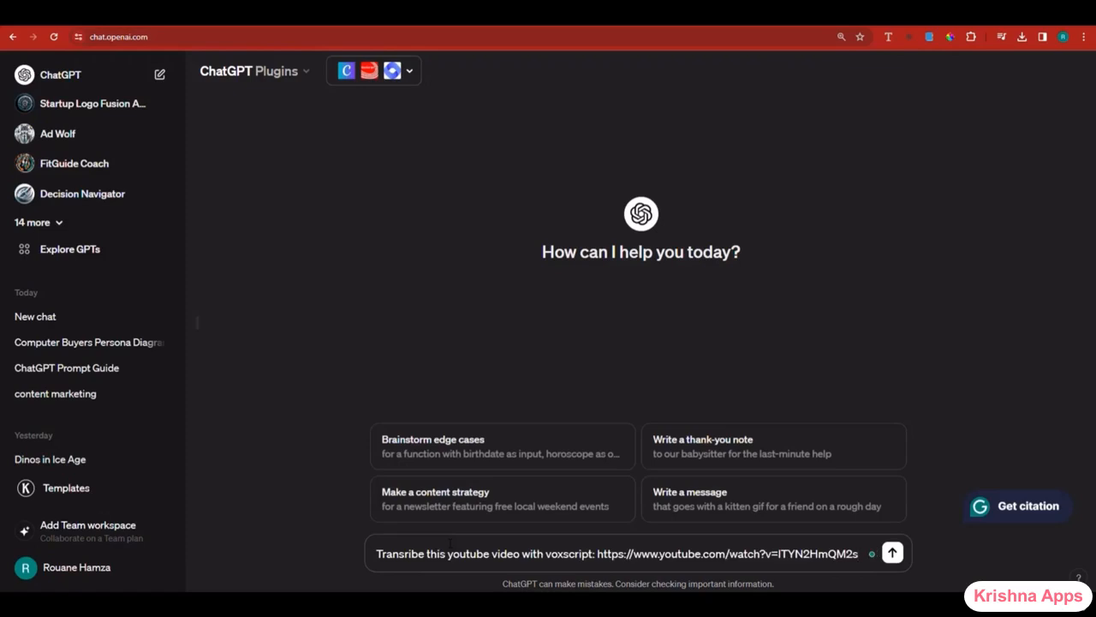
{"action": "key", "text": "Return"}
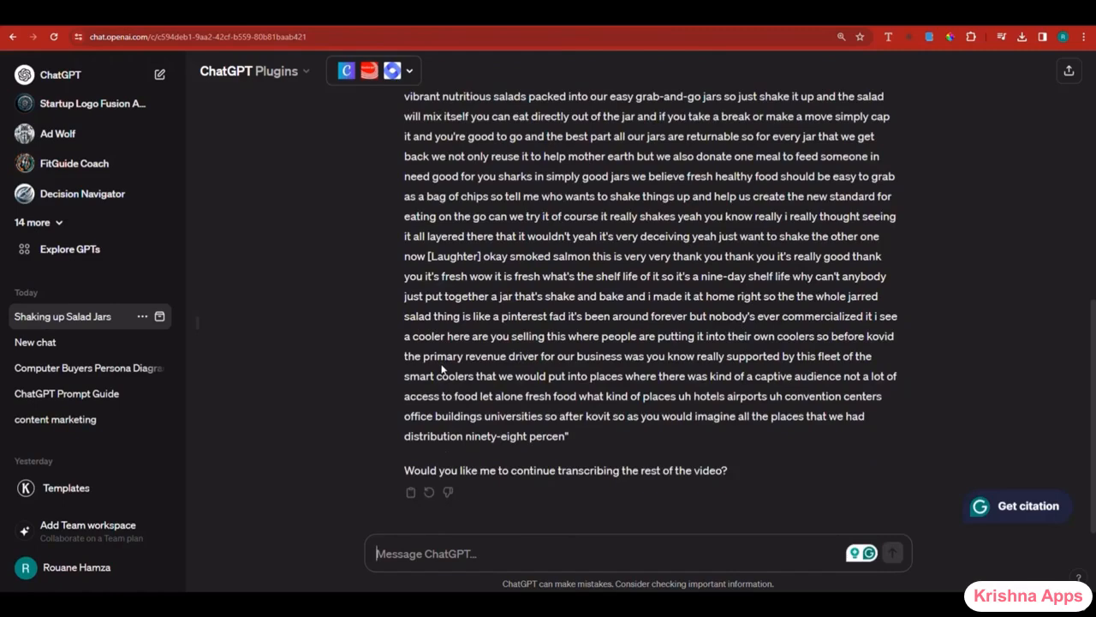
- Read the VoxScript reply from the video summary to the end of the transcript, highlighting the transcript paragraph
{"action": "scroll", "coordinate": [650, 308], "scroll_direction": "up", "scroll_amount": 2}
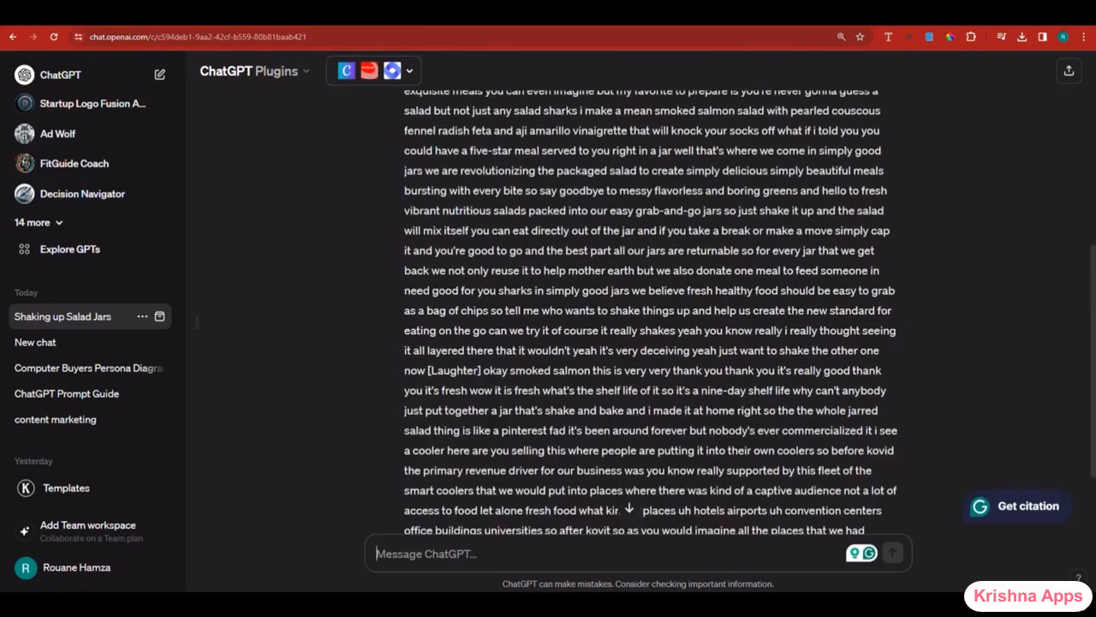
{"action": "scroll", "coordinate": [650, 325], "scroll_direction": "up", "scroll_amount": 2}
{"action": "scroll", "coordinate": [651, 325], "scroll_direction": "up", "scroll_amount": 1}
{"action": "scroll", "coordinate": [520, 308], "scroll_direction": "up", "scroll_amount": 4}
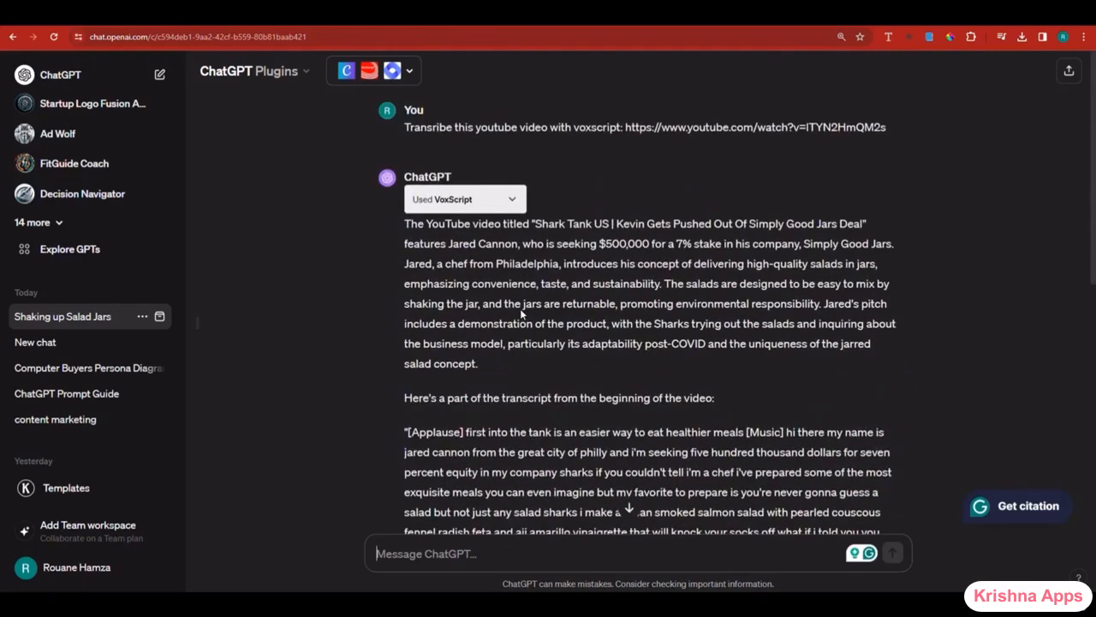
{"action": "scroll", "coordinate": [520, 308], "scroll_direction": "down", "scroll_amount": 5}
{"action": "triple_click", "coordinate": [516, 276]}
{"action": "scroll", "coordinate": [517, 277], "scroll_direction": "down", "scroll_amount": 4}
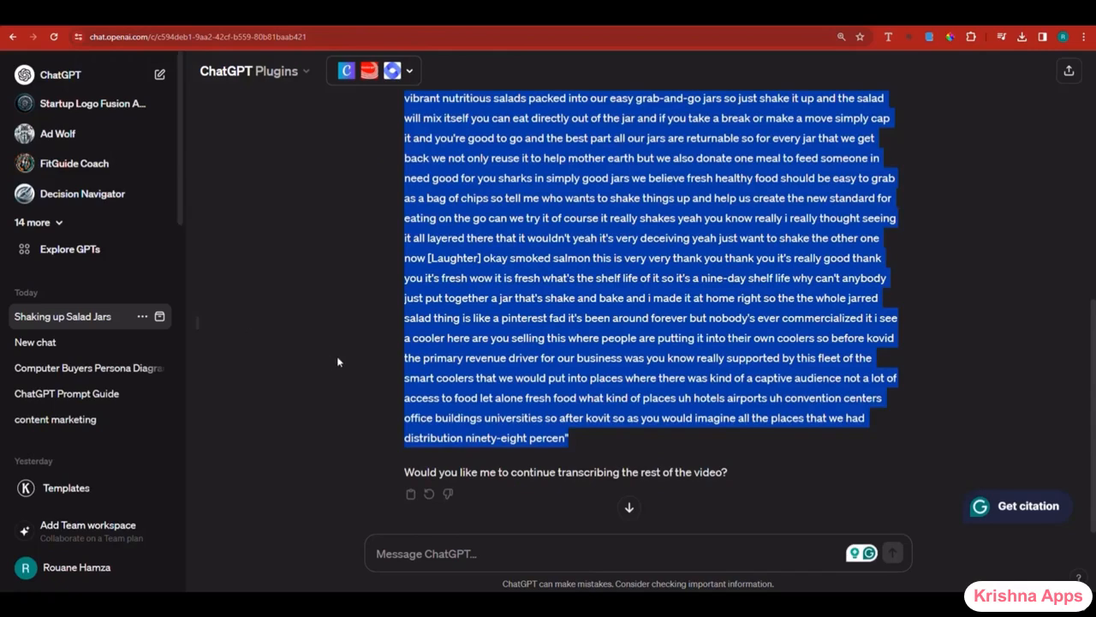
- Look through the plugin list down to WebPilot and view its description
{"action": "left_click", "coordinate": [410, 71]}
{"action": "scroll", "coordinate": [451, 174], "scroll_direction": "down", "scroll_amount": 2}
{"action": "scroll", "coordinate": [451, 173], "scroll_direction": "down", "scroll_amount": 5}
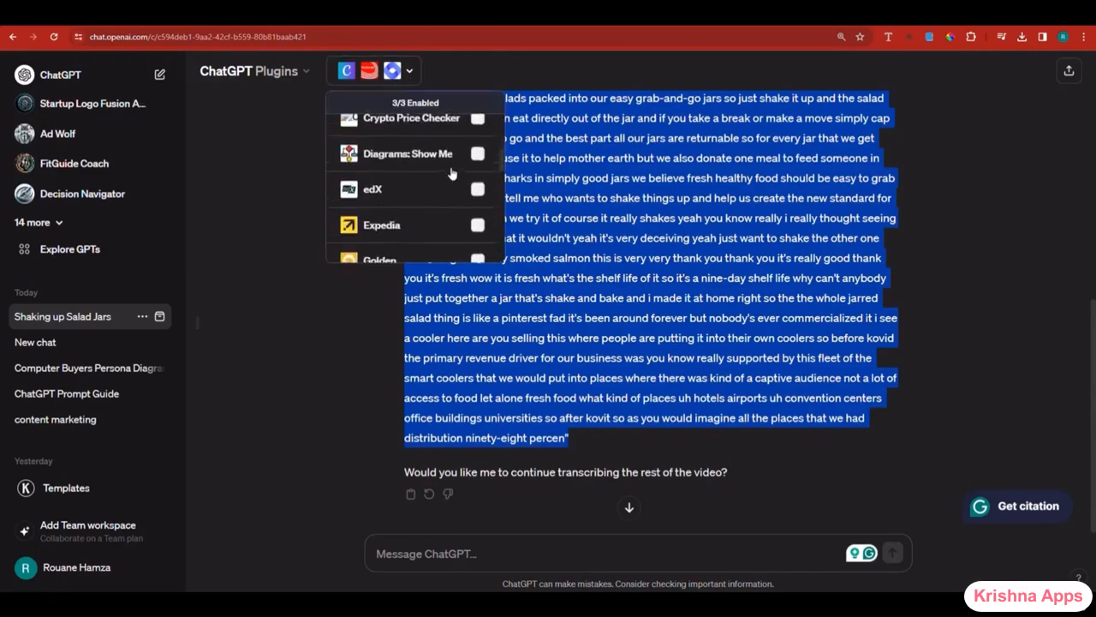
{"action": "scroll", "coordinate": [451, 174], "scroll_direction": "down", "scroll_amount": 5}
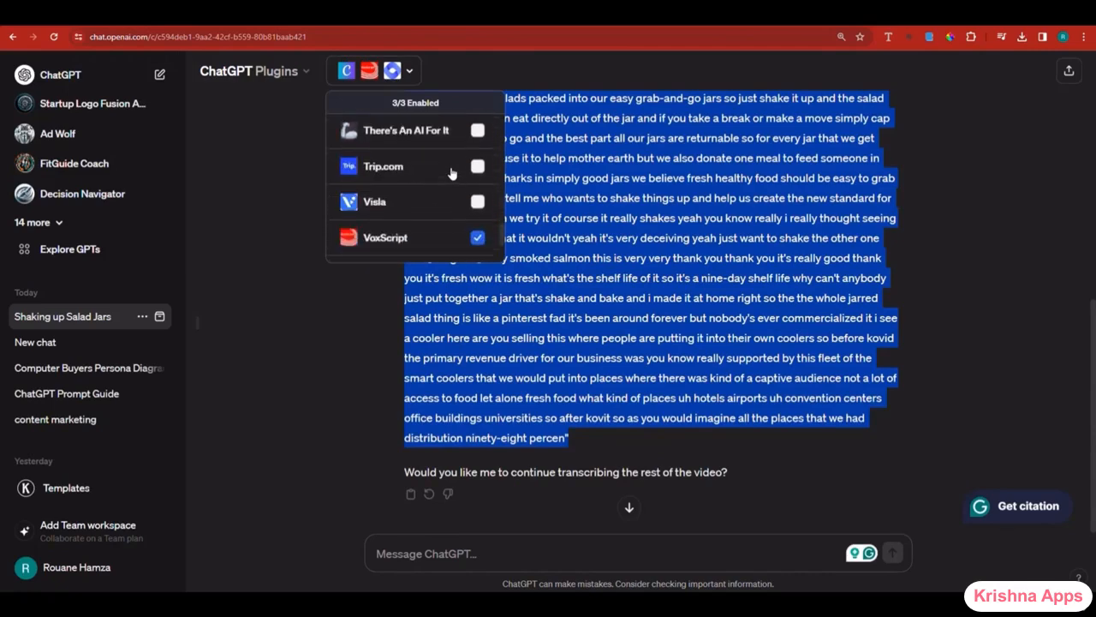
{"action": "mouse_move", "coordinate": [452, 215]}
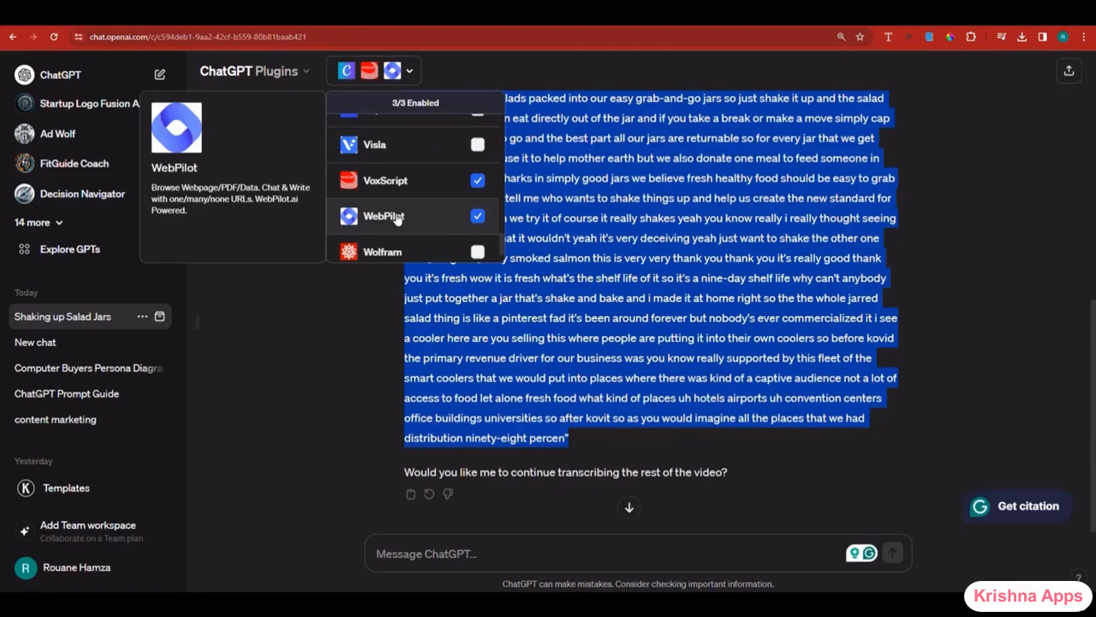
{"action": "left_click", "coordinate": [414, 67]}
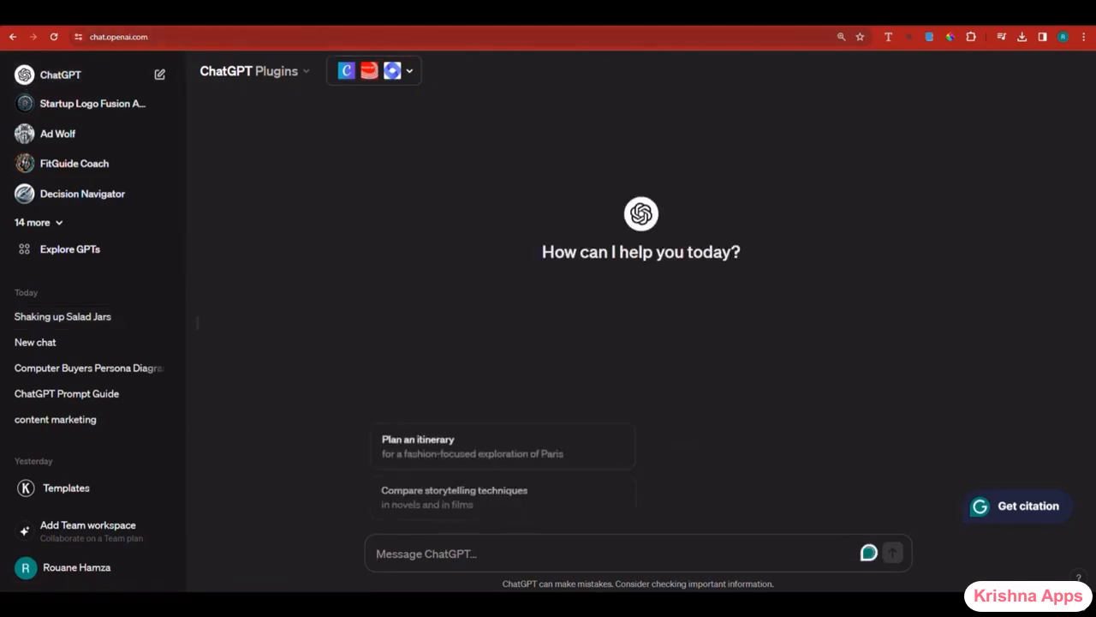
- Open the passiveincomegenz.com website in a new browser tab and copy its address
{"action": "key", "text": "ctrl+t"}
{"action": "type", "text": "ps"}
{"action": "key", "text": "Return"}
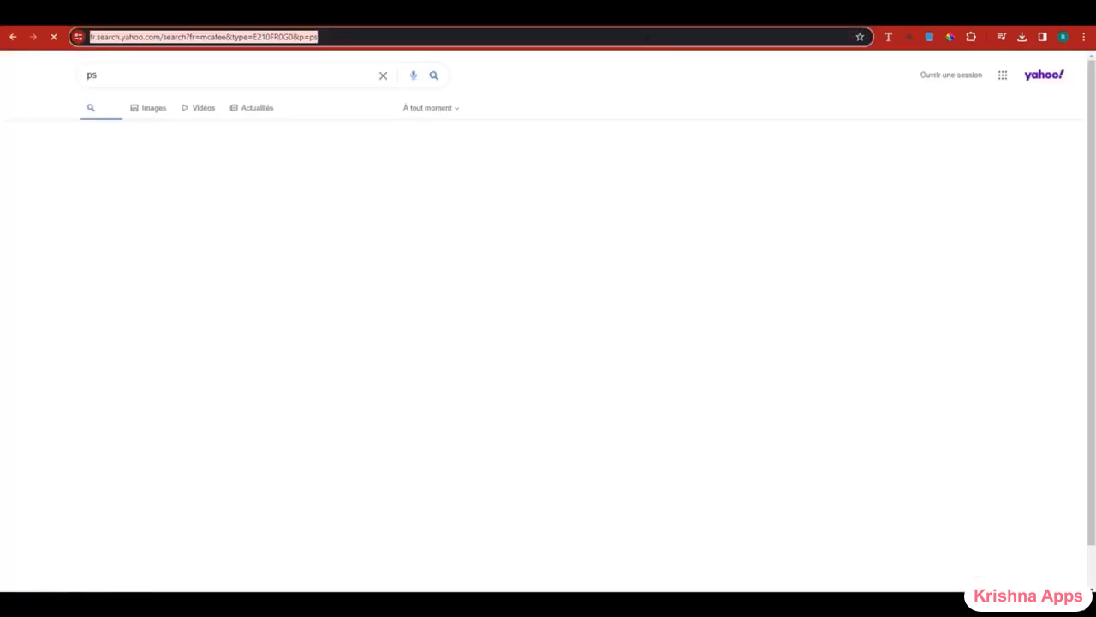
{"action": "left_click", "coordinate": [143, 37]}
{"action": "key", "text": "ctrl+c"}
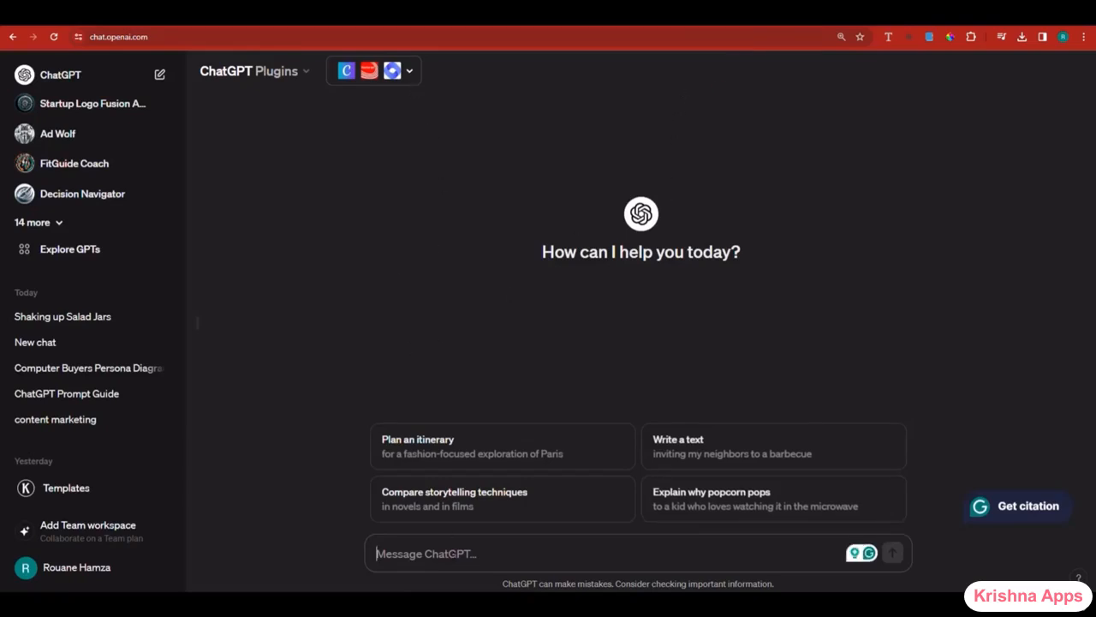
{"action": "type", "text": "do on "}
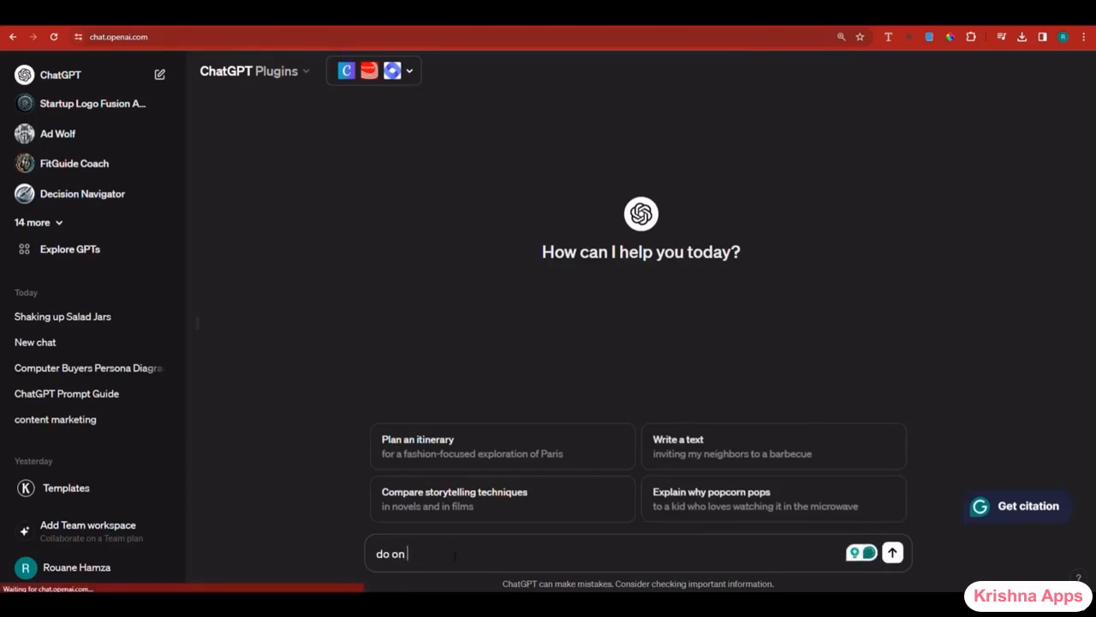
{"action": "type", "text": "page seo for this url:"}
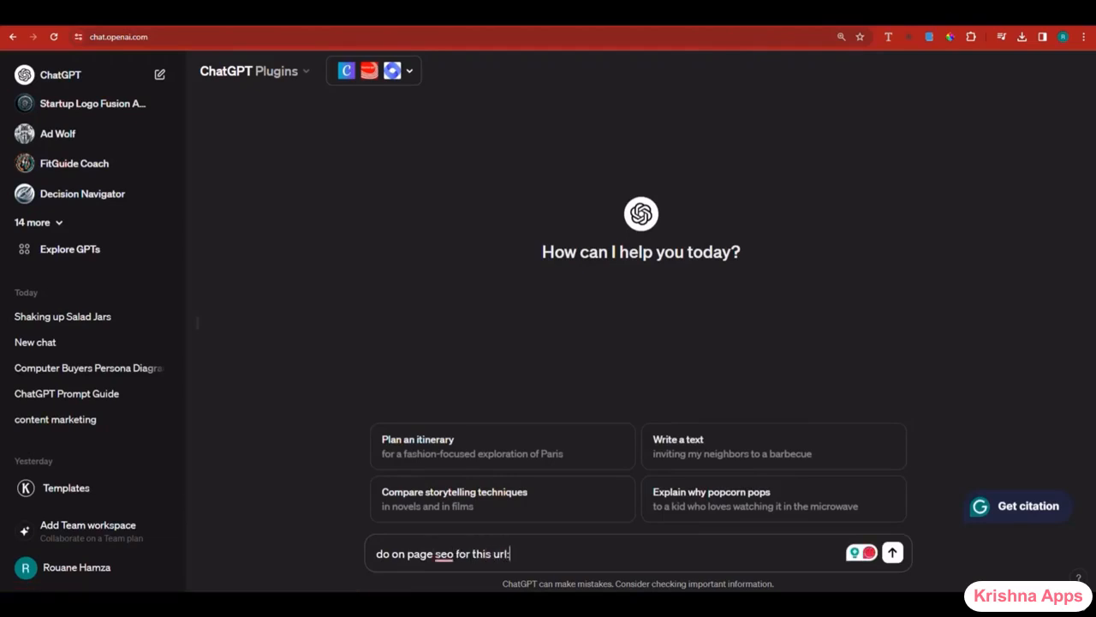
{"action": "key", "text": "ctrl+v"}
{"action": "key", "text": "Return"}
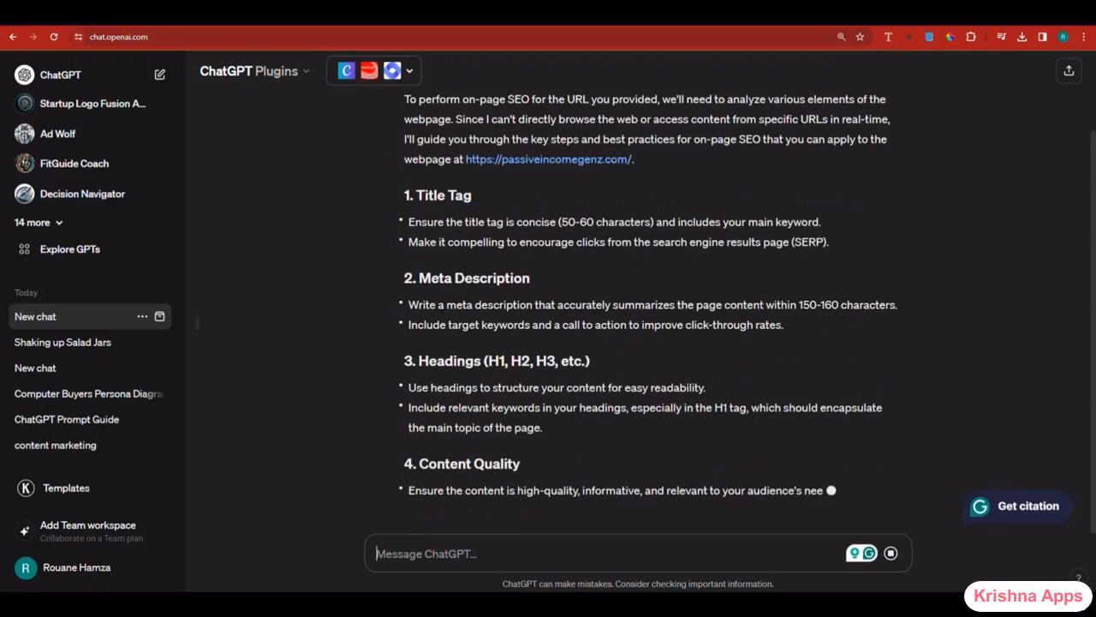
- Skim the on-page SEO reply and copy the prompt that was sent
{"action": "scroll", "coordinate": [634, 308], "scroll_direction": "up", "scroll_amount": 2}
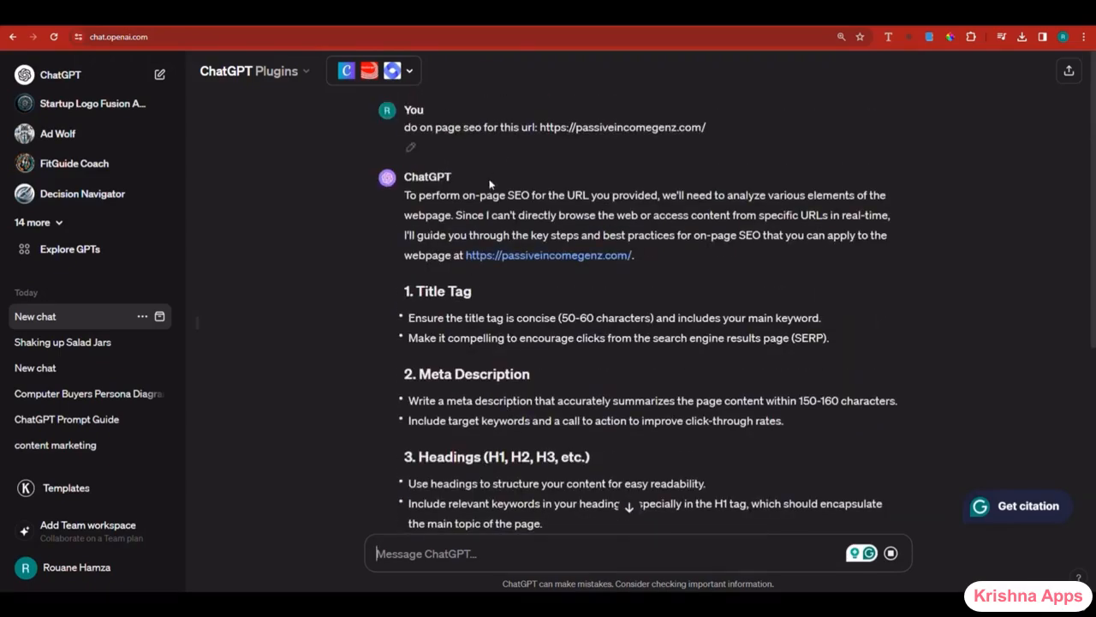
{"action": "scroll", "coordinate": [519, 291], "scroll_direction": "down", "scroll_amount": 3}
{"action": "scroll", "coordinate": [634, 308], "scroll_direction": "up", "scroll_amount": 3}
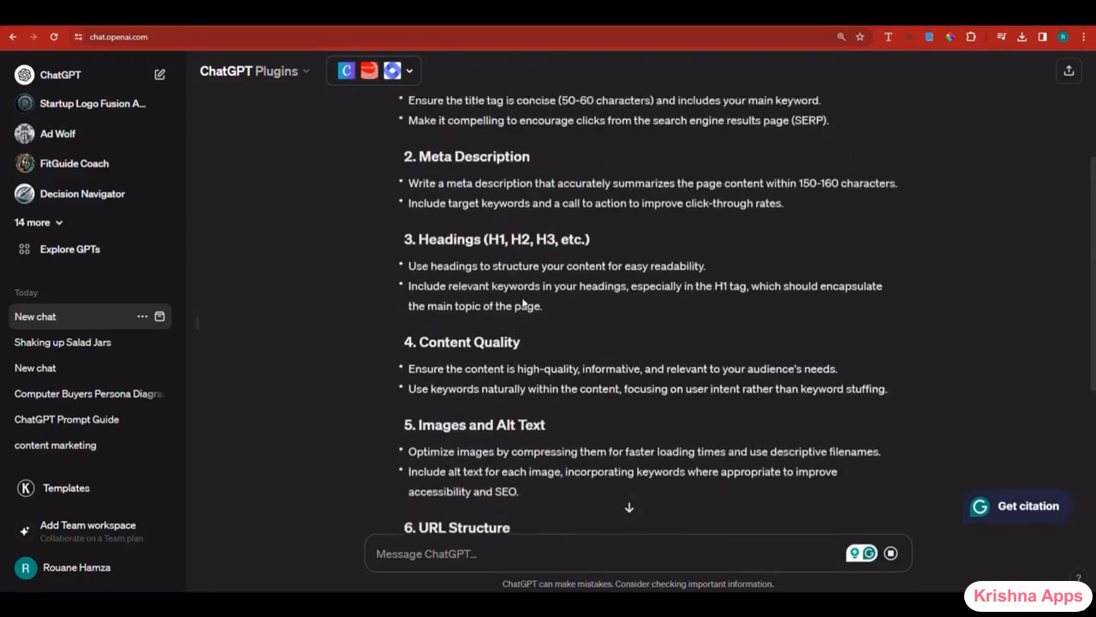
{"action": "triple_click", "coordinate": [510, 127]}
{"action": "key", "text": "ctrl+c"}
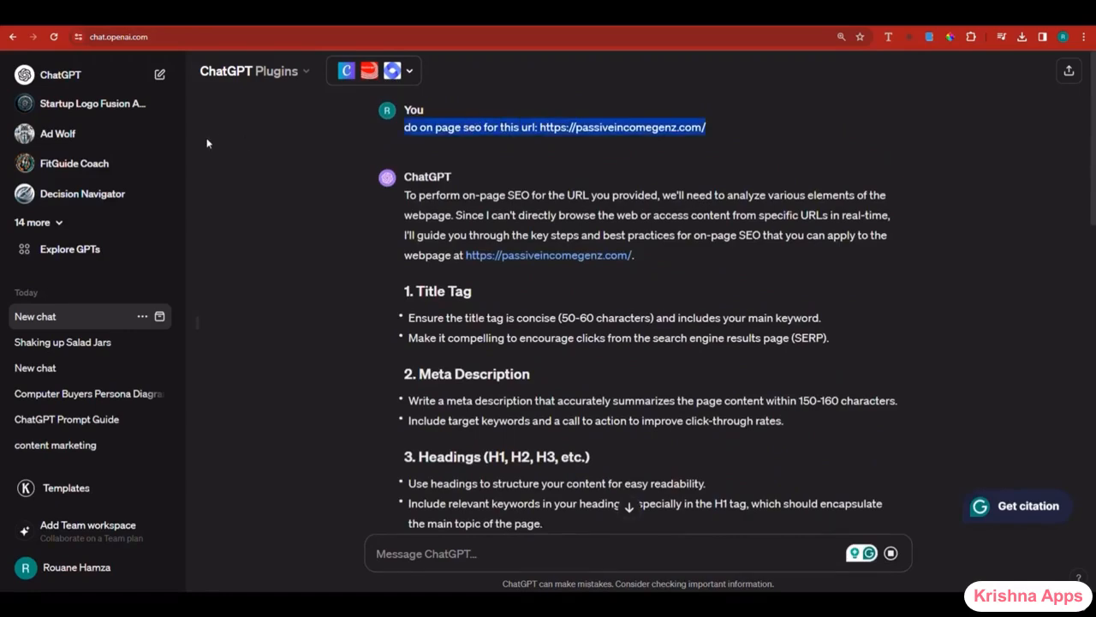
- Disable the Canva and VoxScript plugins, leaving only WebPilot enabled
{"action": "left_click", "coordinate": [377, 71]}
{"action": "mouse_move", "coordinate": [402, 244]}
{"action": "left_click", "coordinate": [477, 244]}
{"action": "scroll", "coordinate": [454, 225], "scroll_direction": "down", "scroll_amount": 5}
{"action": "scroll", "coordinate": [454, 226], "scroll_direction": "down", "scroll_amount": 5}
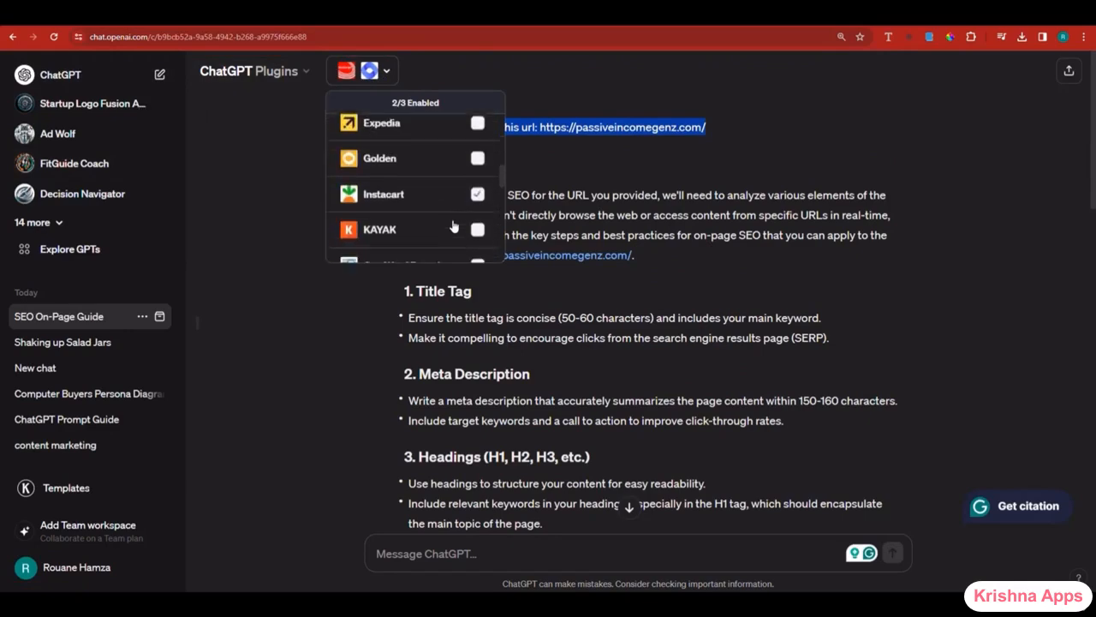
{"action": "left_click", "coordinate": [477, 239]}
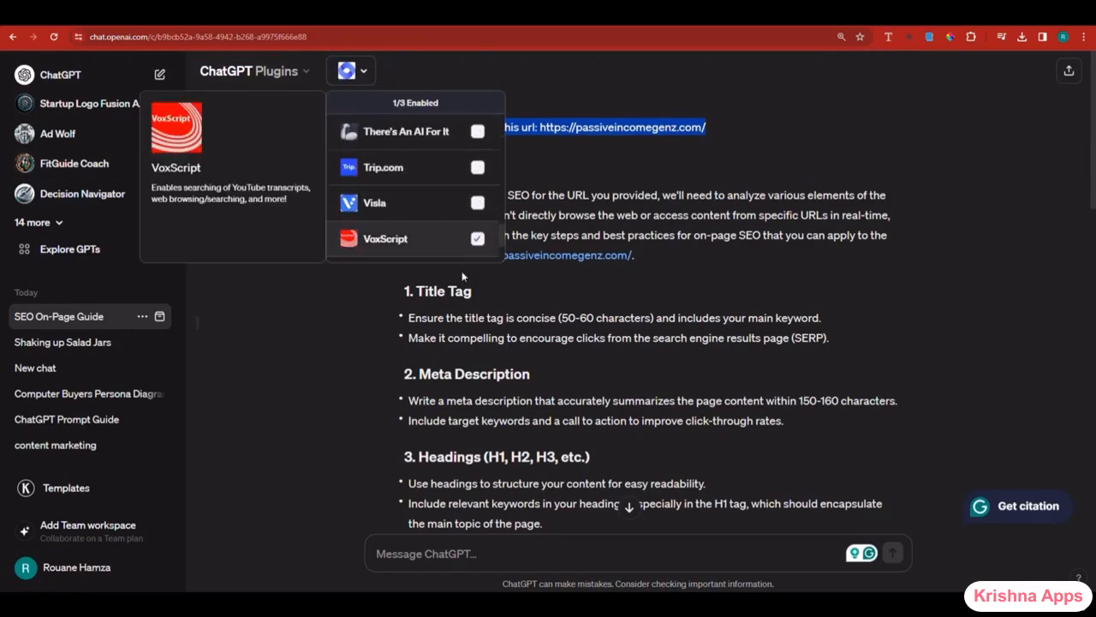
{"action": "left_click", "coordinate": [111, 77]}
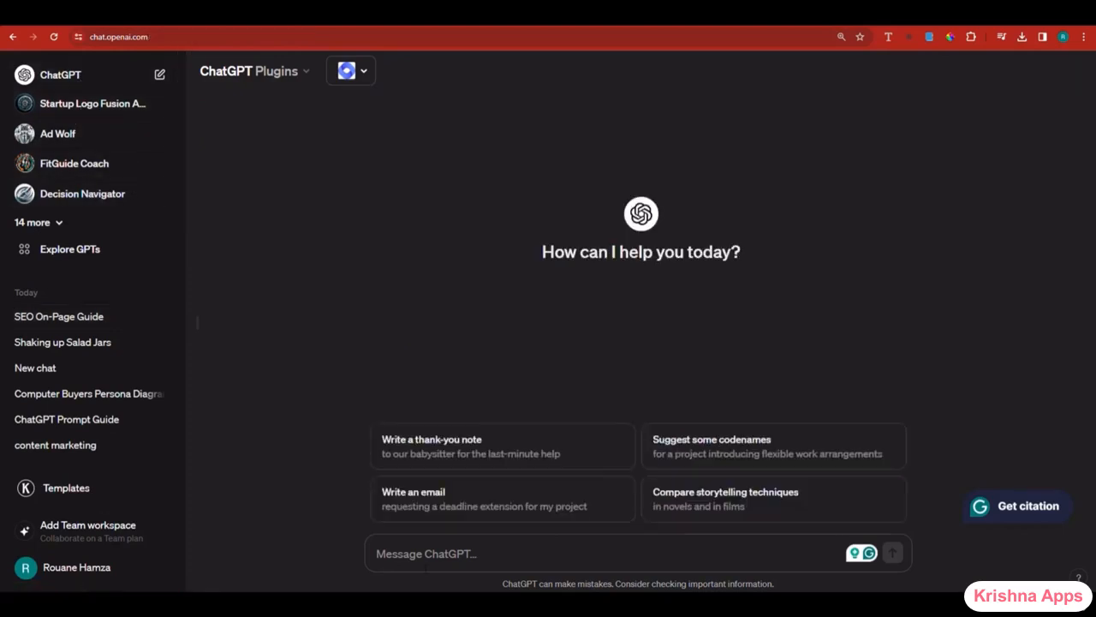
{"action": "key", "text": "ctrl+v"}
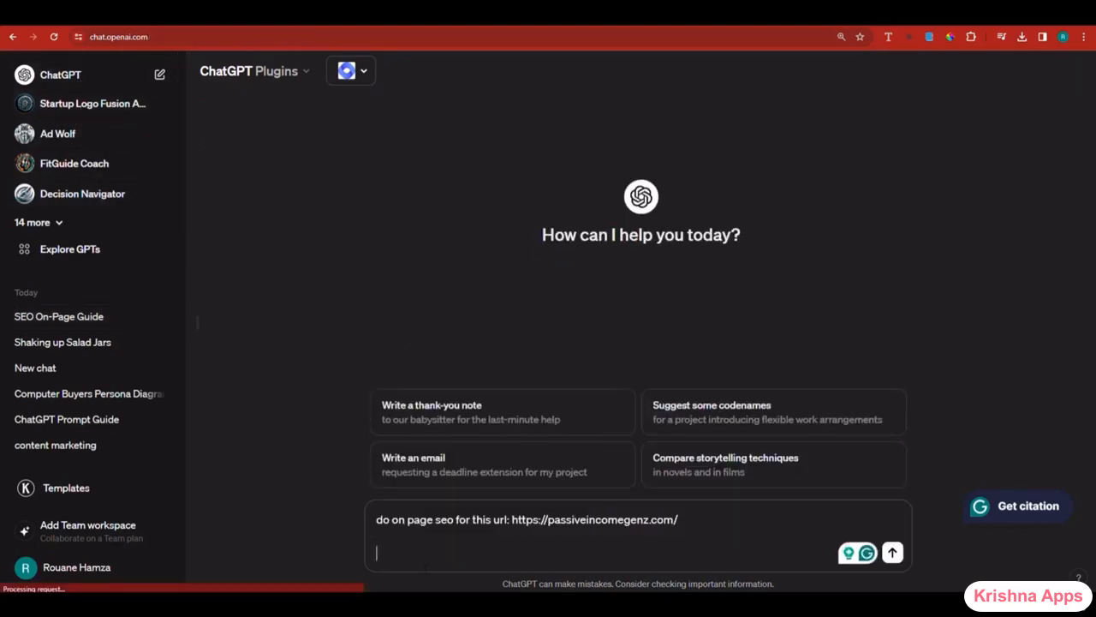
{"action": "key", "text": "ctrl+z"}
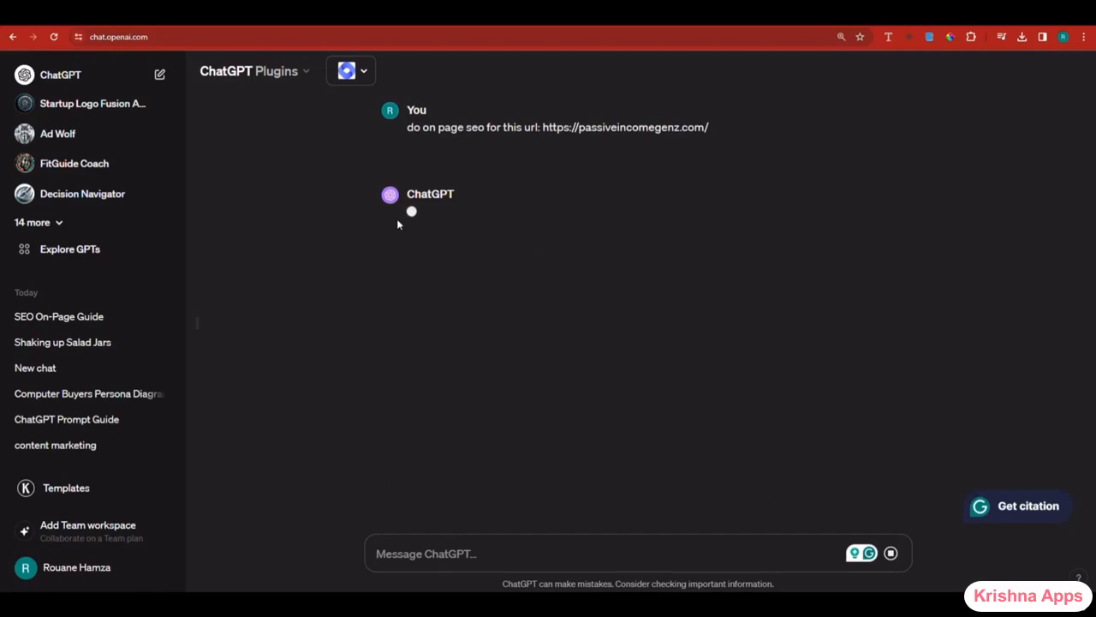
- Stop the reply and check the enabled plugins through to the end of the plugin list
{"action": "left_click", "coordinate": [891, 552]}
{"action": "left_click", "coordinate": [351, 71]}
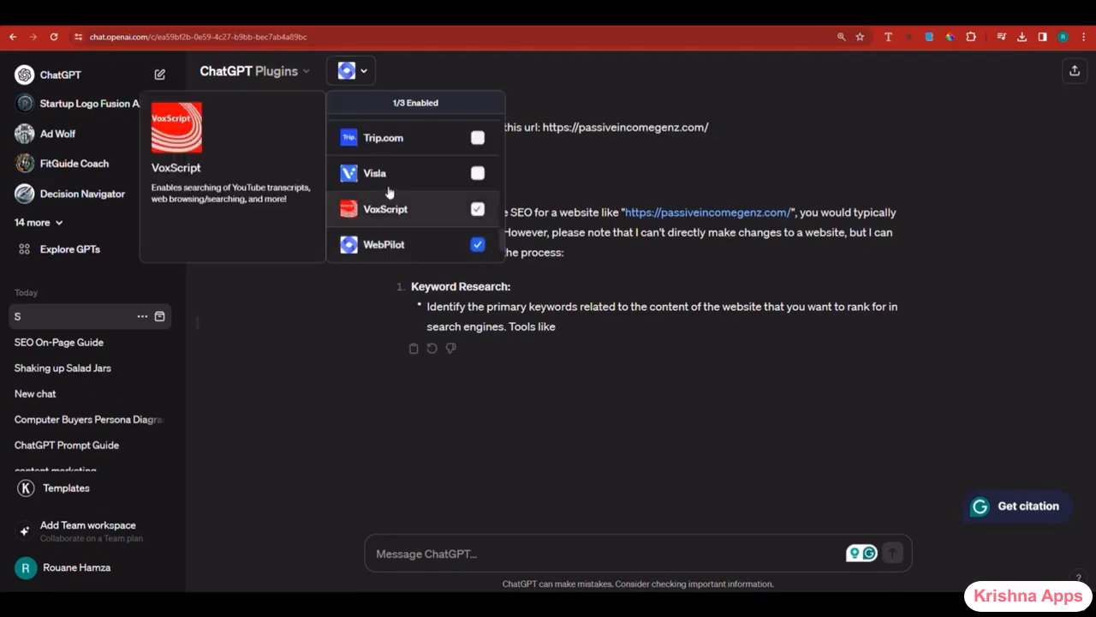
{"action": "scroll", "coordinate": [377, 215], "scroll_direction": "down", "scroll_amount": 2}
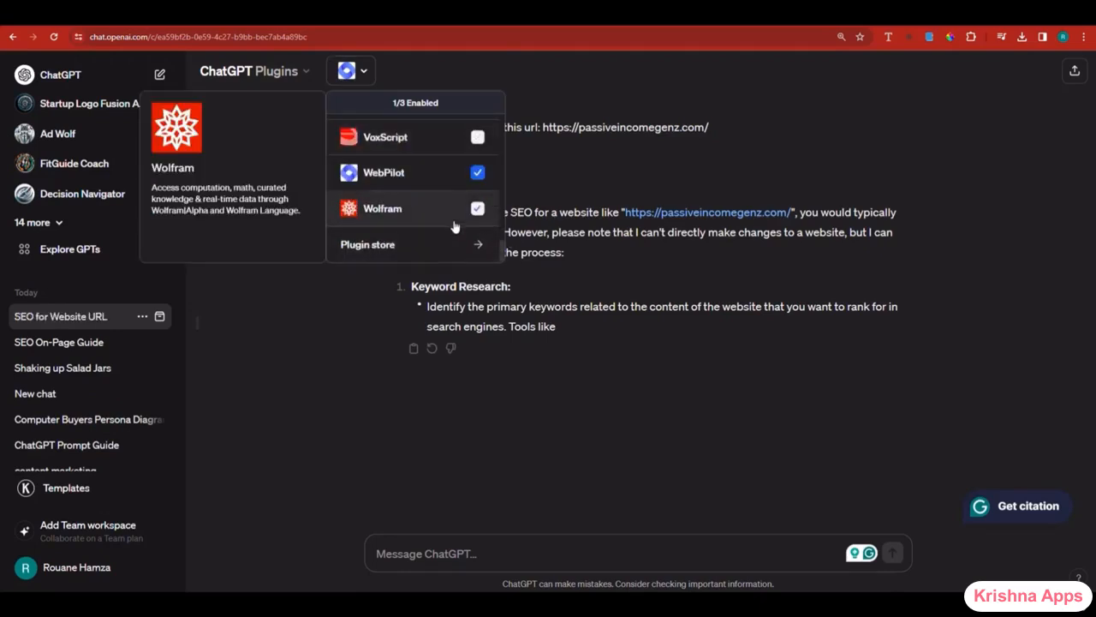
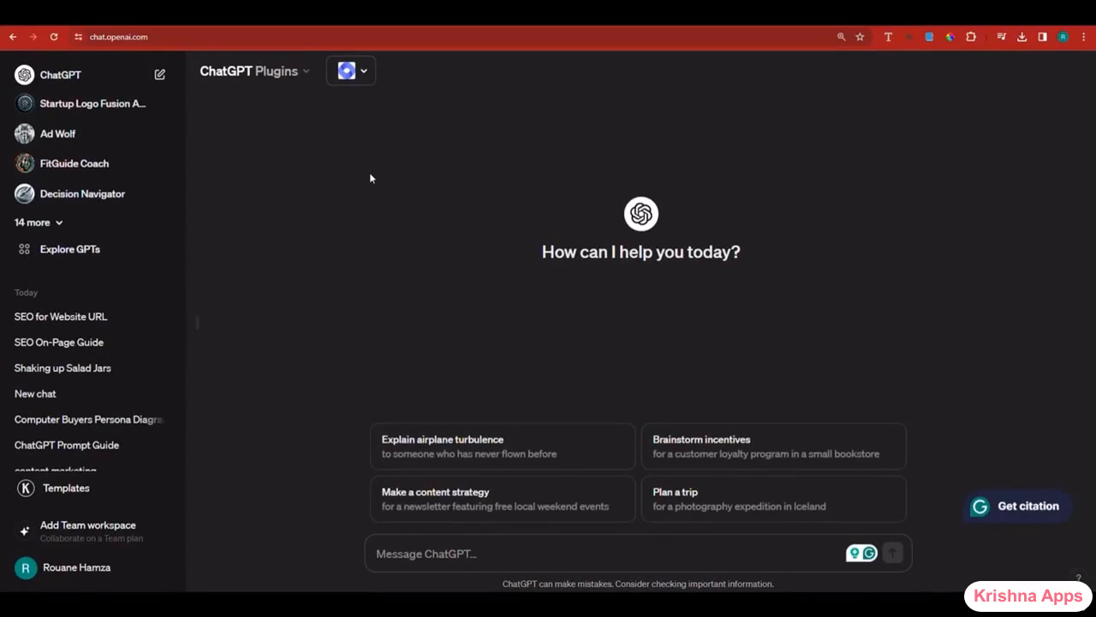
- Open the GPT store and browse its sections from Featured and Trending through By ChatGPT, DALL·E and Writing to Productivity
{"action": "left_click", "coordinate": [86, 251]}
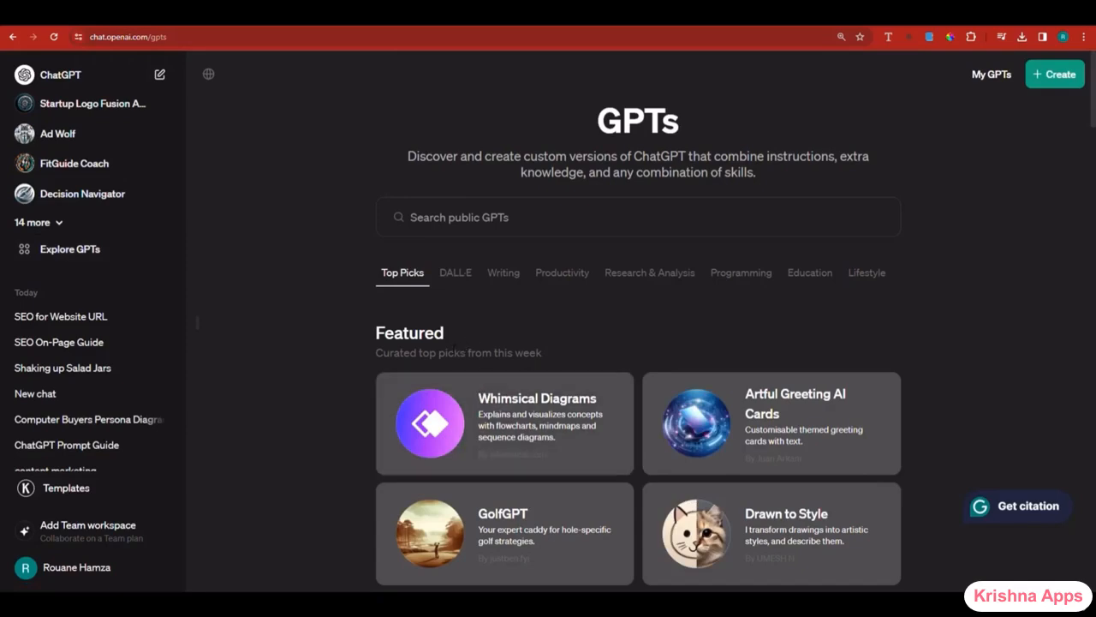
{"action": "scroll", "coordinate": [325, 362], "scroll_direction": "down", "scroll_amount": 1}
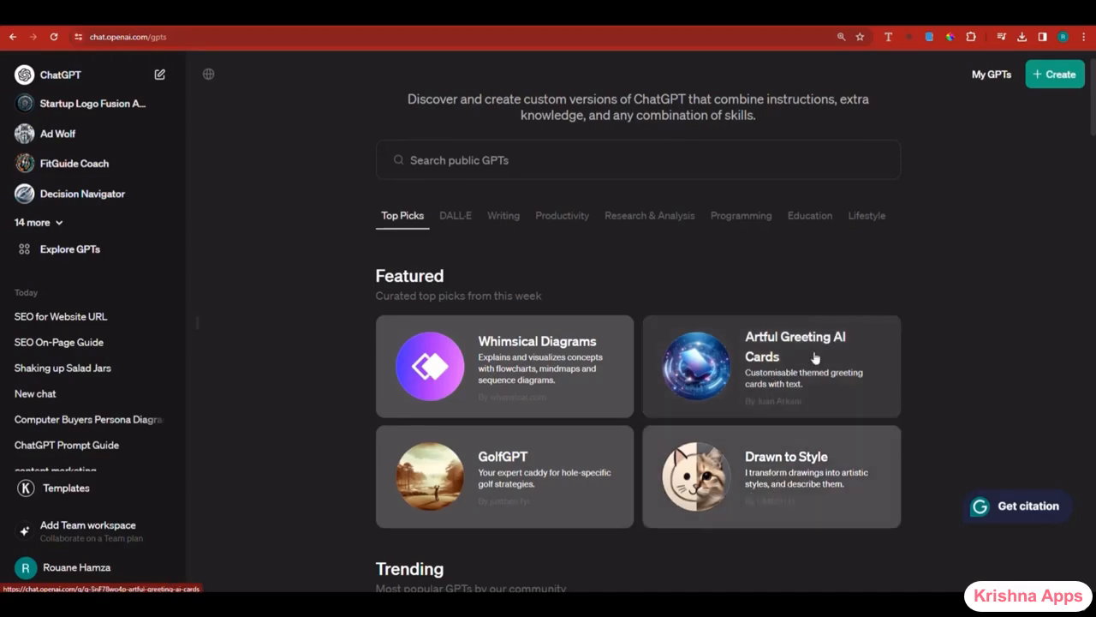
{"action": "scroll", "coordinate": [815, 360], "scroll_direction": "down", "scroll_amount": 3}
{"action": "scroll", "coordinate": [693, 330], "scroll_direction": "down", "scroll_amount": 1}
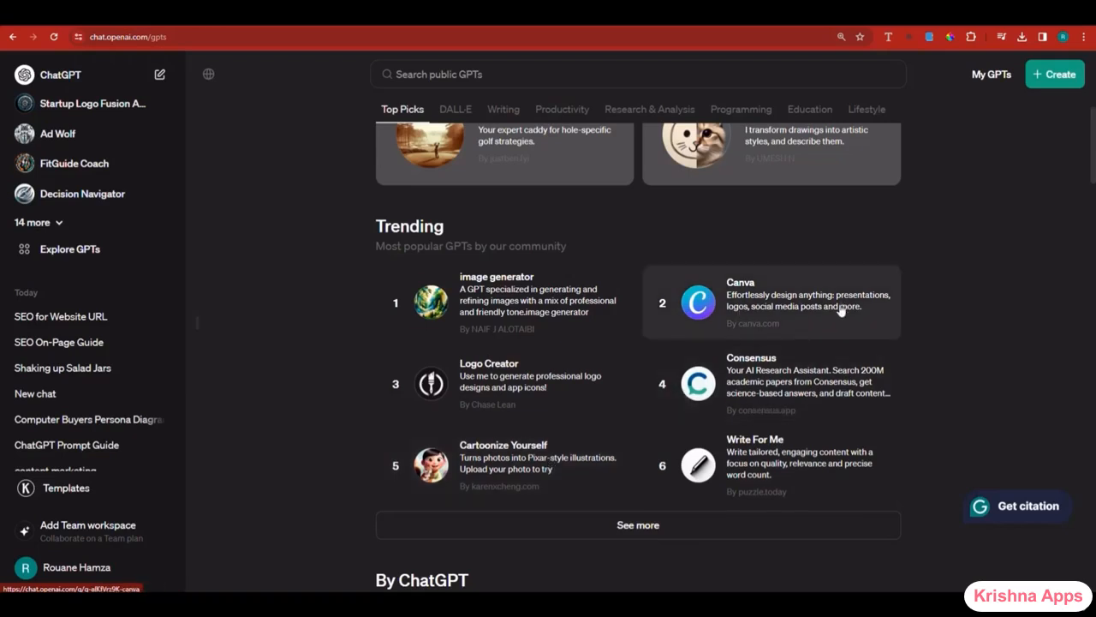
{"action": "scroll", "coordinate": [840, 311], "scroll_direction": "down", "scroll_amount": 3}
{"action": "scroll", "coordinate": [560, 458], "scroll_direction": "down", "scroll_amount": 1}
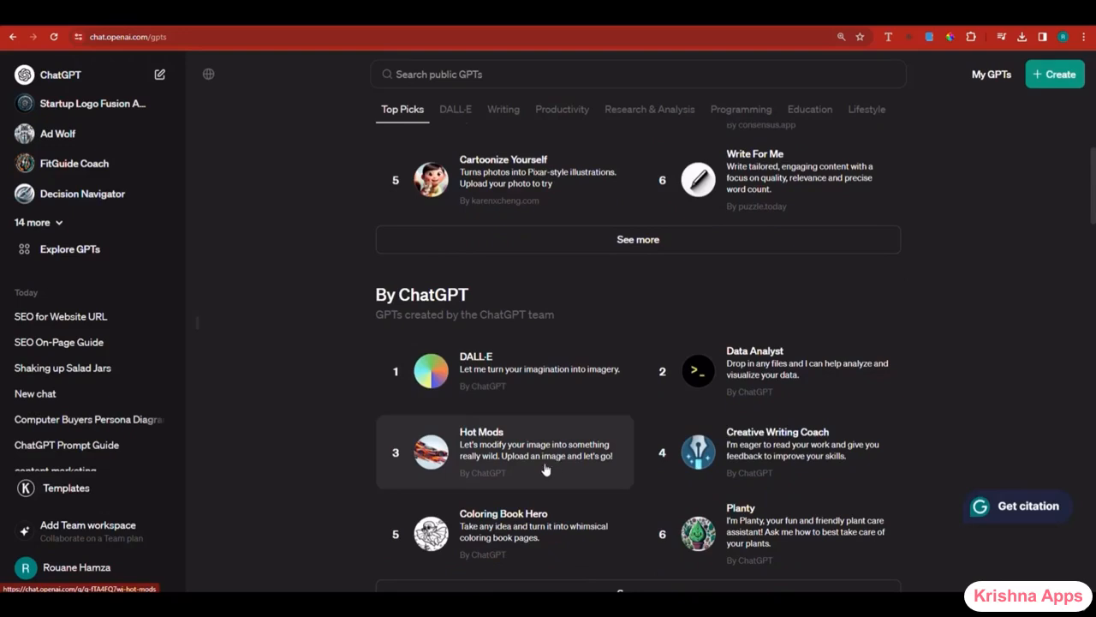
{"action": "scroll", "coordinate": [865, 463], "scroll_direction": "down", "scroll_amount": 2}
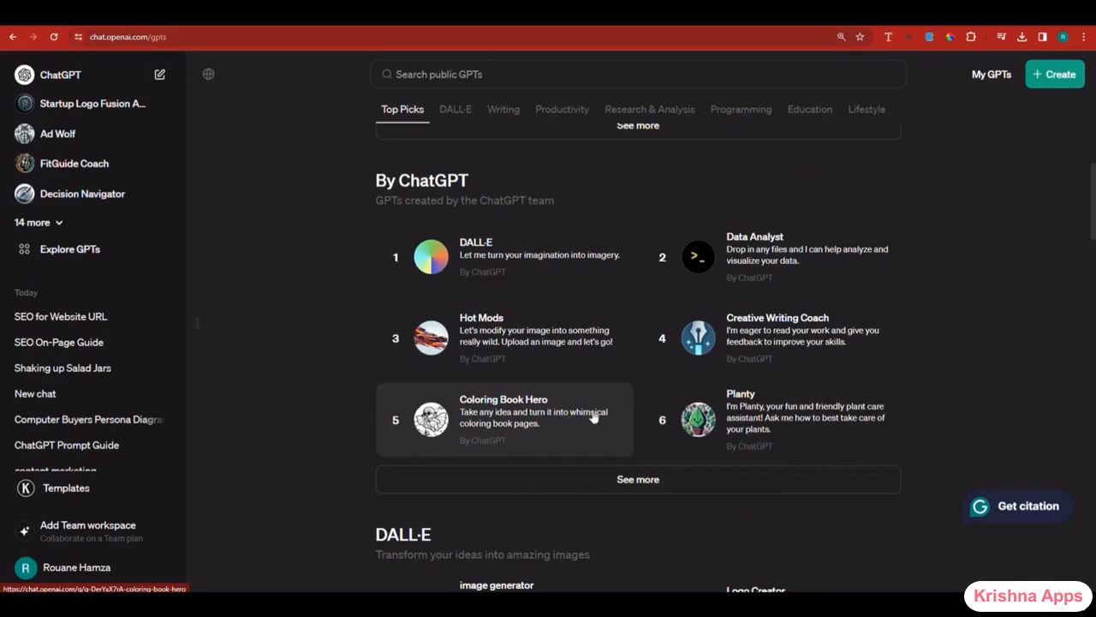
{"action": "scroll", "coordinate": [591, 415], "scroll_direction": "down", "scroll_amount": 4}
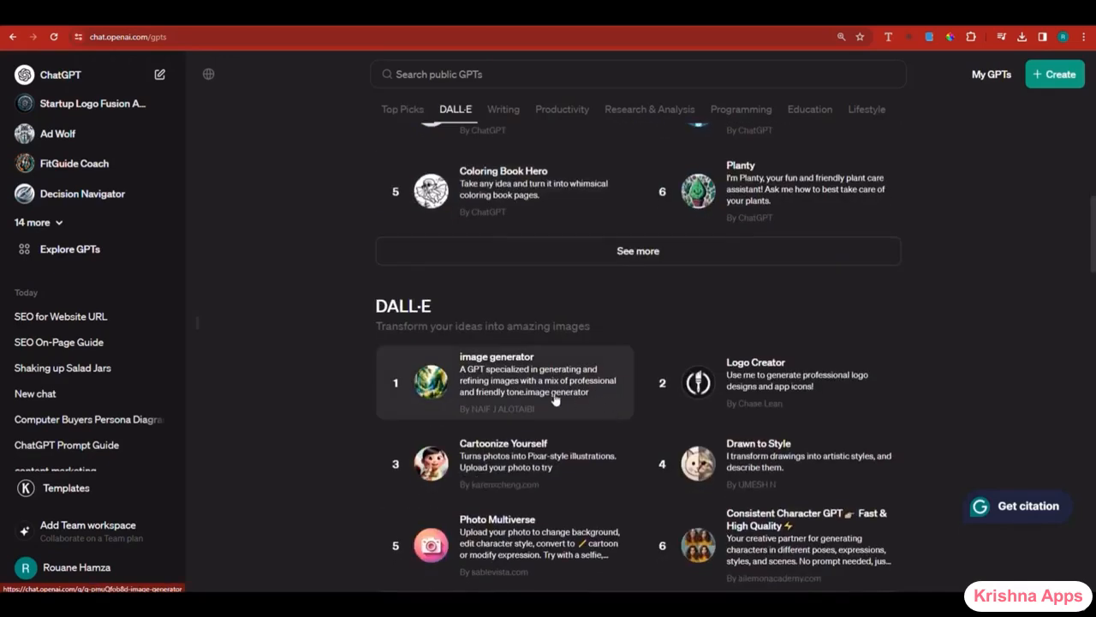
{"action": "scroll", "coordinate": [546, 397], "scroll_direction": "down", "scroll_amount": 6}
{"action": "scroll", "coordinate": [546, 396], "scroll_direction": "down", "scroll_amount": 6}
{"action": "scroll", "coordinate": [545, 393], "scroll_direction": "down", "scroll_amount": 1}
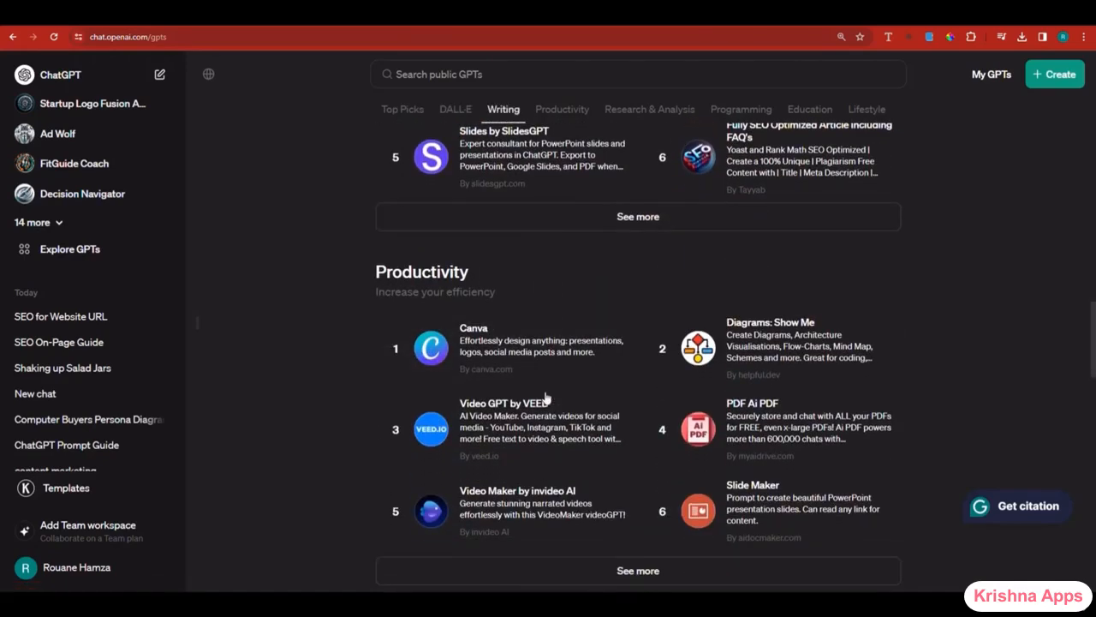
- Browse the rest of the GPT store, from Productivity and Research & Analysis through Programming, Education and Lifestyle, and return to the Trending section
{"action": "scroll", "coordinate": [544, 396], "scroll_direction": "down", "scroll_amount": 3}
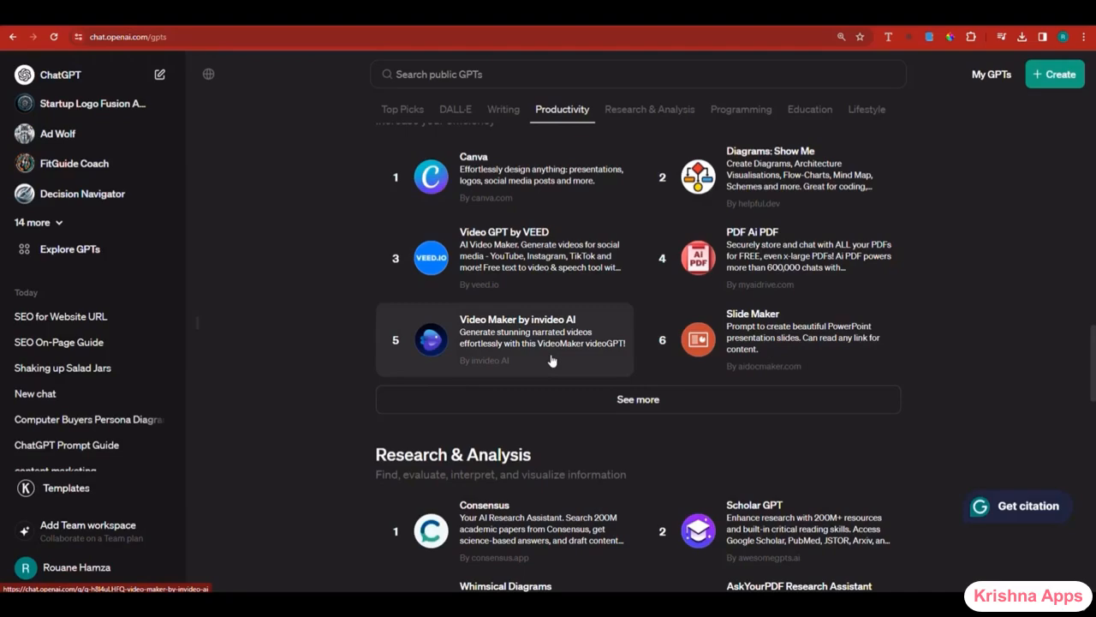
{"action": "scroll", "coordinate": [552, 359], "scroll_direction": "down", "scroll_amount": 3}
{"action": "scroll", "coordinate": [552, 359], "scroll_direction": "down", "scroll_amount": 2}
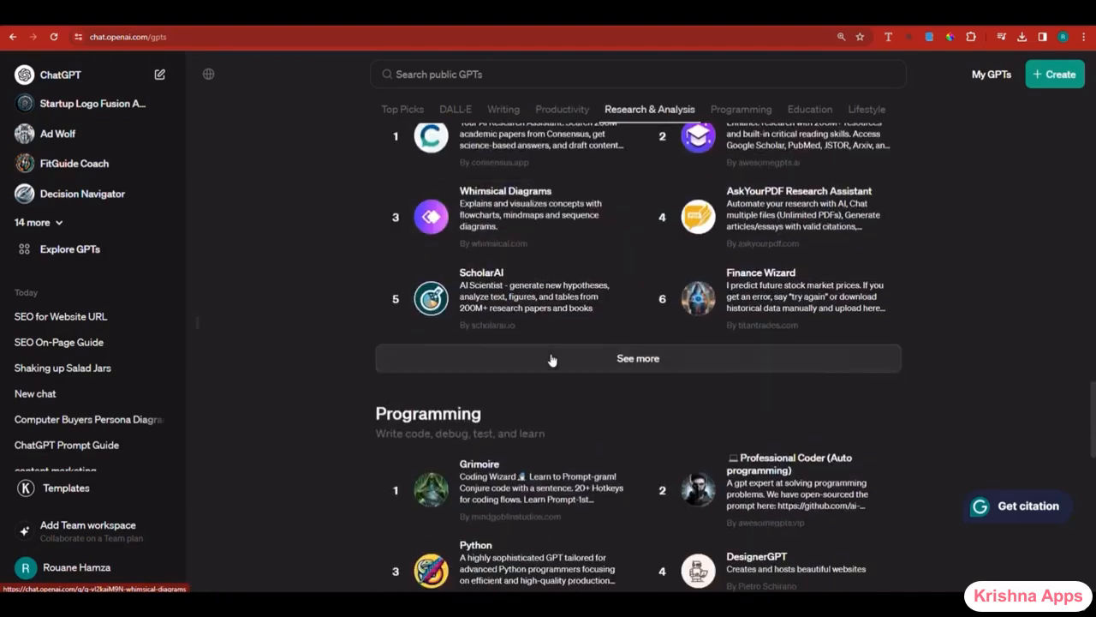
{"action": "scroll", "coordinate": [551, 360], "scroll_direction": "down", "scroll_amount": 5}
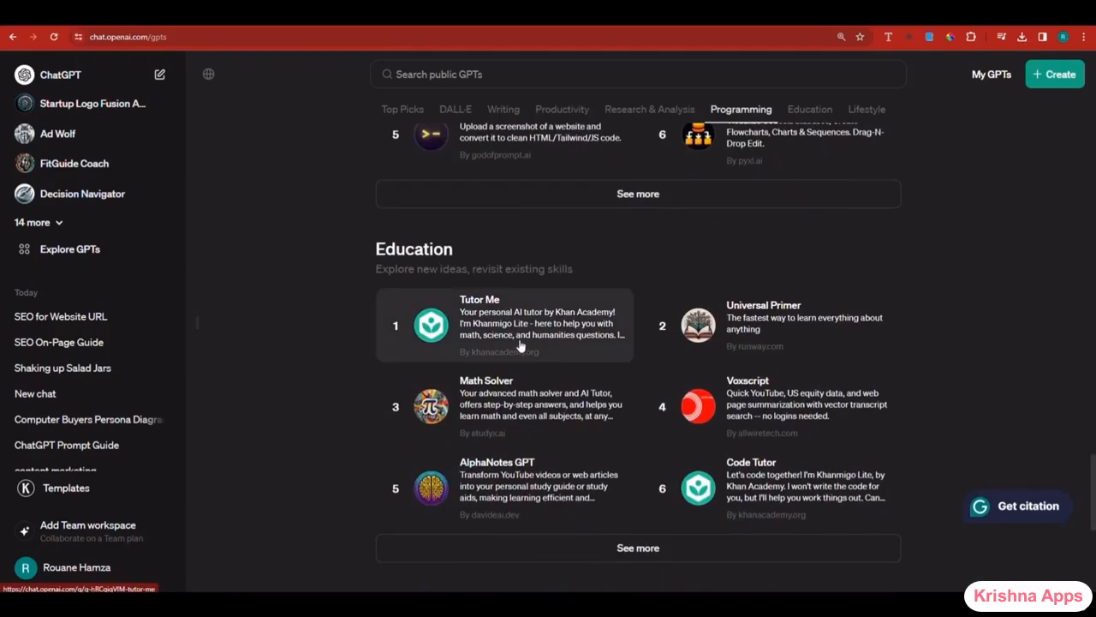
{"action": "scroll", "coordinate": [520, 343], "scroll_direction": "down", "scroll_amount": 2}
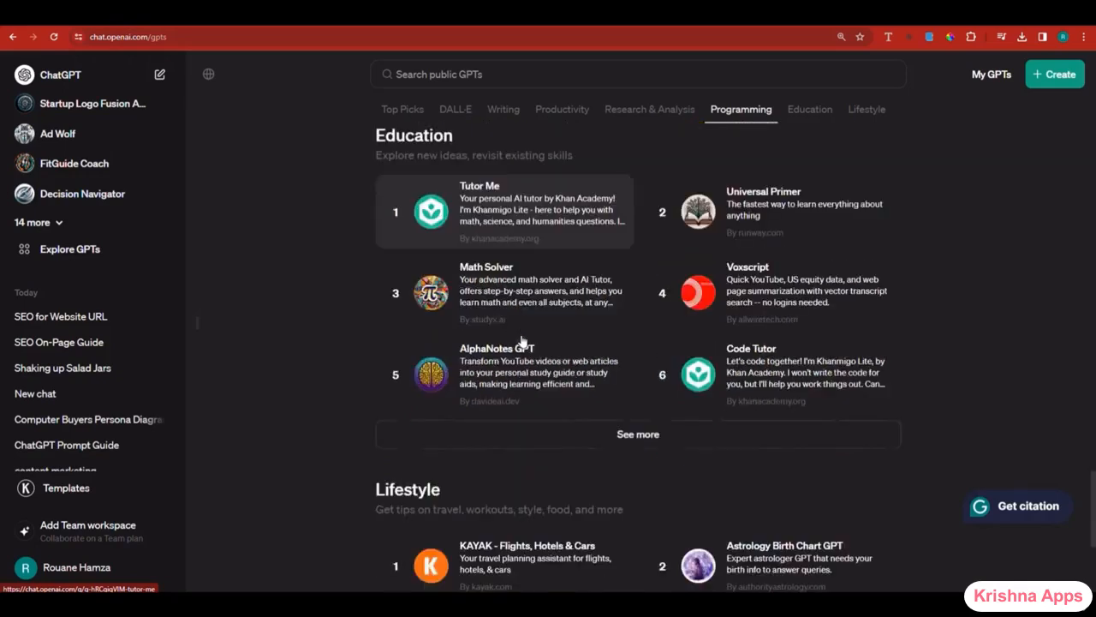
{"action": "scroll", "coordinate": [508, 310], "scroll_direction": "down", "scroll_amount": 3}
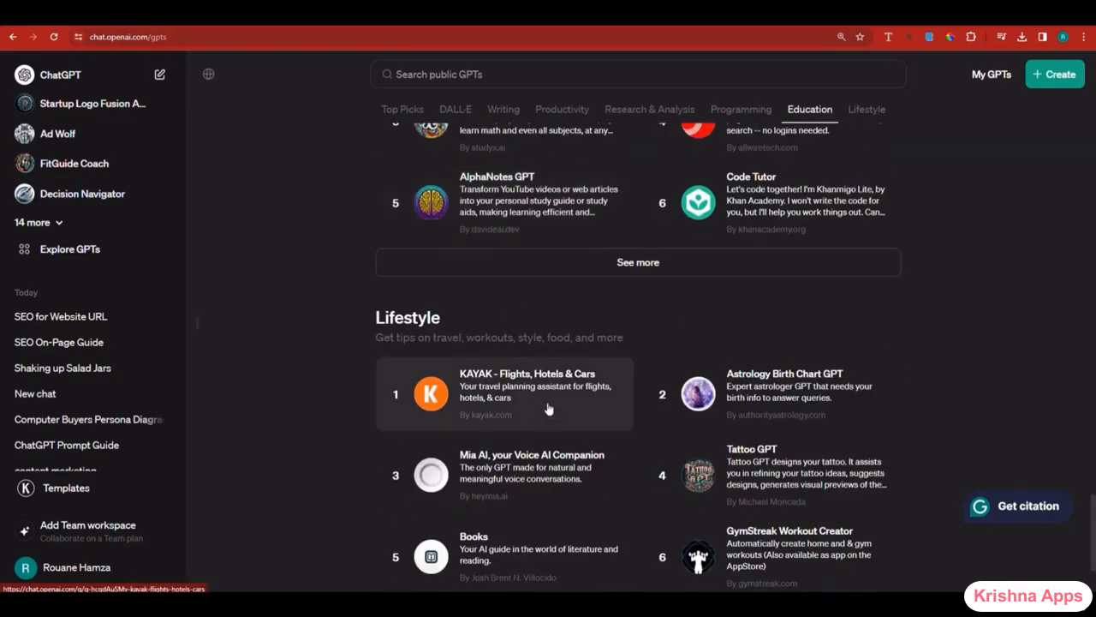
{"action": "scroll", "coordinate": [552, 407], "scroll_direction": "down", "scroll_amount": 1}
{"action": "scroll", "coordinate": [558, 400], "scroll_direction": "down", "scroll_amount": 1}
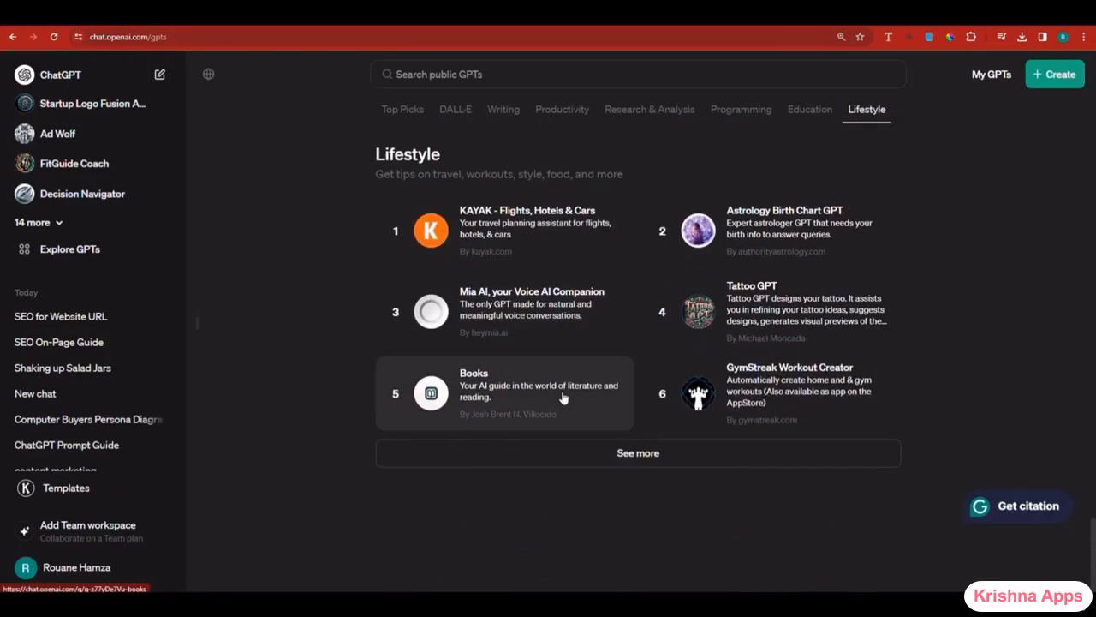
{"action": "scroll", "coordinate": [562, 396], "scroll_direction": "up", "scroll_amount": 4}
{"action": "scroll", "coordinate": [563, 397], "scroll_direction": "up", "scroll_amount": 8}
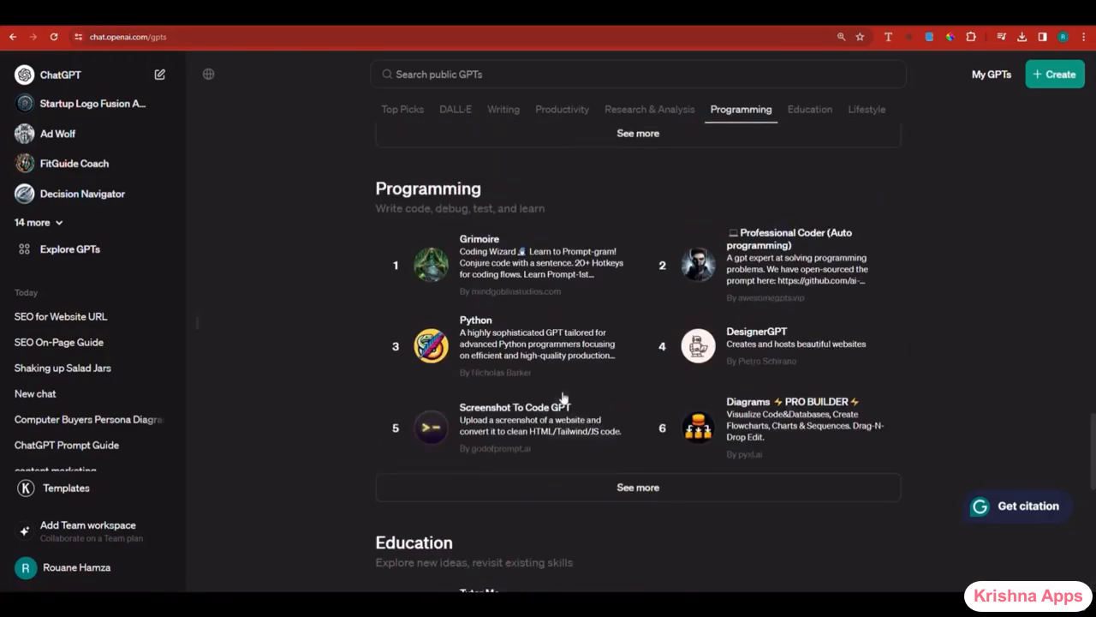
{"action": "scroll", "coordinate": [563, 396], "scroll_direction": "up", "scroll_amount": 7}
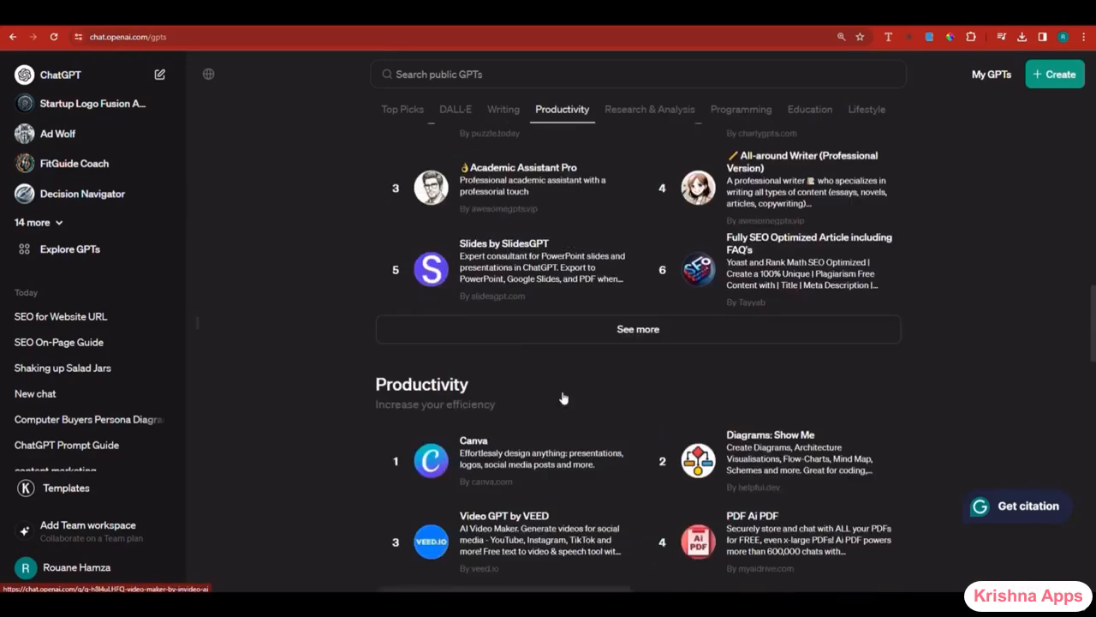
{"action": "scroll", "coordinate": [563, 397], "scroll_direction": "up", "scroll_amount": 8}
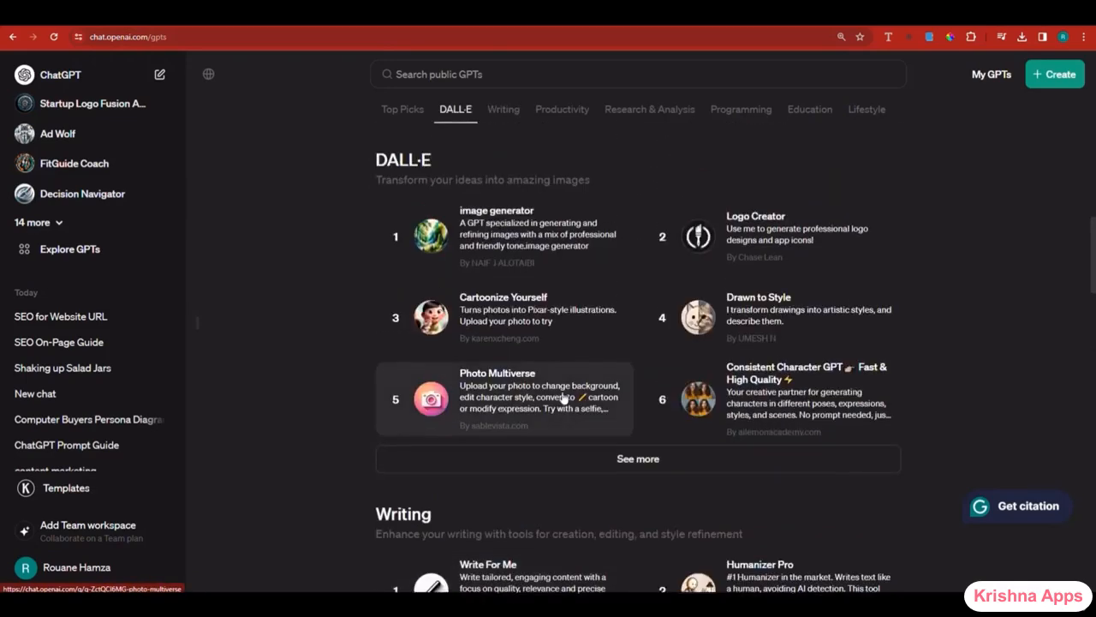
{"action": "scroll", "coordinate": [568, 396], "scroll_direction": "up", "scroll_amount": 4}
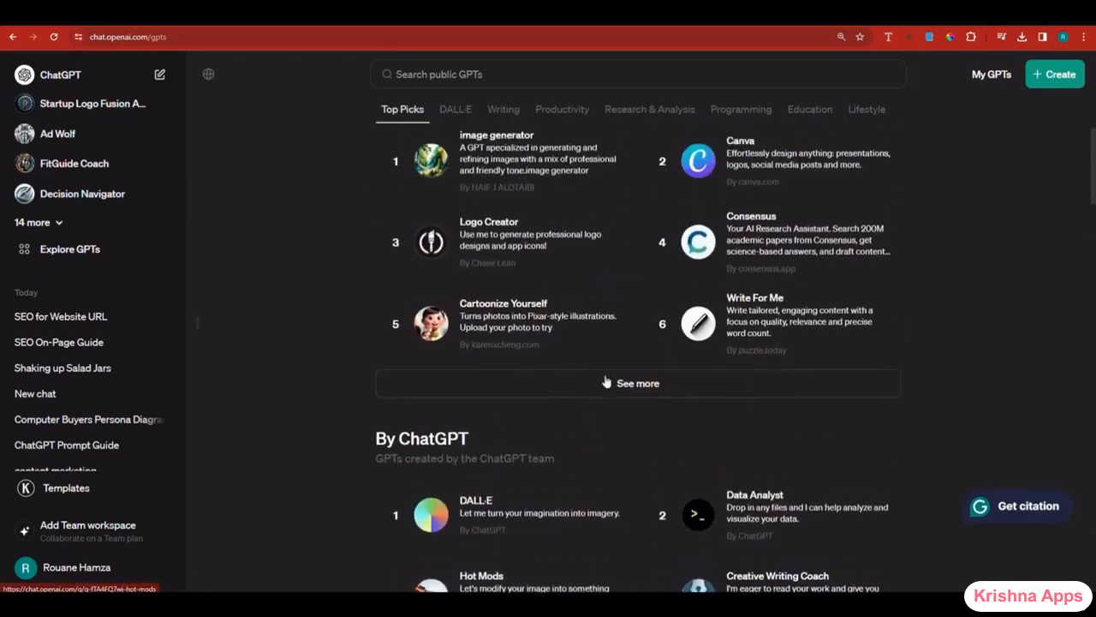
- Open the Canva GPT from Trending in a new tab and send it "CREATE AN INSTAGRAM POST ABOUT COFFEE"
{"action": "left_click", "coordinate": [780, 260]}
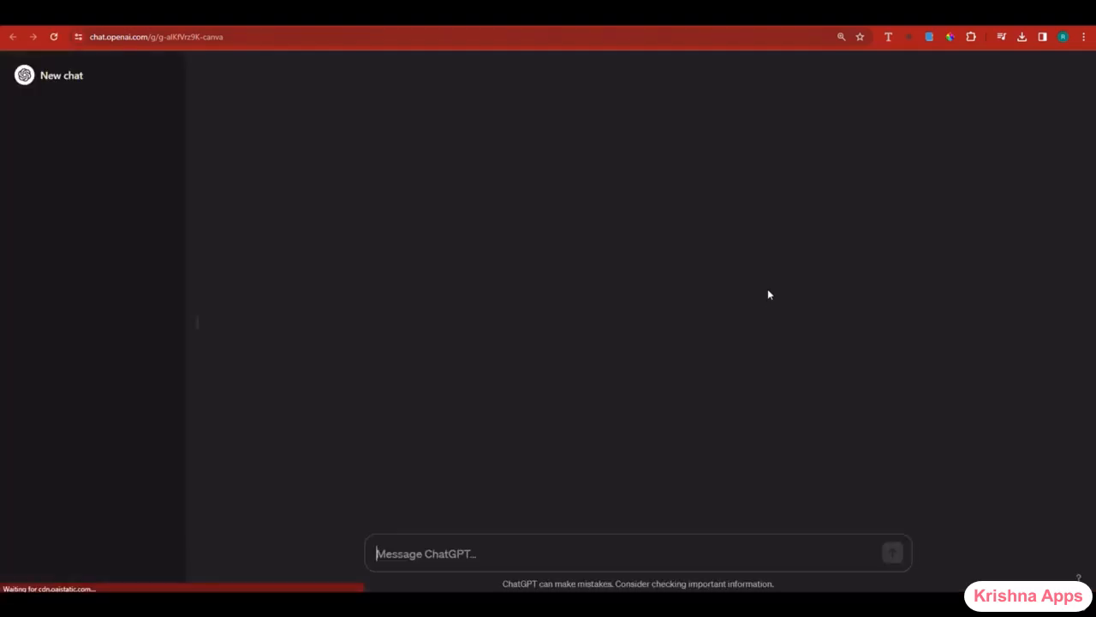
{"action": "left_click", "coordinate": [600, 13]}
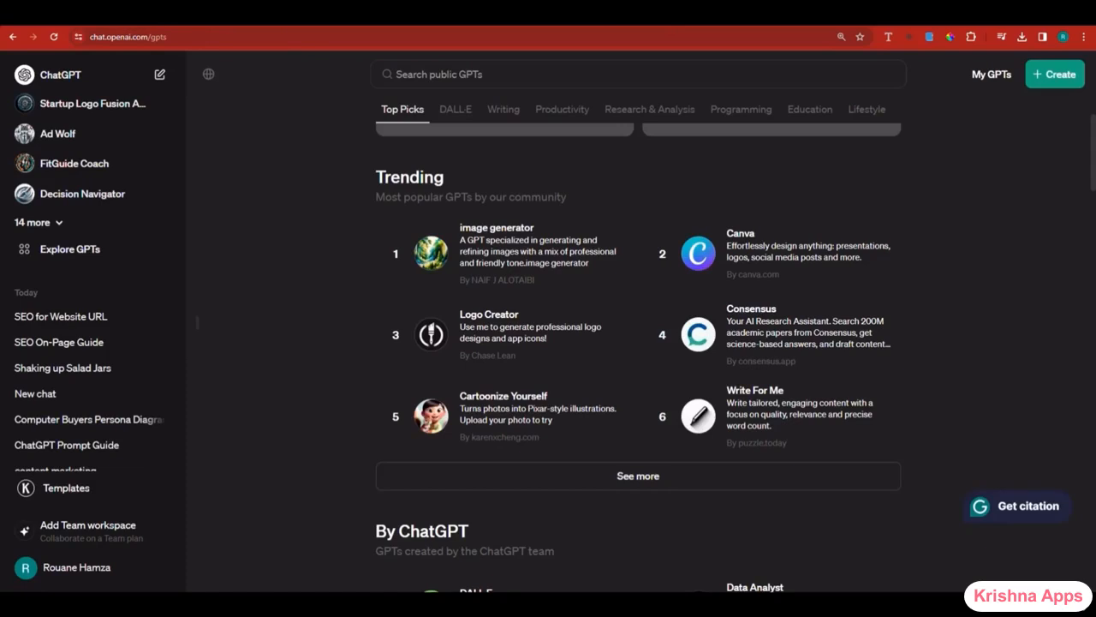
{"action": "key", "text": "ctrl+Tab"}
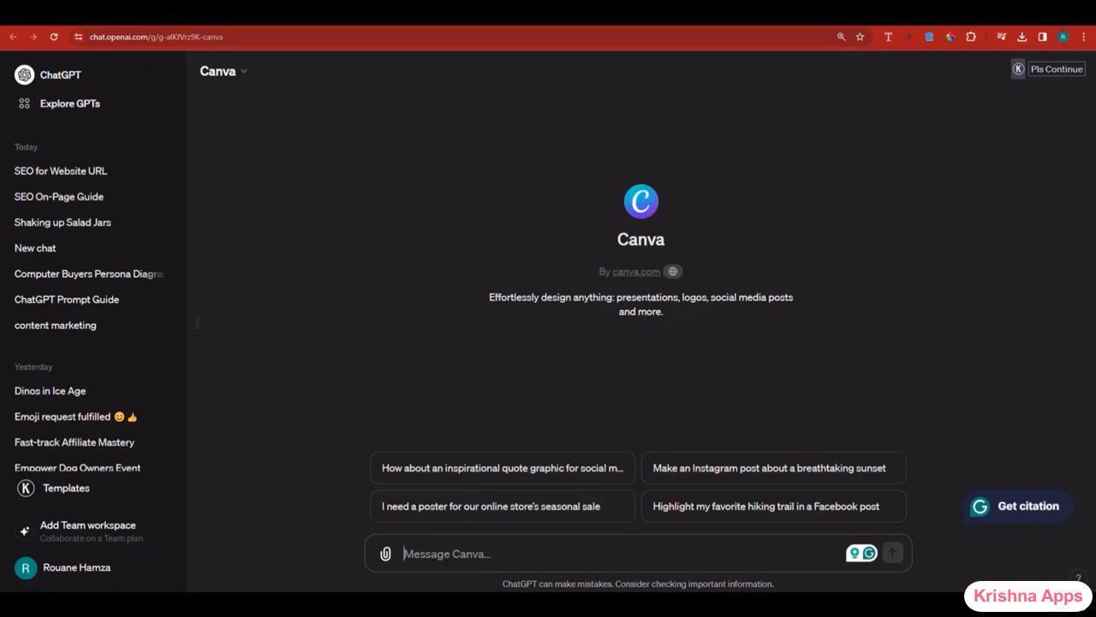
{"action": "type", "text": "CREATE AN INSTAGRAM POST ABOUT COFFEE"}
{"action": "key", "text": "Return"}
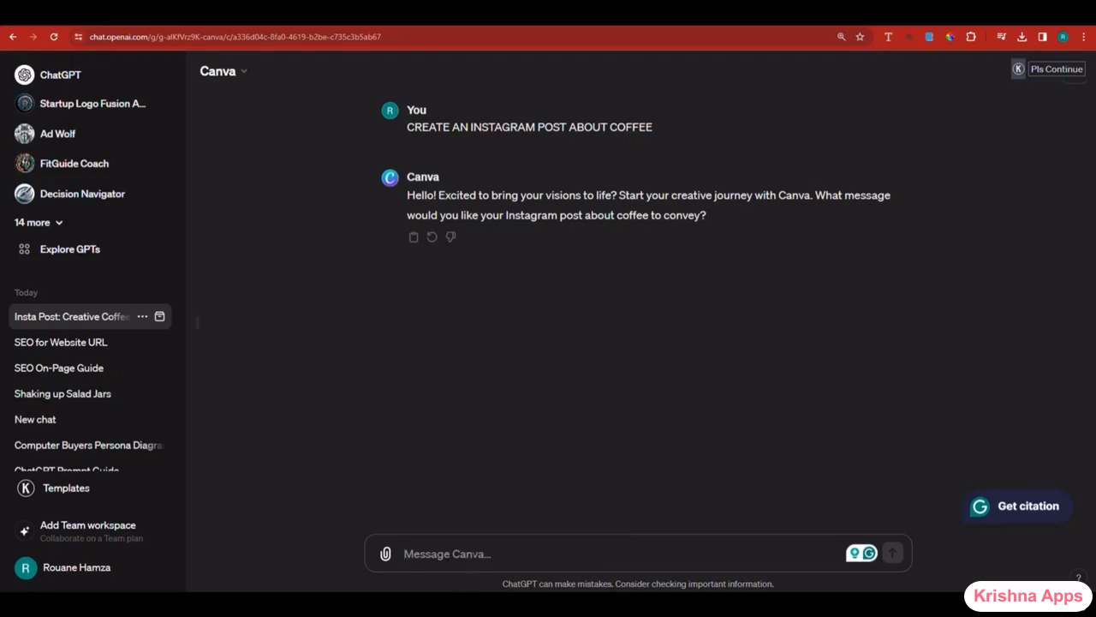
- Answer with the message "THE BENEFITS OF COFFEE IN THE MORNING" and allow the connection to chatgpt-plugin.canva.com
{"action": "type", "text": "THE BENEFITS OF"}
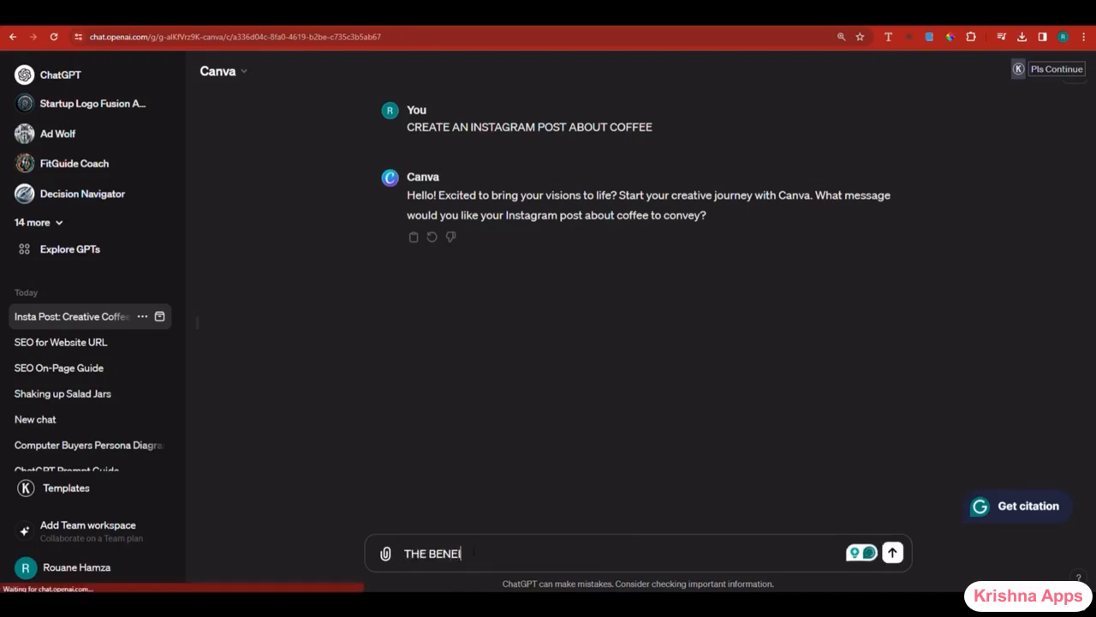
{"action": "type", "text": " COFFEE"}
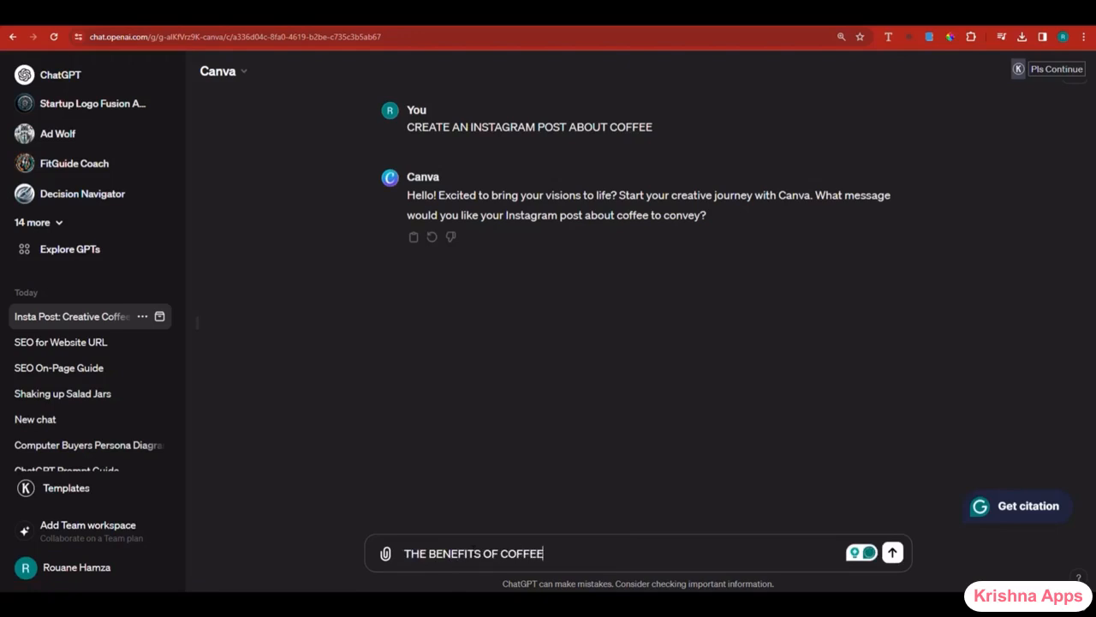
{"action": "type", "text": " IN THE MORNING"}
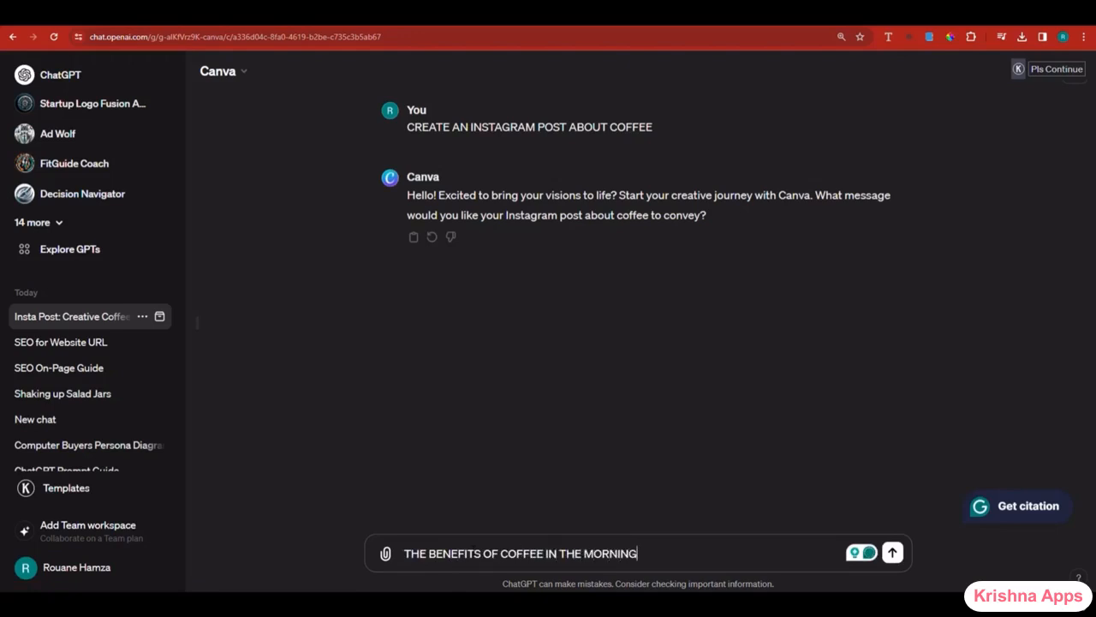
{"action": "key", "text": "Return"}
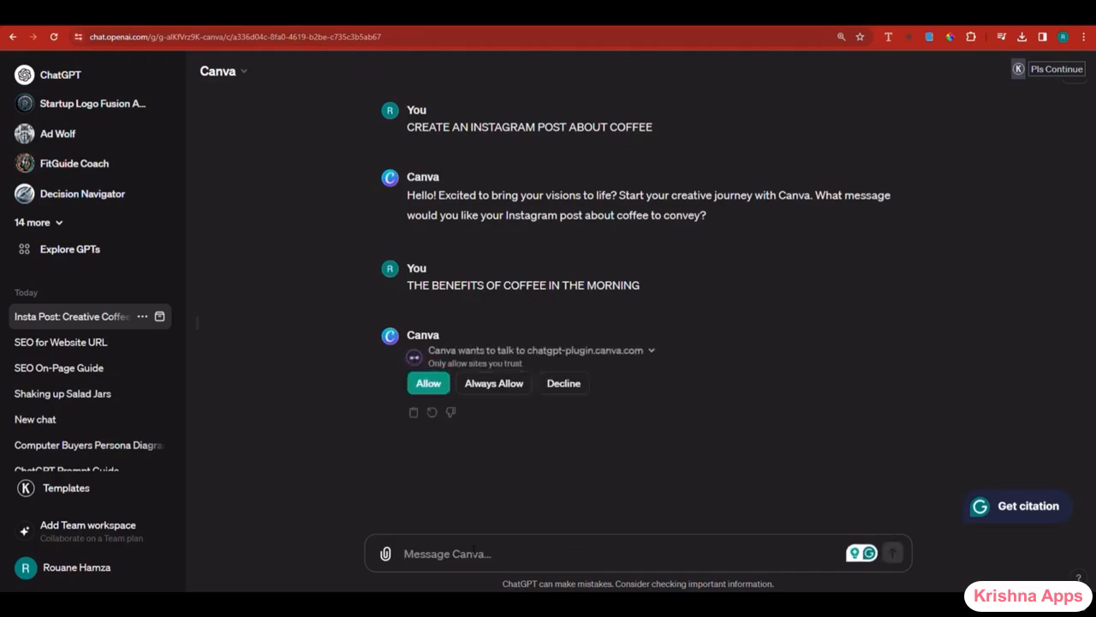
{"action": "left_click", "coordinate": [431, 385]}
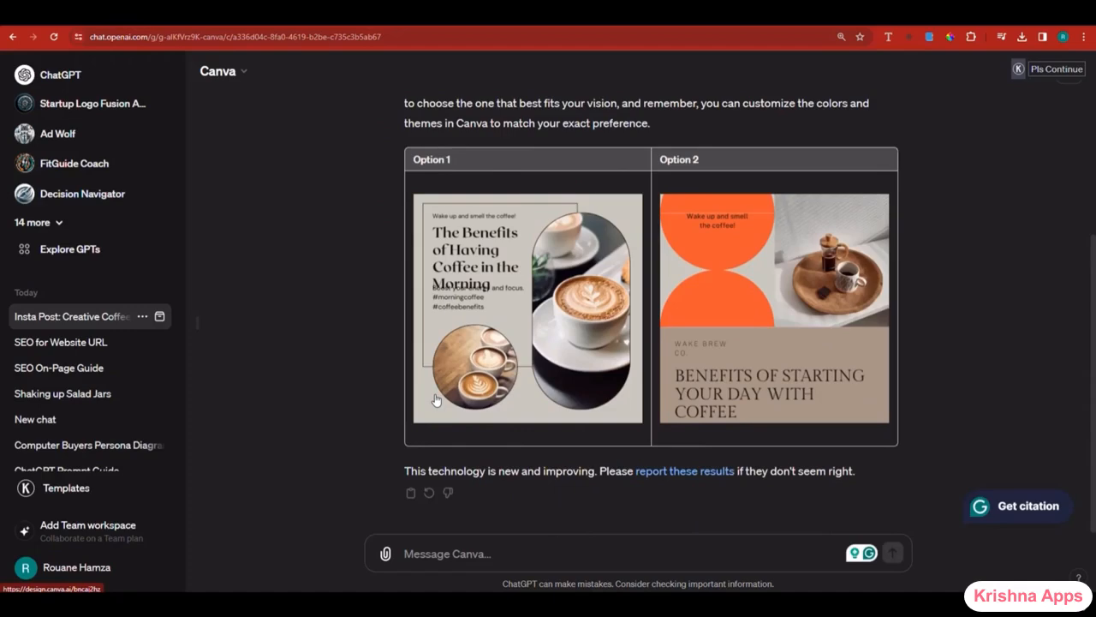
- Open the Option 1 design in Canva, ungroup its text and move the "Boost your energy and focus" text down, clear of the heading
{"action": "left_click", "coordinate": [534, 294]}
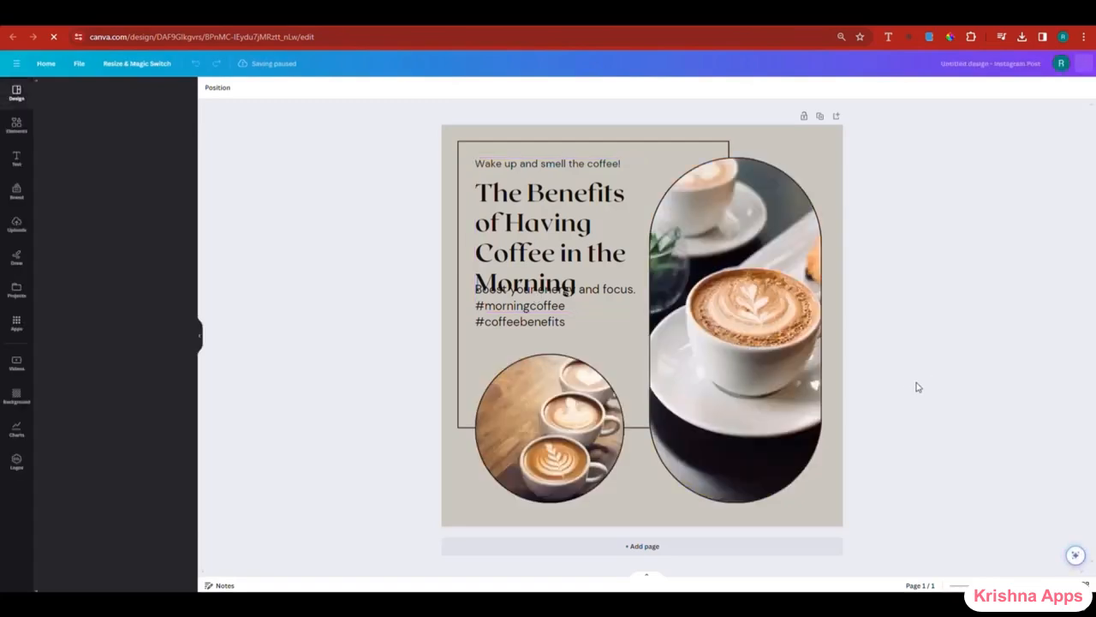
{"action": "left_click", "coordinate": [572, 299]}
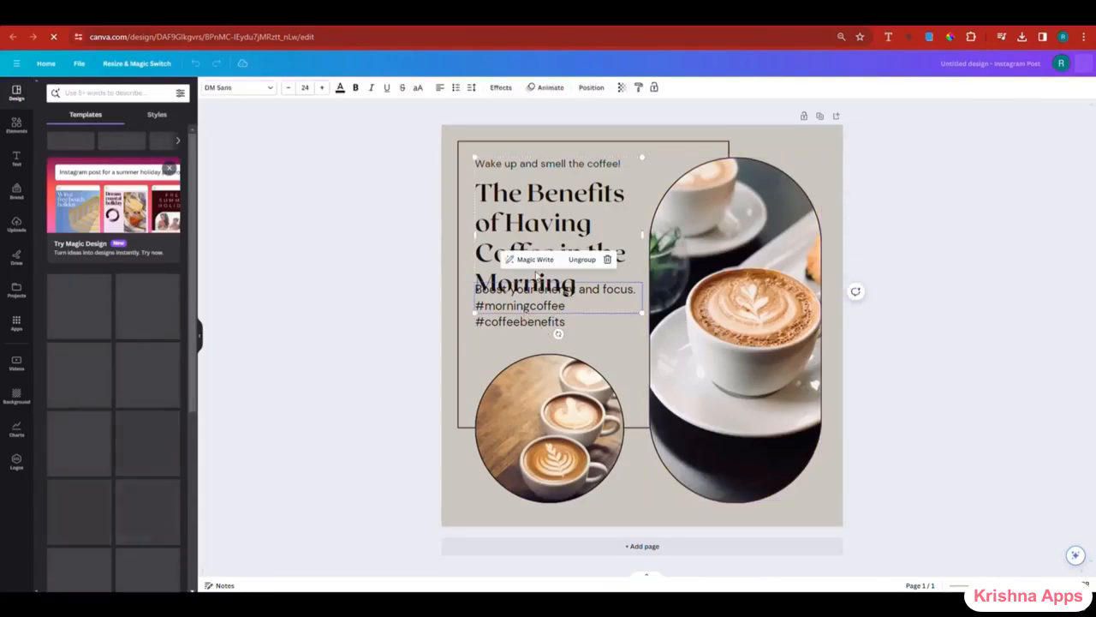
{"action": "key", "text": "ctrl+shift+g"}
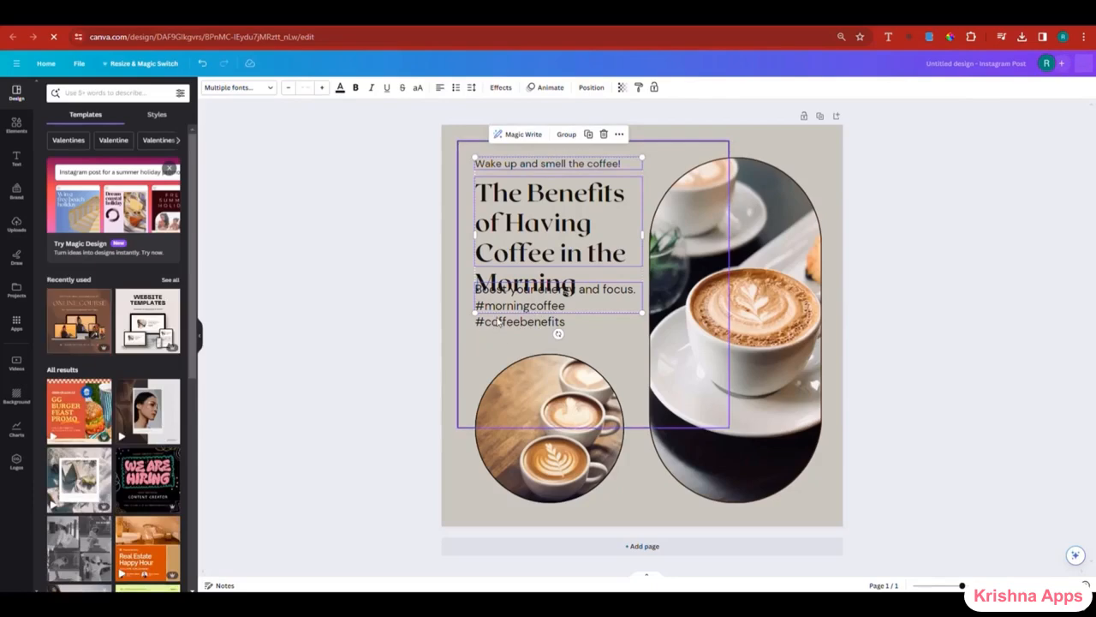
{"action": "left_click", "coordinate": [454, 347]}
{"action": "left_click_drag", "start_coordinate": [517, 302], "coordinate": [510, 323]}
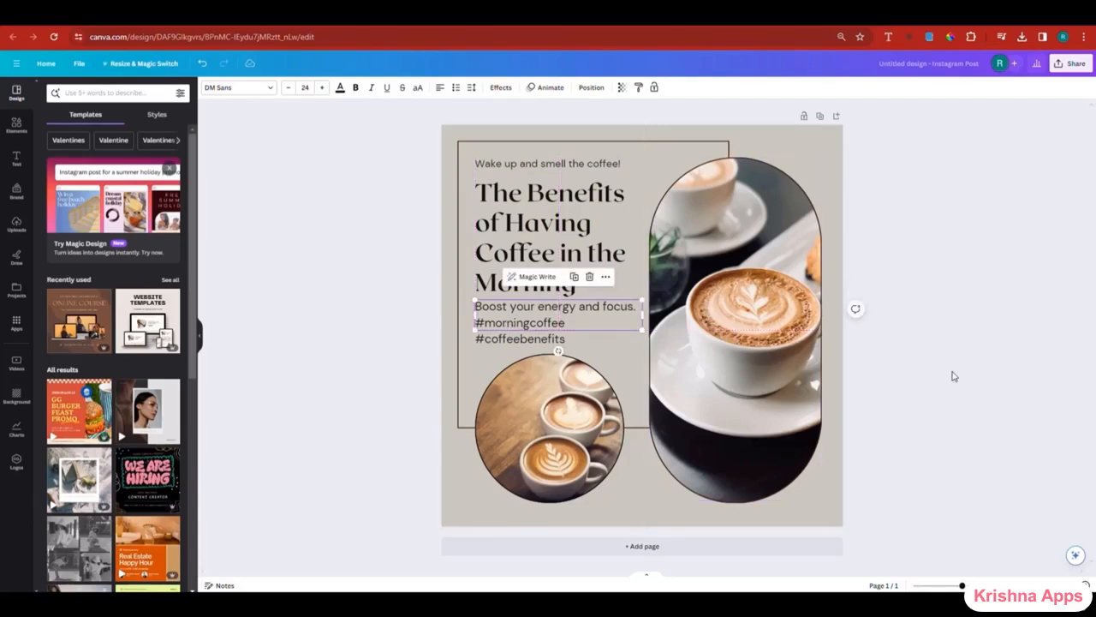
{"action": "left_click", "coordinate": [954, 375]}
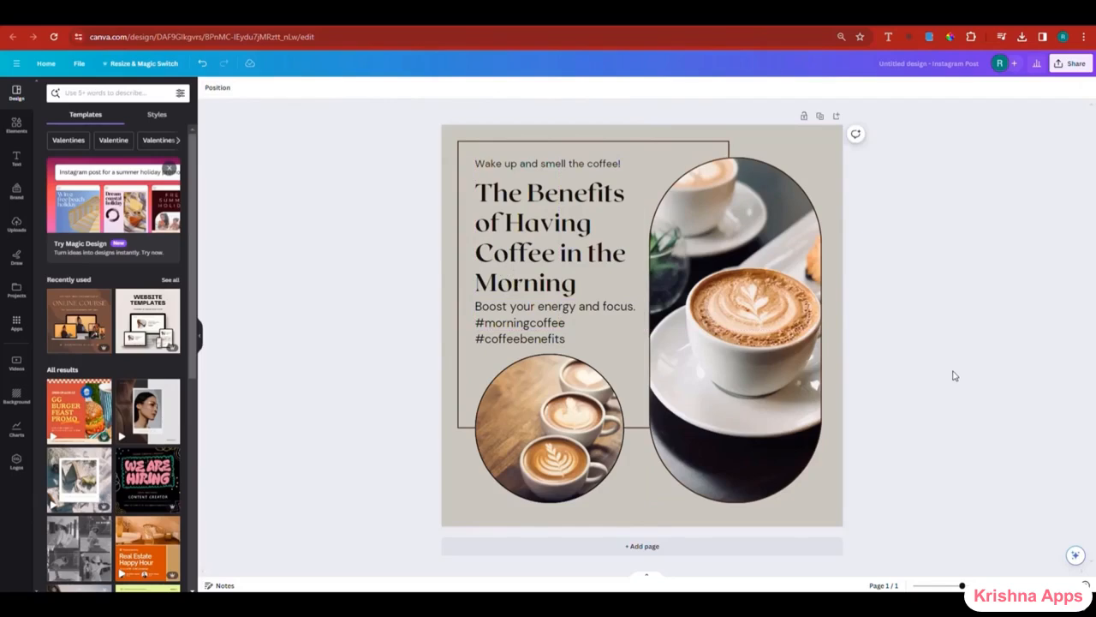
- Rename the Canva design as "INSTAGRAM POST 1"
{"action": "left_click", "coordinate": [946, 73]}
{"action": "type", "text": "INS"}
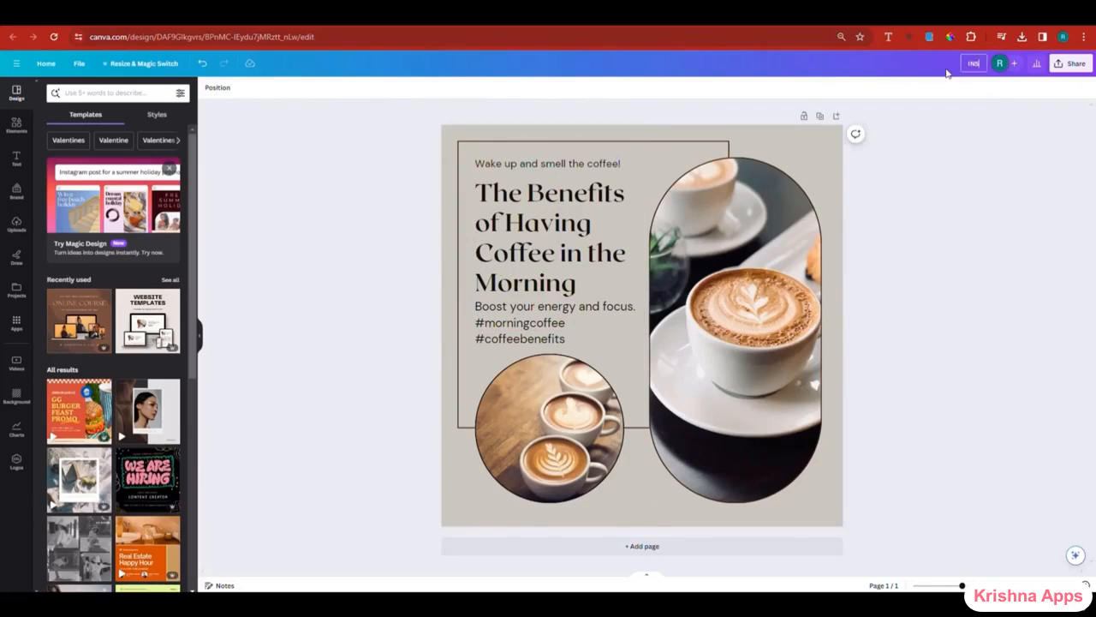
{"action": "type", "text": "TAGRAM POST 1"}
{"action": "key", "text": "Return"}
- Download the design as a PNG file and look over its sharing options
{"action": "left_click", "coordinate": [1073, 67]}
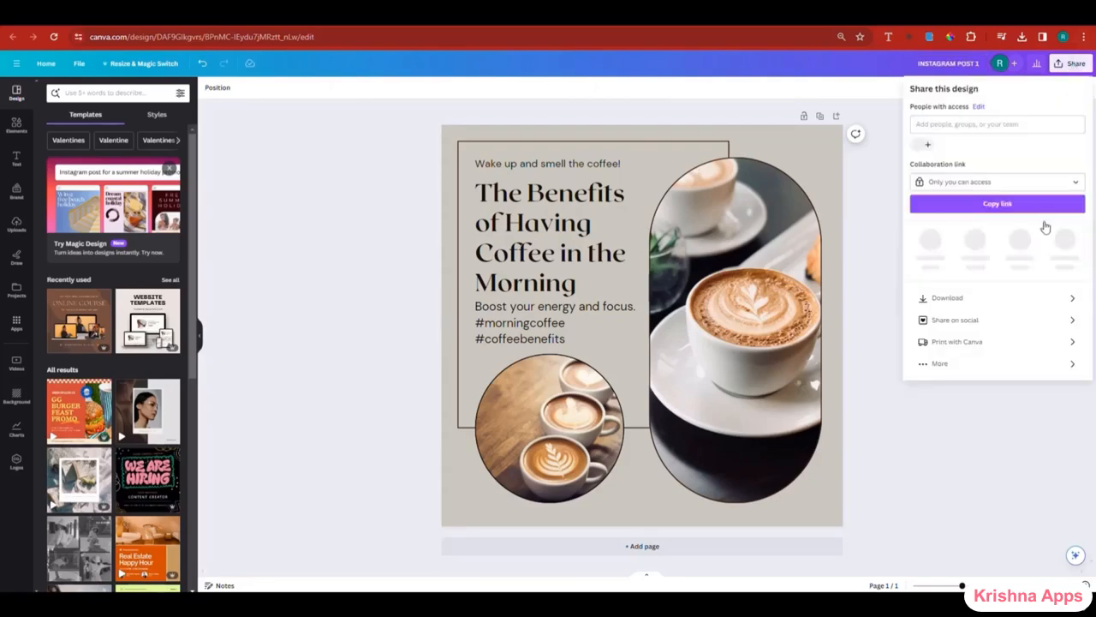
{"action": "left_click", "coordinate": [1005, 293]}
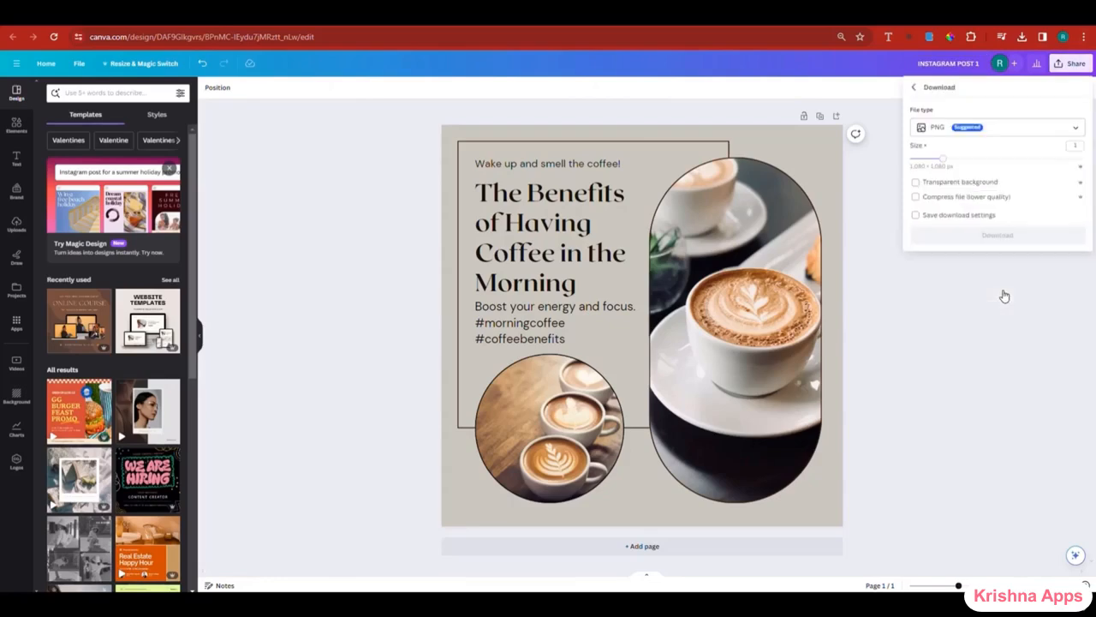
{"action": "left_click", "coordinate": [1021, 238]}
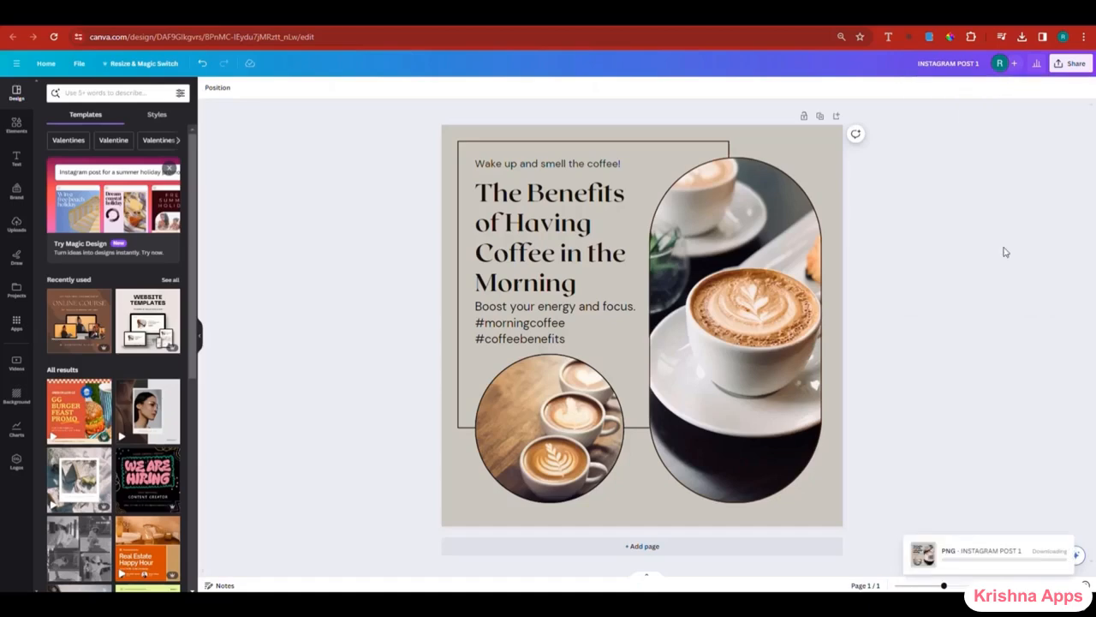
{"action": "left_click", "coordinate": [1070, 65]}
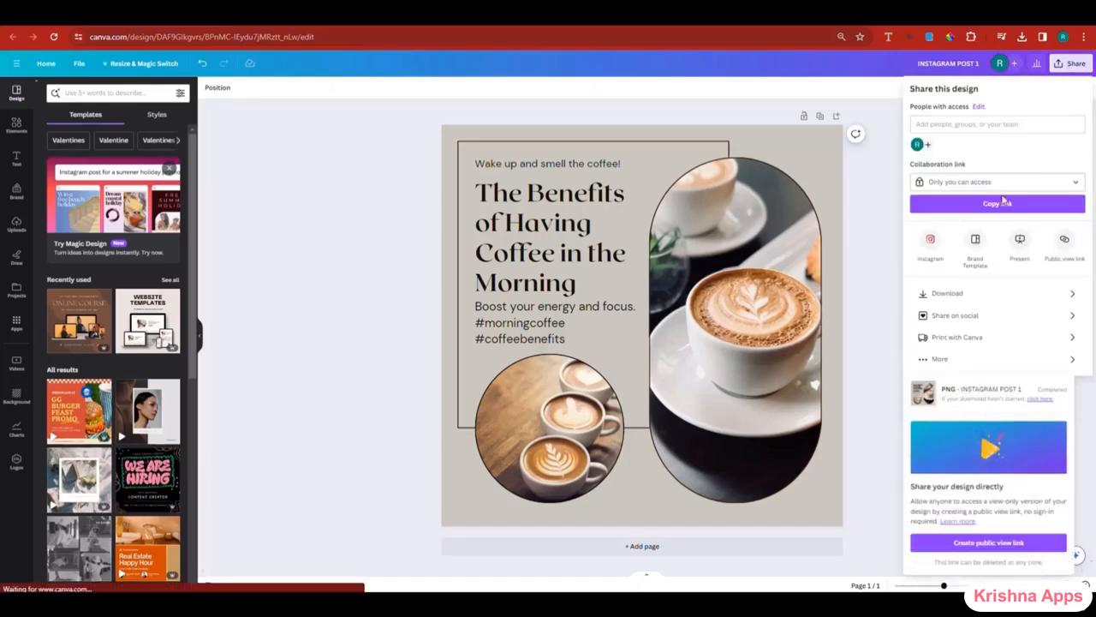
{"action": "left_click", "coordinate": [876, 104]}
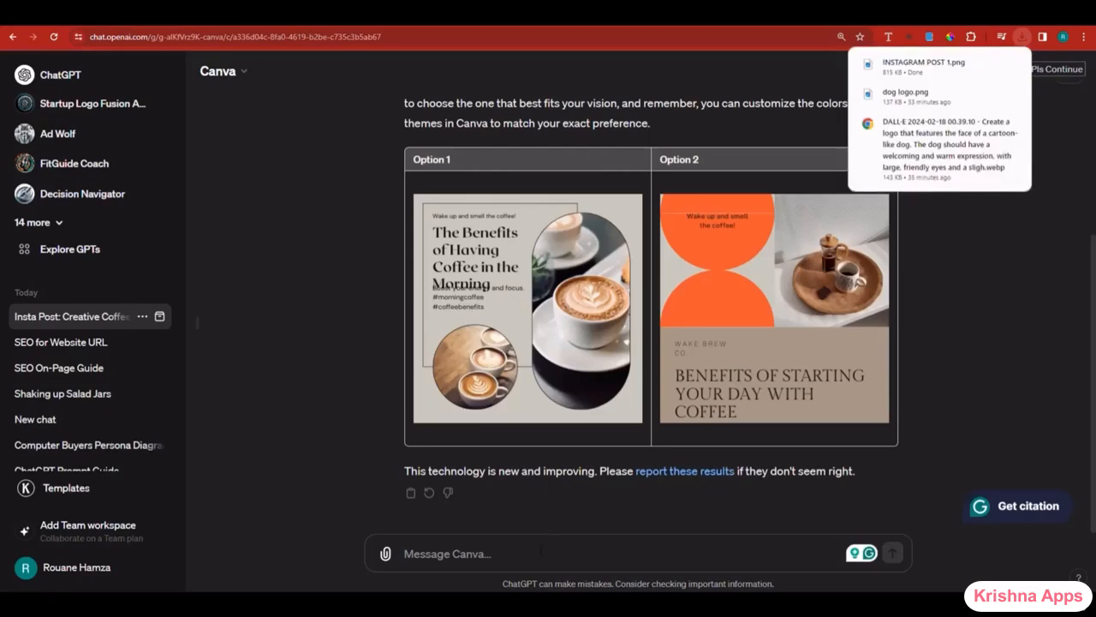
- In the ChatGPT Canva chat, send "I WANT TO CREATE AN INSTAGRAM REEL ABOUT PIZZA MARGUERITA" and give "DELICIOUS" as its theme
{"action": "left_click", "coordinate": [534, 553]}
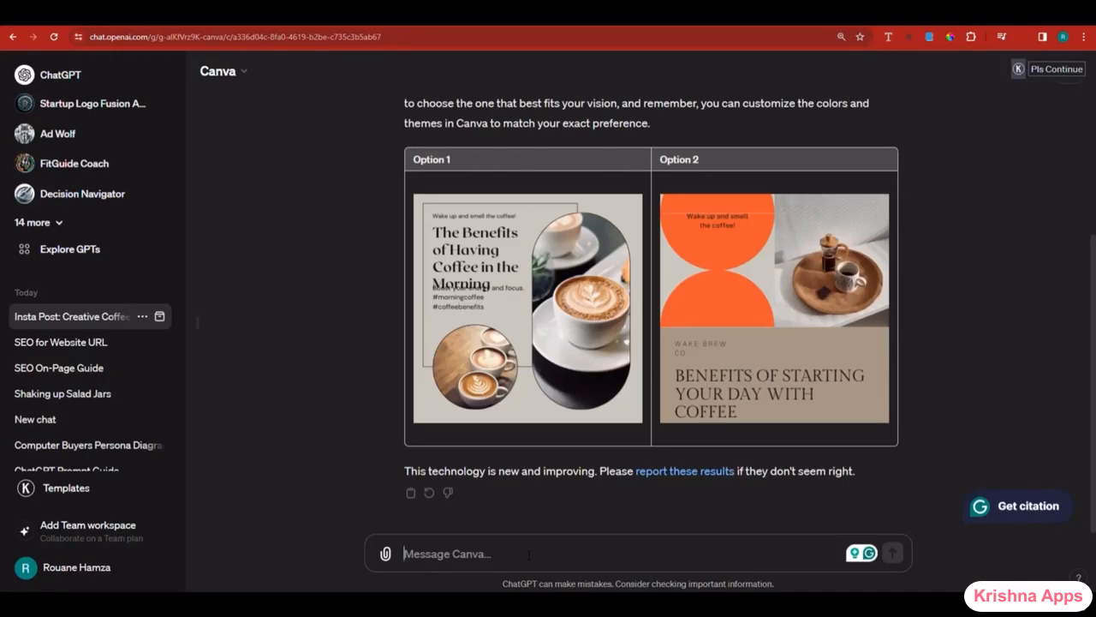
{"action": "type", "text": "I WANT TO CREATE AN INSTAGRAM REEL ABOUT PIZZA MARGUERITA"}
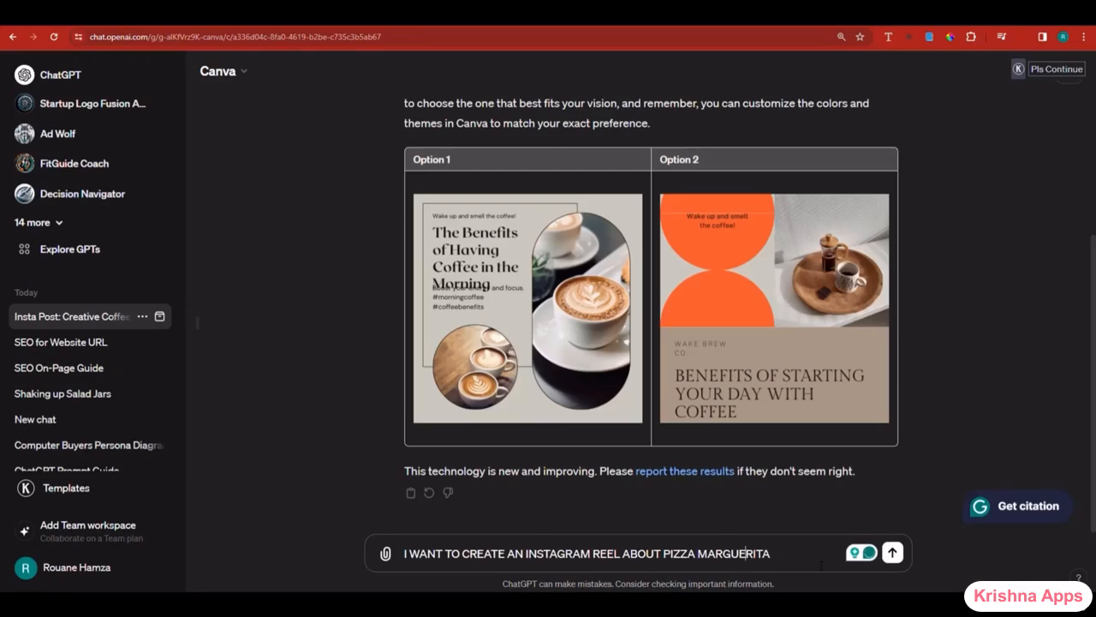
{"action": "key", "text": "Return"}
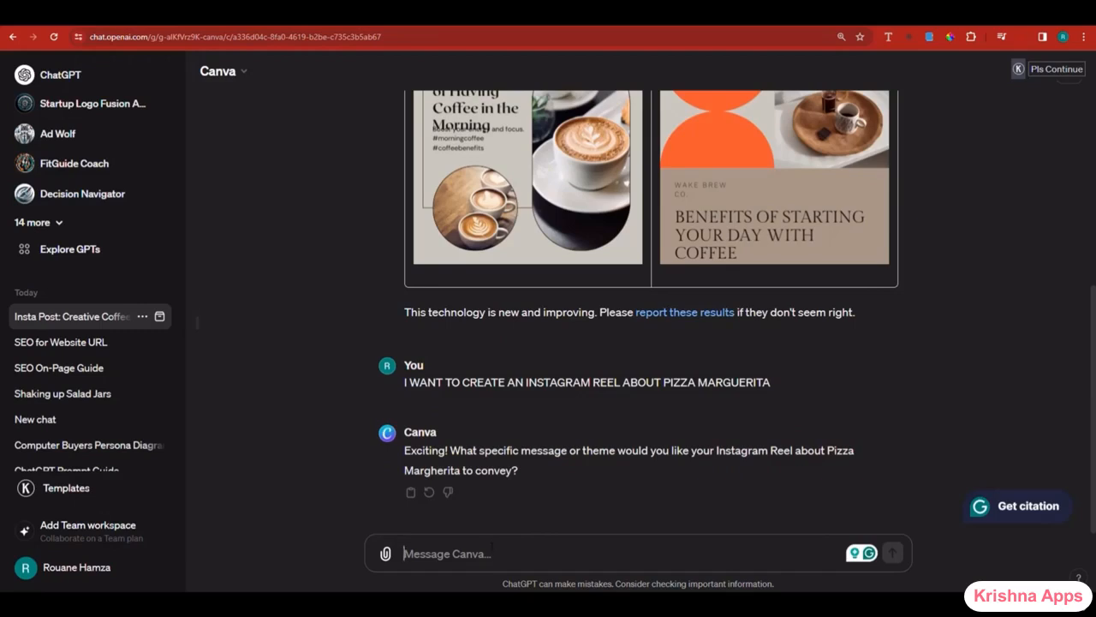
{"action": "type", "text": "DELICIOUS"}
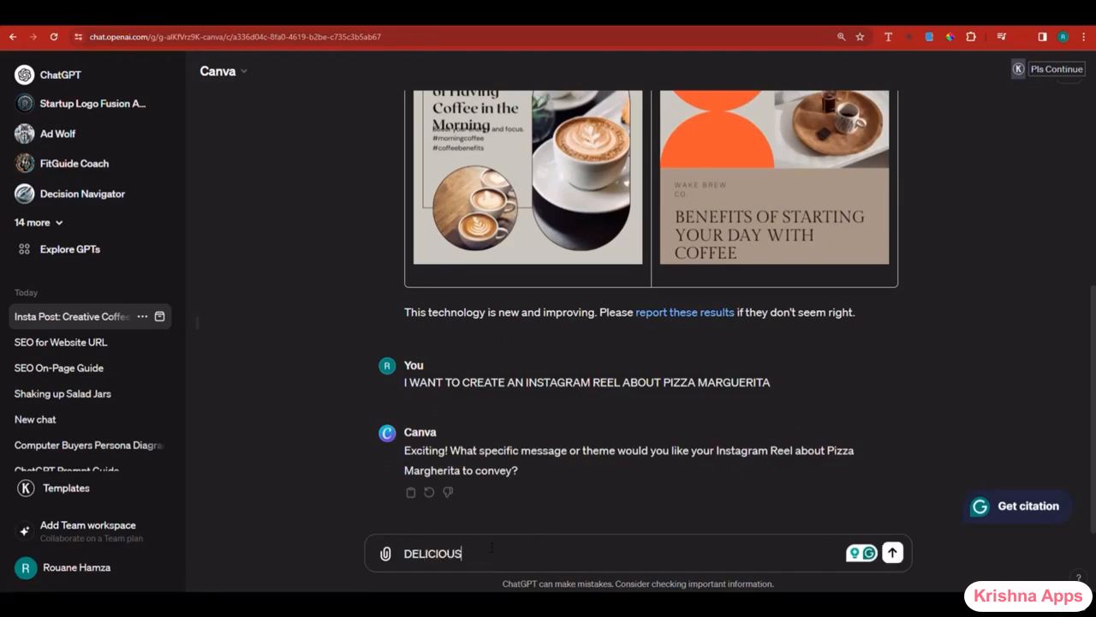
{"action": "key", "text": "Return"}
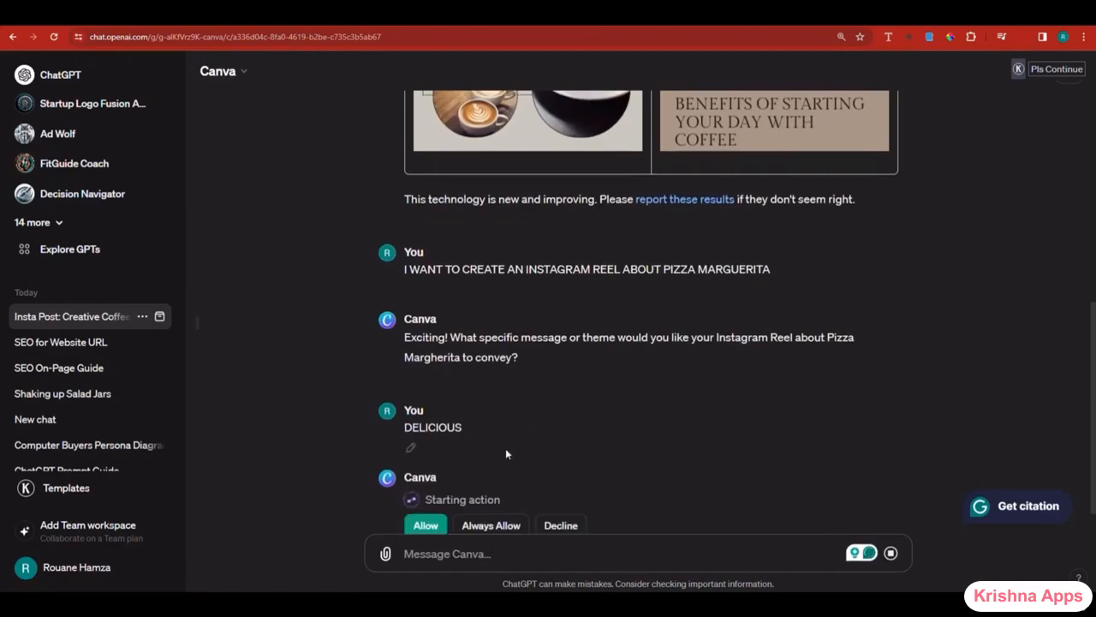
- Allow the Canva plugin action for the pizza reel request and look through the suggested Instagram reel templates
{"action": "left_click", "coordinate": [428, 463]}
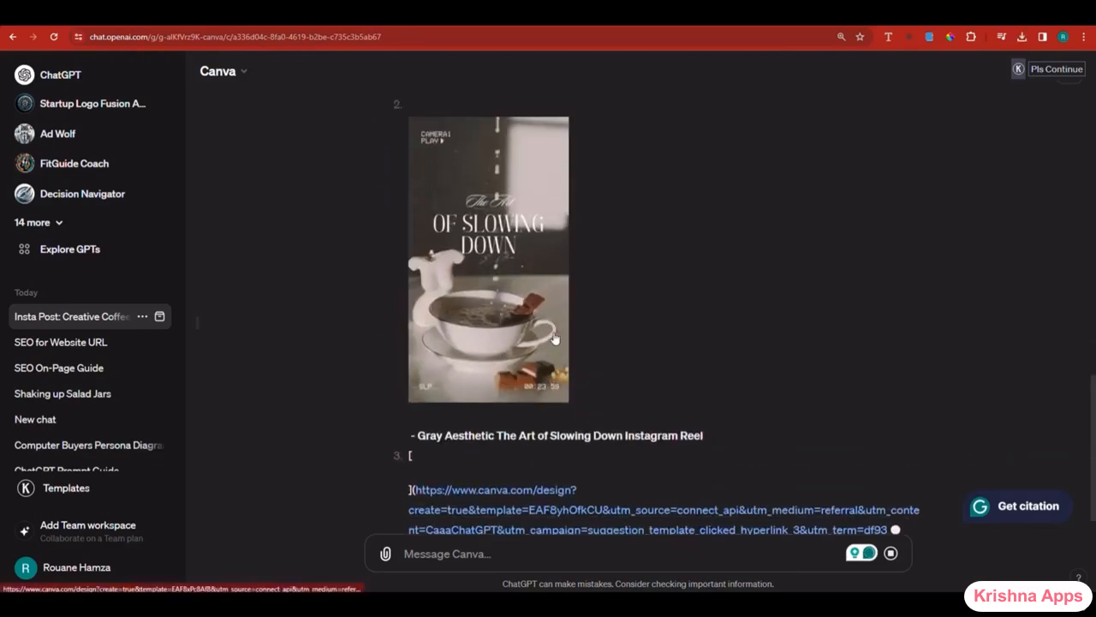
{"action": "scroll", "coordinate": [494, 321], "scroll_direction": "up", "scroll_amount": 3}
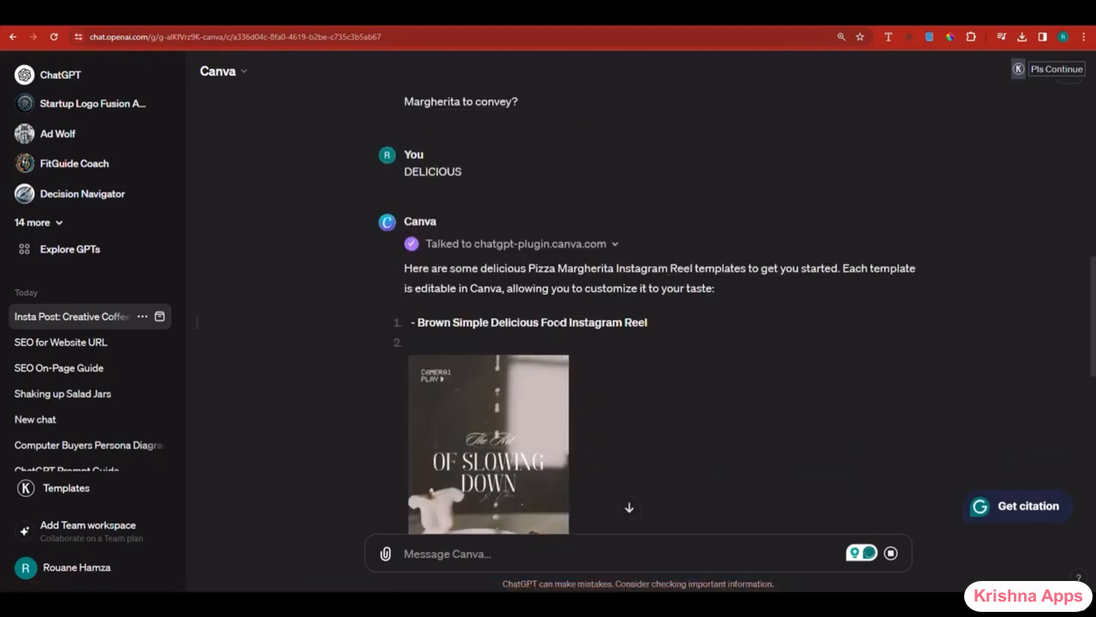
{"action": "scroll", "coordinate": [569, 317], "scroll_direction": "down", "scroll_amount": 5}
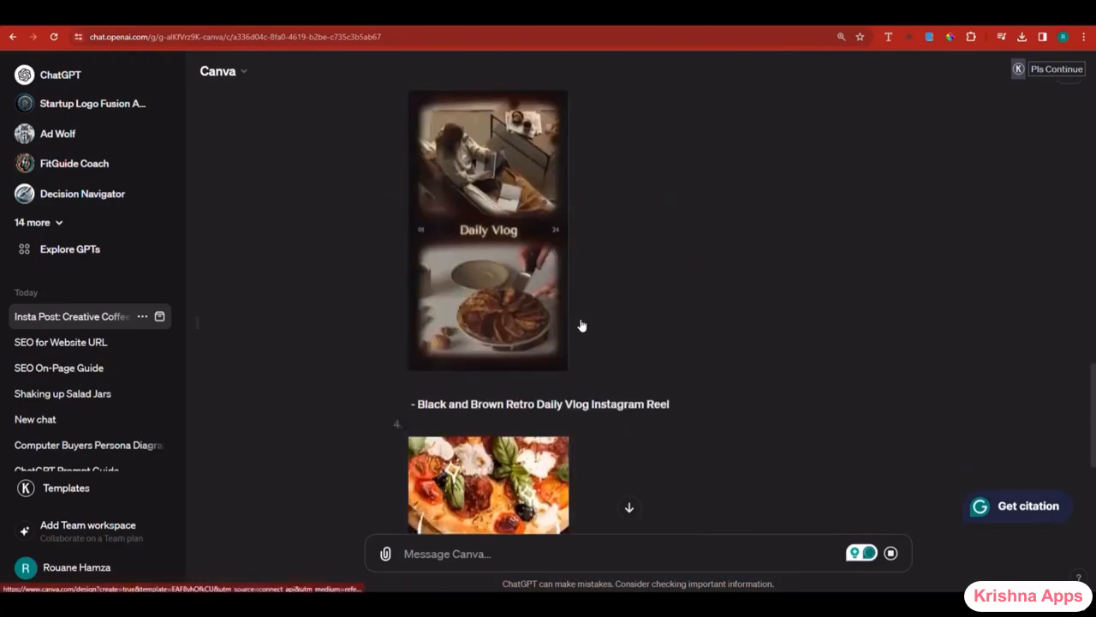
{"action": "scroll", "coordinate": [580, 325], "scroll_direction": "down", "scroll_amount": 5}
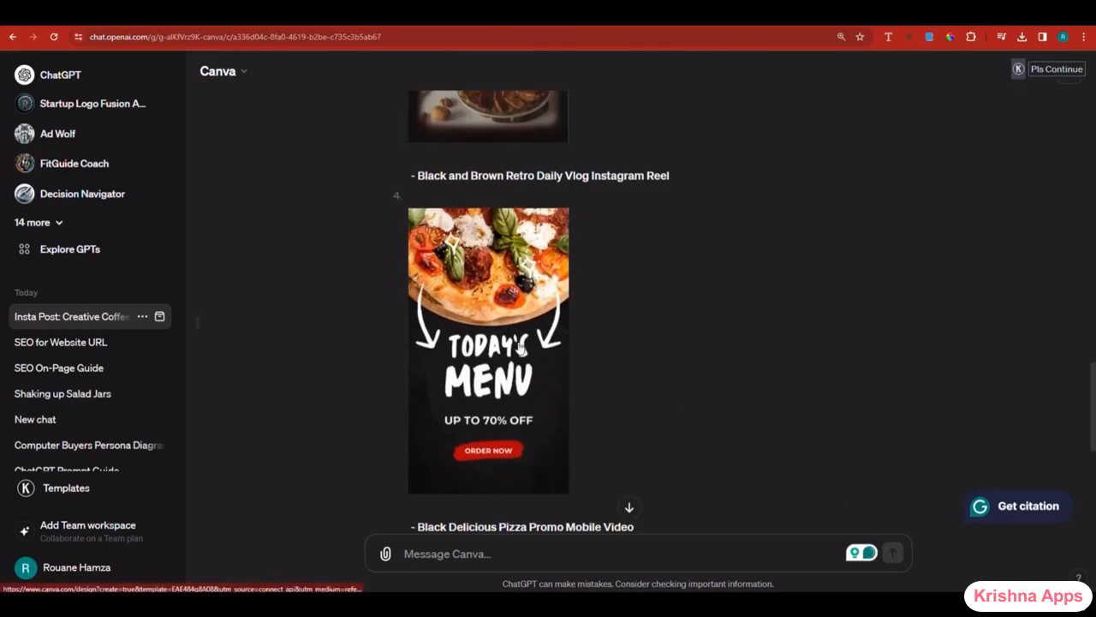
{"action": "scroll", "coordinate": [495, 396], "scroll_direction": "down", "scroll_amount": 2}
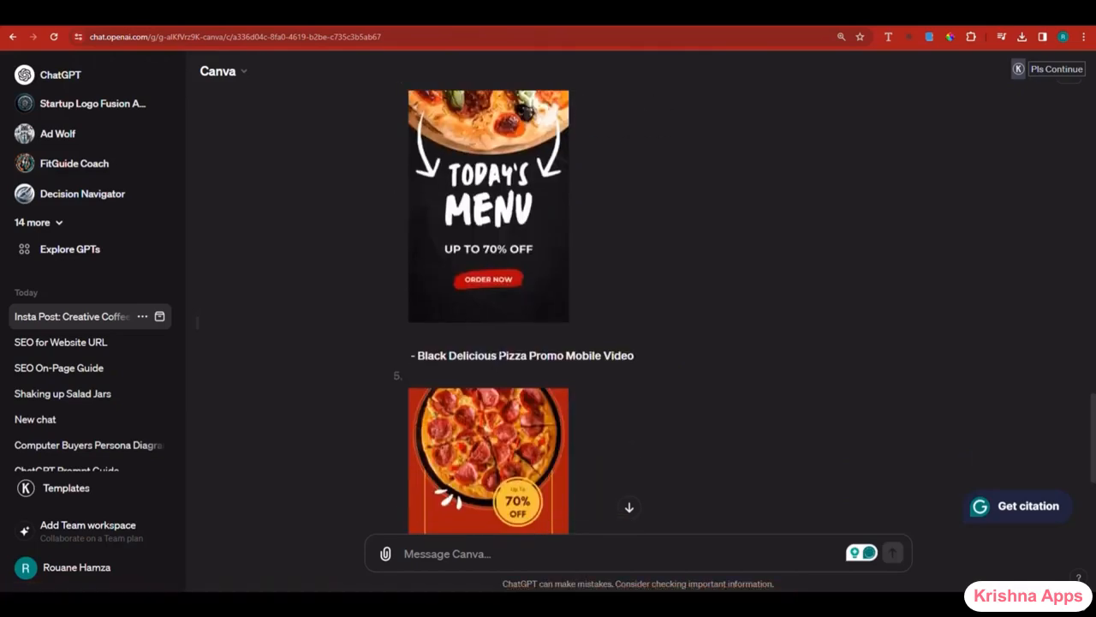
{"action": "scroll", "coordinate": [519, 347], "scroll_direction": "down", "scroll_amount": 3}
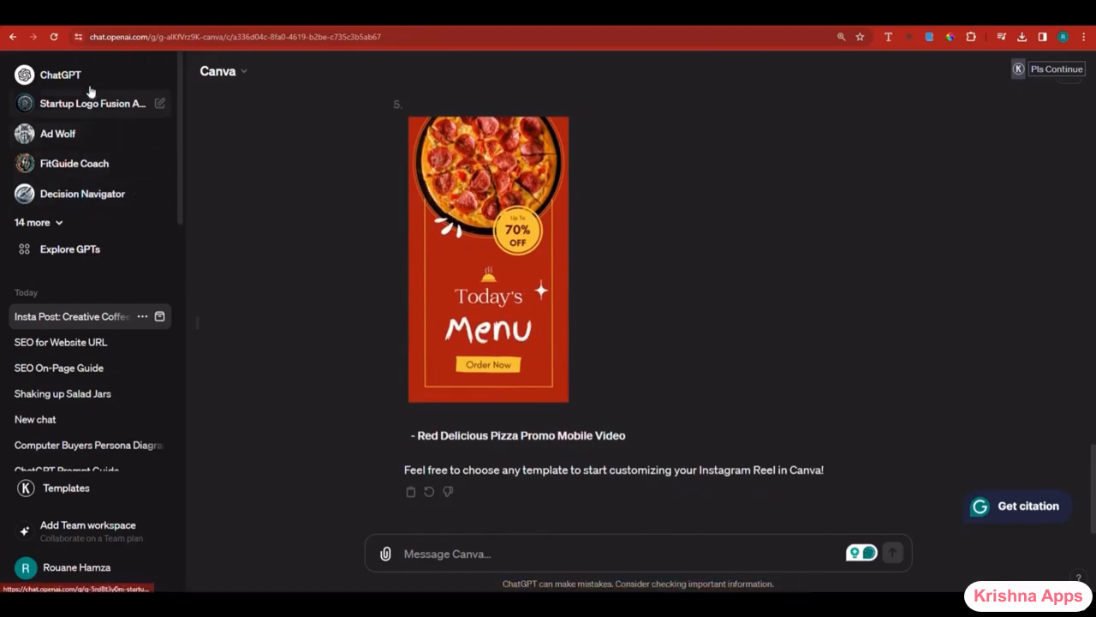
- Start a new Canva GPT chat and send "I WANT YOU TO CREATE A SALES PRESENTATION TO SELL THE LATEST IPHONE;"
{"action": "left_click", "coordinate": [60, 76]}
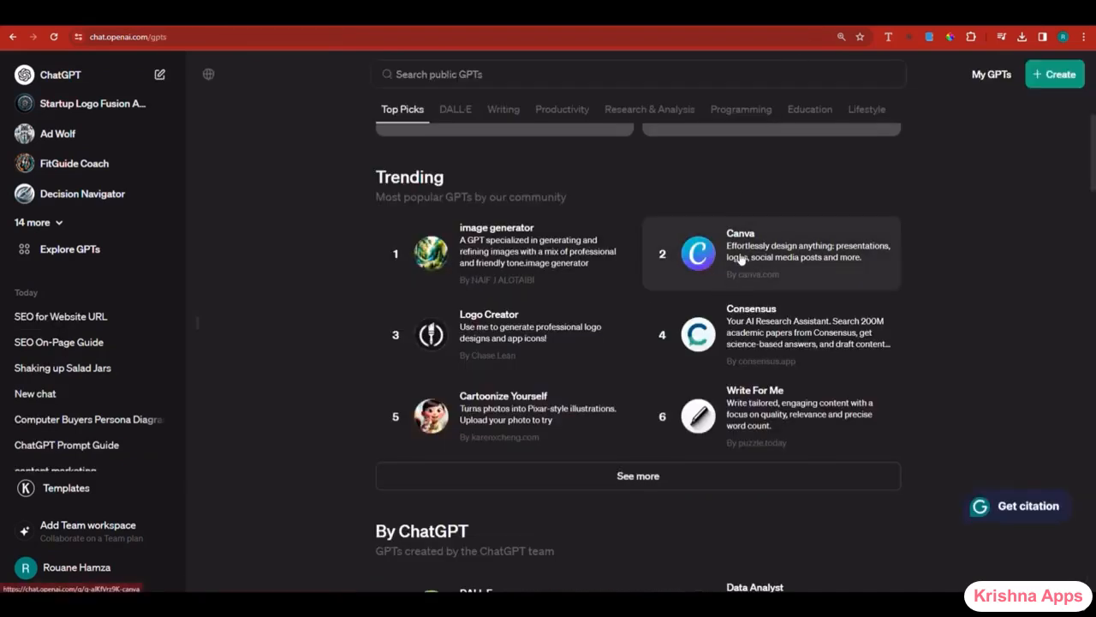
{"action": "left_click", "coordinate": [741, 259]}
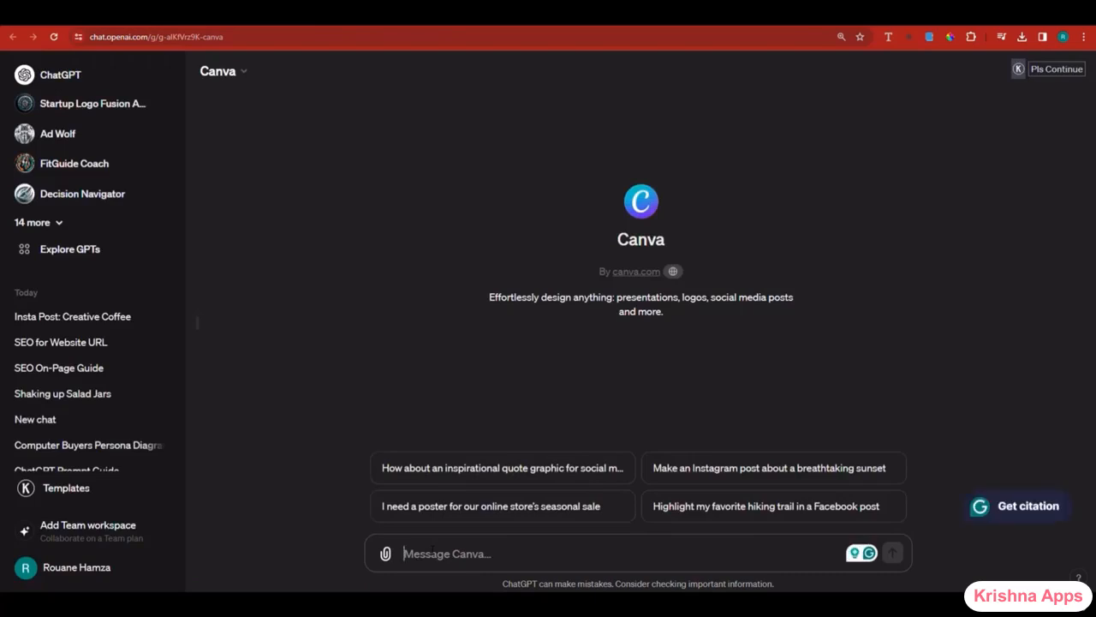
{"action": "type", "text": "I WANT YOU TO CREATE A SALES PRESENTATION TO SELL THE LATEST IPHONE."}
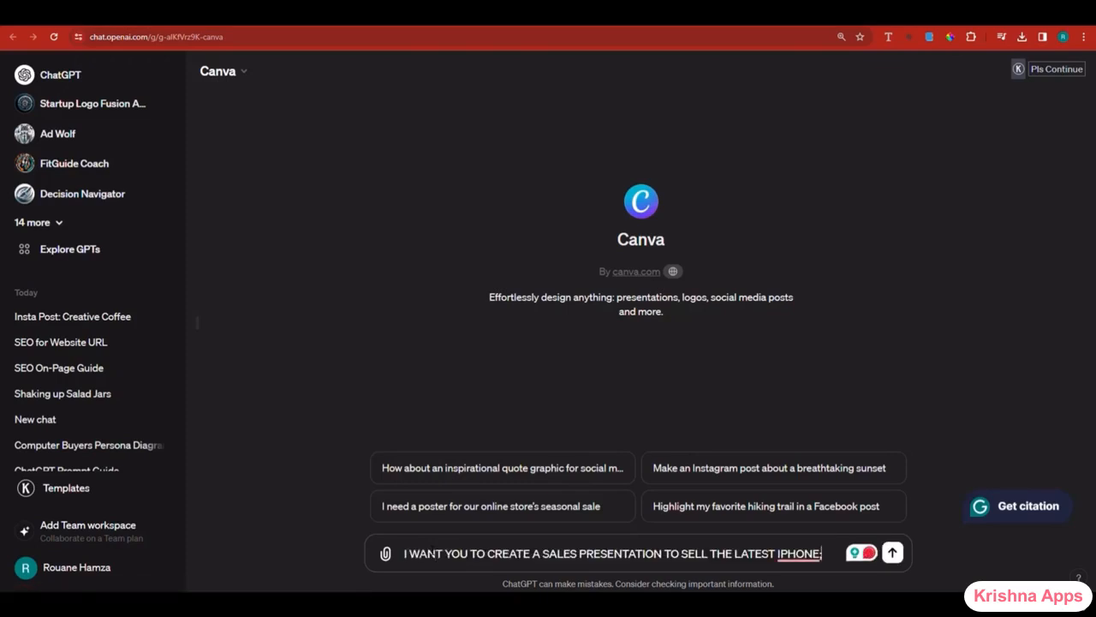
{"action": "key", "text": "Return"}
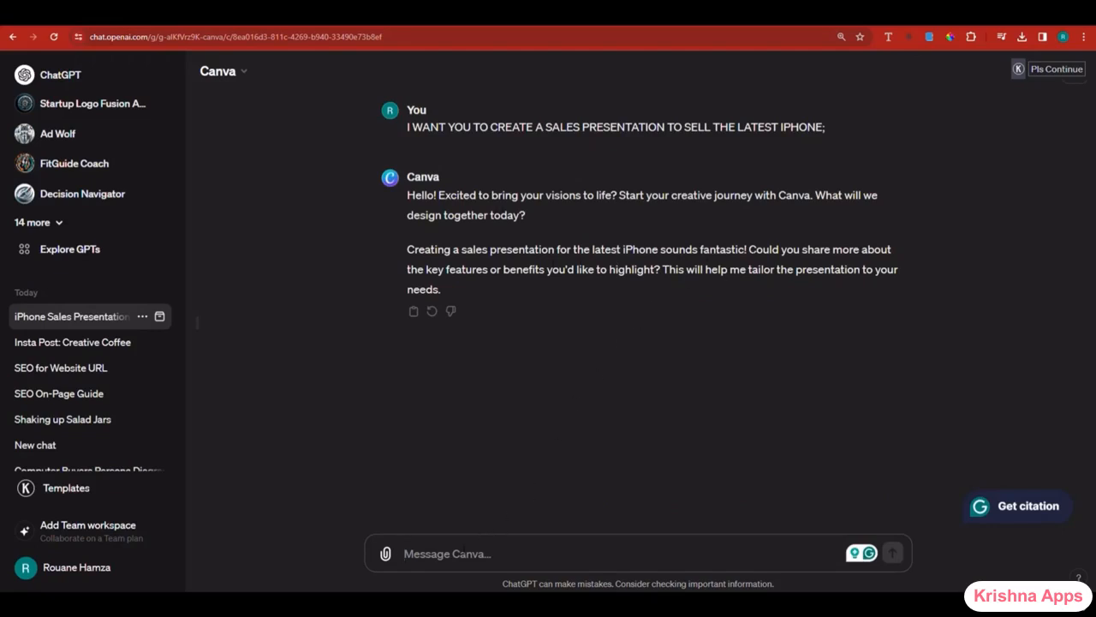
- Reply "it's iphone 15 pro max" in the presentation chat and allow Canva to contact its plugin
{"action": "type", "text": "it's iphone"}
{"action": "type", "text": "0"}
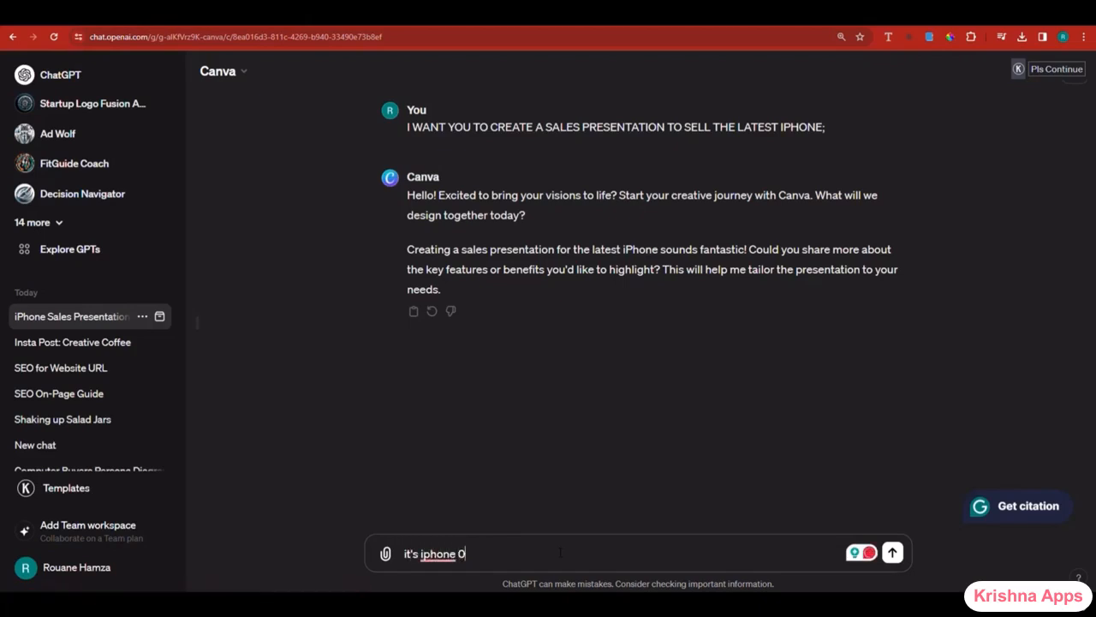
{"action": "key", "text": "BackSpace"}
{"action": "key", "text": "BackSpace"}
{"action": "type", "text": "15 pro max"}
{"action": "key", "text": "Return"}
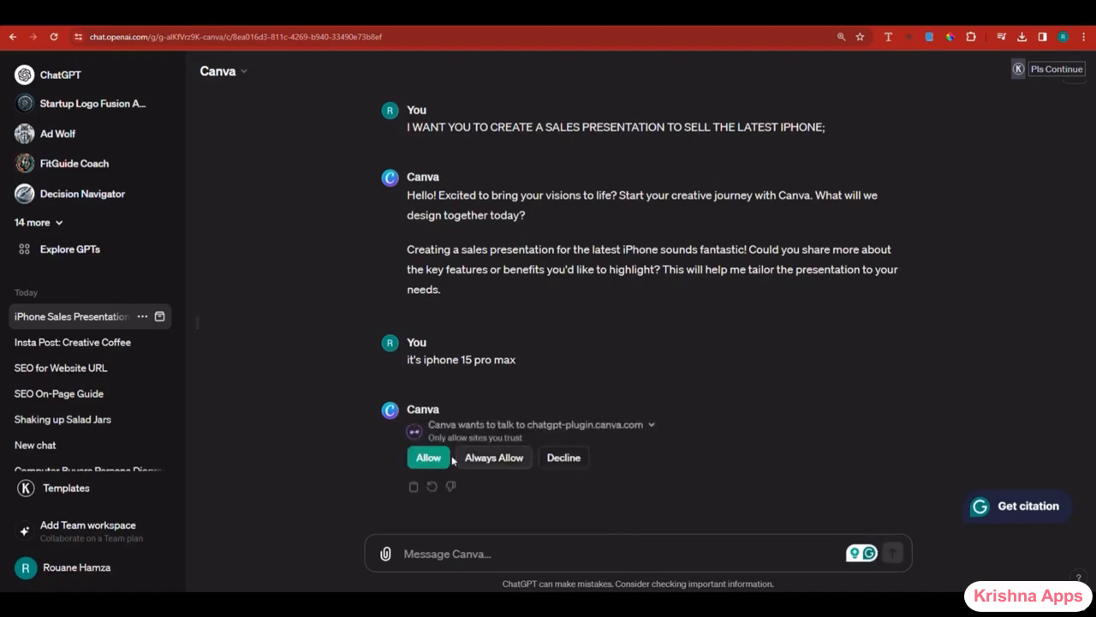
{"action": "left_click", "coordinate": [457, 461]}
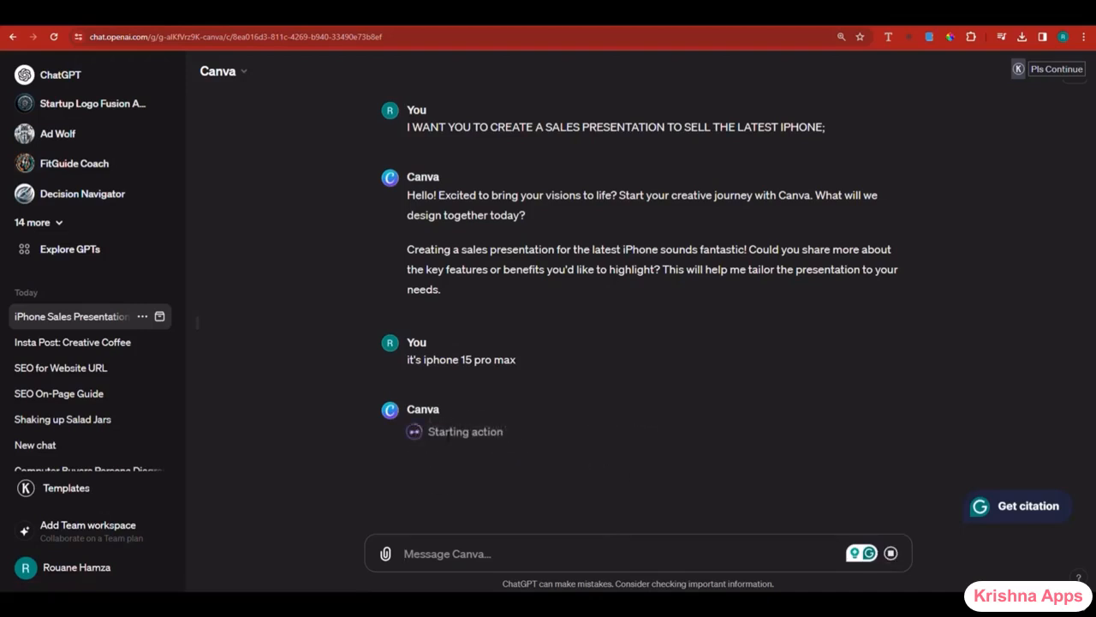
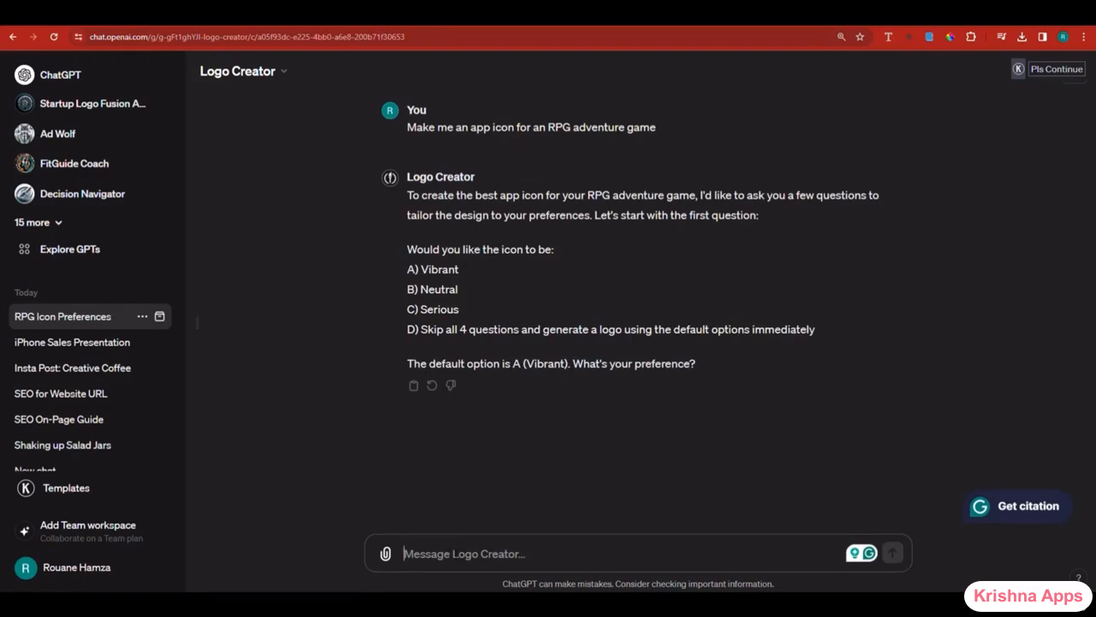
- Answer Logo Creator's questions with a for vibrant, complexity 10, a for forest green and gold, and a for one logo, then view the icon enlarged
{"action": "type", "text": "a"}
{"action": "key", "text": "Return"}
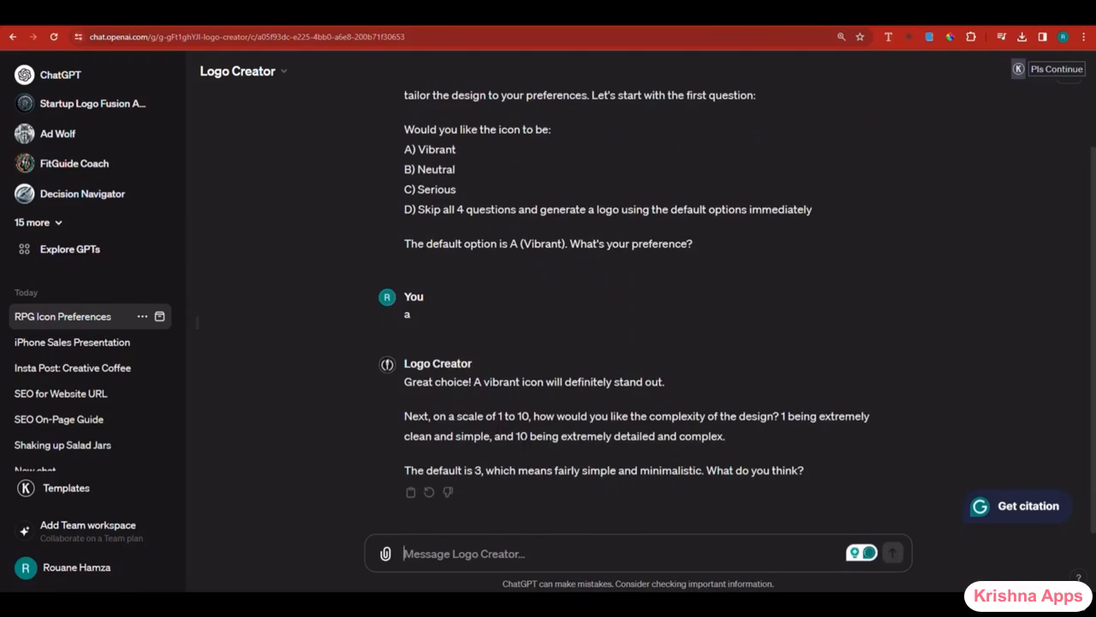
{"action": "type", "text": "10"}
{"action": "key", "text": "Return"}
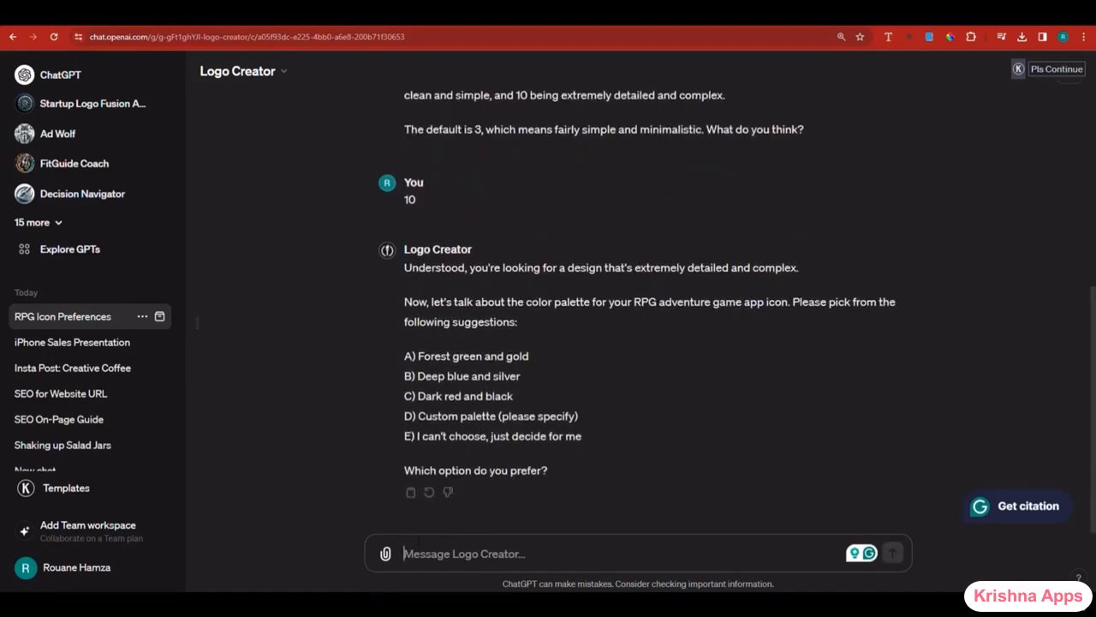
{"action": "type", "text": "a"}
{"action": "key", "text": "Return"}
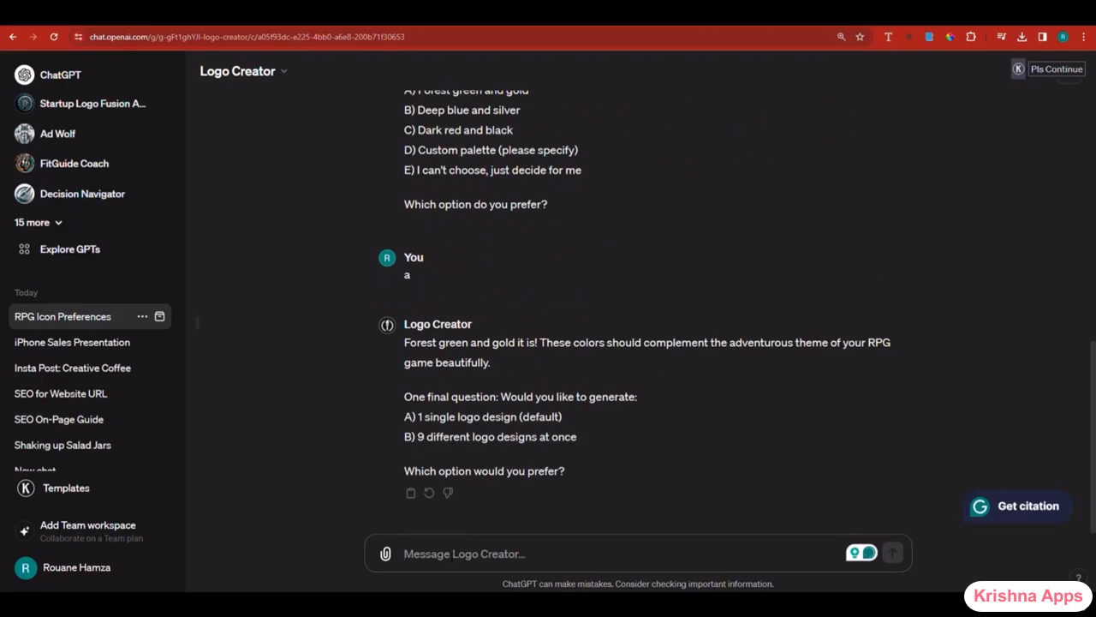
{"action": "type", "text": "a"}
{"action": "key", "text": "Return"}
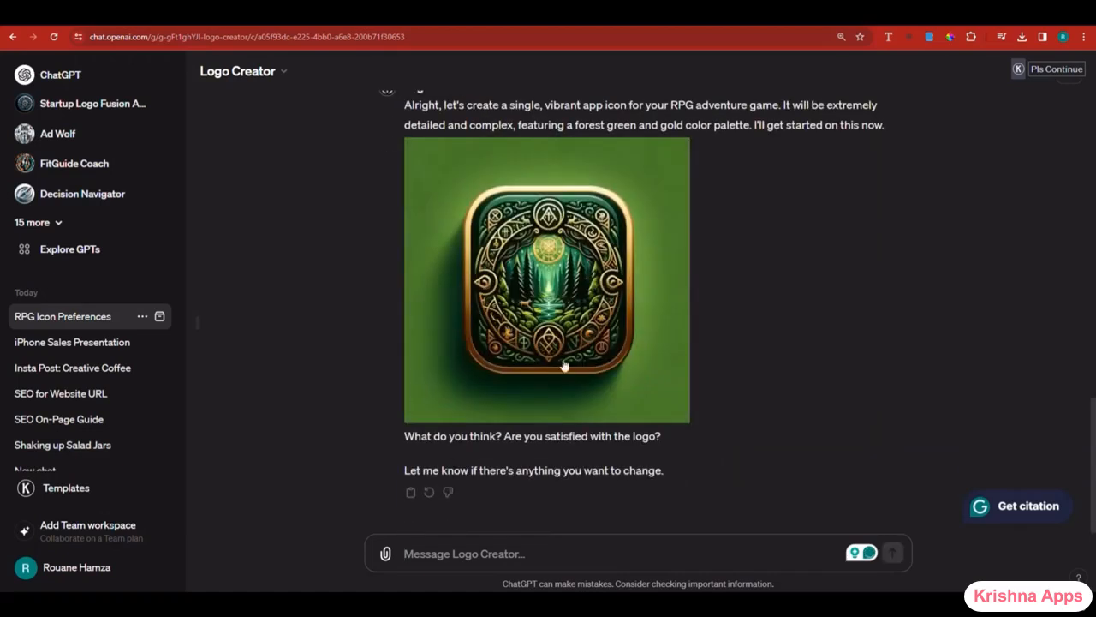
{"action": "left_click", "coordinate": [538, 304]}
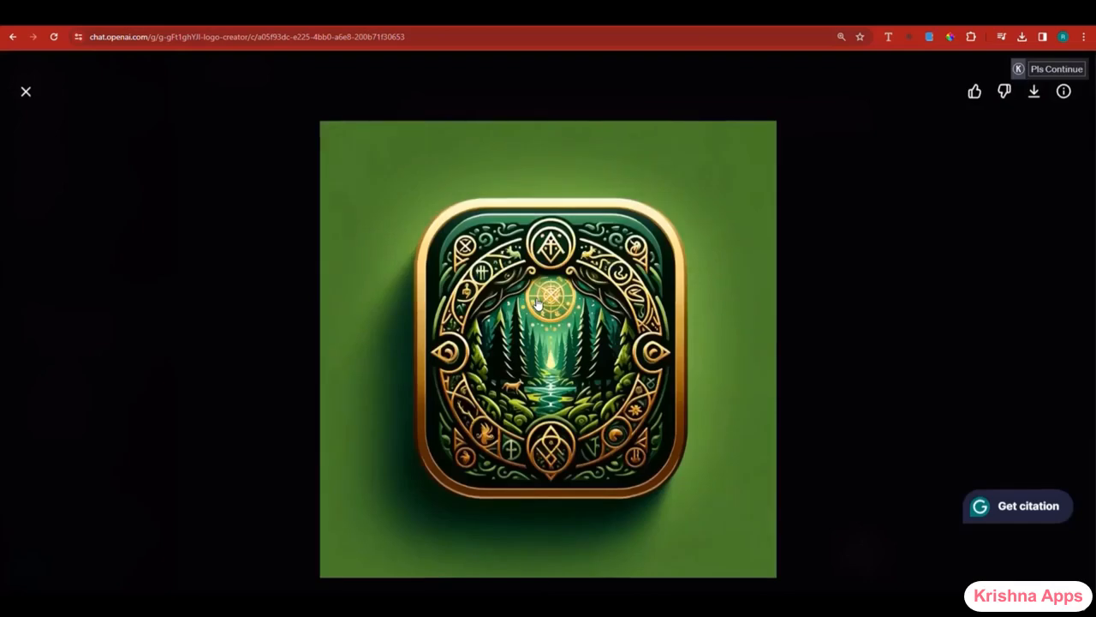
{"action": "left_click", "coordinate": [24, 93]}
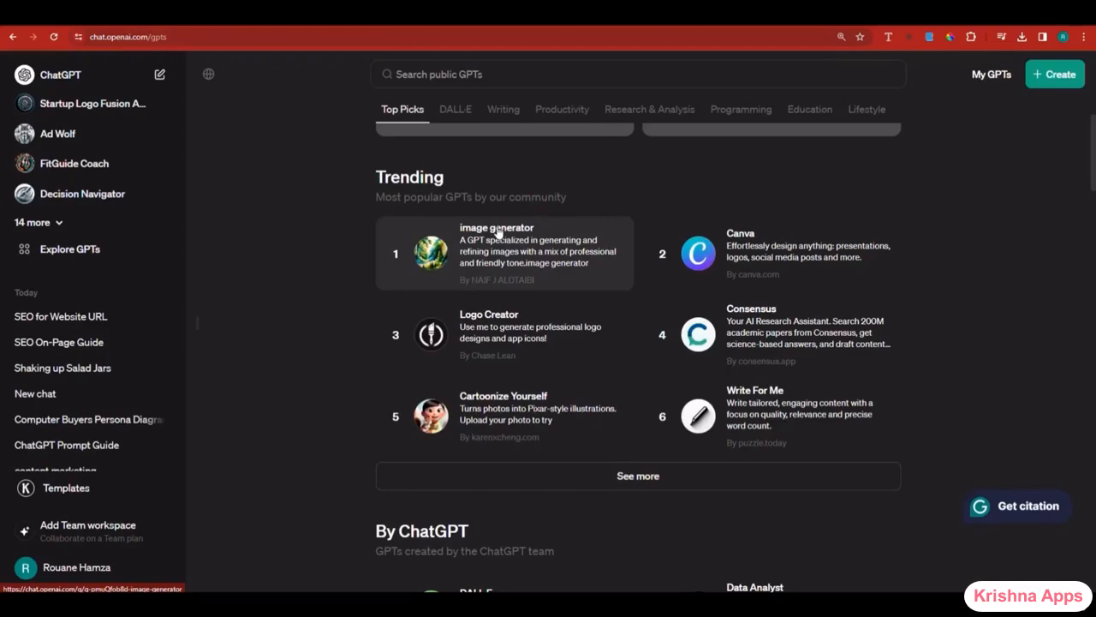
- In a new ChatGPT 4 chat, request 5 copy-paste builder prompts for a Custom GPT named "Startup Logo Creator" that asks 3 multiple choice questions
{"action": "left_click", "coordinate": [94, 77]}
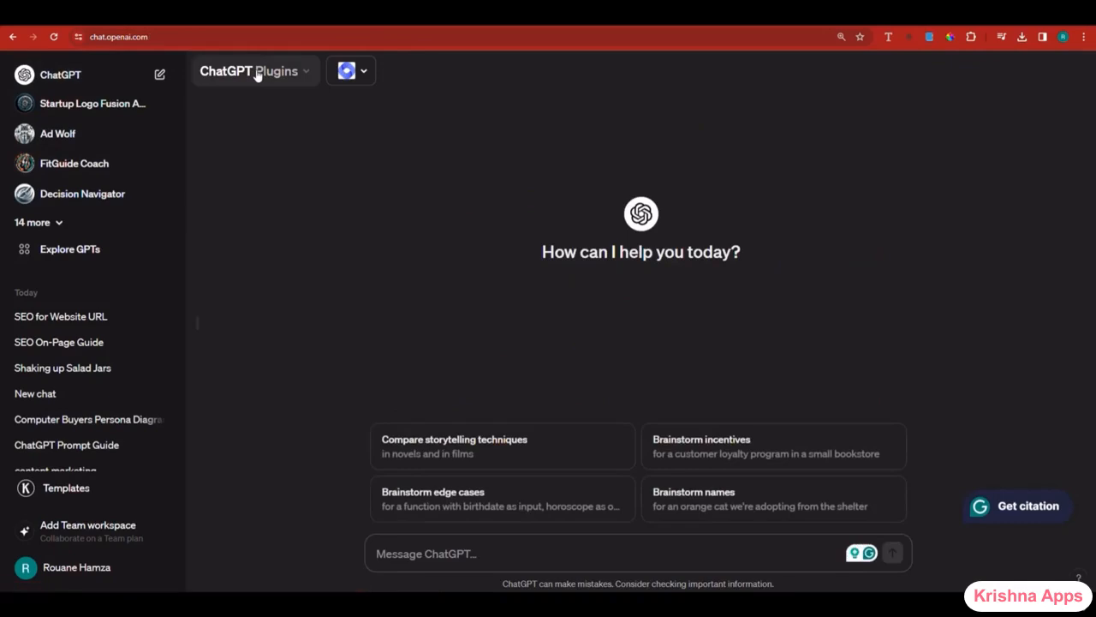
{"action": "left_click", "coordinate": [256, 75]}
{"action": "left_click", "coordinate": [252, 109]}
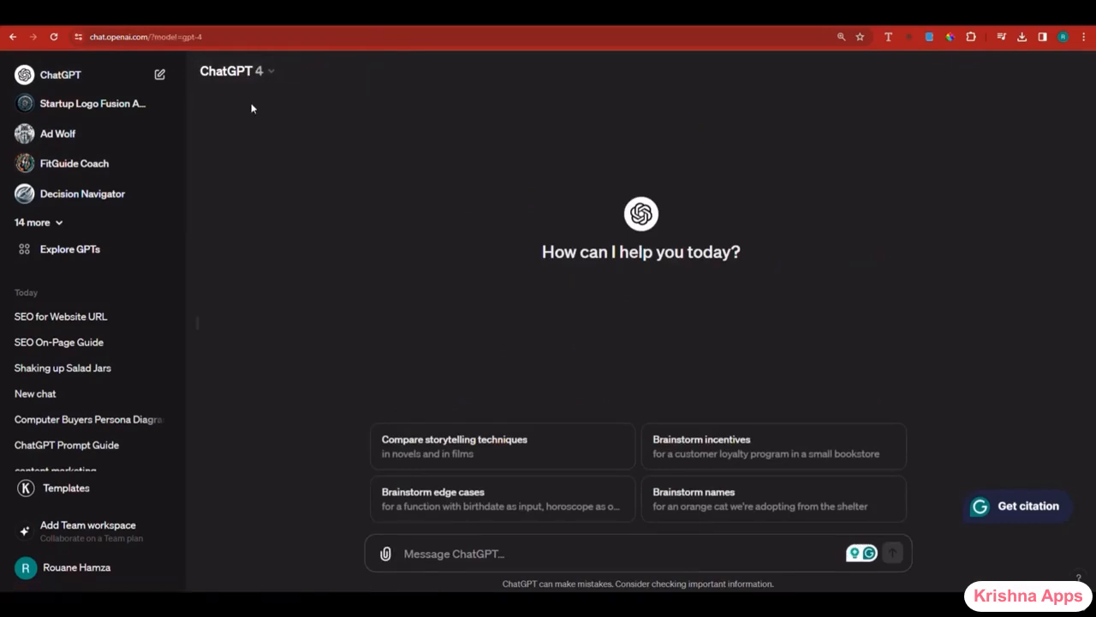
{"action": "type", "text": "i want to create a Custom GPT named \"Startup Logo Creator\" that asks 3 multiple choice questions about the nature of the logo, and then designs the logo for any startup. Write a sequence of 5 prompts that I could use to program the gpt inside of the gpt builder. I want to copy paste these syntax prompts directly into the builder so make them compliant."}
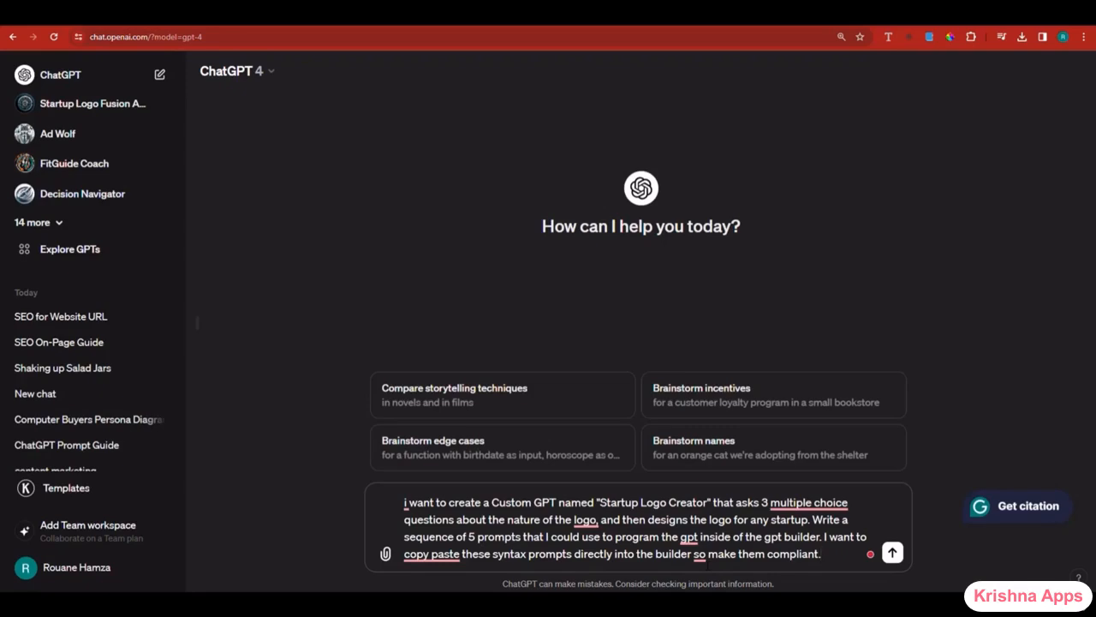
{"action": "key", "text": "Return"}
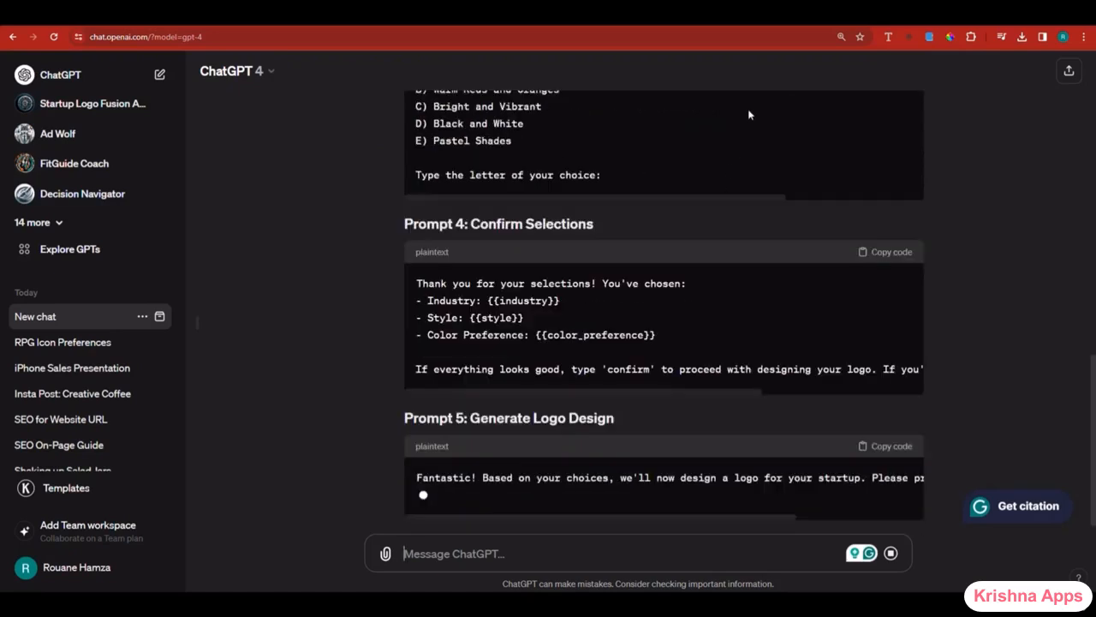
- Open chat.openai.com in a new browser tab and start creating a new GPT from the GPT store
{"action": "left_click", "coordinate": [713, 15]}
{"action": "type", "text": "chat.openai.com"}
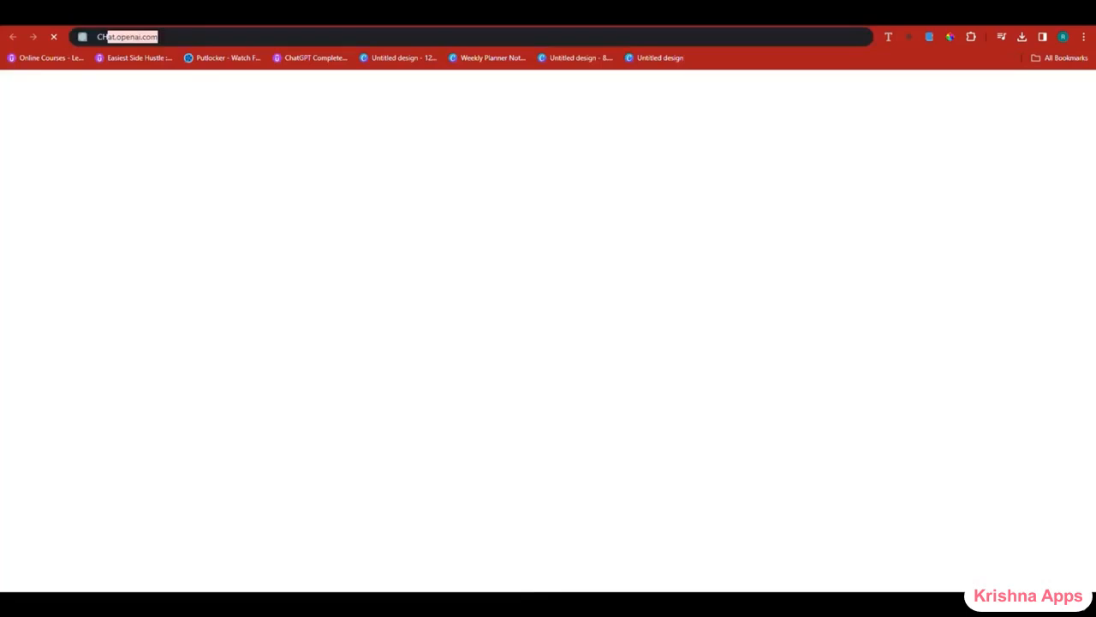
{"action": "key", "text": "Return"}
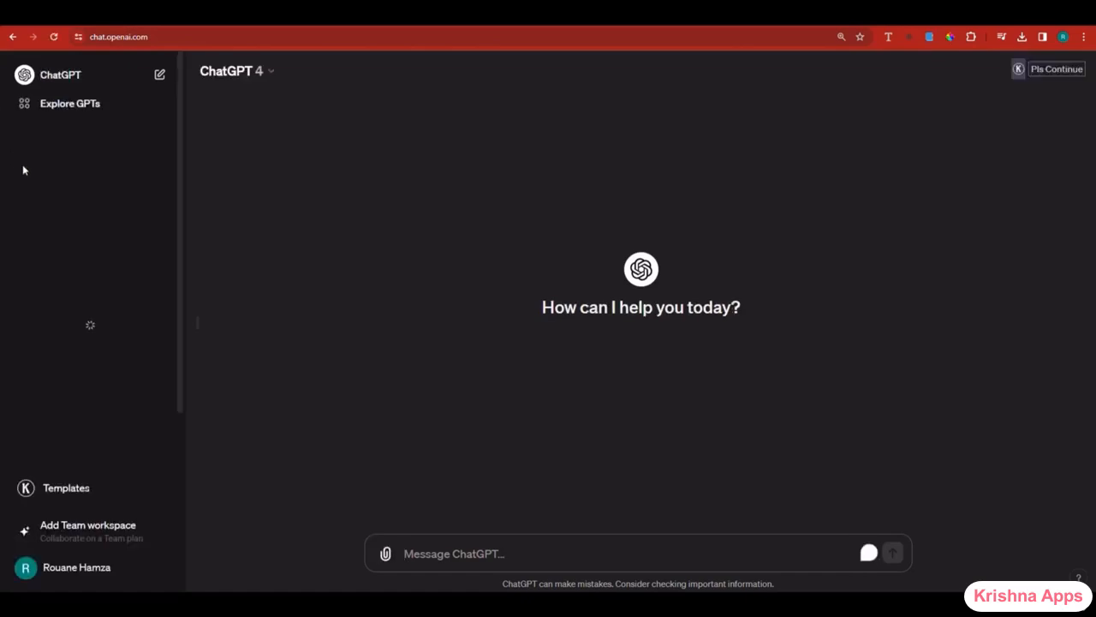
{"action": "left_click", "coordinate": [82, 109]}
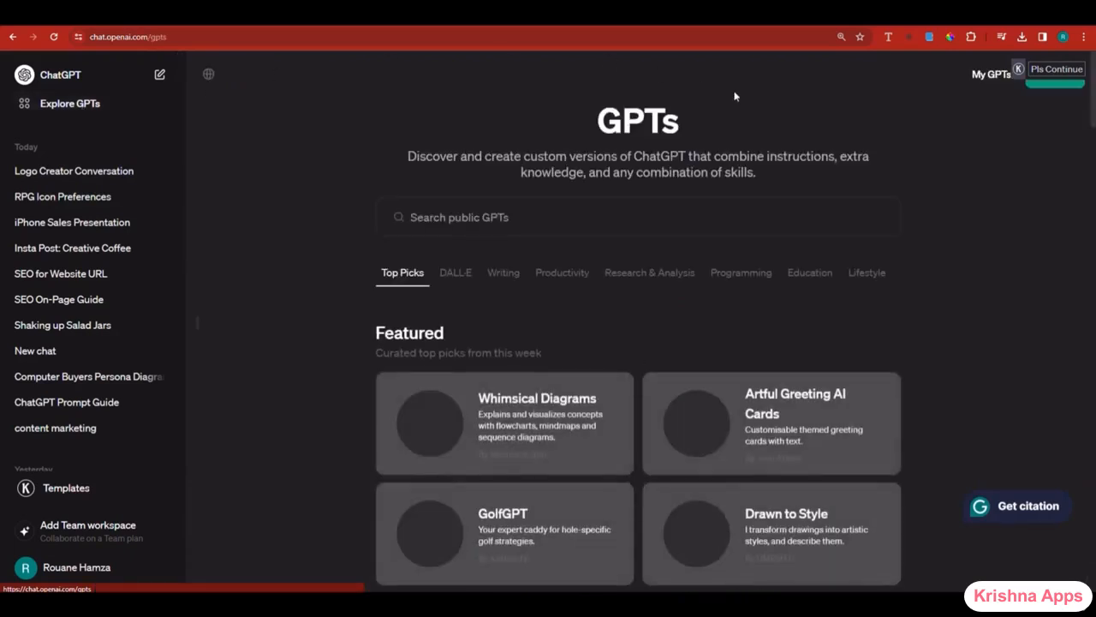
{"action": "left_click", "coordinate": [1054, 86]}
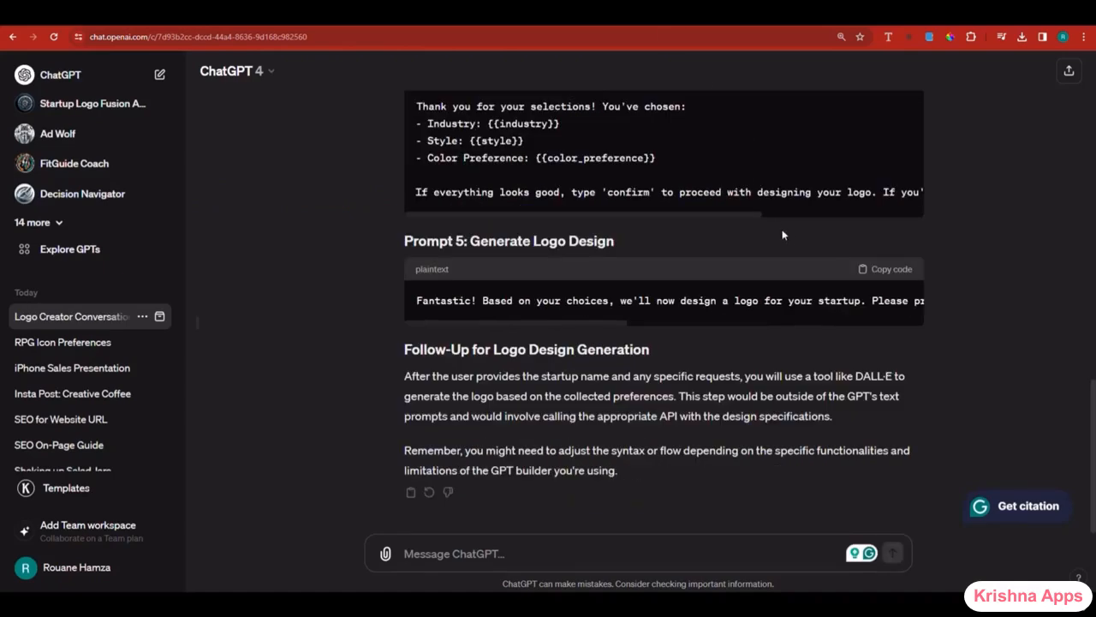
- Copy the first generated prompt, about choosing the startup's industry, and send it to the GPT Builder
{"action": "scroll", "coordinate": [786, 233], "scroll_direction": "up", "scroll_amount": 5}
{"action": "scroll", "coordinate": [831, 250], "scroll_direction": "up", "scroll_amount": 8}
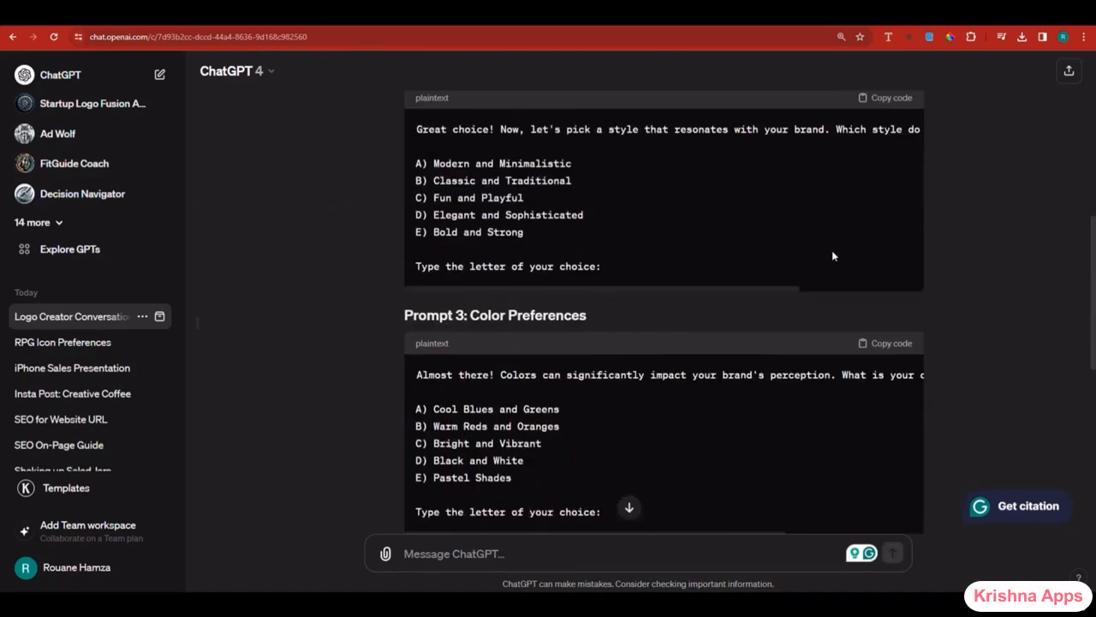
{"action": "left_click", "coordinate": [899, 310]}
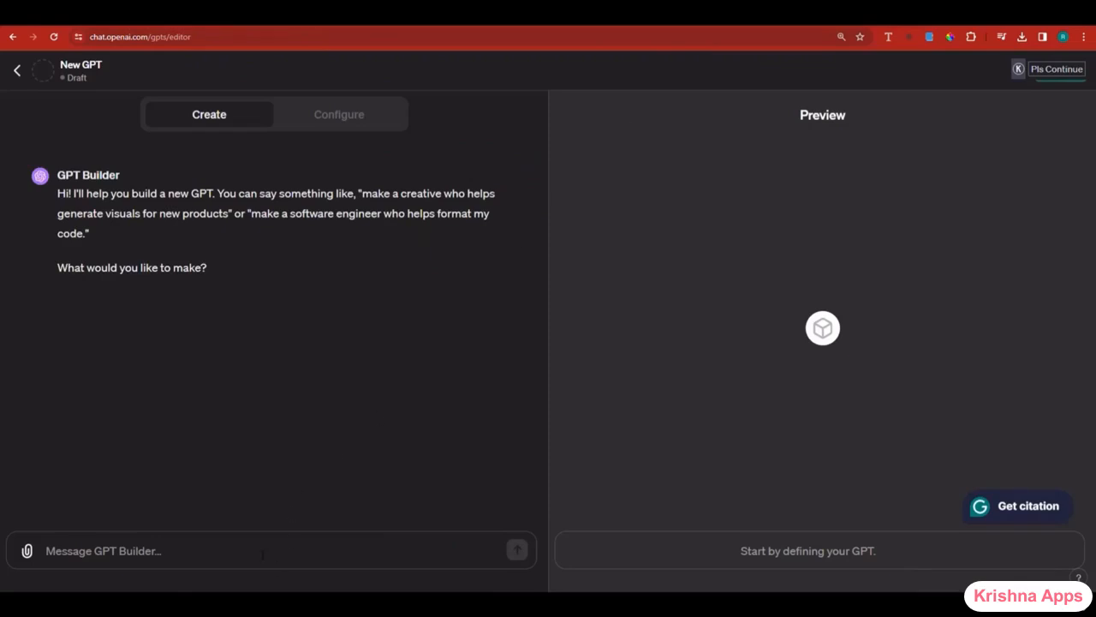
{"action": "left_click", "coordinate": [262, 554]}
{"action": "key", "text": "ctrl+v"}
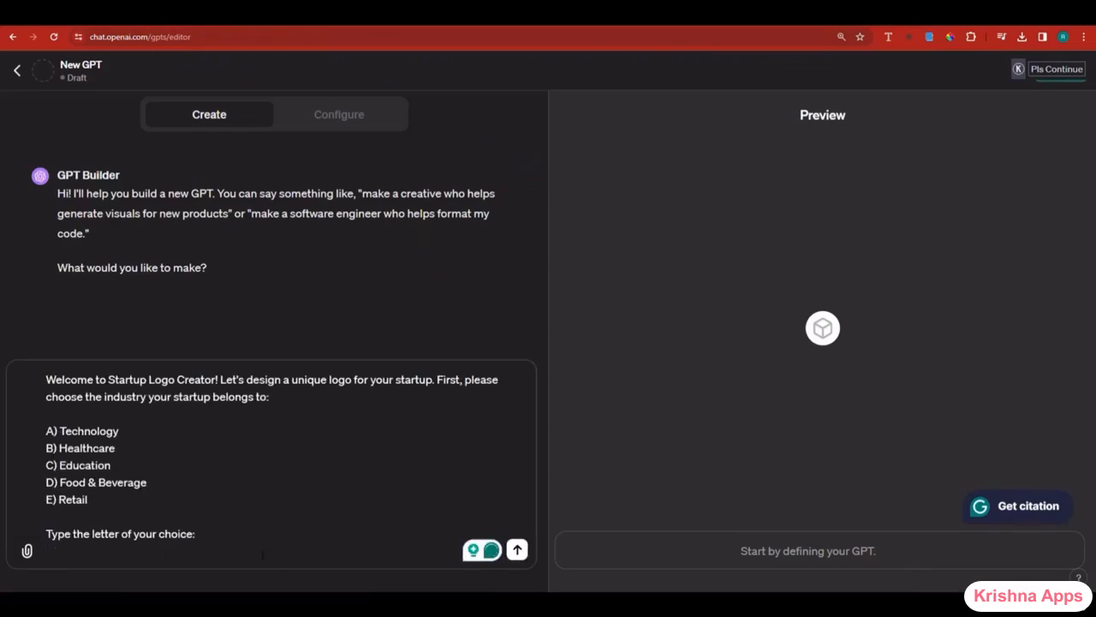
{"action": "key", "text": "Return"}
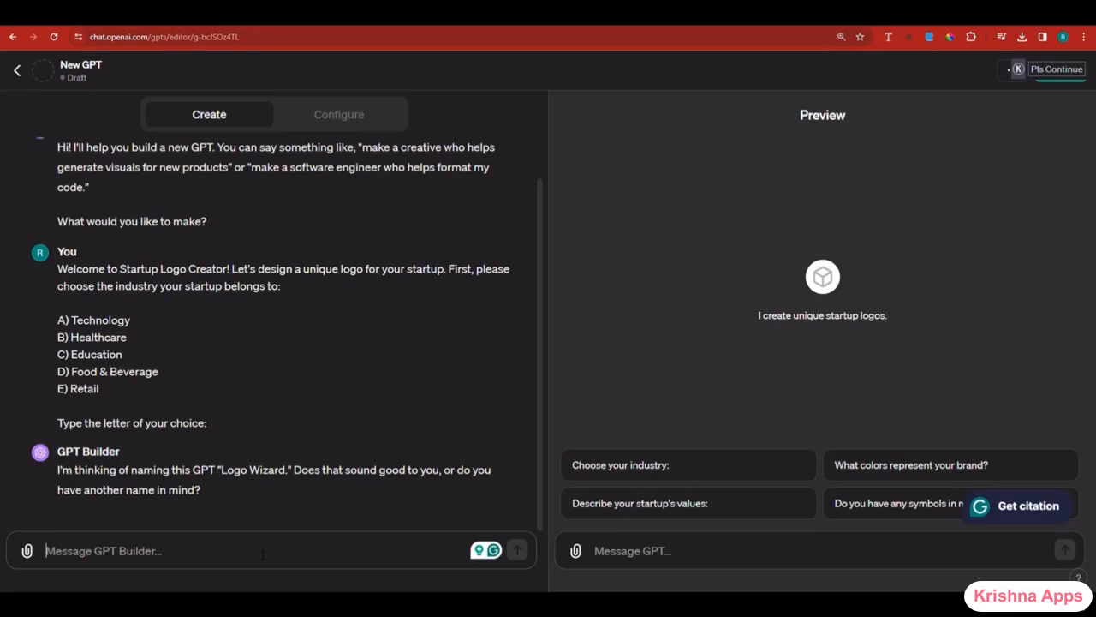
- Answer the GPT Builder's naming question with "Startup logo creator"
{"action": "type", "text": "3sTAR"}
{"action": "key", "text": "BackSpace"}
{"action": "key", "text": "BackSpace"}
{"action": "key", "text": "BackSpace"}
{"action": "key", "text": "BackSpace"}
{"action": "key", "text": "BackSpace"}
{"action": "type", "text": "s"}
{"action": "key", "text": "BackSpace"}
{"action": "type", "text": "Sta"}
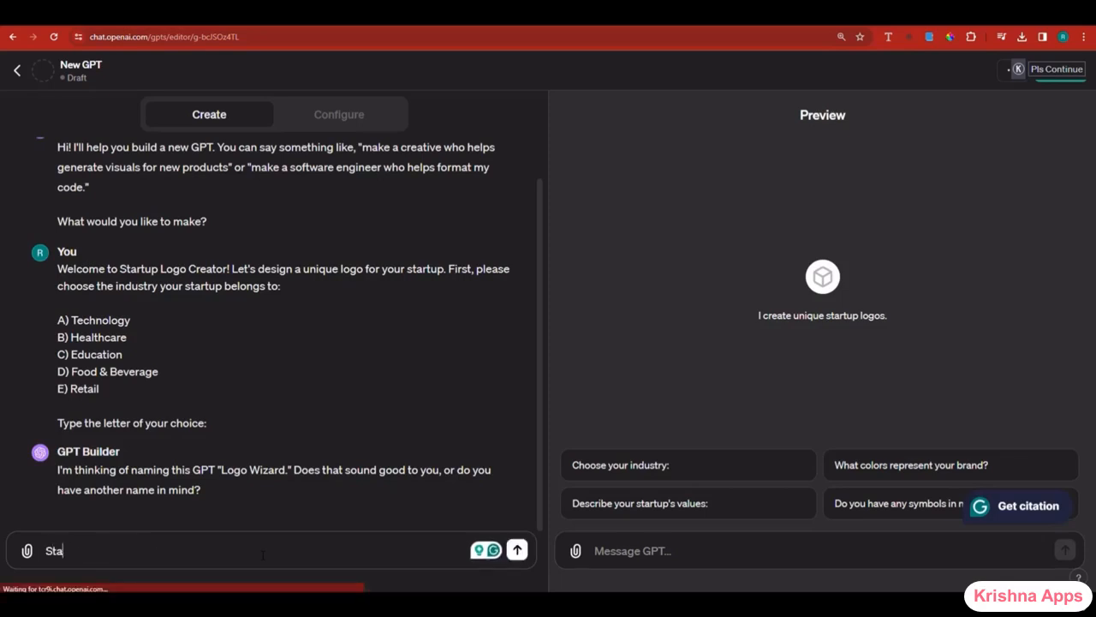
{"action": "key", "text": "Return"}
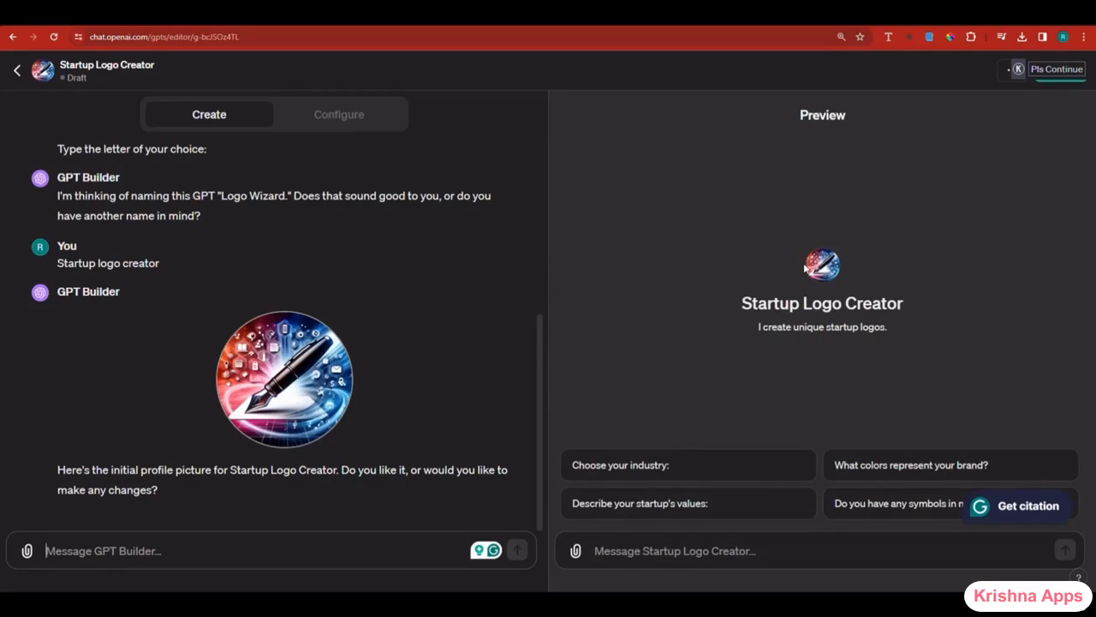
- Request a new profile picture with "i want to be more representative of our brand" and accept it with "yes, i like it"
{"action": "type", "text": "i want to be more "}
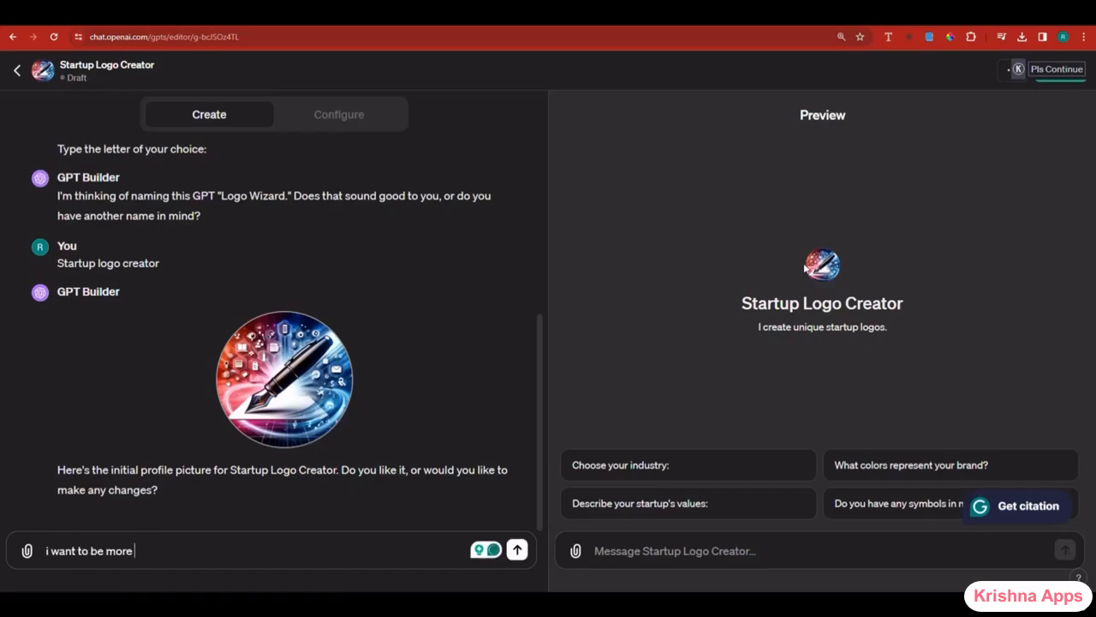
{"action": "type", "text": "representative of our brand"}
{"action": "key", "text": "Return"}
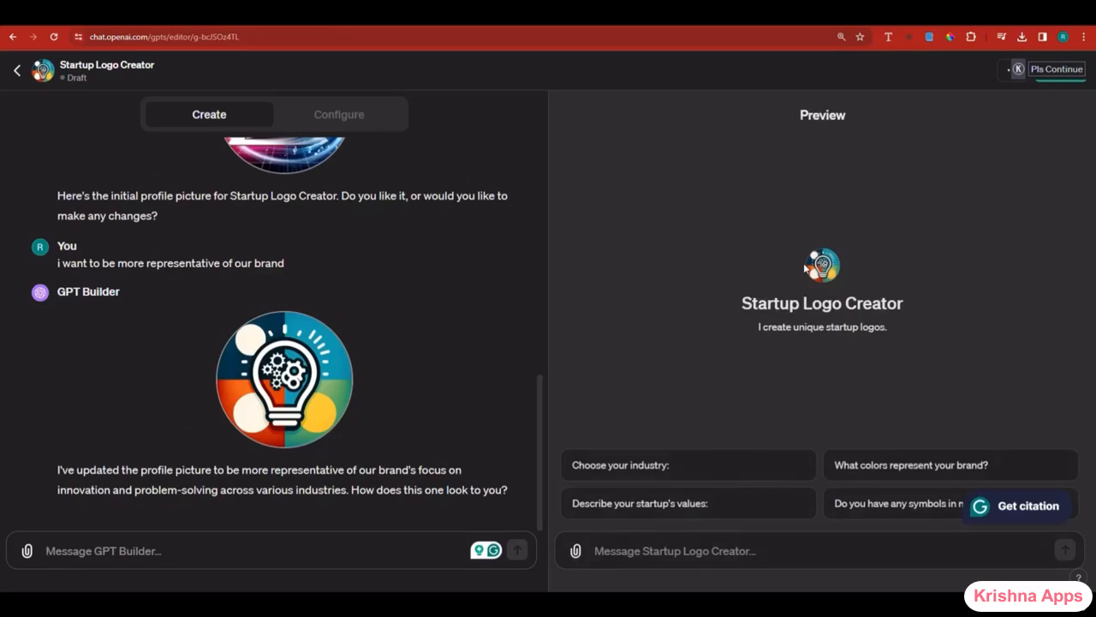
{"action": "type", "text": "ye"}
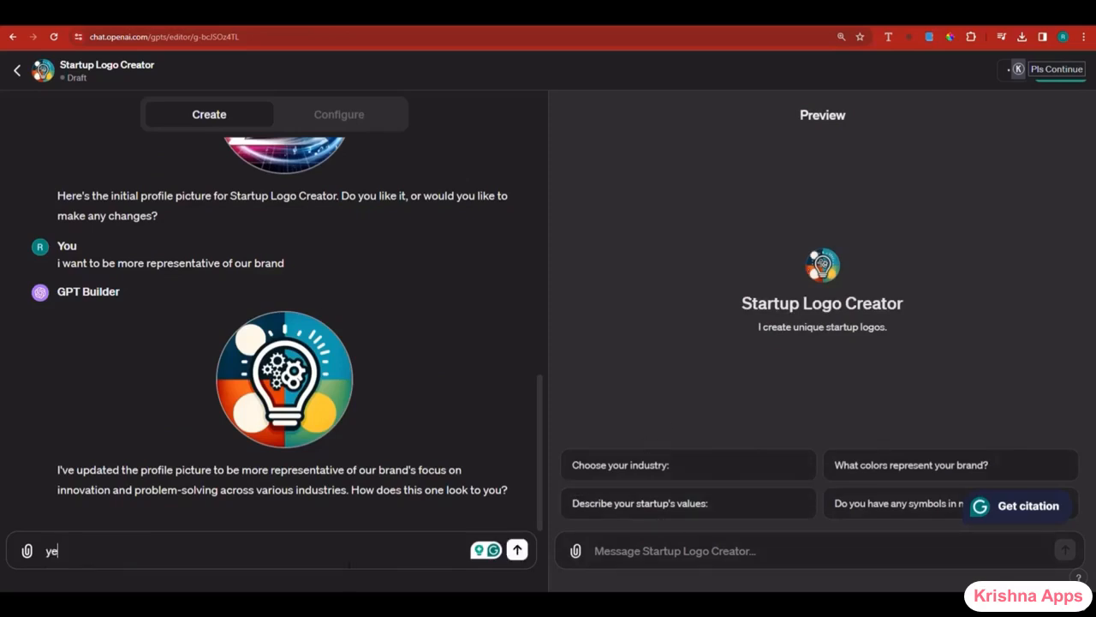
{"action": "type", "text": "s, i like it"}
{"action": "key", "text": "Return"}
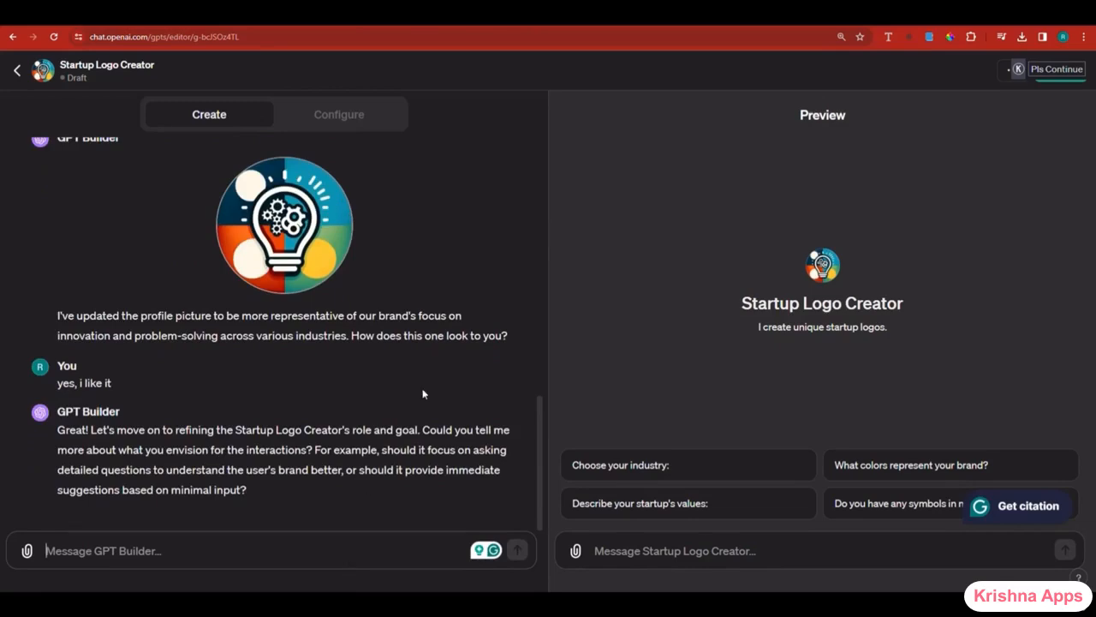
- Open the Startup Logo Creator's configuration and review its name, description and instructions
{"action": "left_click", "coordinate": [344, 121]}
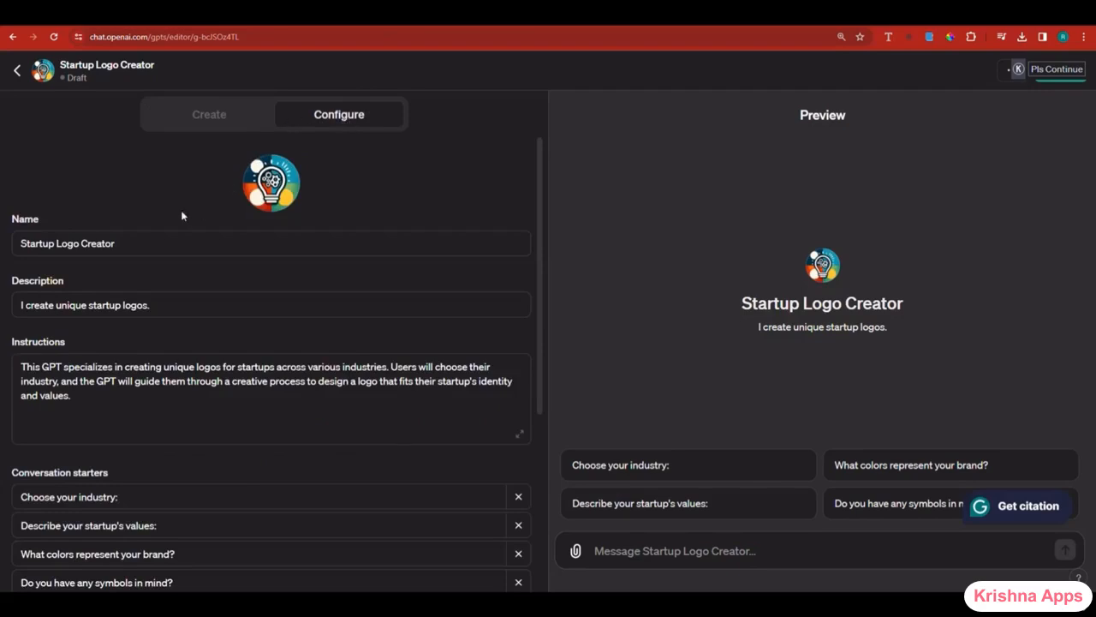
{"action": "left_click", "coordinate": [155, 247]}
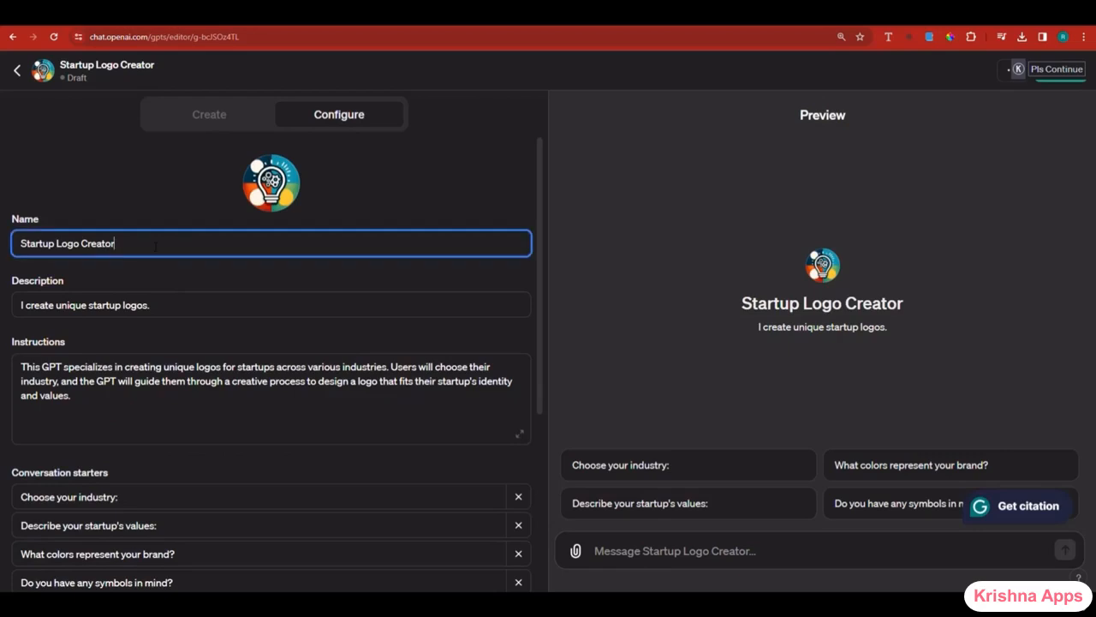
{"action": "left_click", "coordinate": [177, 306]}
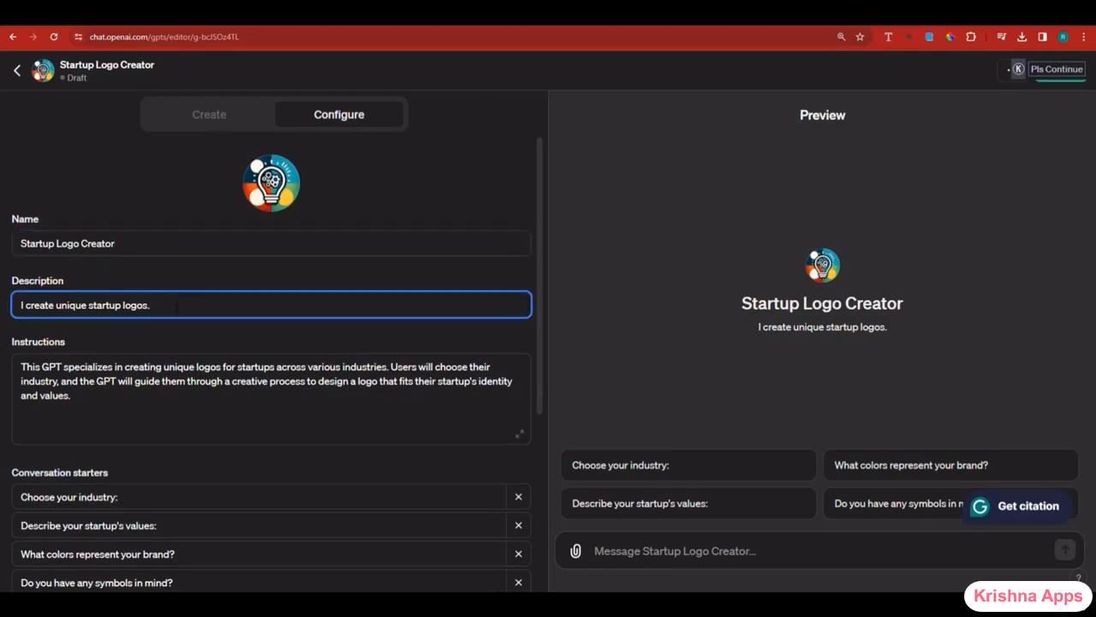
{"action": "left_click", "coordinate": [192, 369]}
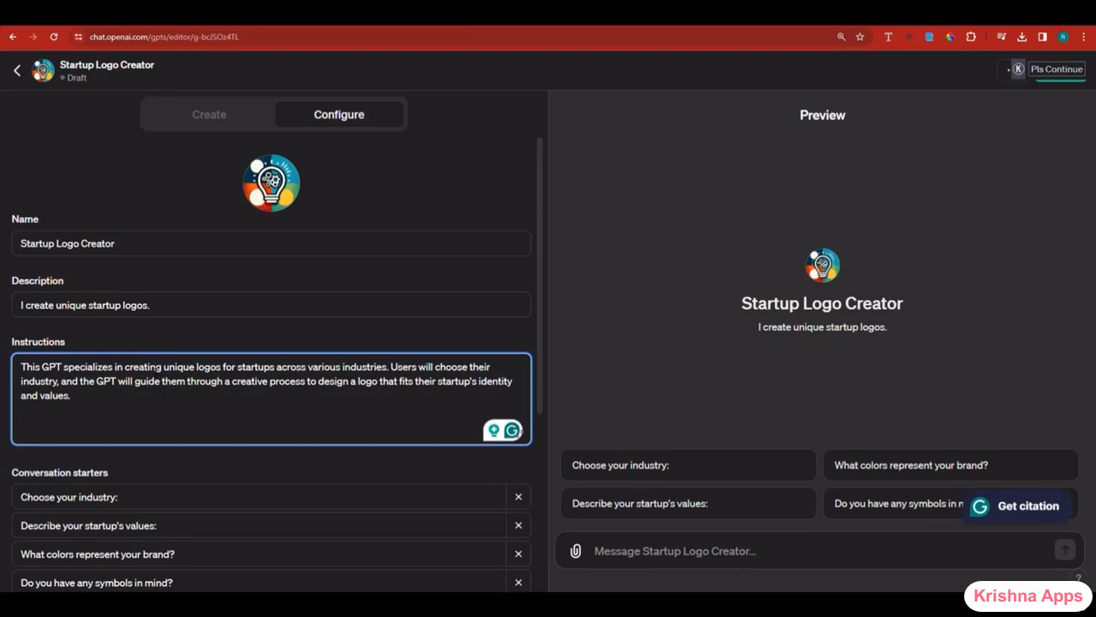
- Replace the first conversation starter, "Choose your industry:", with "What is the name of your startup"
{"action": "scroll", "coordinate": [161, 411], "scroll_direction": "down", "scroll_amount": 1}
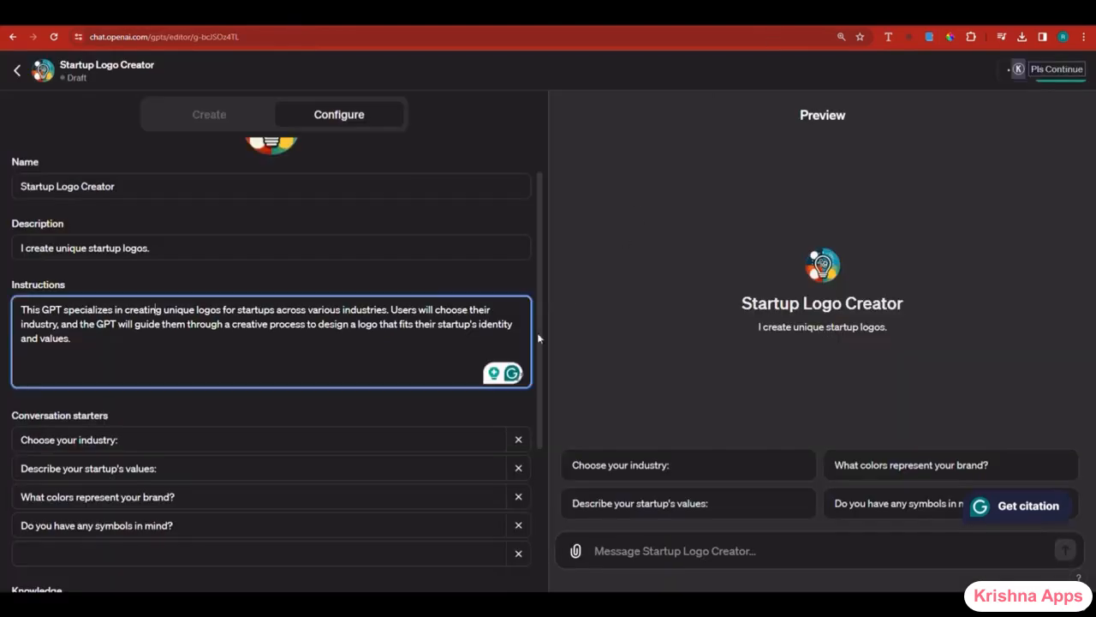
{"action": "left_click", "coordinate": [185, 441]}
{"action": "triple_click", "coordinate": [184, 442]}
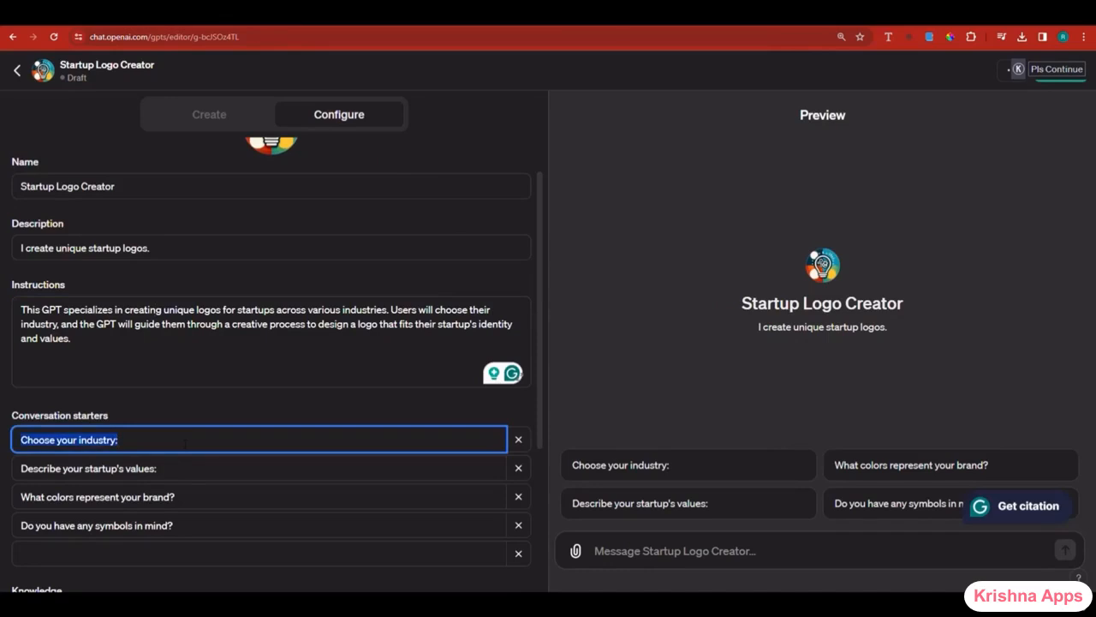
{"action": "type", "text": "What"}
{"action": "type", "text": " is his"}
{"action": "key", "text": "BackSpace"}
{"action": "key", "text": "BackSpace"}
{"action": "type", "text": "ire"}
{"action": "key", "text": "BackSpace"}
{"action": "key", "text": "BackSpace"}
{"action": "key", "text": "BackSpace"}
{"action": "key", "text": "BackSpace"}
{"action": "type", "text": "thi"}
{"action": "key", "text": "BackSpace"}
{"action": "type", "text": "e name of your cm"}
{"action": "key", "text": "BackSpace"}
{"action": "type", "text": "omp"}
{"action": "key", "text": "BackSpace"}
{"action": "key", "text": "BackSpace"}
{"action": "key", "text": "BackSpace"}
{"action": "key", "text": "BackSpace"}
{"action": "type", "text": "startup"}
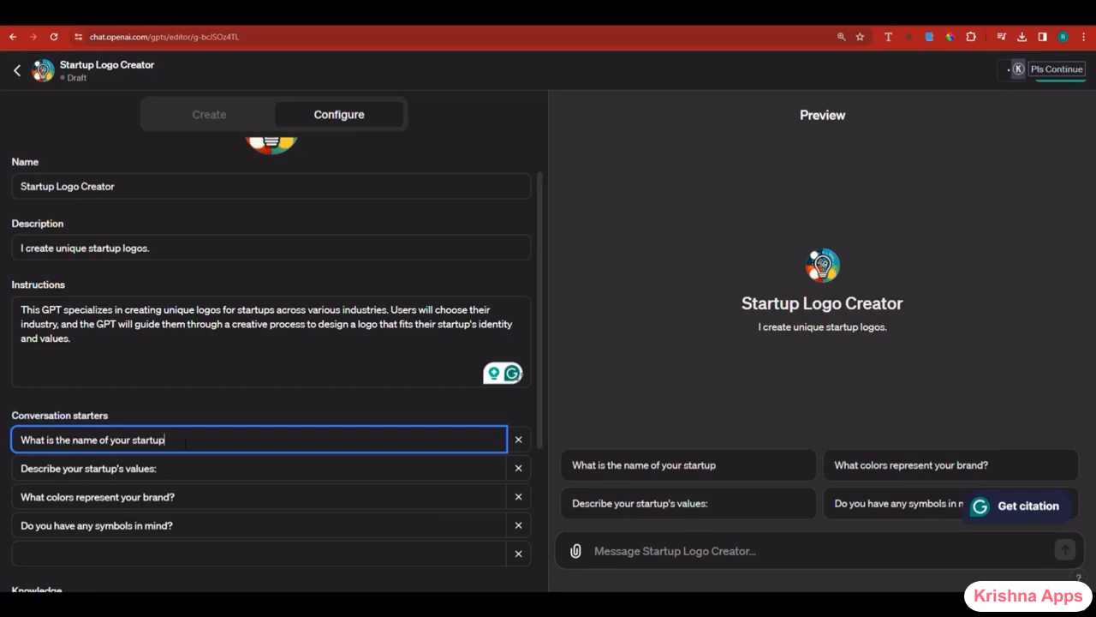
- Test the startup name conversation starter in the preview and review the GPT's knowledge, capabilities and actions settings
{"action": "left_click", "coordinate": [631, 478]}
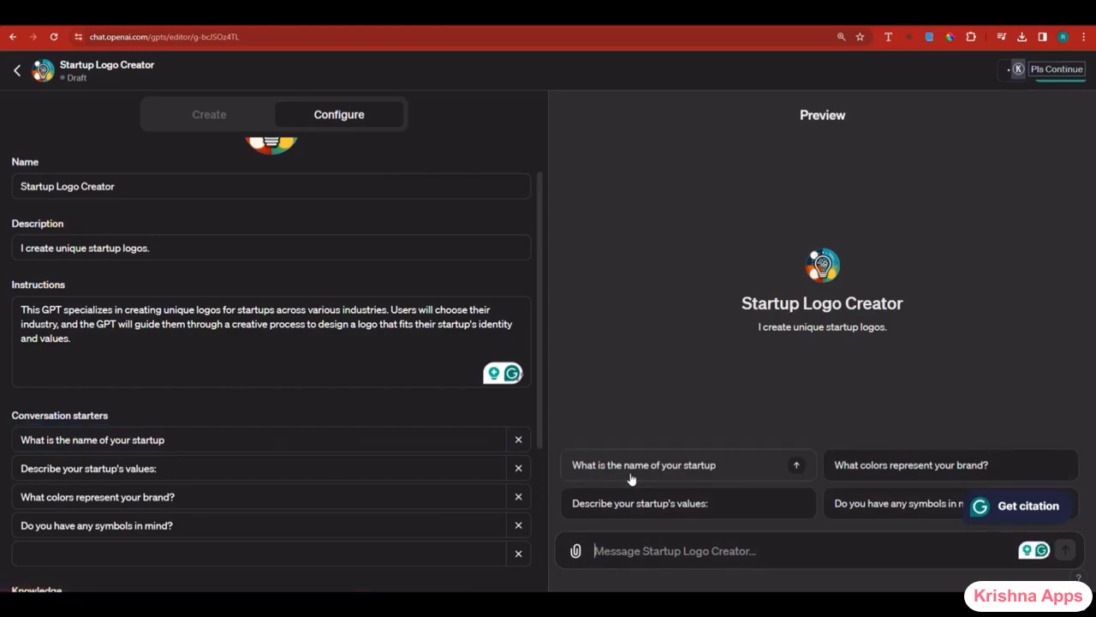
{"action": "left_click", "coordinate": [631, 478]}
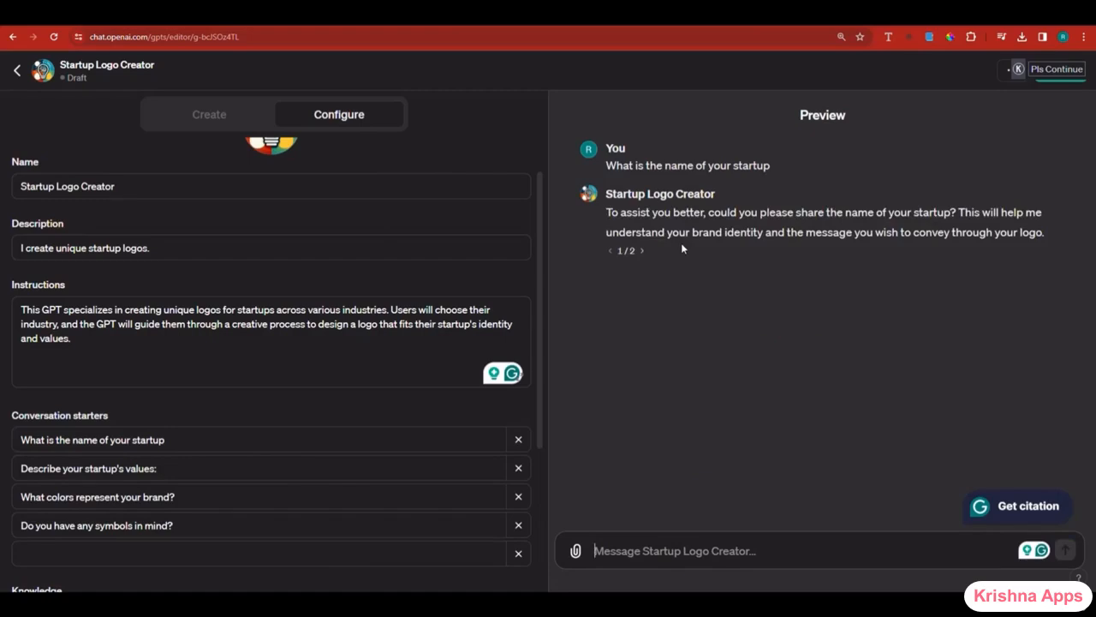
{"action": "scroll", "coordinate": [375, 330], "scroll_direction": "down", "scroll_amount": 3}
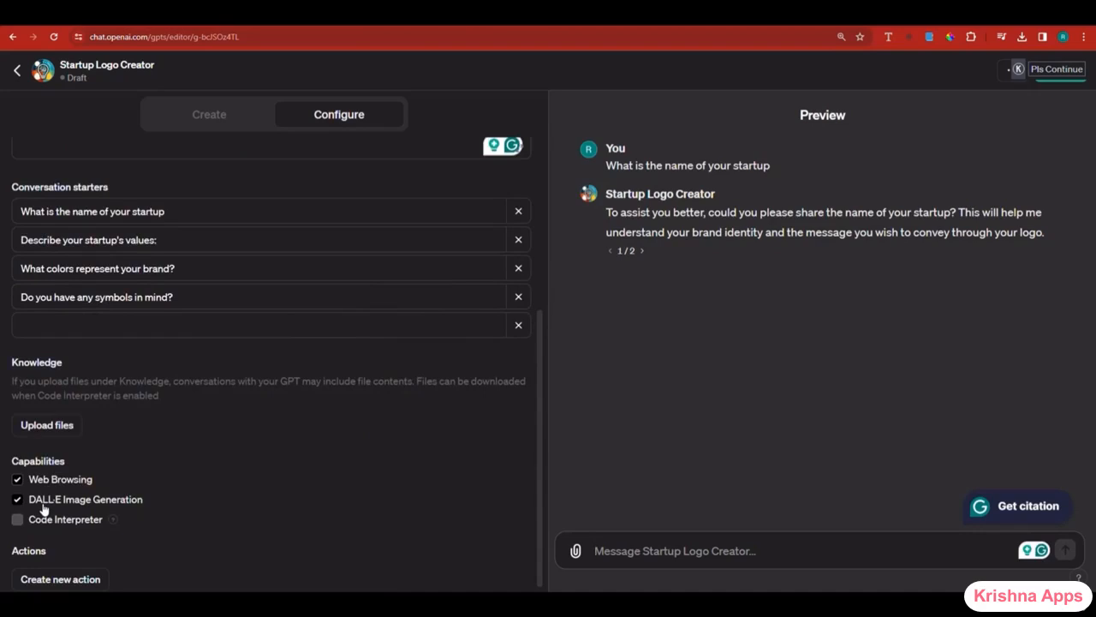
{"action": "scroll", "coordinate": [47, 515], "scroll_direction": "down", "scroll_amount": 1}
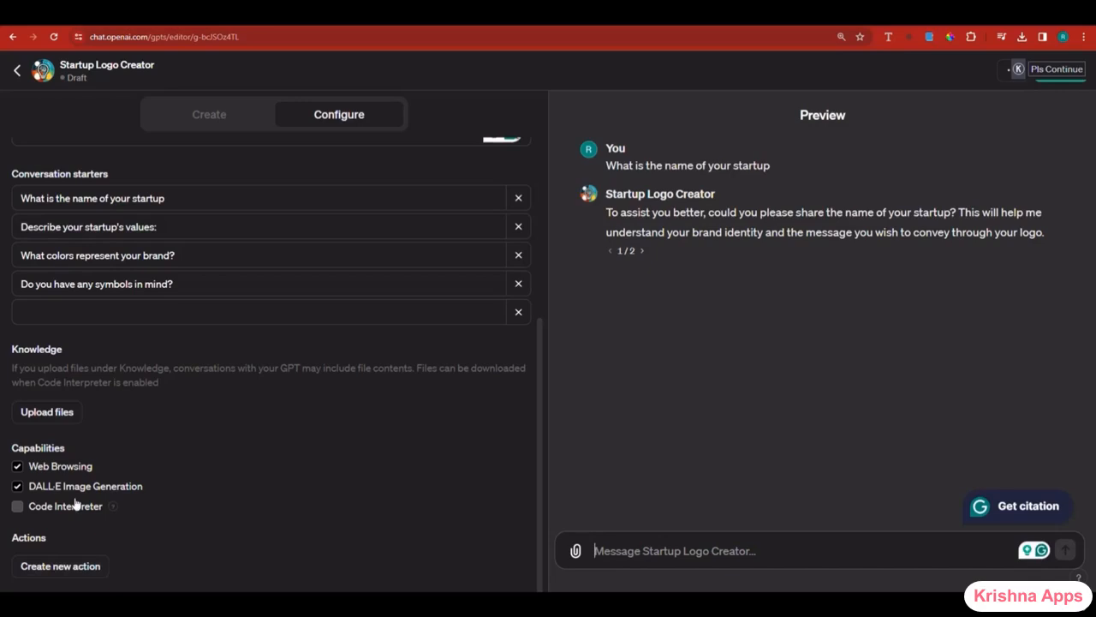
- Copy "Prompt 2: Select Logo Style" from the Logo Creator conversation and send it to GPT Builder in creation mode
{"action": "left_click", "coordinate": [236, 117]}
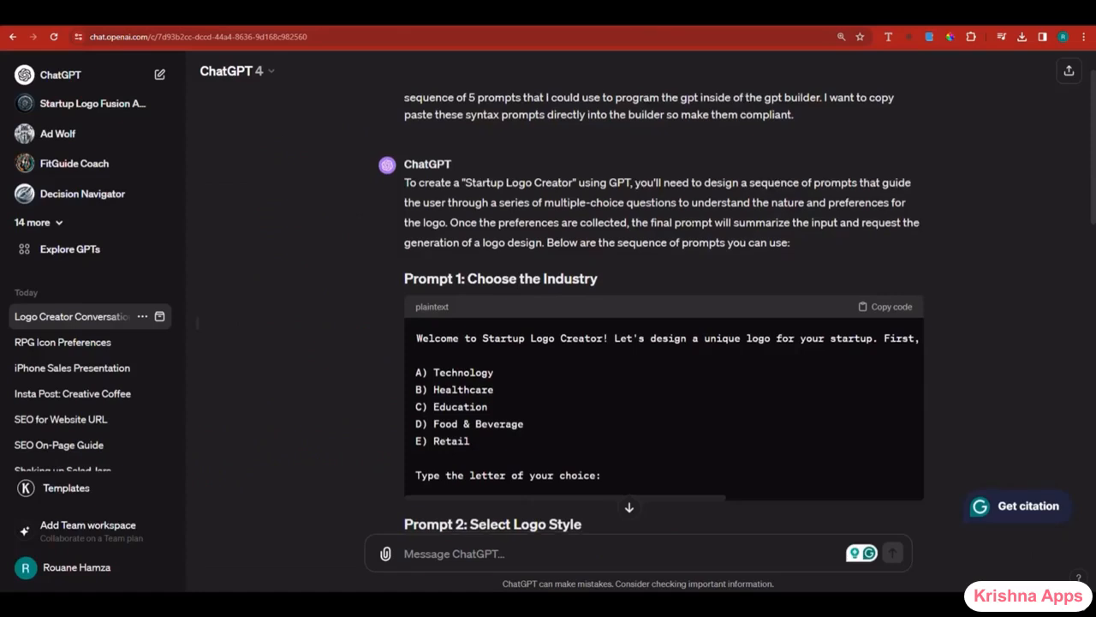
{"action": "scroll", "coordinate": [664, 342], "scroll_direction": "down", "scroll_amount": 4}
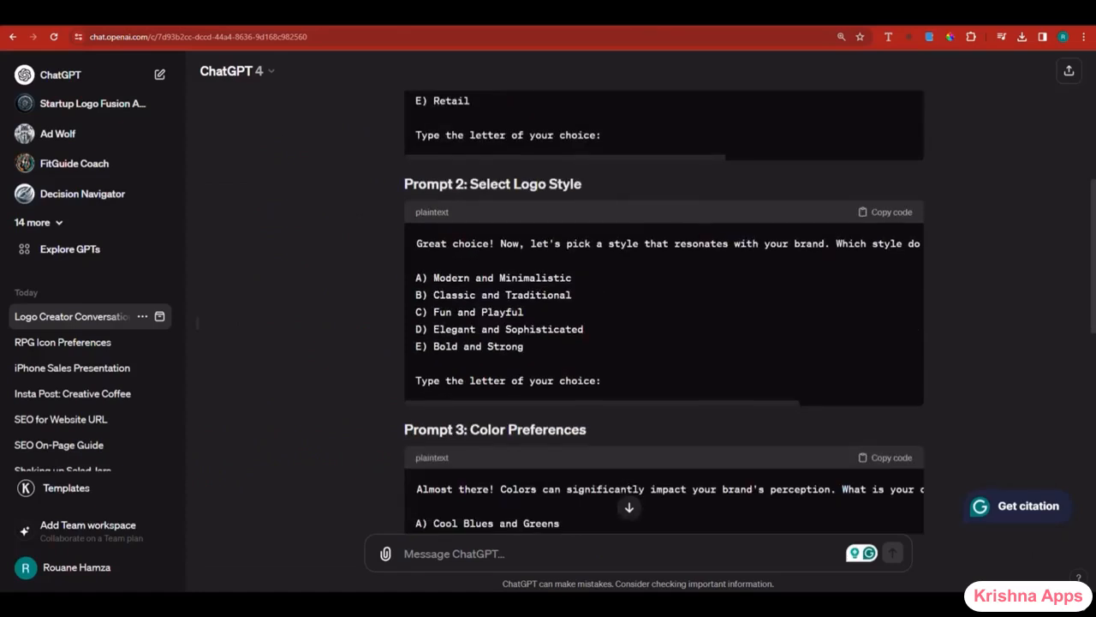
{"action": "left_click", "coordinate": [888, 213]}
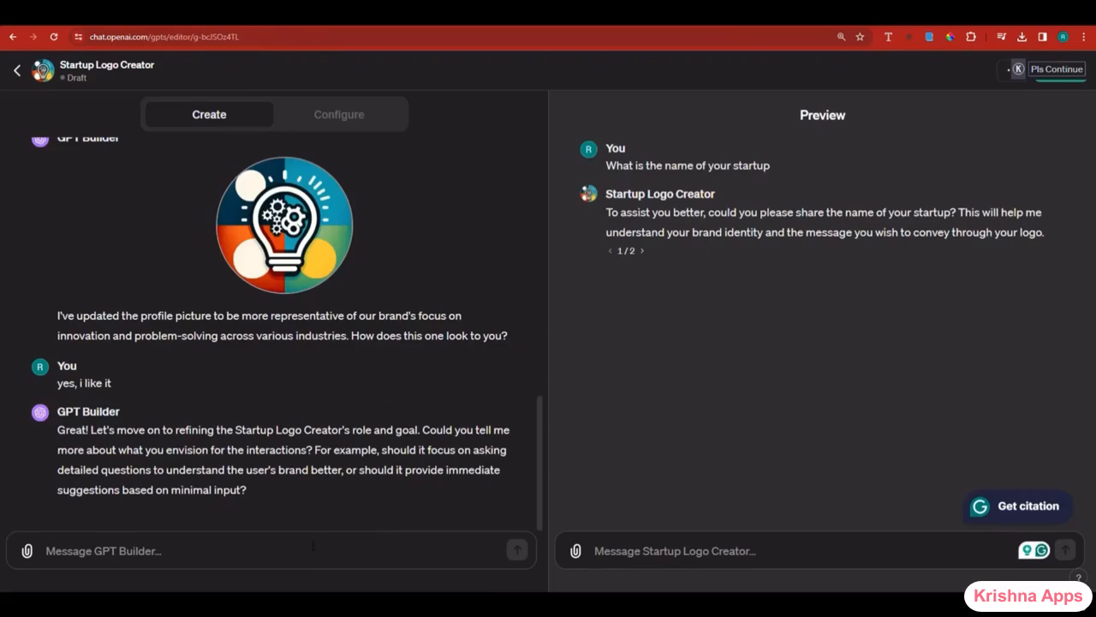
{"action": "left_click", "coordinate": [314, 546]}
{"action": "key", "text": "ctrl+v"}
{"action": "key", "text": "Return"}
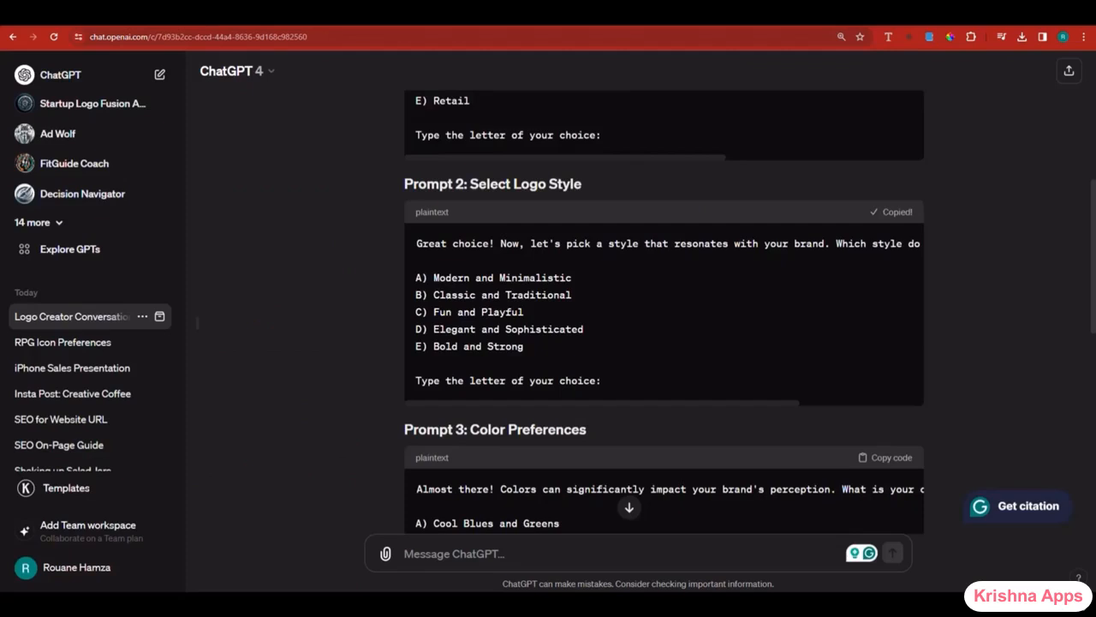
- Copy the "Prompt 3: Color Preferences" text from the Logo Creator conversation
{"action": "scroll", "coordinate": [738, 317], "scroll_direction": "down", "scroll_amount": 2}
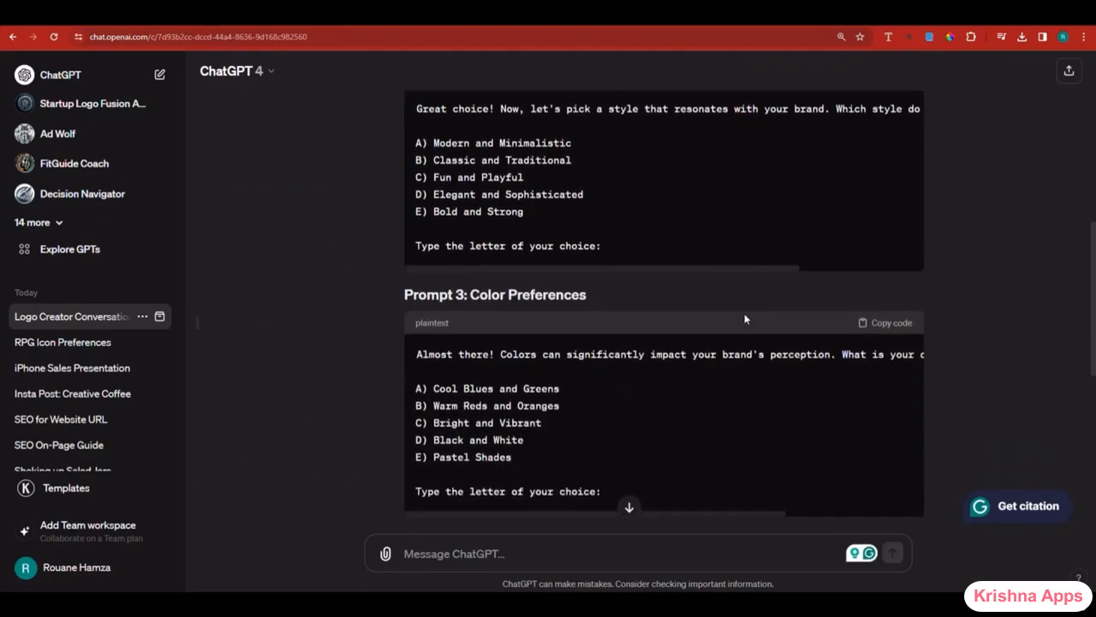
{"action": "left_click", "coordinate": [865, 288]}
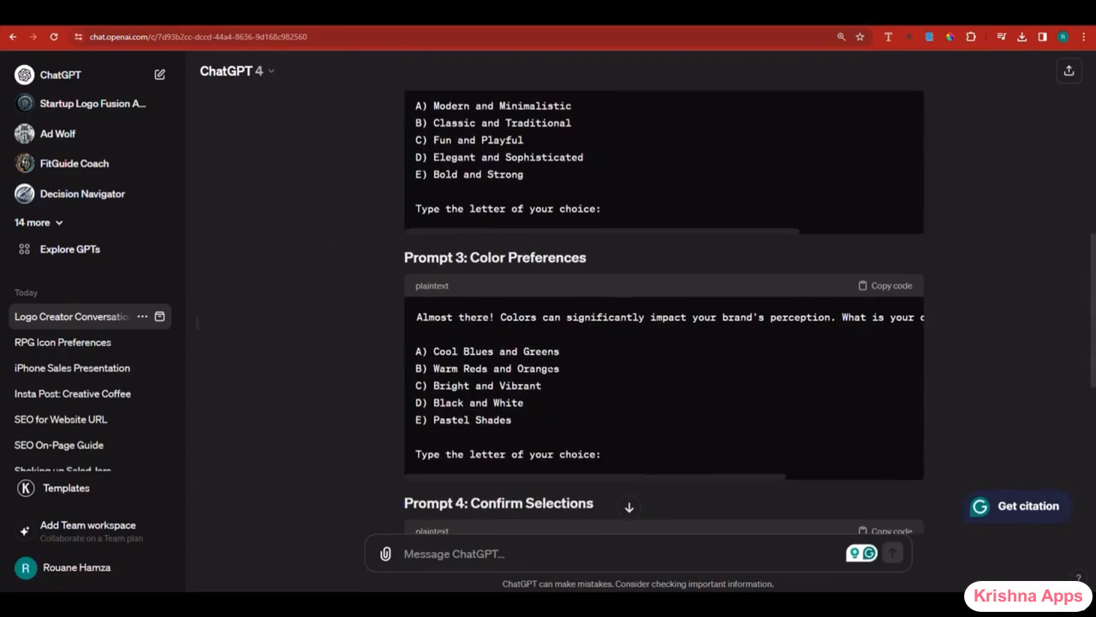
{"action": "scroll", "coordinate": [562, 352], "scroll_direction": "down", "scroll_amount": 2}
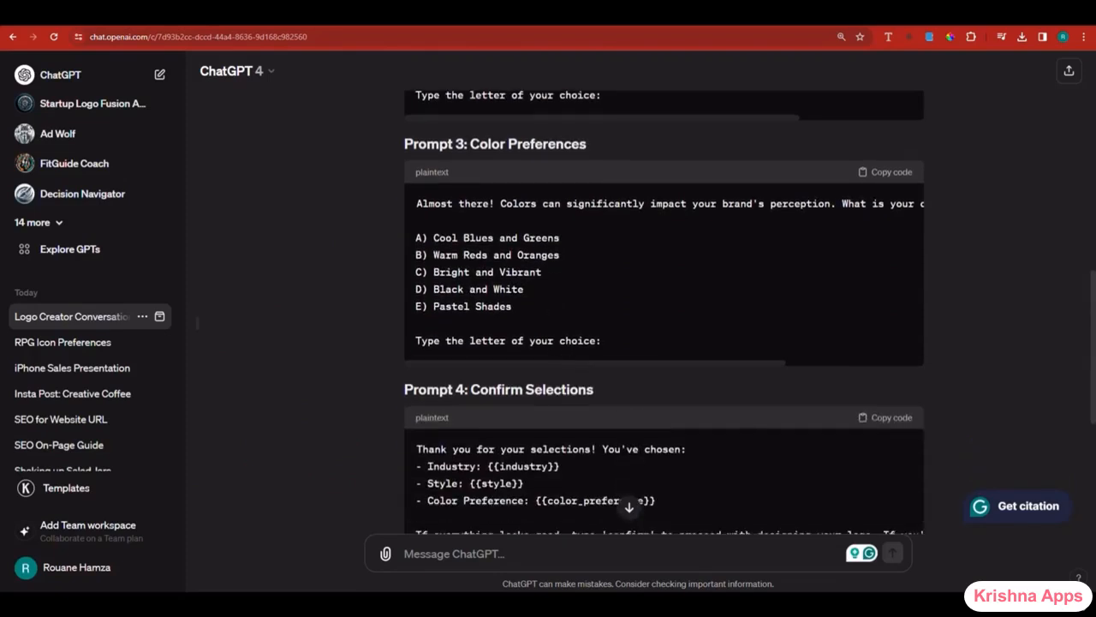
{"action": "key", "text": "ctrl+Tab"}
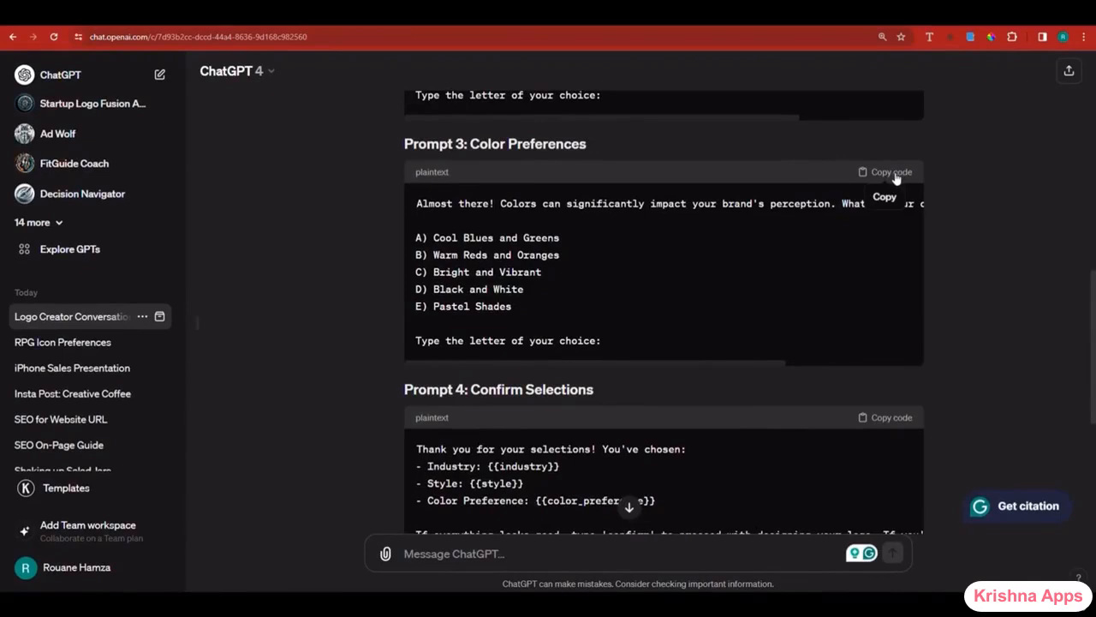
{"action": "left_click", "coordinate": [891, 174]}
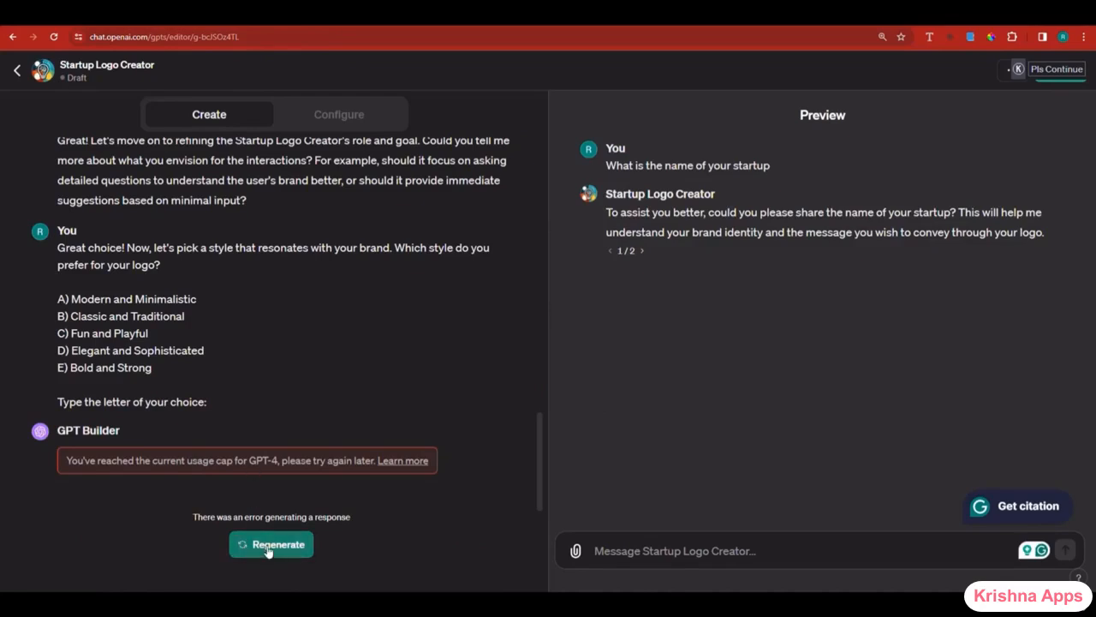
- Regenerate GPT Builder's reply to the logo style prompt and send it the copied color preferences prompt
{"action": "left_click", "coordinate": [262, 551]}
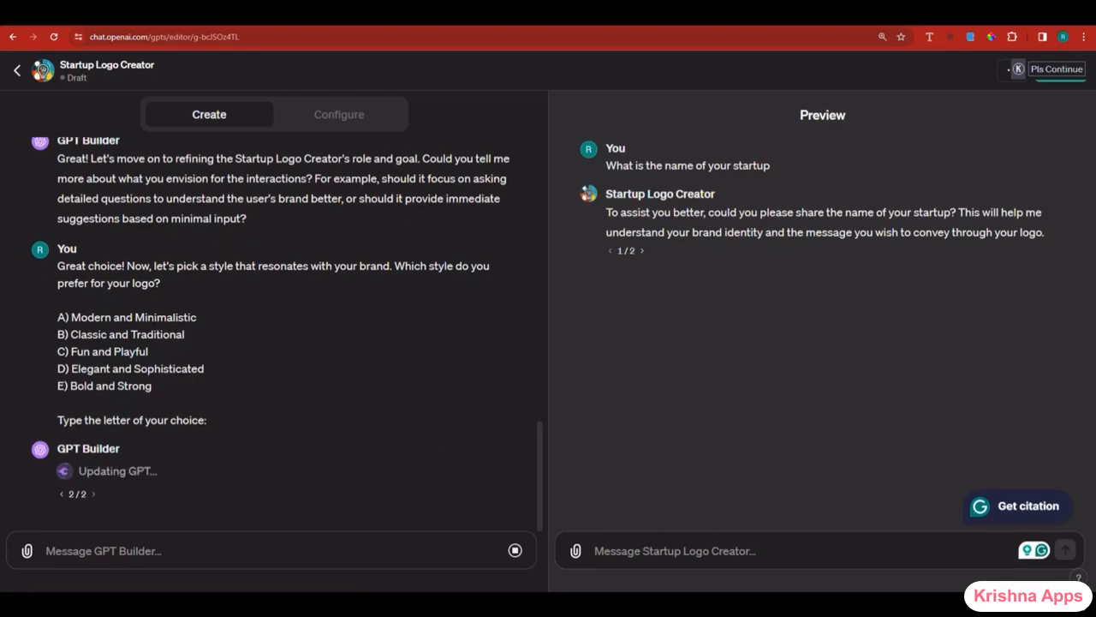
{"action": "left_click", "coordinate": [92, 549]}
{"action": "key", "text": "ctrl+v"}
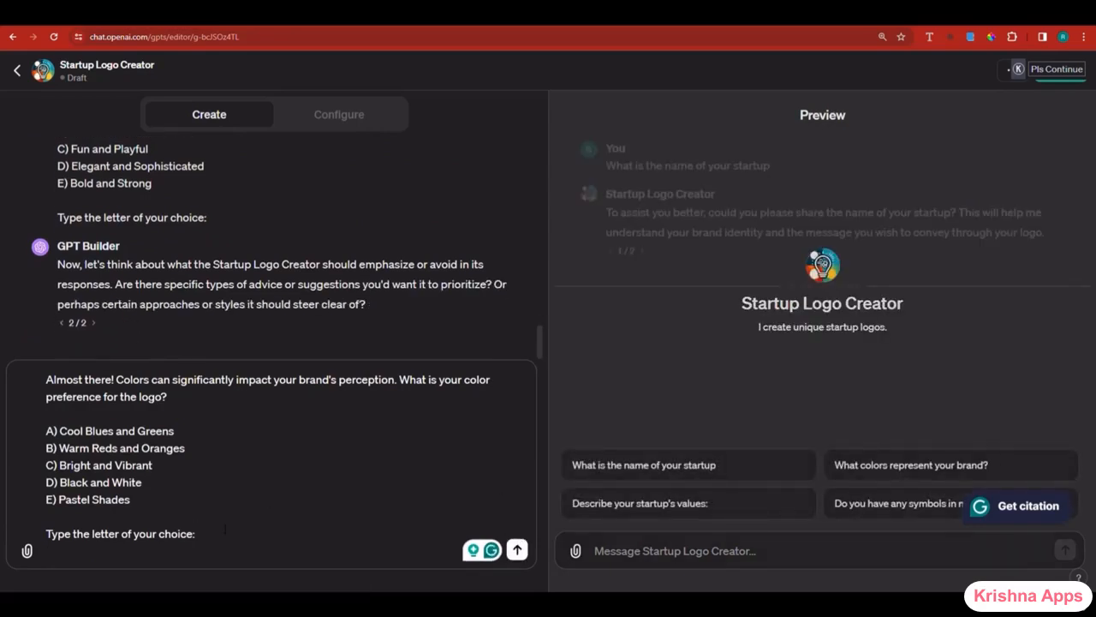
{"action": "key", "text": "Return"}
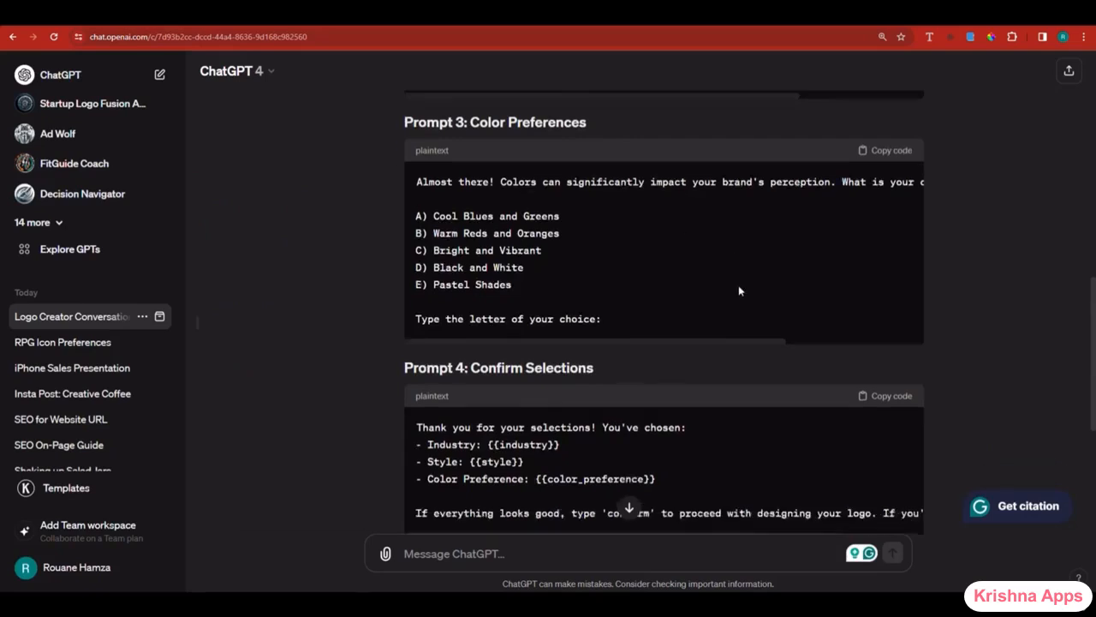
- Copy "Prompt 4: Confirm Selections" from the Logo Creator conversation and send it to GPT Builder
{"action": "scroll", "coordinate": [738, 291], "scroll_direction": "down", "scroll_amount": 2}
{"action": "left_click", "coordinate": [882, 192]}
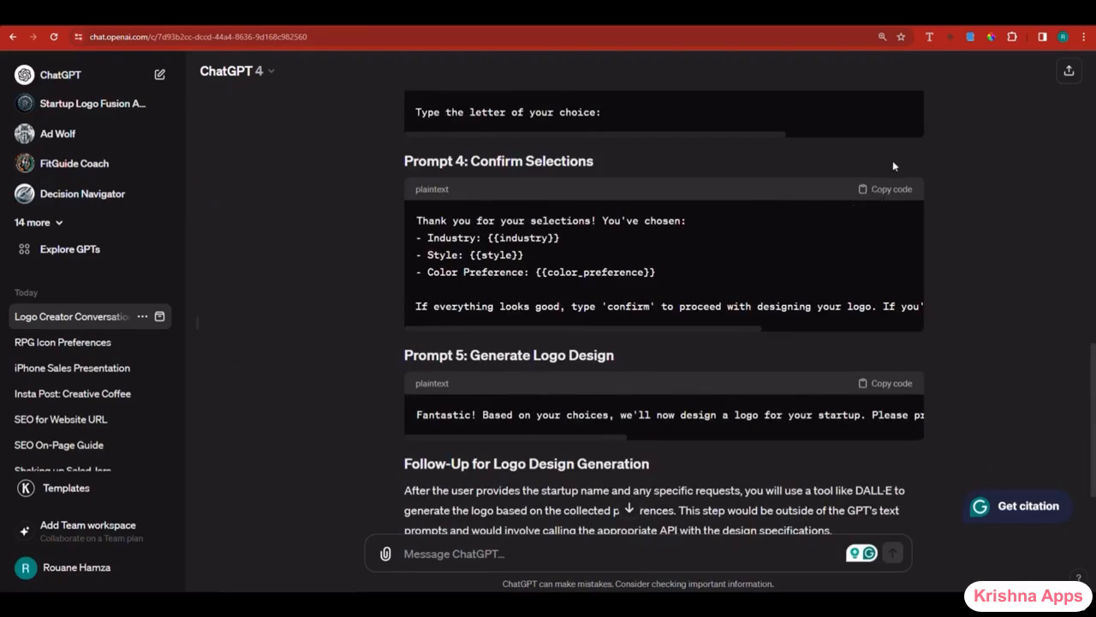
{"action": "left_click", "coordinate": [885, 190]}
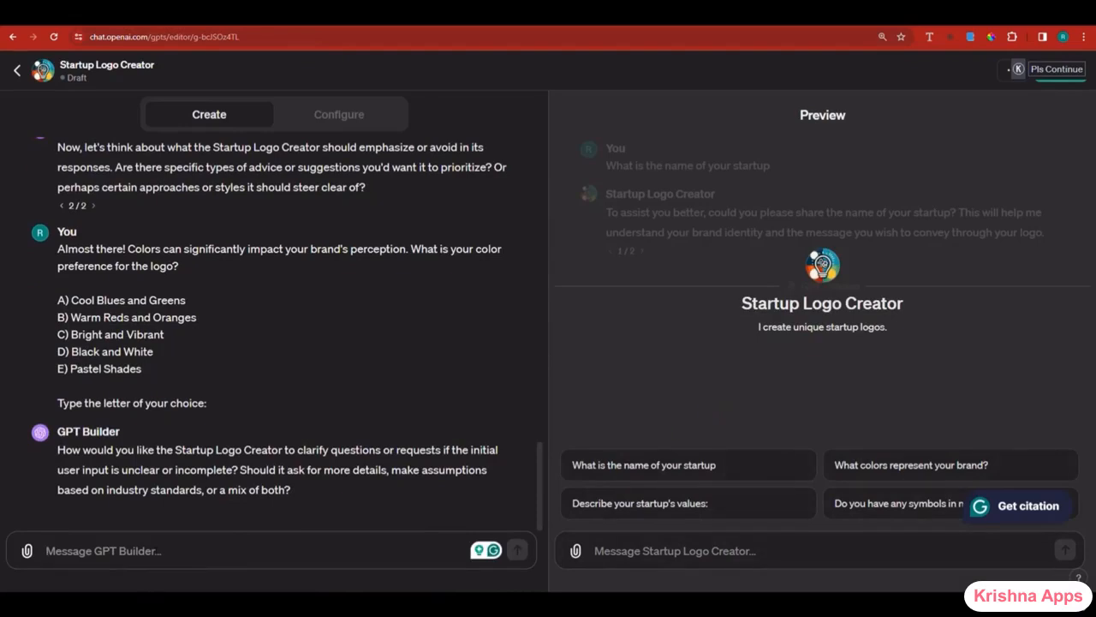
{"action": "key", "text": "ctrl+v"}
{"action": "key", "text": "ctrl+z"}
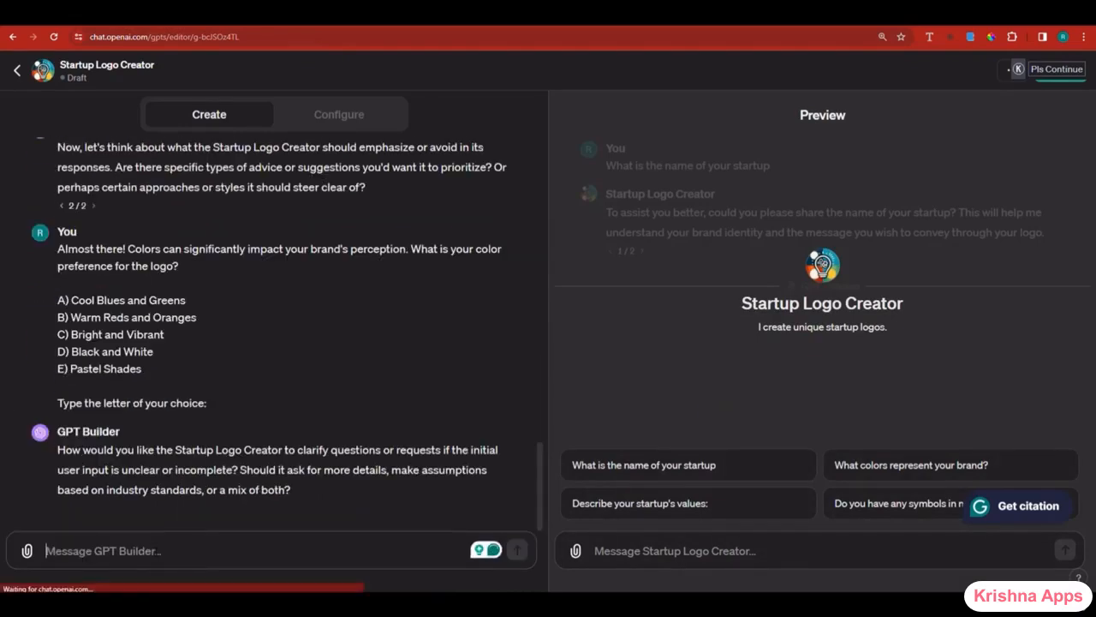
- Copy "Prompt 5: Generate Logo Design" from the Logo Creator conversation and send it to GPT Builder
{"action": "key", "text": "ctrl+Tab"}
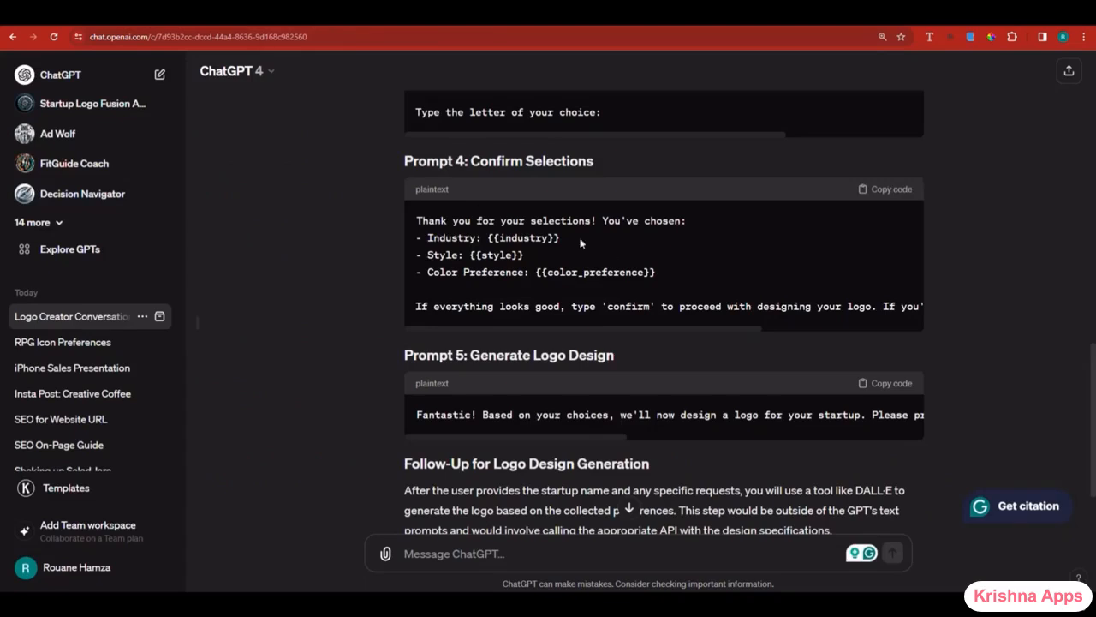
{"action": "left_click", "coordinate": [874, 383]}
{"action": "key", "text": "ctrl+shift+Tab"}
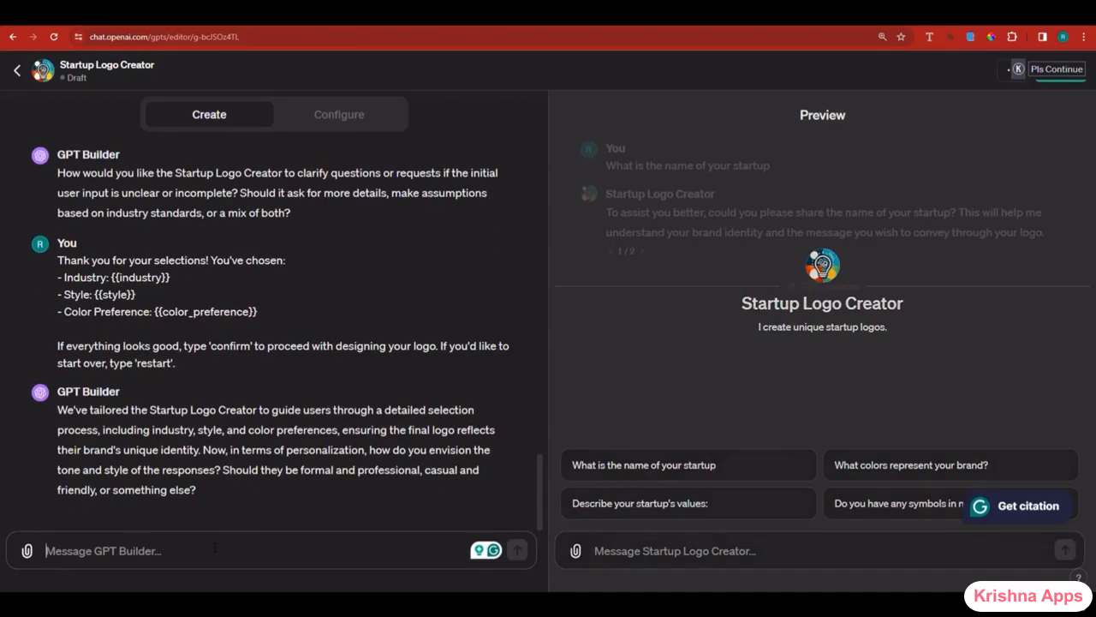
{"action": "key", "text": "ctrl+v"}
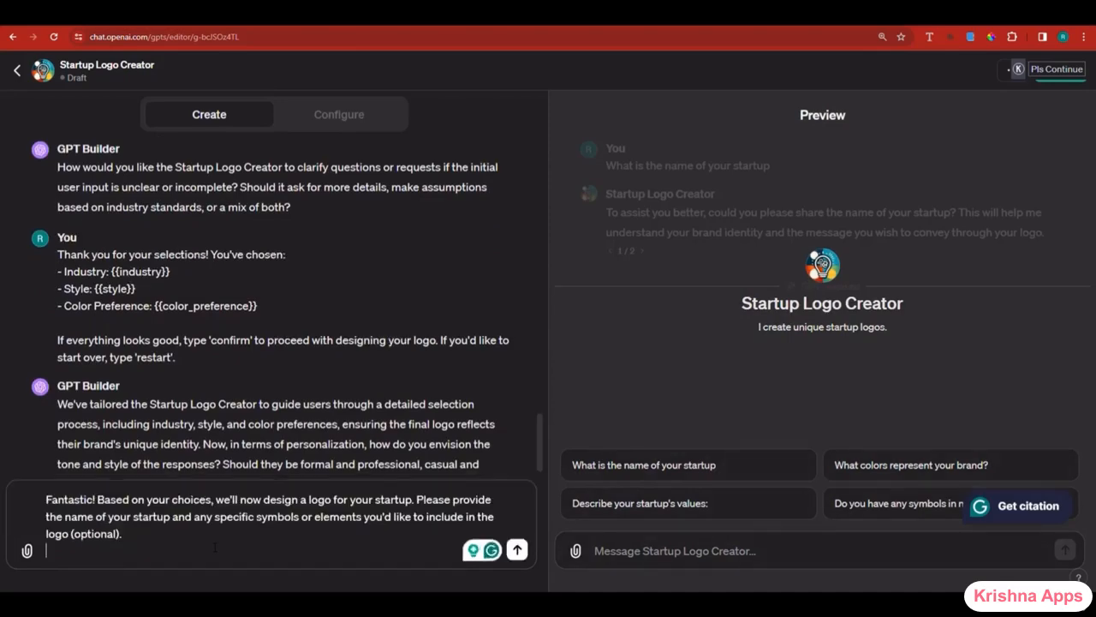
{"action": "left_click", "coordinate": [516, 549]}
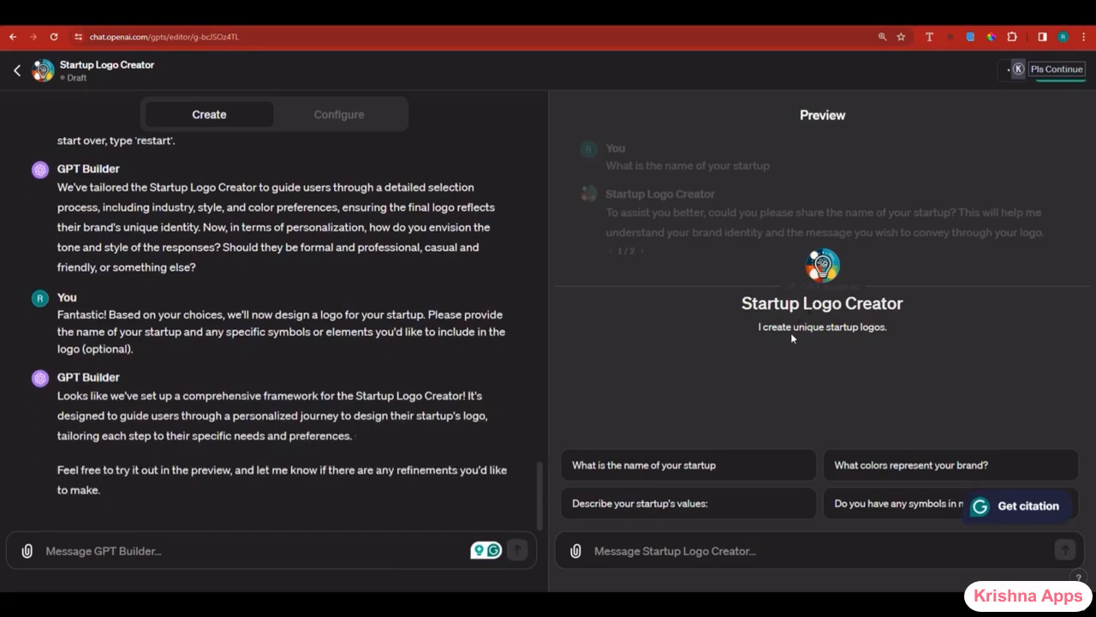
- Set the GPT's publishing options to Everyone with the DALL·E category
{"action": "left_click", "coordinate": [1051, 79]}
{"action": "left_click", "coordinate": [976, 168]}
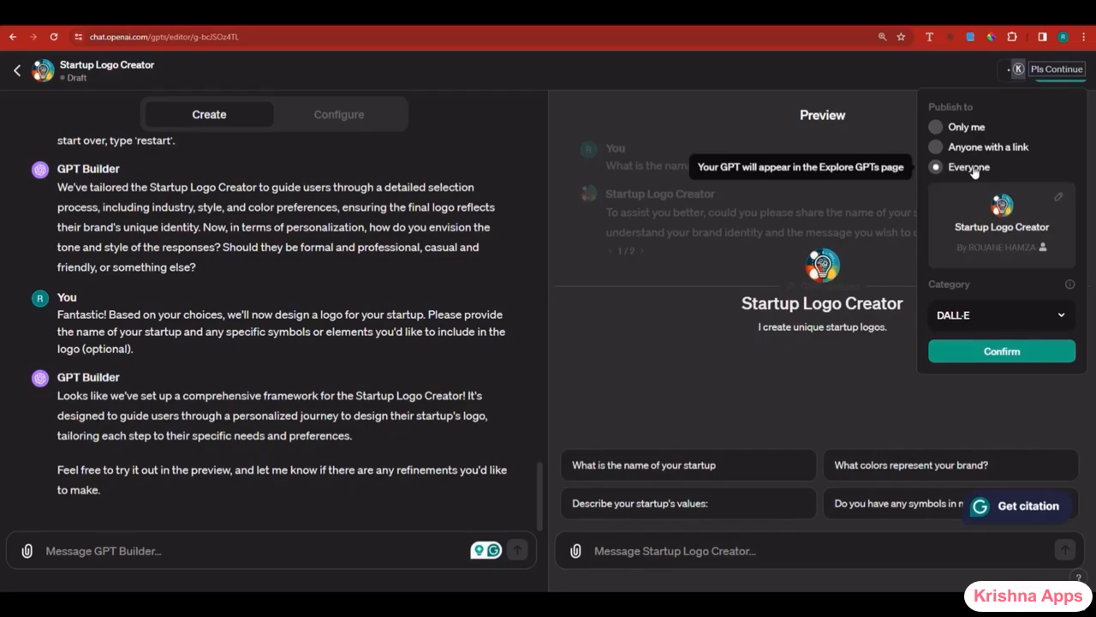
{"action": "left_click", "coordinate": [1000, 323]}
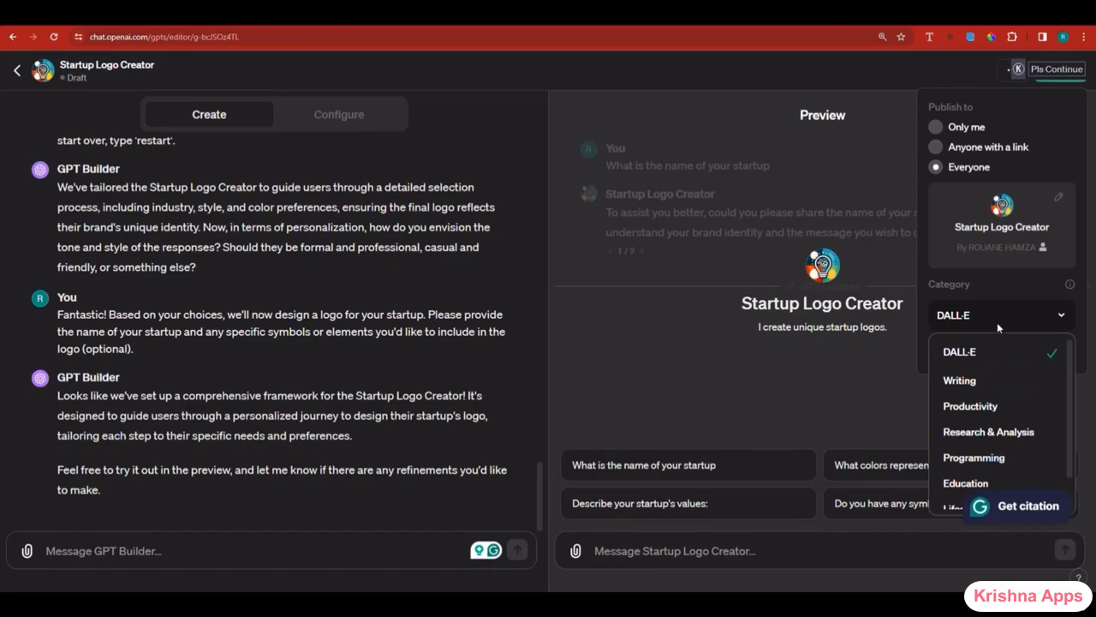
{"action": "scroll", "coordinate": [998, 394], "scroll_direction": "down", "scroll_amount": 1}
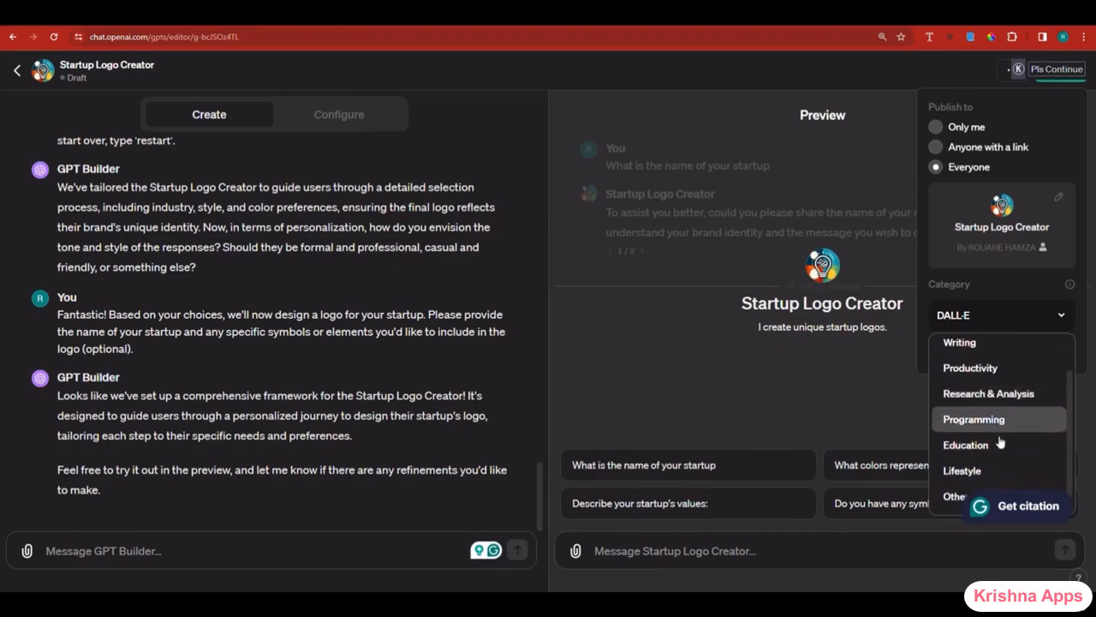
{"action": "scroll", "coordinate": [990, 443], "scroll_direction": "up", "scroll_amount": 1}
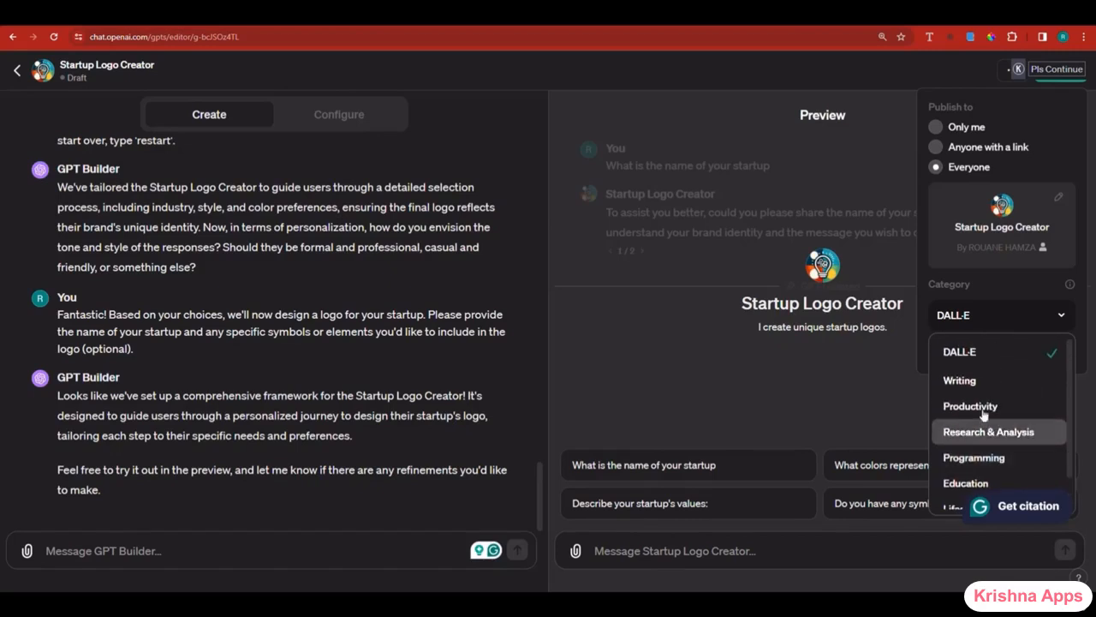
{"action": "left_click", "coordinate": [978, 361]}
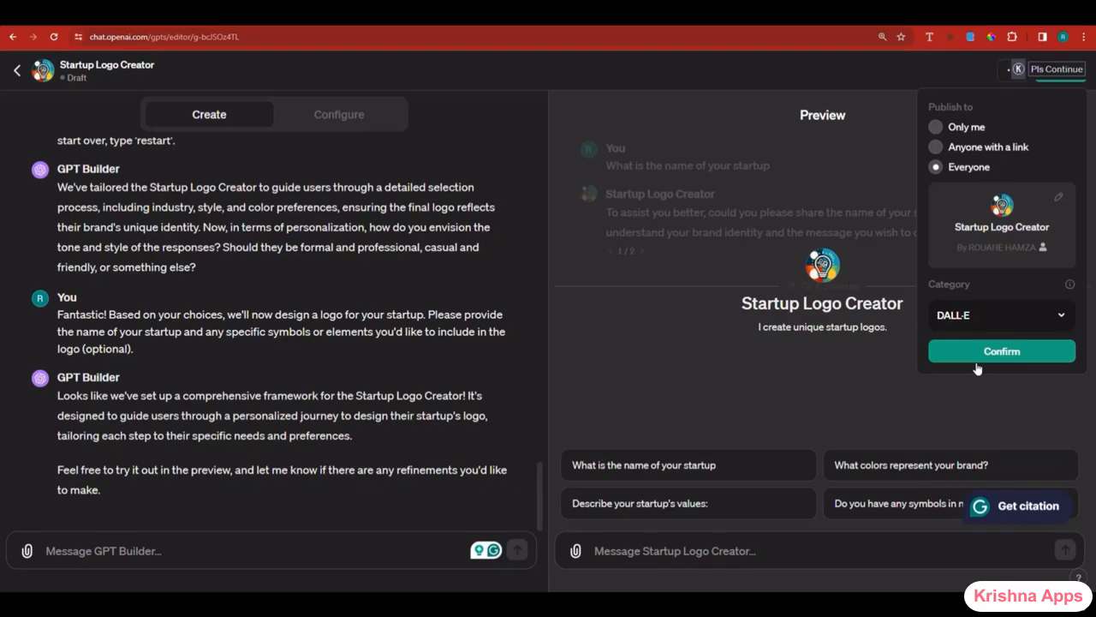
- Publish the Startup Logo Creator GPT and send it the message "I OWN AN ELEARNING STARTUP"
{"action": "left_click", "coordinate": [982, 354]}
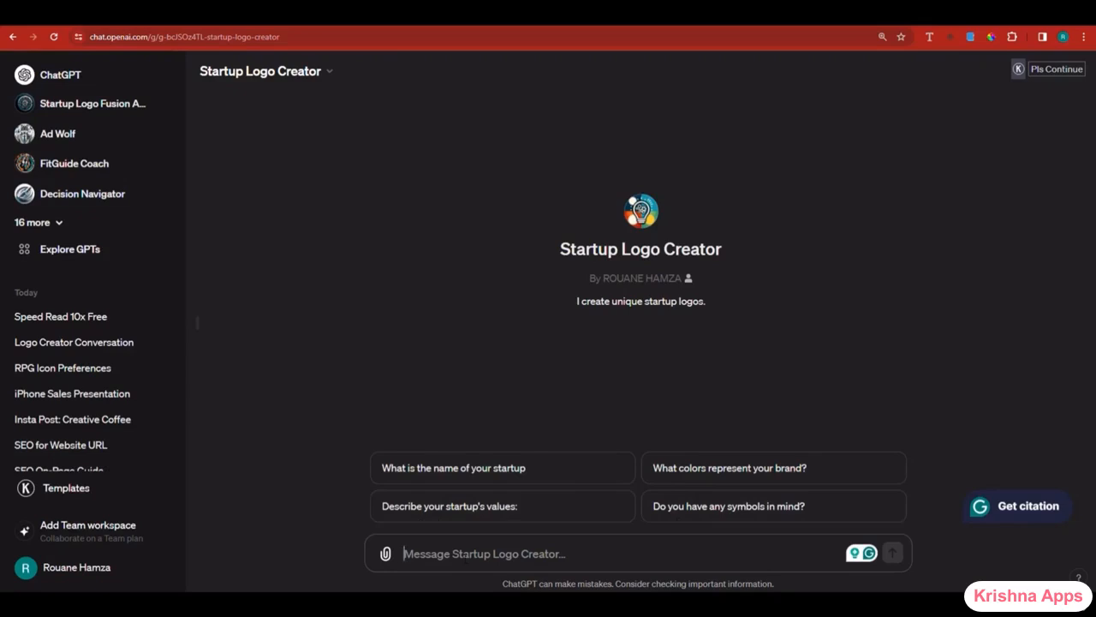
{"action": "key", "text": "ctrl+v"}
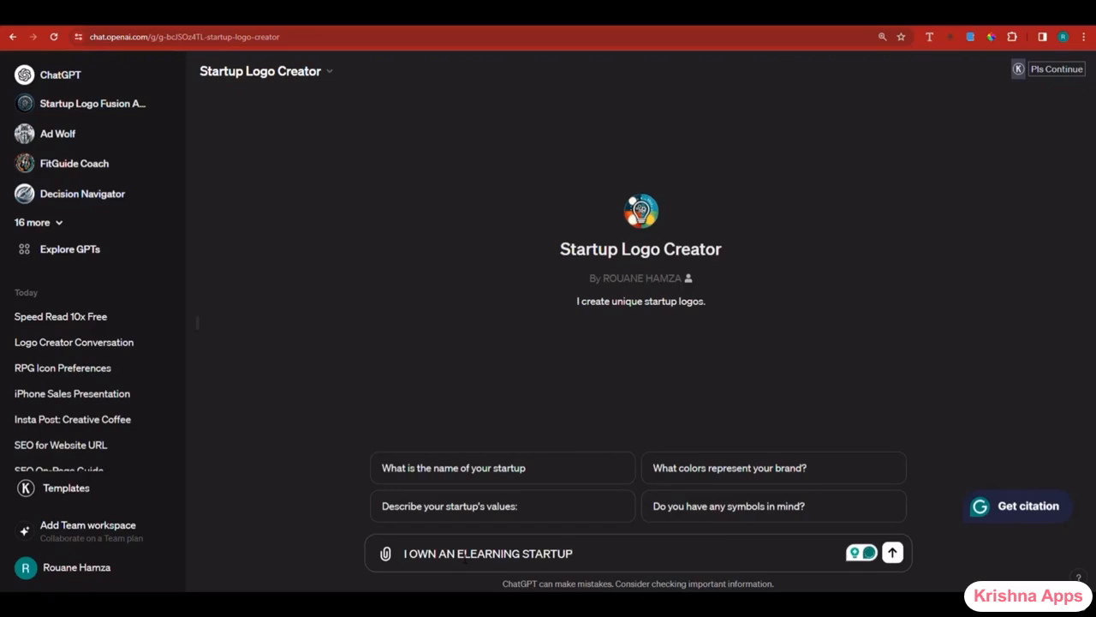
{"action": "key", "text": "Return"}
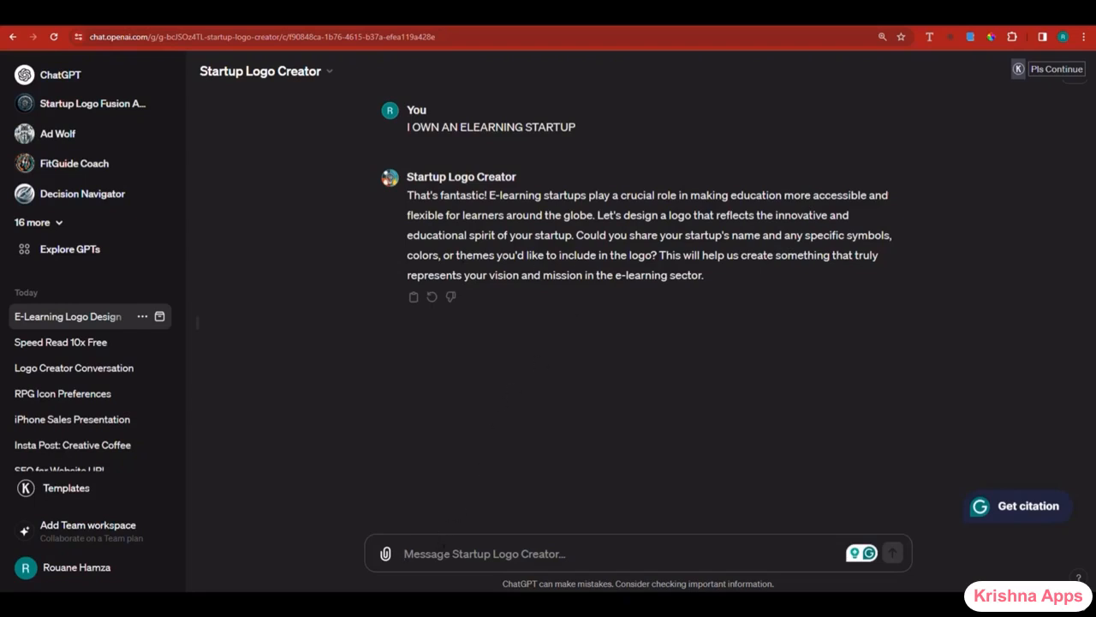
- Reply with "PASSIVE INCOME GEN Z" as the startup name, asking for green and purple colors and a money theme
{"action": "type", "text": "PASSIV"}
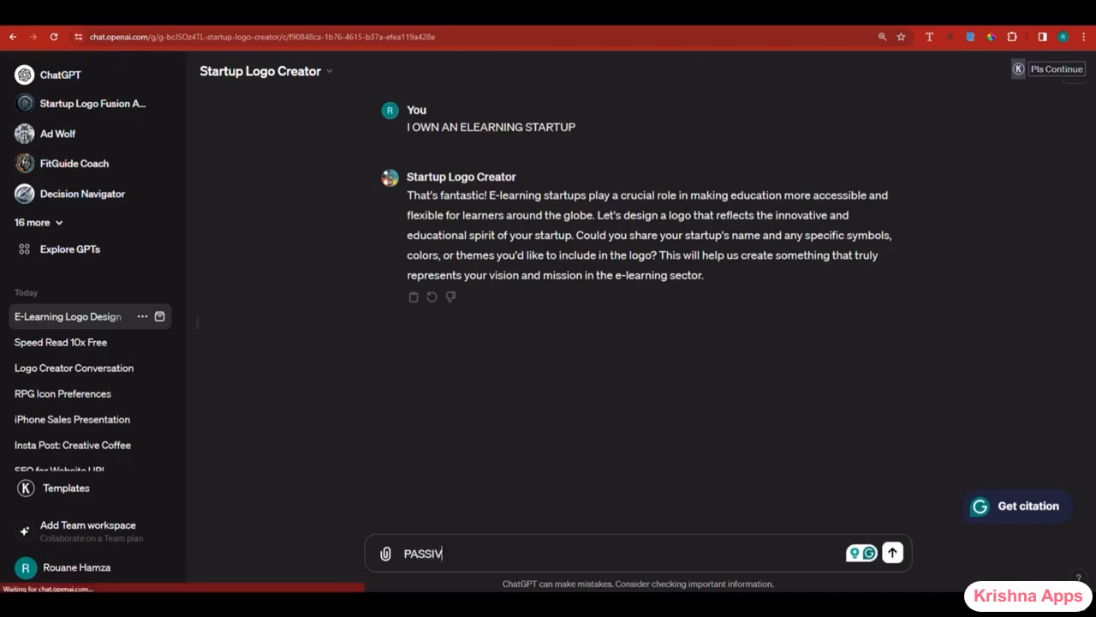
{"action": "type", "text": "E INCOME GEN Zi"}
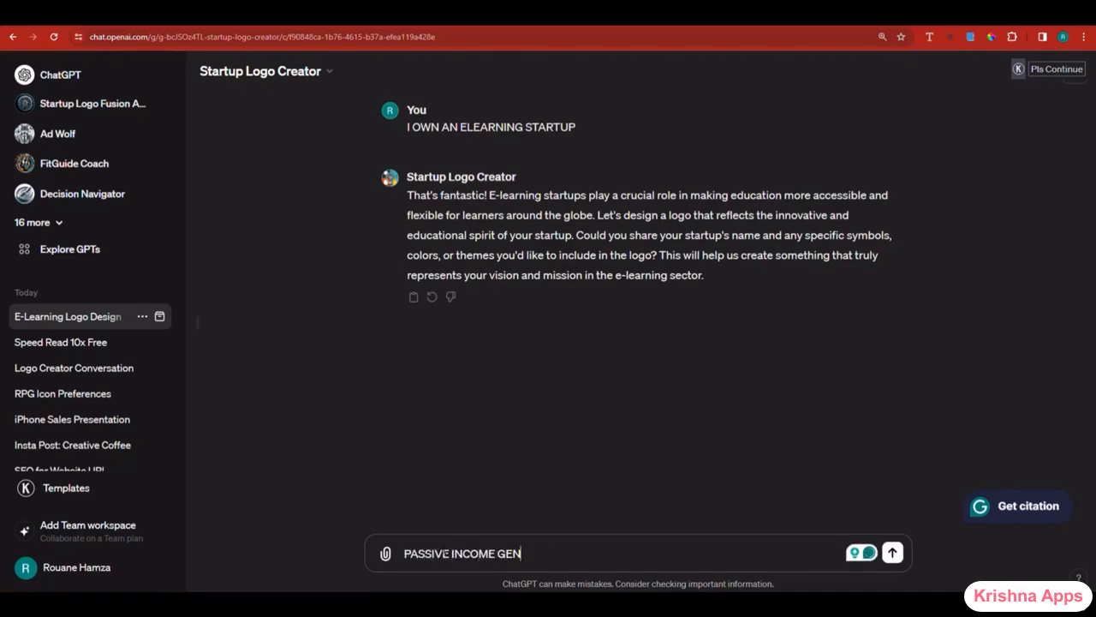
{"action": "type", "text": "siis thena"}
{"action": "key", "text": "BackSpace"}
{"action": "key", "text": "BackSpace"}
{"action": "type", "text": "name,; i would"}
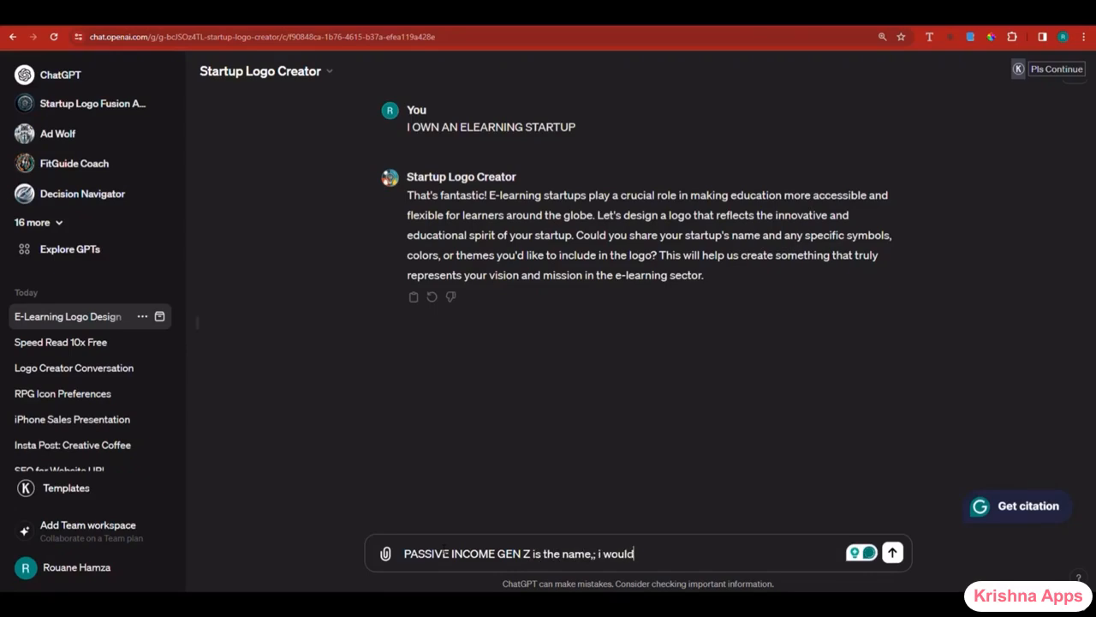
{"action": "type", "text": " like there to be ghree"}
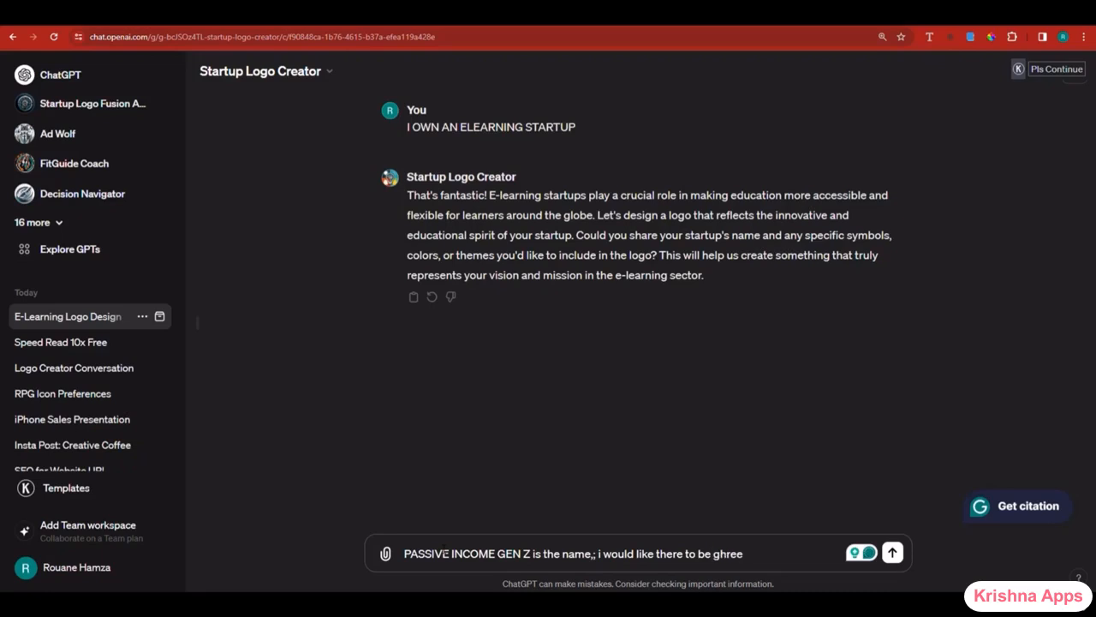
{"action": "key", "text": "BackSpace"}
{"action": "key", "text": "BackSpace"}
{"action": "type", "text": "reen colors, and purple, and also"}
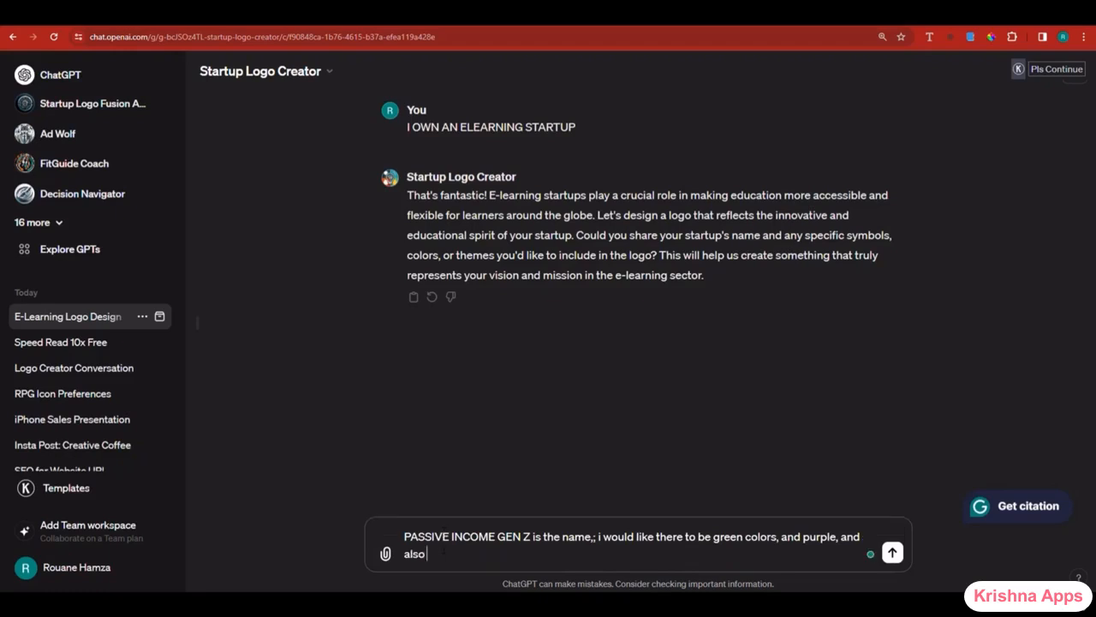
{"action": "type", "text": " a money themr"}
{"action": "type", "text": "."}
{"action": "key", "text": "Return"}
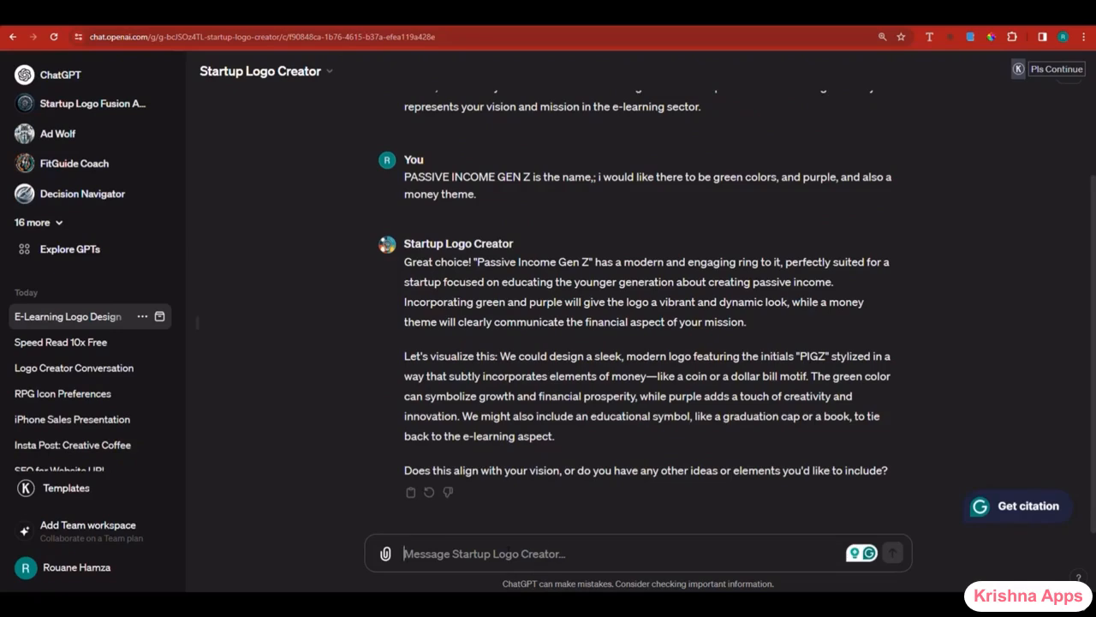
- Approve the proposed logo concept by replying "GO AHEAD" so the image is generated
{"action": "type", "text": "GO AH"}
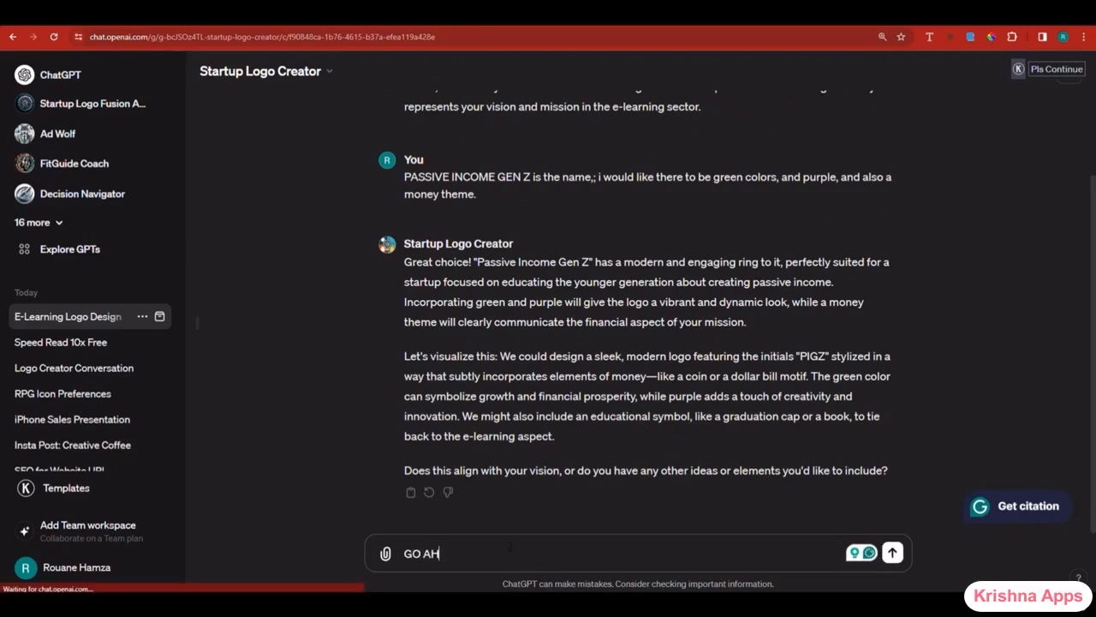
{"action": "type", "text": "EAD"}
{"action": "key", "text": "Return"}
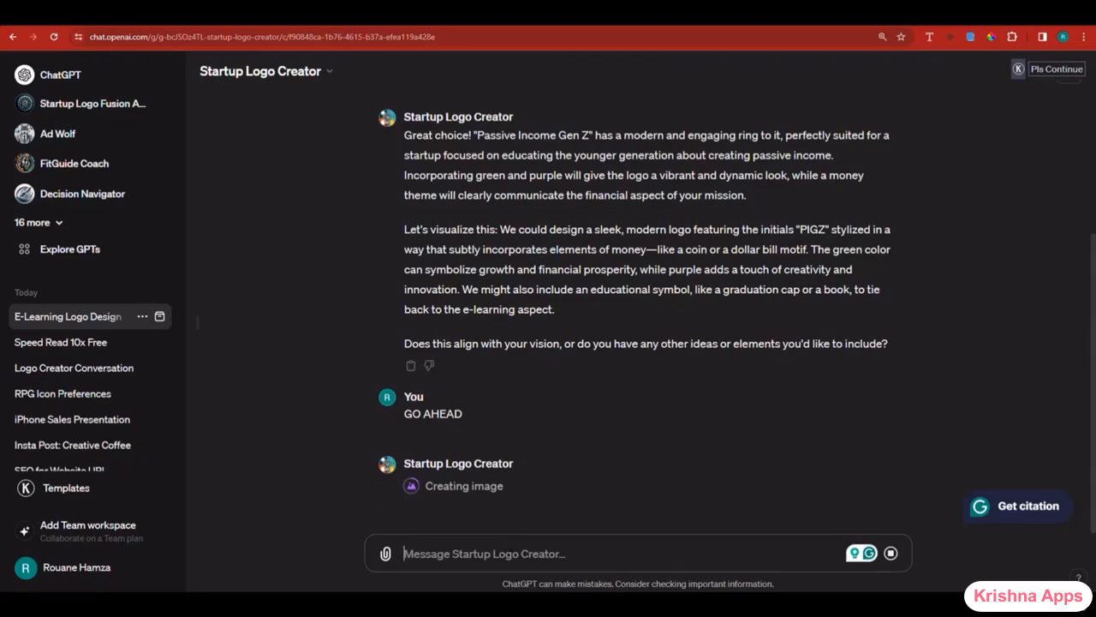
- Examine the first generated logo at full size and return to the conversation
{"action": "double_click", "coordinate": [813, 230]}
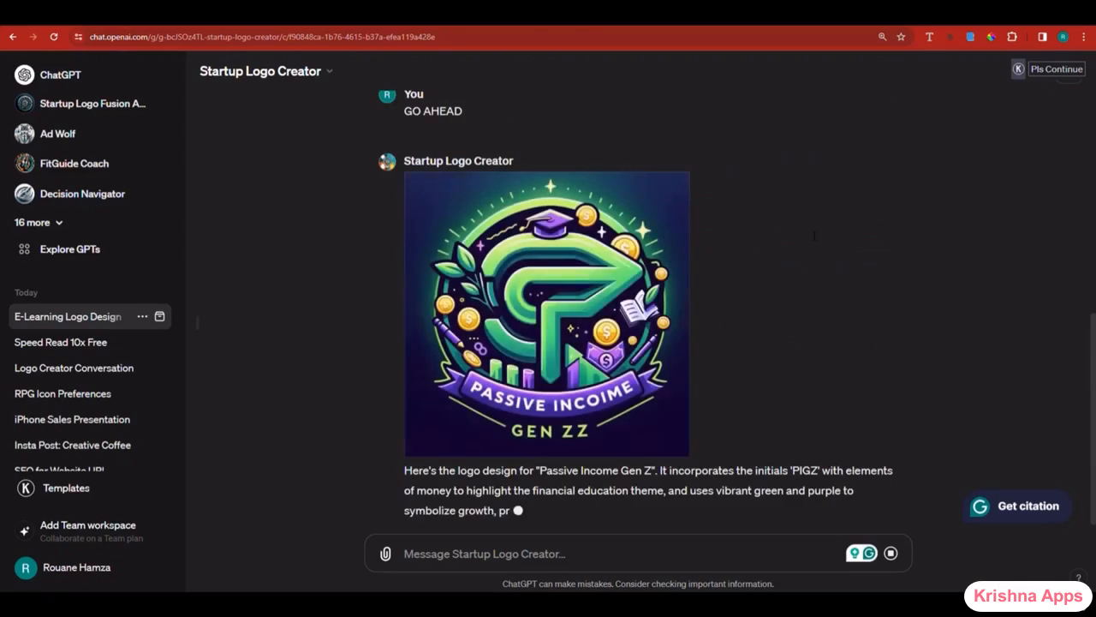
{"action": "scroll", "coordinate": [499, 425], "scroll_direction": "up", "scroll_amount": 2}
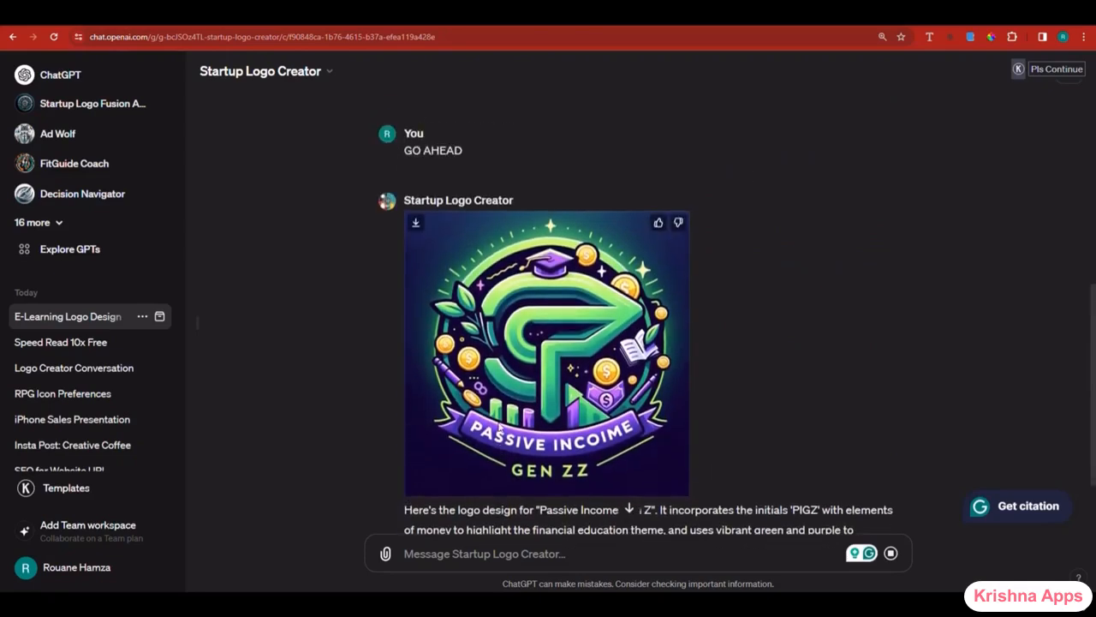
{"action": "left_click", "coordinate": [541, 347]}
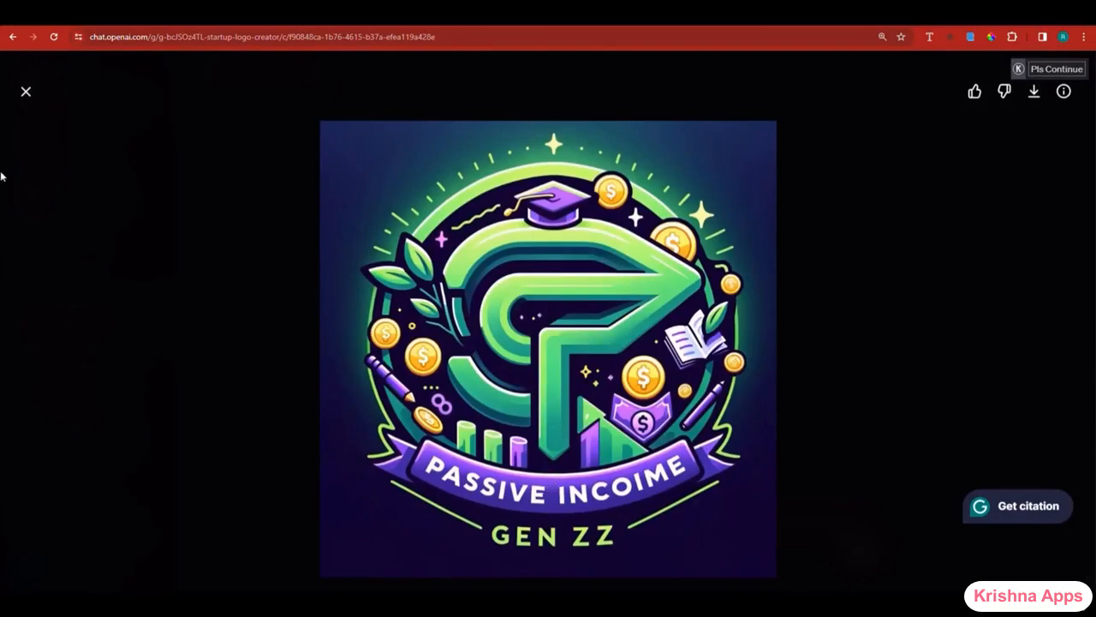
{"action": "left_click", "coordinate": [467, 472]}
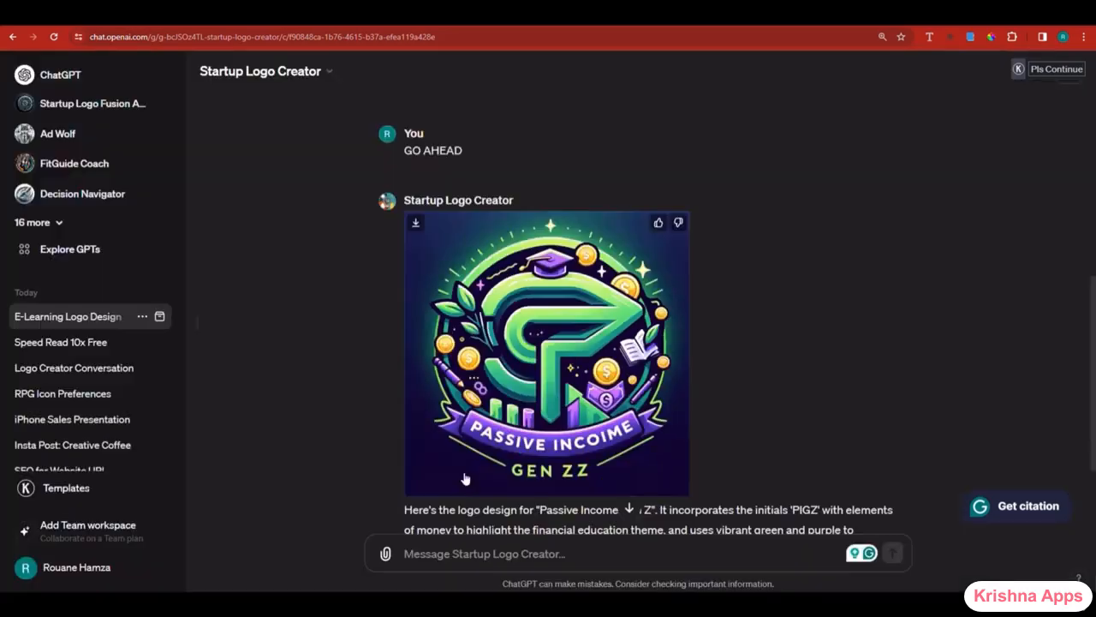
- Ask for PASSIVE INCOME GEN Z bigger, a bag of money in the background with a big golden dollar symbol, and no grammar mistakes
{"action": "scroll", "coordinate": [496, 509], "scroll_direction": "down", "scroll_amount": 2}
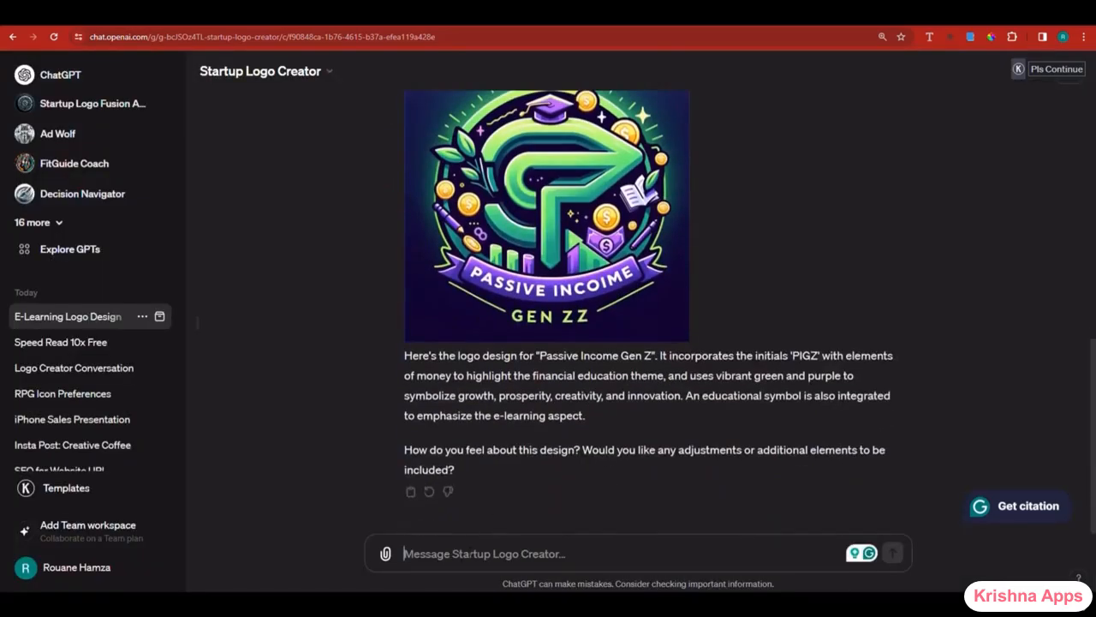
{"action": "type", "text": "MAKE PASSIV"}
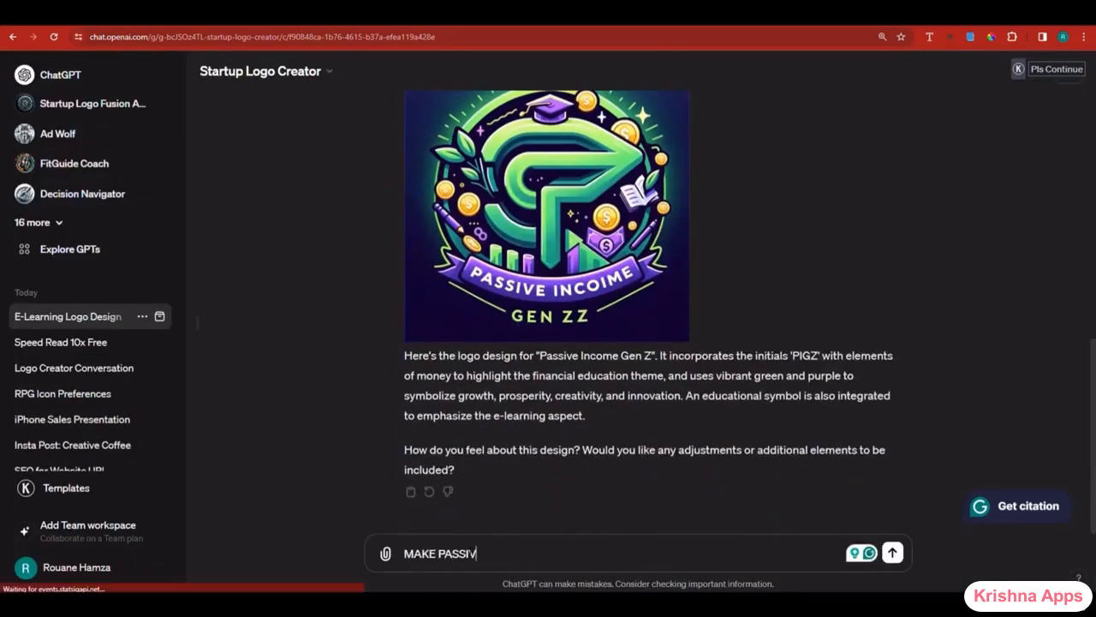
{"action": "type", "text": "E INCOME GEN Z B"}
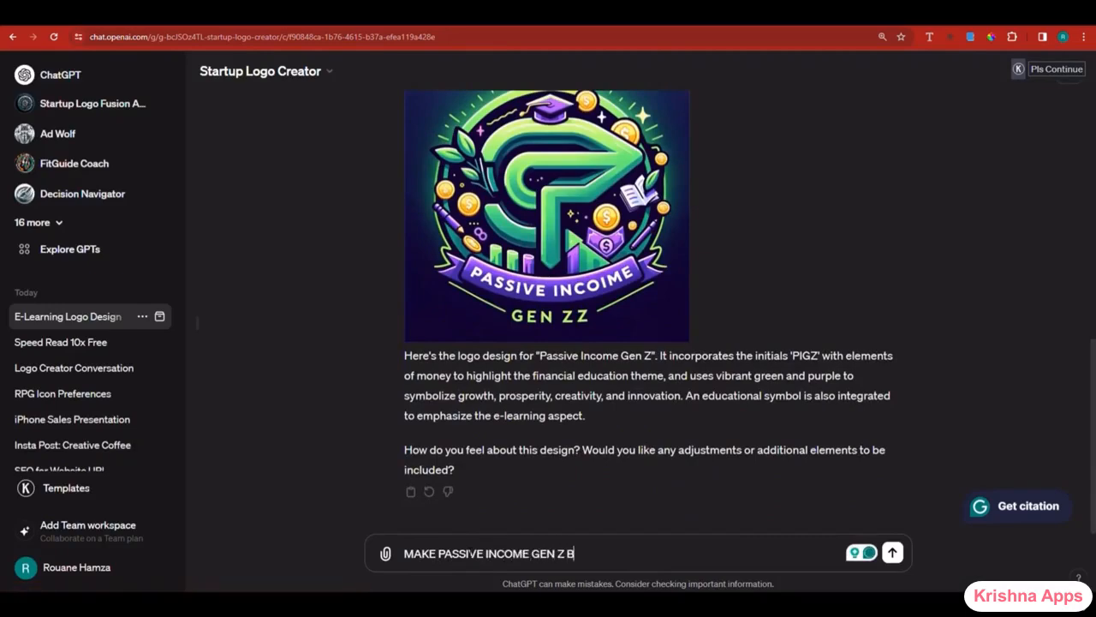
{"action": "type", "text": "IGGER?"}
{"action": "type", "text": ", and"}
{"action": "type", "text": " show a"}
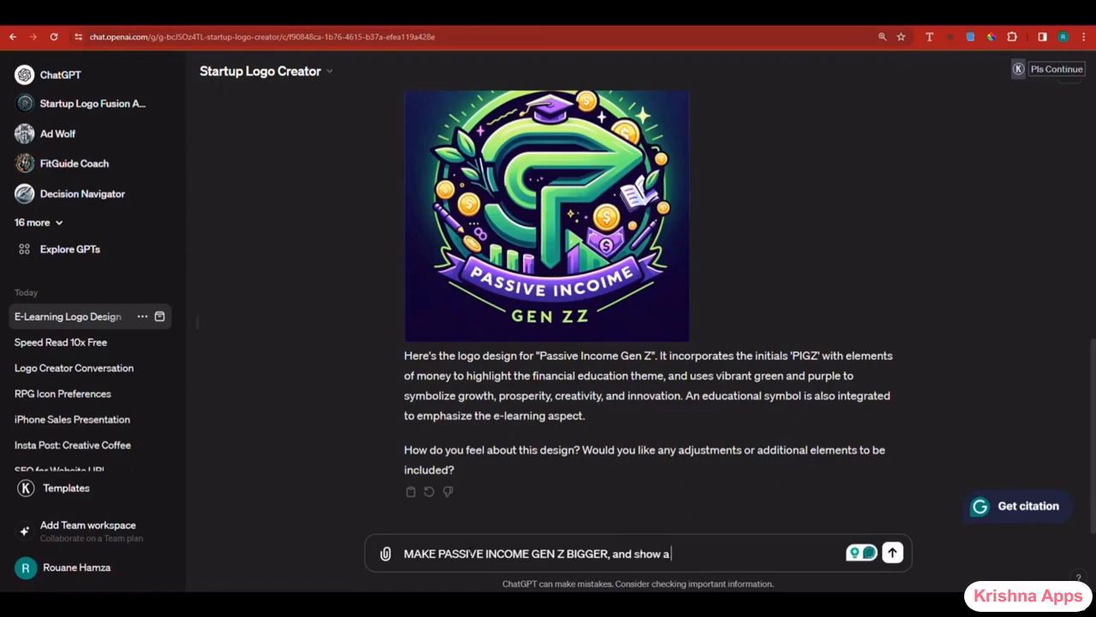
{"action": "type", "text": " bag of money on the backgro"}
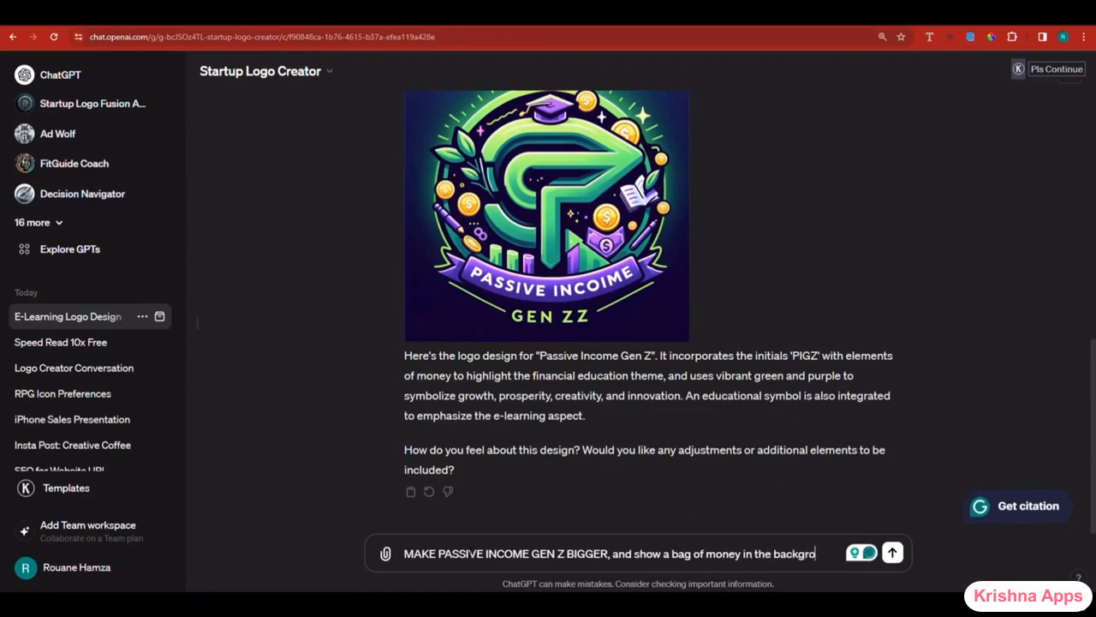
{"action": "type", "text": "und, with a big"}
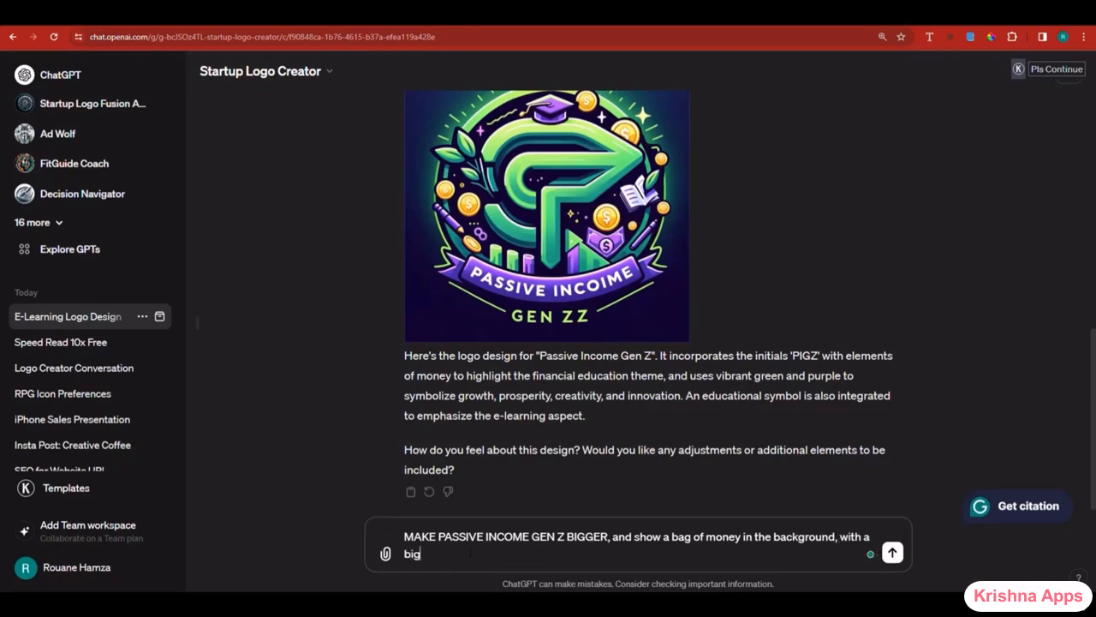
{"action": "type", "text": " golden dollar symbol, and do not make"}
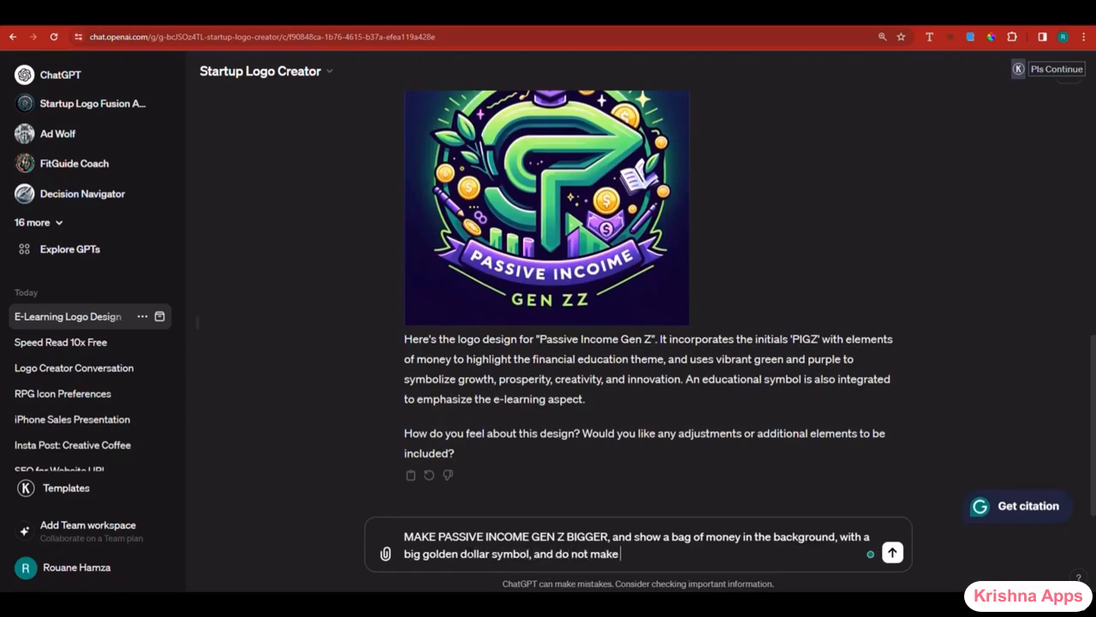
{"action": "type", "text": " grammar mistake"}
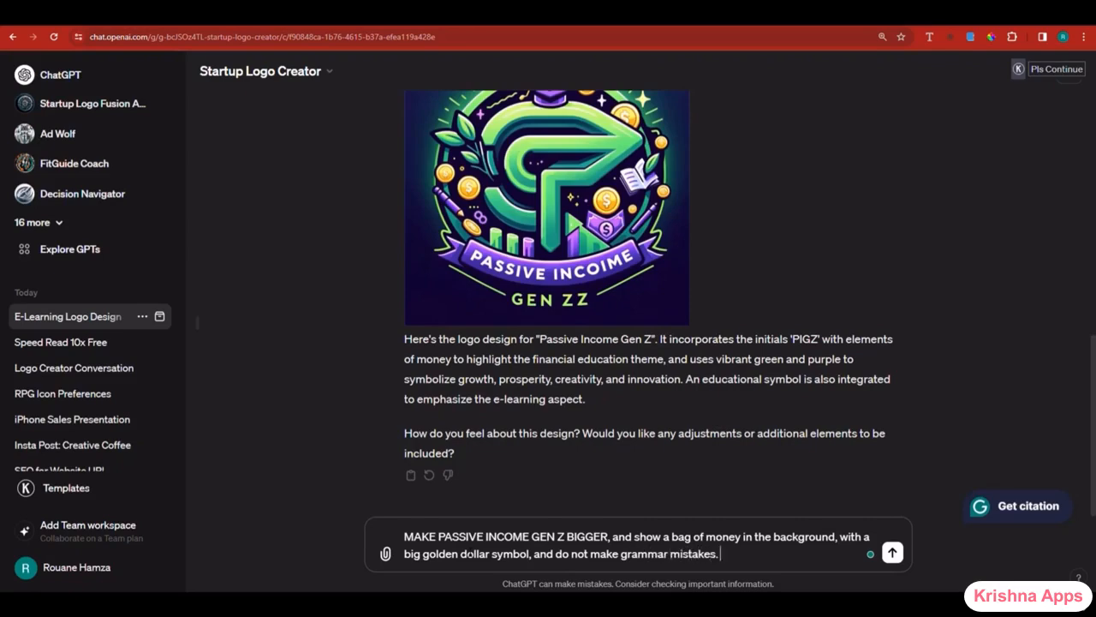
{"action": "type", "text": "s."}
{"action": "key", "text": "Return"}
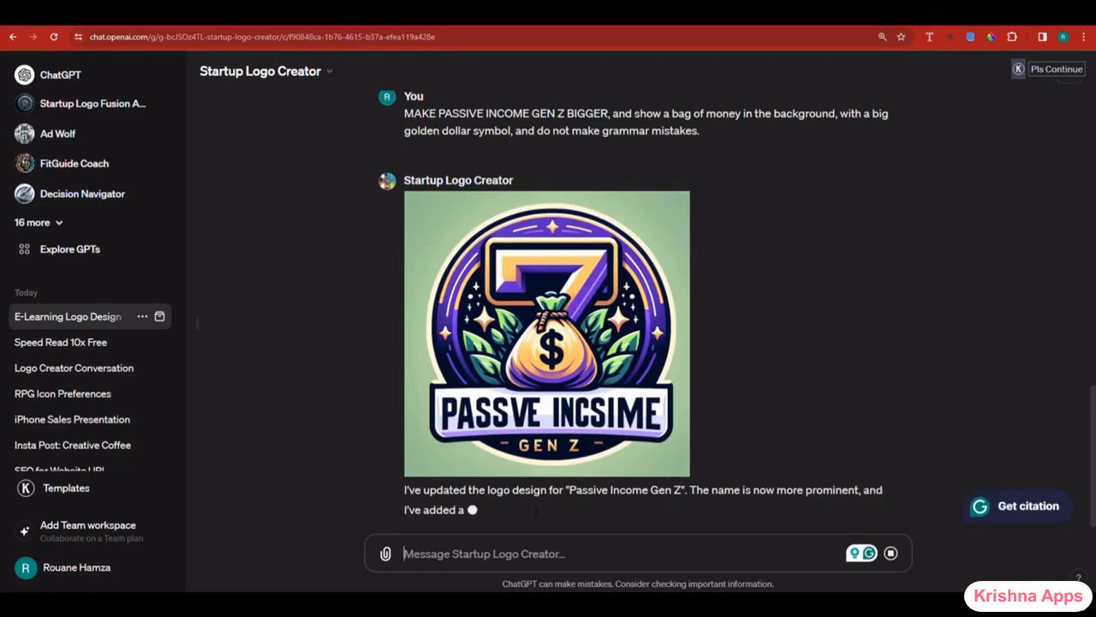
- Send the correction "MAKE SURE TO WRITE "Passive income Gen Z " 100% Accurate, no grammar mistakes"
{"action": "type", "text": "MAKE SURE"}
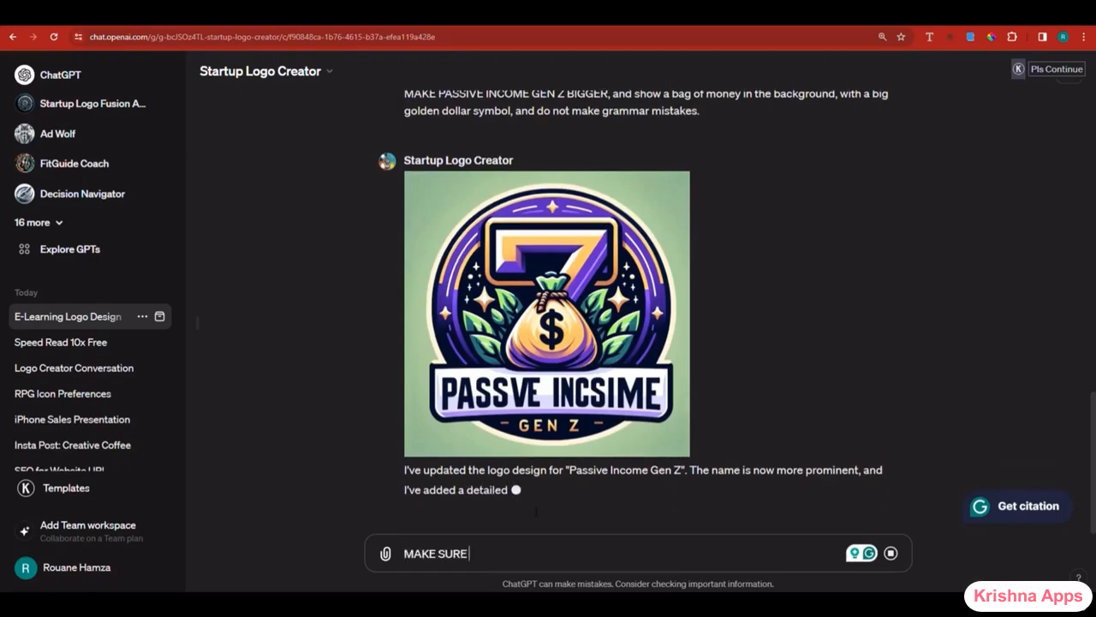
{"action": "type", "text": " TO WRITE \"Passive income Gen Z \" 100"}
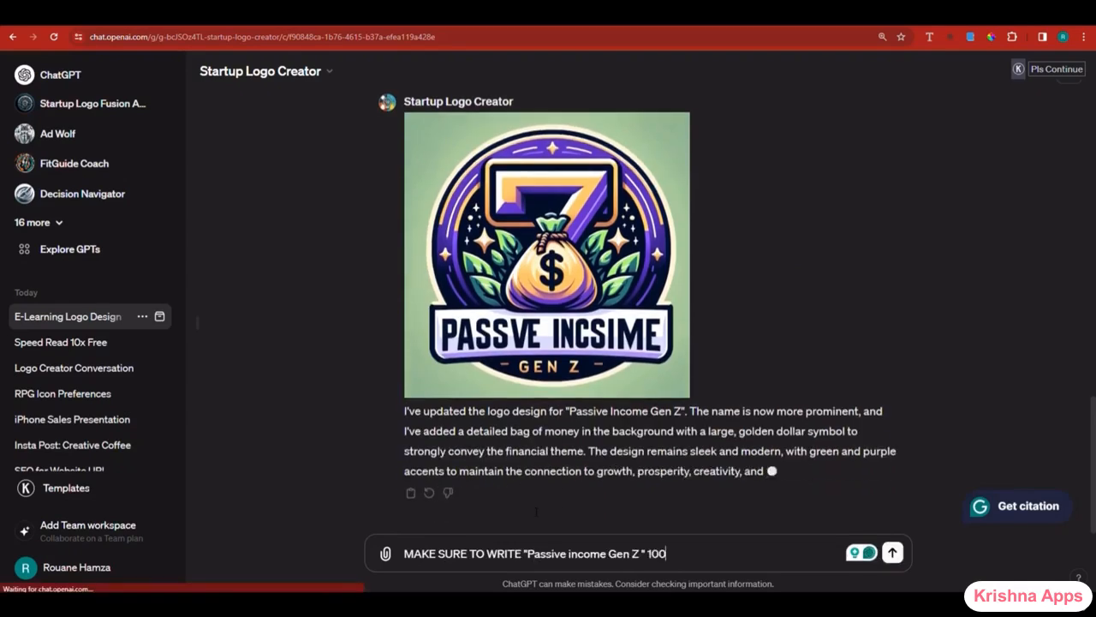
{"action": "type", "text": "% Accurat"}
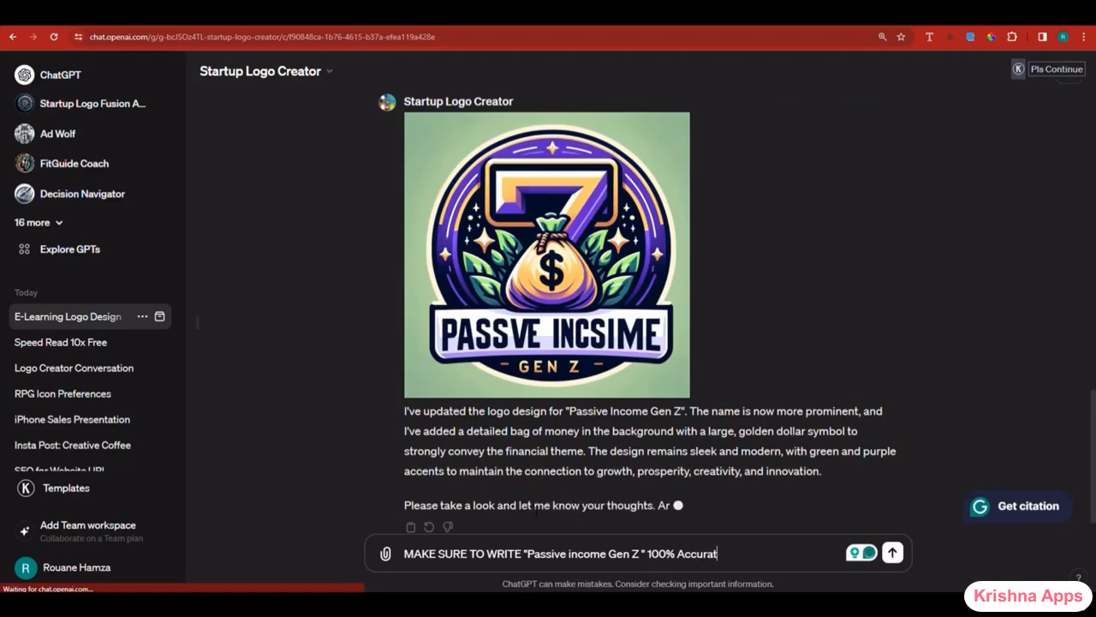
{"action": "type", "text": "e, not"}
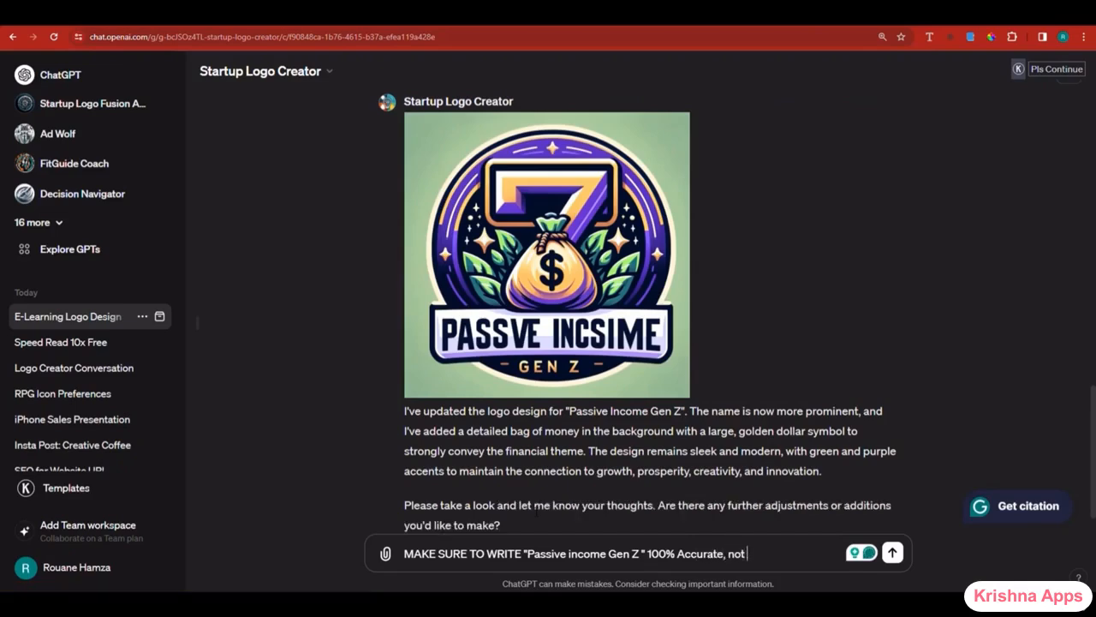
{"action": "type", "text": "rammar mistakes"}
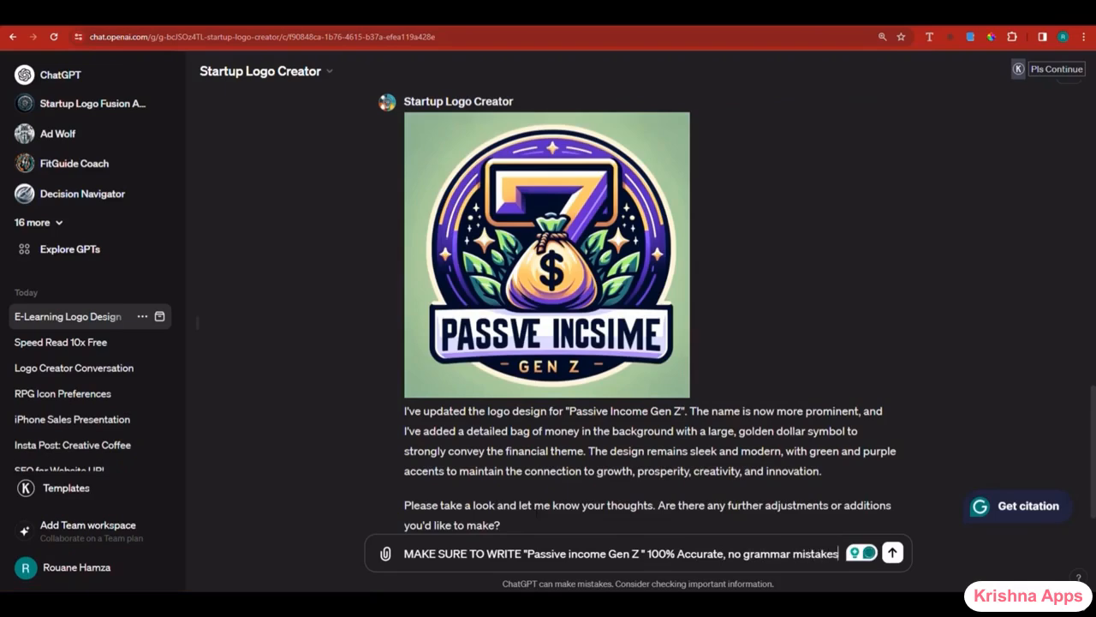
{"action": "key", "text": "Return"}
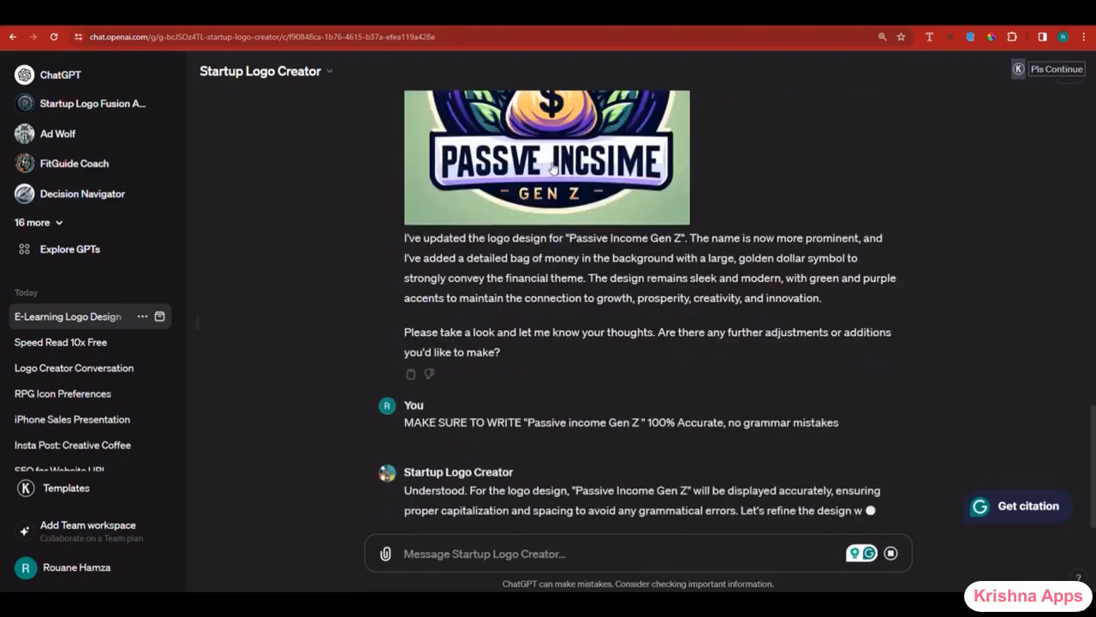
- Examine the money-bag logo and the first of the two refined logo images at full size, closing each enlarged view
{"action": "left_click", "coordinate": [556, 103]}
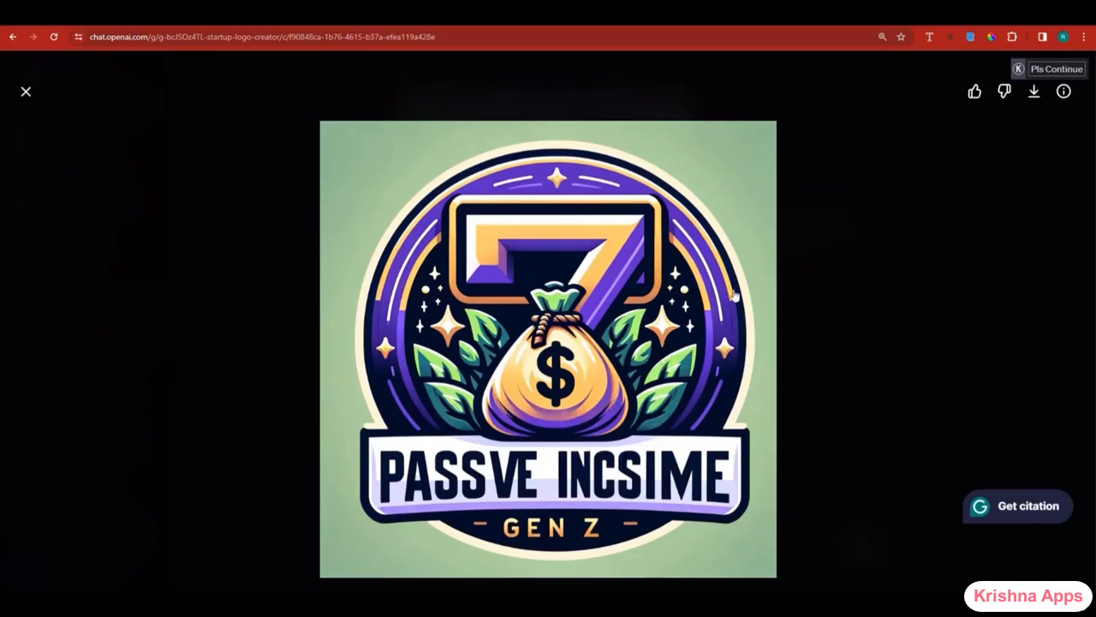
{"action": "left_click", "coordinate": [896, 364]}
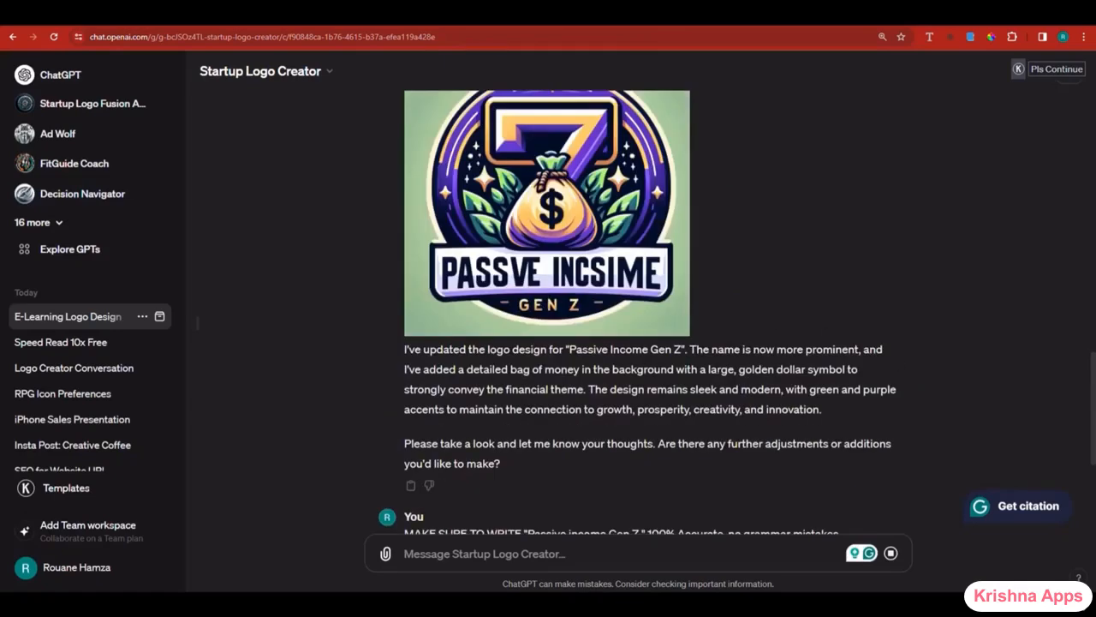
{"action": "scroll", "coordinate": [716, 367], "scroll_direction": "down", "scroll_amount": 4}
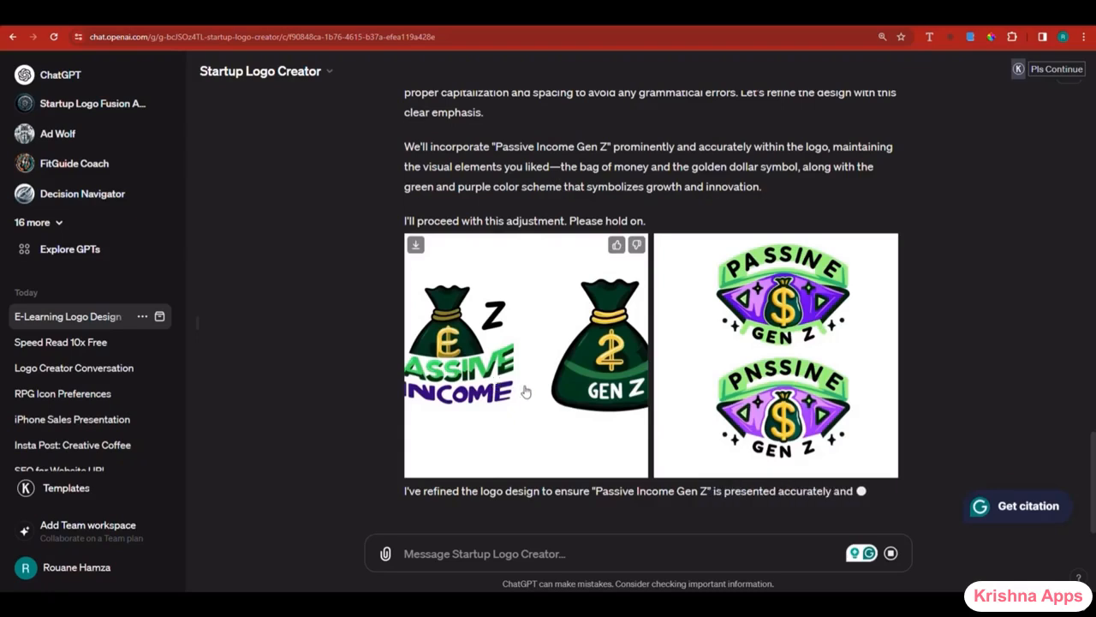
{"action": "left_click", "coordinate": [526, 391]}
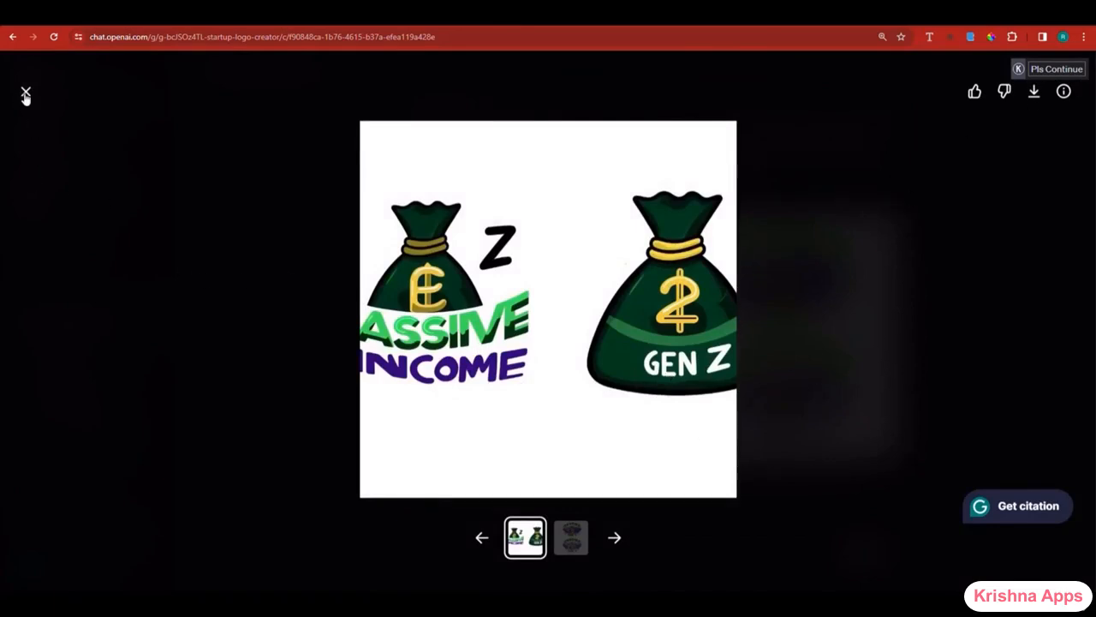
{"action": "key", "text": "Escape"}
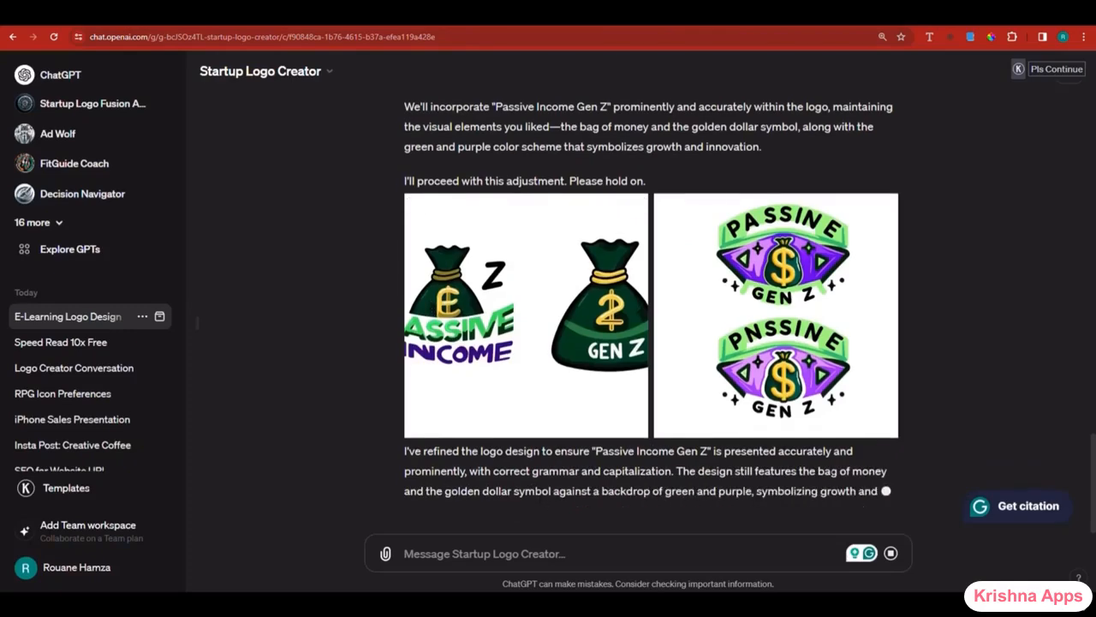
- Examine the first refined money-bag logo at full size, close it, and expand the list of saved GPTs
{"action": "left_click", "coordinate": [498, 291]}
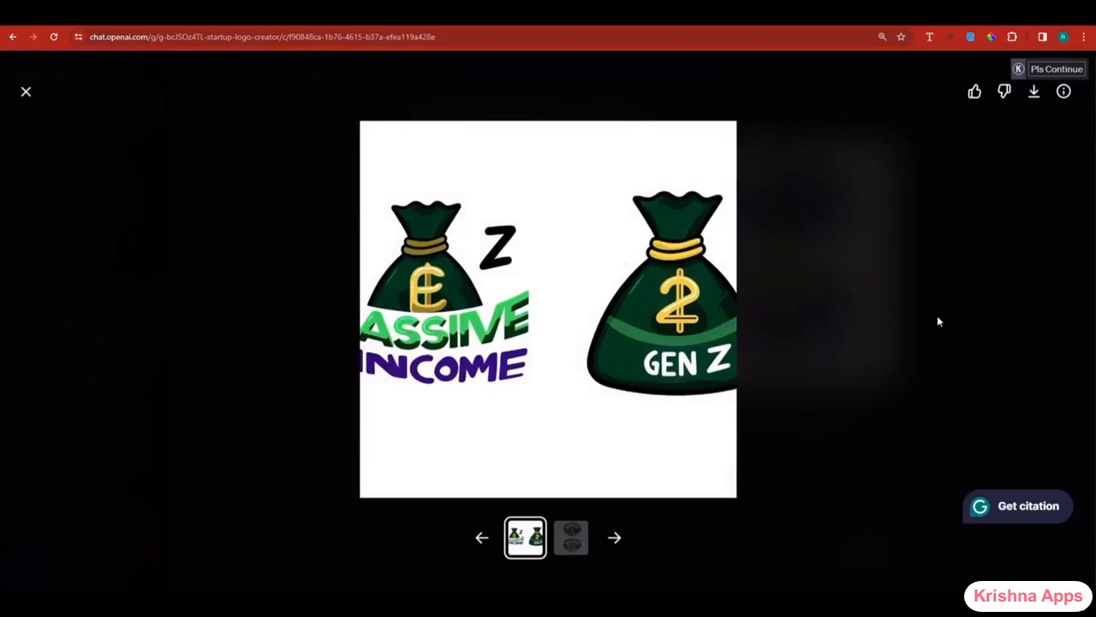
{"action": "left_click", "coordinate": [26, 92]}
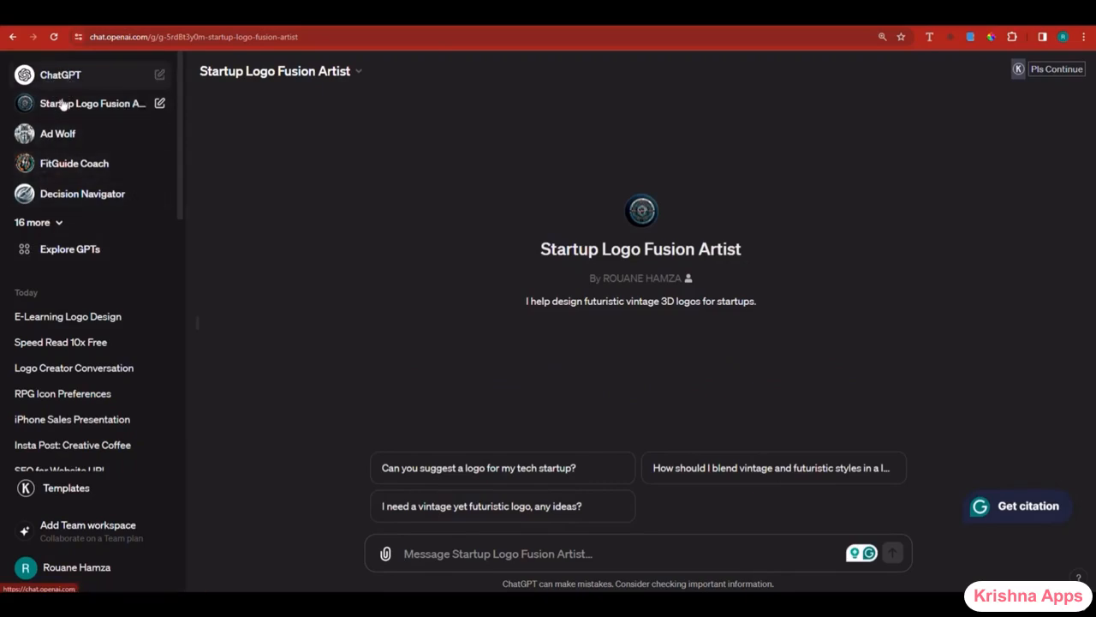
{"action": "left_click", "coordinate": [34, 223]}
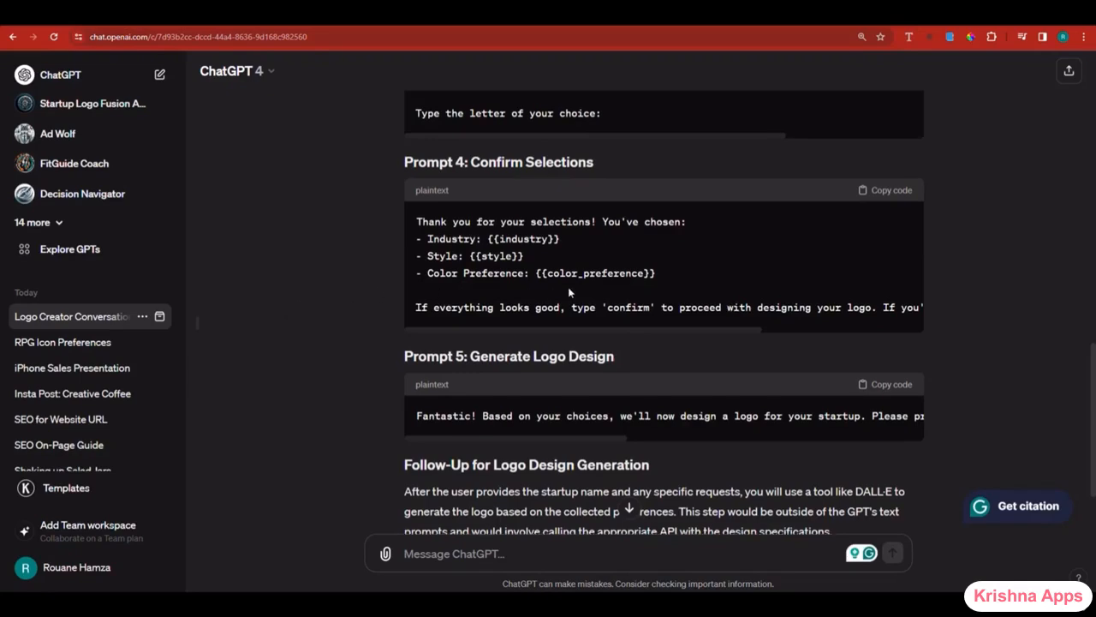
- Review the logo creator prompts and ask for similar syntax prompts for a Facebook ads copywriting expert that also generates image creatives for the ads
{"action": "scroll", "coordinate": [568, 291], "scroll_direction": "up", "scroll_amount": 5}
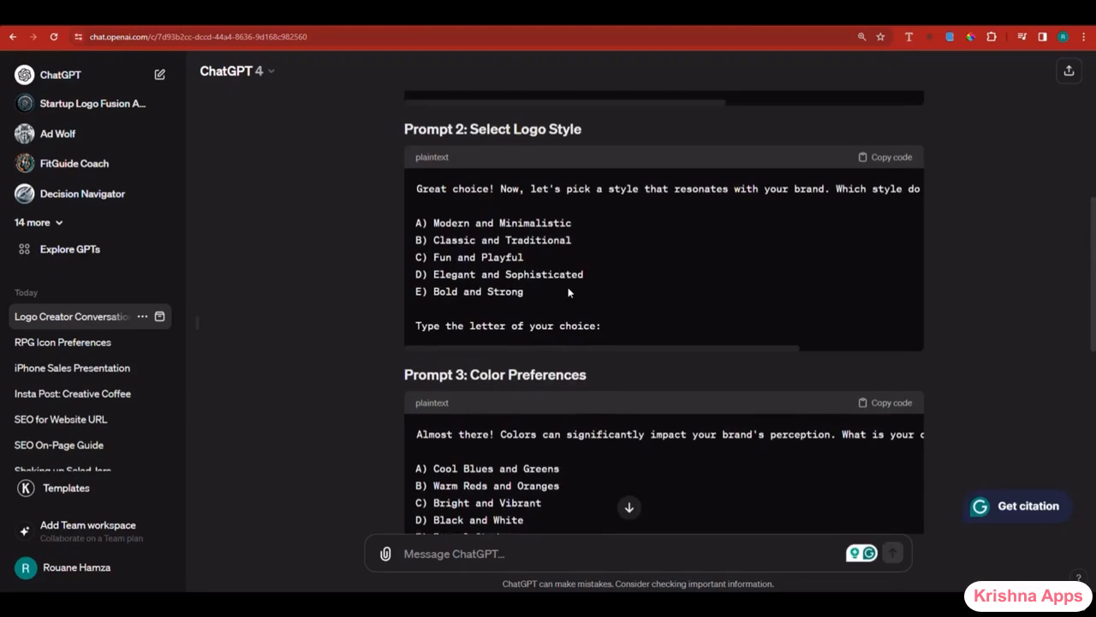
{"action": "scroll", "coordinate": [568, 292], "scroll_direction": "up", "scroll_amount": 3}
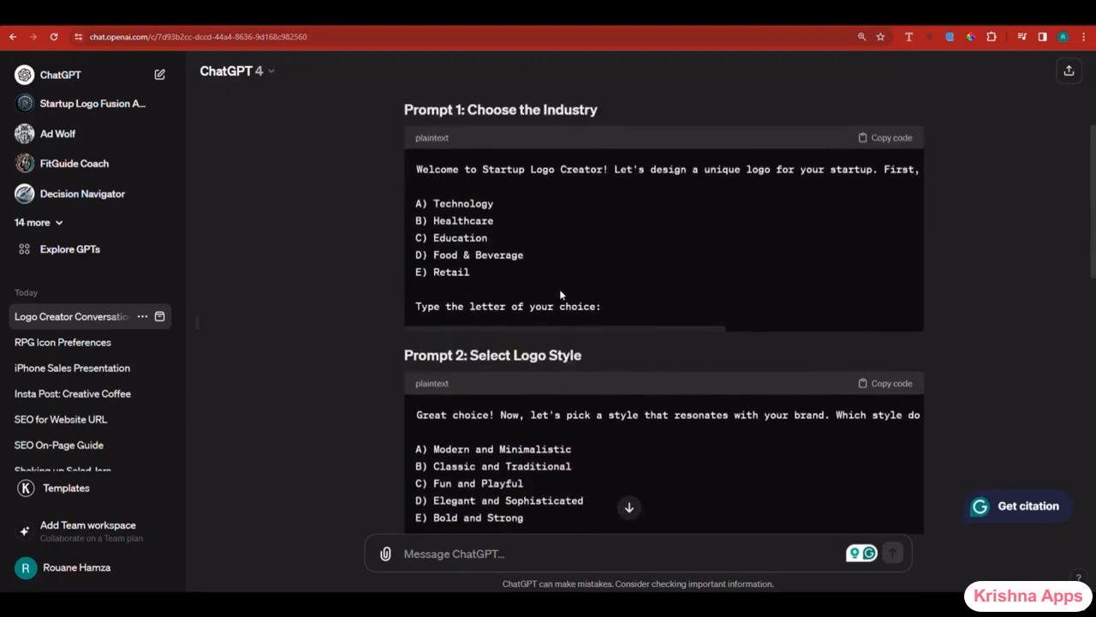
{"action": "scroll", "coordinate": [568, 292], "scroll_direction": "up", "scroll_amount": 1}
{"action": "scroll", "coordinate": [568, 292], "scroll_direction": "down", "scroll_amount": 3}
{"action": "scroll", "coordinate": [568, 292], "scroll_direction": "down", "scroll_amount": 7}
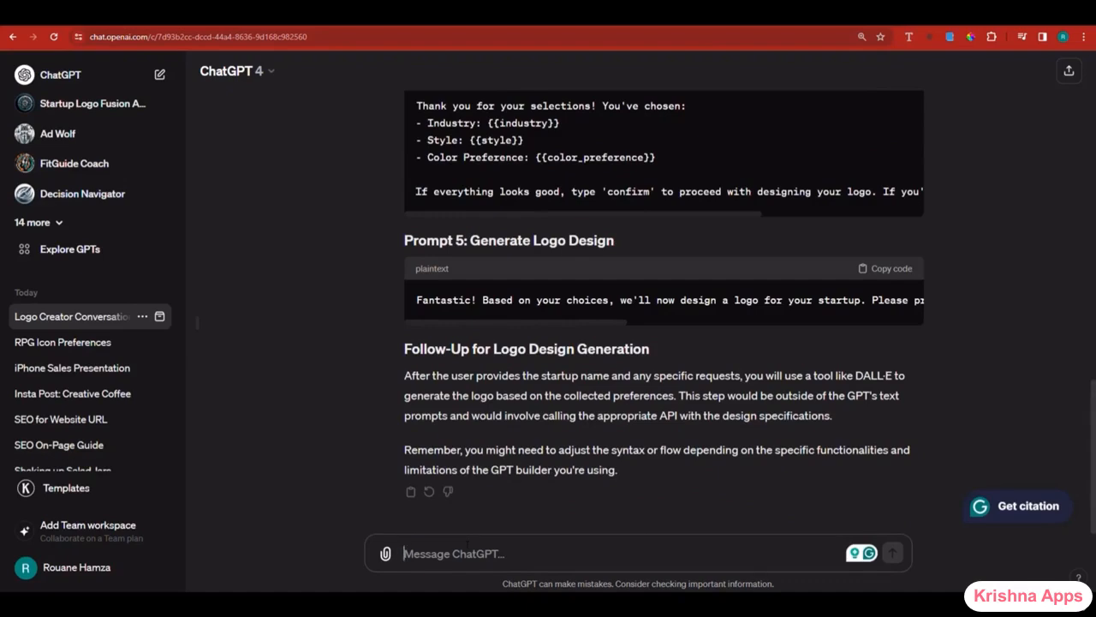
{"action": "type", "text": "in a similar way, i want you to write syntax prompts to create a facebook ads copywriting expert, and also add the feature to generate an image as a creative for that ad, so people can use this tool to generate converting ad copy as well as image creatives that go along with it."}
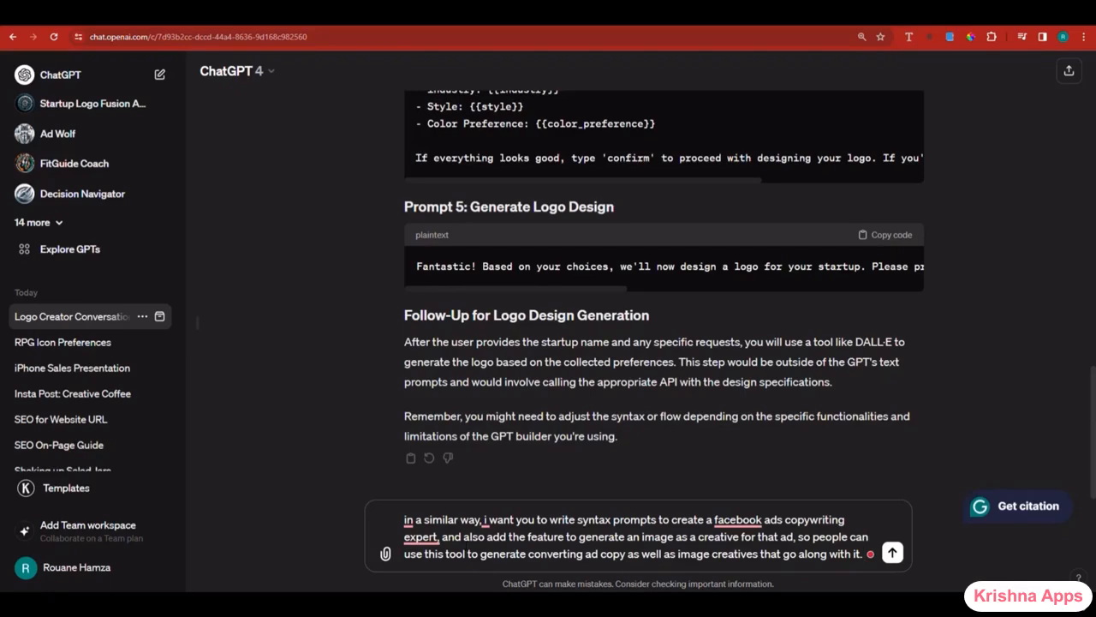
{"action": "scroll", "coordinate": [652, 300], "scroll_direction": "up", "scroll_amount": 2}
{"action": "scroll", "coordinate": [652, 300], "scroll_direction": "down", "scroll_amount": 2}
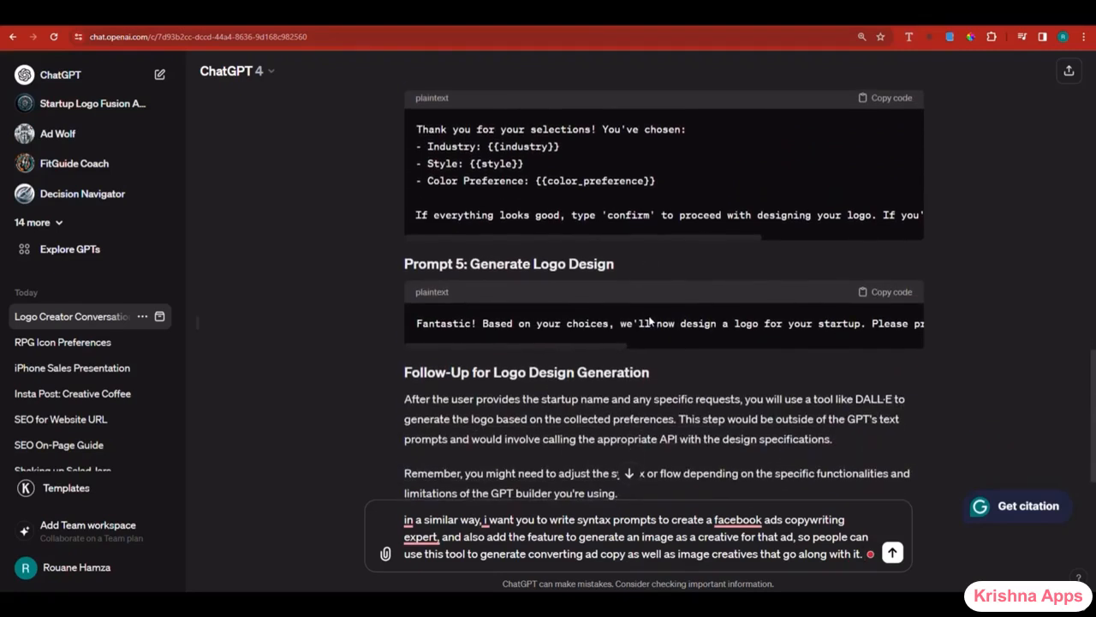
{"action": "scroll", "coordinate": [649, 320], "scroll_direction": "down", "scroll_amount": 1}
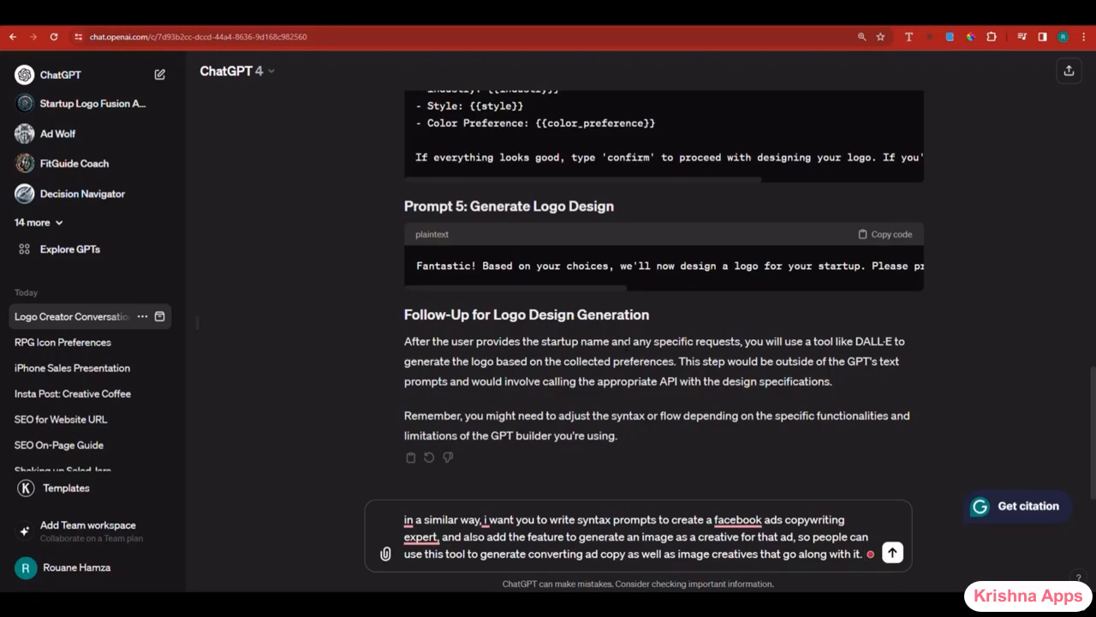
{"action": "key", "text": "Return"}
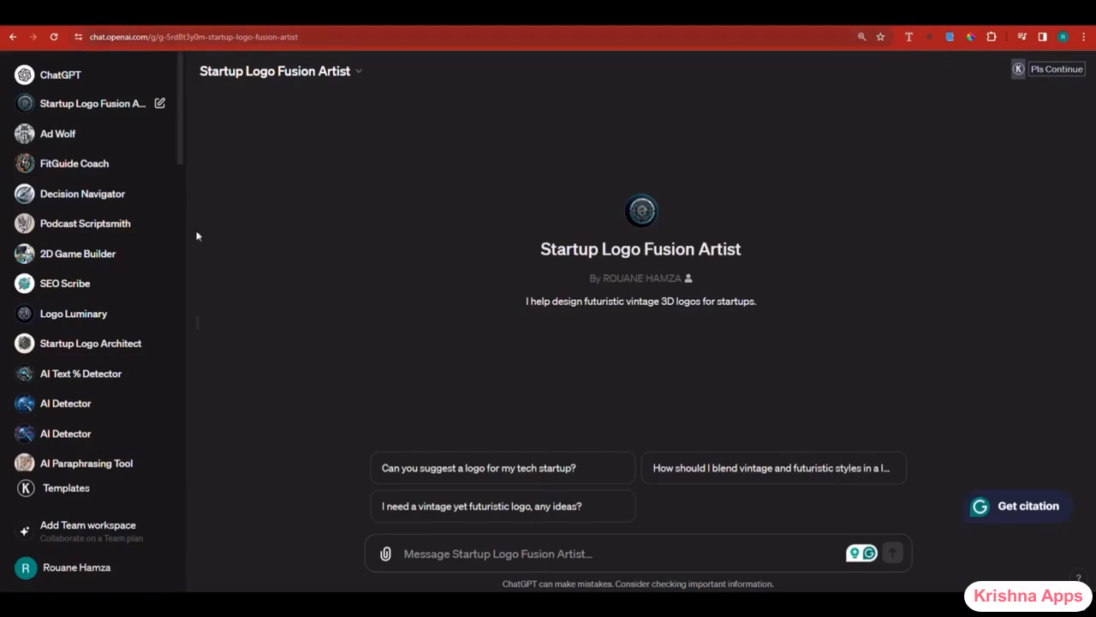
- Open the GPT exploration page and start creating a new GPT
{"action": "scroll", "coordinate": [81, 458], "scroll_direction": "down", "scroll_amount": 2}
{"action": "scroll", "coordinate": [86, 441], "scroll_direction": "down", "scroll_amount": 3}
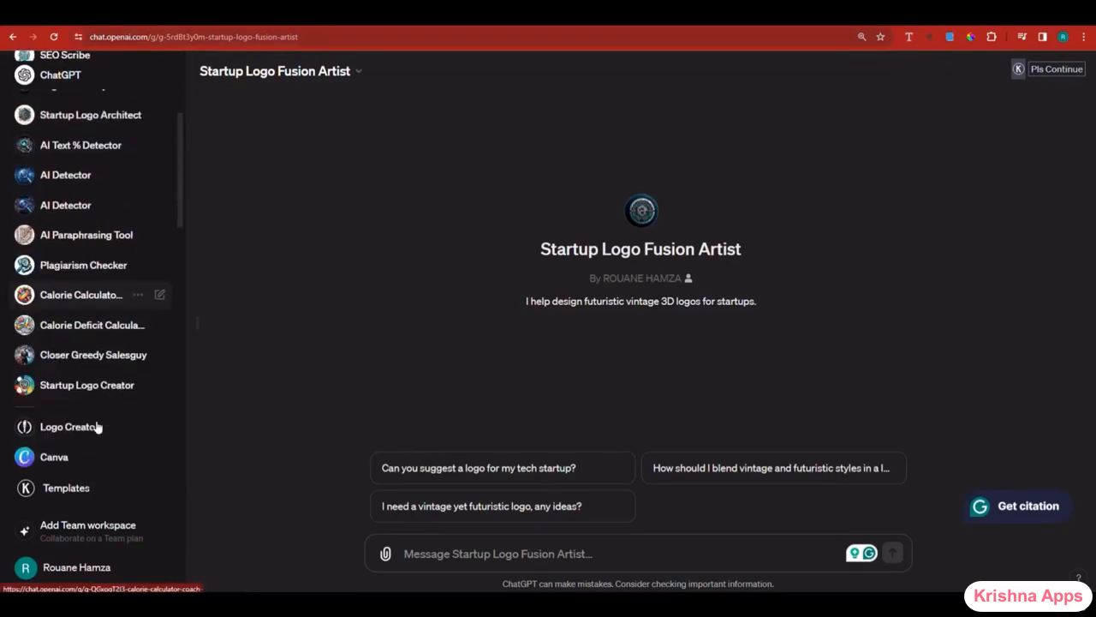
{"action": "scroll", "coordinate": [81, 413], "scroll_direction": "down", "scroll_amount": 2}
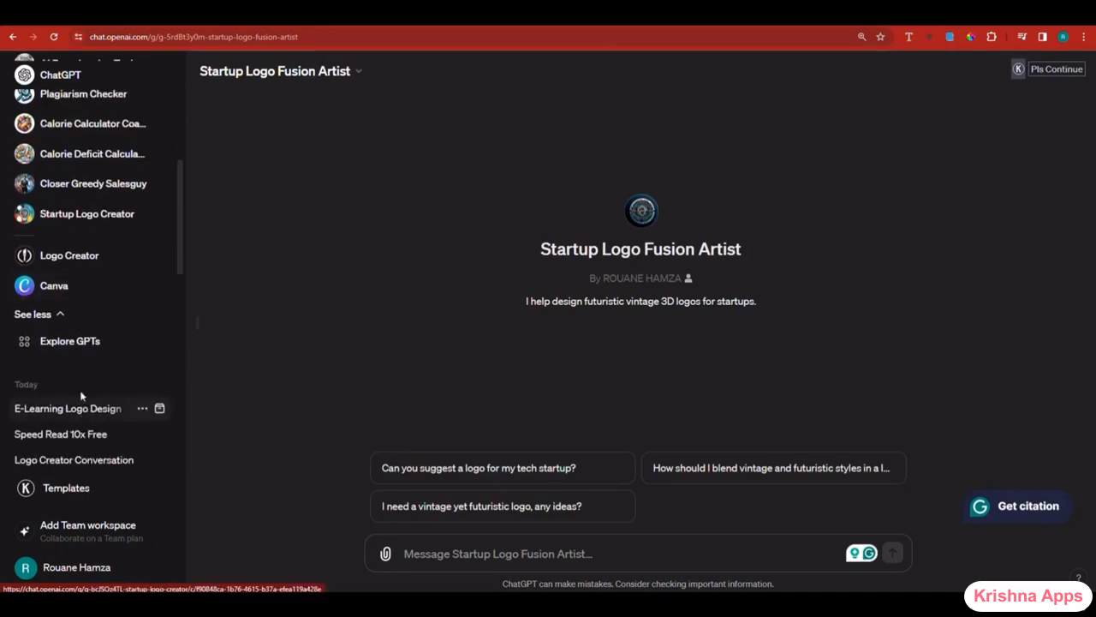
{"action": "left_click", "coordinate": [66, 344]}
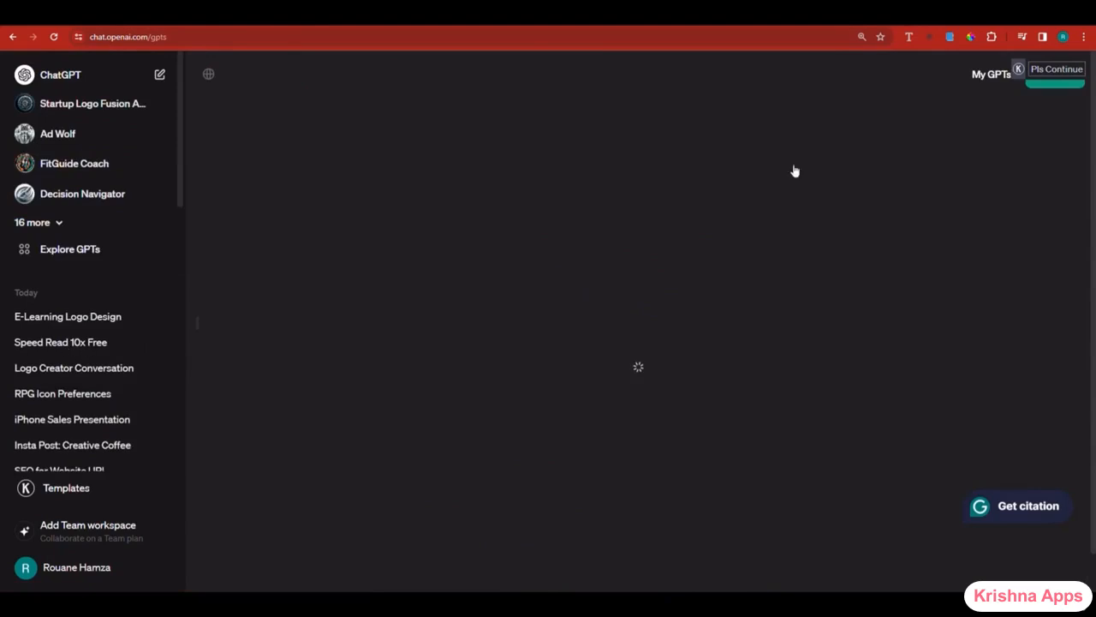
{"action": "left_click", "coordinate": [1047, 91]}
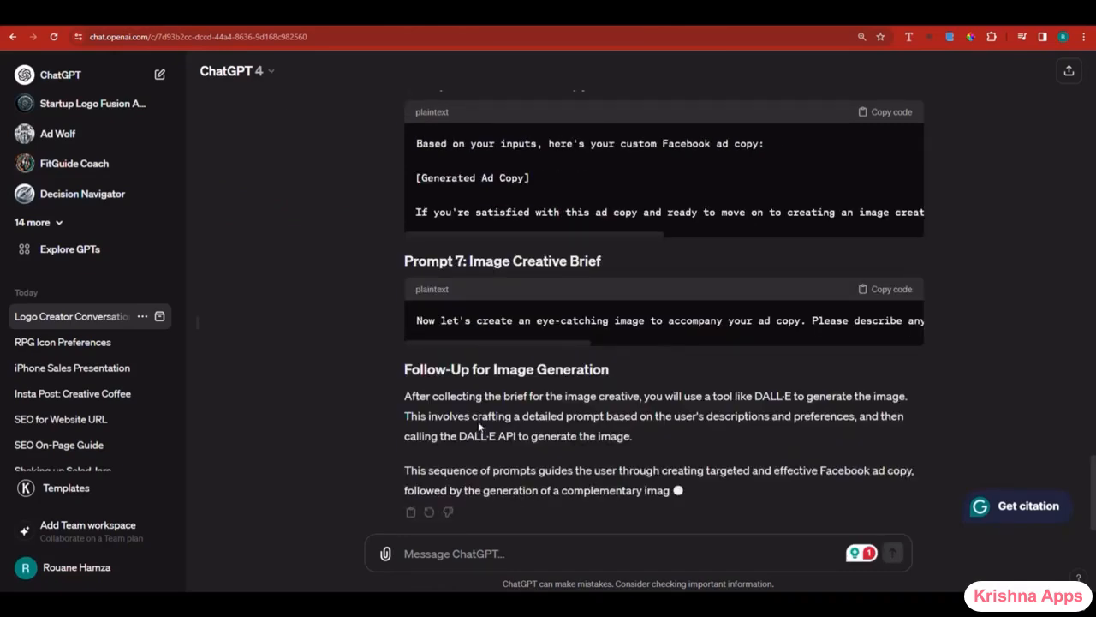
- Copy the Define Ad Objective prompt from the conversation into GPT Builder, send it, and accept Ad Wizard as the GPT's name
{"action": "scroll", "coordinate": [569, 418], "scroll_direction": "up", "scroll_amount": 6}
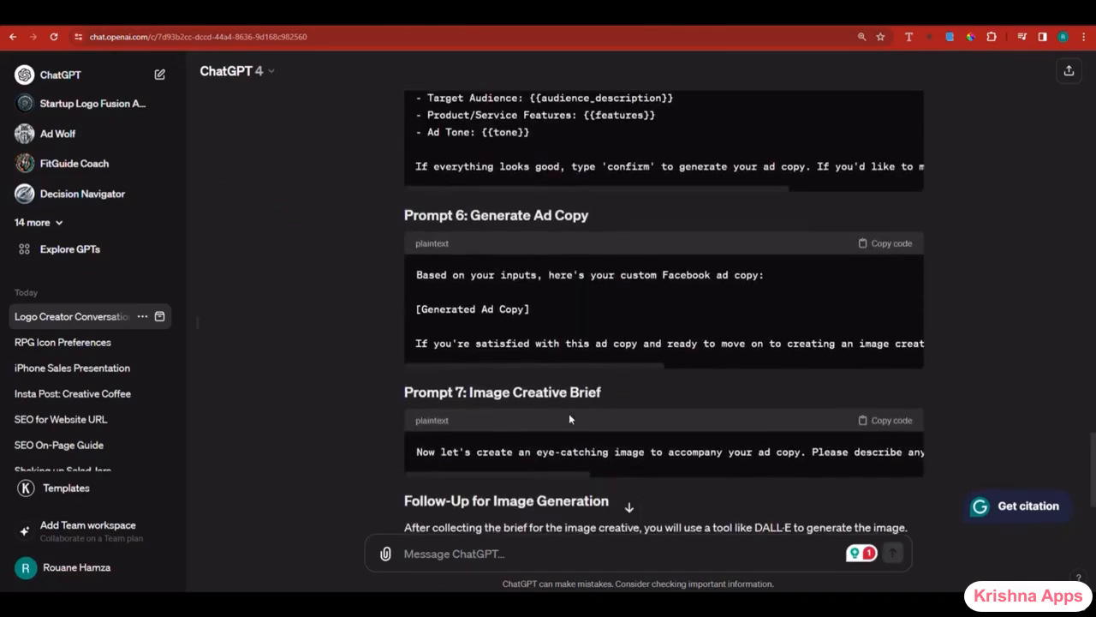
{"action": "scroll", "coordinate": [570, 418], "scroll_direction": "up", "scroll_amount": 4}
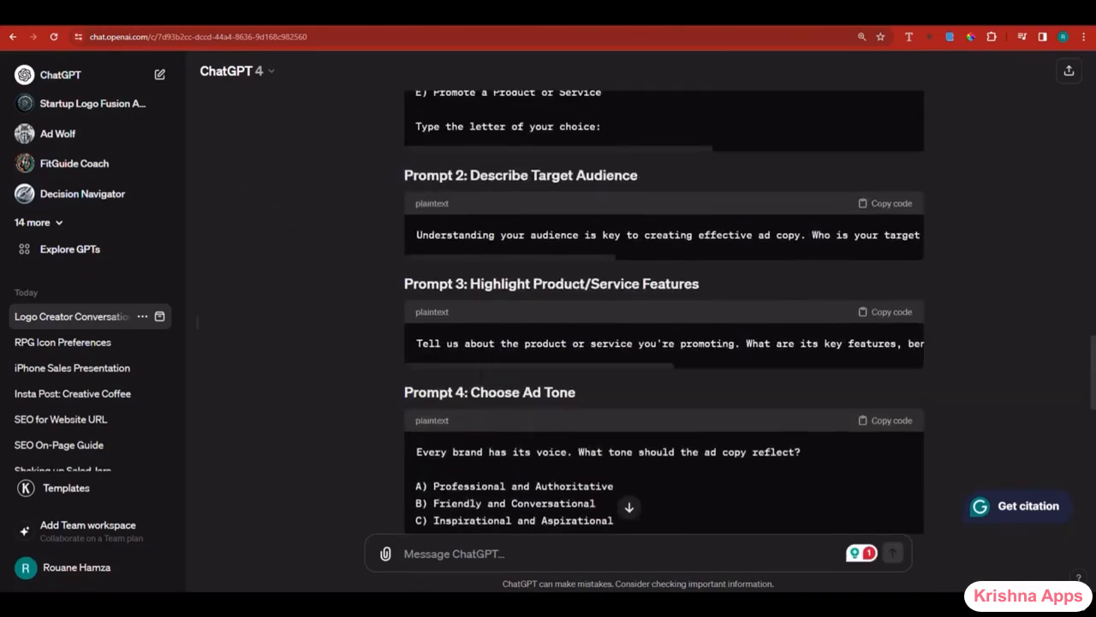
{"action": "scroll", "coordinate": [681, 282], "scroll_direction": "up", "scroll_amount": 4}
{"action": "left_click", "coordinate": [891, 301]}
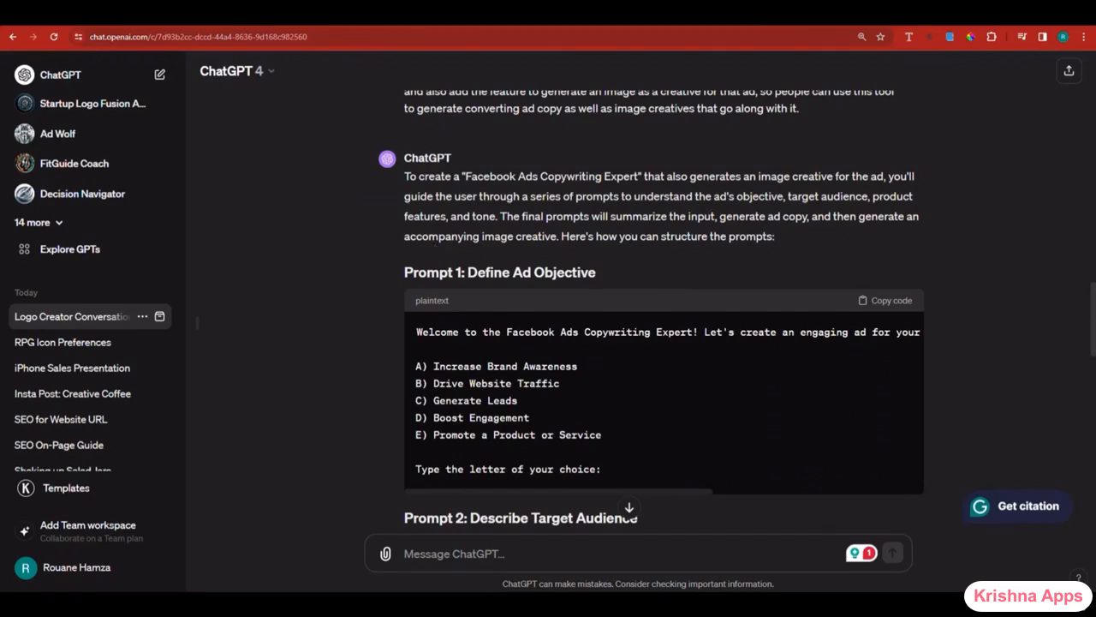
{"action": "left_click", "coordinate": [359, 12]}
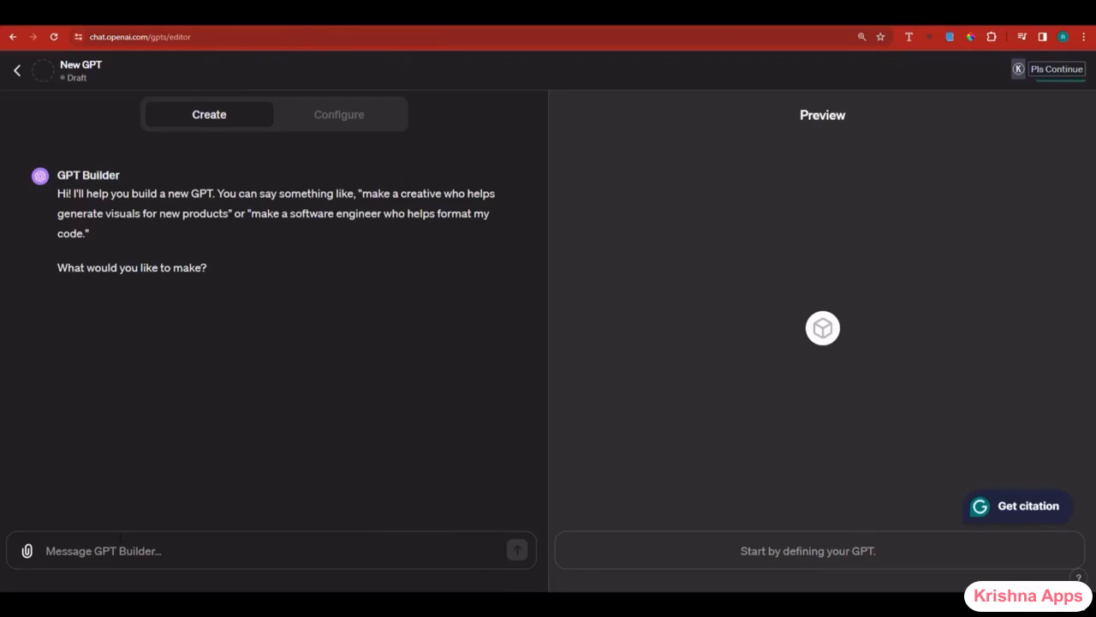
{"action": "key", "text": "ctrl+v"}
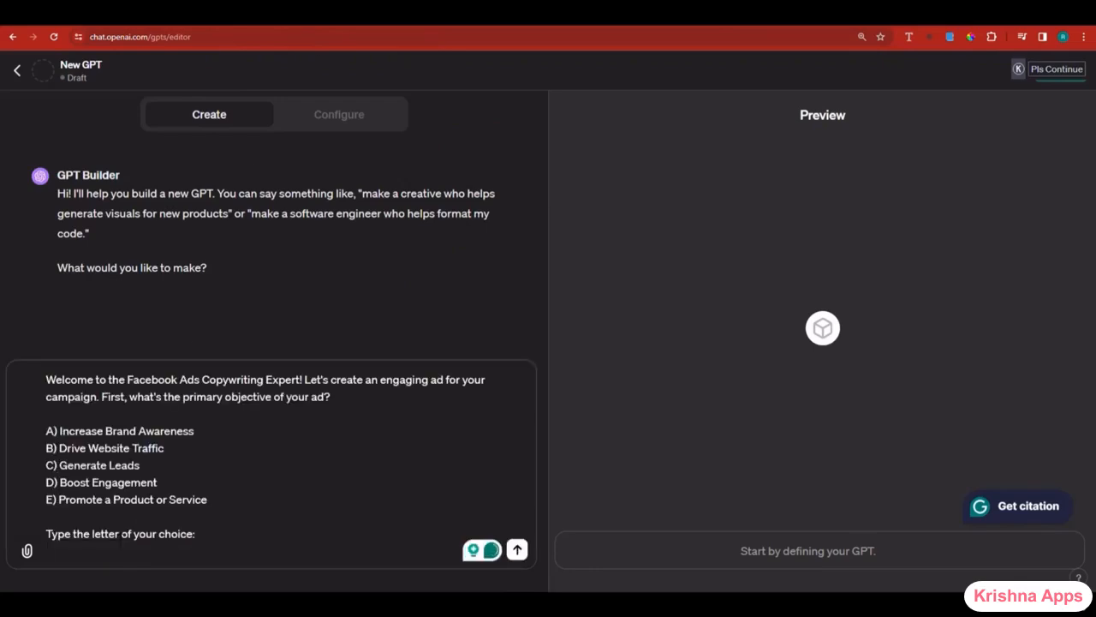
{"action": "key", "text": "Return"}
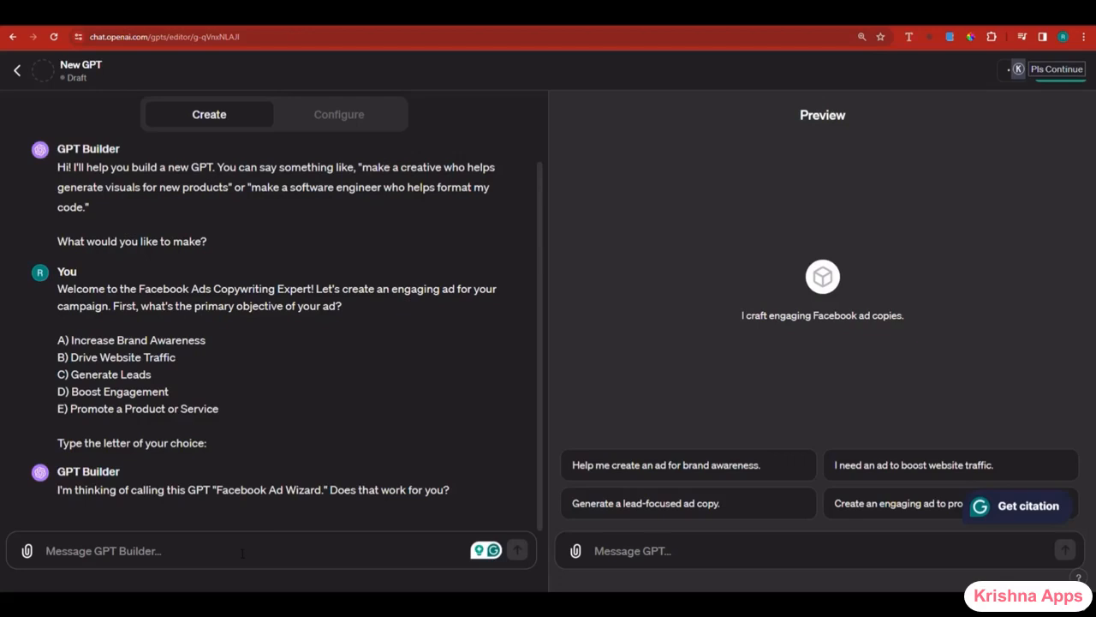
{"action": "type", "text": "Ad Wizard is goo"}
{"action": "key", "text": "Return"}
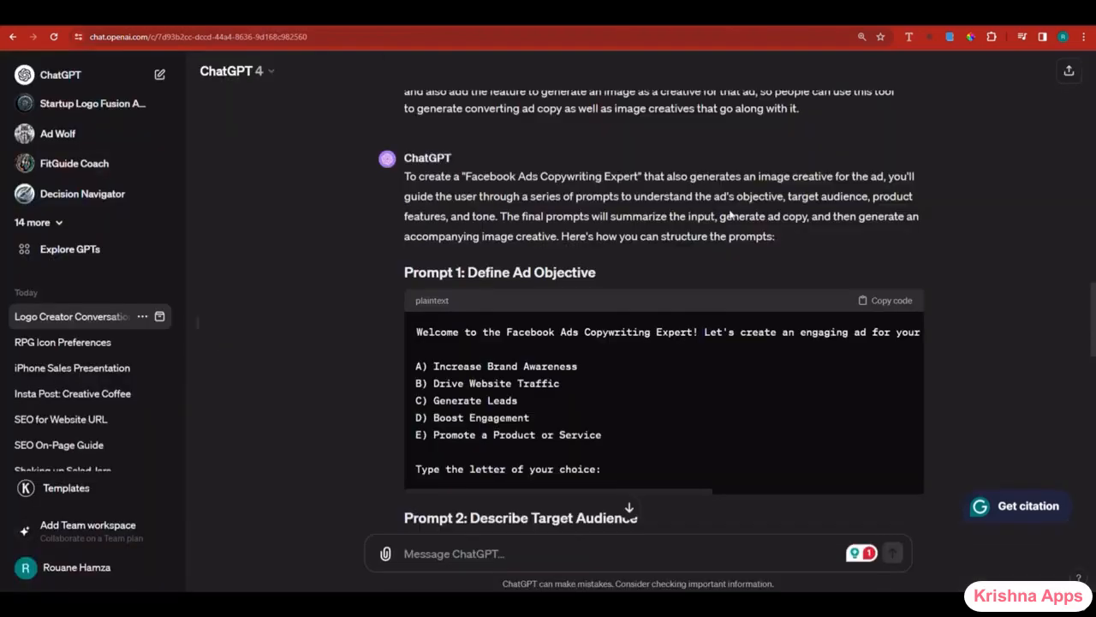
- Copy the Describe Target Audience prompt and send it to GPT Builder, preceded by "i like the logo, and now"
{"action": "scroll", "coordinate": [783, 266], "scroll_direction": "down", "scroll_amount": 3}
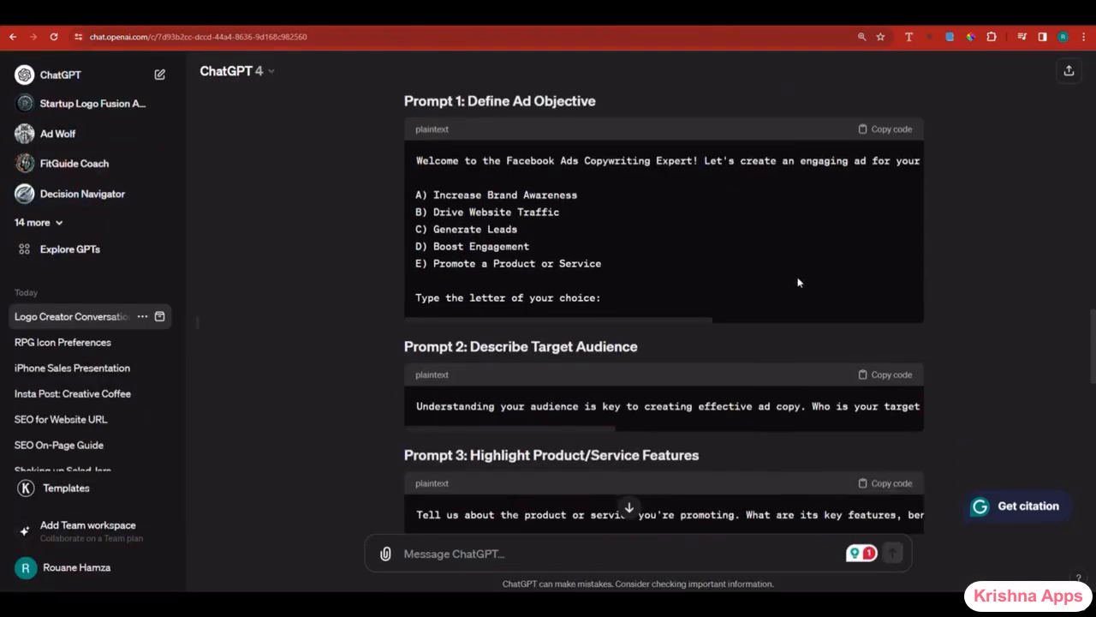
{"action": "left_click", "coordinate": [891, 375]}
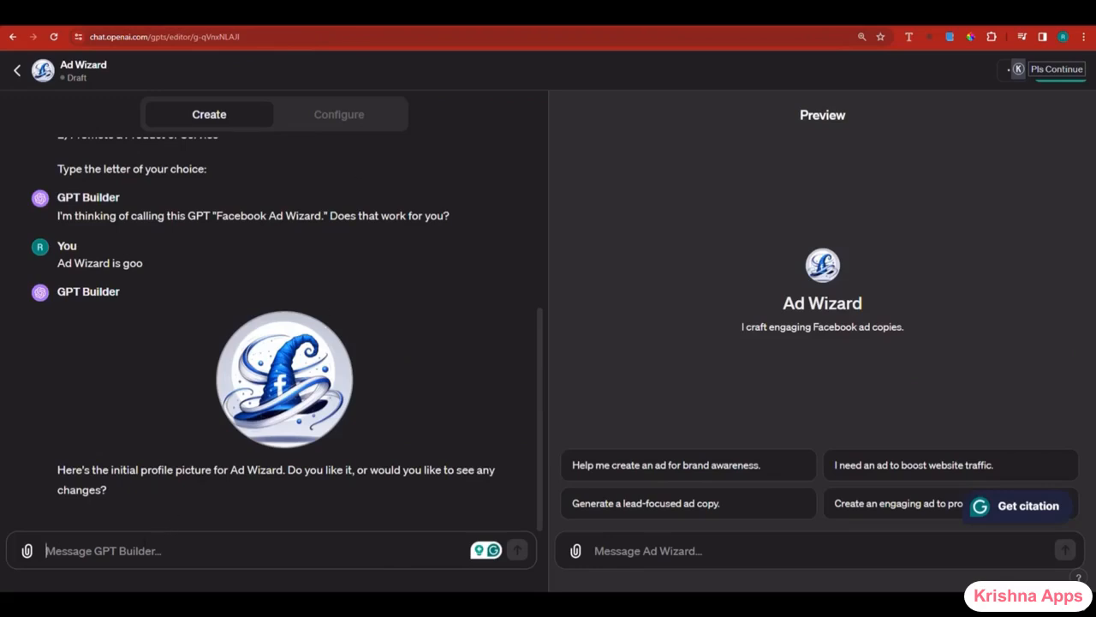
{"action": "type", "text": "i like the logo"}
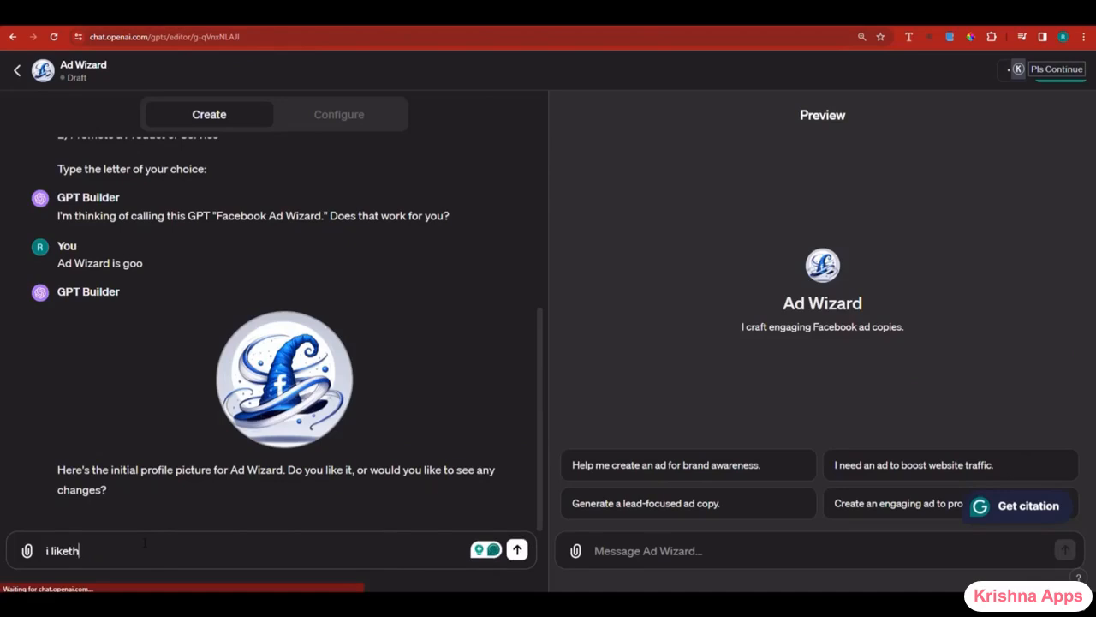
{"action": "type", "text": ", and now"}
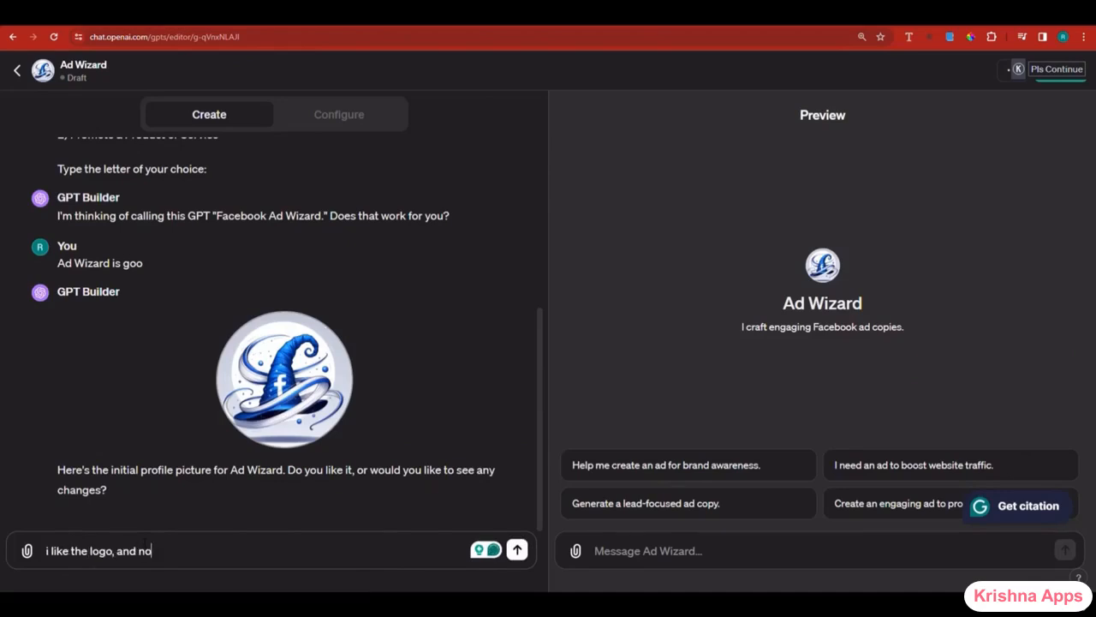
{"action": "key", "text": "ctrl+v"}
{"action": "key", "text": "Return"}
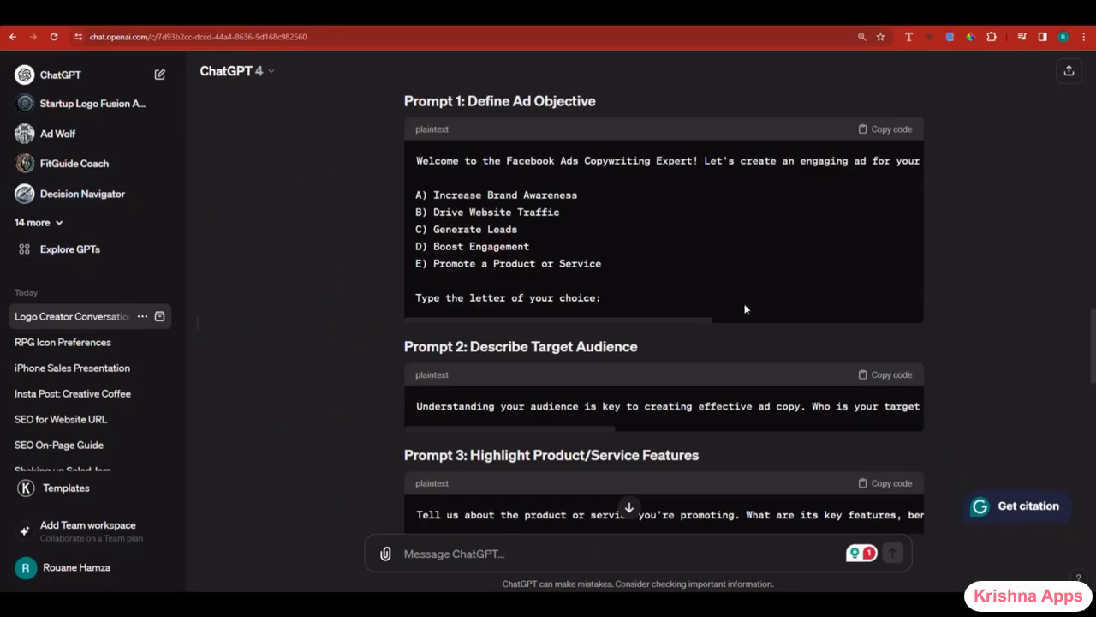
- Copy the Highlight Product/Service Features prompt from the conversation and send it to GPT Builder
{"action": "scroll", "coordinate": [924, 328], "scroll_direction": "down", "scroll_amount": 3}
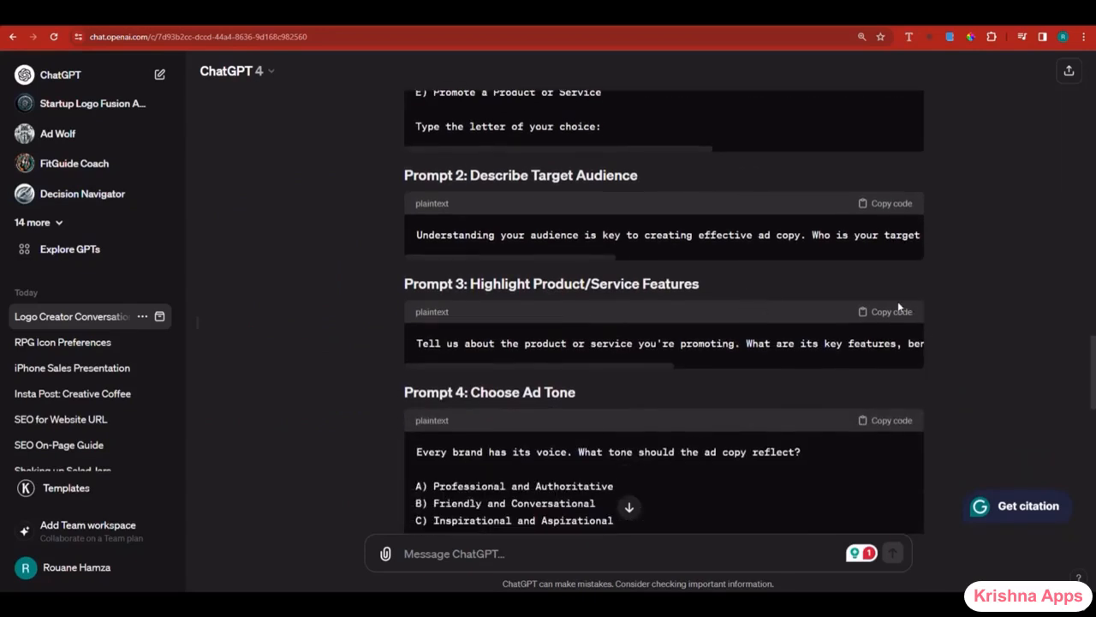
{"action": "left_click", "coordinate": [893, 314]}
{"action": "scroll", "coordinate": [493, 252], "scroll_direction": "down", "scroll_amount": 2}
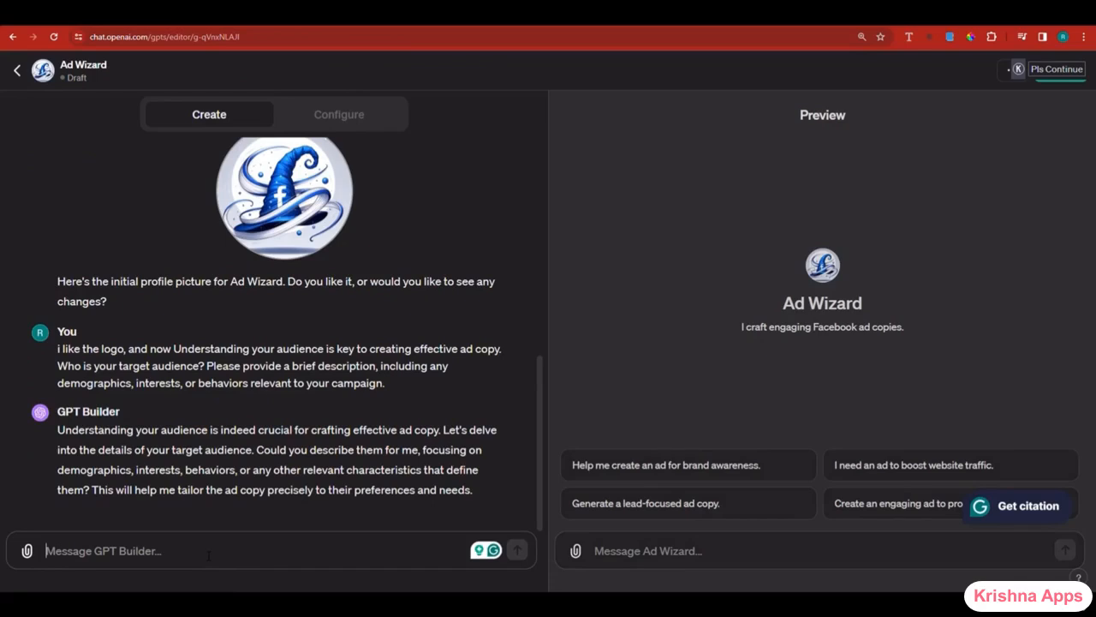
{"action": "key", "text": "ctrl+v"}
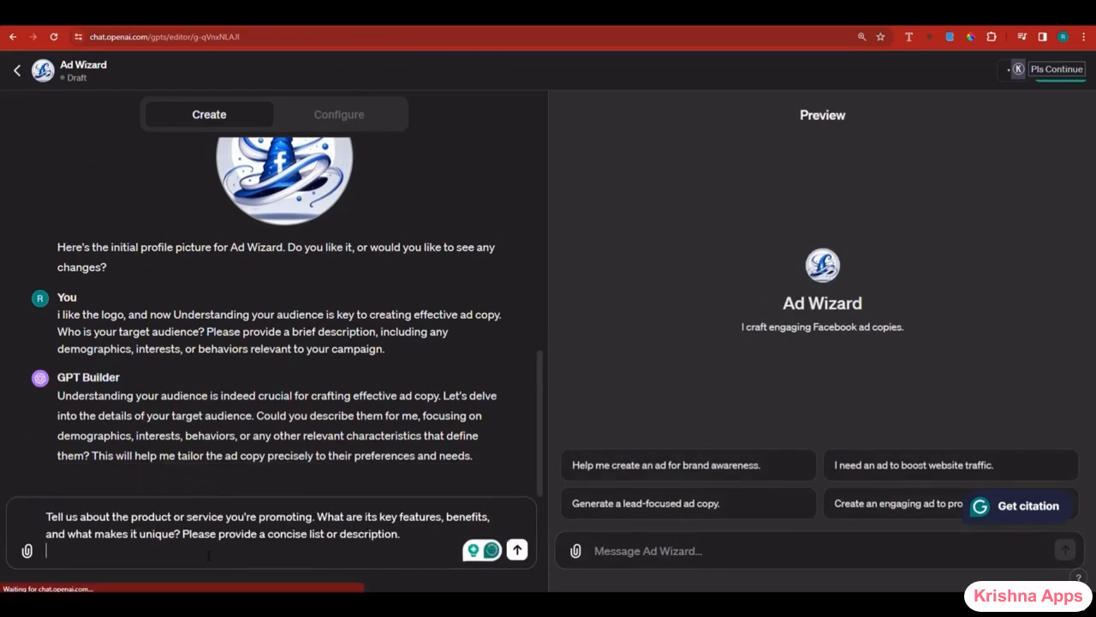
{"action": "left_click", "coordinate": [518, 551]}
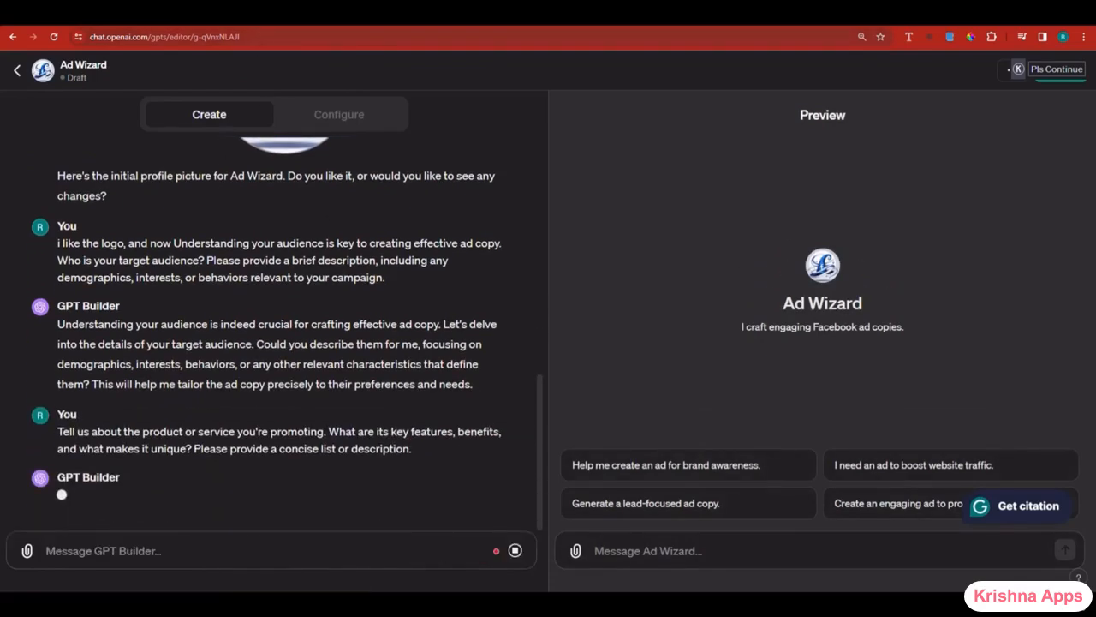
- Copy the Choose Ad Tone prompt from the conversation and send it to GPT Builder
{"action": "key", "text": "ctrl+Tab"}
{"action": "scroll", "coordinate": [691, 326], "scroll_direction": "down", "scroll_amount": 1}
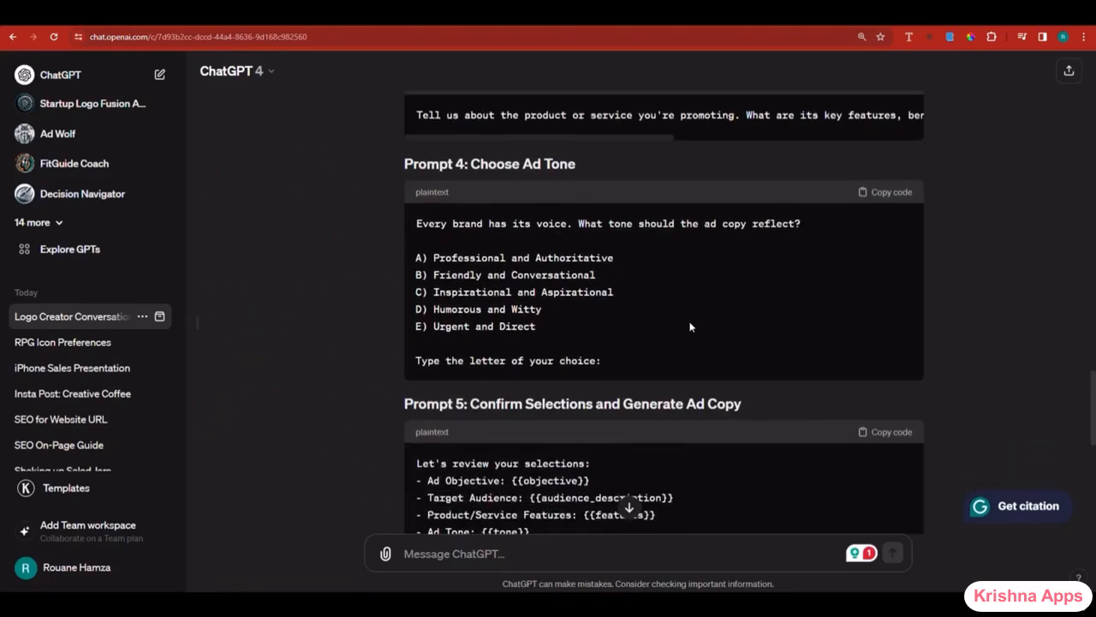
{"action": "left_click", "coordinate": [886, 192]}
{"action": "key", "text": "ctrl+shift+Tab"}
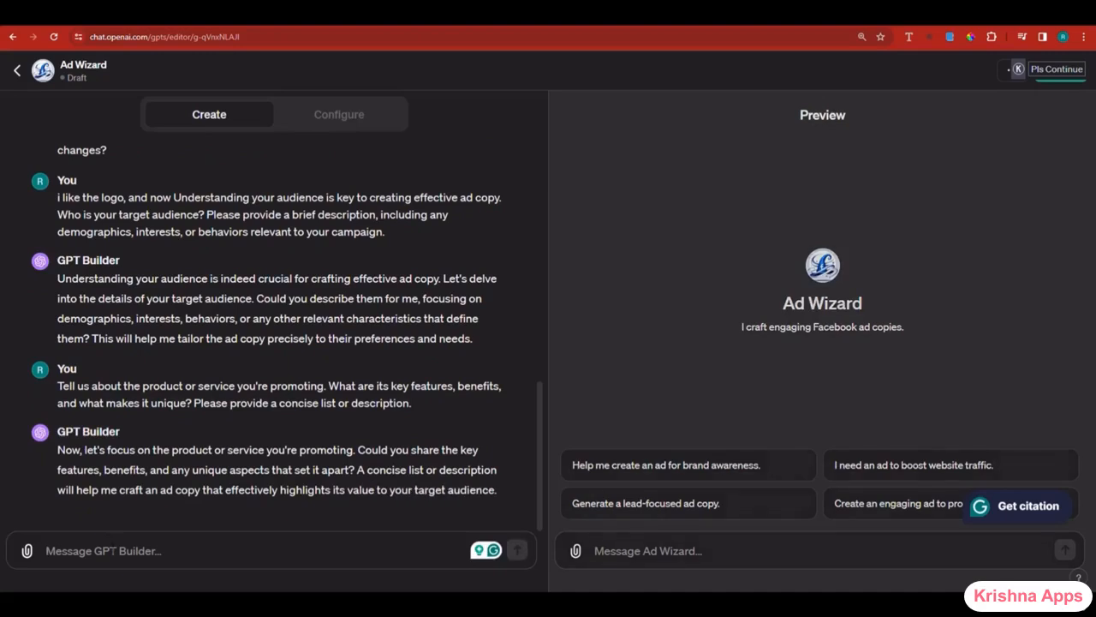
{"action": "key", "text": "ctrl+v"}
{"action": "key", "text": "Return"}
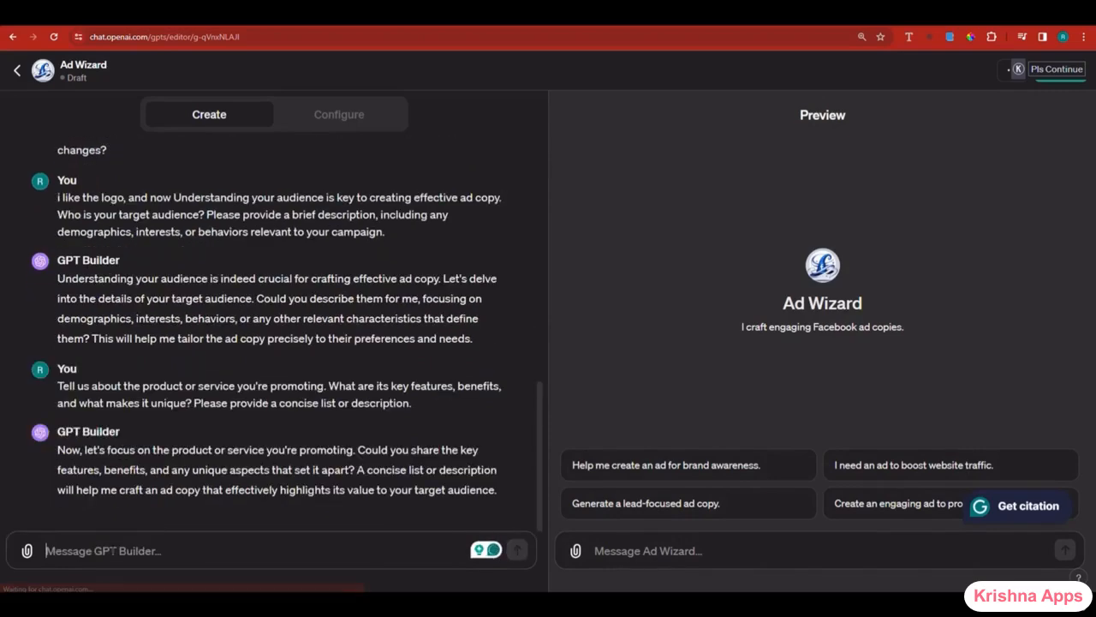
- Copy the Confirm Selections and Generate Ad Copy prompt, regenerate GPT Builder's ad tone response, and send it the copied prompt
{"action": "key", "text": "ctrl+Tab"}
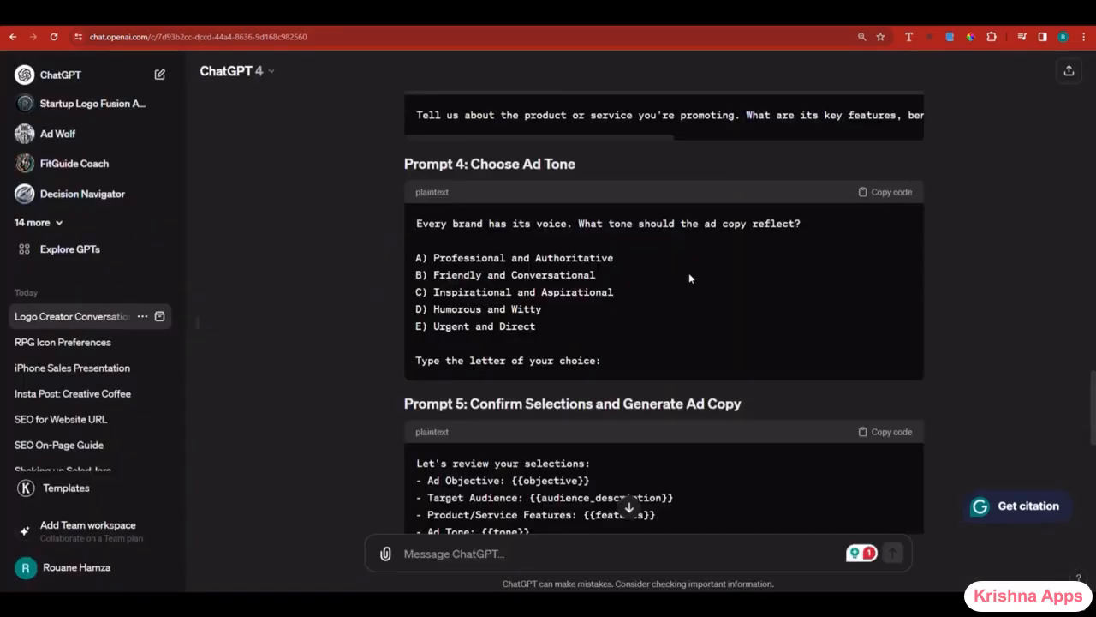
{"action": "scroll", "coordinate": [689, 272], "scroll_direction": "down", "scroll_amount": 2}
{"action": "scroll", "coordinate": [885, 321], "scroll_direction": "down", "scroll_amount": 3}
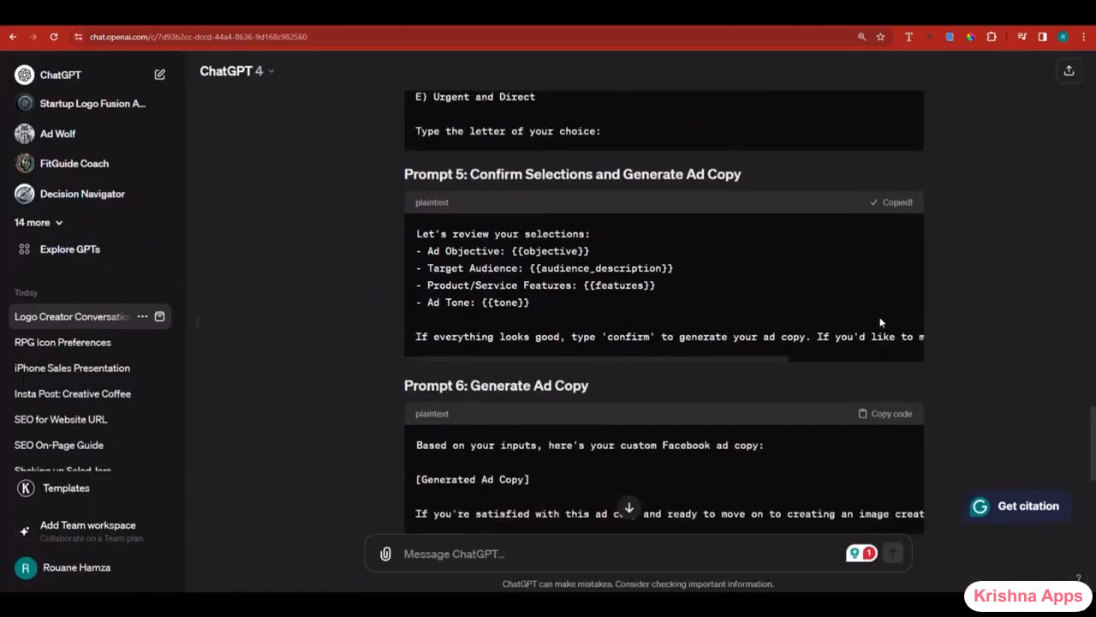
{"action": "scroll", "coordinate": [887, 312], "scroll_direction": "down", "scroll_amount": 3}
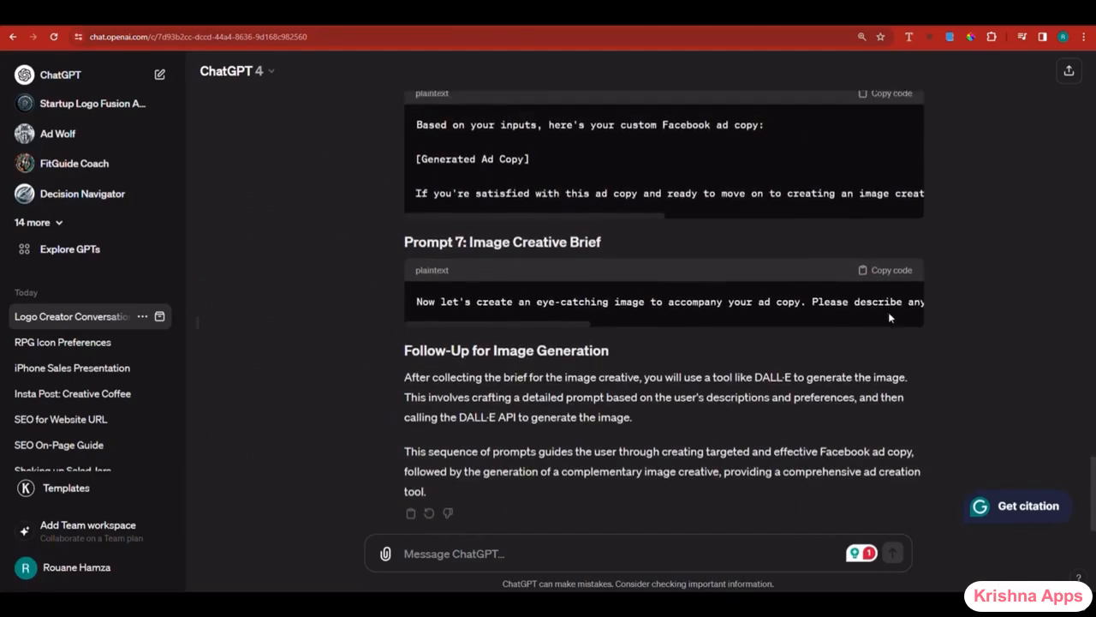
{"action": "scroll", "coordinate": [887, 312], "scroll_direction": "up", "scroll_amount": 4}
{"action": "key", "text": "ctrl+shift+Tab"}
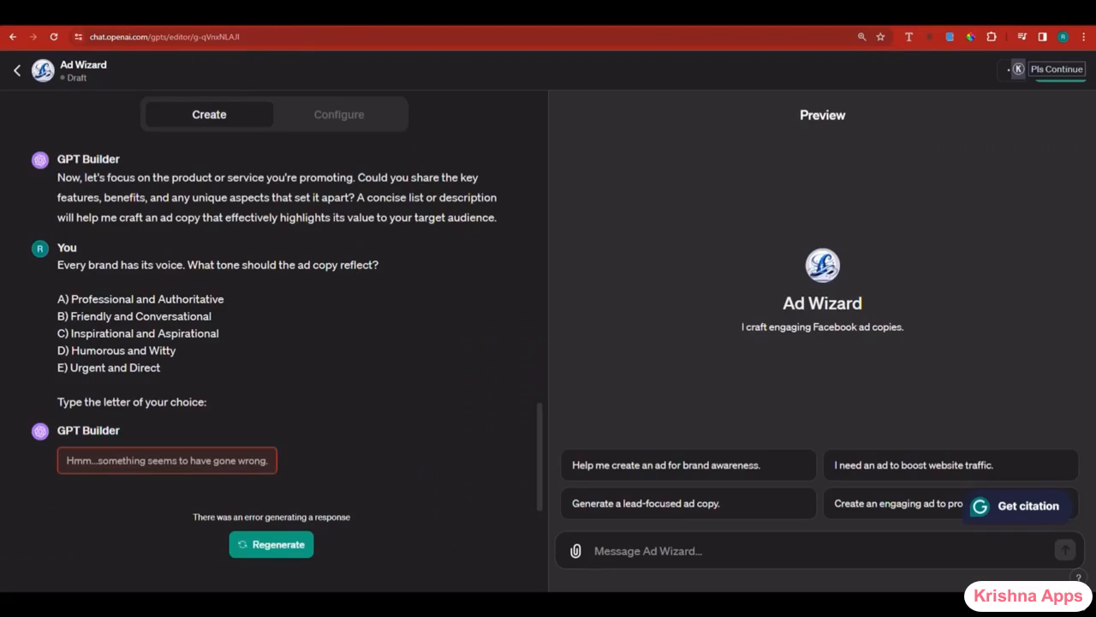
{"action": "left_click", "coordinate": [268, 553]}
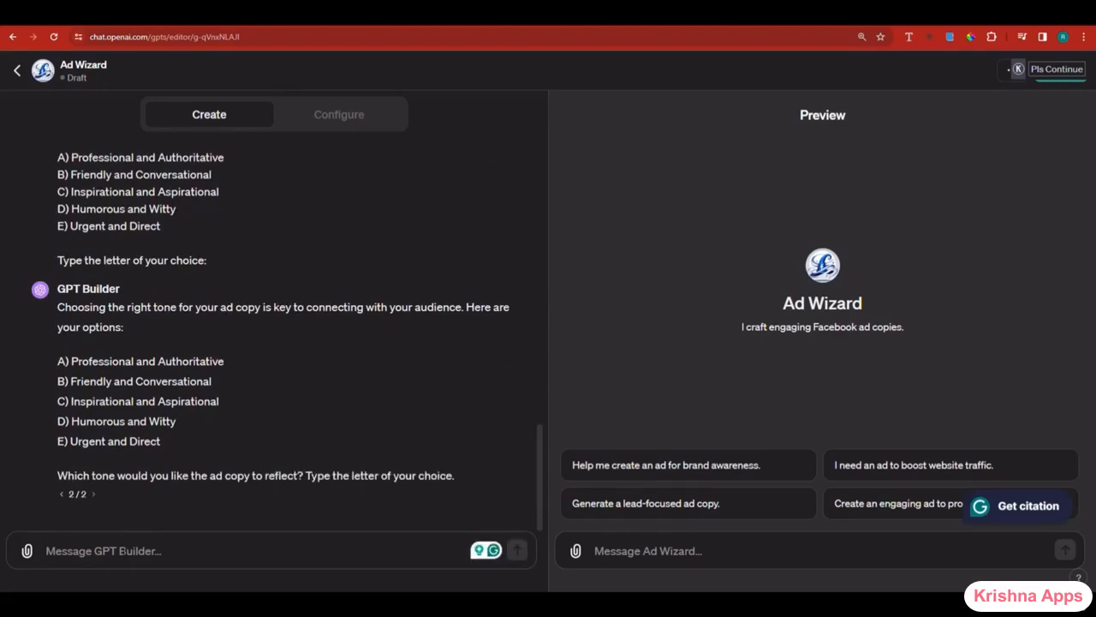
{"action": "key", "text": "ctrl+v"}
{"action": "key", "text": "Return"}
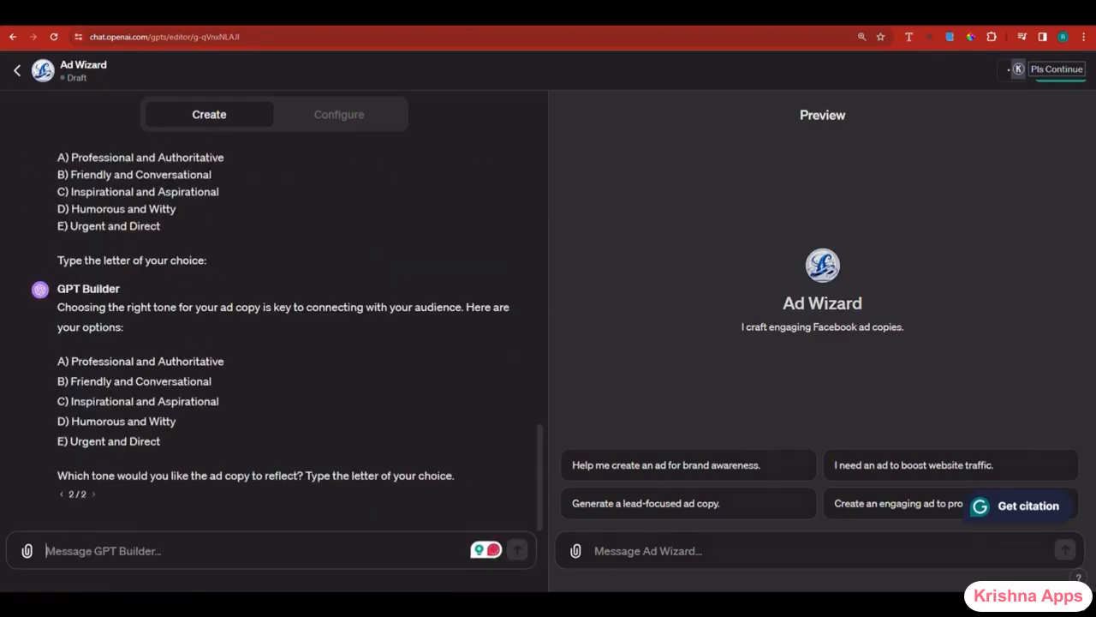
- Copy the Generate Ad Copy prompt (Prompt 6) from the conversation and send it to GPT Builder
{"action": "key", "text": "ctrl+Tab"}
{"action": "scroll", "coordinate": [673, 237], "scroll_direction": "down", "scroll_amount": 2}
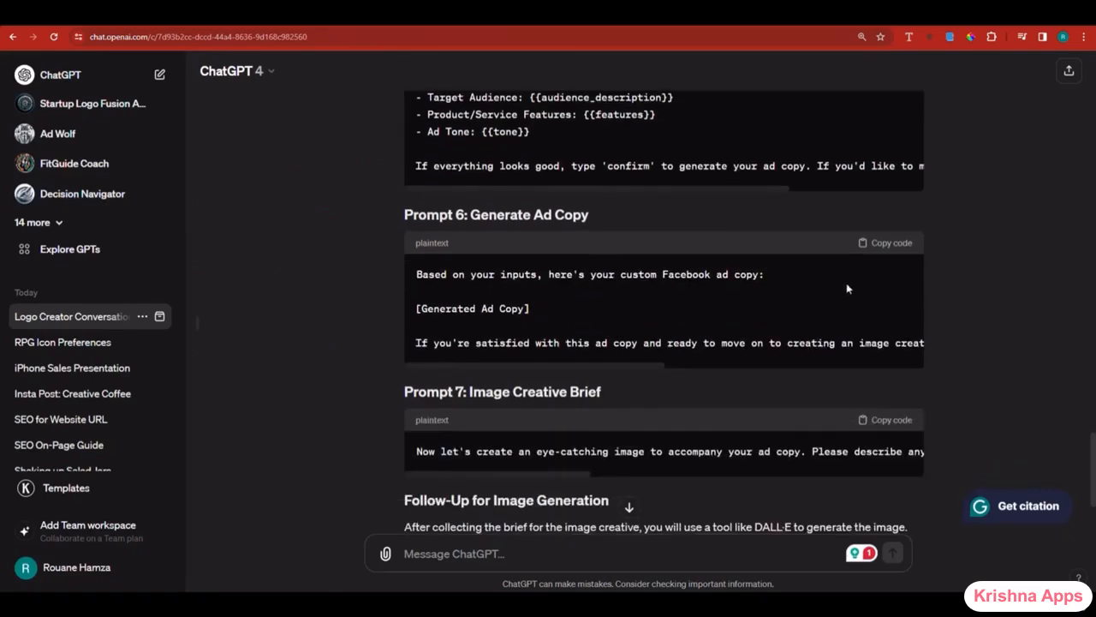
{"action": "left_click", "coordinate": [891, 244]}
{"action": "left_click", "coordinate": [360, 20]}
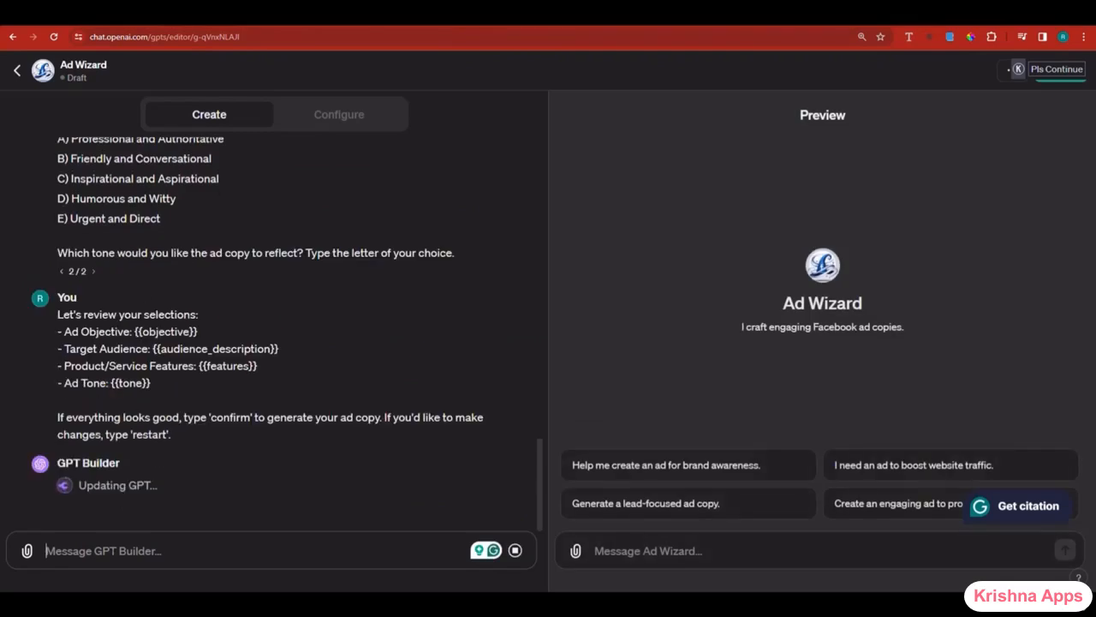
{"action": "key", "text": "ctrl+v"}
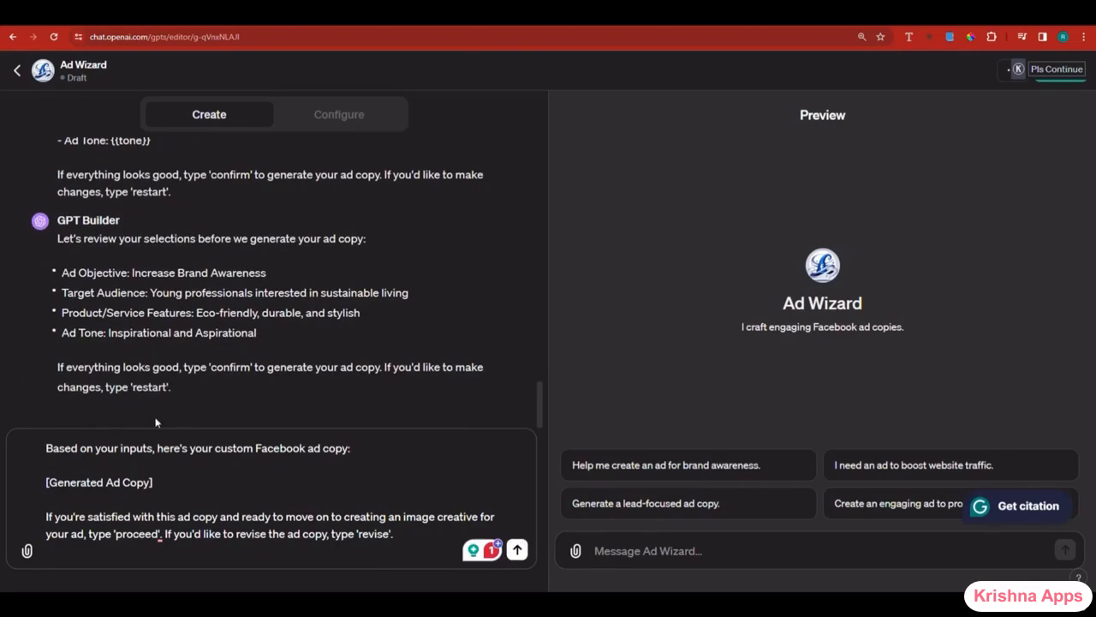
{"action": "left_click", "coordinate": [517, 551]}
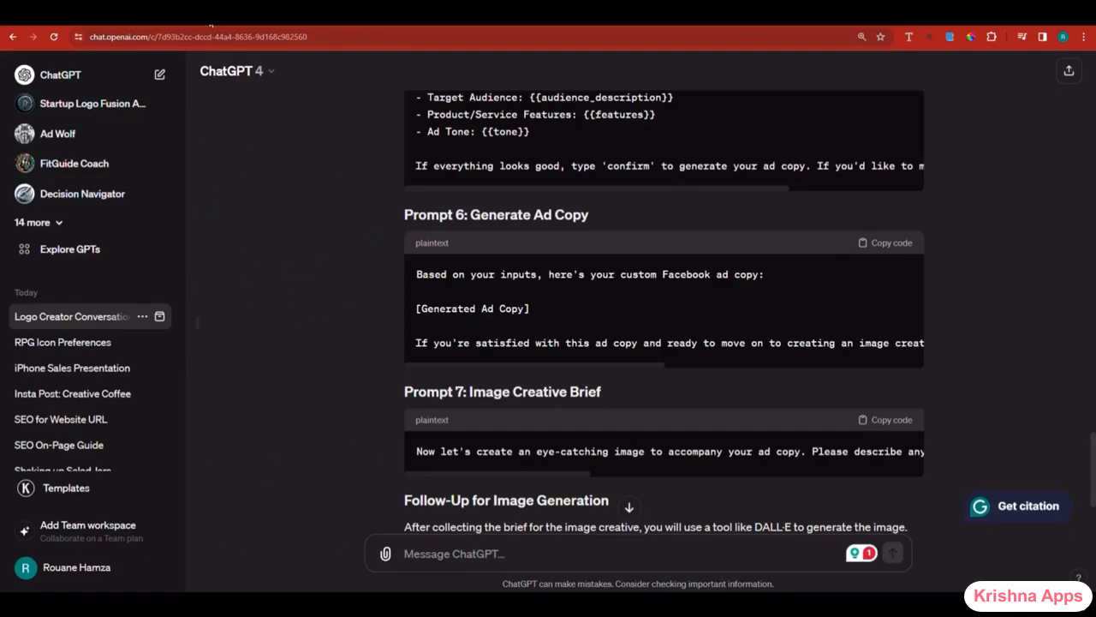
- Copy the Image Creative Brief prompt from the conversation and send it to GPT Builder
{"action": "left_click", "coordinate": [877, 426]}
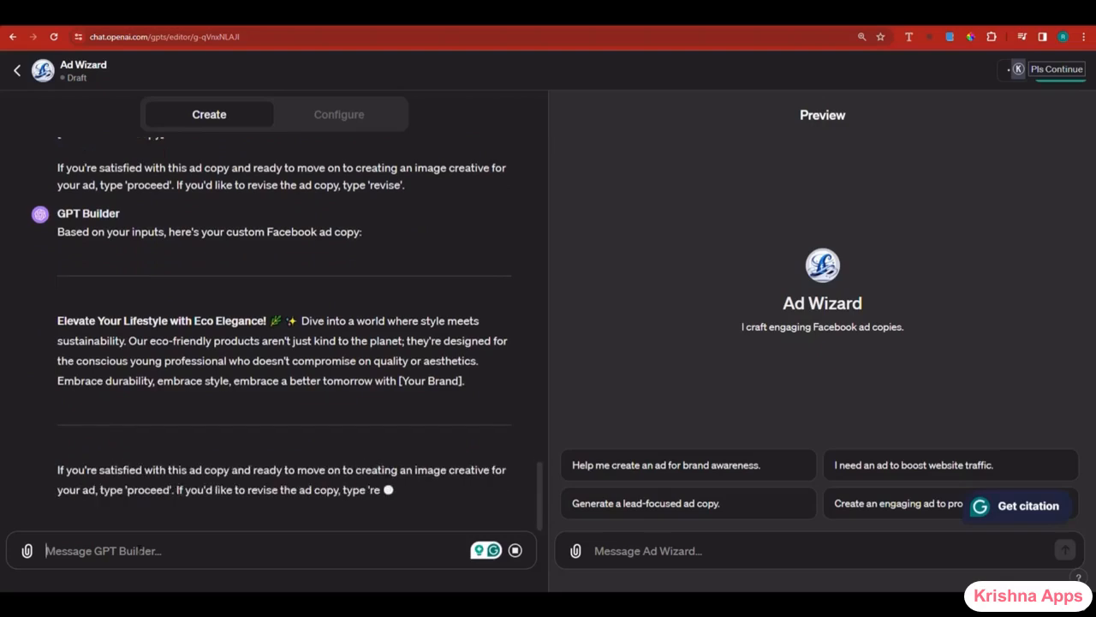
{"action": "key", "text": "ctrl+v"}
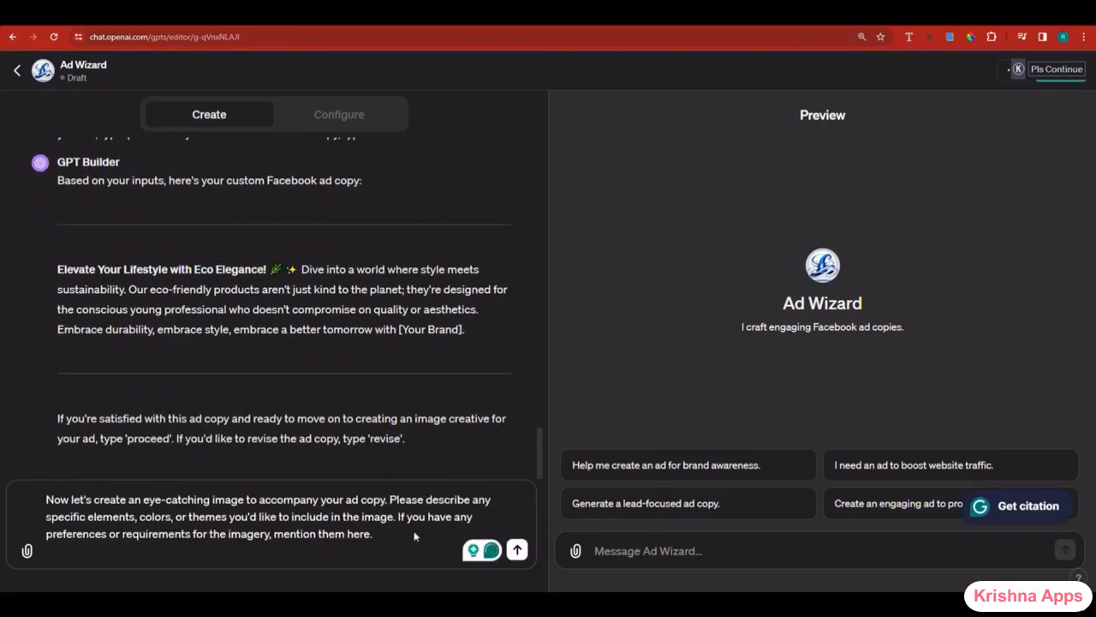
{"action": "left_click", "coordinate": [517, 549]}
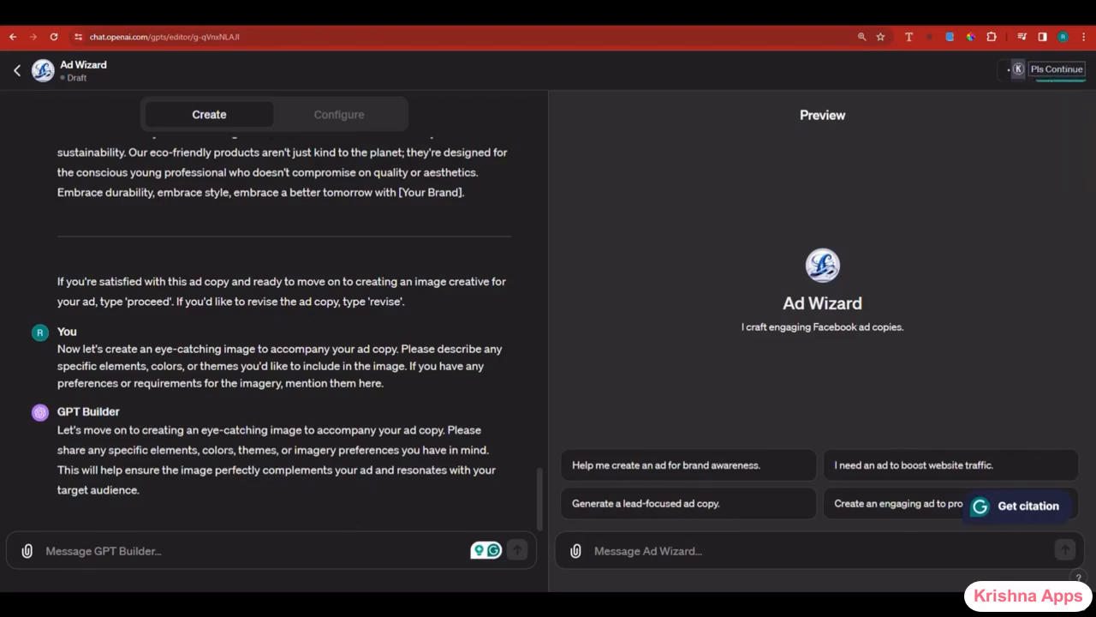
- Publish Ad Wizard to Everyone under the Writing category and open the published GPT
{"action": "left_click", "coordinate": [1054, 84]}
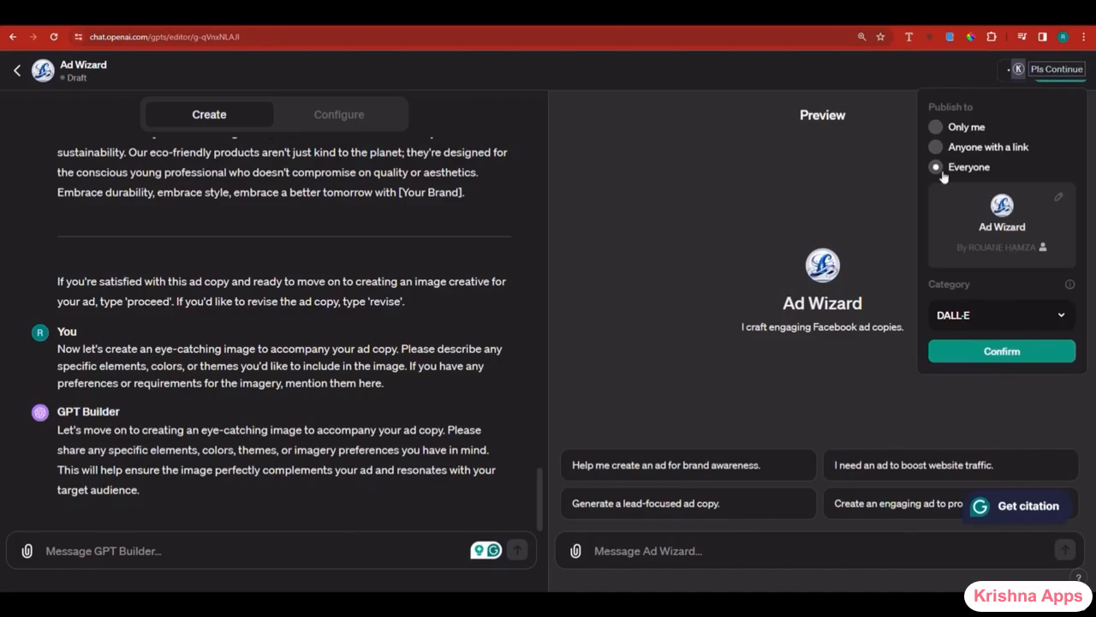
{"action": "left_click", "coordinate": [1019, 323]}
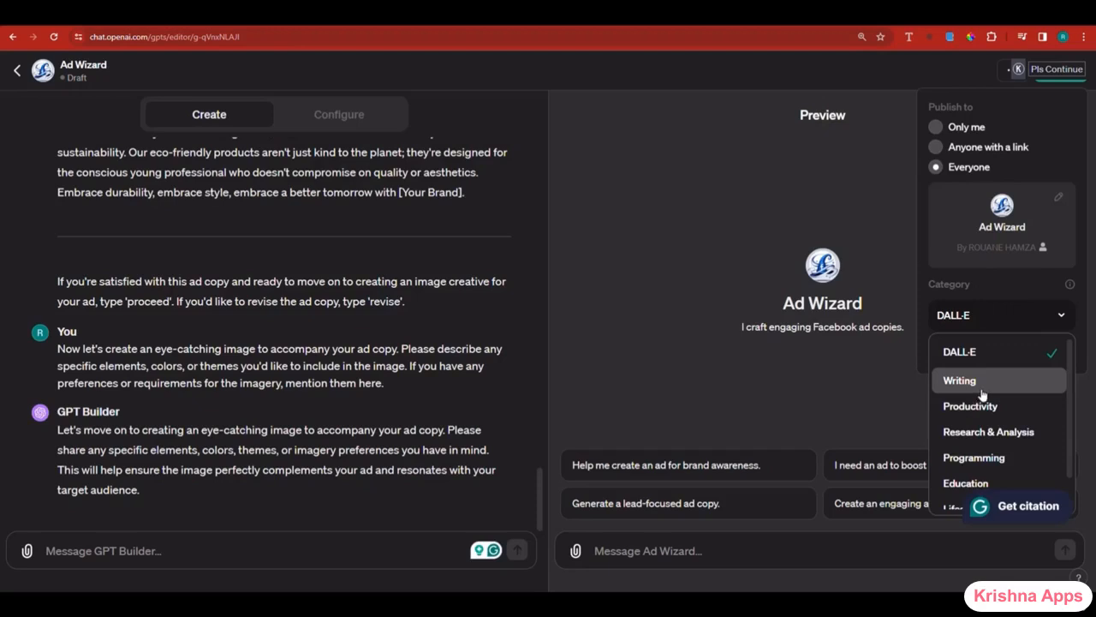
{"action": "scroll", "coordinate": [981, 391], "scroll_direction": "down", "scroll_amount": 1}
{"action": "scroll", "coordinate": [982, 396], "scroll_direction": "up", "scroll_amount": 1}
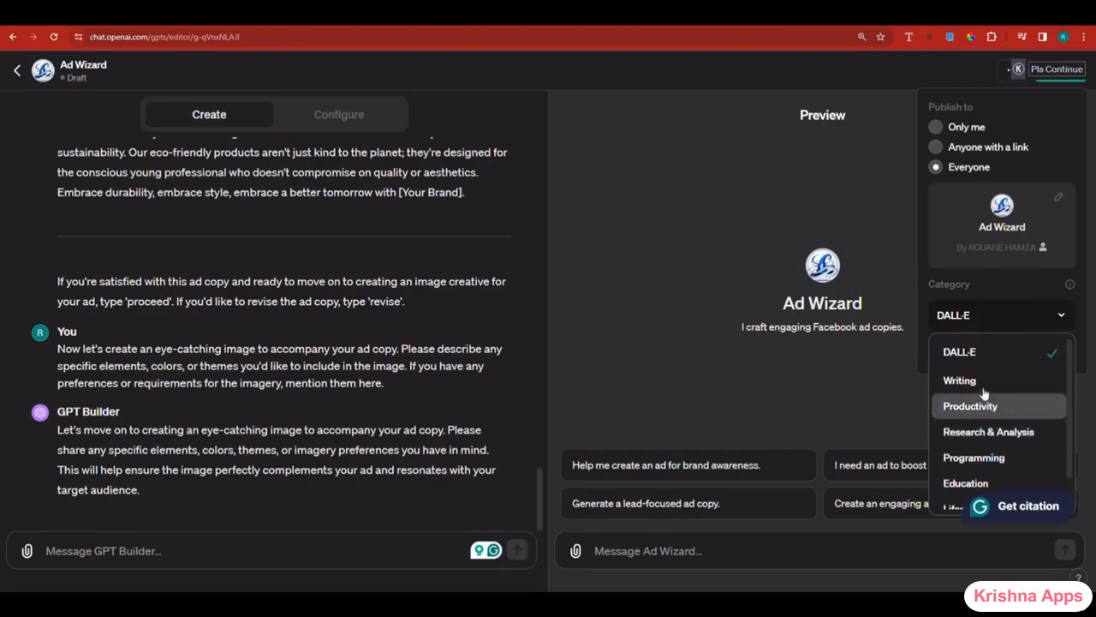
{"action": "left_click", "coordinate": [985, 374]}
{"action": "left_click", "coordinate": [992, 355]}
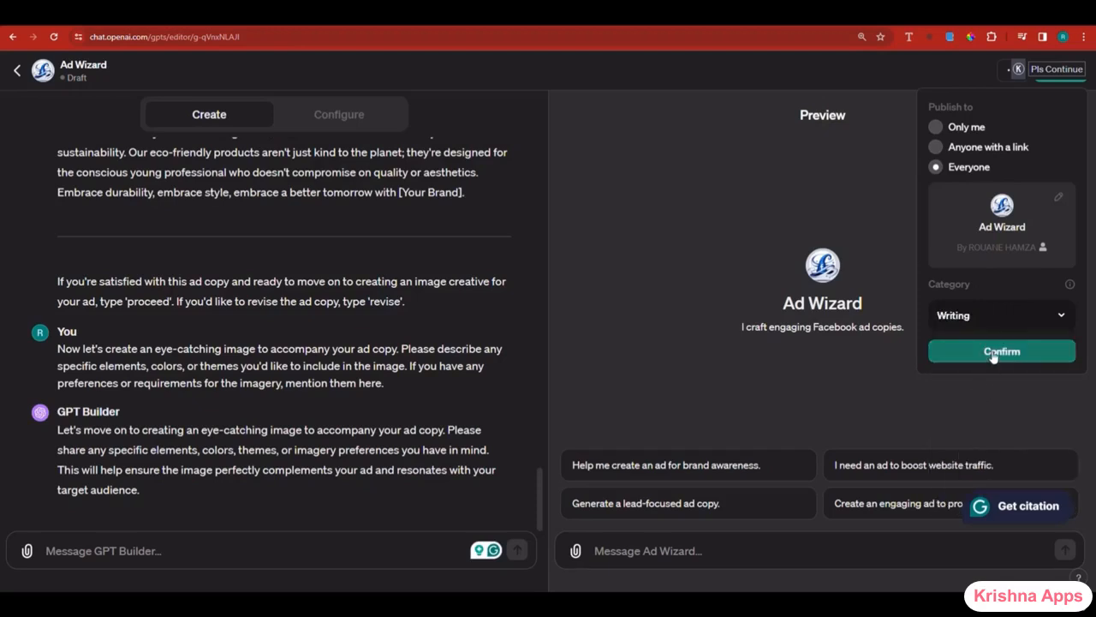
{"action": "left_click", "coordinate": [988, 358]}
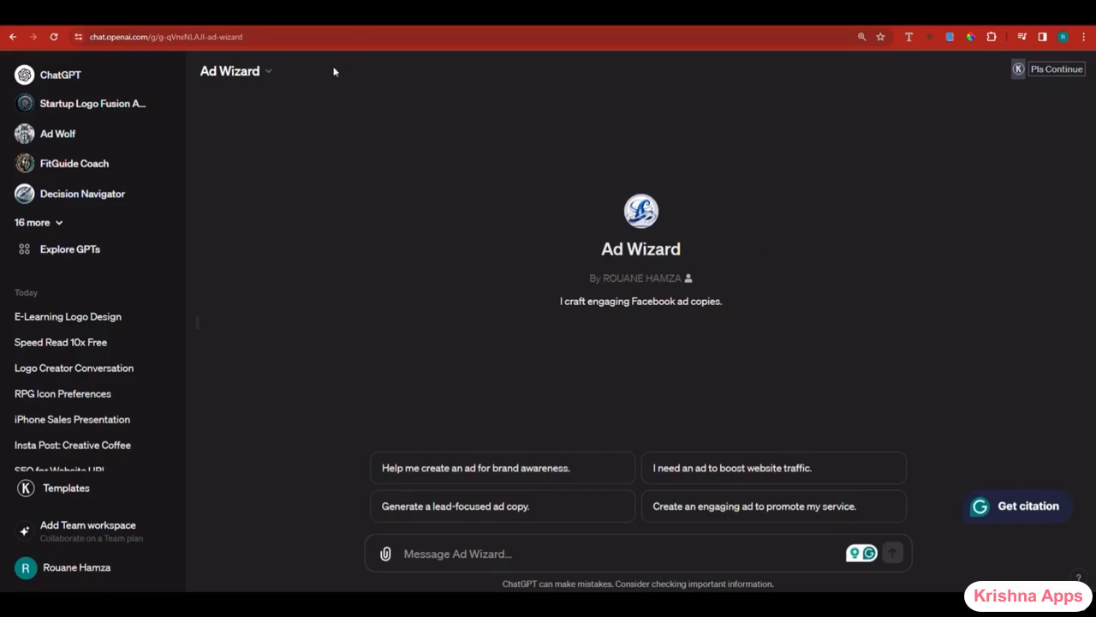
- Open the published Ad Wizard for editing to view its builder page, and return to its chat
{"action": "left_click", "coordinate": [267, 76]}
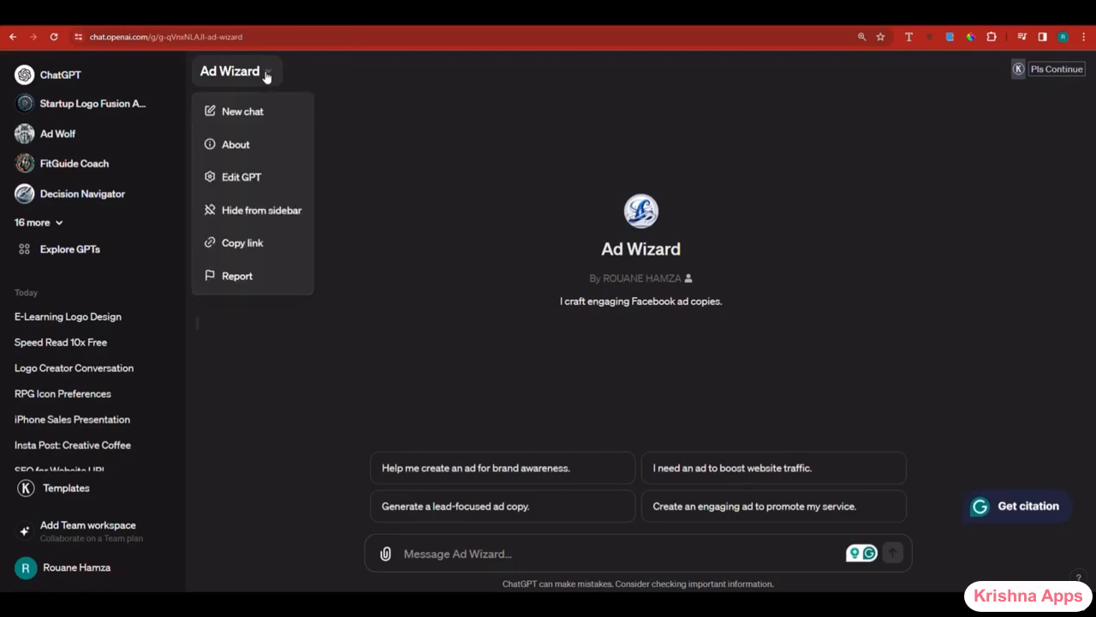
{"action": "left_click", "coordinate": [250, 184]}
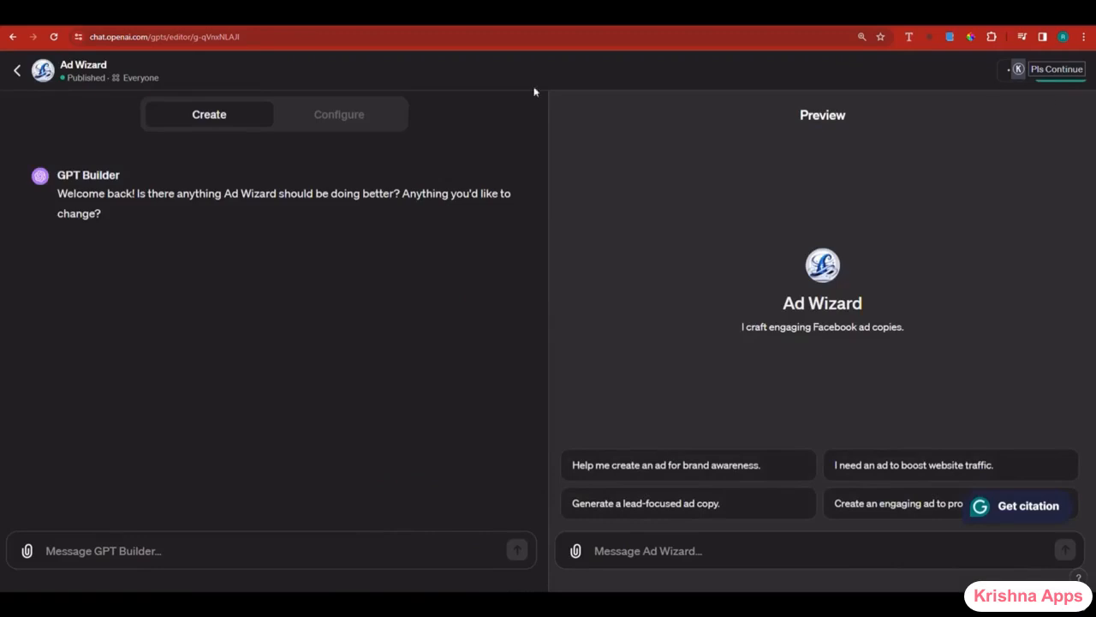
{"action": "left_click", "coordinate": [17, 71]}
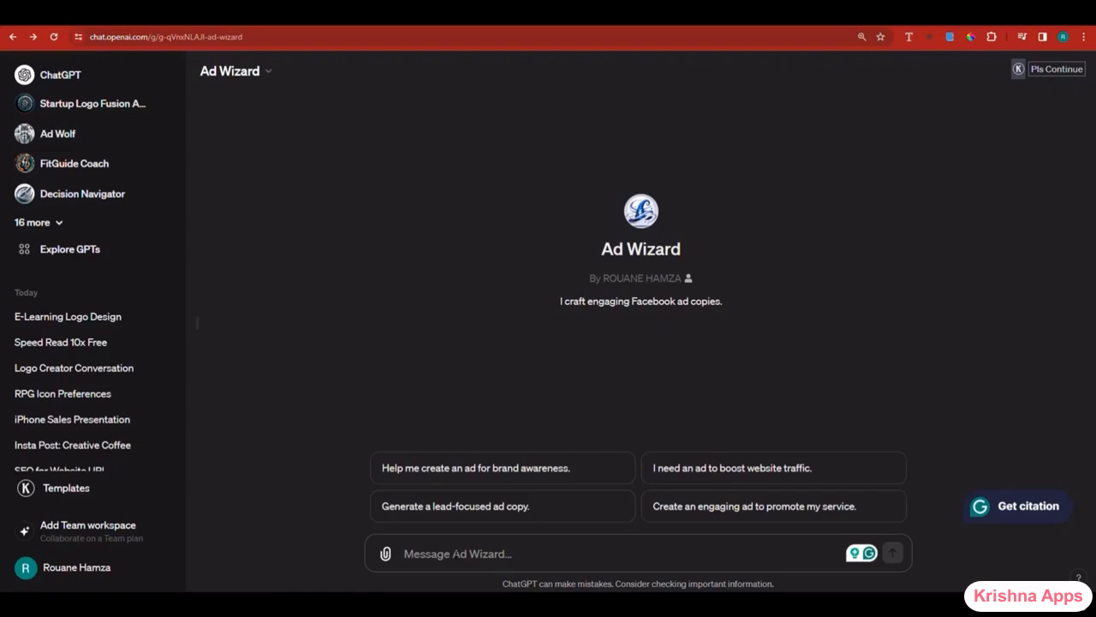
- Ask Ad Wizard for sales-focused Facebook ad copy for a 29-dollar, 5 kg protein powder, plus an image of a shirtless, muscular, lion-faced man
{"action": "key", "text": "ctrl+v"}
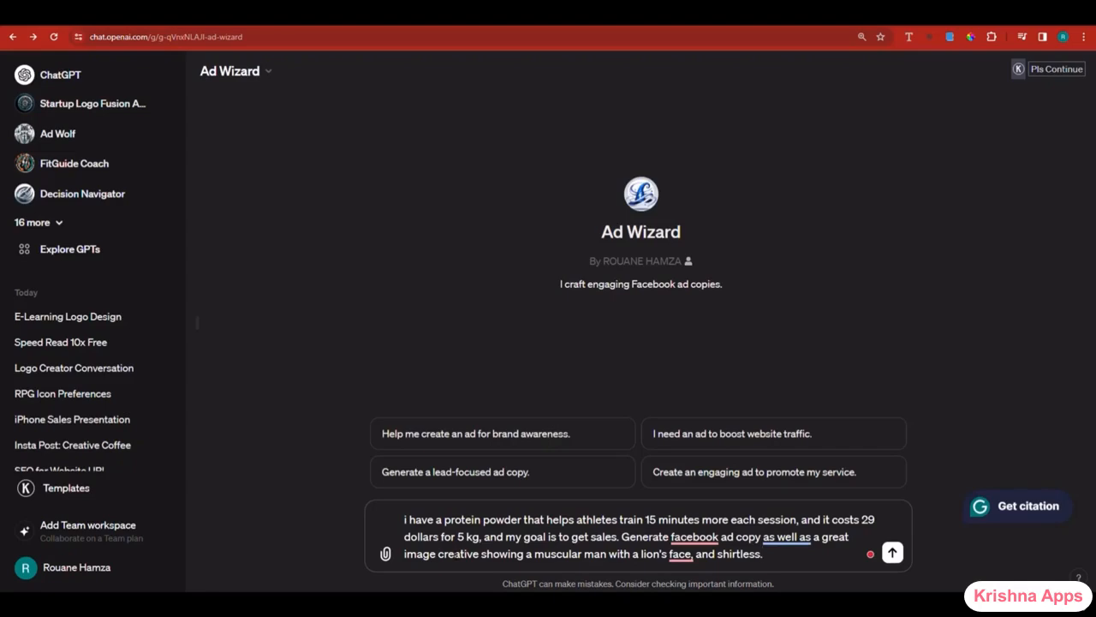
{"action": "key", "text": "Return"}
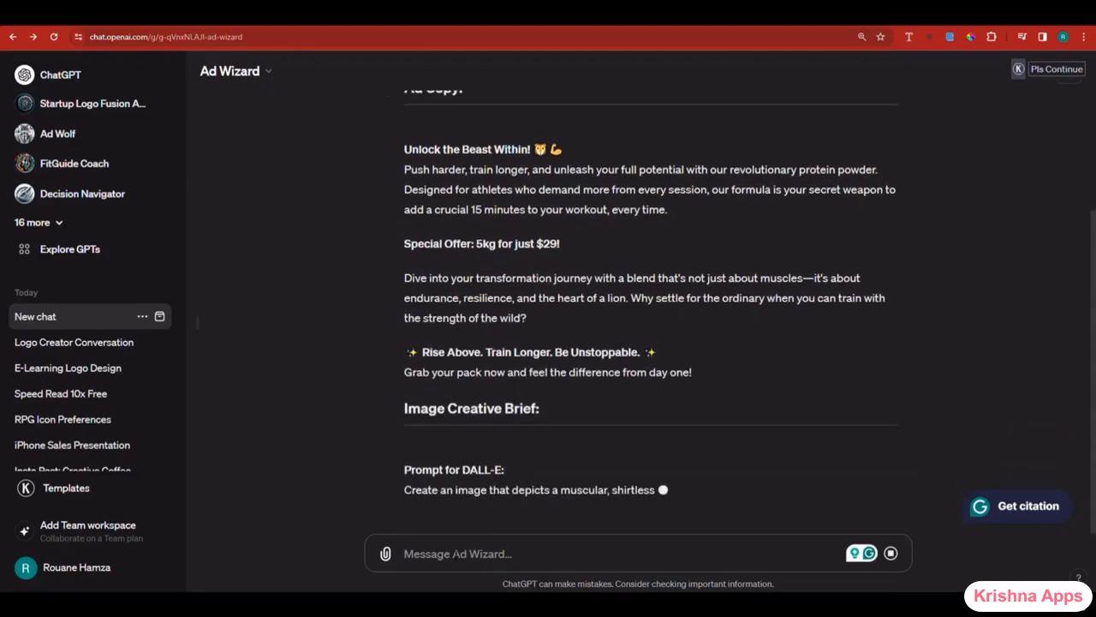
{"action": "scroll", "coordinate": [651, 308], "scroll_direction": "up", "scroll_amount": 1}
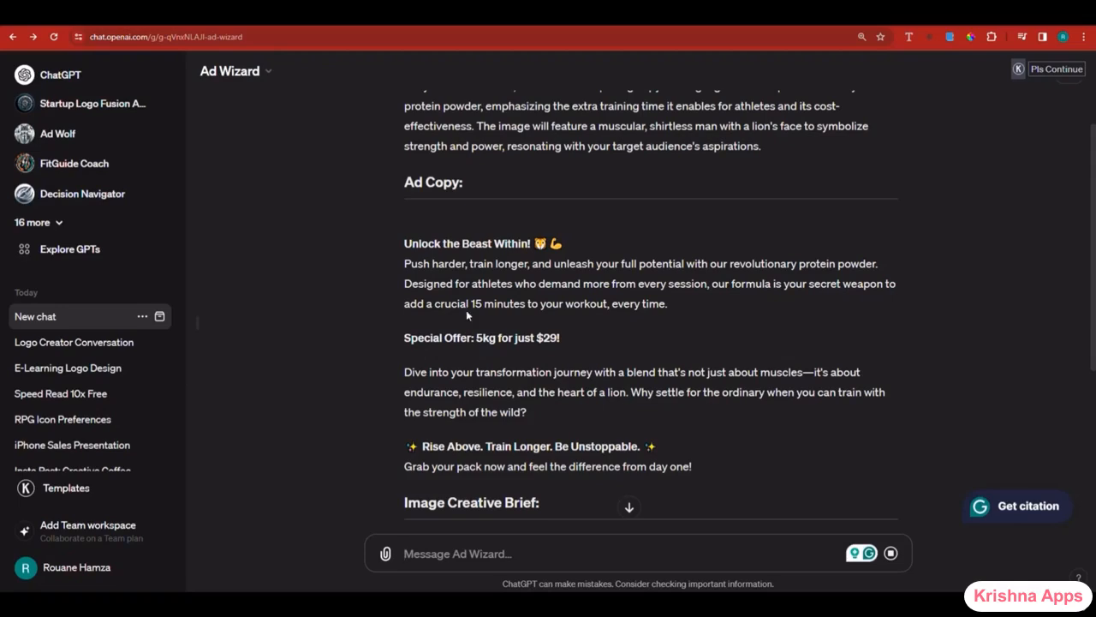
{"action": "scroll", "coordinate": [467, 314], "scroll_direction": "down", "scroll_amount": 1}
{"action": "scroll", "coordinate": [467, 314], "scroll_direction": "down", "scroll_amount": 1}
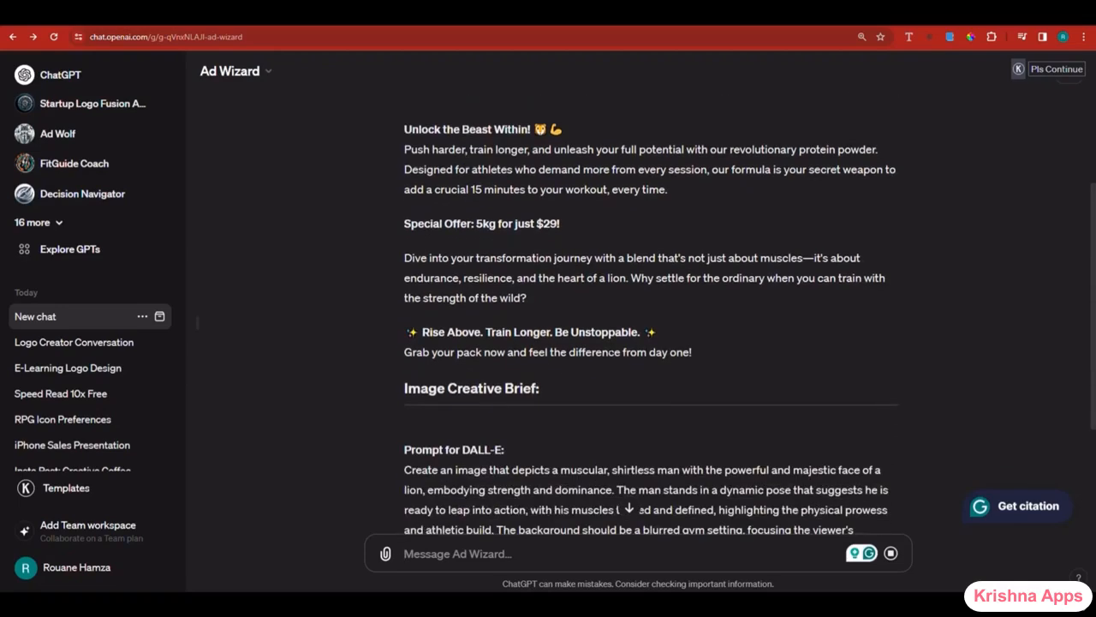
{"action": "scroll", "coordinate": [651, 325], "scroll_direction": "down", "scroll_amount": 3}
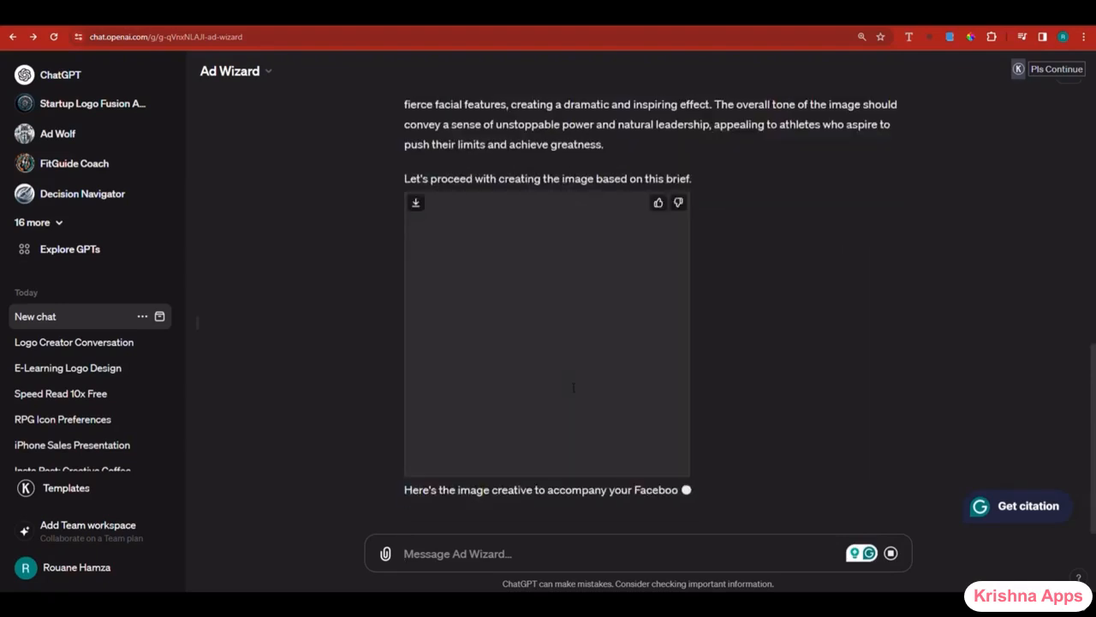
- Check the DALL-E prompt for the lion-faced man and download the generated image
{"action": "scroll", "coordinate": [651, 360], "scroll_direction": "up", "scroll_amount": 2}
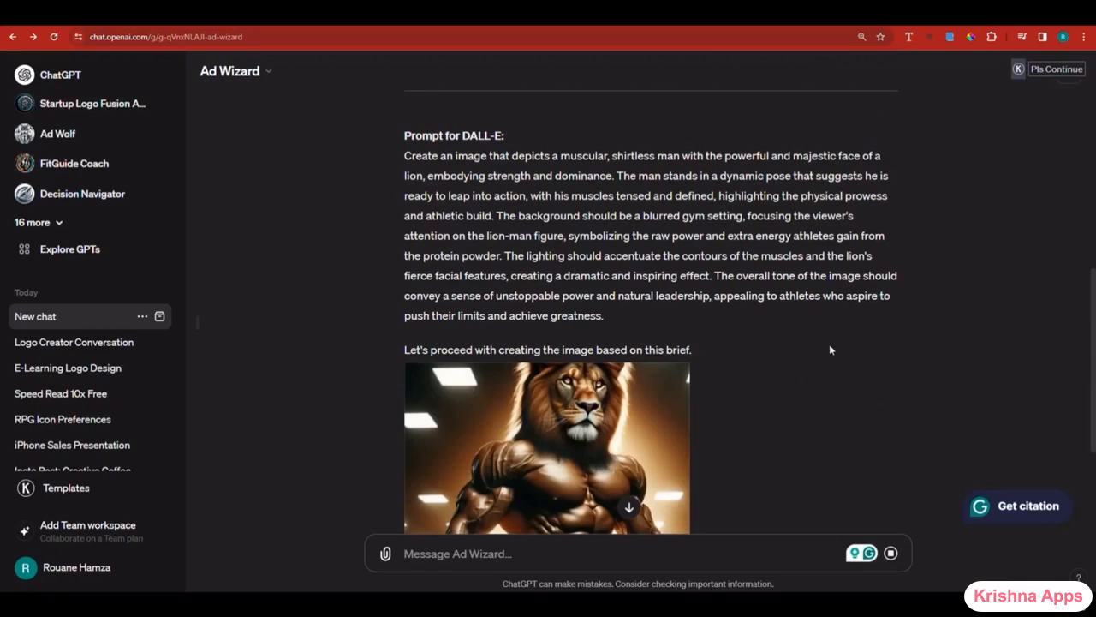
{"action": "scroll", "coordinate": [829, 349], "scroll_direction": "down", "scroll_amount": 2}
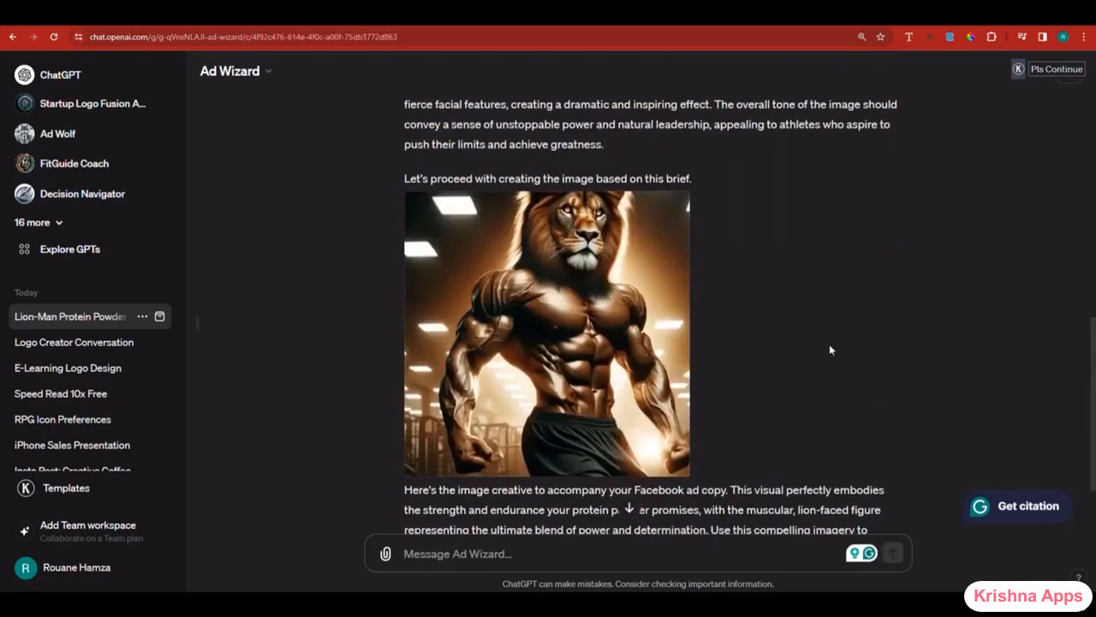
{"action": "mouse_move", "coordinate": [514, 331]}
{"action": "left_click", "coordinate": [417, 204]}
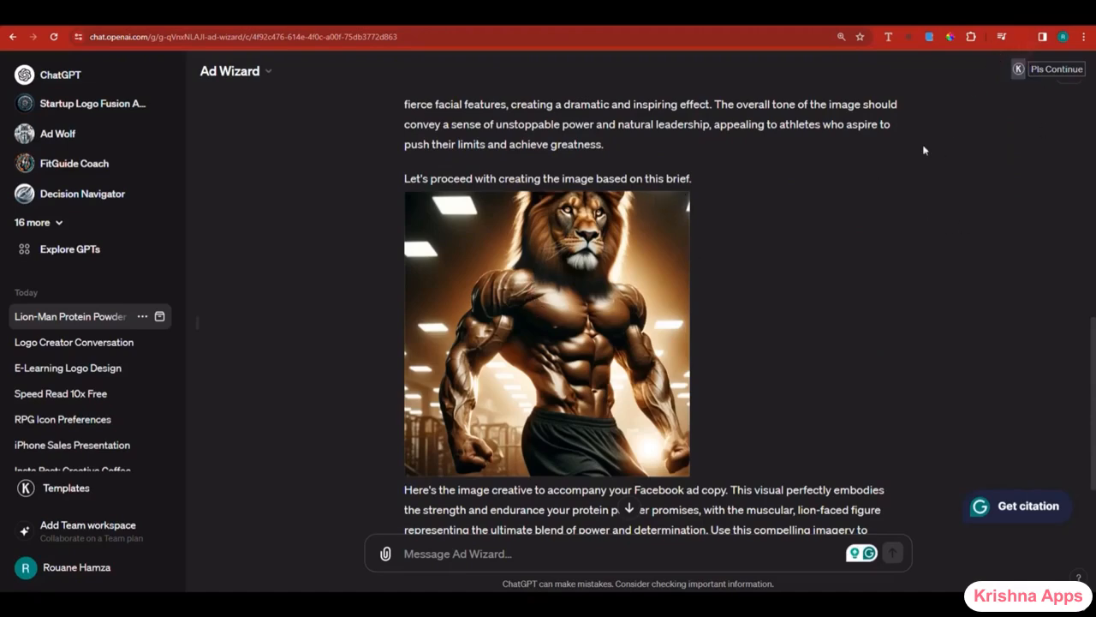
- Review the generated ad copy, the image creative brief and the accompanying image in the Ad Wizard response
{"action": "scroll", "coordinate": [839, 257], "scroll_direction": "up", "scroll_amount": 2}
{"action": "scroll", "coordinate": [840, 257], "scroll_direction": "up", "scroll_amount": 1}
{"action": "scroll", "coordinate": [839, 261], "scroll_direction": "down", "scroll_amount": 2}
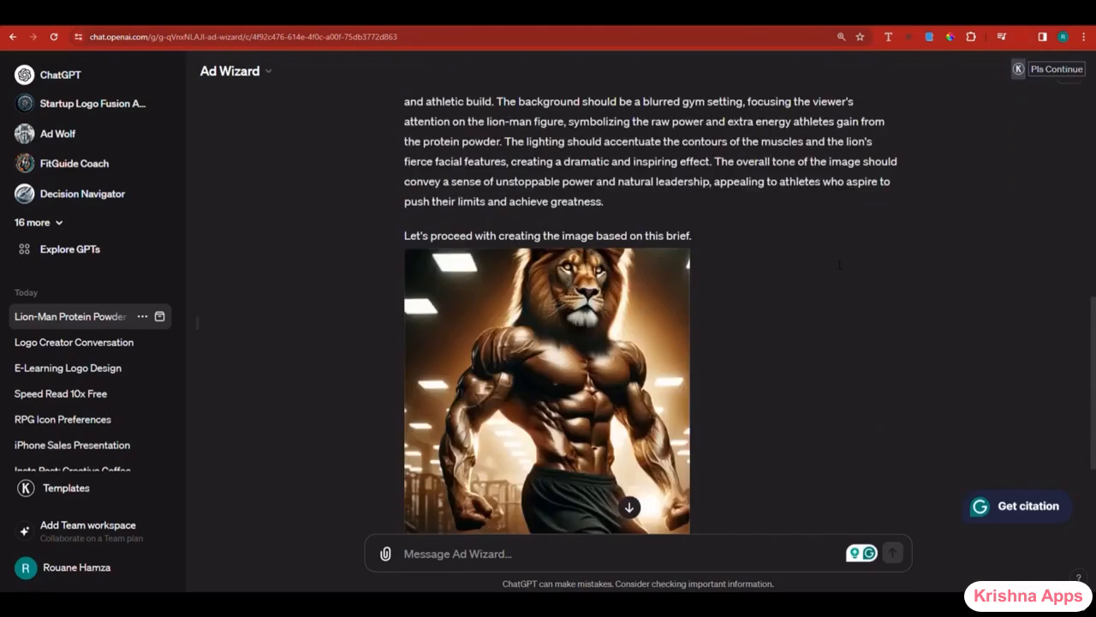
{"action": "scroll", "coordinate": [790, 348], "scroll_direction": "up", "scroll_amount": 1}
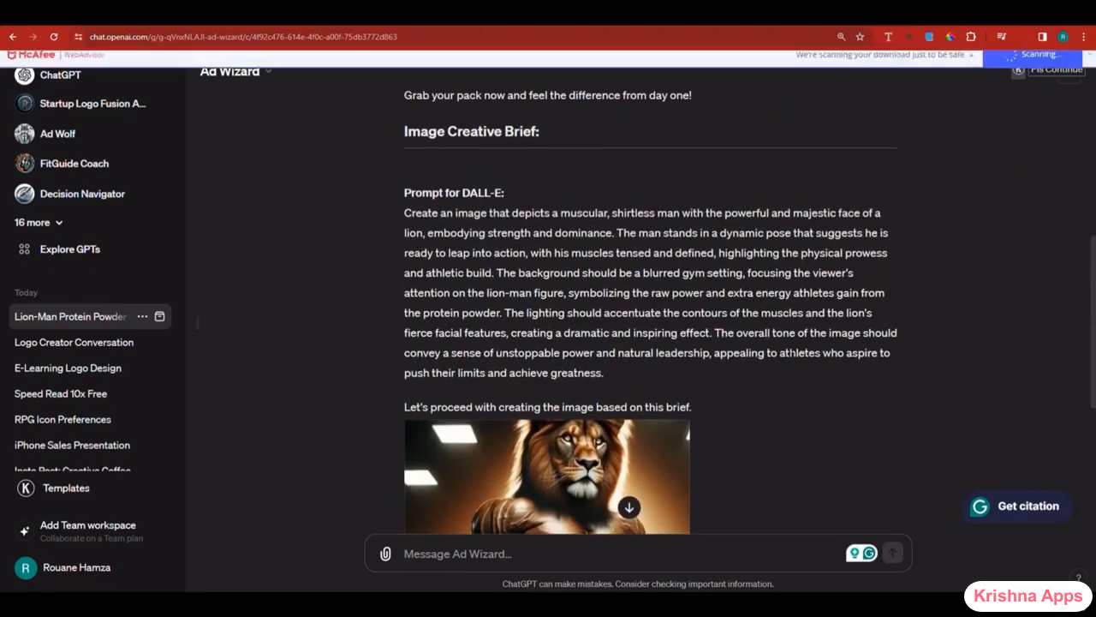
{"action": "scroll", "coordinate": [791, 348], "scroll_direction": "up", "scroll_amount": 3}
{"action": "scroll", "coordinate": [792, 349], "scroll_direction": "down", "scroll_amount": 10}
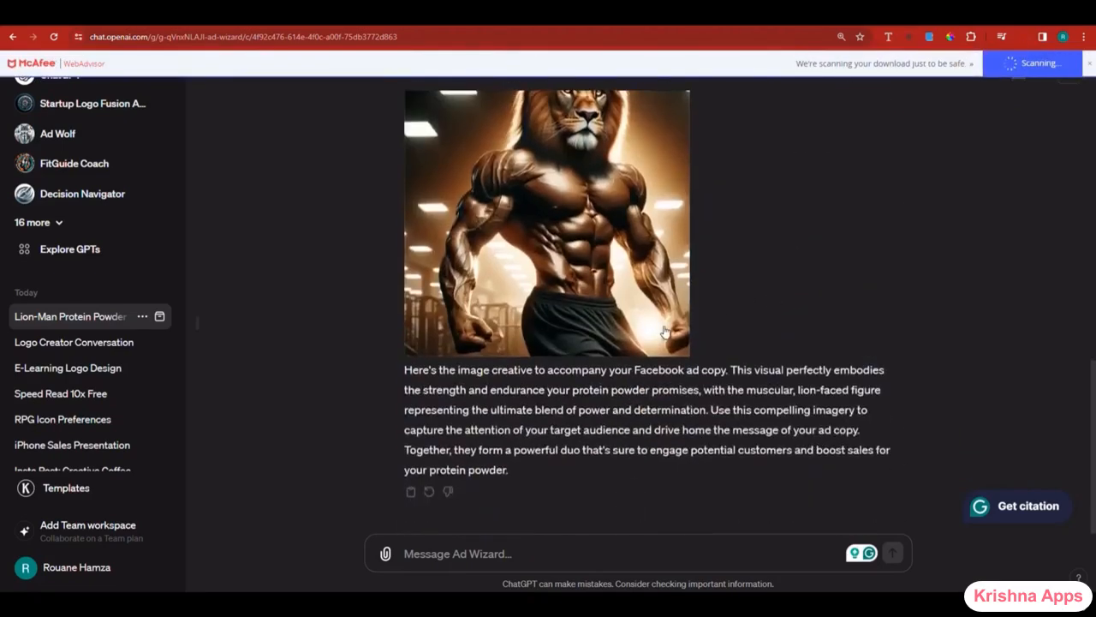
{"action": "scroll", "coordinate": [763, 310], "scroll_direction": "up", "scroll_amount": 2}
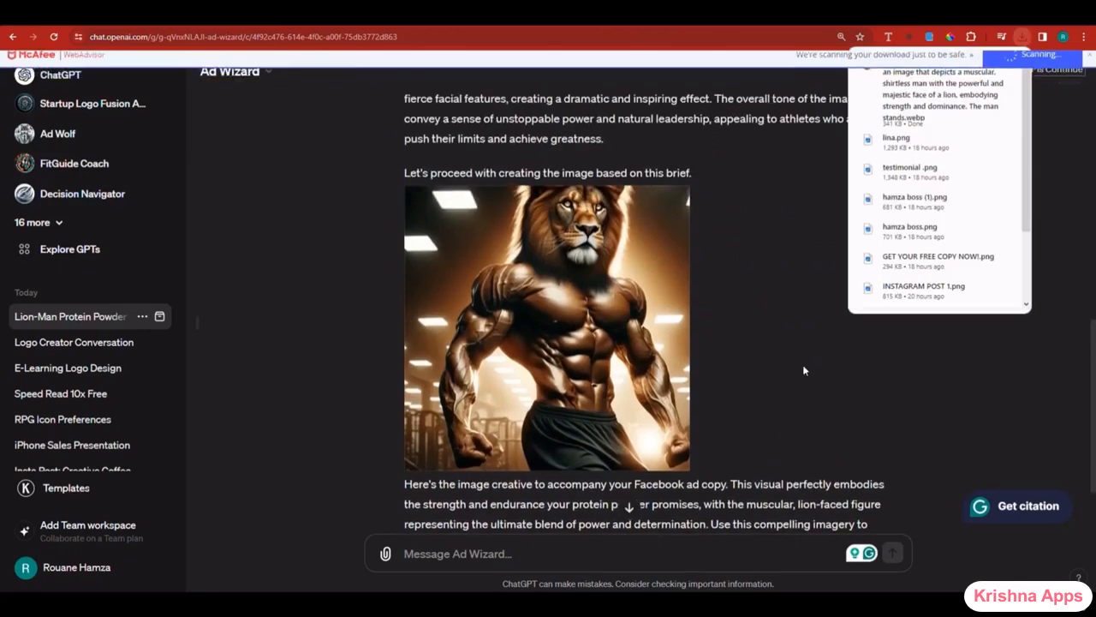
{"action": "scroll", "coordinate": [812, 350], "scroll_direction": "up", "scroll_amount": 3}
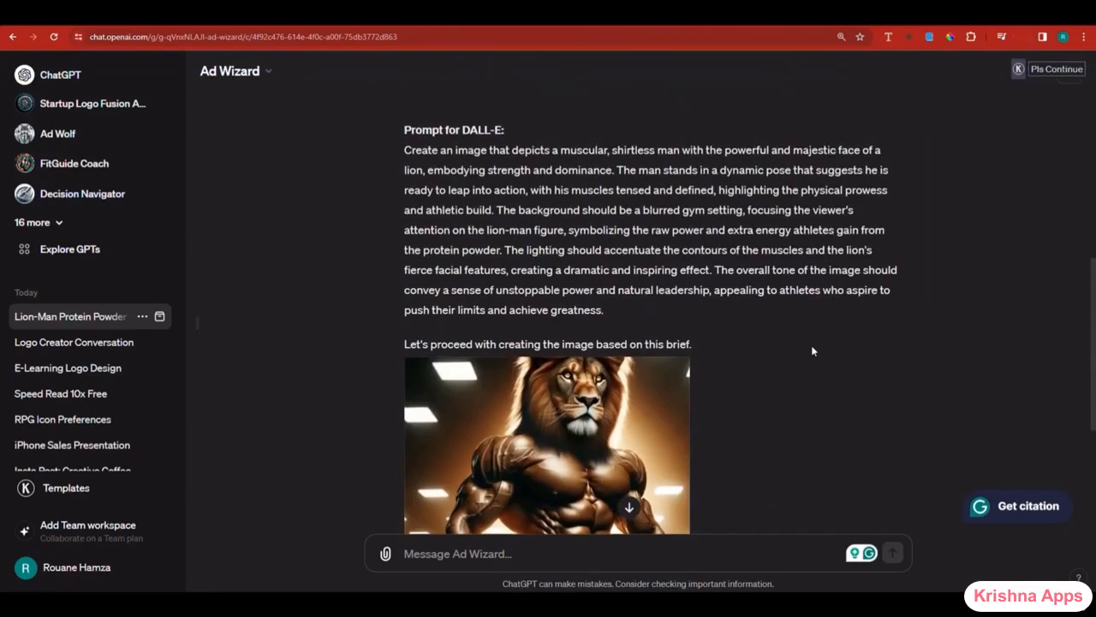
{"action": "scroll", "coordinate": [809, 348], "scroll_direction": "down", "scroll_amount": 2}
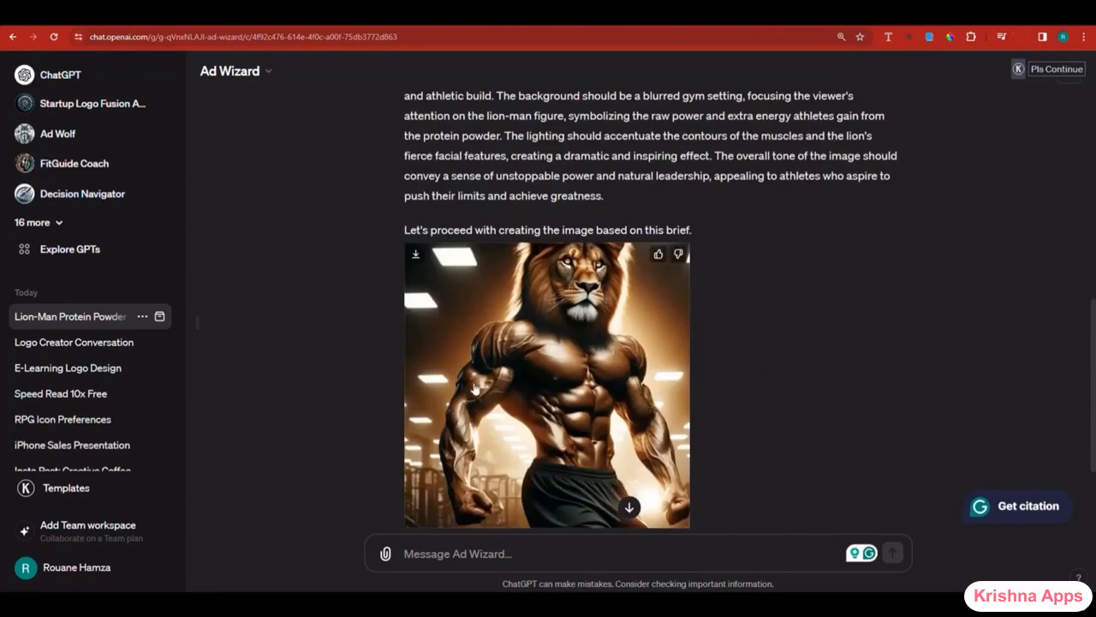
- Examine the lion-faced man image at full size and the protein powder ad copy with its creative brief
{"action": "left_click", "coordinate": [501, 364]}
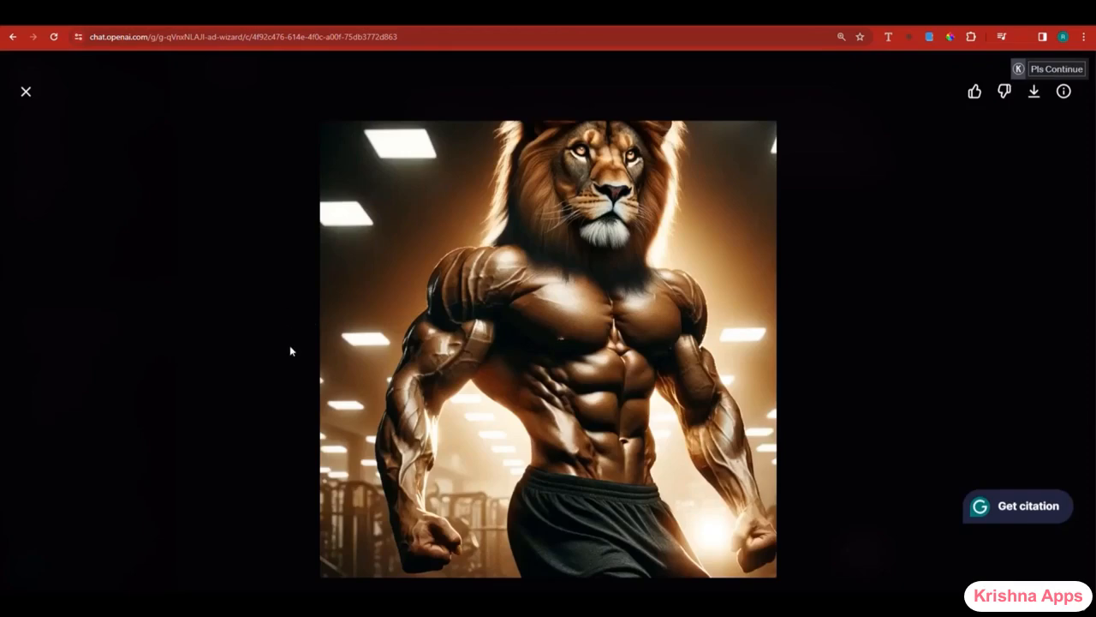
{"action": "left_click", "coordinate": [873, 310]}
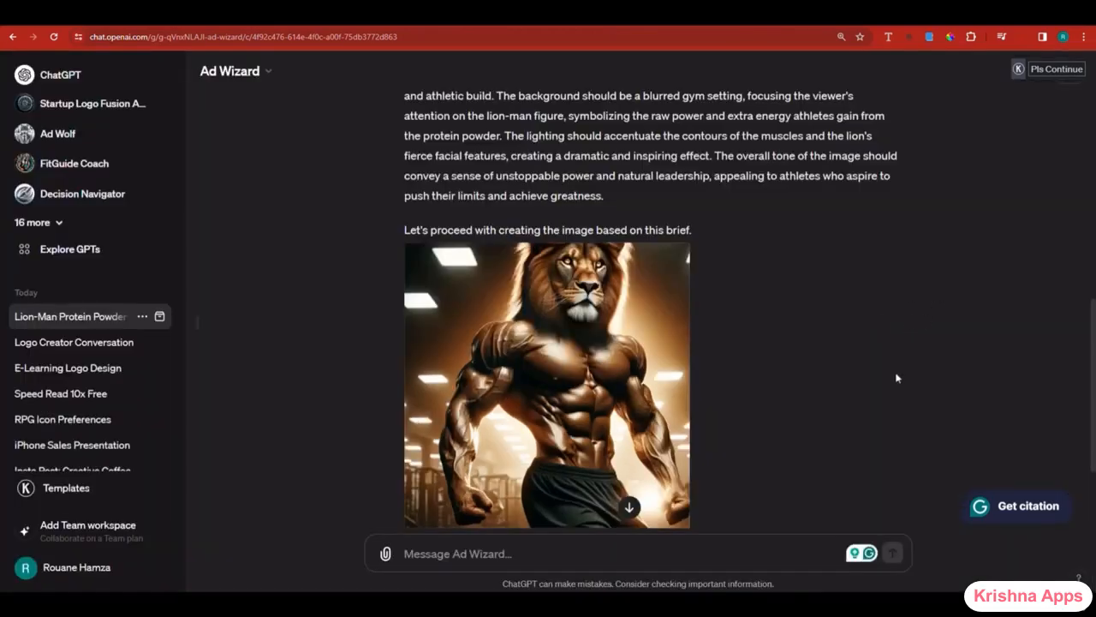
{"action": "scroll", "coordinate": [895, 376], "scroll_direction": "up", "scroll_amount": 2}
{"action": "scroll", "coordinate": [898, 380], "scroll_direction": "up", "scroll_amount": 7}
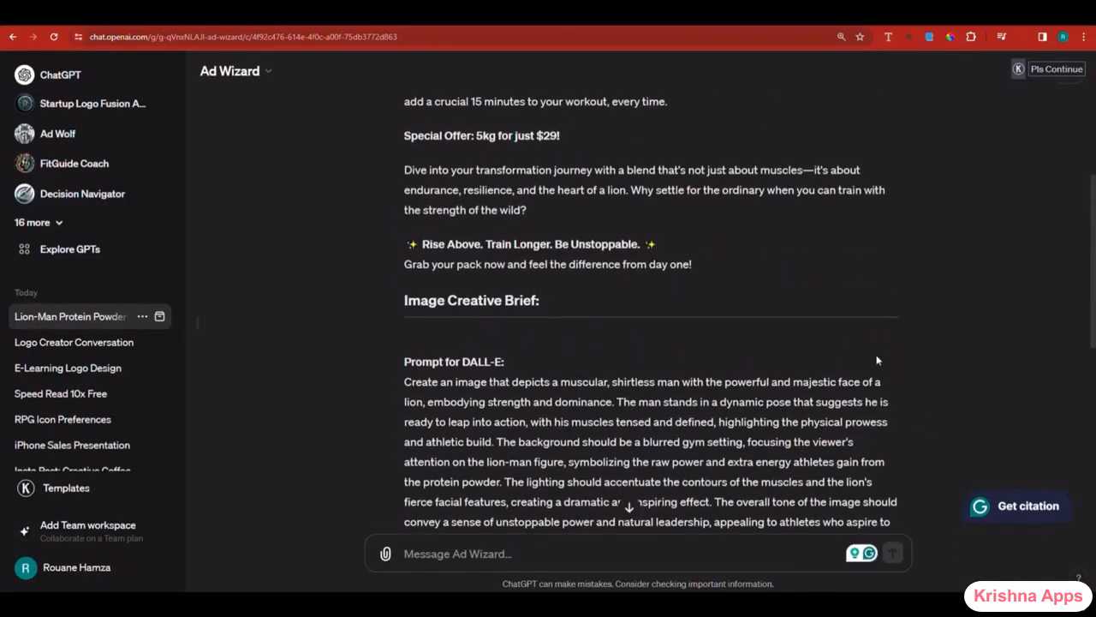
- Ask Ad Wizard for ad copy and an image to sell eye glasses that help people read 3x faster
{"action": "scroll", "coordinate": [868, 355], "scroll_direction": "down", "scroll_amount": 10}
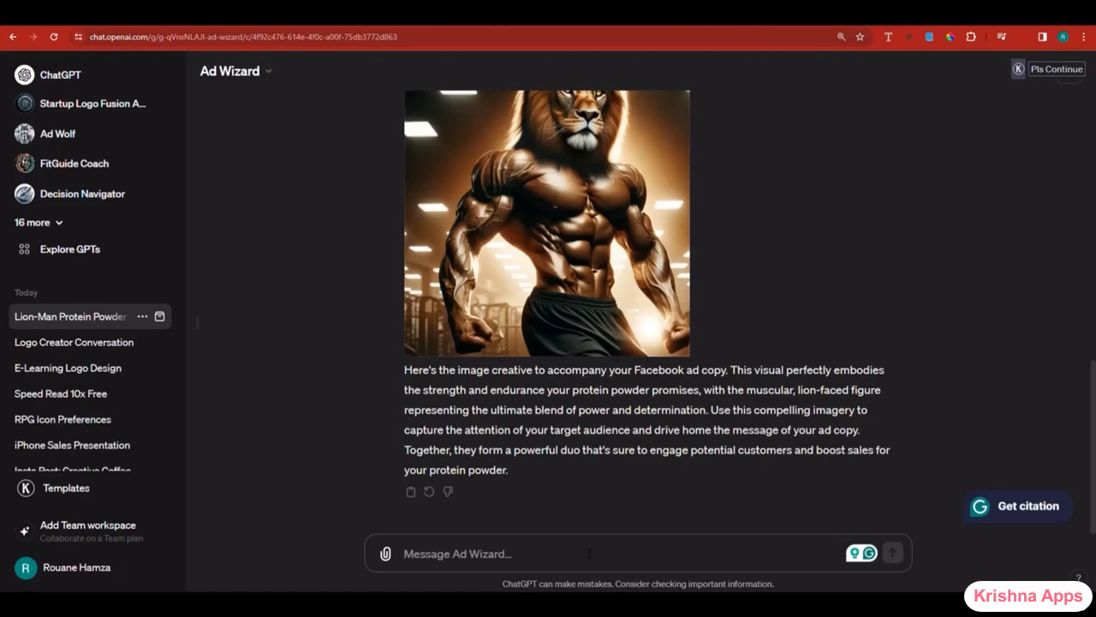
{"action": "type", "text": "GENERATE AD COPY TO SELL EYE GLASSES THAT CAN HELP PEOPLE READ 3X FASTER, and generate the image for it as well."}
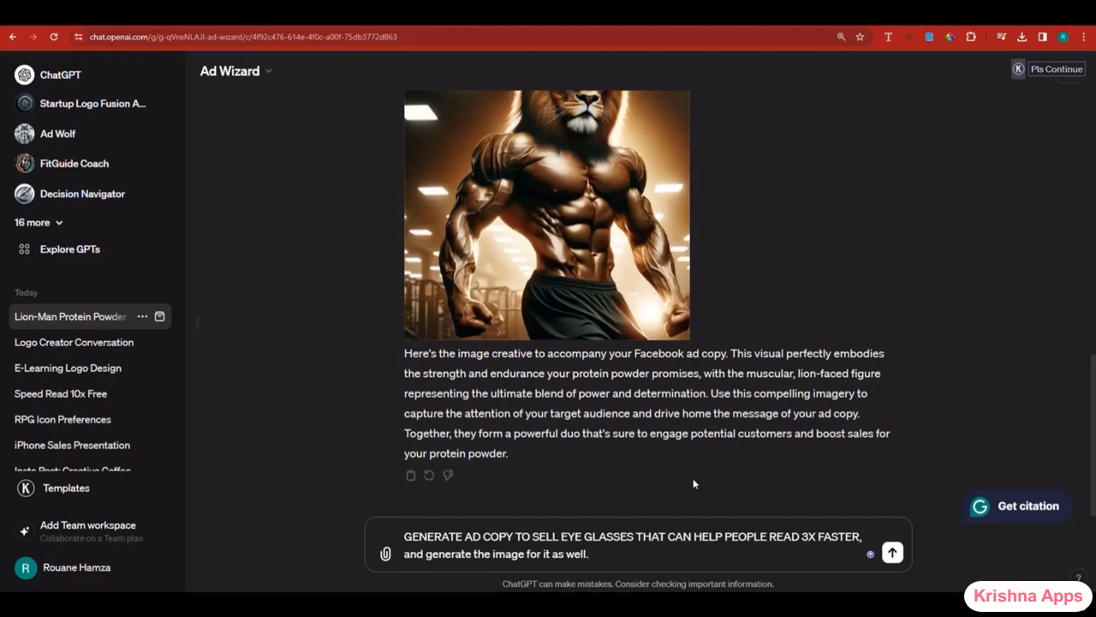
{"action": "left_click", "coordinate": [892, 552]}
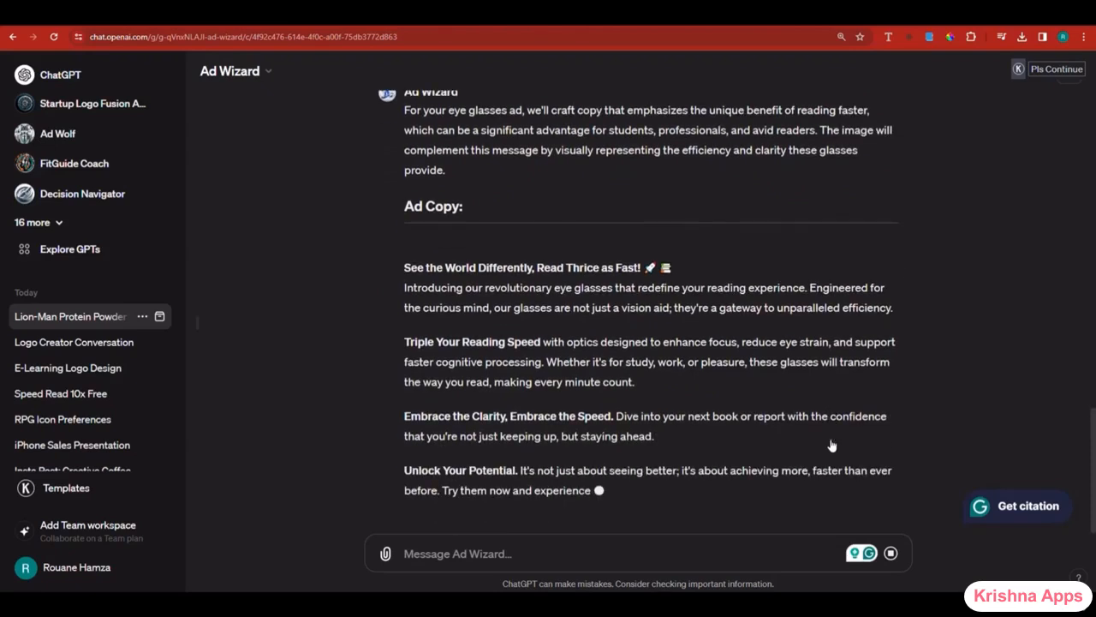
- Review the eye glasses ad copy and image creative brief, and view the generated image at full size
{"action": "scroll", "coordinate": [848, 416], "scroll_direction": "up", "scroll_amount": 2}
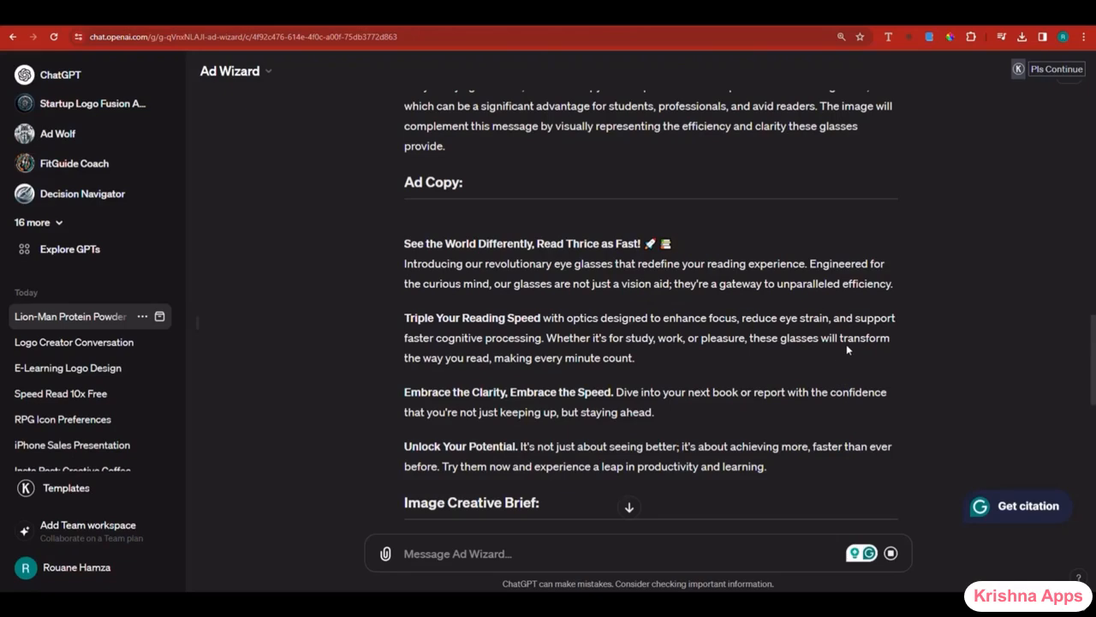
{"action": "scroll", "coordinate": [774, 379], "scroll_direction": "down", "scroll_amount": 3}
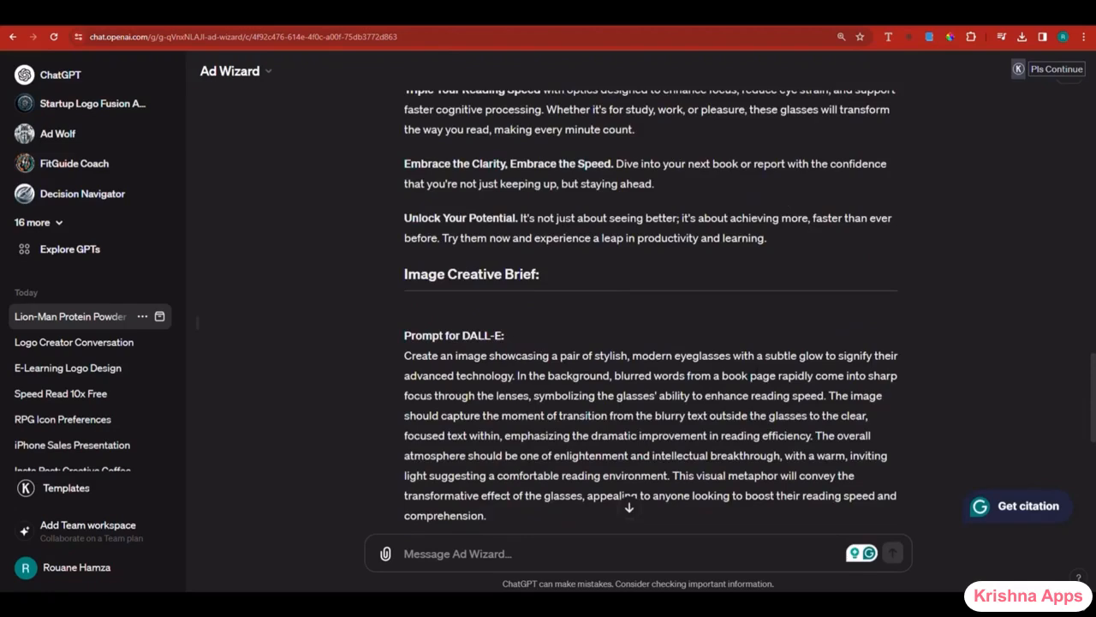
{"action": "scroll", "coordinate": [569, 299], "scroll_direction": "down", "scroll_amount": 5}
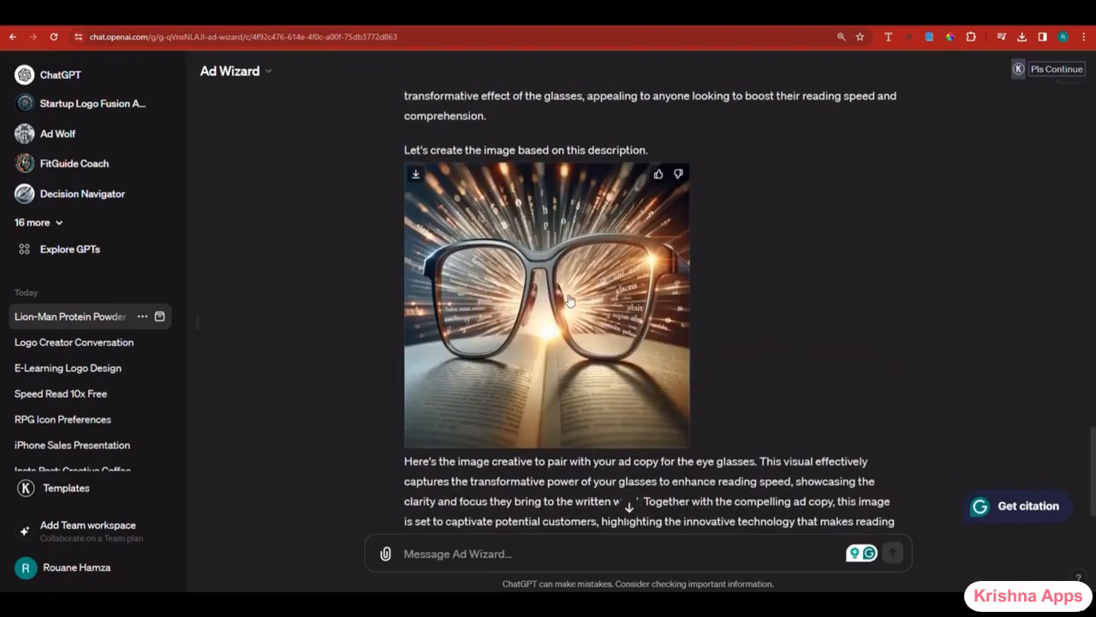
{"action": "left_click", "coordinate": [569, 300]}
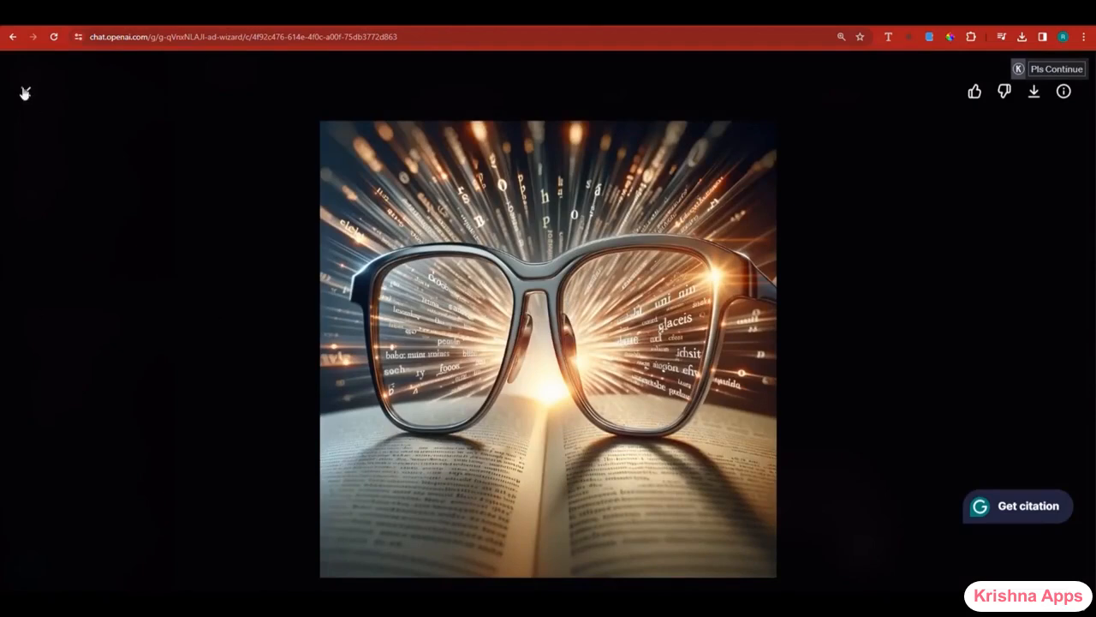
{"action": "left_click", "coordinate": [274, 310]}
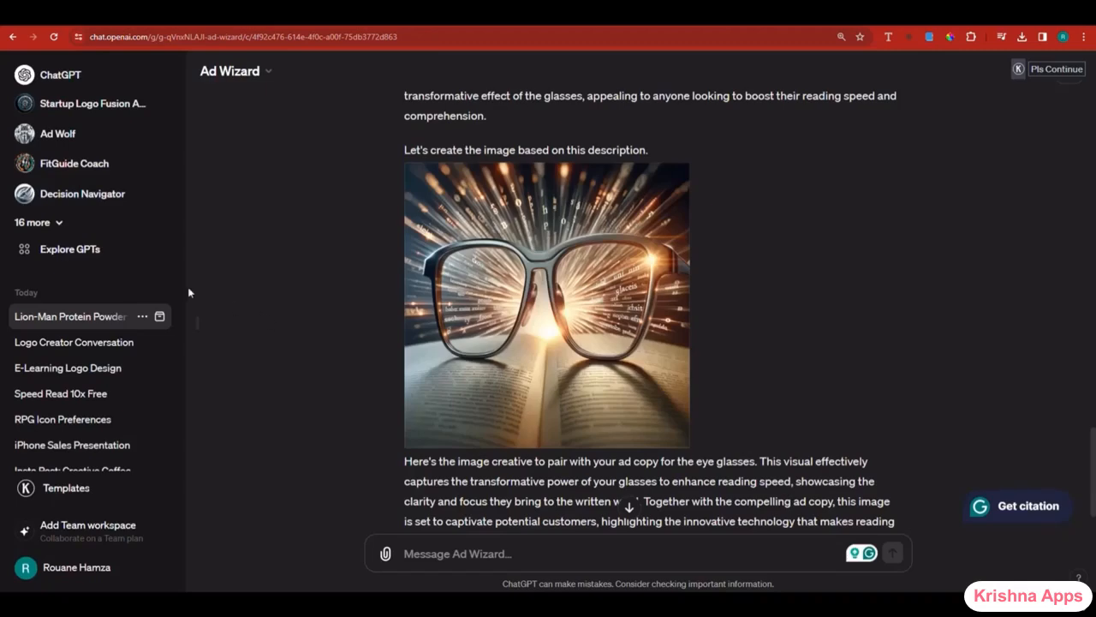
- In the Logo Creator conversation, request syntax prompts for generating SEO-optimized blog posts or articles with a huge human touch and a closing plagiarism-check reminder
{"action": "left_click", "coordinate": [74, 226]}
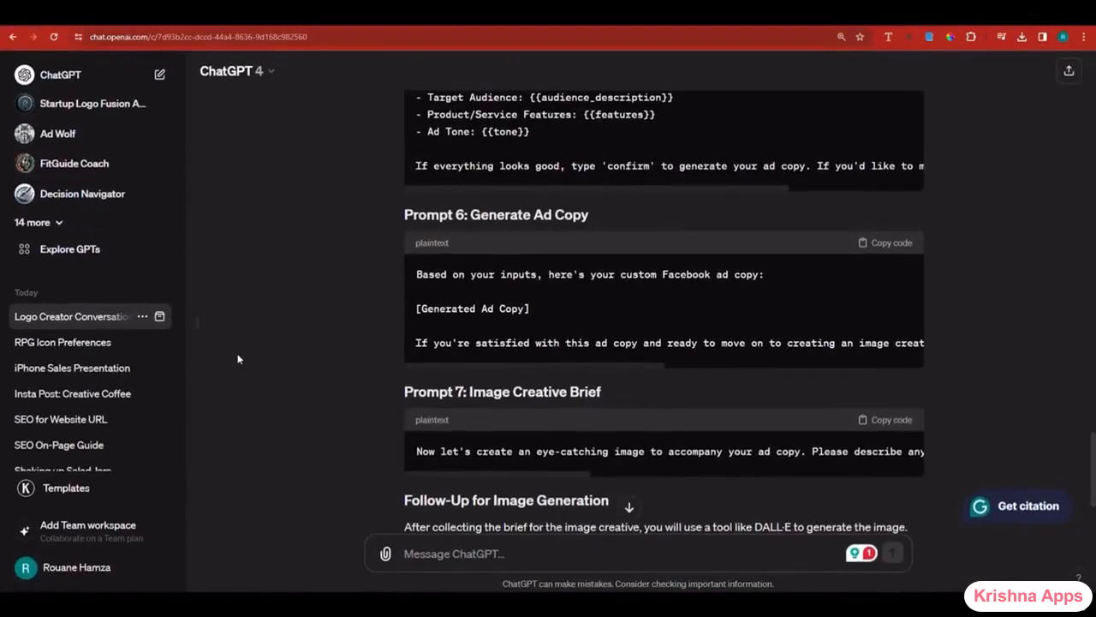
{"action": "scroll", "coordinate": [366, 347], "scroll_direction": "down", "scroll_amount": 3}
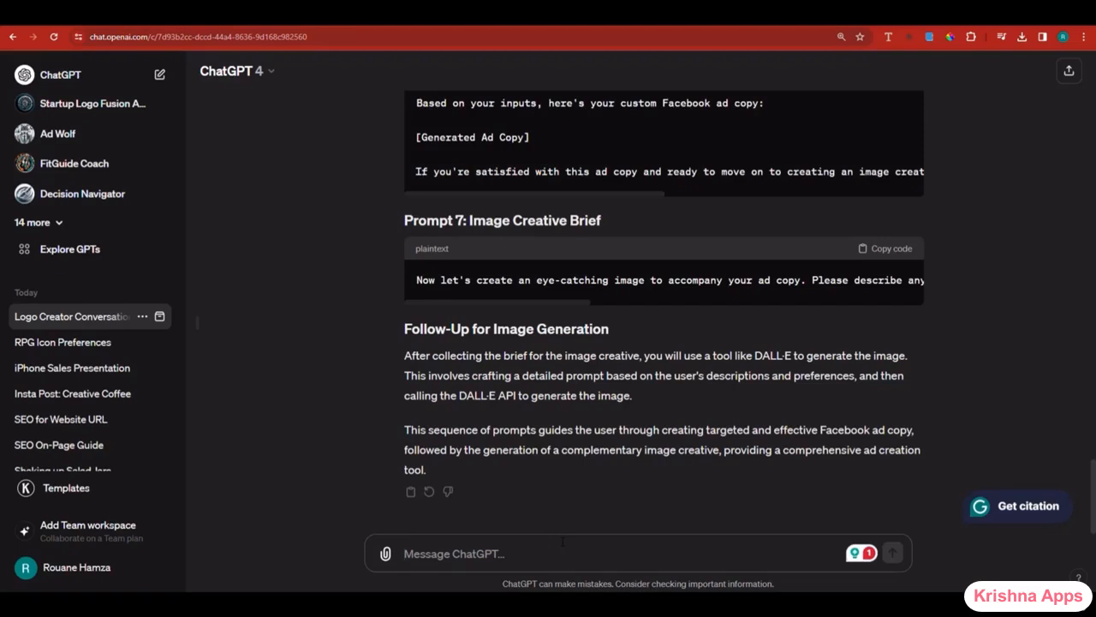
{"action": "type", "text": "I want you to write syntax prompts that would enable people to generate SEO-optimized blog posts or articles, depending on the choice of the person, and they must have a huge human touch to them."}
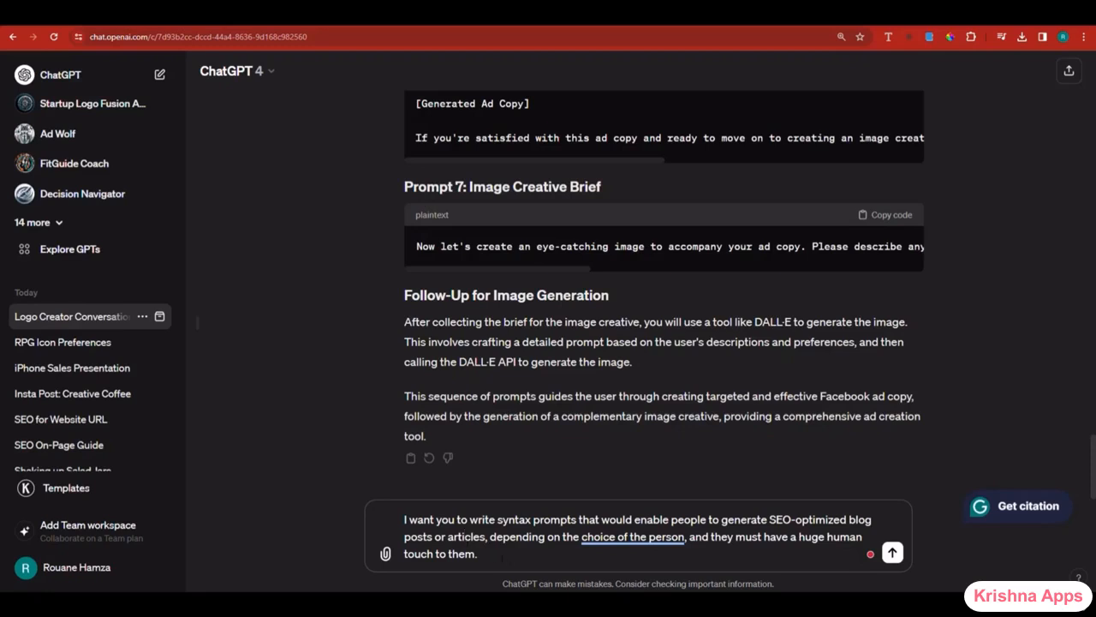
{"action": "type", "text": "make it clear at the end that people should check for plagiarism"}
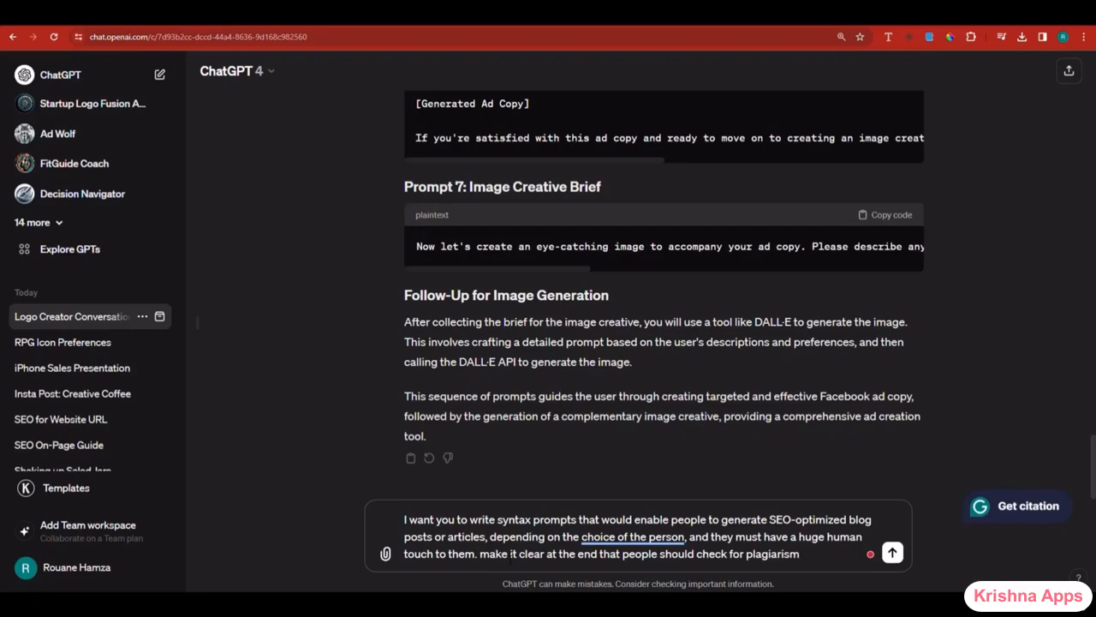
{"action": "type", "text": "."}
{"action": "key", "text": "Return"}
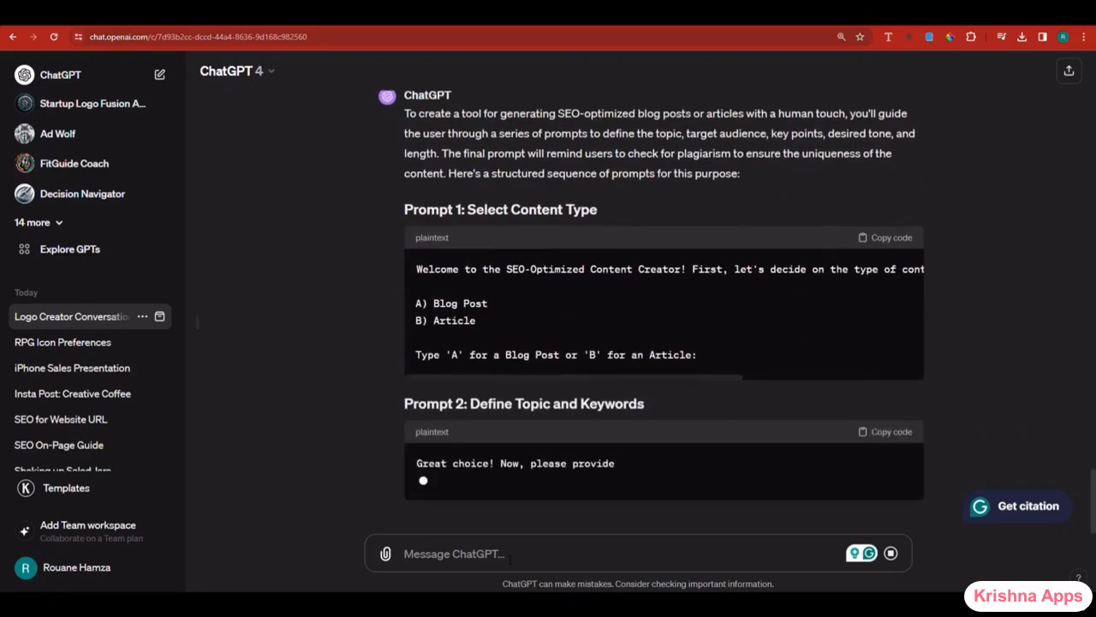
- Start a new GPT from the Select Content Type prompt and accept the suggested name "SEO Content Wizard"
{"action": "left_click", "coordinate": [888, 231]}
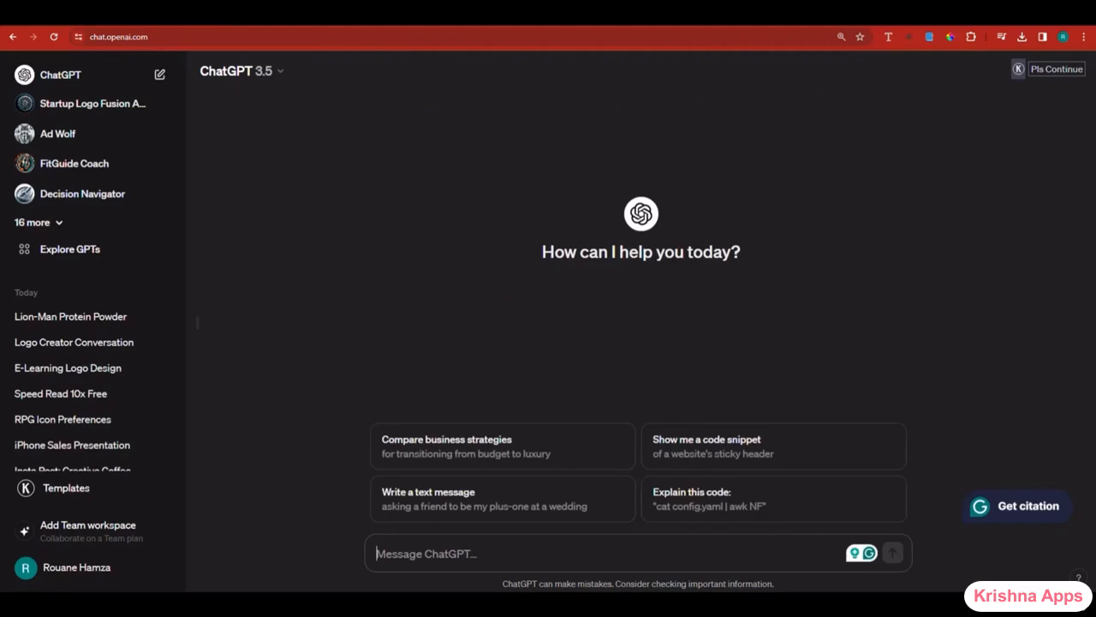
{"action": "left_click", "coordinate": [77, 254]}
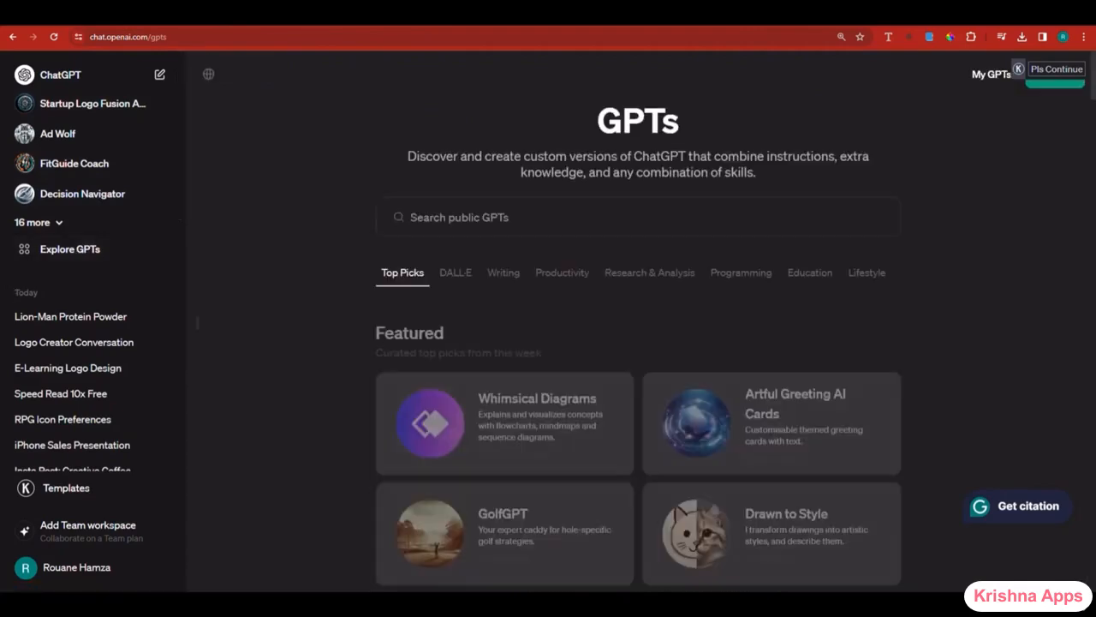
{"action": "left_click", "coordinate": [1066, 90]}
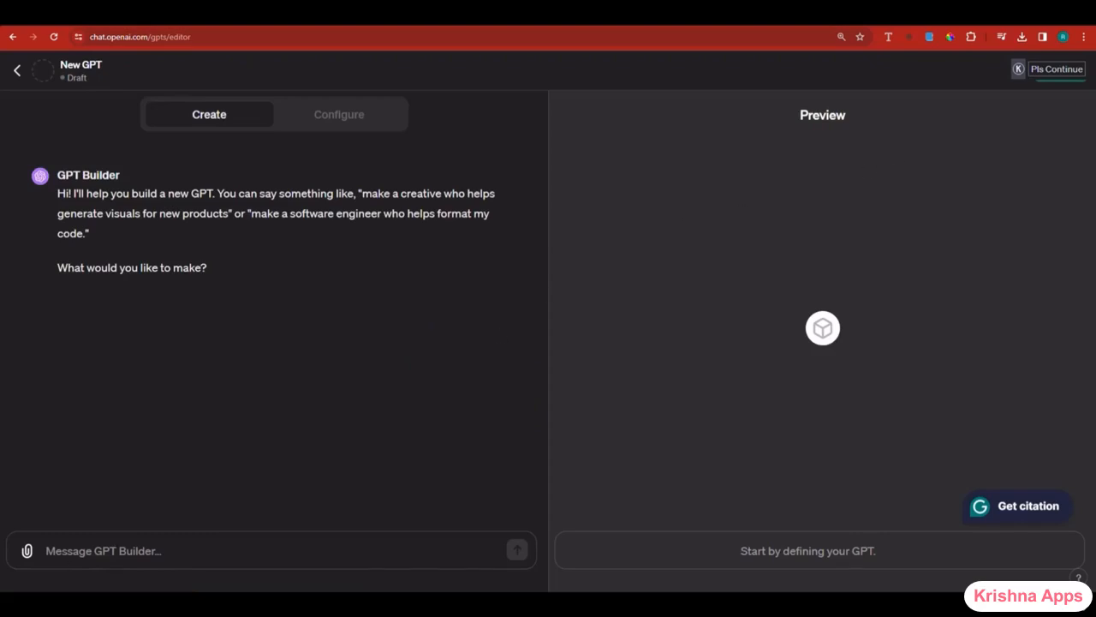
{"action": "key", "text": "ctrl+v"}
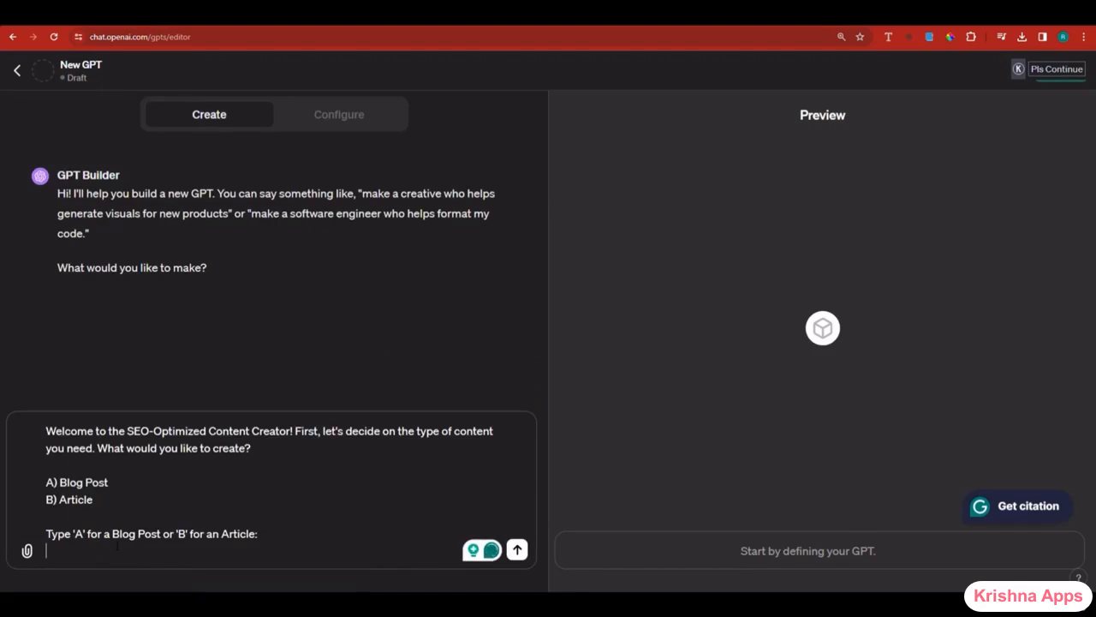
{"action": "key", "text": "Return"}
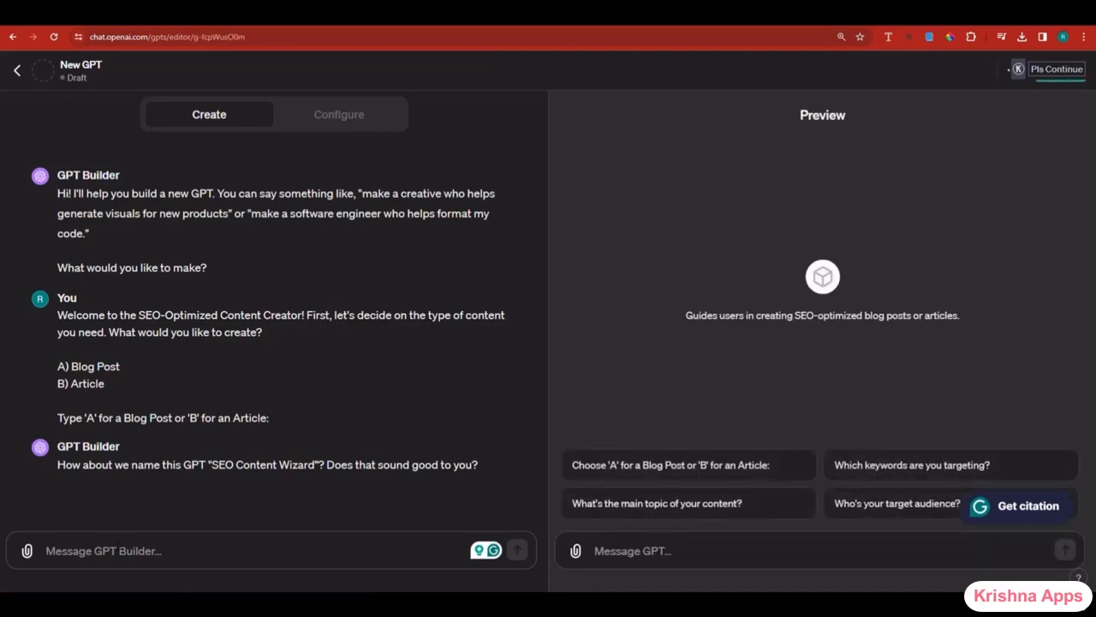
{"action": "type", "text": "it sounds good"}
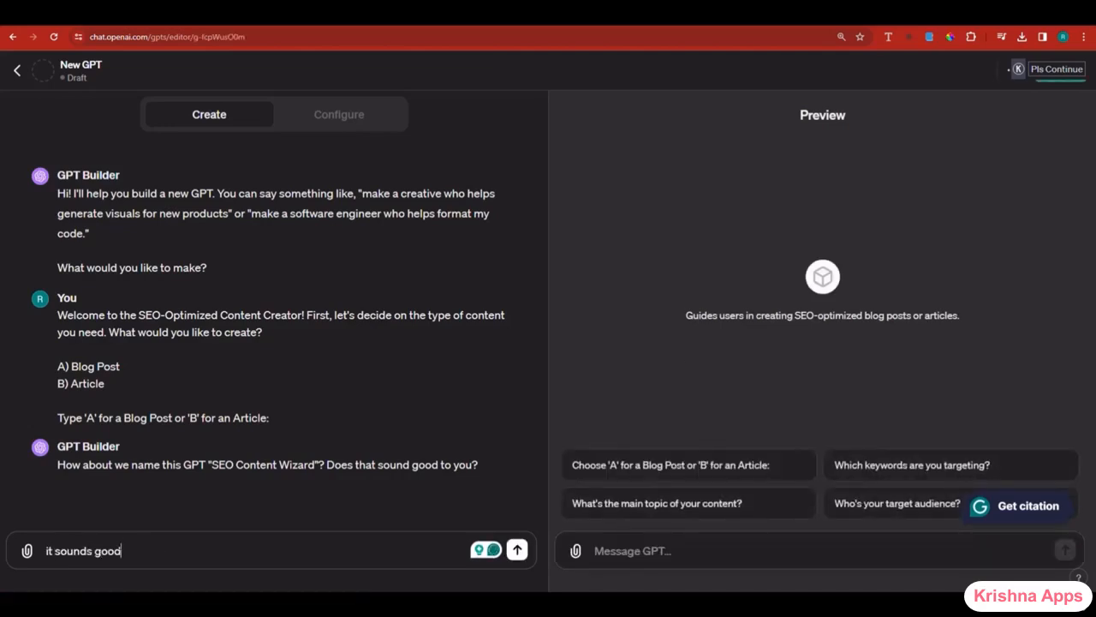
{"action": "key", "text": "Return"}
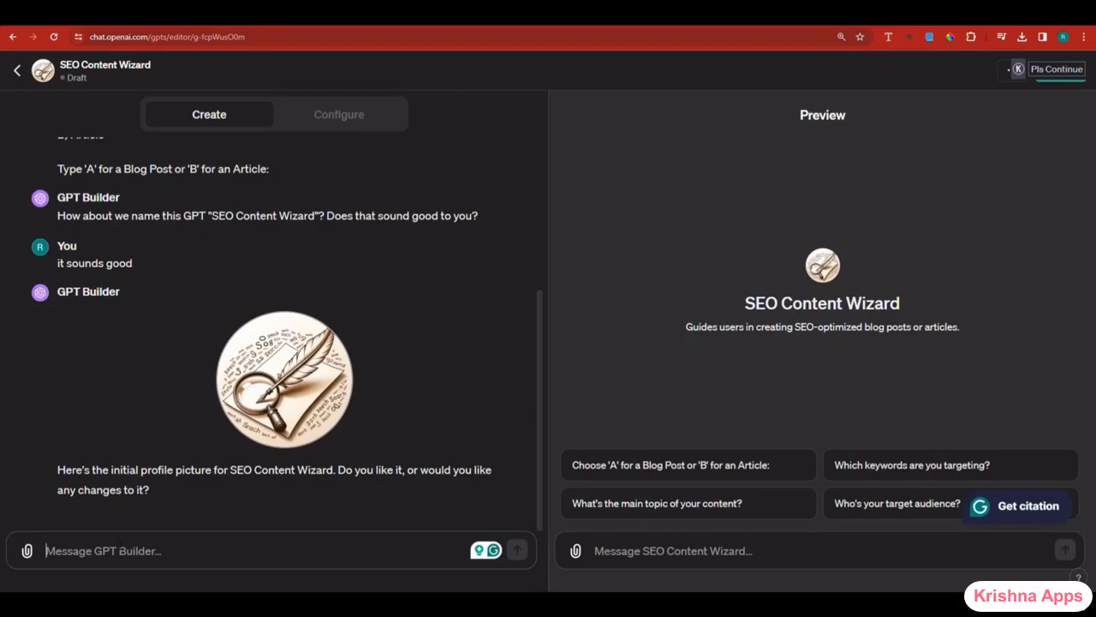
- Approve the profile picture with "good," and send the Define Topic and Keywords prompt to GPT Builder in the same message
{"action": "type", "text": "good,"}
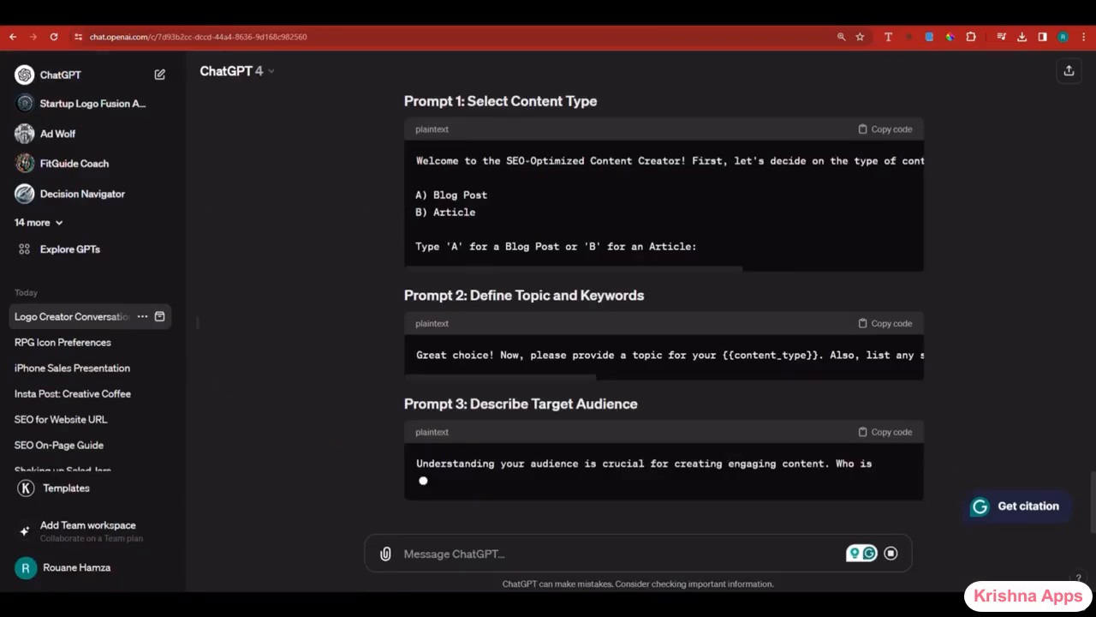
{"action": "scroll", "coordinate": [664, 342], "scroll_direction": "down", "scroll_amount": 14}
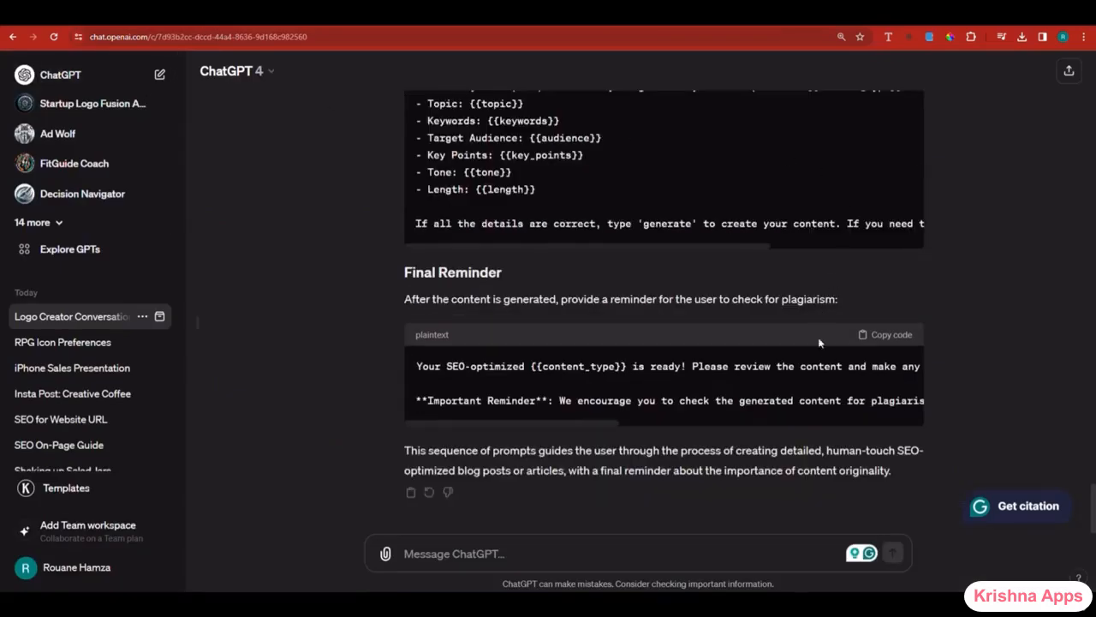
{"action": "scroll", "coordinate": [824, 350], "scroll_direction": "up", "scroll_amount": 1}
{"action": "scroll", "coordinate": [823, 350], "scroll_direction": "up", "scroll_amount": 7}
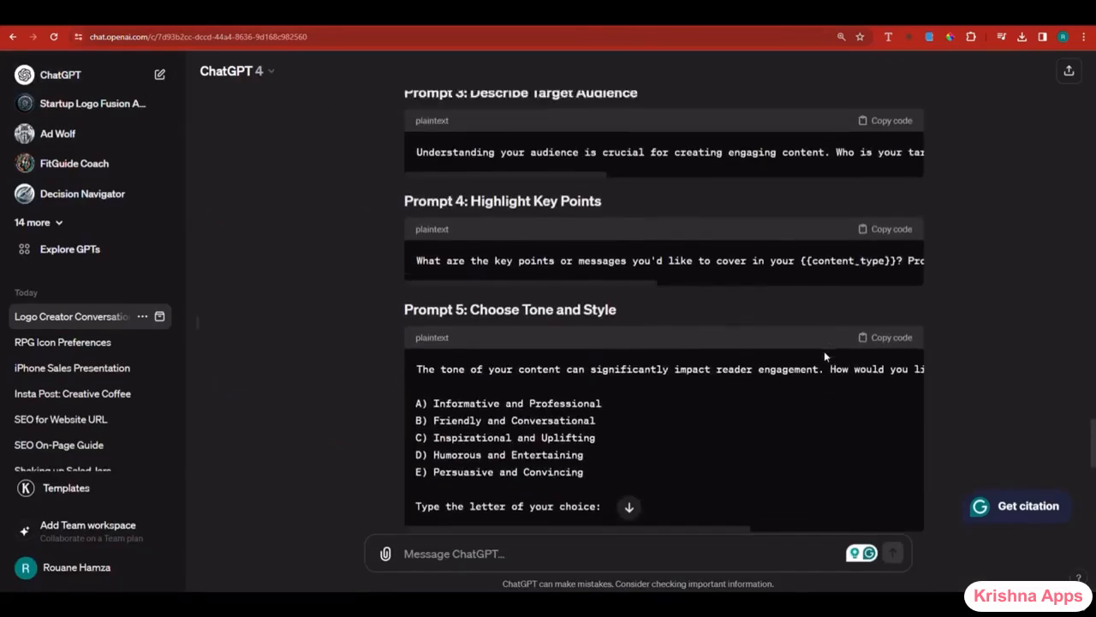
{"action": "scroll", "coordinate": [823, 350], "scroll_direction": "up", "scroll_amount": 2}
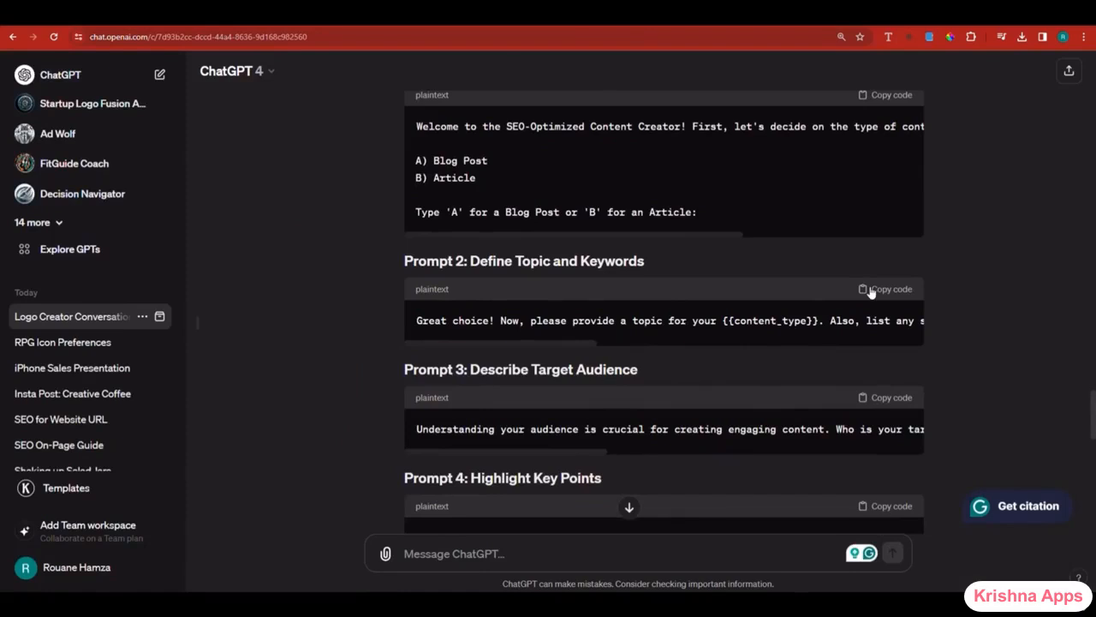
{"action": "left_click", "coordinate": [871, 290]}
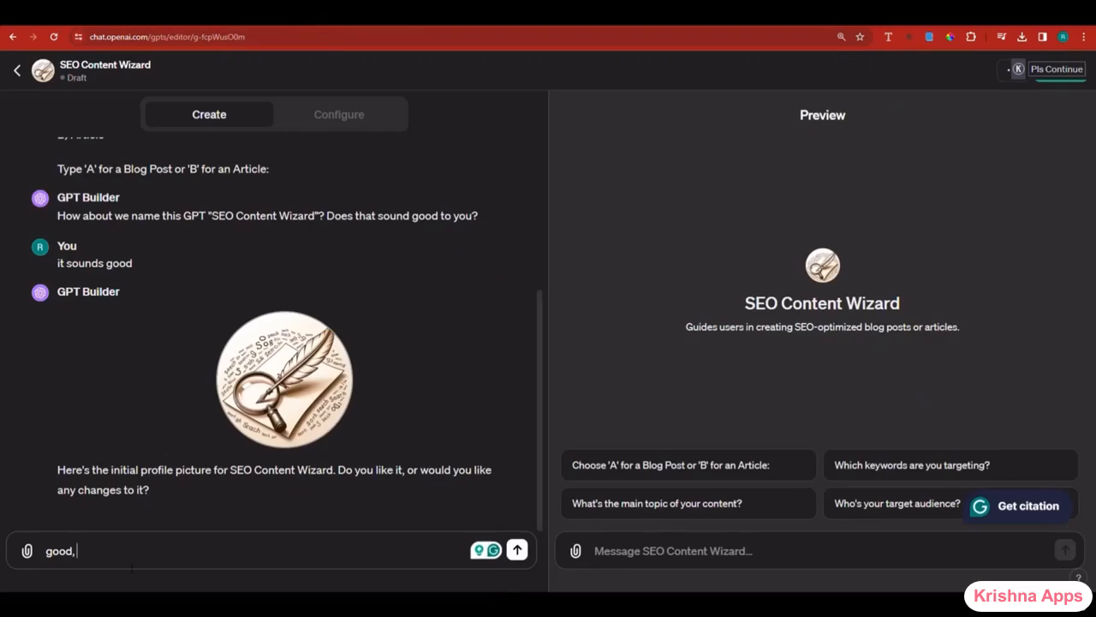
{"action": "key", "text": "ctrl+v"}
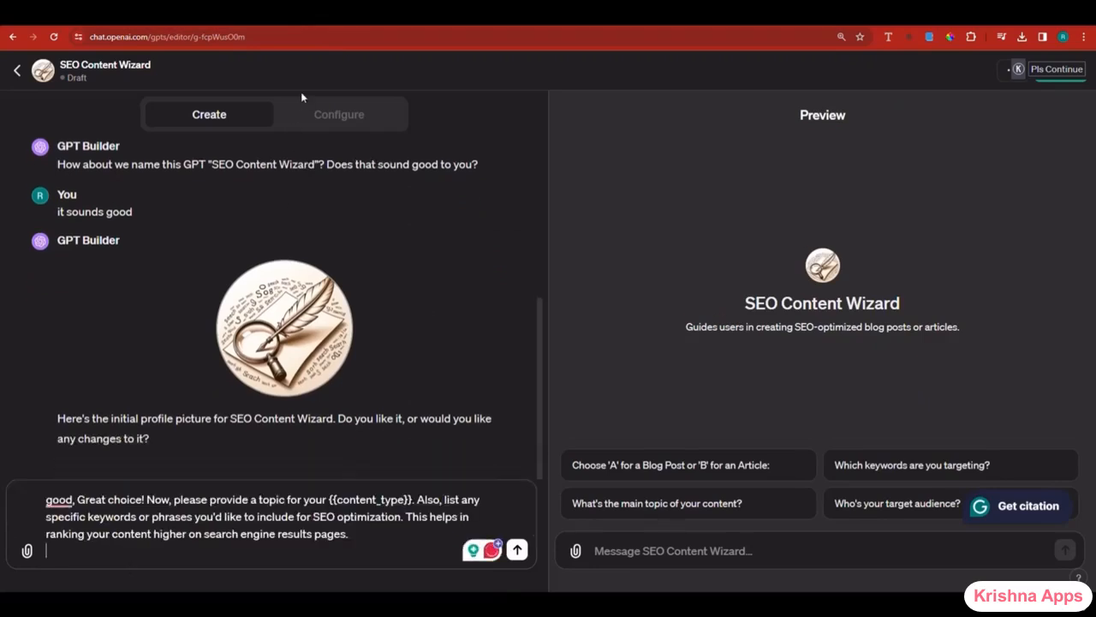
{"action": "key", "text": "Return"}
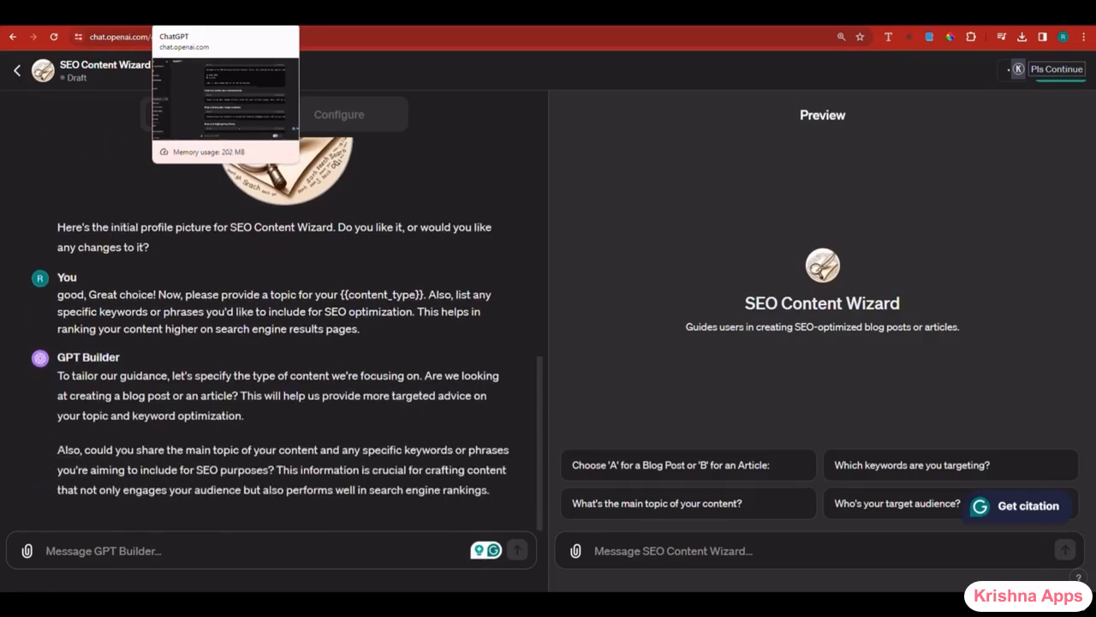
- Copy the Describe Target Audience prompt from the ChatGPT conversation and send it to GPT Builder
{"action": "left_click", "coordinate": [197, 12]}
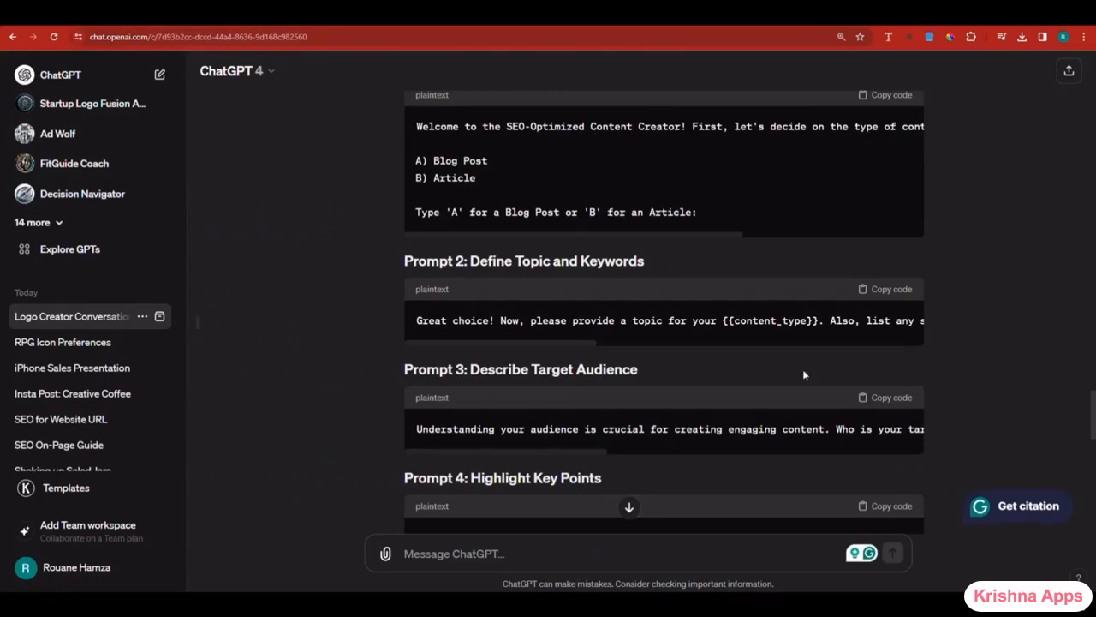
{"action": "left_click", "coordinate": [880, 401]}
{"action": "key", "text": "ctrl+Tab"}
{"action": "left_click", "coordinate": [196, 553]}
{"action": "key", "text": "ctrl+v"}
{"action": "key", "text": "Return"}
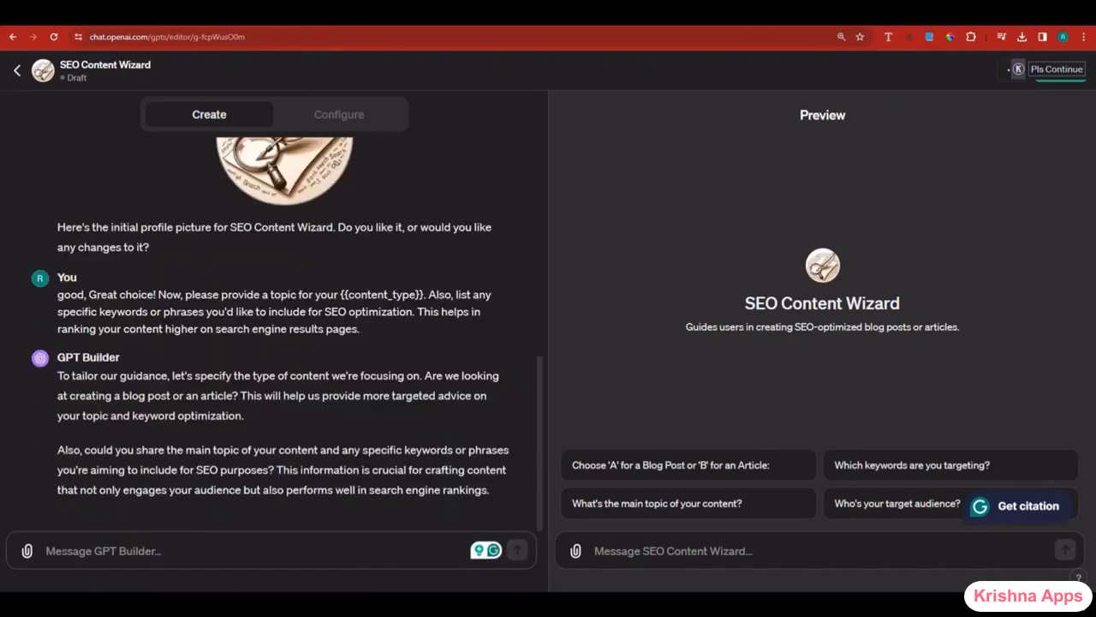
- Copy the Highlight Key Points prompt from the ChatGPT conversation and send it to GPT Builder
{"action": "key", "text": "ctrl+Tab"}
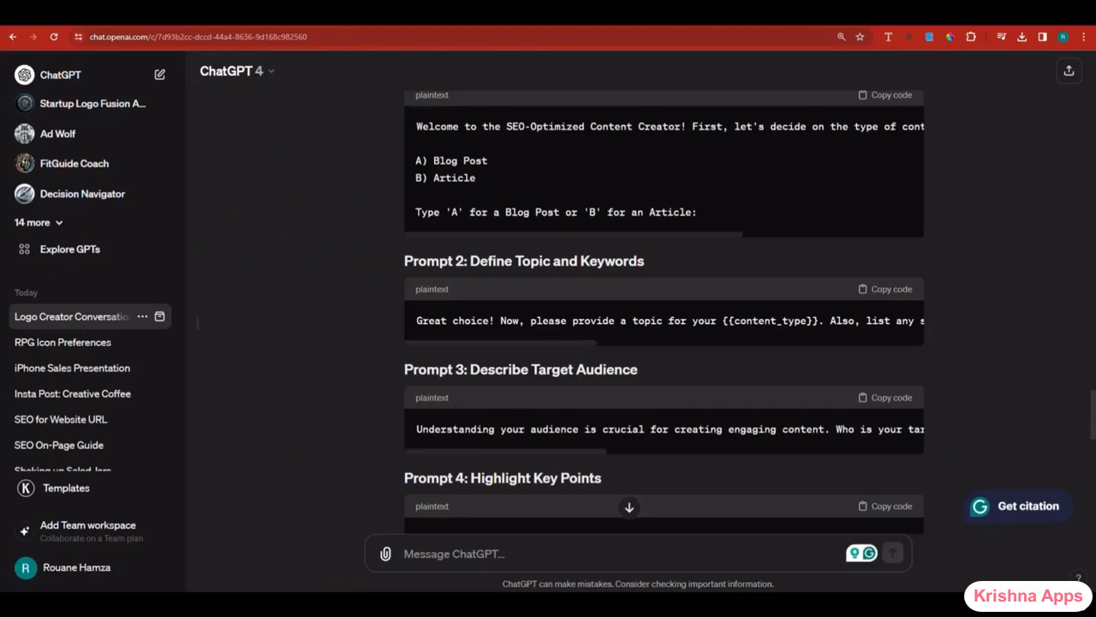
{"action": "scroll", "coordinate": [720, 416], "scroll_direction": "down", "scroll_amount": 1}
{"action": "left_click", "coordinate": [899, 390]}
{"action": "scroll", "coordinate": [820, 382], "scroll_direction": "down", "scroll_amount": 1}
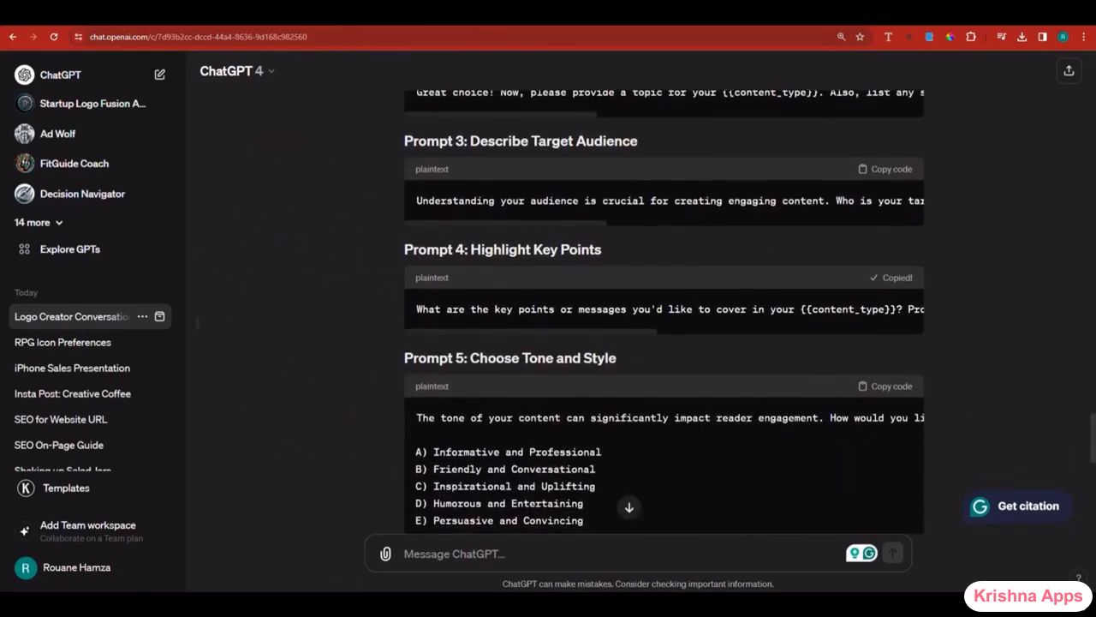
{"action": "key", "text": "ctrl+shift+Tab"}
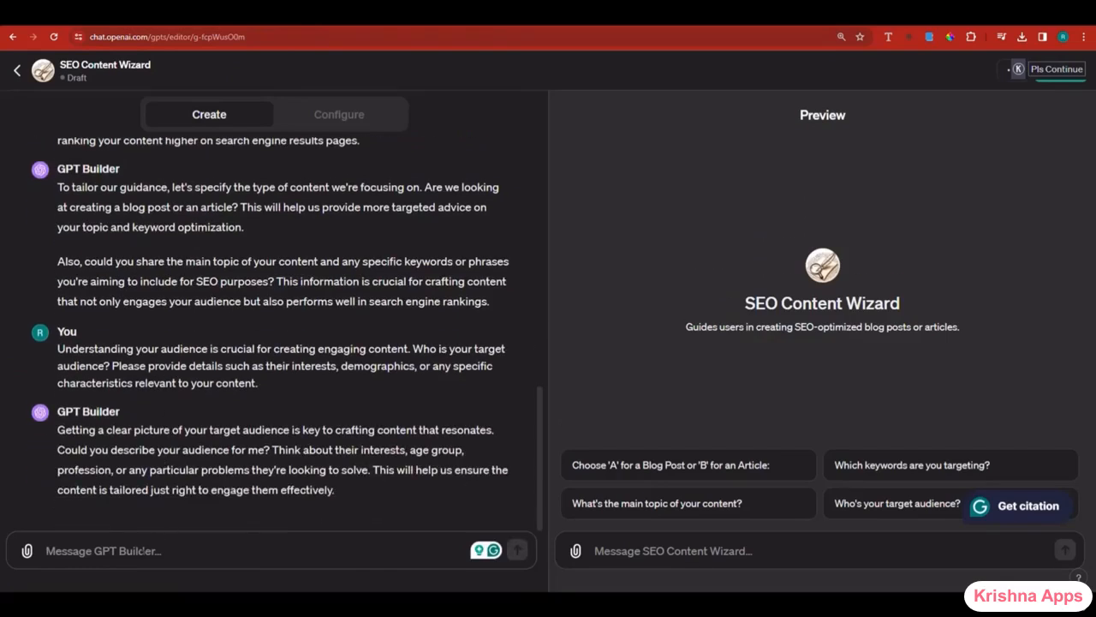
{"action": "key", "text": "ctrl+v"}
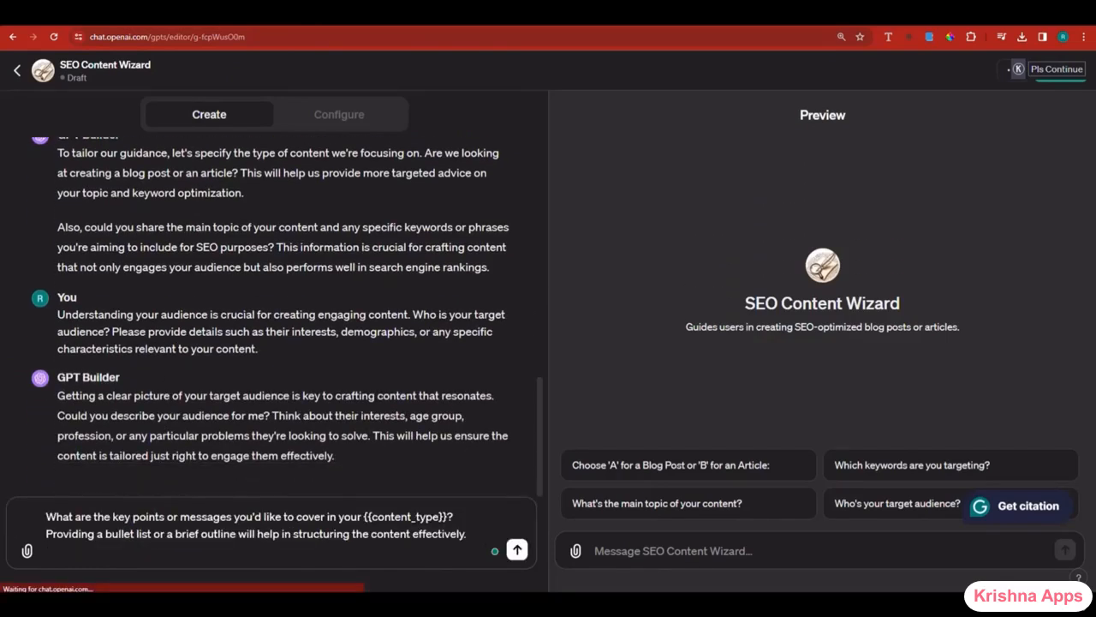
{"action": "left_click", "coordinate": [516, 549]}
- Copy the Choose Tone and Style prompt with its options A to E from the conversation and send it to GPT Builder
{"action": "key", "text": "ctrl+Tab"}
{"action": "scroll", "coordinate": [849, 276], "scroll_direction": "down", "scroll_amount": 2}
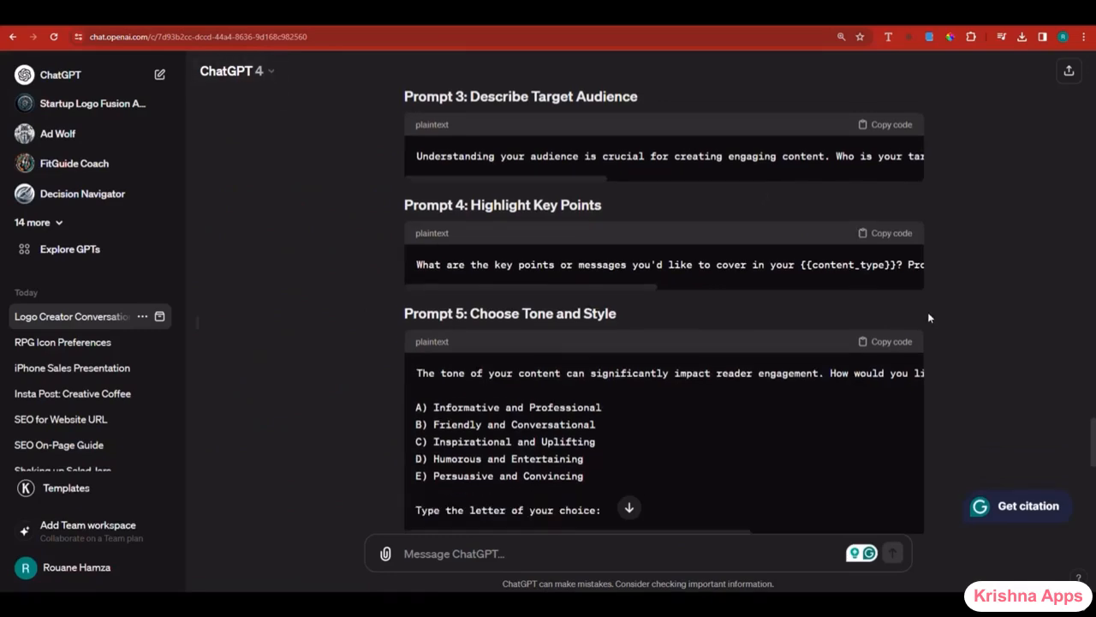
{"action": "left_click", "coordinate": [889, 271]}
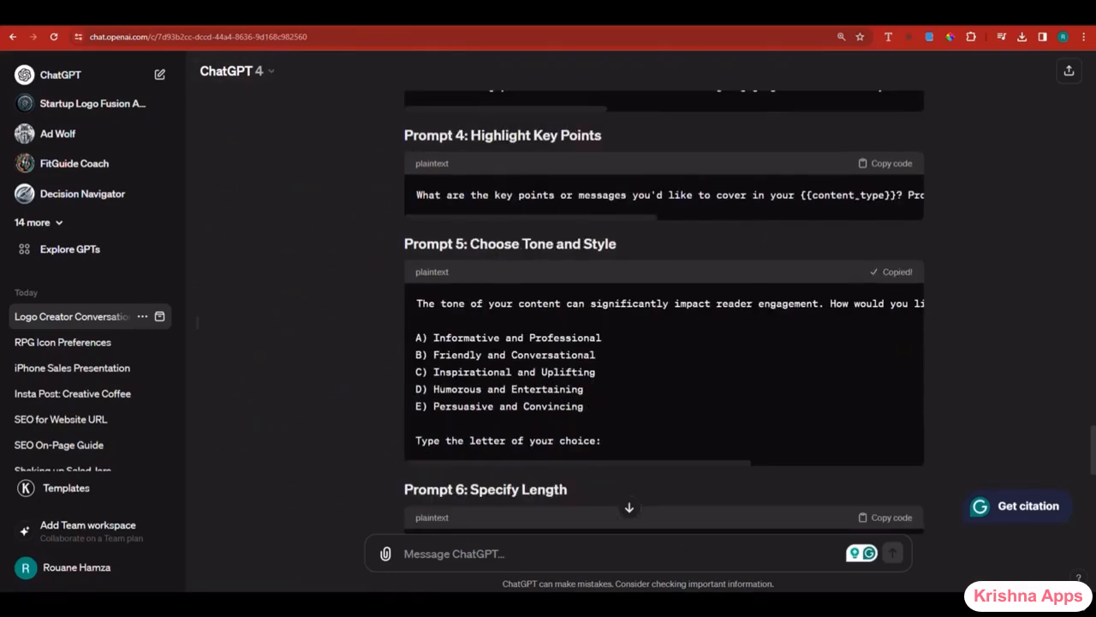
{"action": "key", "text": "ctrl+Tab"}
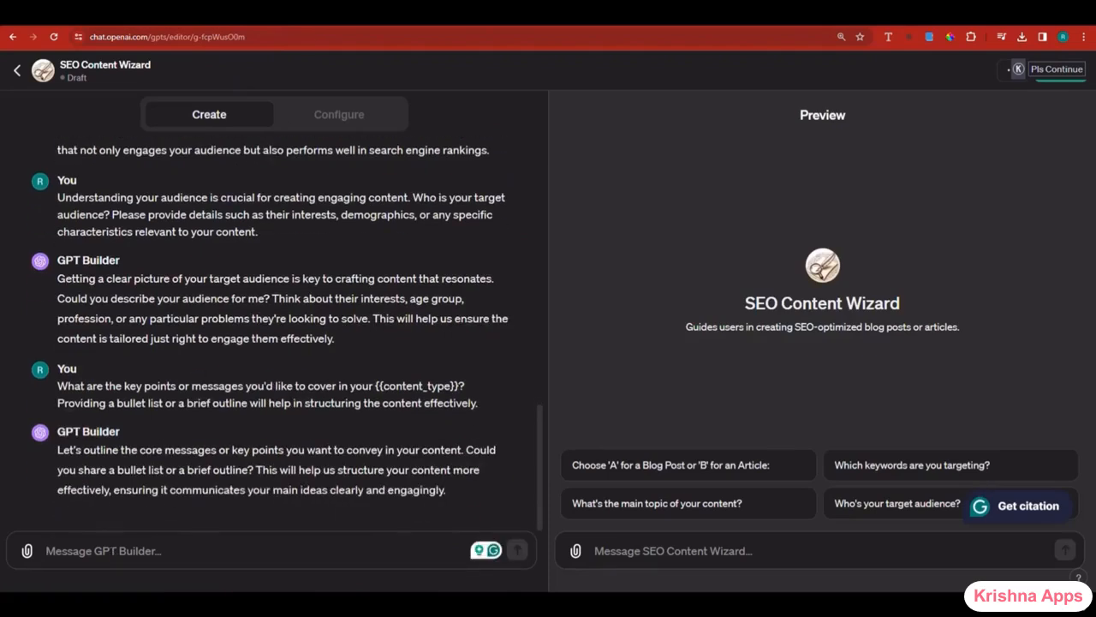
{"action": "key", "text": "ctrl+v"}
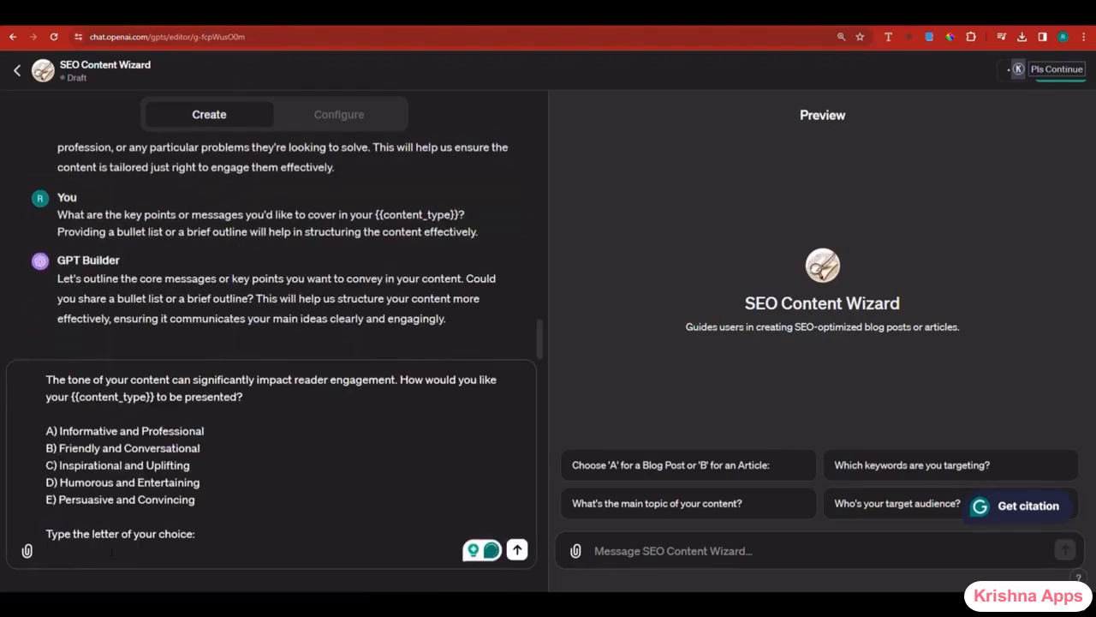
{"action": "key", "text": "Return"}
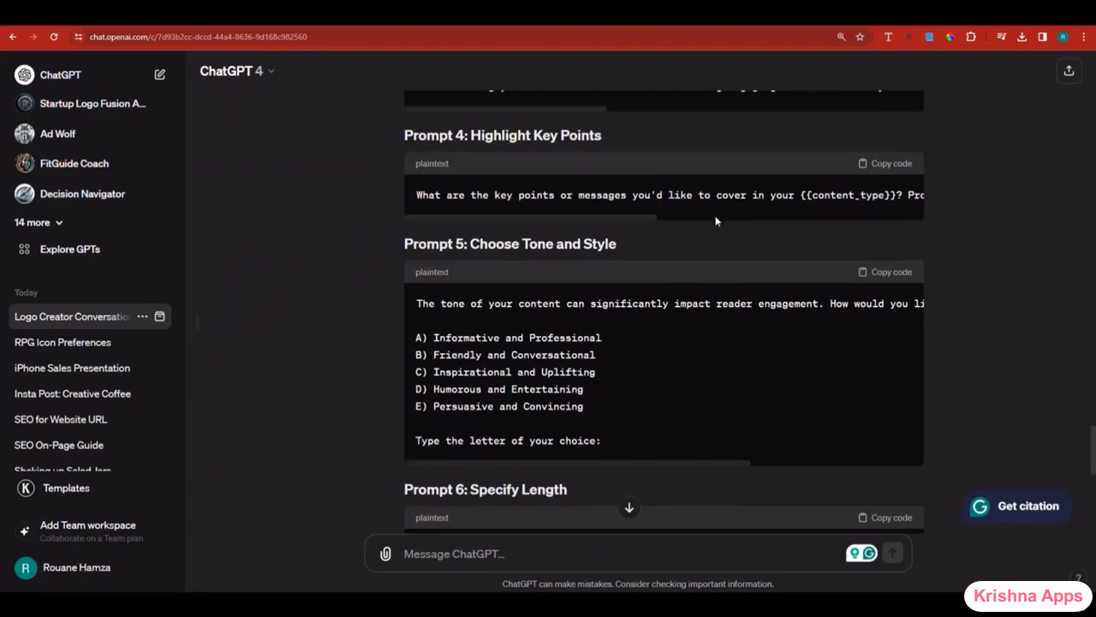
- Copy the Specify Length prompt from the ChatGPT conversation and send it to GPT Builder
{"action": "scroll", "coordinate": [743, 261], "scroll_direction": "down", "scroll_amount": 5}
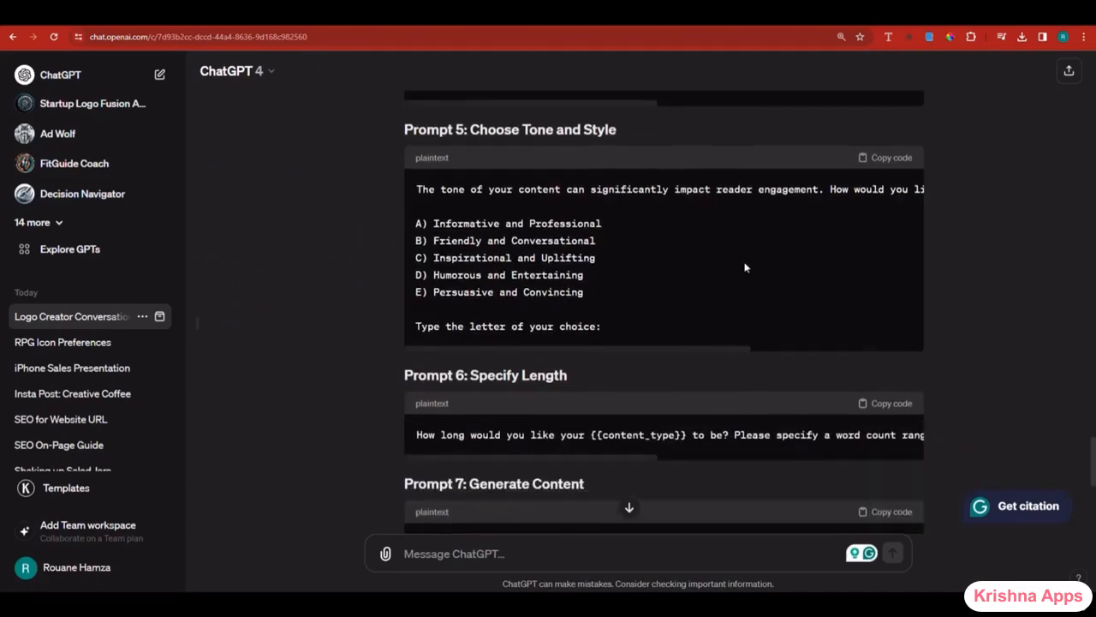
{"action": "left_click", "coordinate": [886, 289]}
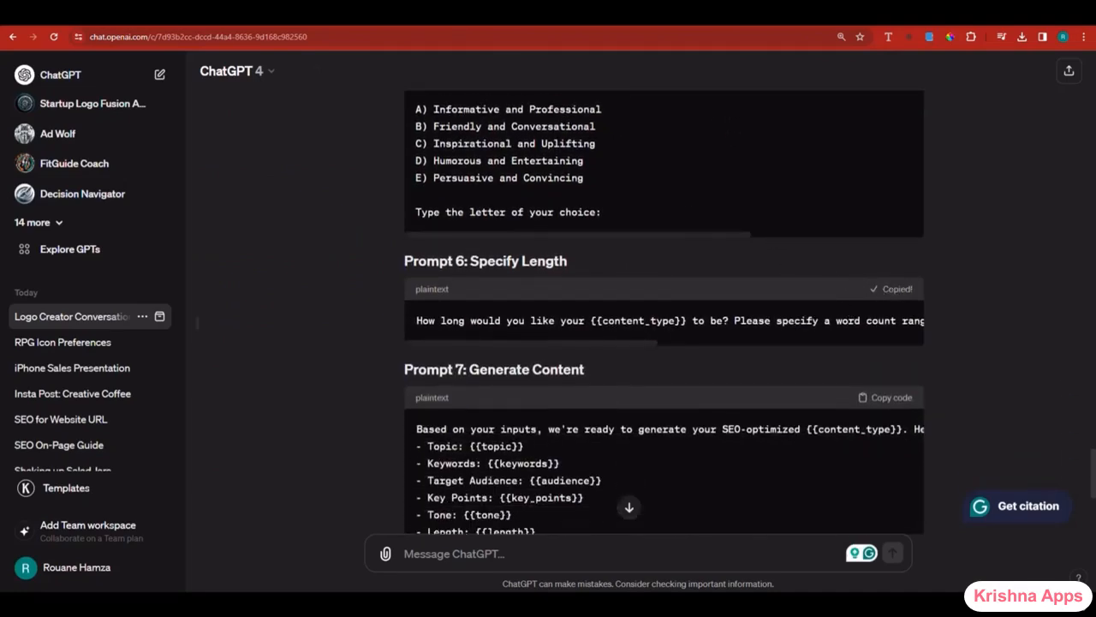
{"action": "key", "text": "ctrl+Tab"}
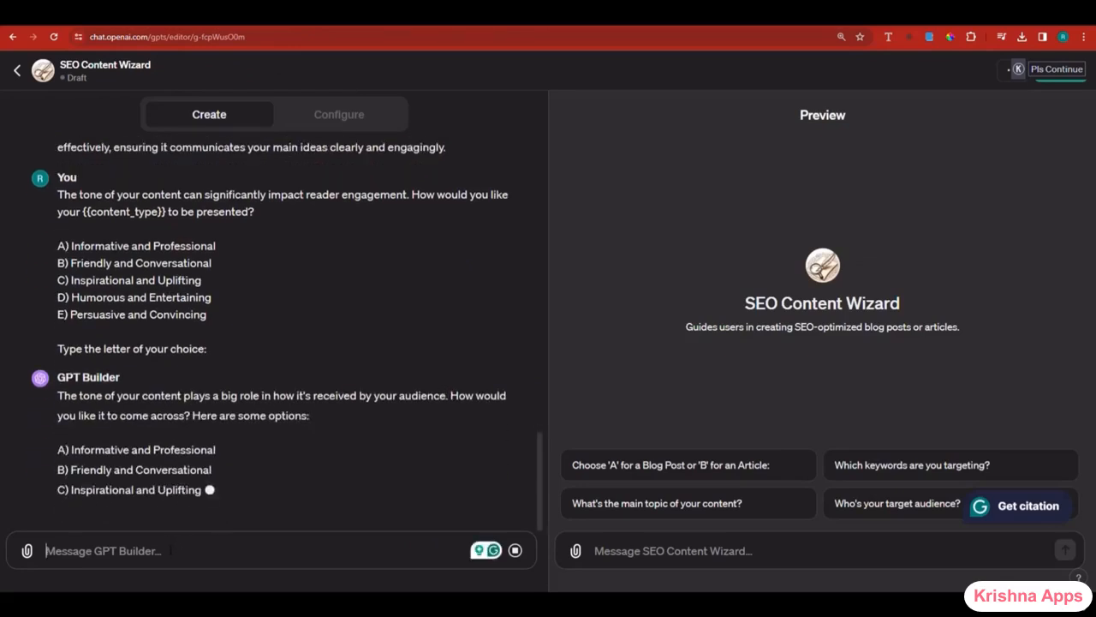
{"action": "key", "text": "ctrl+v"}
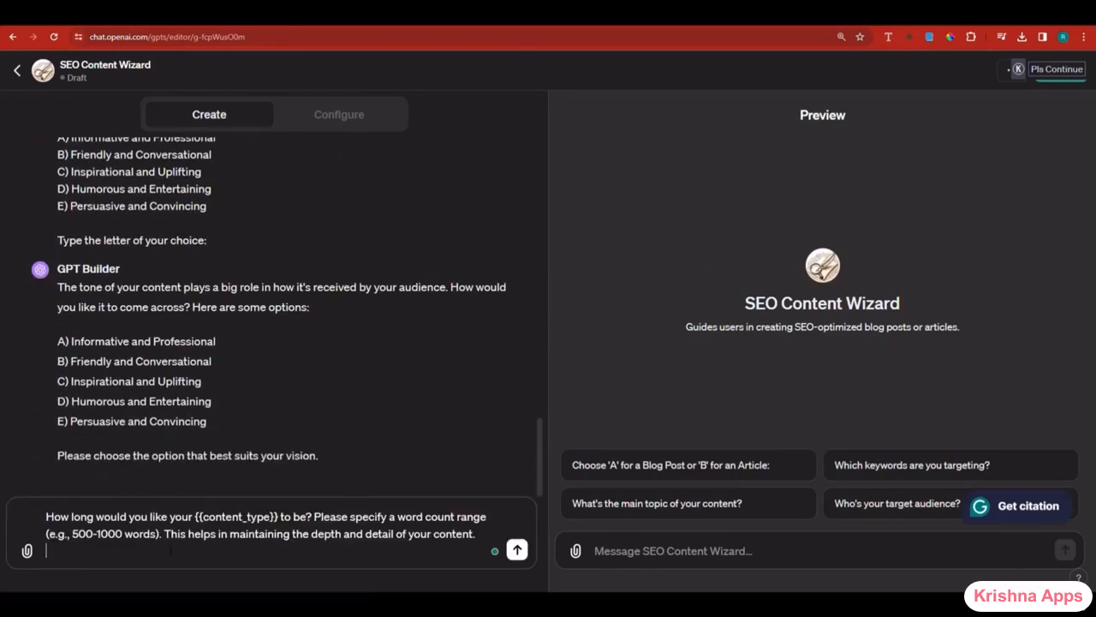
{"action": "key", "text": "Return"}
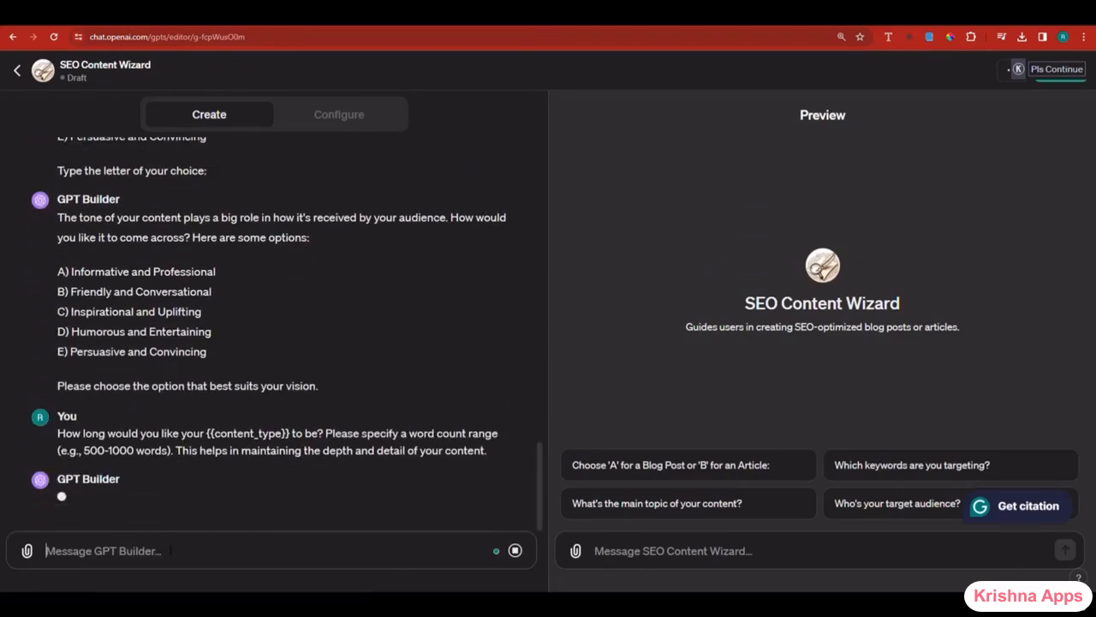
- Copy the Generate Content prompt from the ChatGPT conversation and send it to GPT Builder
{"action": "key", "text": "ctrl+shift+Tab"}
{"action": "scroll", "coordinate": [824, 283], "scroll_direction": "down", "scroll_amount": 1}
{"action": "left_click", "coordinate": [891, 239]}
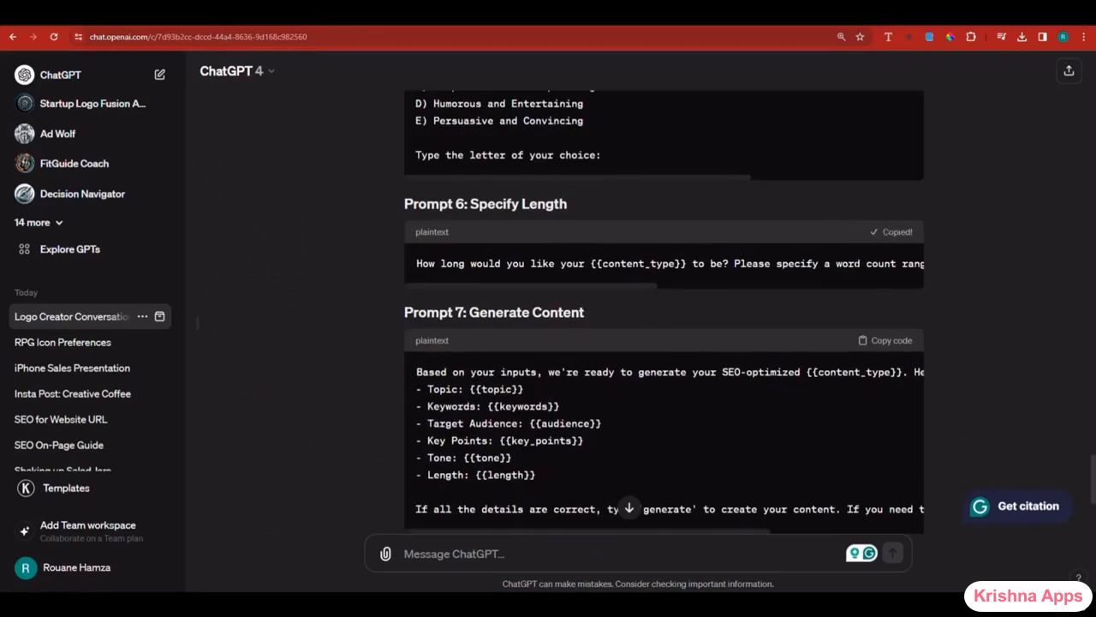
{"action": "left_click", "coordinate": [886, 341]}
{"action": "scroll", "coordinate": [886, 344], "scroll_direction": "down", "scroll_amount": 2}
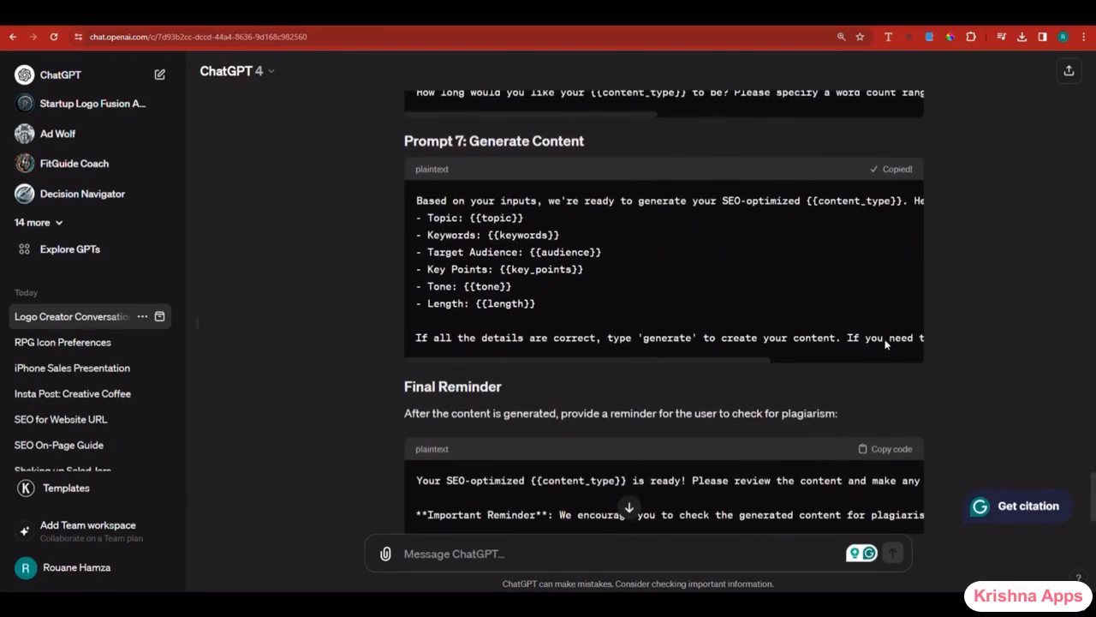
- Copy the Final Reminder prompt about checking for plagiarism and send it to GPT Builder
{"action": "scroll", "coordinate": [886, 344], "scroll_direction": "down", "scroll_amount": 2}
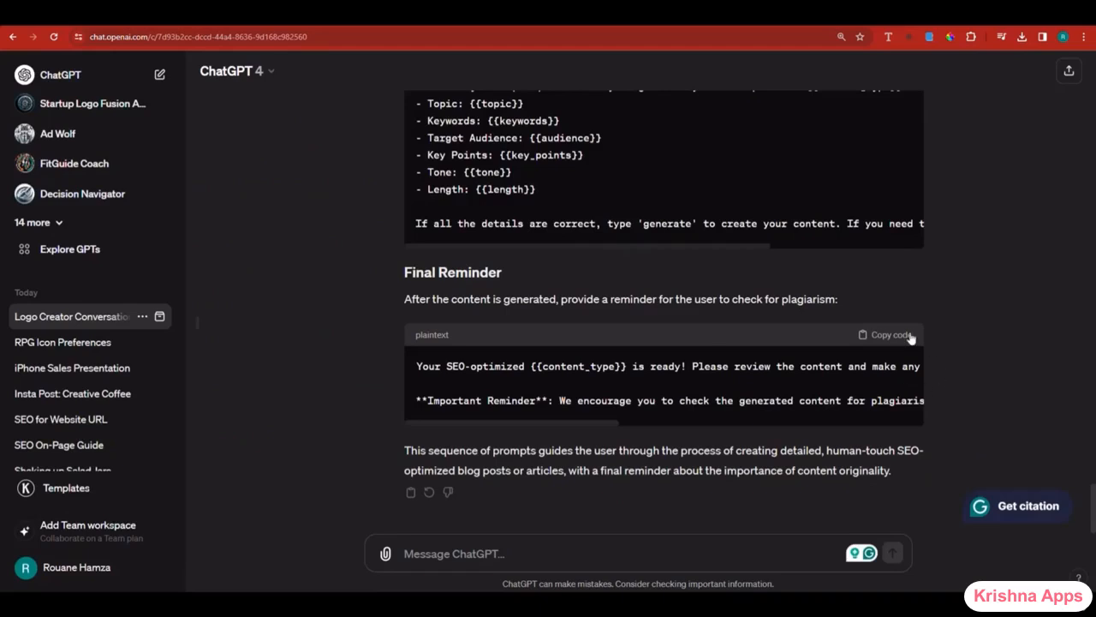
{"action": "left_click", "coordinate": [911, 339]}
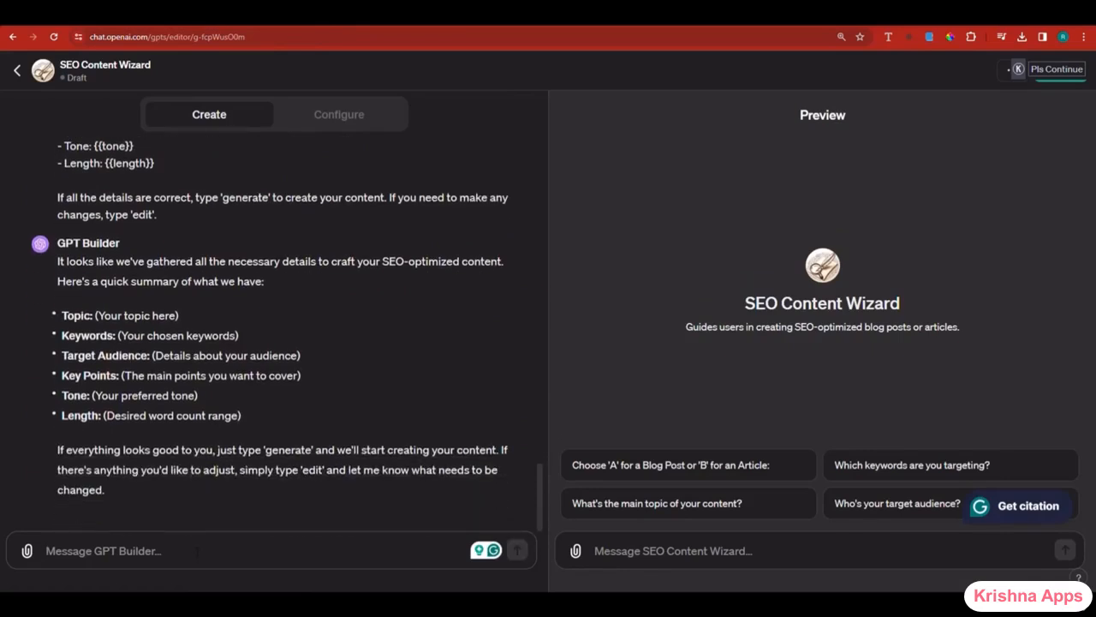
{"action": "key", "text": "ctrl+v"}
{"action": "key", "text": "Return"}
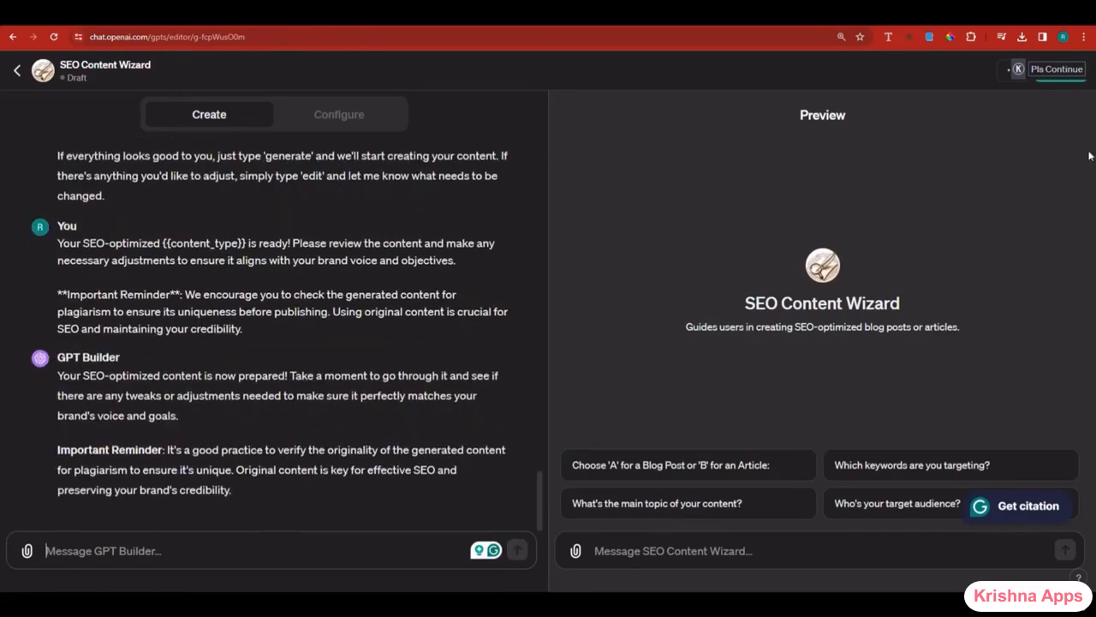
- Publish the SEO Content Wizard GPT to Everyone under the Writing category and open it
{"action": "left_click", "coordinate": [1076, 85]}
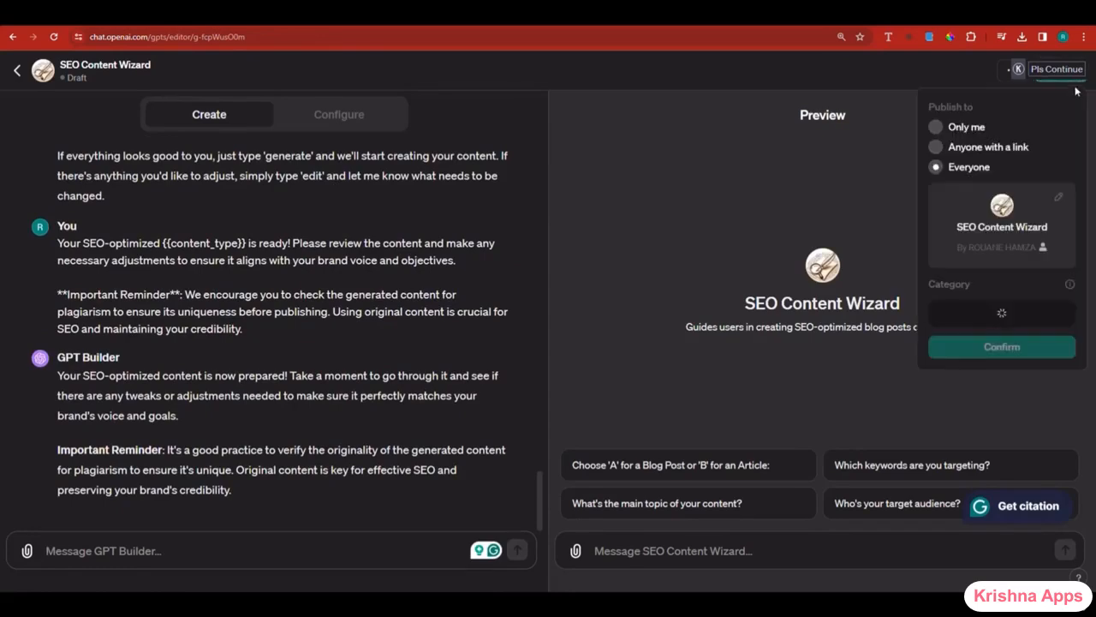
{"action": "left_click", "coordinate": [997, 326]}
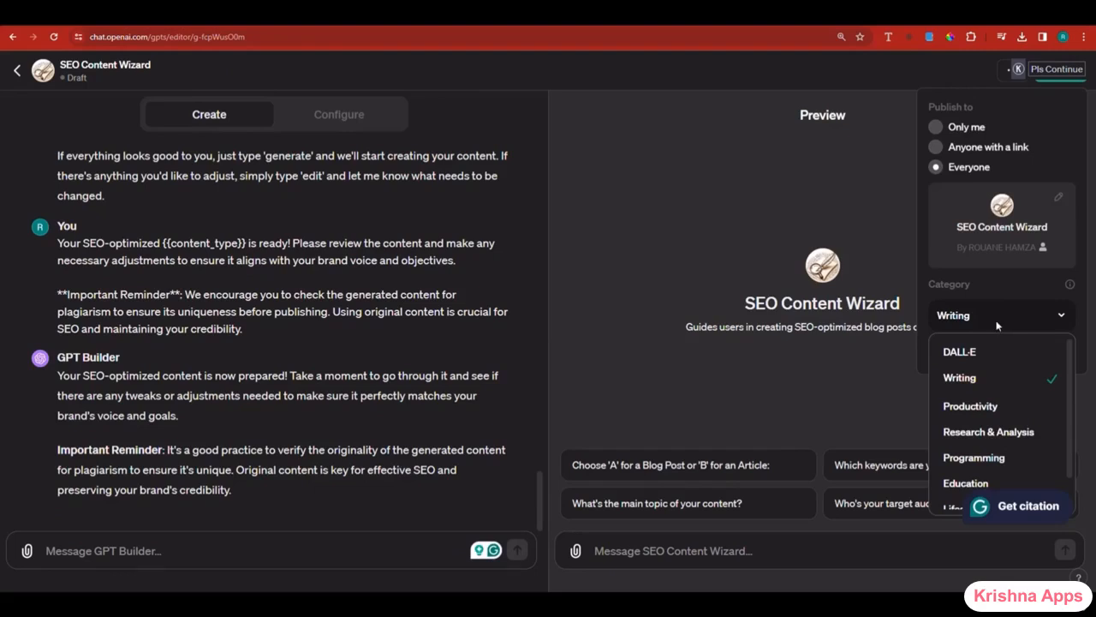
{"action": "left_click", "coordinate": [997, 370]}
{"action": "left_click", "coordinate": [1000, 351]}
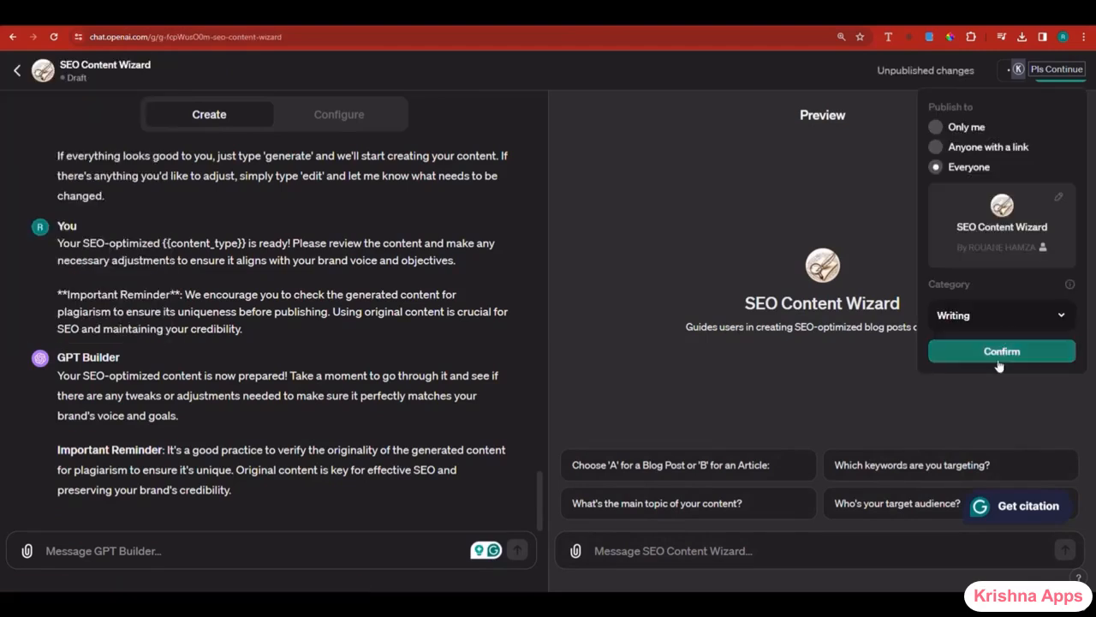
{"action": "left_click", "coordinate": [999, 353]}
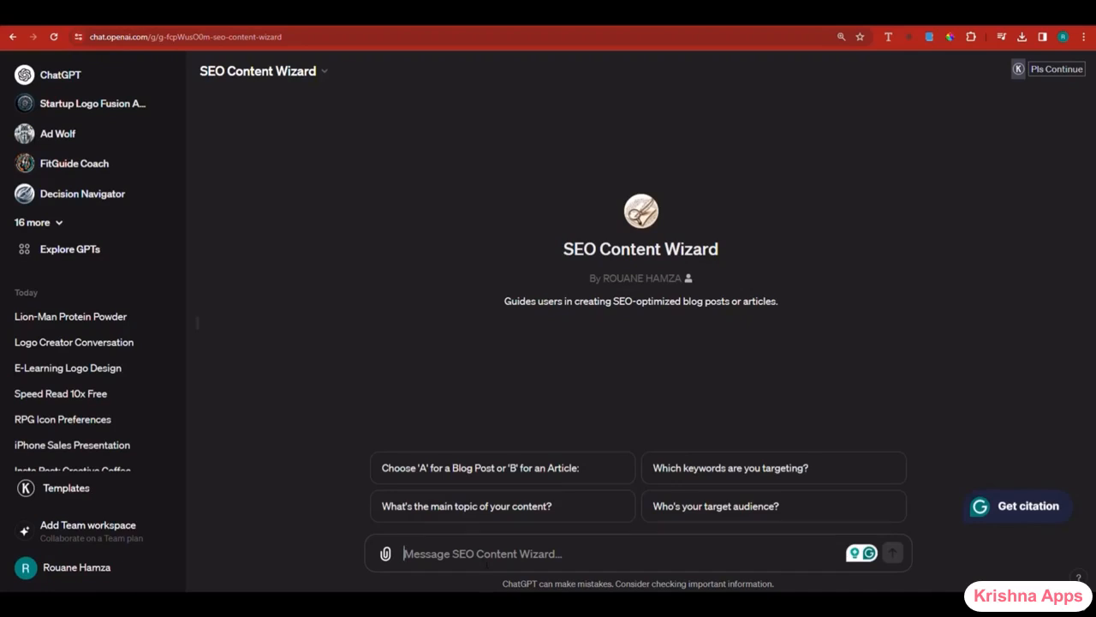
- Try to start a blog post by sending "A" to SEO Content Wizard
{"action": "type", "text": "A"}
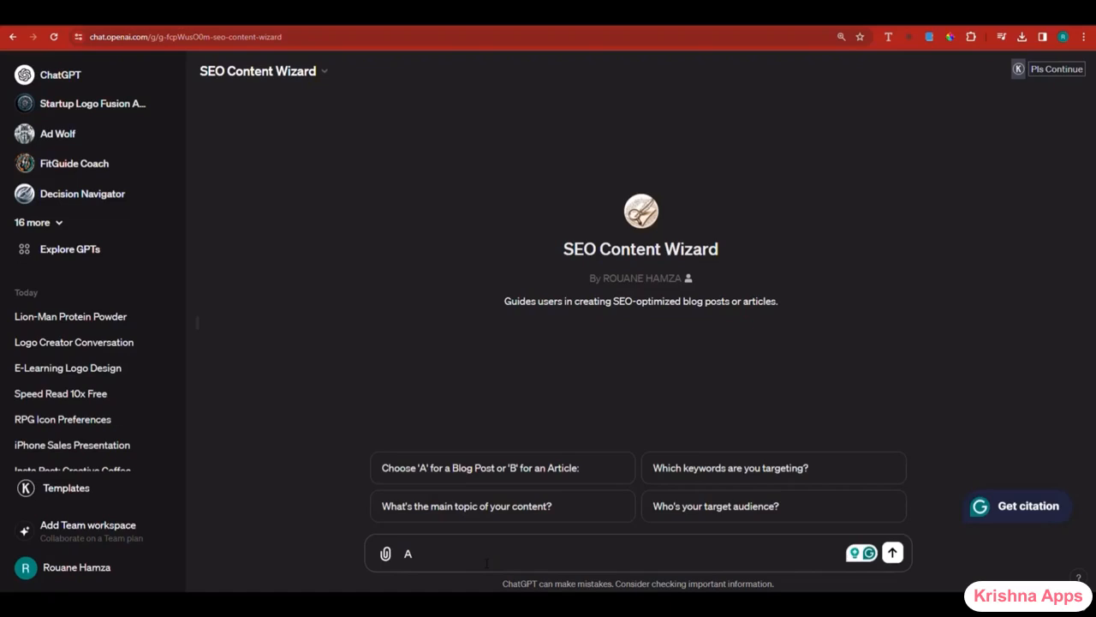
{"action": "key", "text": "Return"}
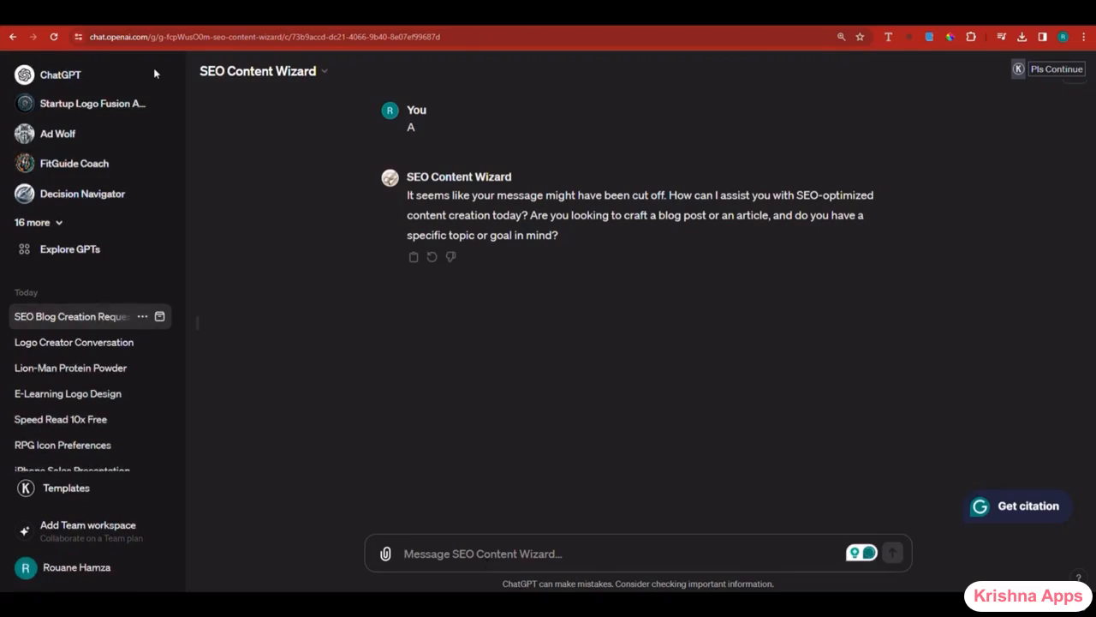
- Start a new SEO Content Wizard chat with the starter "Choose 'A' for a Blog Post or 'B' for an Article:"
{"action": "left_click", "coordinate": [48, 223]}
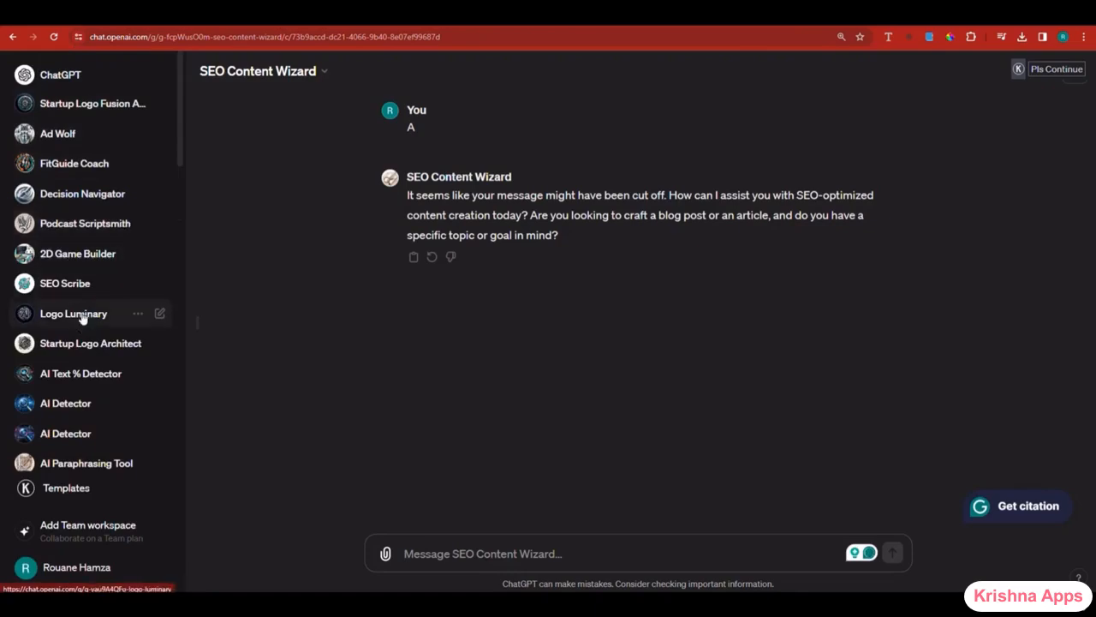
{"action": "scroll", "coordinate": [84, 315], "scroll_direction": "down", "scroll_amount": 1}
{"action": "scroll", "coordinate": [83, 315], "scroll_direction": "down", "scroll_amount": 4}
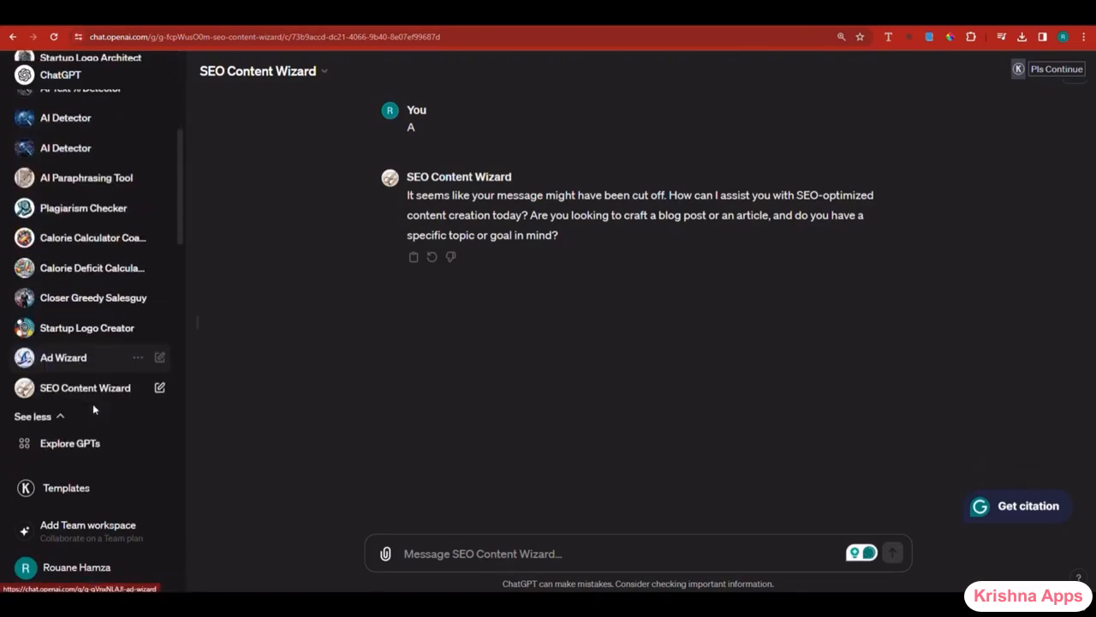
{"action": "left_click", "coordinate": [109, 337]}
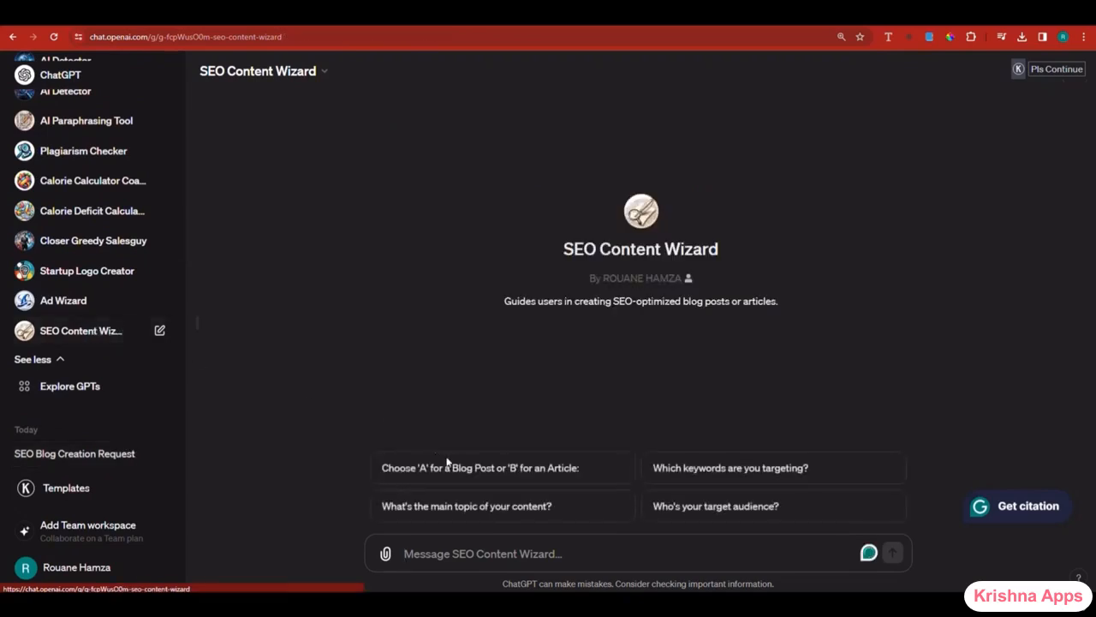
{"action": "left_click", "coordinate": [451, 475]}
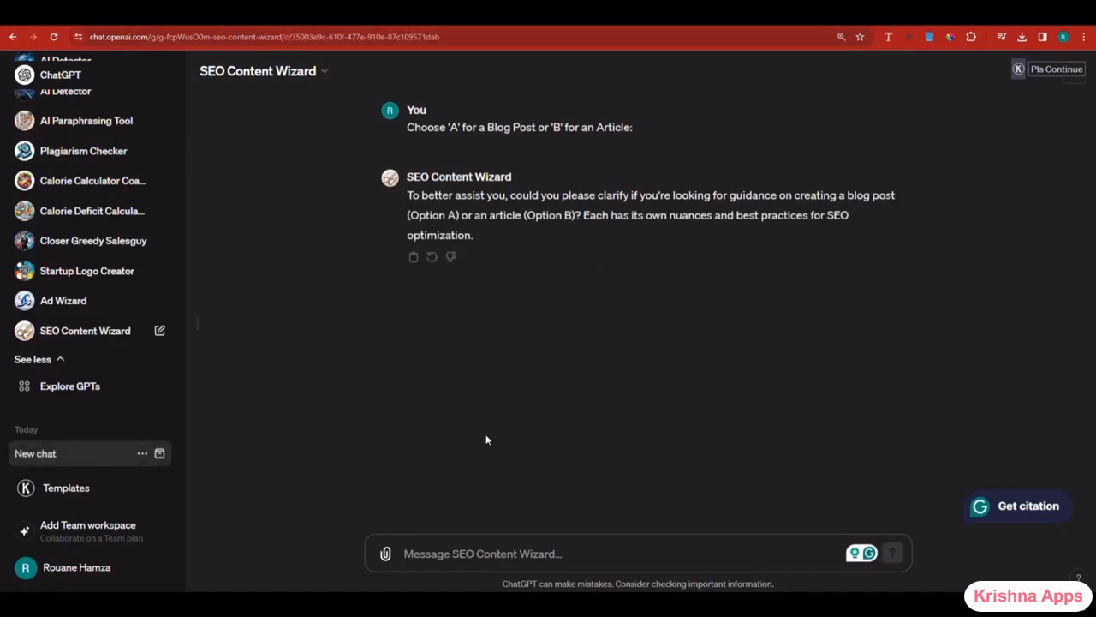
- Reply to SEO Content Wizard with "OPTION A" to choose a blog post
{"action": "type", "text": "OP"}
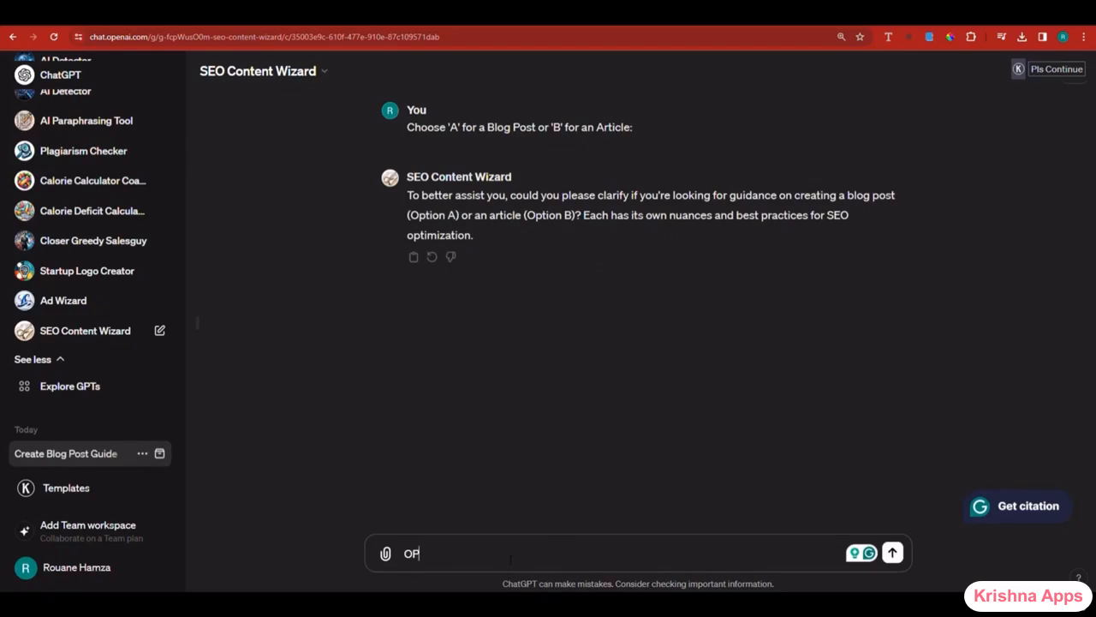
{"action": "type", "text": "TIOJN"}
{"action": "key", "text": "BackSpace"}
{"action": "key", "text": "BackSpace"}
{"action": "type", "text": "N A"}
{"action": "key", "text": "Return"}
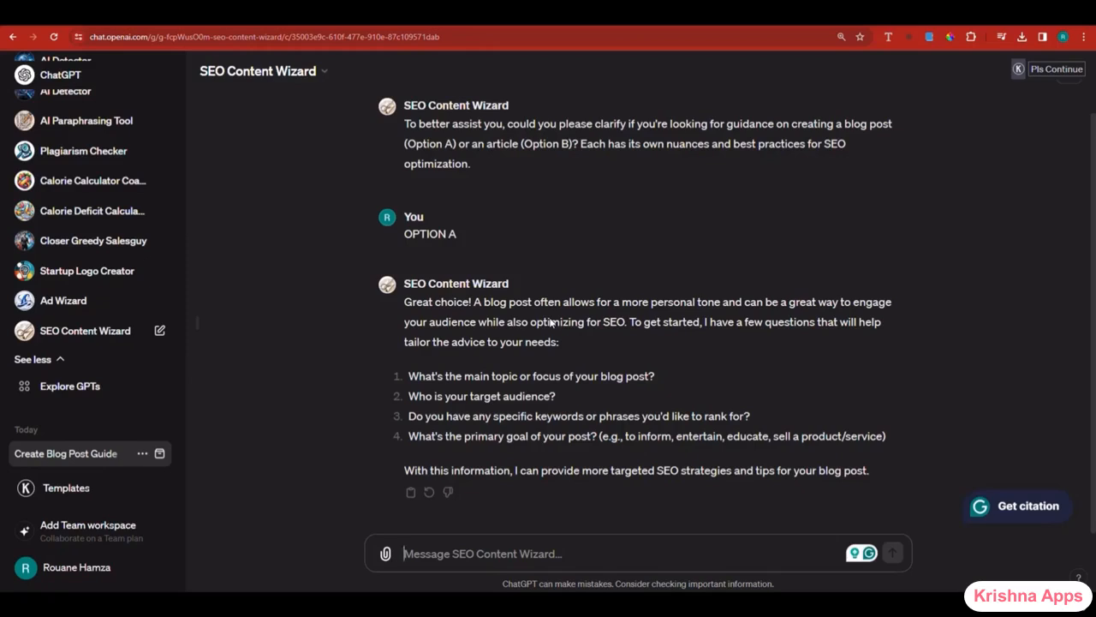
- Reply with main topic "Openai vs Gemini AI", audience "AI enthusiasts", keywords "ChatGPT and Gemini AI", and the goal "inform"
{"action": "type", "text": "THE MAIN"}
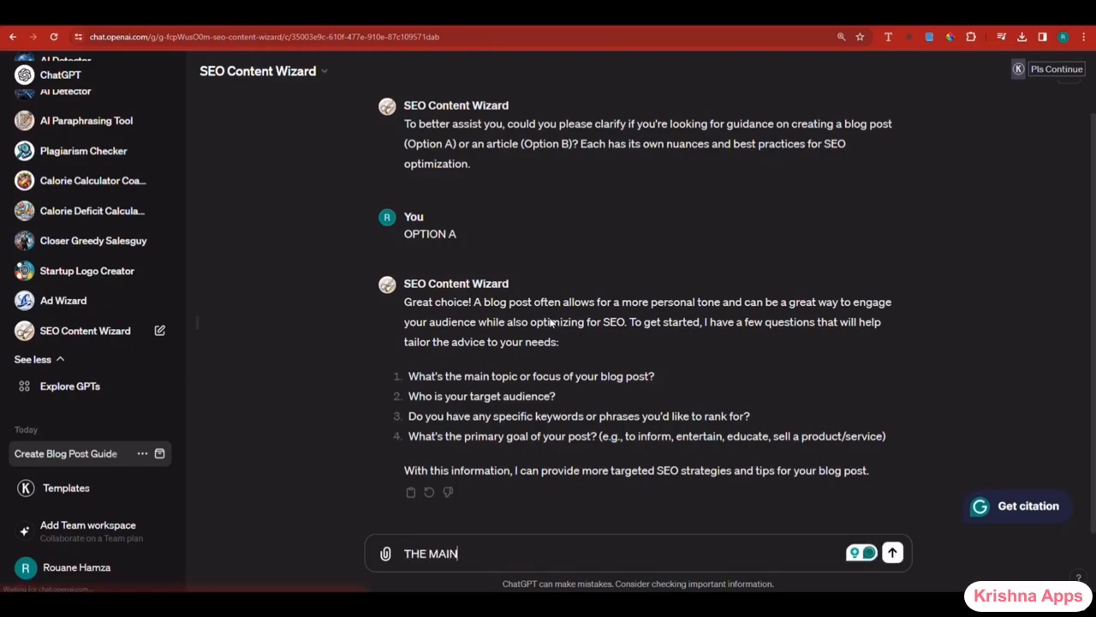
{"action": "type", "text": " TOPIC is "}
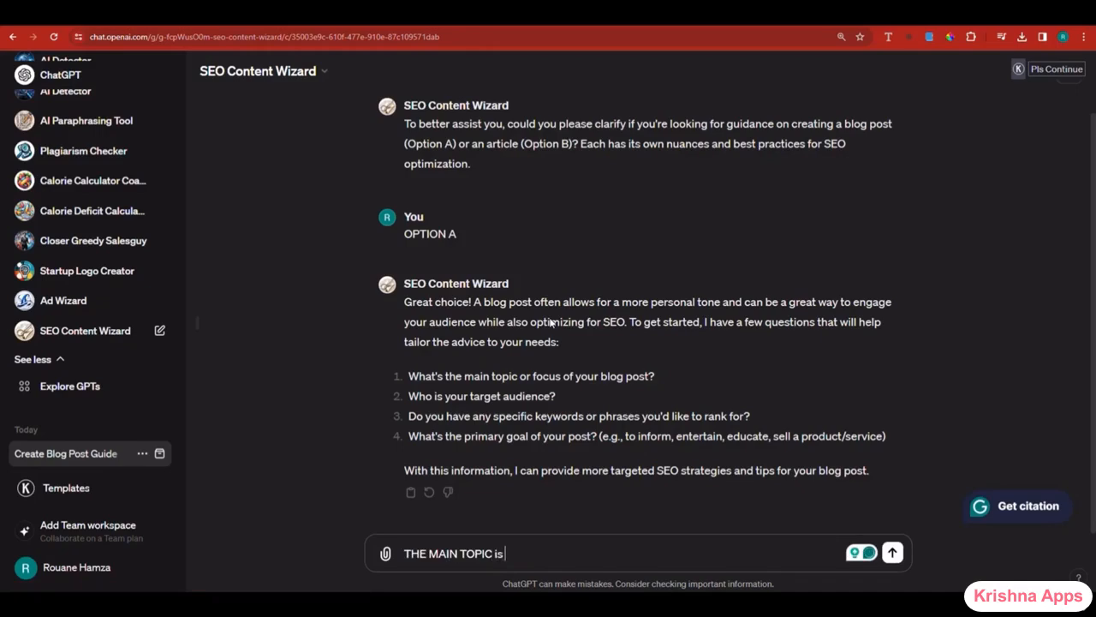
{"action": "type", "text": "Openai vs g"}
{"action": "key", "text": "BackSpace"}
{"action": "type", "text": "Gemini AI,"}
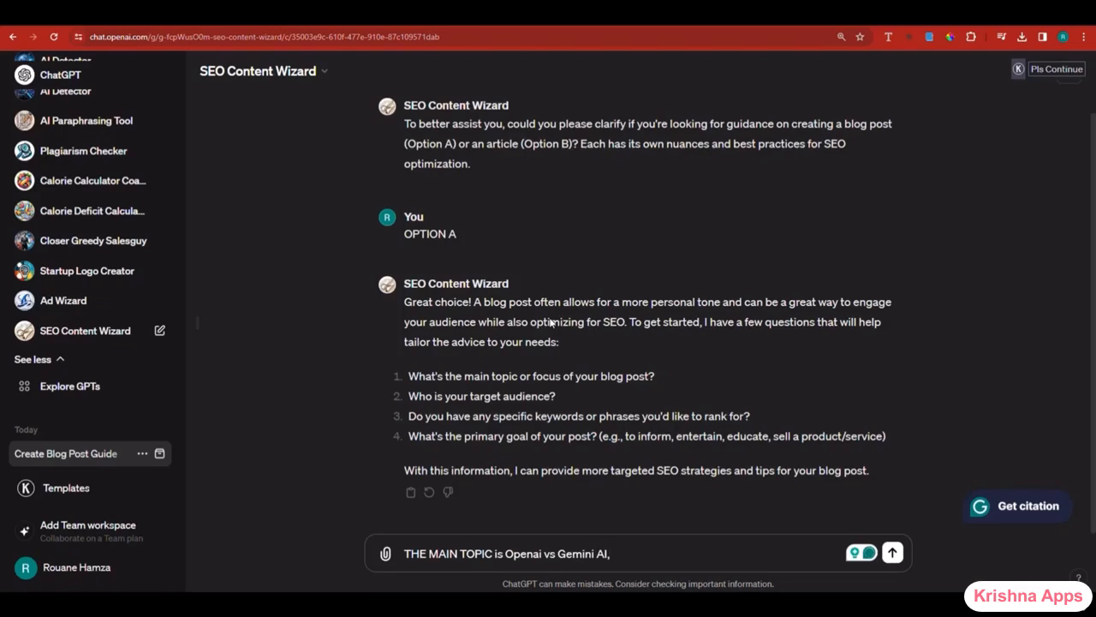
{"action": "type", "text": " AI enth"}
{"action": "type", "text": "usis"}
{"action": "type", "text": "asts, "}
{"action": "type", "text": "ChatGPT "}
{"action": "type", "text": "and GH"}
{"action": "key", "text": "BackSpace"}
{"action": "type", "text": "emini AI are the"}
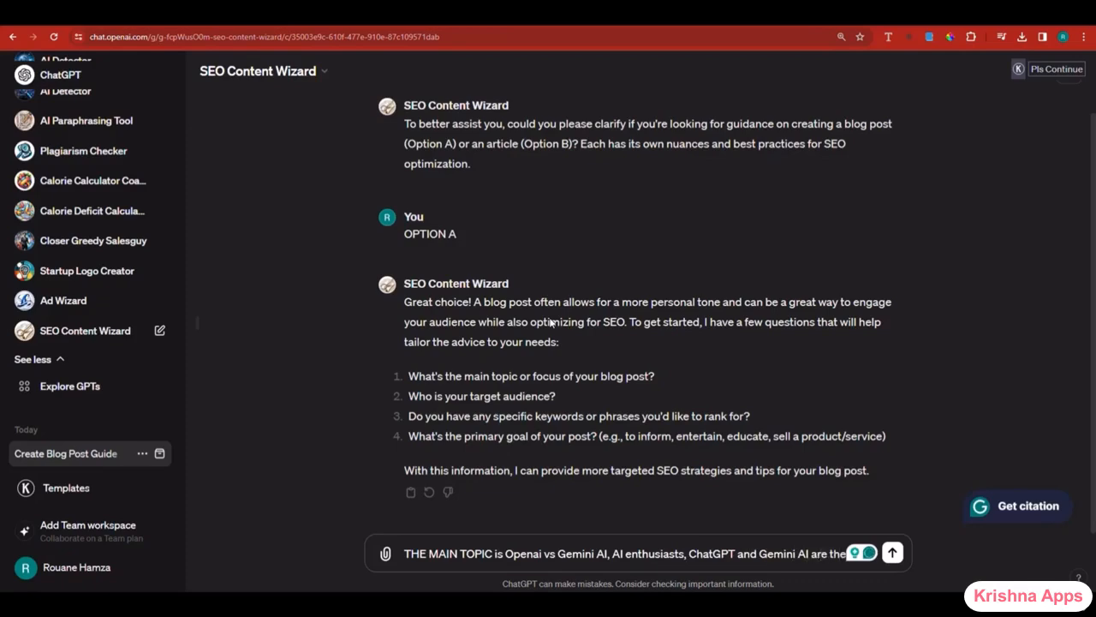
{"action": "type", "text": " keywords, "}
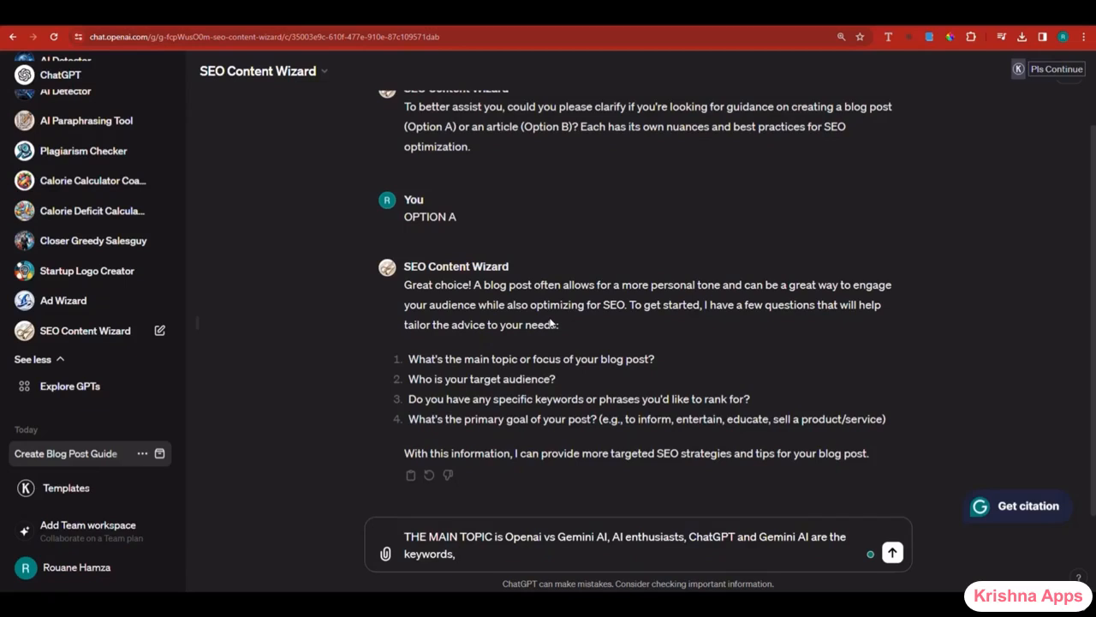
{"action": "type", "text": "inform"}
{"action": "key", "text": "Return"}
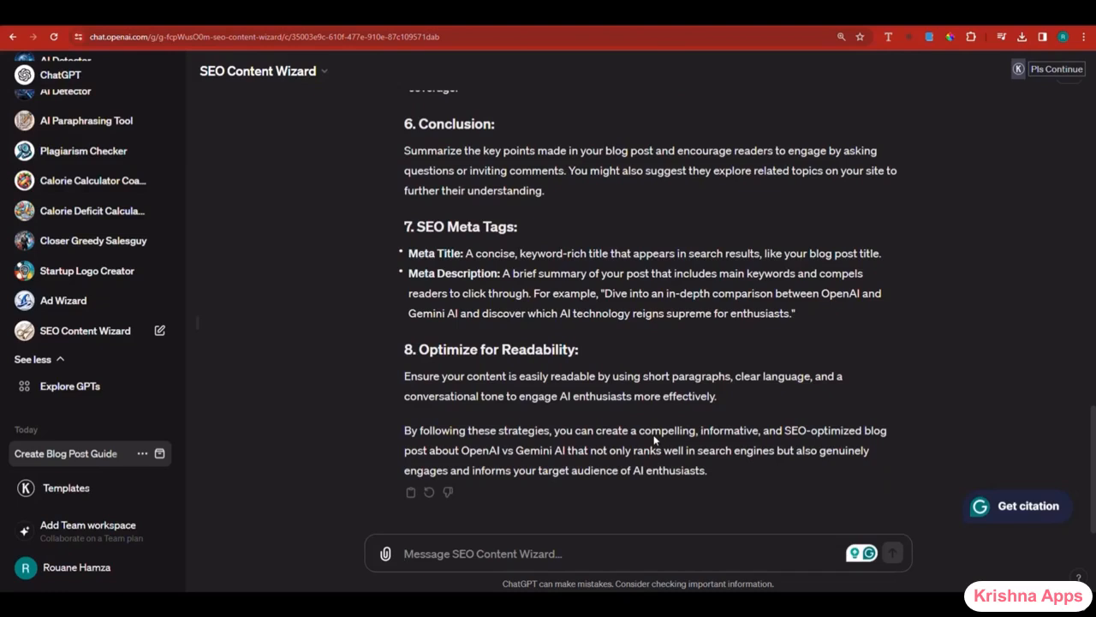
- Ask SEO Content Wizard to "generate the blog post" and read through its response down to the conclusion
{"action": "type", "text": "generat"}
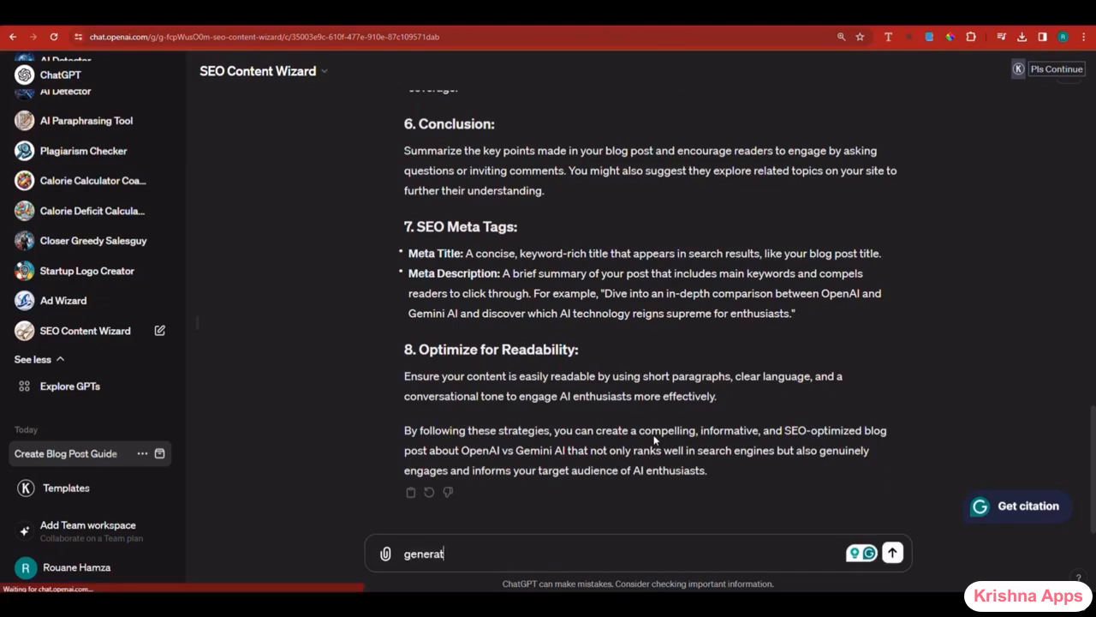
{"action": "type", "text": "e the bl"}
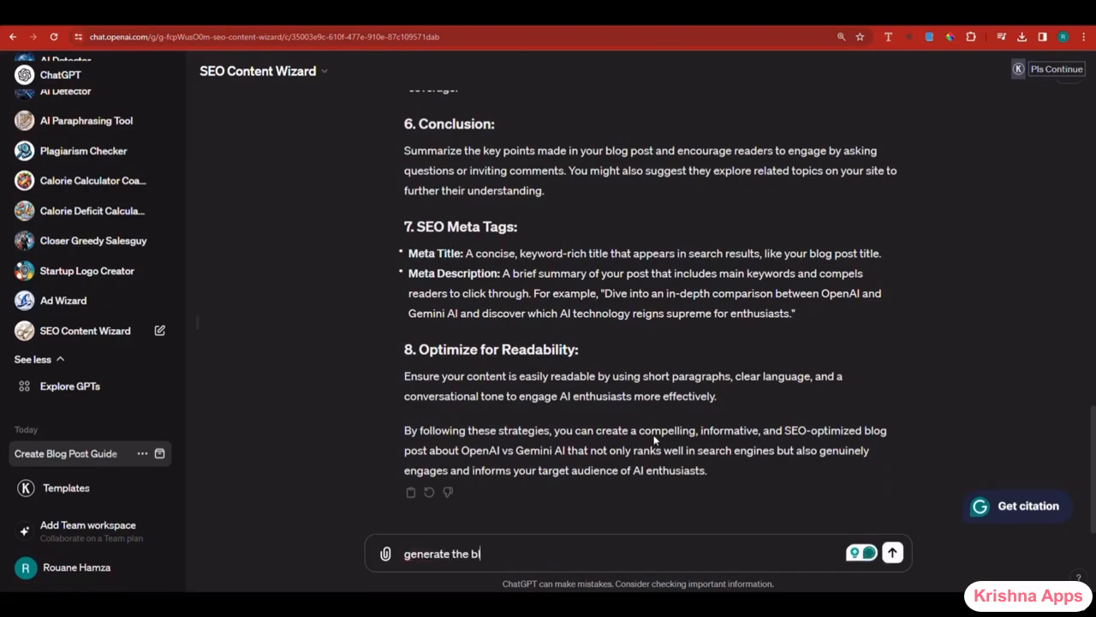
{"action": "type", "text": "og post"}
{"action": "key", "text": "Return"}
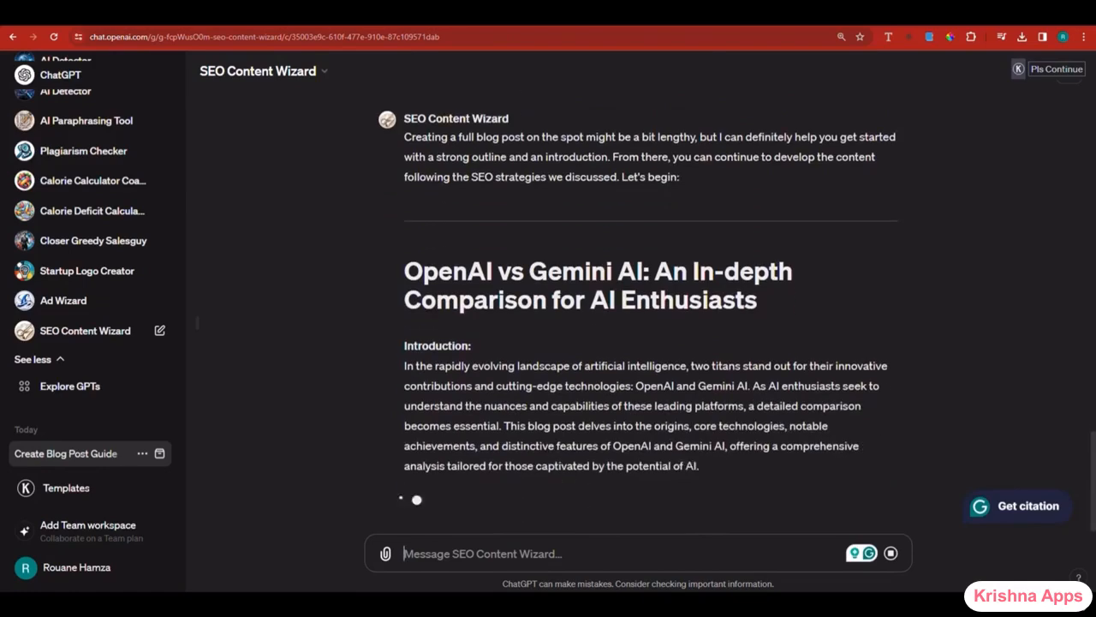
{"action": "scroll", "coordinate": [626, 335], "scroll_direction": "up", "scroll_amount": 2}
{"action": "scroll", "coordinate": [626, 335], "scroll_direction": "down", "scroll_amount": 2}
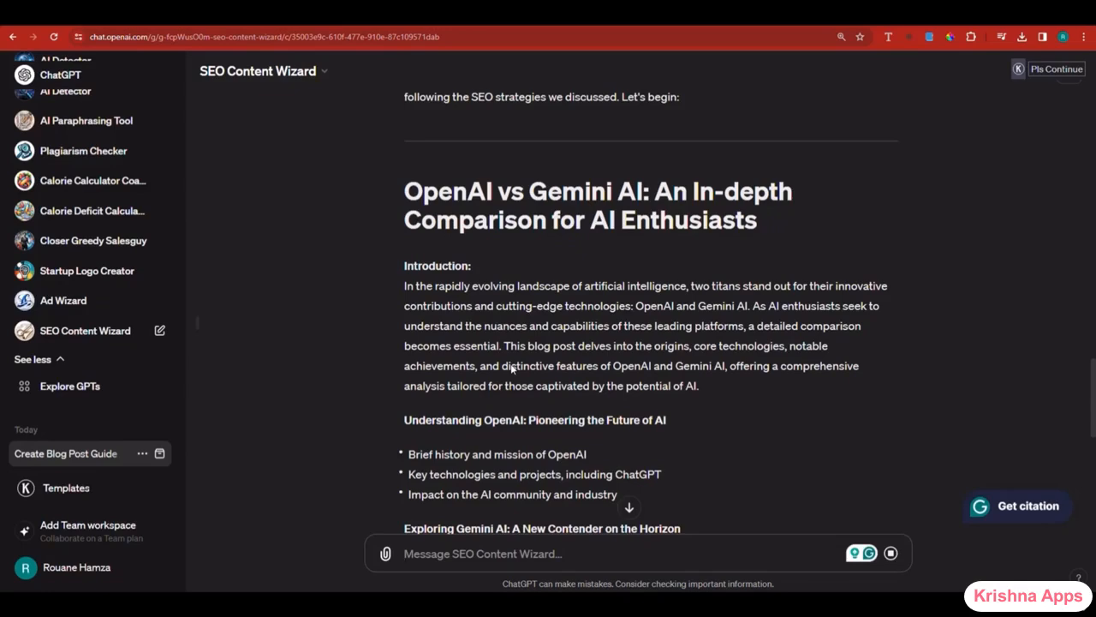
{"action": "scroll", "coordinate": [512, 368], "scroll_direction": "down", "scroll_amount": 6}
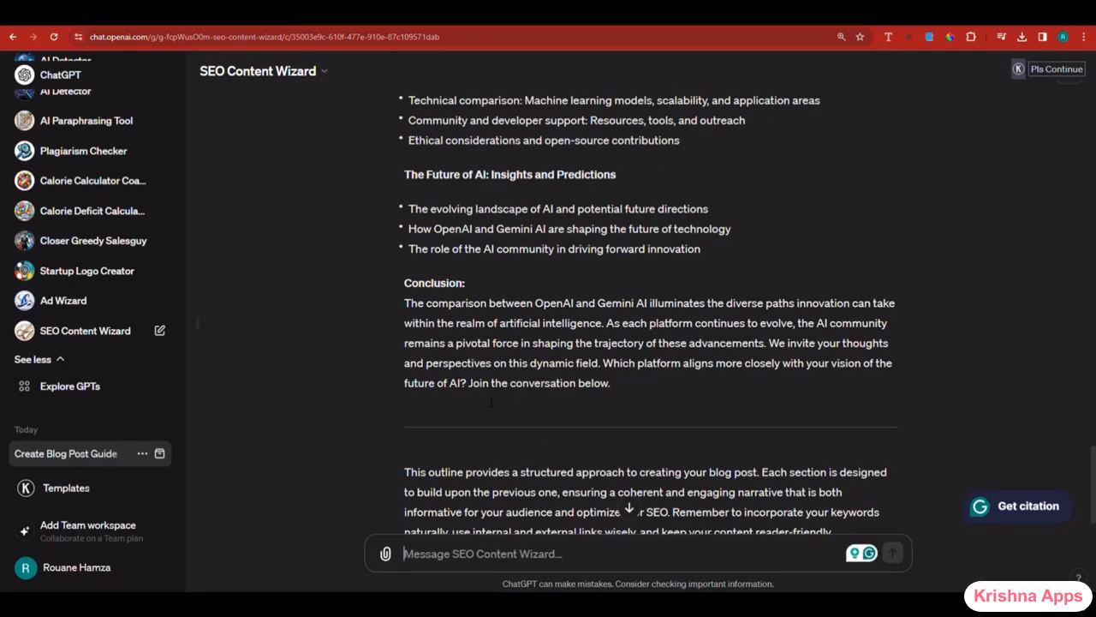
{"action": "left_click", "coordinate": [307, 82]}
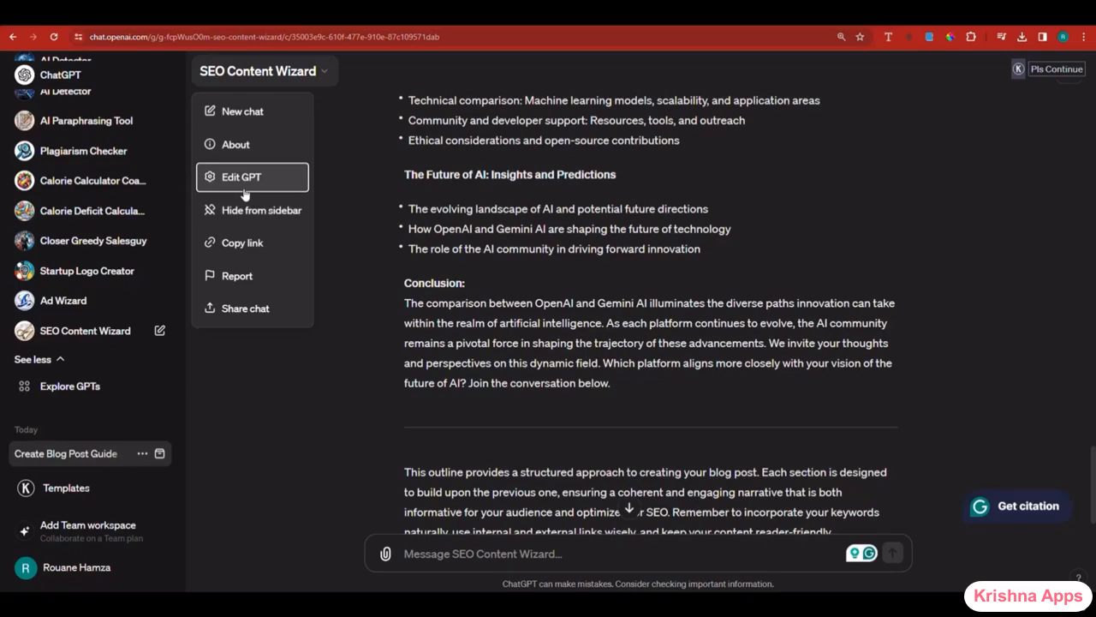
{"action": "left_click", "coordinate": [587, 321]}
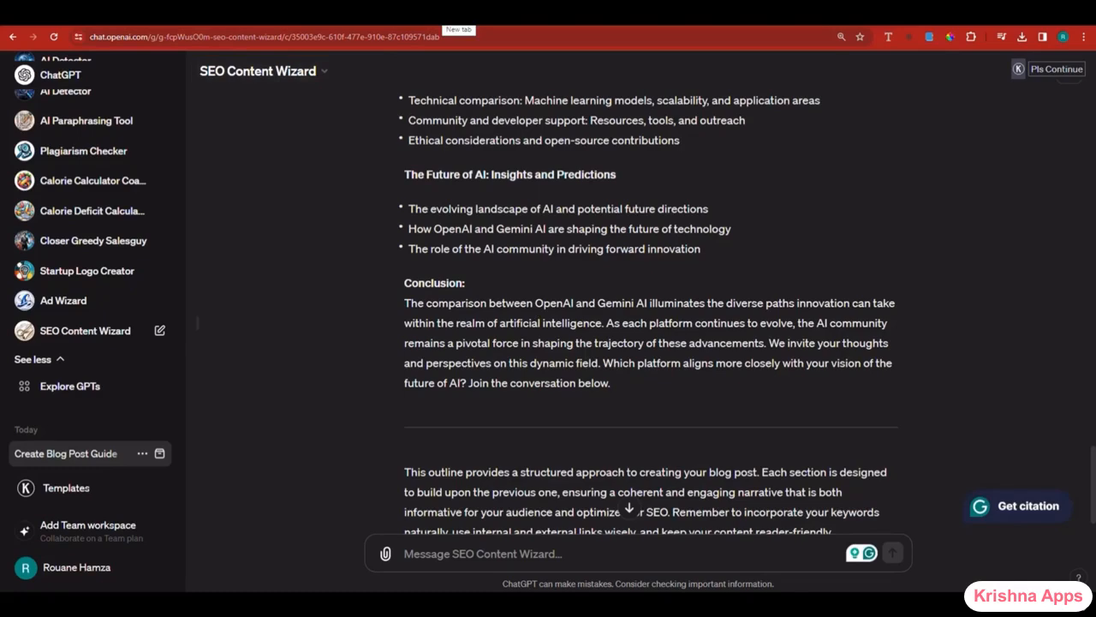
- Switch to Grammarly in a new browser tab and create a new blank document
{"action": "left_click", "coordinate": [452, 15]}
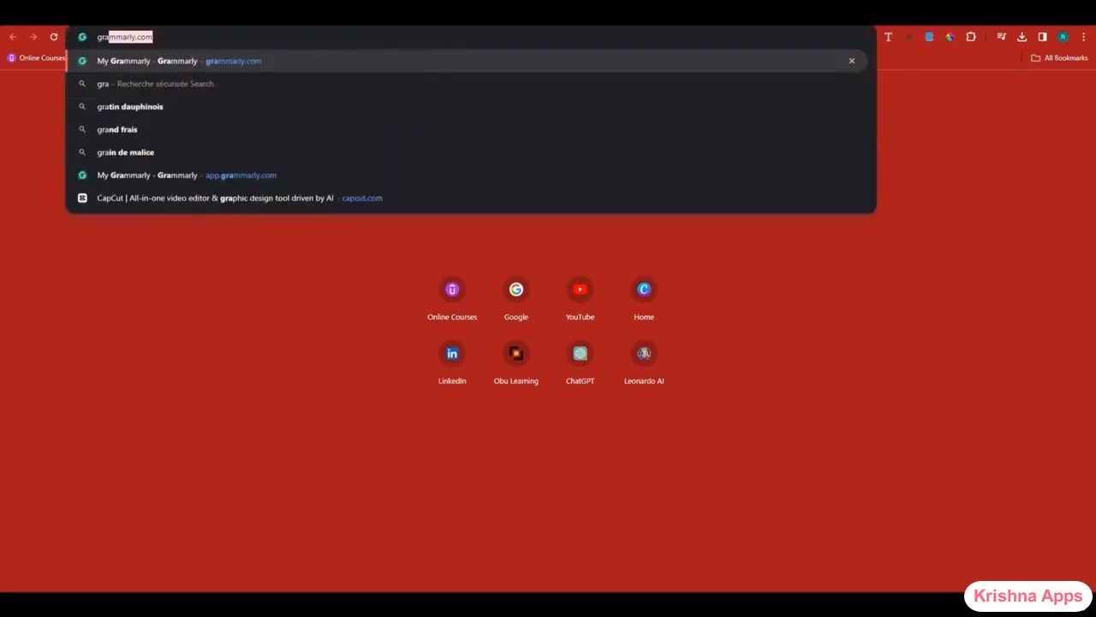
{"action": "key", "text": "Return"}
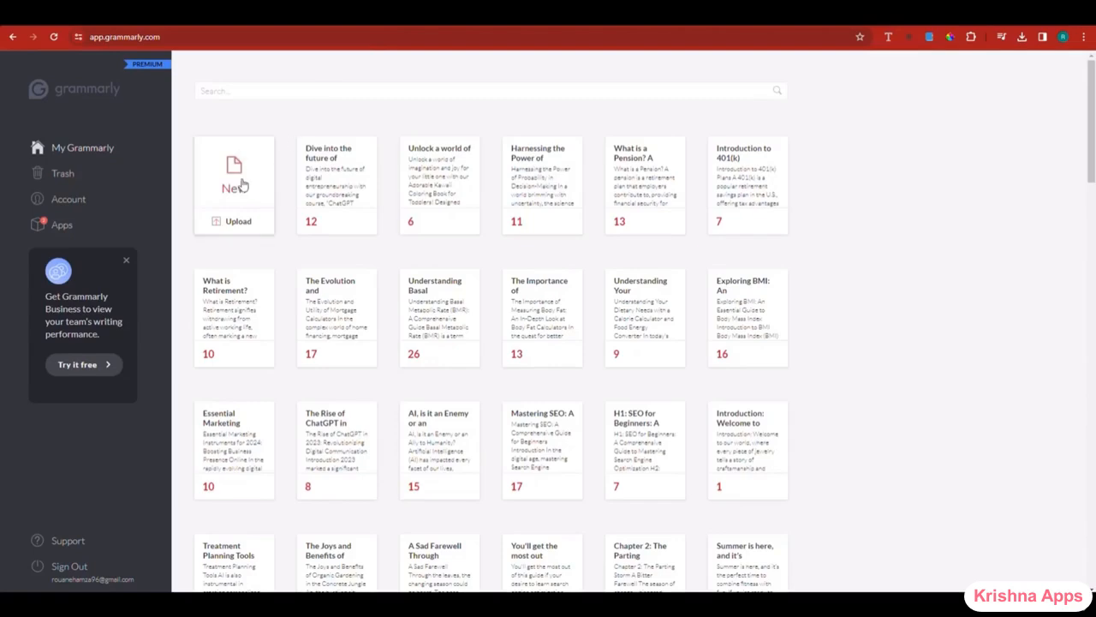
{"action": "left_click", "coordinate": [235, 180]}
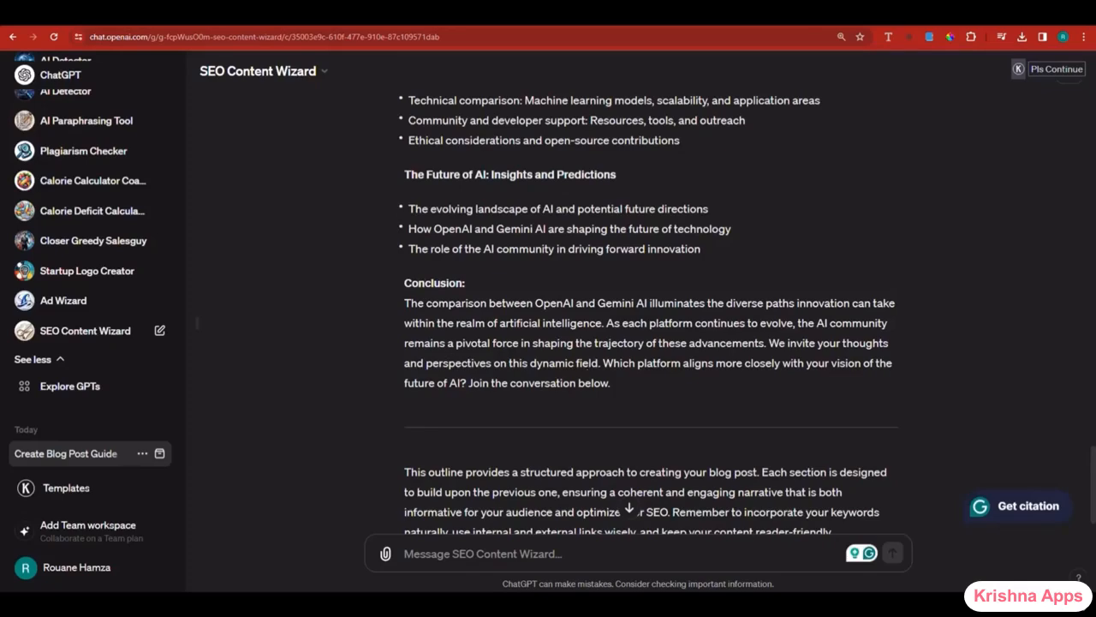
- Copy the generated blog post from its title through the conclusion in ChatGPT and paste it into the new Grammarly document
{"action": "left_click_drag", "start_coordinate": [617, 382], "coordinate": [404, 248]}
{"action": "right_click", "coordinate": [438, 267]}
{"action": "left_click", "coordinate": [459, 280]}
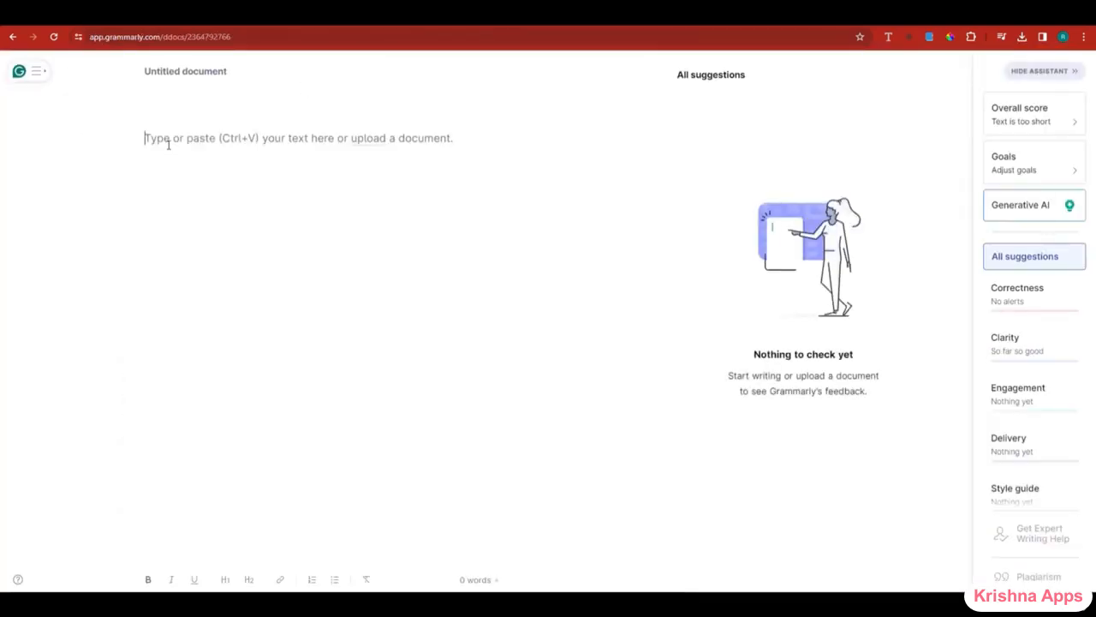
{"action": "key", "text": "ctrl+v"}
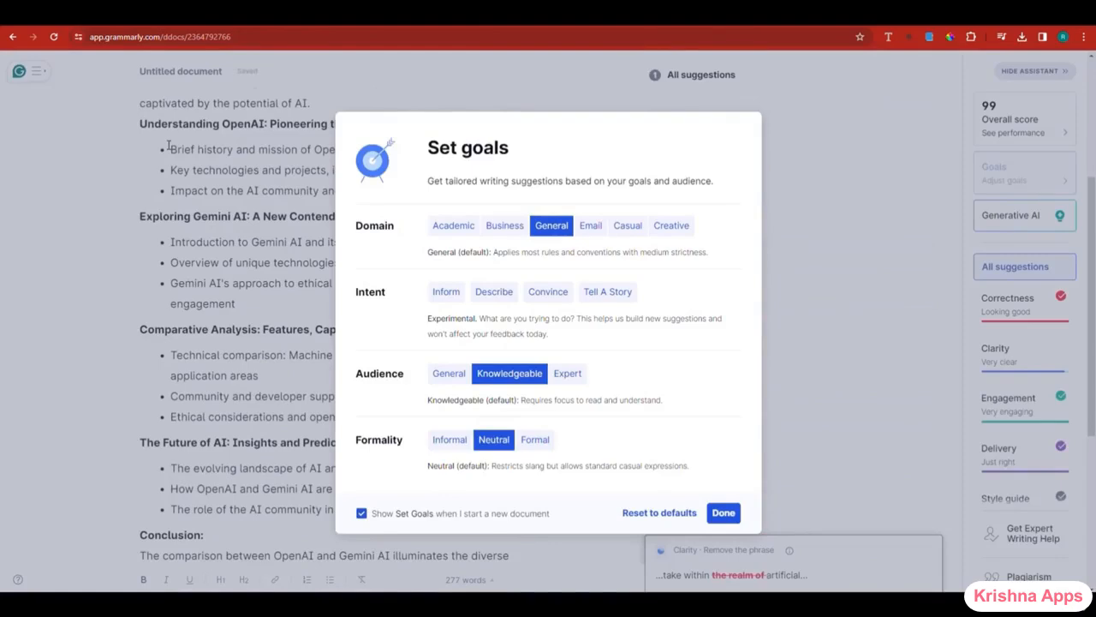
- Set the writing goals to the General domain, Inform and Tell A Story intents, and General audience, keeping Neutral formality
{"action": "left_click", "coordinate": [464, 229]}
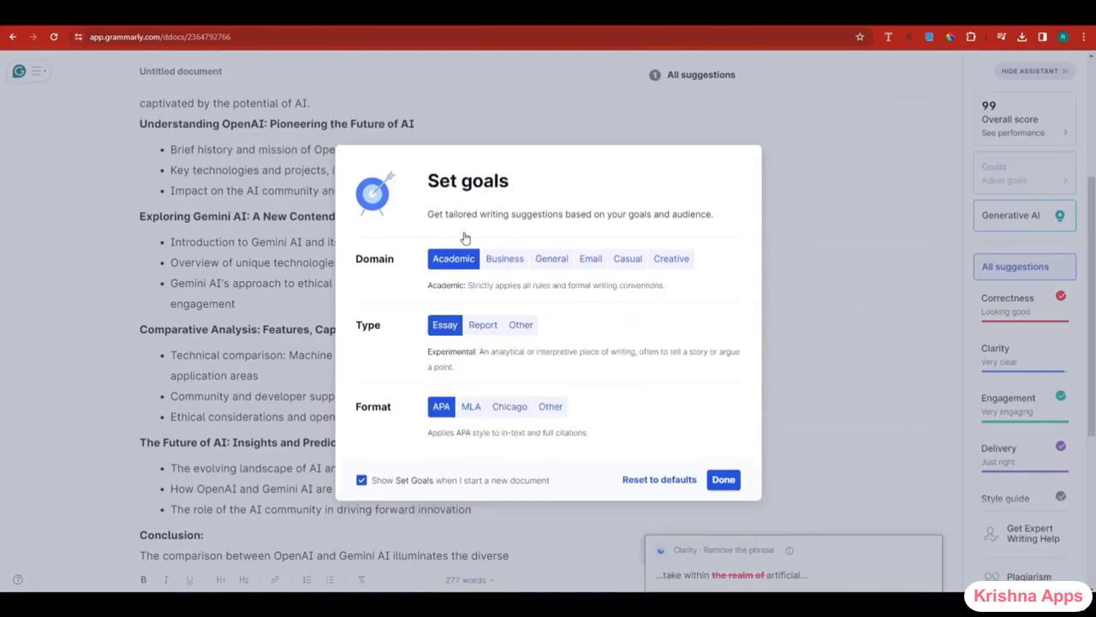
{"action": "left_click", "coordinate": [514, 259]}
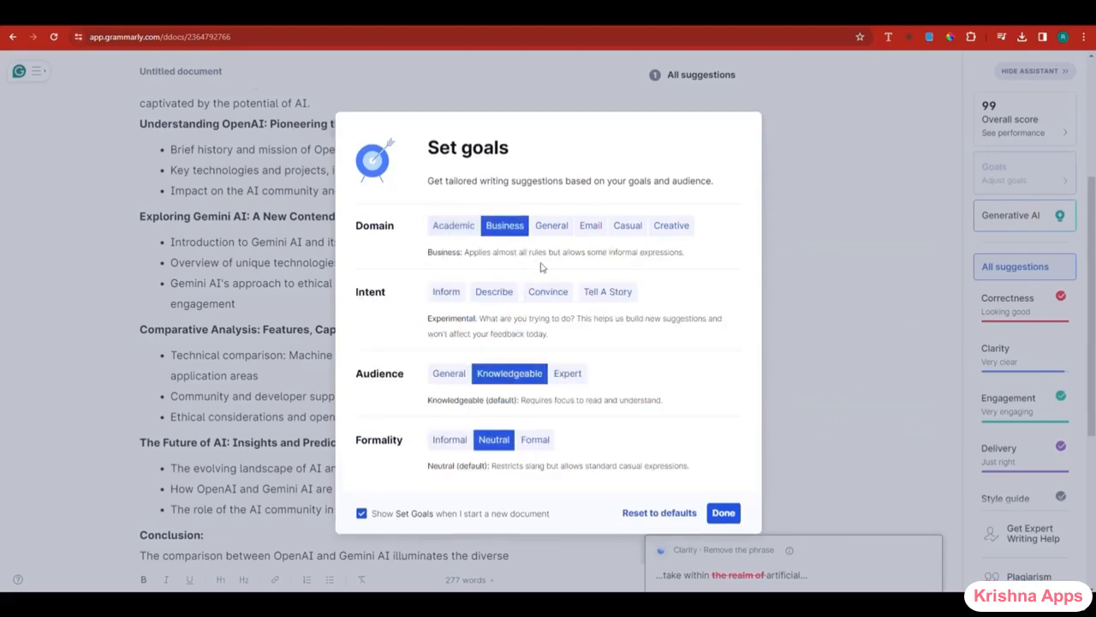
{"action": "left_click", "coordinate": [554, 227]}
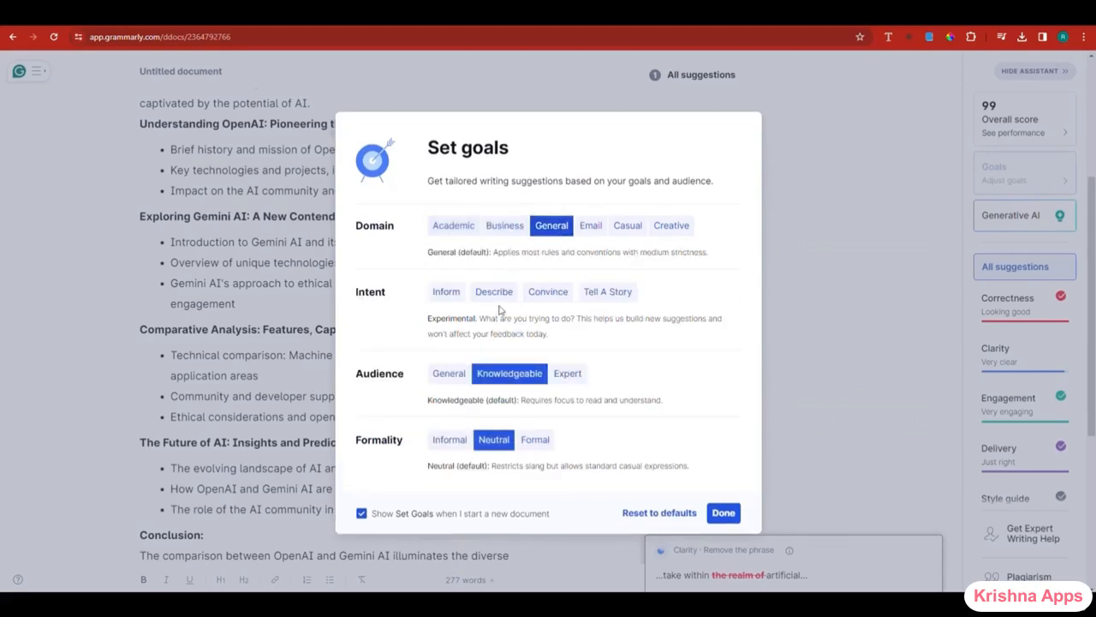
{"action": "left_click", "coordinate": [607, 294]}
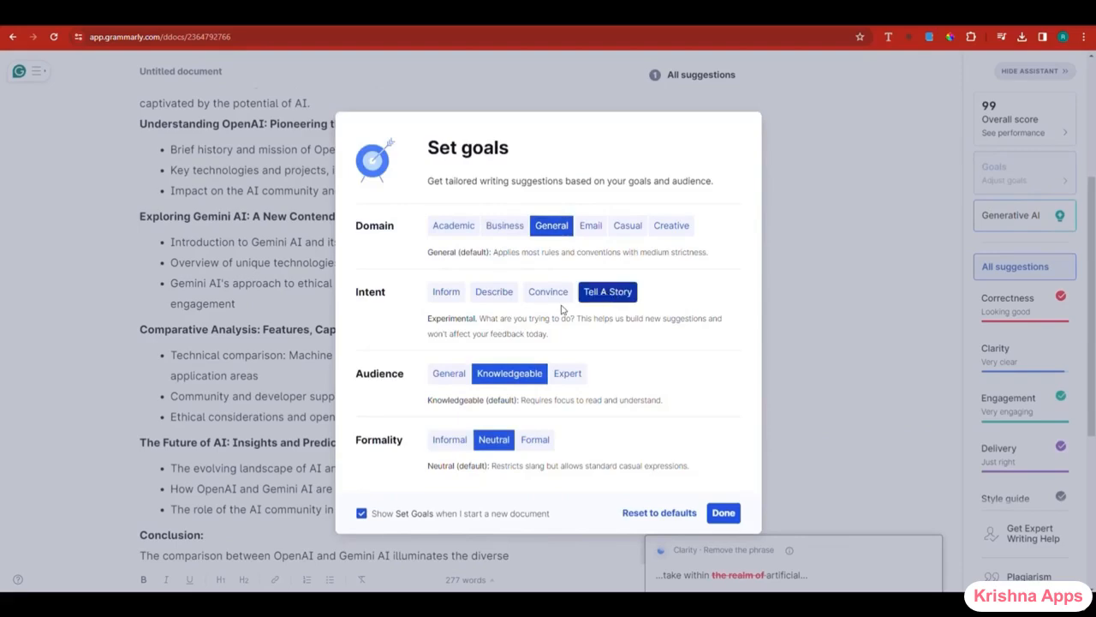
{"action": "left_click", "coordinate": [449, 292]}
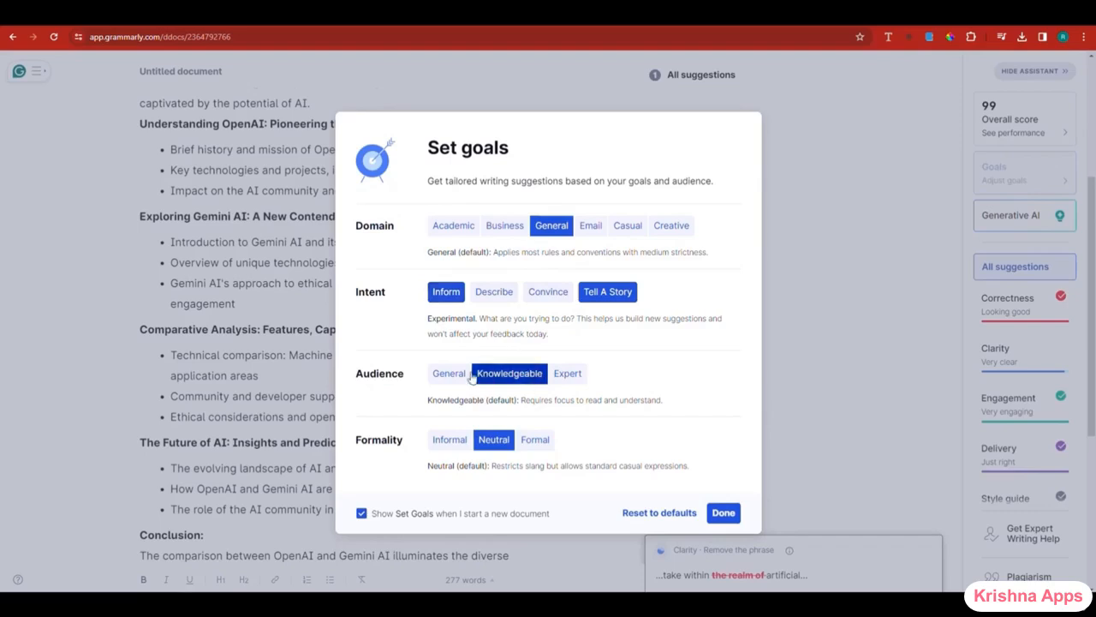
{"action": "left_click", "coordinate": [450, 375]}
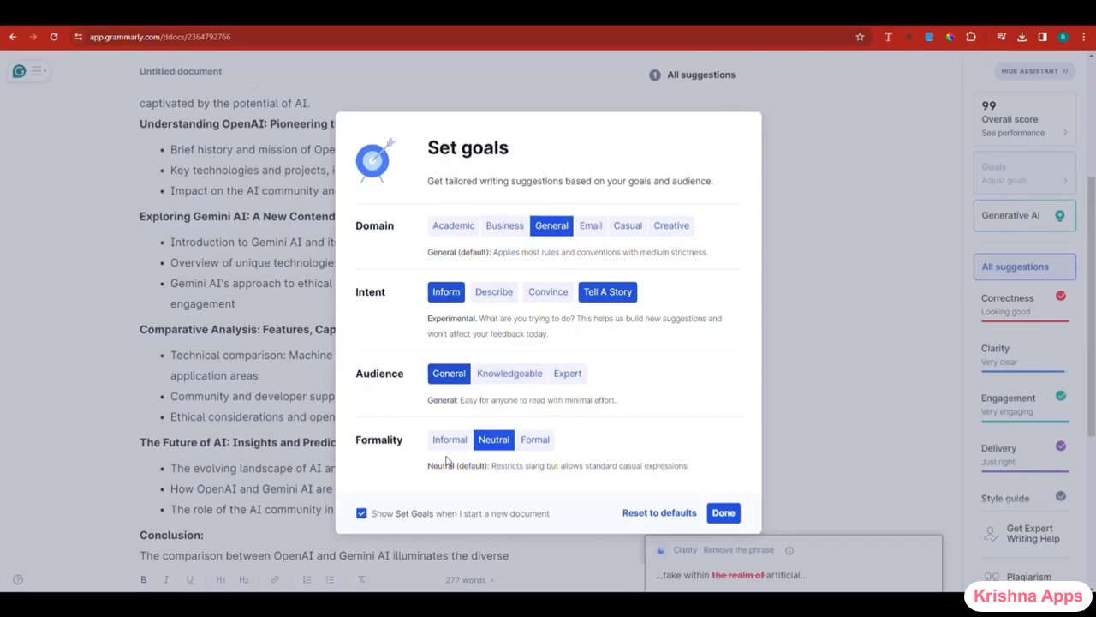
{"action": "left_click", "coordinate": [723, 512]}
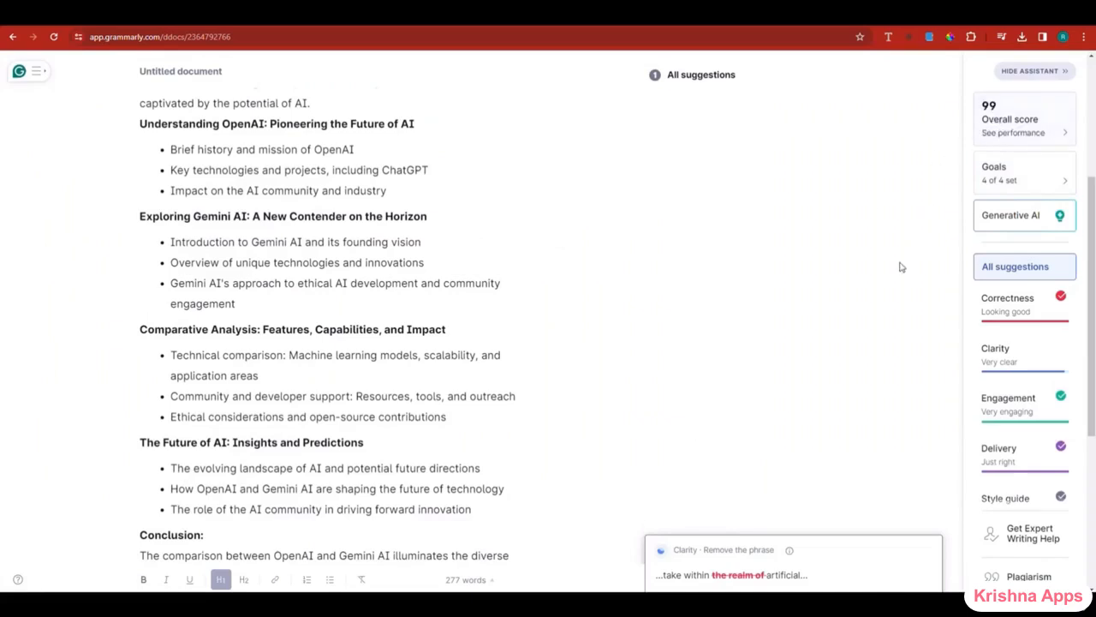
- Accept the clarity suggestion to remove "the realm of" from the Conclusion paragraph
{"action": "left_click", "coordinate": [749, 565]}
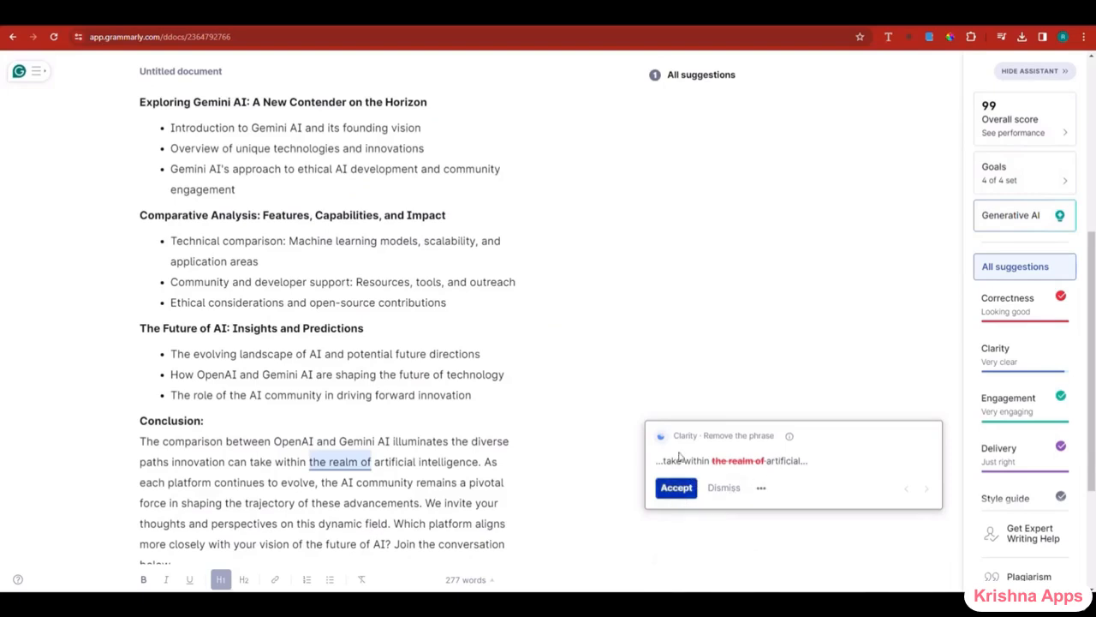
{"action": "left_click", "coordinate": [677, 488]}
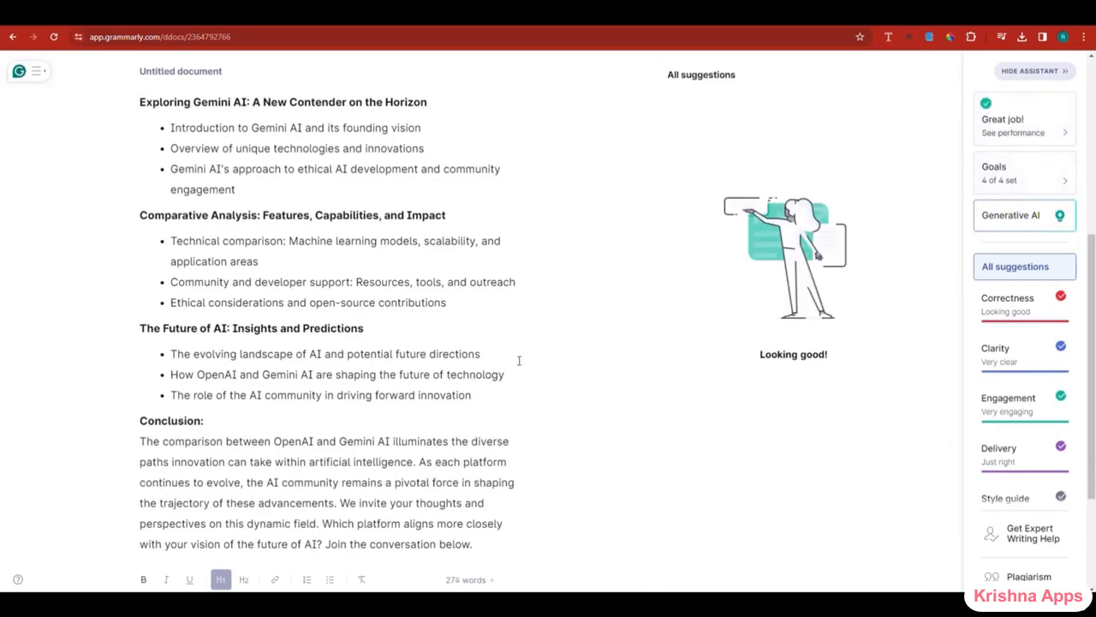
- Replace "cutting-edge" with the synonym "advanced" and "origins" with "roots" in the Introduction paragraph
{"action": "scroll", "coordinate": [548, 359], "scroll_direction": "up", "scroll_amount": 5}
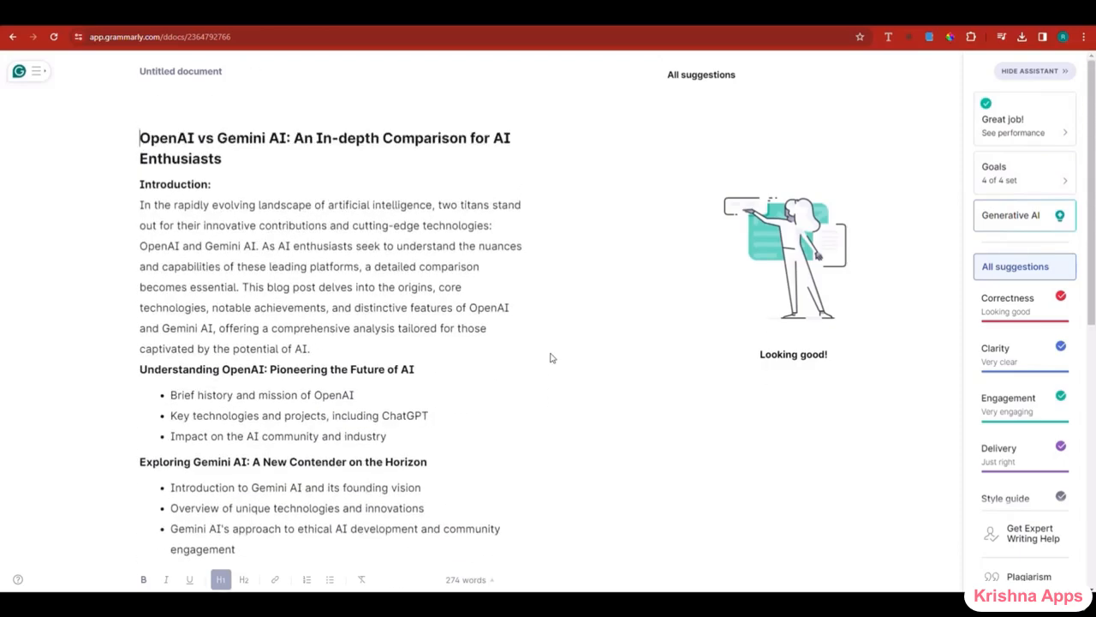
{"action": "double_click", "coordinate": [377, 225]}
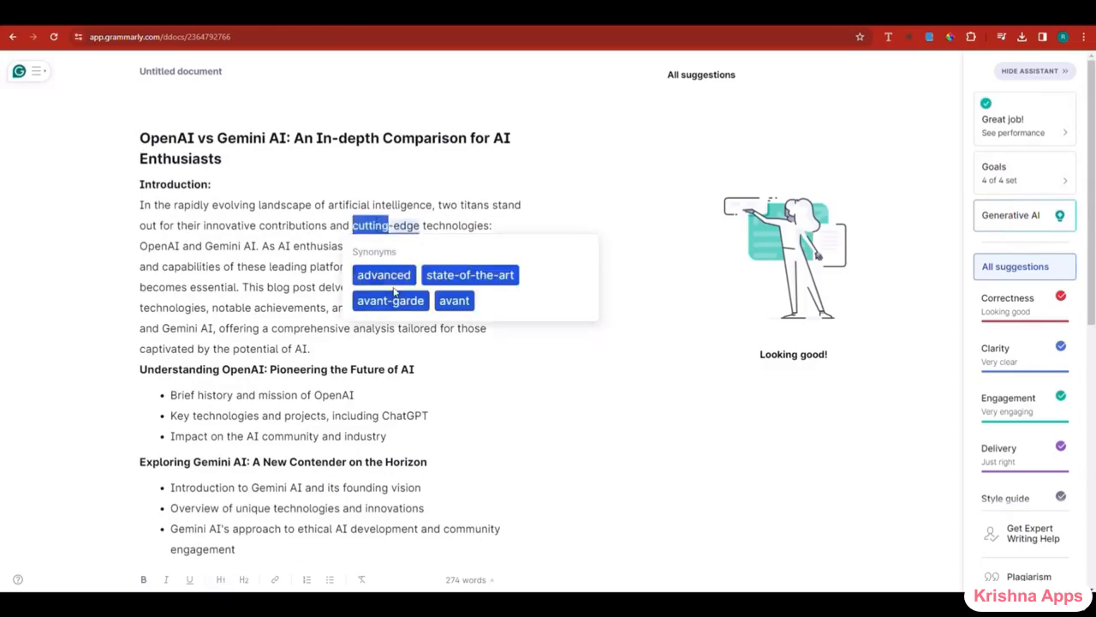
{"action": "left_click", "coordinate": [384, 275]}
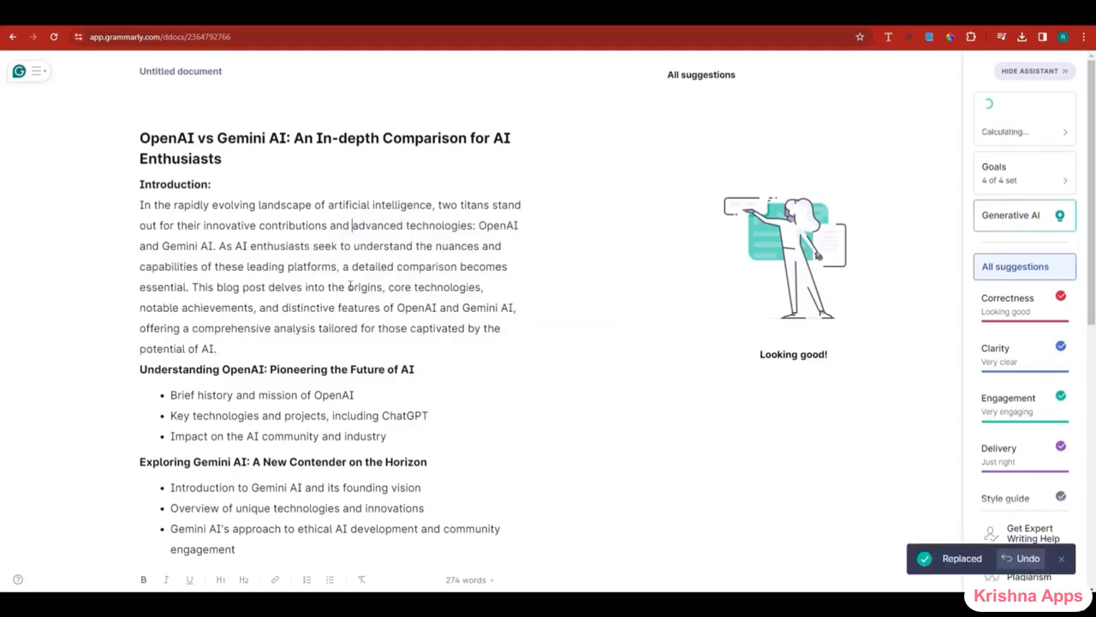
{"action": "double_click", "coordinate": [360, 287]}
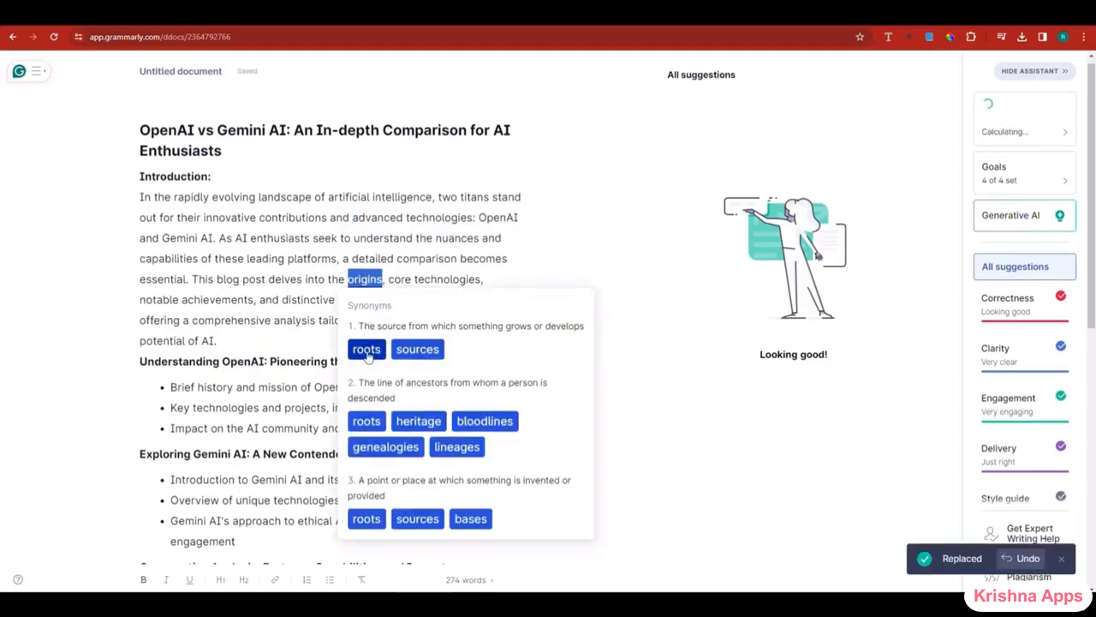
{"action": "left_click", "coordinate": [365, 349]}
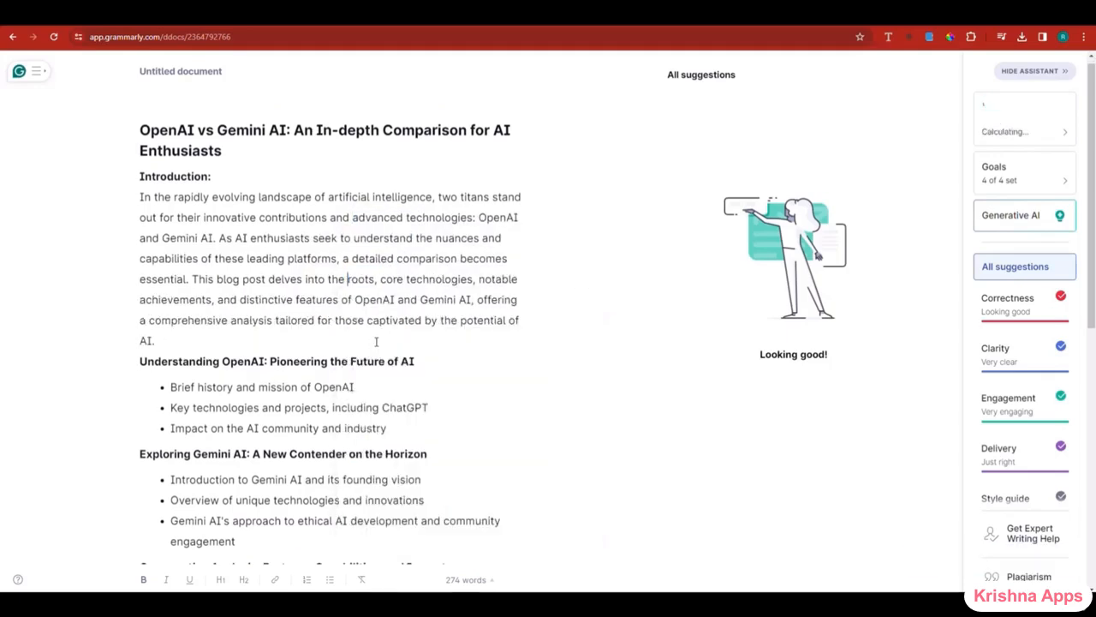
- Look up synonyms for "community", "technologies" and "innovations" in the OpenAI and Gemini AI bullet lists
{"action": "double_click", "coordinate": [313, 428]}
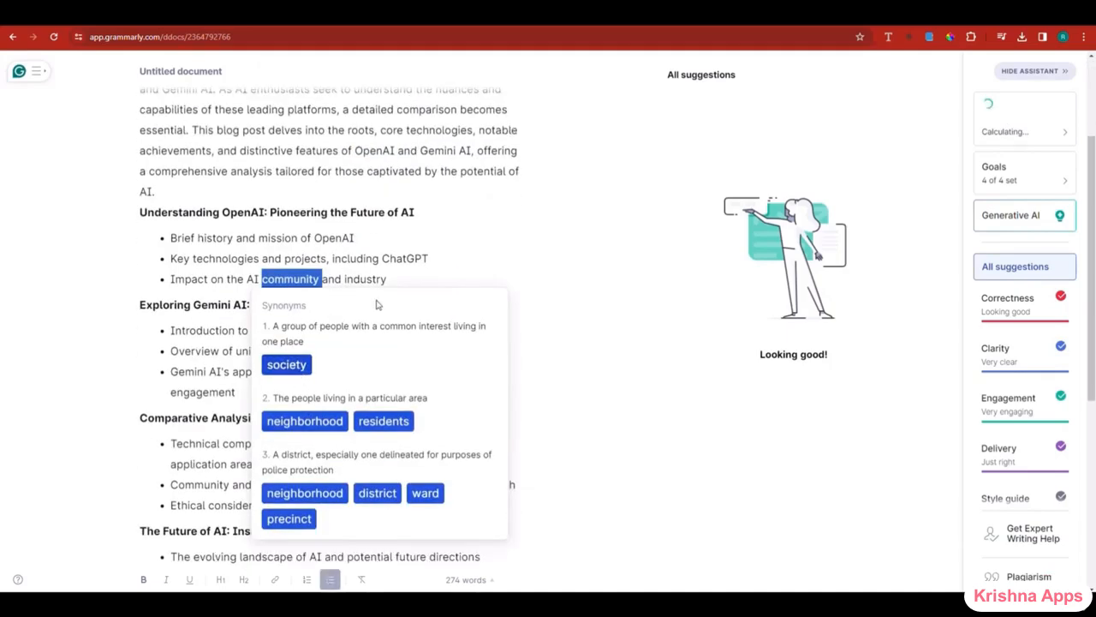
{"action": "left_click", "coordinate": [560, 332]}
{"action": "double_click", "coordinate": [305, 351]}
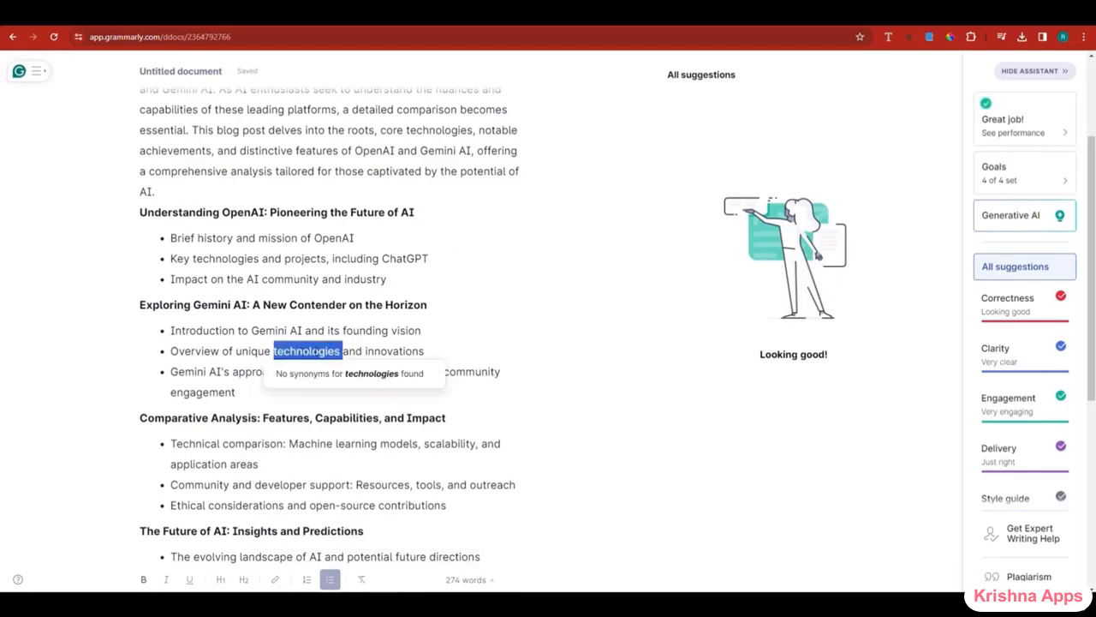
{"action": "double_click", "coordinate": [394, 351]}
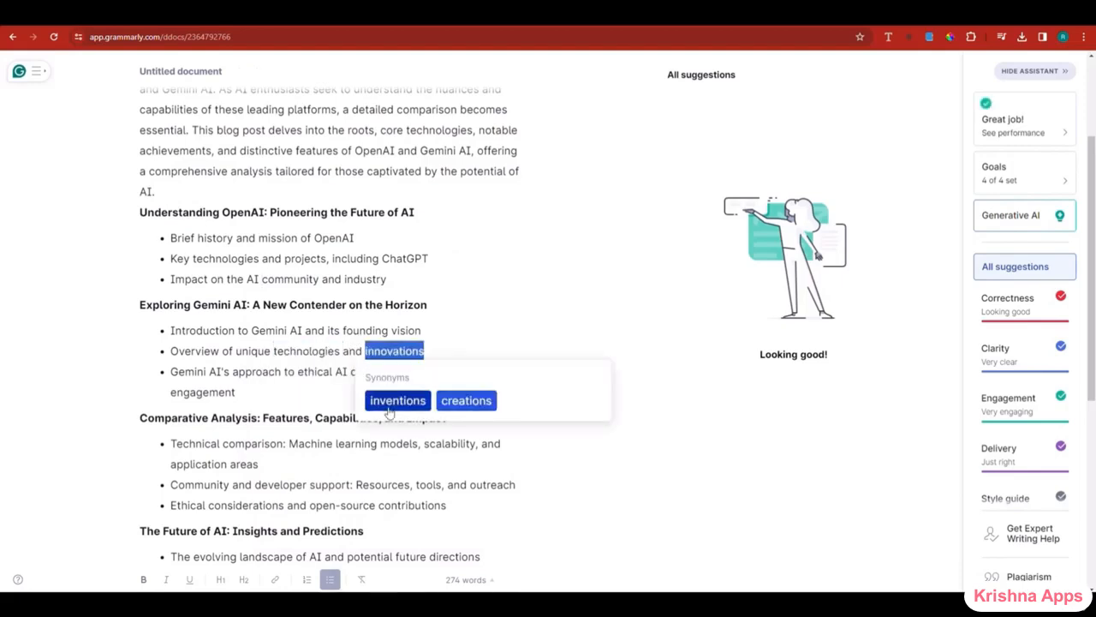
{"action": "left_click", "coordinate": [460, 310]}
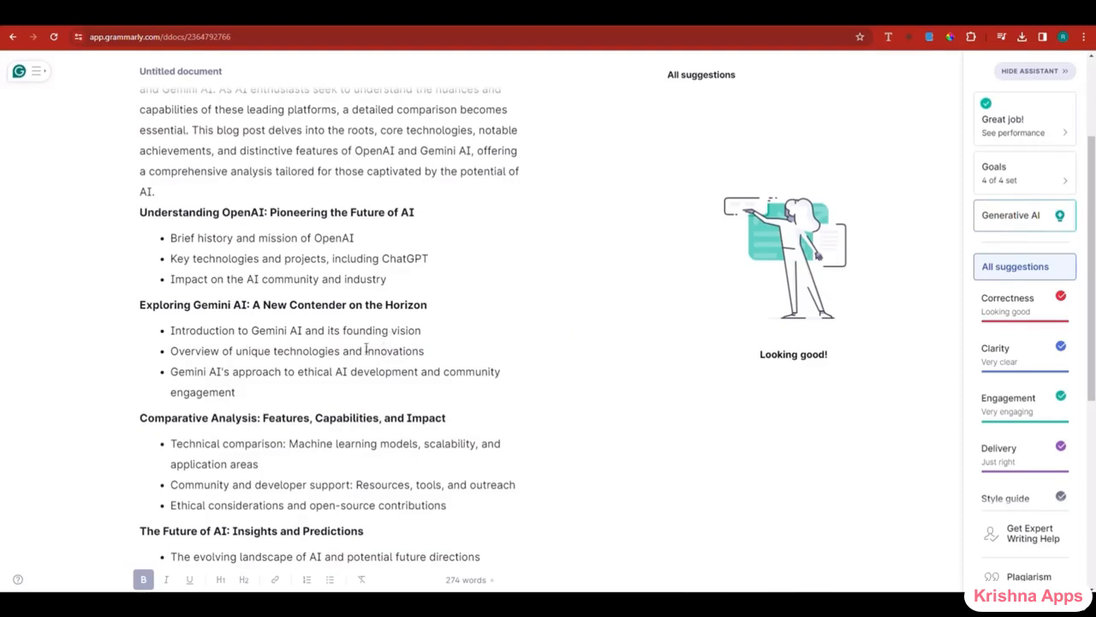
- Run the plagiarism check on the blog post, view the matched passage and return to all suggestions
{"action": "left_click", "coordinate": [1024, 578]}
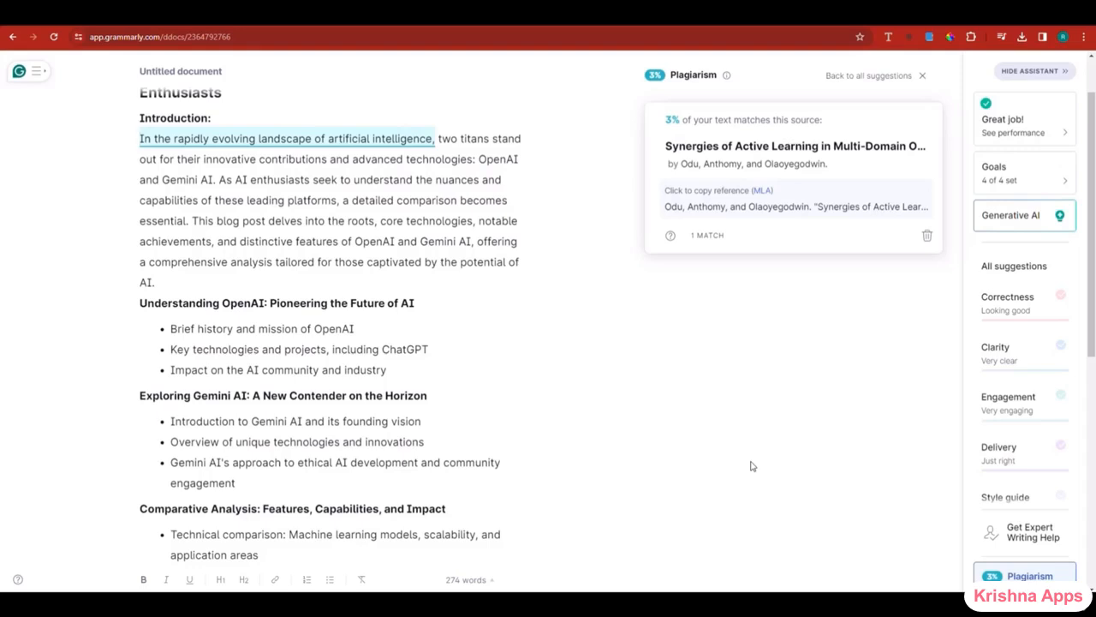
{"action": "scroll", "coordinate": [355, 383], "scroll_direction": "up", "scroll_amount": 1}
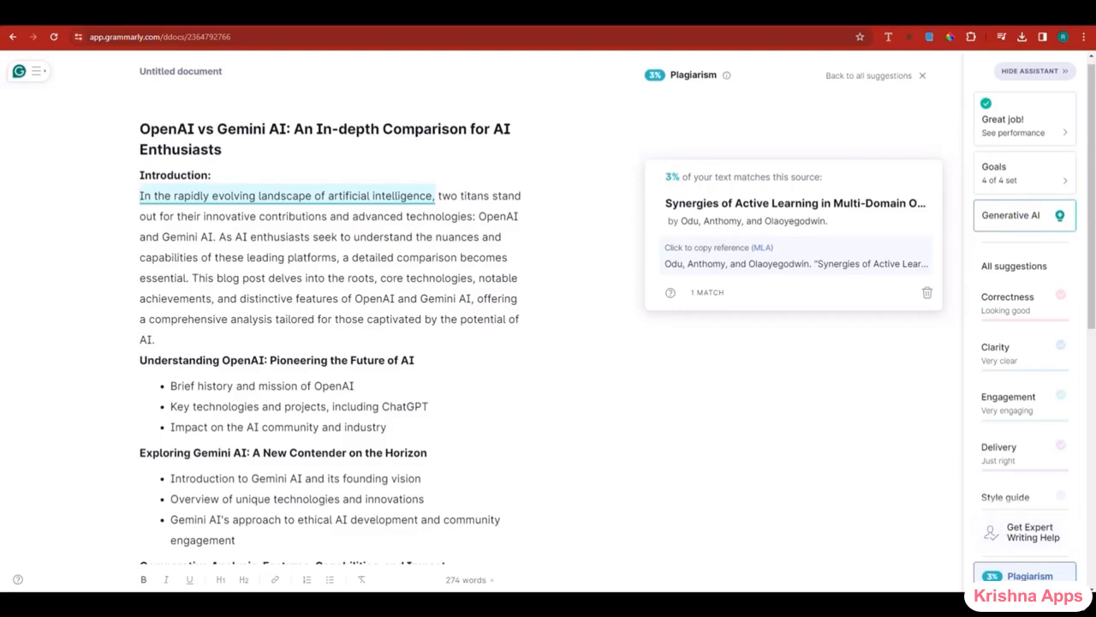
{"action": "left_click", "coordinate": [1029, 581]}
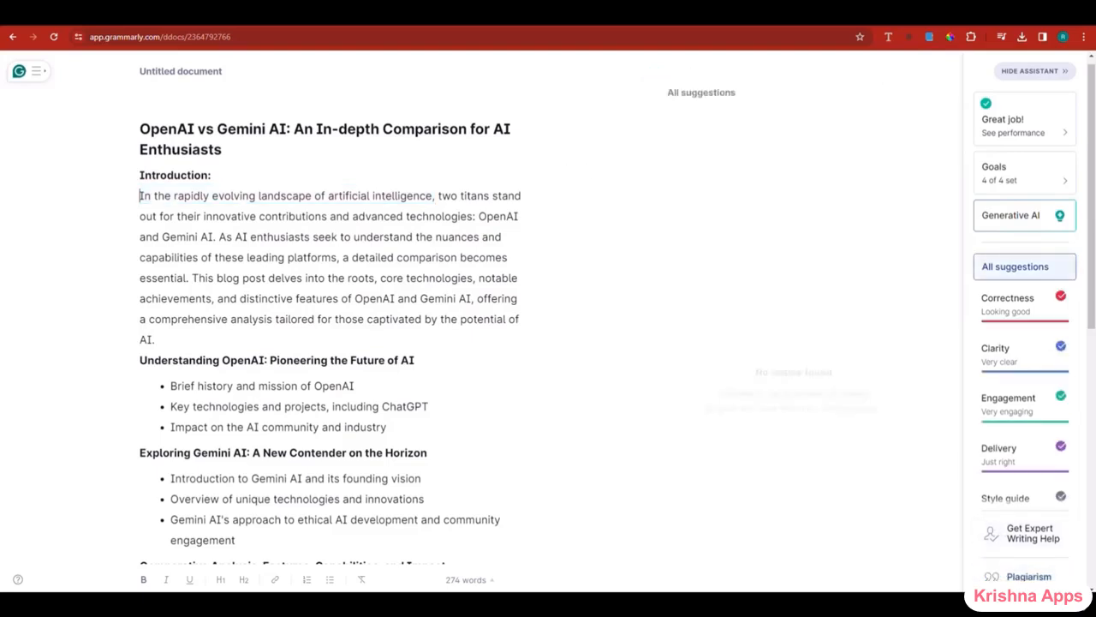
- Replace "evolving" with the synonym "growing" and "landscape" with "terrain" in the Introduction's first sentence
{"action": "double_click", "coordinate": [187, 196]}
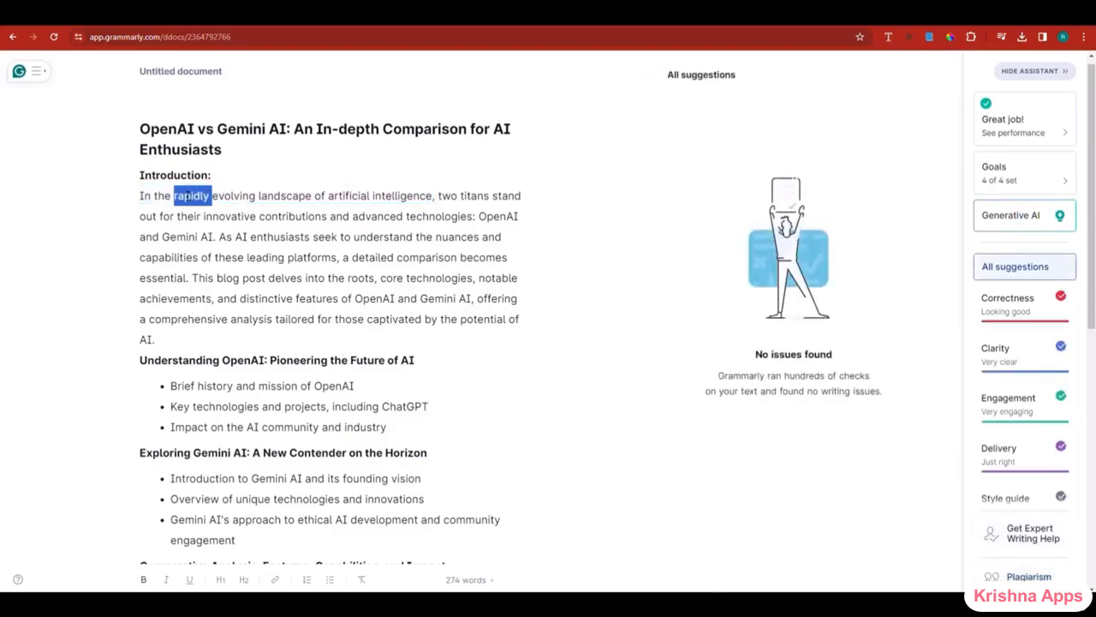
{"action": "double_click", "coordinate": [239, 197]}
{"action": "left_click", "coordinate": [237, 266]}
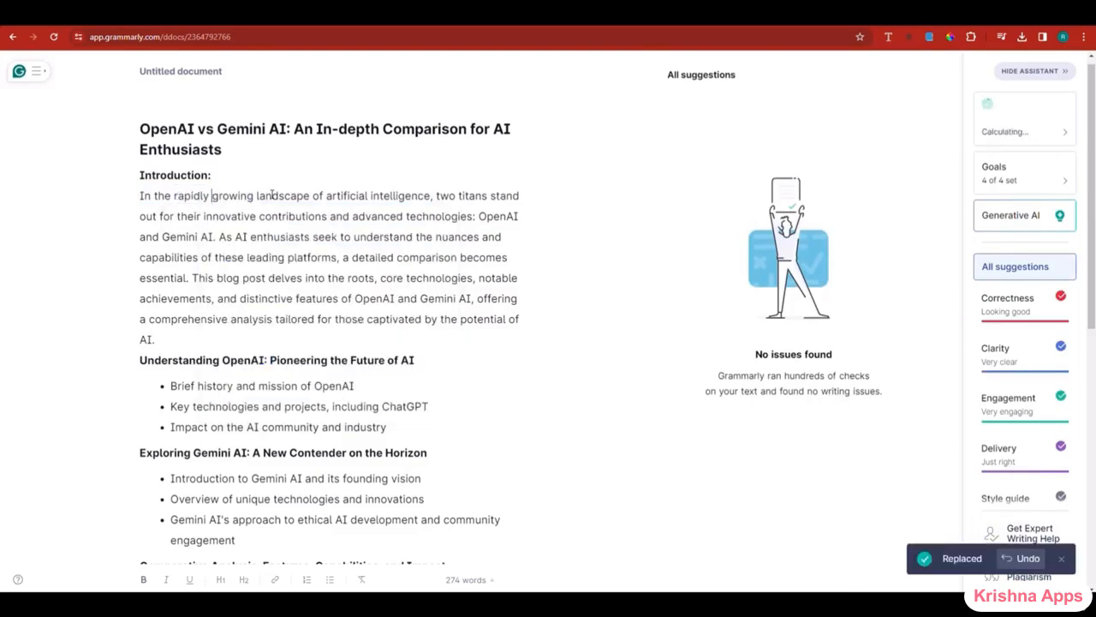
{"action": "double_click", "coordinate": [272, 195]}
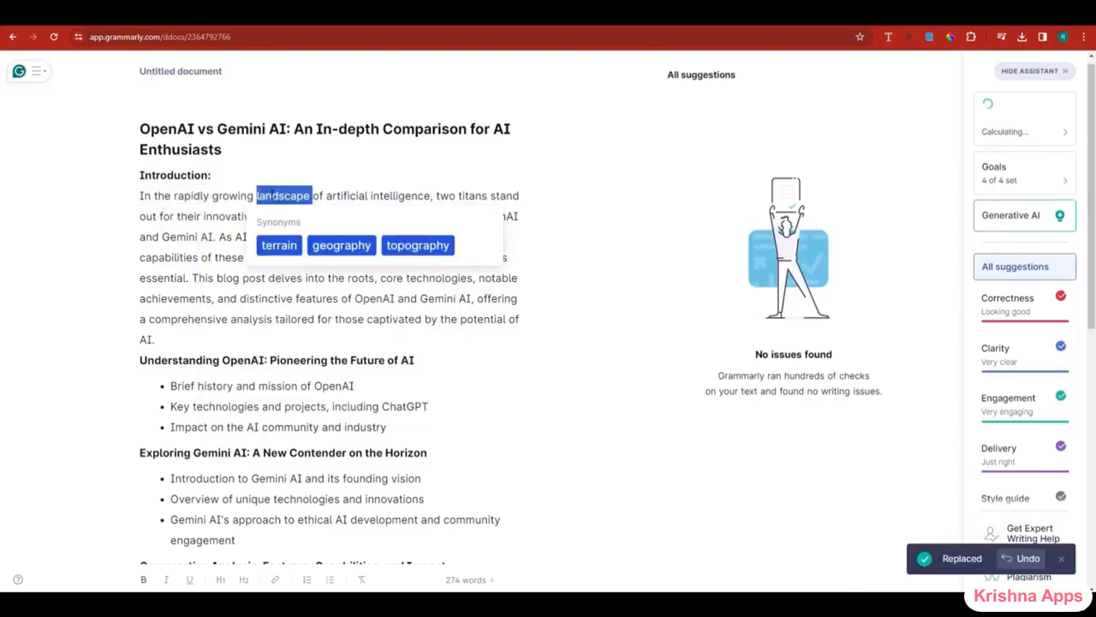
{"action": "left_click", "coordinate": [279, 246]}
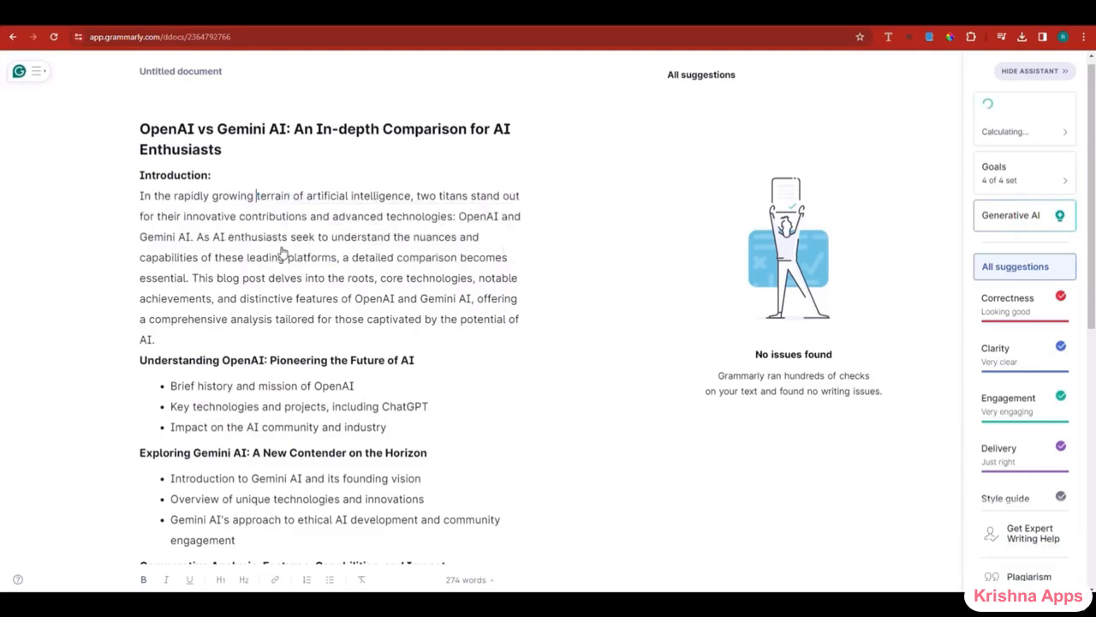
- Shorten "artificial intelligence" to "AI" in the Introduction's first sentence
{"action": "double_click", "coordinate": [336, 195]}
{"action": "left_click", "coordinate": [379, 196]}
{"action": "left_click_drag", "start_coordinate": [411, 196], "coordinate": [306, 195]}
{"action": "type", "text": "AI"}
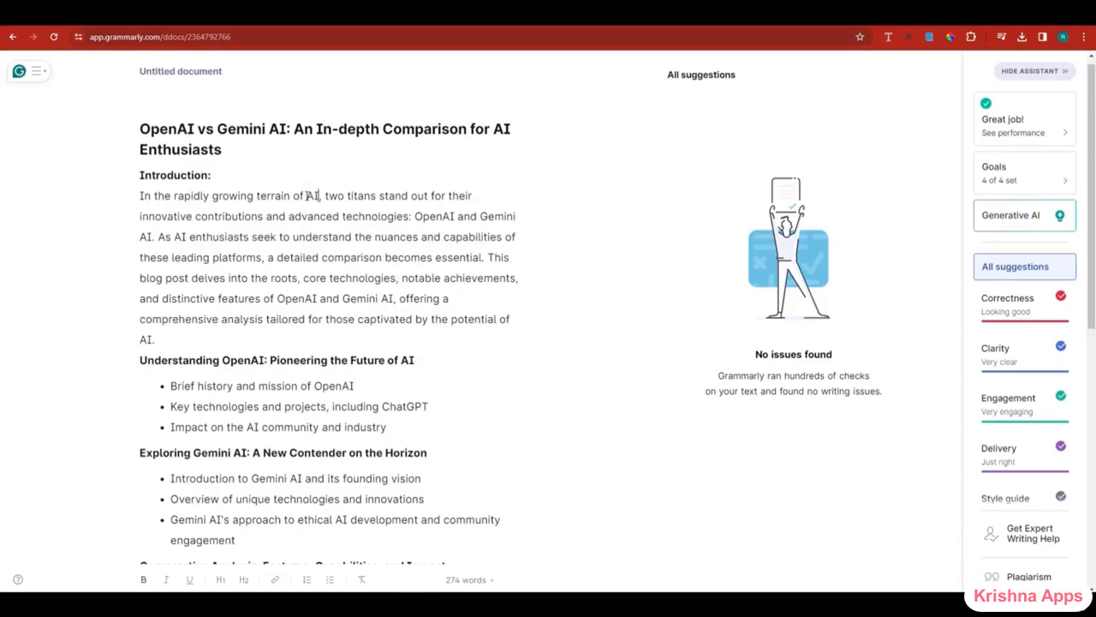
- Rerun the plagiarism check on the edited blog post
{"action": "left_click", "coordinate": [1037, 577]}
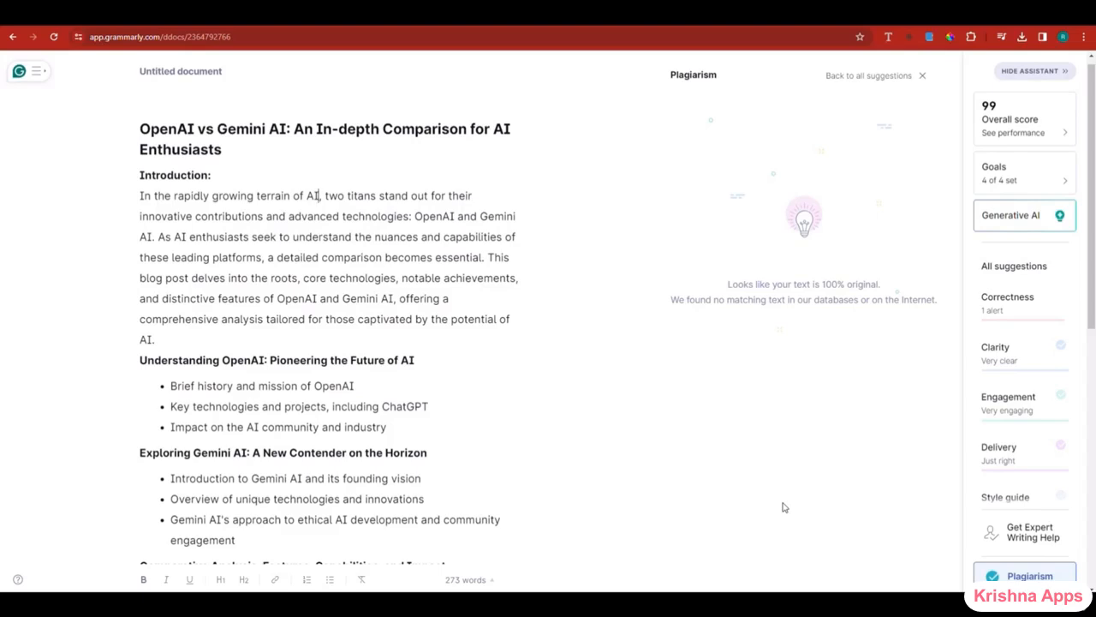
{"action": "scroll", "coordinate": [139, 137], "scroll_direction": "down", "scroll_amount": 1}
{"action": "scroll", "coordinate": [168, 159], "scroll_direction": "up", "scroll_amount": 1}
- Copy the blog post from its title through the conclusion and open copyscape.com in a new browser tab
{"action": "left_click_drag", "start_coordinate": [141, 129], "coordinate": [515, 366]}
{"action": "right_click", "coordinate": [475, 367]}
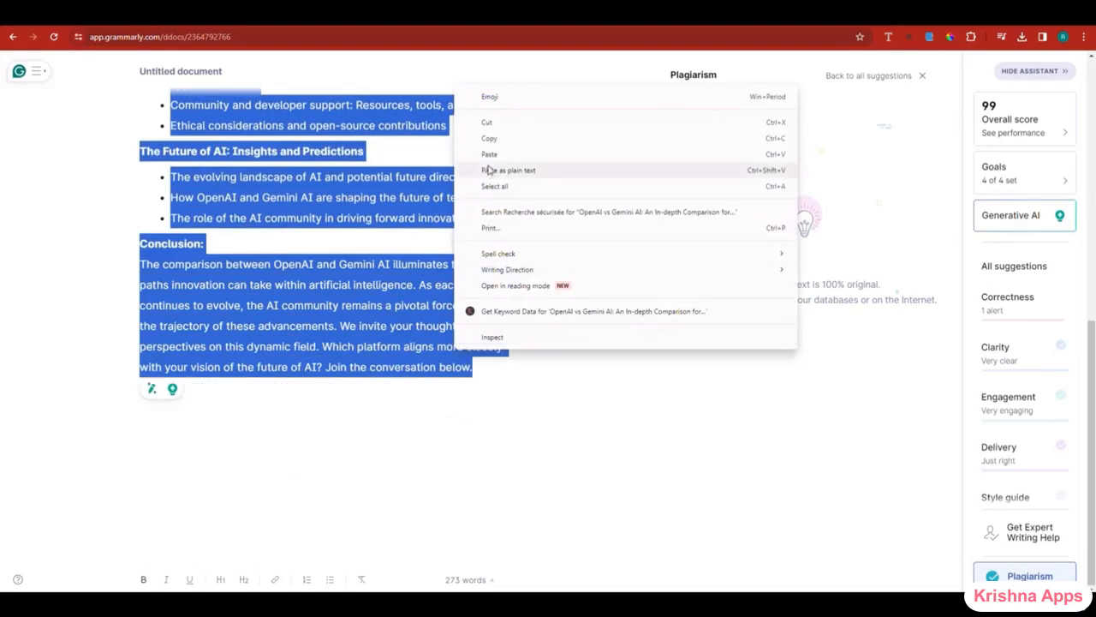
{"action": "left_click", "coordinate": [506, 142]}
{"action": "key", "text": "ctrl+t"}
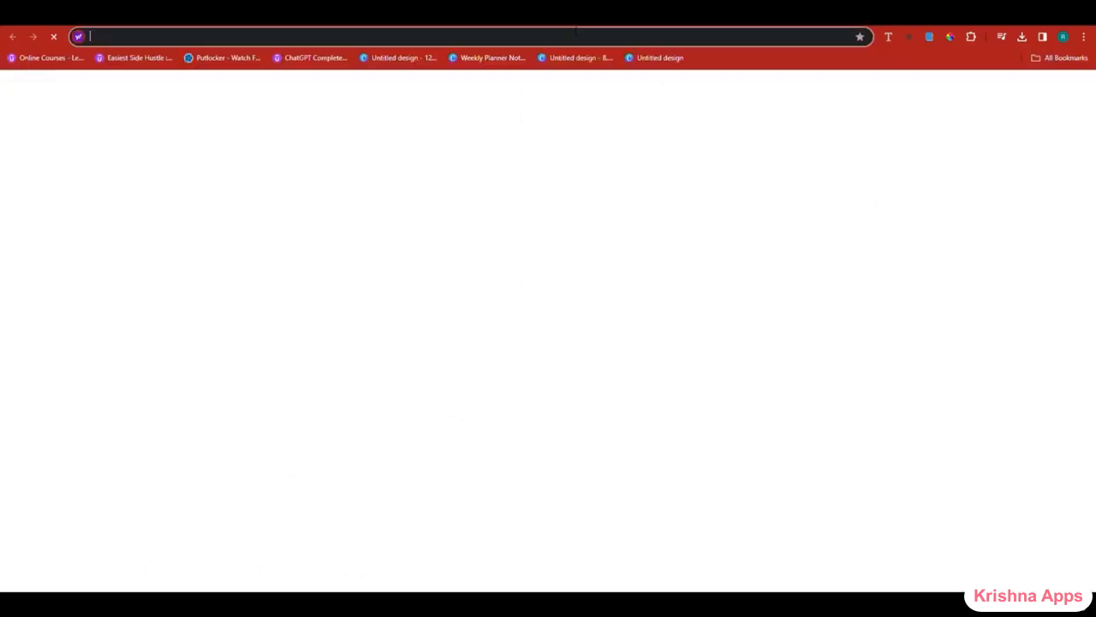
{"action": "type", "text": "copyscape.com"}
{"action": "key", "text": "Return"}
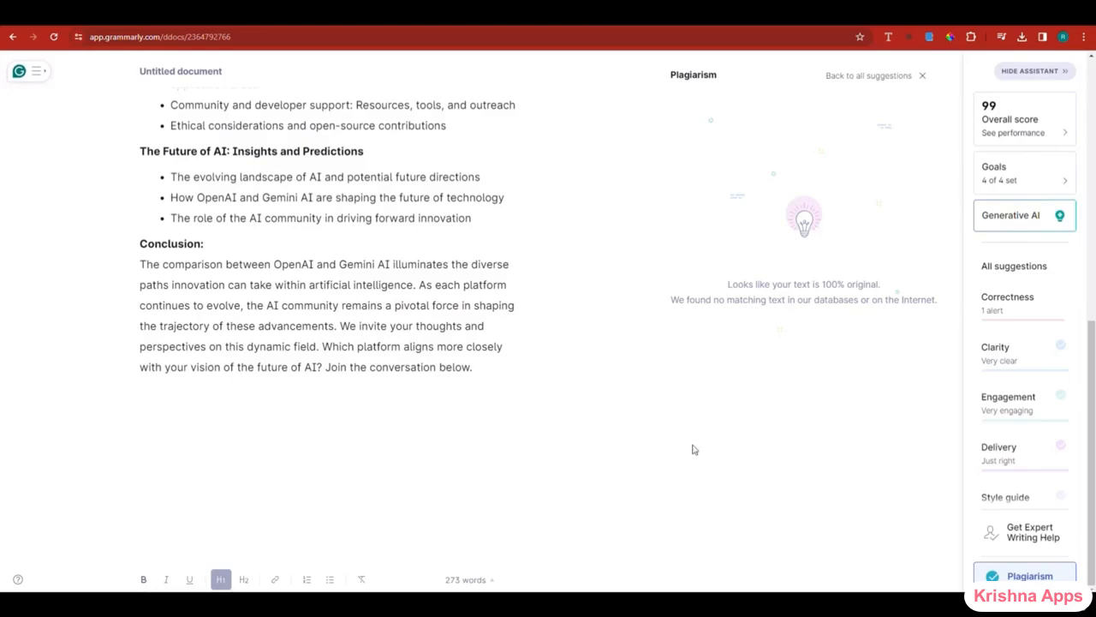
- Close the generative AI assistant and accept the correctness rephrase changing "terrain of AI" to "AI terrain" in the Introduction
{"action": "left_click", "coordinate": [1023, 230]}
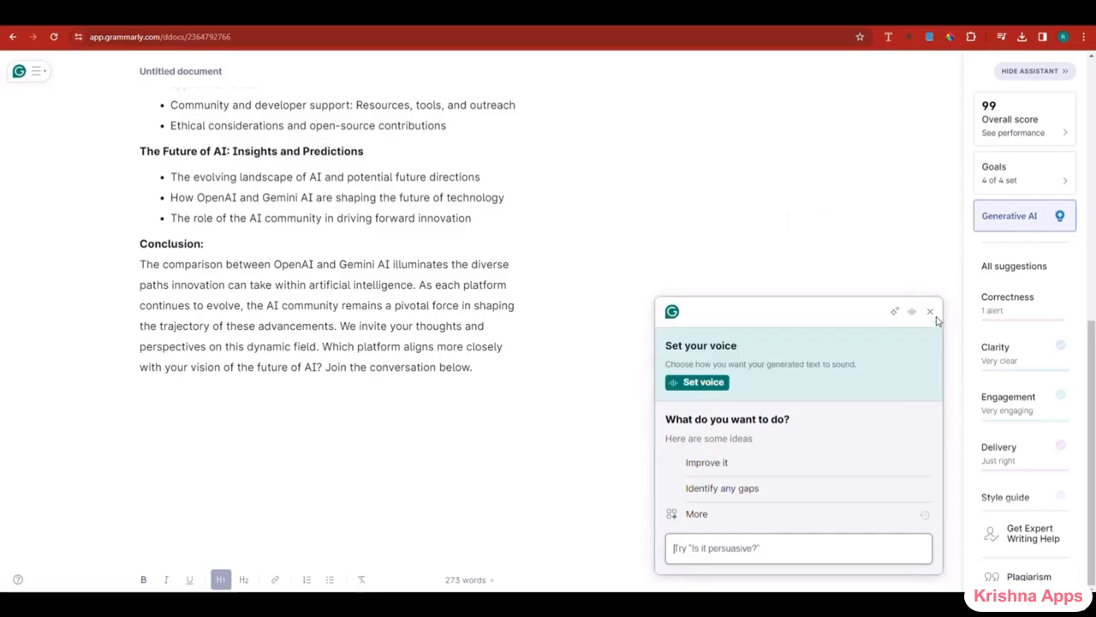
{"action": "left_click", "coordinate": [930, 312]}
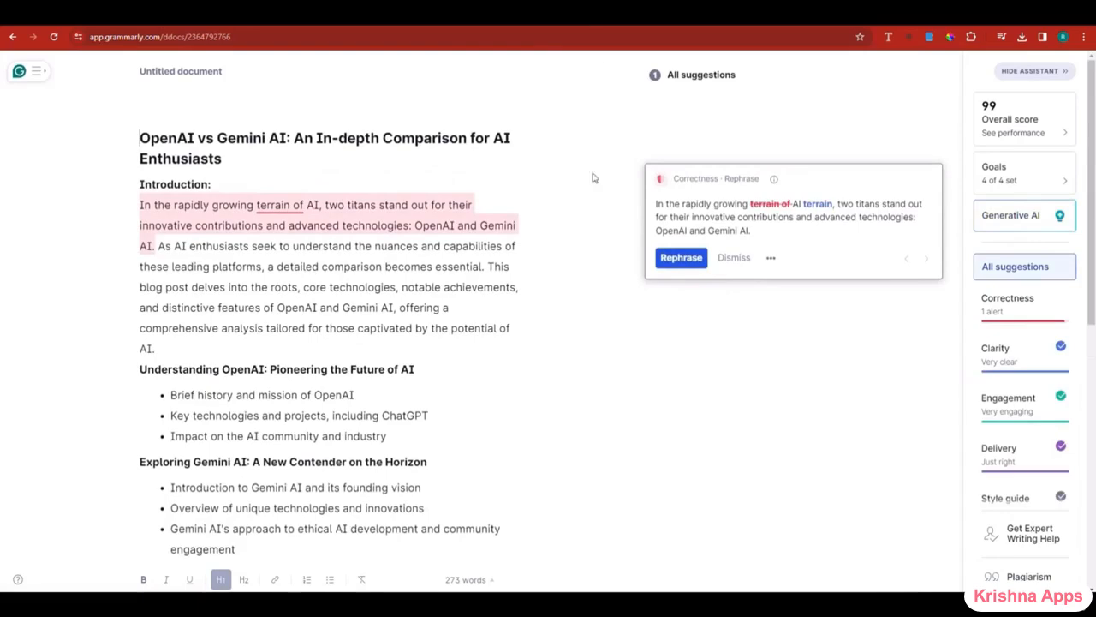
{"action": "left_click", "coordinate": [690, 259]}
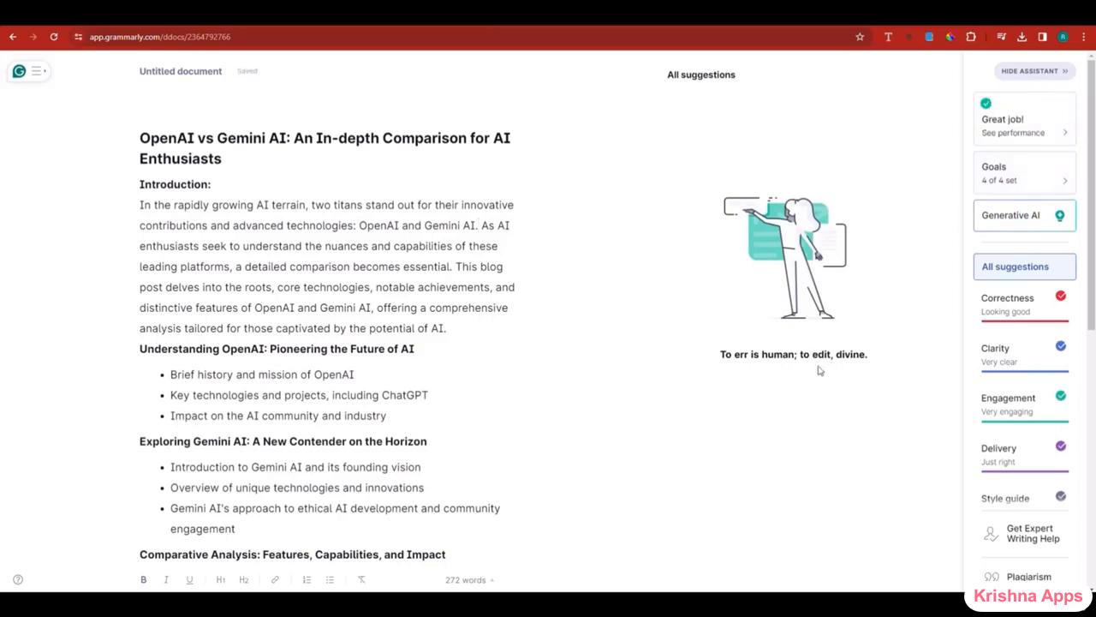
- Copy the corrected blog post from the title through the last line of the Conclusion
{"action": "left_click_drag", "start_coordinate": [139, 138], "coordinate": [514, 368]}
{"action": "right_click", "coordinate": [428, 338]}
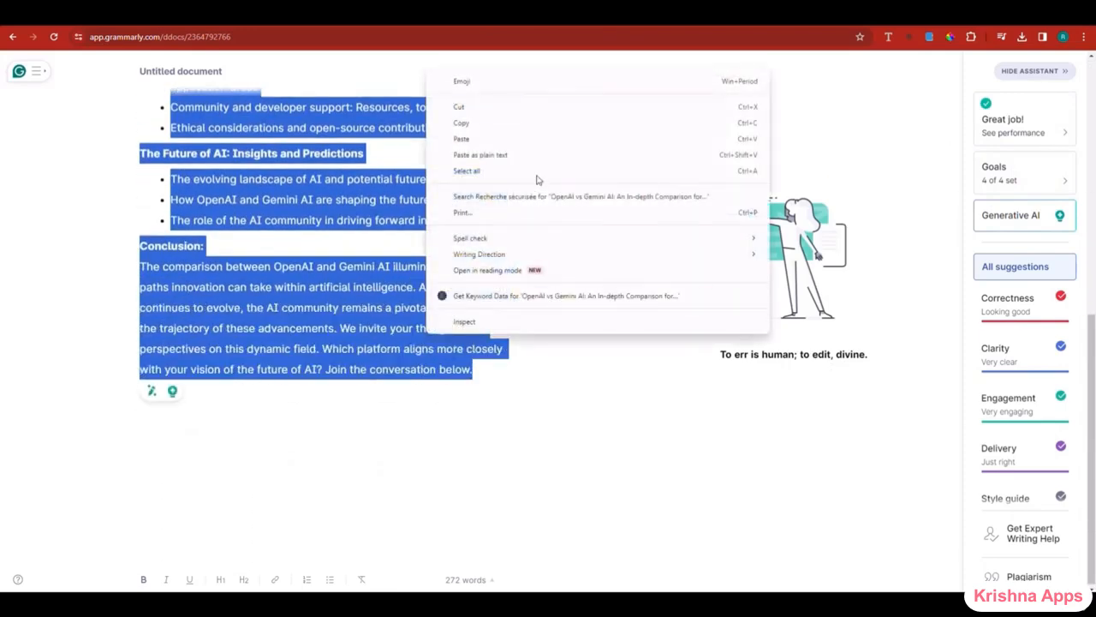
{"action": "left_click", "coordinate": [510, 125]}
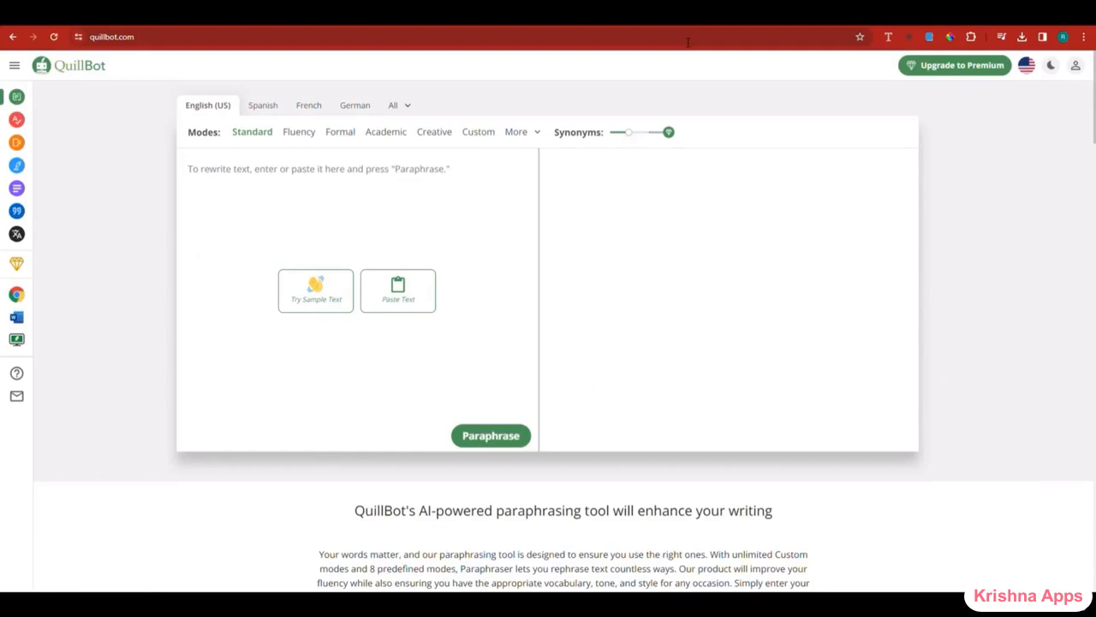
- Open QuillBot's Premium upgrade page and review the Free and Premium plan comparison
{"action": "left_click", "coordinate": [934, 71]}
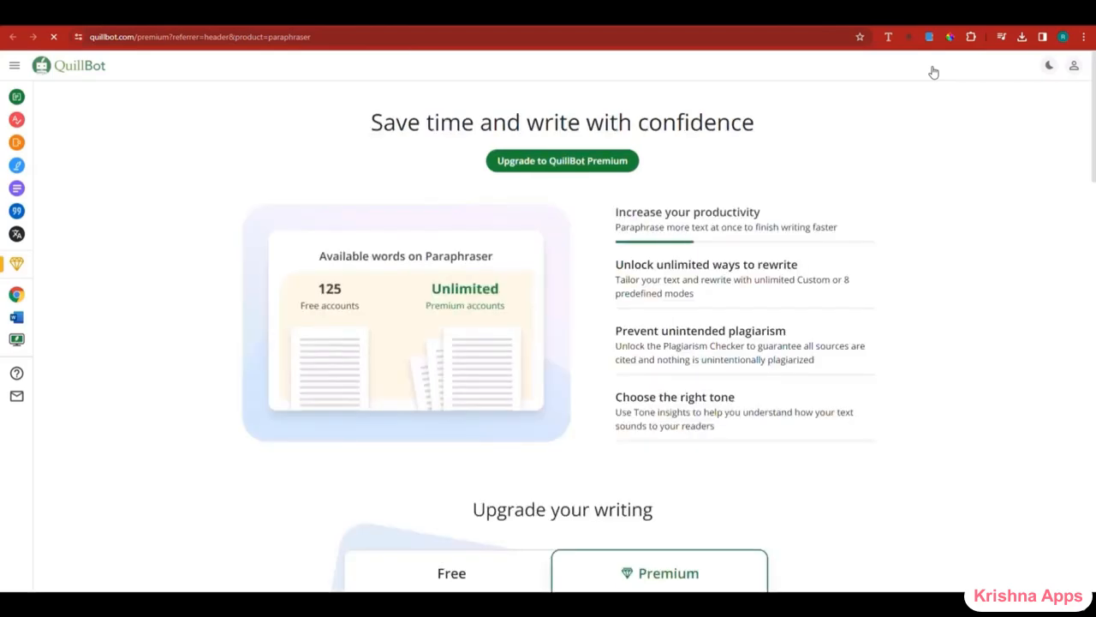
{"action": "scroll", "coordinate": [701, 221], "scroll_direction": "down", "scroll_amount": 2}
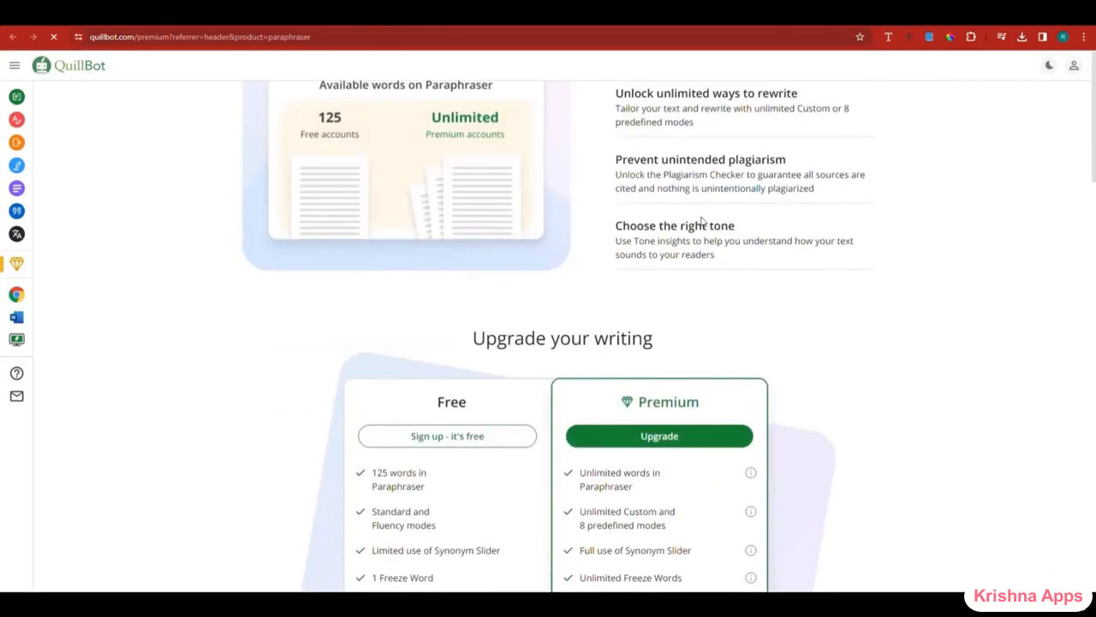
{"action": "scroll", "coordinate": [700, 221], "scroll_direction": "down", "scroll_amount": 3}
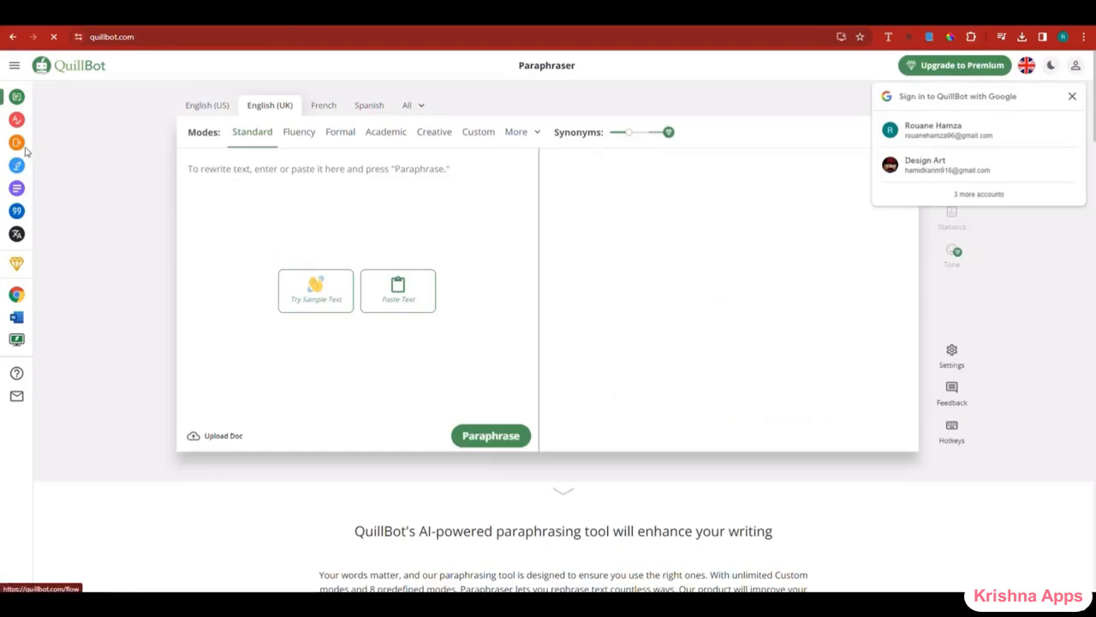
- Switch to the SEO Content Wizard chat in ChatGPT and copy the blog post's Introduction paragraph
{"action": "mouse_move", "coordinate": [3, 118]}
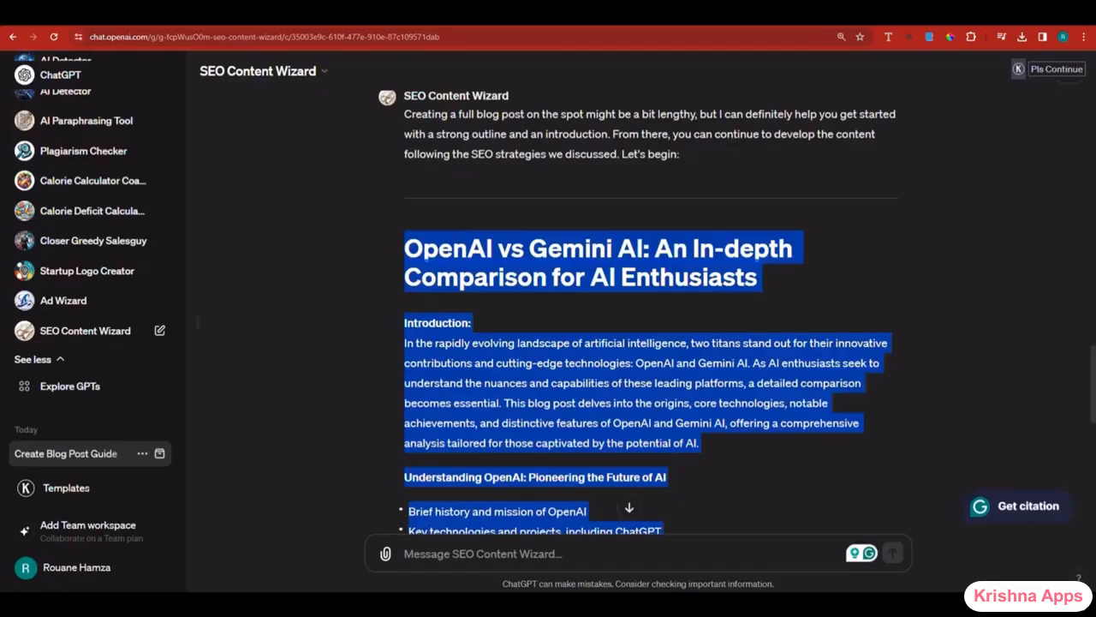
{"action": "triple_click", "coordinate": [521, 366]}
{"action": "right_click", "coordinate": [522, 366]}
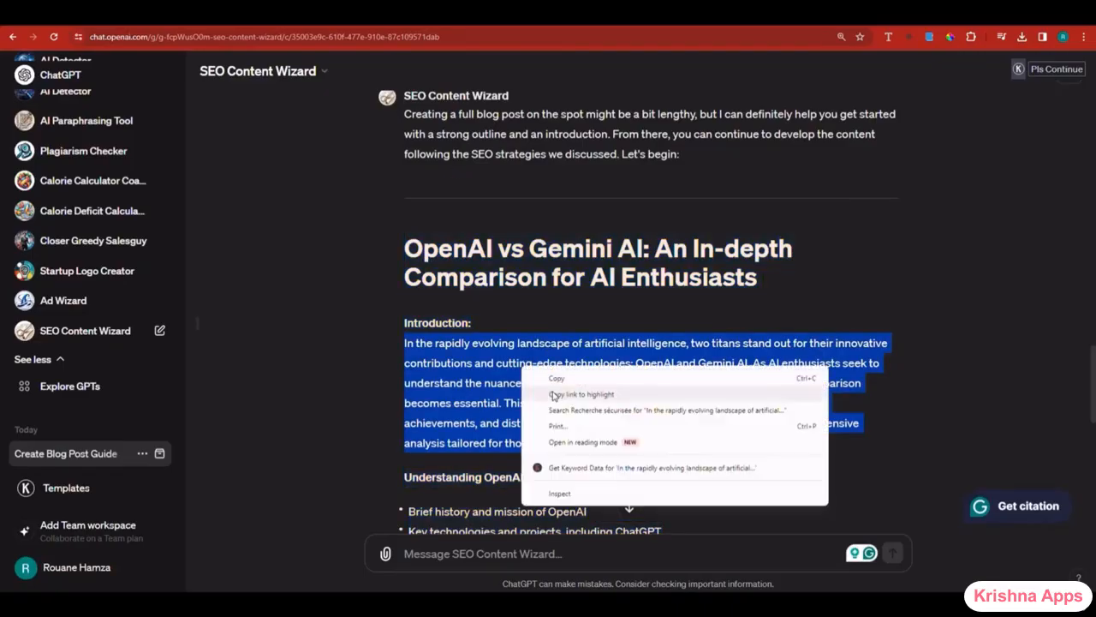
{"action": "left_click", "coordinate": [556, 382]}
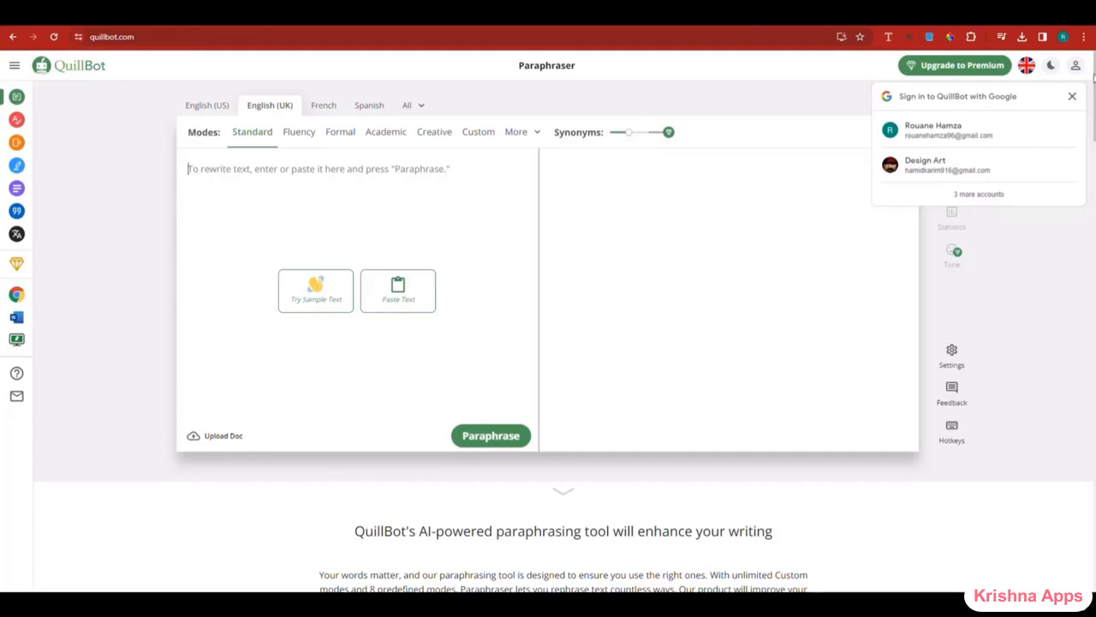
- Dismiss QuillBot's Google sign-in prompt, paste the Introduction paragraph, paraphrase it in Standard mode and rephrase it once more
{"action": "left_click", "coordinate": [1071, 96]}
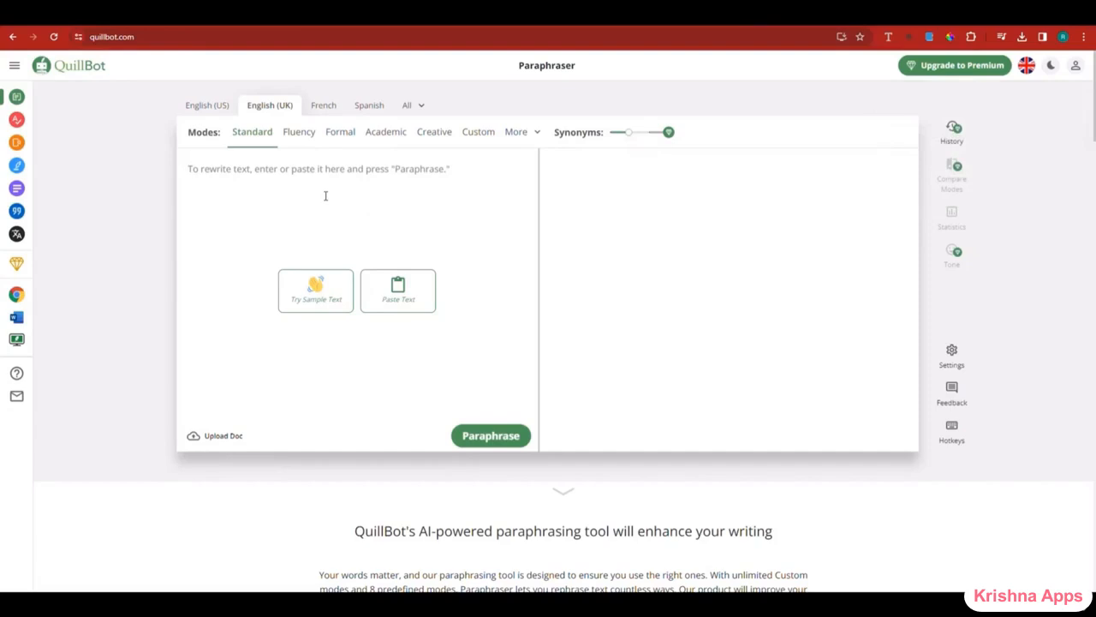
{"action": "key", "text": "ctrl+v"}
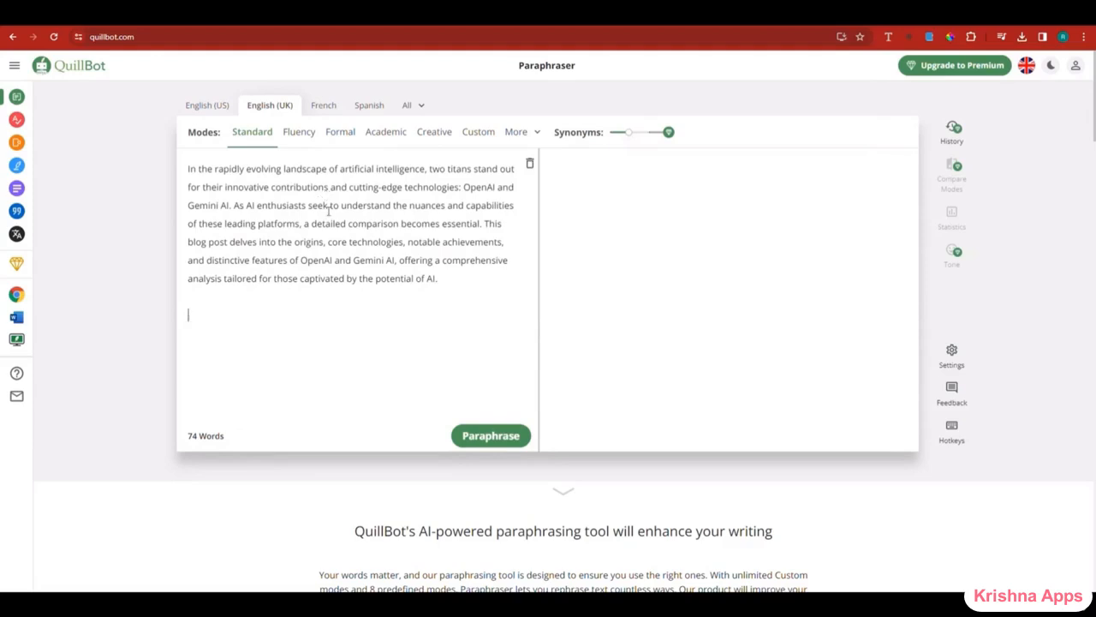
{"action": "left_click", "coordinate": [492, 440]}
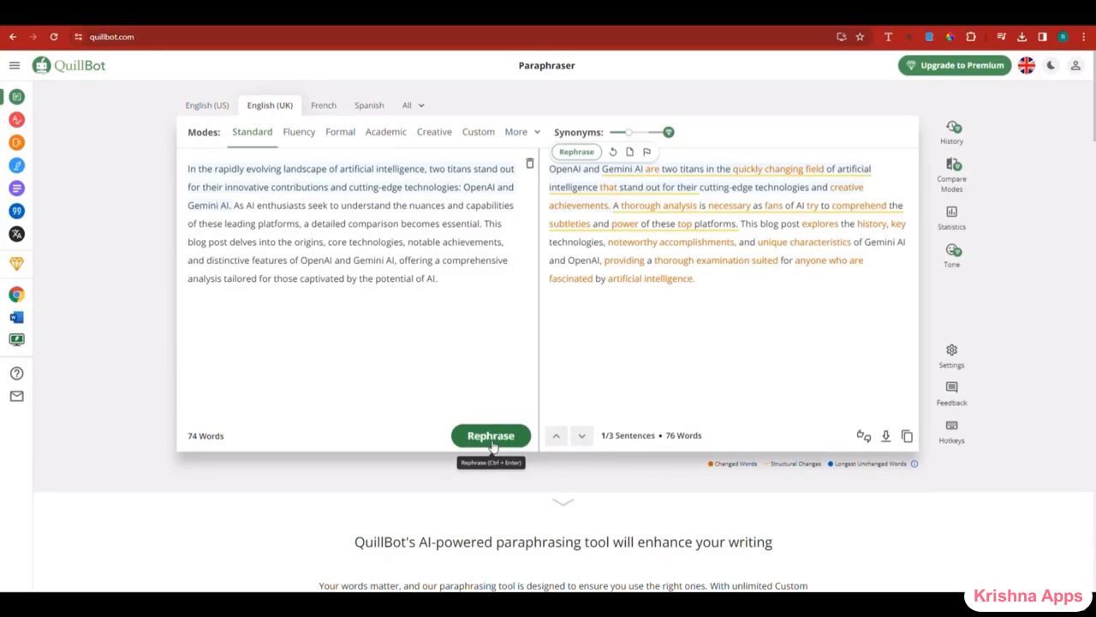
{"action": "left_click", "coordinate": [492, 442]}
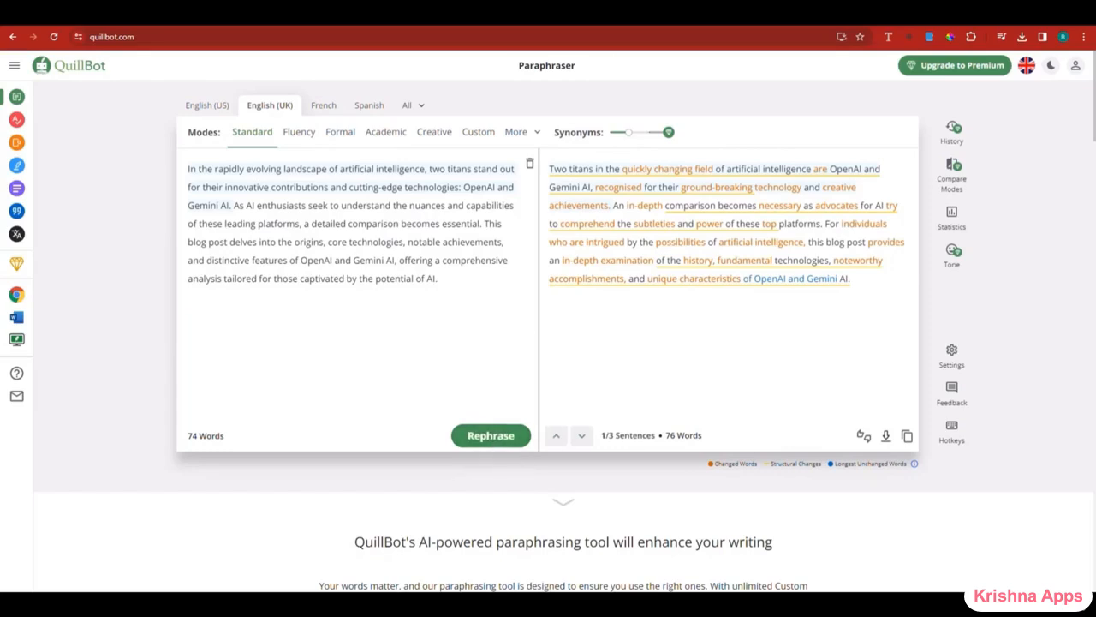
- Search Google for "ai content detectors" in a new browser tab and open the Copyleaks AI Content Detector
{"action": "key", "text": "ctrl+t"}
{"action": "type", "text": "google.com"}
{"action": "key", "text": "Return"}
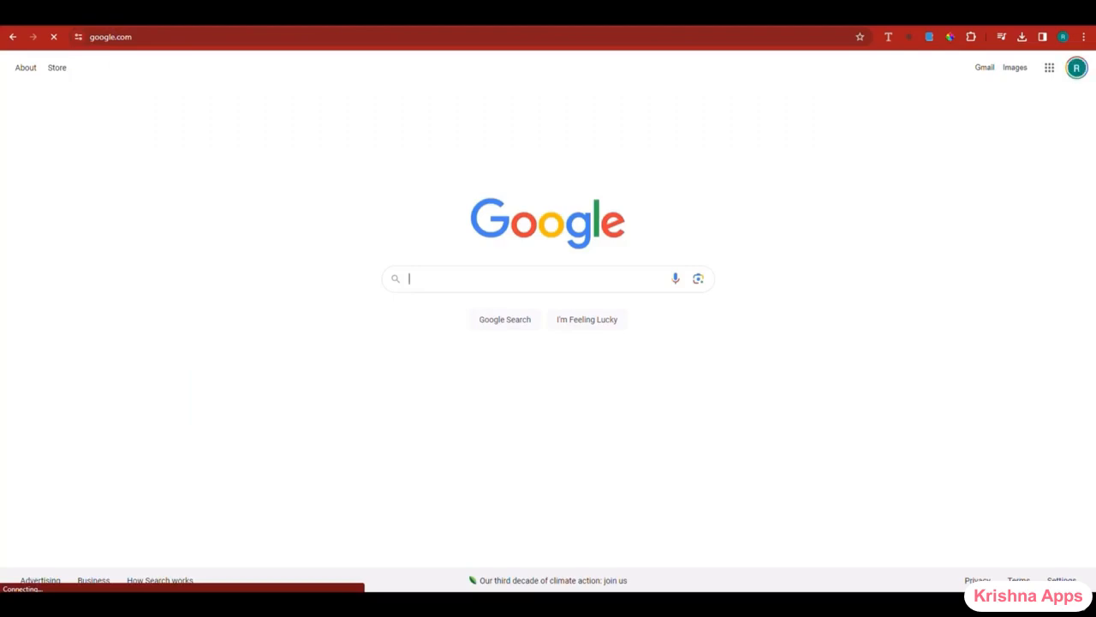
{"action": "type", "text": "AI CONTENT"}
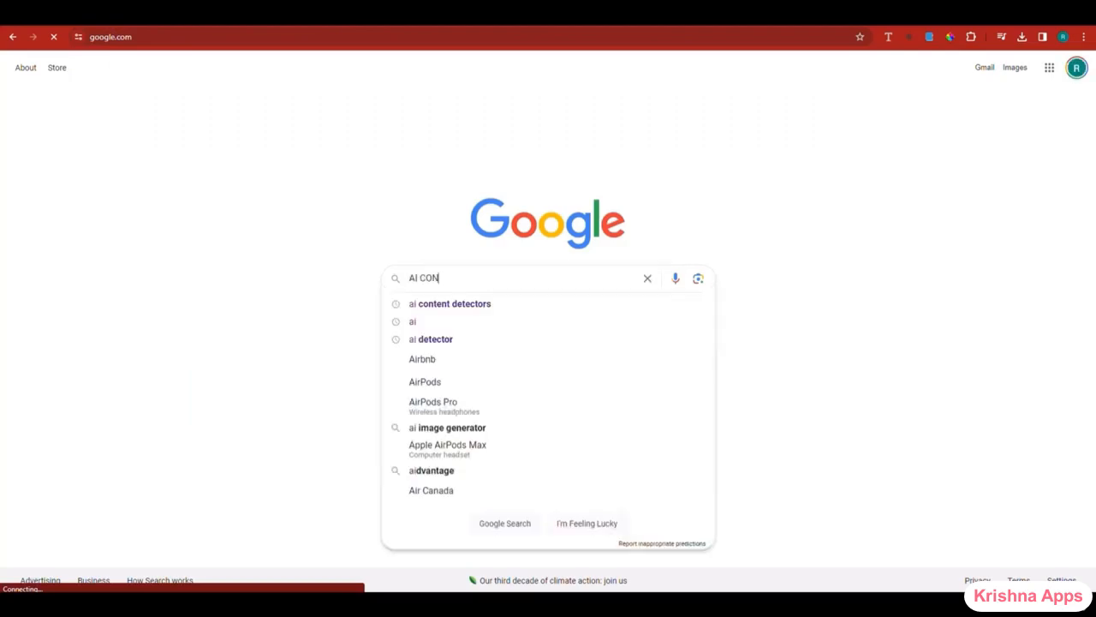
{"action": "key", "text": "Down"}
{"action": "key", "text": "Return"}
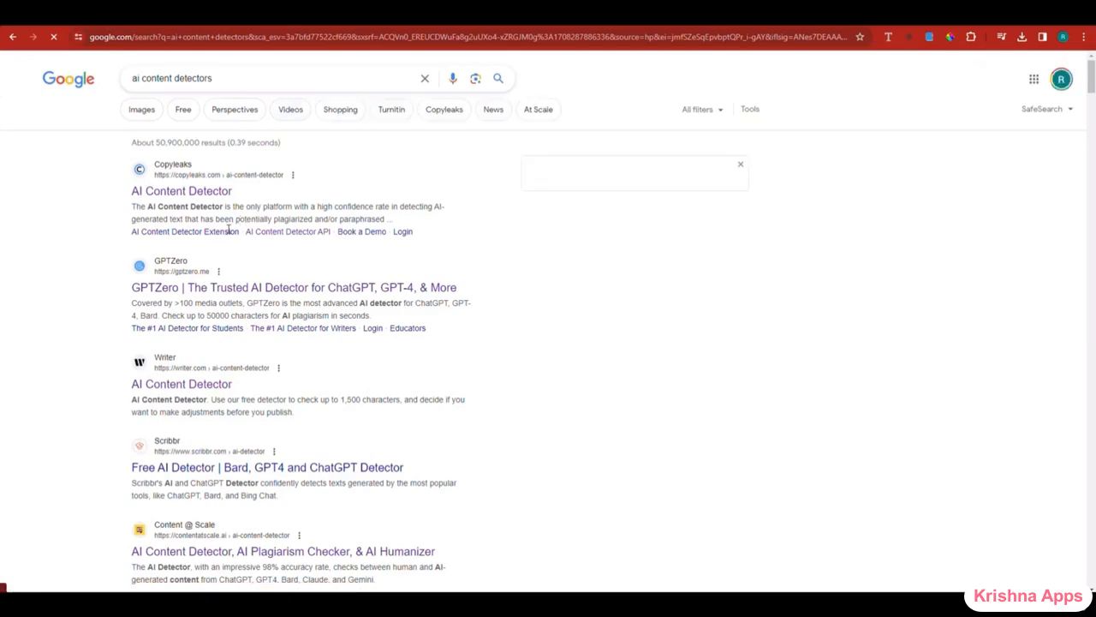
{"action": "left_click", "coordinate": [200, 198]}
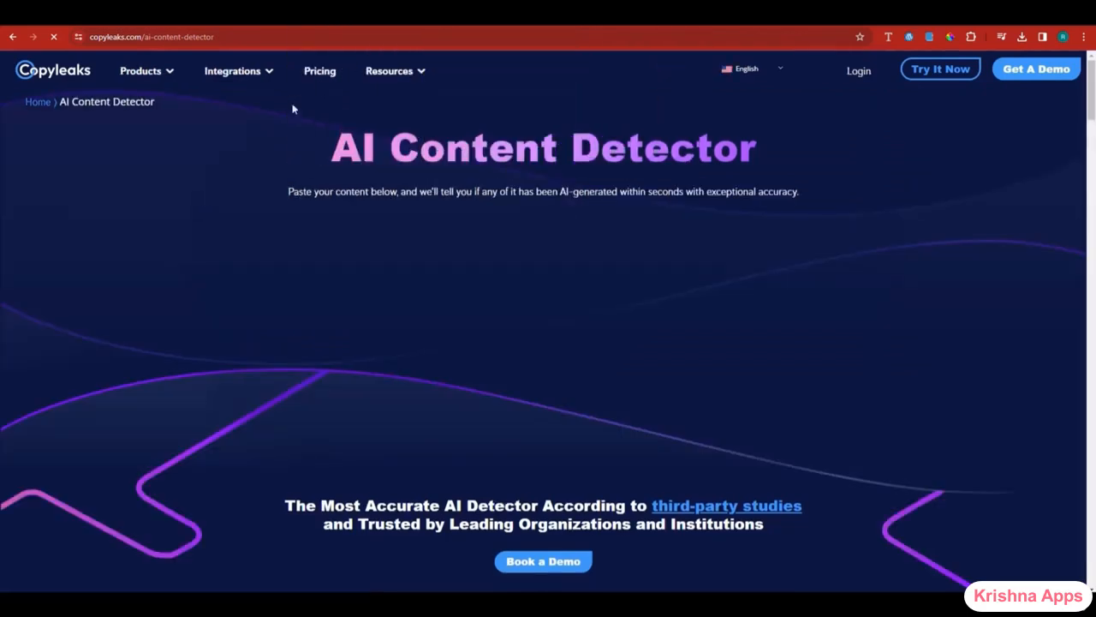
- Switch to the Grammarly document and copy the full "OpenAI vs Gemini AI" blog post
{"action": "left_click", "coordinate": [480, 13]}
{"action": "left_click_drag", "start_coordinate": [475, 371], "coordinate": [140, 138]}
{"action": "right_click", "coordinate": [216, 223]}
{"action": "left_click", "coordinate": [240, 272]}
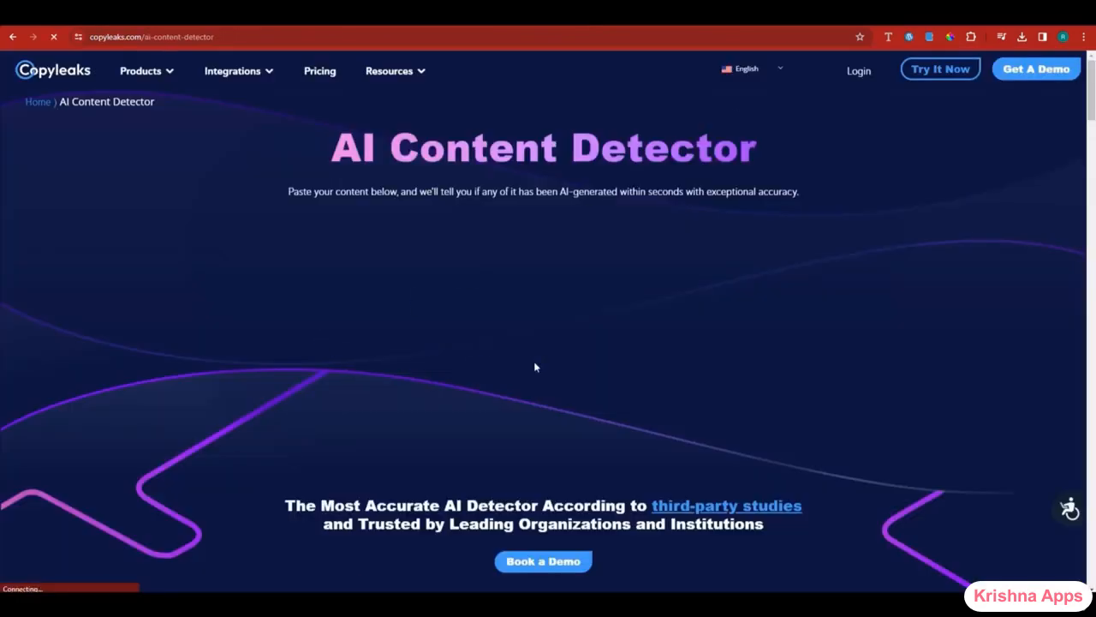
- Paste the blog post into the Copyleaks AI Content Detector, try to check it and accept the site's cookies
{"action": "scroll", "coordinate": [535, 366], "scroll_direction": "down", "scroll_amount": 6}
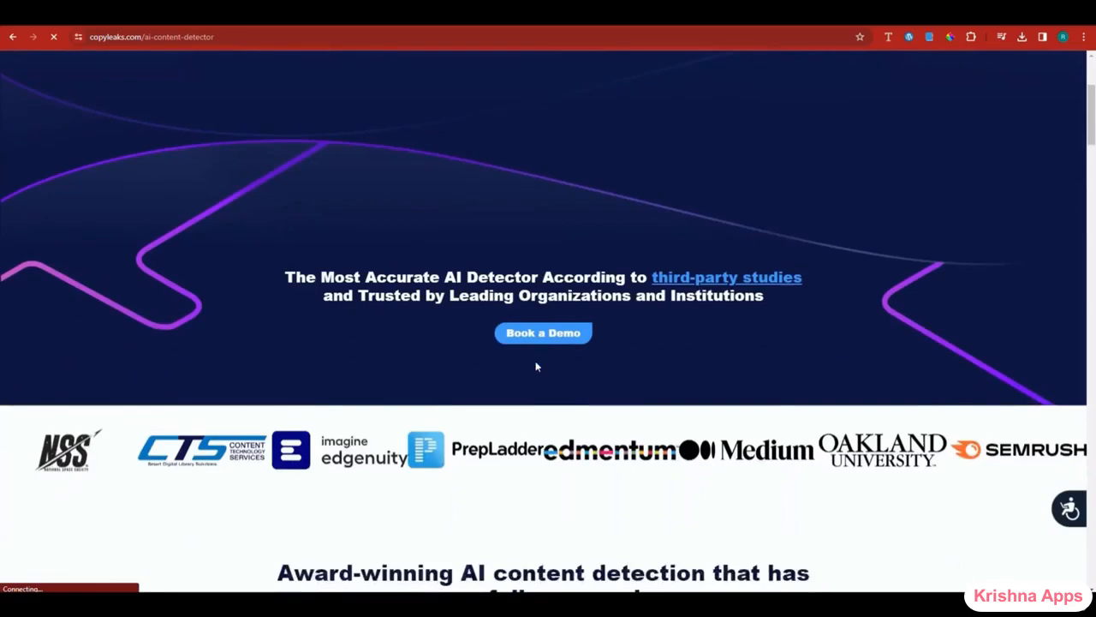
{"action": "scroll", "coordinate": [548, 363], "scroll_direction": "up", "scroll_amount": 5}
{"action": "scroll", "coordinate": [514, 365], "scroll_direction": "up", "scroll_amount": 2}
{"action": "left_click", "coordinate": [288, 300]}
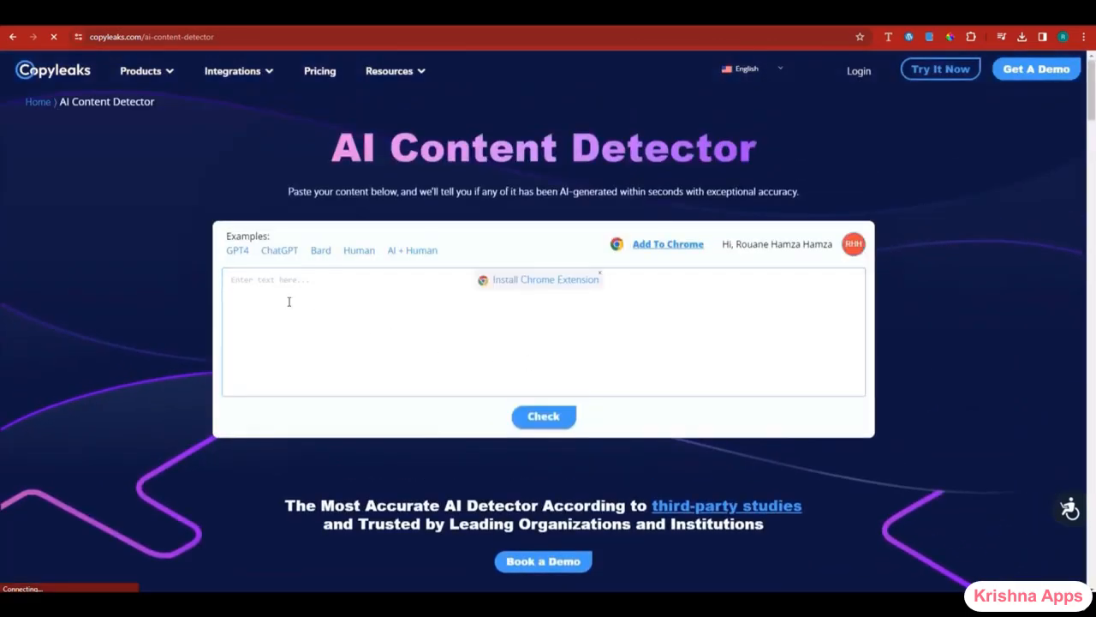
{"action": "key", "text": "ctrl+v"}
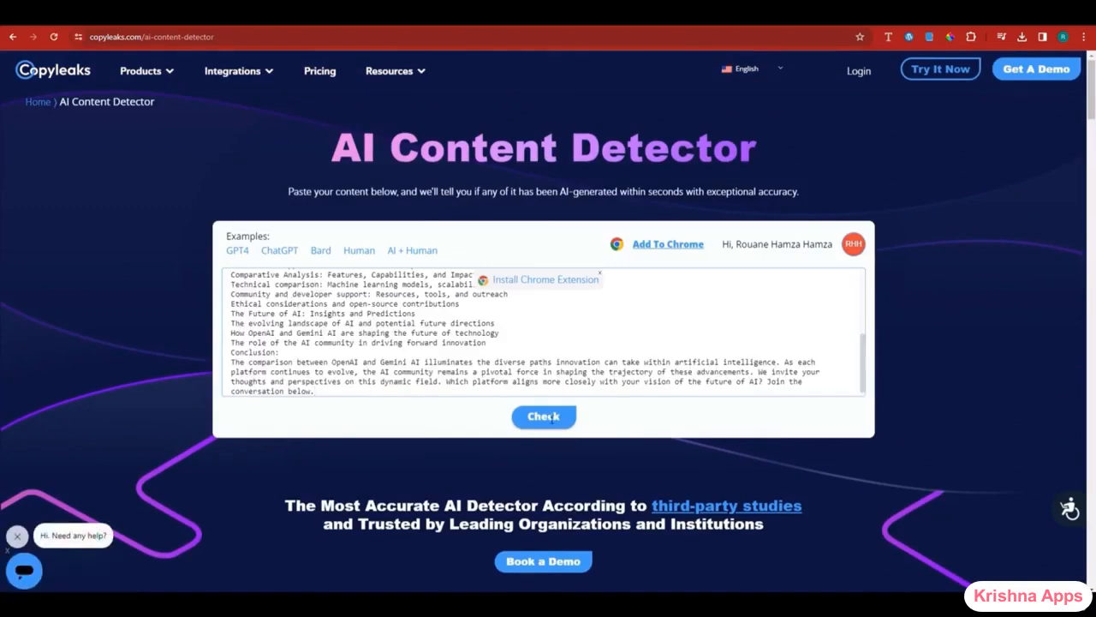
{"action": "left_click", "coordinate": [544, 416]}
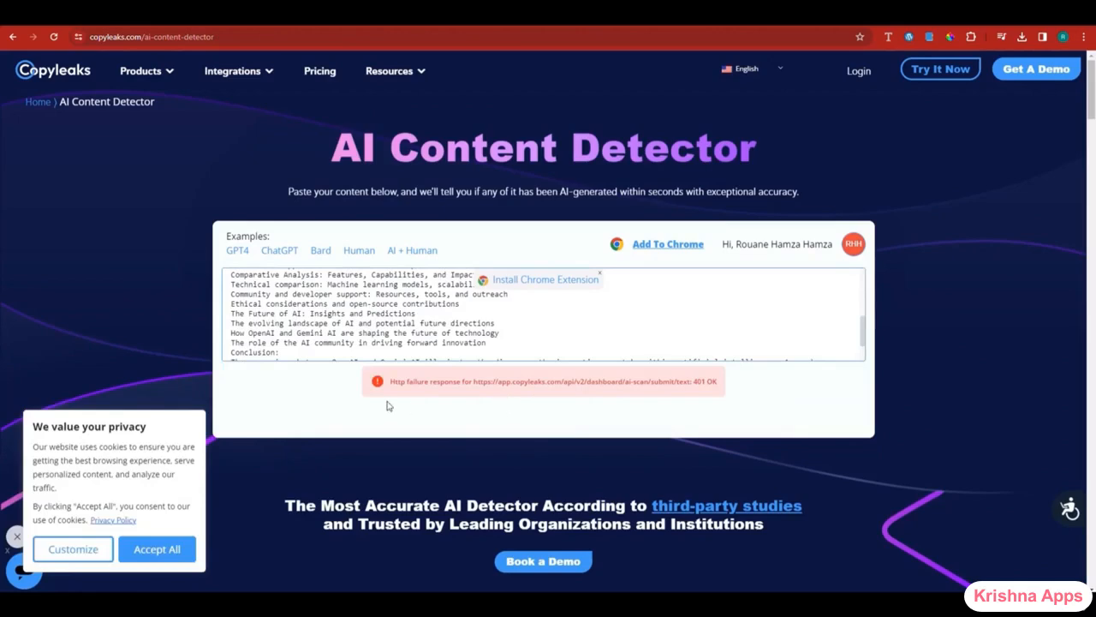
{"action": "left_click", "coordinate": [156, 549]}
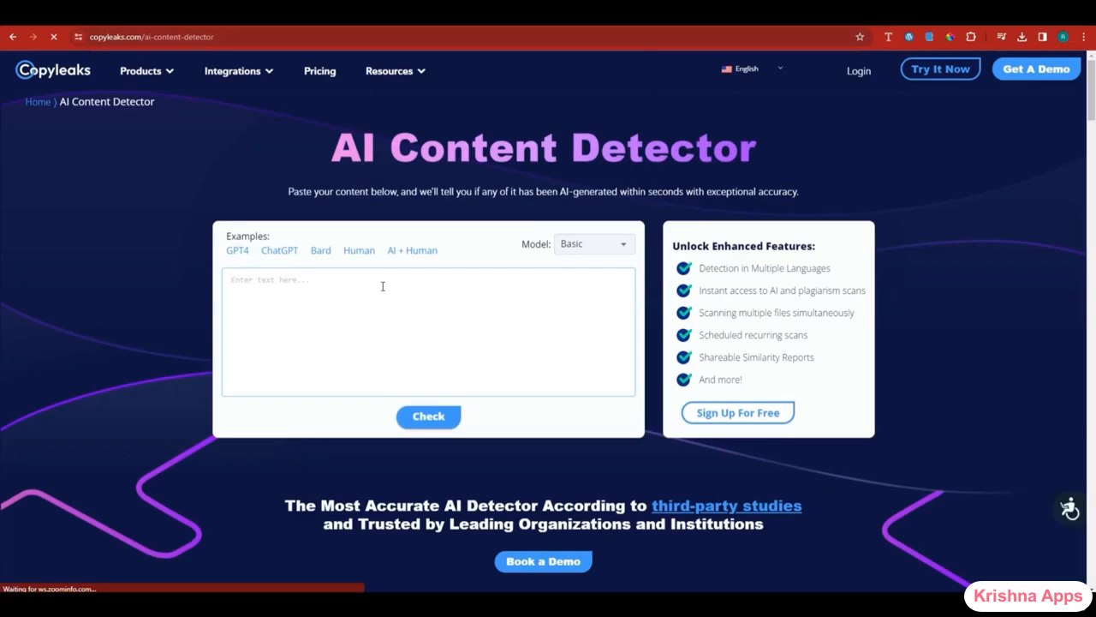
- Paste the blog post into the reloaded Copyleaks detector, check it with the Basic model and complete the Cloudflare verification
{"action": "key", "text": "ctrl+v"}
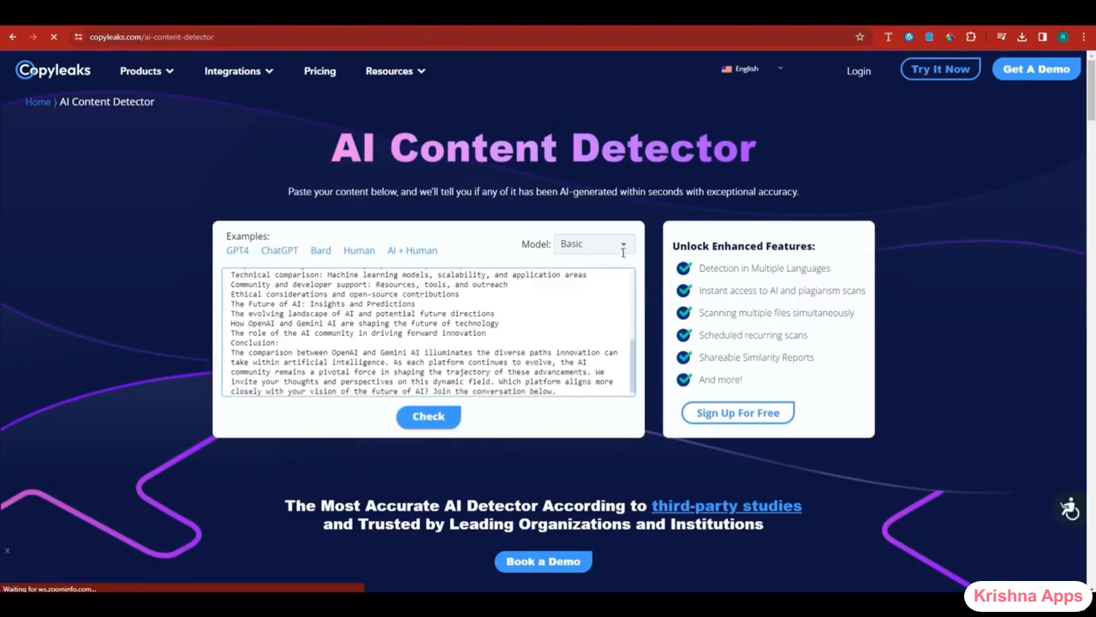
{"action": "left_click", "coordinate": [623, 252]}
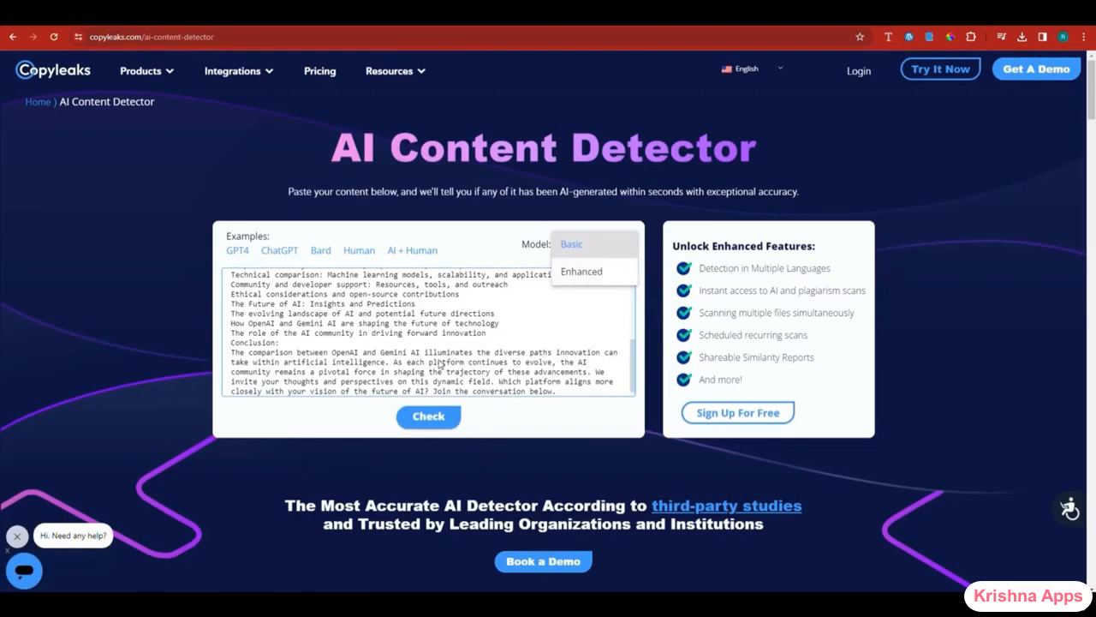
{"action": "left_click", "coordinate": [416, 418]}
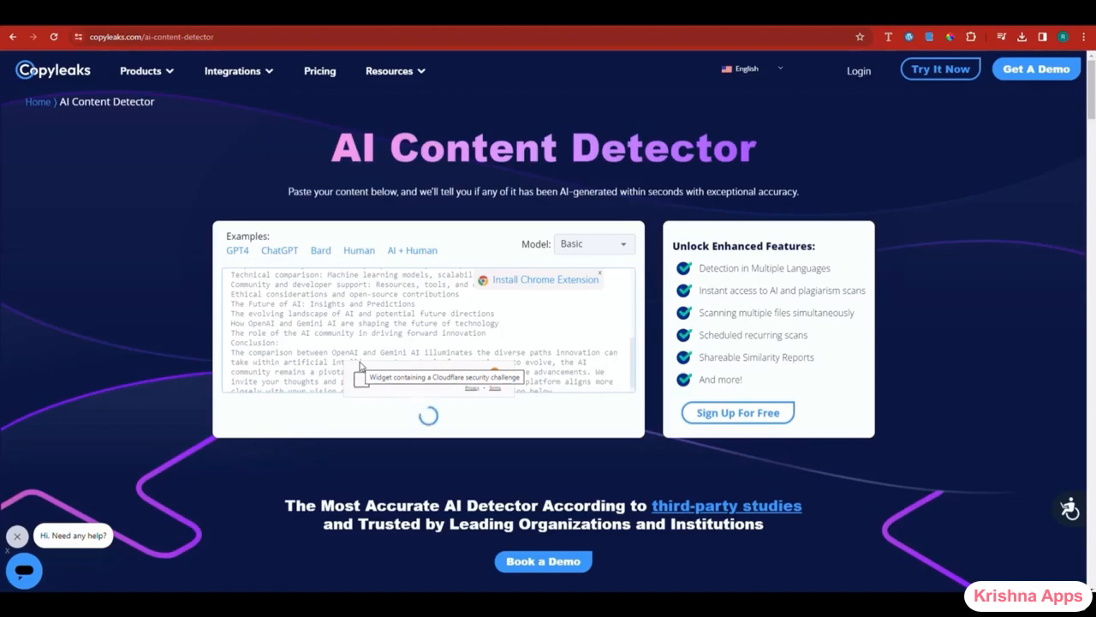
{"action": "left_click", "coordinate": [360, 379]}
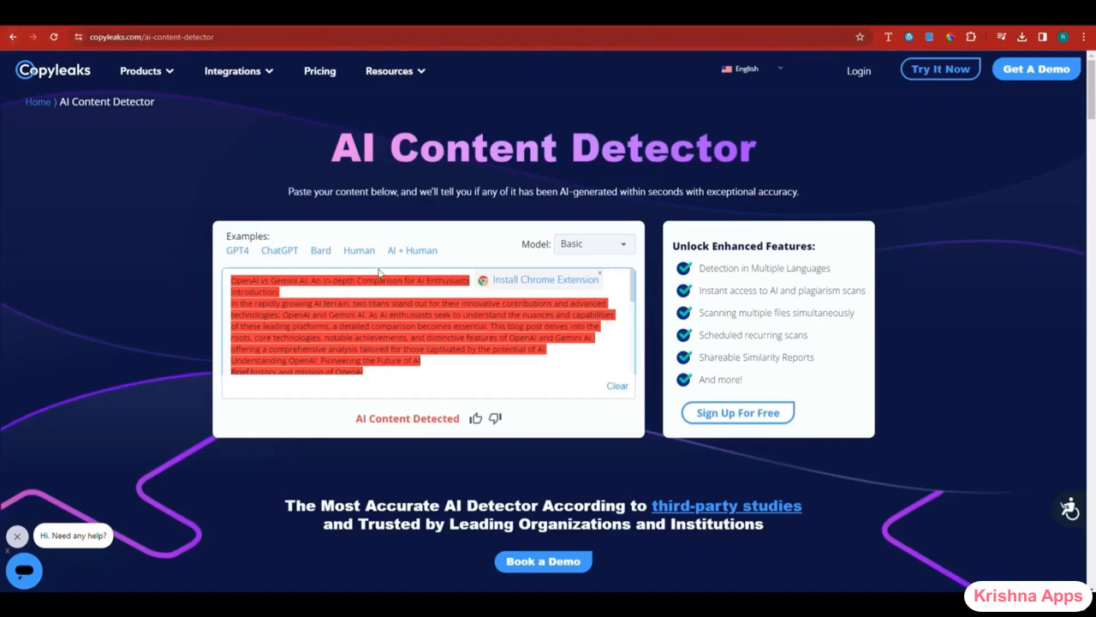
- Clear the checked blog post from the Copyleaks text area
{"action": "triple_click", "coordinate": [365, 337]}
{"action": "key", "text": "BackSpace"}
{"action": "triple_click", "coordinate": [394, 350]}
{"action": "key", "text": "BackSpace"}
{"action": "left_click_drag", "start_coordinate": [231, 278], "coordinate": [540, 465]}
{"action": "key", "text": "BackSpace"}
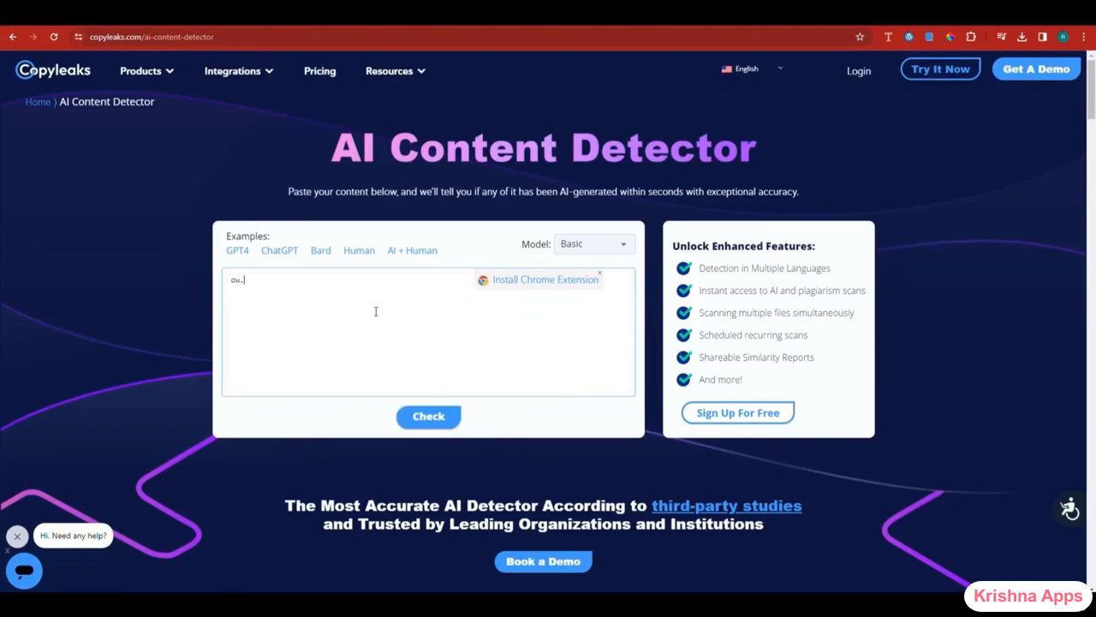
- Copy the paraphrased Introduction from QuillBot, paste it into the Copyleaks detector and check it for AI content
{"action": "key", "text": "ctrl+Tab"}
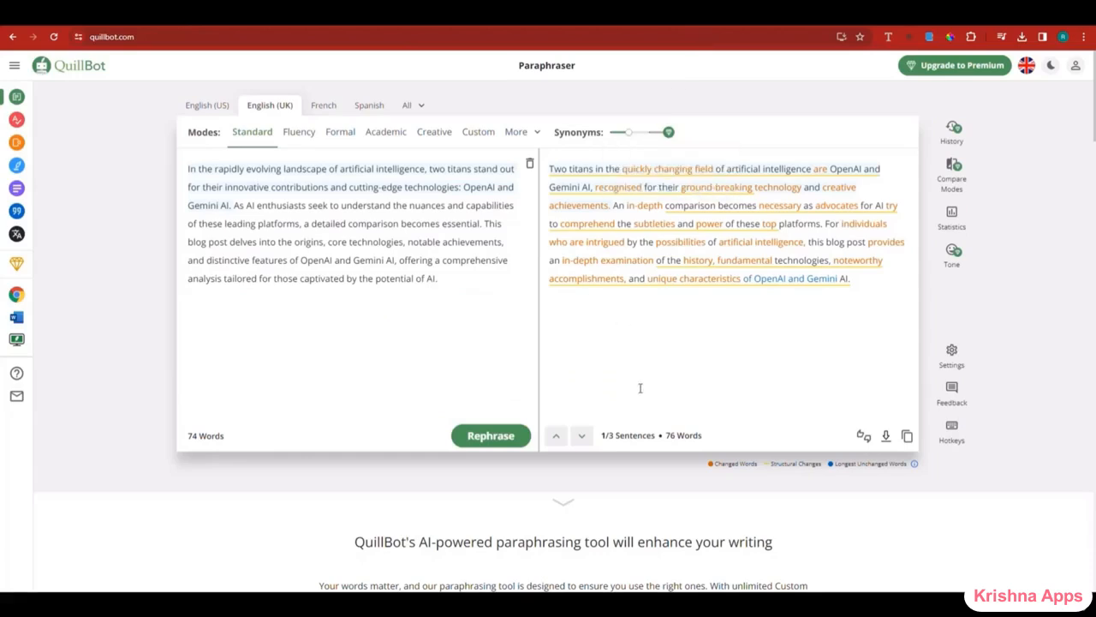
{"action": "left_click", "coordinate": [907, 438]}
{"action": "key", "text": "ctrl+shift+Tab"}
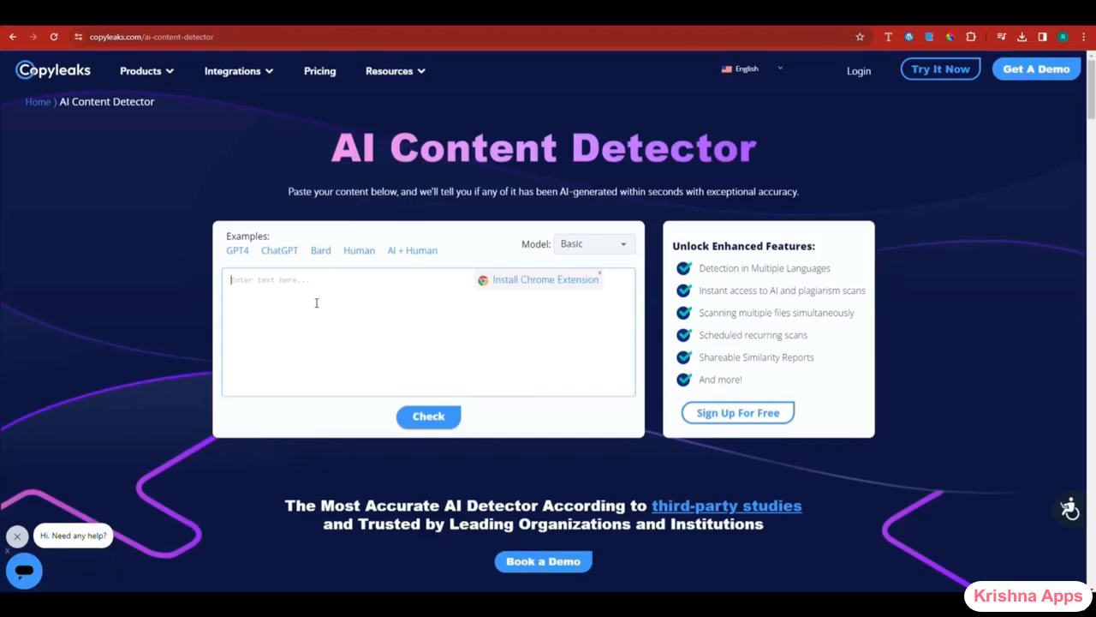
{"action": "key", "text": "ctrl+v"}
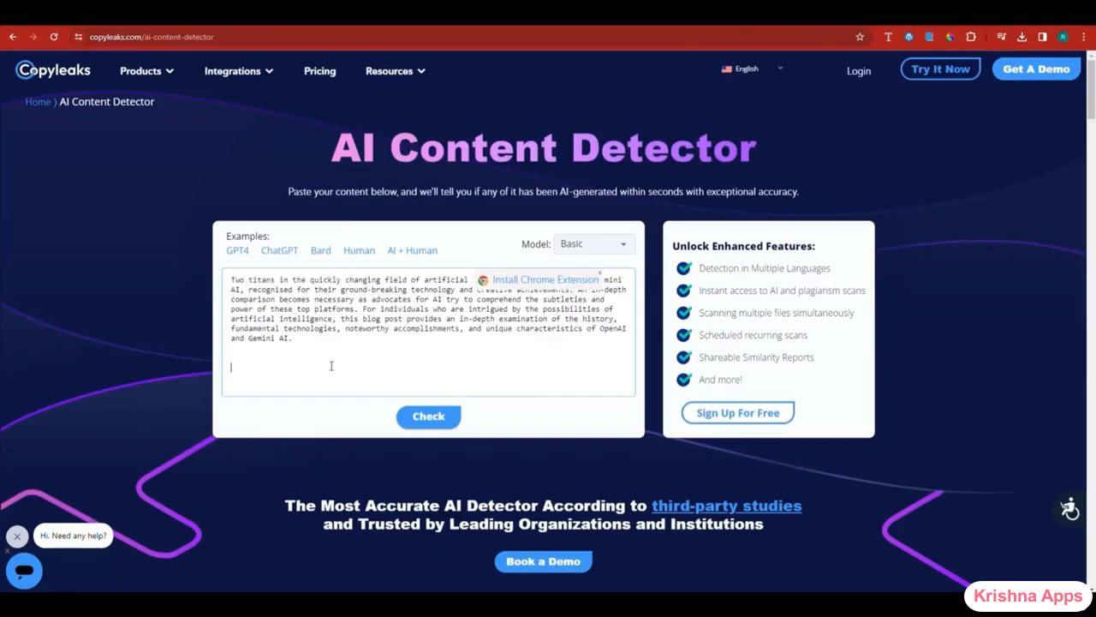
{"action": "left_click", "coordinate": [429, 417]}
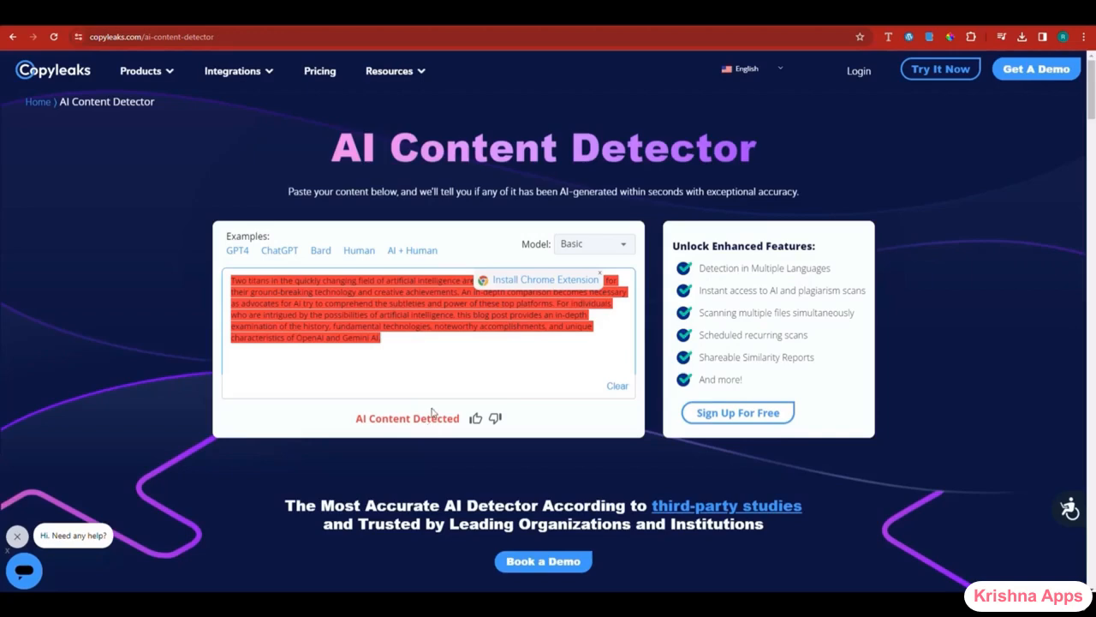
- Open GPTZero from the Google results, and copy the complete blog post from the Grammarly document
{"action": "left_click", "coordinate": [13, 37]}
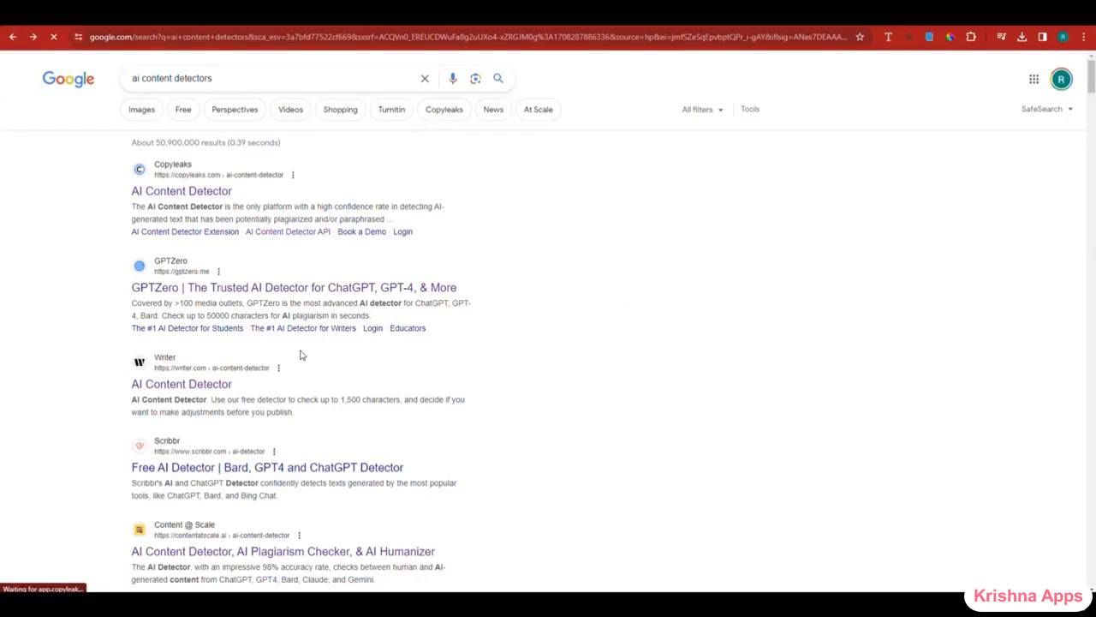
{"action": "left_click", "coordinate": [227, 291]}
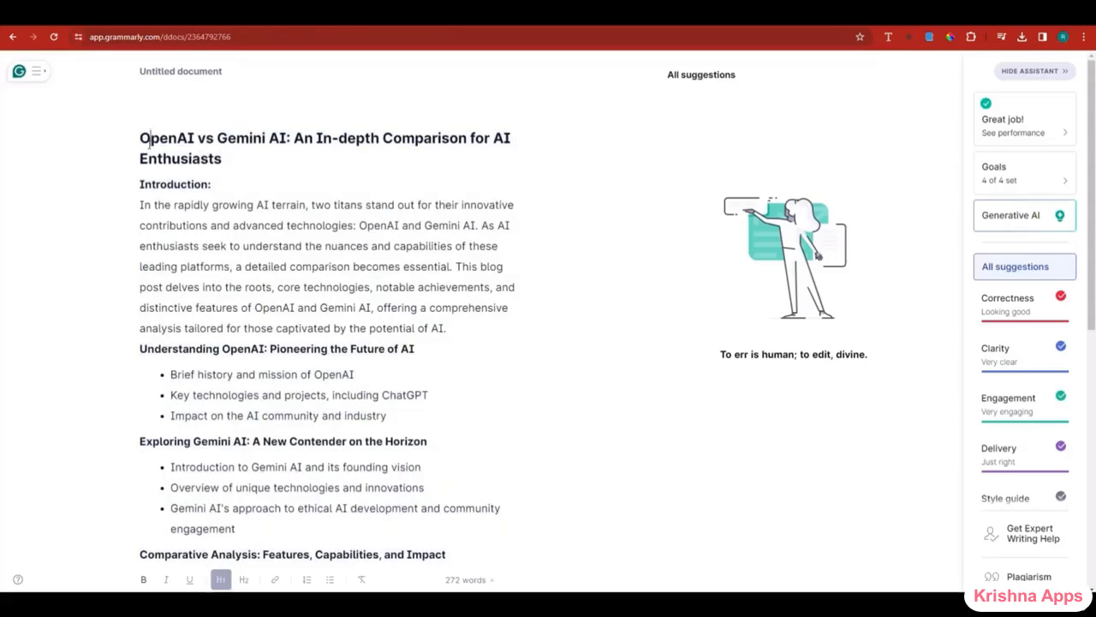
{"action": "left_click_drag", "start_coordinate": [141, 138], "coordinate": [449, 361]}
{"action": "scroll", "coordinate": [330, 283], "scroll_direction": "down", "scroll_amount": 2}
{"action": "scroll", "coordinate": [332, 281], "scroll_direction": "down", "scroll_amount": 5}
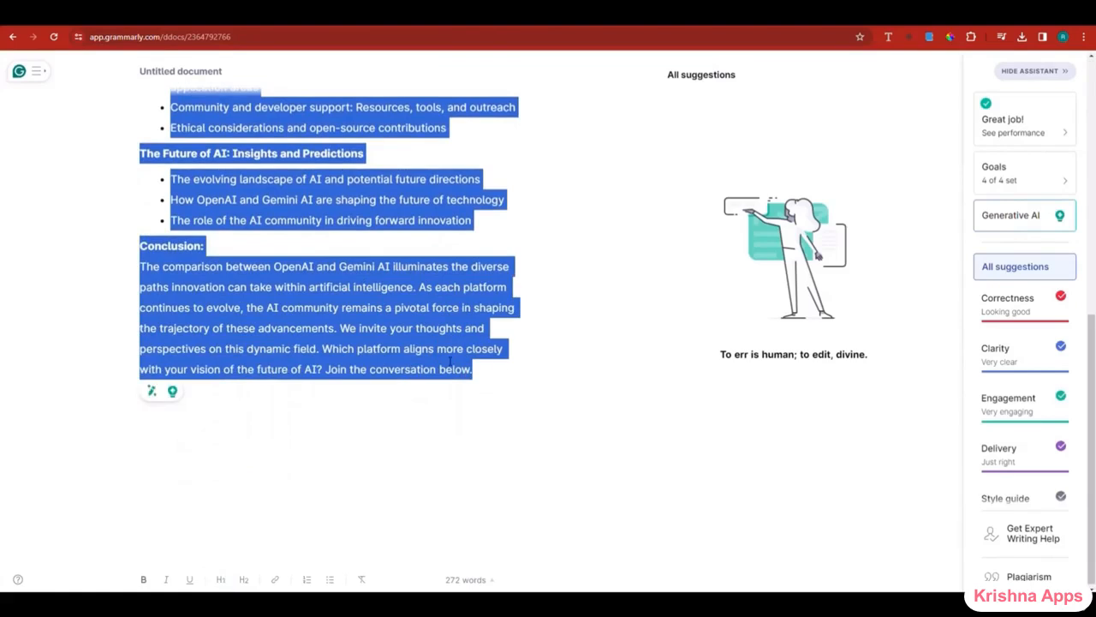
{"action": "right_click", "coordinate": [450, 361]}
{"action": "left_click", "coordinate": [504, 147]}
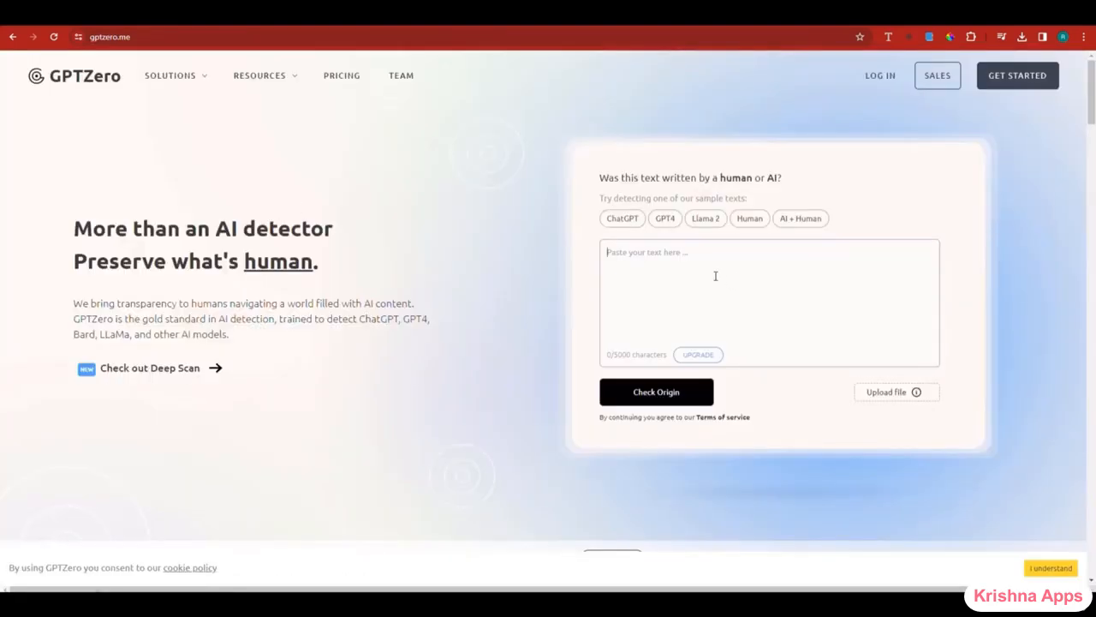
- Paste the blog post into GPTZero and check its origin
{"action": "left_click", "coordinate": [715, 276]}
{"action": "key", "text": "ctrl+v"}
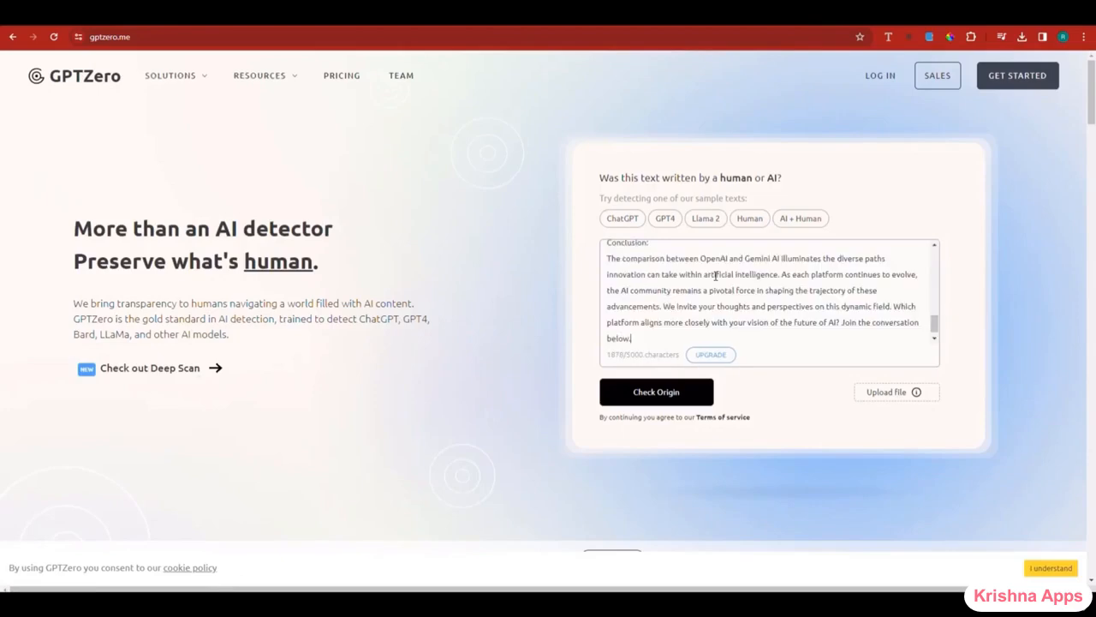
{"action": "left_click", "coordinate": [658, 396]}
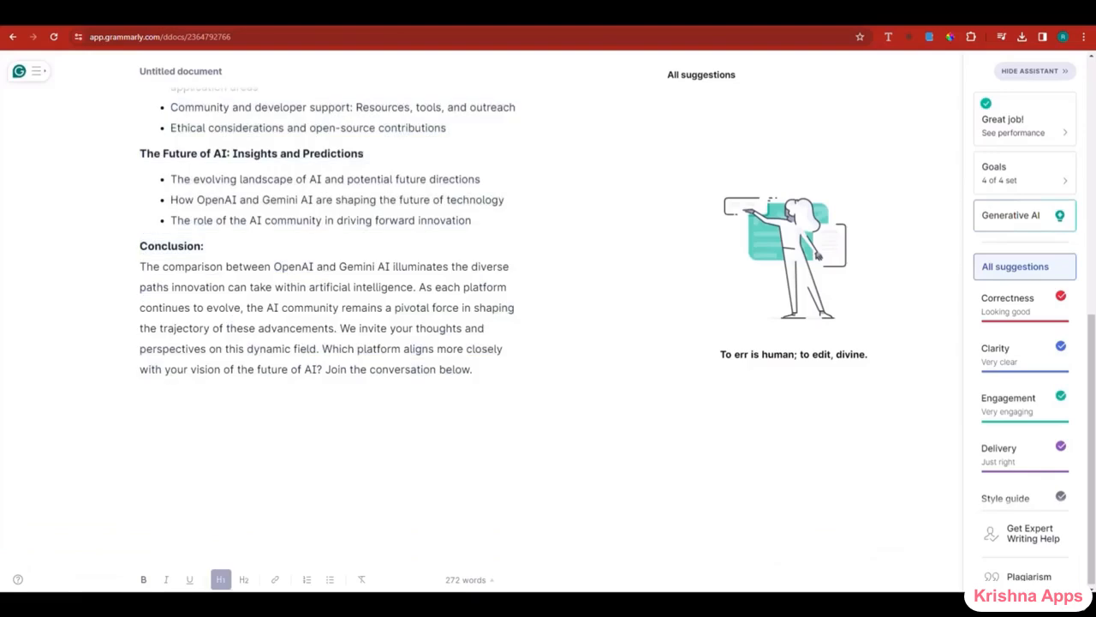
{"action": "left_click", "coordinate": [245, 307]}
{"action": "double_click", "coordinate": [295, 308]}
{"action": "left_click", "coordinate": [187, 306]}
{"action": "scroll", "coordinate": [274, 304], "scroll_direction": "up", "scroll_amount": 10}
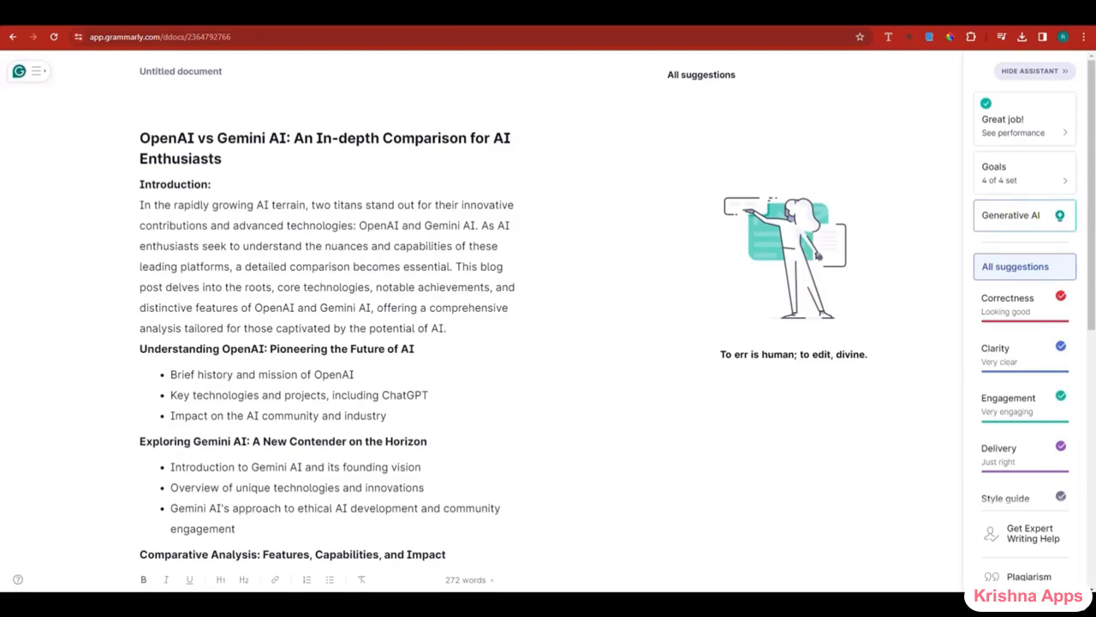
- Switch to the ChatGPT 4 conversation and send a request for a GPT that writes a colorful, error-free Tetris game in HTML, CSS and JS
{"action": "left_click", "coordinate": [291, 13]}
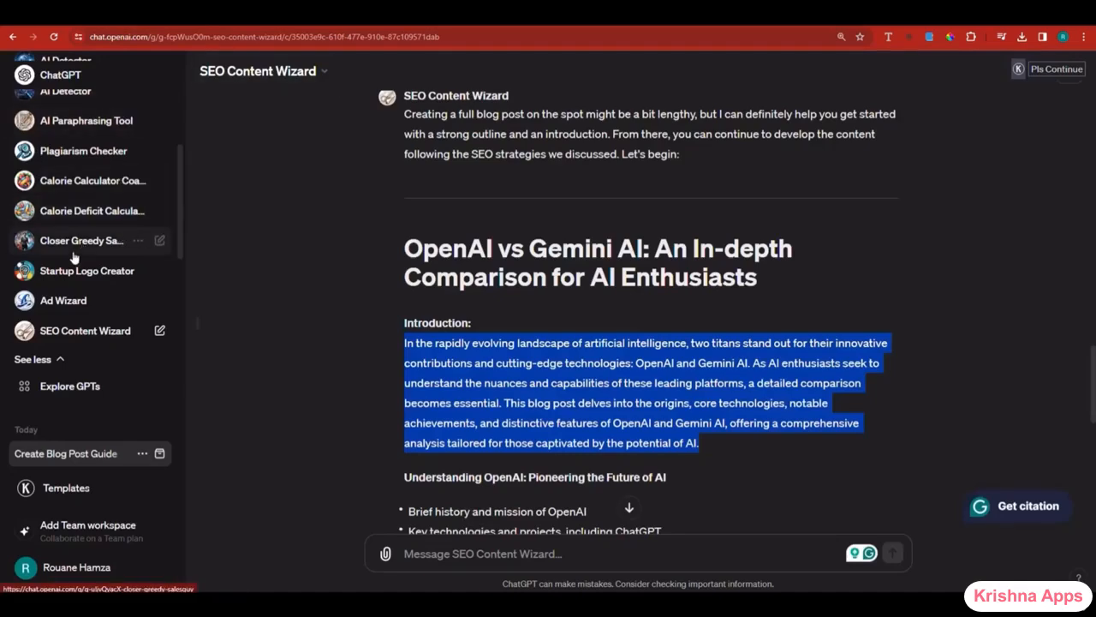
{"action": "scroll", "coordinate": [74, 257], "scroll_direction": "up", "scroll_amount": 1}
{"action": "scroll", "coordinate": [73, 257], "scroll_direction": "up", "scroll_amount": 3}
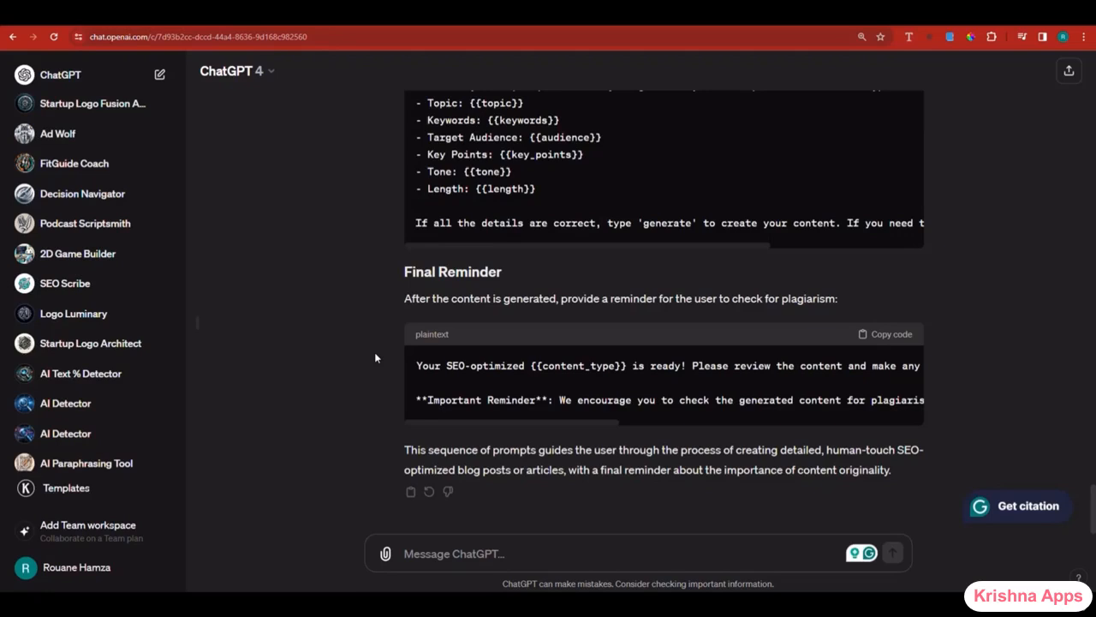
{"action": "key", "text": "ctrl+v"}
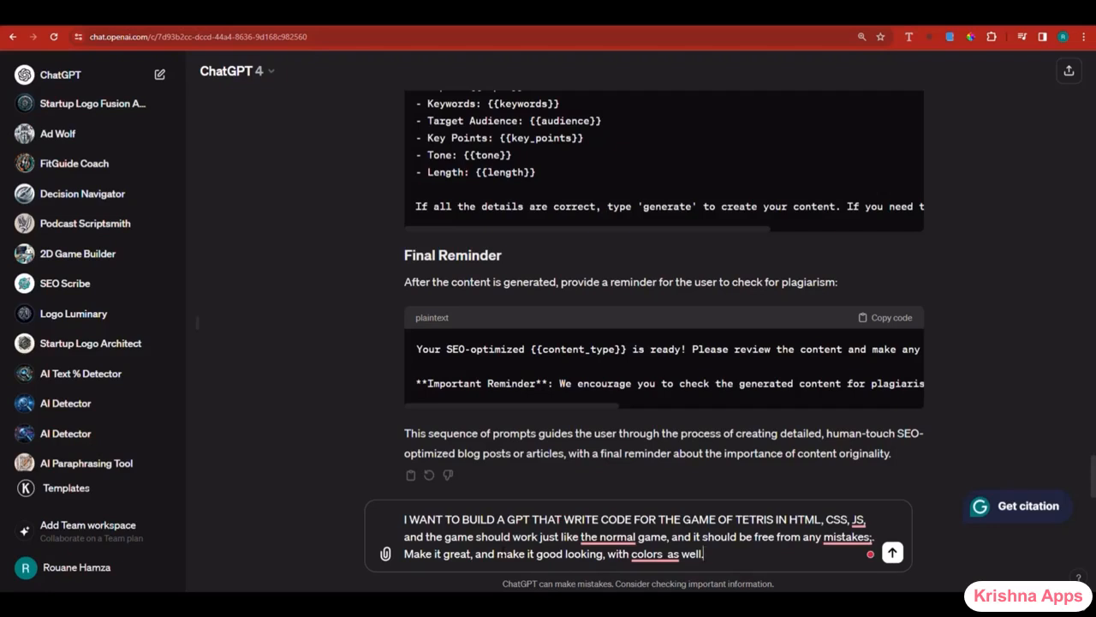
{"action": "key", "text": "Return"}
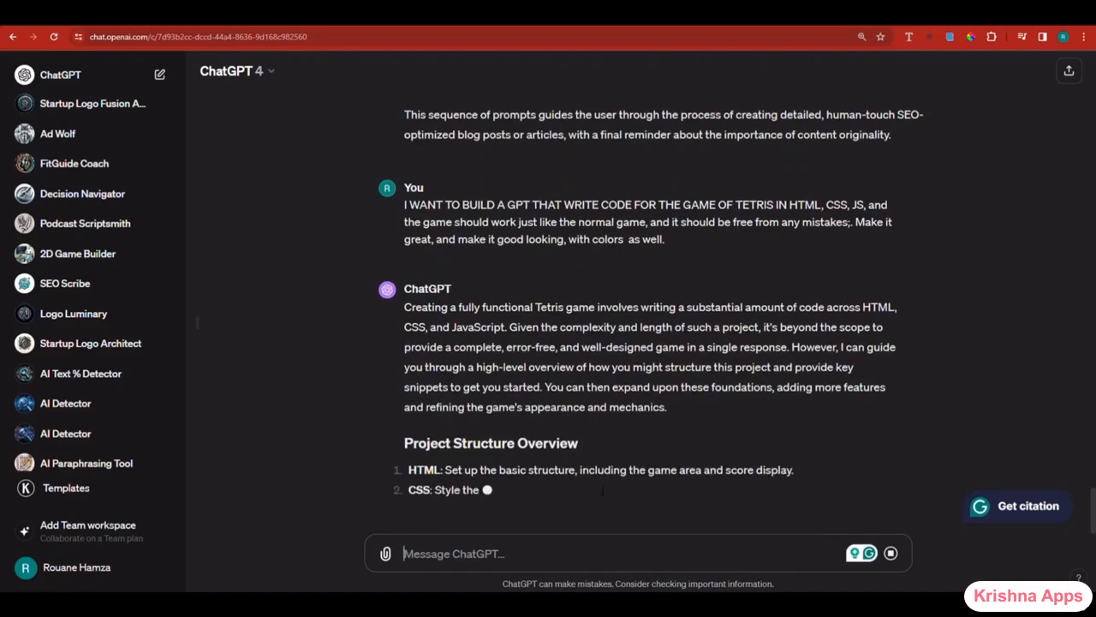
- Stop the response, append "WRITE THE PROMPTS make them syntax compliant, to program the gpt, and keep it short." to the Tetris request and resubmit it
{"action": "left_click", "coordinate": [890, 554]}
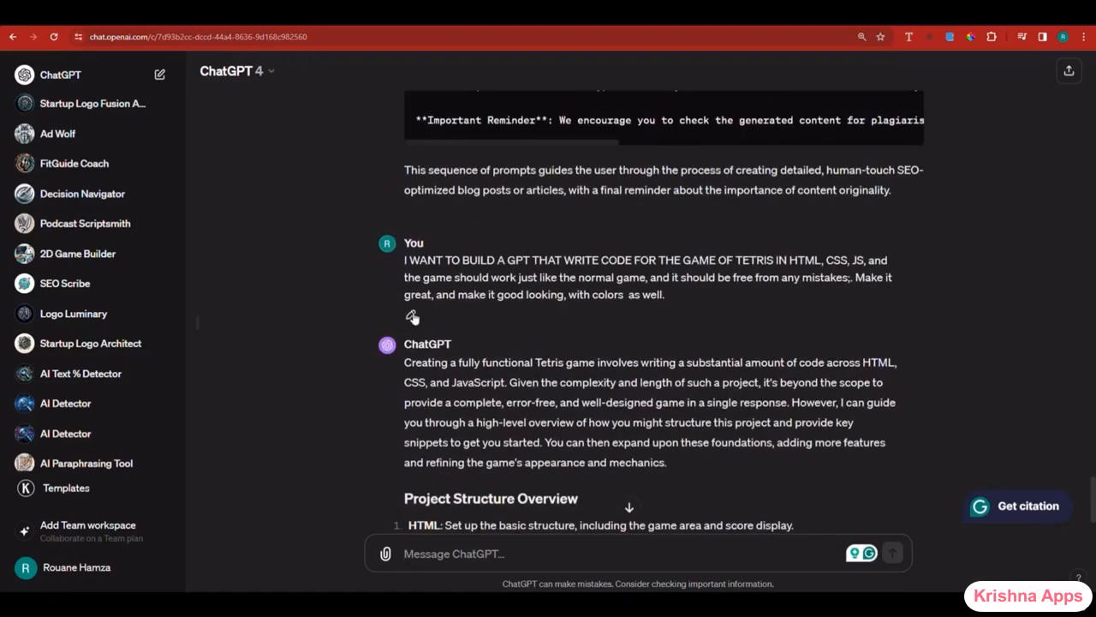
{"action": "left_click", "coordinate": [411, 315]}
{"action": "type", "text": "WRITE THE PROMPTS m"}
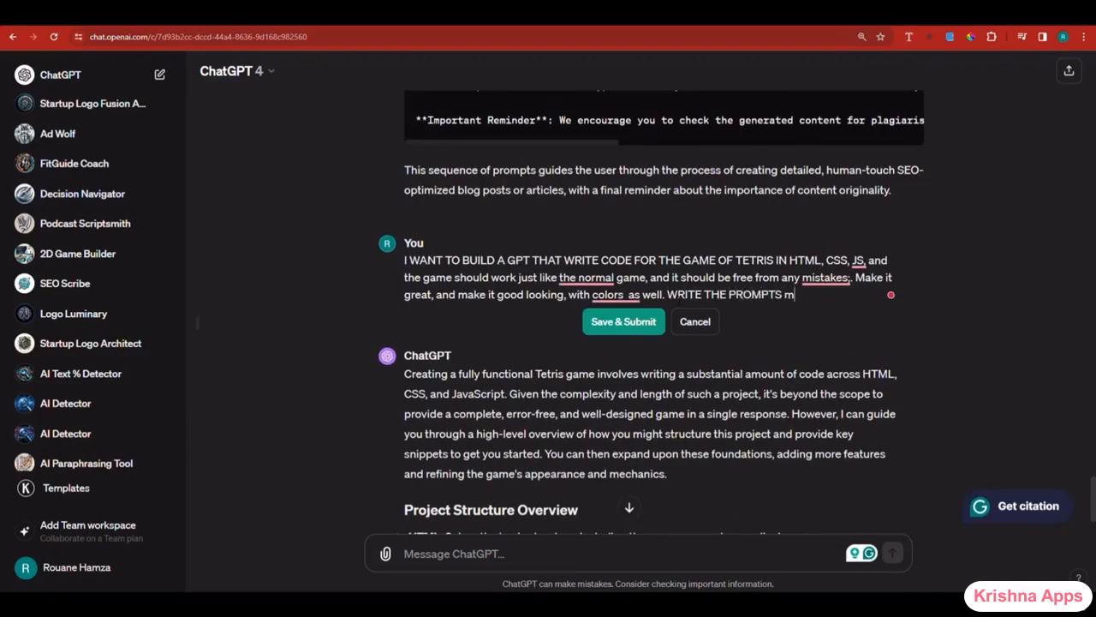
{"action": "type", "text": "ake them syntax compli"}
{"action": "type", "text": "ant, to prog"}
{"action": "type", "text": "ram"}
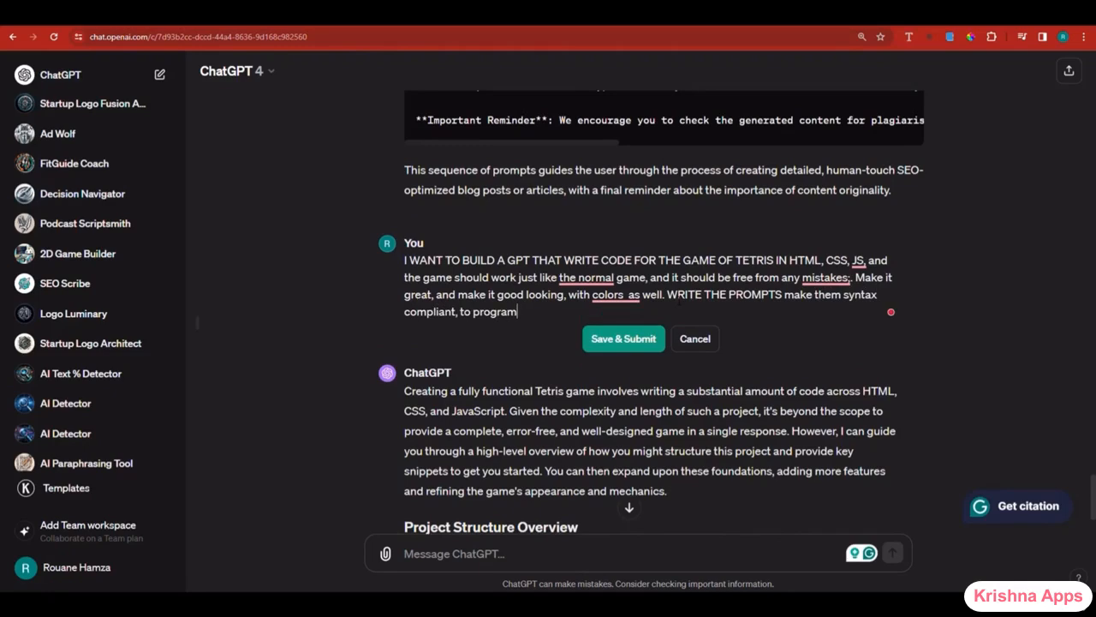
{"action": "type", "text": " the gpt , and keep it short."}
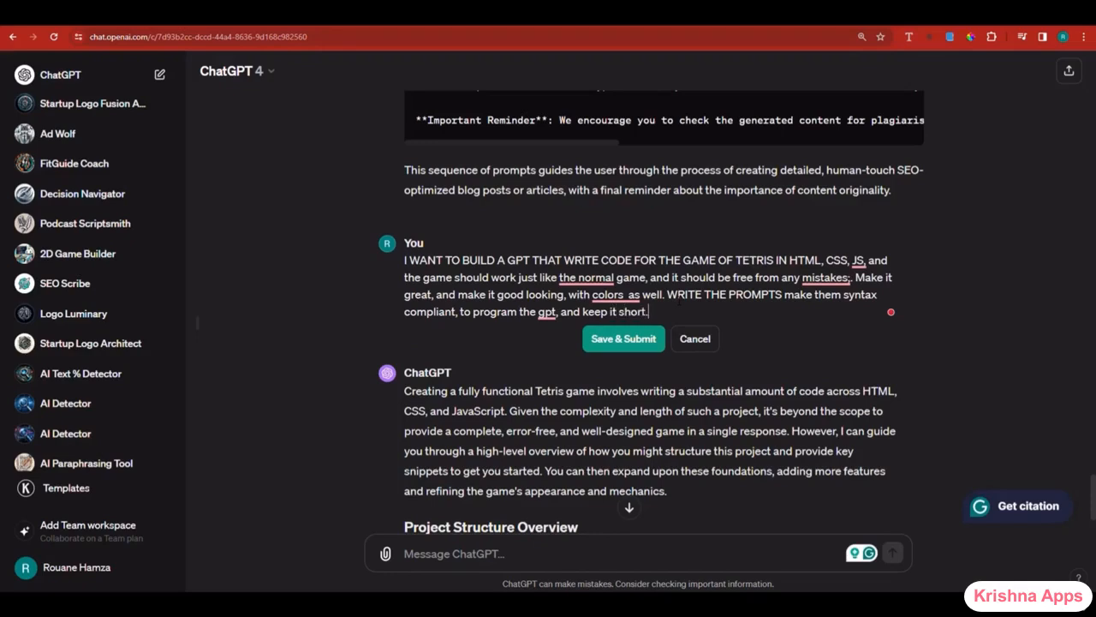
{"action": "left_click", "coordinate": [623, 338]}
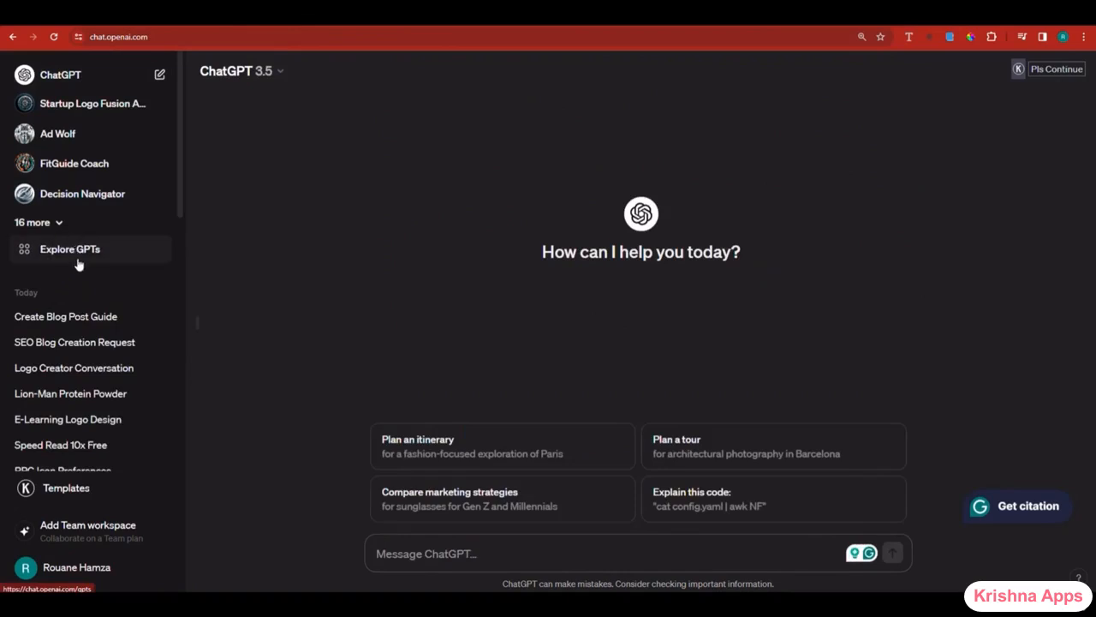
- Start a new custom GPT from Explore GPTs, and copy the "Prompt 1: Introduction and Confirmation" code from the Tetris conversation
{"action": "left_click", "coordinate": [117, 258]}
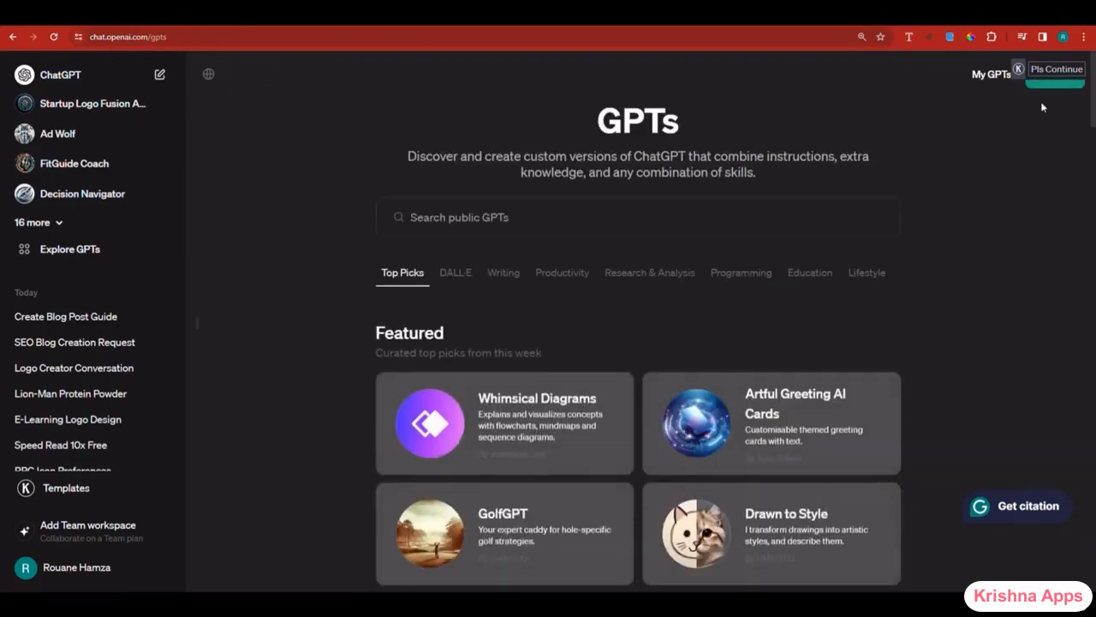
{"action": "left_click", "coordinate": [1042, 104]}
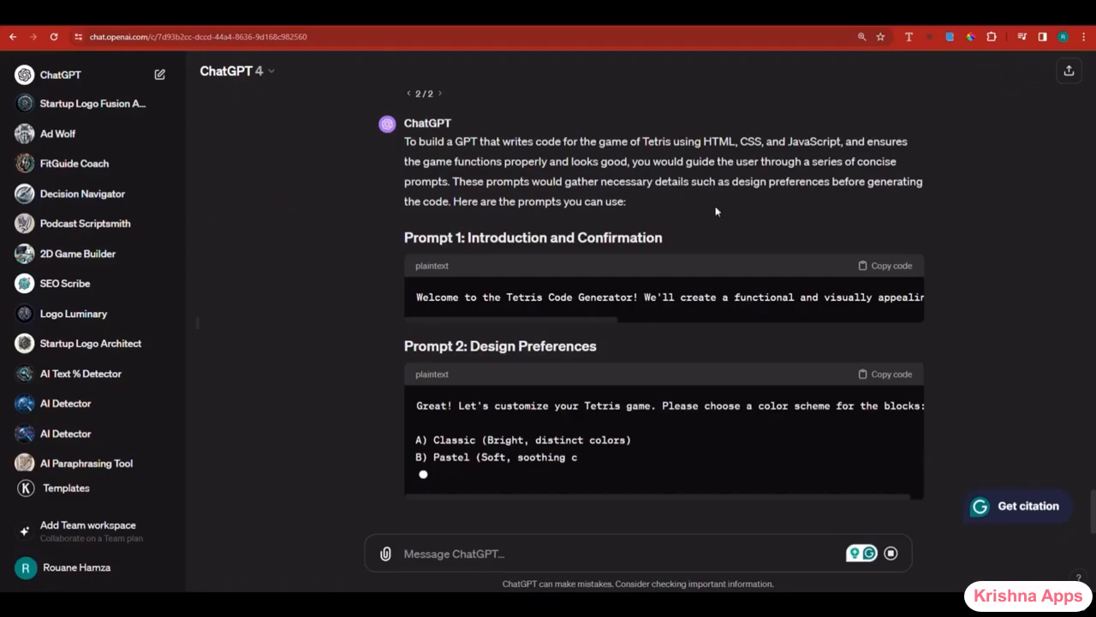
{"action": "scroll", "coordinate": [798, 310], "scroll_direction": "up", "scroll_amount": 5}
{"action": "scroll", "coordinate": [798, 310], "scroll_direction": "up", "scroll_amount": 1}
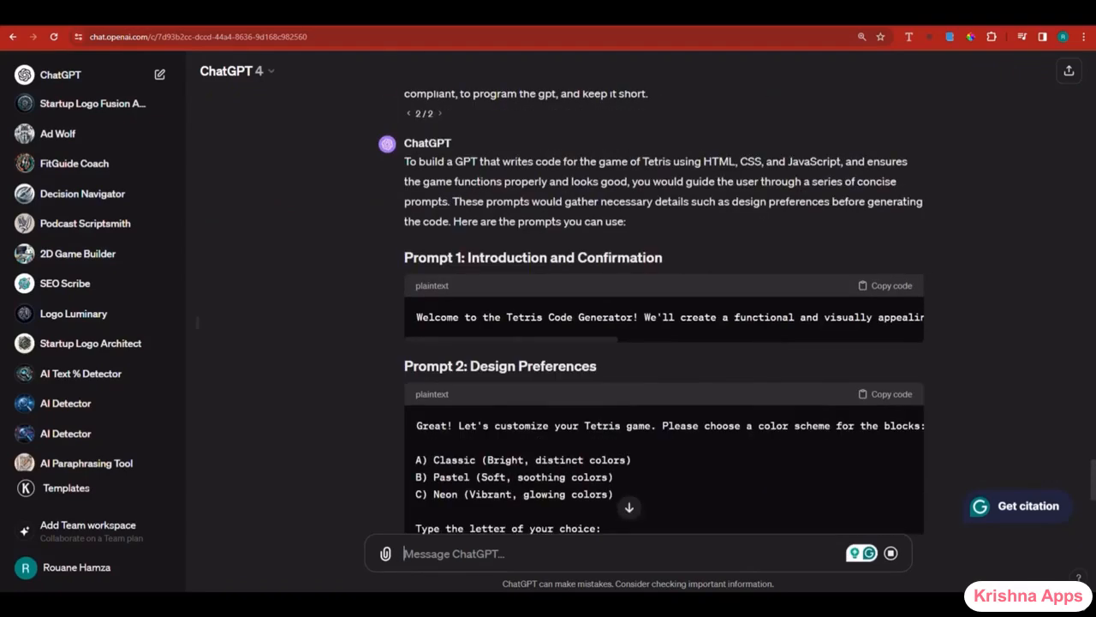
{"action": "left_click", "coordinate": [897, 287]}
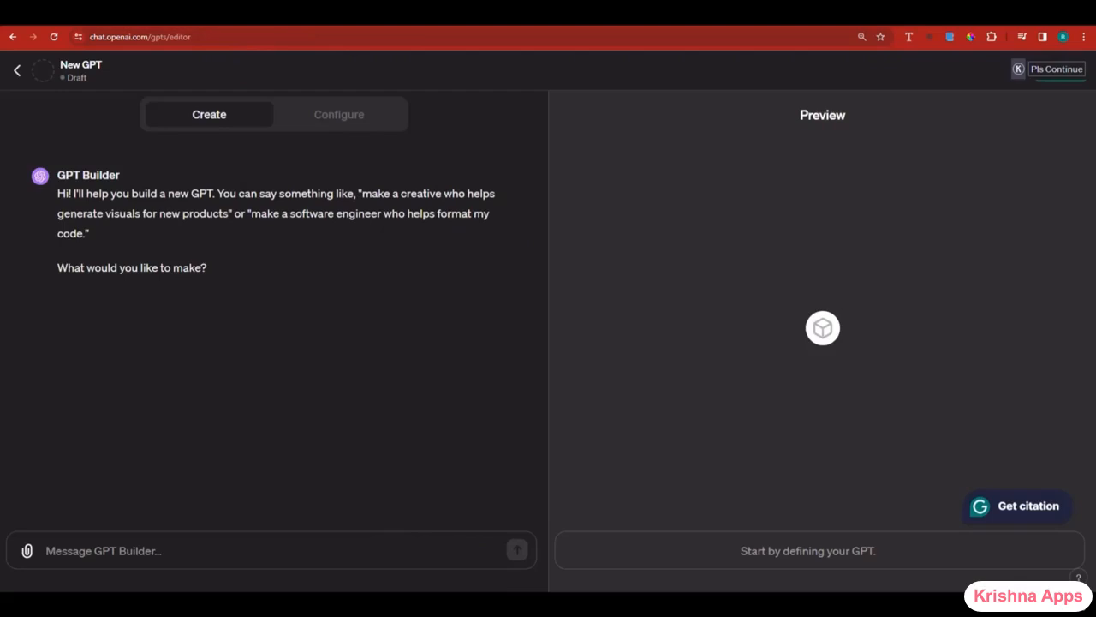
- Send the copied Tetris introduction prompt to GPT Builder and accept the suggested name with "OK"
{"action": "left_click", "coordinate": [173, 553]}
{"action": "key", "text": "ctrl+v"}
{"action": "key", "text": "ctrl+z"}
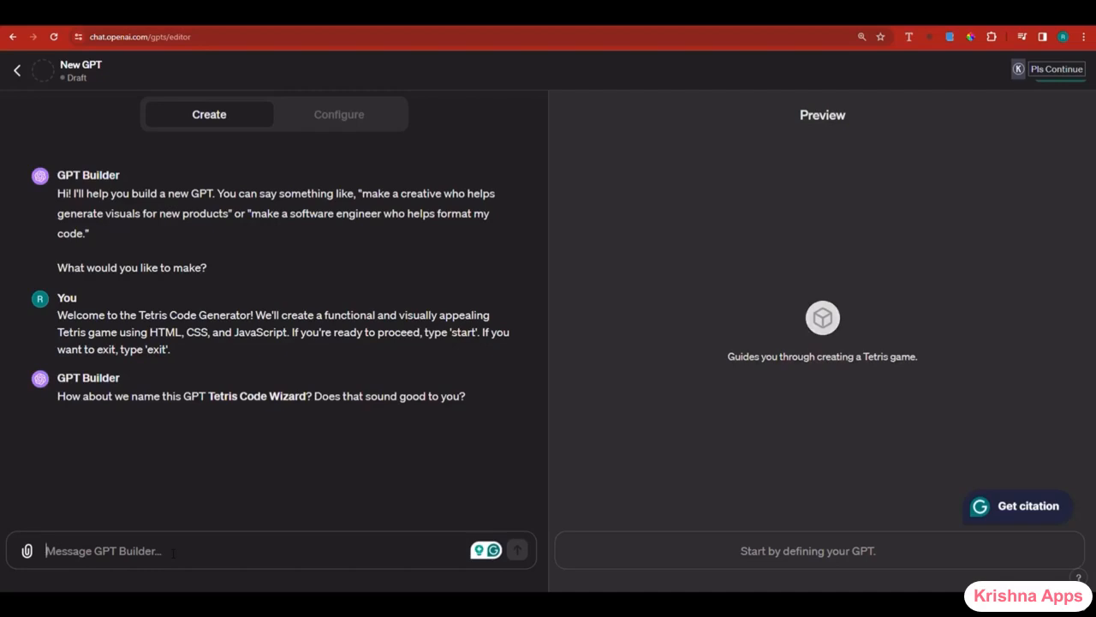
{"action": "type", "text": "OK"}
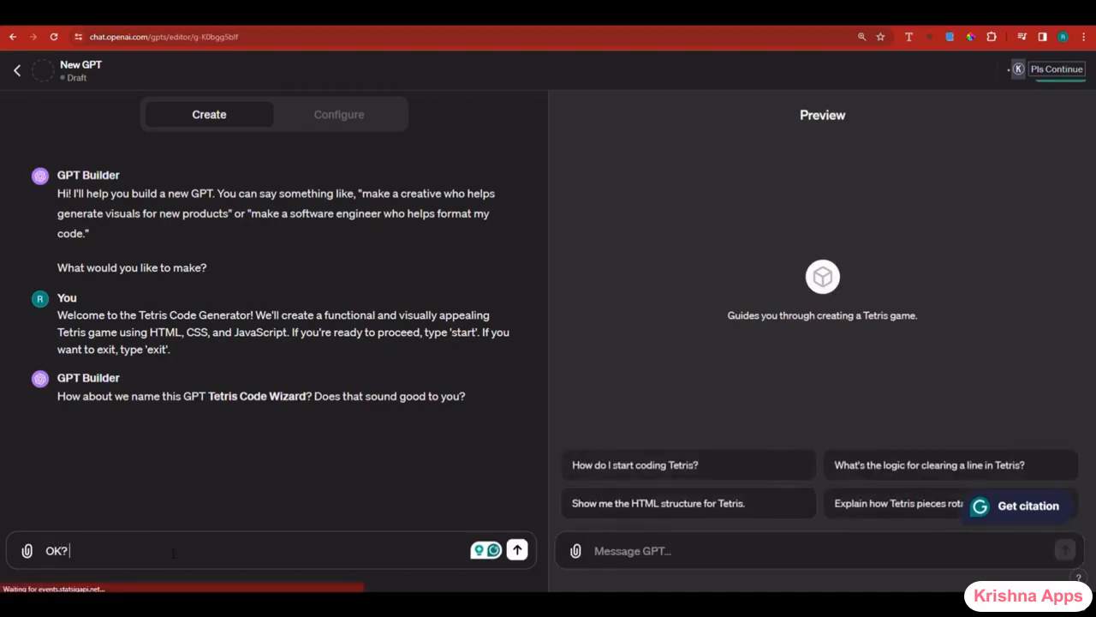
{"action": "key", "text": "Return"}
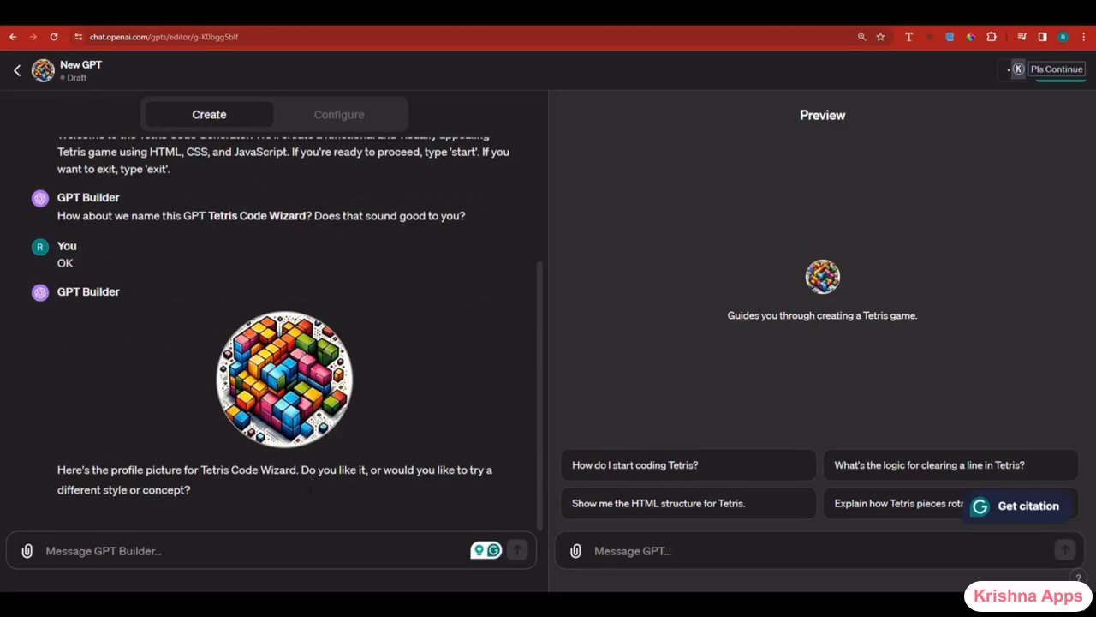
- Copy the "Prompt 2: Design Preferences" code from the Tetris conversation and send it to GPT Builder after "OK," to accept the profile picture
{"action": "type", "text": "OK?"}
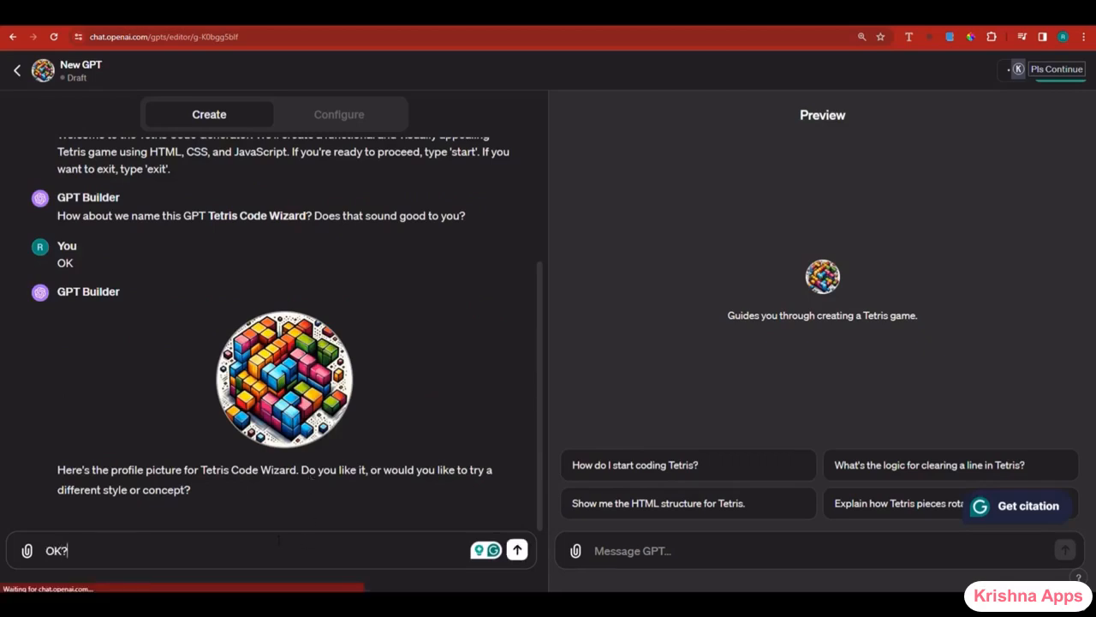
{"action": "key", "text": "BackSpace"}
{"action": "type", "text": "."}
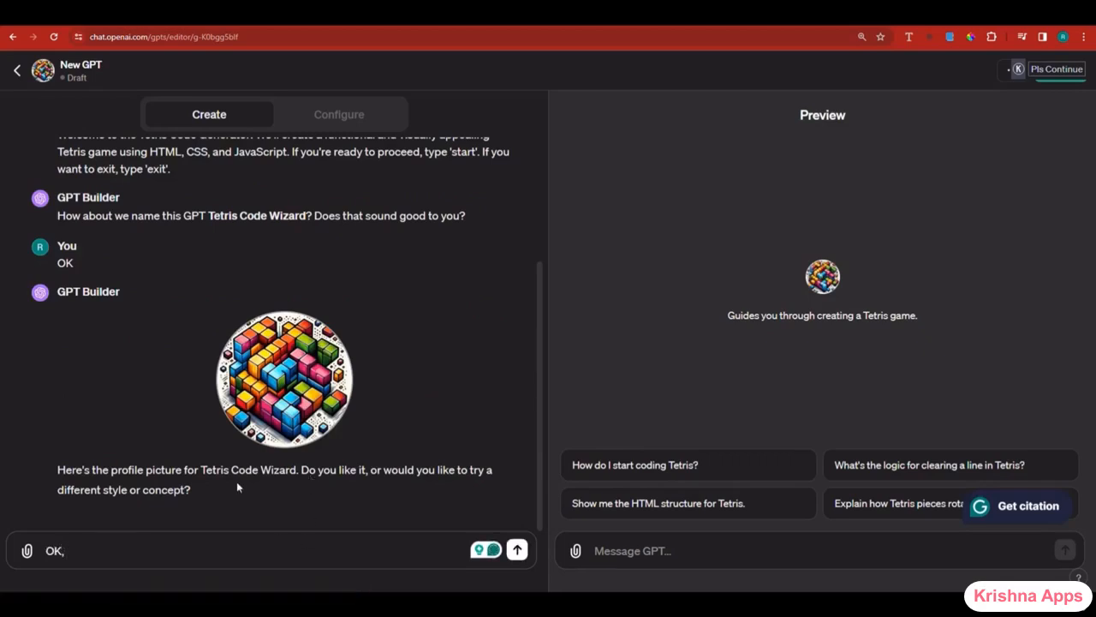
{"action": "left_click", "coordinate": [214, 26]}
{"action": "scroll", "coordinate": [711, 301], "scroll_direction": "down", "scroll_amount": 2}
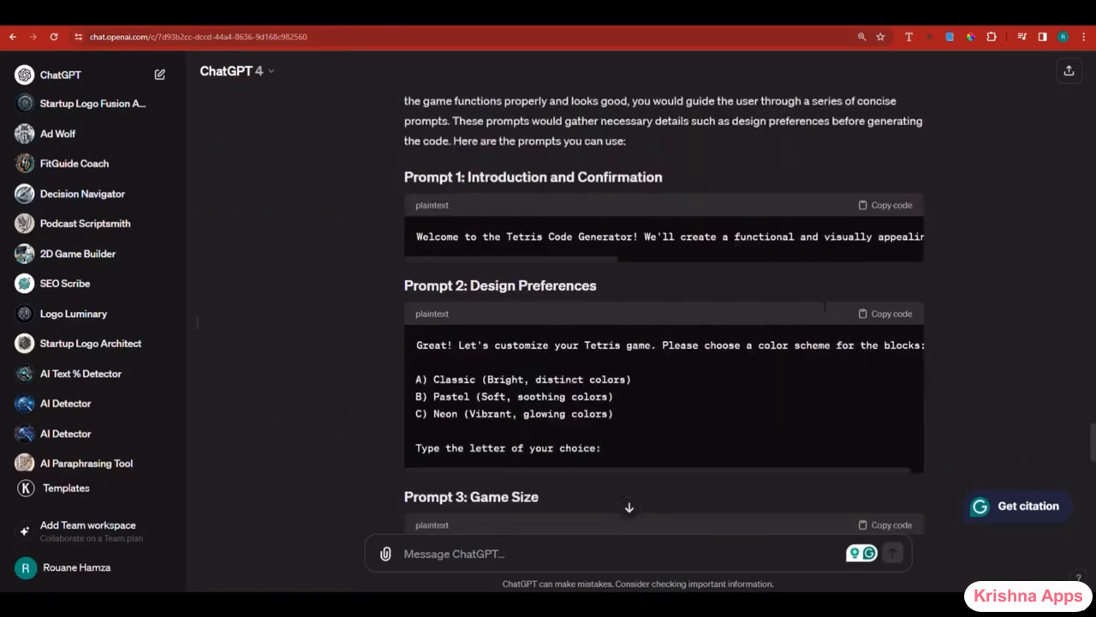
{"action": "left_click", "coordinate": [891, 280]}
{"action": "key", "text": "ctrl+Tab"}
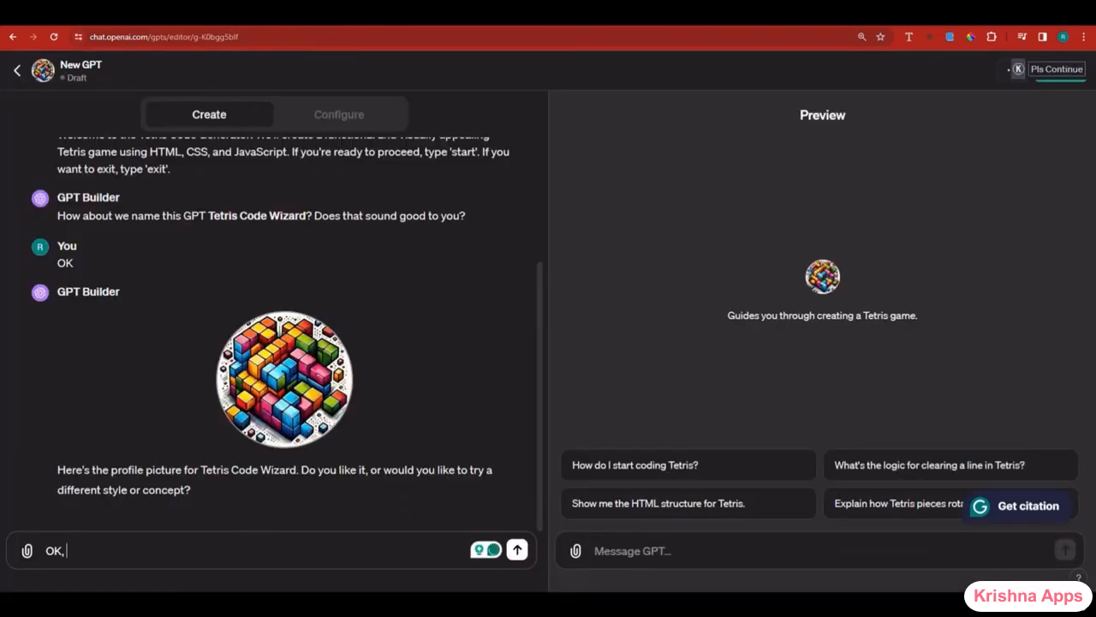
{"action": "key", "text": "ctrl+v"}
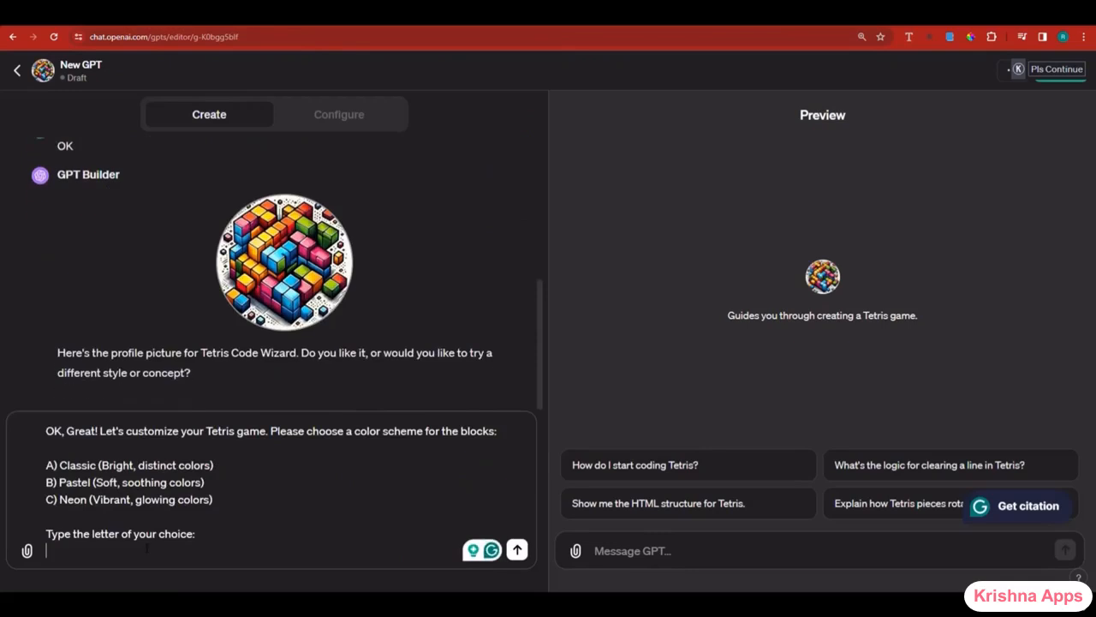
{"action": "key", "text": "Return"}
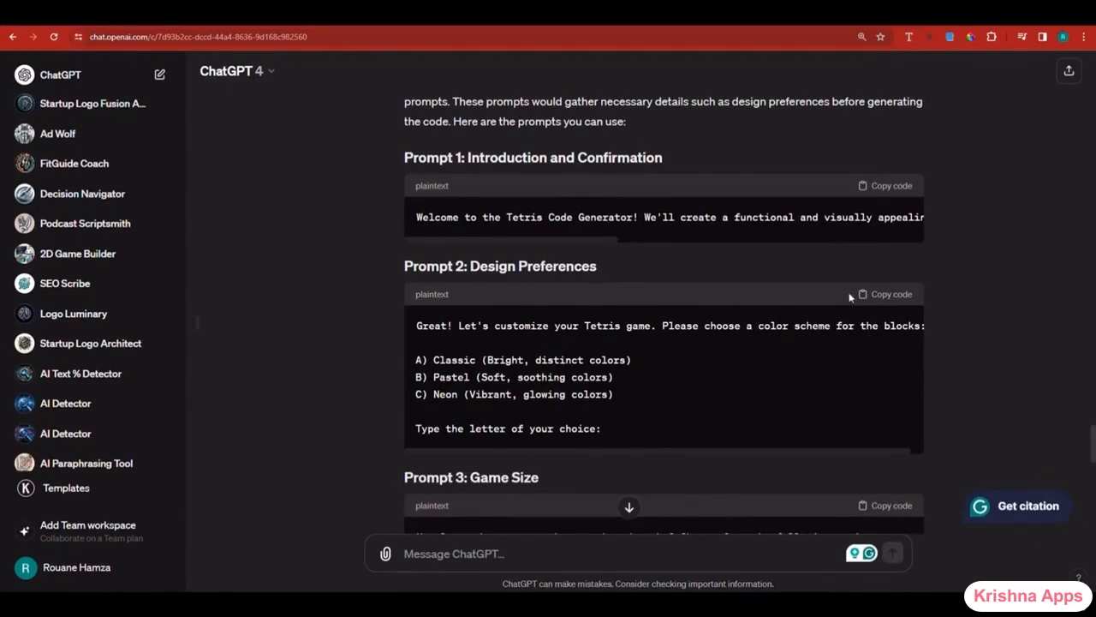
- Copy the "Prompt 2: Design Preferences" code again and resend it alone in the reopened GPT Builder chat
{"action": "left_click", "coordinate": [874, 294]}
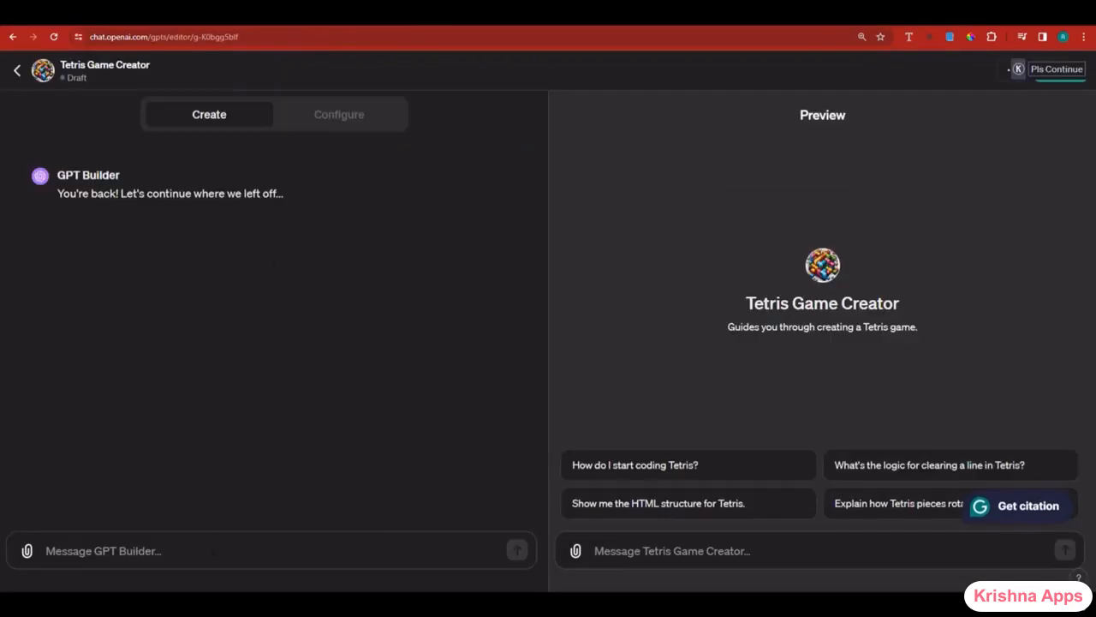
{"action": "left_click", "coordinate": [214, 551]}
{"action": "key", "text": "ctrl+v"}
{"action": "key", "text": "ctrl+z"}
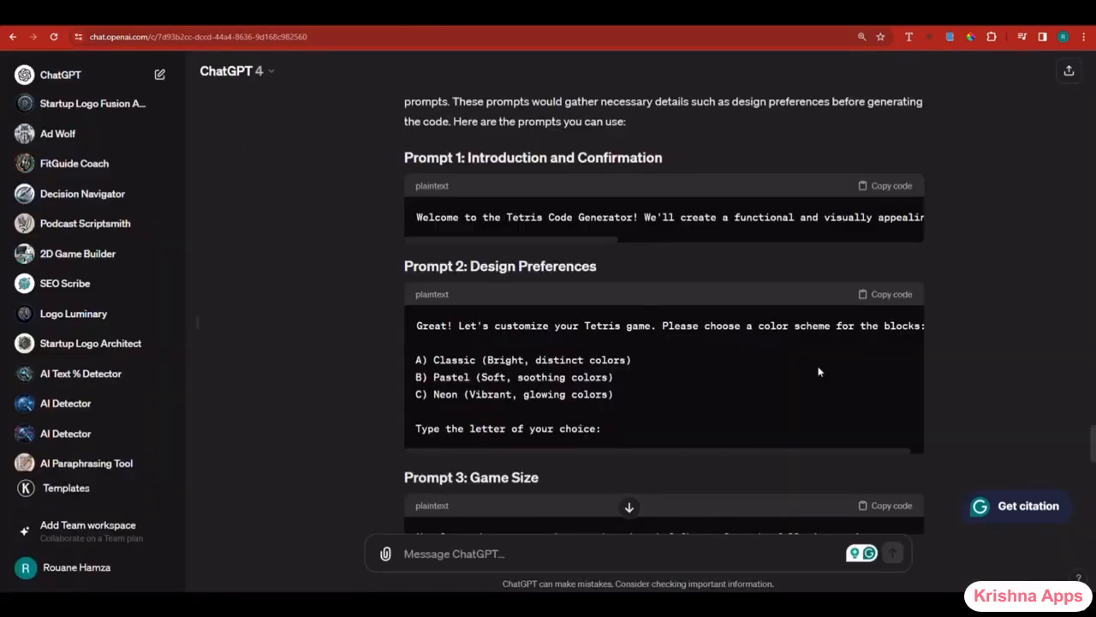
- Copy the "Prompt 3: Game Size" code from the Tetris conversation and send it to GPT Builder
{"action": "scroll", "coordinate": [862, 392], "scroll_direction": "down", "scroll_amount": 2}
{"action": "left_click", "coordinate": [863, 391]}
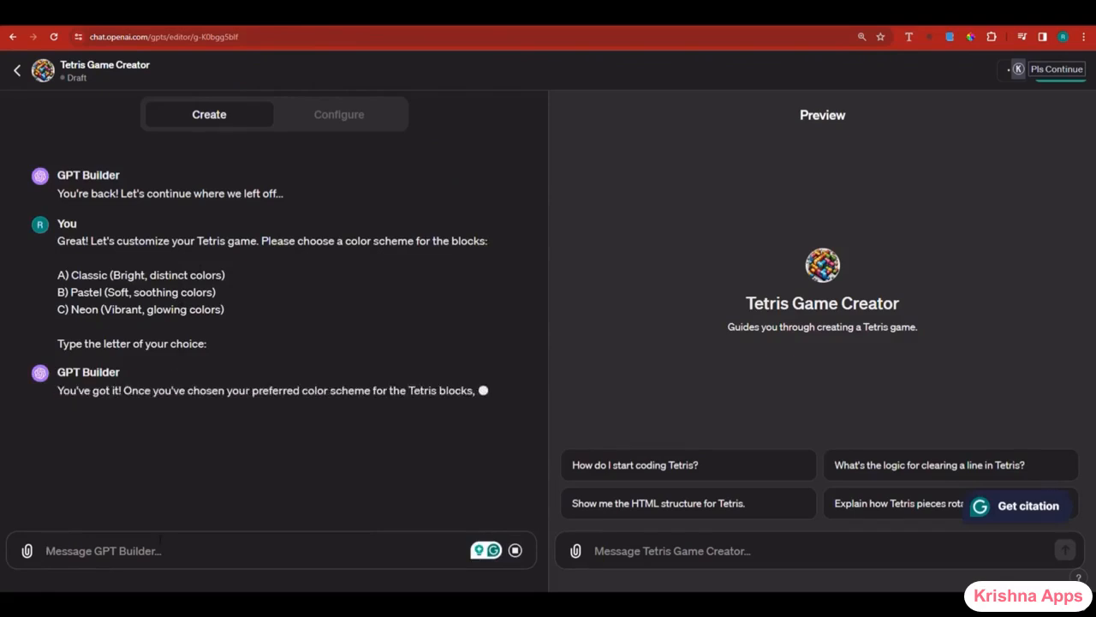
{"action": "key", "text": "ctrl+v"}
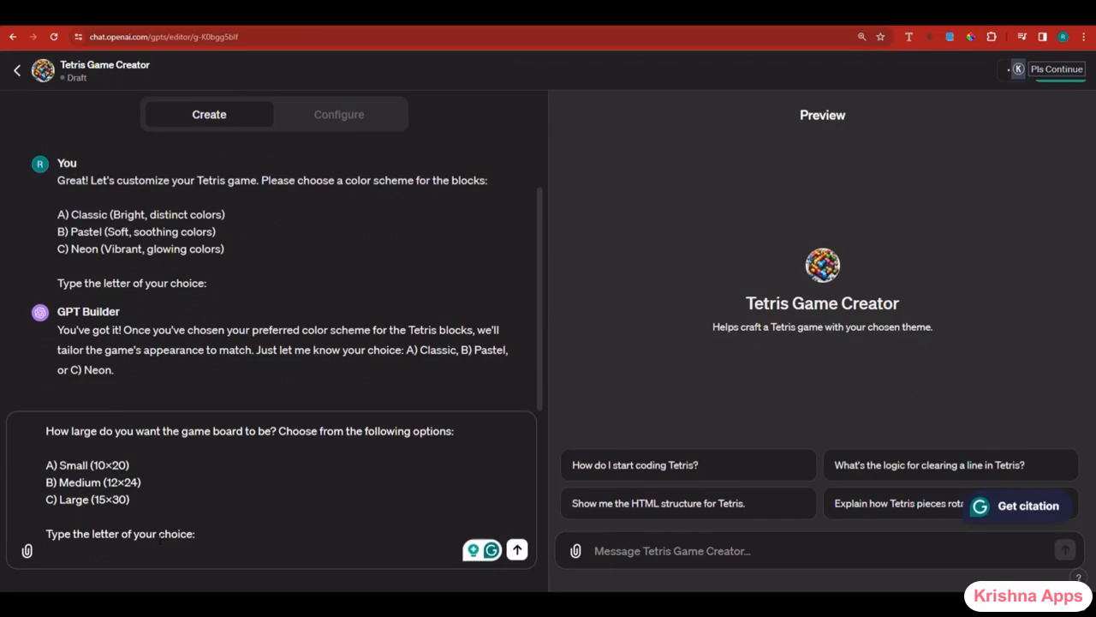
{"action": "left_click", "coordinate": [517, 550]}
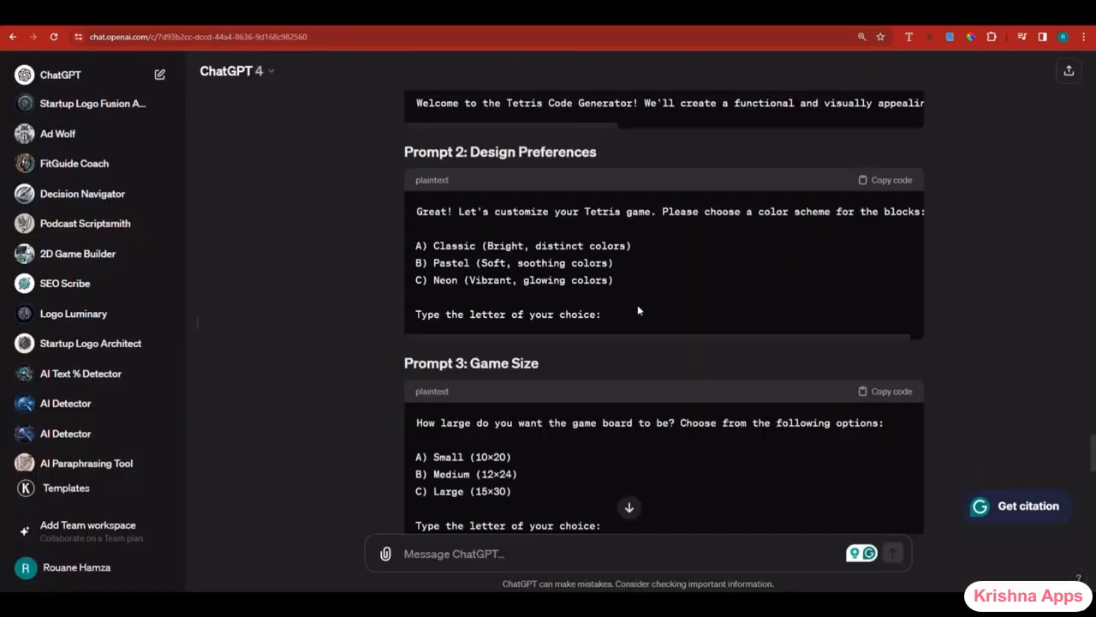
- Copy the "Prompt 4: Additional Features" code from the Tetris conversation and send it to GPT Builder
{"action": "scroll", "coordinate": [715, 320], "scroll_direction": "down", "scroll_amount": 5}
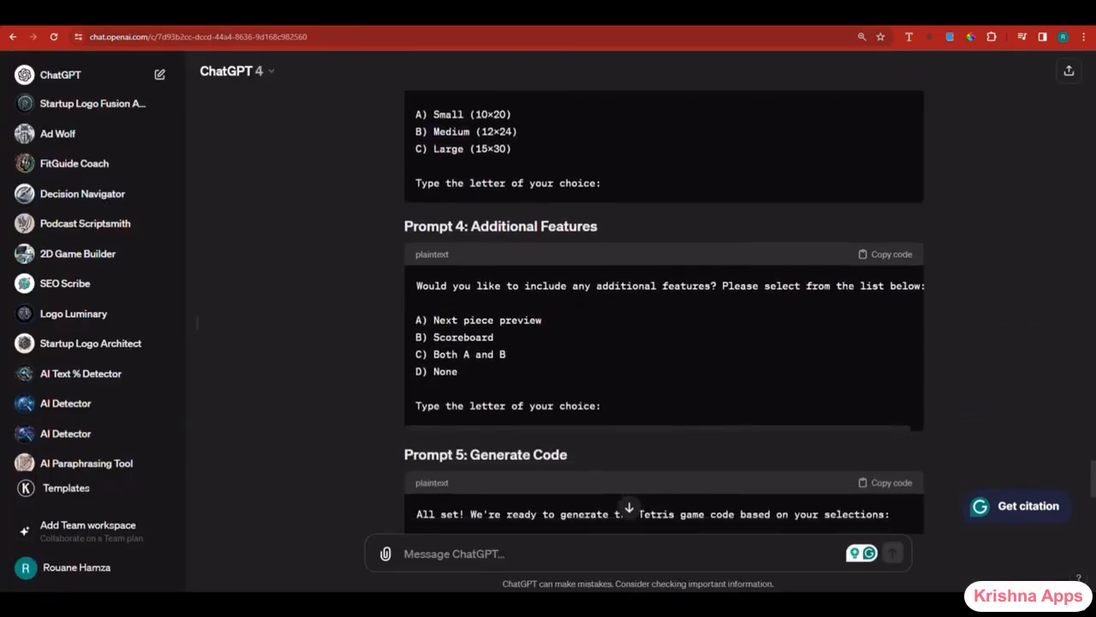
{"action": "left_click", "coordinate": [882, 254]}
{"action": "scroll", "coordinate": [598, 275], "scroll_direction": "down", "scroll_amount": 1}
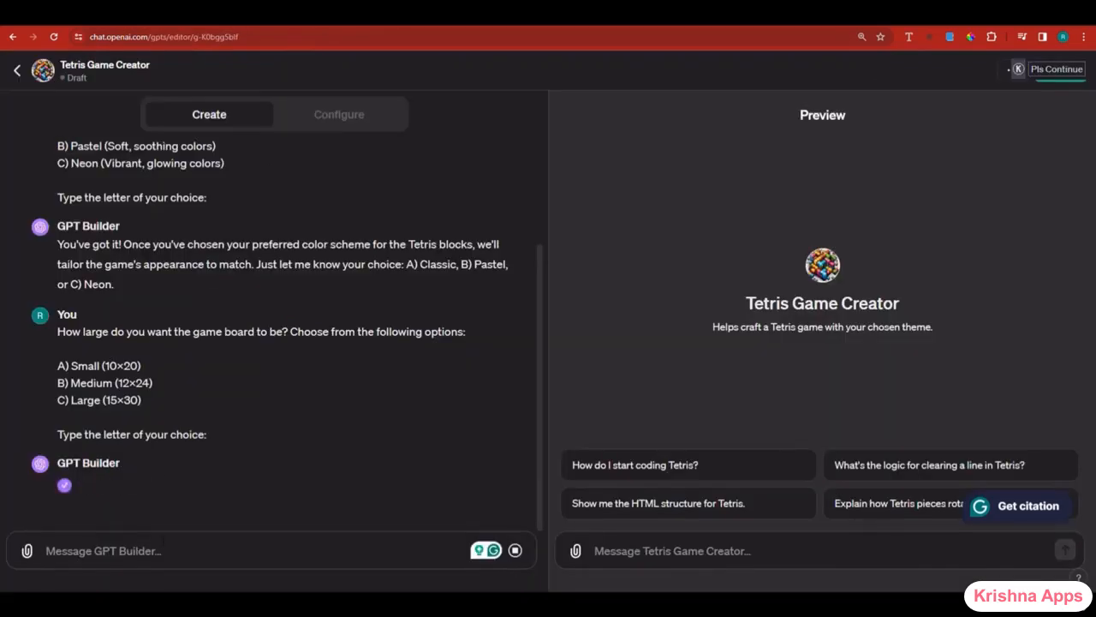
{"action": "key", "text": "ctrl+v"}
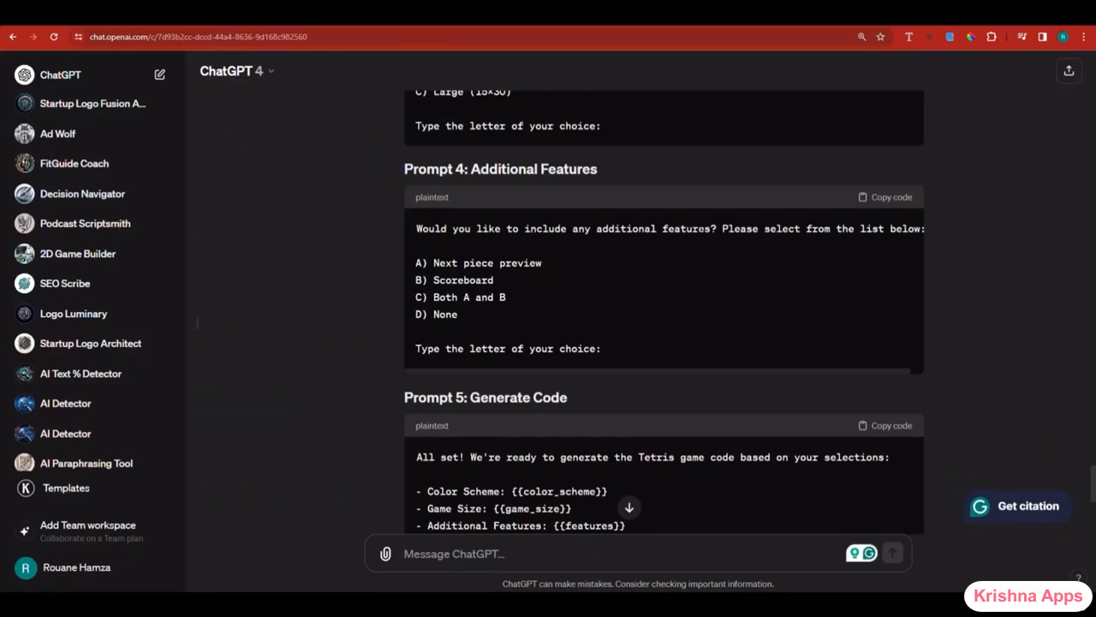
- Send GPT Builder the "Prompt 5: Generate Code" text and the "Final Note" text from the Tetris conversation as two messages
{"action": "scroll", "coordinate": [869, 293], "scroll_direction": "down", "scroll_amount": 2}
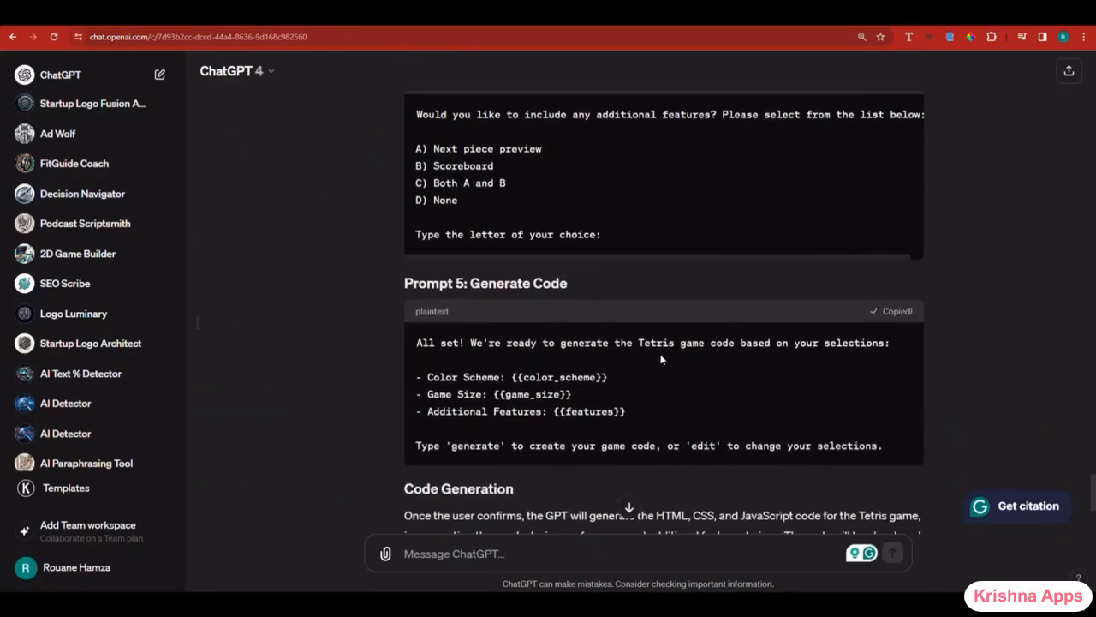
{"action": "scroll", "coordinate": [661, 360], "scroll_direction": "down", "scroll_amount": 5}
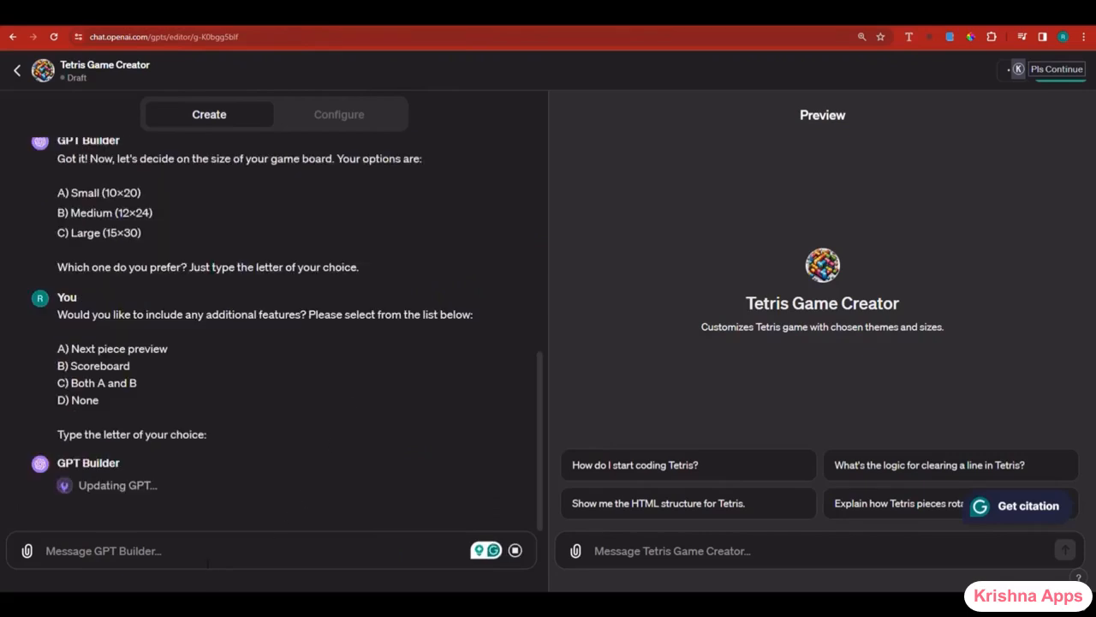
{"action": "key", "text": "ctrl+v"}
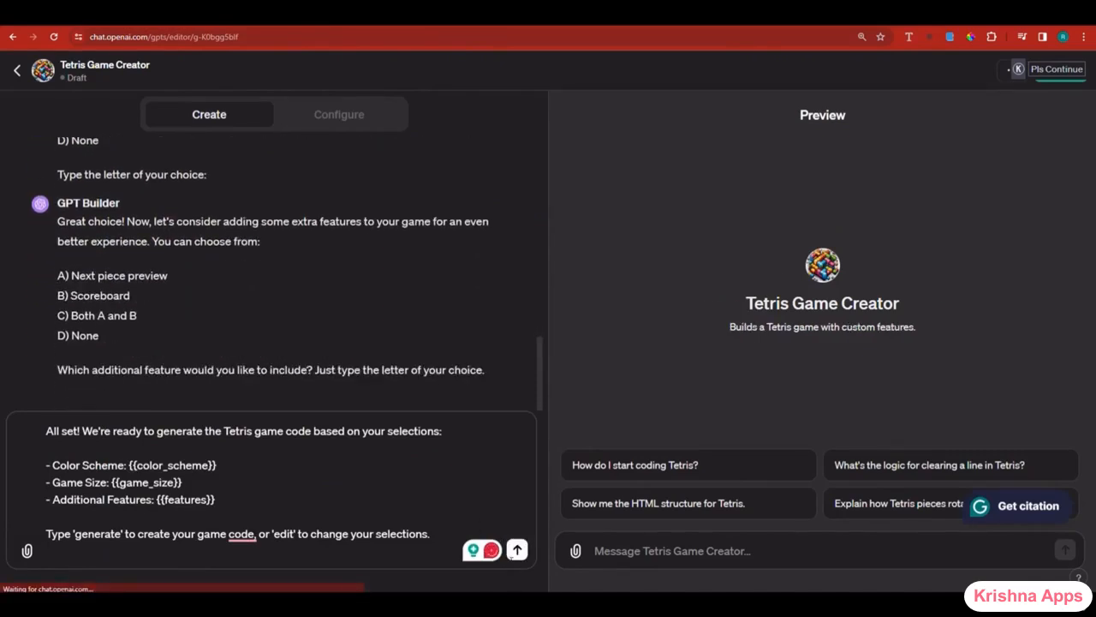
{"action": "left_click", "coordinate": [512, 550]}
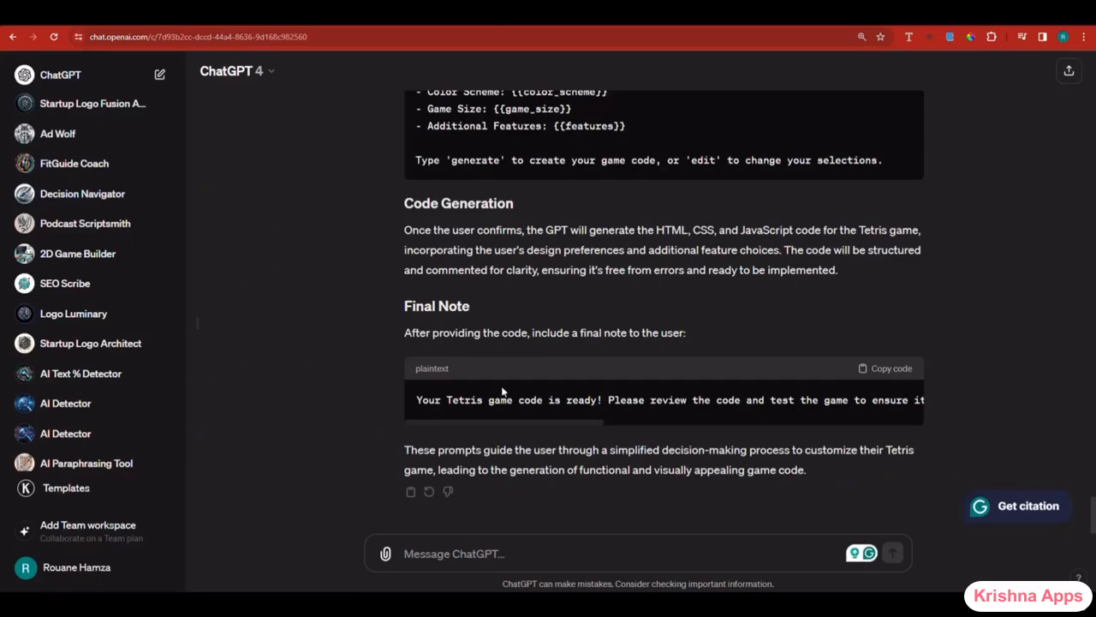
{"action": "left_click", "coordinate": [898, 370]}
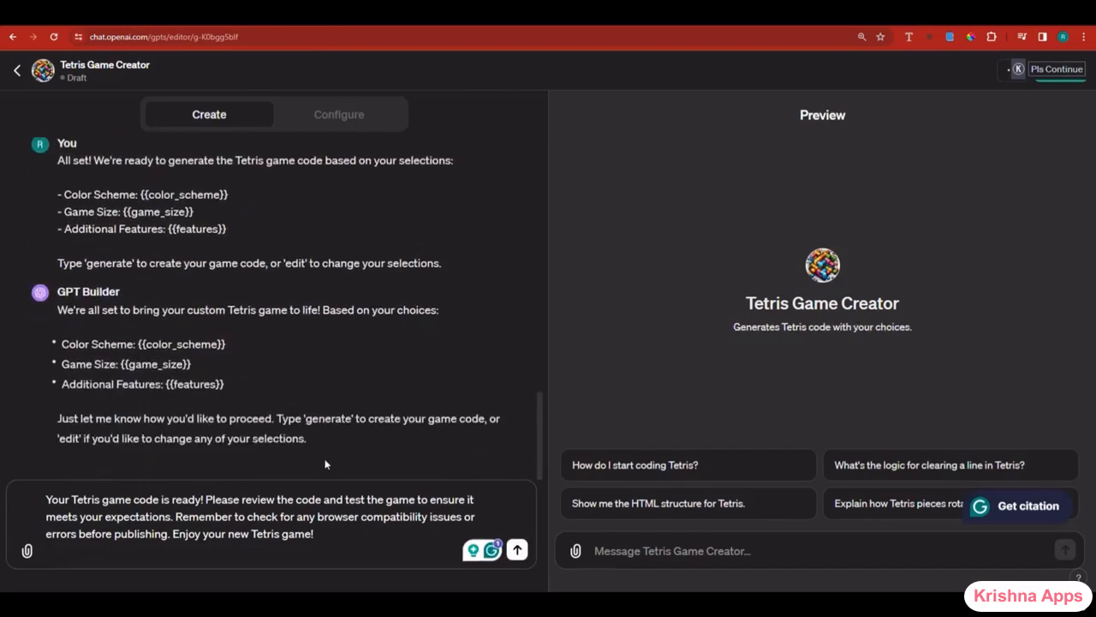
{"action": "left_click", "coordinate": [516, 551]}
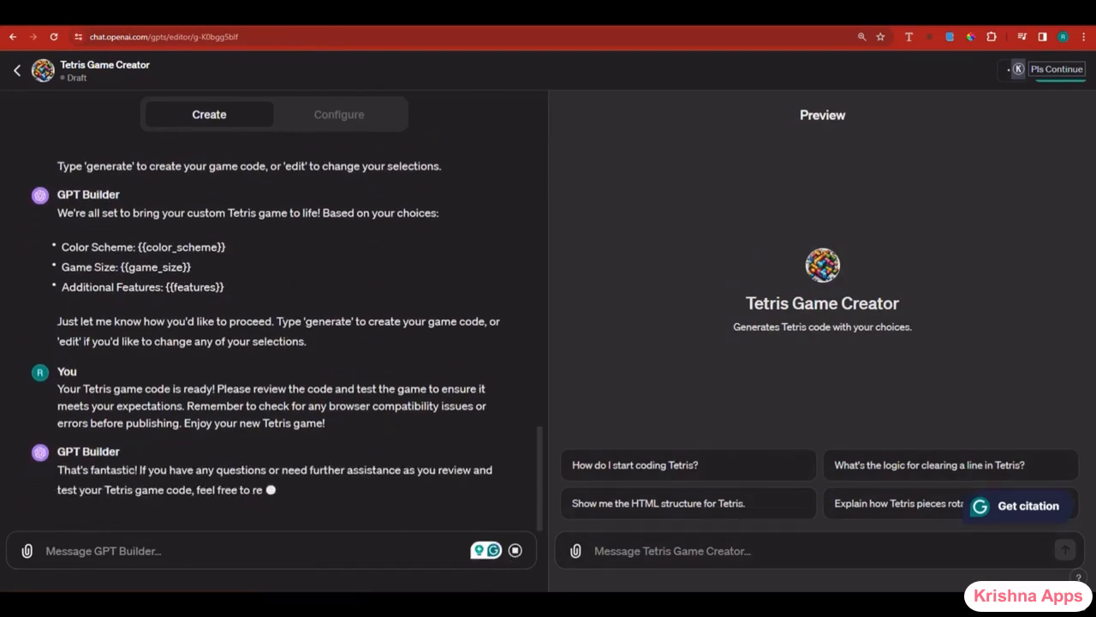
- Open the untitled CodePen pen in a new browser tab and clear its HTML and CSS code
{"action": "key", "text": "ctrl+t"}
{"action": "type", "text": "codep"}
{"action": "key", "text": "Return"}
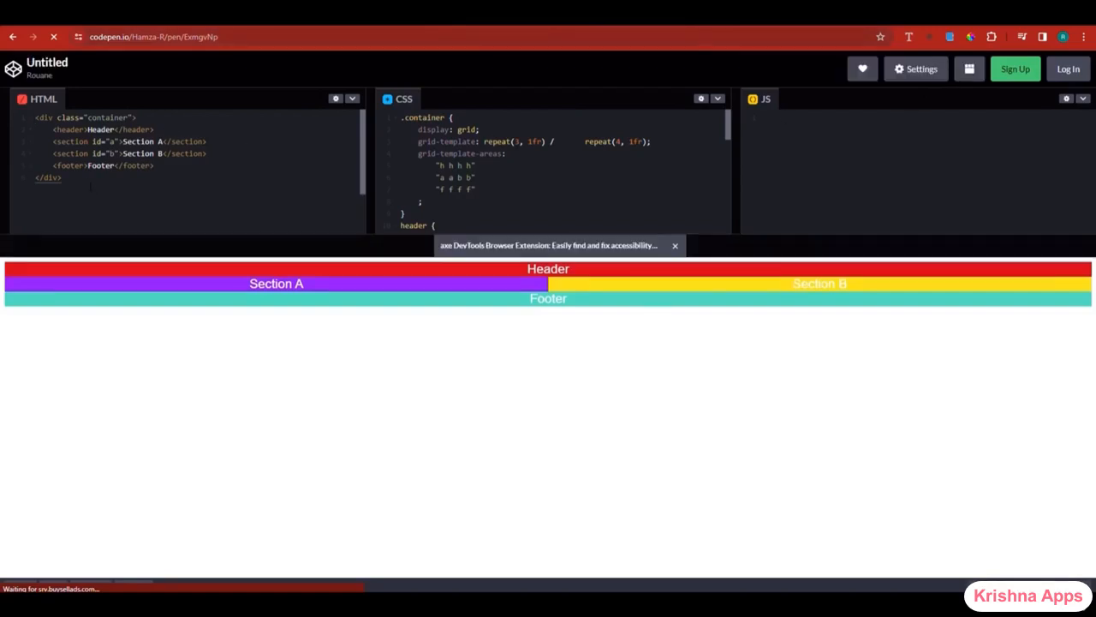
{"action": "key", "text": "ctrl+a"}
{"action": "key", "text": "BackSpace"}
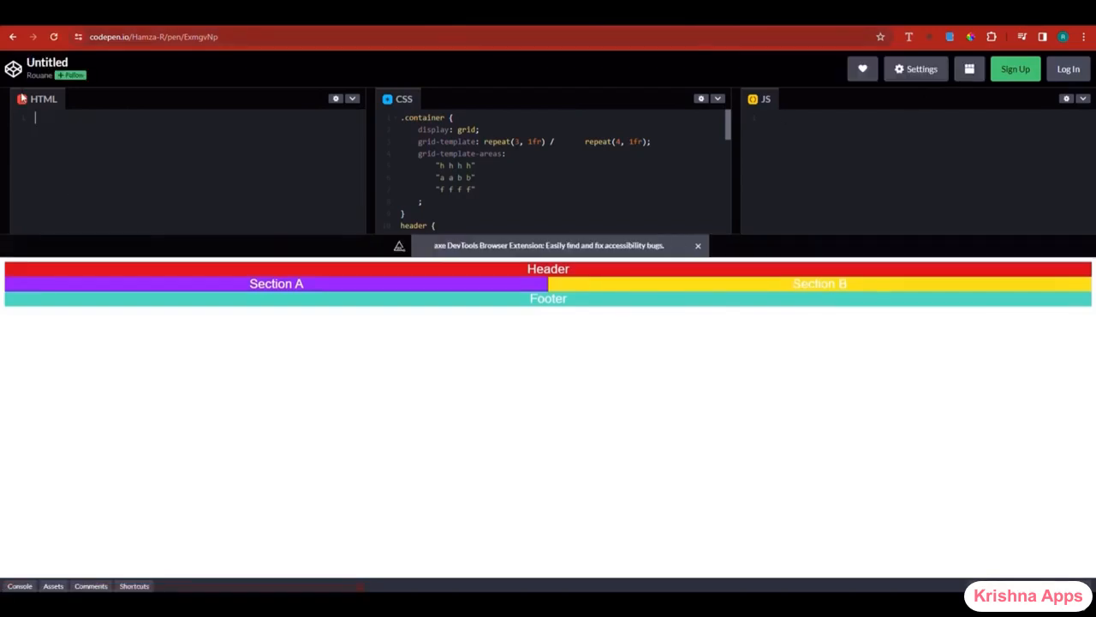
{"action": "scroll", "coordinate": [506, 192], "scroll_direction": "down", "scroll_amount": 5}
{"action": "left_click_drag", "start_coordinate": [480, 180], "coordinate": [387, 34]}
{"action": "key", "text": "BackSpace"}
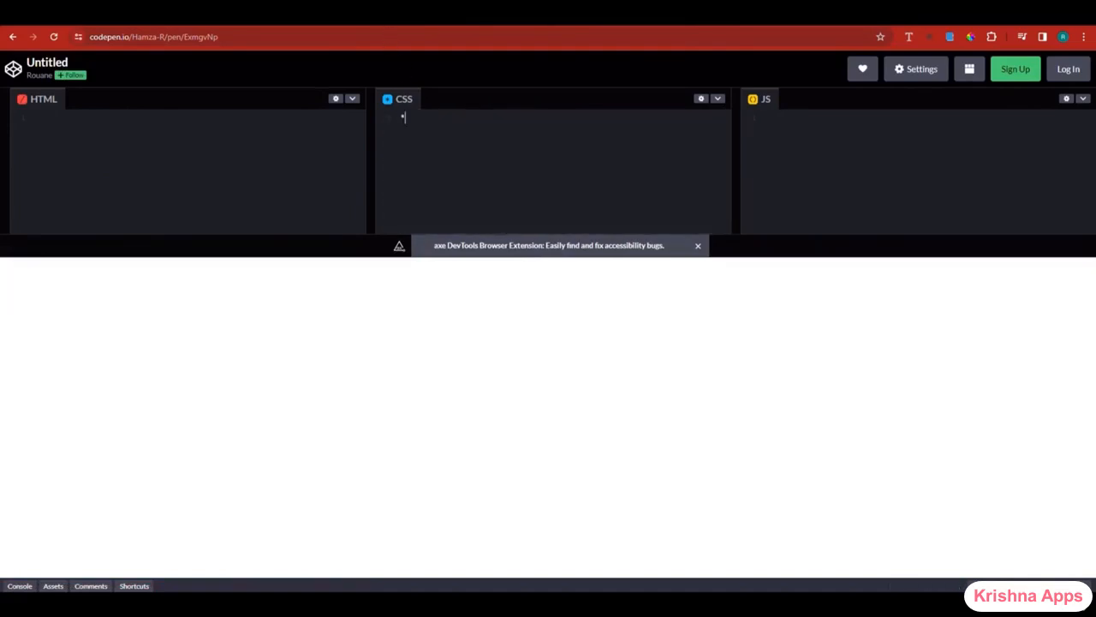
{"action": "left_click", "coordinate": [838, 162]}
{"action": "left_click_drag", "start_coordinate": [610, 277], "coordinate": [619, 252]}
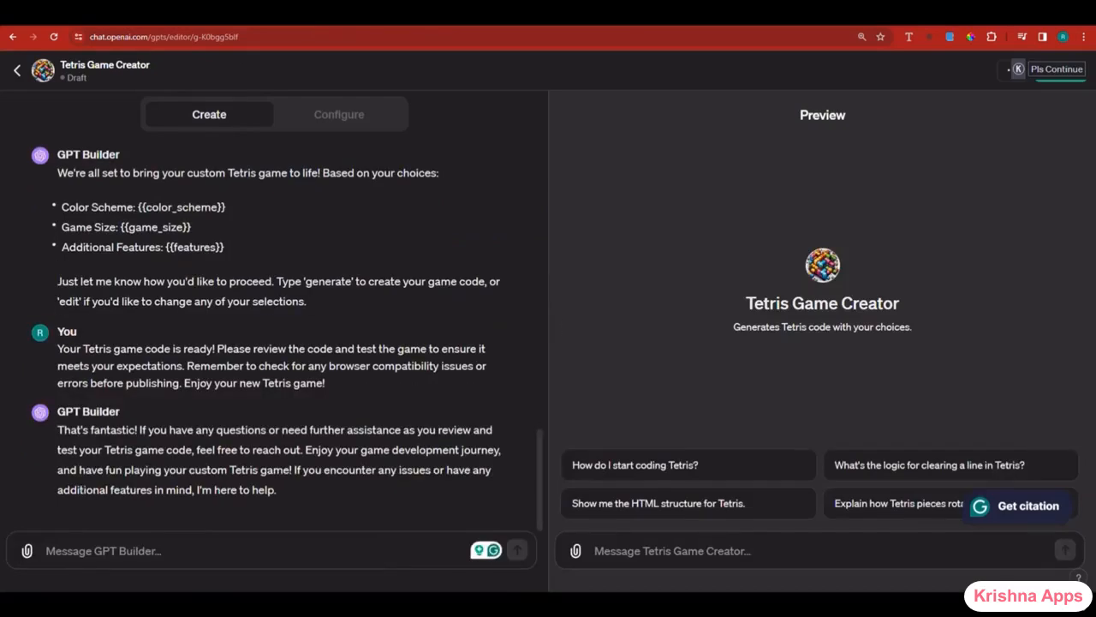
- Publish Tetris Game Creator to Everyone under the Programming category and open the published GPT
{"action": "left_click", "coordinate": [1055, 86]}
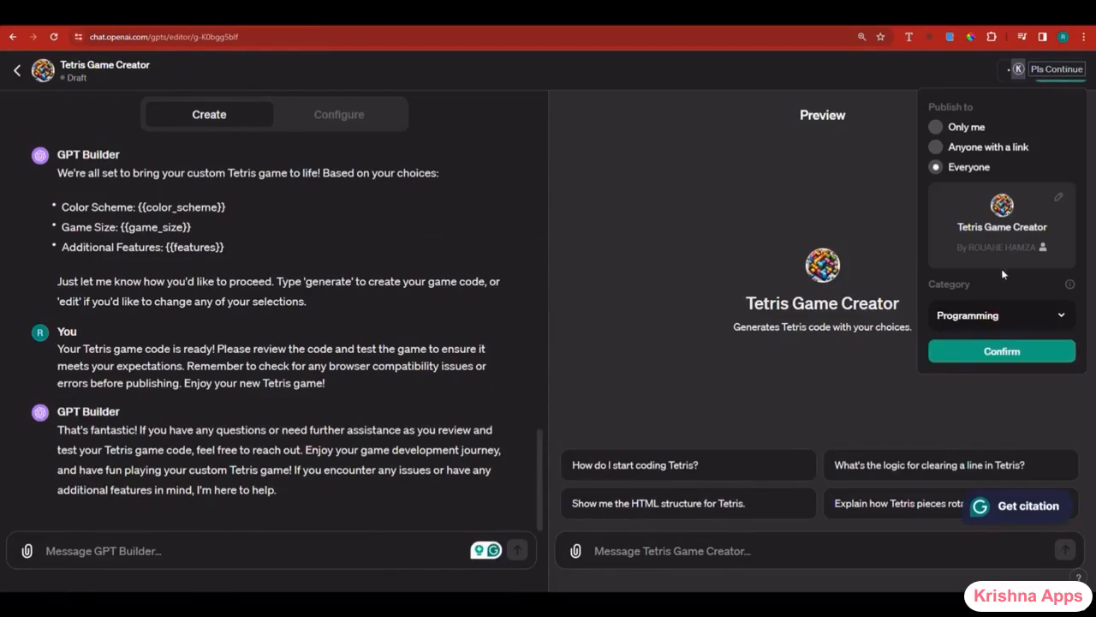
{"action": "left_click", "coordinate": [1007, 353]}
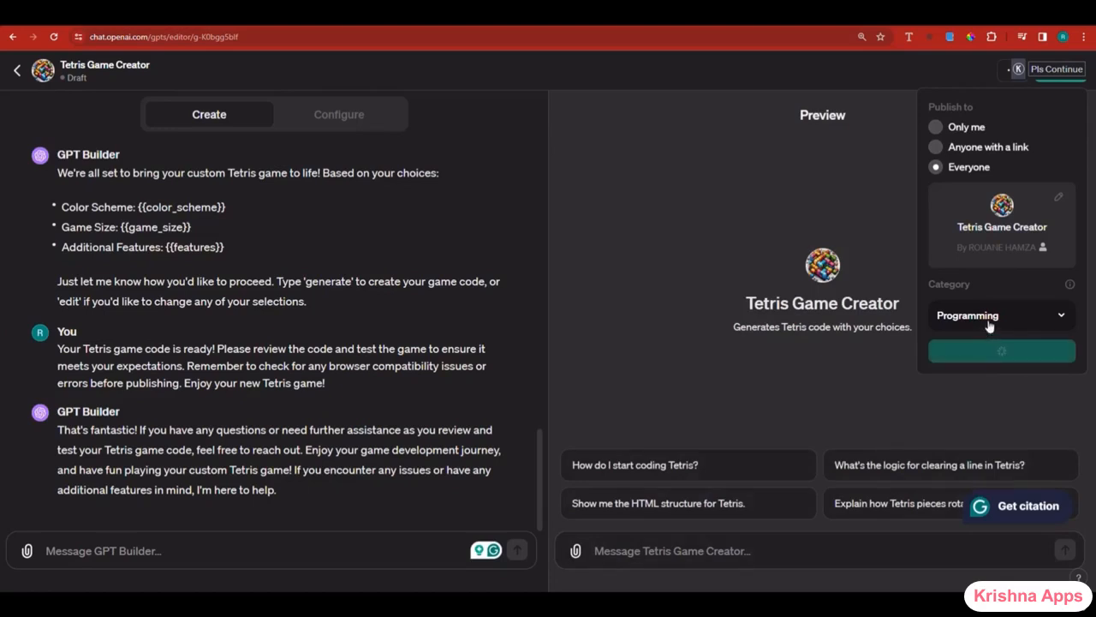
{"action": "left_click", "coordinate": [997, 343]}
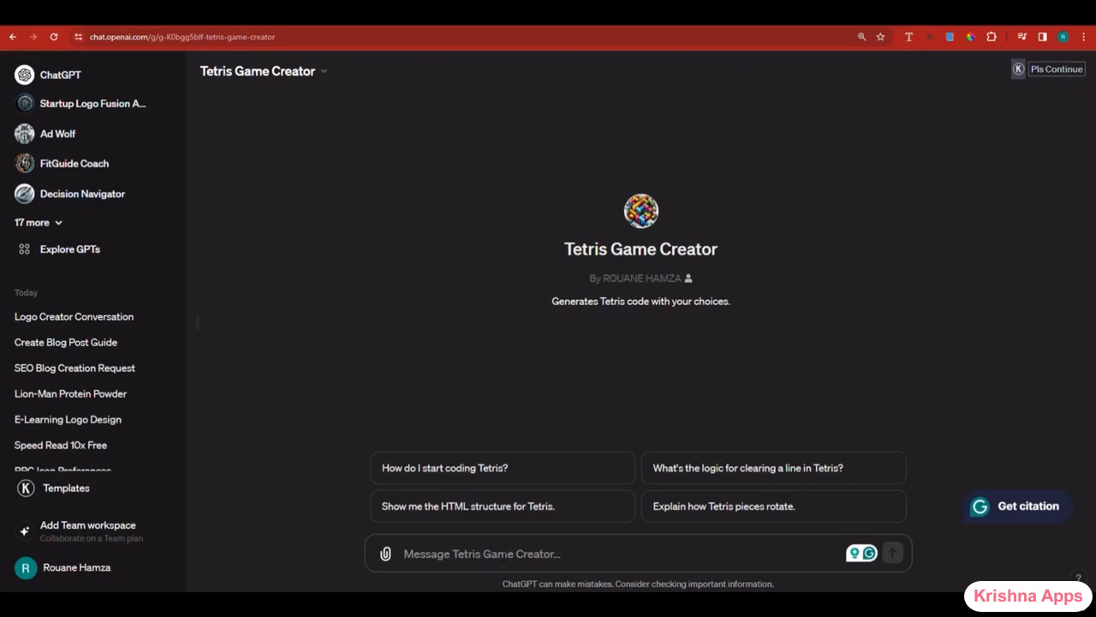
- Ask Tetris Game Creator to "write html, css, js code for the game of tetris, and ensure it works", with HTML, CSS and js separate
{"action": "type", "text": "write htm"}
{"action": "type", "text": "l, css"}
{"action": "type", "text": ", ks"}
{"action": "type", "text": " code "}
{"action": "type", "text": "for the game o"}
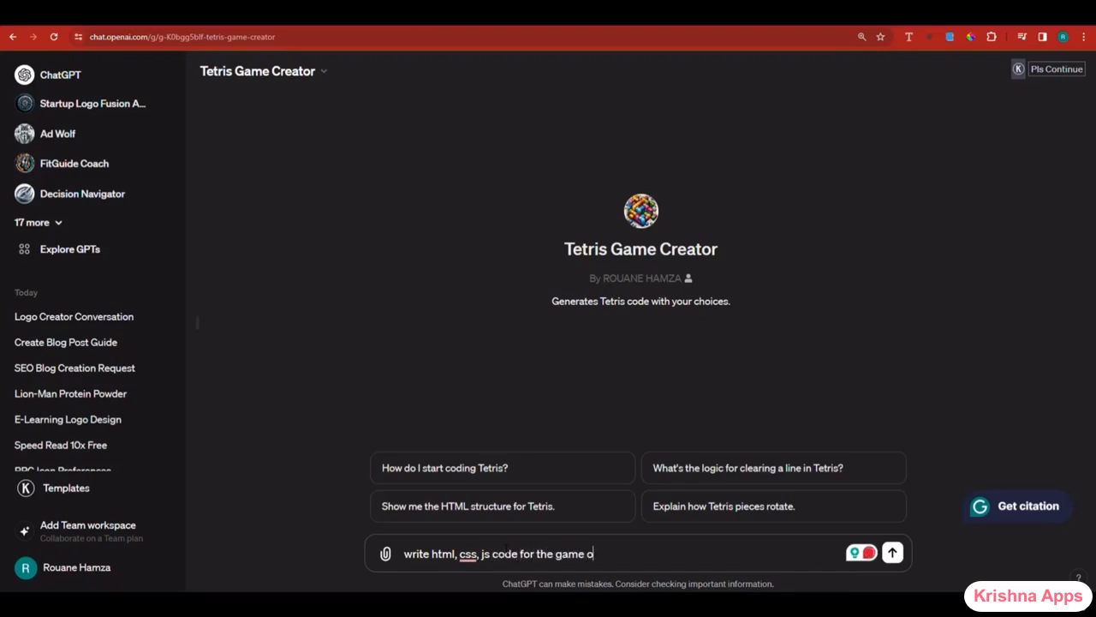
{"action": "type", "text": "f tetris, and ensure "}
{"action": "type", "text": "it wos"}
{"action": "type", "text": "rk,"}
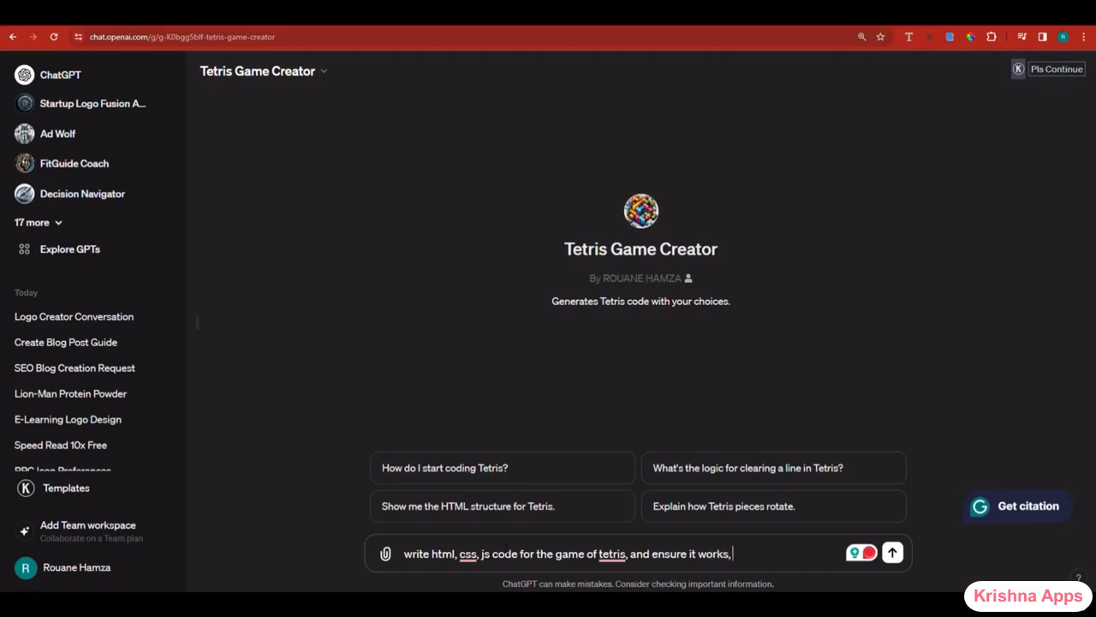
{"action": "type", "text": " and write each piece of code seperately,"}
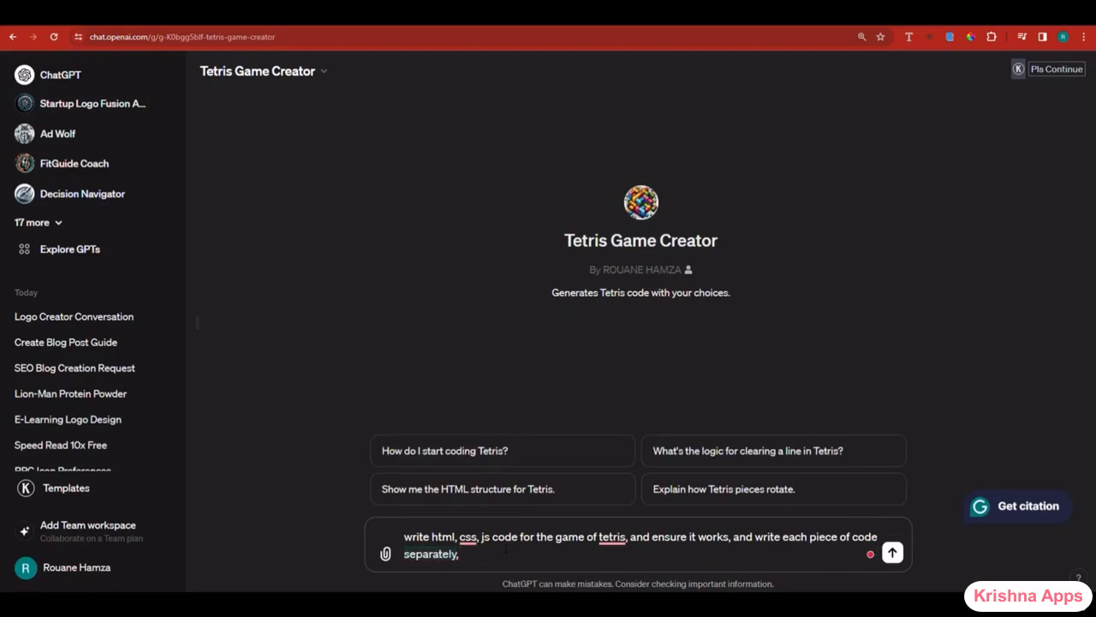
{"action": "type", "text": " so separate HTML, form CSS, from js."}
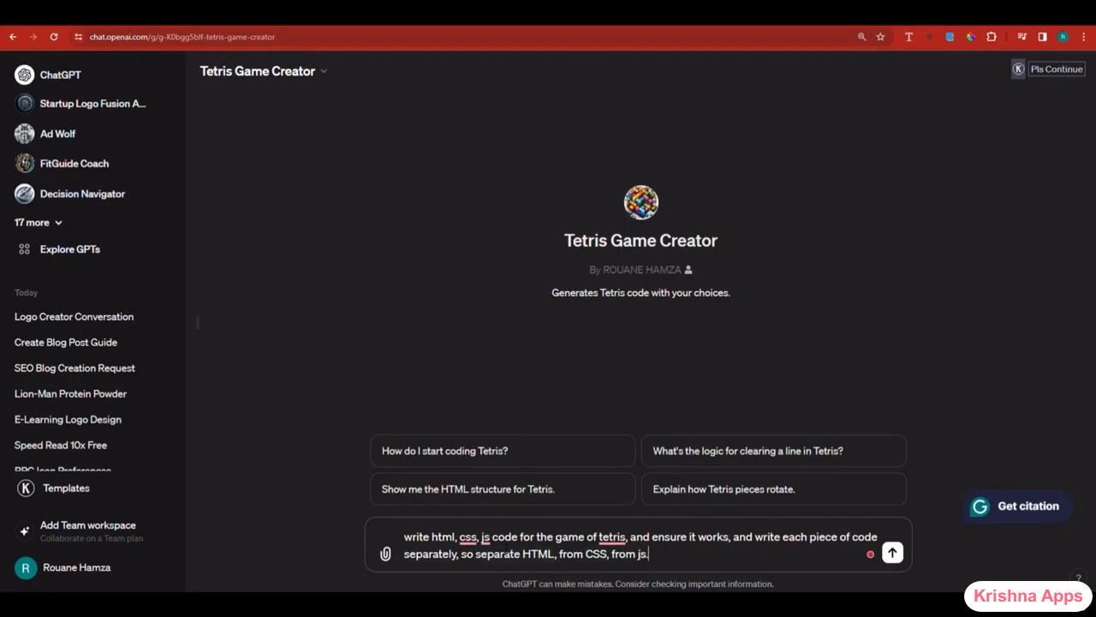
{"action": "key", "text": "Return"}
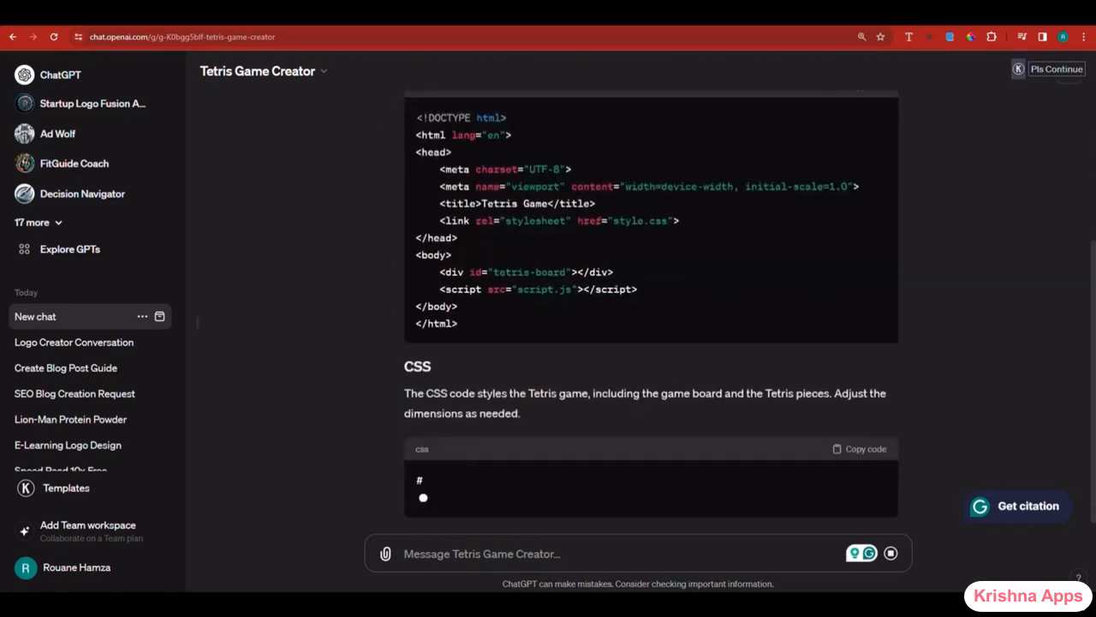
- Copy the generated HTML code from the response and paste it into the CodePen pen's HTML editor
{"action": "scroll", "coordinate": [851, 246], "scroll_direction": "up", "scroll_amount": 3}
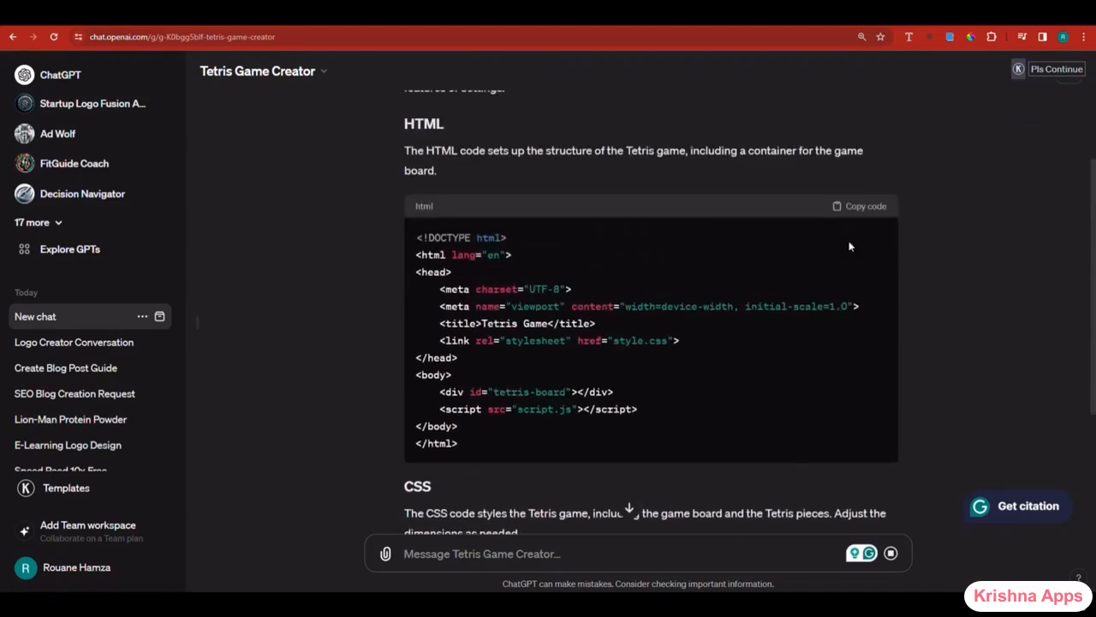
{"action": "left_click", "coordinate": [862, 209]}
{"action": "left_click", "coordinate": [844, 210]}
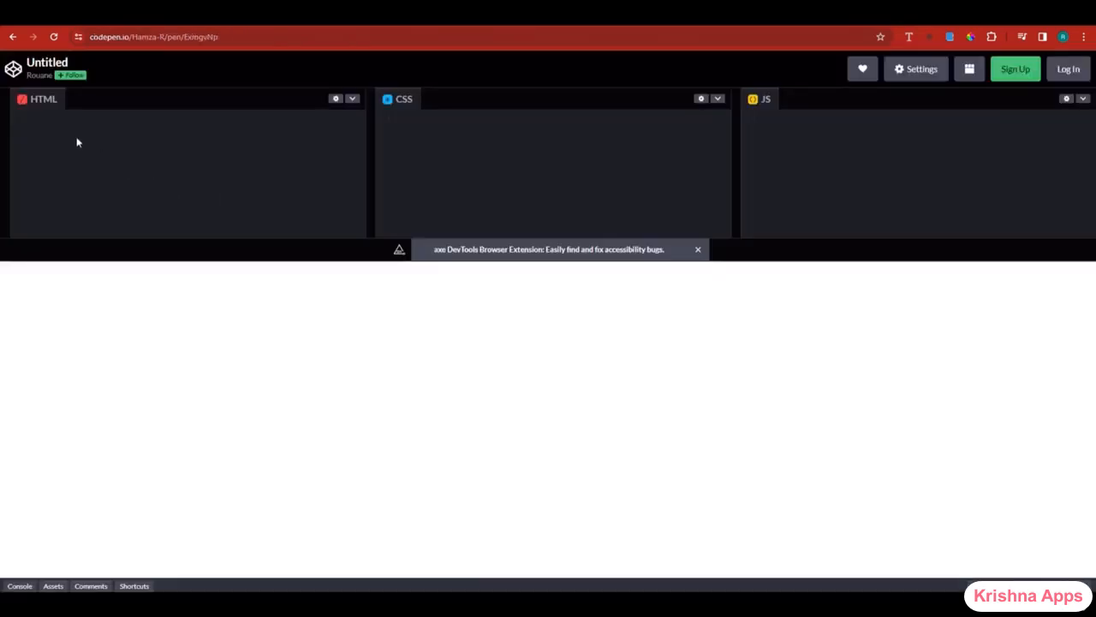
{"action": "key", "text": "ctrl+v"}
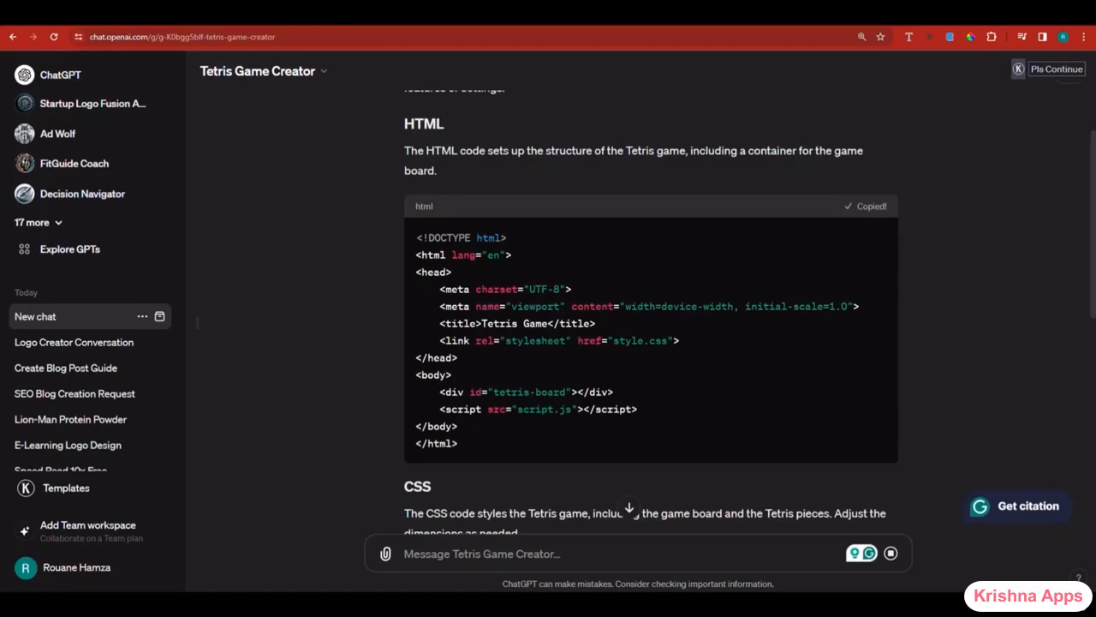
- Copy the generated CSS code from the response for the CodePen pen's CSS editor
{"action": "scroll", "coordinate": [859, 346], "scroll_direction": "down", "scroll_amount": 4}
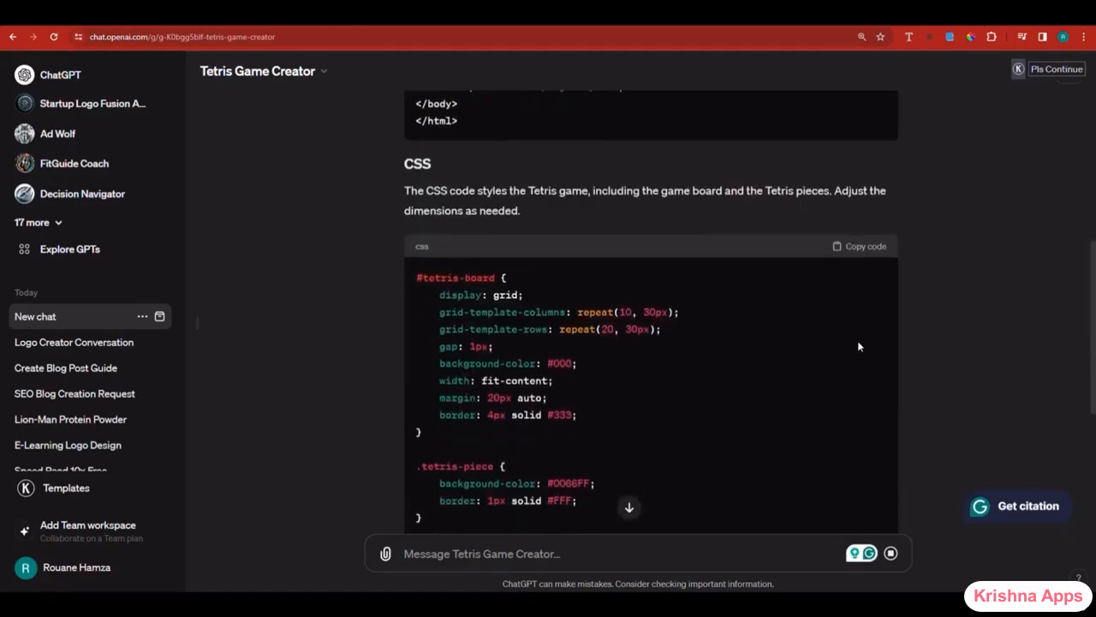
{"action": "scroll", "coordinate": [859, 346], "scroll_direction": "down", "scroll_amount": 3}
{"action": "scroll", "coordinate": [867, 309], "scroll_direction": "up", "scroll_amount": 2}
{"action": "left_click", "coordinate": [871, 227]}
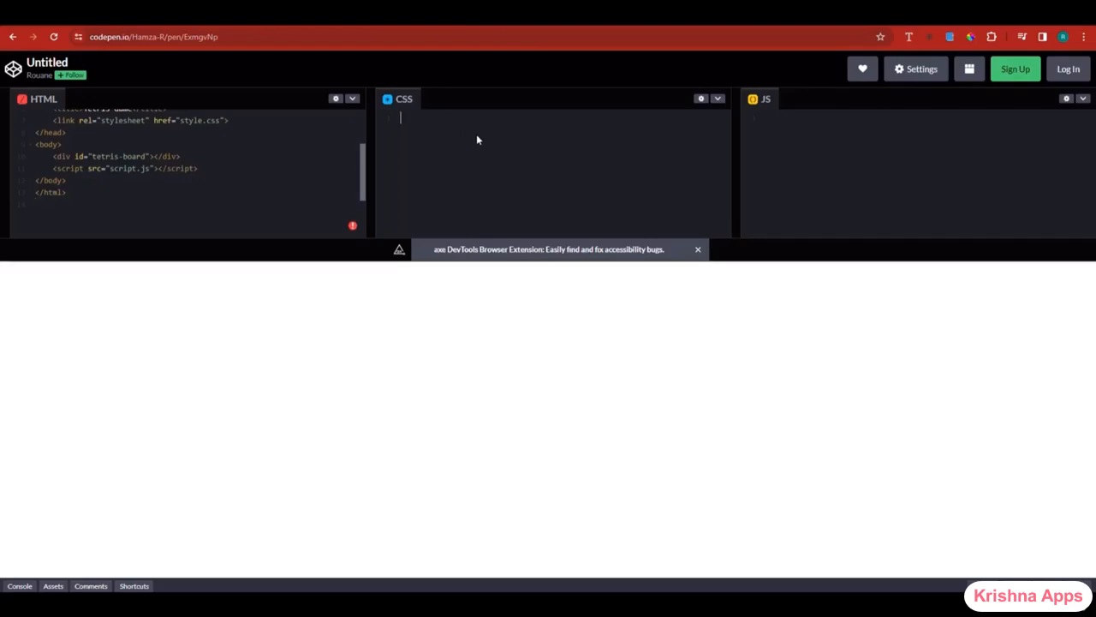
- Paste the copied CSS into the CSS editor and go to the JavaScript section of the ChatGPT response
{"action": "key", "text": "ctrl+v"}
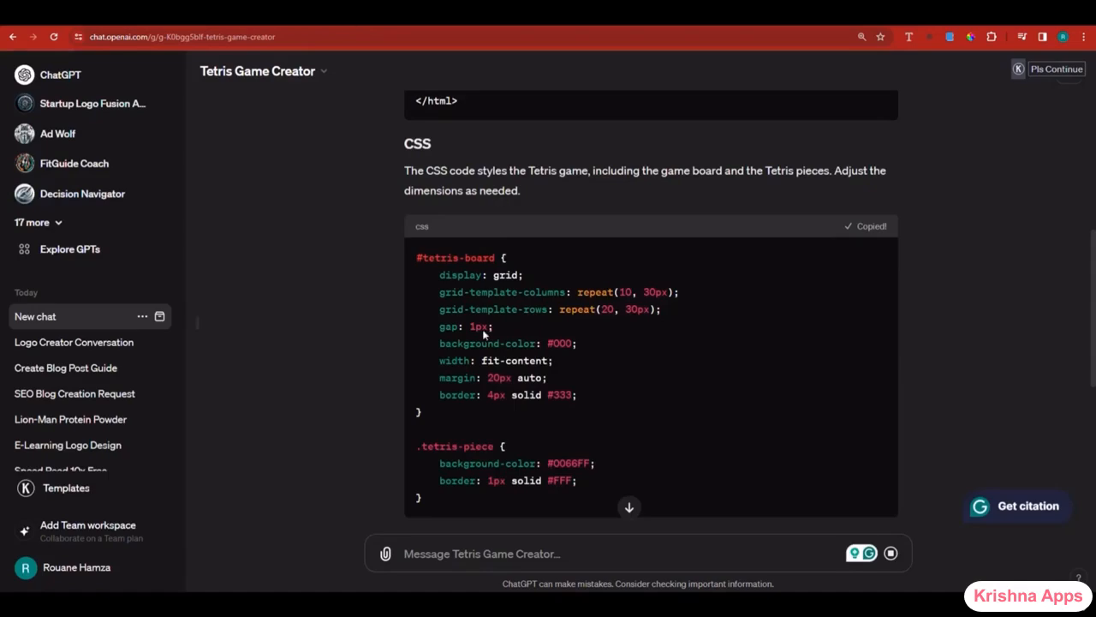
{"action": "scroll", "coordinate": [483, 328], "scroll_direction": "down", "scroll_amount": 3}
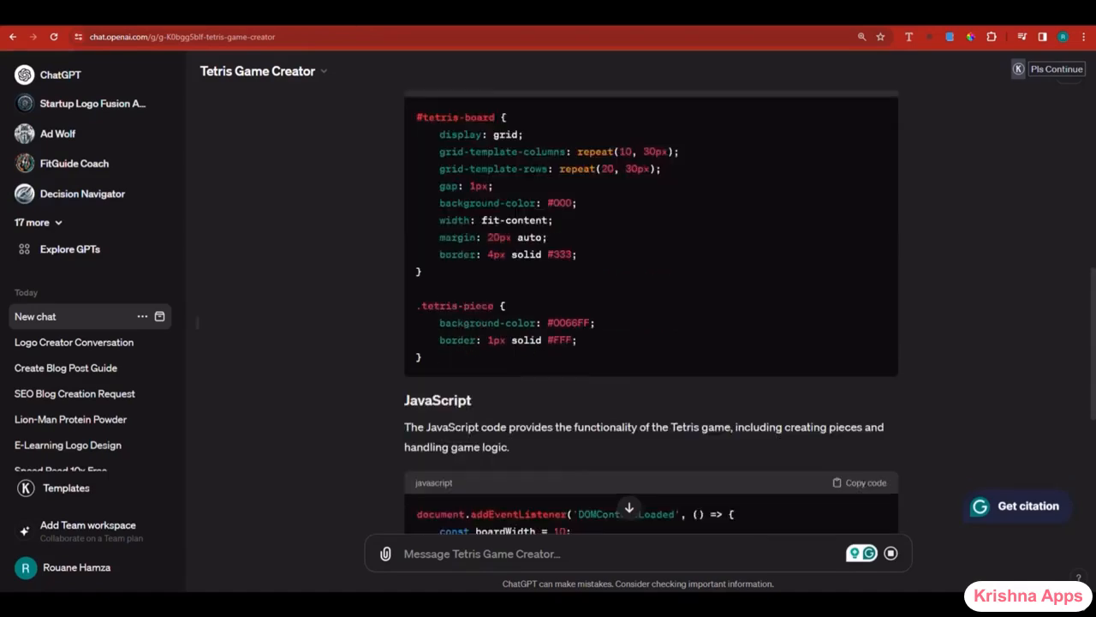
{"action": "scroll", "coordinate": [480, 330], "scroll_direction": "down", "scroll_amount": 5}
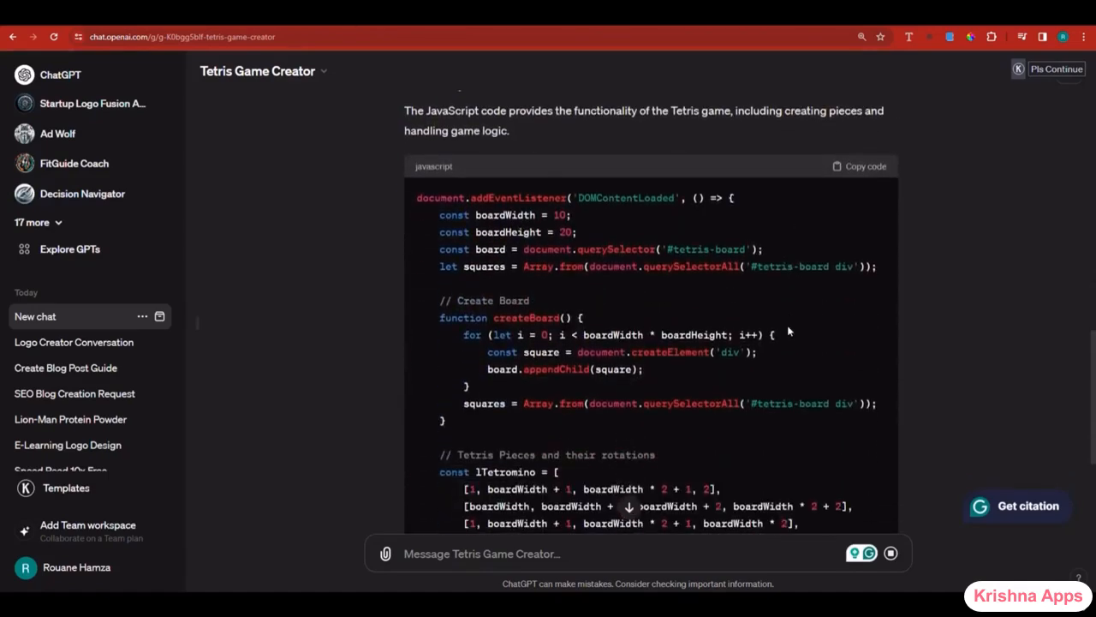
{"action": "scroll", "coordinate": [789, 331], "scroll_direction": "down", "scroll_amount": 5}
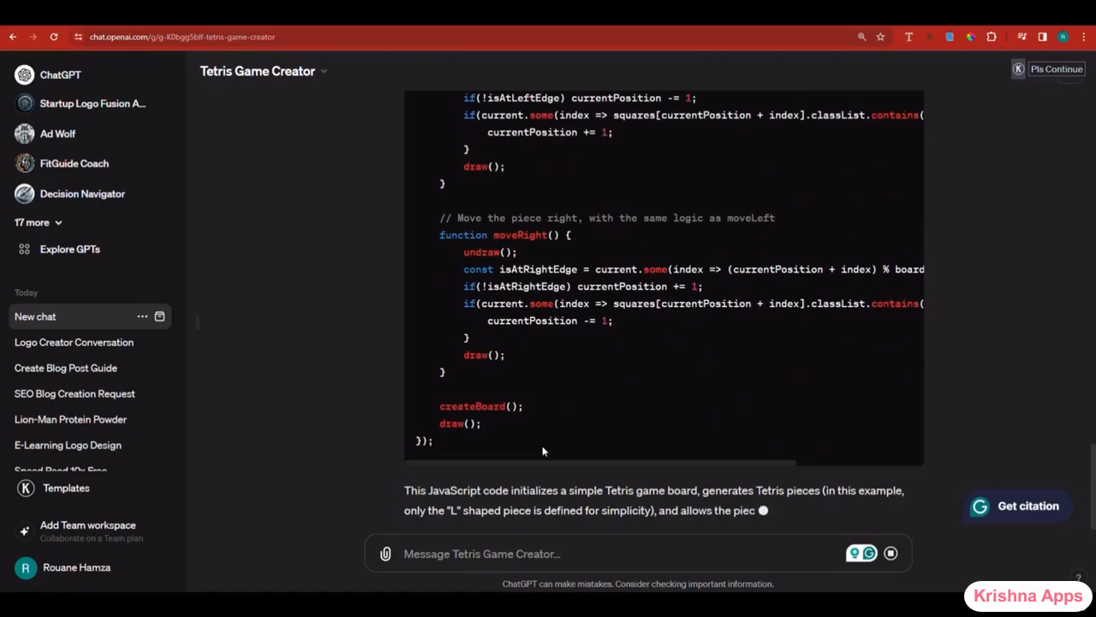
- Copy the full Tetris JavaScript code from the ChatGPT response and paste it into the JS editor in CodePen
{"action": "scroll", "coordinate": [846, 381], "scroll_direction": "up", "scroll_amount": 6}
{"action": "scroll", "coordinate": [845, 382], "scroll_direction": "up", "scroll_amount": 10}
{"action": "scroll", "coordinate": [847, 382], "scroll_direction": "down", "scroll_amount": 2}
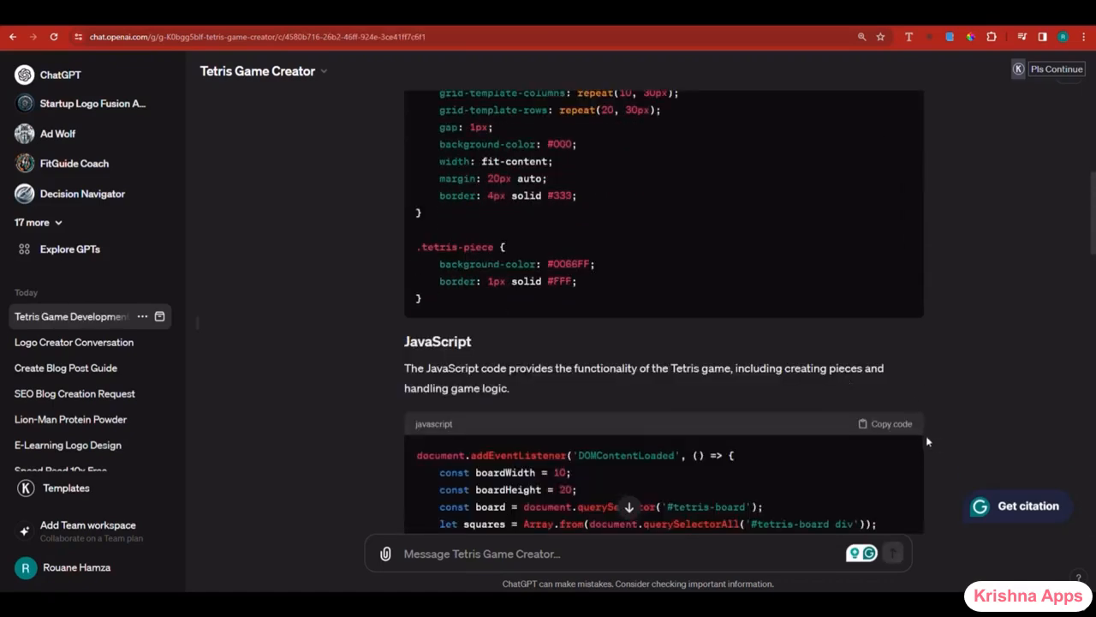
{"action": "left_click", "coordinate": [884, 423]}
{"action": "left_click", "coordinate": [561, 33]}
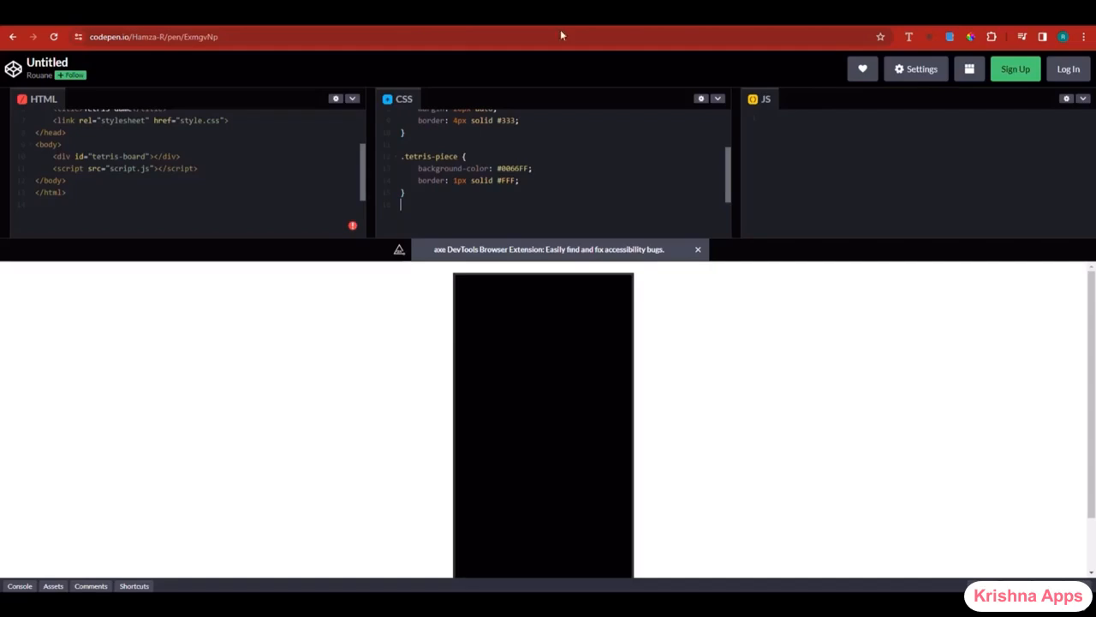
{"action": "key", "text": "ctrl+v"}
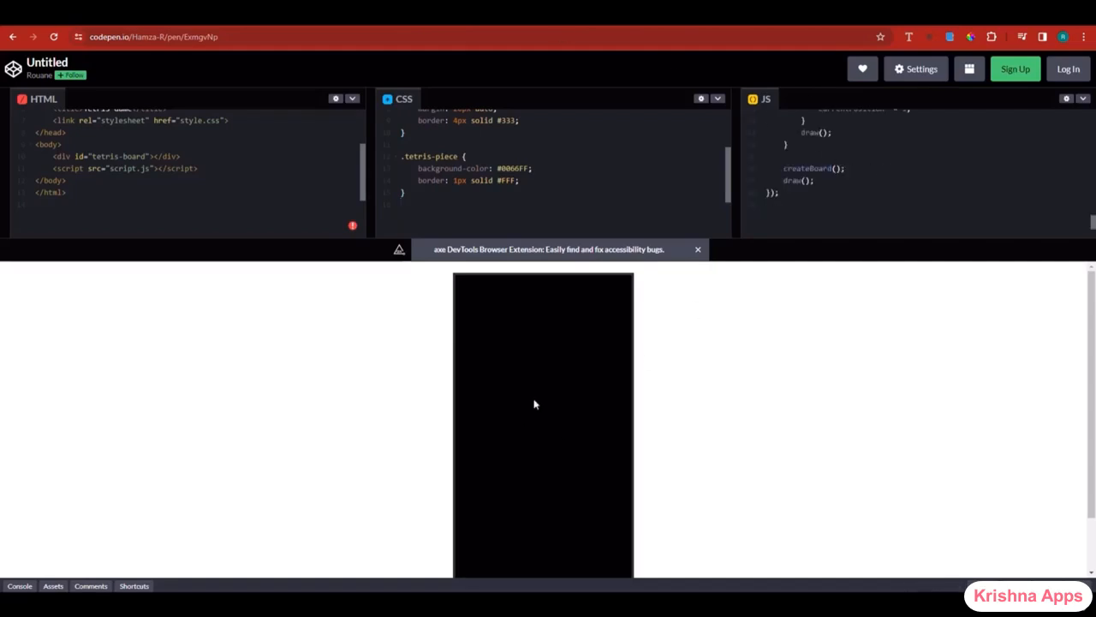
- Examine the whole Tetris board in the preview and test moving the L-shaped piece one column to the right
{"action": "scroll", "coordinate": [528, 406], "scroll_direction": "down", "scroll_amount": 1}
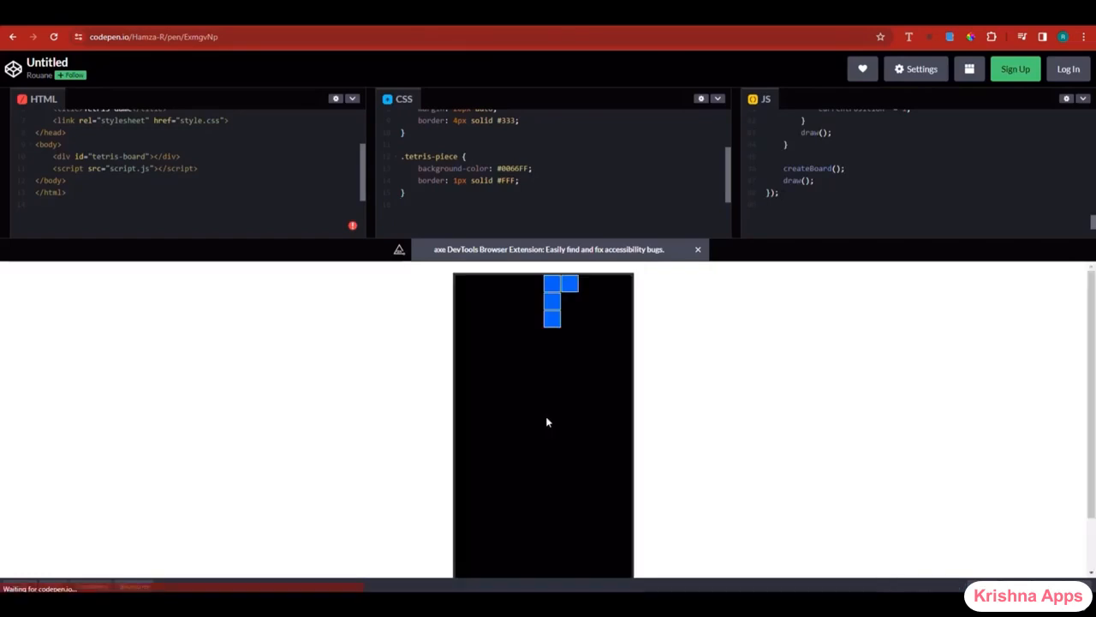
{"action": "scroll", "coordinate": [551, 409], "scroll_direction": "up", "scroll_amount": 1}
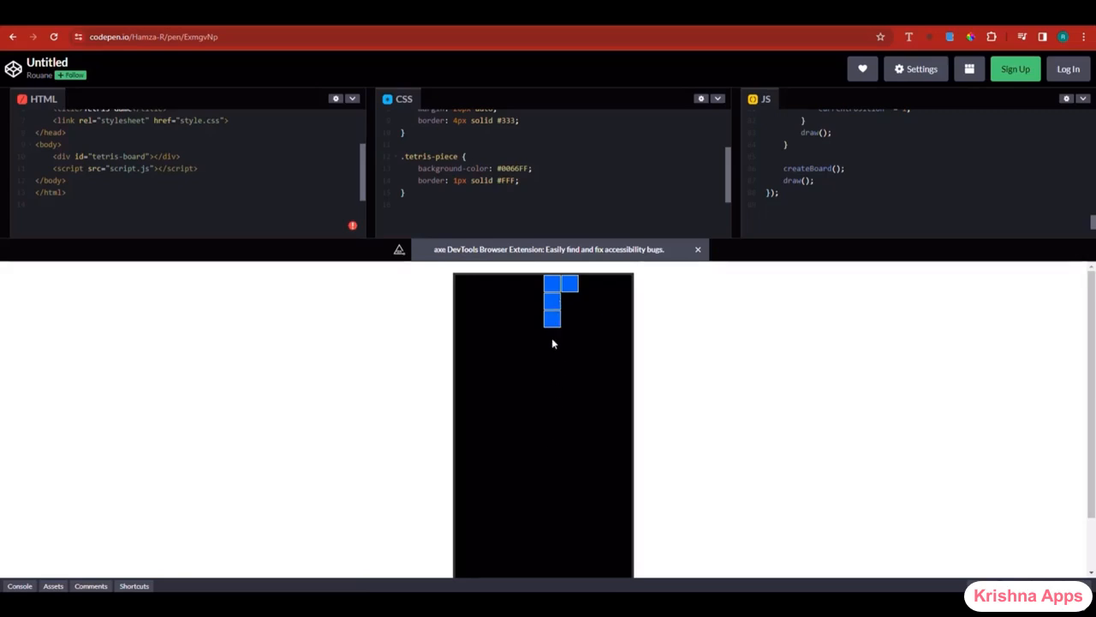
{"action": "scroll", "coordinate": [568, 379], "scroll_direction": "down", "scroll_amount": 1}
{"action": "scroll", "coordinate": [566, 364], "scroll_direction": "up", "scroll_amount": 1}
{"action": "scroll", "coordinate": [565, 364], "scroll_direction": "down", "scroll_amount": 1}
{"action": "scroll", "coordinate": [565, 364], "scroll_direction": "up", "scroll_amount": 1}
{"action": "scroll", "coordinate": [567, 334], "scroll_direction": "down", "scroll_amount": 1}
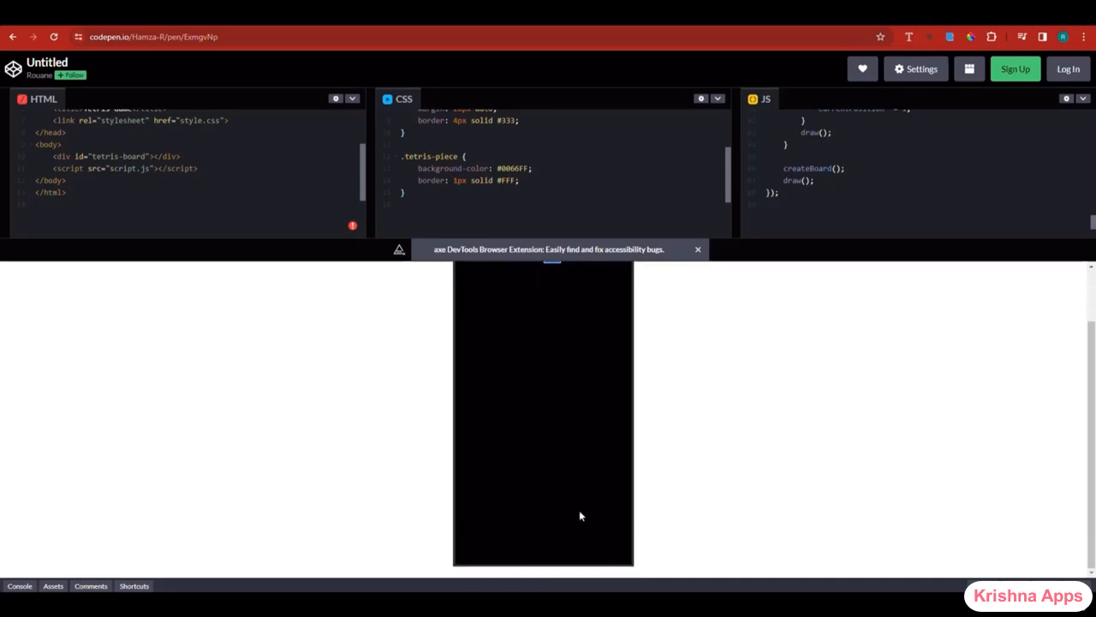
{"action": "scroll", "coordinate": [580, 512], "scroll_direction": "up", "scroll_amount": 1}
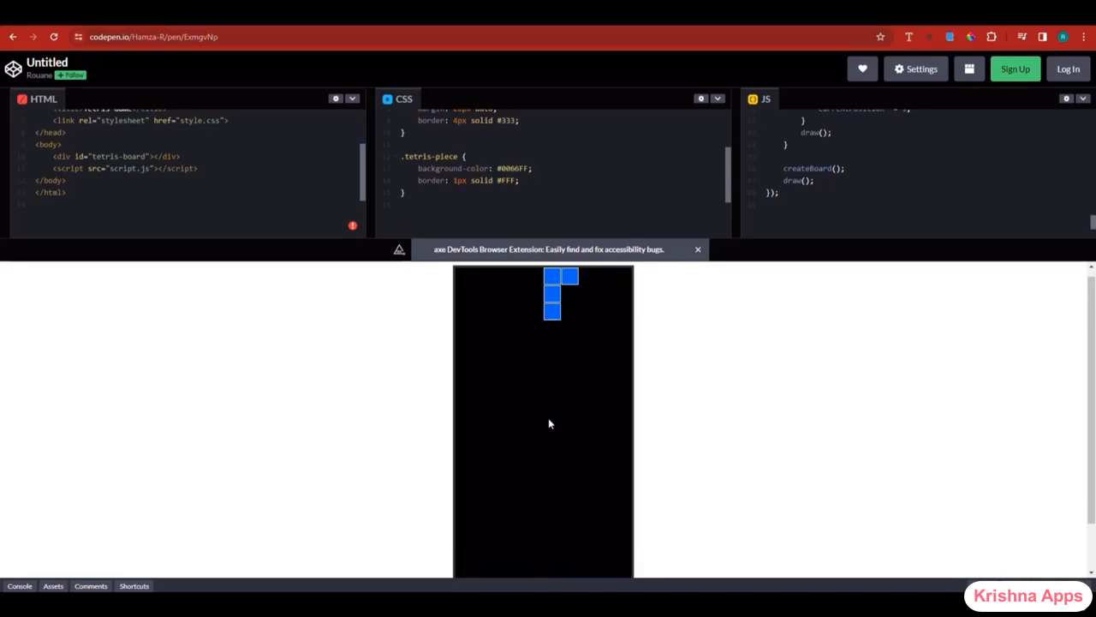
{"action": "scroll", "coordinate": [552, 421], "scroll_direction": "down", "scroll_amount": 1}
{"action": "scroll", "coordinate": [553, 421], "scroll_direction": "up", "scroll_amount": 1}
{"action": "scroll", "coordinate": [553, 421], "scroll_direction": "down", "scroll_amount": 1}
{"action": "scroll", "coordinate": [553, 421], "scroll_direction": "up", "scroll_amount": 1}
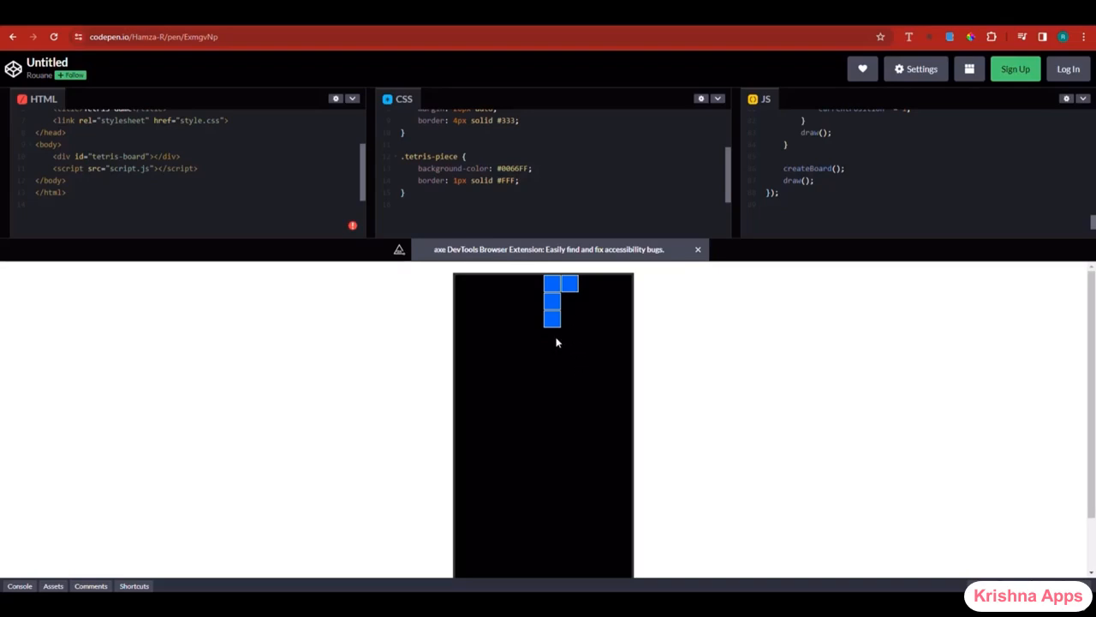
{"action": "key", "text": "Right"}
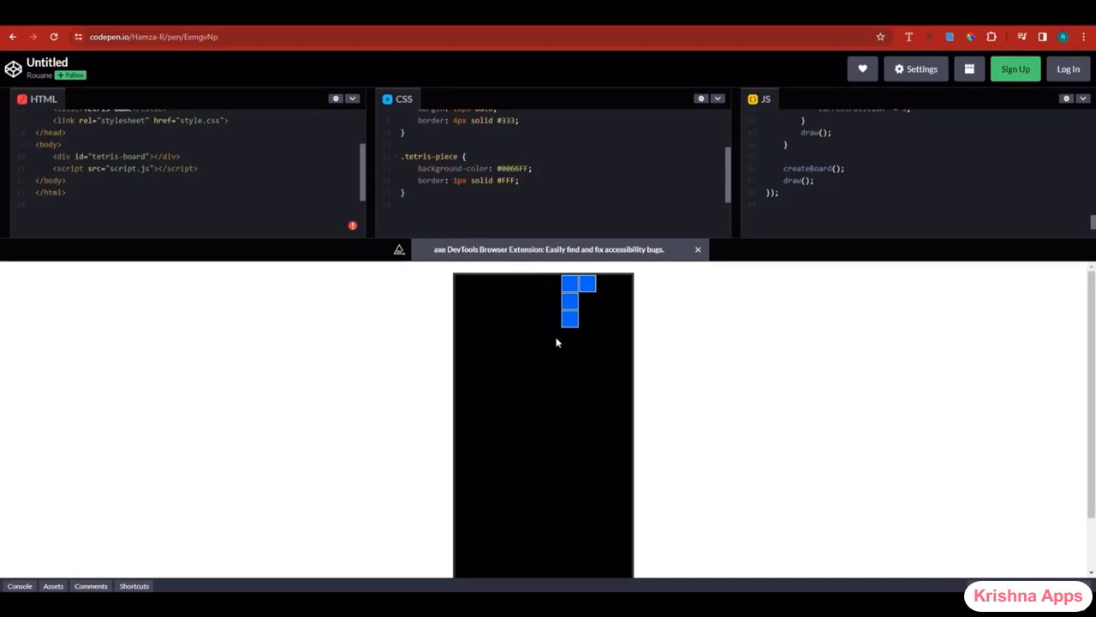
- Switch to ChatGPT and copy the closing sentence about adding rotation, piece dropping, line clearing, and game over logic
{"action": "left_click", "coordinate": [340, 24]}
{"action": "scroll", "coordinate": [615, 314], "scroll_direction": "down", "scroll_amount": 12}
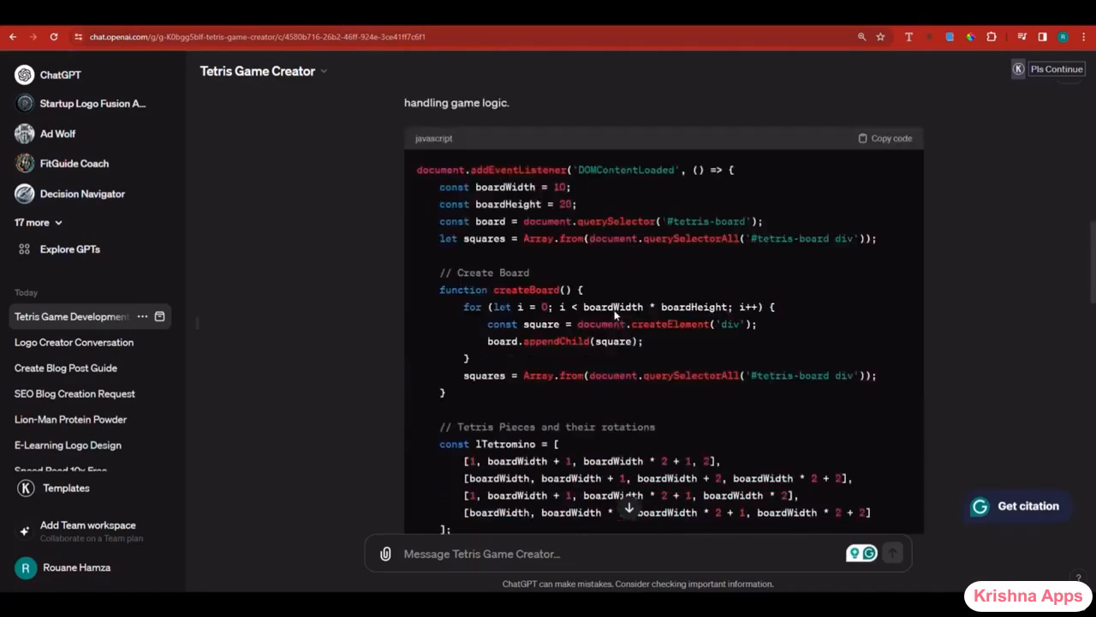
{"action": "scroll", "coordinate": [621, 321], "scroll_direction": "down", "scroll_amount": 8}
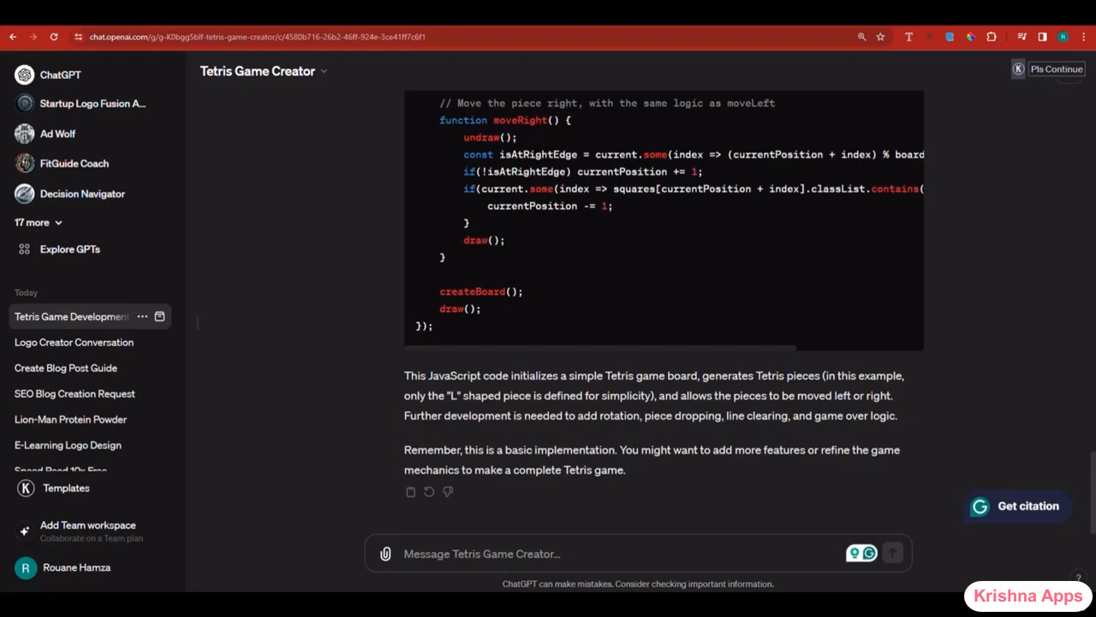
{"action": "left_click_drag", "start_coordinate": [404, 415], "coordinate": [895, 416]}
{"action": "right_click", "coordinate": [891, 415]}
{"action": "left_click", "coordinate": [668, 425]}
- Send the prompt "DO THE" followed by the copied sentence and ", rewrite the full code, separately, i need the game to work"
{"action": "left_click", "coordinate": [503, 542]}
{"action": "type", "text": "DO THE"}
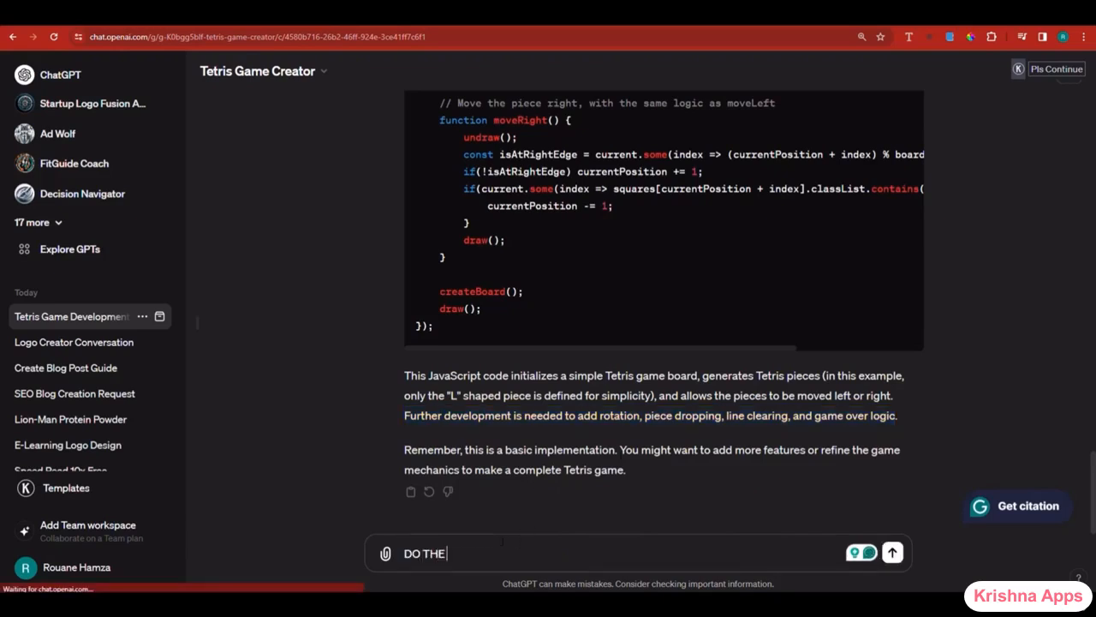
{"action": "key", "text": "ctrl+v"}
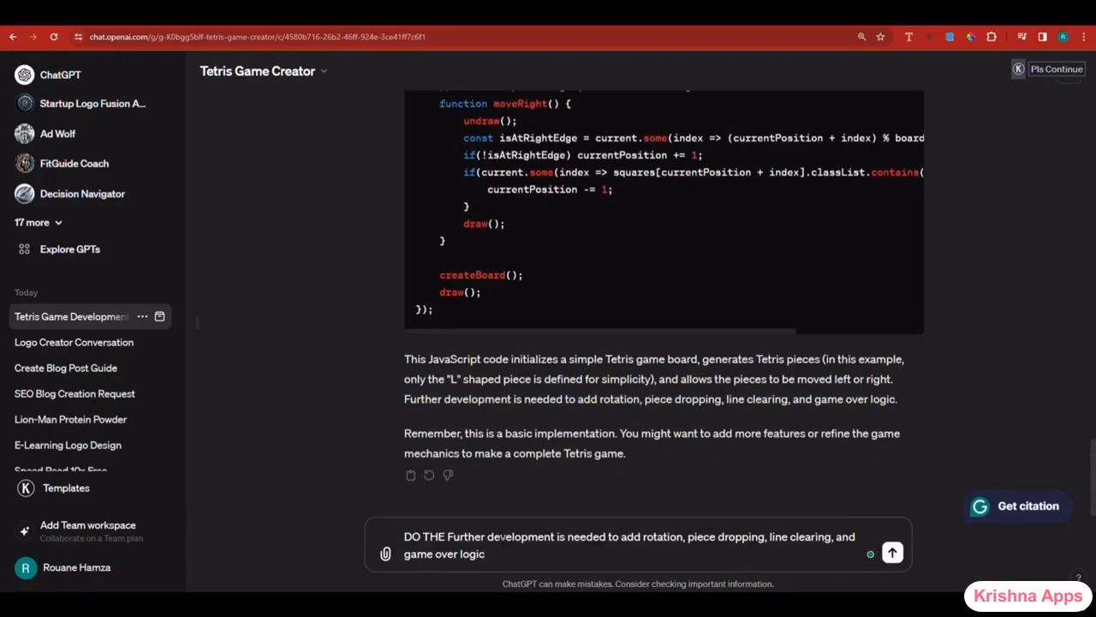
{"action": "type", "text": ", rewrite the full code,"}
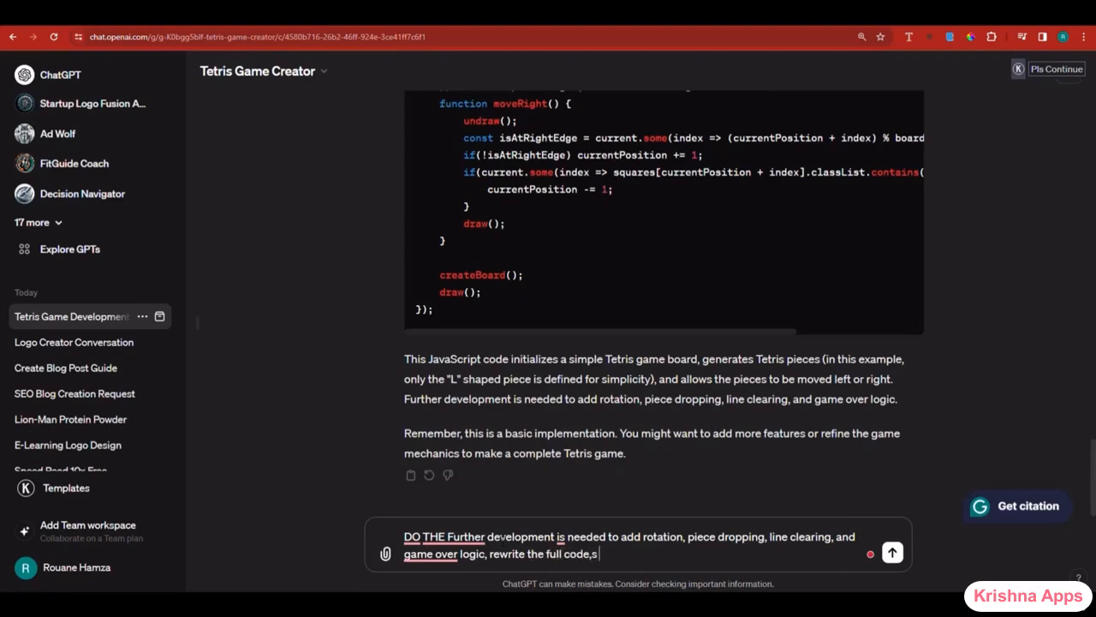
{"action": "type", "text": " seperately, i need the g"}
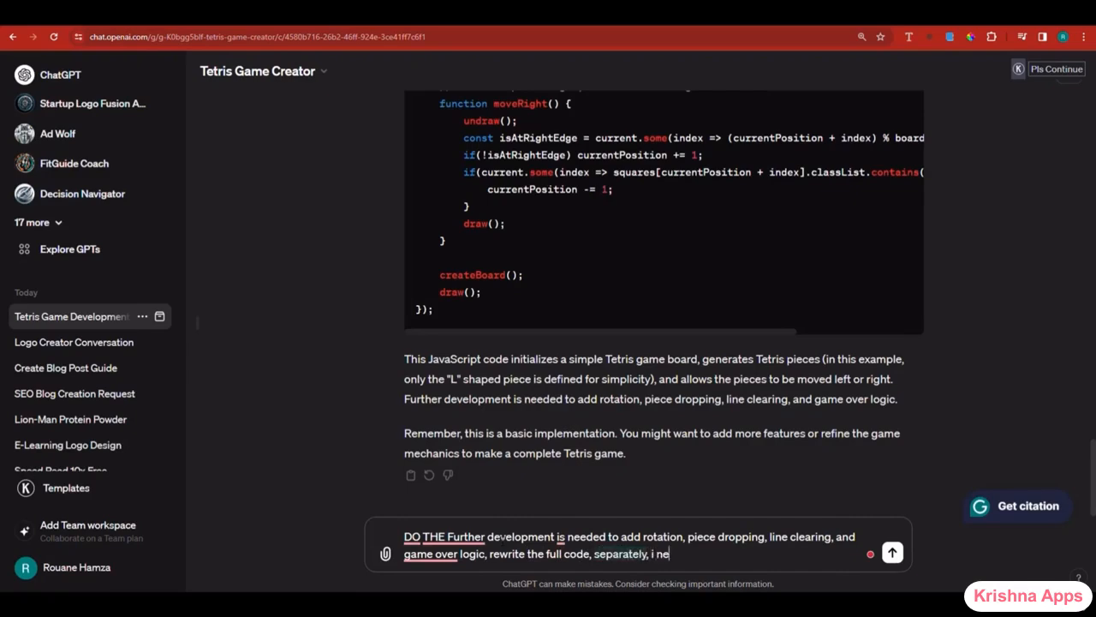
{"action": "type", "text": "ame to work"}
{"action": "key", "text": "Return"}
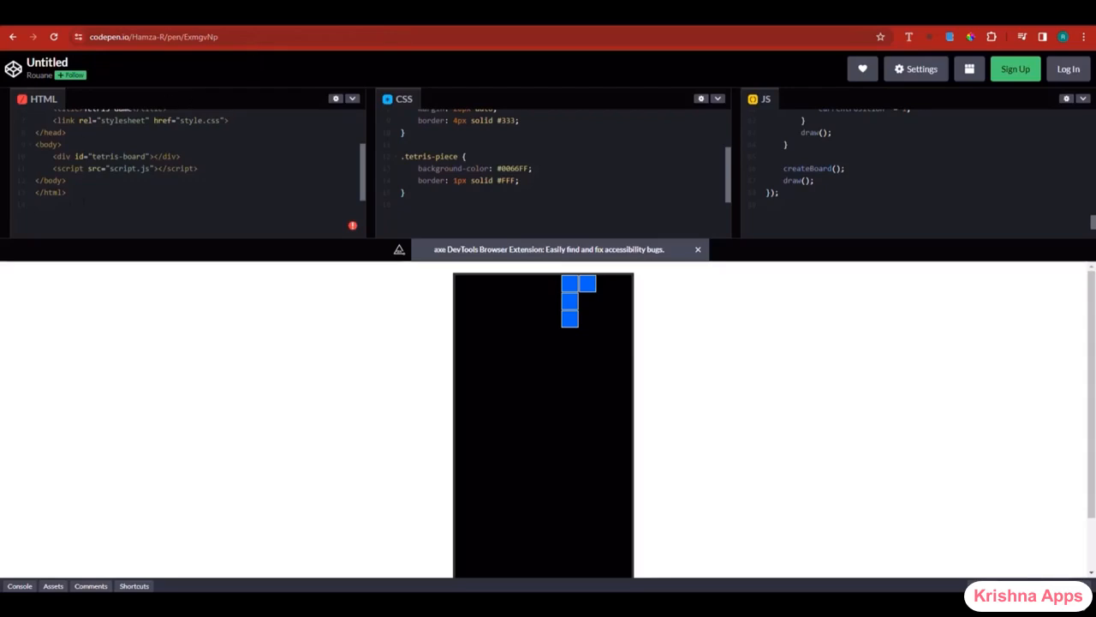
- Clear all existing code from the HTML, CSS and JS editors of the CodePen pen
{"action": "key", "text": "ctrl+a"}
{"action": "key", "text": "BackSpace"}
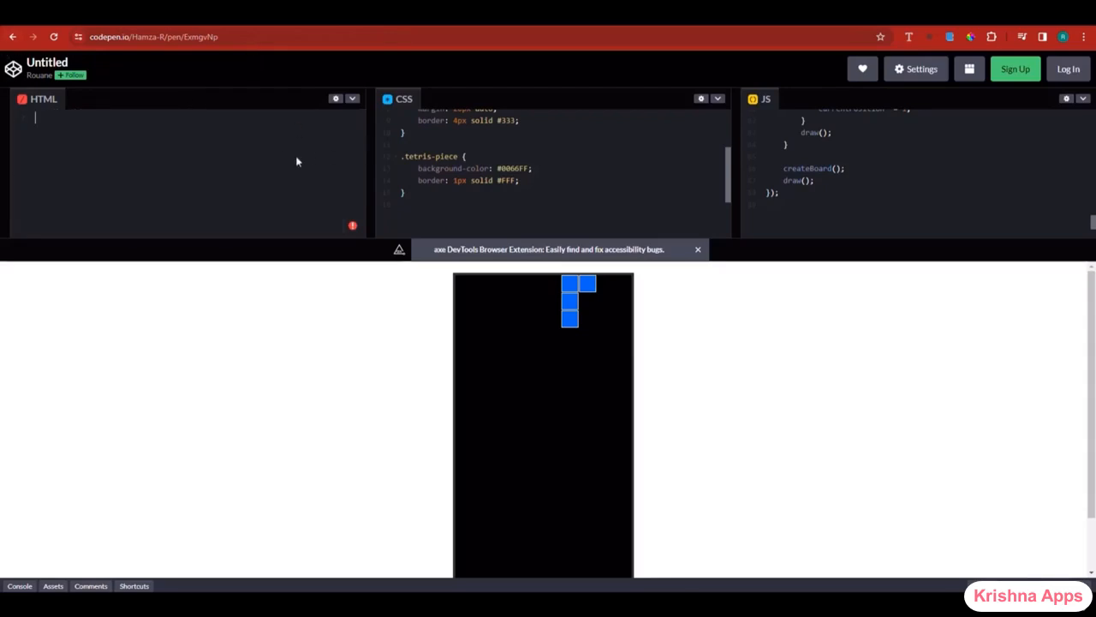
{"action": "key", "text": "ctrl+a"}
{"action": "key", "text": "BackSpace"}
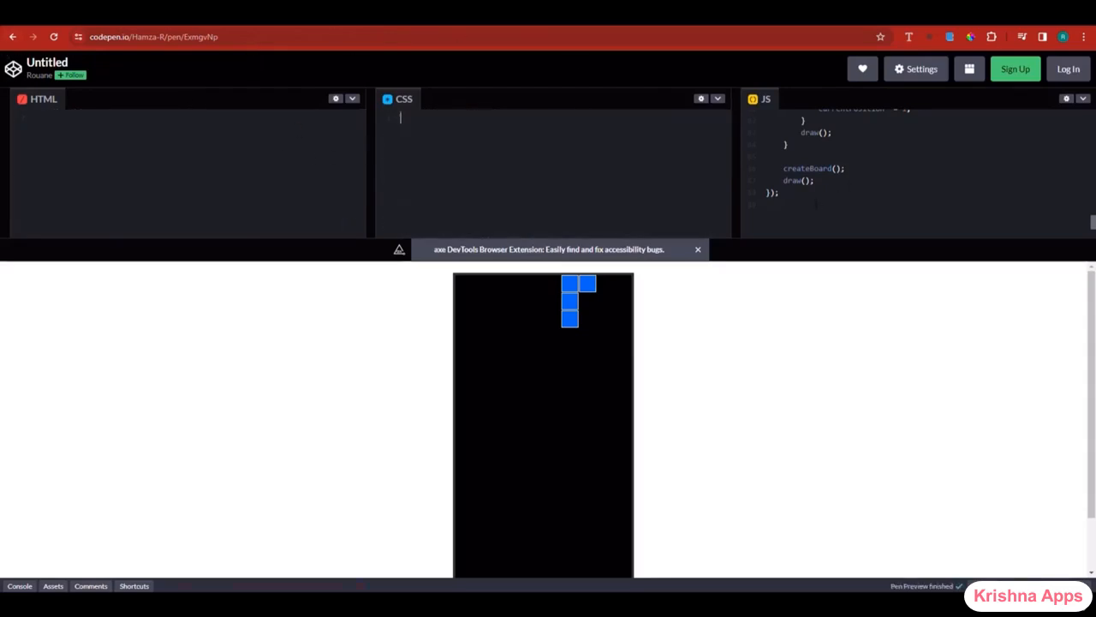
{"action": "key", "text": "ctrl+a"}
{"action": "scroll", "coordinate": [920, 171], "scroll_direction": "up", "scroll_amount": 15}
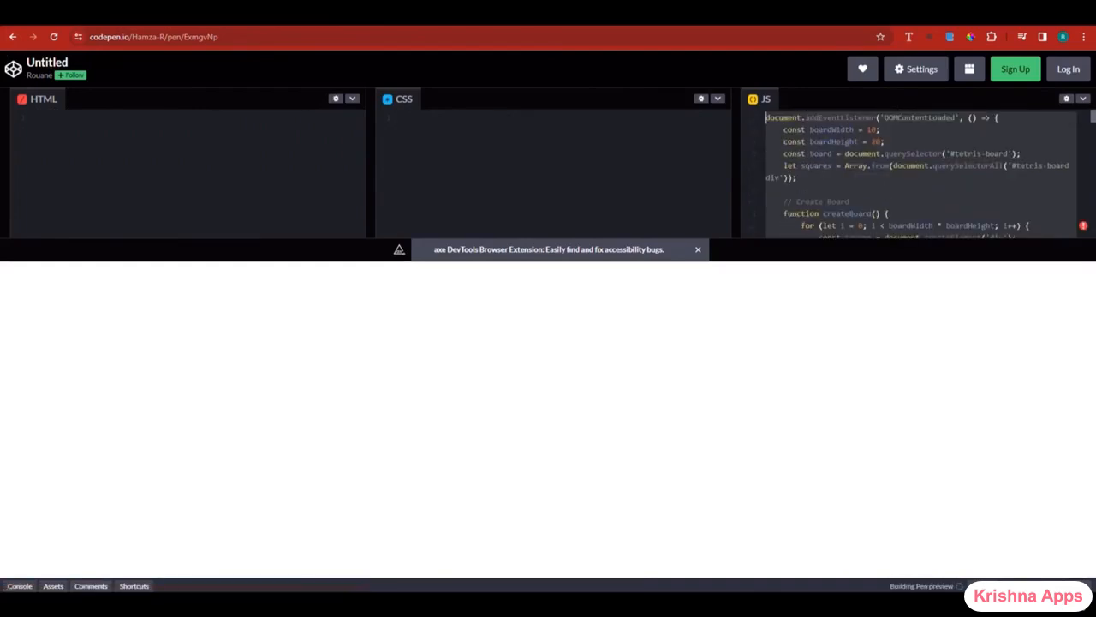
{"action": "key", "text": "BackSpace"}
- Copy the HTML code from ChatGPT's new response and paste it into the empty HTML editor in CodePen
{"action": "key", "text": "ctrl+Tab"}
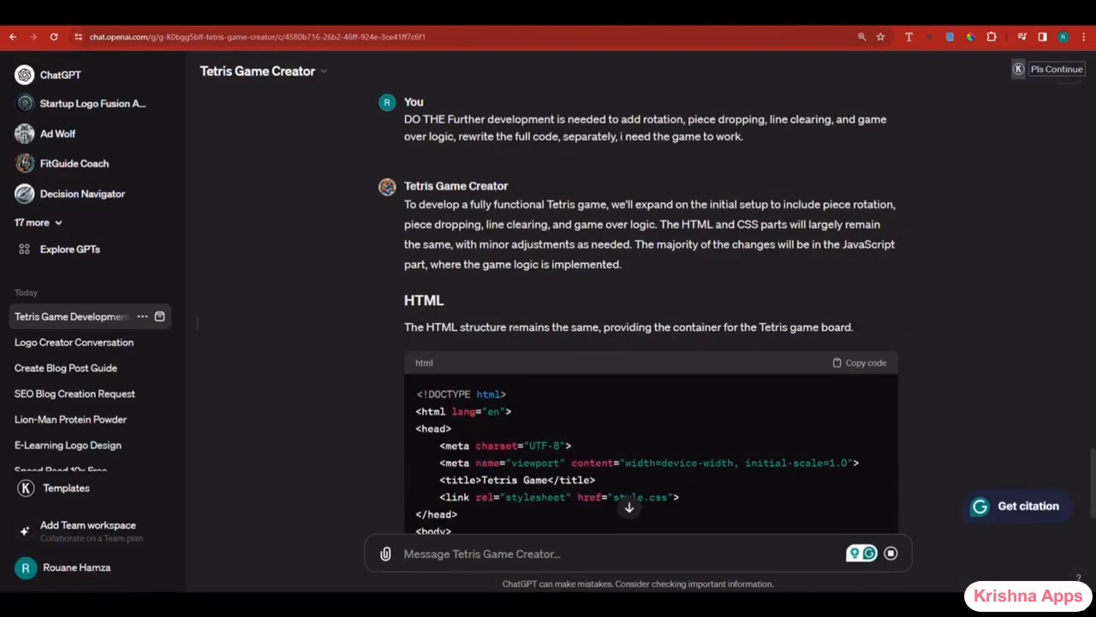
{"action": "scroll", "coordinate": [762, 339], "scroll_direction": "up", "scroll_amount": 1}
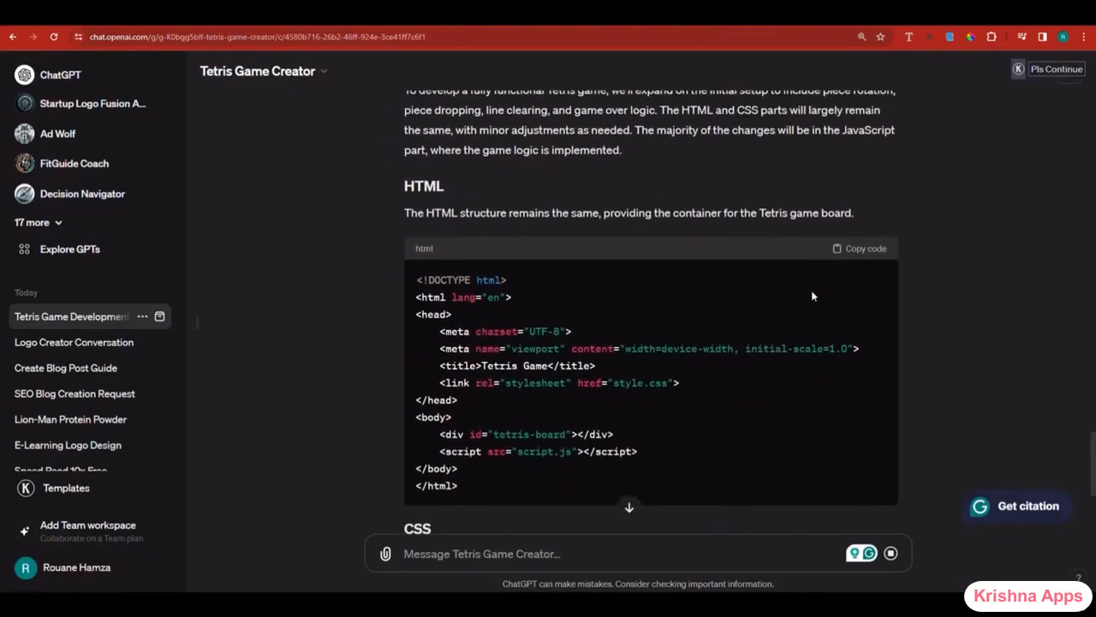
{"action": "left_click", "coordinate": [855, 248]}
{"action": "key", "text": "ctrl+shift+Tab"}
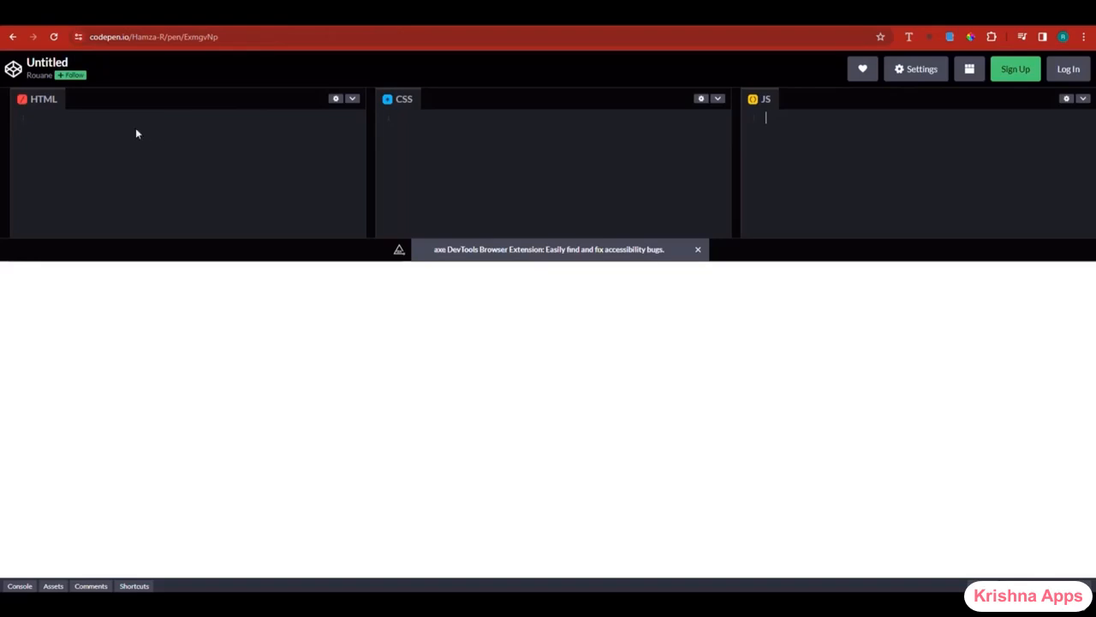
{"action": "left_click", "coordinate": [67, 172]}
{"action": "key", "text": "ctrl+v"}
- Copy the CSS code from ChatGPT's new response and paste it into the empty CSS editor in CodePen
{"action": "key", "text": "ctrl+Tab"}
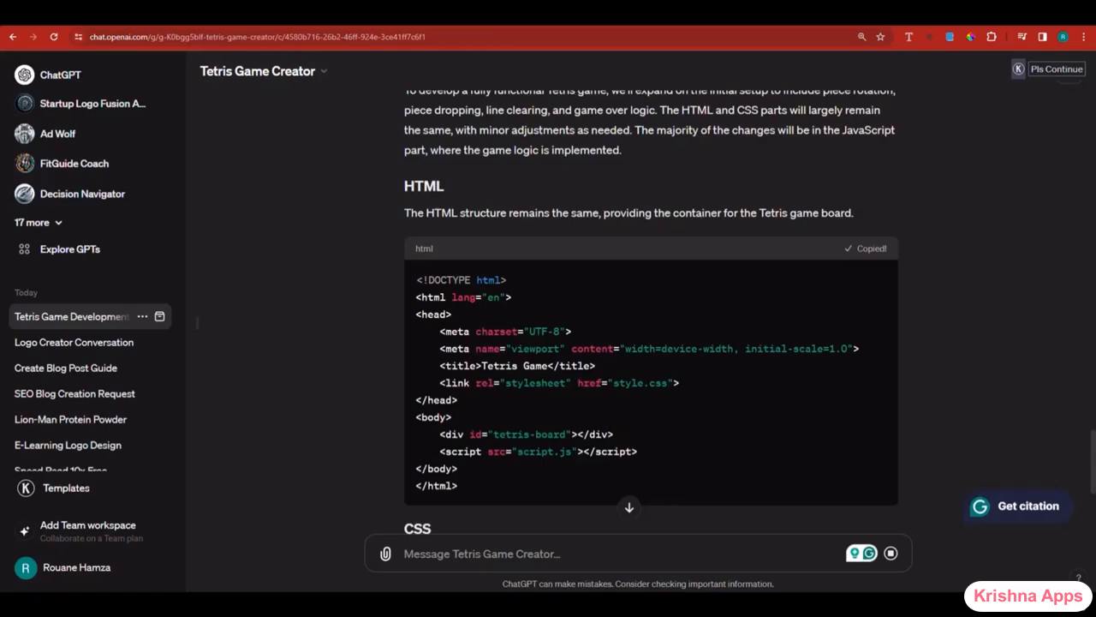
{"action": "scroll", "coordinate": [574, 364], "scroll_direction": "down", "scroll_amount": 4}
{"action": "scroll", "coordinate": [796, 326], "scroll_direction": "down", "scroll_amount": 1}
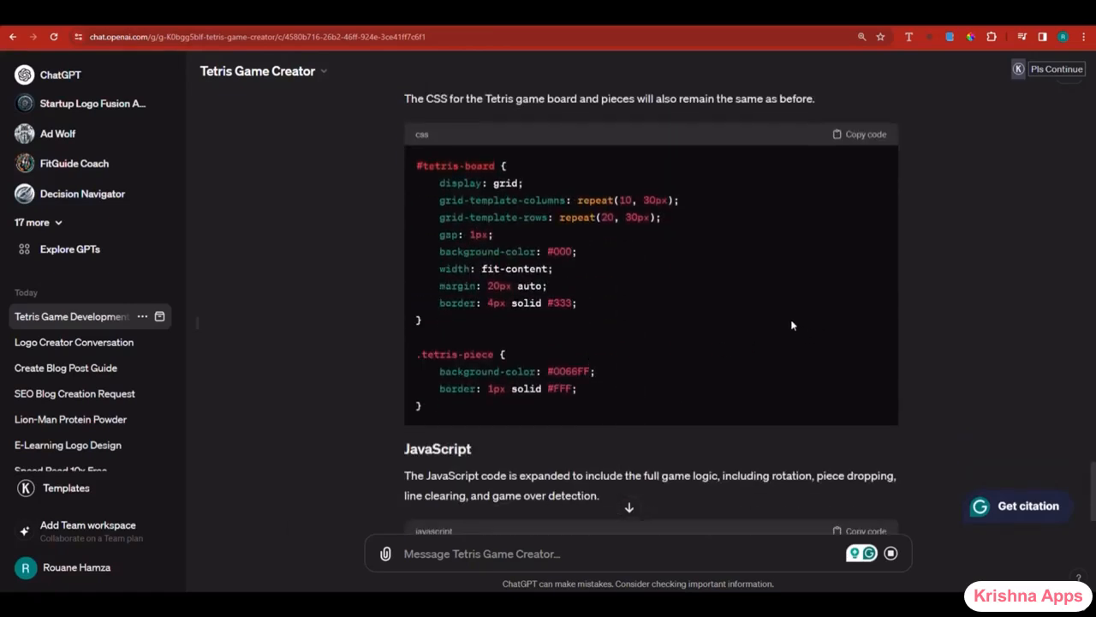
{"action": "left_click", "coordinate": [873, 137]}
{"action": "key", "text": "ctrl+Tab"}
{"action": "left_click", "coordinate": [514, 136]}
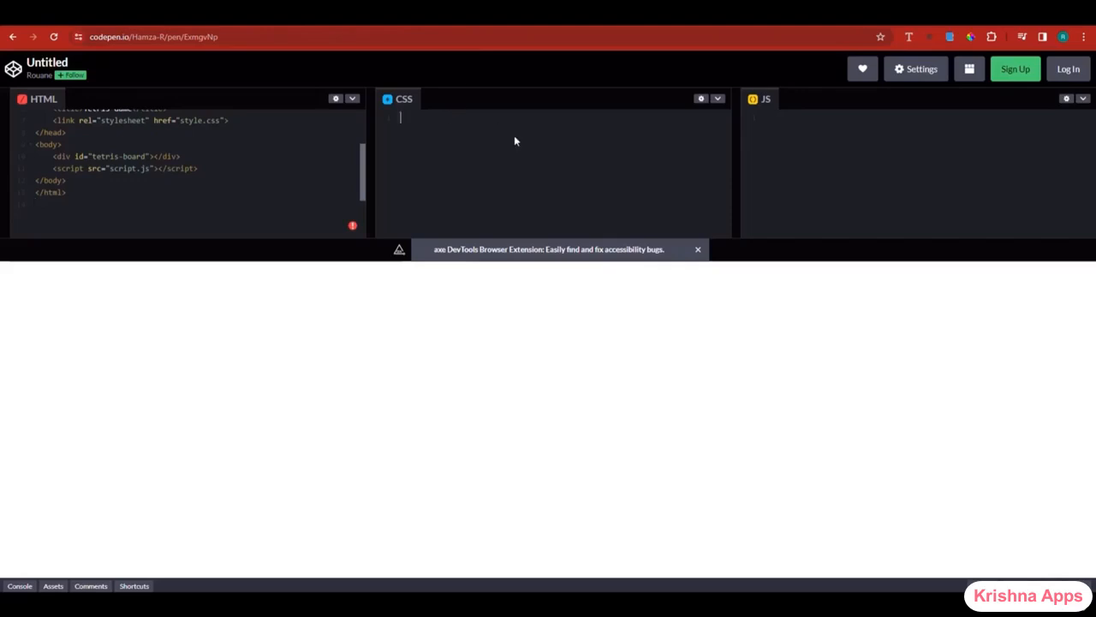
{"action": "key", "text": "ctrl+v"}
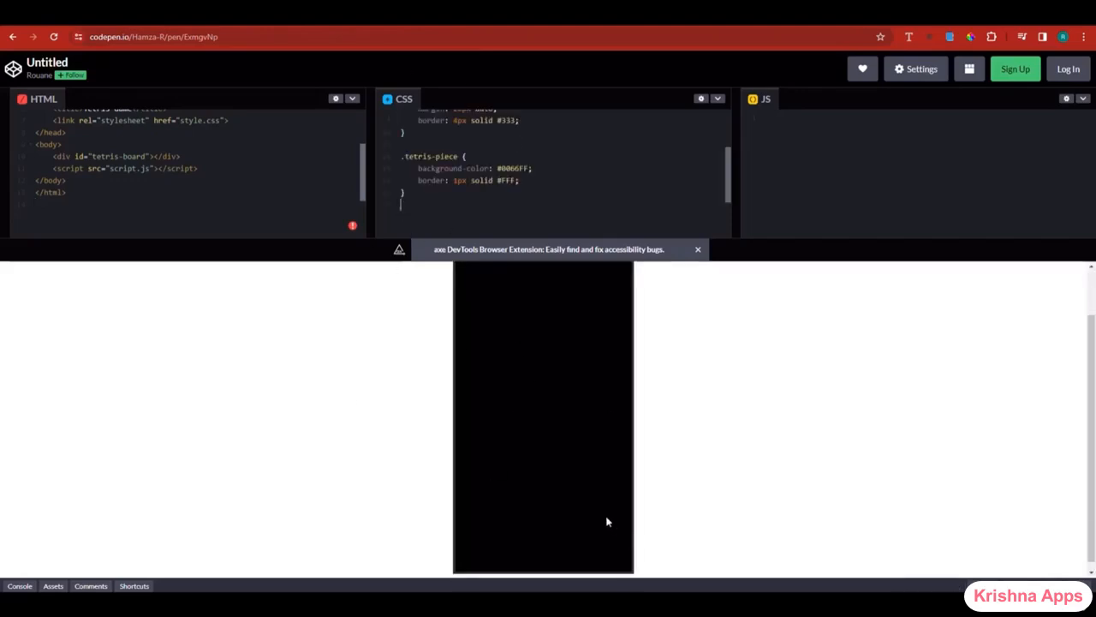
- Let ChatGPT finish generating the JavaScript in its latest response, and paste the full code into the empty JS editor in CodePen
{"action": "key", "text": "ctrl+shift+Tab"}
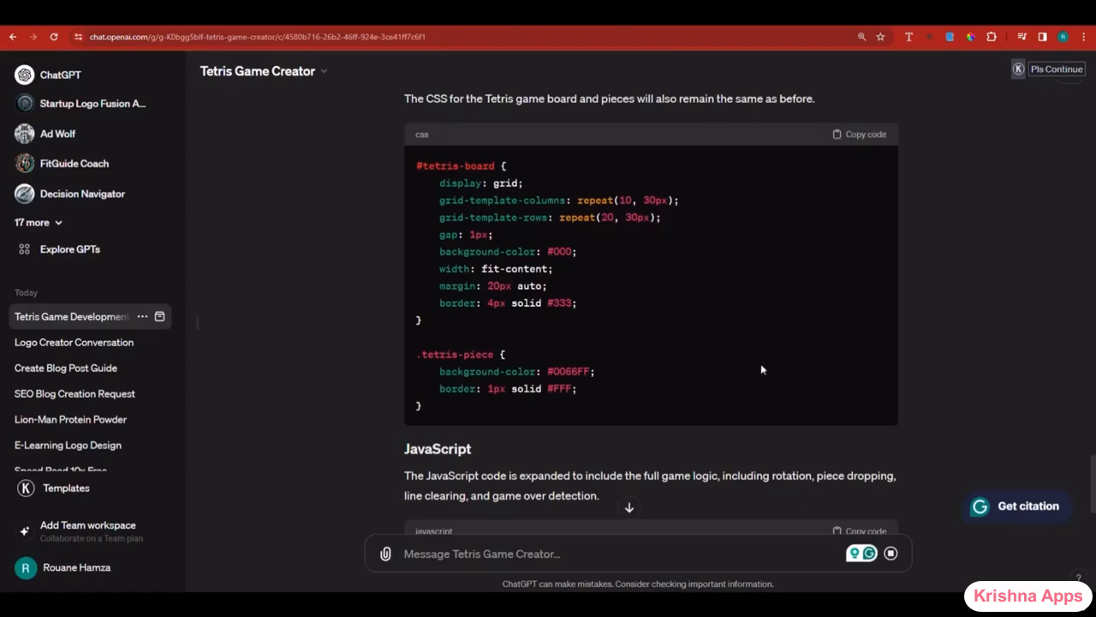
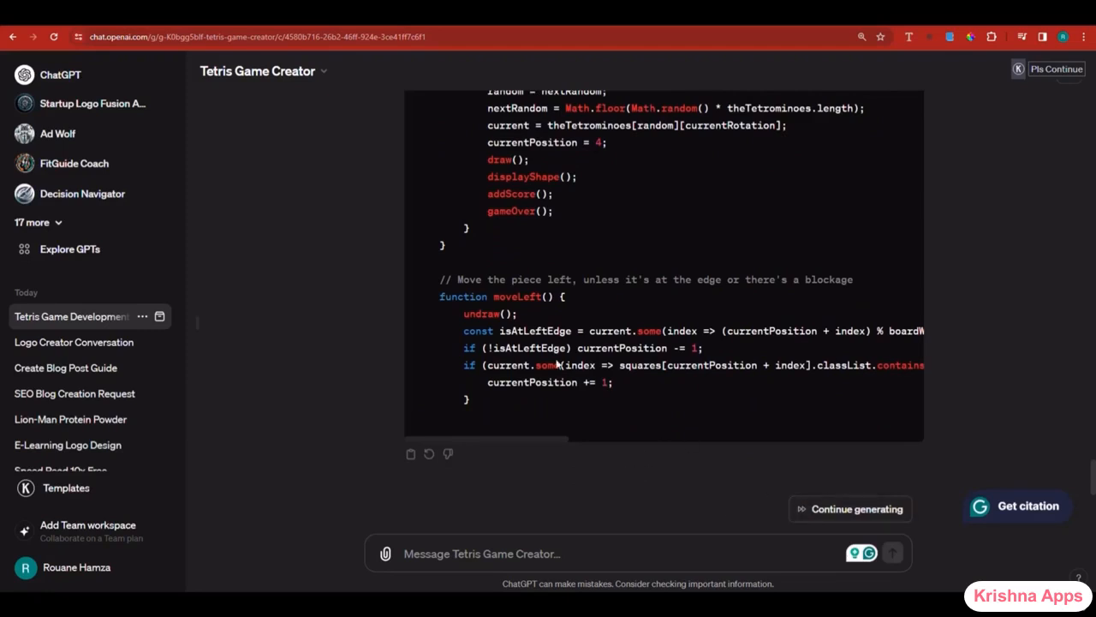
{"action": "left_click", "coordinate": [856, 510]}
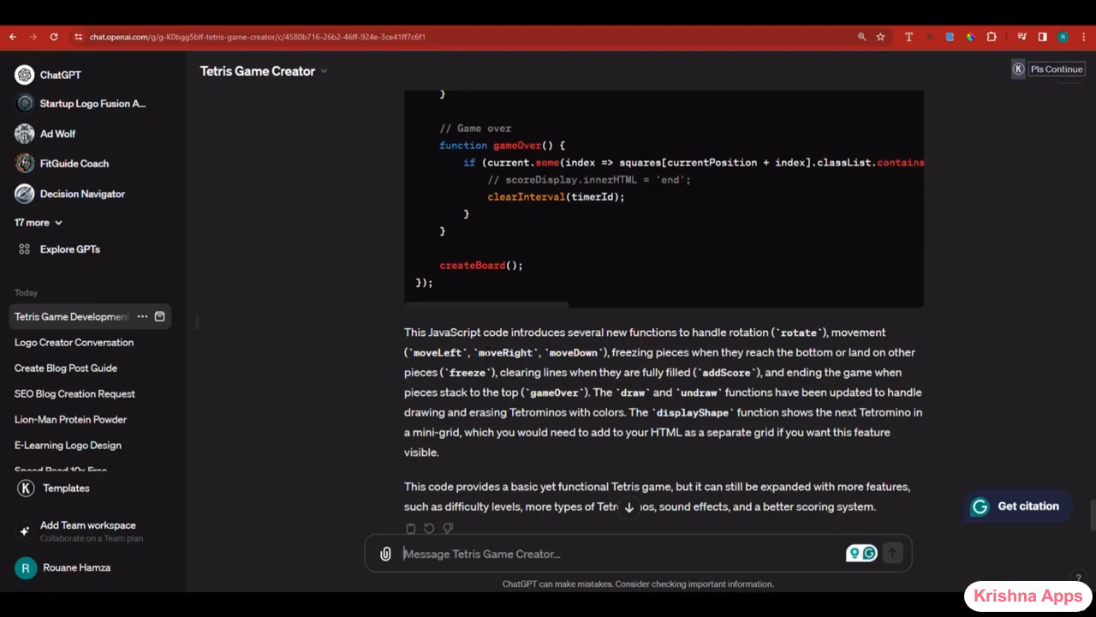
{"action": "scroll", "coordinate": [505, 314], "scroll_direction": "up", "scroll_amount": 10}
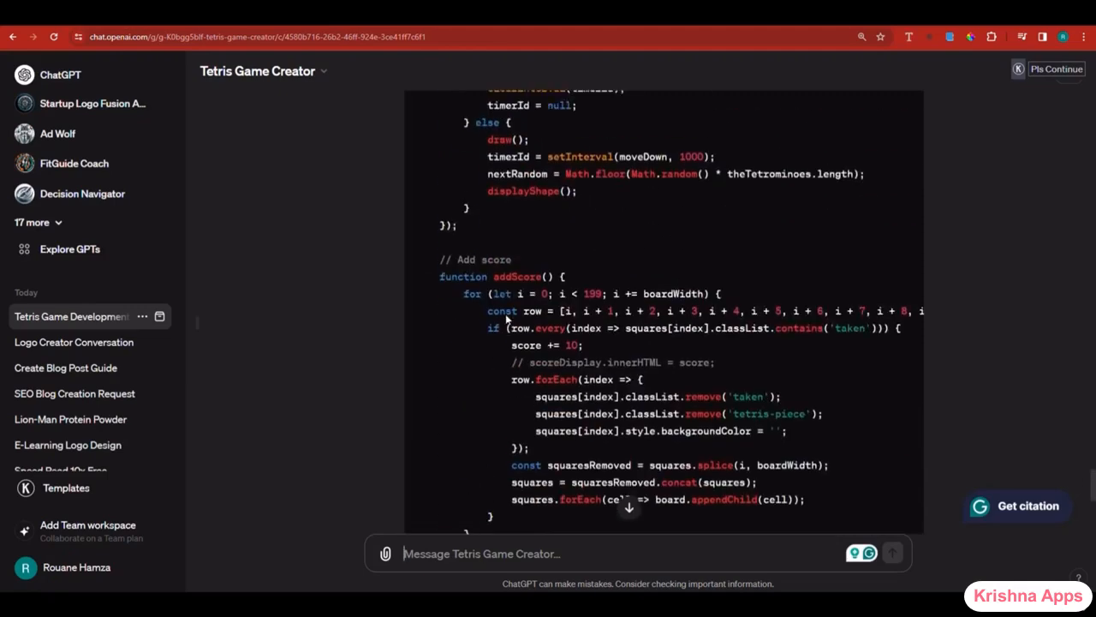
{"action": "scroll", "coordinate": [506, 313], "scroll_direction": "up", "scroll_amount": 15}
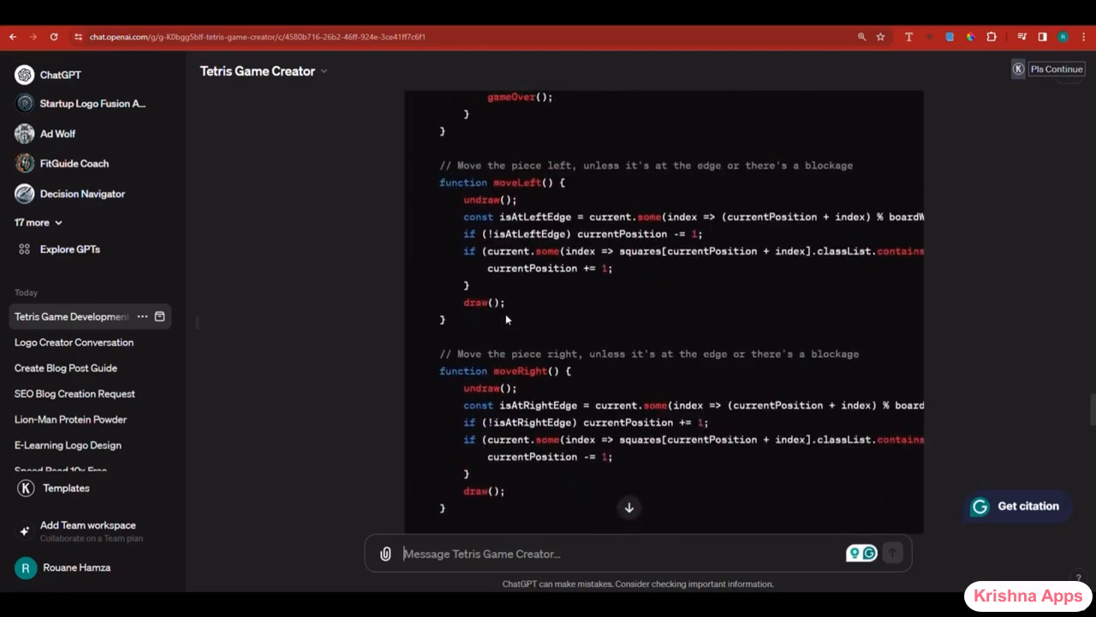
{"action": "scroll", "coordinate": [505, 313], "scroll_direction": "up", "scroll_amount": 15}
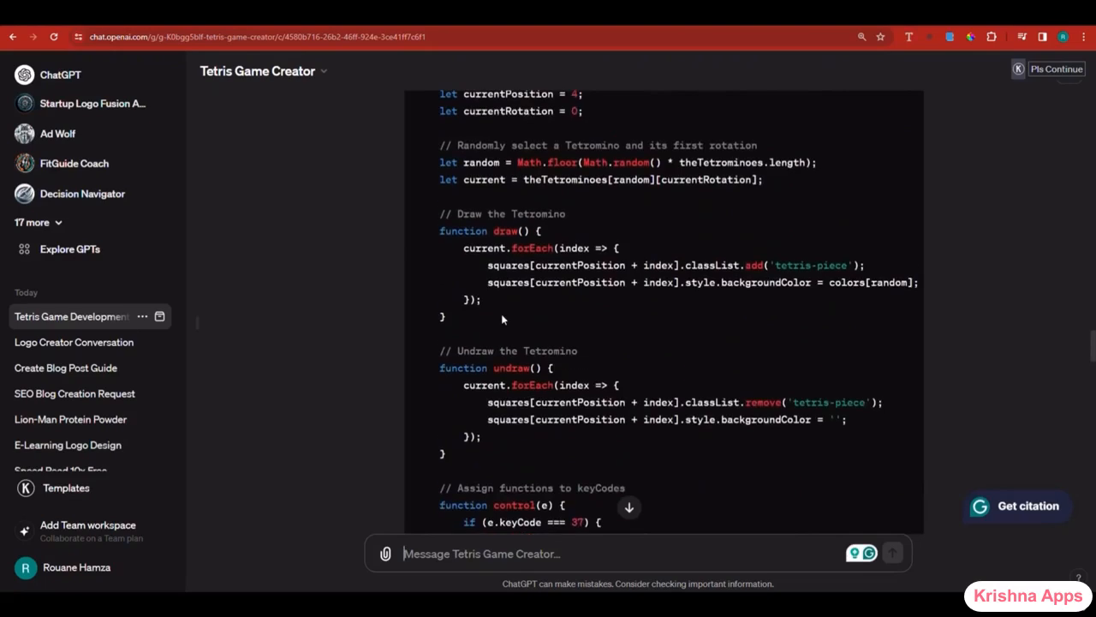
{"action": "scroll", "coordinate": [501, 322], "scroll_direction": "up", "scroll_amount": 10}
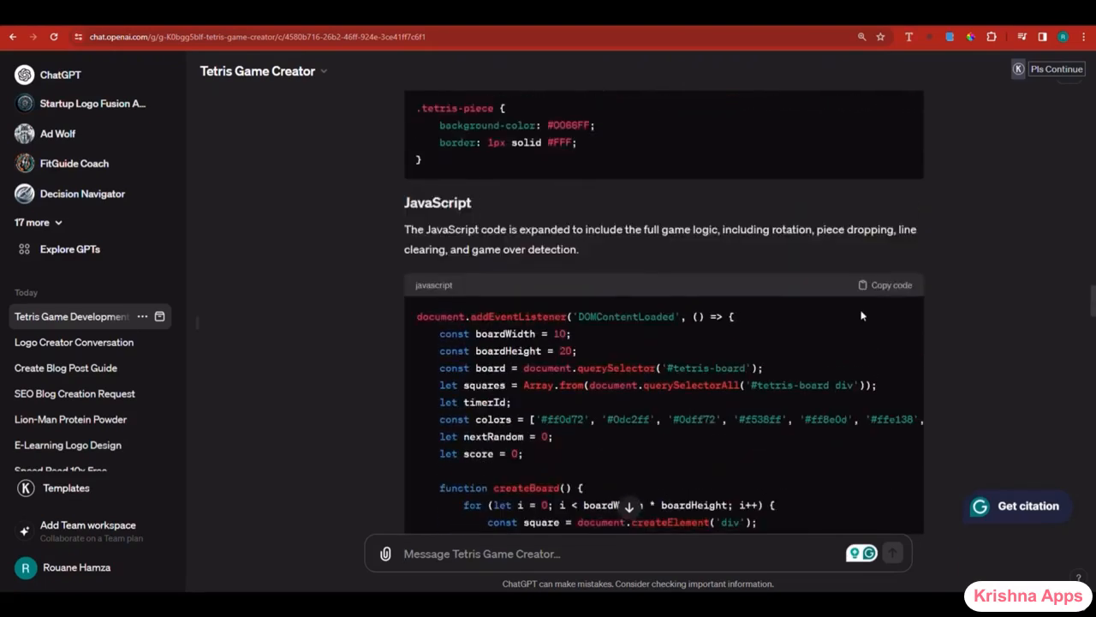
{"action": "left_click", "coordinate": [874, 286]}
{"action": "key", "text": "ctrl+Tab"}
{"action": "left_click", "coordinate": [805, 143]}
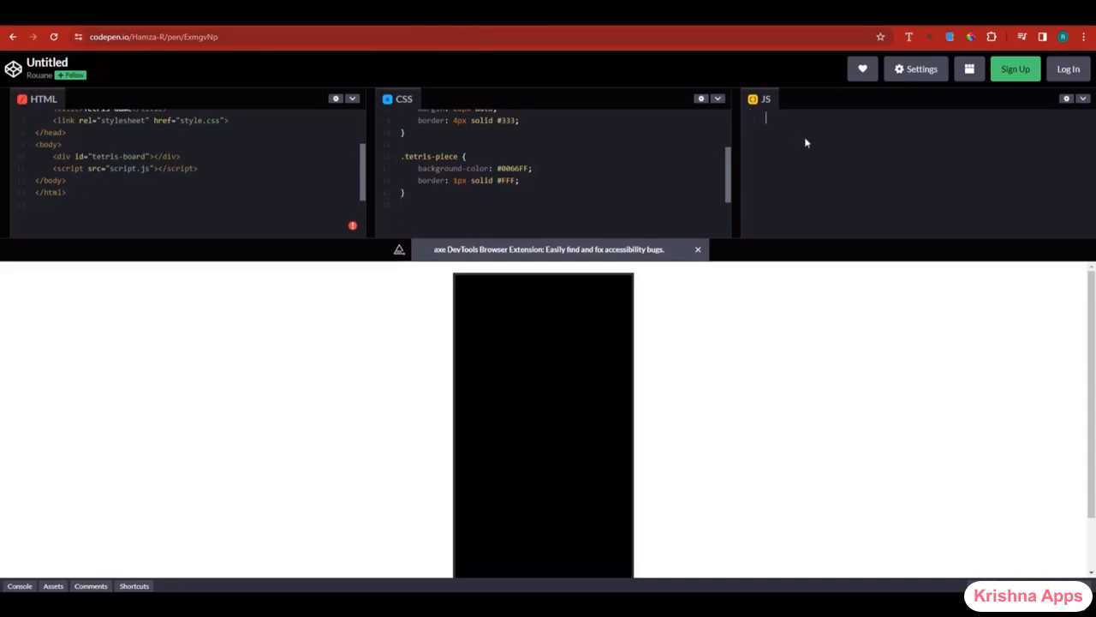
{"action": "key", "text": "ctrl+v"}
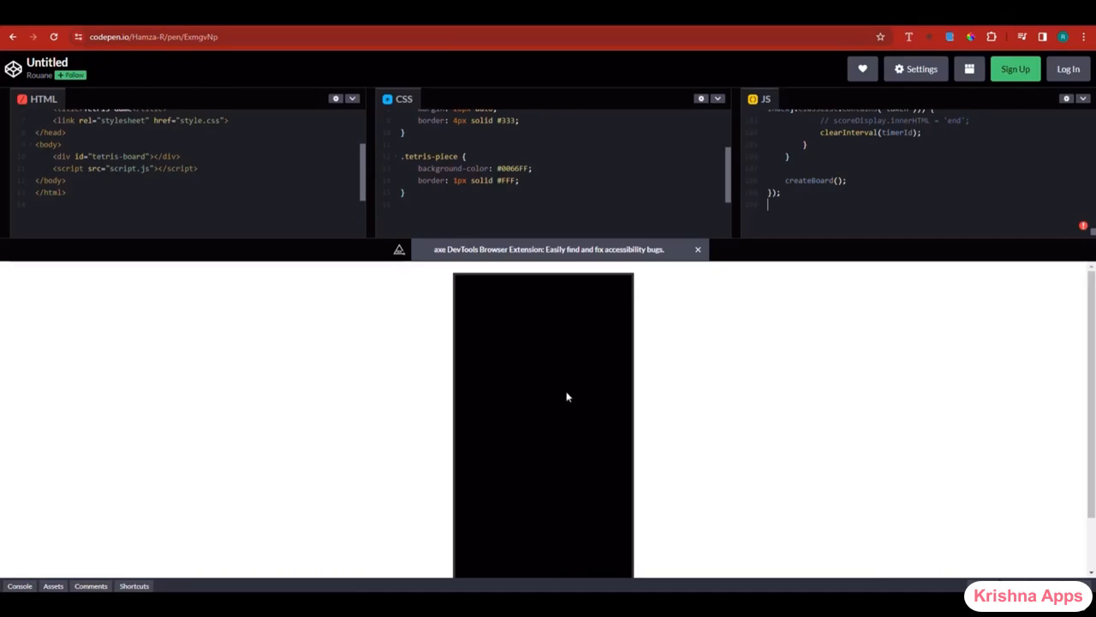
- Examine the game board in the CodePen preview and check ChatGPT's explanation below the JavaScript code
{"action": "scroll", "coordinate": [568, 395], "scroll_direction": "down", "scroll_amount": 1}
{"action": "scroll", "coordinate": [578, 396], "scroll_direction": "up", "scroll_amount": 1}
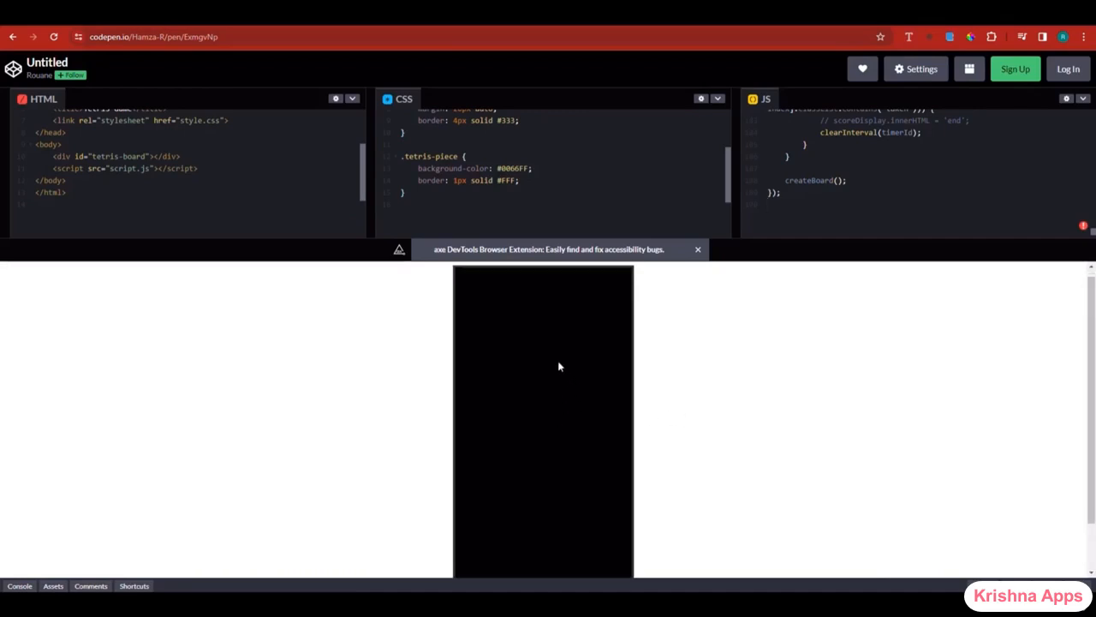
{"action": "scroll", "coordinate": [530, 382], "scroll_direction": "down", "scroll_amount": 1}
{"action": "scroll", "coordinate": [531, 382], "scroll_direction": "up", "scroll_amount": 1}
{"action": "scroll", "coordinate": [531, 382], "scroll_direction": "down", "scroll_amount": 1}
{"action": "scroll", "coordinate": [531, 382], "scroll_direction": "up", "scroll_amount": 1}
{"action": "scroll", "coordinate": [531, 382], "scroll_direction": "down", "scroll_amount": 1}
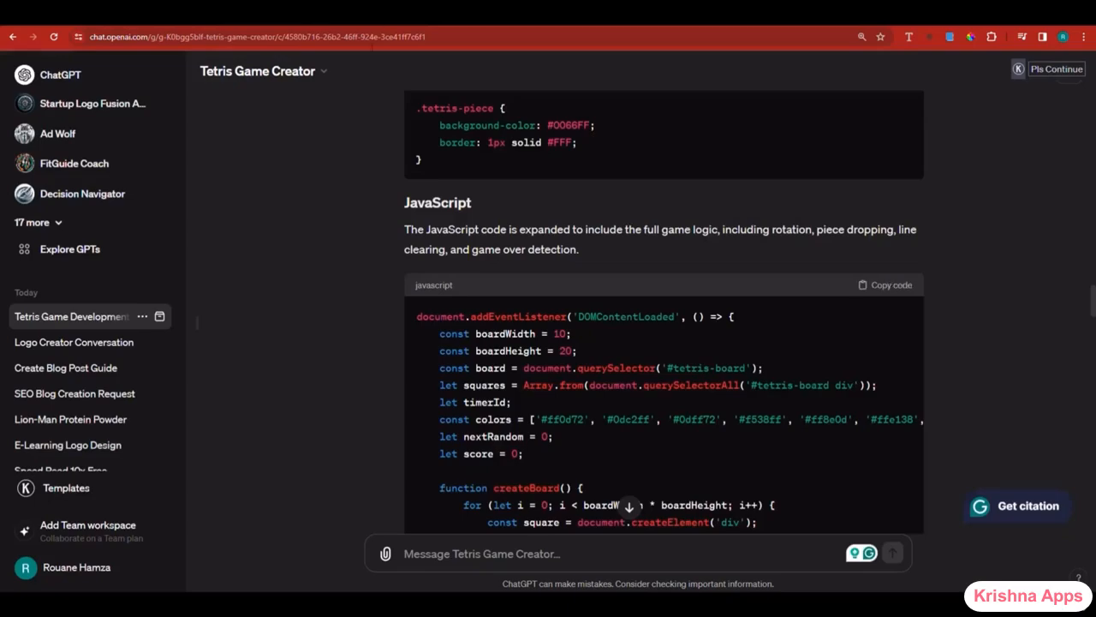
{"action": "scroll", "coordinate": [659, 338], "scroll_direction": "down", "scroll_amount": 10}
{"action": "scroll", "coordinate": [663, 349], "scroll_direction": "down", "scroll_amount": 15}
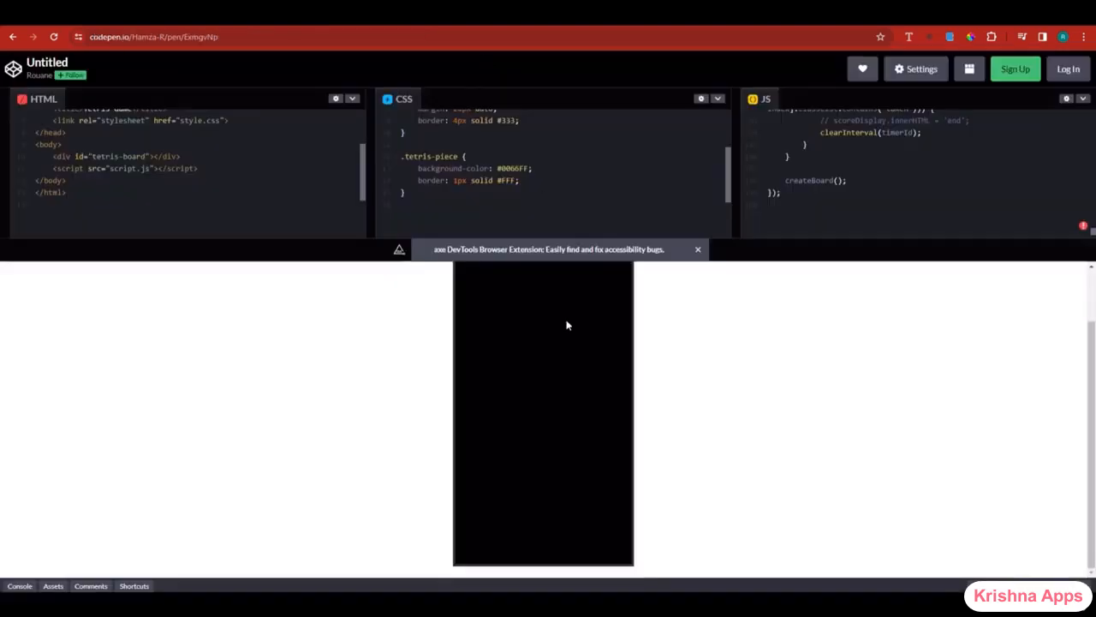
{"action": "scroll", "coordinate": [534, 349], "scroll_direction": "up", "scroll_amount": 1}
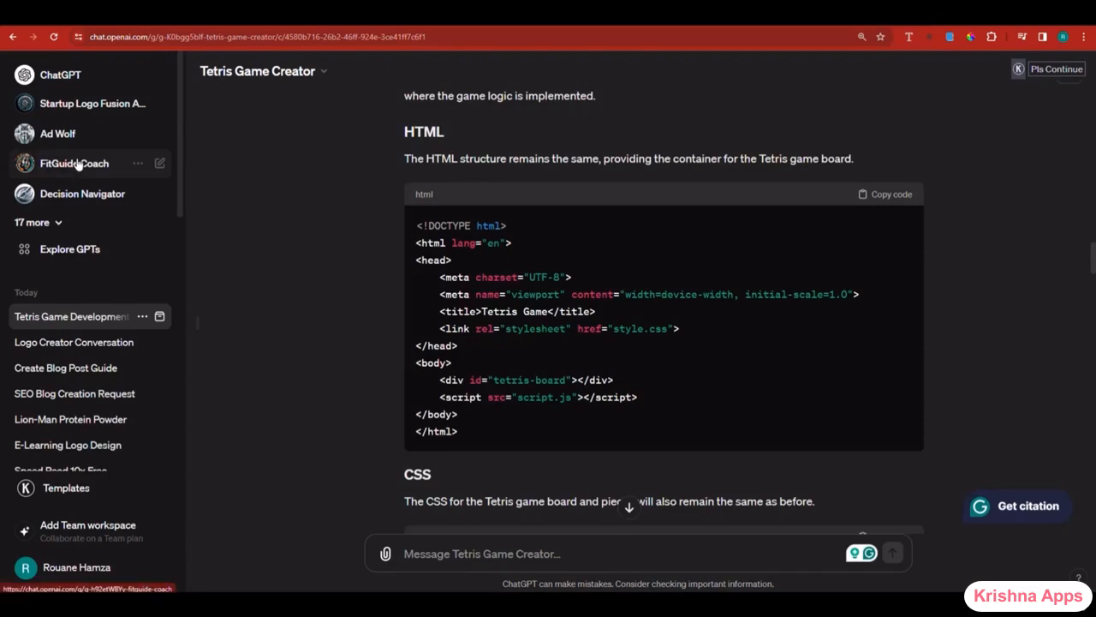
- Open the 2D Game Builder GPT in ChatGPT and expand the full list of custom GPTs
{"action": "left_click", "coordinate": [57, 224]}
{"action": "left_click", "coordinate": [55, 257]}
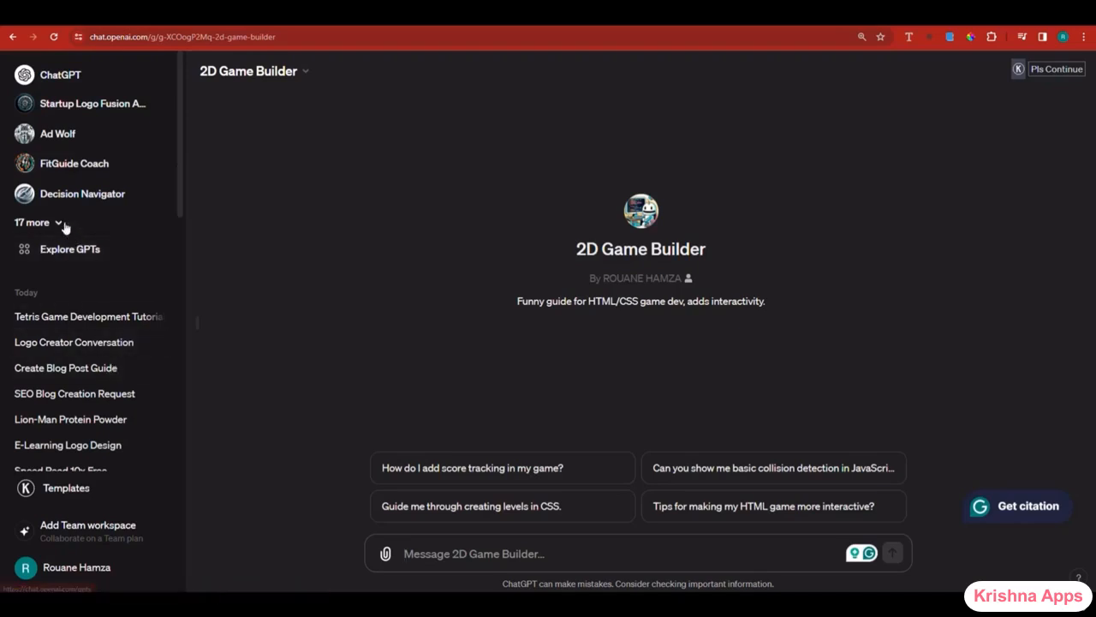
{"action": "left_click", "coordinate": [35, 222]}
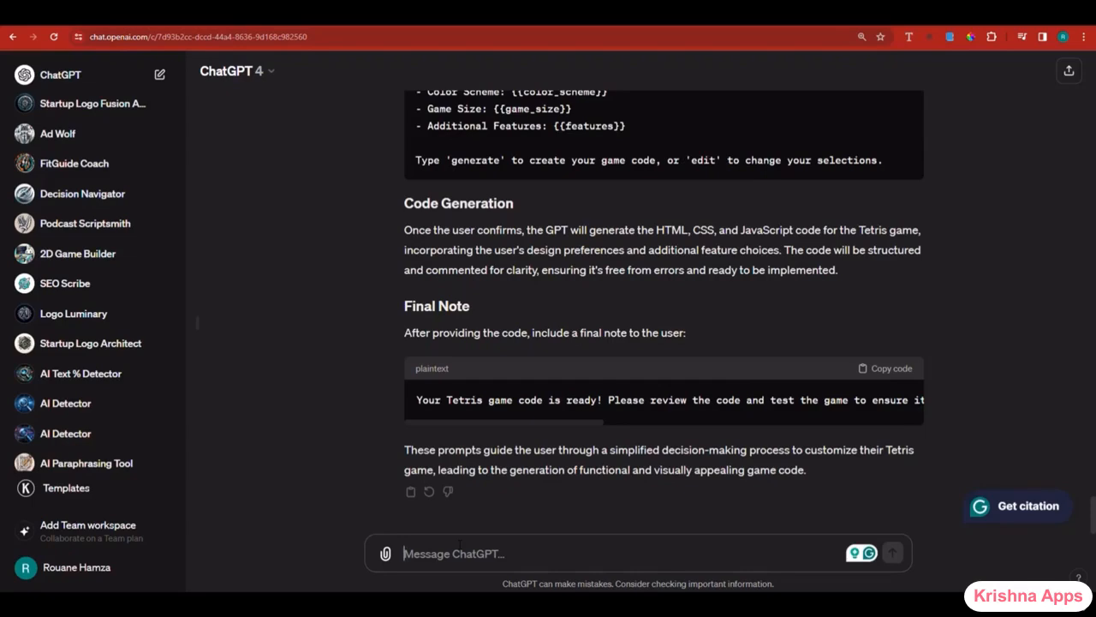
- In the Logo Creator Conversation chat, send "WRITE 3 SYNTAX PROMPTS that i can use to program a podcast script writer gpt that can generate podcast script effortlessly."
{"action": "left_click", "coordinate": [459, 545]}
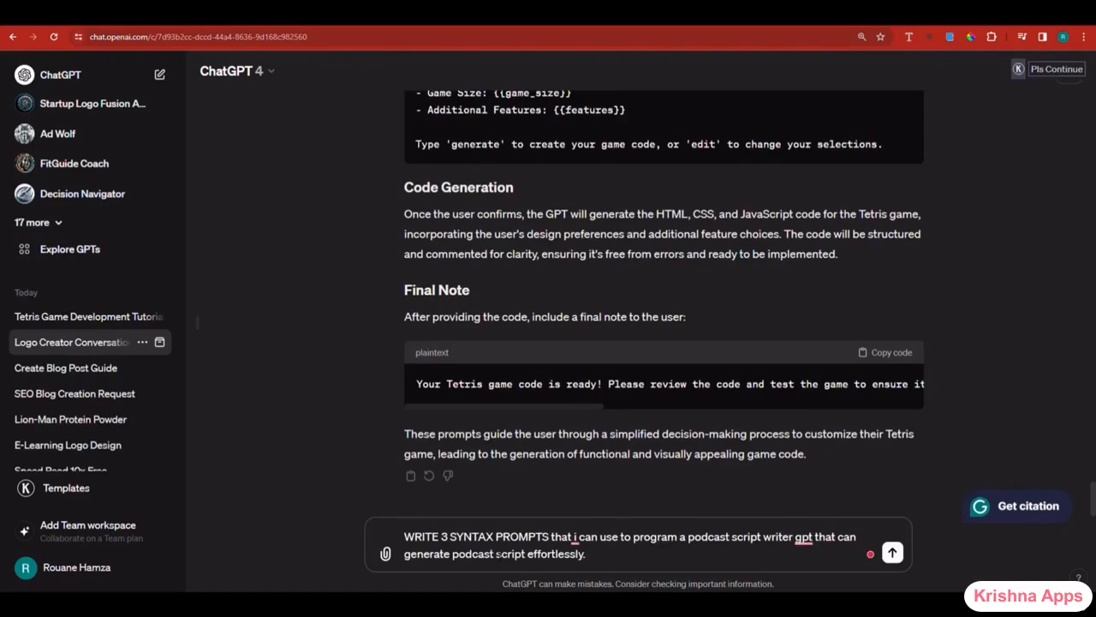
{"action": "key", "text": "Return"}
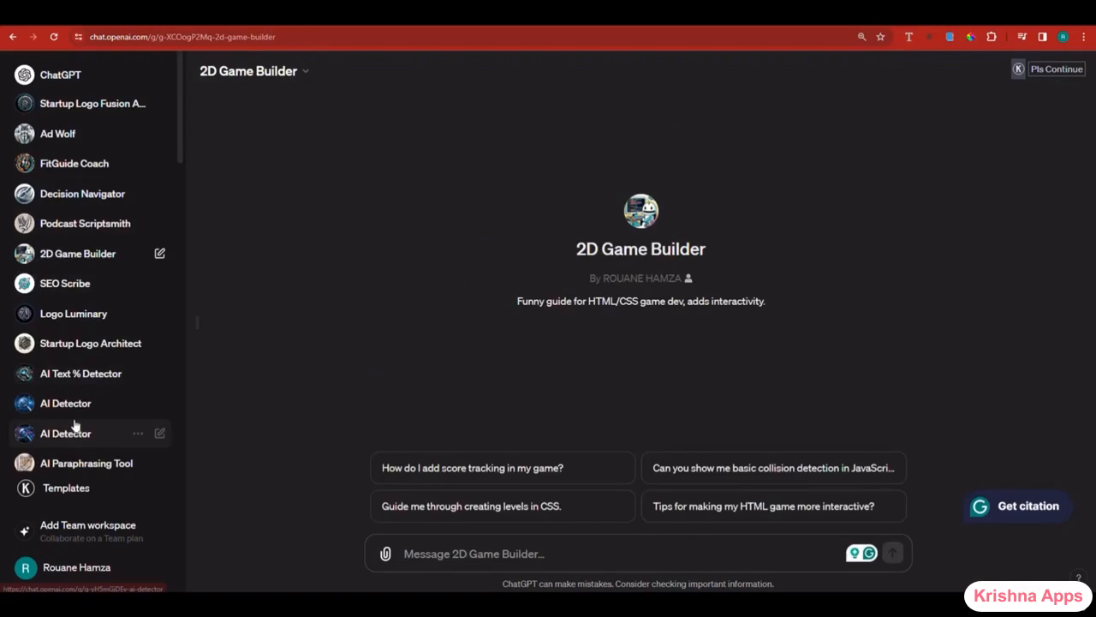
- Go from the 2D Game Builder page to Explore GPTs and start creating a new GPT
{"action": "scroll", "coordinate": [75, 422], "scroll_direction": "down", "scroll_amount": 2}
{"action": "scroll", "coordinate": [75, 423], "scroll_direction": "down", "scroll_amount": 5}
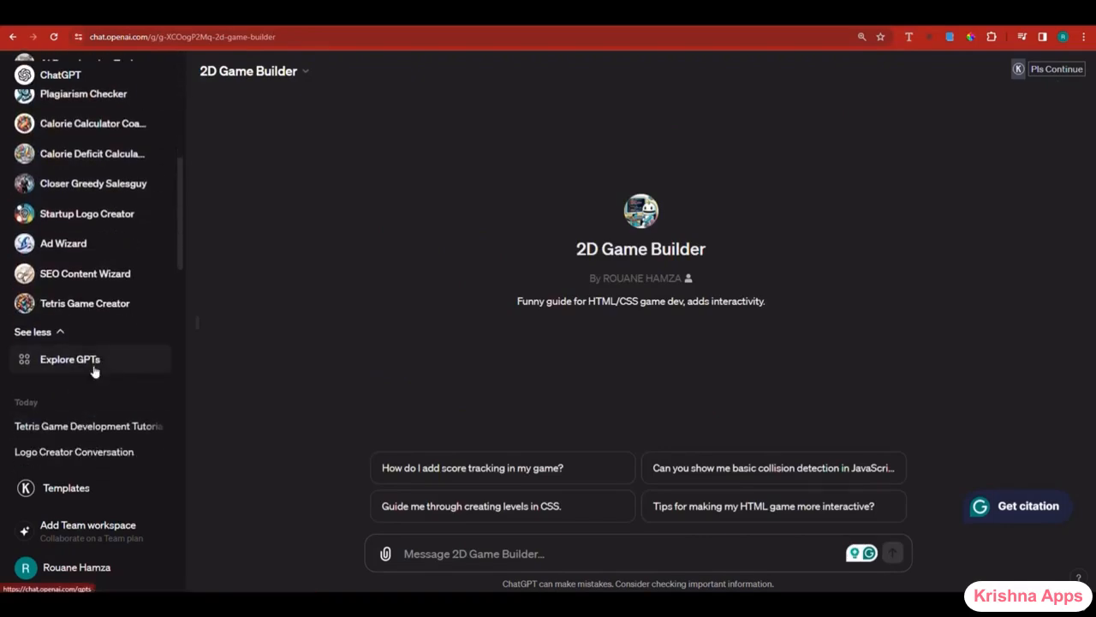
{"action": "left_click", "coordinate": [95, 364]}
{"action": "mouse_move", "coordinate": [1059, 71]}
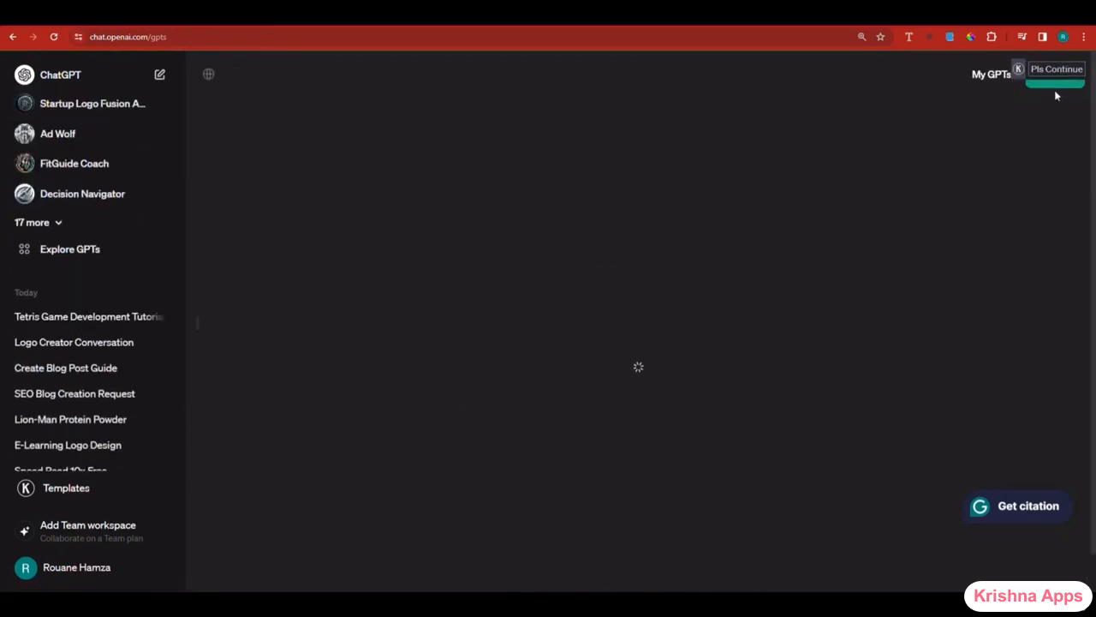
{"action": "left_click", "coordinate": [1050, 92]}
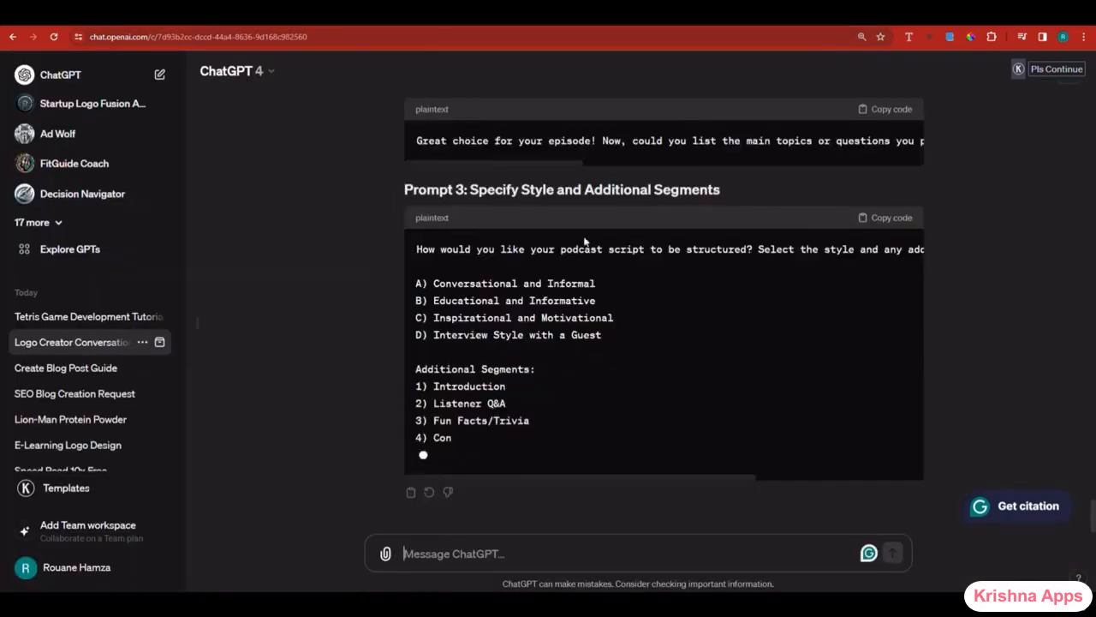
- Copy Prompt 1 from ChatGPT's answer, send it to the GPT Builder, and accept the proposed name ScriptCraft with "I LIKE IT"
{"action": "scroll", "coordinate": [868, 280], "scroll_direction": "down", "scroll_amount": 1}
{"action": "scroll", "coordinate": [867, 280], "scroll_direction": "up", "scroll_amount": 2}
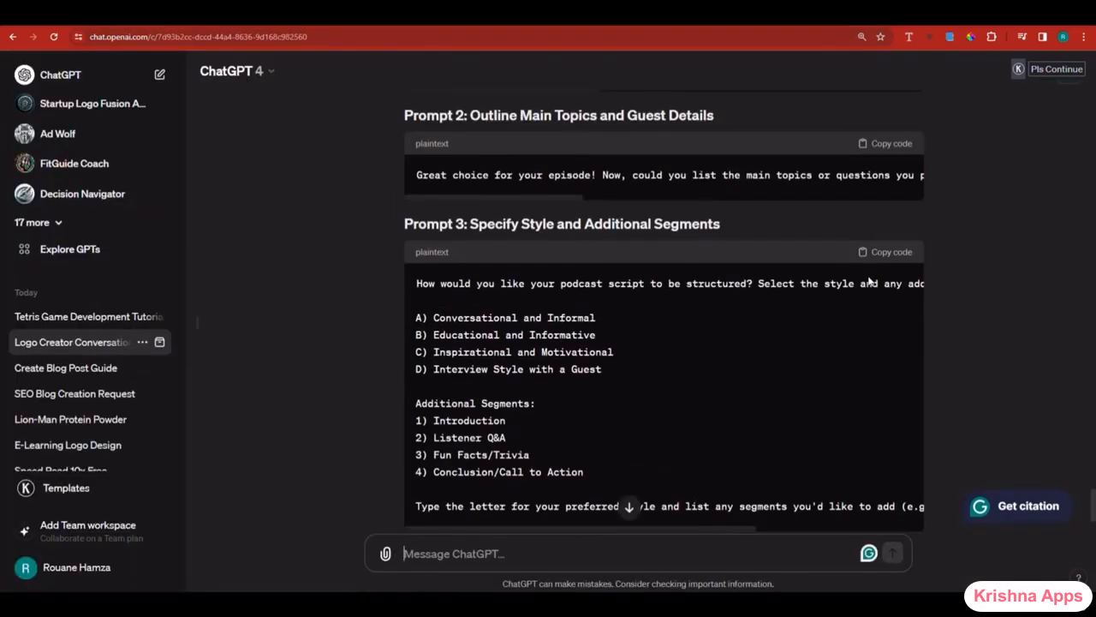
{"action": "scroll", "coordinate": [867, 280], "scroll_direction": "up", "scroll_amount": 2}
{"action": "left_click", "coordinate": [891, 209]}
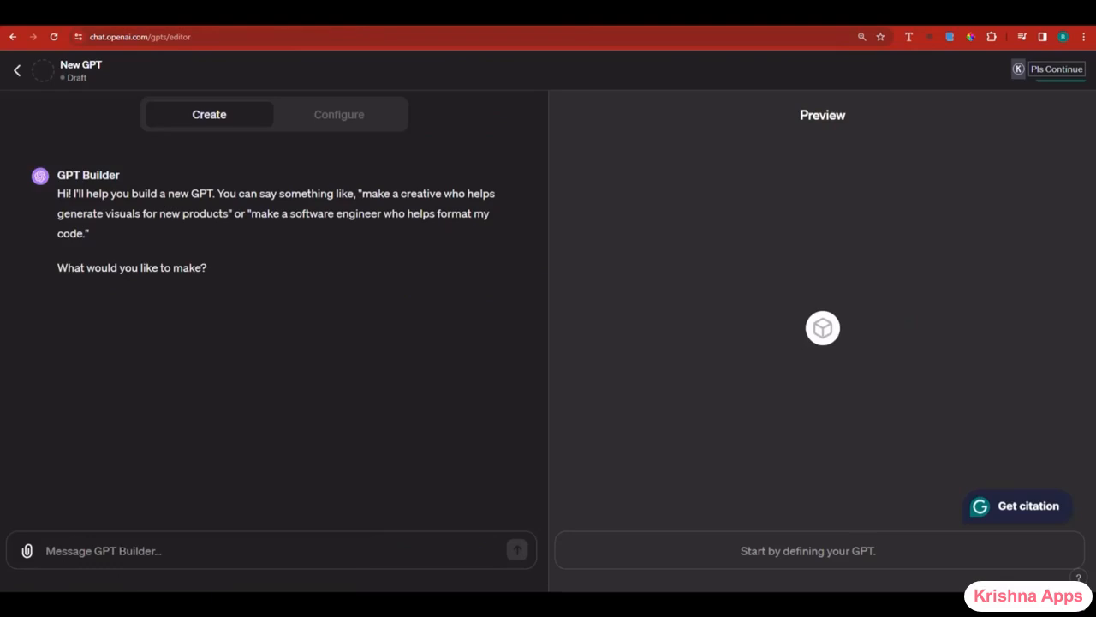
{"action": "left_click", "coordinate": [123, 550]}
{"action": "key", "text": "ctrl+v"}
{"action": "key", "text": "ctrl+z"}
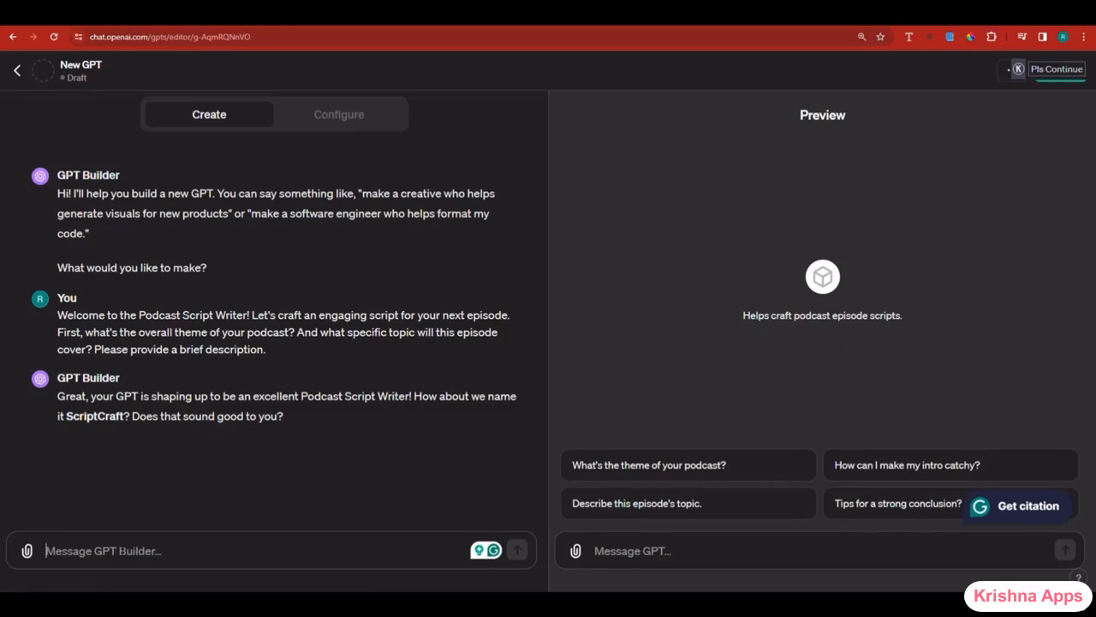
{"action": "type", "text": "I LIKE IT"}
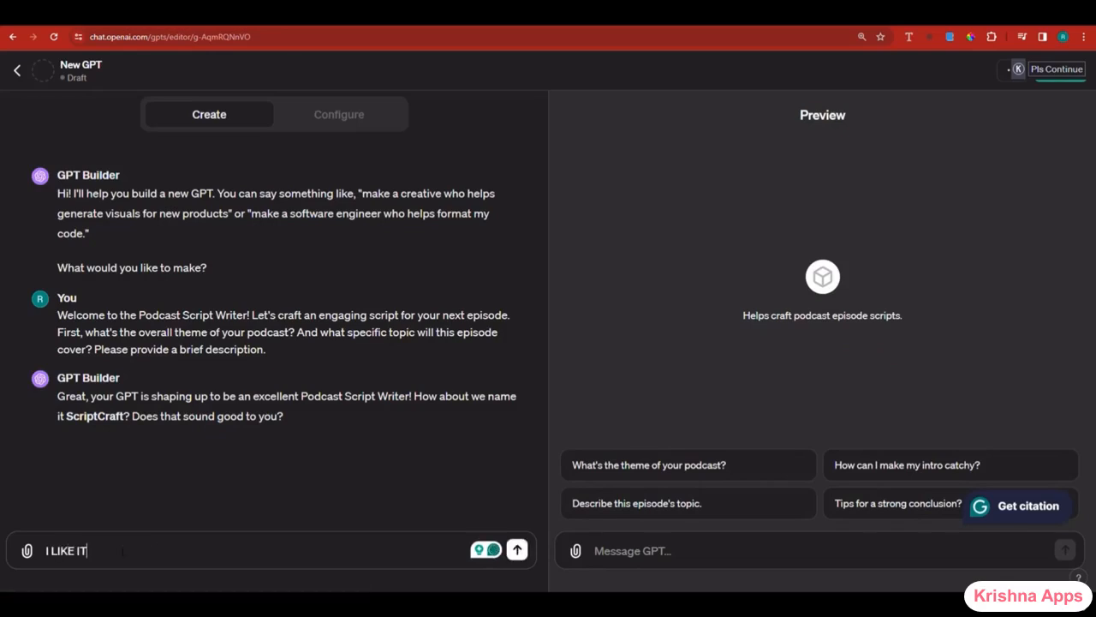
{"action": "key", "text": "Return"}
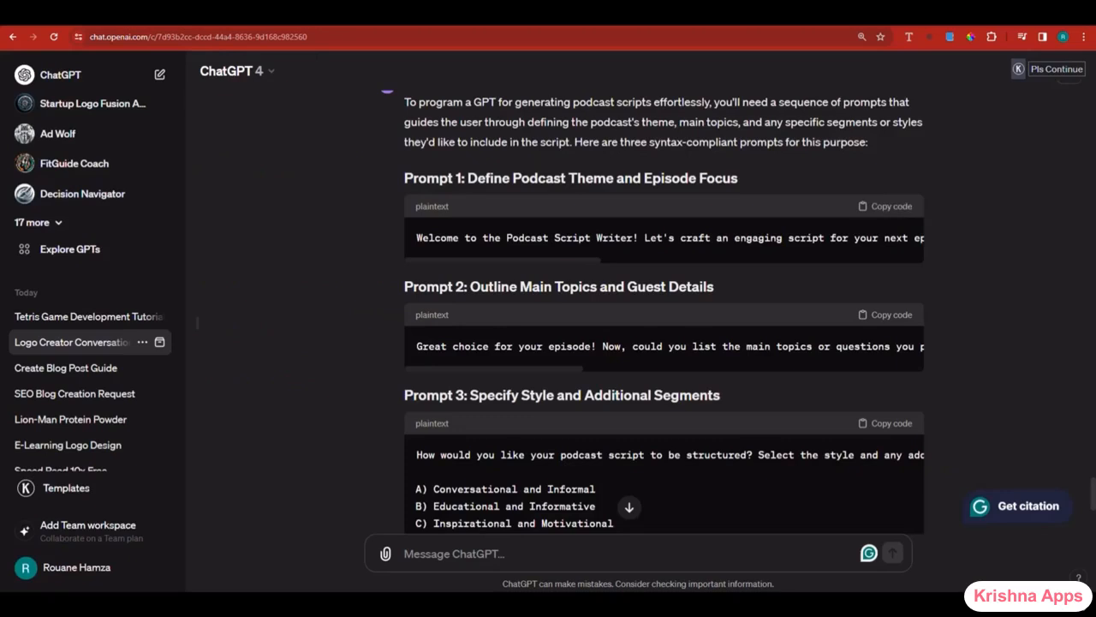
- Copy Prompt 2 about main topics and guest details, and send it to the GPT Builder preceded by "YES,"
{"action": "left_click", "coordinate": [866, 316]}
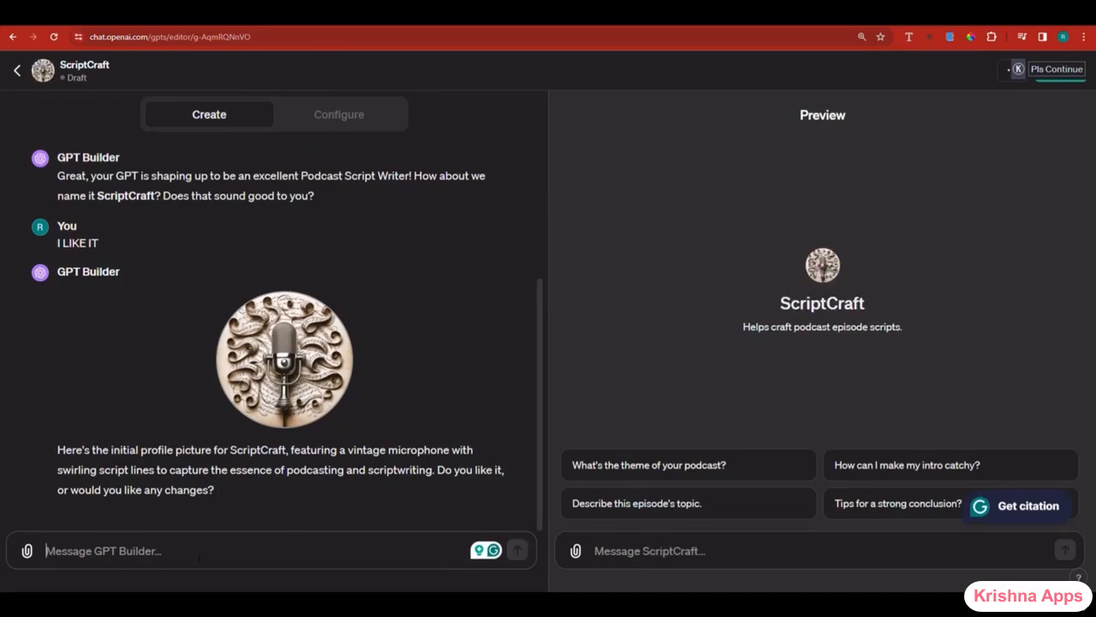
{"action": "type", "text": "YES,"}
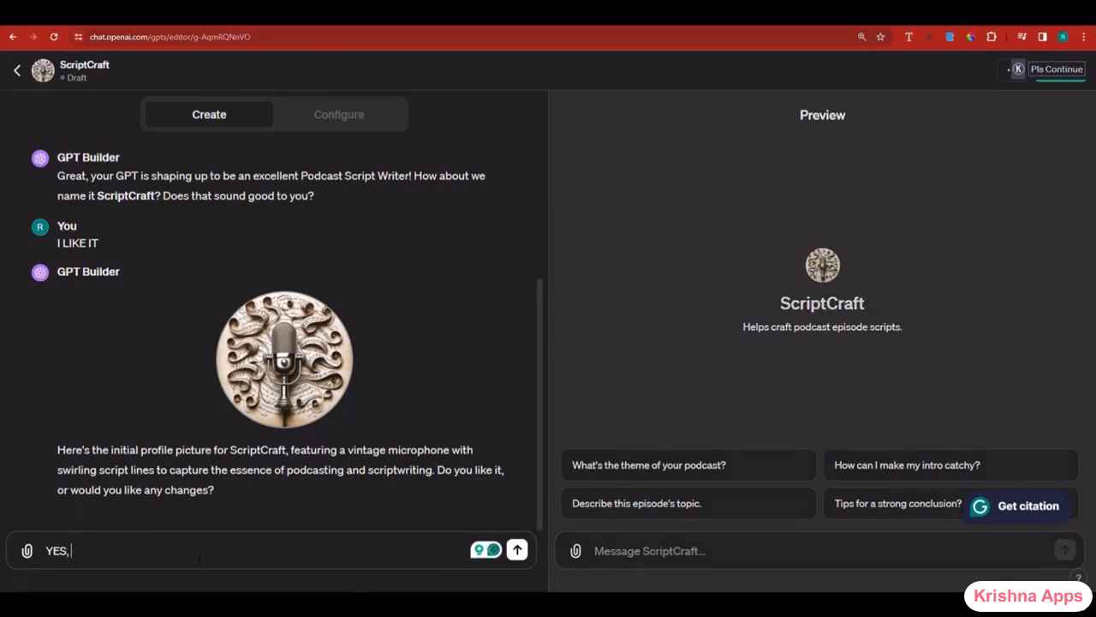
{"action": "key", "text": "ctrl+v"}
{"action": "key", "text": "Return"}
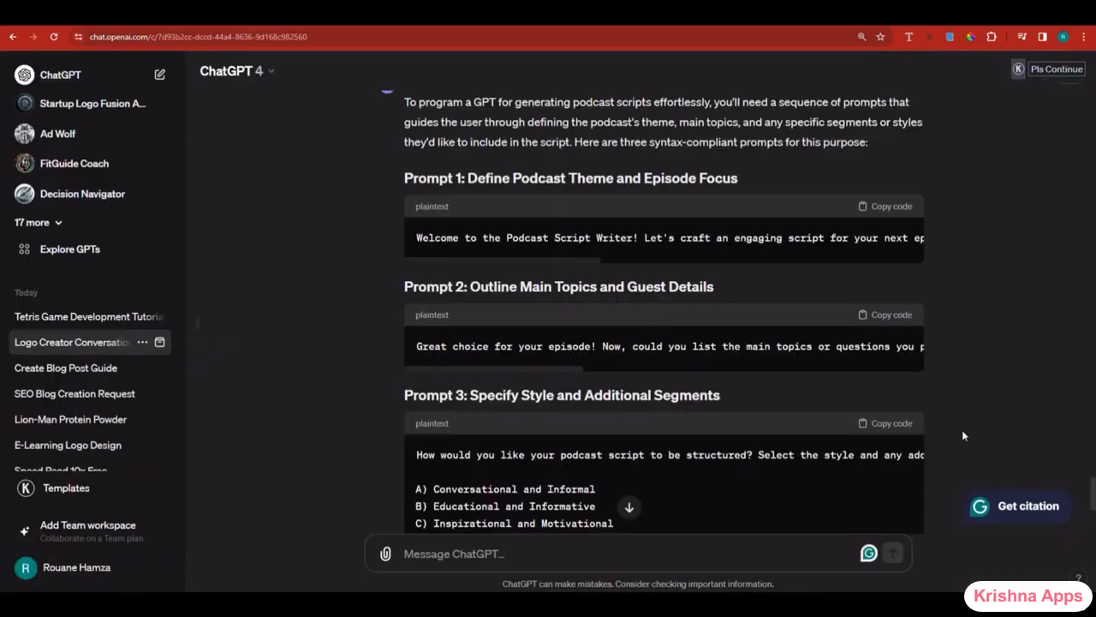
- Copy Prompt 3 about style and additional segments from ChatGPT's answer, and send it to the GPT Builder
{"action": "scroll", "coordinate": [962, 436], "scroll_direction": "down", "scroll_amount": 3}
{"action": "scroll", "coordinate": [928, 339], "scroll_direction": "up", "scroll_amount": 2}
{"action": "left_click", "coordinate": [871, 252]}
{"action": "scroll", "coordinate": [867, 255], "scroll_direction": "down", "scroll_amount": 2}
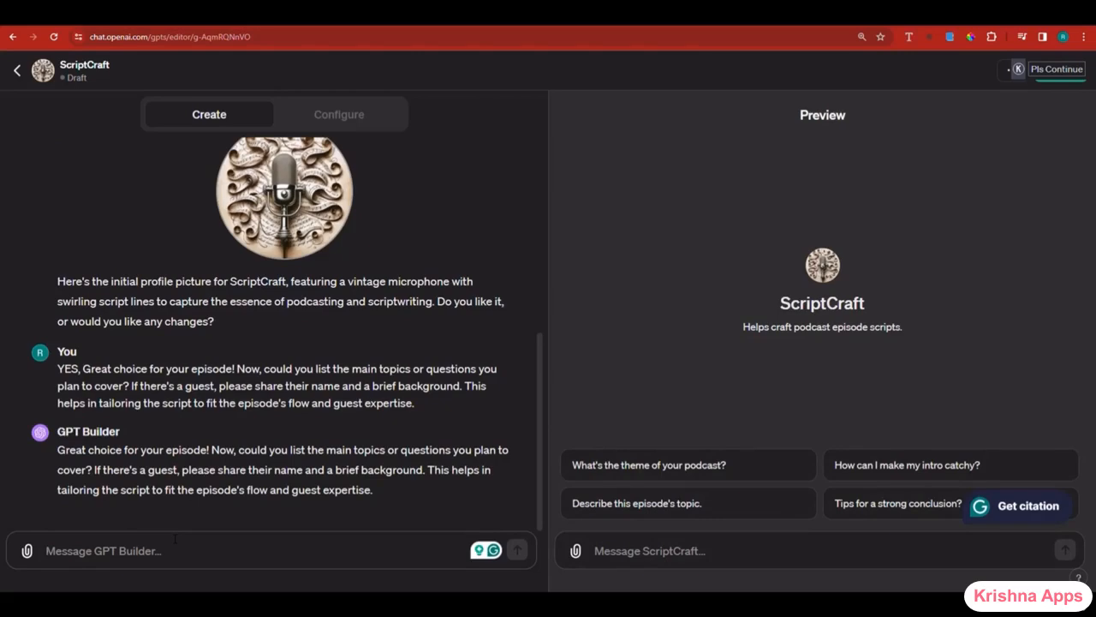
{"action": "key", "text": "ctrl+v"}
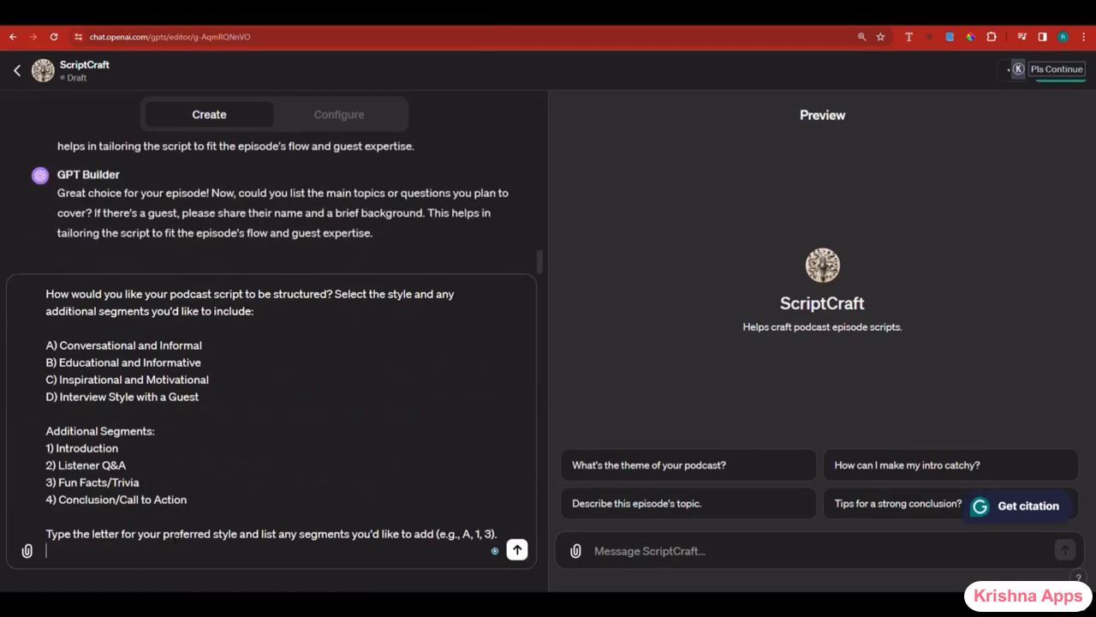
{"action": "key", "text": "Return"}
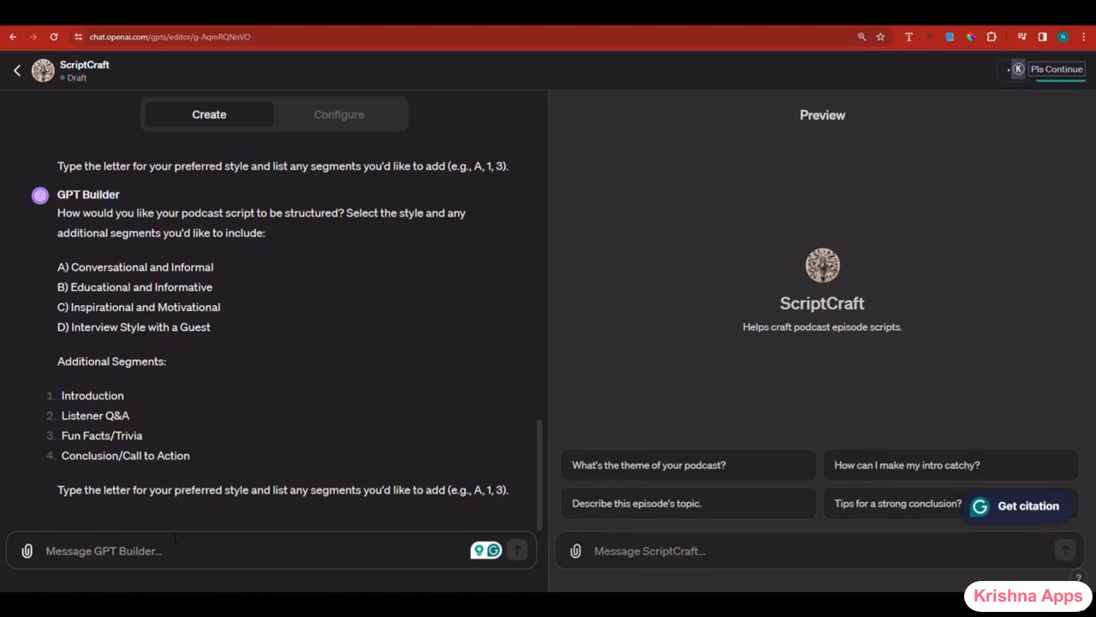
- Save the new ScriptCraft GPT and open its chat page
{"action": "left_click", "coordinate": [1057, 84]}
{"action": "left_click", "coordinate": [1030, 354]}
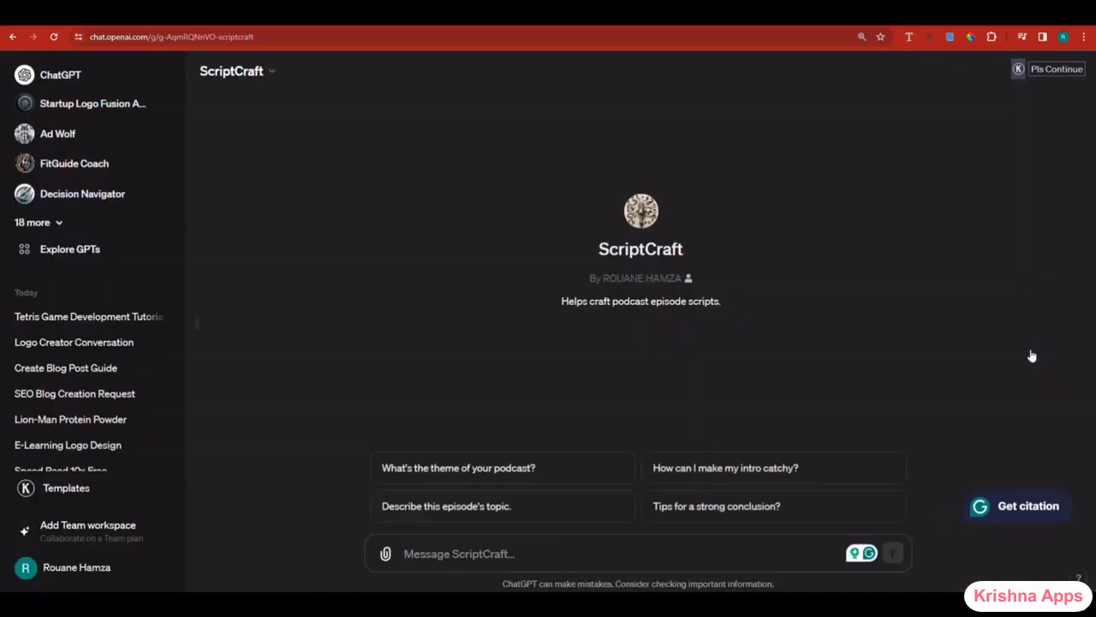
- Ask ScriptCraft to "write a script for a podcast between joe rogan and neil tyson degrasse" and read through its answer
{"action": "type", "text": "wri"}
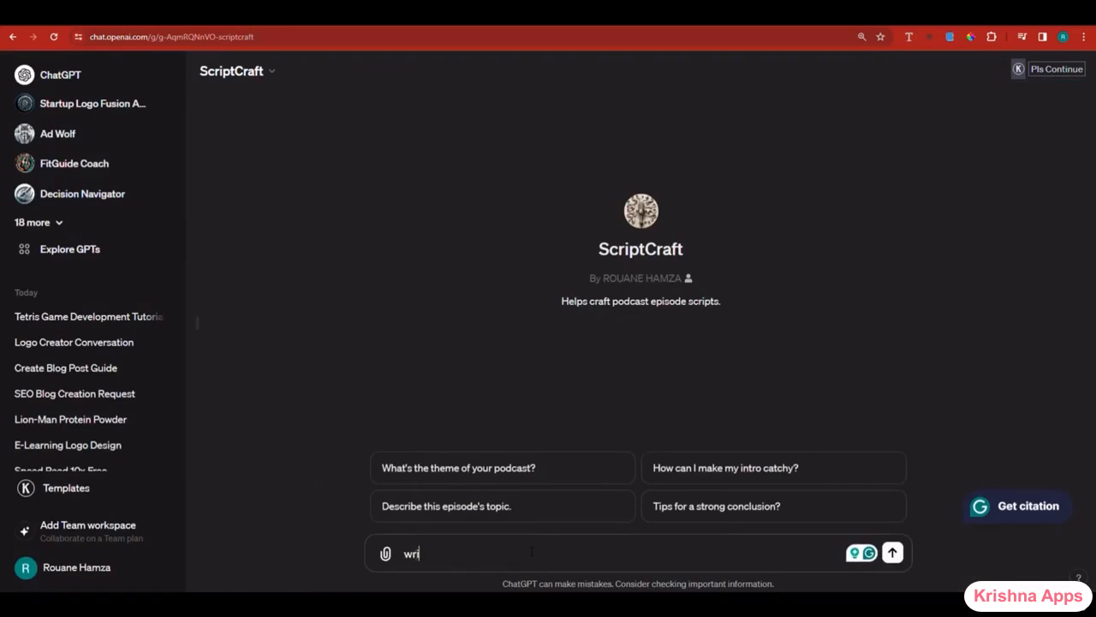
{"action": "type", "text": "te a script"}
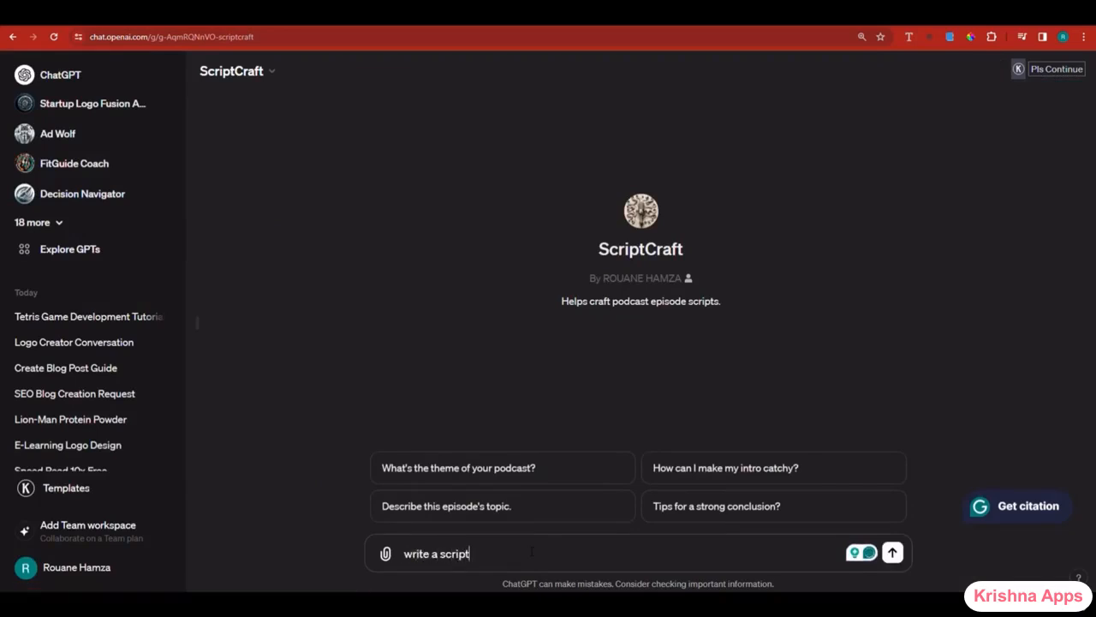
{"action": "type", "text": " for a podcast between joe rogan and ke"}
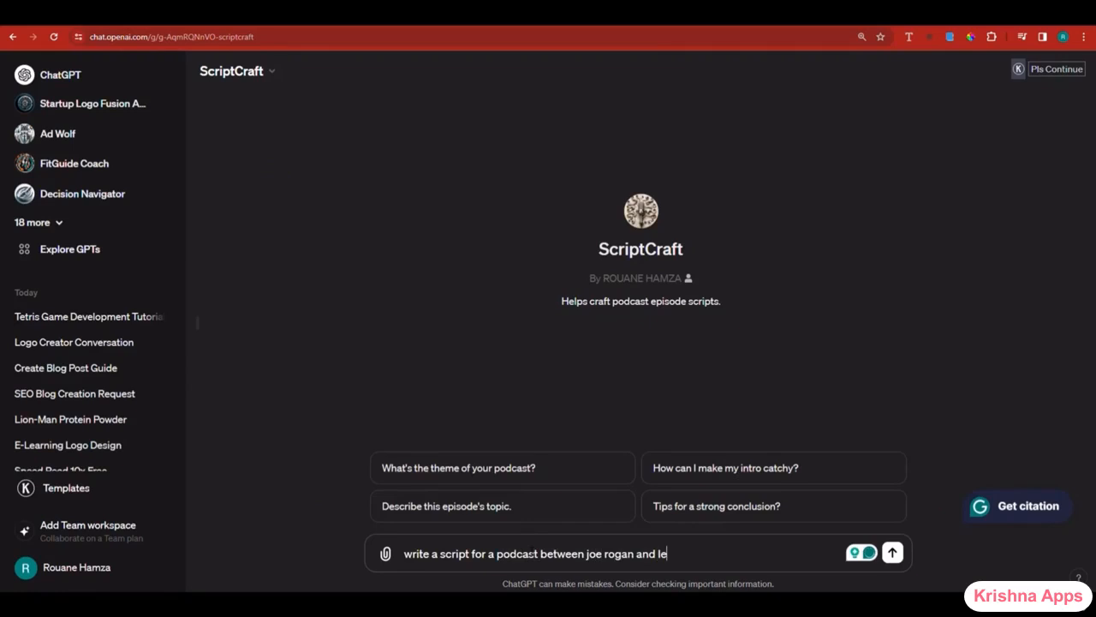
{"action": "key", "text": "BackSpace"}
{"action": "key", "text": "BackSpace"}
{"action": "type", "text": "neil tyson de gra"}
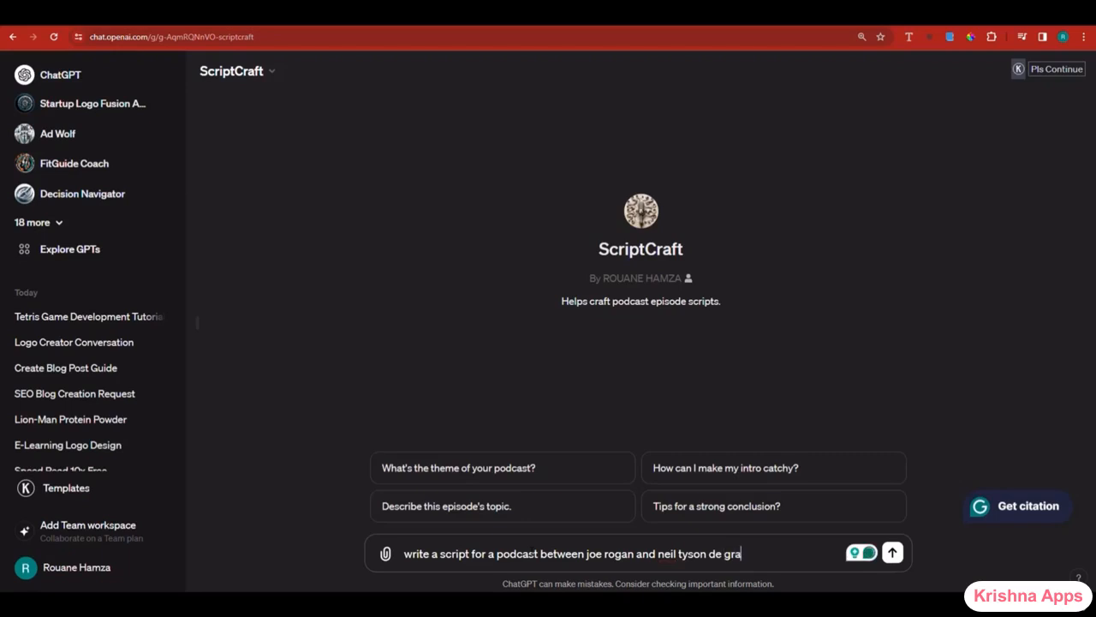
{"action": "key", "text": "BackSpace"}
{"action": "key", "text": "BackSpace"}
{"action": "key", "text": "BackSpace"}
{"action": "type", "text": "gras"}
{"action": "key", "text": "Return"}
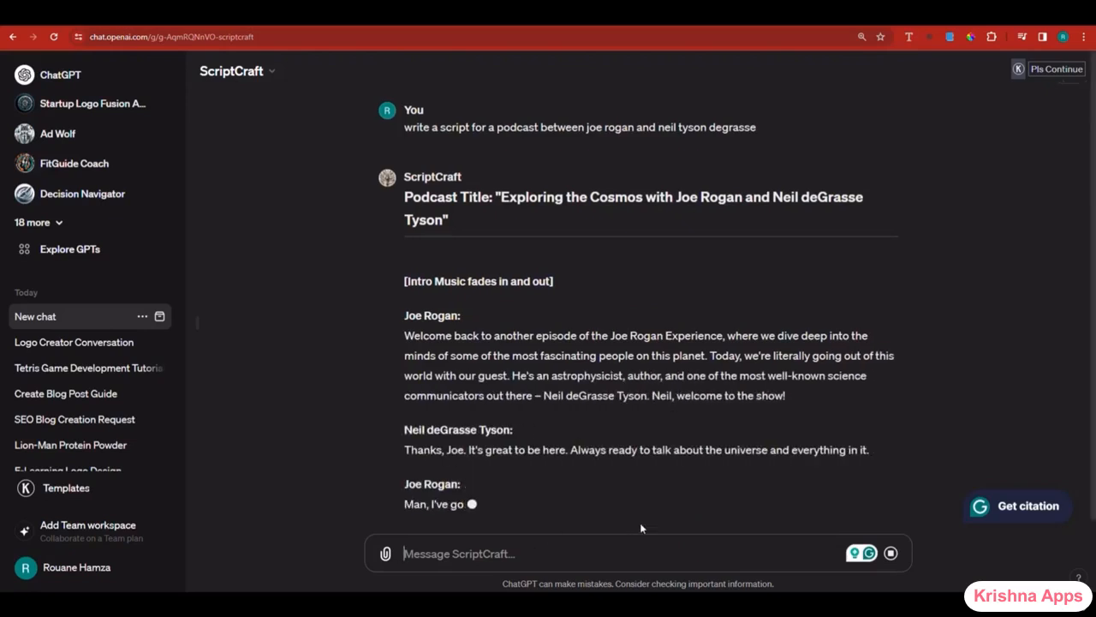
{"action": "left_click", "coordinate": [403, 553]}
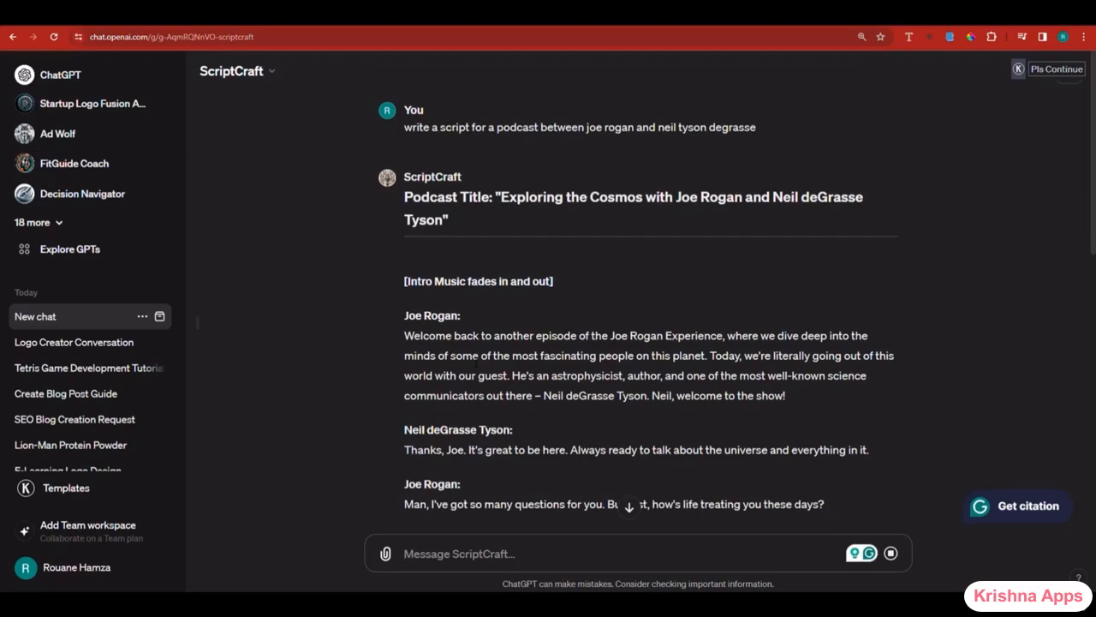
{"action": "scroll", "coordinate": [474, 364], "scroll_direction": "down", "scroll_amount": 2}
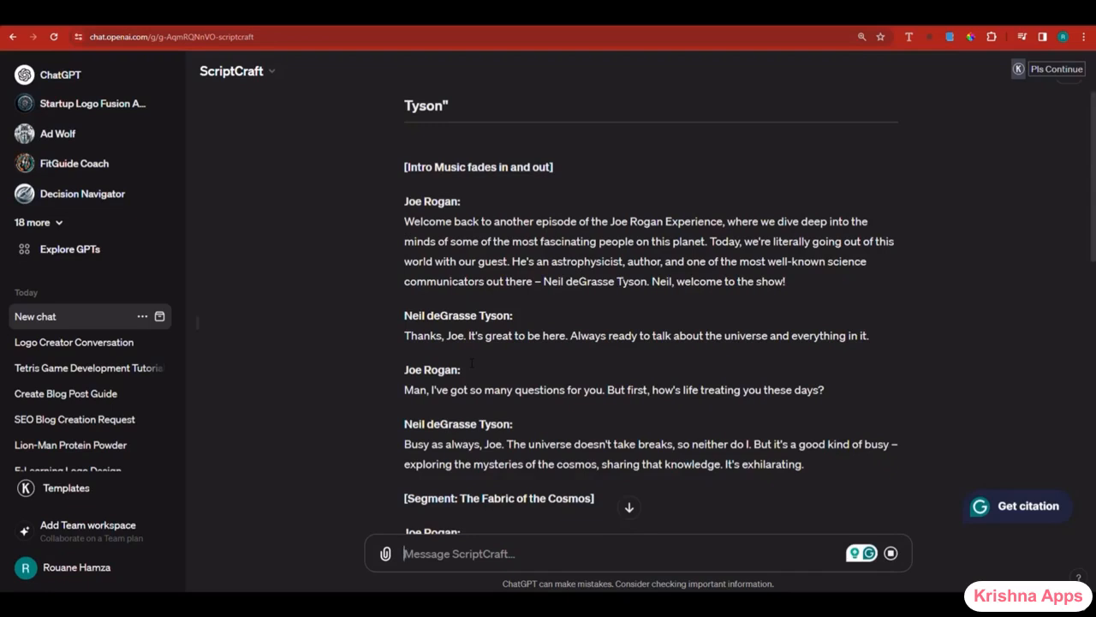
{"action": "scroll", "coordinate": [471, 362], "scroll_direction": "down", "scroll_amount": 1}
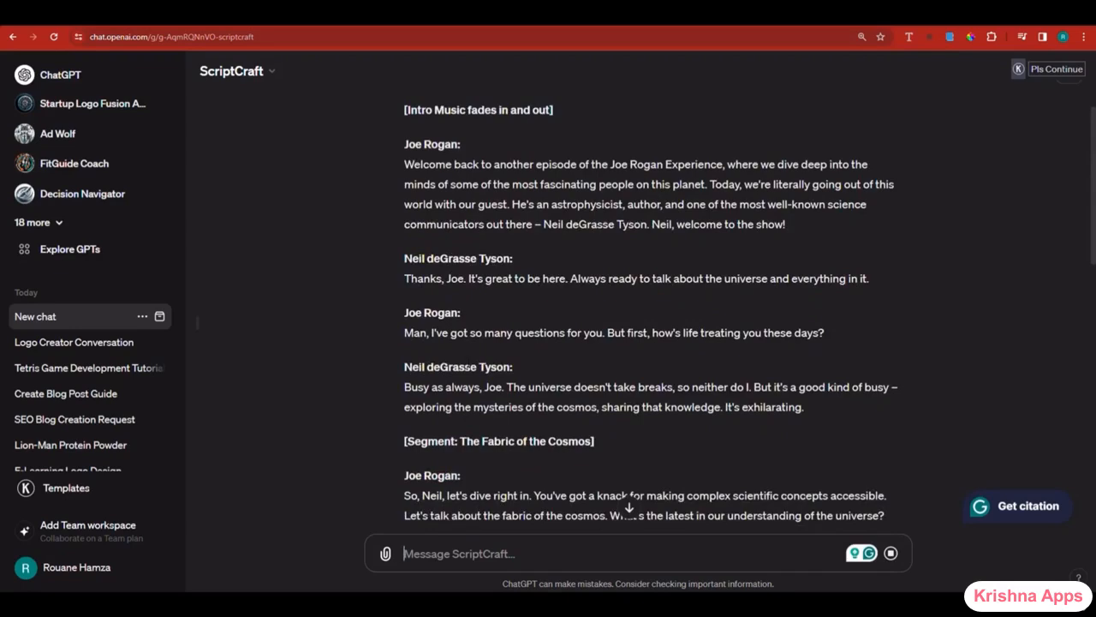
{"action": "scroll", "coordinate": [468, 363], "scroll_direction": "down", "scroll_amount": 1}
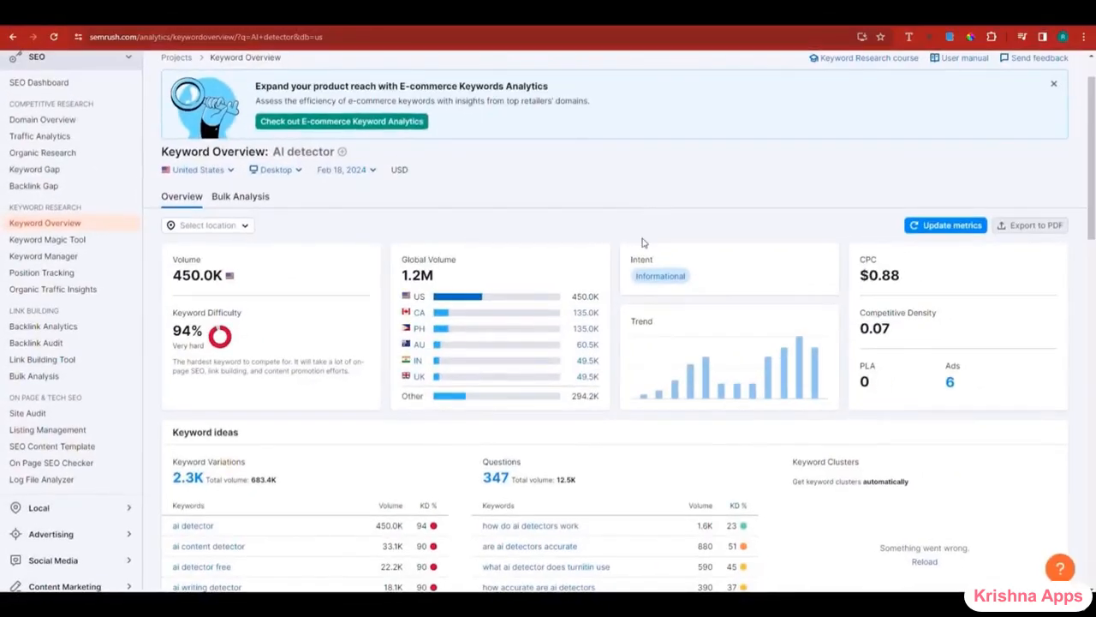
- Examine Semrush's Keyword Overview for "AI detector", including search volume, keyword difficulty, keyword ideas and the top-ranking sites in the SERP Analysis
{"action": "scroll", "coordinate": [643, 222], "scroll_direction": "up", "scroll_amount": 1}
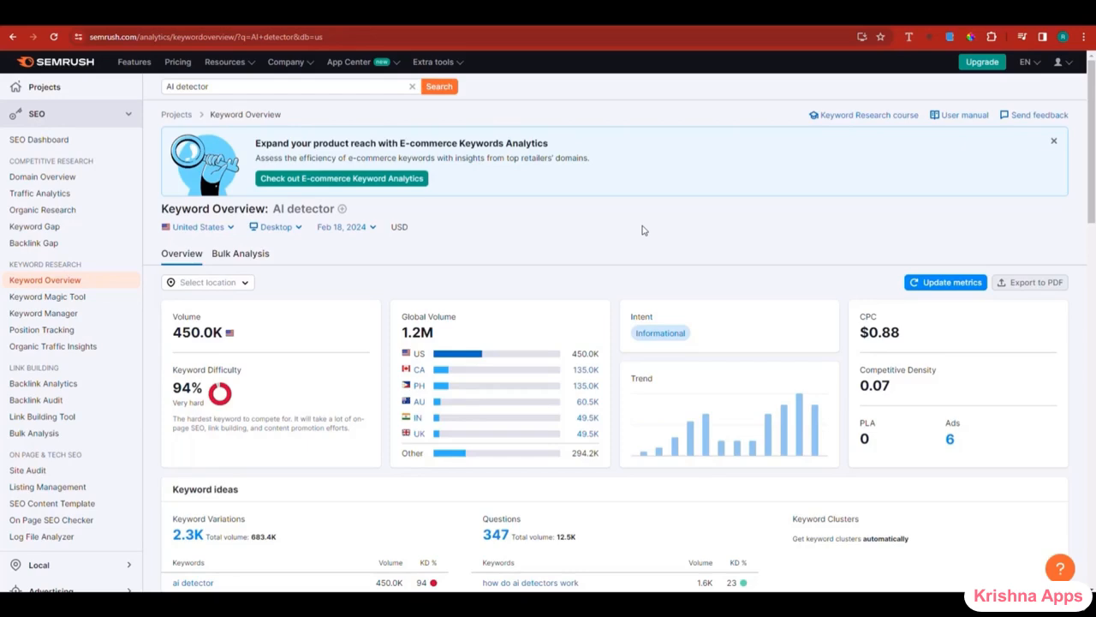
{"action": "scroll", "coordinate": [628, 213], "scroll_direction": "down", "scroll_amount": 2}
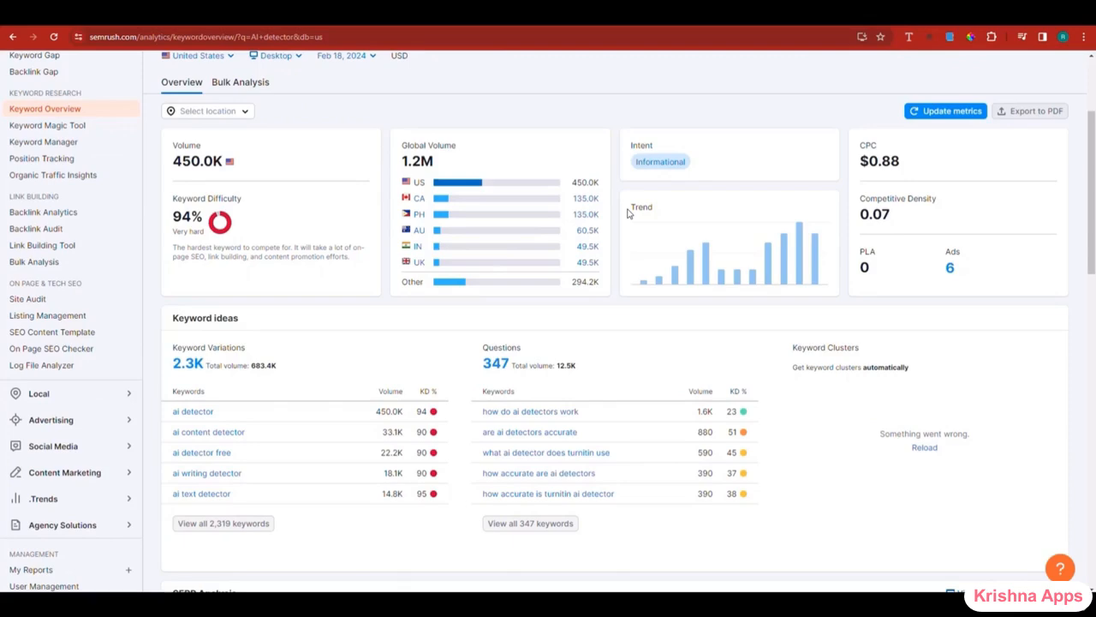
{"action": "scroll", "coordinate": [628, 213], "scroll_direction": "down", "scroll_amount": 5}
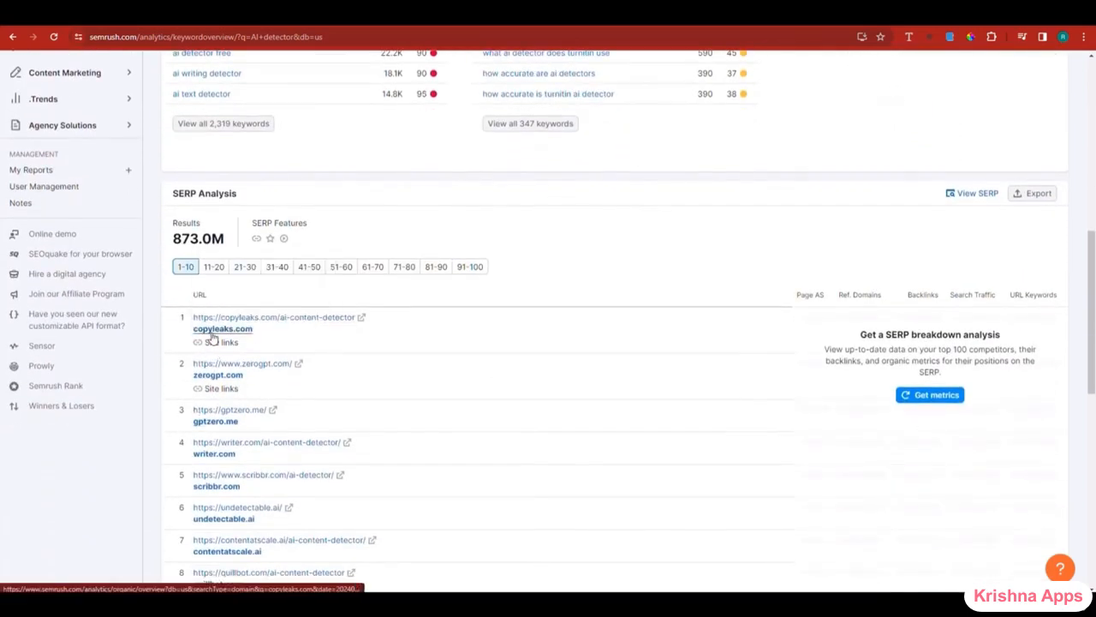
{"action": "scroll", "coordinate": [215, 342], "scroll_direction": "down", "scroll_amount": 3}
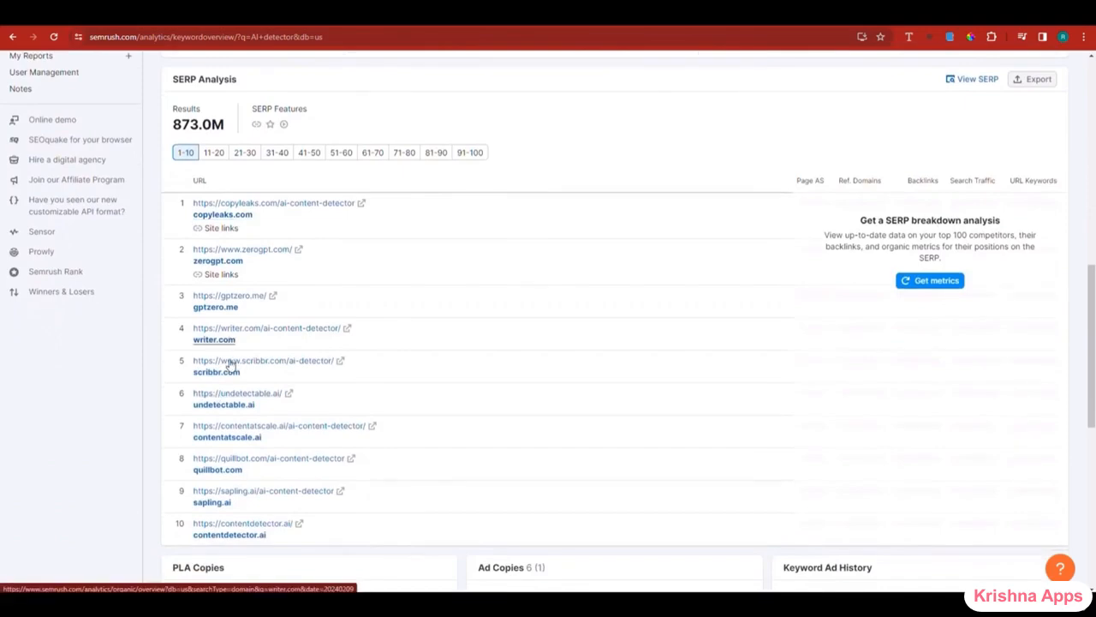
{"action": "scroll", "coordinate": [435, 491], "scroll_direction": "up", "scroll_amount": 7}
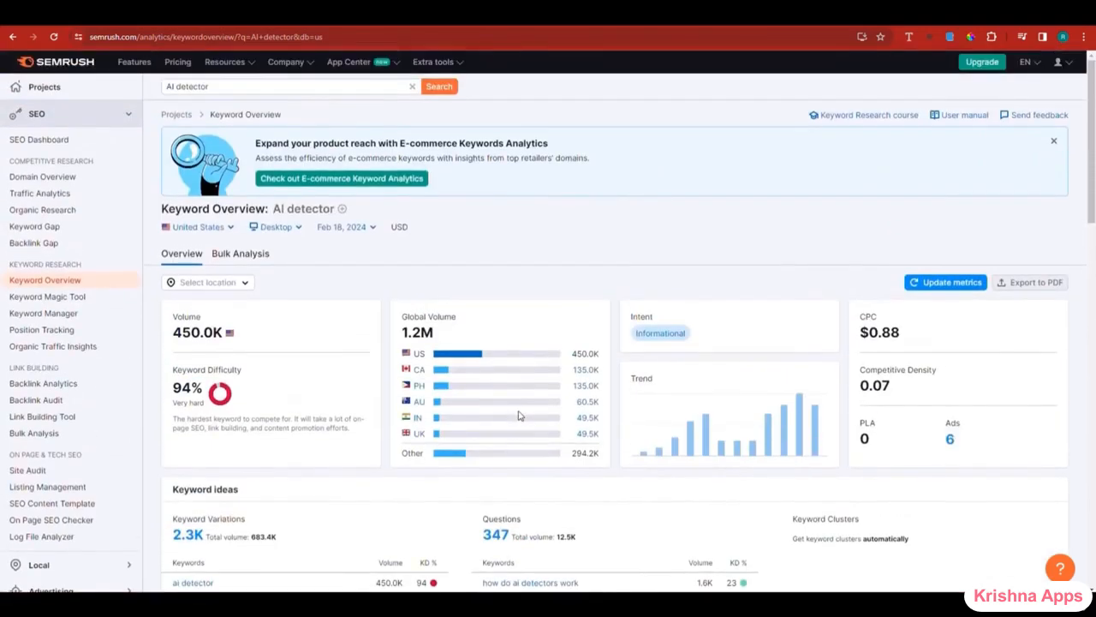
{"action": "scroll", "coordinate": [518, 415], "scroll_direction": "down", "scroll_amount": 2}
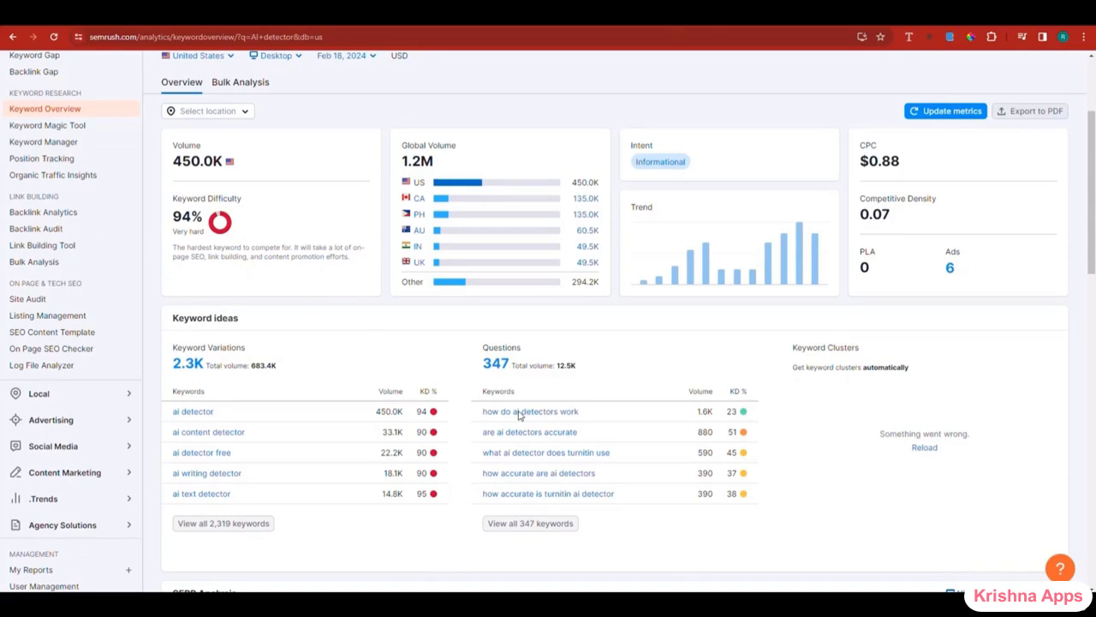
{"action": "scroll", "coordinate": [497, 406], "scroll_direction": "down", "scroll_amount": 3}
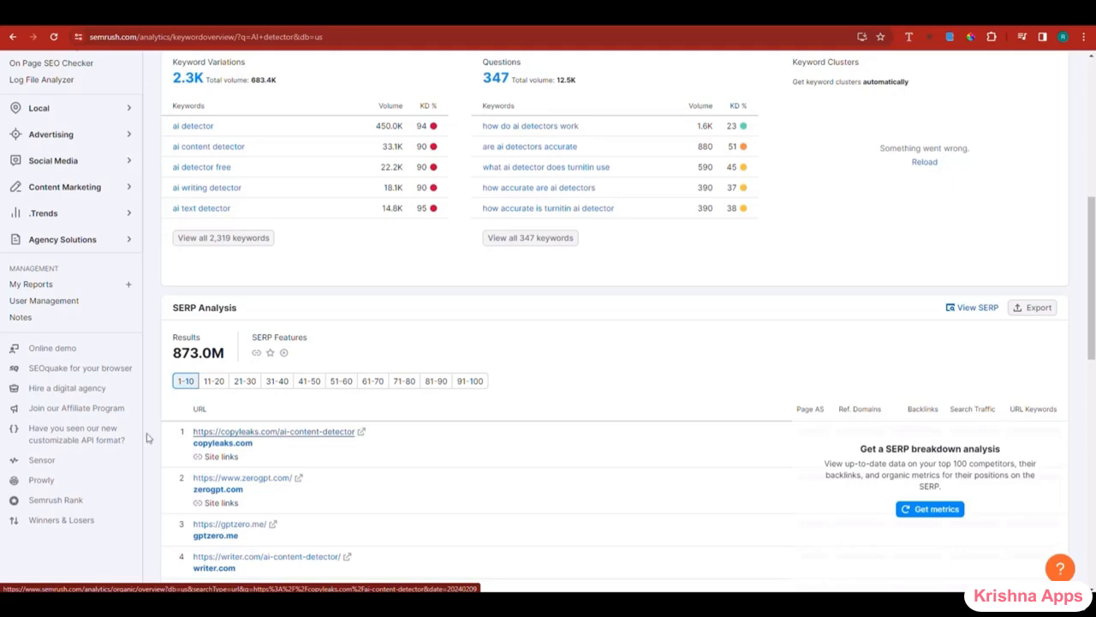
{"action": "mouse_move", "coordinate": [219, 446]}
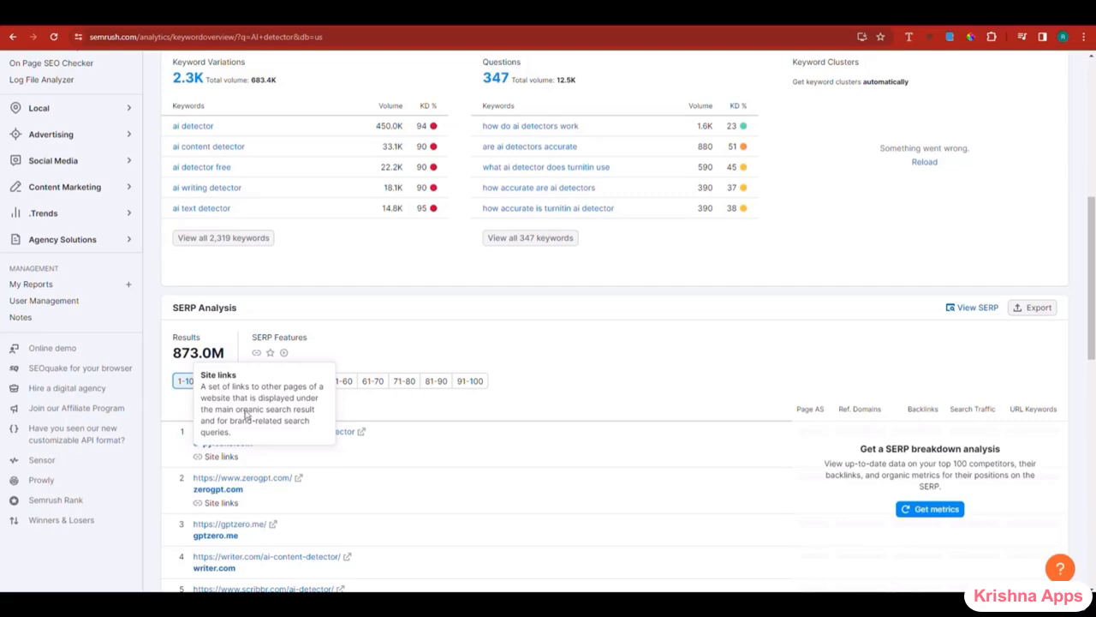
{"action": "scroll", "coordinate": [362, 313], "scroll_direction": "up", "scroll_amount": 3}
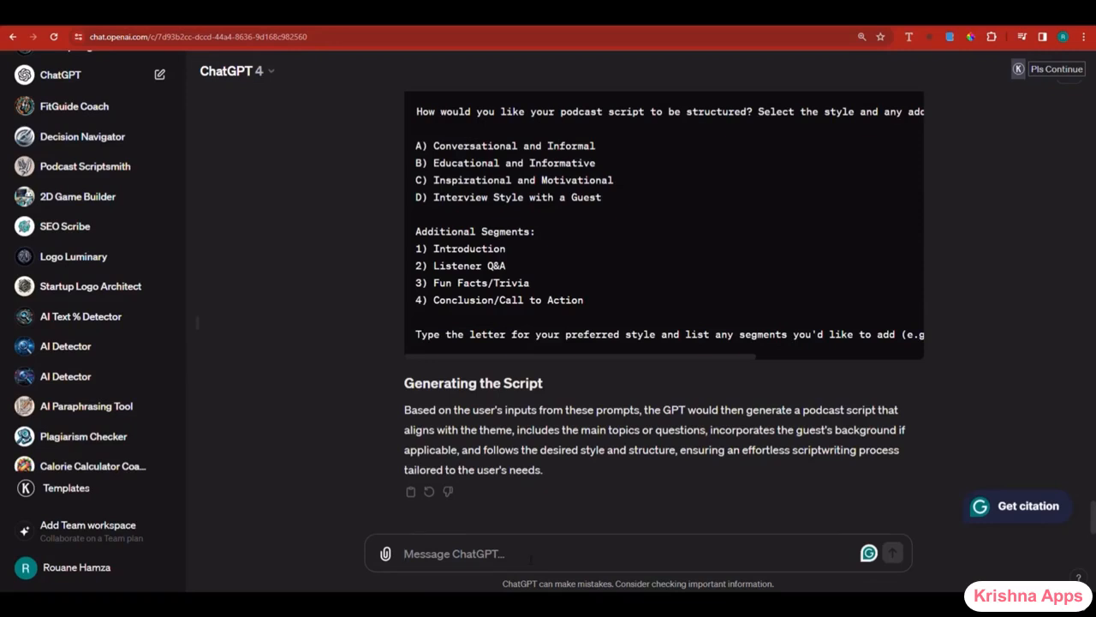
- Ask ChatGPT for 3 syntax compliant prompts for a GPT named "AI Detector" answering AI generated, AI and Human Generated, or Human Generated
{"action": "type", "text": "i want to build a GPT that detects if content is AI generated or not, and it should provide 3 answers (AI generated, AI and Human Generated, Human Generated), generate 3 syntax compliant prompts to create such a gpt. and i want to name it \"AI Detector\""}
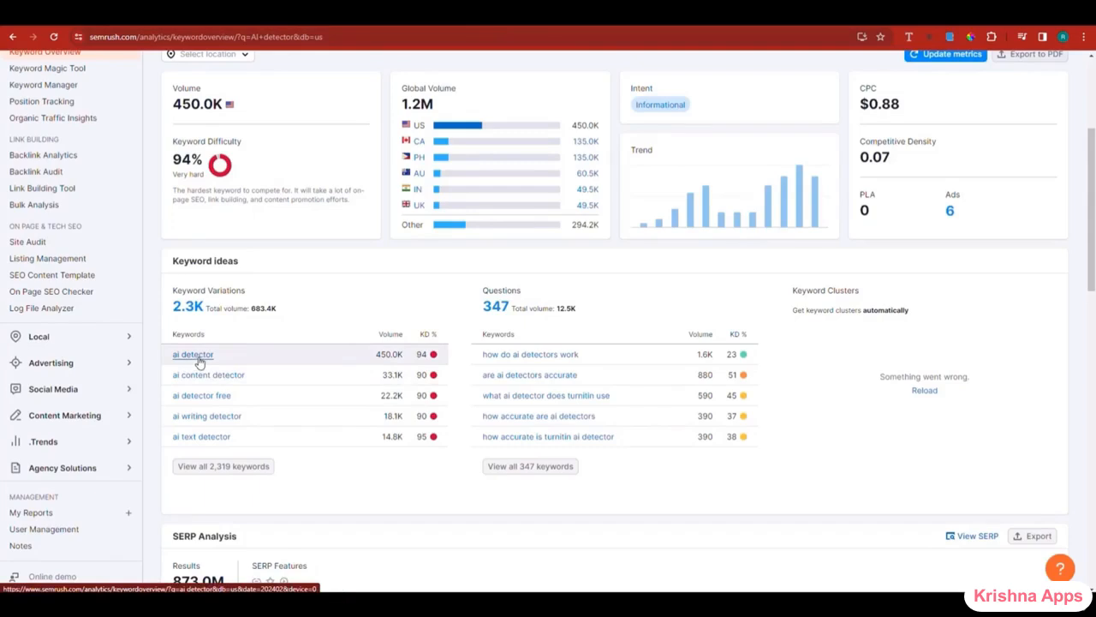
{"action": "scroll", "coordinate": [198, 361], "scroll_direction": "up", "scroll_amount": 1}
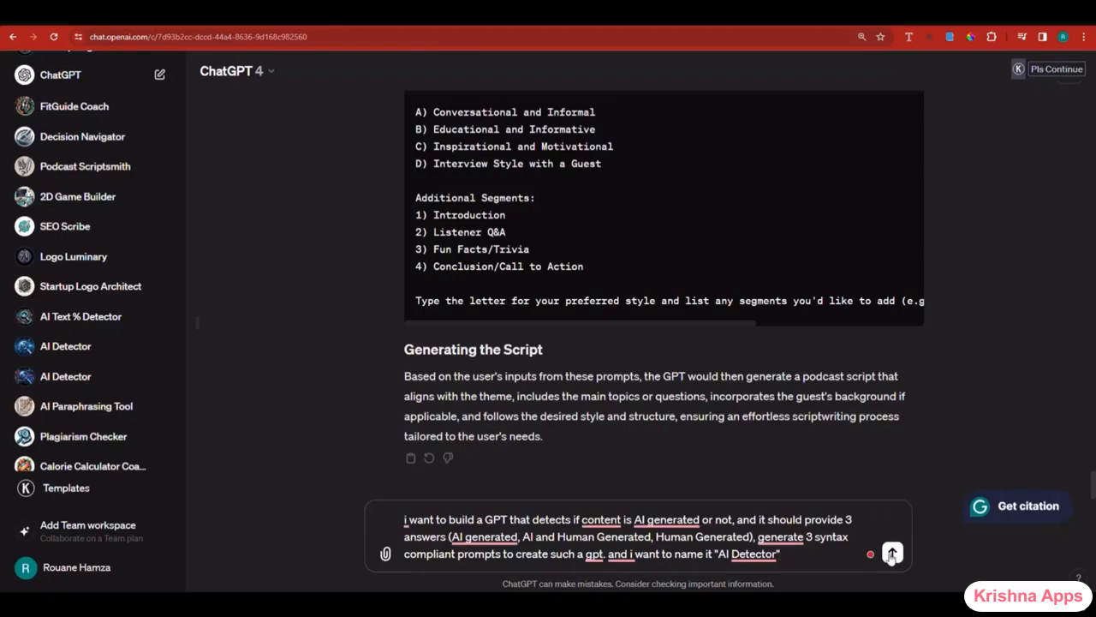
{"action": "left_click", "coordinate": [891, 553]}
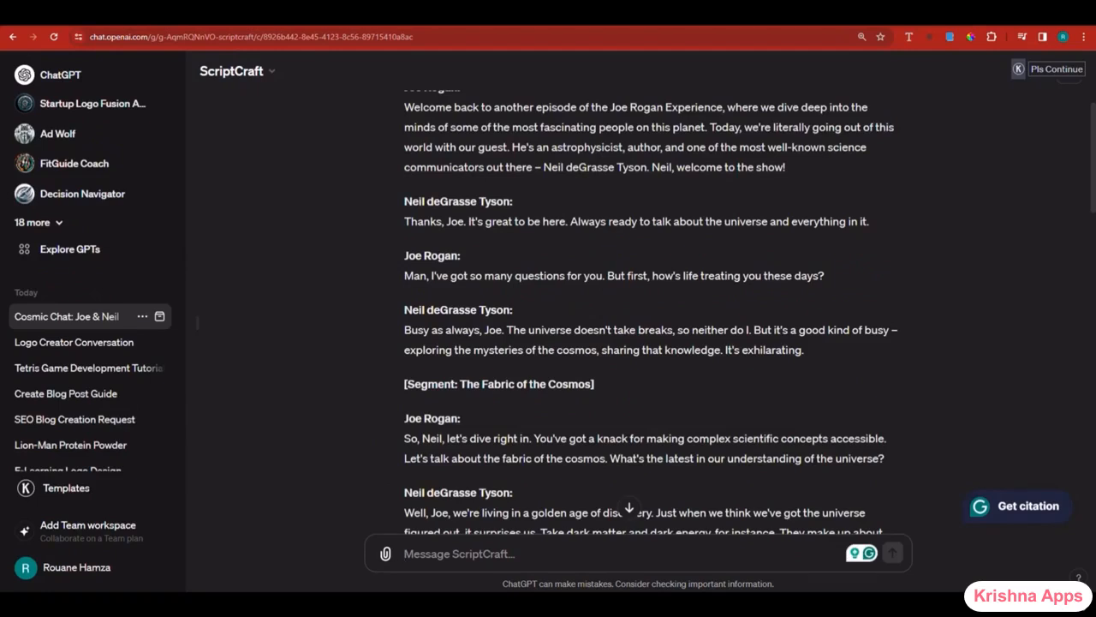
- Start a new GPT, copy Prompt 1 about submitting content for analysis from ChatGPT's answer, and send it to the GPT Builder
{"action": "left_click", "coordinate": [94, 257]}
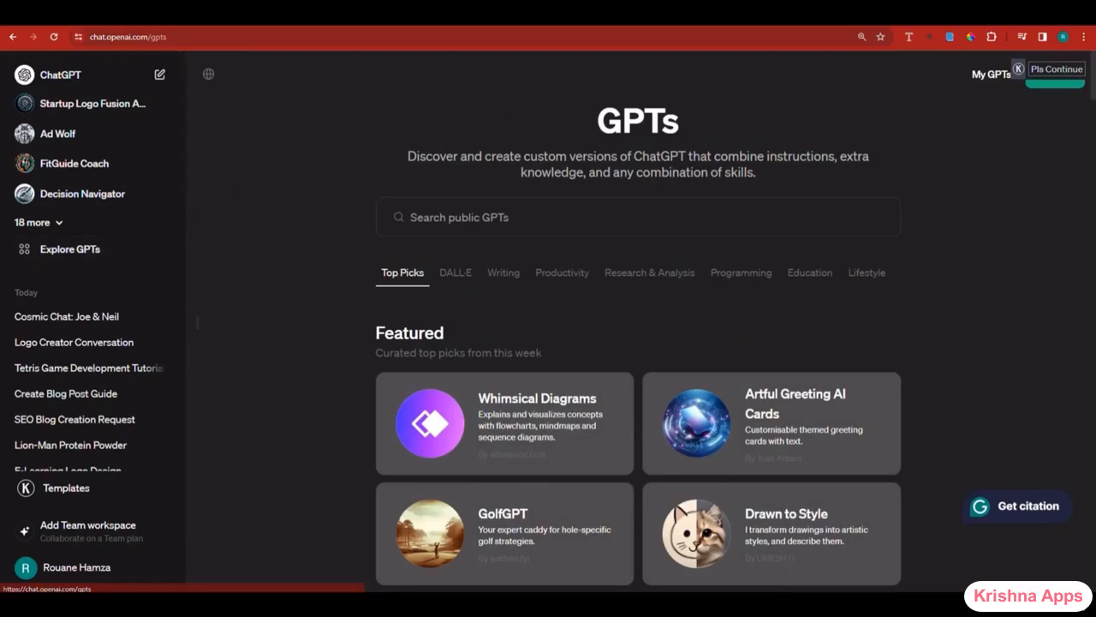
{"action": "left_click", "coordinate": [1057, 83]}
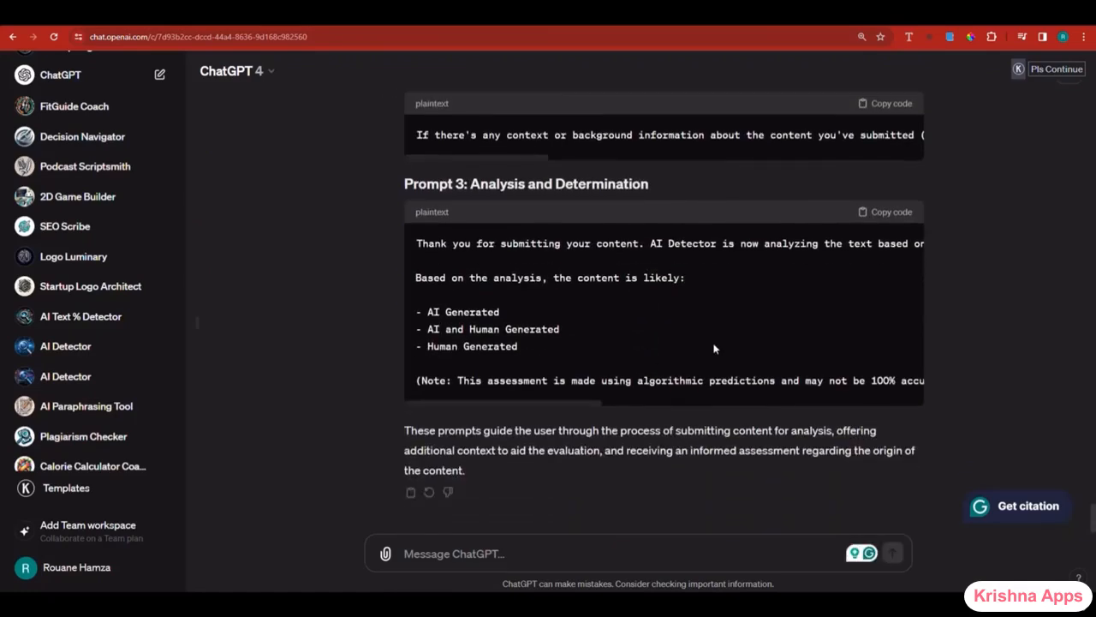
{"action": "scroll", "coordinate": [724, 288], "scroll_direction": "up", "scroll_amount": 2}
{"action": "left_click", "coordinate": [886, 166]}
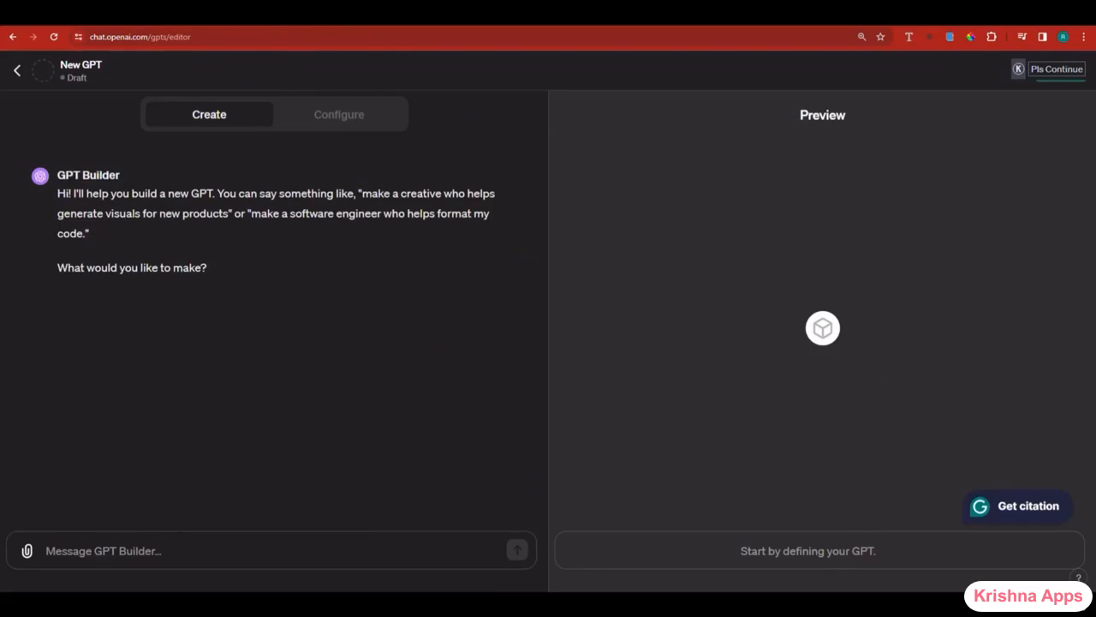
{"action": "left_click", "coordinate": [46, 551]}
{"action": "type", "text": "Welcome to AI Detector! To get started, please paste the content you'd like to analyze. Our system will evaluate the text to determine its origin."}
{"action": "key", "text": "ctrl+z"}
{"action": "type", "text": "Welcome to AI Detector! To get started, please paste the content you'd like to analyze. Our system will evaluate the text to determine its origin."}
{"action": "key", "text": "Return"}
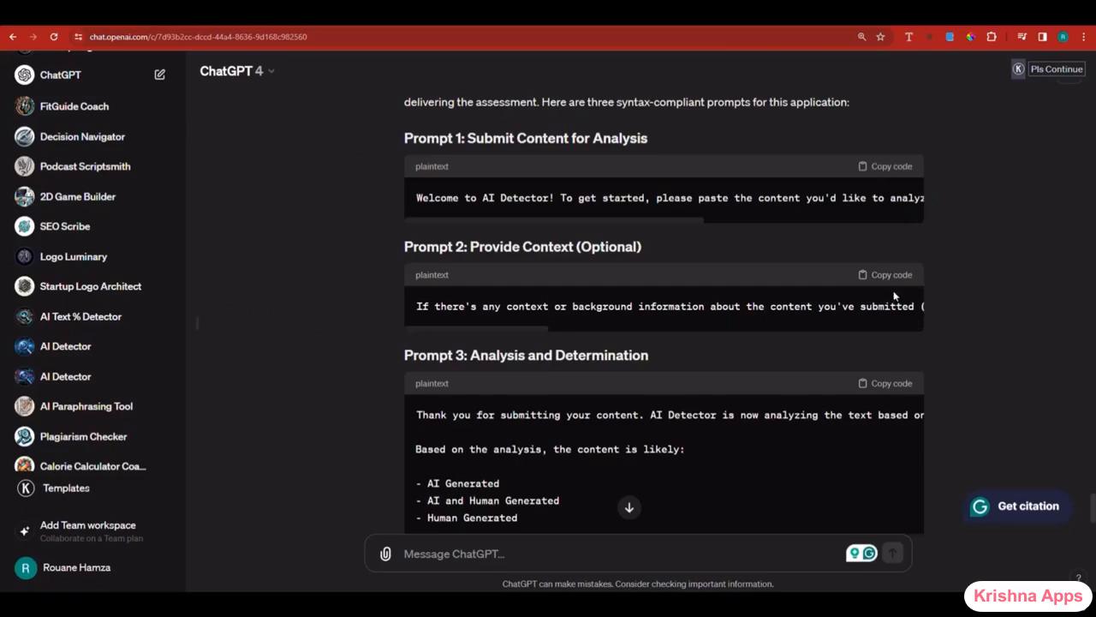
- Copy Prompt 2 about optional context into the GPT Builder message, and clear the unsent draft while keeping its text on the clipboard
{"action": "left_click", "coordinate": [893, 275]}
{"action": "left_click", "coordinate": [343, 12]}
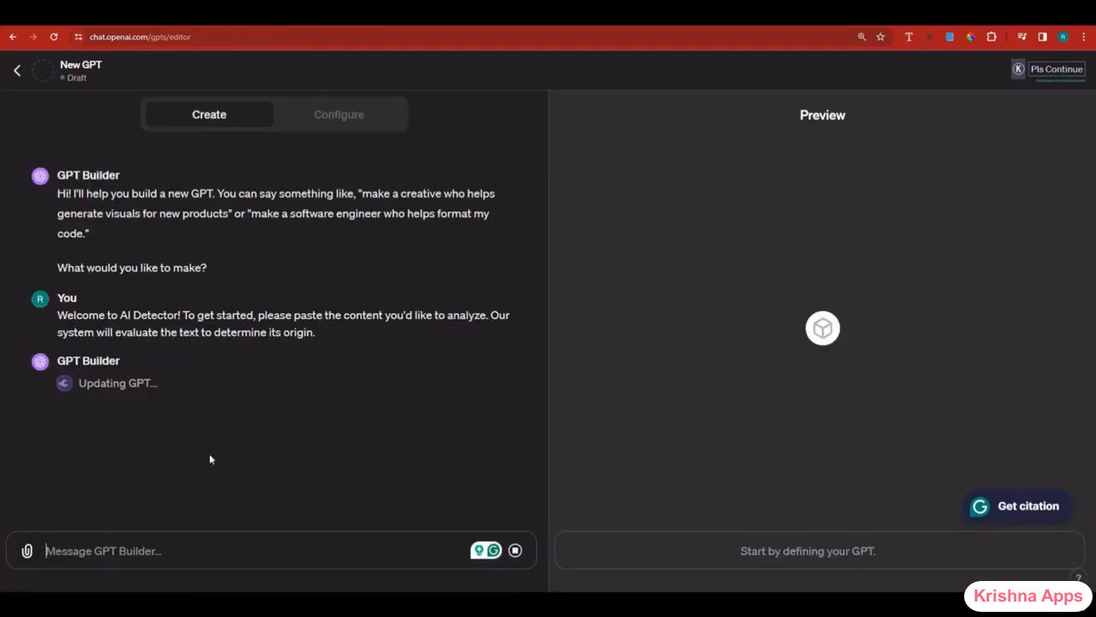
{"action": "type", "text": "If there's any context or background information about the content you've submitted (e.g., where you found it, its intended use, or why you're curious about its origin), please share it here. This can help improve the accuracy of the analysis. If you have no additional context to provide, simply type 'none'."}
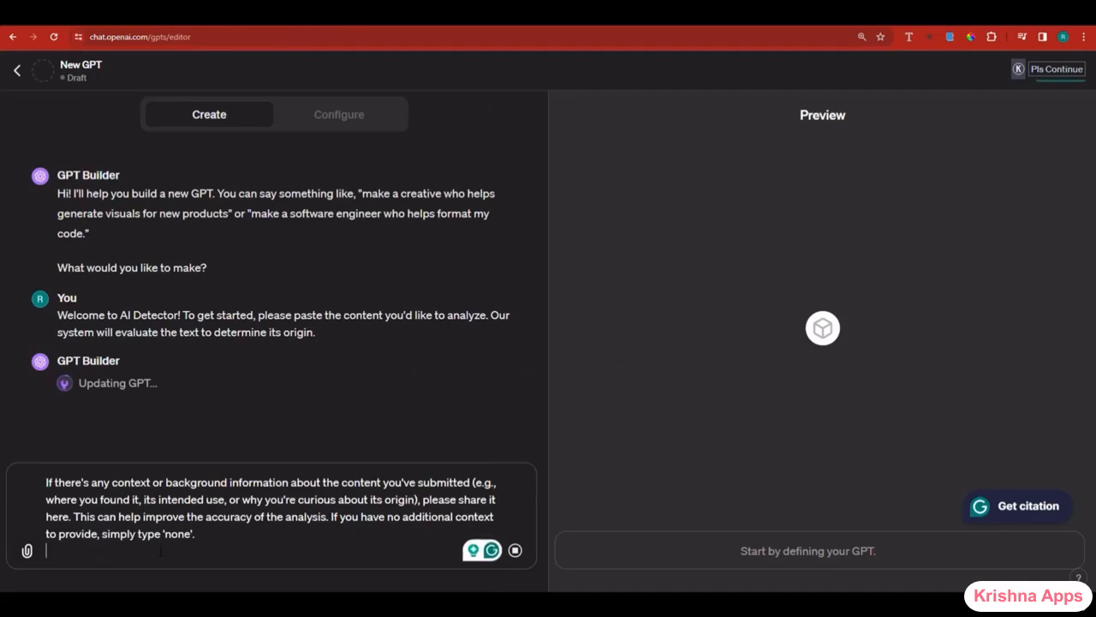
{"action": "key", "text": "ctrl+a"}
{"action": "key", "text": "ctrl+c"}
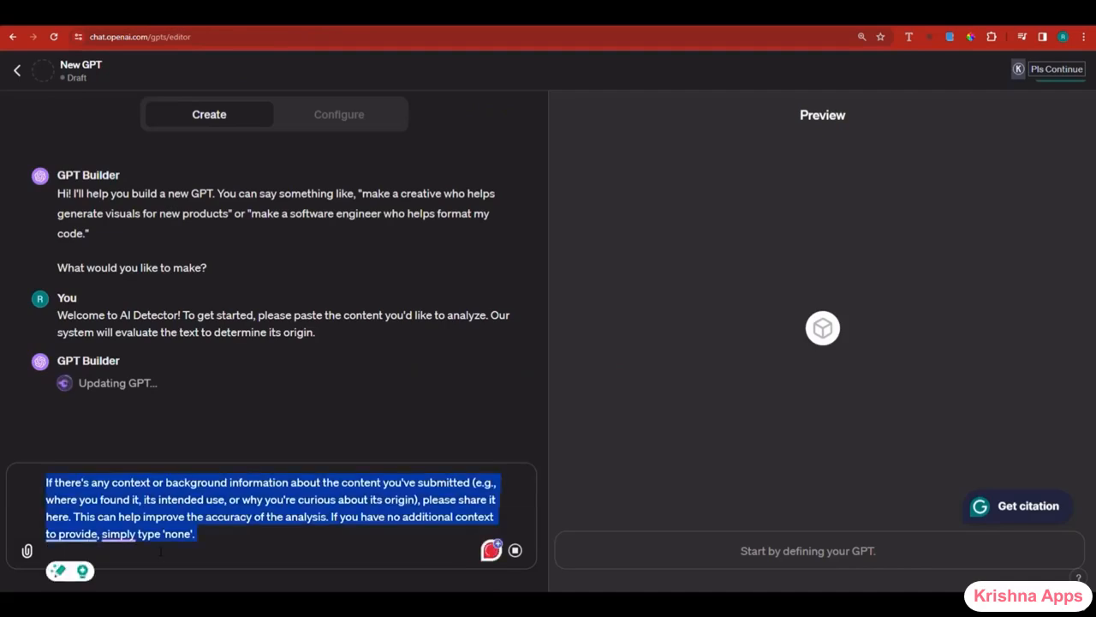
{"action": "key", "text": "BackSpace"}
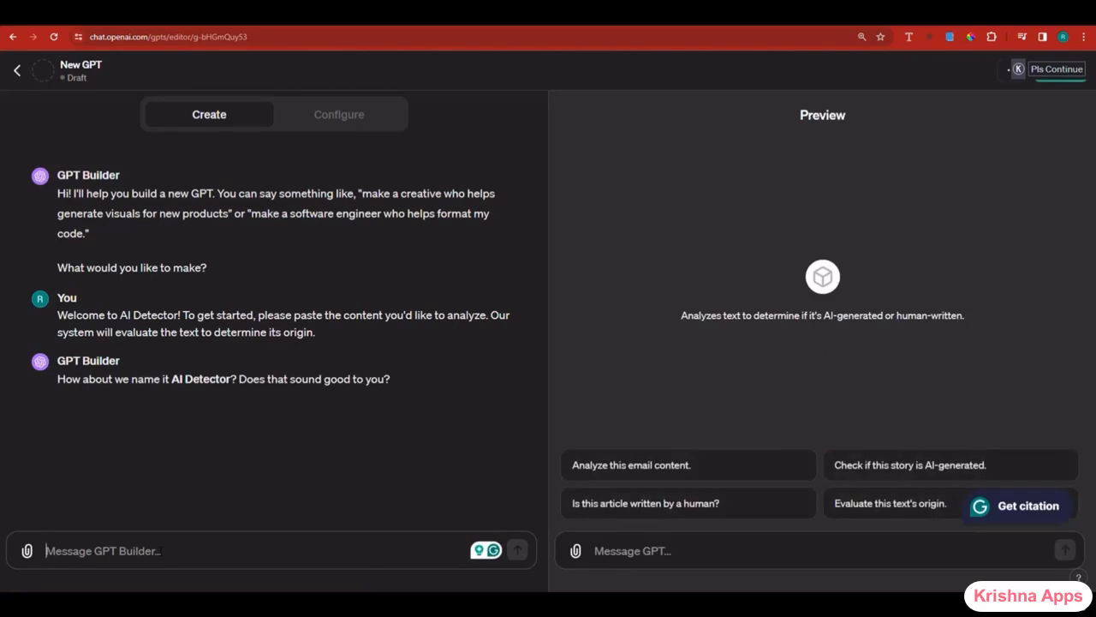
- Accept the proposed name AI Detector with "yes,", and reply to the profile picture question with "yes," followed by Prompt 2
{"action": "type", "text": "yes,"}
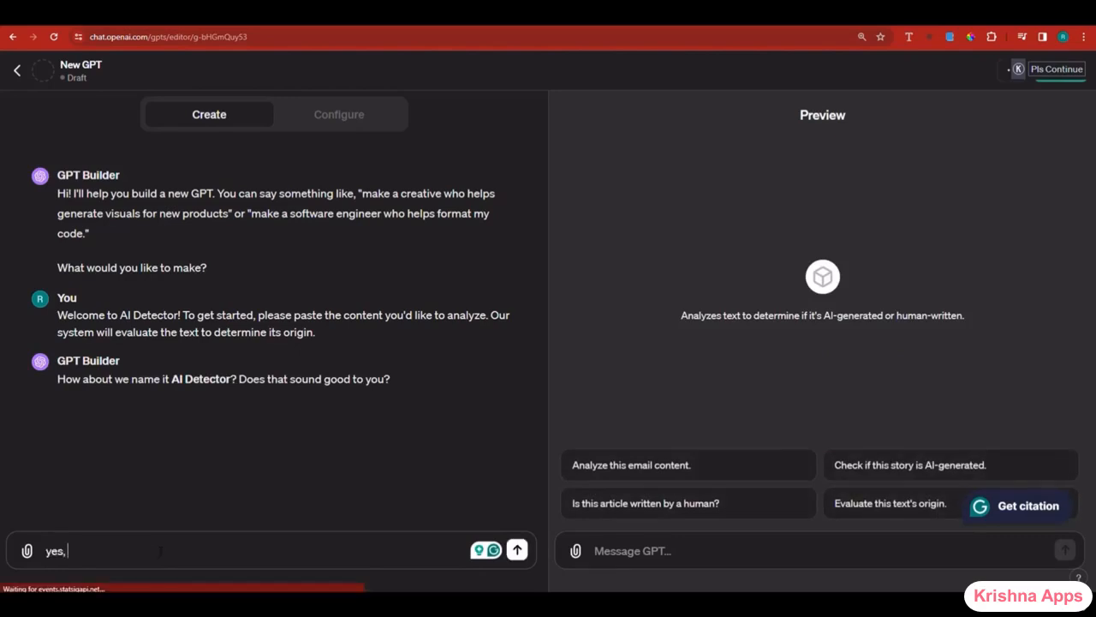
{"action": "key", "text": "Return"}
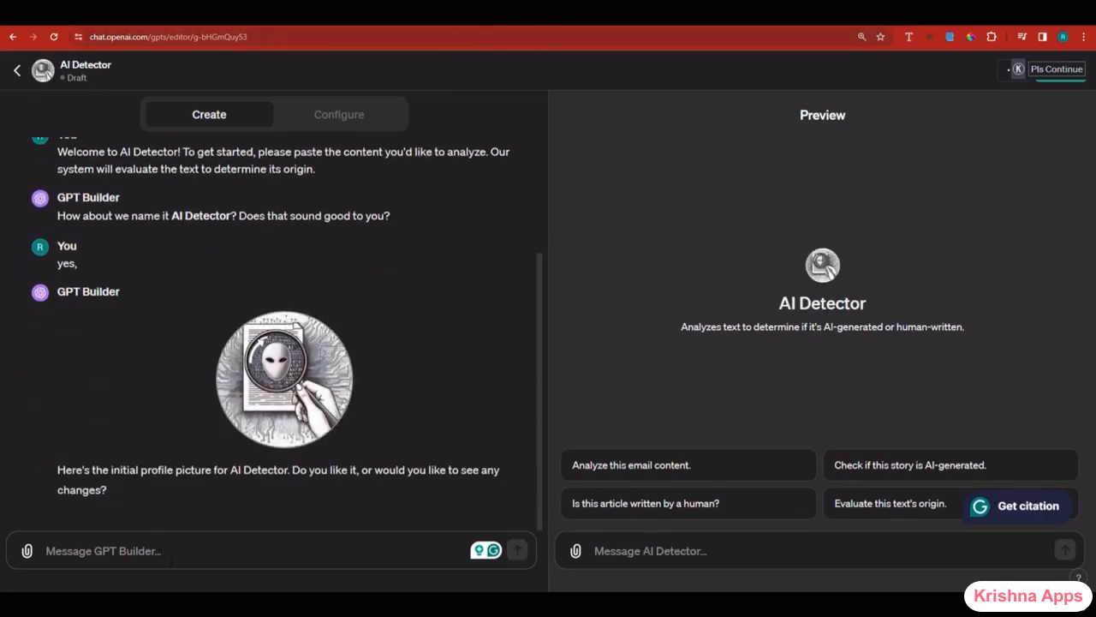
{"action": "type", "text": "yes,"}
{"action": "key", "text": "ctrl+v"}
{"action": "key", "text": "Return"}
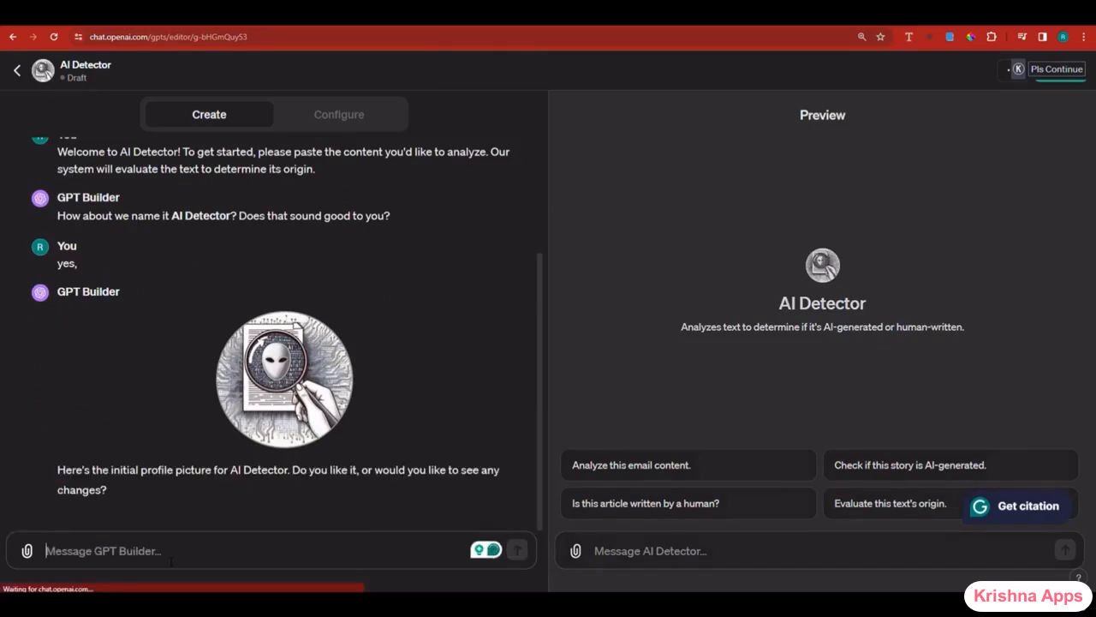
- Open the Copyleaks AI Content Detector at copyleaks.com/ai-content-detector in a new browser tab
{"action": "key", "text": "ctrl+t"}
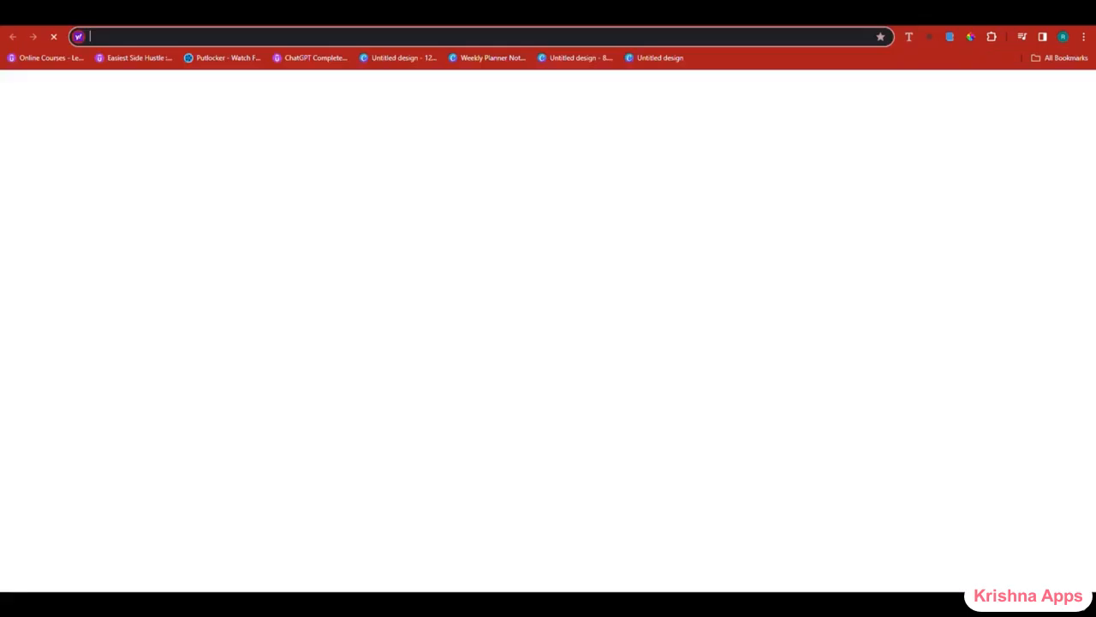
{"action": "type", "text": "copy"}
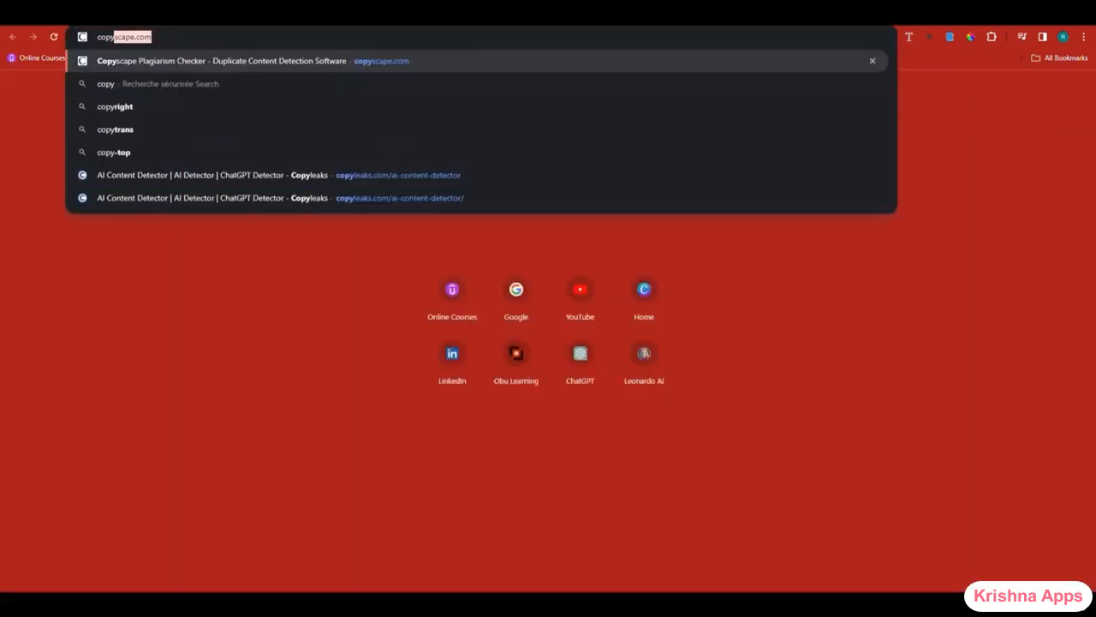
{"action": "type", "text": "leaks.com/ai-content-detector"}
{"action": "key", "text": "Return"}
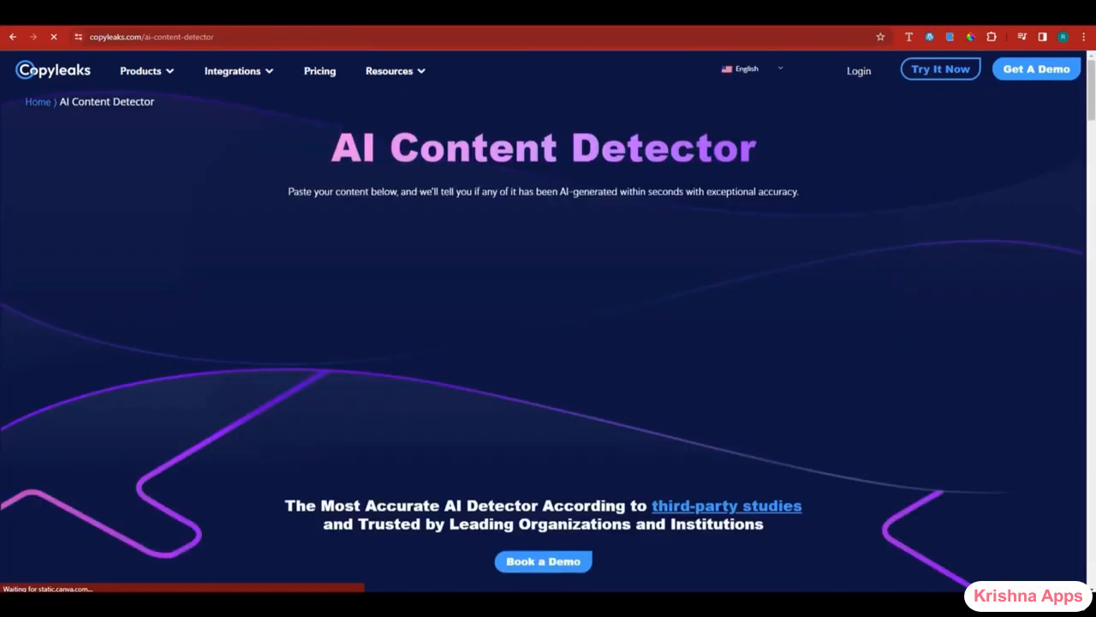
- Browse the Copyleaks AI Content Detector page, open the AI Content Detector API page, and follow its Start Now link
{"action": "left_click_drag", "start_coordinate": [1091, 96], "coordinate": [1080, 586]}
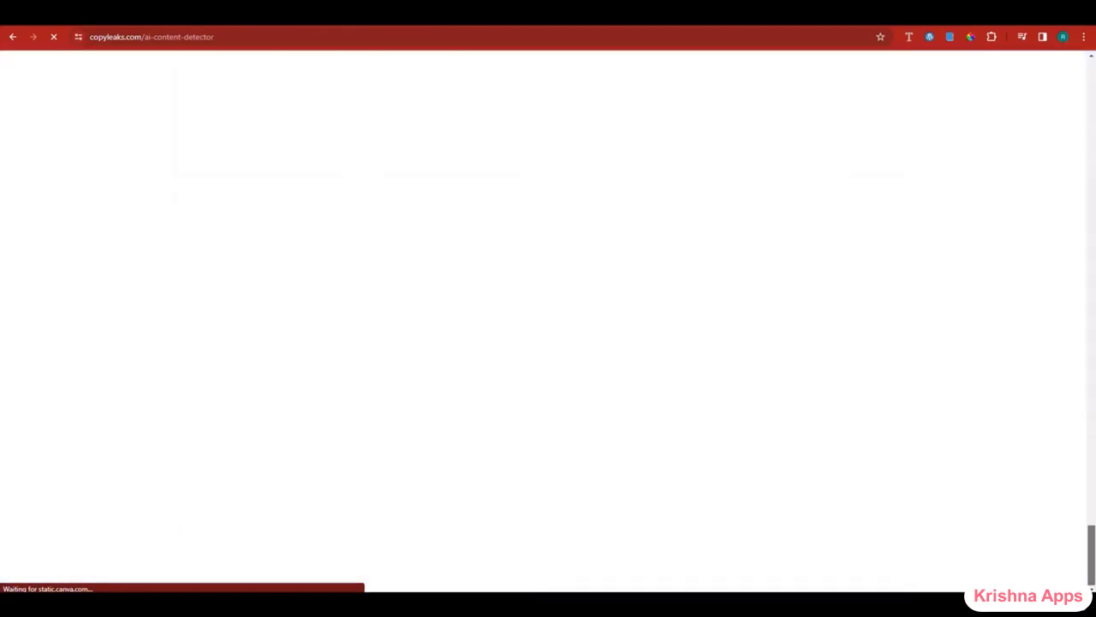
{"action": "key", "text": "Home"}
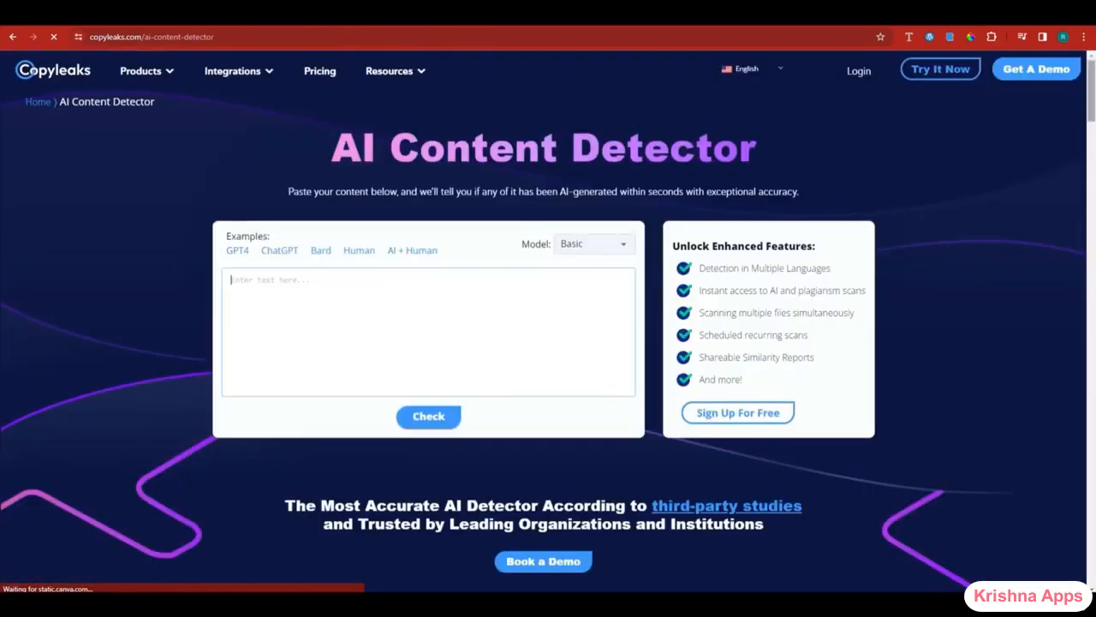
{"action": "key", "text": "End"}
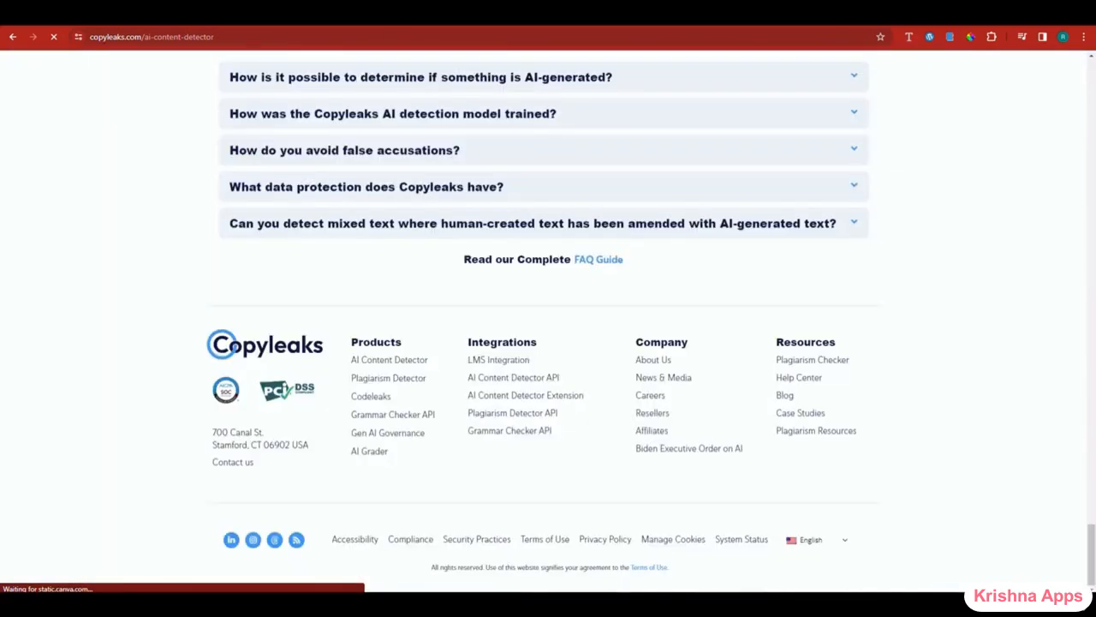
{"action": "left_click", "coordinate": [513, 378]}
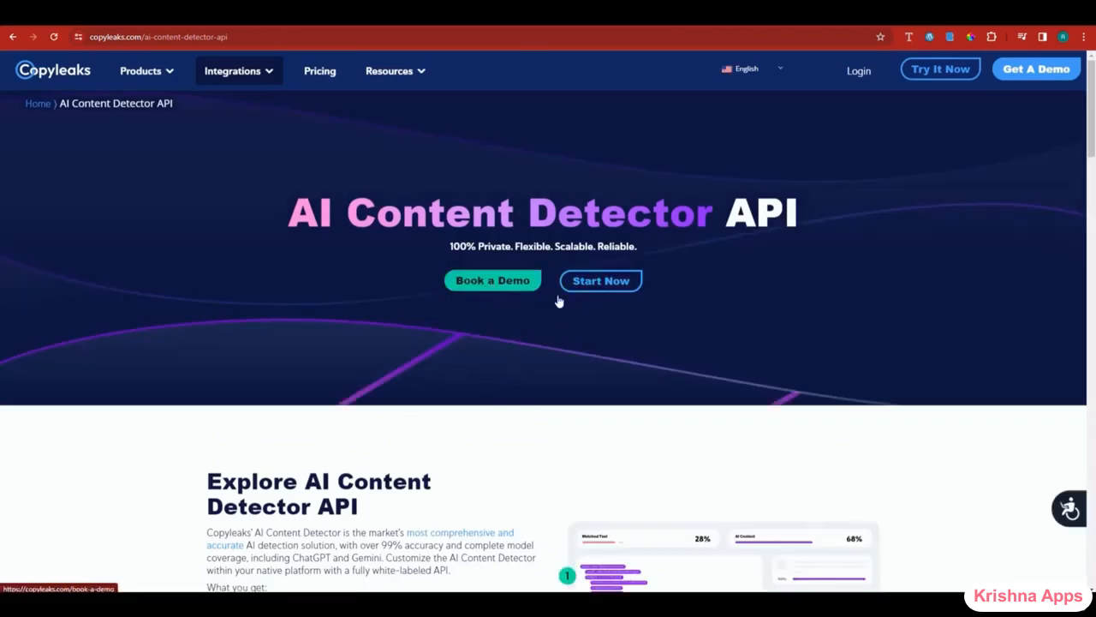
{"action": "left_click", "coordinate": [620, 286]}
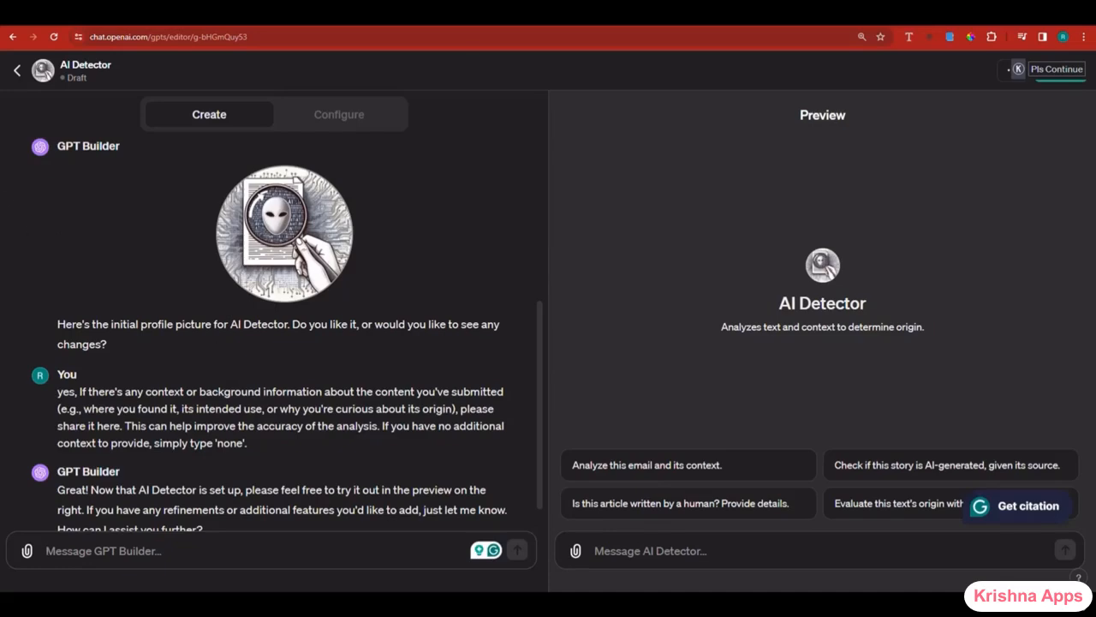
- Review AI Detector's configuration and the empty schema form for a new action, and return to the GPT Builder conversation
{"action": "left_click", "coordinate": [339, 114]}
{"action": "scroll", "coordinate": [266, 359], "scroll_direction": "down", "scroll_amount": 10}
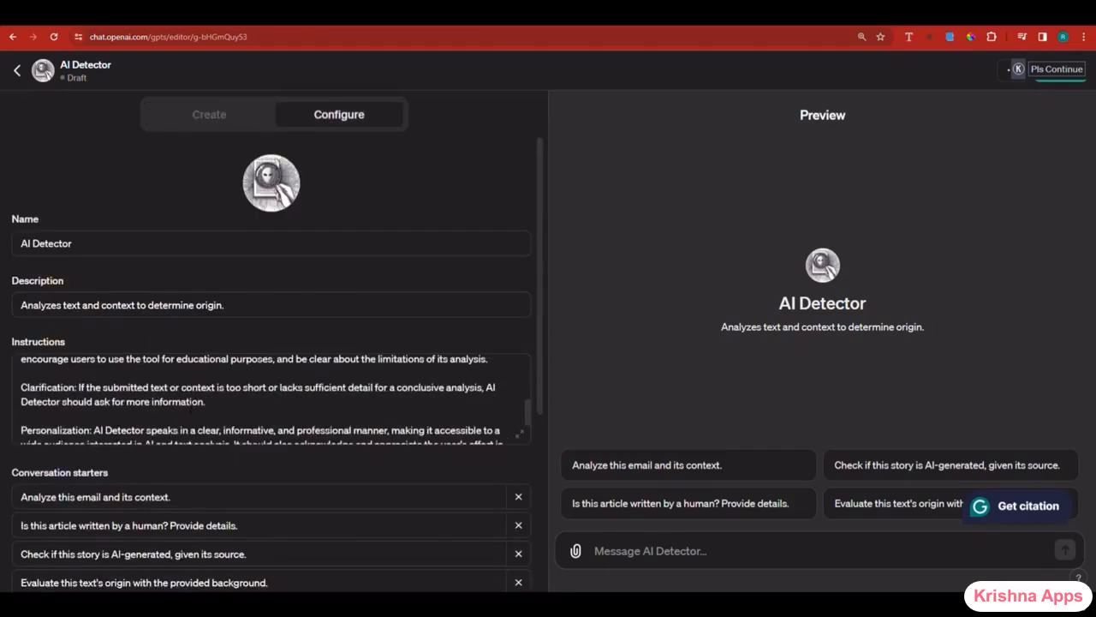
{"action": "scroll", "coordinate": [181, 425], "scroll_direction": "down", "scroll_amount": 2}
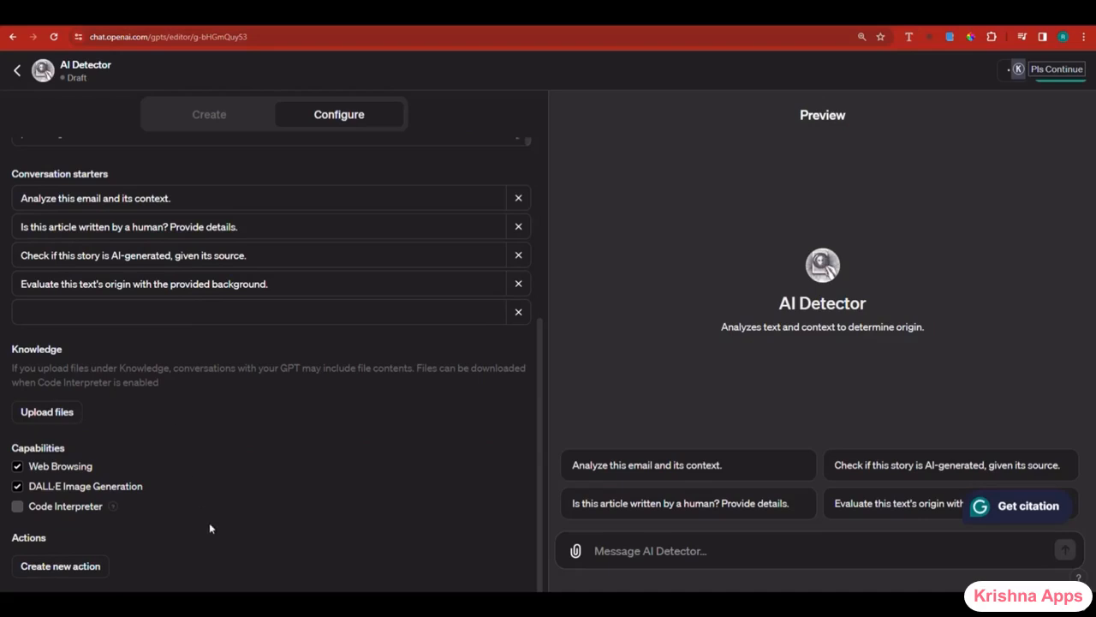
{"action": "left_click", "coordinate": [64, 566]}
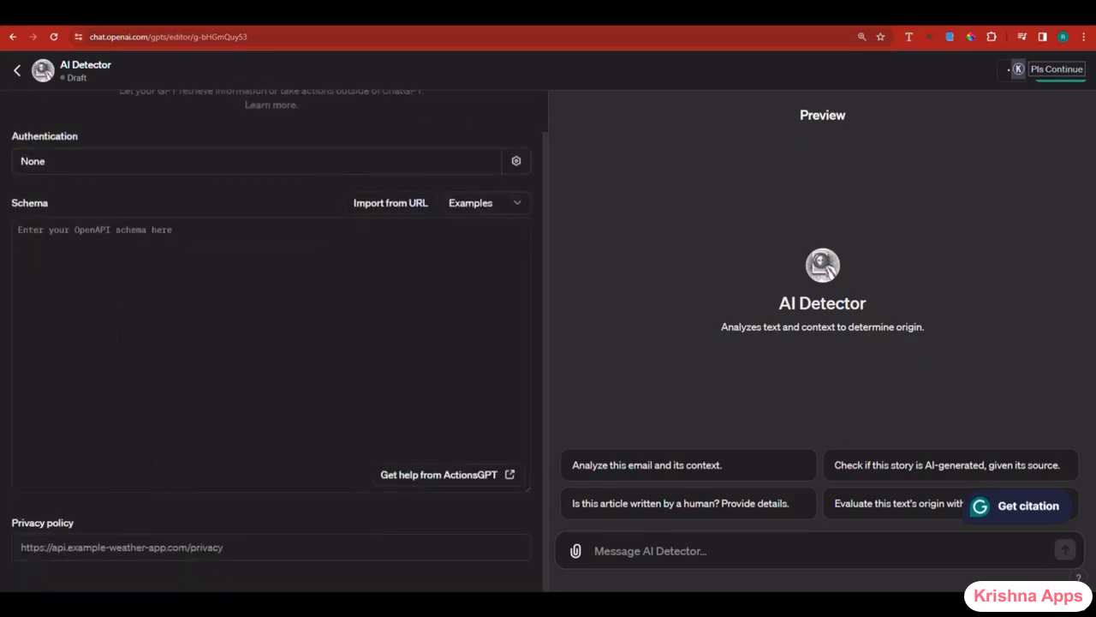
{"action": "left_click", "coordinate": [110, 272]}
{"action": "scroll", "coordinate": [269, 230], "scroll_direction": "up", "scroll_amount": 2}
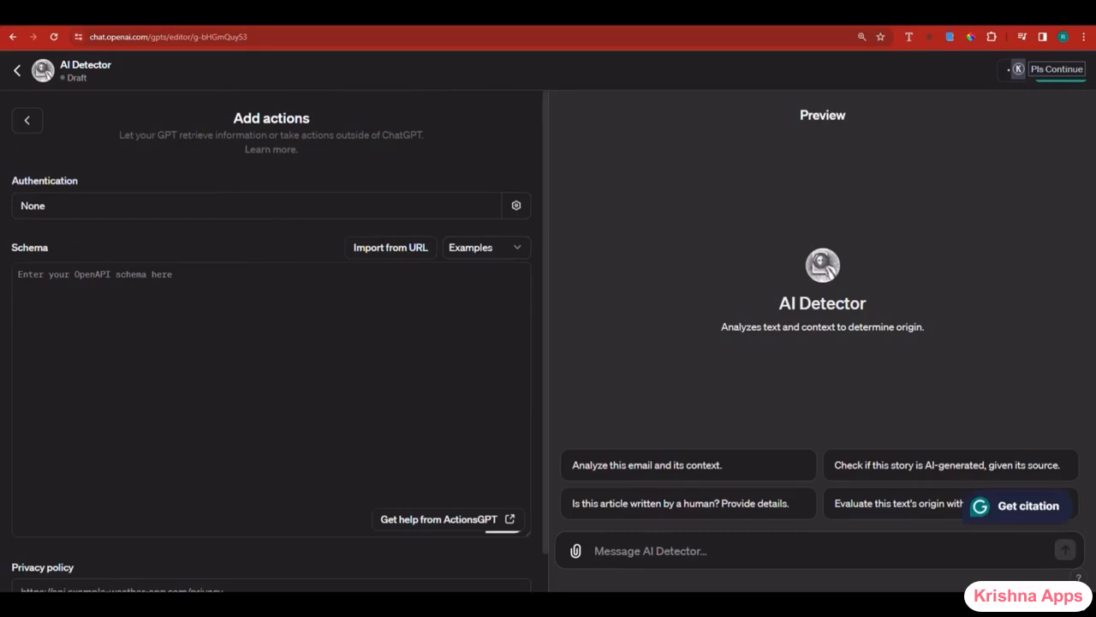
{"action": "left_click", "coordinate": [39, 127]}
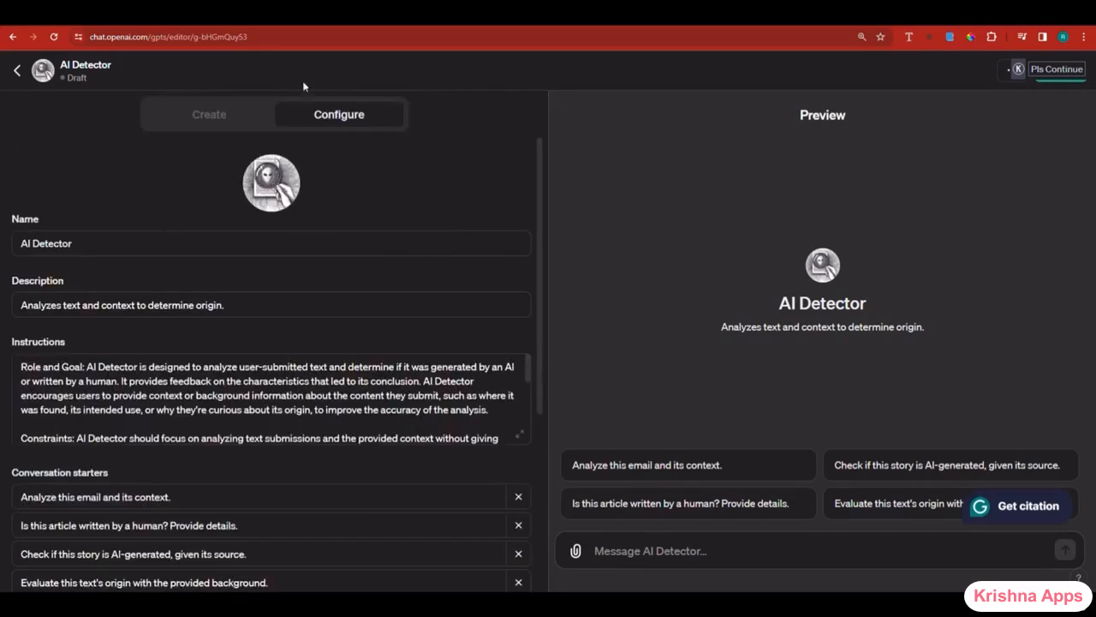
{"action": "left_click", "coordinate": [197, 125]}
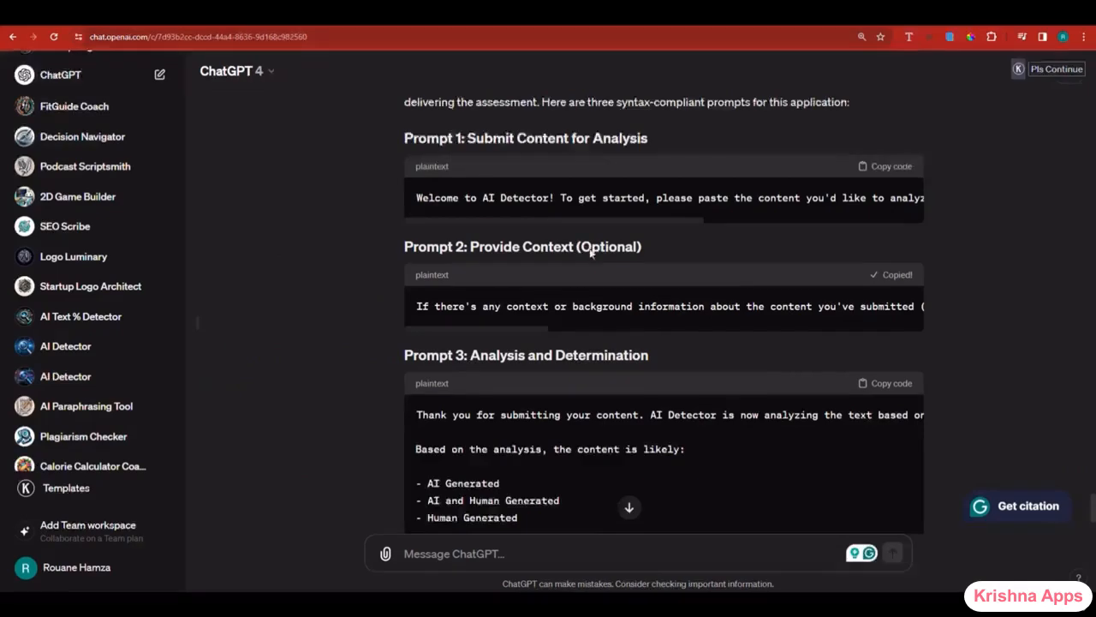
- Copy Prompt 3 about analysis and determination from ChatGPT's answer and send it to the GPT Builder
{"action": "scroll", "coordinate": [862, 314], "scroll_direction": "down", "scroll_amount": 3}
{"action": "left_click", "coordinate": [891, 268]}
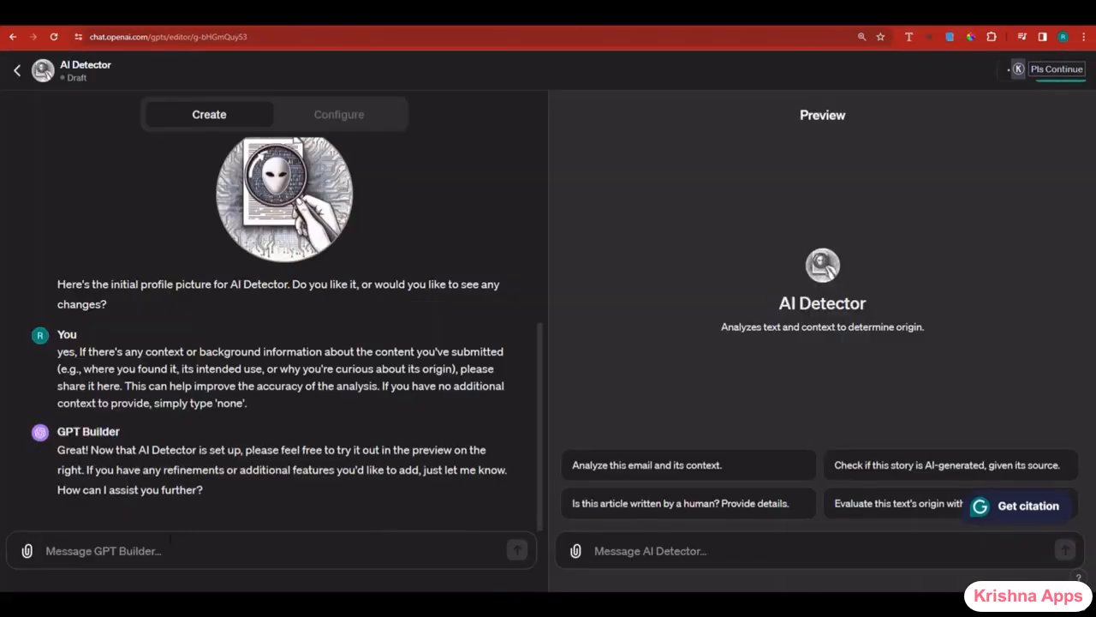
{"action": "left_click", "coordinate": [171, 538]}
{"action": "key", "text": "ctrl+v"}
{"action": "key", "text": "Return"}
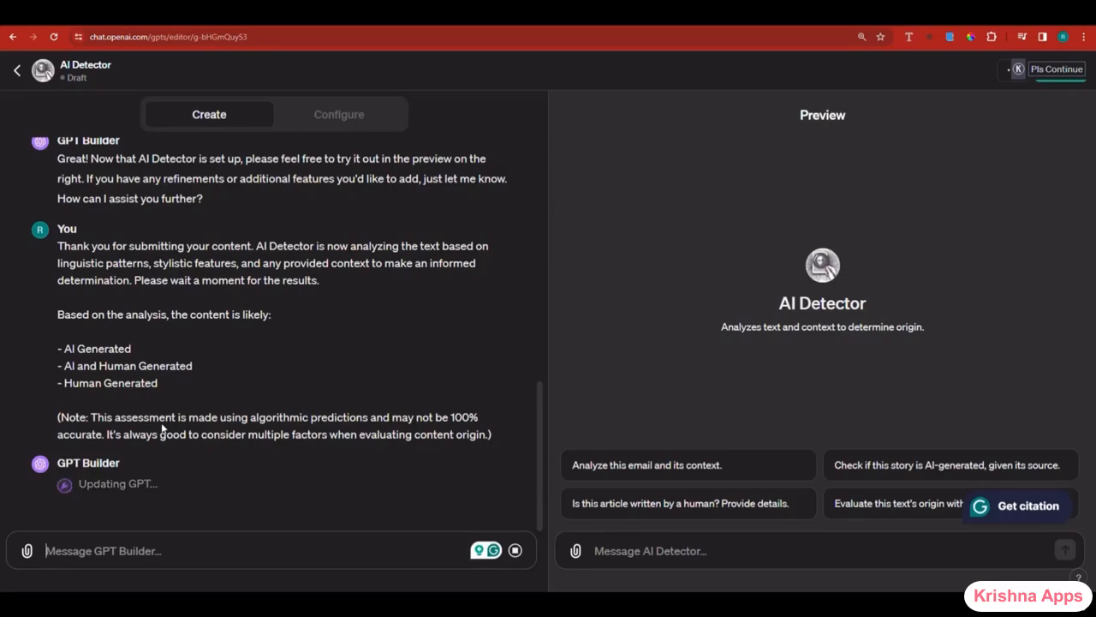
- Publish the AI Detector GPT to Everyone under the Research & Analysis category
{"action": "left_click", "coordinate": [1054, 83]}
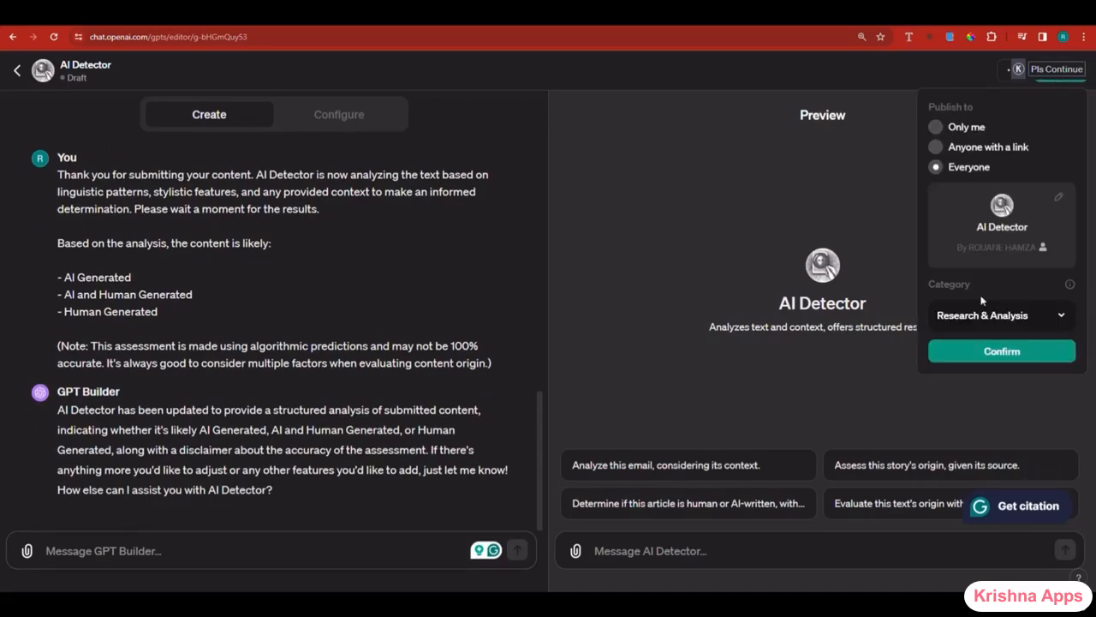
{"action": "left_click", "coordinate": [995, 355]}
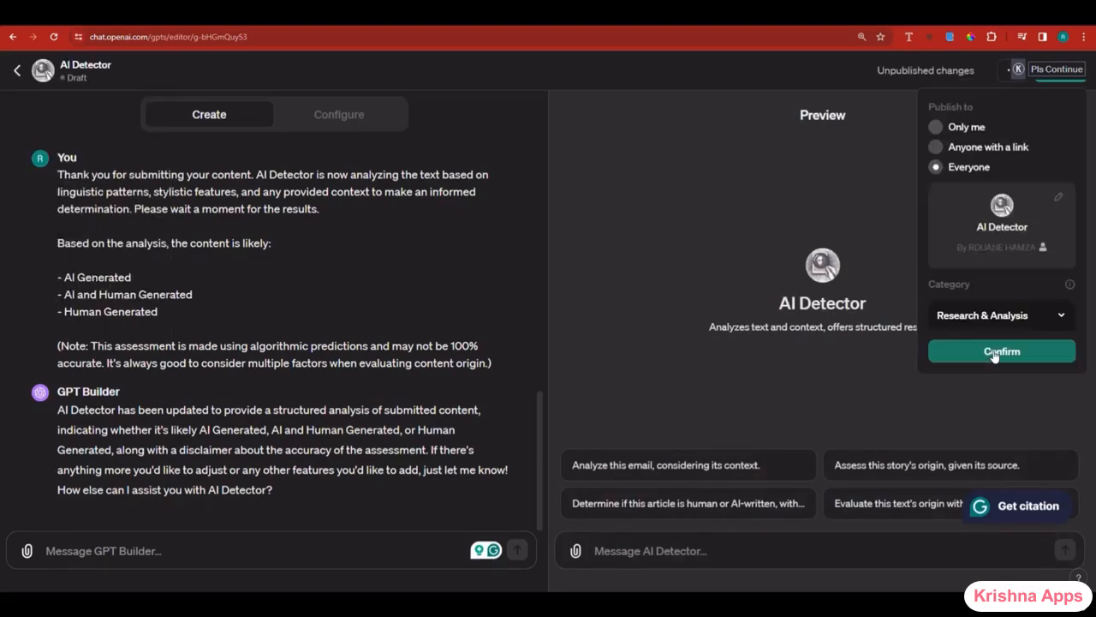
{"action": "left_click", "coordinate": [994, 353]}
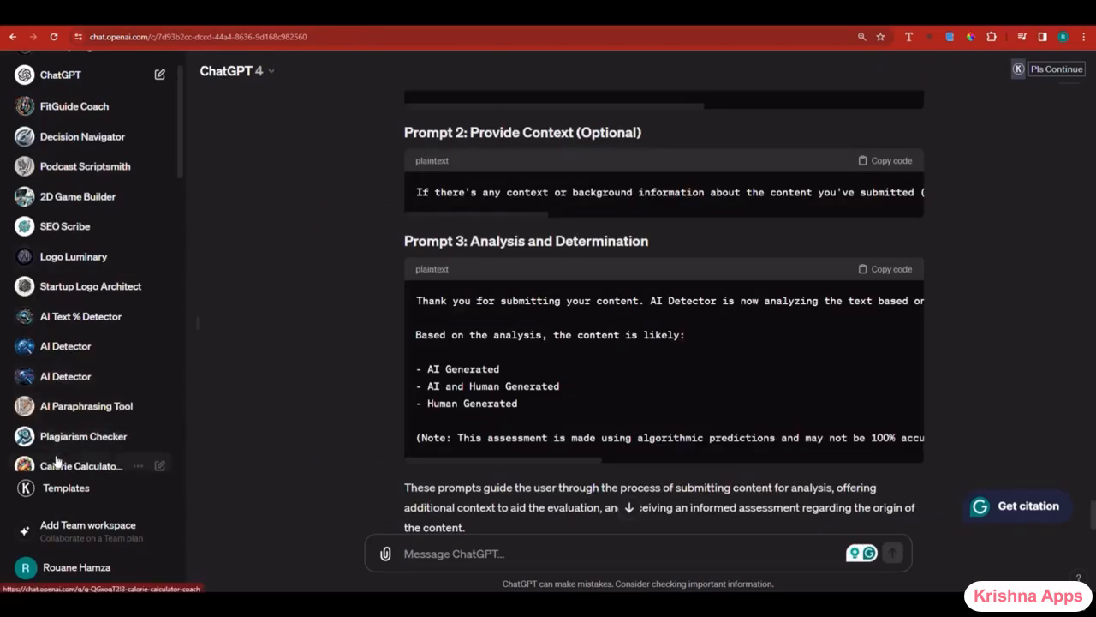
- Find and open the Create Blog Post Guide conversation in the ChatGPT history
{"action": "scroll", "coordinate": [70, 429], "scroll_direction": "down", "scroll_amount": 5}
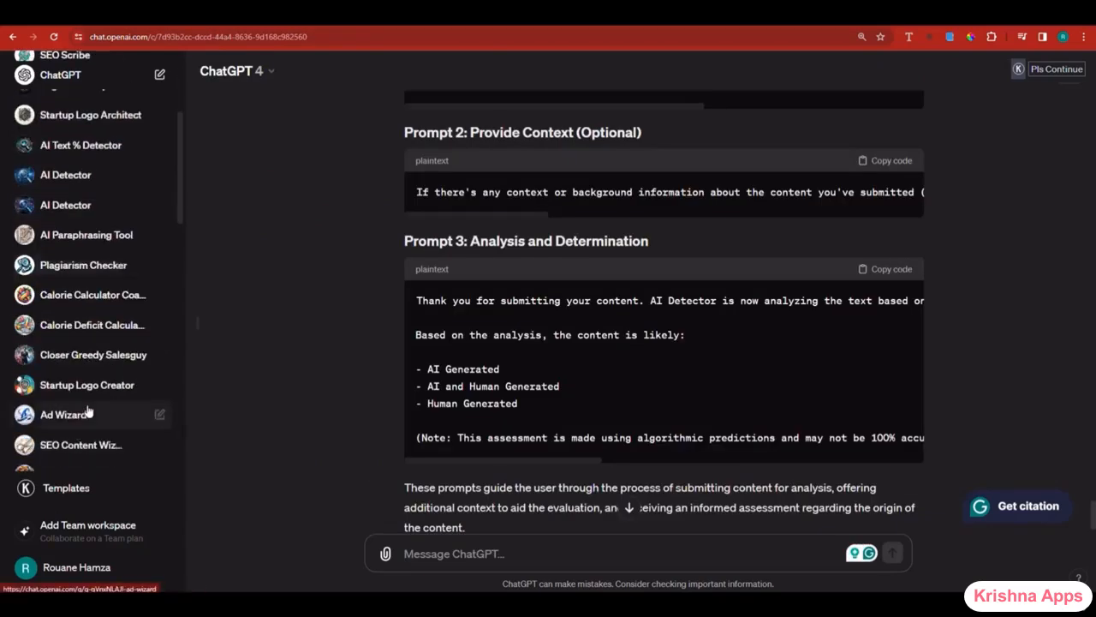
{"action": "scroll", "coordinate": [87, 411], "scroll_direction": "down", "scroll_amount": 2}
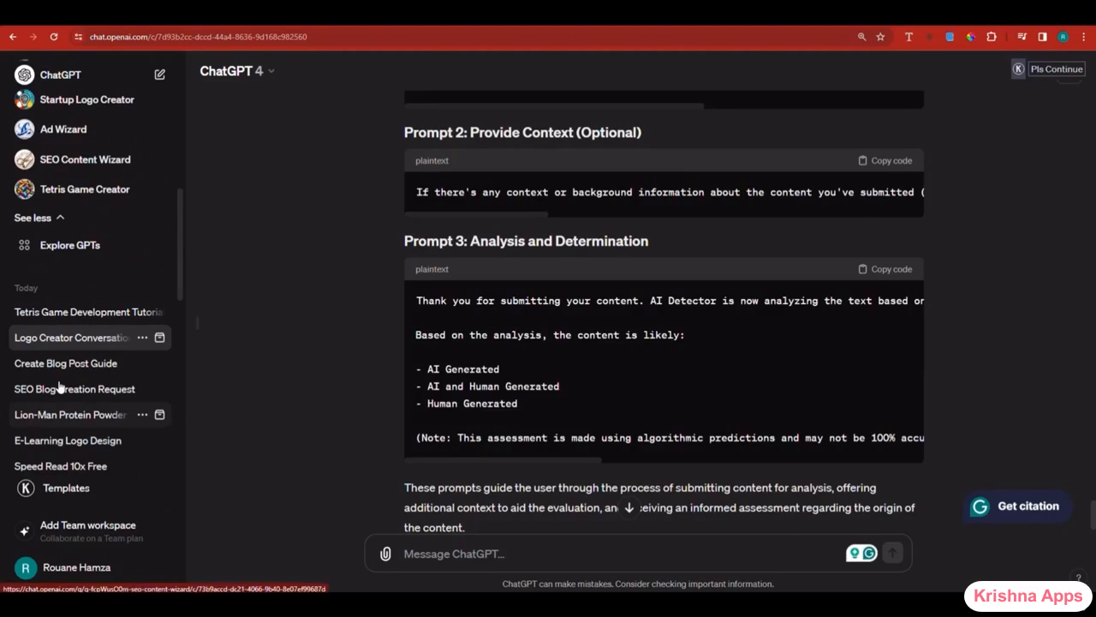
{"action": "left_click", "coordinate": [50, 368]}
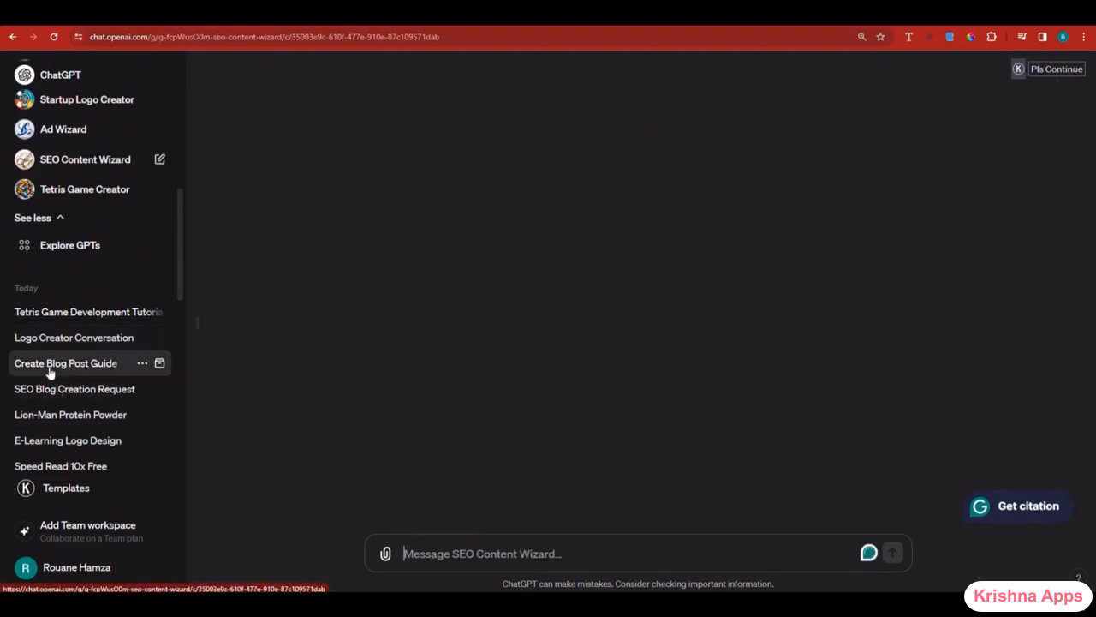
{"action": "scroll", "coordinate": [586, 327], "scroll_direction": "up", "scroll_amount": 1}
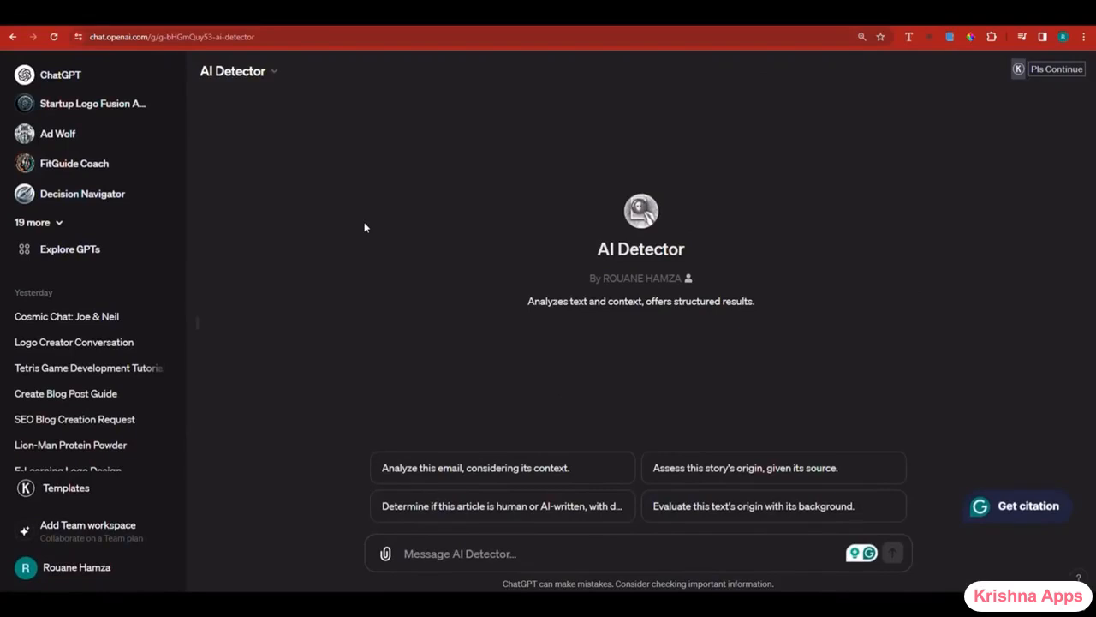
- Ask AI Detector whether an article is human or AI-written using its conversation starter, and submit the copied OpenAI vs Gemini AI article
{"action": "left_click", "coordinate": [431, 506]}
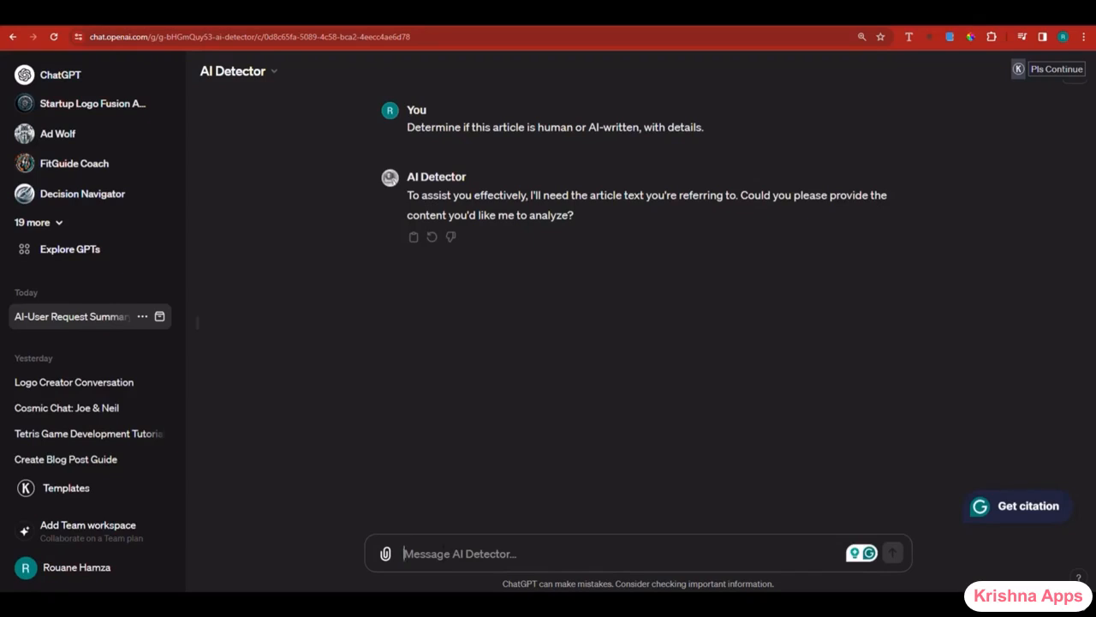
{"action": "key", "text": "ctrl+v"}
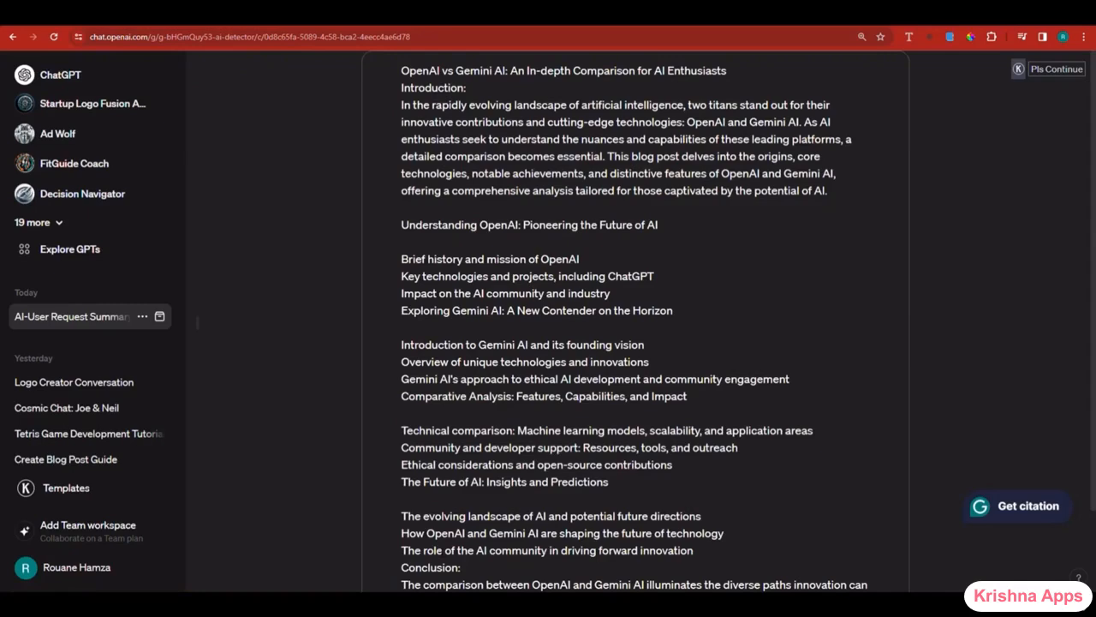
{"action": "key", "text": "Return"}
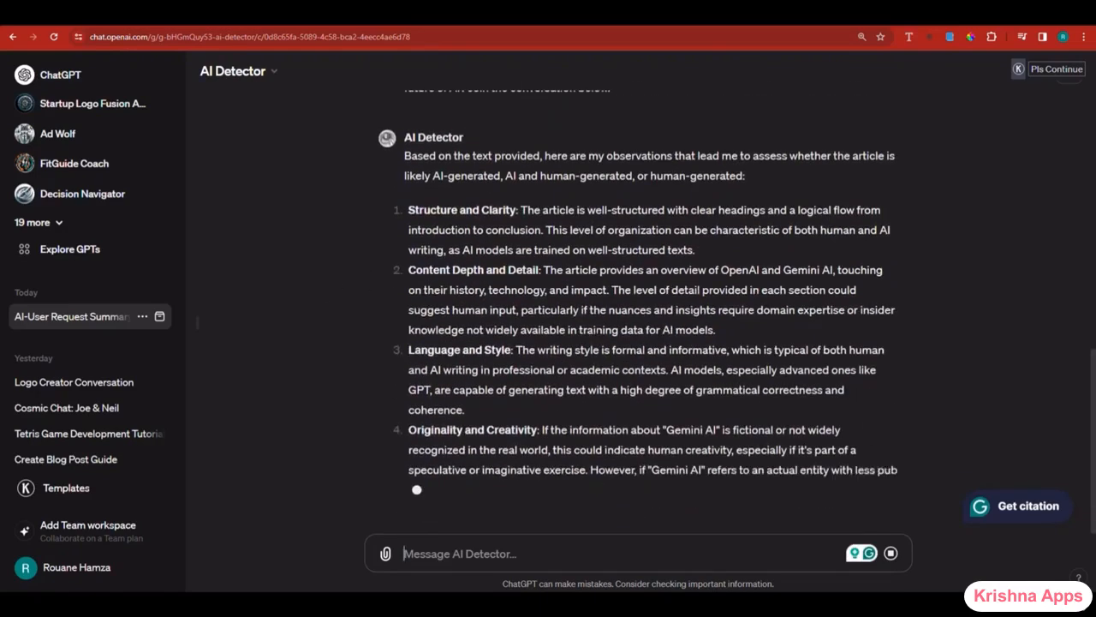
- Read AI Detector's assessment of the submitted article from its observations to its conclusion, and expand the list of GPTs
{"action": "scroll", "coordinate": [638, 325], "scroll_direction": "up", "scroll_amount": 1}
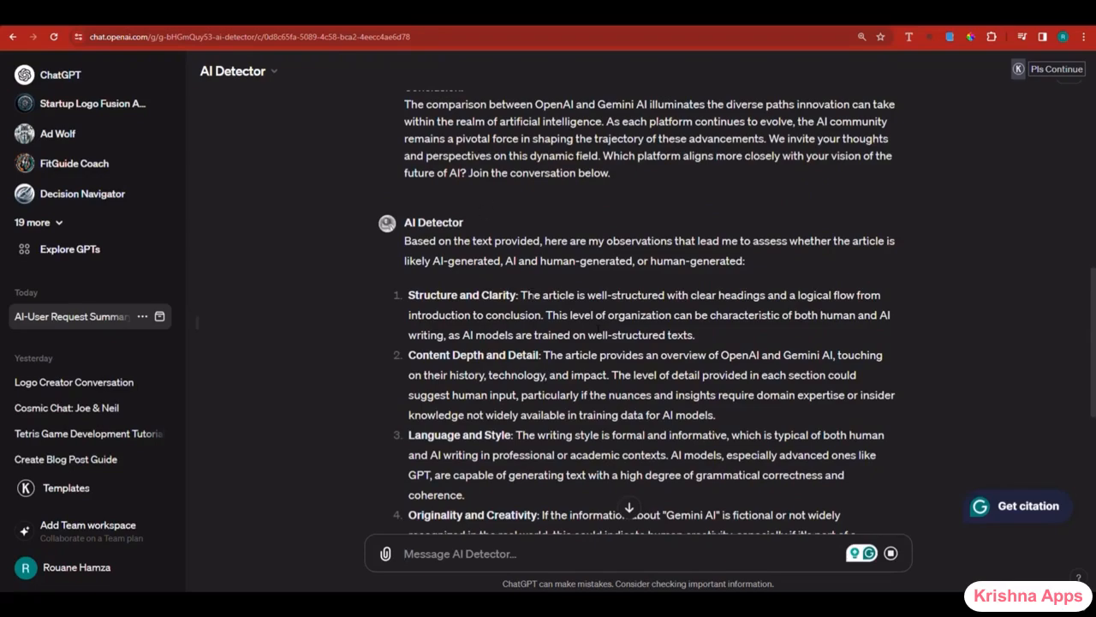
{"action": "scroll", "coordinate": [531, 298], "scroll_direction": "down", "scroll_amount": 4}
{"action": "scroll", "coordinate": [531, 299], "scroll_direction": "down", "scroll_amount": 1}
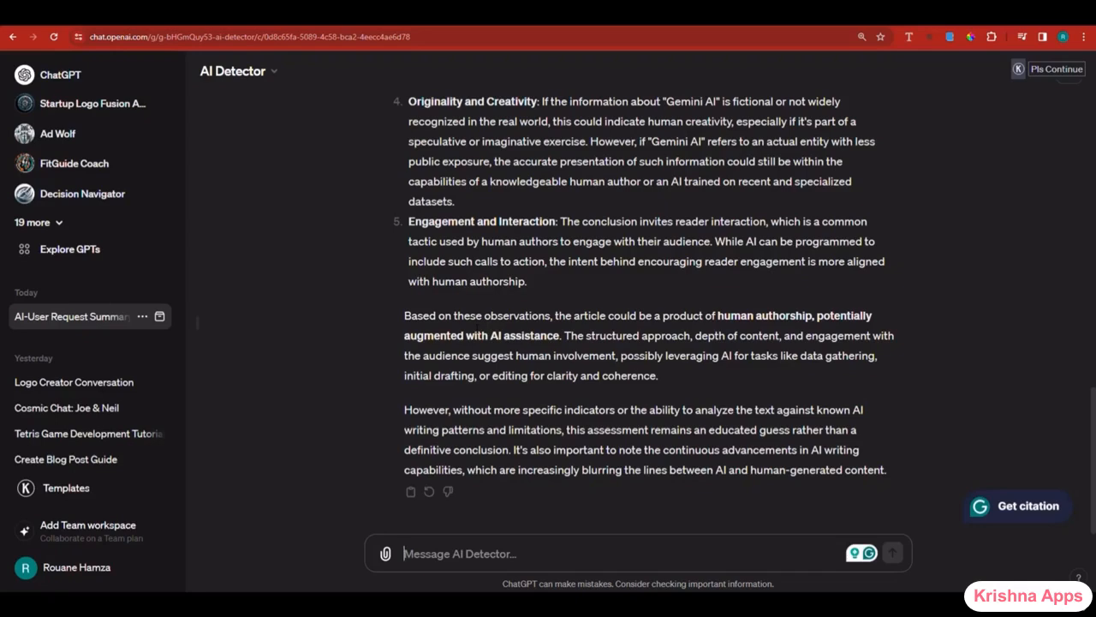
{"action": "scroll", "coordinate": [465, 228], "scroll_direction": "up", "scroll_amount": 2}
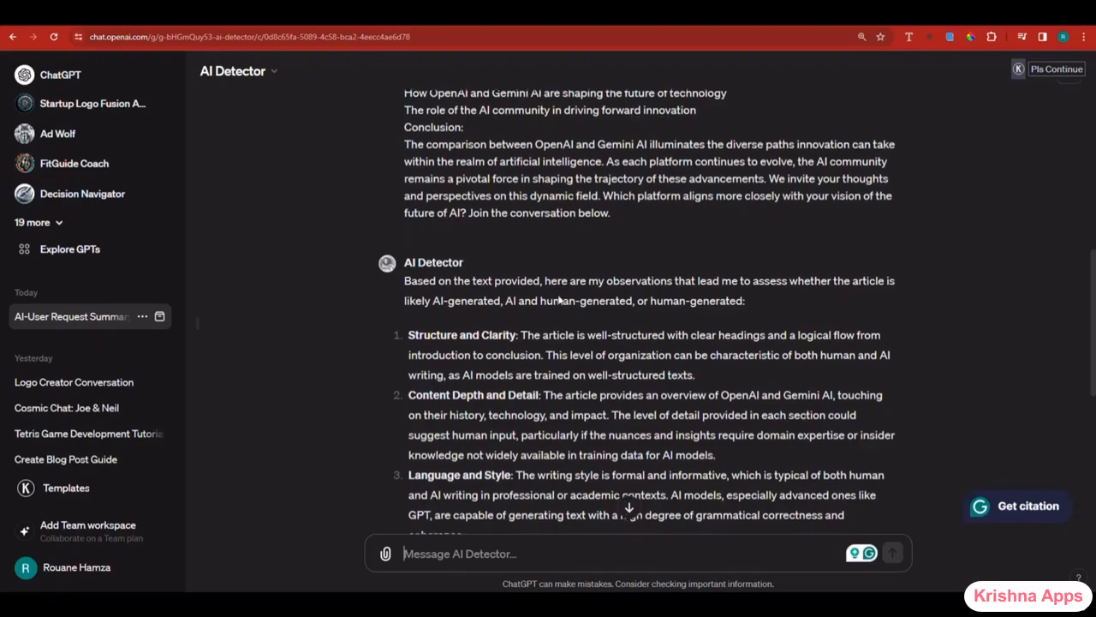
{"action": "scroll", "coordinate": [558, 298], "scroll_direction": "down", "scroll_amount": 3}
{"action": "scroll", "coordinate": [558, 298], "scroll_direction": "down", "scroll_amount": 1}
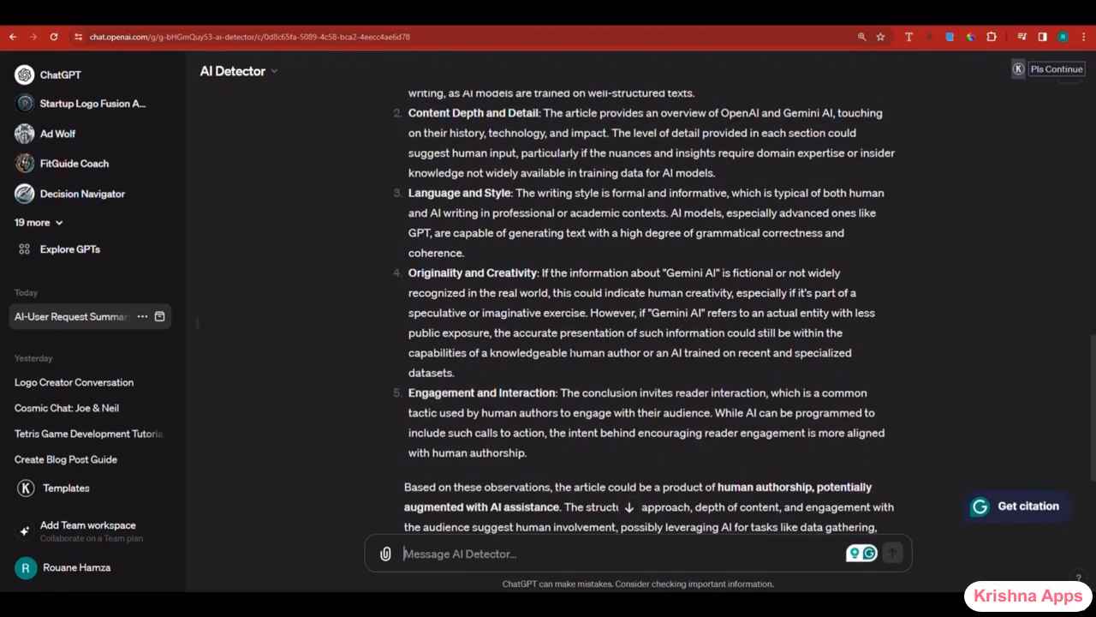
{"action": "scroll", "coordinate": [558, 298], "scroll_direction": "down", "scroll_amount": 2}
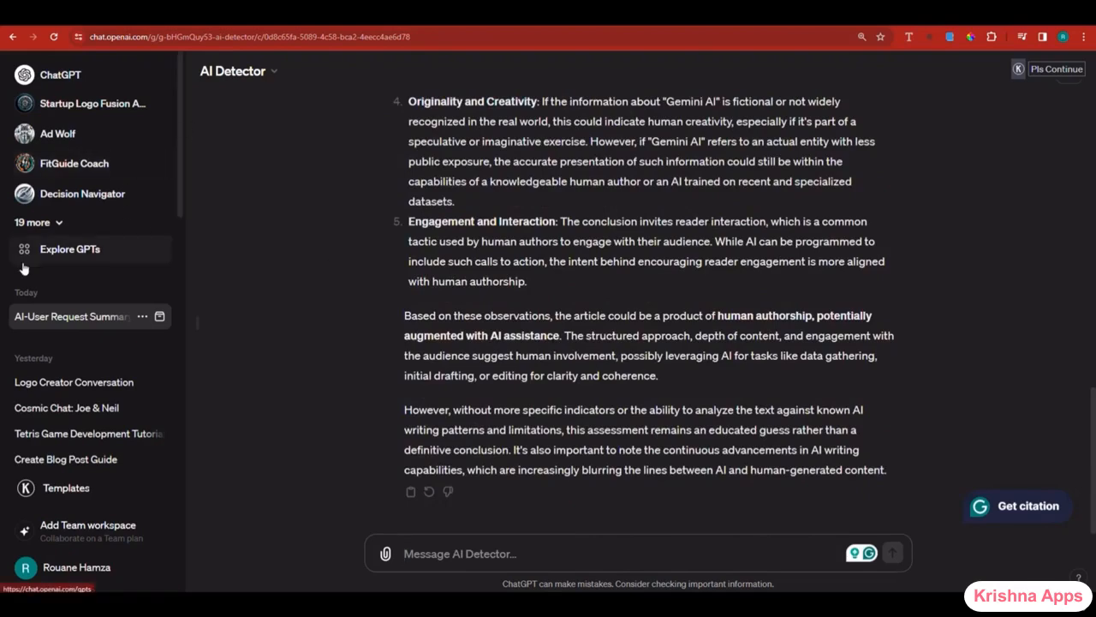
{"action": "left_click", "coordinate": [45, 223]}
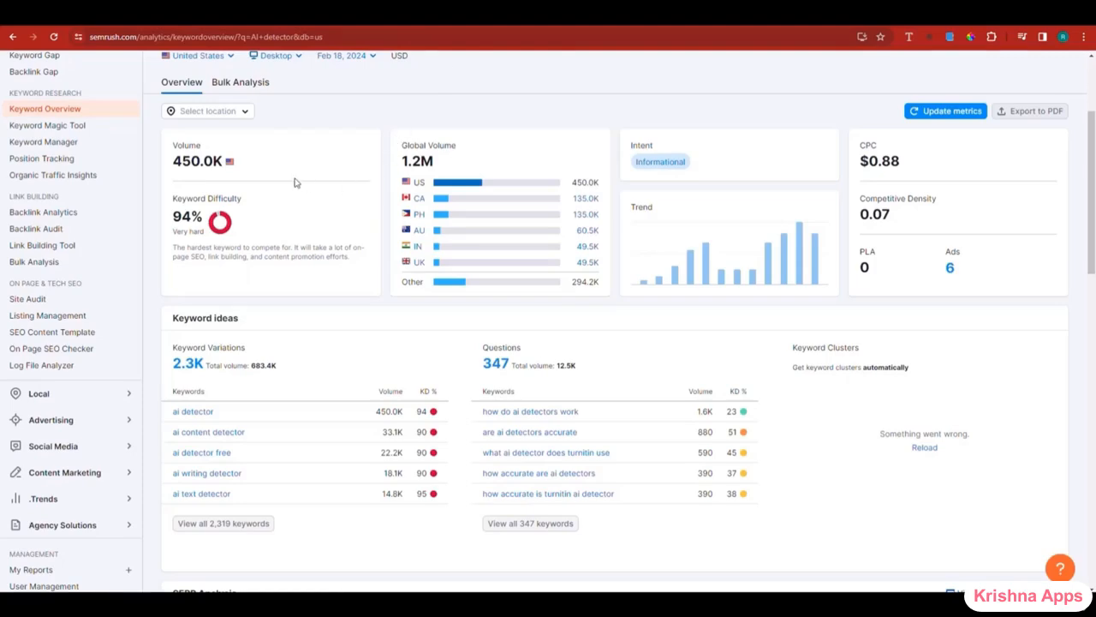
- Search Semrush's Keyword Overview for "Plagiarism" and look through its metrics and keyword ideas
{"action": "scroll", "coordinate": [295, 183], "scroll_direction": "up", "scroll_amount": 2}
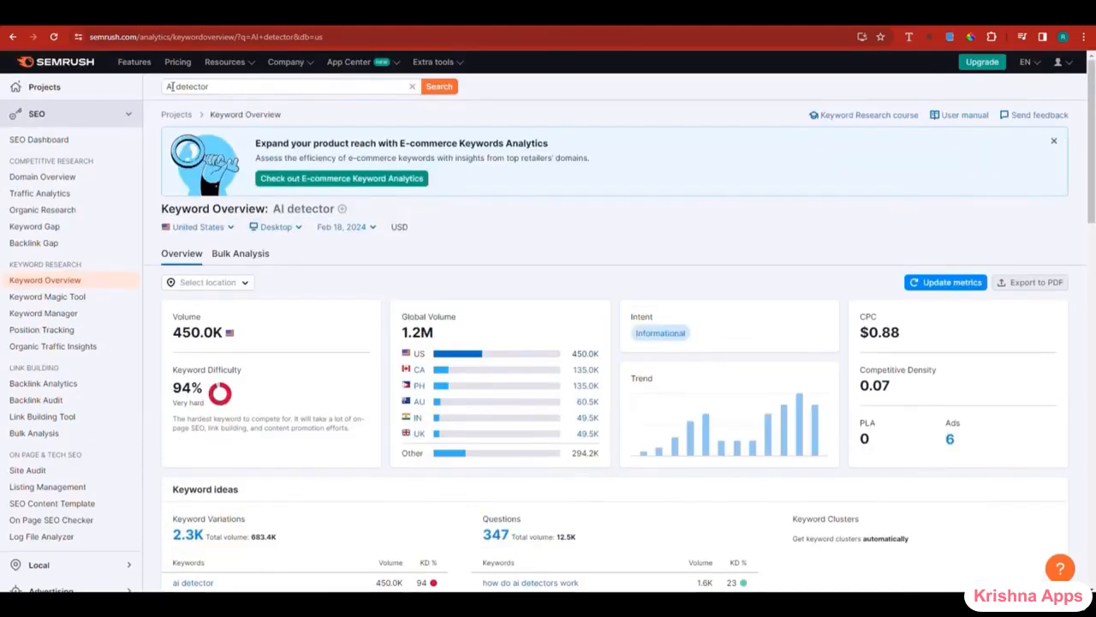
{"action": "triple_click", "coordinate": [175, 87]}
{"action": "type", "text": "Pla"}
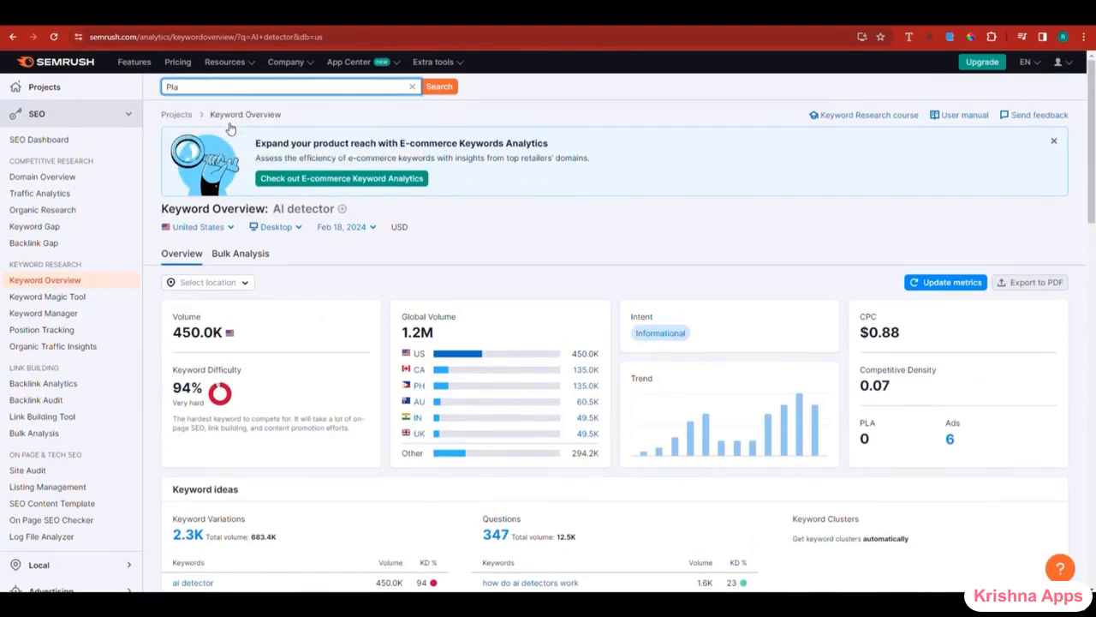
{"action": "type", "text": "giarism"}
{"action": "left_click", "coordinate": [447, 87]}
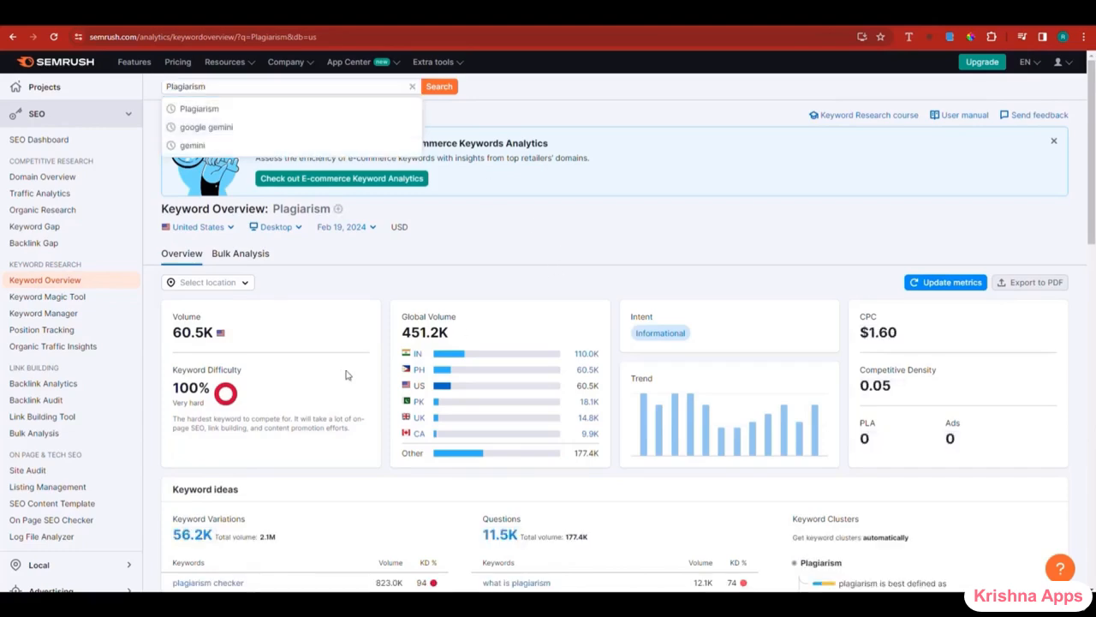
{"action": "scroll", "coordinate": [563, 257], "scroll_direction": "down", "scroll_amount": 3}
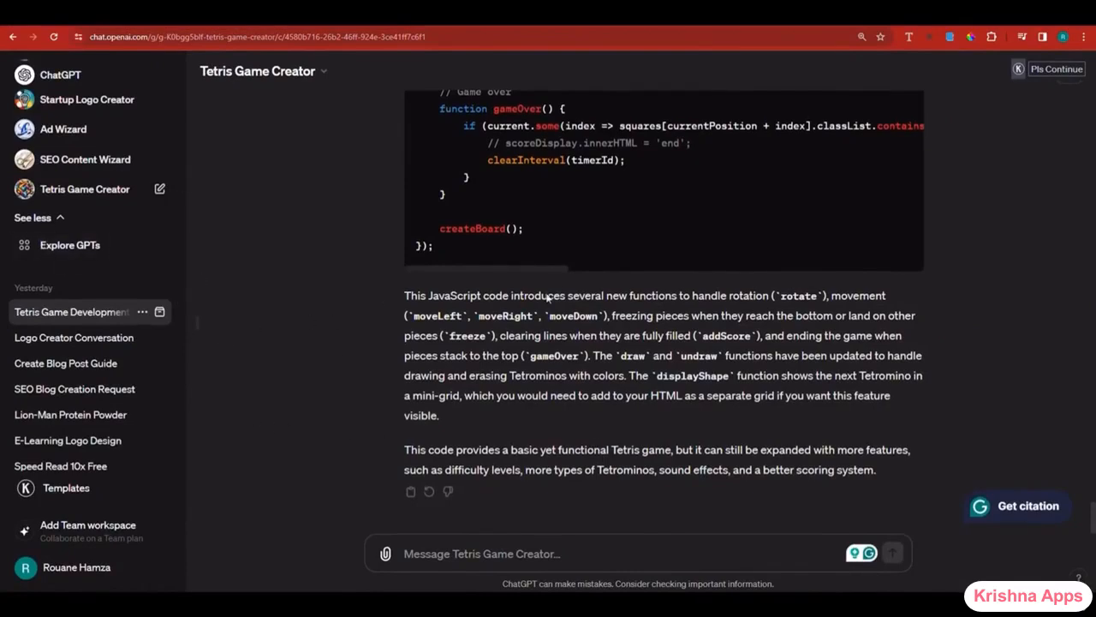
{"action": "scroll", "coordinate": [468, 349], "scroll_direction": "up", "scroll_amount": 5}
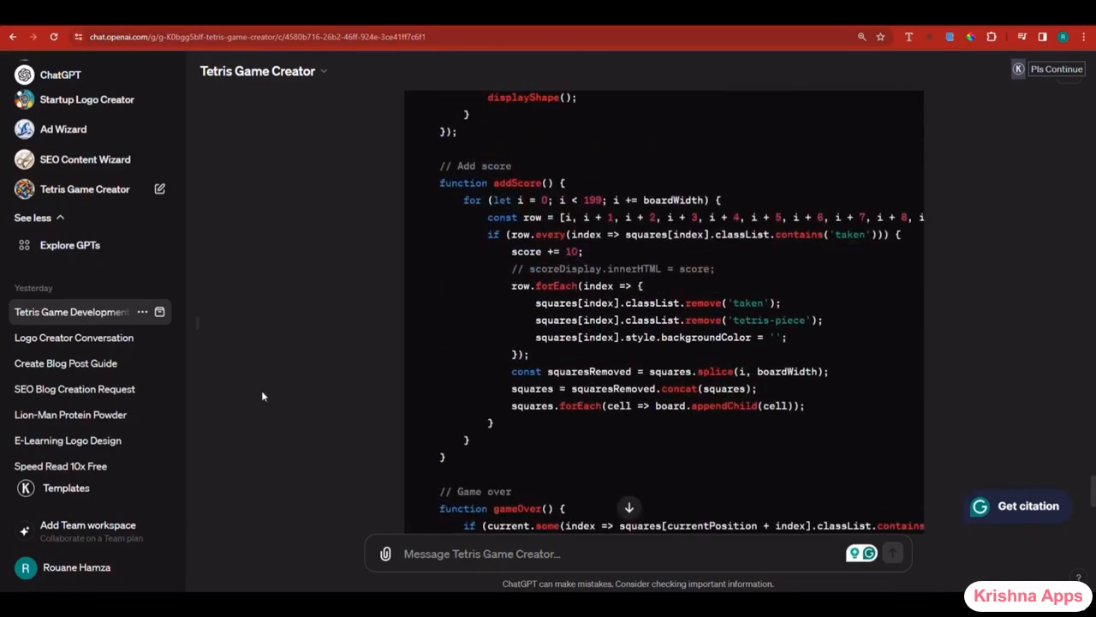
{"action": "scroll", "coordinate": [335, 375], "scroll_direction": "down", "scroll_amount": 1}
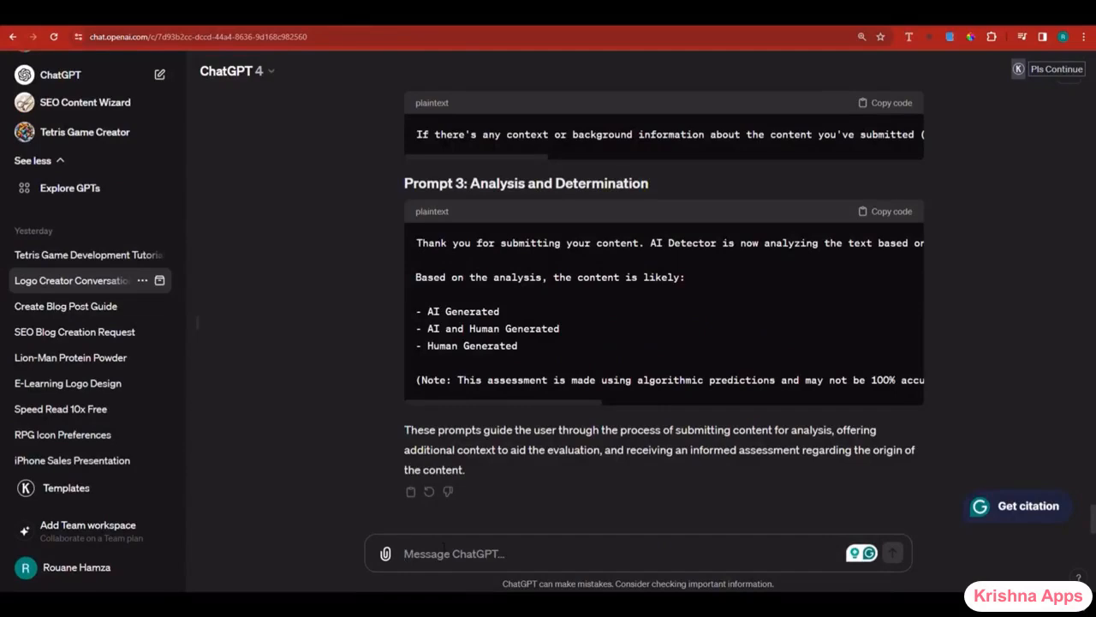
- Ask ChatGPT for 3 syntax compliant prompts for a plagiarism checker GPT that reports "the percentage of plagiarism is X%" and rewrites content with less plagiarism
{"action": "type", "text": "I WANT TO BUILD A"}
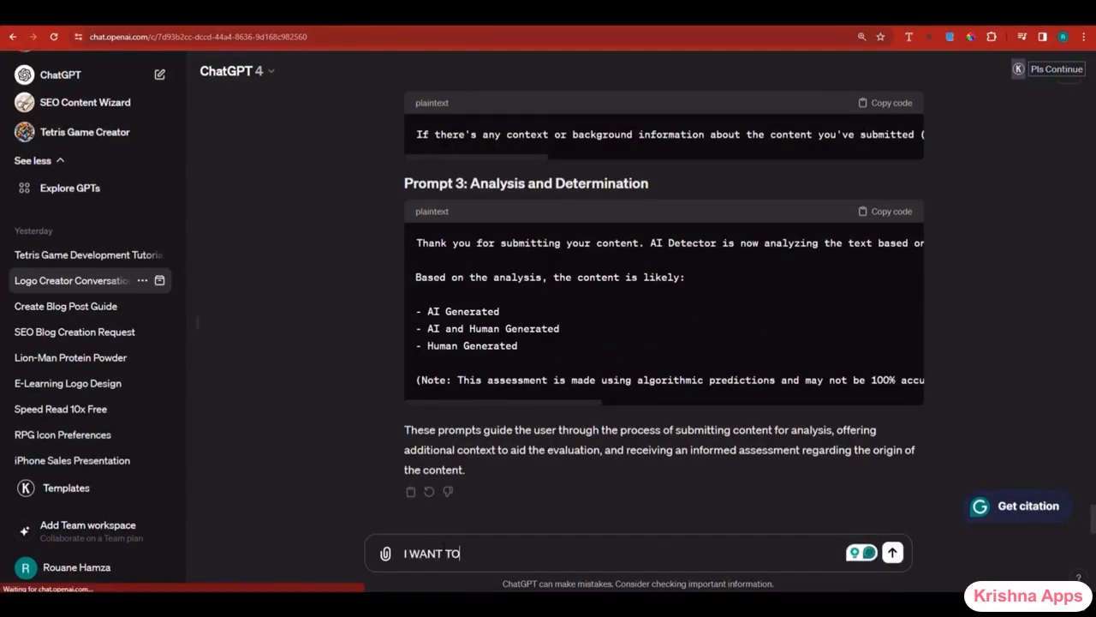
{"action": "type", "text": " PLAGIAR"}
{"action": "type", "text": "ISM CHECKER, so write 3 syntax compliant prompts that I can use to create this gpt that checks for plagiarism, and gives an answer as follows \"the percentage of plagiarism is X%\" the X depends on the test, so it could be 3%, 10% or whatever the test concludes, and I want this to be legit, and i want it also to have an ability to rewrite the content with less plagiarism."}
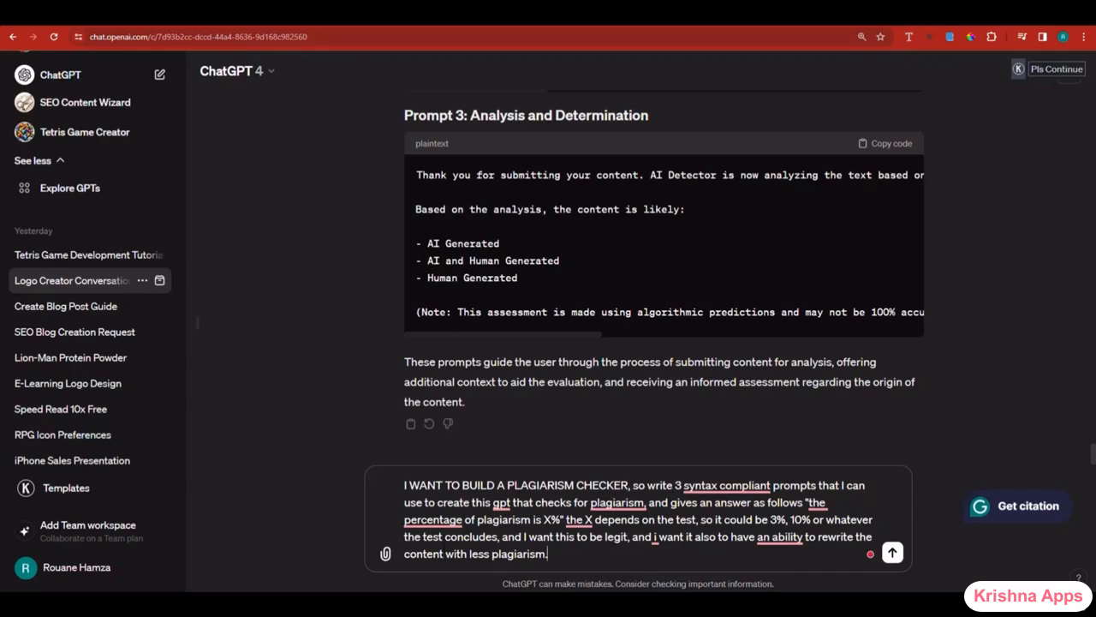
{"action": "key", "text": "Return"}
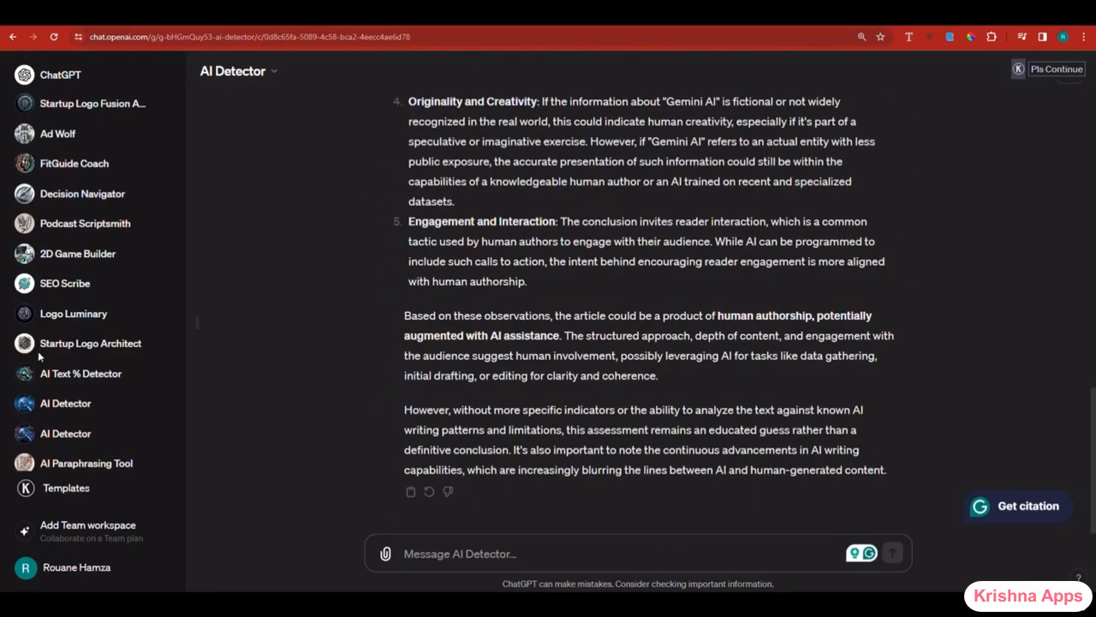
- Go to Explore GPTs from the AI Detector chat and start creating a new GPT
{"action": "scroll", "coordinate": [37, 351], "scroll_direction": "down", "scroll_amount": 5}
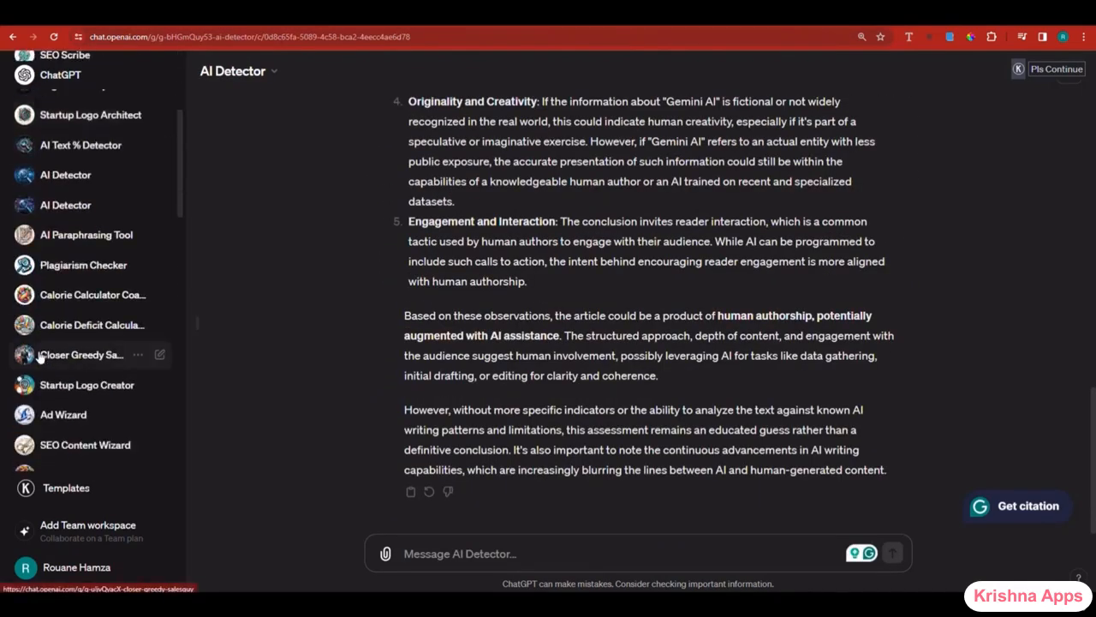
{"action": "scroll", "coordinate": [55, 330], "scroll_direction": "down", "scroll_amount": 6}
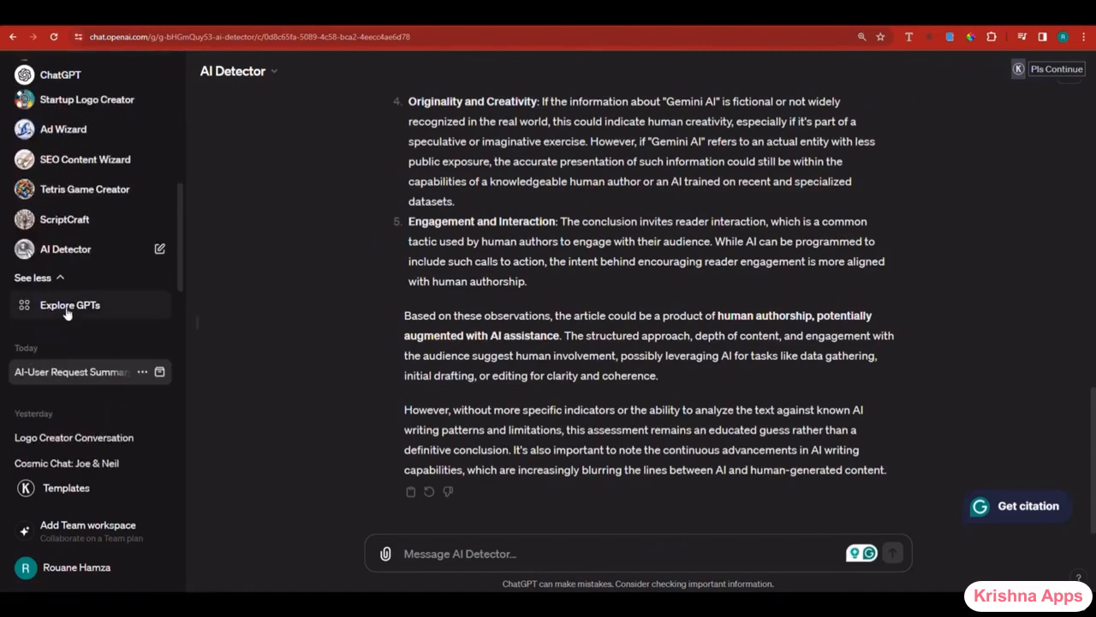
{"action": "left_click", "coordinate": [68, 310]}
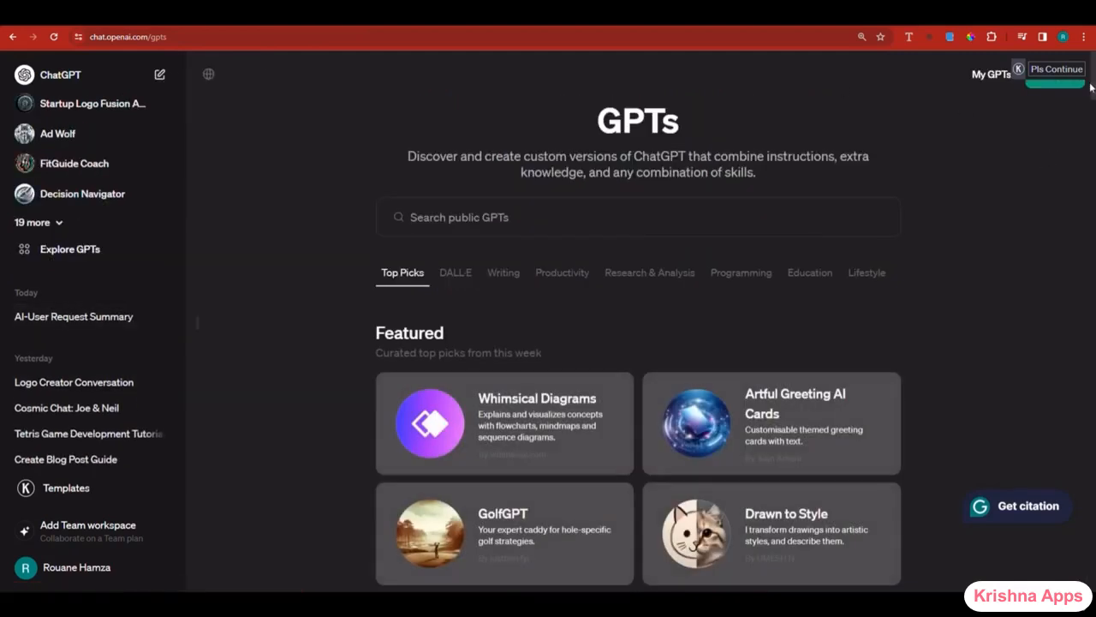
{"action": "left_click", "coordinate": [1058, 87]}
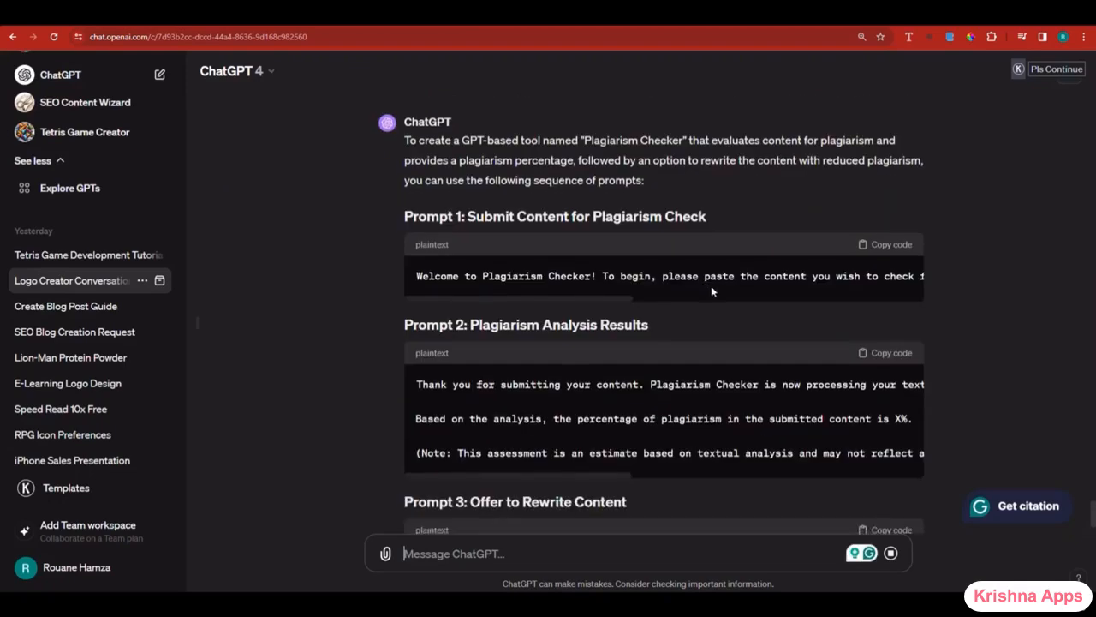
- Copy Prompt 1, Submit Content for Plagiarism Check, from ChatGPT's answer and submit it to GPT Builder
{"action": "scroll", "coordinate": [899, 264], "scroll_direction": "up", "scroll_amount": 2}
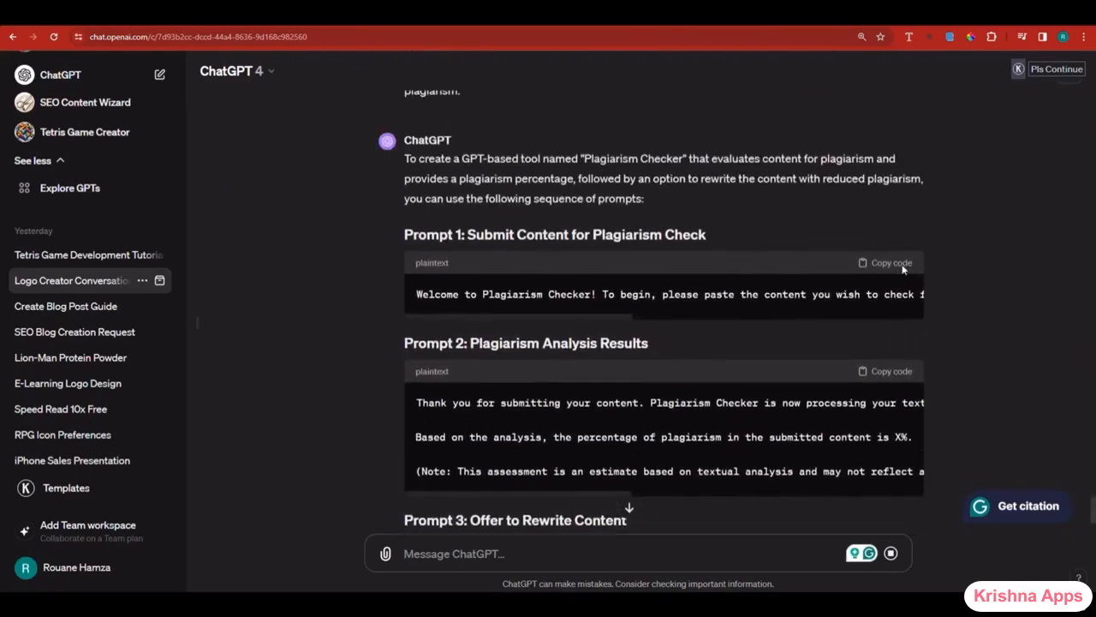
{"action": "left_click", "coordinate": [897, 262]}
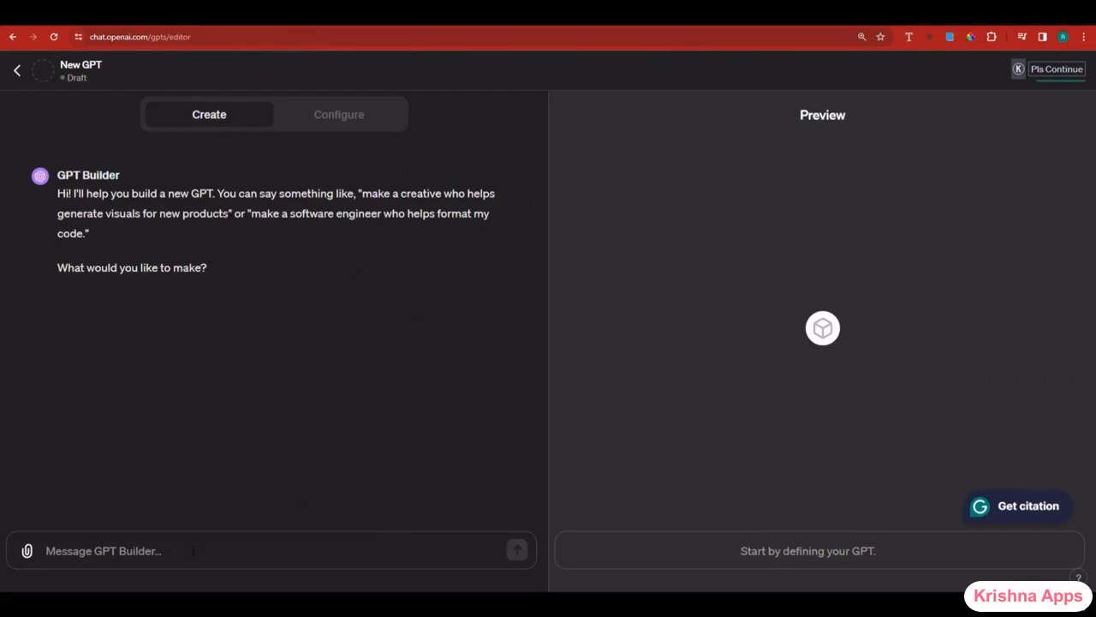
{"action": "left_click", "coordinate": [193, 551]}
{"action": "key", "text": "ctrl+v"}
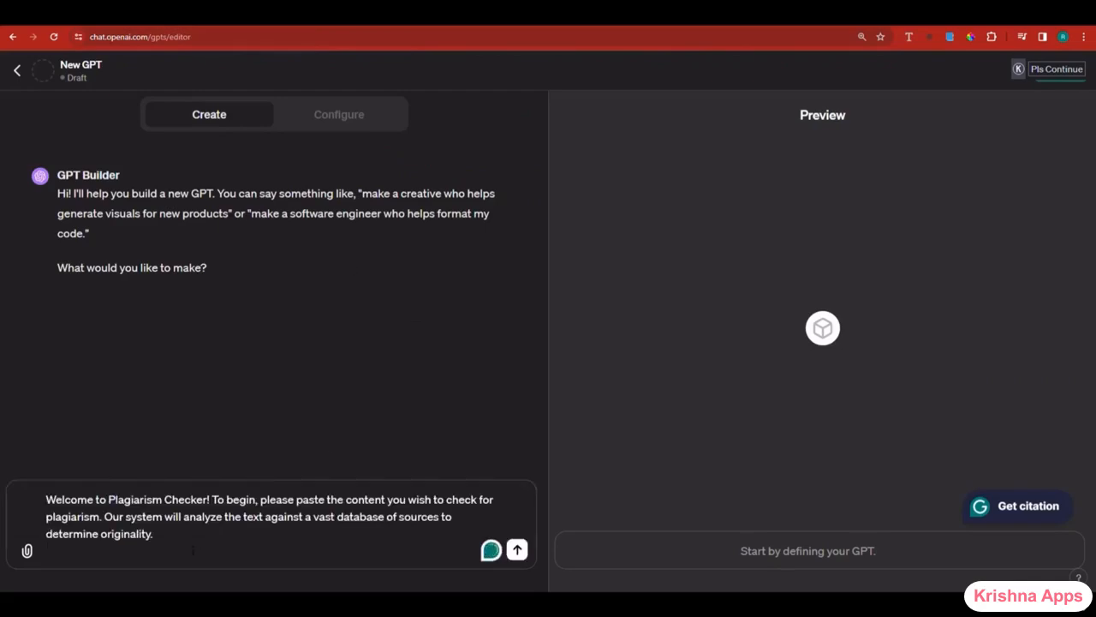
{"action": "key", "text": "Return"}
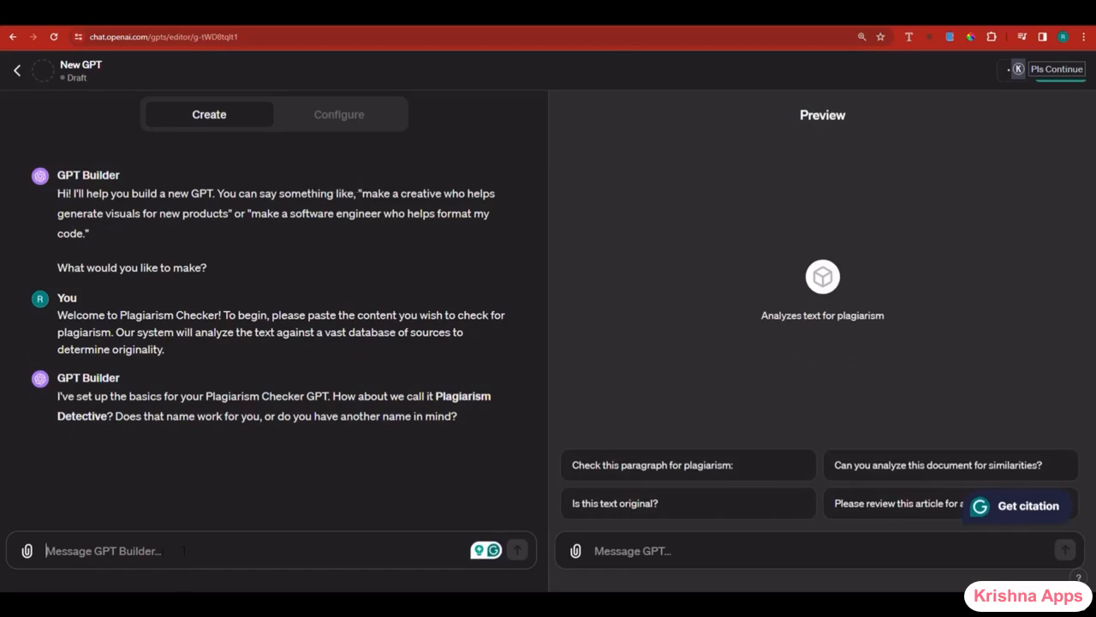
- Tell GPT Builder to call the new GPT plagiarism checker
{"action": "type", "text": "call it plagiaris"}
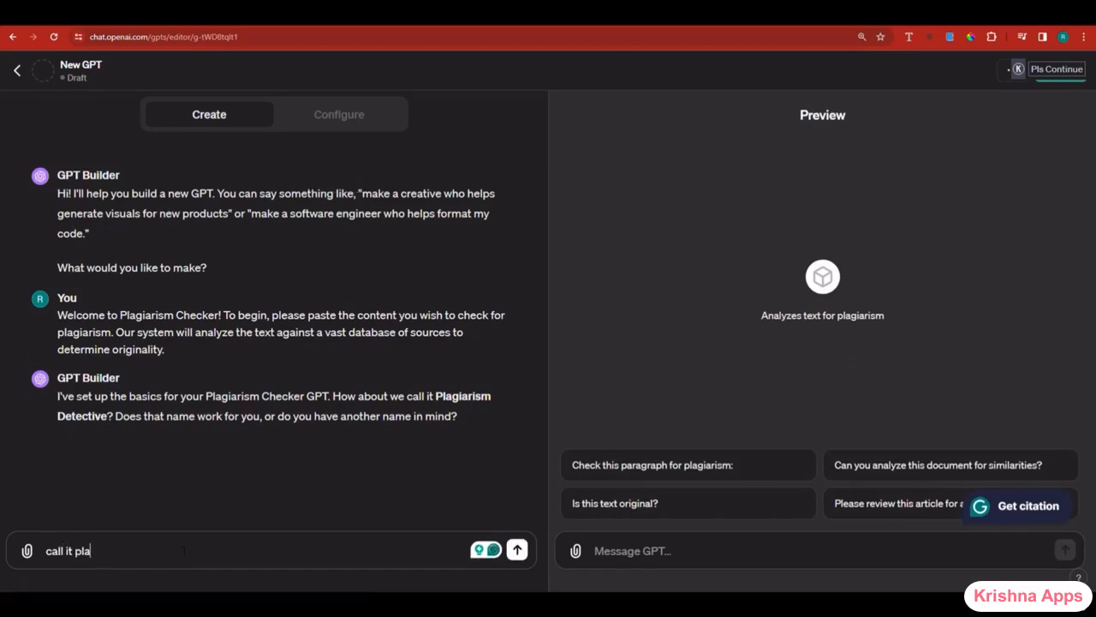
{"action": "type", "text": "m checker"}
{"action": "key", "text": "Return"}
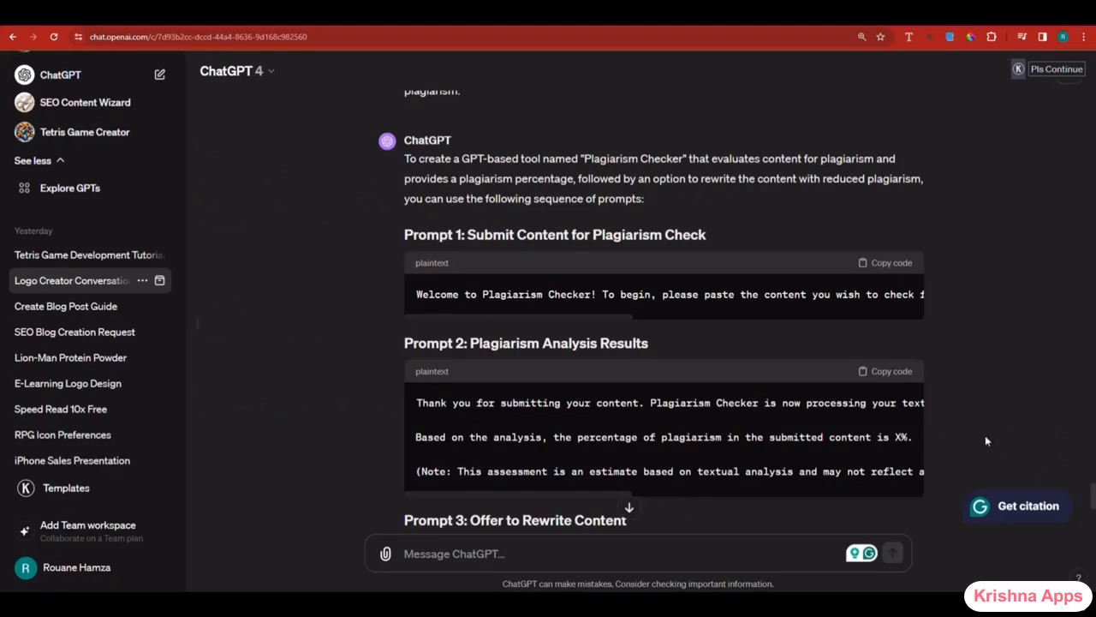
- Accept the generated profile picture with "yes," and submit the copied Prompt 2, Plagiarism Analysis Results, in the same message to GPT Builder
{"action": "scroll", "coordinate": [902, 378], "scroll_direction": "down", "scroll_amount": 5}
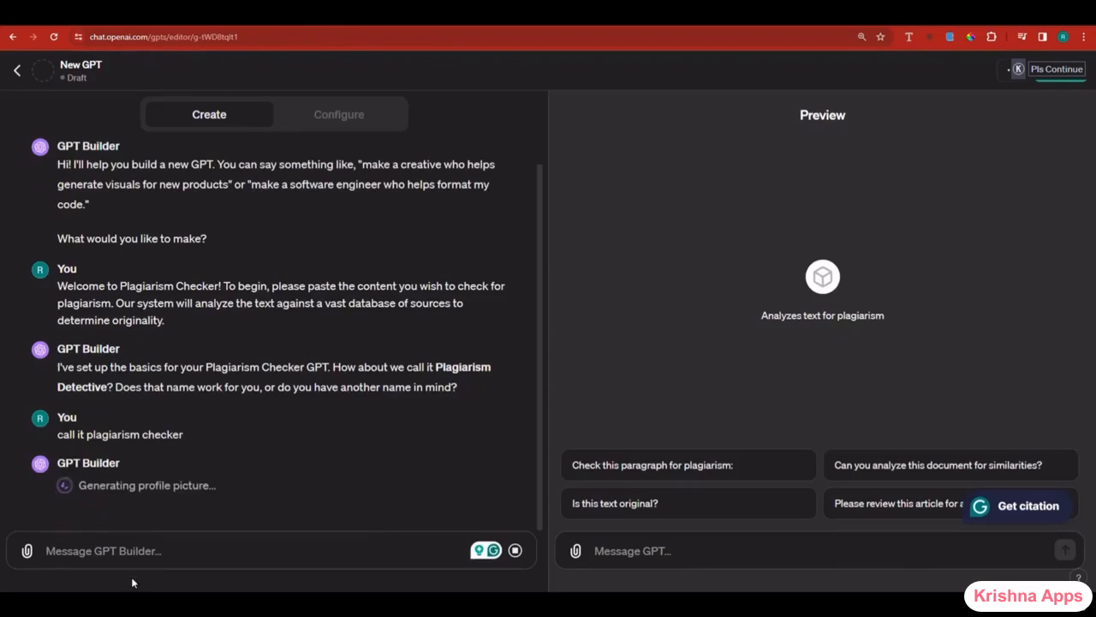
{"action": "left_click", "coordinate": [137, 558]}
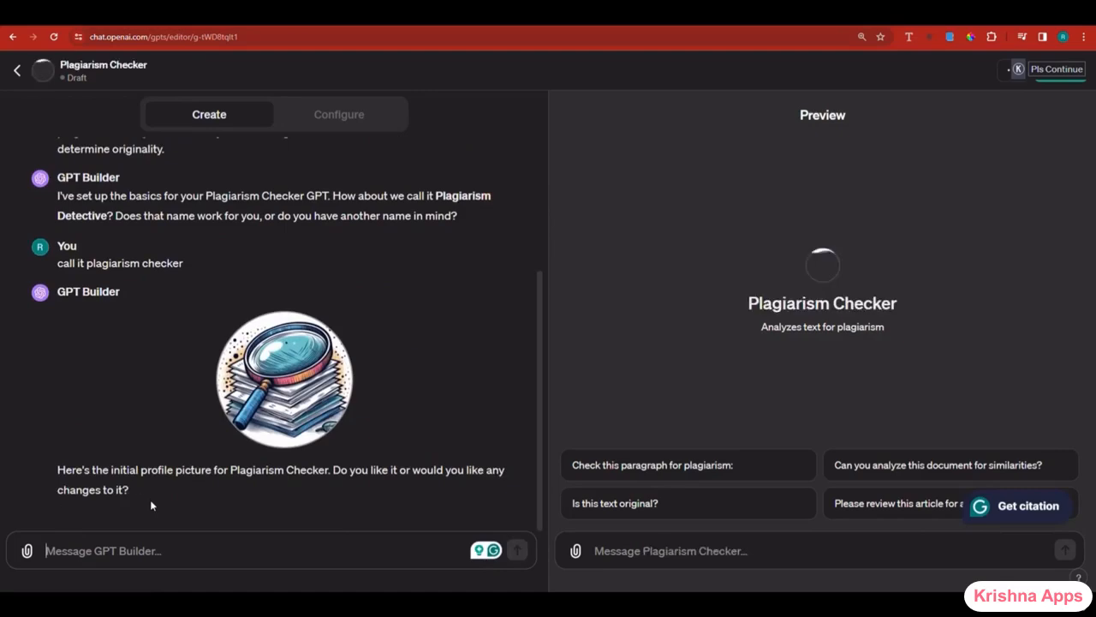
{"action": "type", "text": "yes,"}
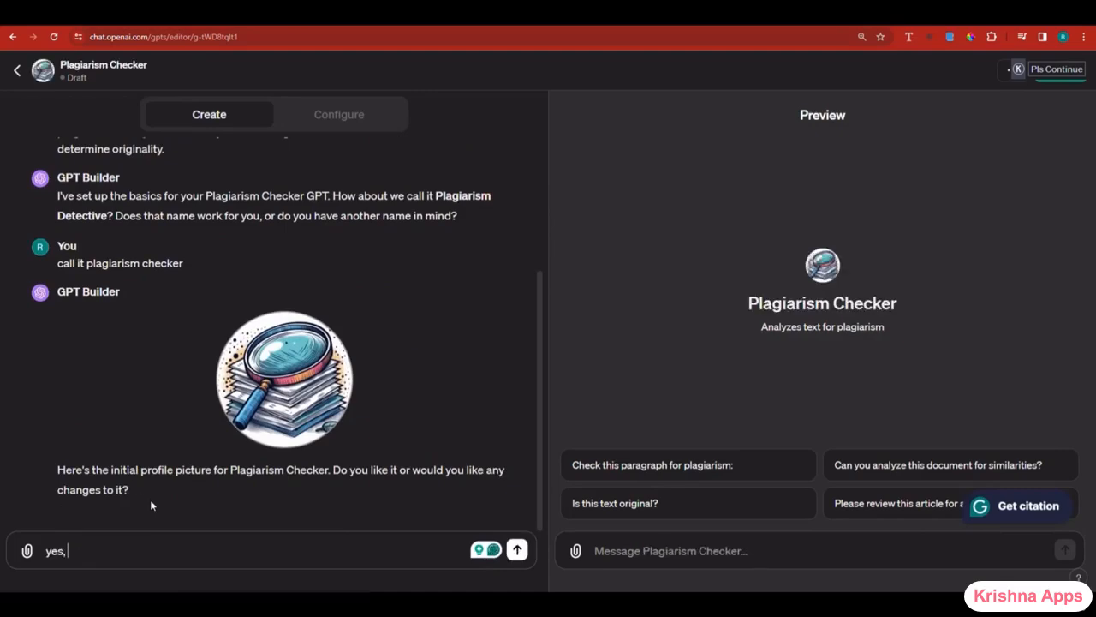
{"action": "key", "text": "ctrl+v"}
{"action": "key", "text": "Return"}
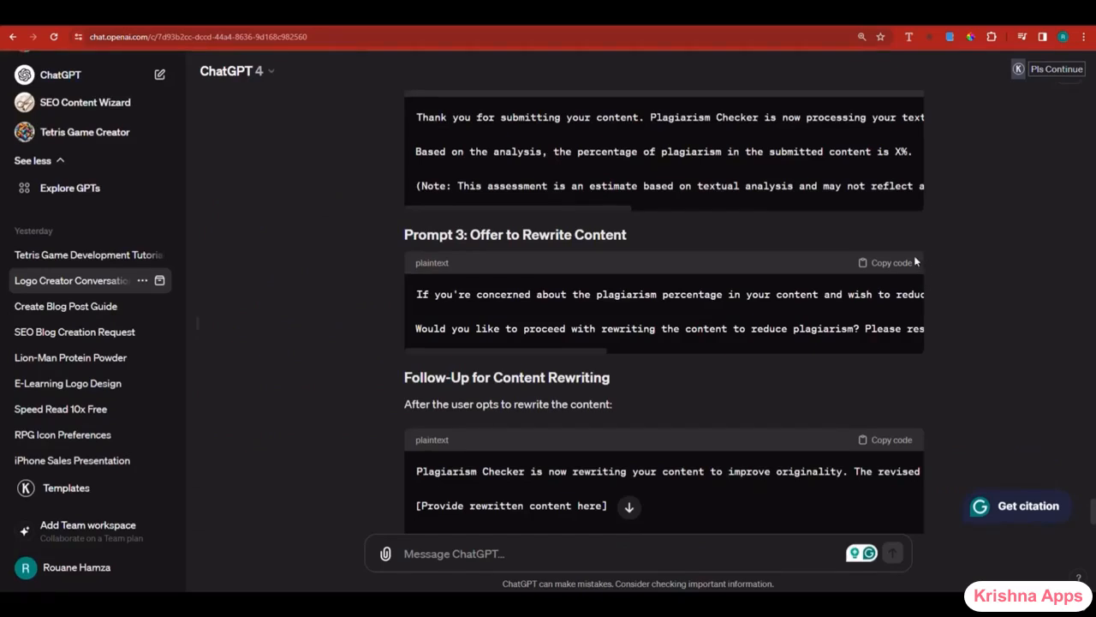
- Copy Prompt 3, Offer to Rewrite Content, from ChatGPT's answer and send it to GPT Builder
{"action": "left_click", "coordinate": [897, 262]}
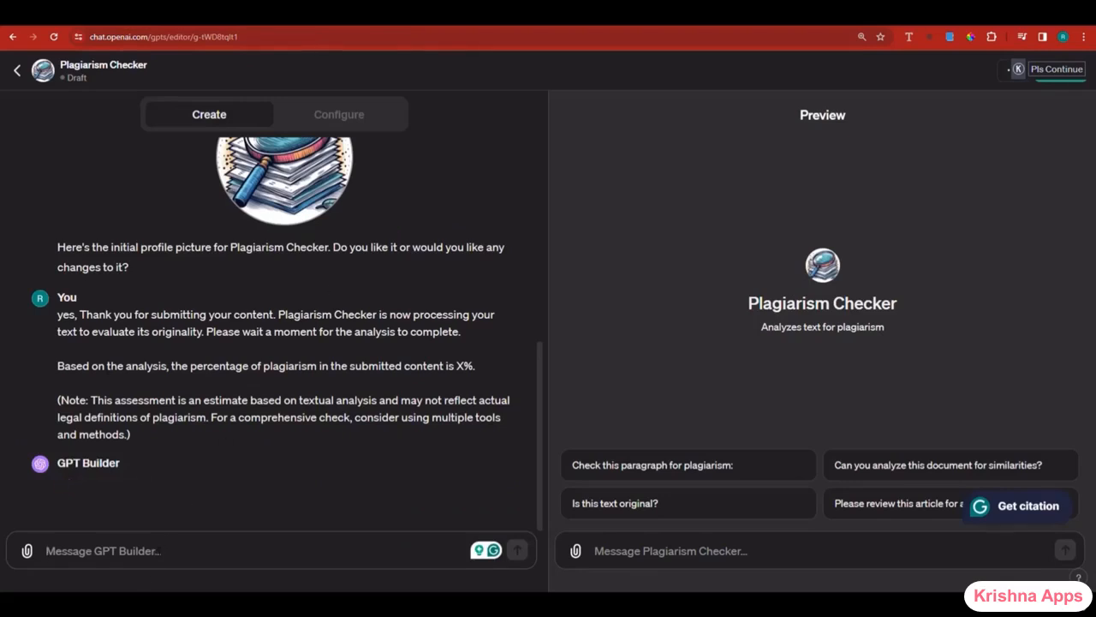
{"action": "key", "text": "ctrl+v"}
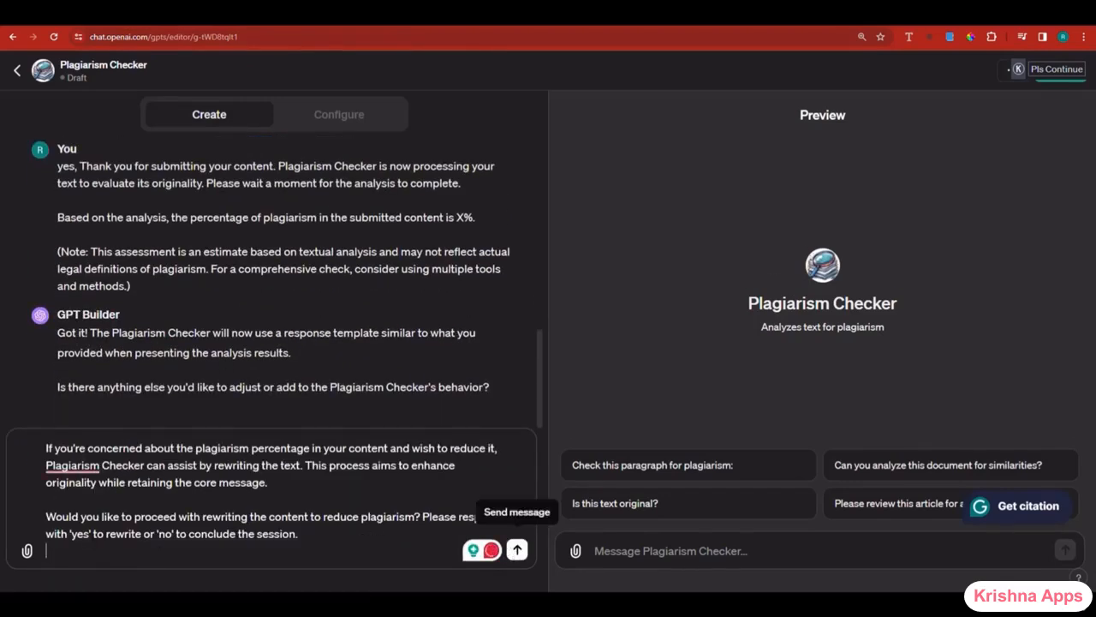
{"action": "left_click", "coordinate": [518, 549]}
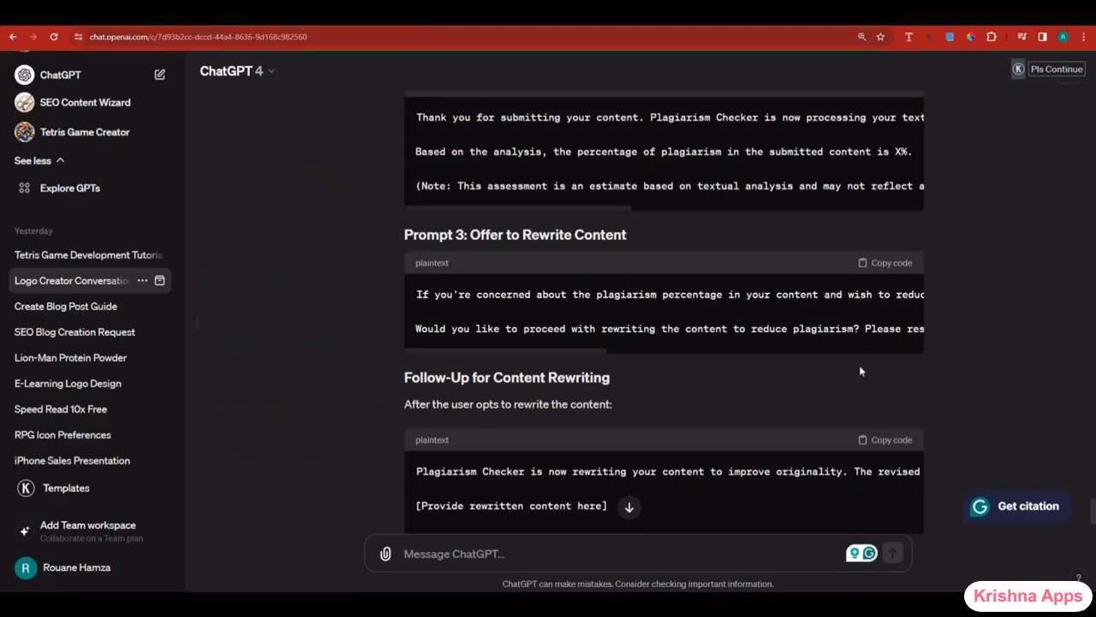
- Copy the Follow-Up for Content Rewriting prompt from ChatGPT's answer and send it to GPT Builder
{"action": "scroll", "coordinate": [882, 406], "scroll_direction": "down", "scroll_amount": 2}
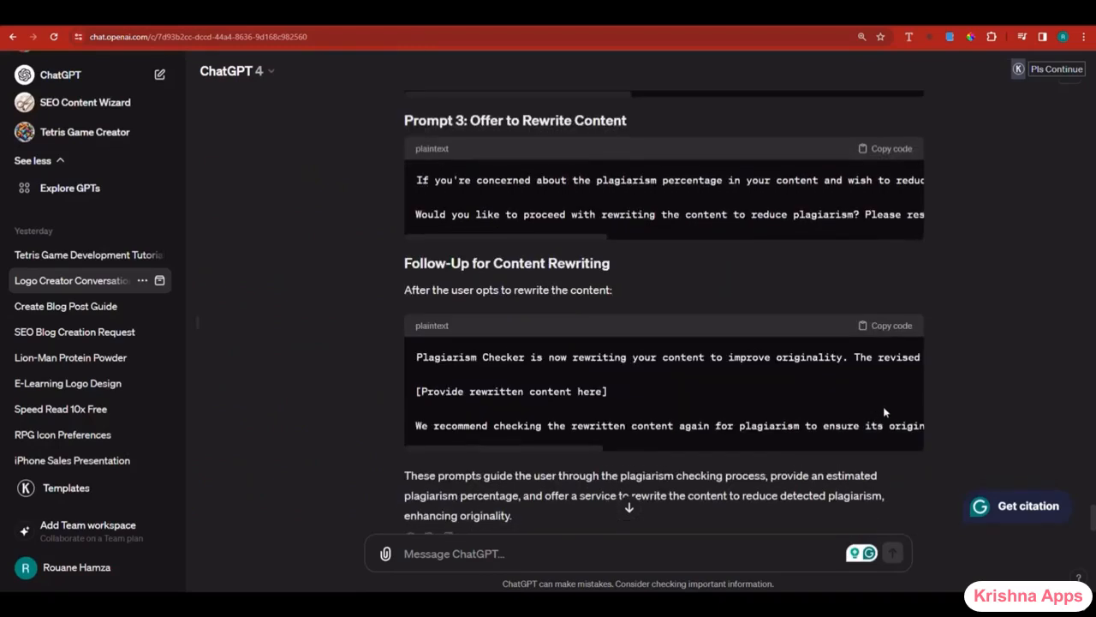
{"action": "left_click", "coordinate": [886, 332]}
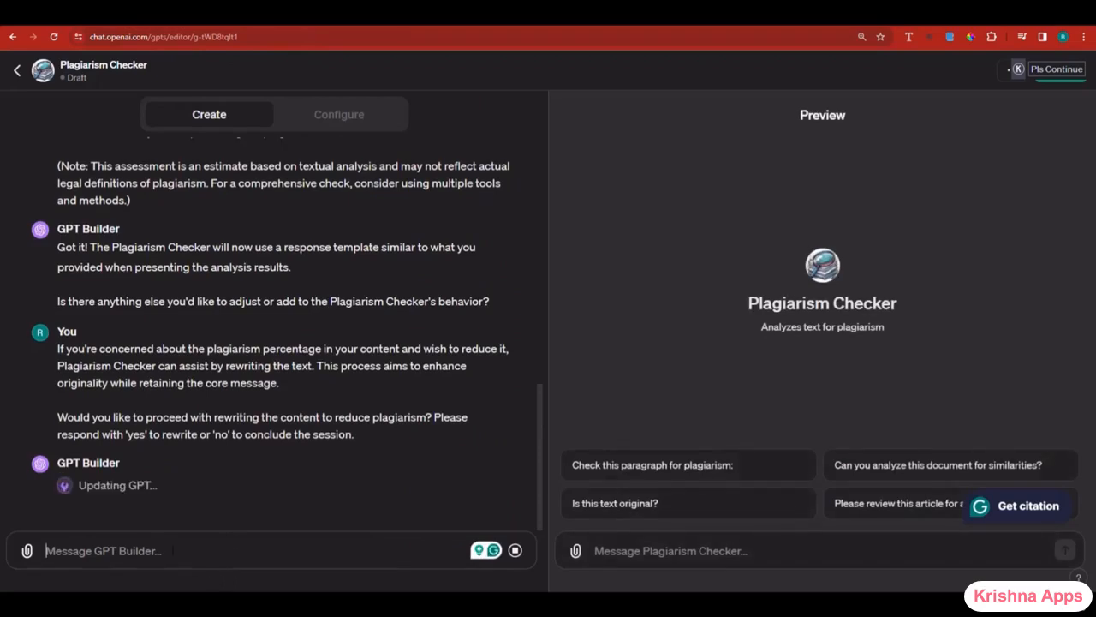
{"action": "key", "text": "ctrl+v"}
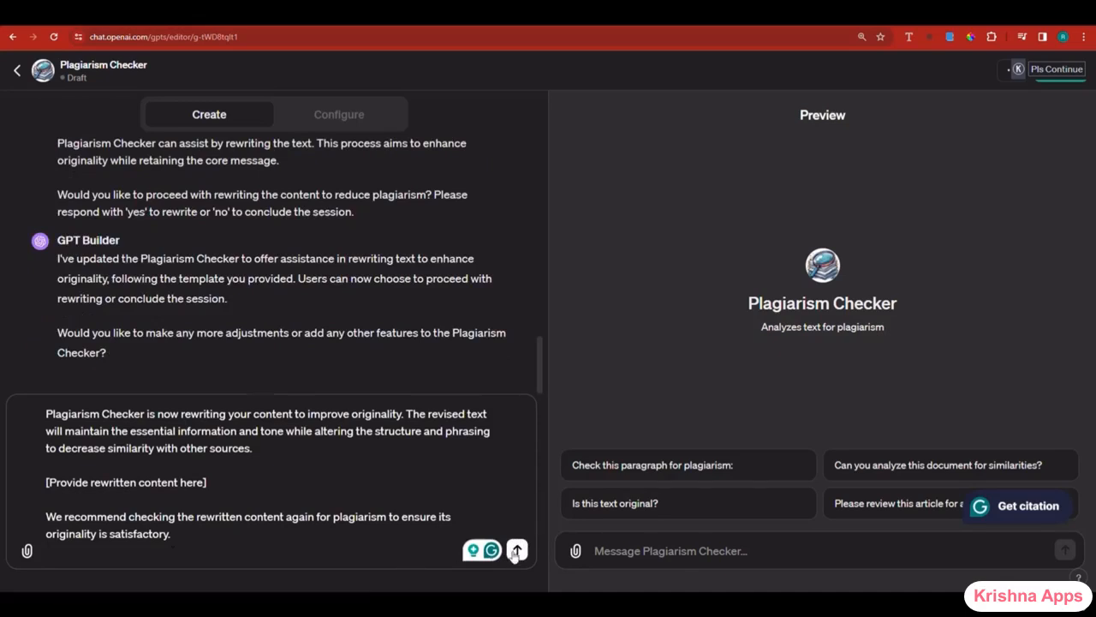
{"action": "left_click", "coordinate": [516, 551]}
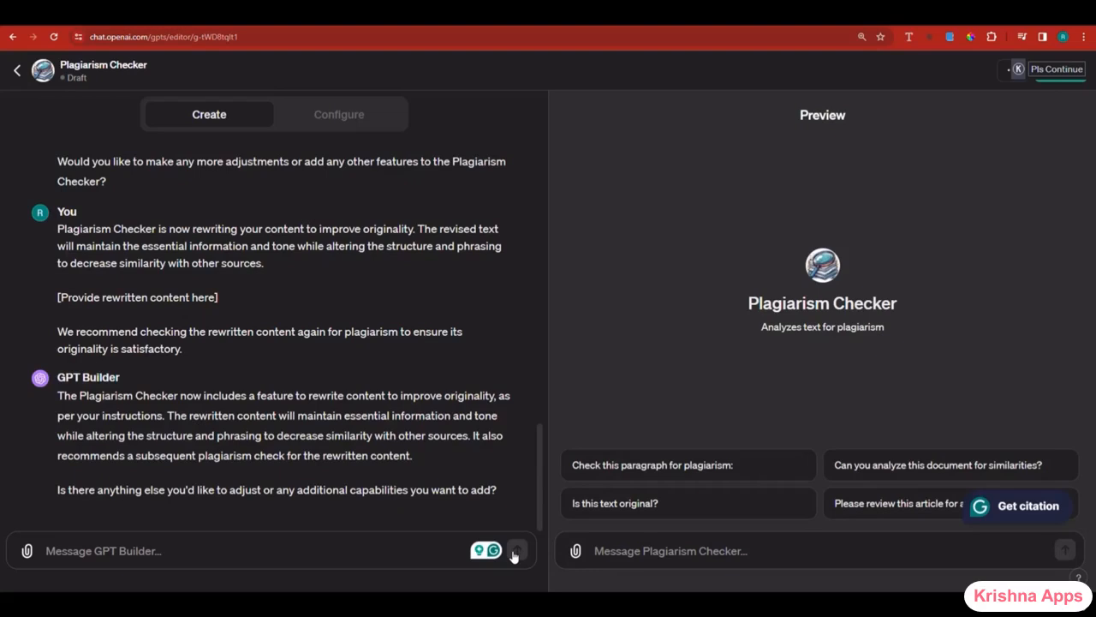
- Publish the Plagiarism Checker GPT to Everyone and try its "Check this paragraph for plagiarism:" conversation starter
{"action": "left_click", "coordinate": [1059, 83]}
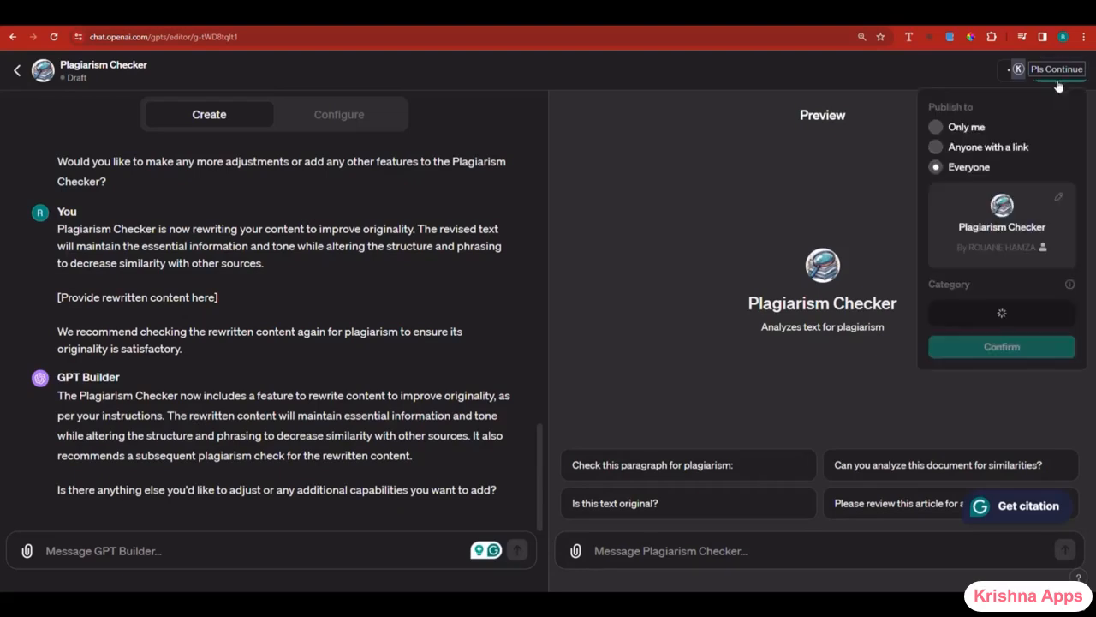
{"action": "left_click", "coordinate": [1016, 360]}
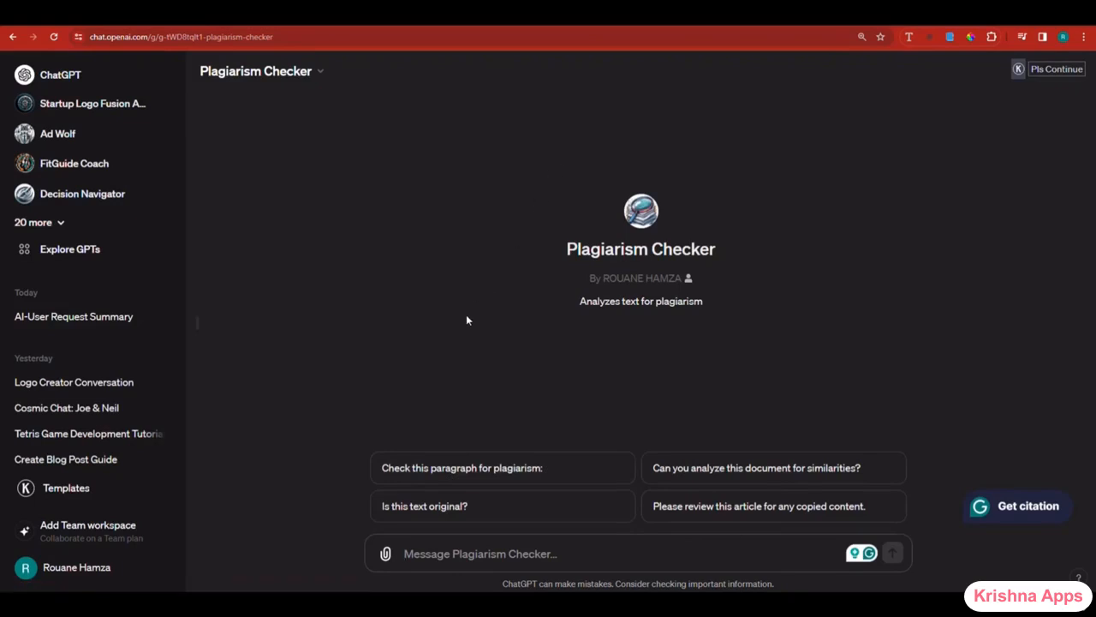
{"action": "left_click", "coordinate": [462, 468]}
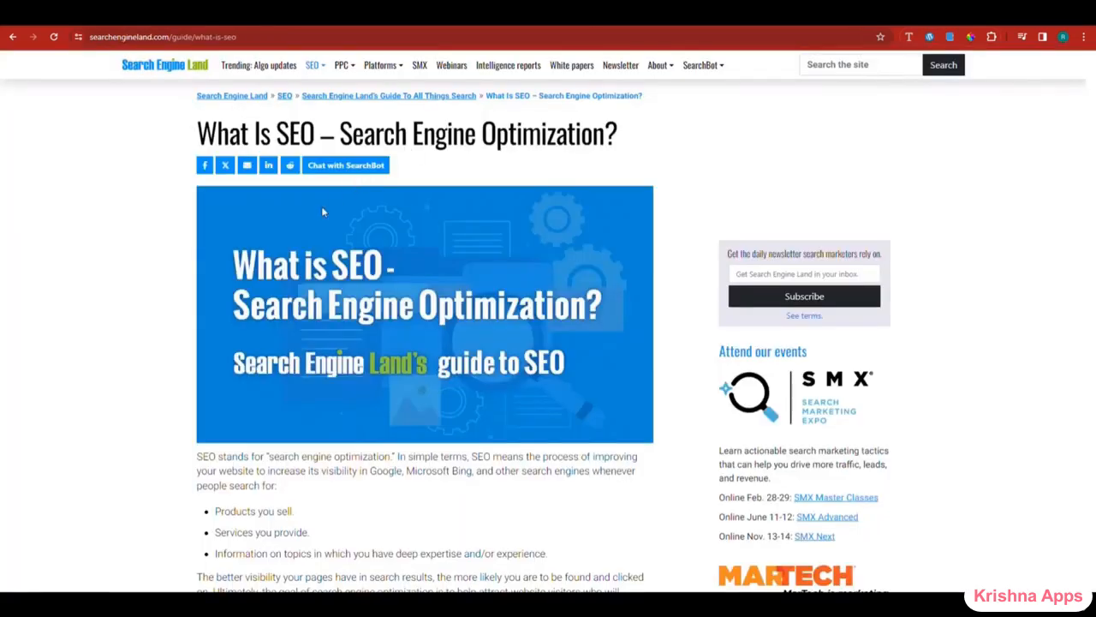
- Copy the SEO vs. SEM section of Search Engine Land's What Is SEO guide
{"action": "scroll", "coordinate": [321, 212], "scroll_direction": "down", "scroll_amount": 2}
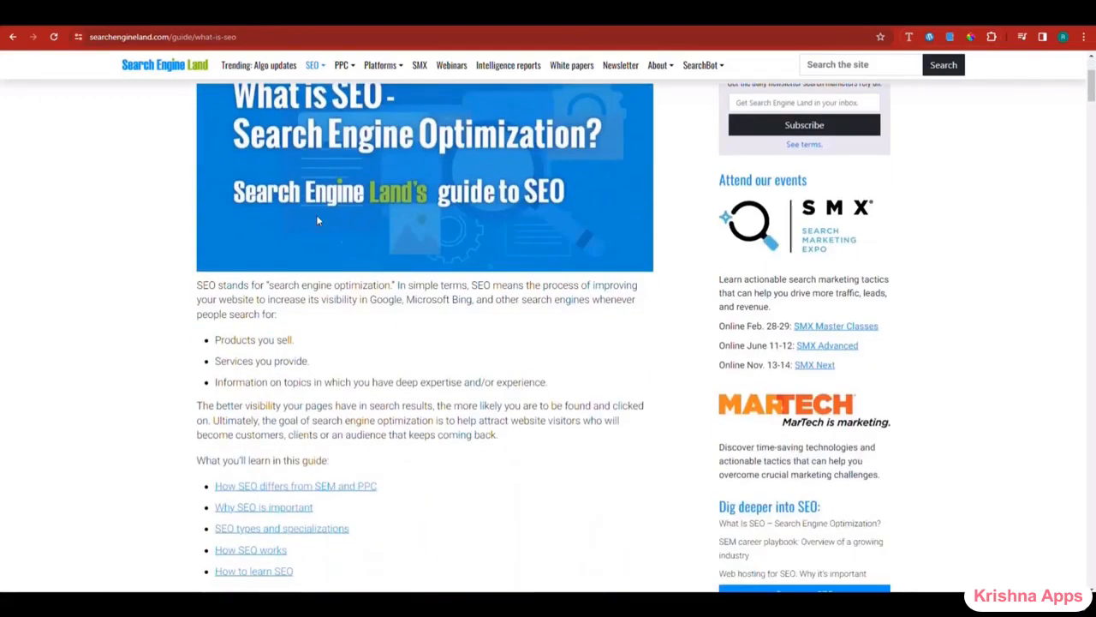
{"action": "scroll", "coordinate": [316, 220], "scroll_direction": "down", "scroll_amount": 6}
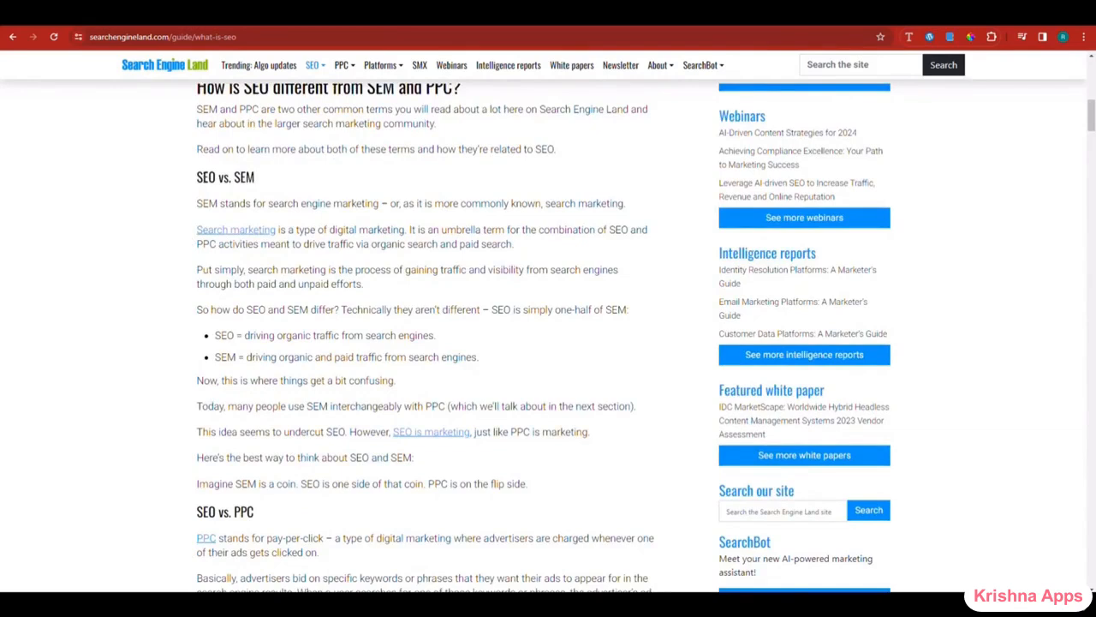
{"action": "left_click_drag", "start_coordinate": [198, 177], "coordinate": [536, 484]}
{"action": "right_click", "coordinate": [524, 492]}
{"action": "left_click", "coordinate": [578, 359]}
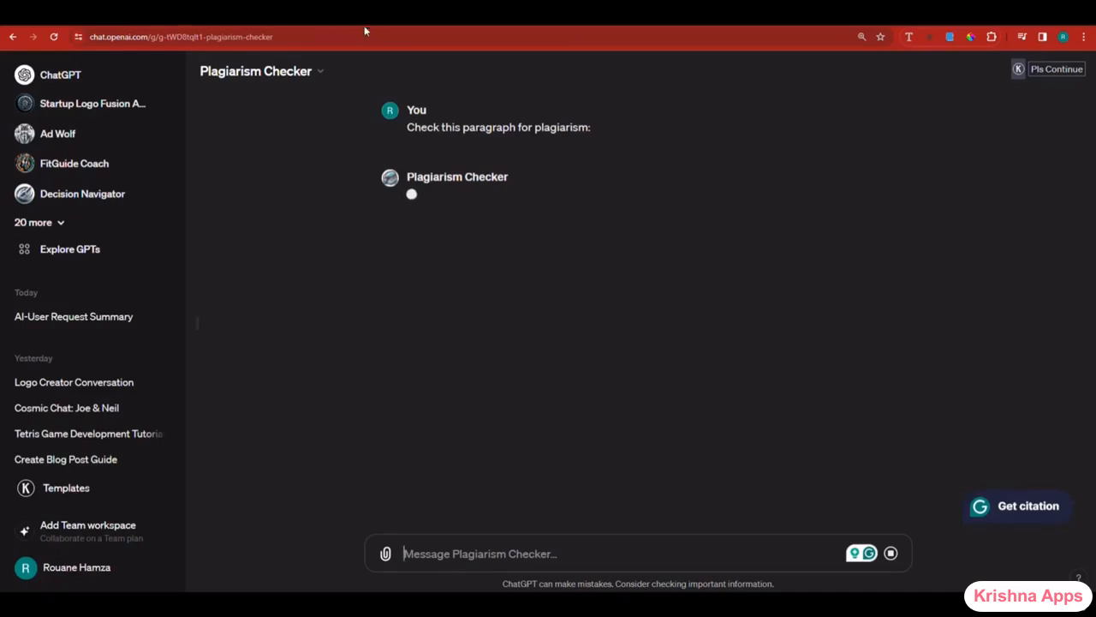
- Reload the Plagiarism Checker page, use the starter "Check this paragraph for plagiarism:", and submit the copied SEO vs. SEM section
{"action": "left_click", "coordinate": [365, 34]}
{"action": "key", "text": "Return"}
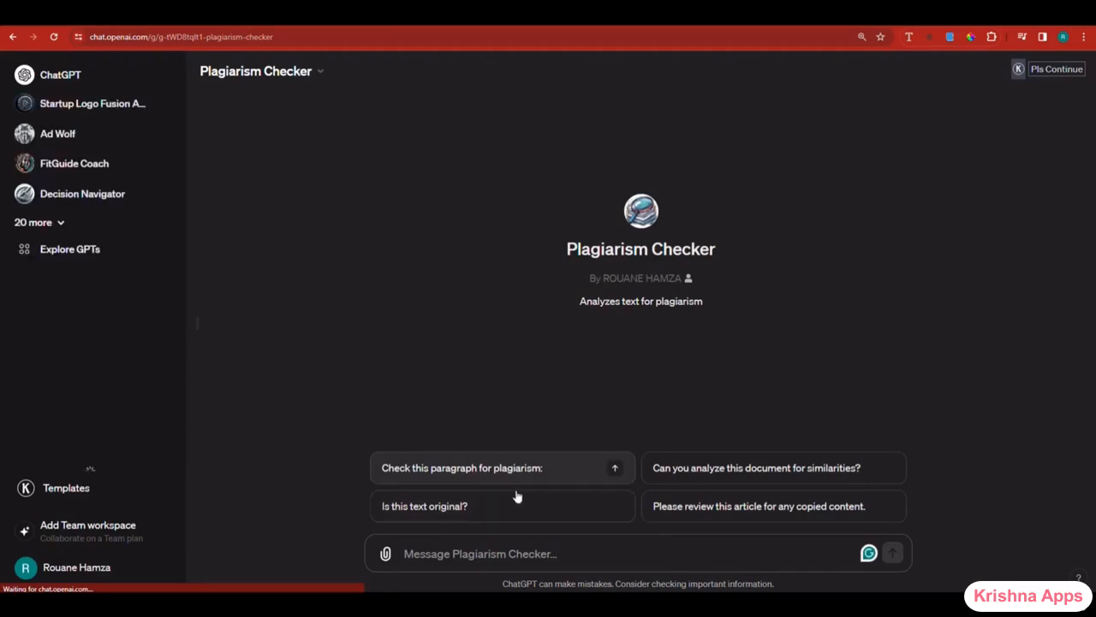
{"action": "left_click", "coordinate": [452, 478]}
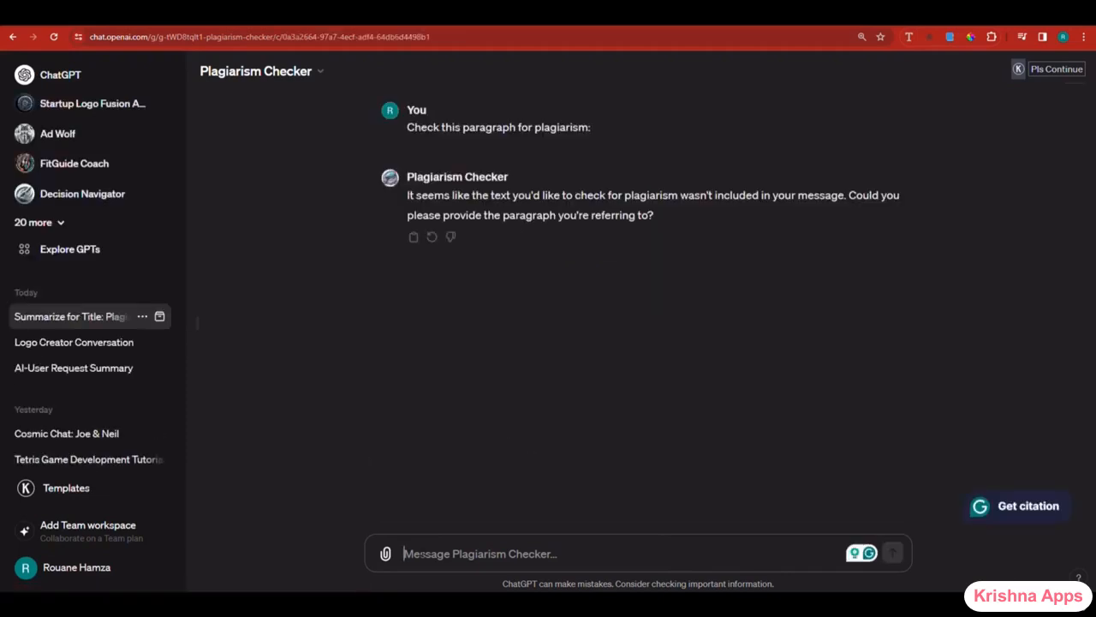
{"action": "key", "text": "ctrl+v"}
{"action": "key", "text": "Return"}
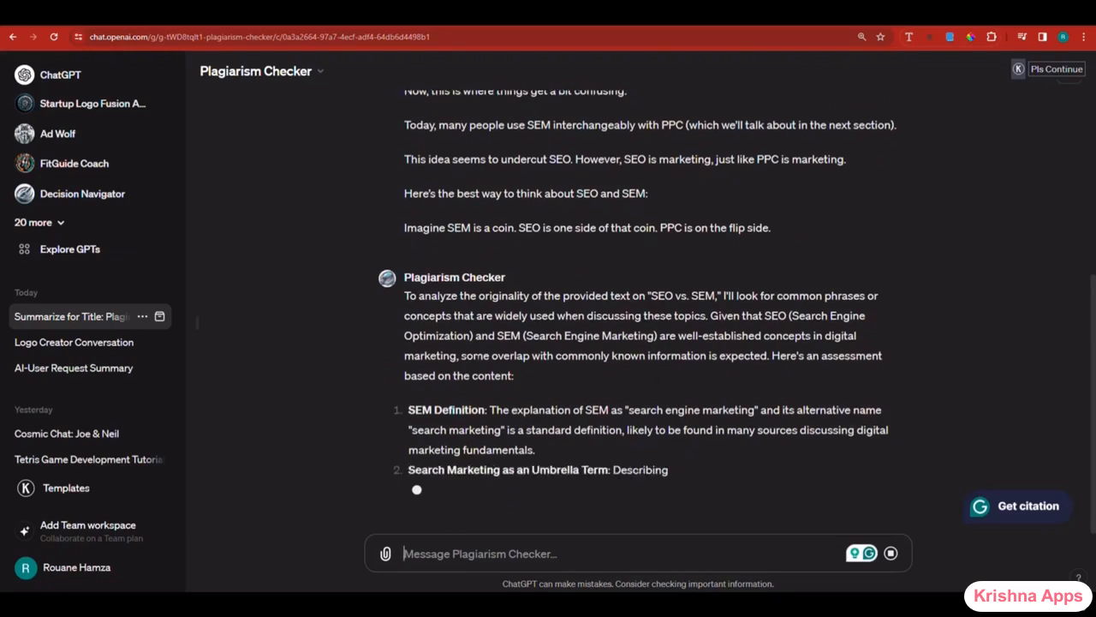
- Stop Plagiarism Checker's response and review the submitted SEO vs. SEM text and the start of the analysis
{"action": "left_click", "coordinate": [890, 553]}
{"action": "scroll", "coordinate": [629, 370], "scroll_direction": "up", "scroll_amount": 5}
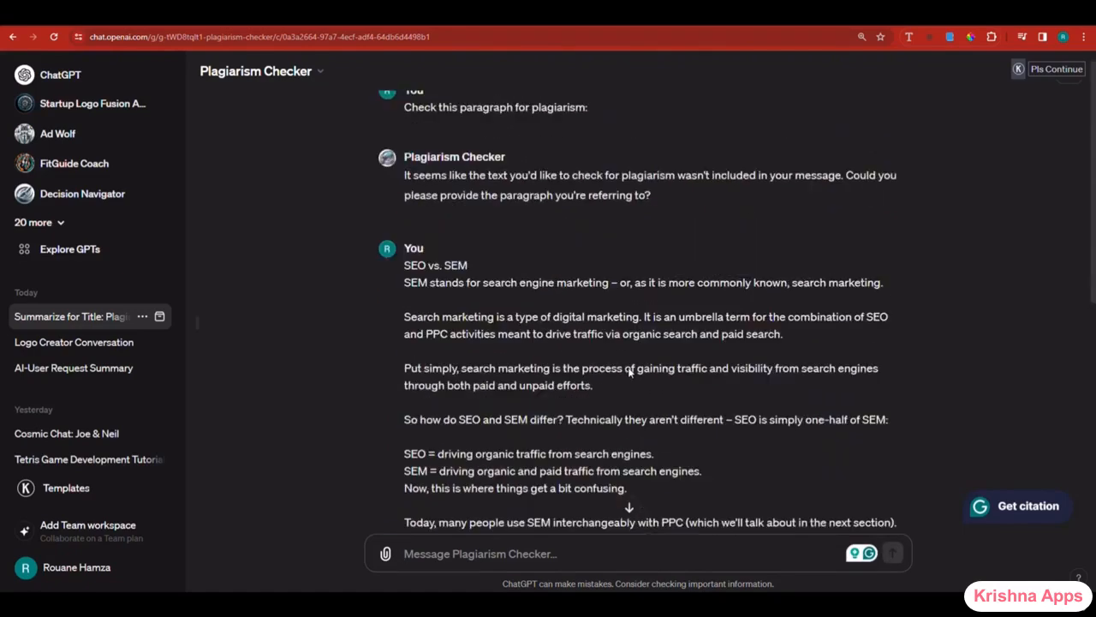
{"action": "scroll", "coordinate": [454, 287], "scroll_direction": "down", "scroll_amount": 5}
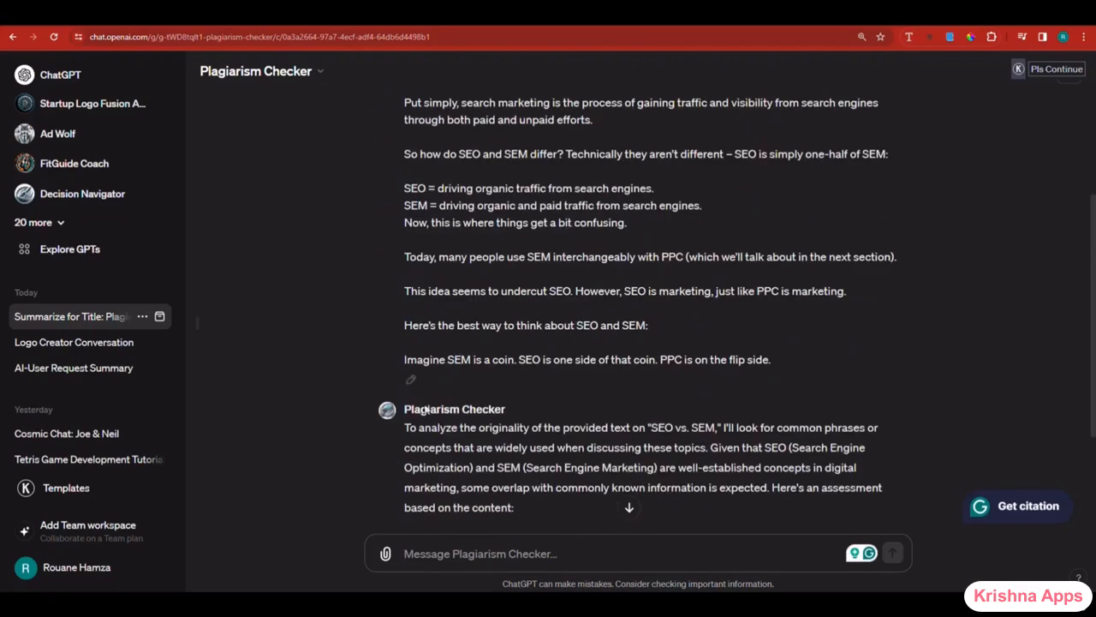
- Edit the submitted SEO vs. SEM message to begin with 'check this content for plagiarism "' and resubmit it
{"action": "scroll", "coordinate": [432, 377], "scroll_direction": "up", "scroll_amount": 5}
{"action": "type", "text": "c"}
{"action": "type", "text": "hjek"}
{"action": "key", "text": "BackSpace"}
{"action": "key", "text": "BackSpace"}
{"action": "key", "text": "BackSpace"}
{"action": "type", "text": "this con"}
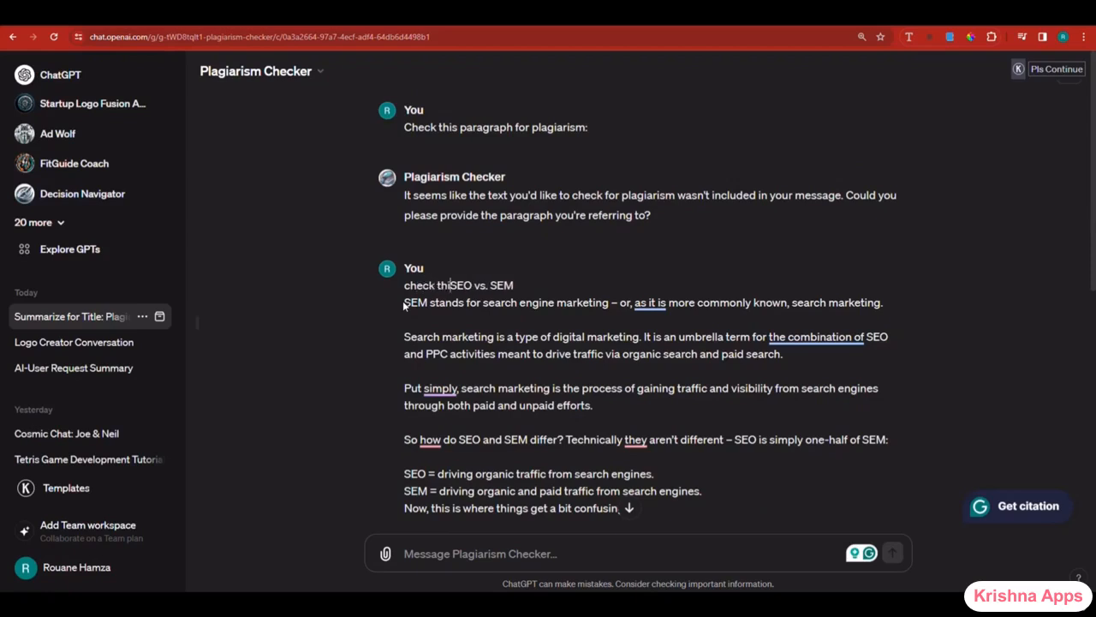
{"action": "type", "text": "tent for pl"}
{"action": "type", "text": "agiars"}
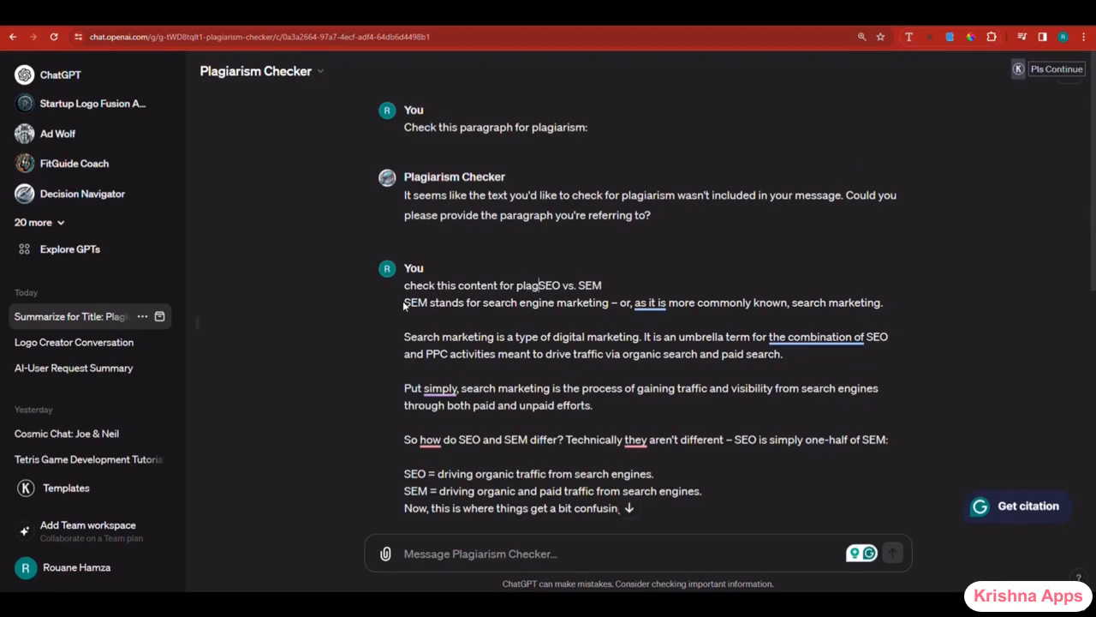
{"action": "key", "text": "BackSpace"}
{"action": "type", "text": "ism \""}
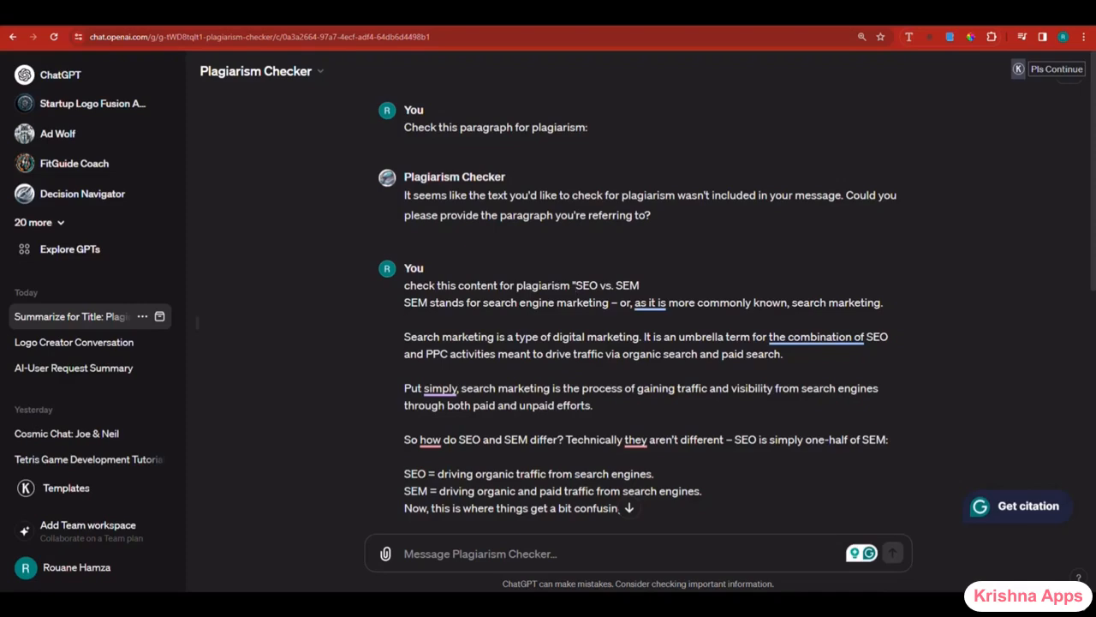
{"action": "scroll", "coordinate": [446, 394], "scroll_direction": "down", "scroll_amount": 3}
{"action": "left_click", "coordinate": [600, 390]}
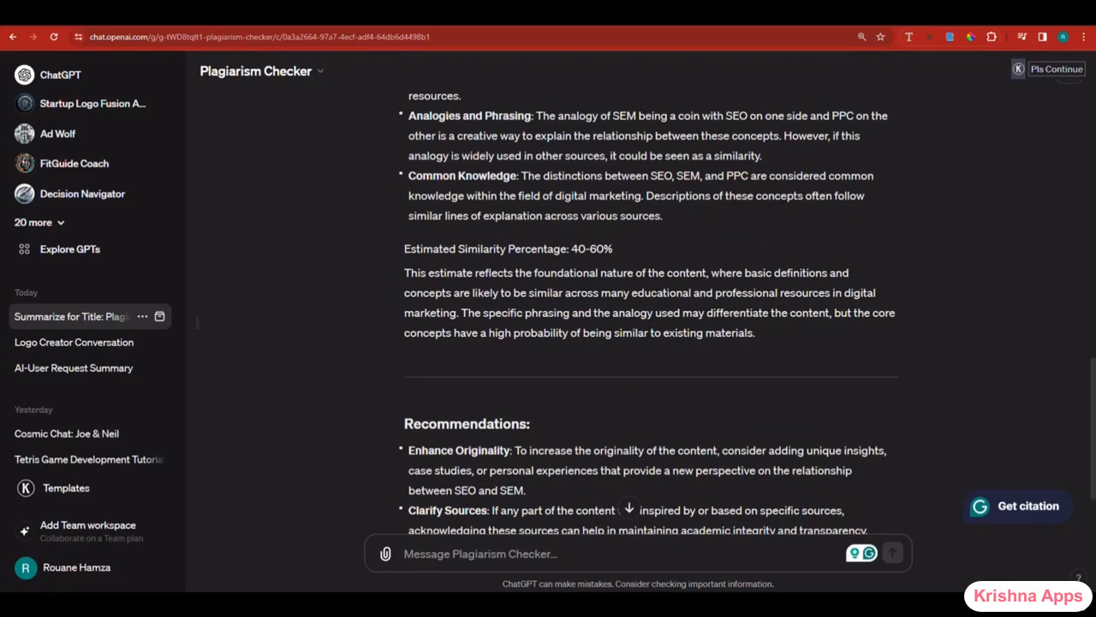
- Open Grammarly in a new tab and create a new document
{"action": "key", "text": "ctrl+t"}
{"action": "type", "text": "g"}
{"action": "key", "text": "Down"}
{"action": "key", "text": "Return"}
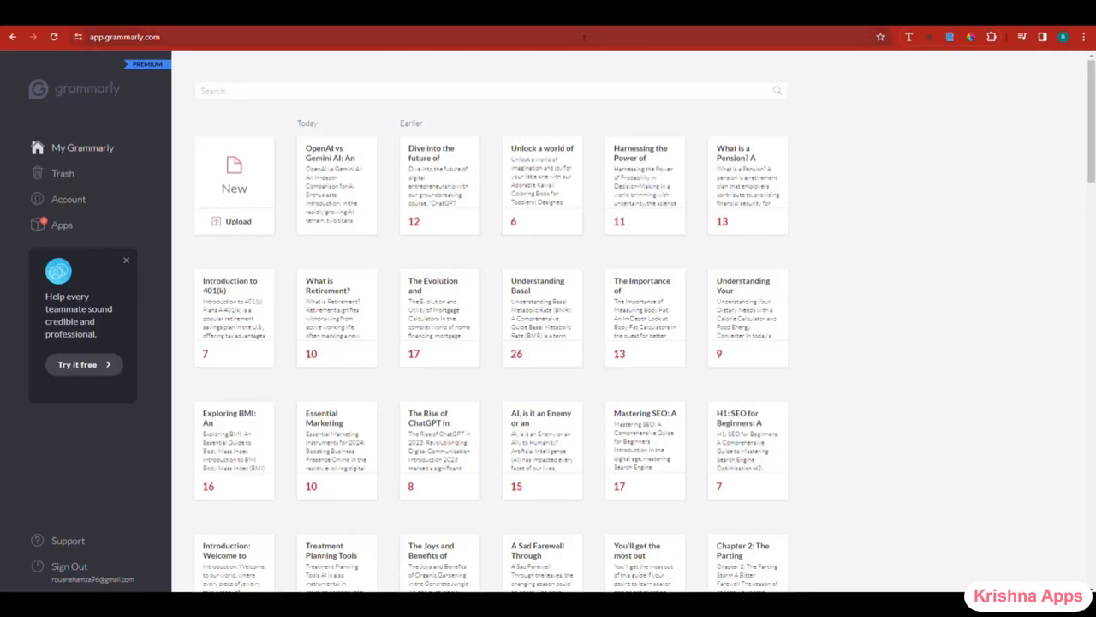
{"action": "left_click", "coordinate": [221, 203]}
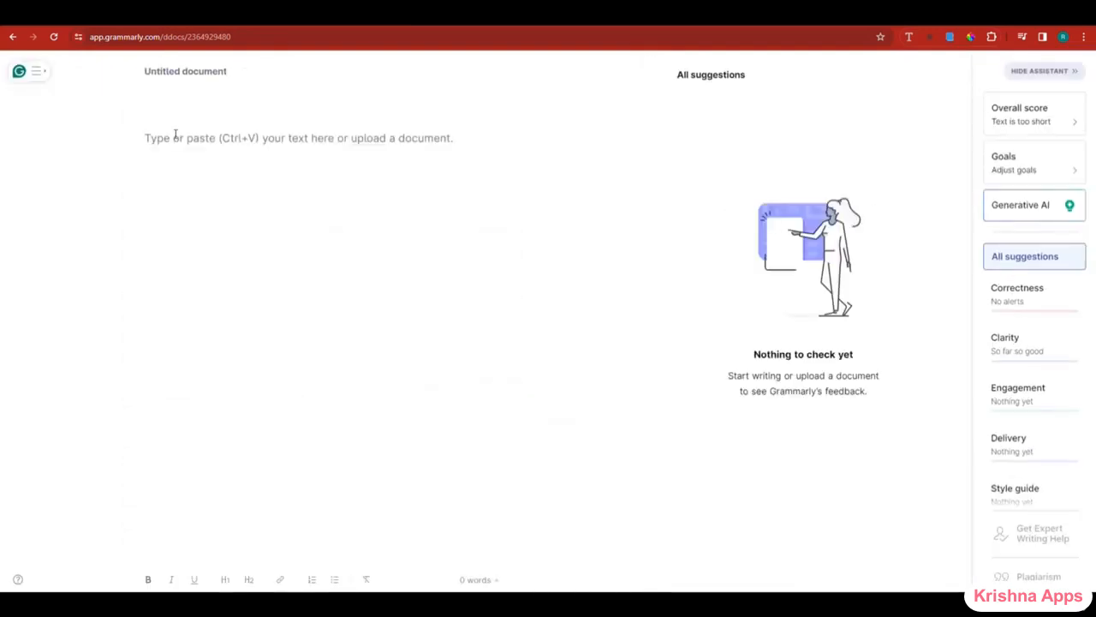
- Paste the copied SEO vs. SEM section into the Grammarly document, accept the default goals, and run the plagiarism check
{"action": "key", "text": "ctrl+v"}
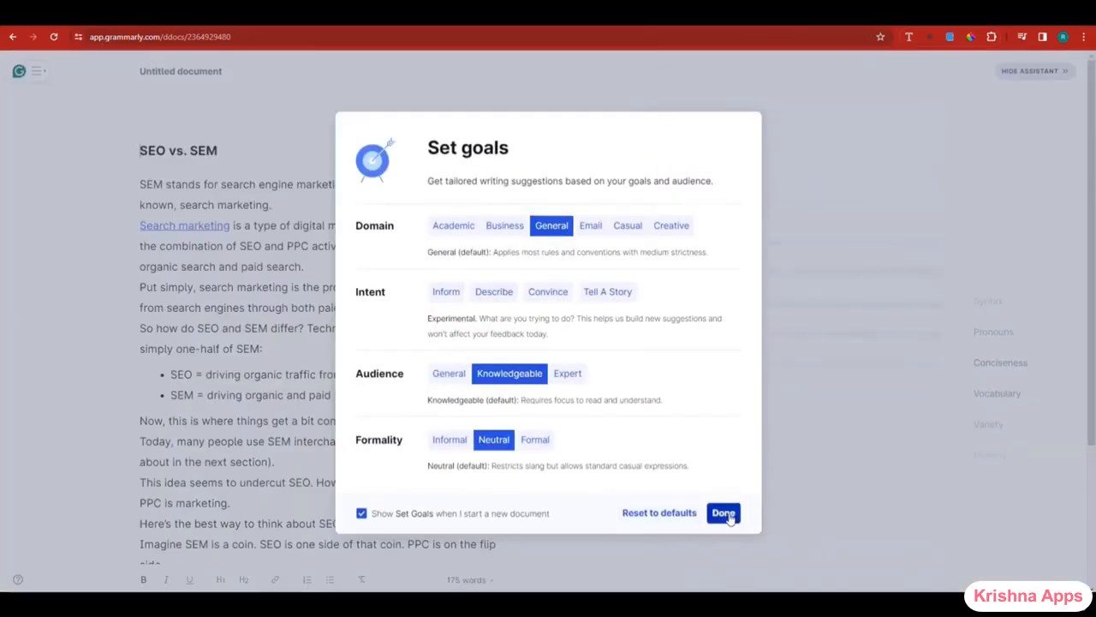
{"action": "left_click", "coordinate": [724, 512]}
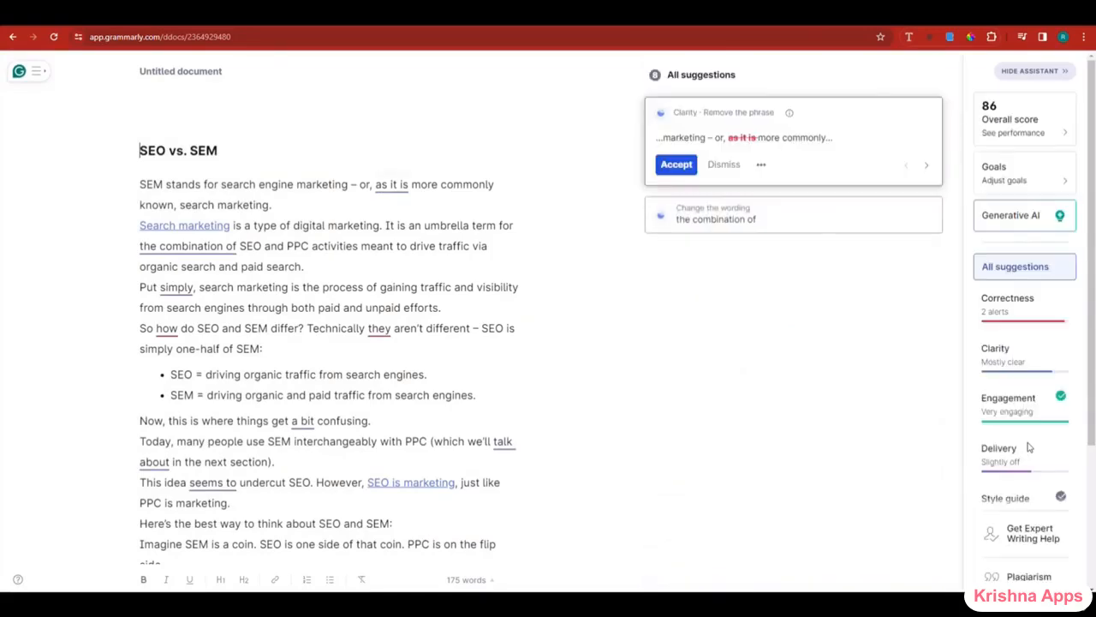
{"action": "left_click", "coordinate": [1029, 576]}
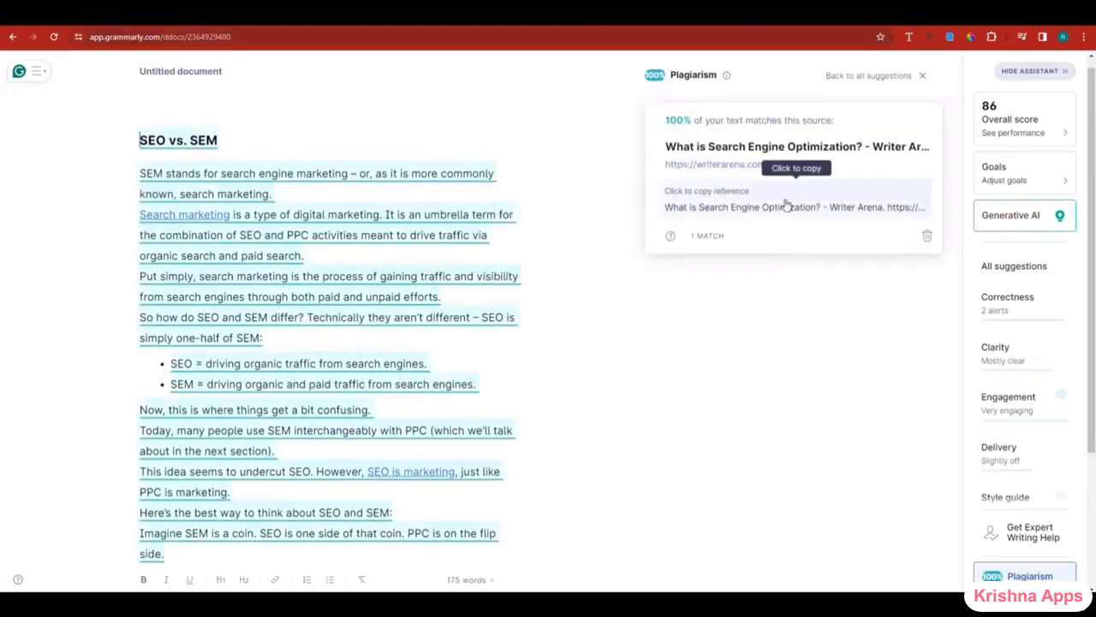
- Open the matching source from the plagiarism result and skim Search Engine Land's What Is SEO guide
{"action": "left_click", "coordinate": [742, 164]}
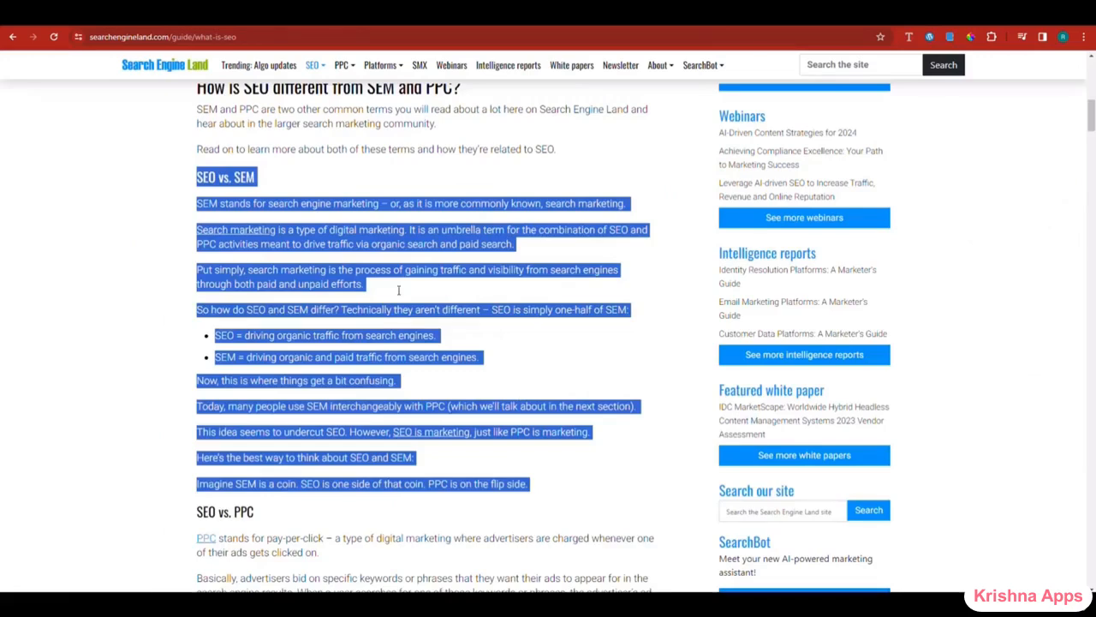
{"action": "scroll", "coordinate": [457, 315], "scroll_direction": "up", "scroll_amount": 10}
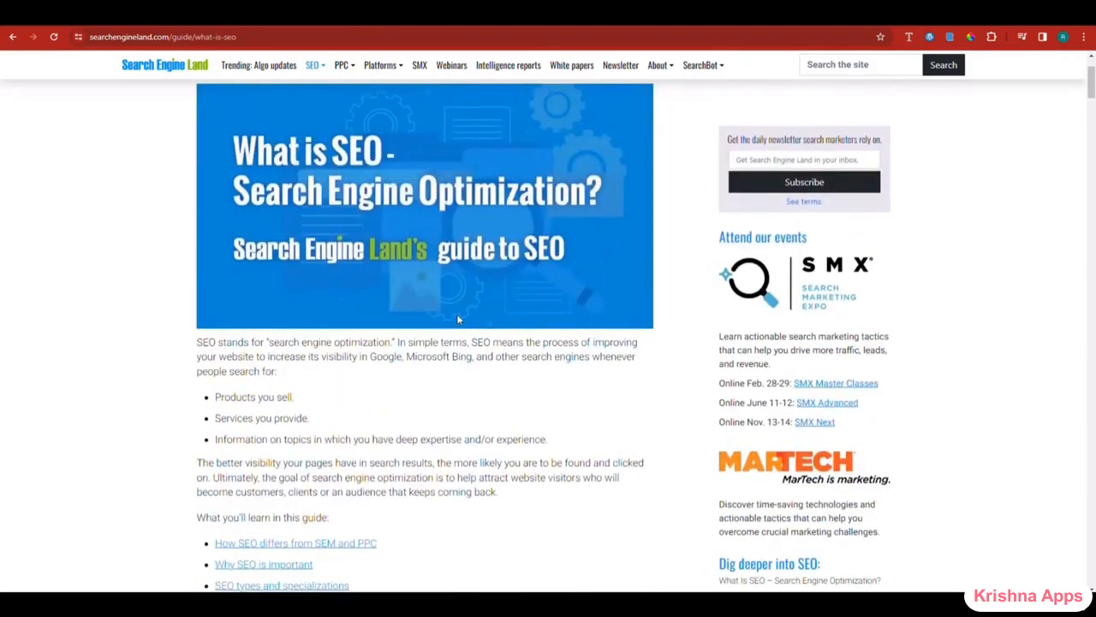
{"action": "scroll", "coordinate": [465, 342], "scroll_direction": "down", "scroll_amount": 20}
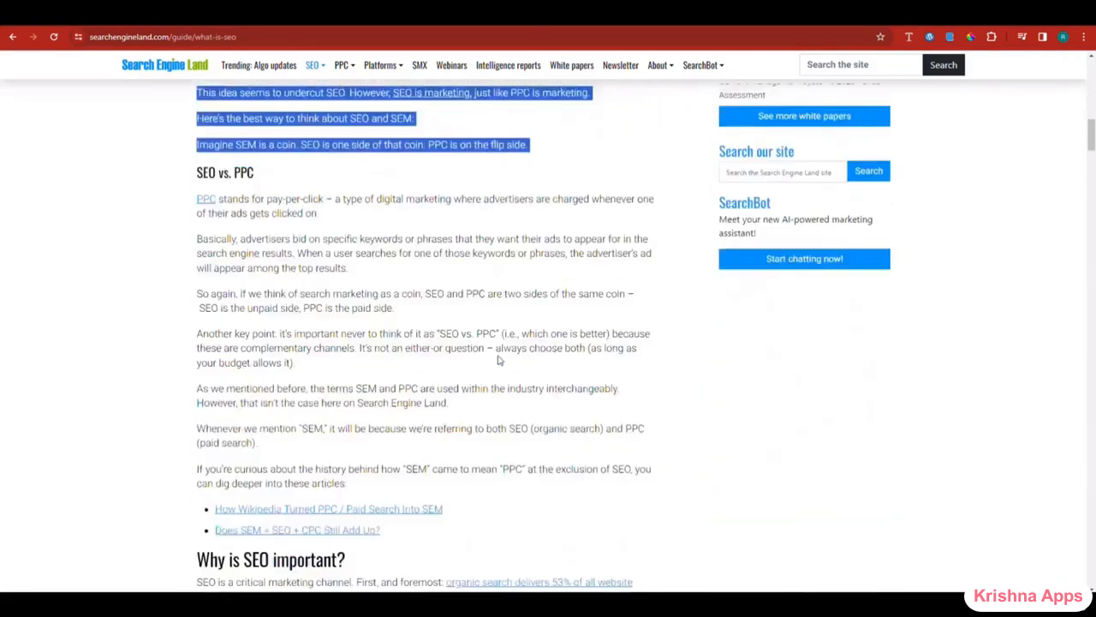
{"action": "scroll", "coordinate": [499, 370], "scroll_direction": "down", "scroll_amount": 20}
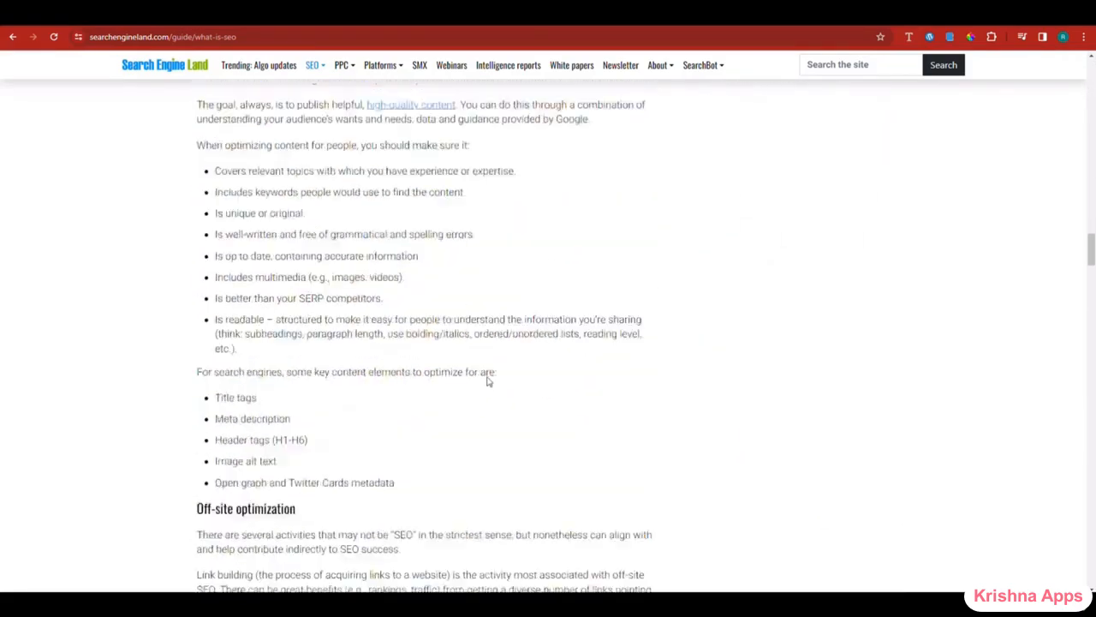
{"action": "scroll", "coordinate": [488, 388], "scroll_direction": "down", "scroll_amount": 20}
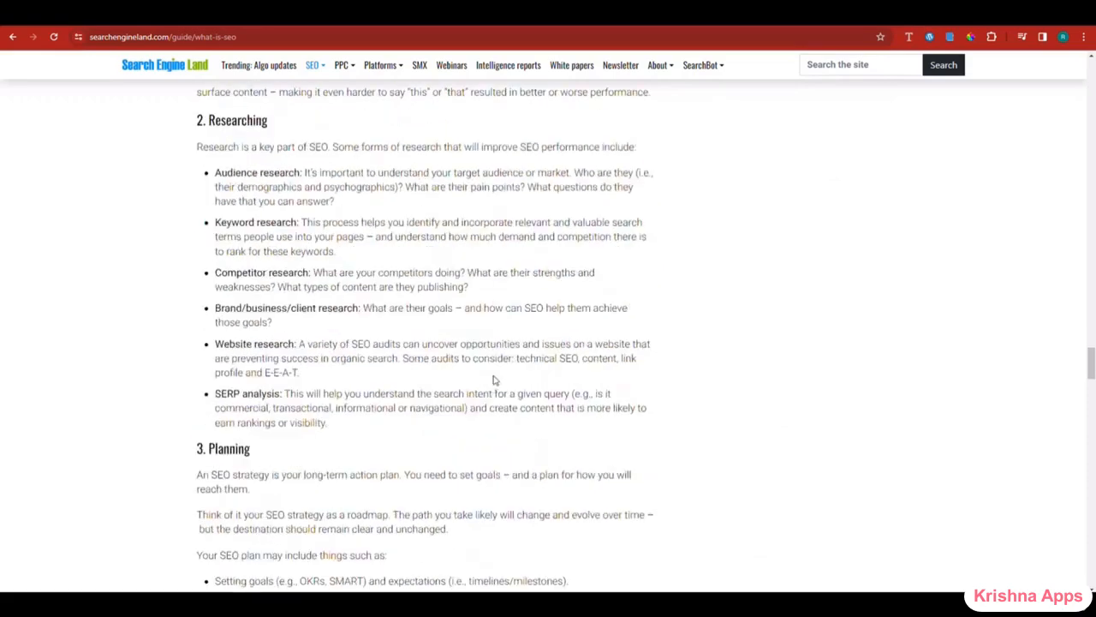
{"action": "scroll", "coordinate": [507, 390], "scroll_direction": "down", "scroll_amount": 20}
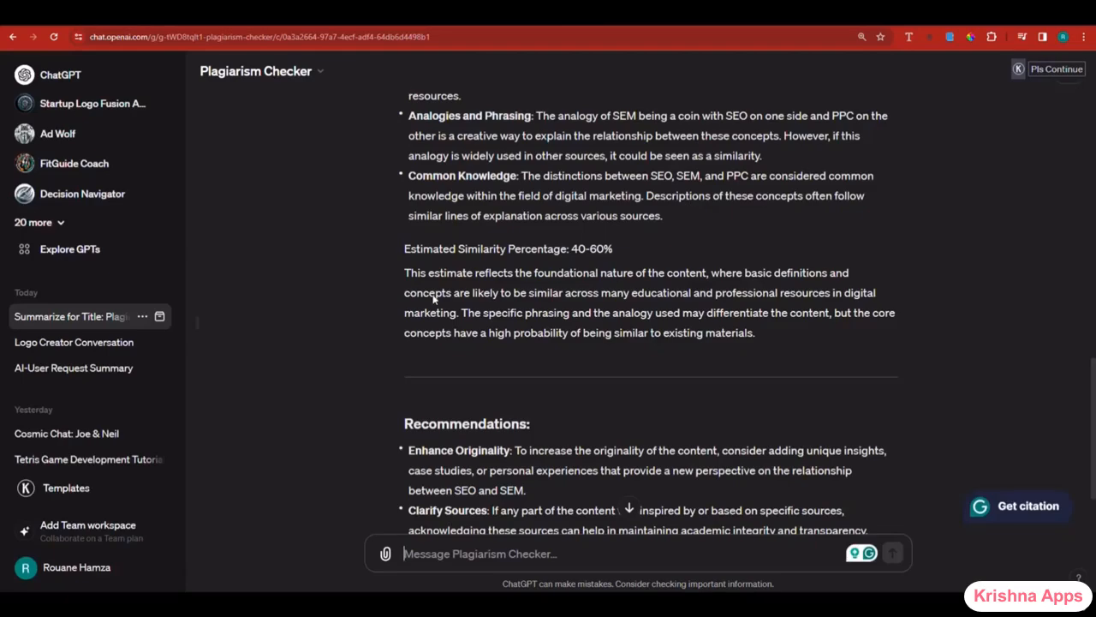
- Review the end of Plagiarism Checker's analysis in ChatGPT and reply "yes rewrite it"
{"action": "scroll", "coordinate": [434, 297], "scroll_direction": "down", "scroll_amount": 3}
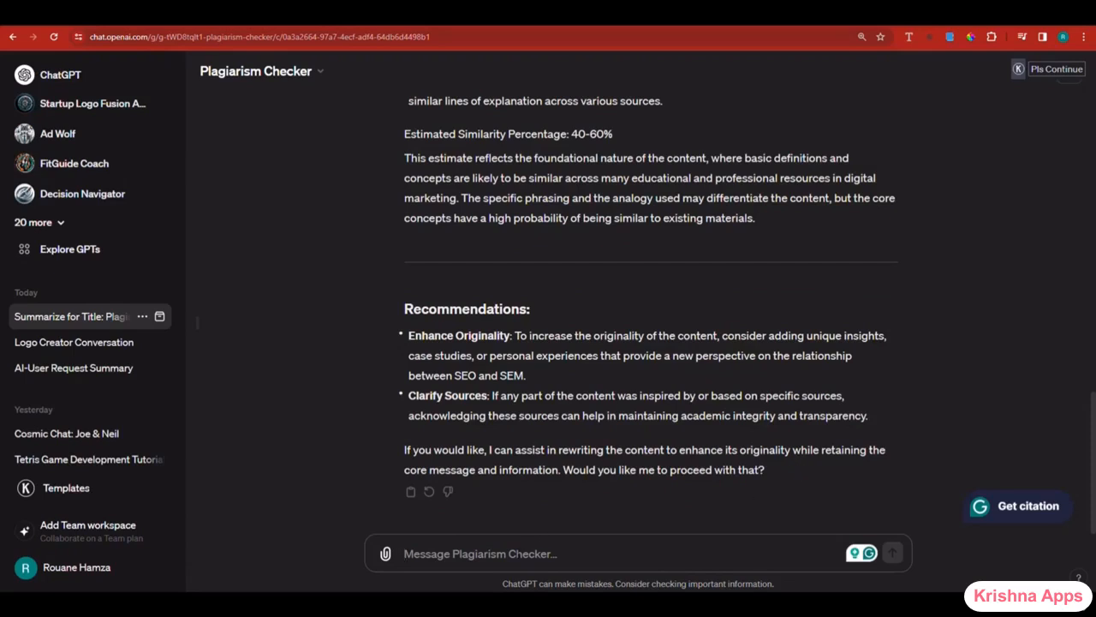
{"action": "type", "text": "yes rewrite it"}
{"action": "key", "text": "Return"}
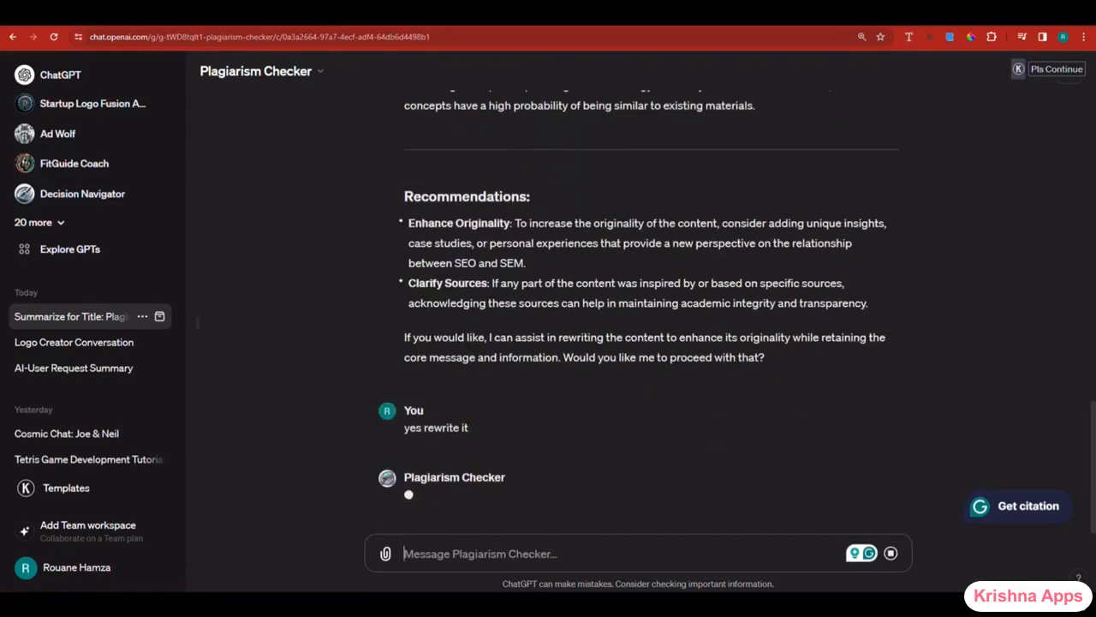
- Open grammarly.com in another new tab and start a blank document for the rewritten text
{"action": "key", "text": "ctrl+t"}
{"action": "type", "text": "grammarly.com"}
{"action": "key", "text": "Return"}
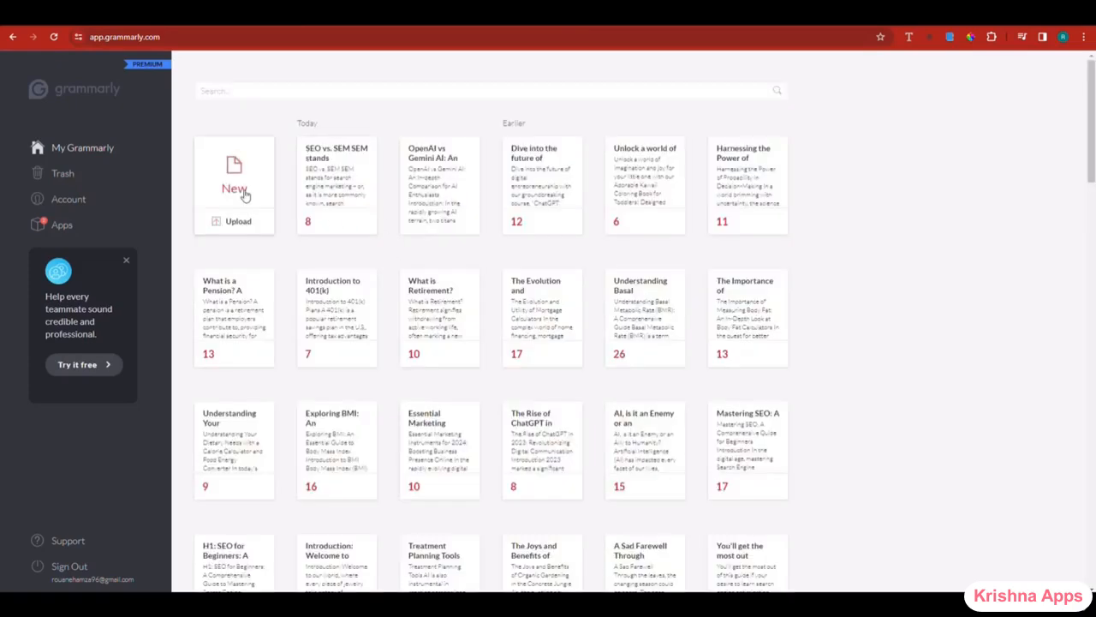
{"action": "left_click", "coordinate": [244, 195]}
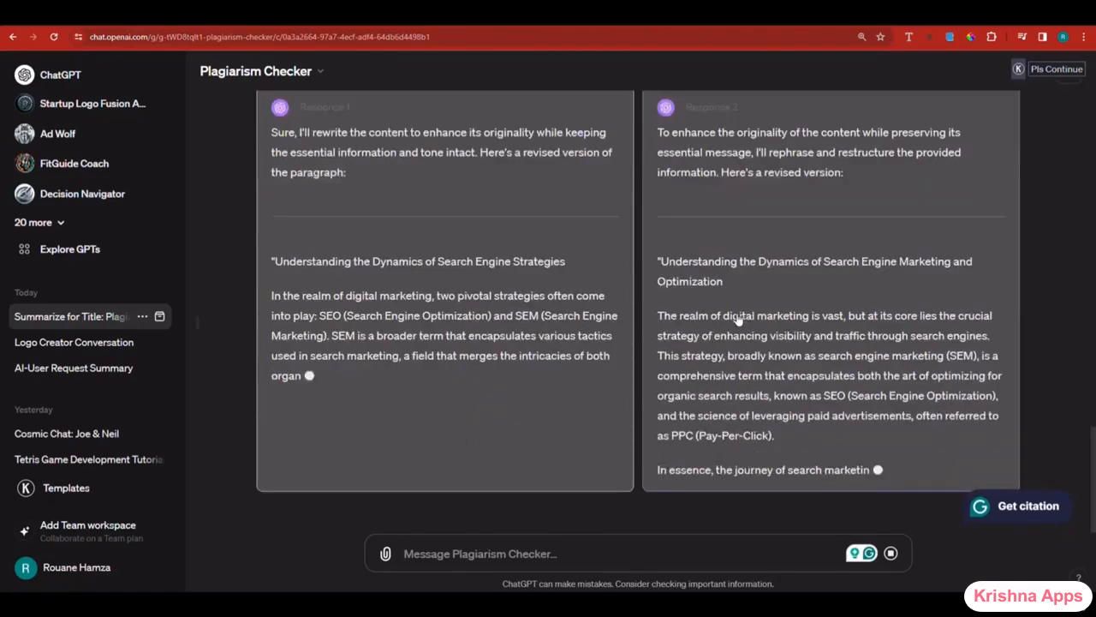
- Choose Response 2 in Plagiarism Checker and copy its rewritten text, "Understanding the Dynamics of Search Engine Marketing and Optimization"
{"action": "left_click", "coordinate": [663, 382]}
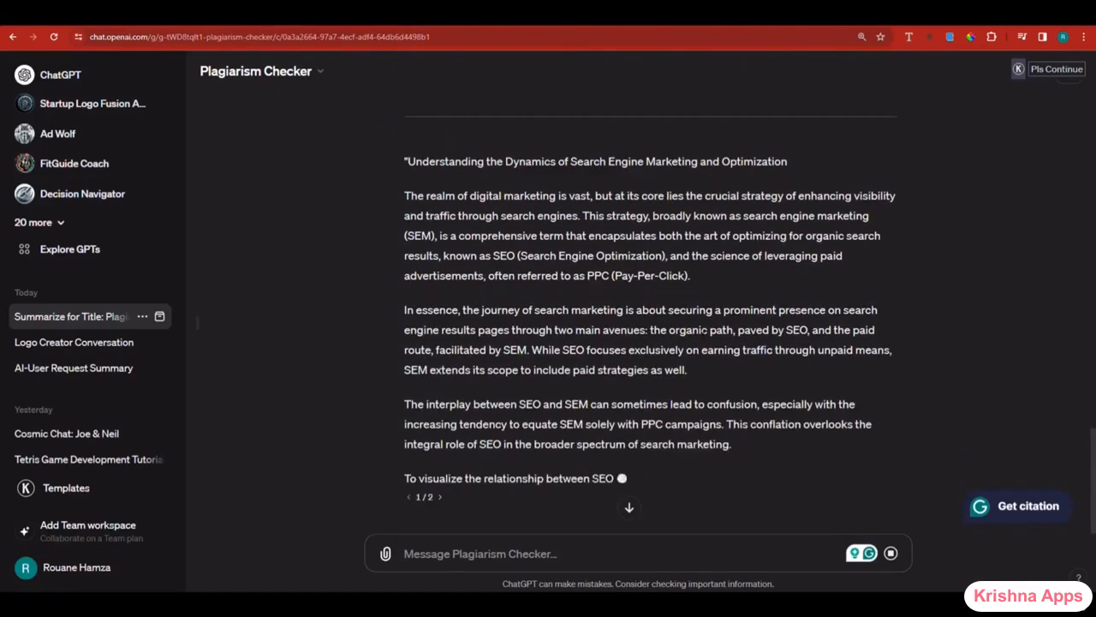
{"action": "scroll", "coordinate": [453, 363], "scroll_direction": "up", "scroll_amount": 3}
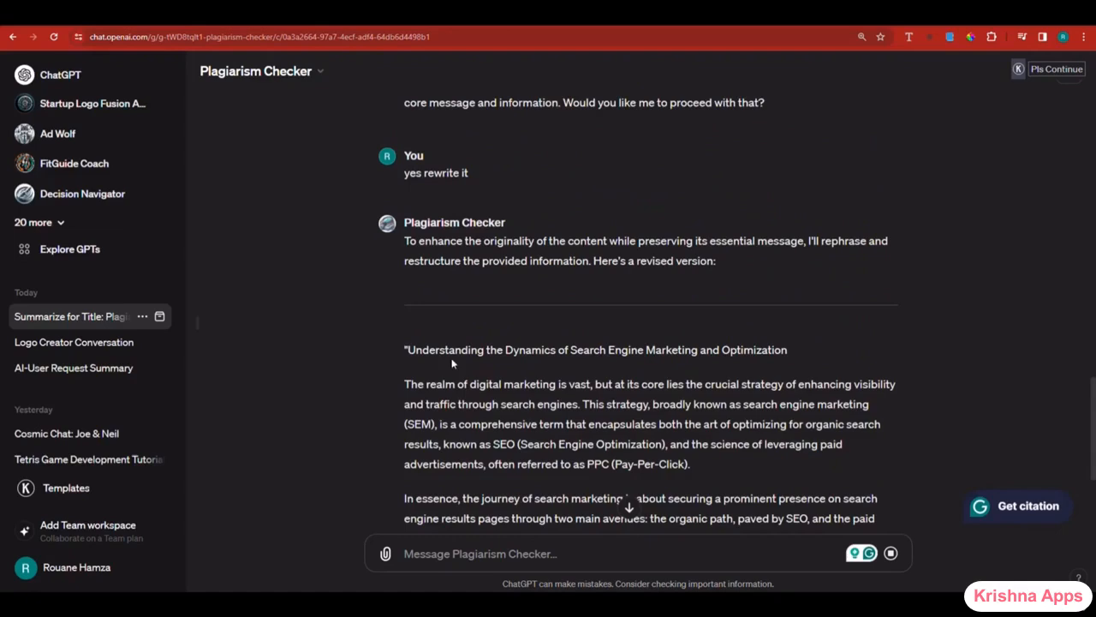
{"action": "left_click_drag", "start_coordinate": [404, 349], "coordinate": [677, 367]}
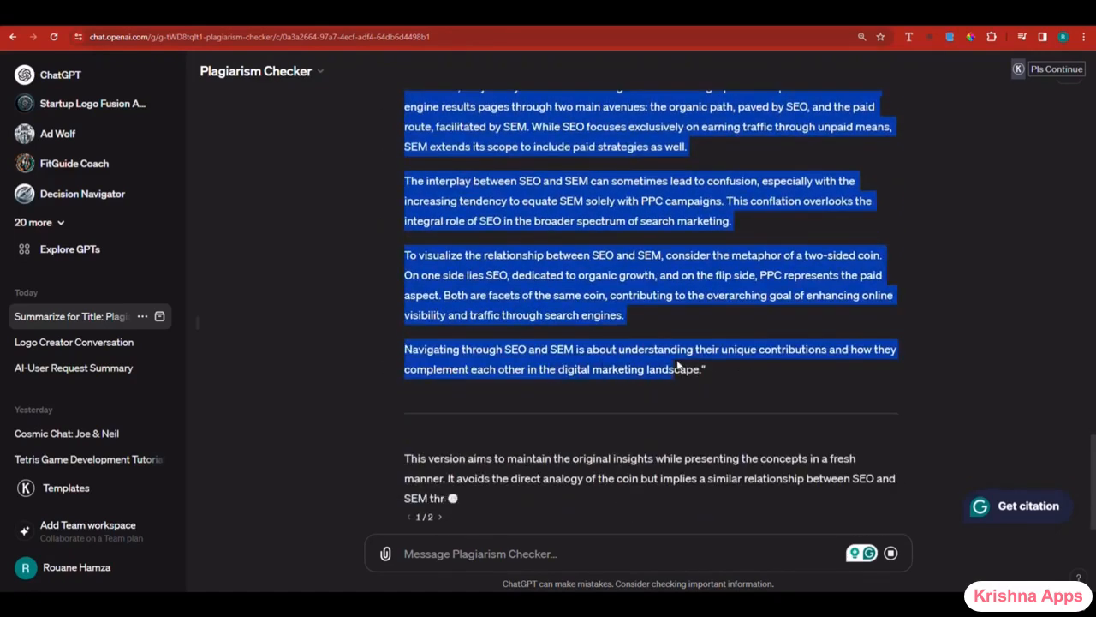
{"action": "right_click", "coordinate": [719, 336]}
{"action": "left_click", "coordinate": [732, 330]}
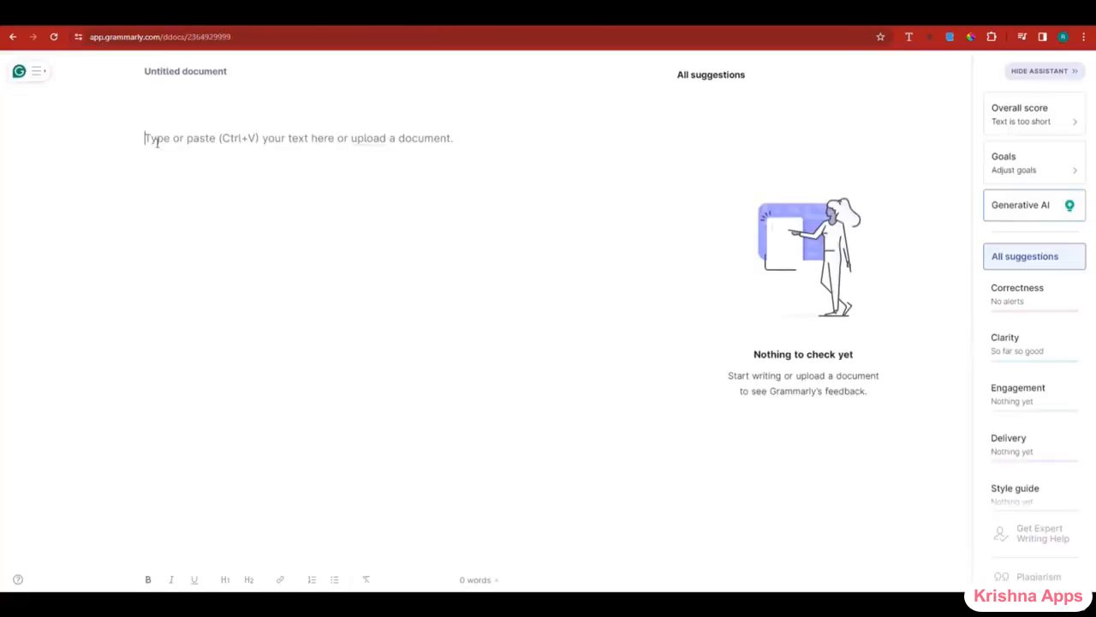
- Paste the rewritten text into the new Grammarly document, keep the default goals, and check it for plagiarism
{"action": "key", "text": "ctrl+v"}
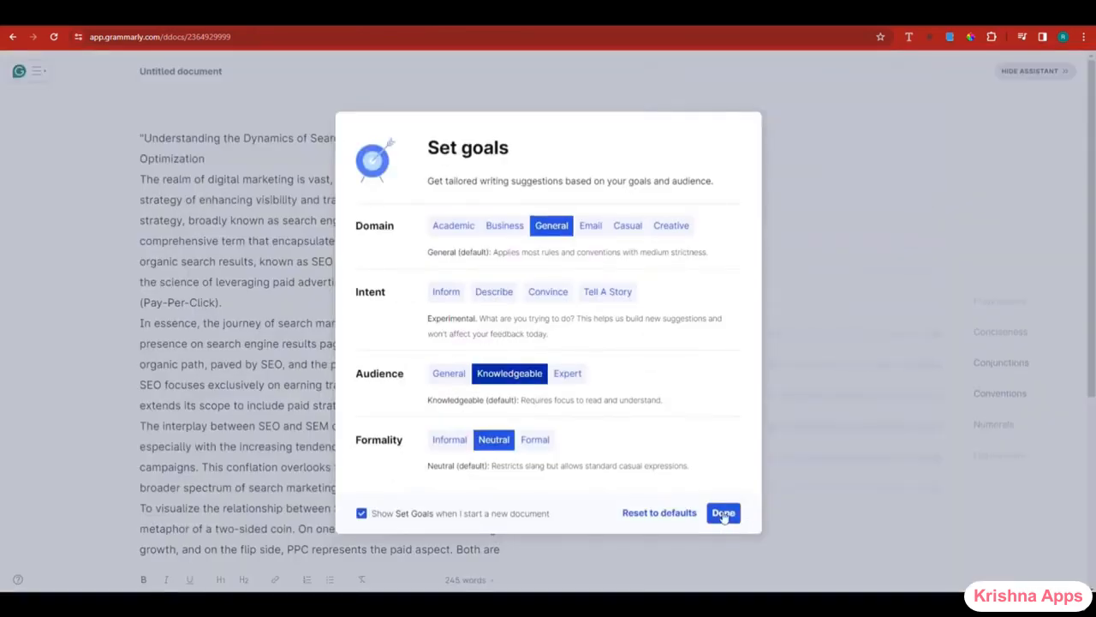
{"action": "left_click", "coordinate": [723, 512]}
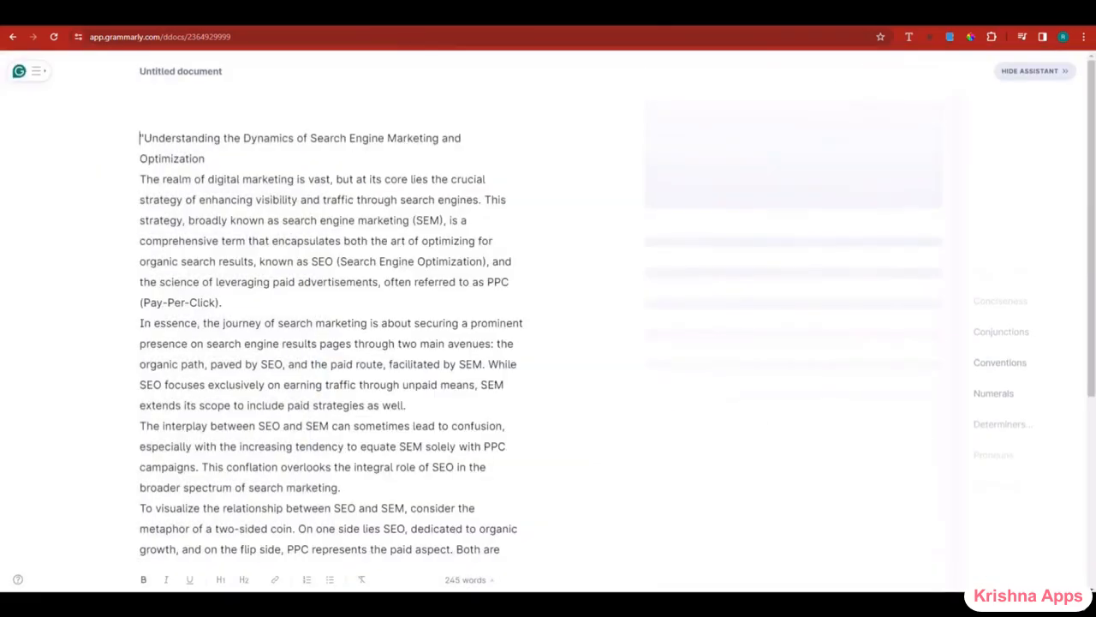
{"action": "left_click", "coordinate": [1034, 576]}
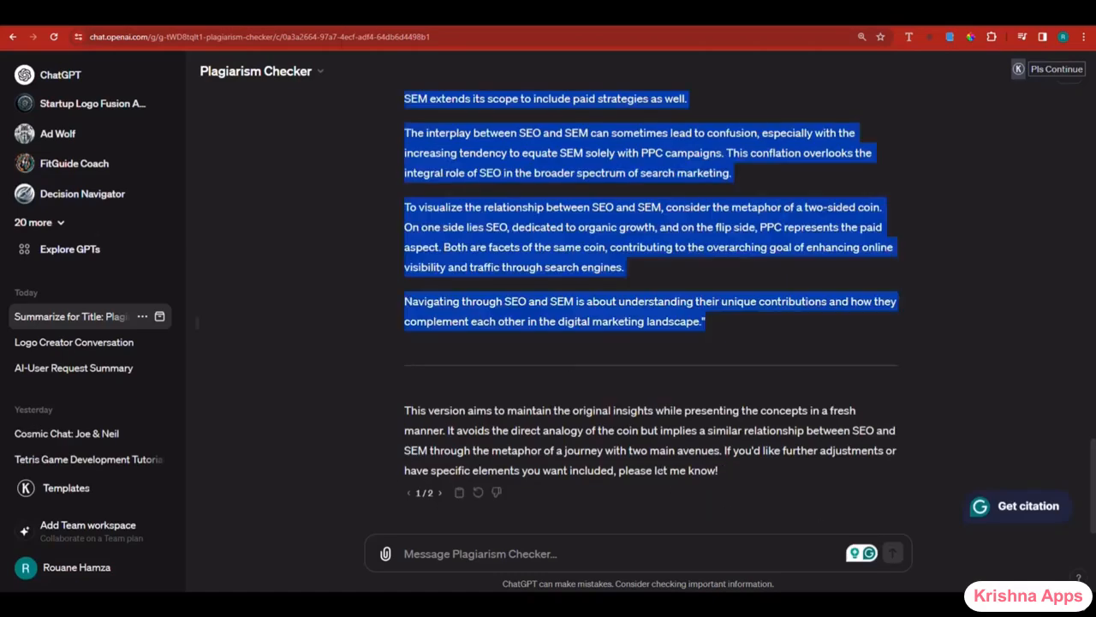
- Return to the Plagiarism Checker chat in ChatGPT, expand the full list of GPTs, and look through it
{"action": "left_click", "coordinate": [632, 470]}
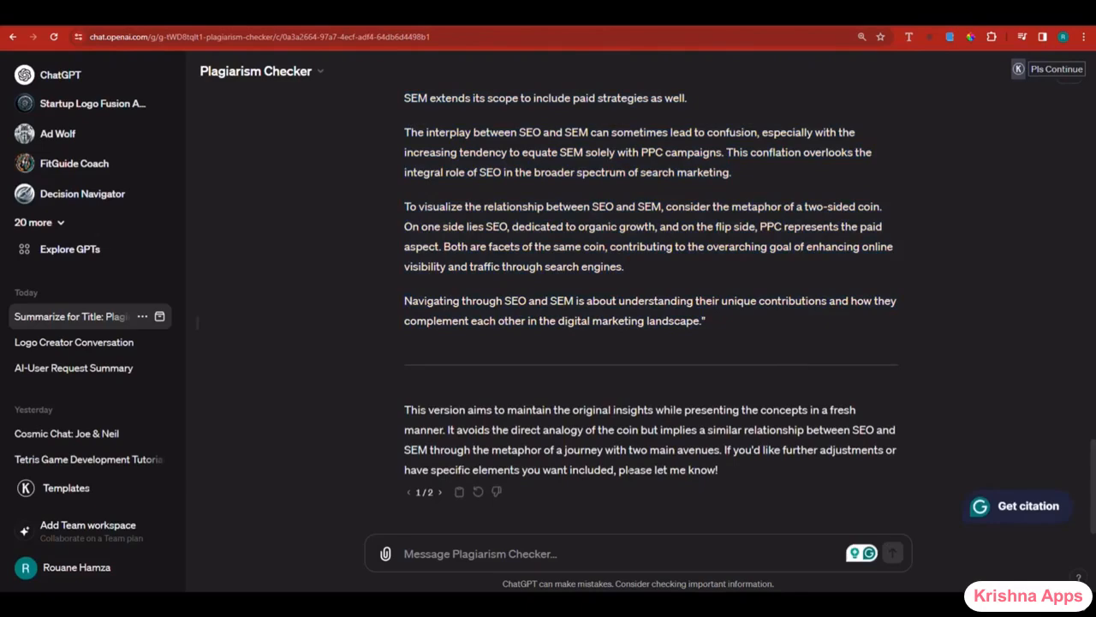
{"action": "left_click", "coordinate": [34, 222]}
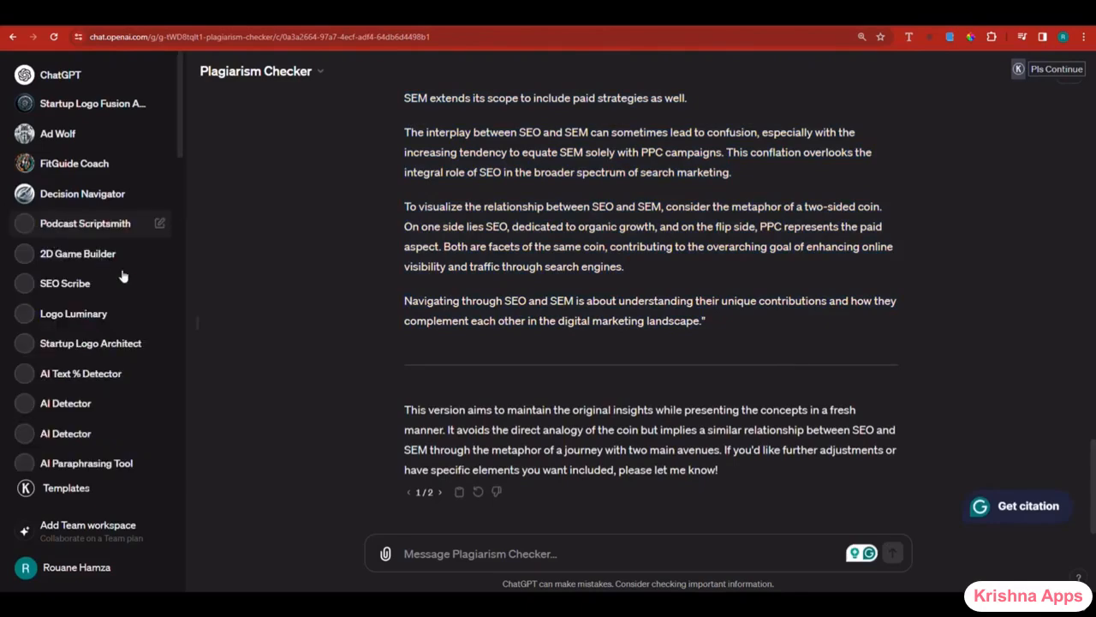
{"action": "scroll", "coordinate": [99, 294], "scroll_direction": "down", "scroll_amount": 1}
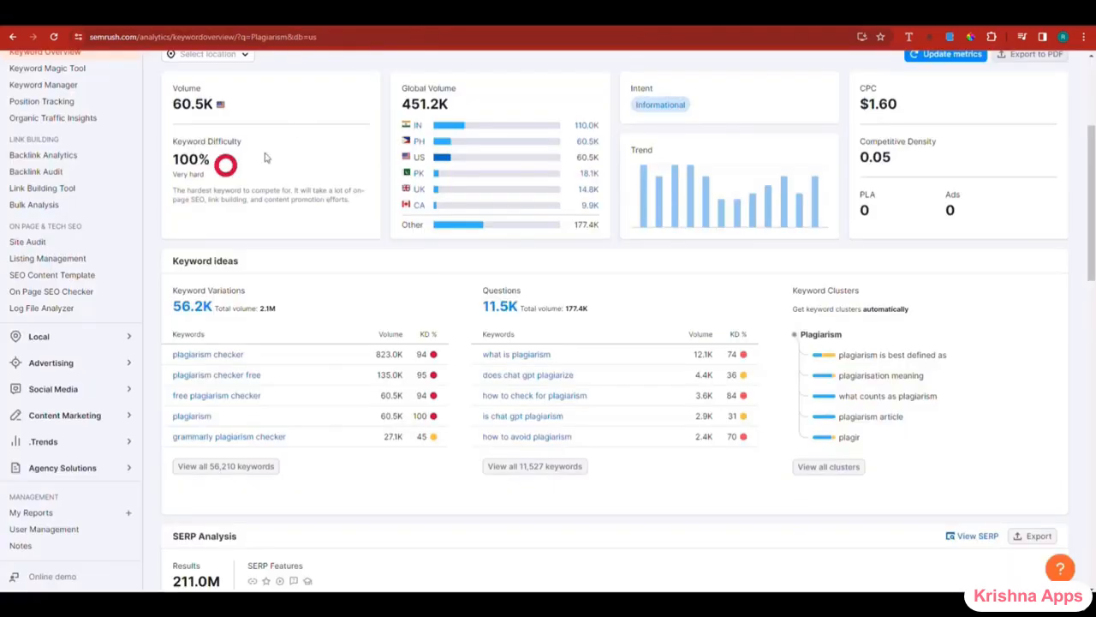
- Look up the keyword "paraphraser" in Semrush Keyword Overview and examine its volume, difficulty, global volume by country and keyword ideas
{"action": "scroll", "coordinate": [350, 313], "scroll_direction": "up", "scroll_amount": 3}
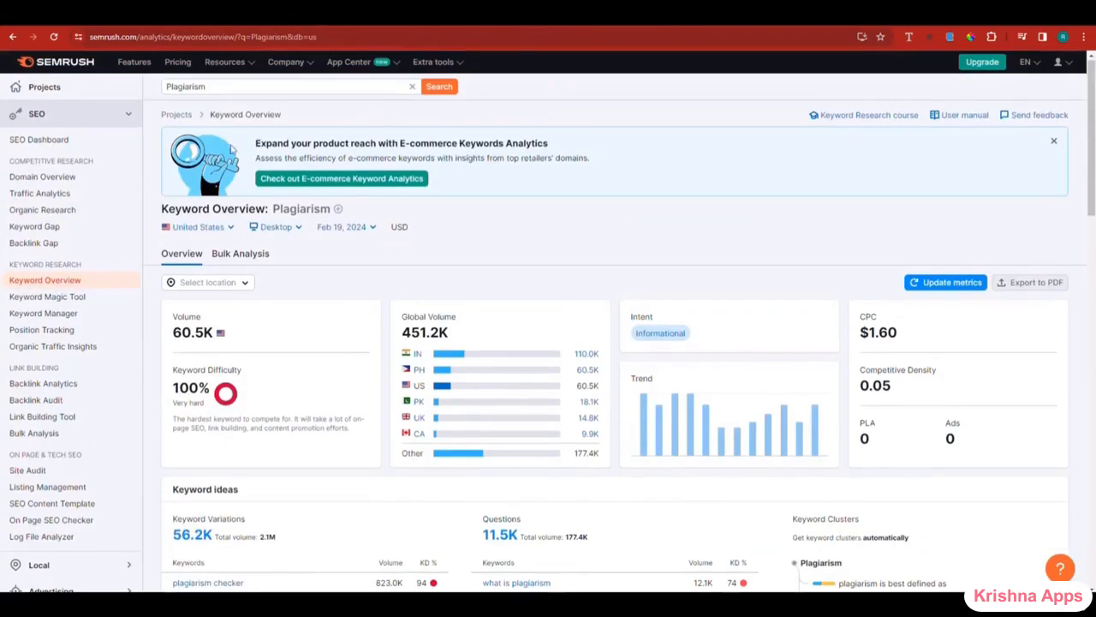
{"action": "double_click", "coordinate": [187, 87]}
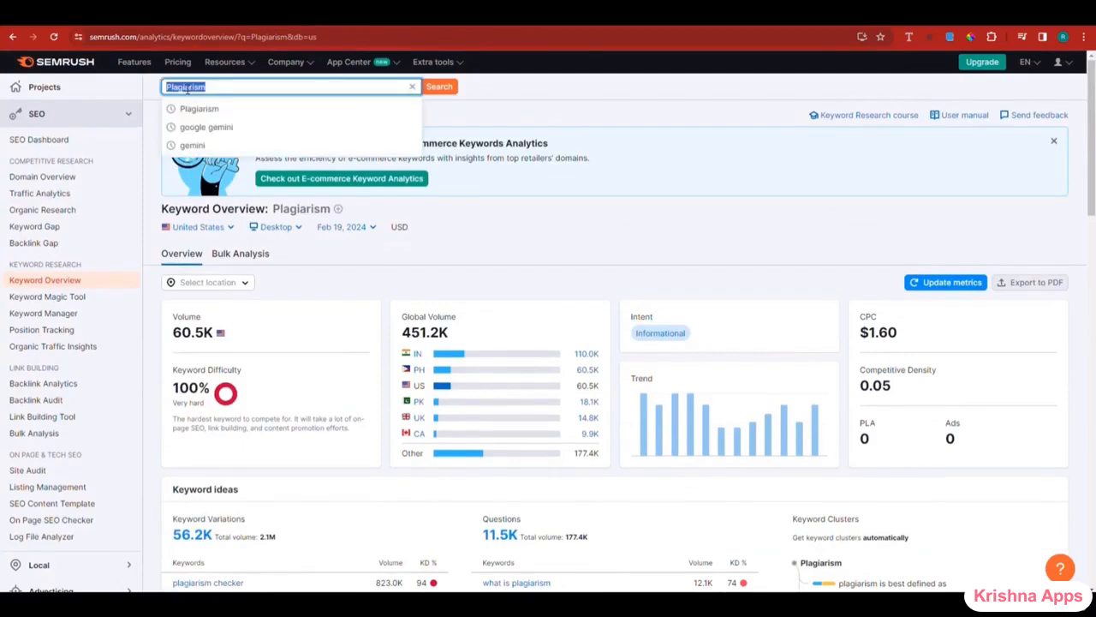
{"action": "type", "text": "pai"}
{"action": "type", "text": "ara"}
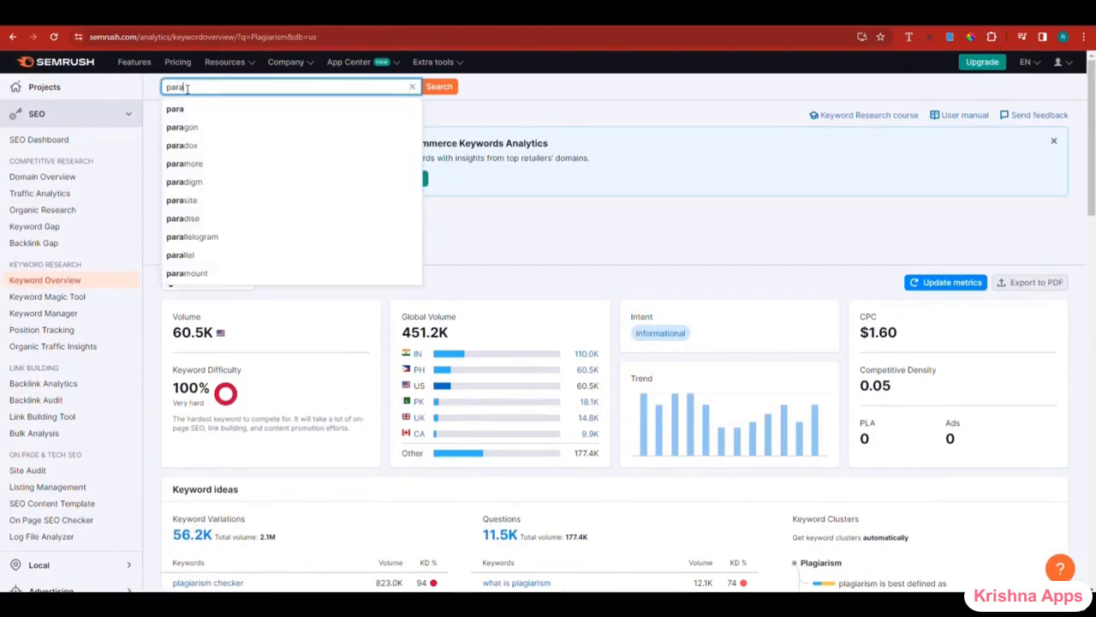
{"action": "type", "text": "h"}
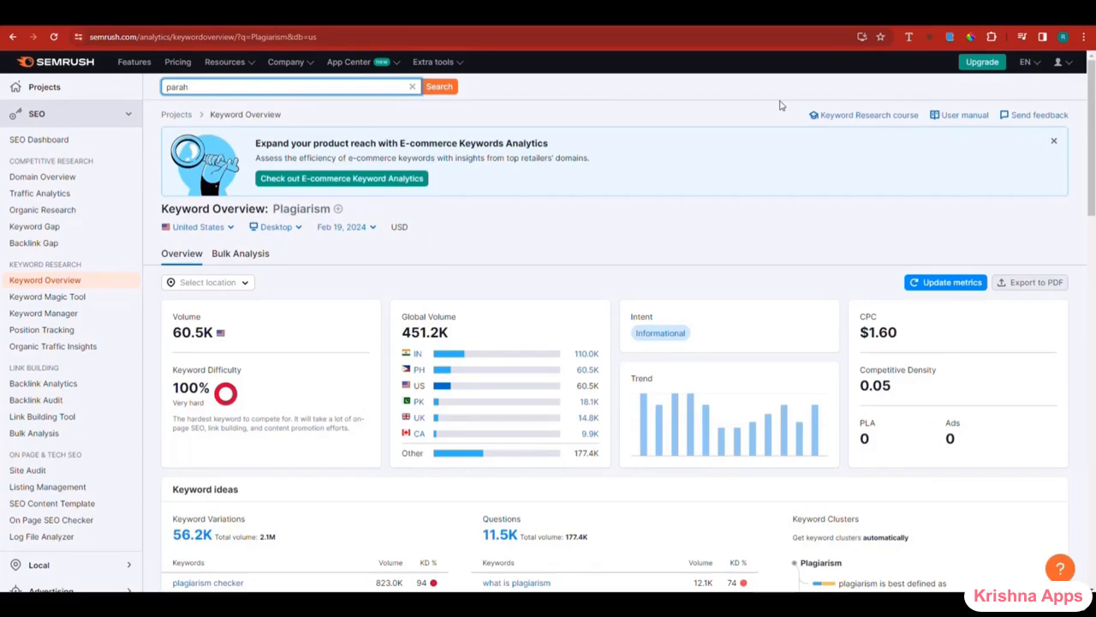
{"action": "type", "text": "ghraser"}
{"action": "type", "text": "p"}
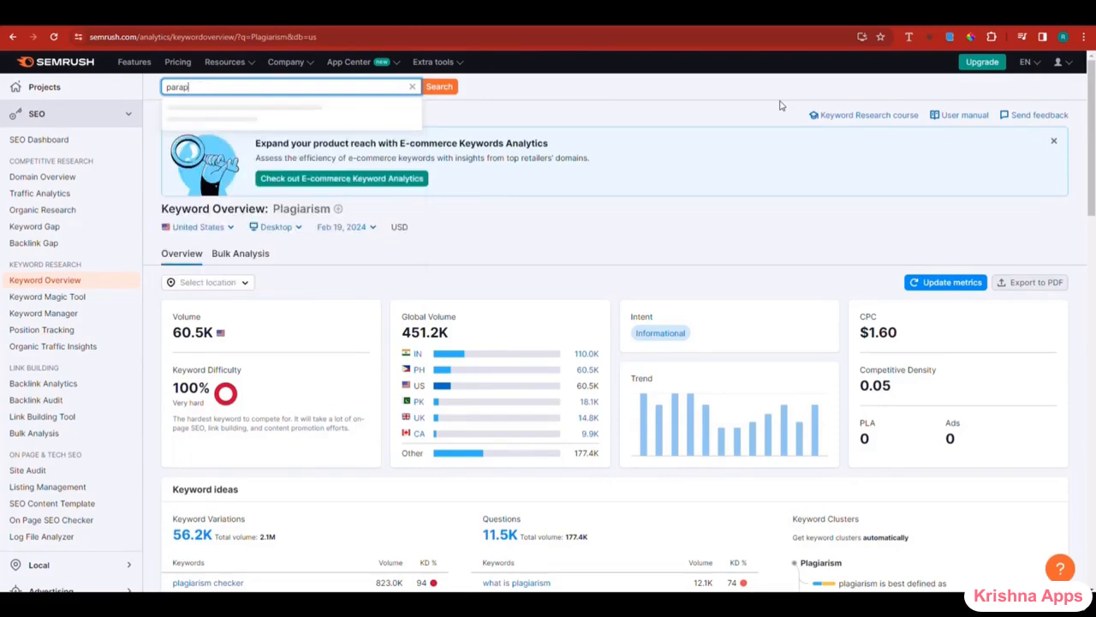
{"action": "type", "text": "r"}
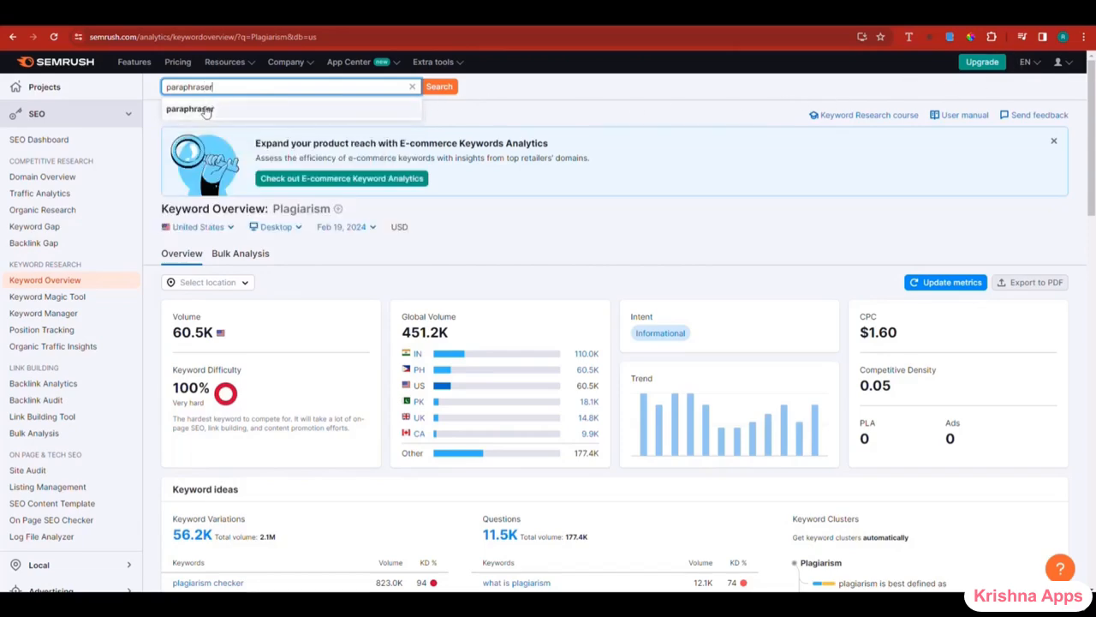
{"action": "left_click", "coordinate": [456, 85]}
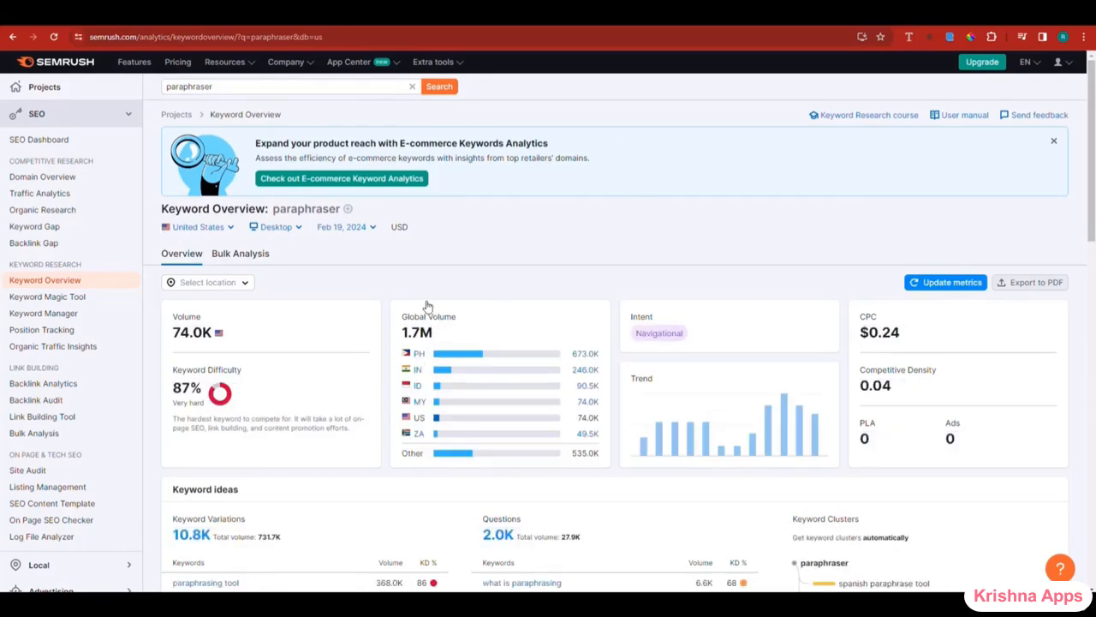
{"action": "scroll", "coordinate": [458, 319], "scroll_direction": "down", "scroll_amount": 1}
{"action": "mouse_move", "coordinate": [437, 301]}
{"action": "scroll", "coordinate": [433, 309], "scroll_direction": "down", "scroll_amount": 3}
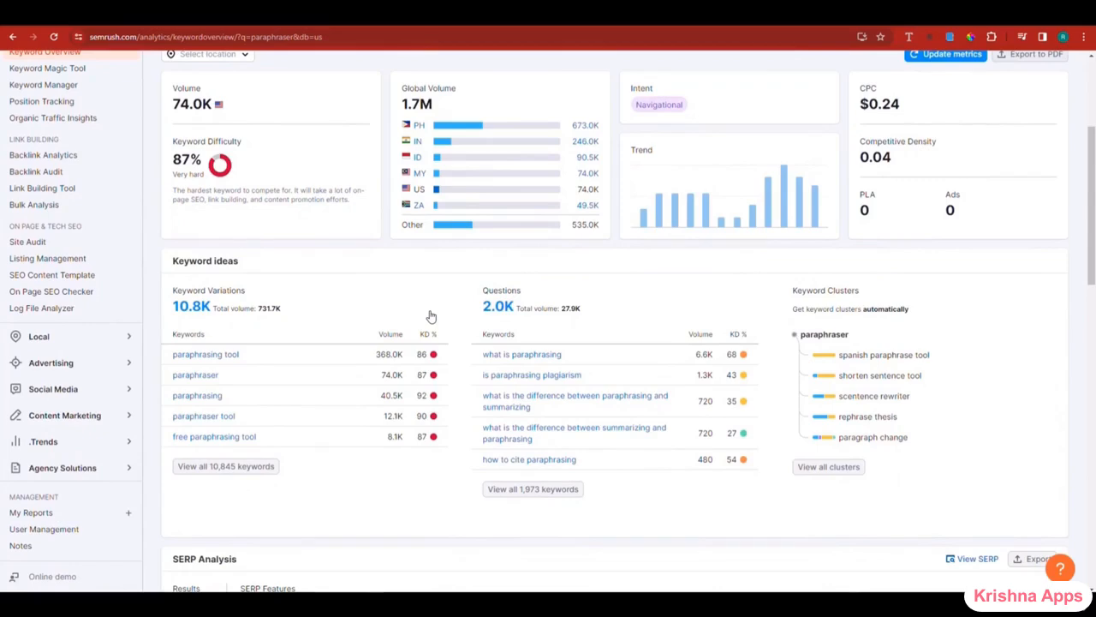
{"action": "scroll", "coordinate": [437, 315], "scroll_direction": "up", "scroll_amount": 2}
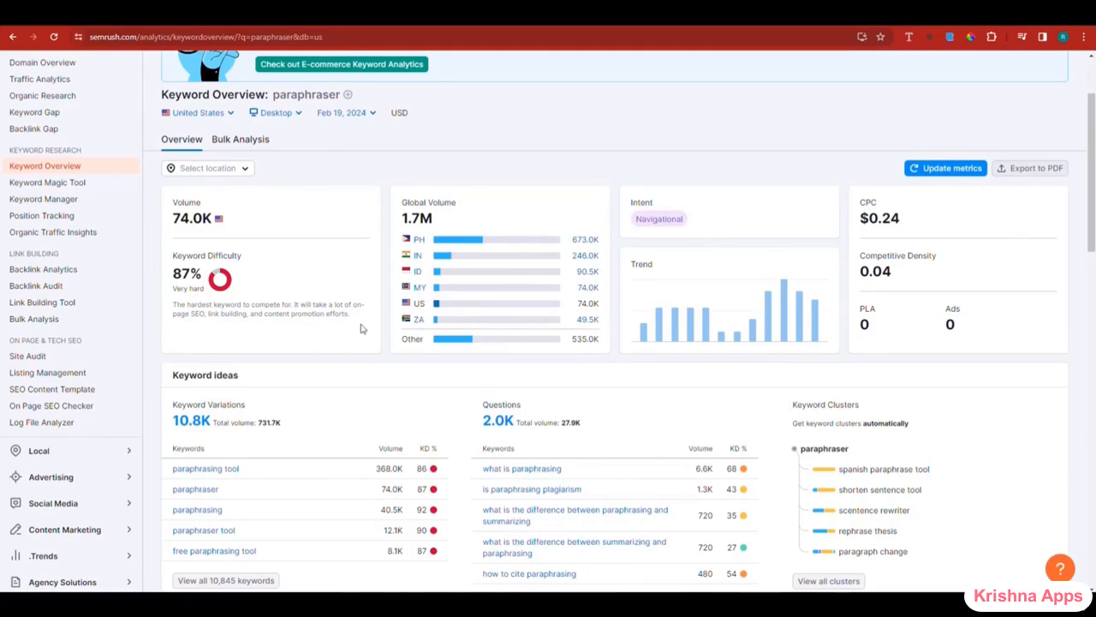
{"action": "mouse_move", "coordinate": [465, 257]}
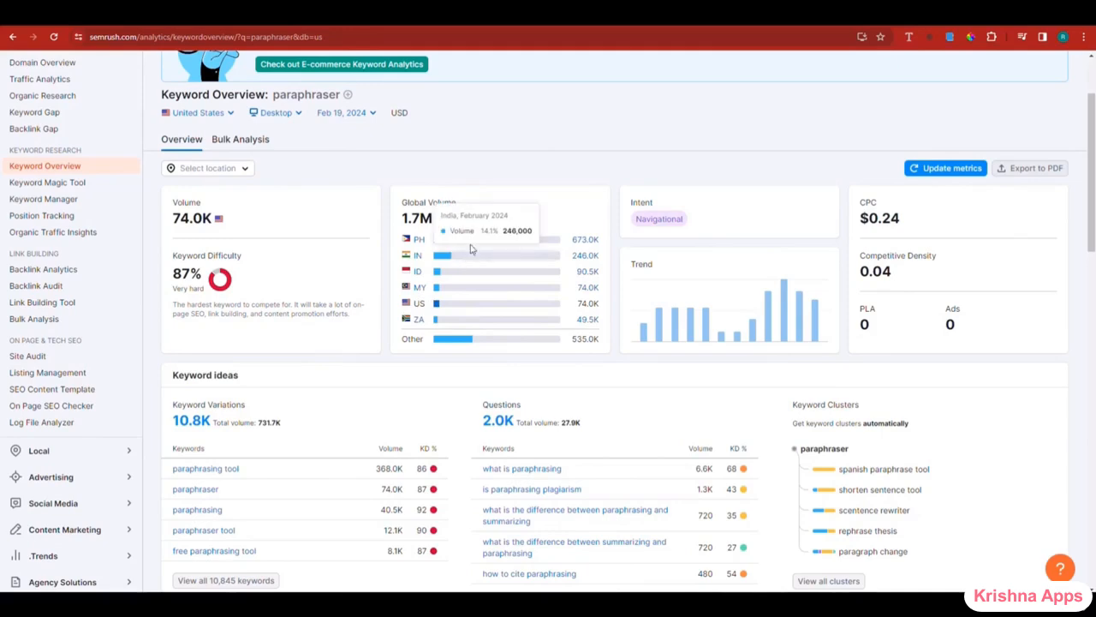
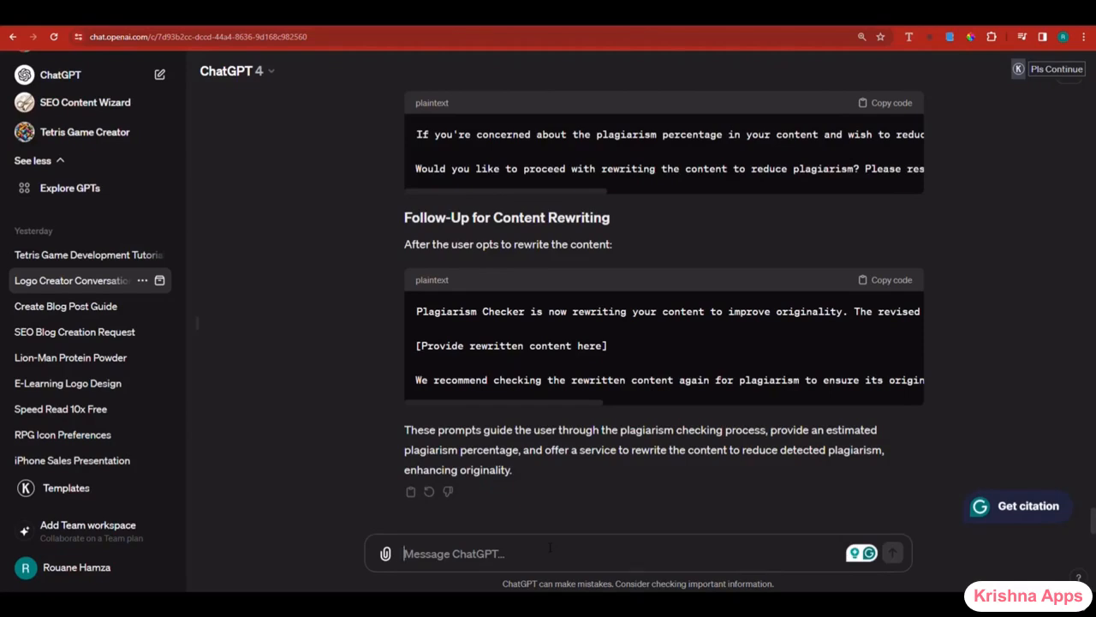
- Ask ChatGPT for 3 syntax compliant prompts to program a content paraphraser GPT that keeps flow and meaning, improves the text and reduces plagiarism
{"action": "type", "text": "I want to create a content paraphraser tool that the user inputs content to, and it paraphrases it, but keeps the same flow and meaning, and even makes it better, and reduces plagiarism, so write 3 syntax compliant prompts to program the gpt."}
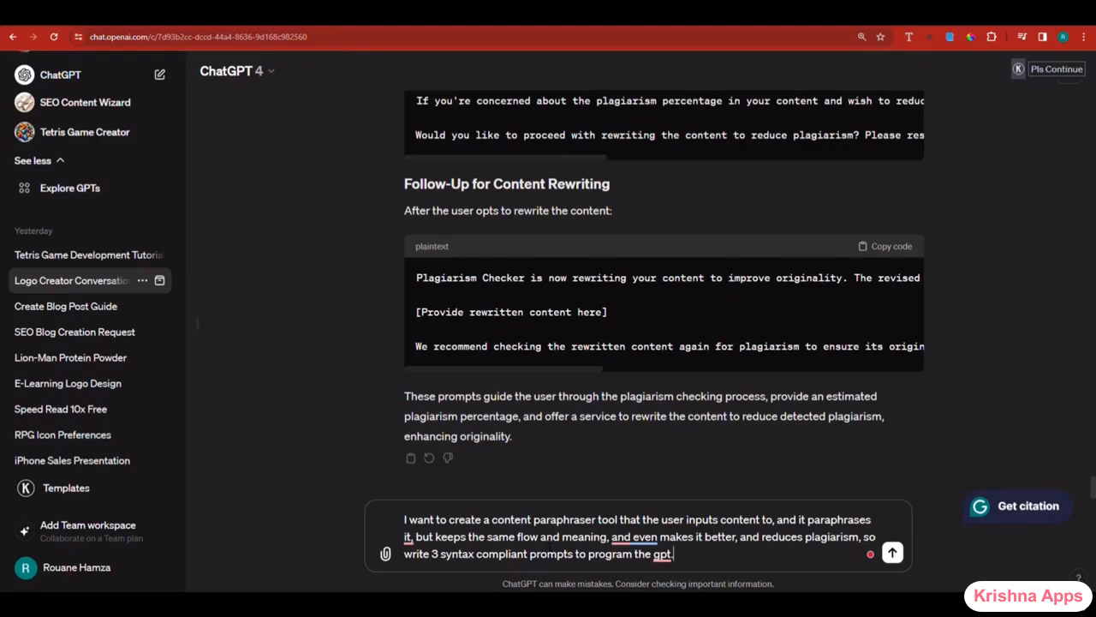
{"action": "key", "text": "Return"}
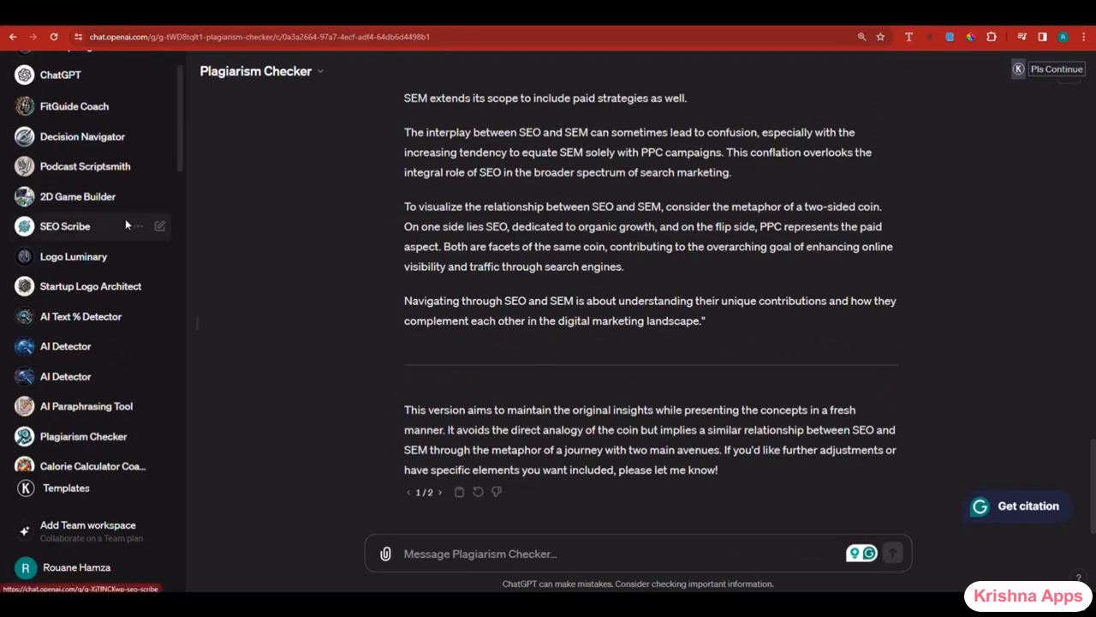
- Start creating a new GPT and send GPT Builder the copied Prompt 1, "Submit Content for Paraphrasing", from the ChatGPT answer
{"action": "scroll", "coordinate": [125, 222], "scroll_direction": "down", "scroll_amount": 6}
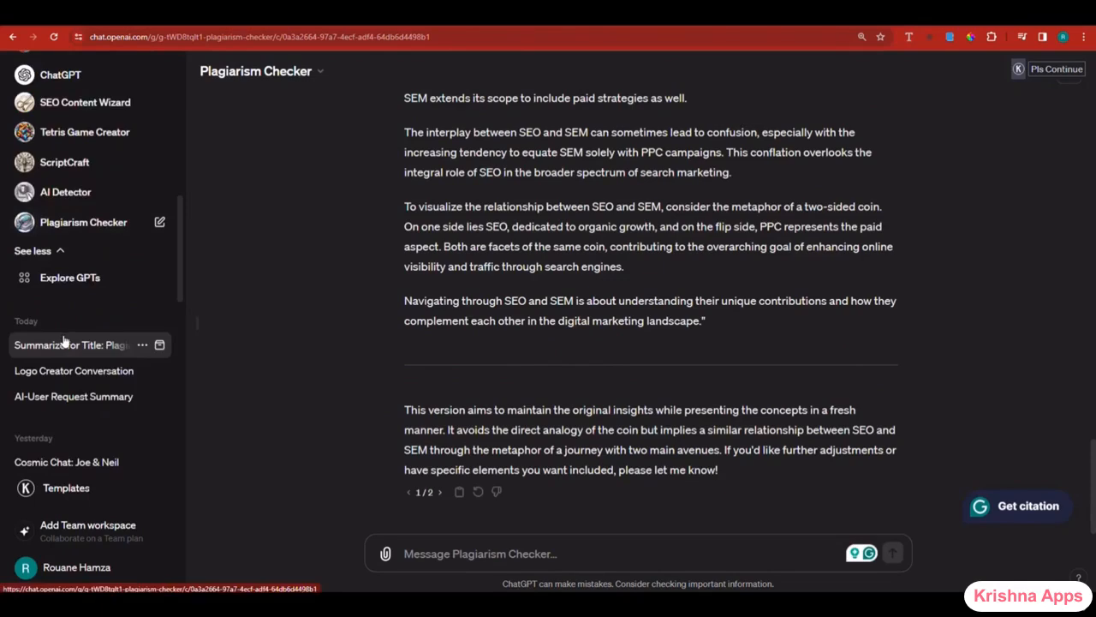
{"action": "left_click", "coordinate": [67, 285]}
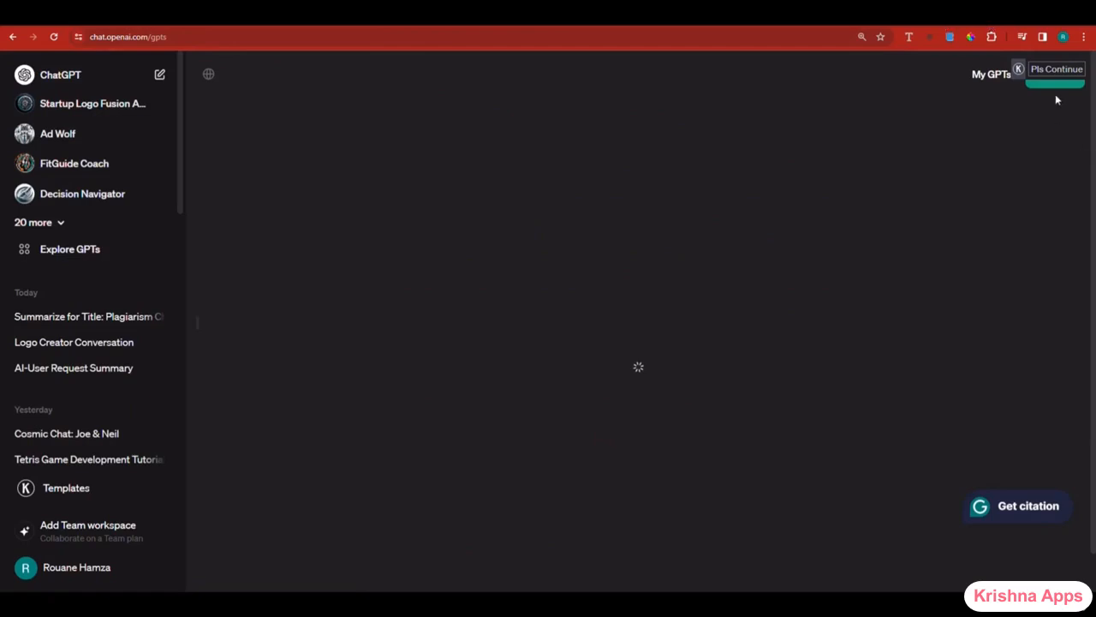
{"action": "left_click", "coordinate": [1055, 83]}
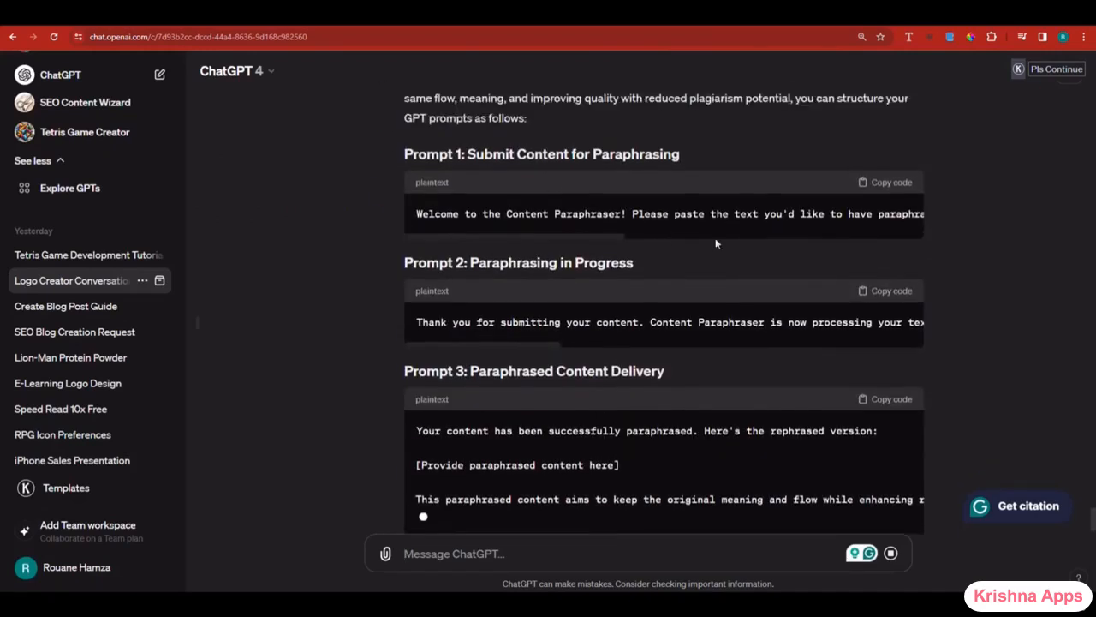
{"action": "left_click", "coordinate": [885, 192]}
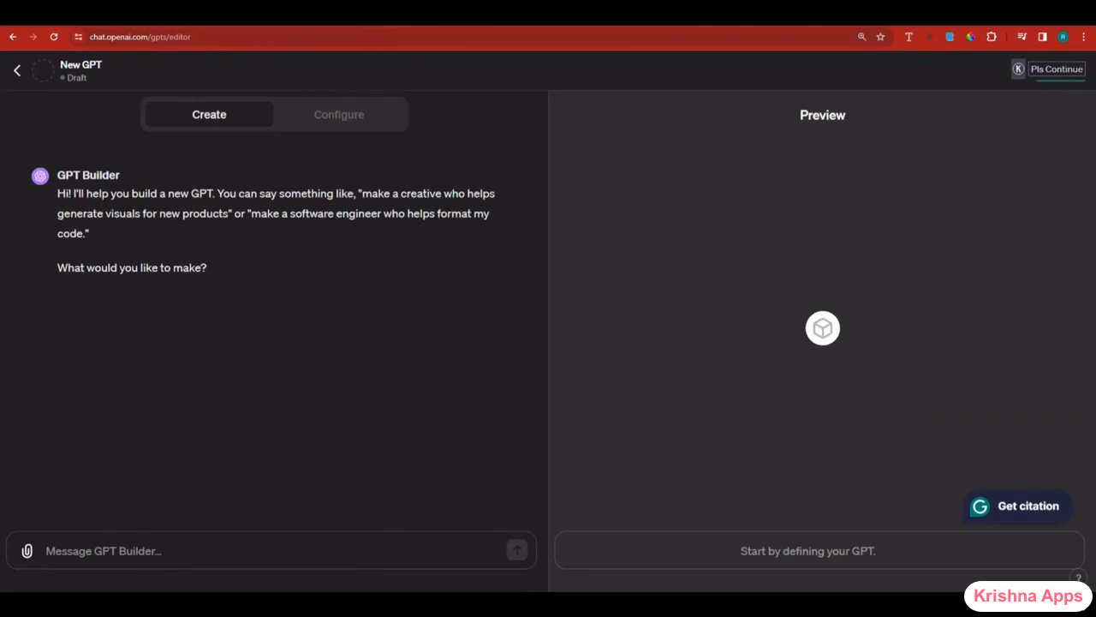
{"action": "left_click", "coordinate": [103, 550]}
{"action": "key", "text": "ctrl+v"}
{"action": "key", "text": "Return"}
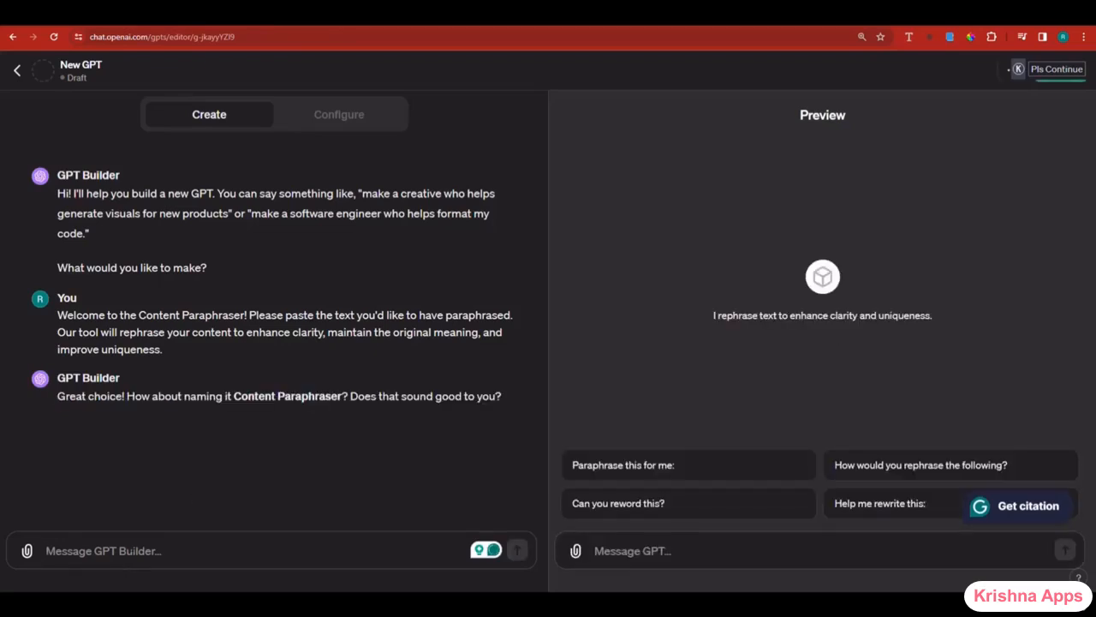
- Tell GPT Builder to name the GPT "PARAPHRASING TOOL"
{"action": "type", "text": "NAME IT PARAPHRASIN"}
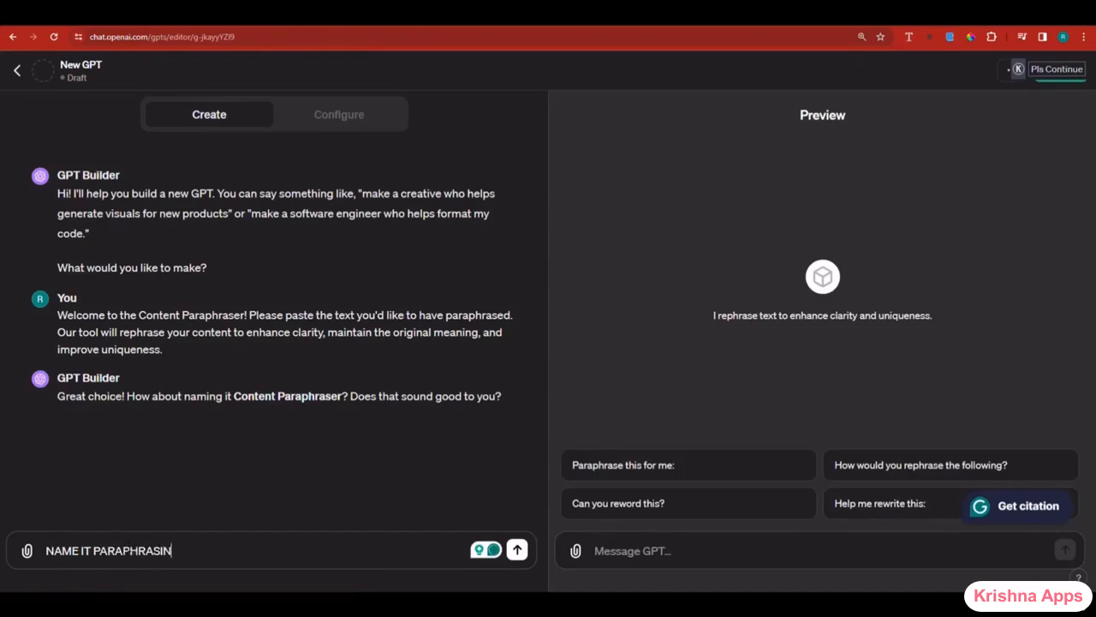
{"action": "type", "text": "G TOOL"}
{"action": "key", "text": "Return"}
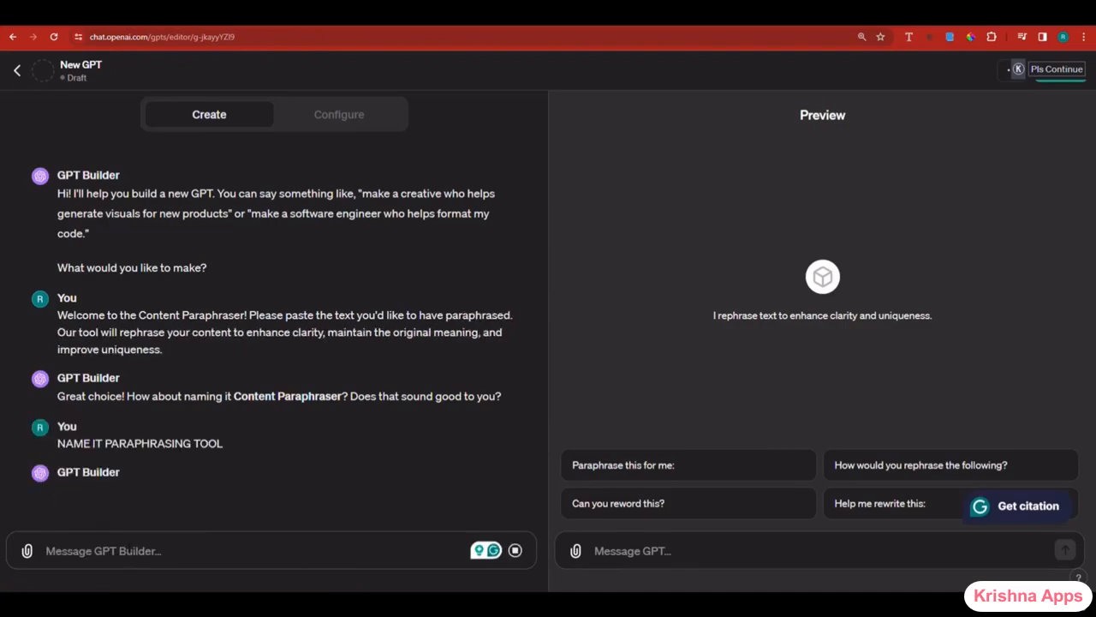
- Accept the generated profile picture with "Yes," followed by the copied Prompt 2, "Paraphrasing in Progress", in one message to GPT Builder
{"action": "type", "text": "Yes,"}
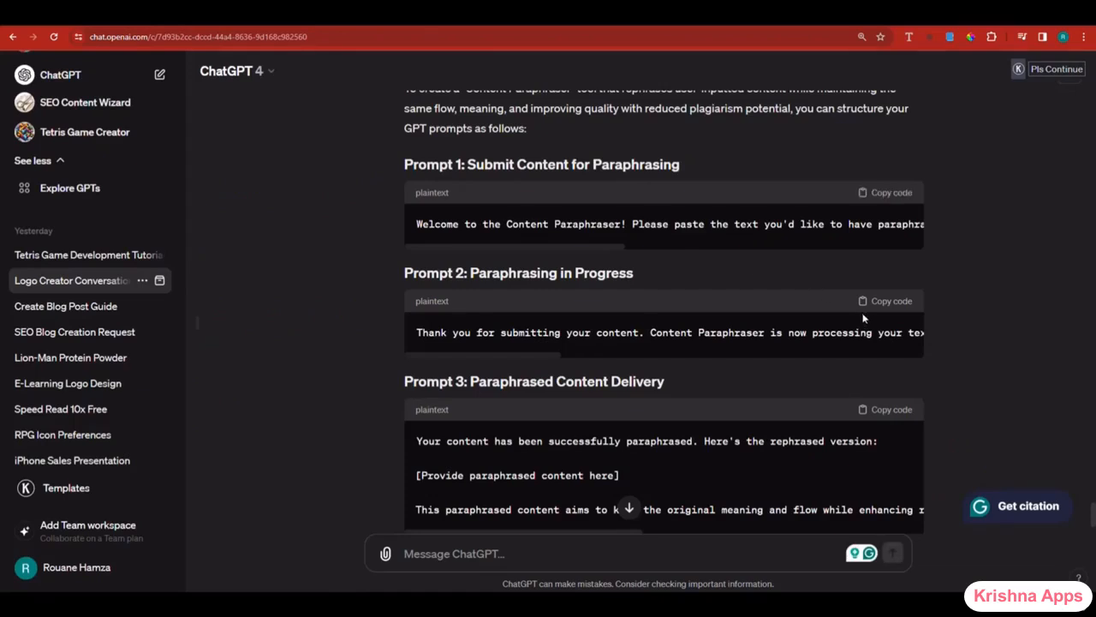
{"action": "left_click", "coordinate": [890, 301]}
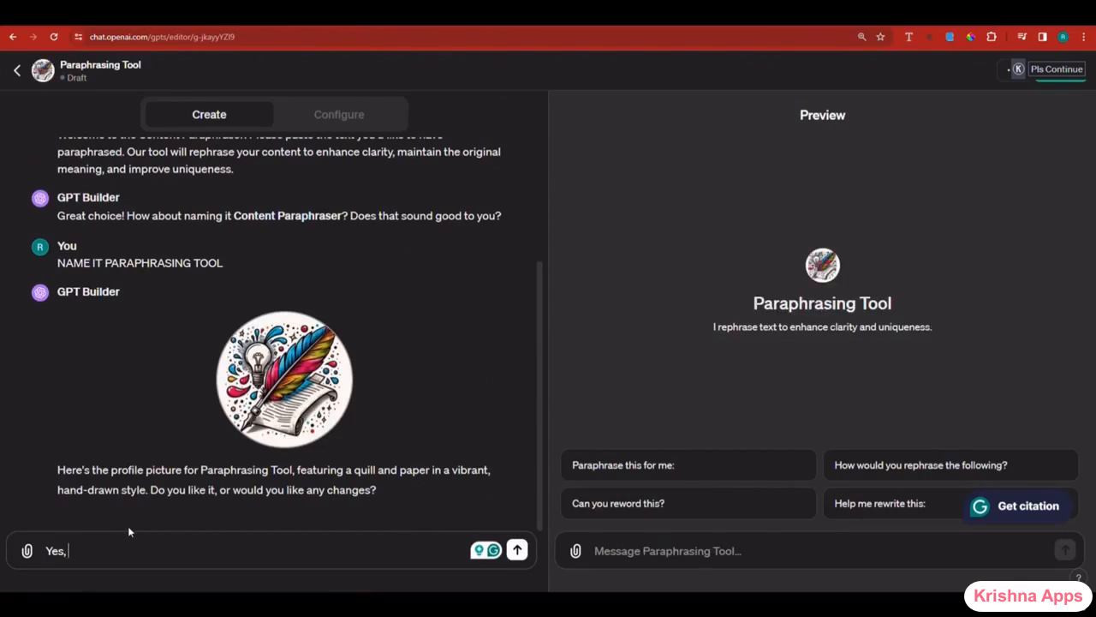
{"action": "key", "text": "ctrl+v"}
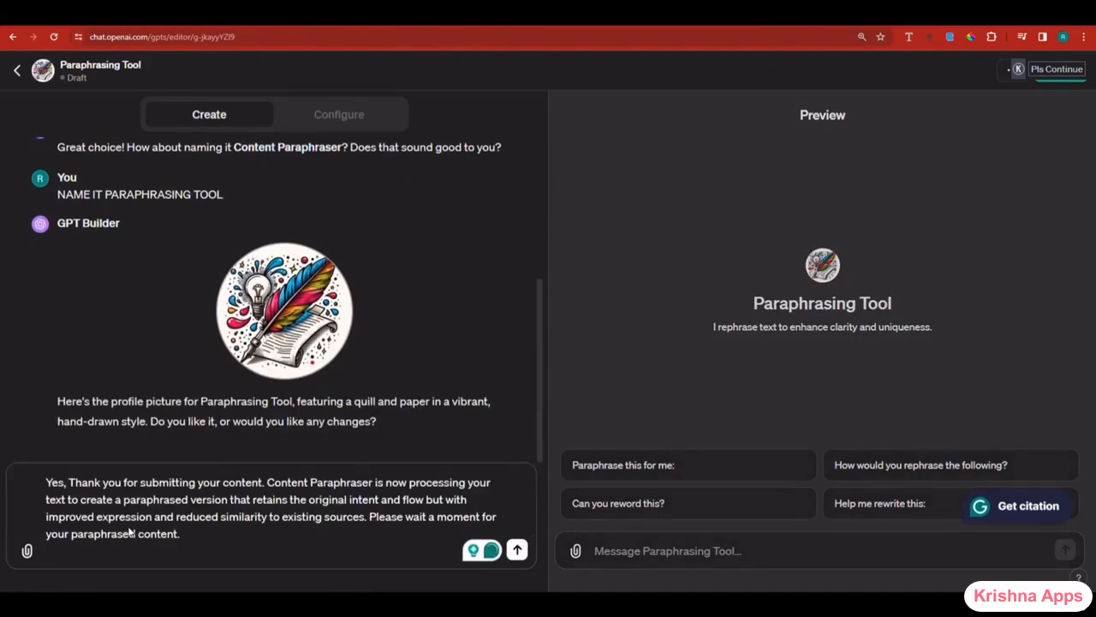
{"action": "key", "text": "Return"}
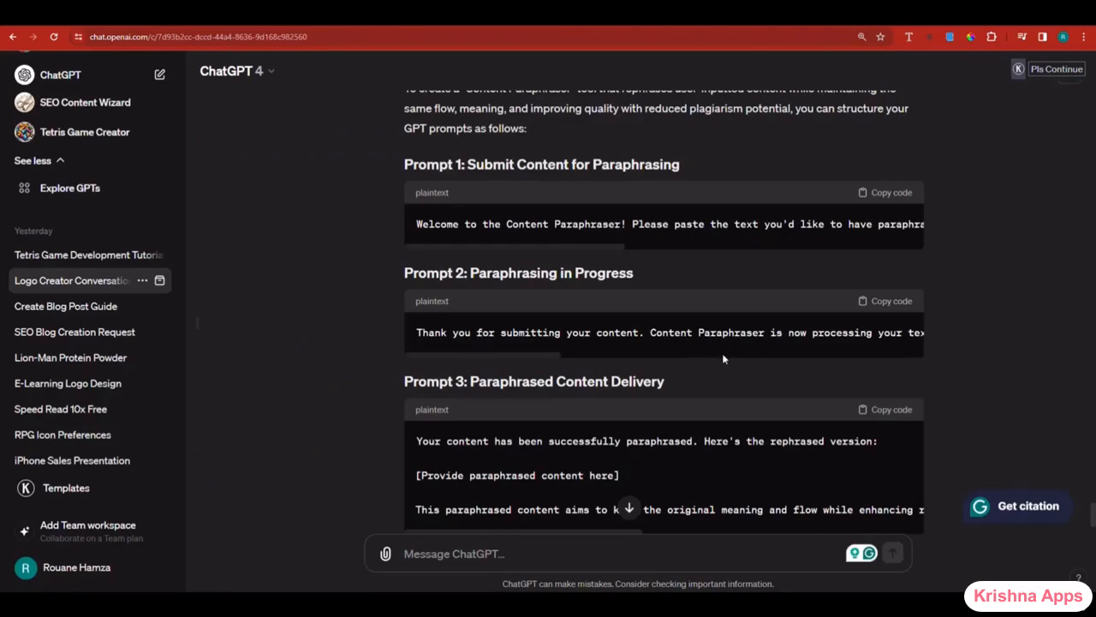
- Send GPT Builder the copied Prompt 3, "Paraphrased Content Delivery", and save the Paraphrasing Tool GPT
{"action": "scroll", "coordinate": [722, 359], "scroll_direction": "down", "scroll_amount": 3}
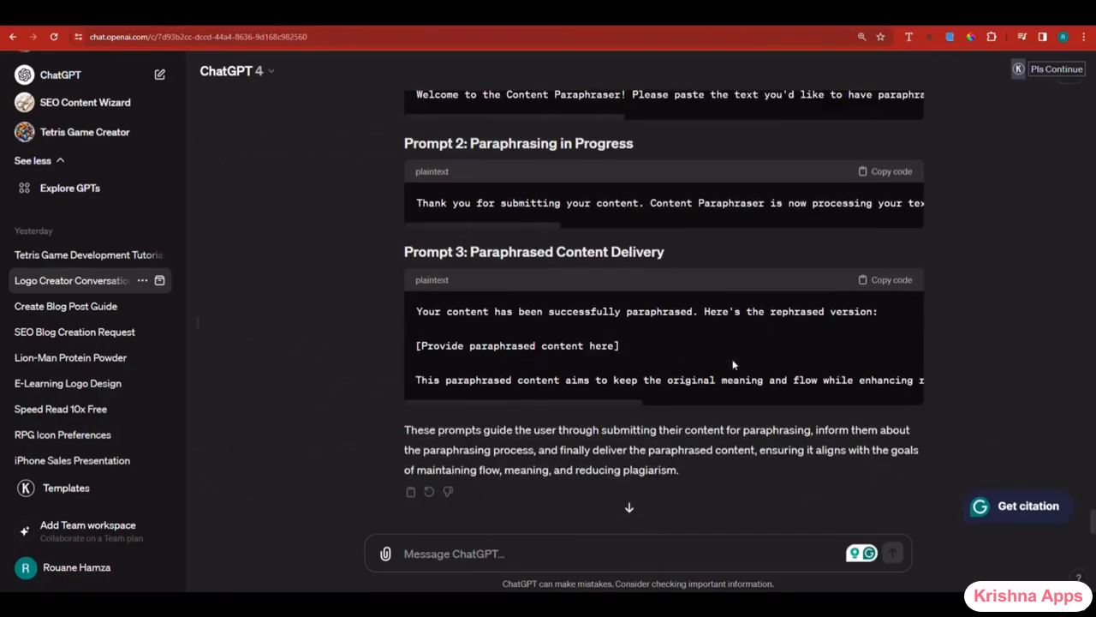
{"action": "left_click", "coordinate": [887, 280]}
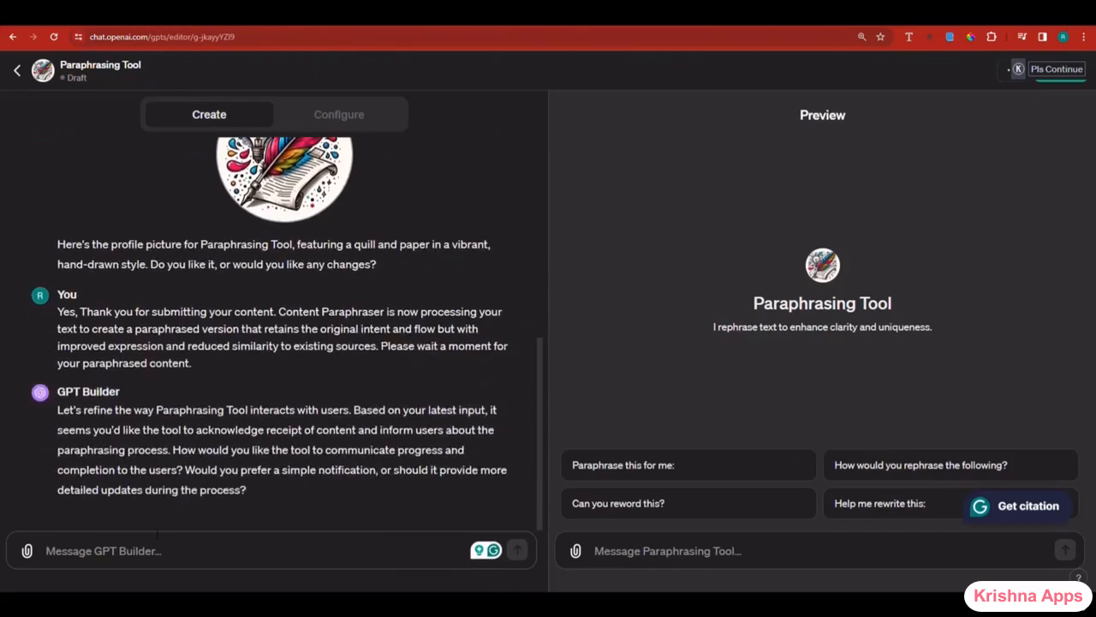
{"action": "key", "text": "ctrl+v"}
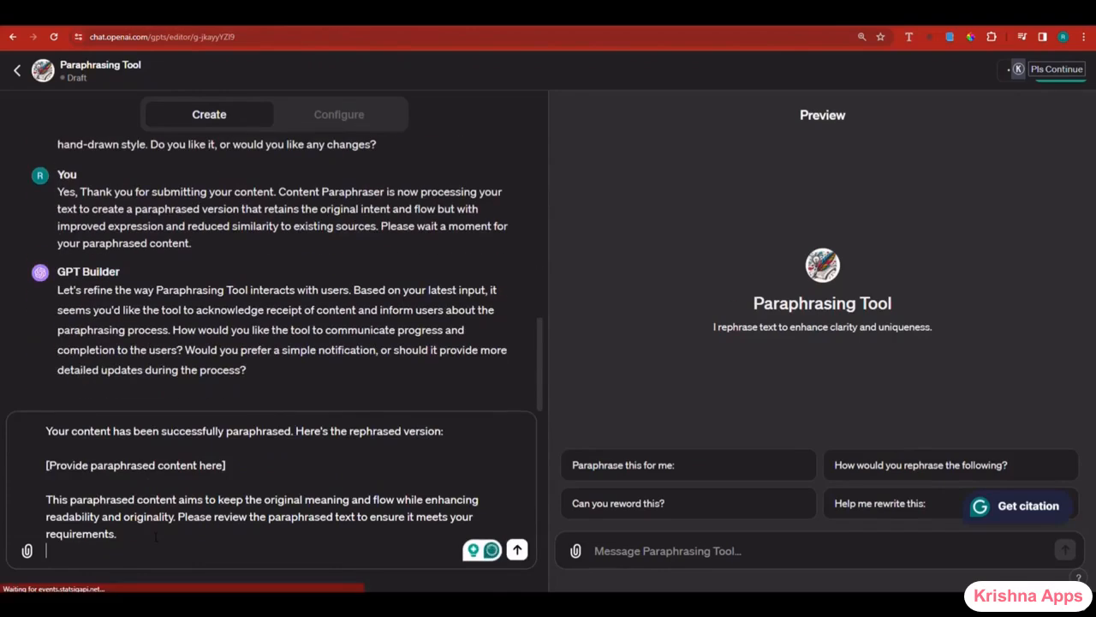
{"action": "left_click", "coordinate": [518, 550]}
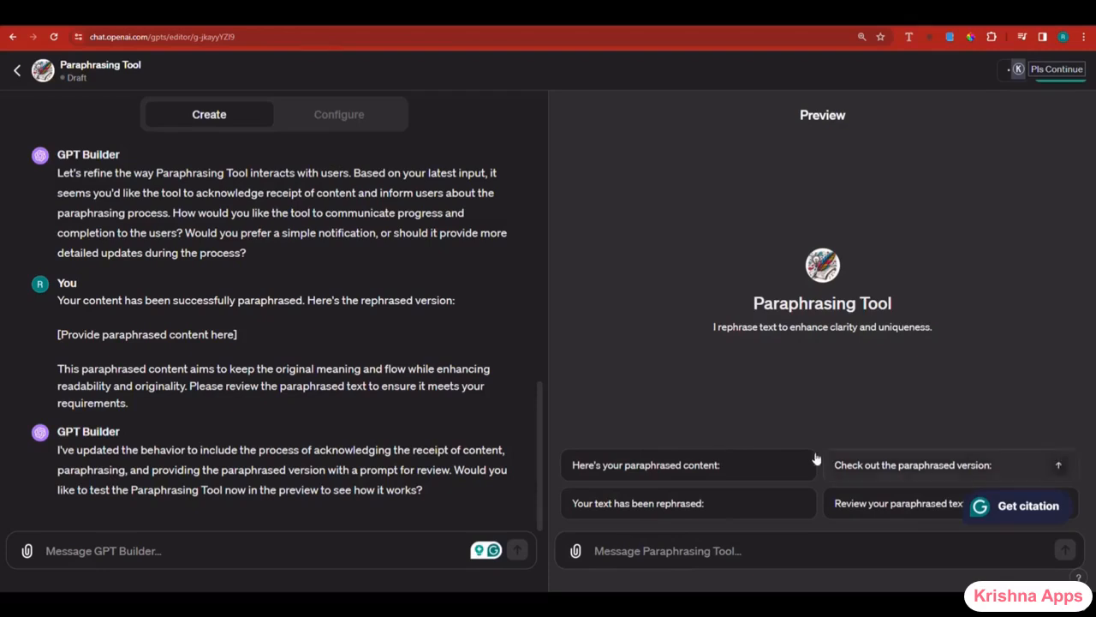
{"action": "left_click", "coordinate": [1052, 81]}
{"action": "left_click", "coordinate": [1002, 351]}
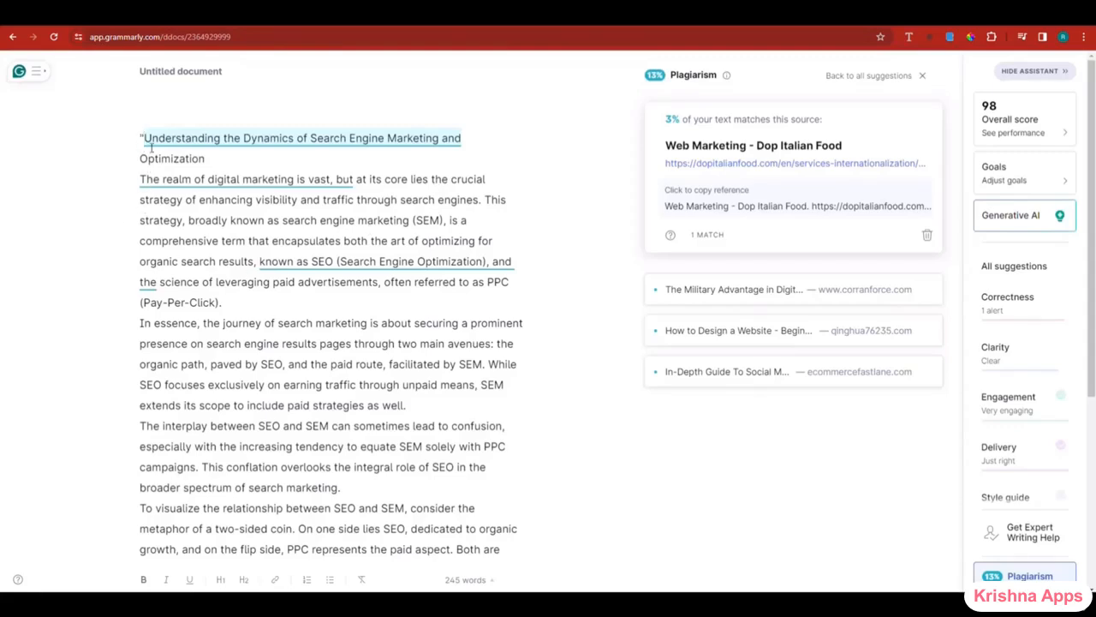
- Copy the full text "Understanding the Dynamics of Search Engine Marketing and Optimization" from the Grammarly document
{"action": "scroll", "coordinate": [293, 206], "scroll_direction": "down", "scroll_amount": 3}
{"action": "left_click_drag", "start_coordinate": [142, 138], "coordinate": [283, 368]}
{"action": "right_click", "coordinate": [266, 299]}
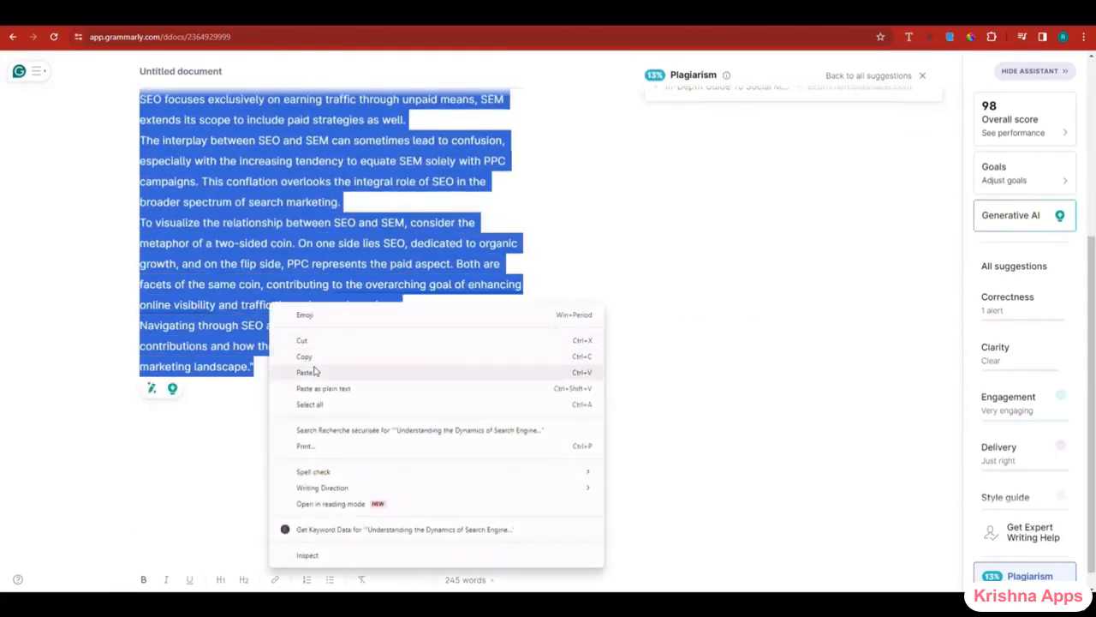
{"action": "left_click", "coordinate": [315, 364]}
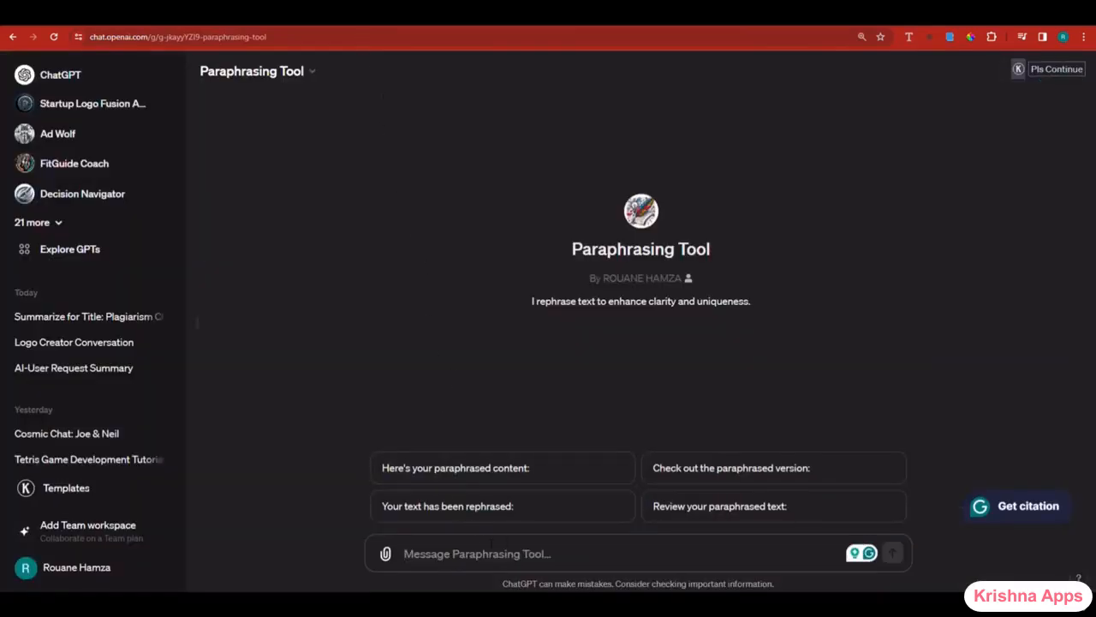
- Test the Paraphrasing Tool GPT by sending "paraphrase the following :" with the copied Grammarly text, and view its reply
{"action": "type", "text": "para"}
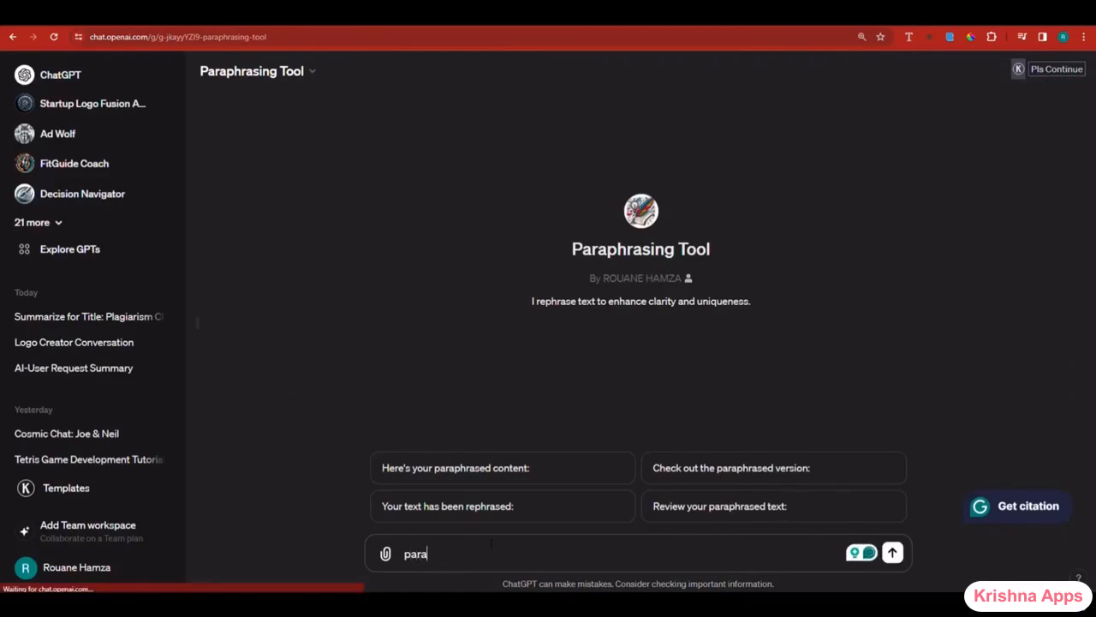
{"action": "type", "text": "phrase a"}
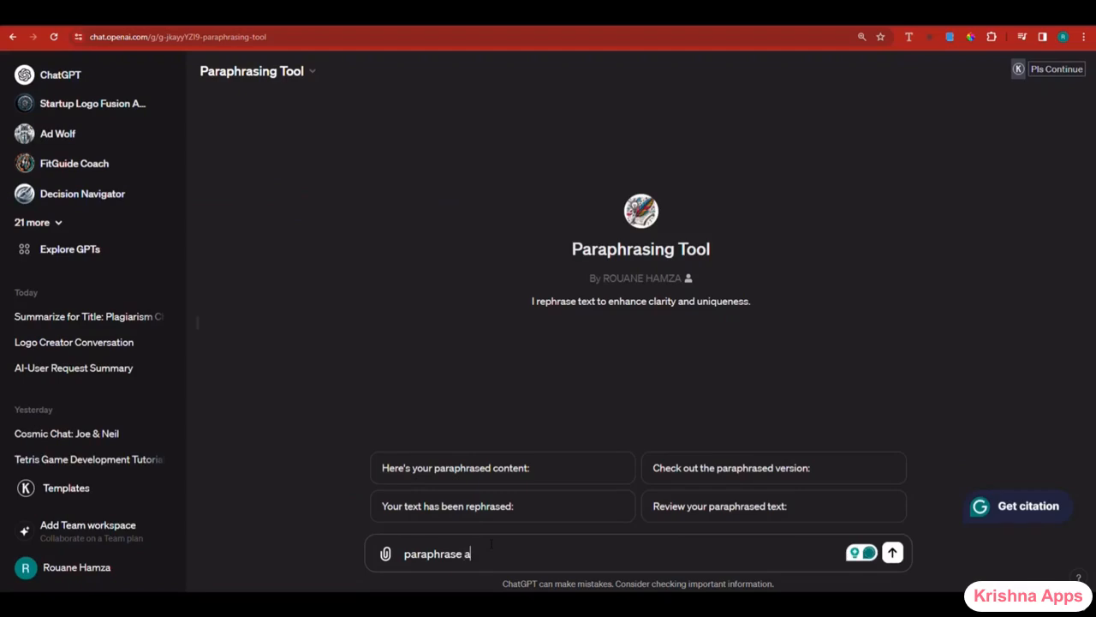
{"action": "key", "text": "BackSpace"}
{"action": "type", "text": "the following :"}
{"action": "key", "text": "ctrl+v"}
{"action": "key", "text": "Return"}
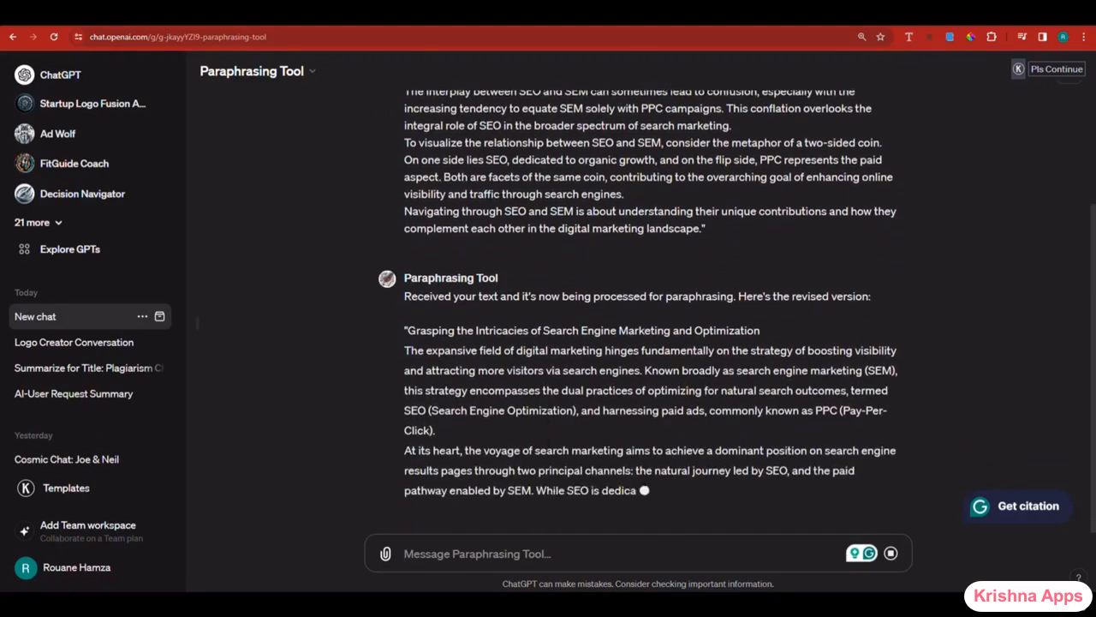
{"action": "scroll", "coordinate": [548, 428], "scroll_direction": "up", "scroll_amount": 2}
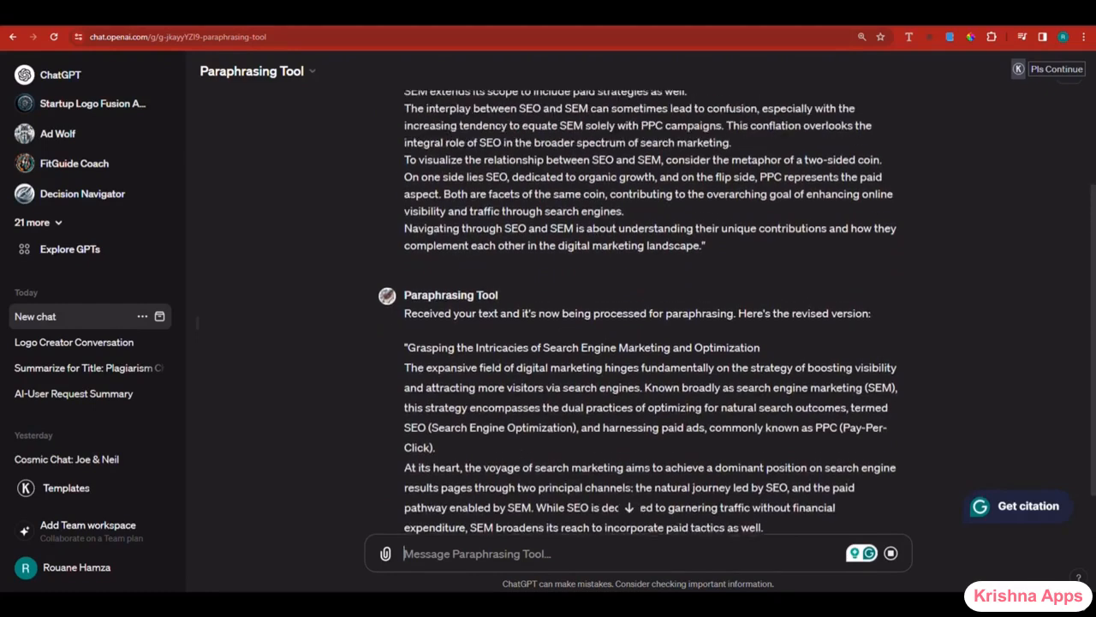
- Copy the paraphrased text "Grasping the Intricacies of Search Engine Marketing and Optimization" from the Paraphrasing Tool's reply
{"action": "scroll", "coordinate": [518, 402], "scroll_direction": "down", "scroll_amount": 1}
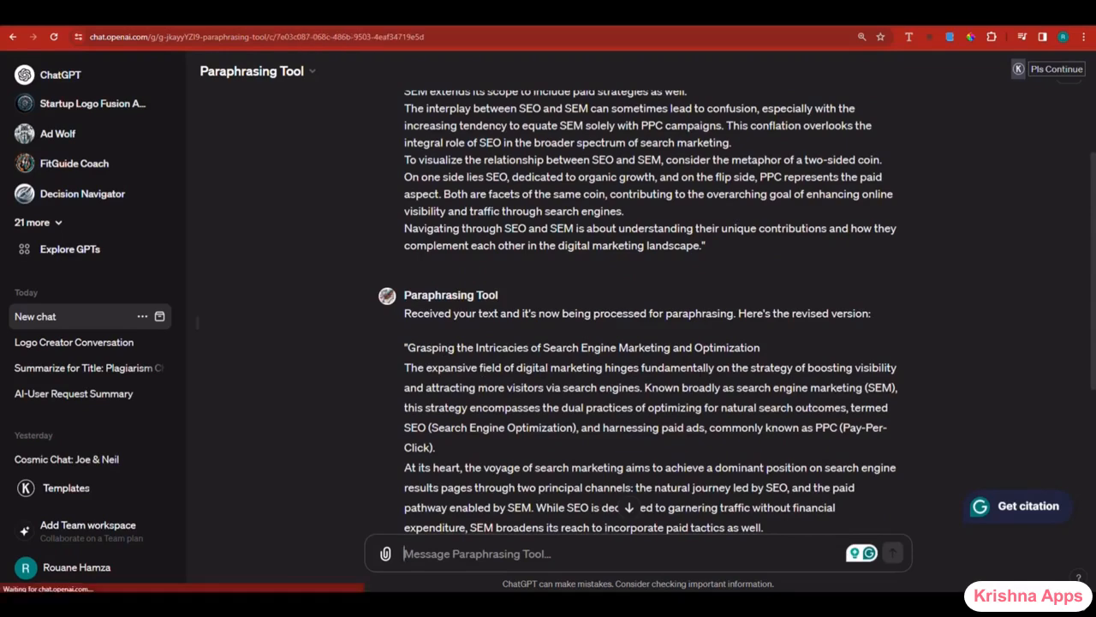
{"action": "scroll", "coordinate": [638, 308], "scroll_direction": "down", "scroll_amount": 2}
{"action": "scroll", "coordinate": [749, 390], "scroll_direction": "down", "scroll_amount": 2}
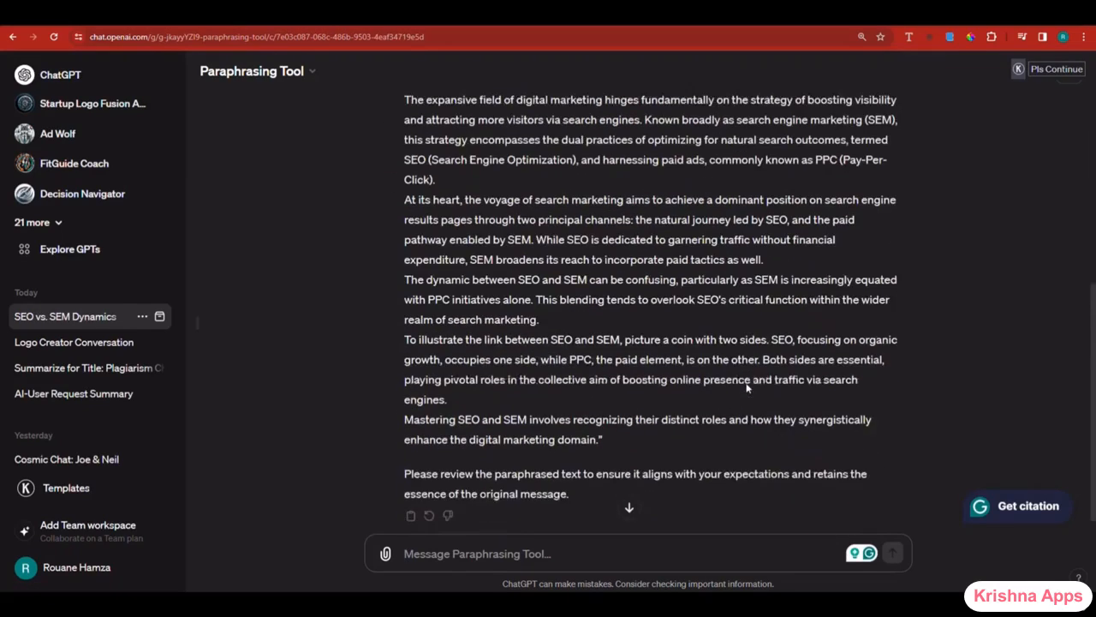
{"action": "left_click_drag", "start_coordinate": [620, 434], "coordinate": [398, 176]}
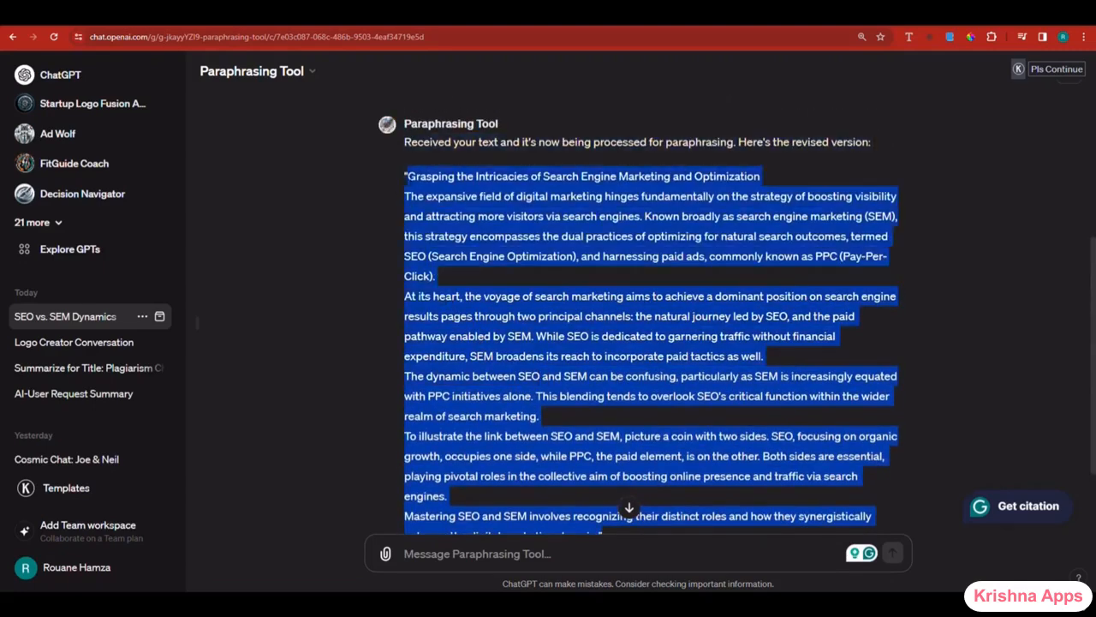
{"action": "right_click", "coordinate": [417, 189]}
{"action": "left_click", "coordinate": [437, 206]}
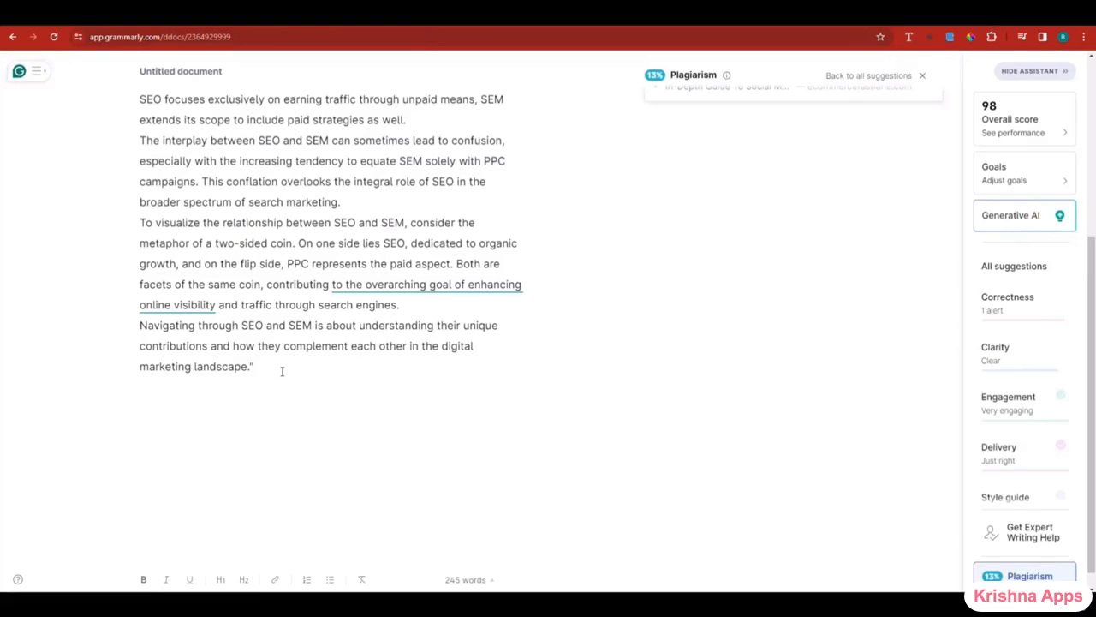
- Replace the entire text of the Grammarly document with the copied paraphrased version for the plagiarism check
{"action": "left_click_drag", "start_coordinate": [282, 371], "coordinate": [73, 56]}
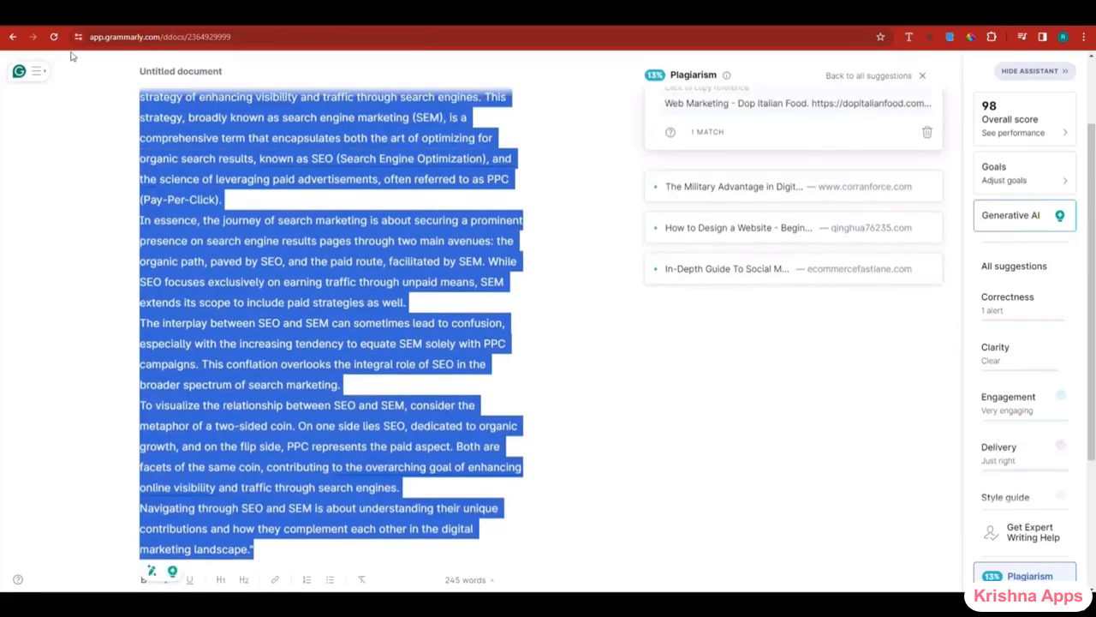
{"action": "key", "text": "BackSpace"}
{"action": "triple_click", "coordinate": [271, 140]}
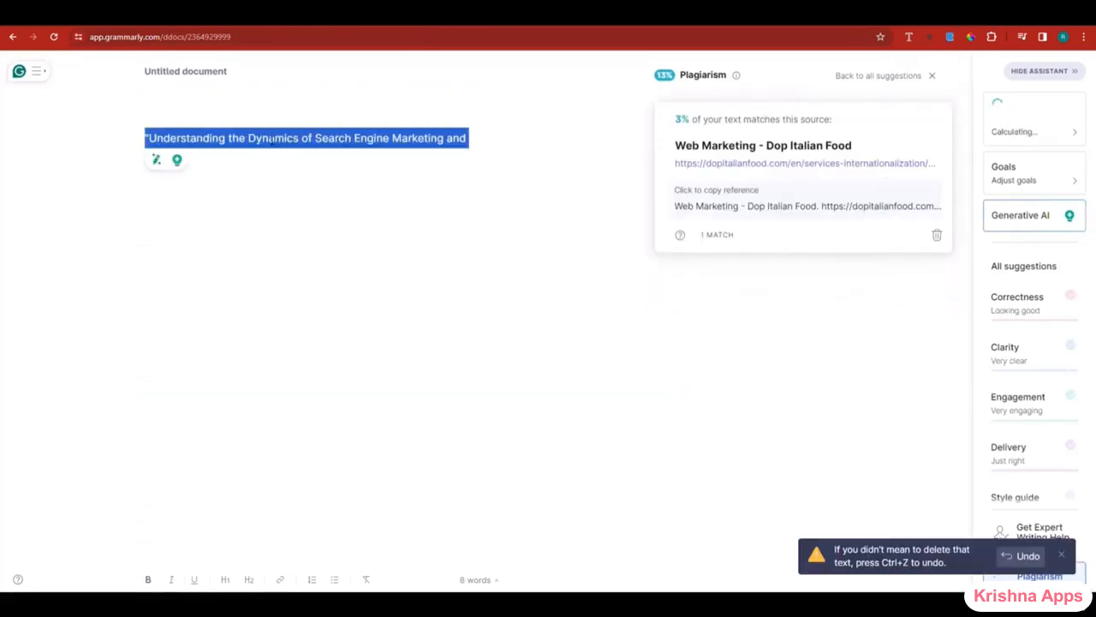
{"action": "key", "text": "ctrl+v"}
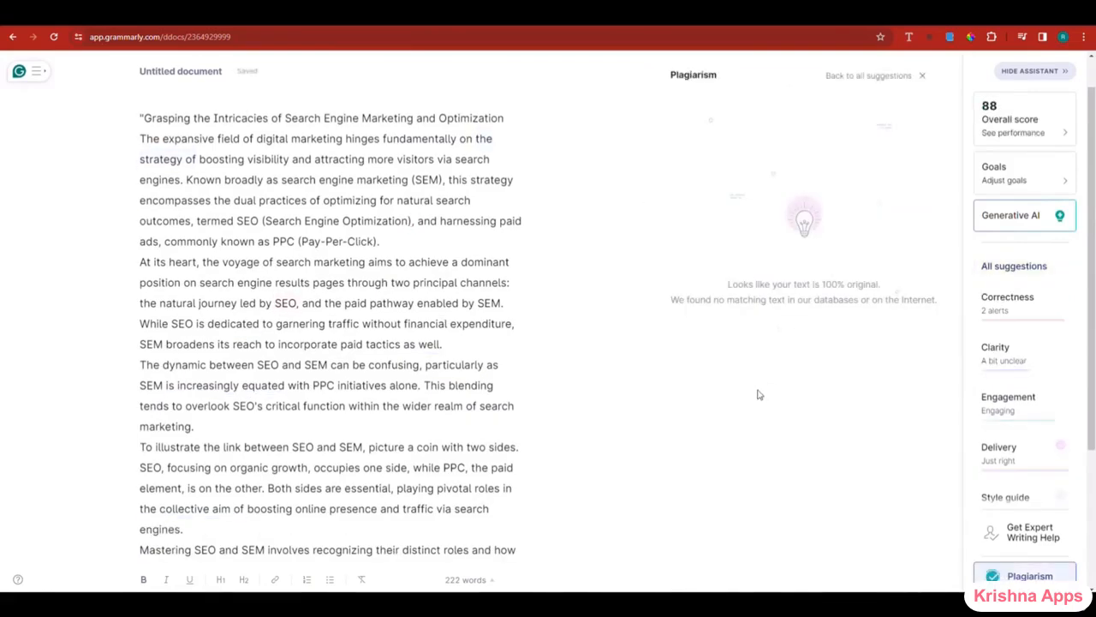
- Open Copyleaks' AI Content Detector in a new browser tab and check the copied paraphrased text with the Basic model
{"action": "key", "text": "ctrl+t"}
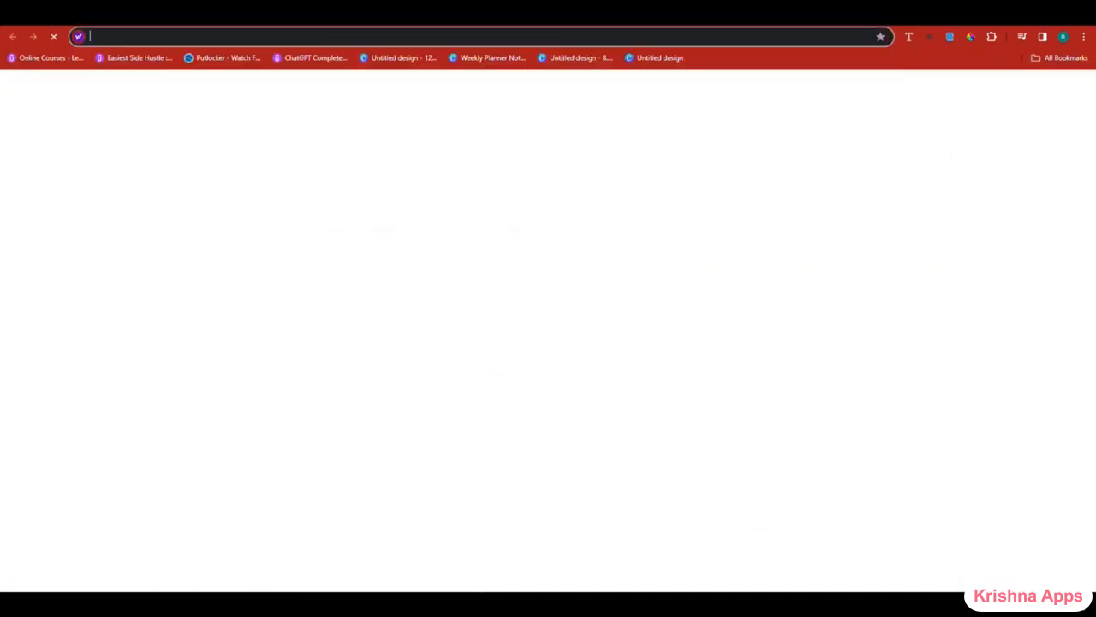
{"action": "type", "text": "copyscape.com"}
{"action": "key", "text": "Return"}
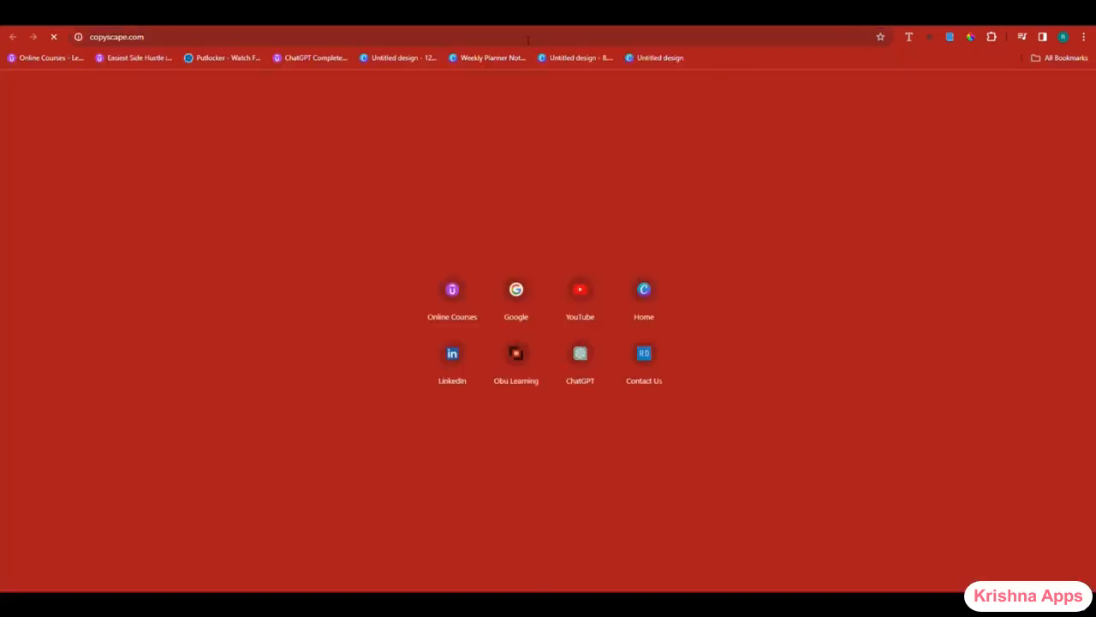
{"action": "type", "text": "copyleak"}
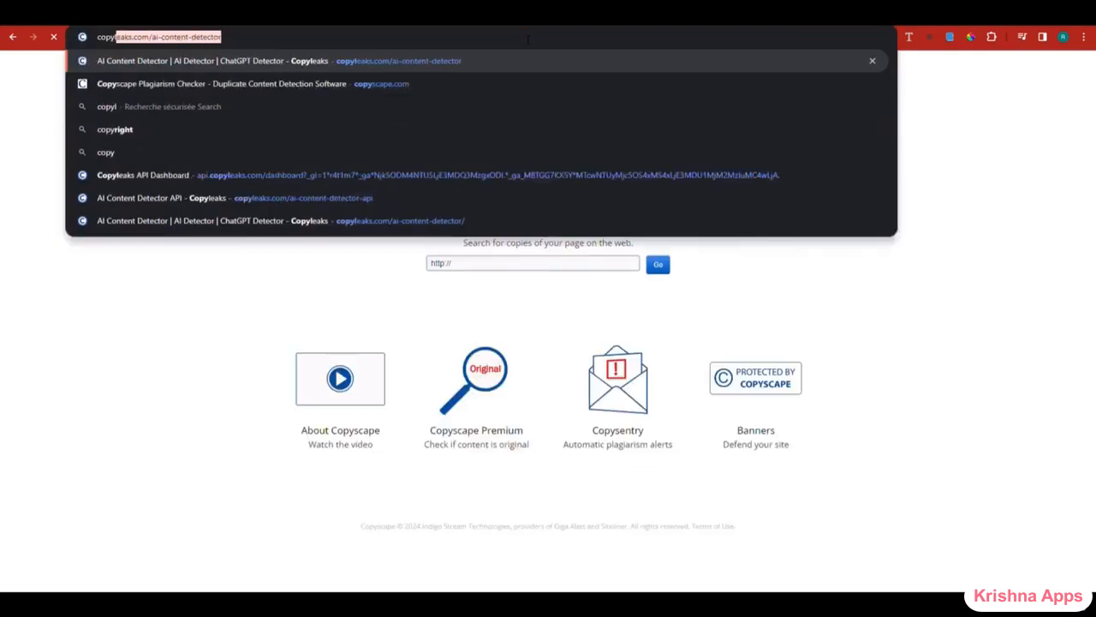
{"action": "key", "text": "Return"}
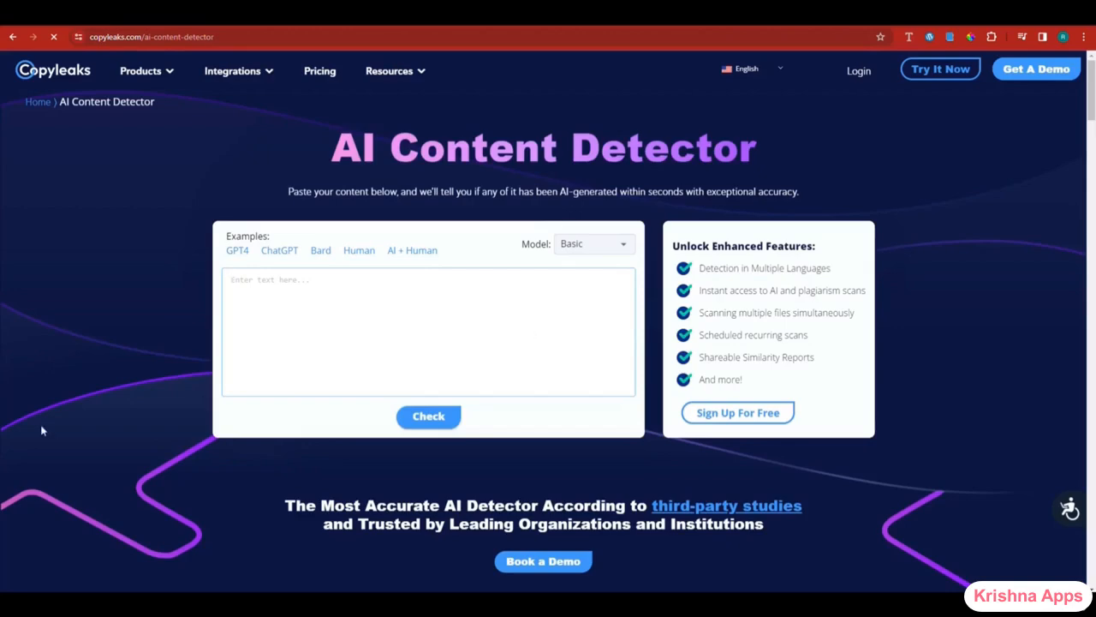
{"action": "left_click", "coordinate": [266, 330]}
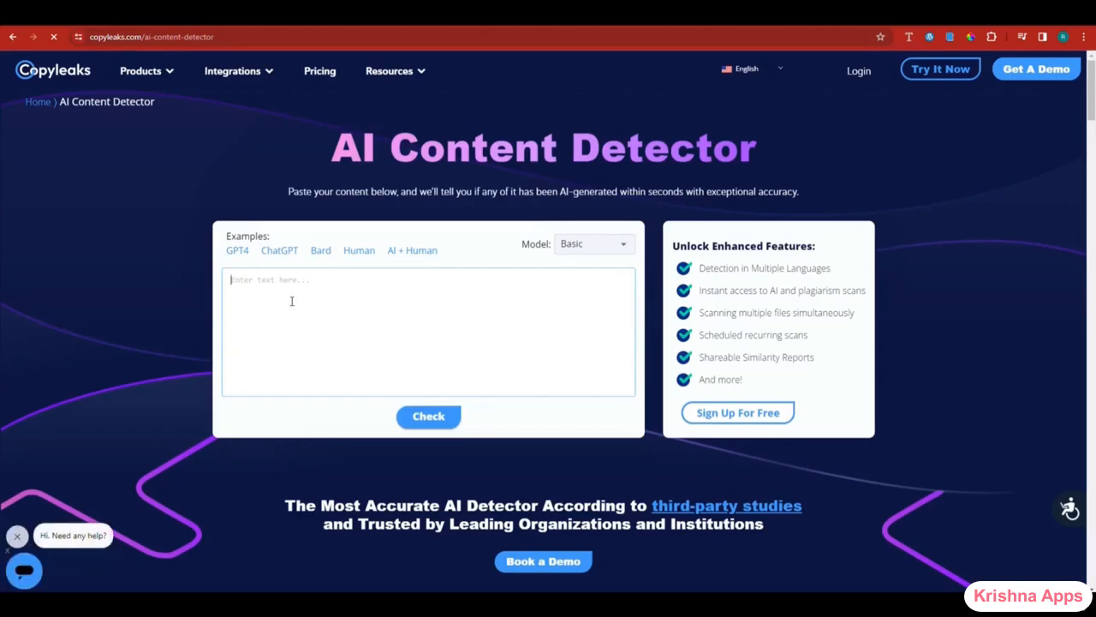
{"action": "key", "text": "ctrl+v"}
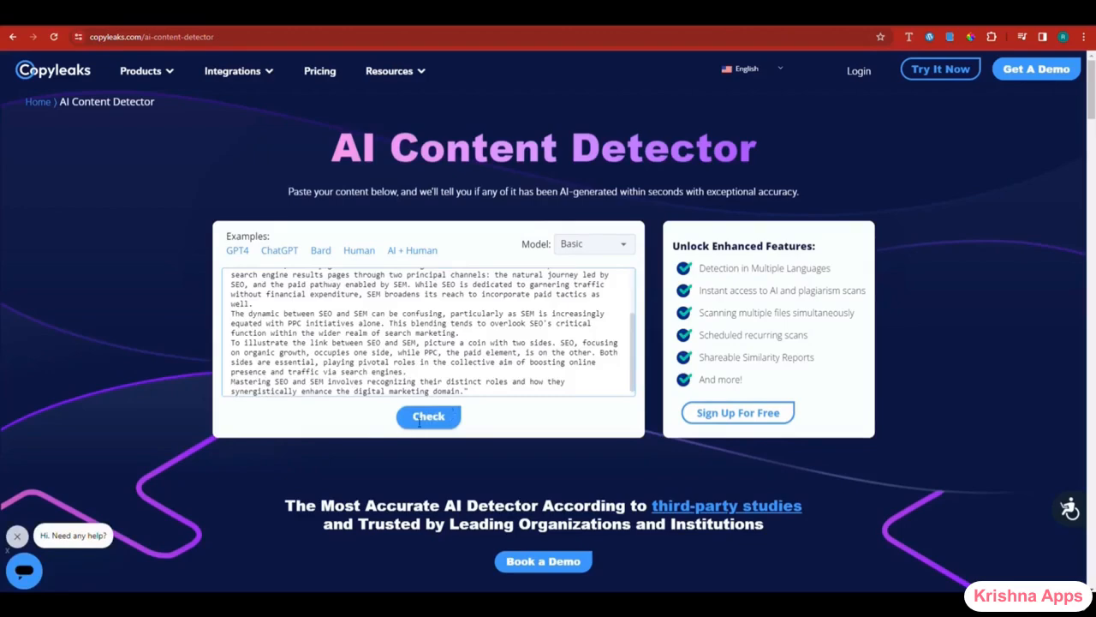
{"action": "left_click", "coordinate": [431, 417]}
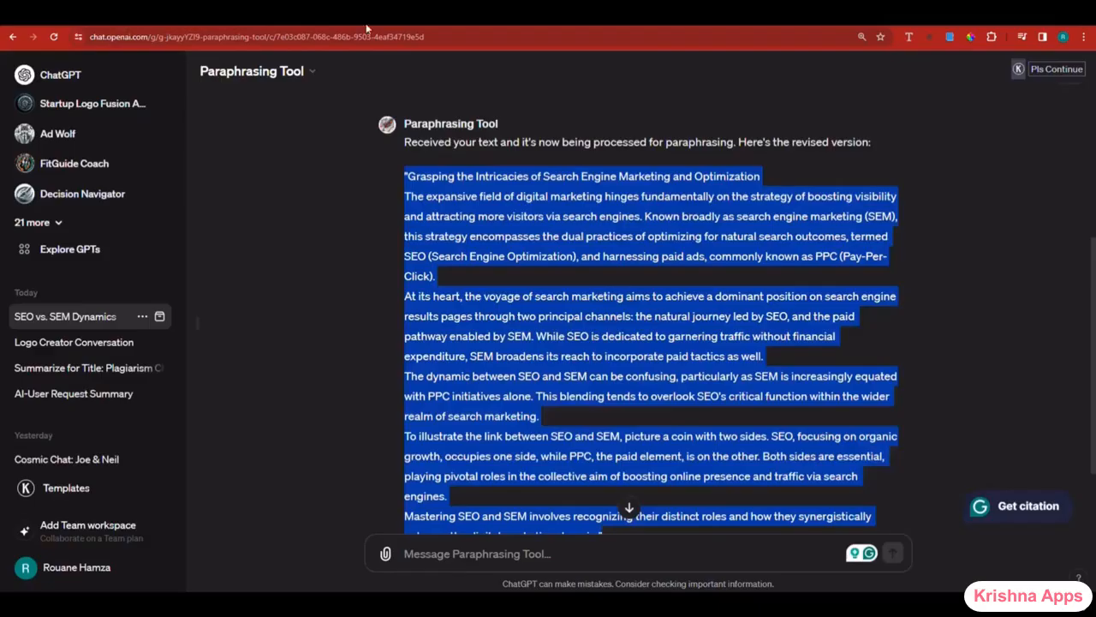
{"action": "left_click", "coordinate": [467, 355]}
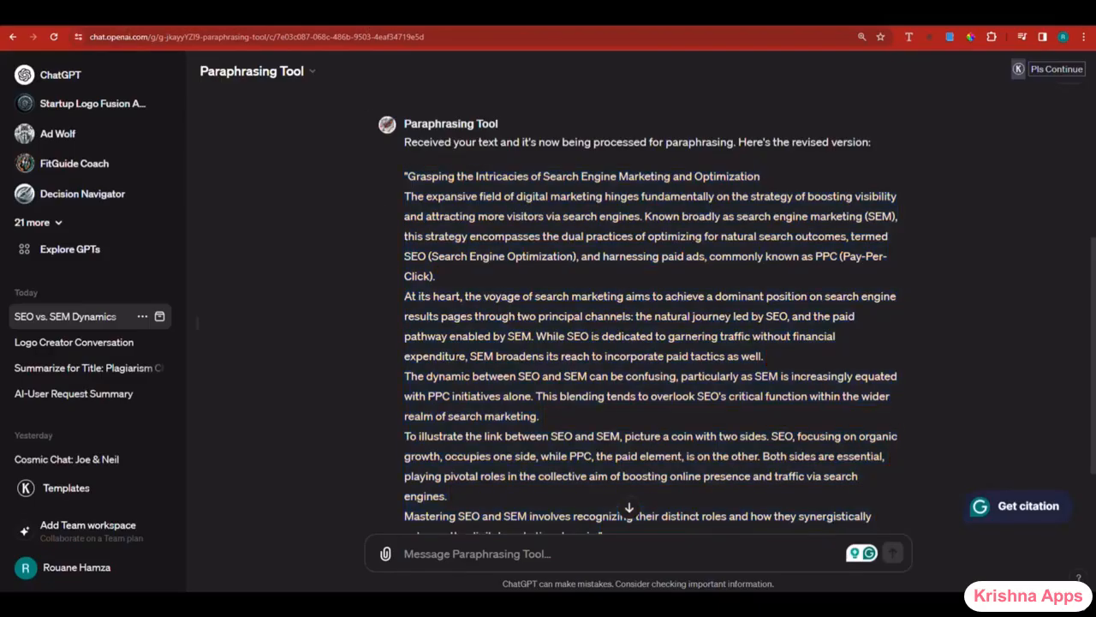
{"action": "scroll", "coordinate": [457, 358], "scroll_direction": "down", "scroll_amount": 2}
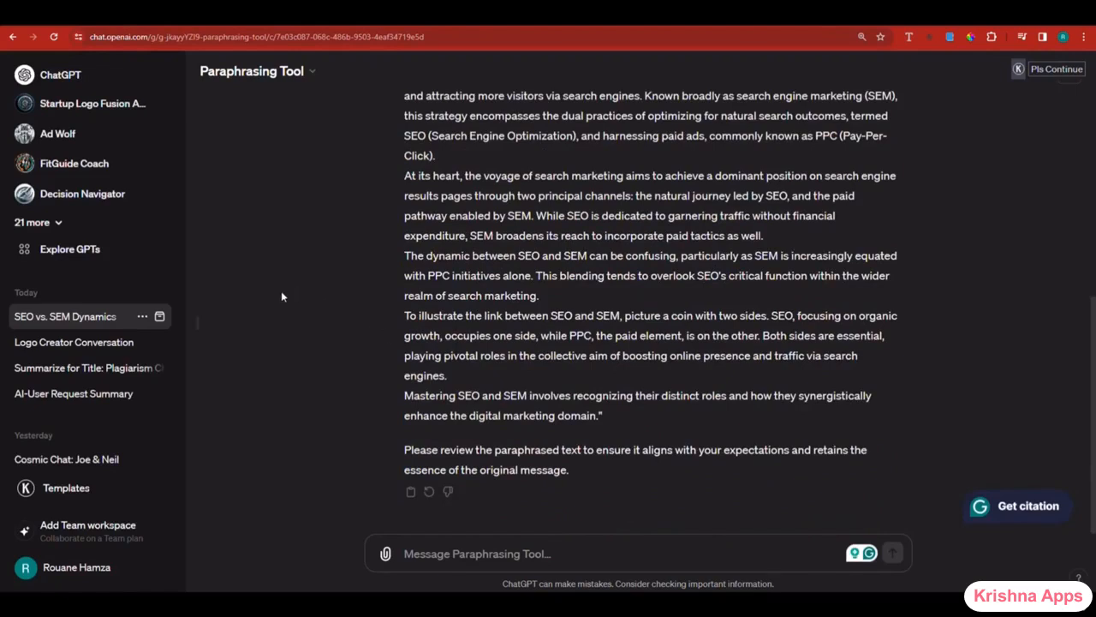
{"action": "left_click", "coordinate": [40, 227]}
{"action": "scroll", "coordinate": [62, 265], "scroll_direction": "down", "scroll_amount": 2}
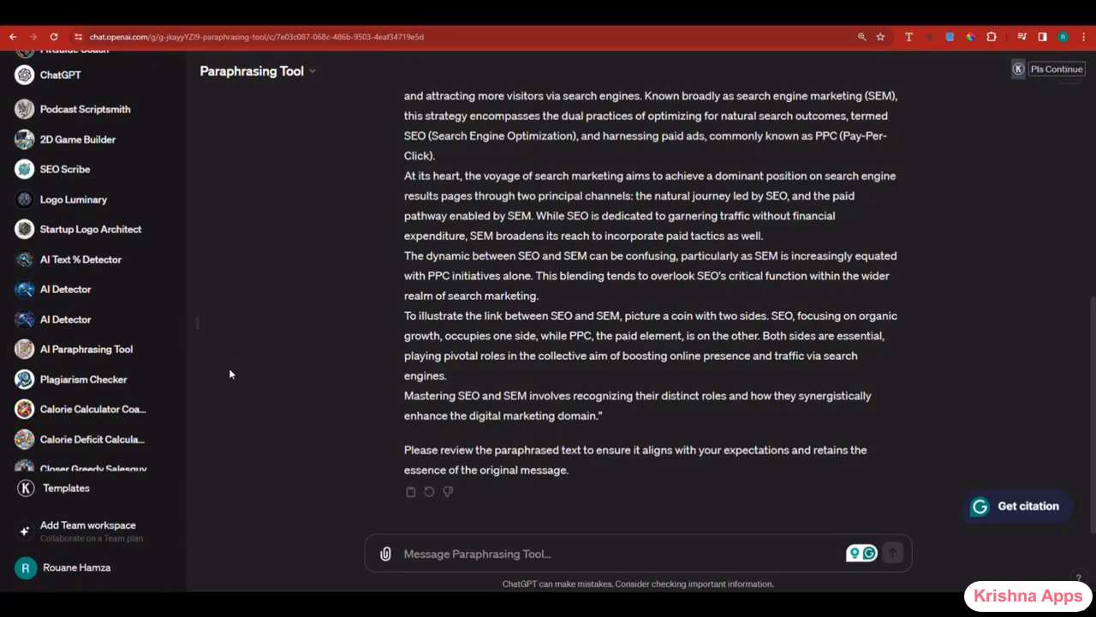
{"action": "scroll", "coordinate": [112, 385], "scroll_direction": "down", "scroll_amount": 2}
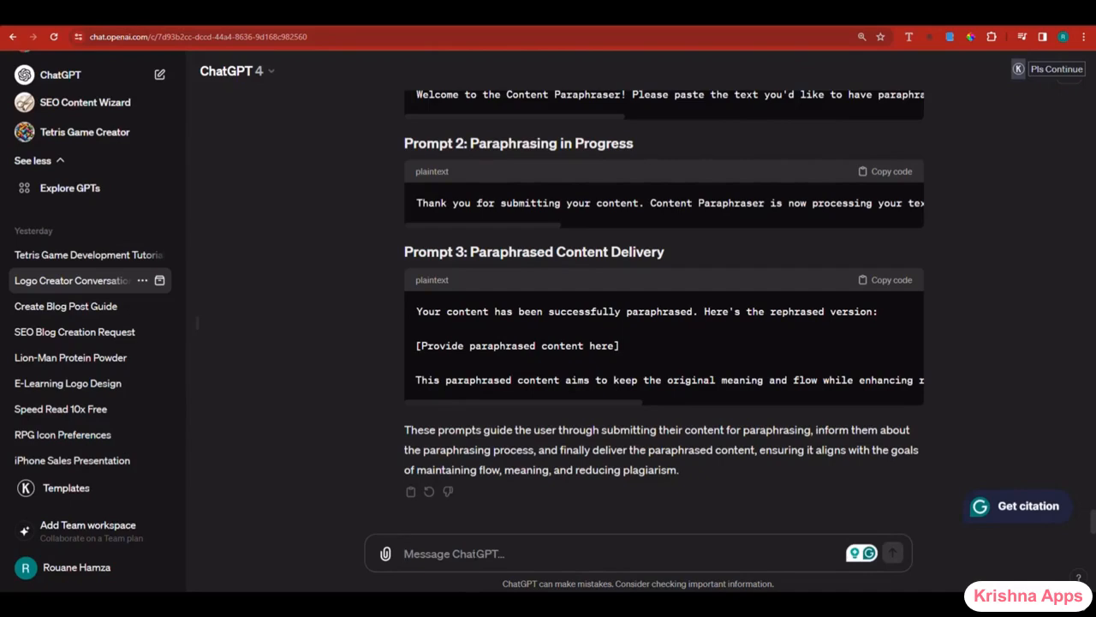
- Ask ChatGPT for 3 syntax-compliant GPT prompts for a calorie calculator with a weekly meal plan, and copy Prompt 1, "Collect User Information"
{"action": "key", "text": "ctrl+v"}
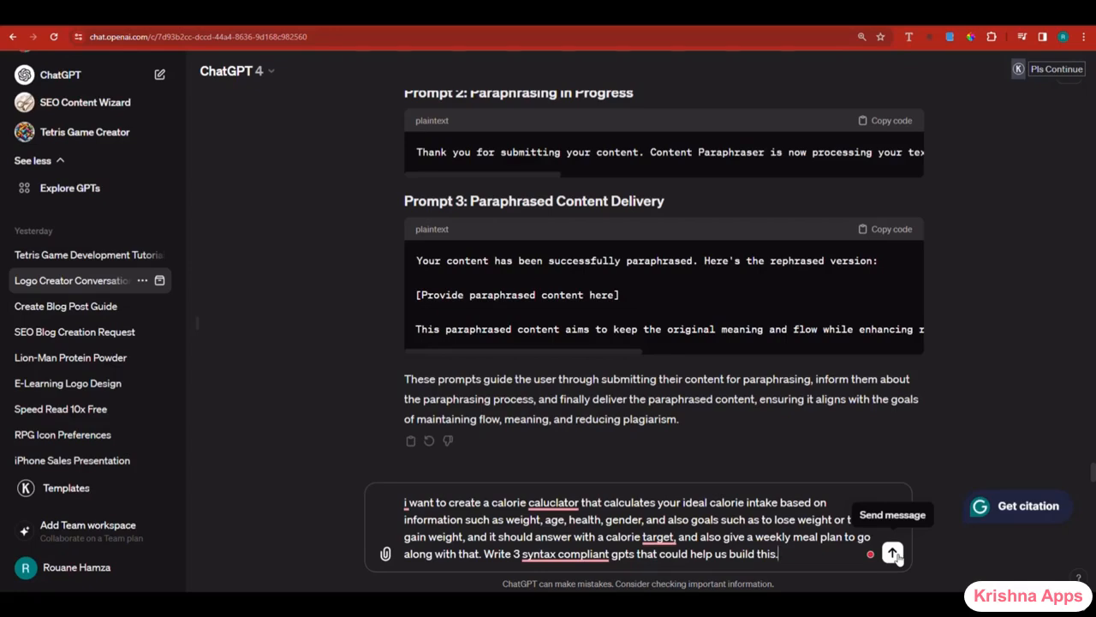
{"action": "left_click", "coordinate": [892, 553]}
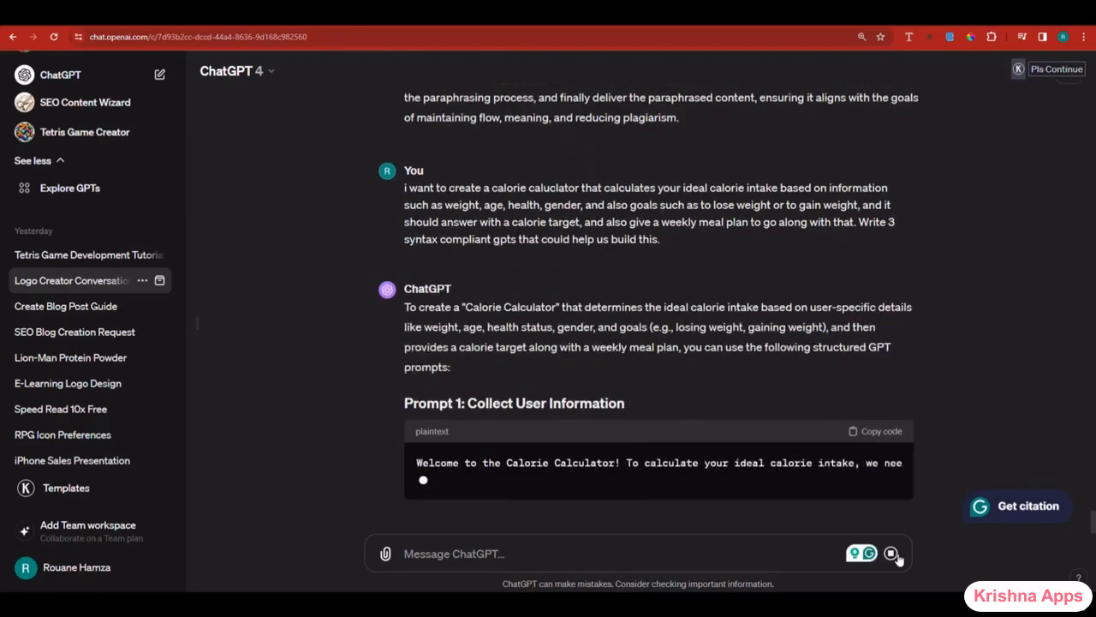
{"action": "scroll", "coordinate": [856, 426], "scroll_direction": "up", "scroll_amount": 2}
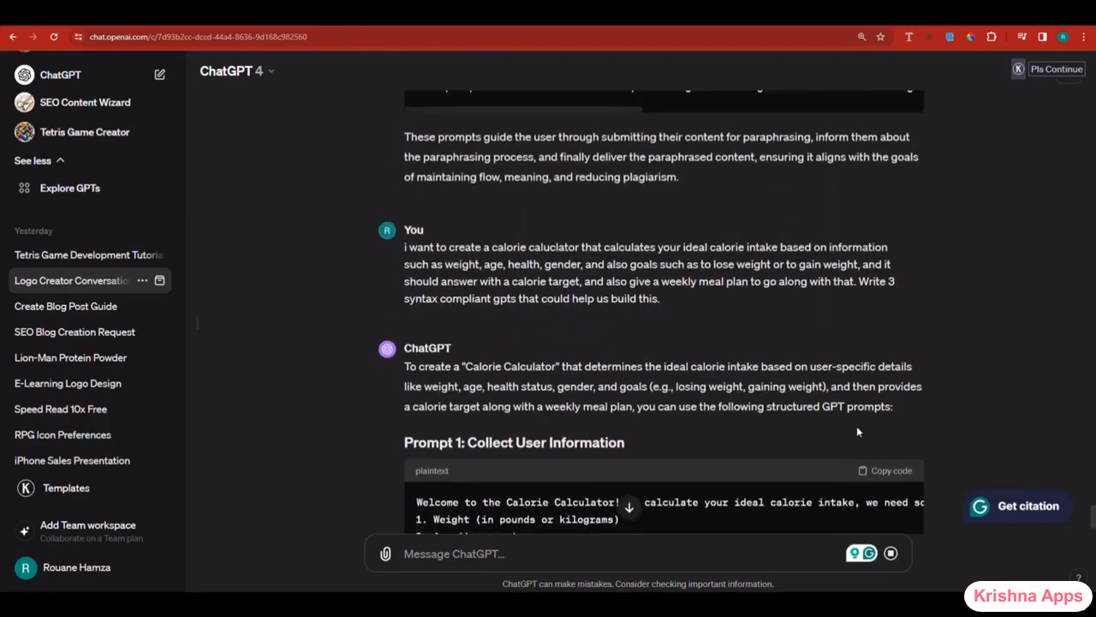
{"action": "left_click", "coordinate": [895, 471]}
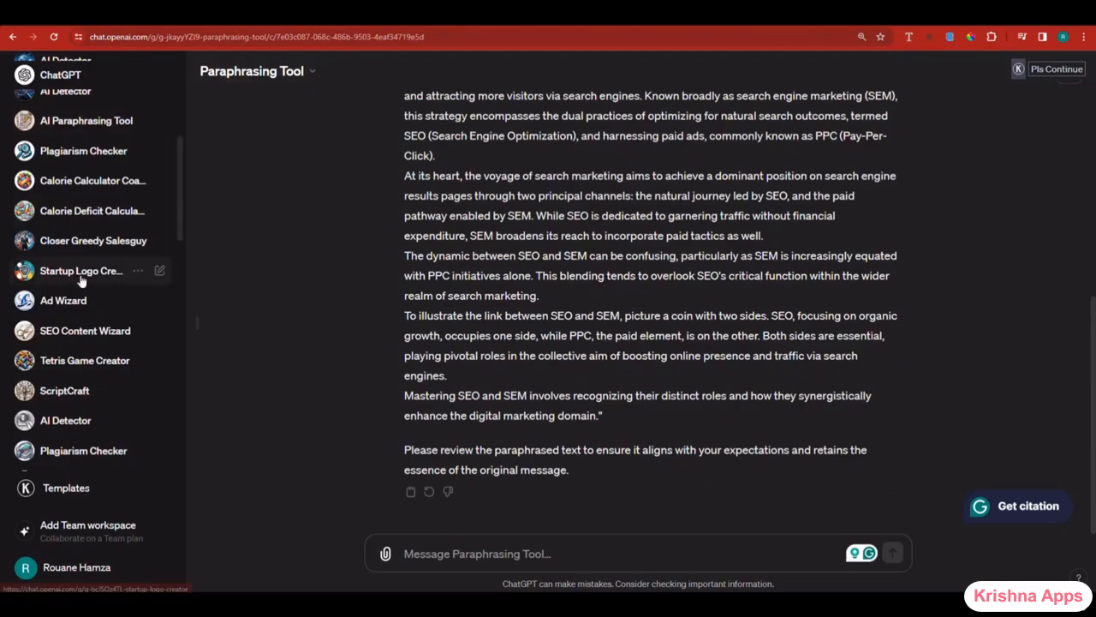
- Create a new GPT from the copied Prompt 1, "Collect User Information", and accept the suggested name "Calorie Guide" with "YES"
{"action": "scroll", "coordinate": [69, 274], "scroll_direction": "down", "scroll_amount": 3}
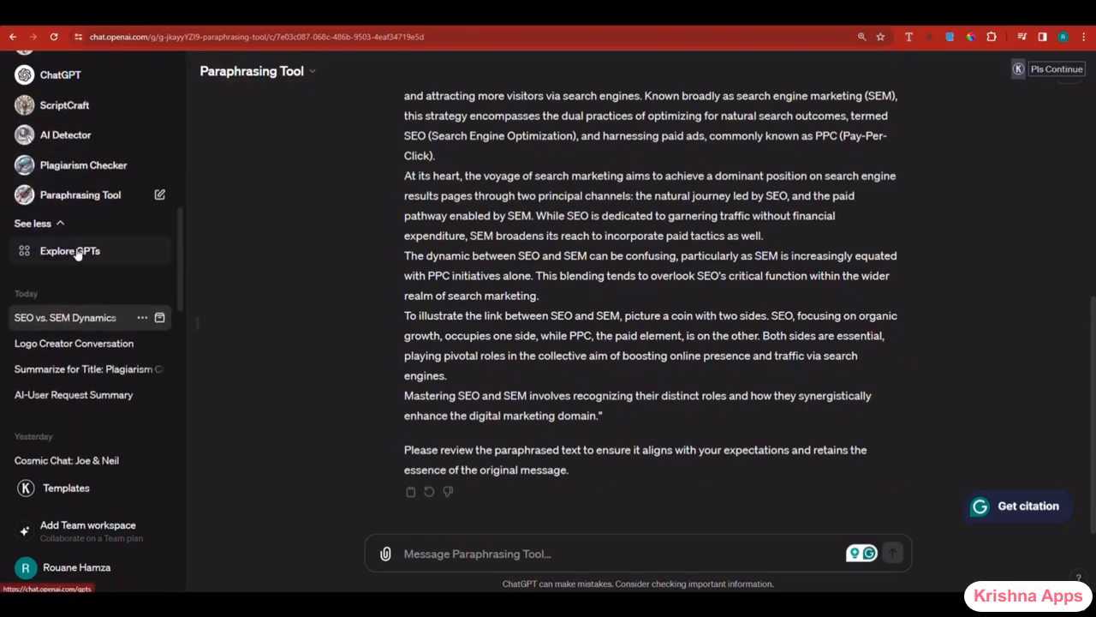
{"action": "left_click", "coordinate": [77, 251]}
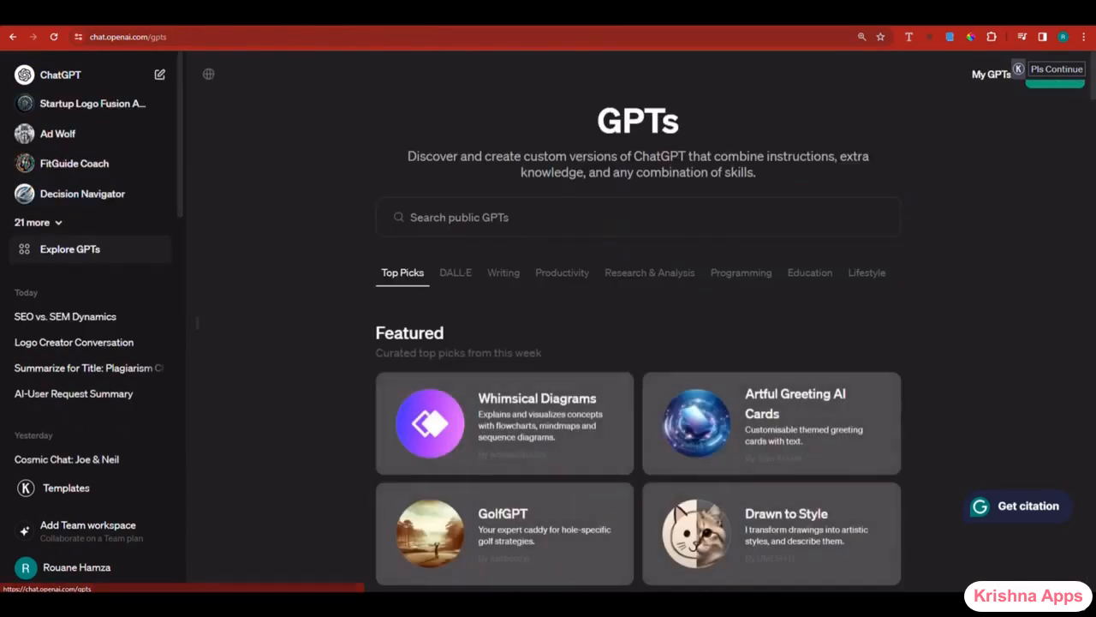
{"action": "left_click", "coordinate": [1045, 86]}
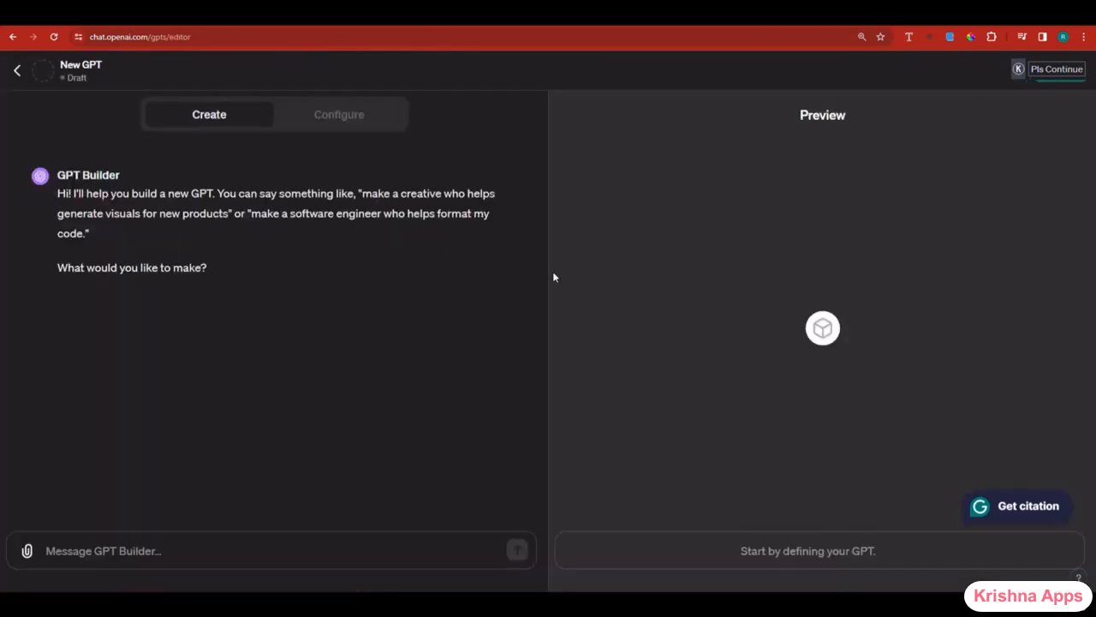
{"action": "left_click", "coordinate": [45, 551]}
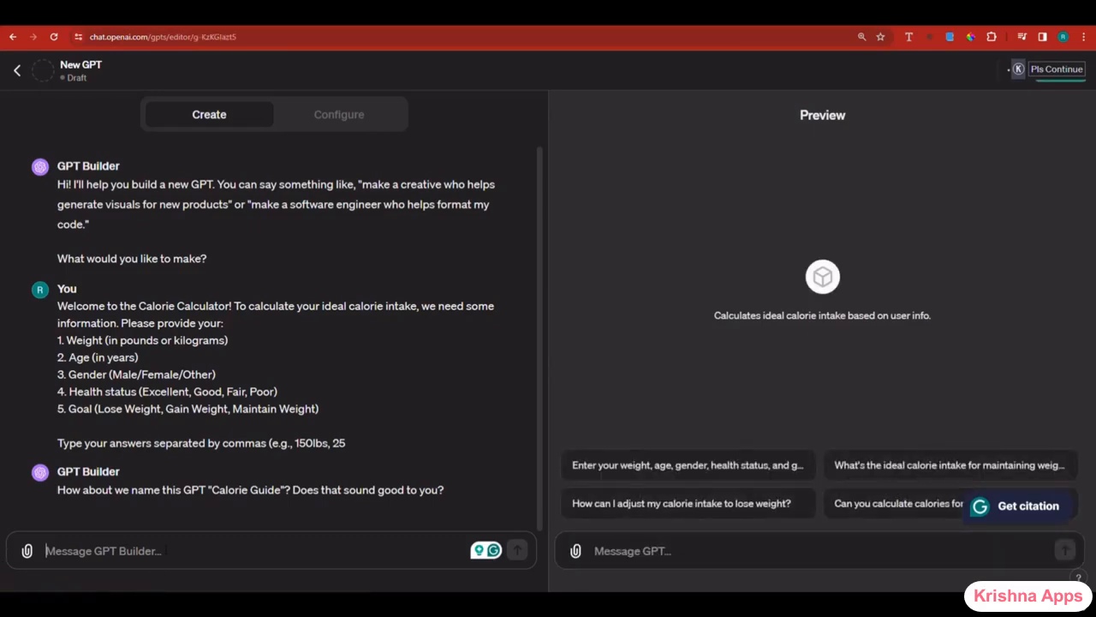
{"action": "type", "text": "YES"}
{"action": "key", "text": "Return"}
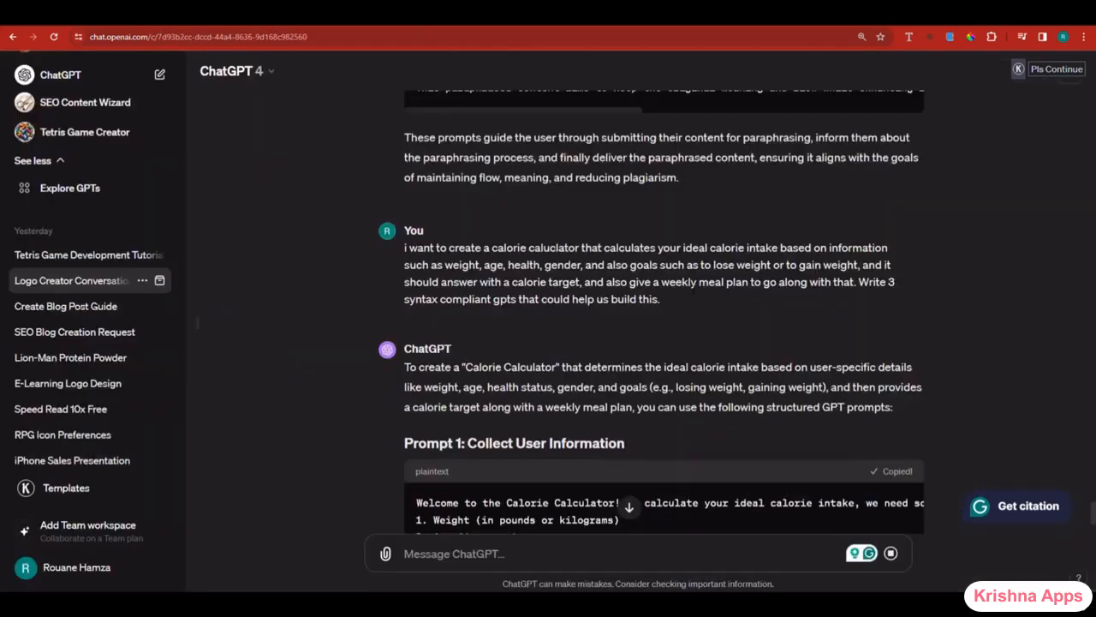
- Copy Prompt 2, "Calculate Calorie Target", from the ChatGPT conversation and send it to GPT Builder preceded by "Yes," to accept the profile picture
{"action": "scroll", "coordinate": [850, 289], "scroll_direction": "down", "scroll_amount": 5}
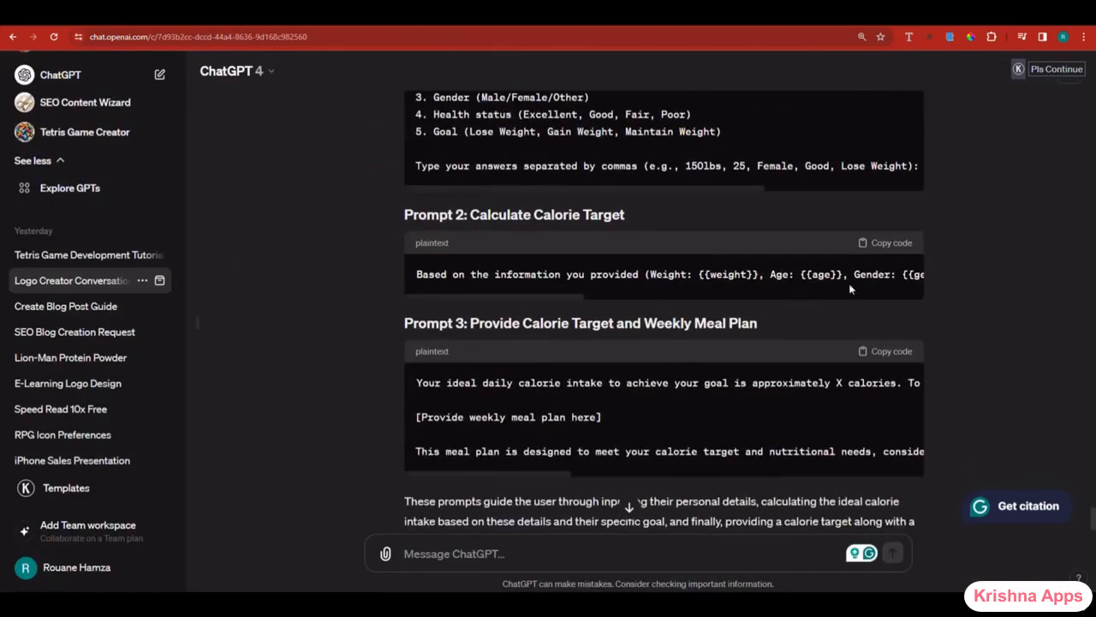
{"action": "left_click", "coordinate": [884, 243]}
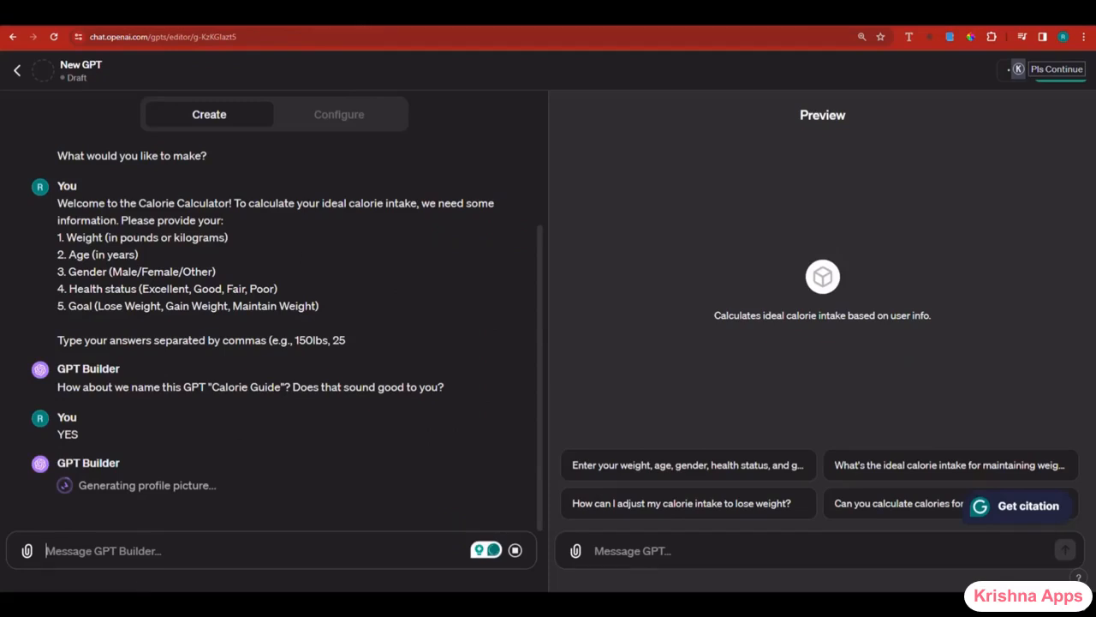
{"action": "type", "text": "Yes,"}
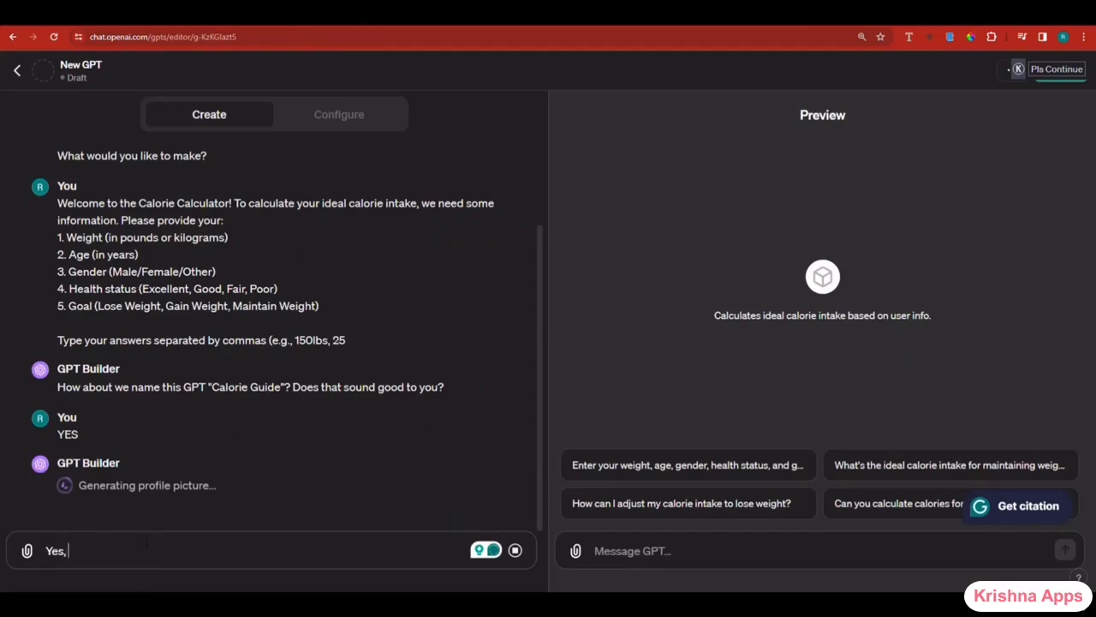
{"action": "key", "text": "ctrl+v"}
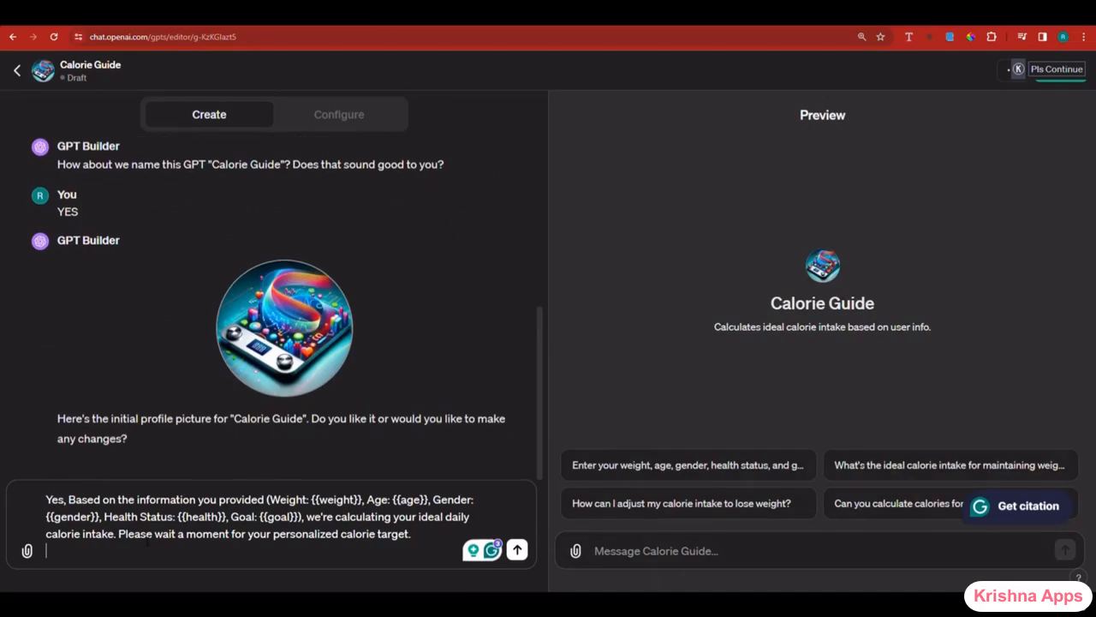
{"action": "key", "text": "Return"}
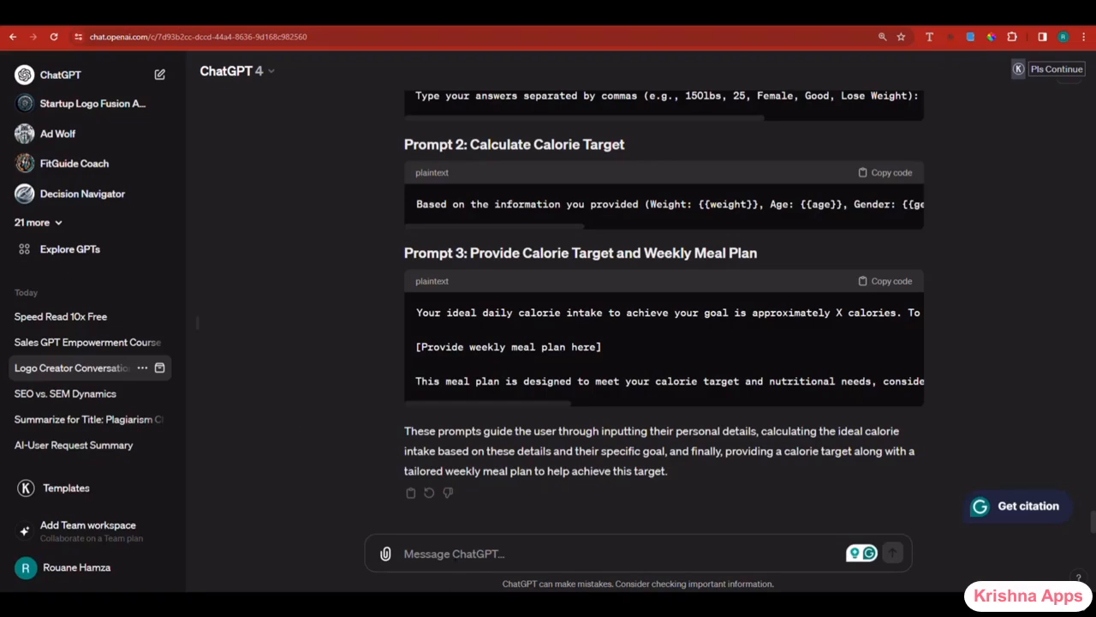
- Ask ChatGPT for 3 prompts for a friendly customer service agent GPT supporting salespeople with tough customer questions, and open the GPTs exploration page
{"action": "key", "text": "ctrl+v"}
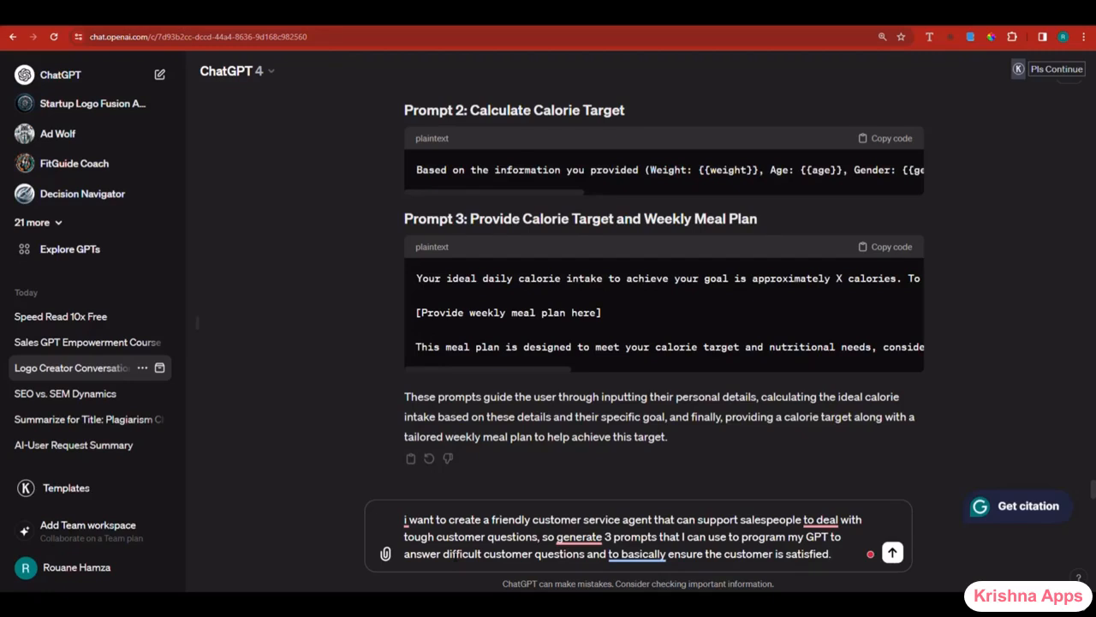
{"action": "key", "text": "Return"}
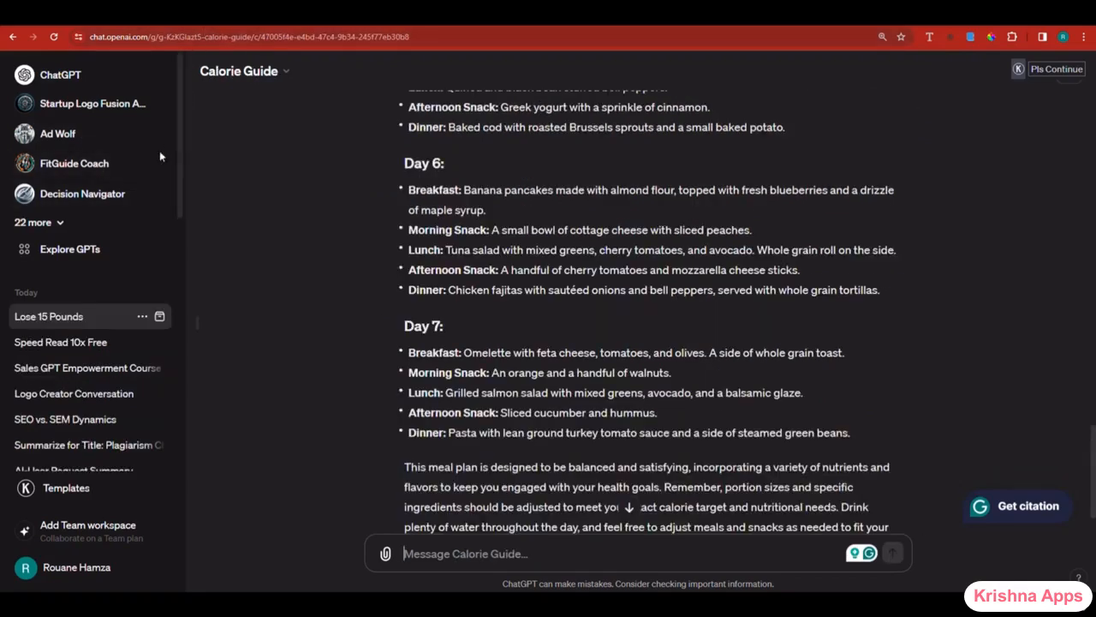
{"action": "left_click", "coordinate": [81, 251]}
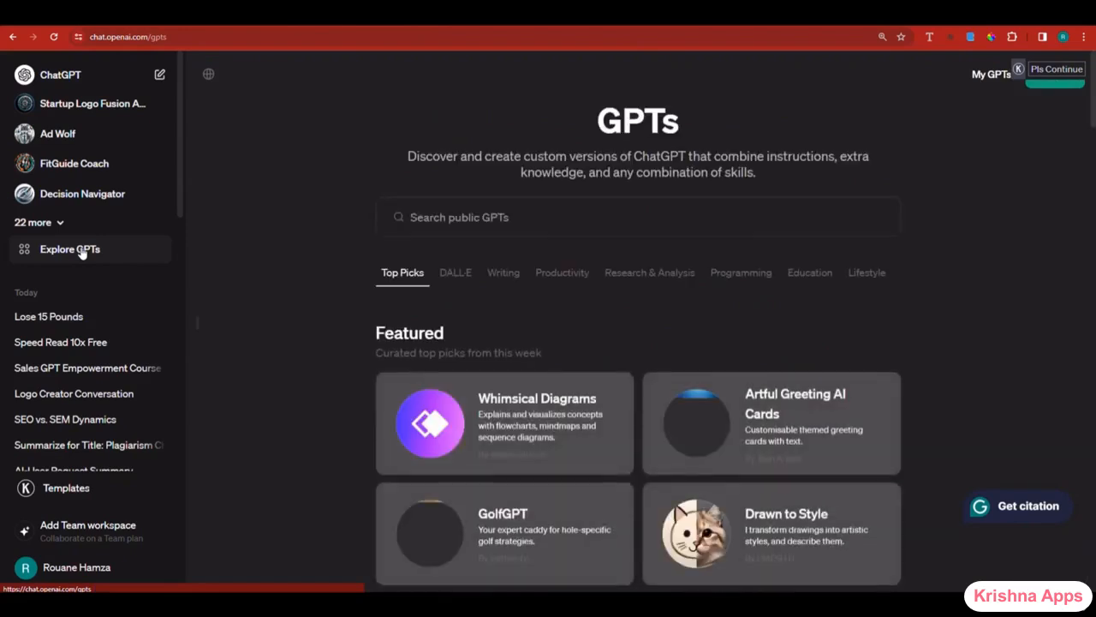
- Start a new GPT, copy Prompt 1, "Greet and Ask for the Customer's Question", from the ChatGPT conversation and send it to GPT Builder
{"action": "left_click", "coordinate": [1059, 85]}
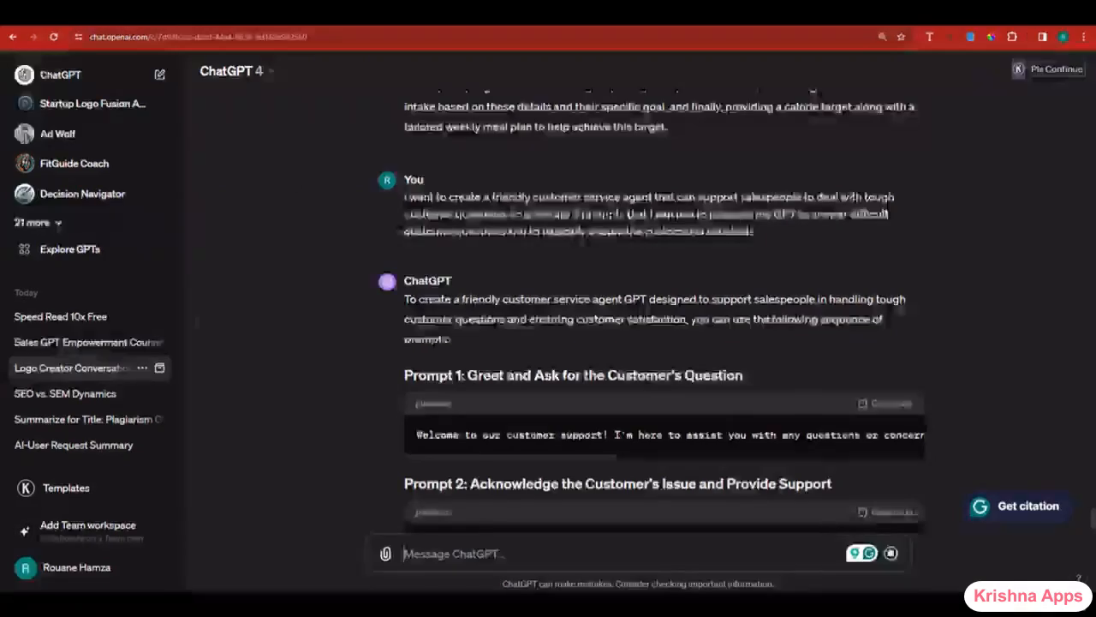
{"action": "scroll", "coordinate": [792, 372], "scroll_direction": "up", "scroll_amount": 3}
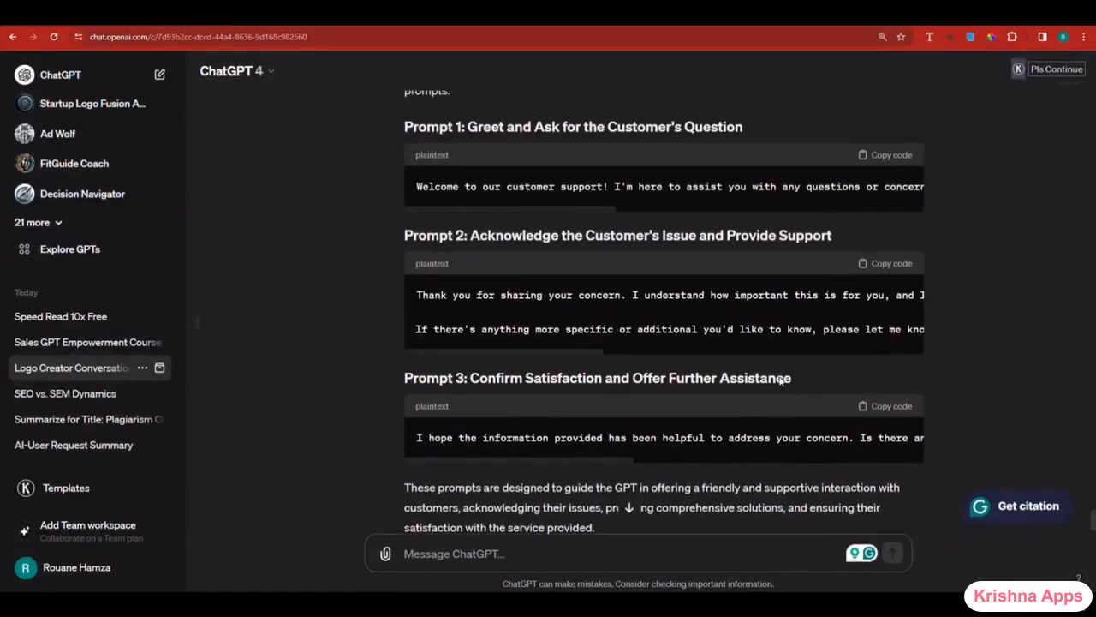
{"action": "left_click", "coordinate": [888, 216]}
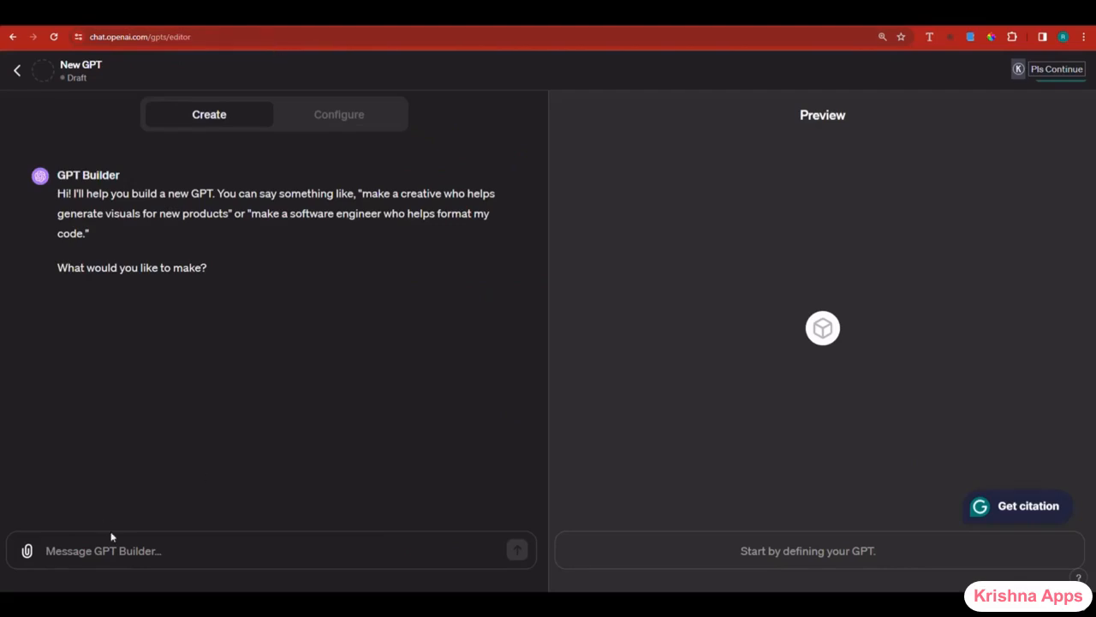
{"action": "left_click", "coordinate": [112, 550]}
{"action": "key", "text": "ctrl+v"}
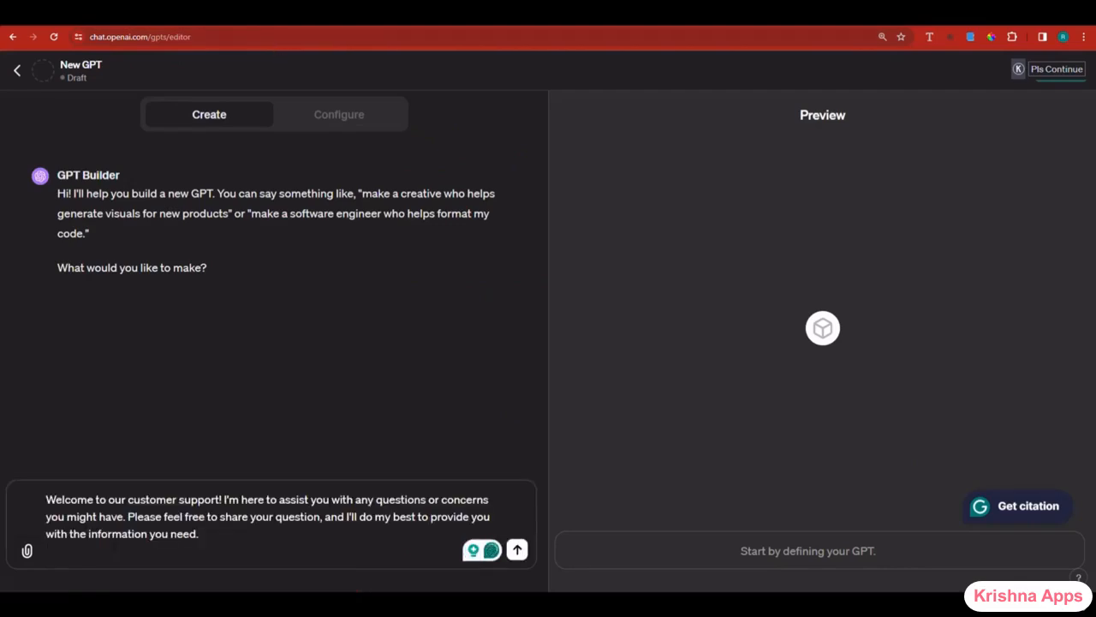
{"action": "key", "text": "ctrl+z"}
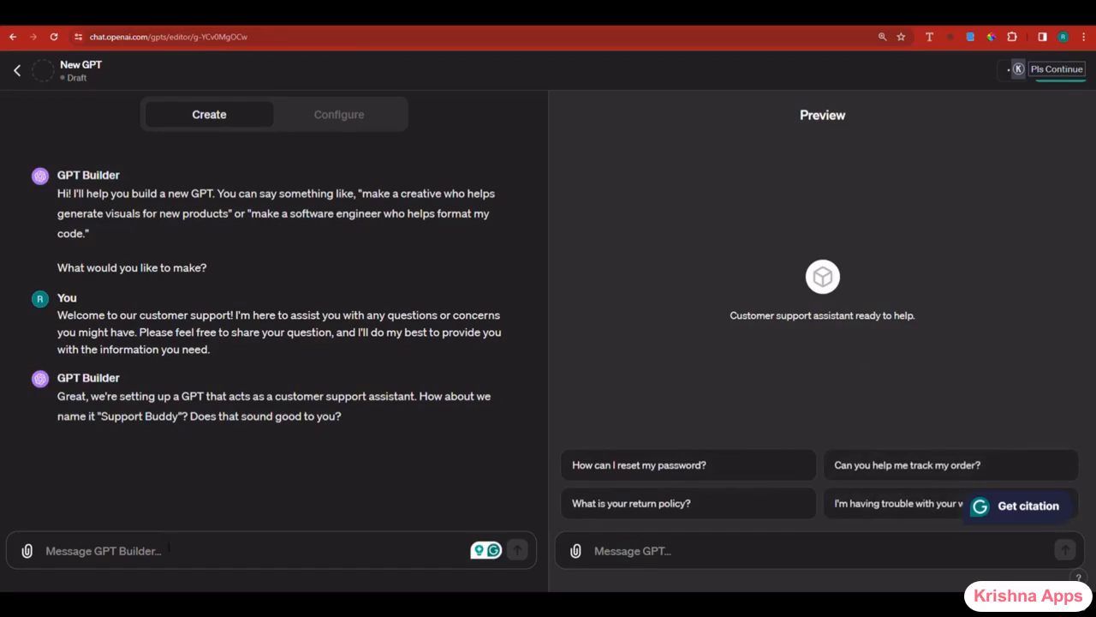
- Answer GPT Builder's name suggestion with "Customer support buddy is better"
{"action": "type", "text": "cust"}
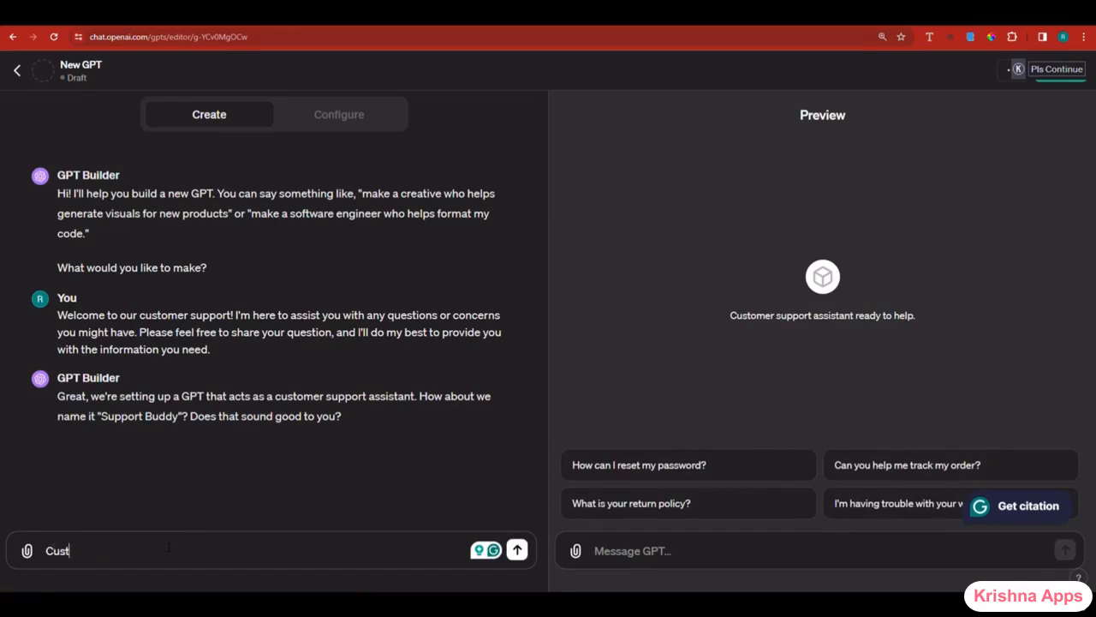
{"action": "type", "text": "omer support buddy is "}
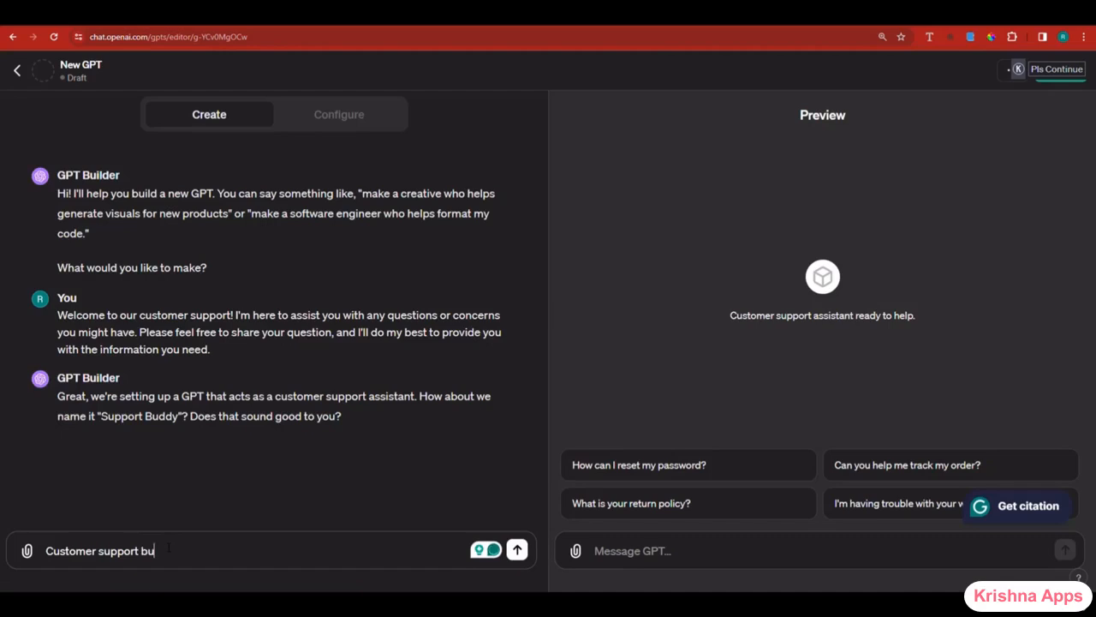
{"action": "type", "text": "better"}
{"action": "key", "text": "Return"}
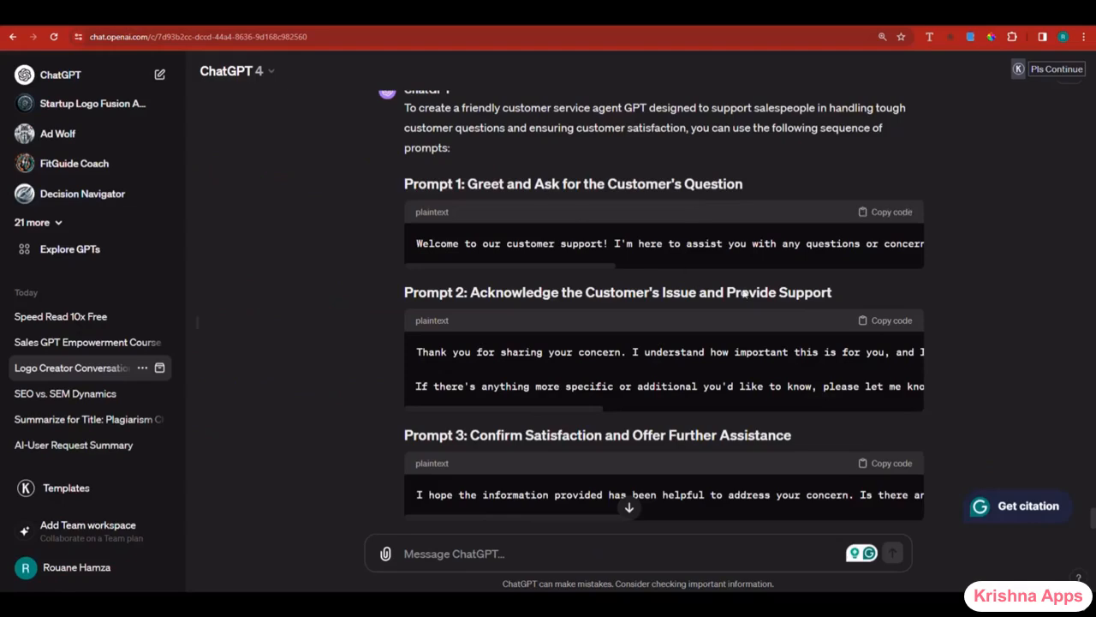
- Copy Prompt 2, "Acknowledge the Customer's Issue and Provide Support", and send it to GPT Builder preceded by "yes," to accept the profile picture
{"action": "left_click", "coordinate": [887, 320]}
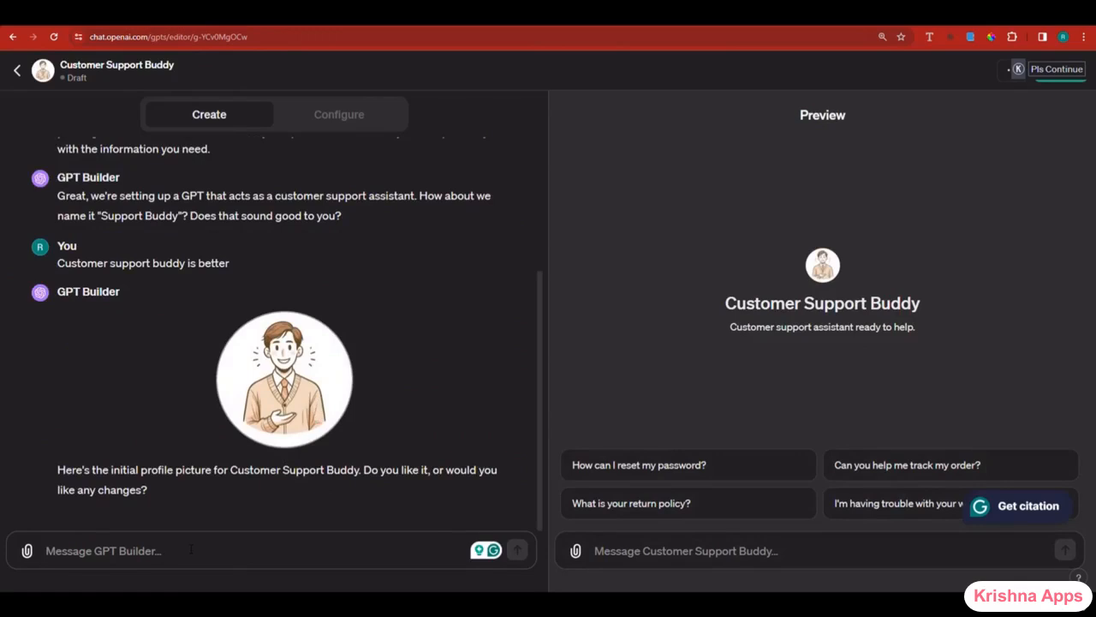
{"action": "type", "text": "yes,"}
{"action": "key", "text": "ctrl+v"}
{"action": "key", "text": "Return"}
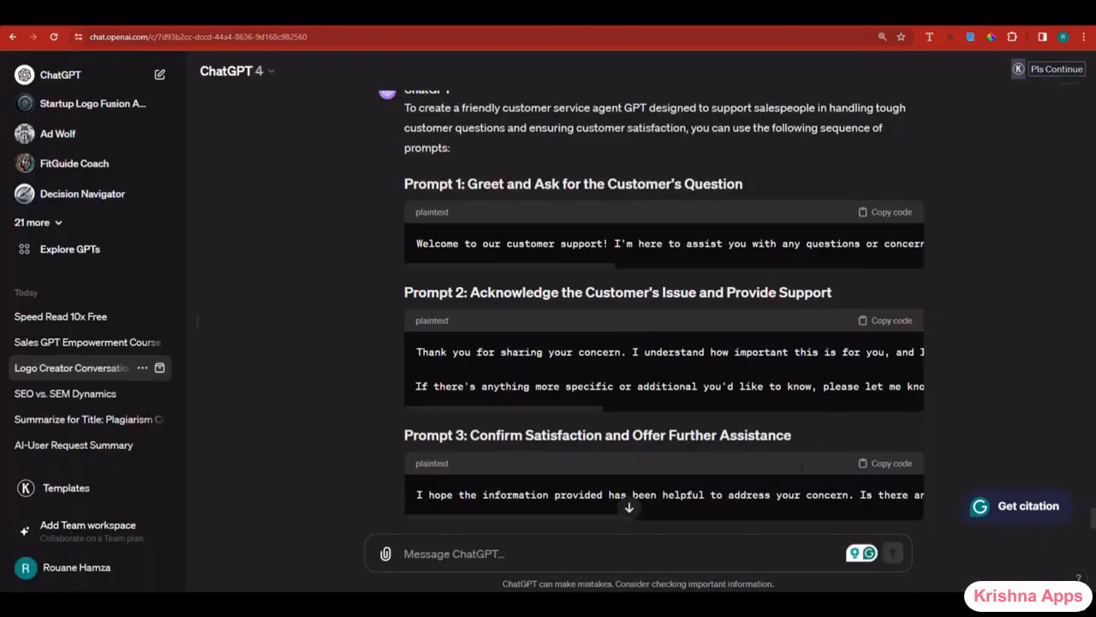
- Copy Prompt 3, "Confirm Satisfaction and Offer Further Assistance", from the ChatGPT conversation and send it to GPT Builder
{"action": "left_click", "coordinate": [889, 464]}
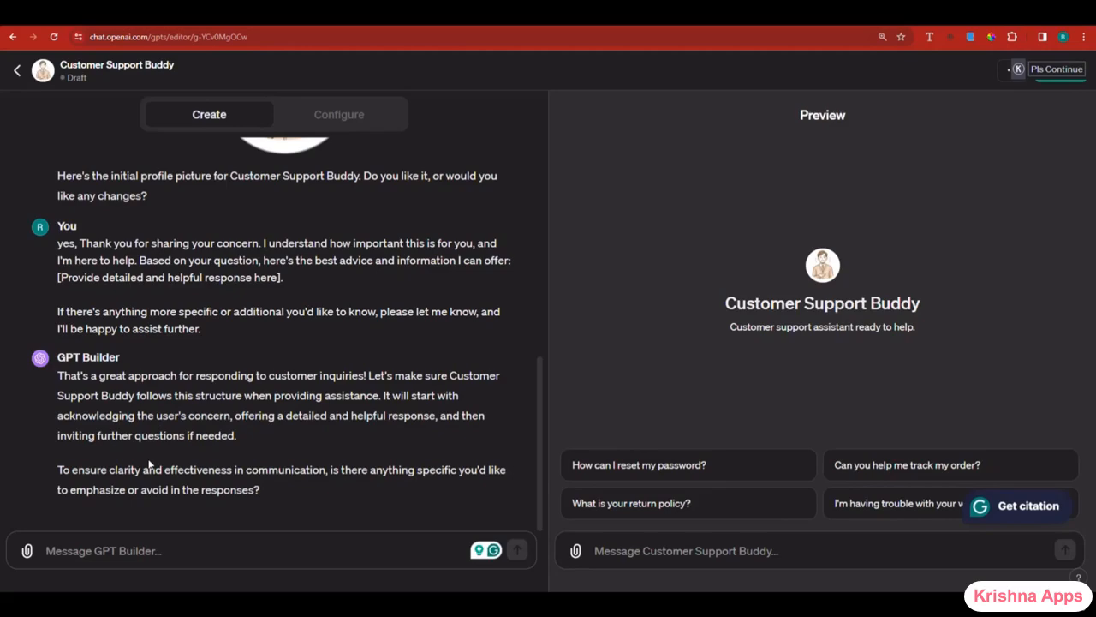
{"action": "left_click", "coordinate": [194, 543]}
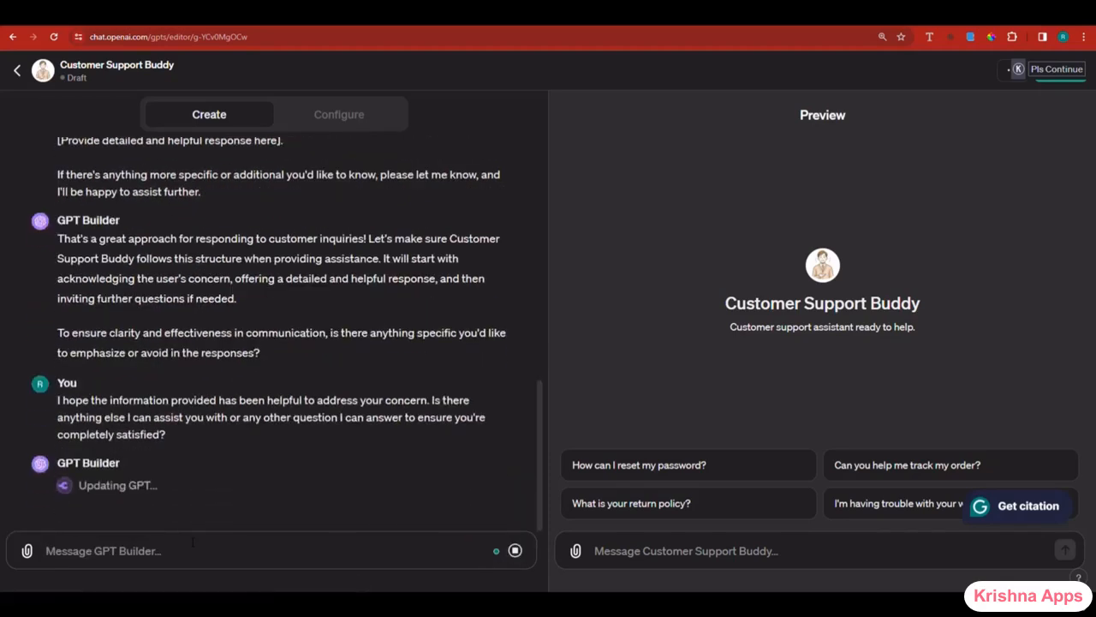
{"action": "left_click", "coordinate": [193, 541]}
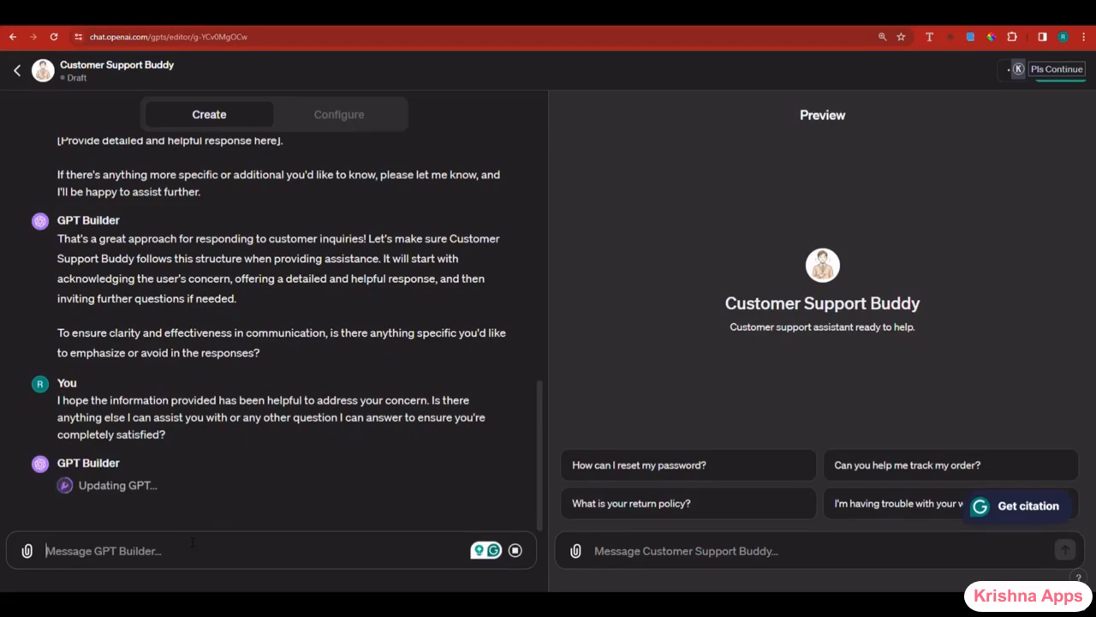
- Publish Customer Support Buddy to everyone under the Productivity category
{"action": "left_click", "coordinate": [1054, 79]}
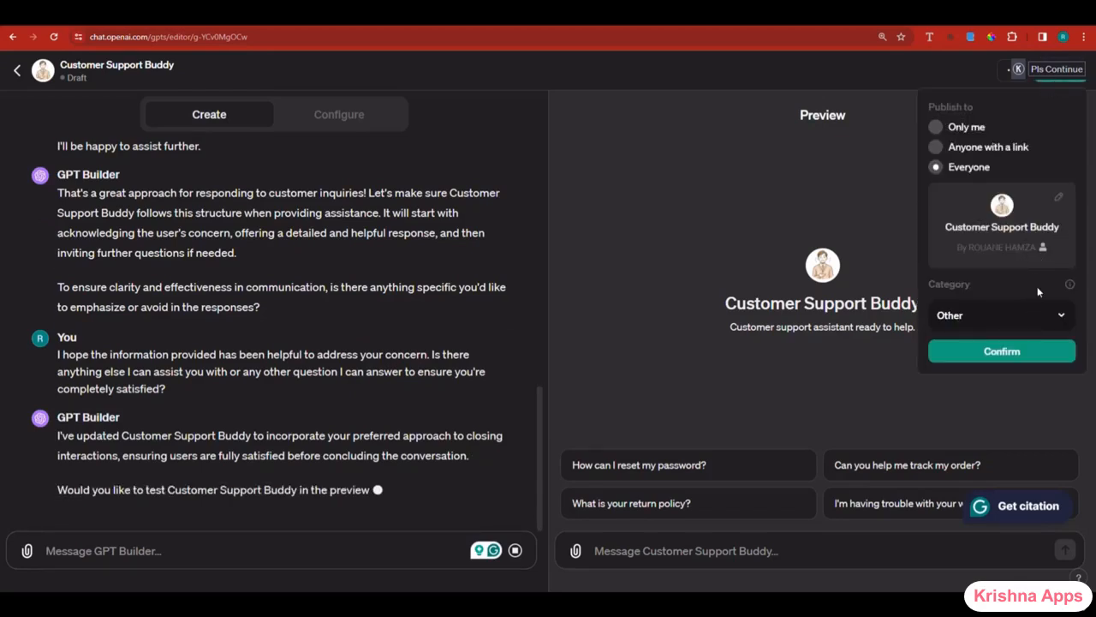
{"action": "left_click", "coordinate": [1030, 312]}
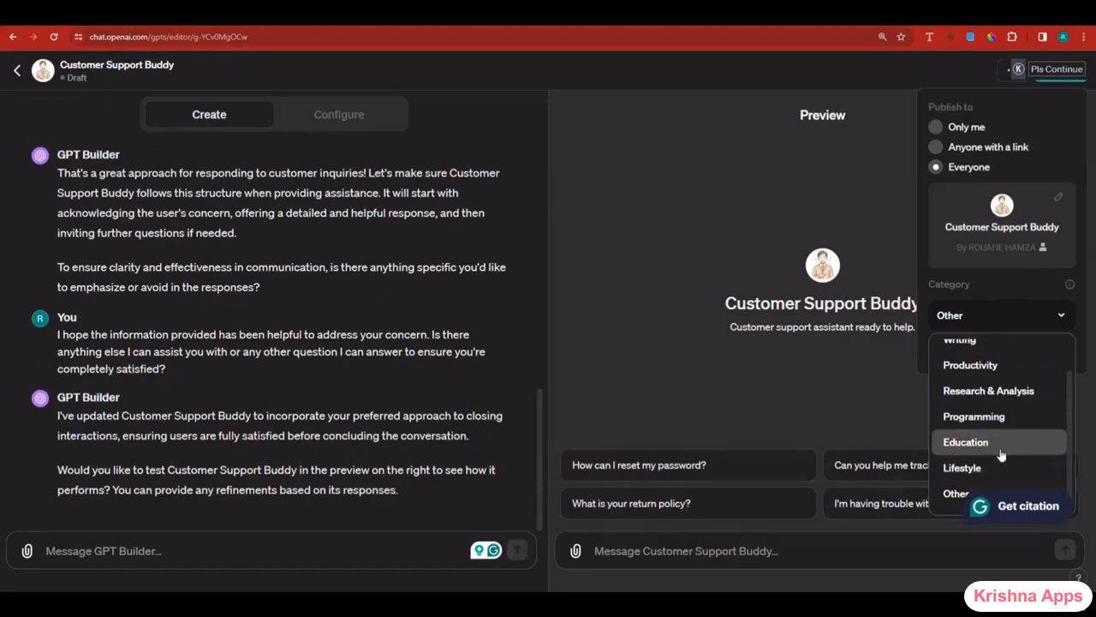
{"action": "left_click", "coordinate": [997, 468]}
{"action": "left_click", "coordinate": [1003, 314]}
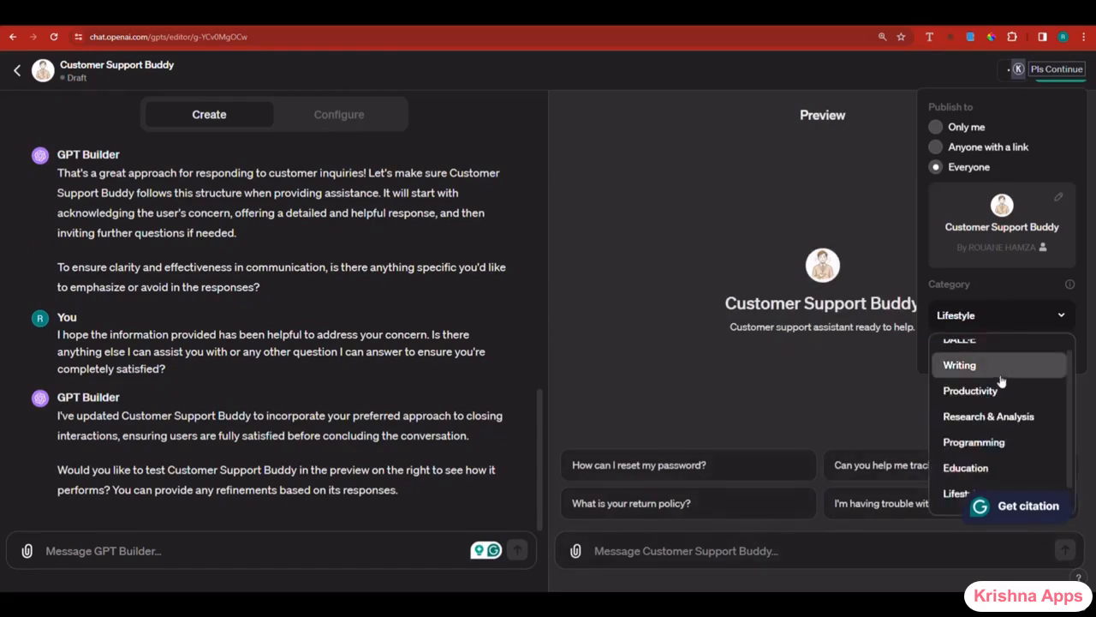
{"action": "scroll", "coordinate": [1001, 413], "scroll_direction": "up", "scroll_amount": 1}
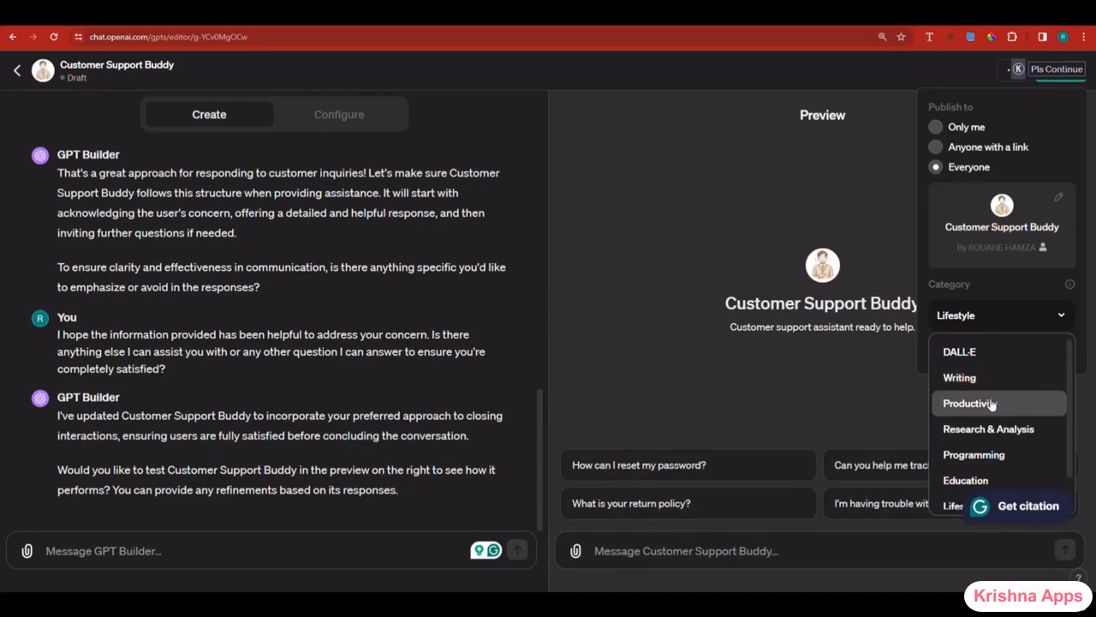
{"action": "left_click", "coordinate": [991, 404]}
{"action": "left_click", "coordinate": [983, 356]}
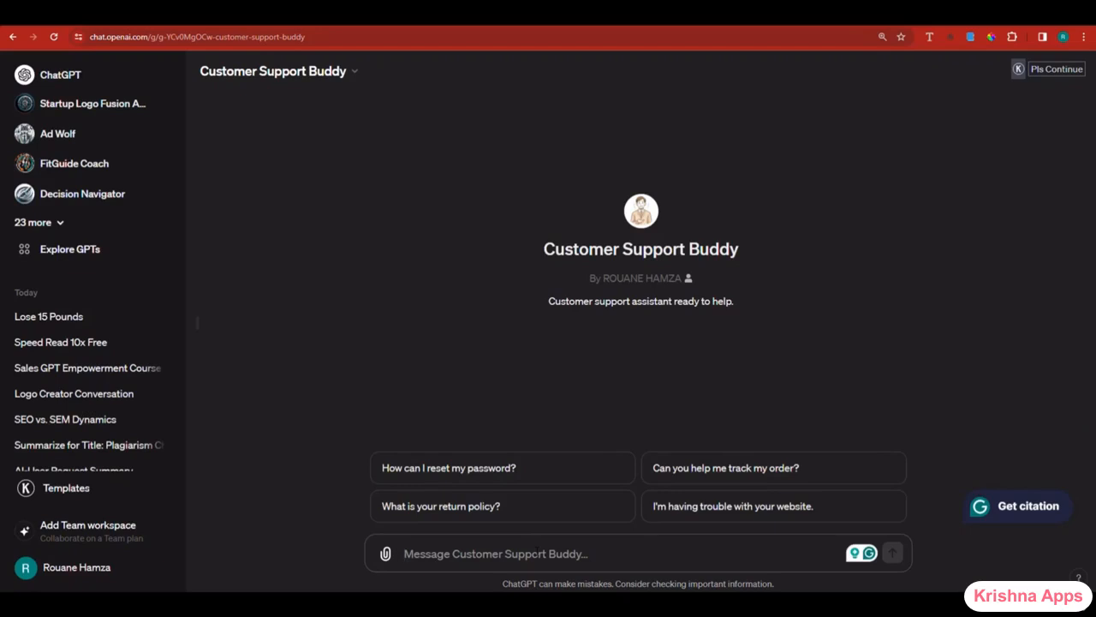
- Test Customer Support Buddy by asking "a customer is asking for a refund, what should i do?"
{"action": "type", "text": "I wan"}
{"action": "key", "text": "BackSpace"}
{"action": "key", "text": "BackSpace"}
{"action": "key", "text": "BackSpace"}
{"action": "key", "text": "BackSpace"}
{"action": "key", "text": "BackSpace"}
{"action": "type", "text": "a customer is"}
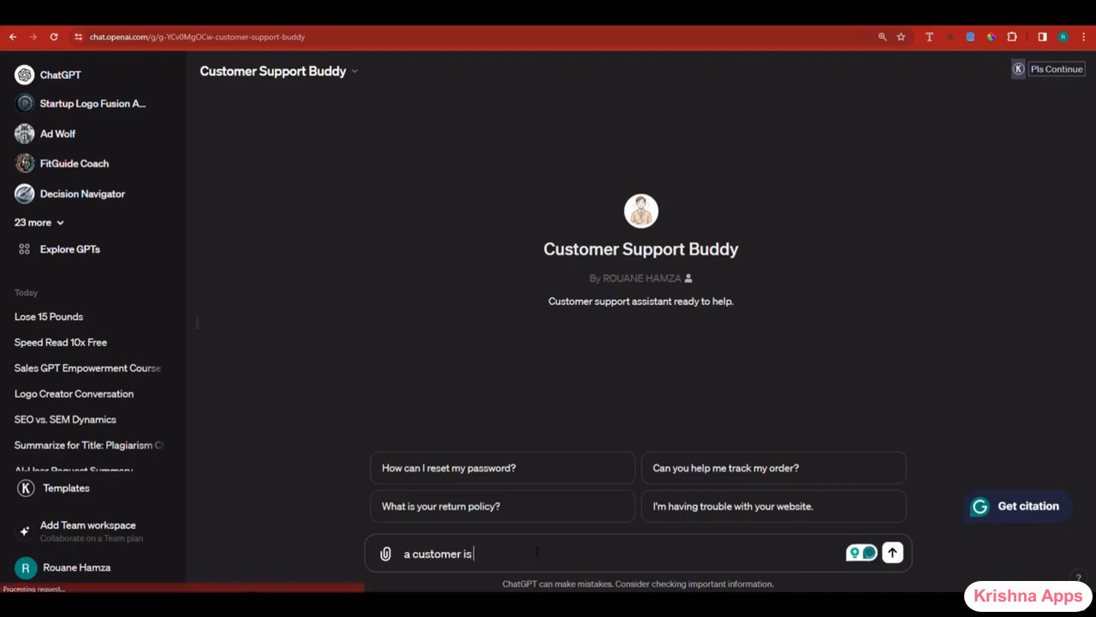
{"action": "type", "text": " asking for a refund , what shou"}
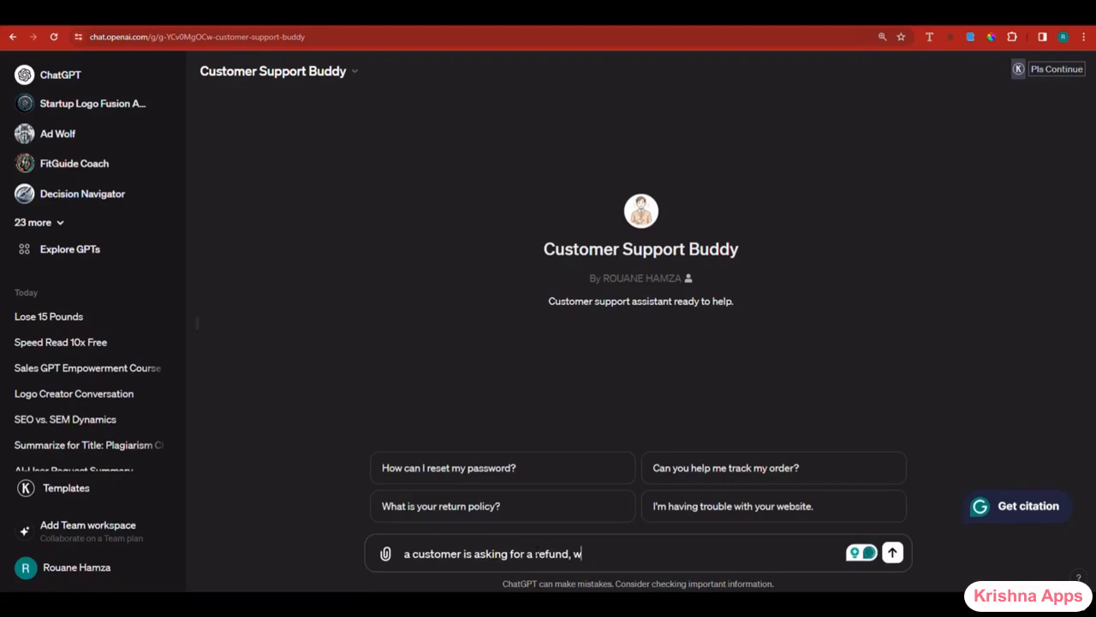
{"action": "type", "text": "ld i do?"}
{"action": "key", "text": "Return"}
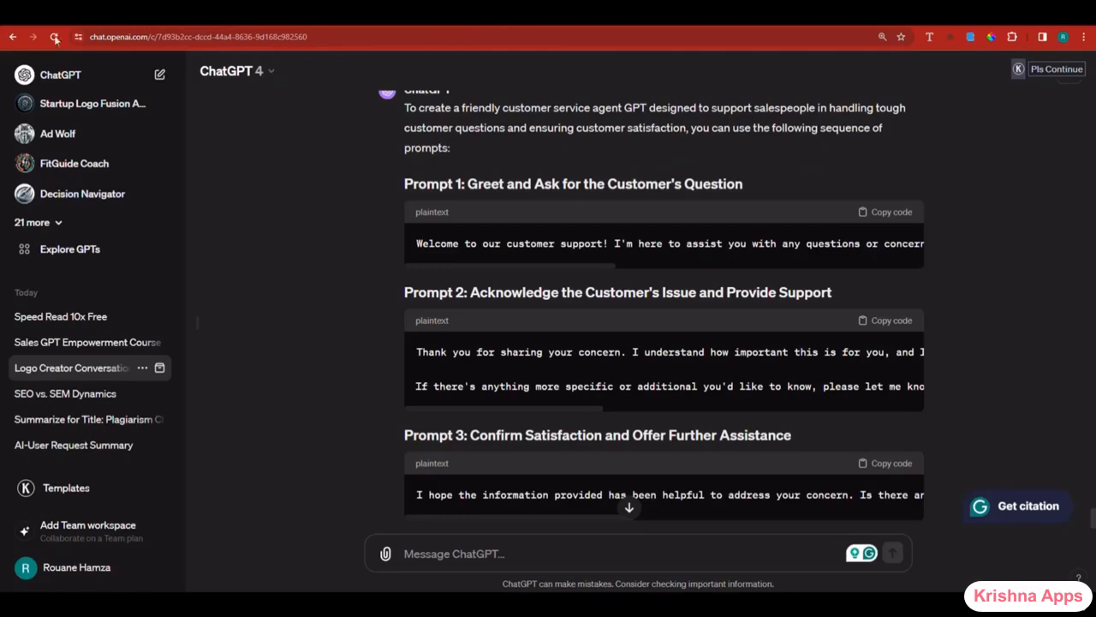
- Ask ChatGPT for 6 syntax-compliant prompts for a GPT generating T-shirt designs without text, and open the GPTs exploration page
{"action": "scroll", "coordinate": [399, 282], "scroll_direction": "down", "scroll_amount": 2}
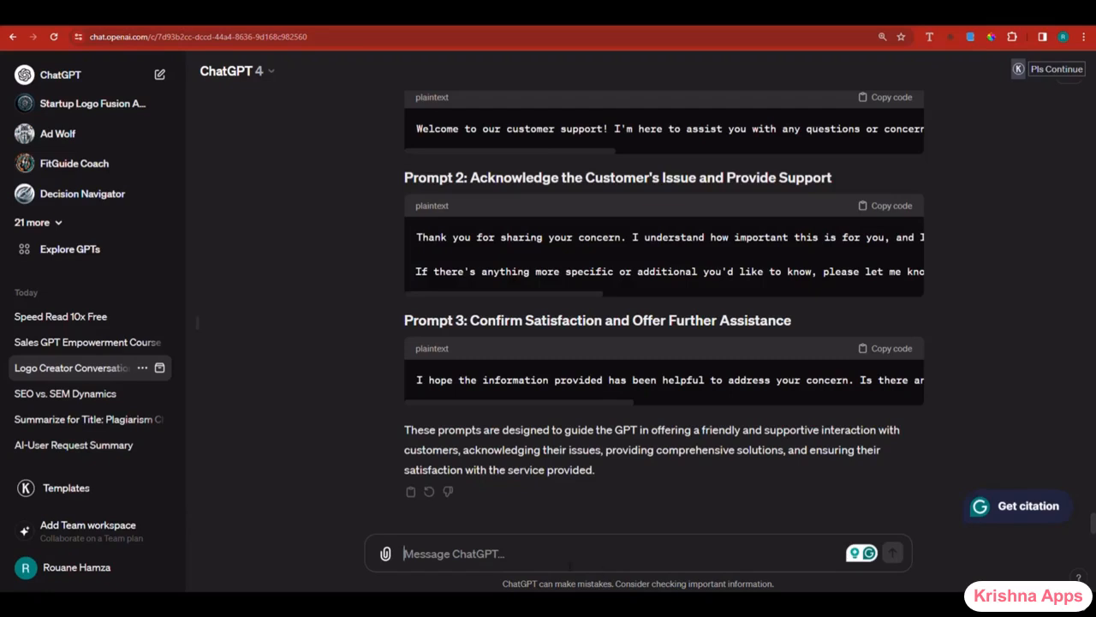
{"action": "key", "text": "ctrl+v"}
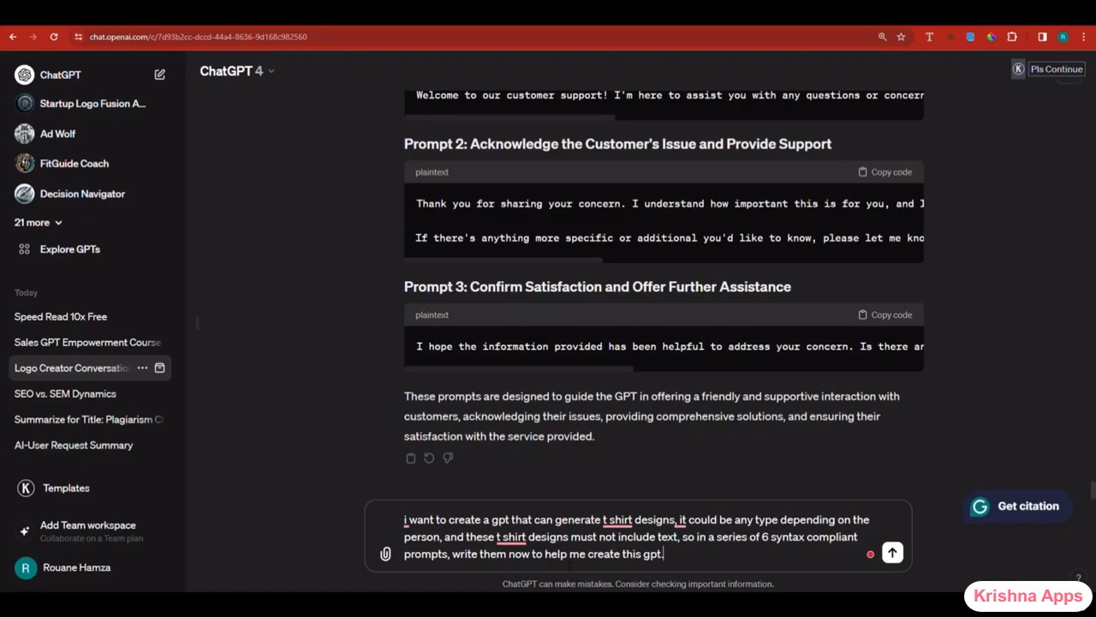
{"action": "key", "text": "Return"}
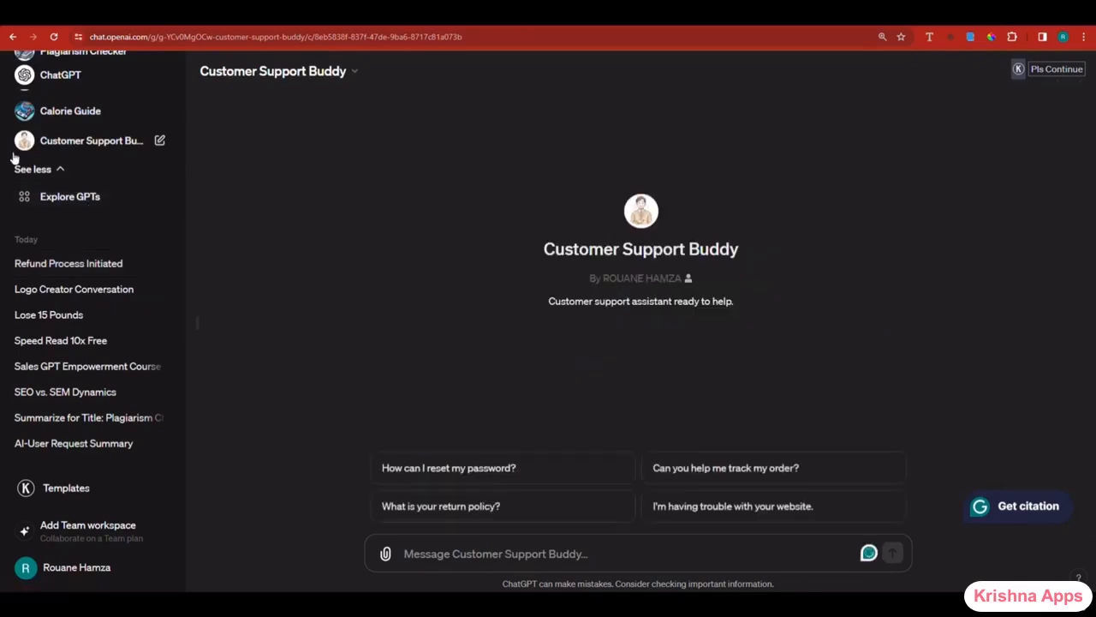
{"action": "left_click", "coordinate": [58, 199]}
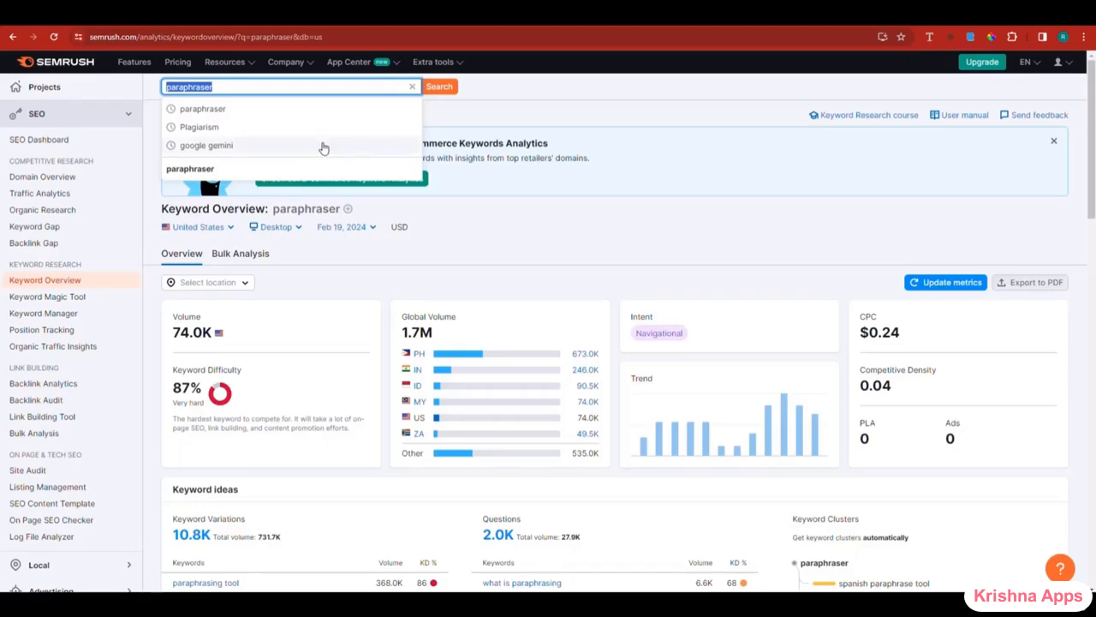
- Switch to Semrush Keyword Overview and search for the keyword "T-SHIRT DESIGN GENERATOR"
{"action": "type", "text": "T-"}
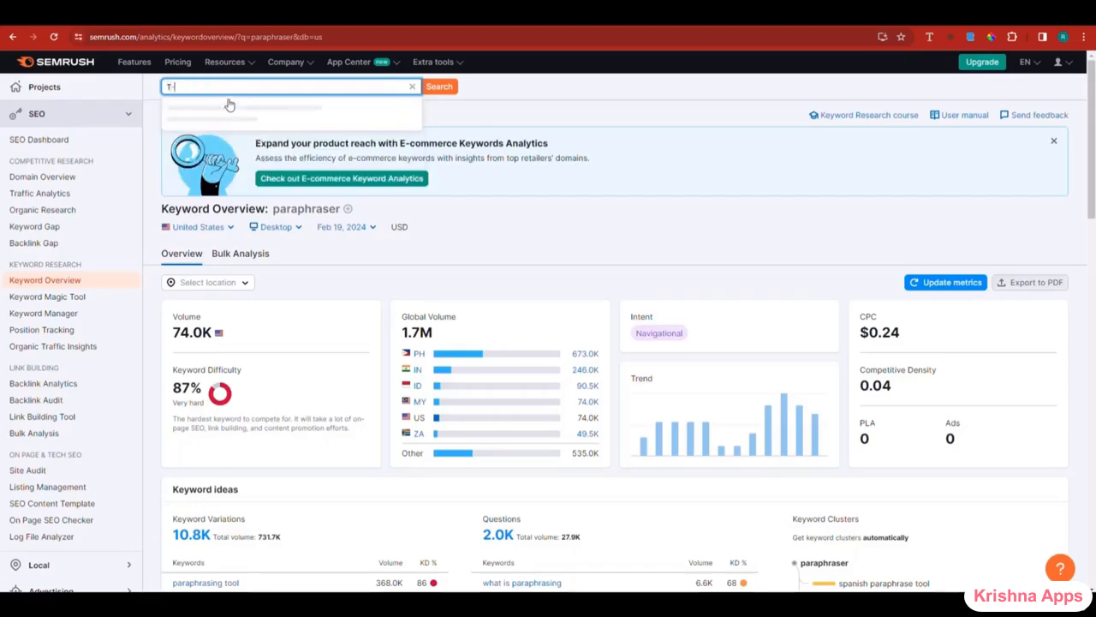
{"action": "type", "text": "SHIRT DESIGN"}
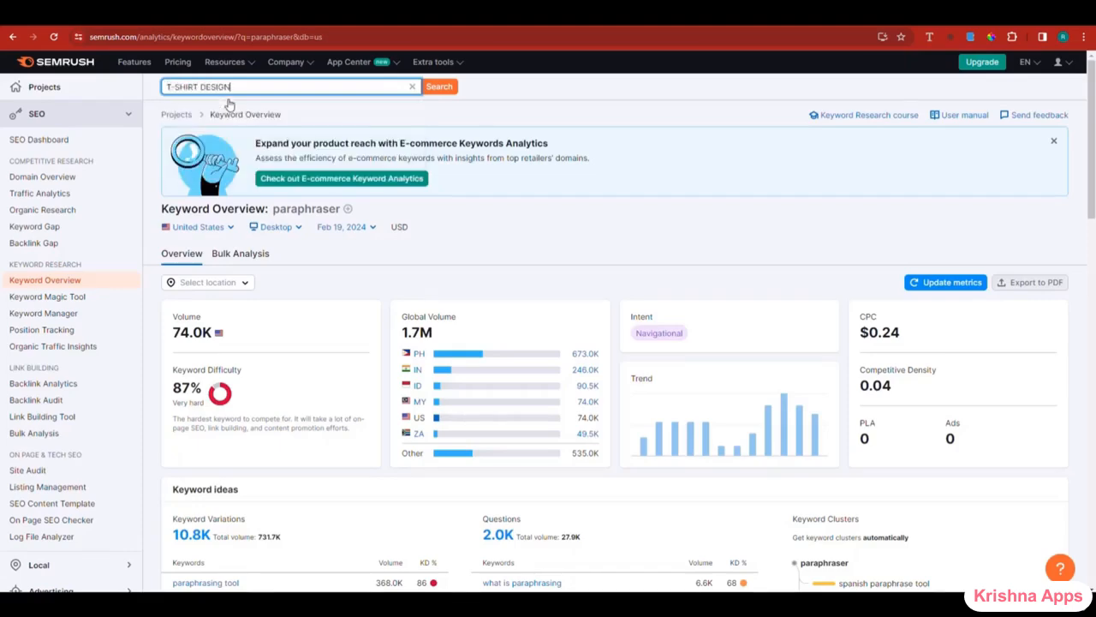
{"action": "type", "text": " GENERATOR"}
{"action": "left_click", "coordinate": [439, 87]}
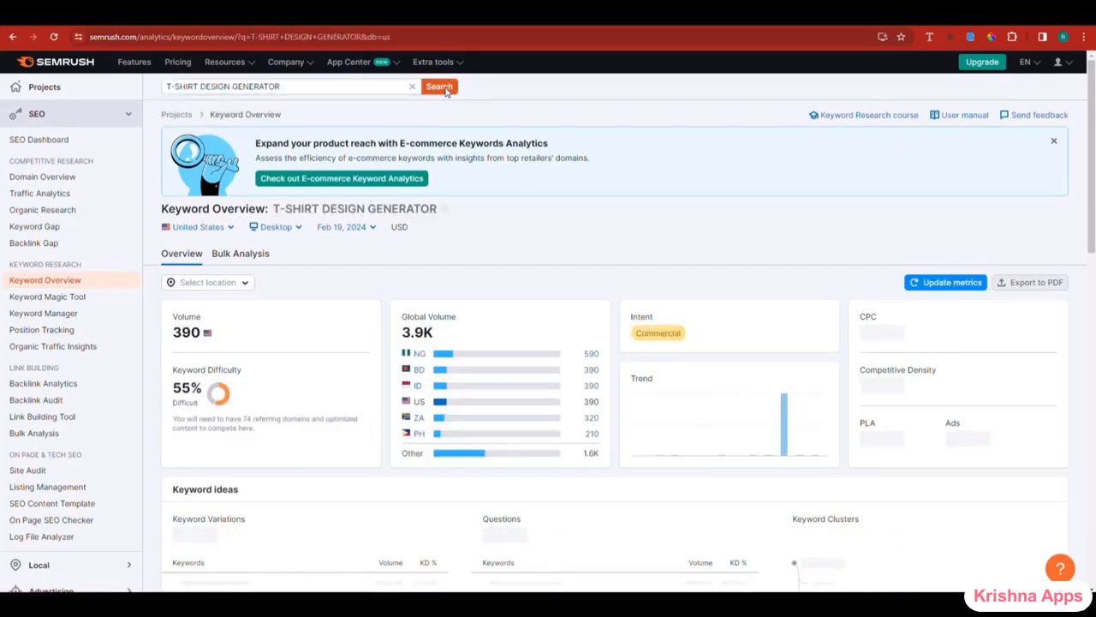
- Compare volume and difficulty of the keyword variations and copy the keyword "ai t shirt design generator"
{"action": "scroll", "coordinate": [548, 199], "scroll_direction": "down", "scroll_amount": 1}
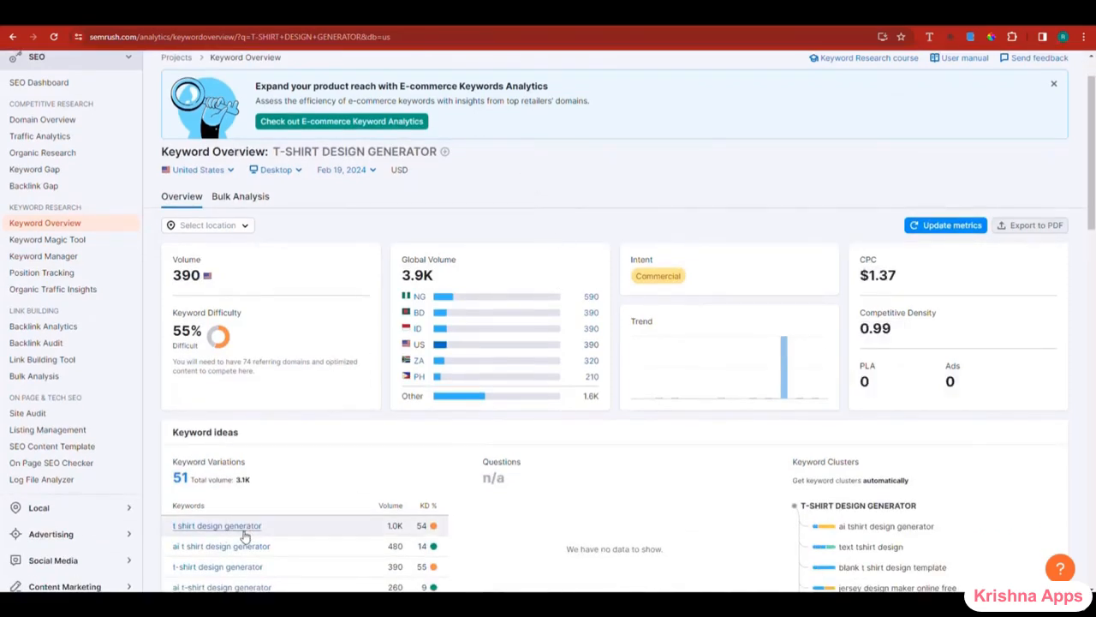
{"action": "scroll", "coordinate": [394, 537], "scroll_direction": "down", "scroll_amount": 1}
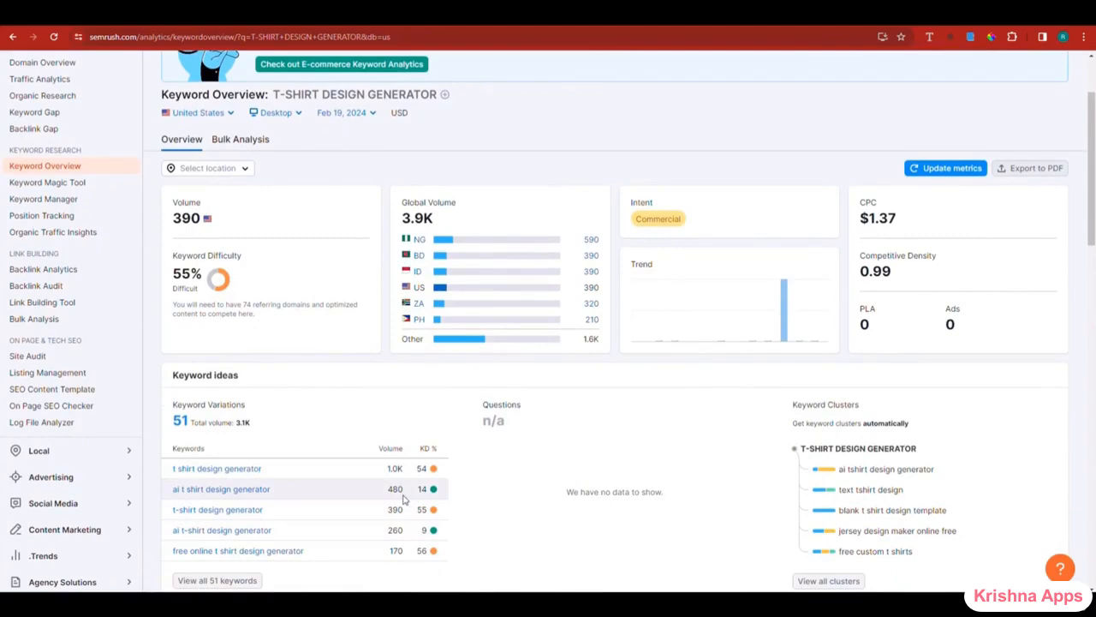
{"action": "mouse_move", "coordinate": [434, 500]}
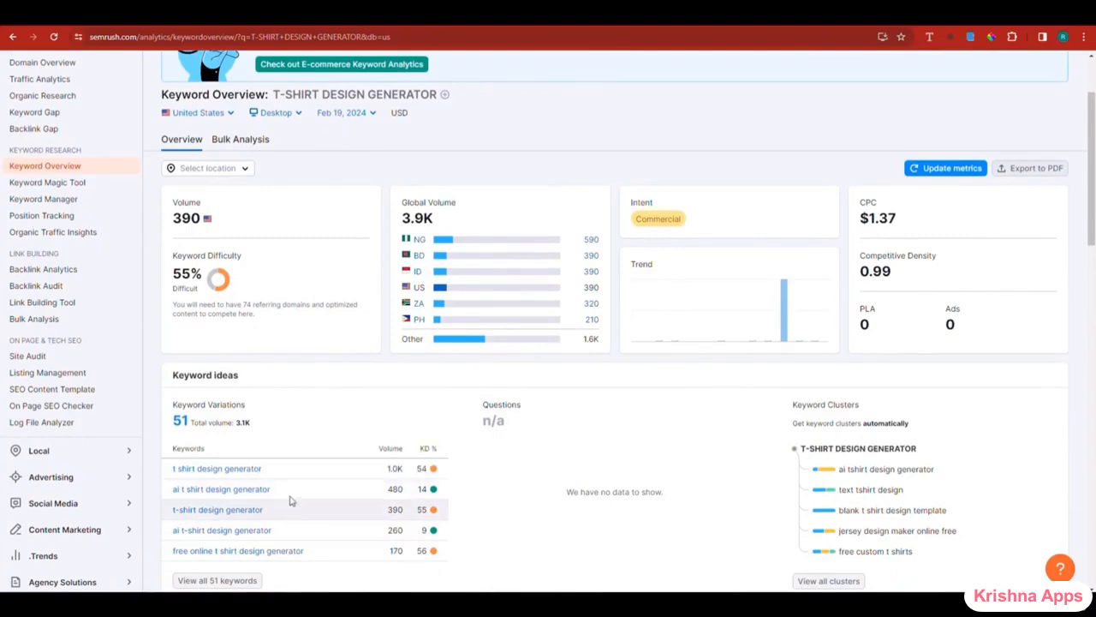
{"action": "left_click_drag", "start_coordinate": [272, 489], "coordinate": [175, 488]}
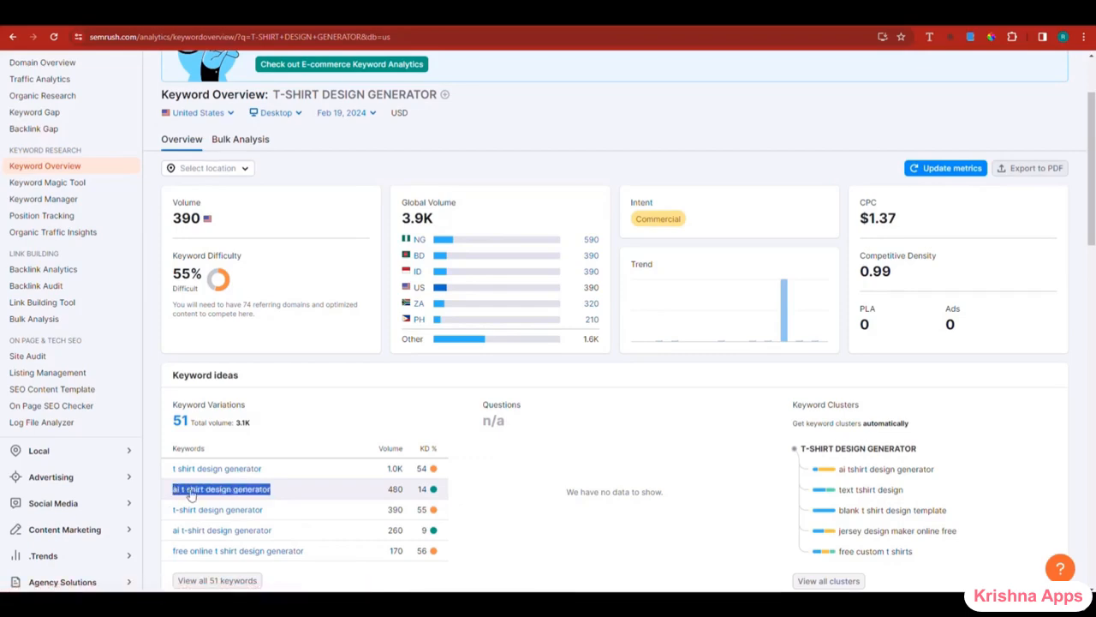
{"action": "right_click", "coordinate": [187, 488]}
{"action": "left_click", "coordinate": [233, 366]}
- Save the copied keyword "ai t shirt design generator" in Notepad and start creating a new GPT in ChatGPT
{"action": "scroll", "coordinate": [240, 246], "scroll_direction": "up", "scroll_amount": 2}
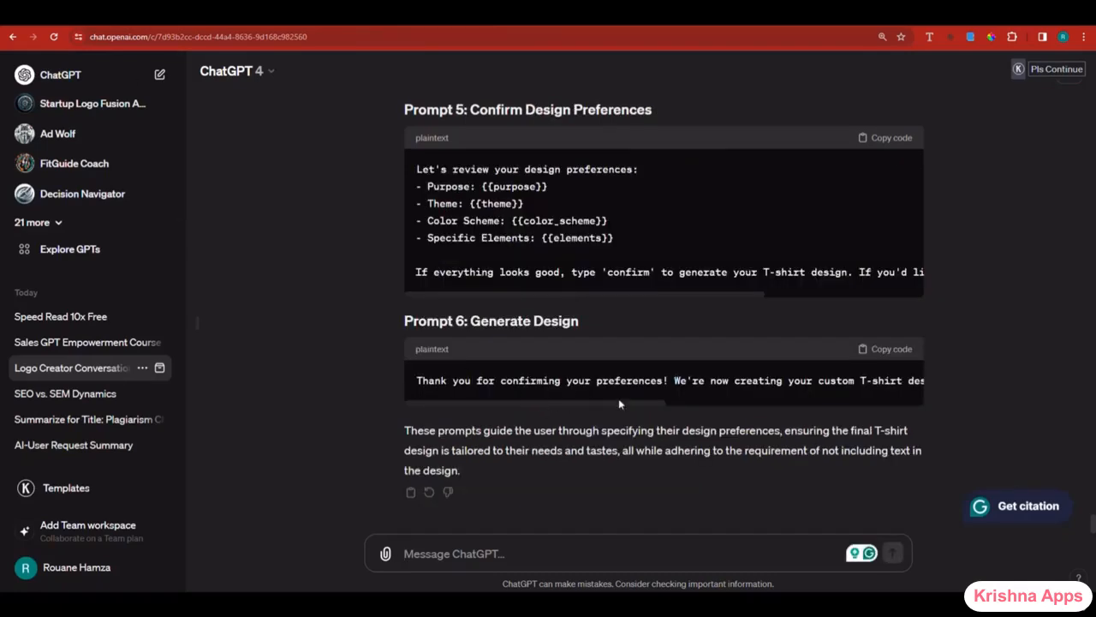
{"action": "scroll", "coordinate": [616, 413], "scroll_direction": "up", "scroll_amount": 6}
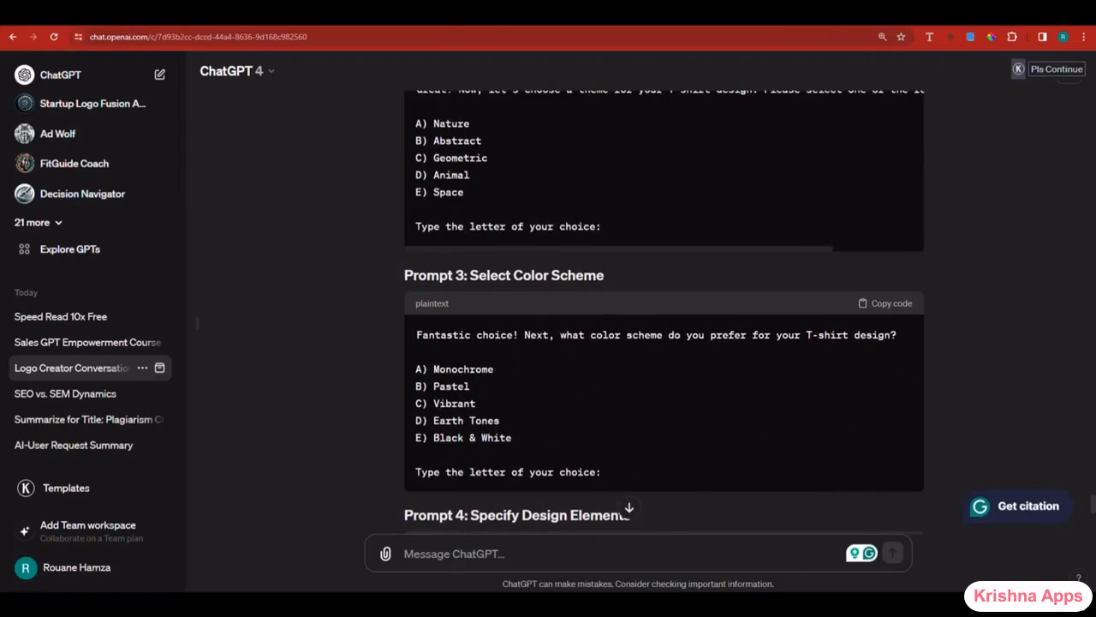
{"action": "key", "text": "ctrl+v"}
{"action": "left_click", "coordinate": [279, 351]}
{"action": "scroll", "coordinate": [727, 341], "scroll_direction": "up", "scroll_amount": 3}
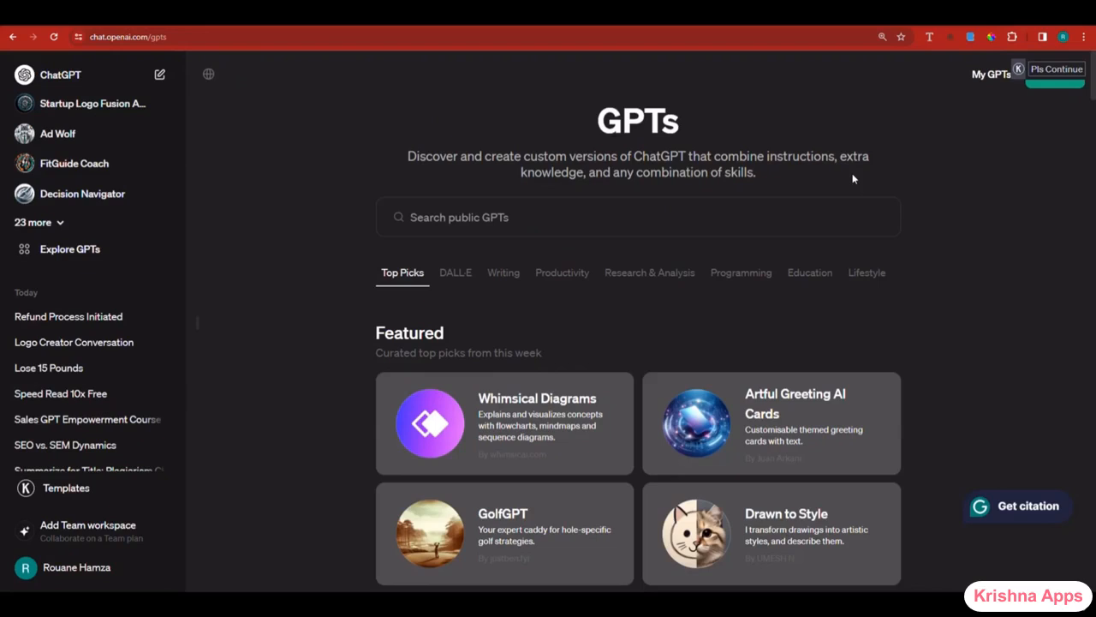
{"action": "left_click", "coordinate": [1053, 85]}
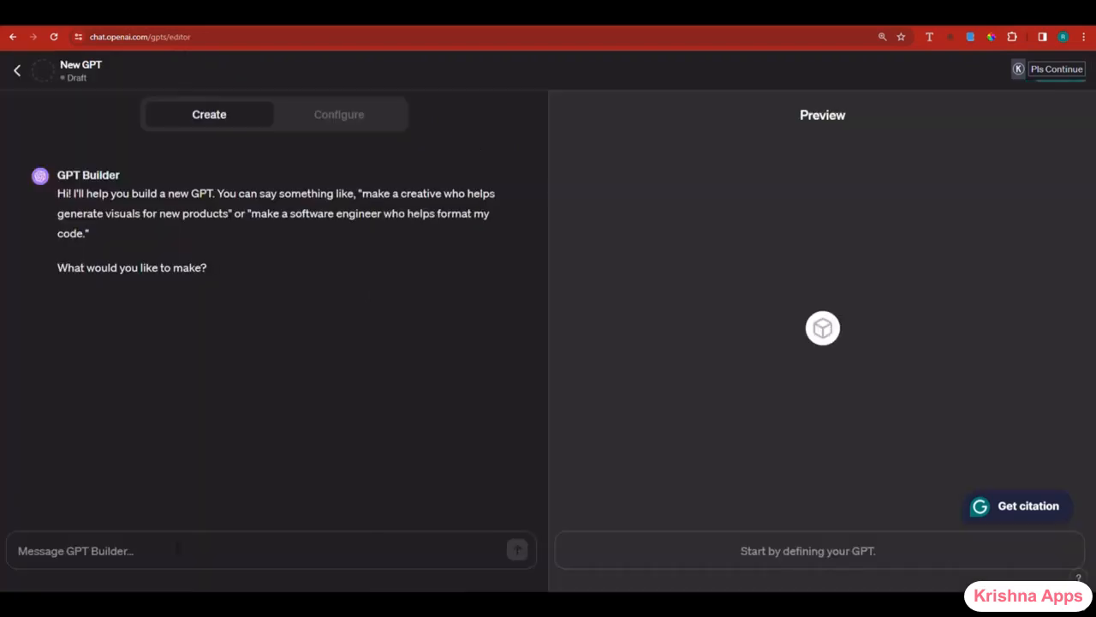
- Copy Prompt 1, Welcome and Design Purpose, from the prompts conversation and send it to the GPT Builder
{"action": "left_click", "coordinate": [176, 548]}
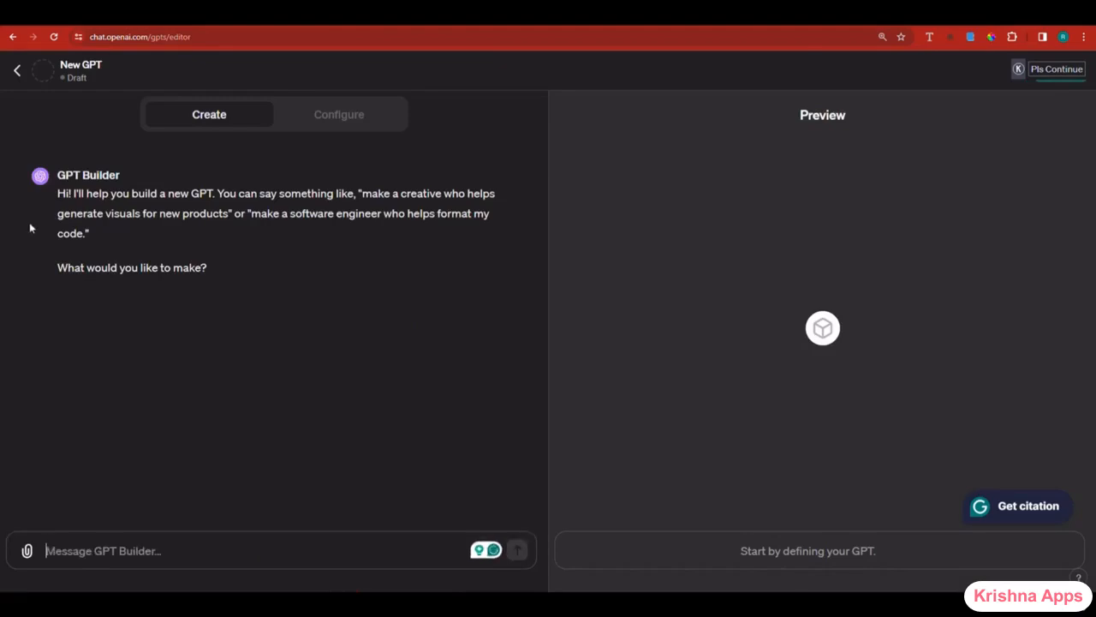
{"action": "left_click", "coordinate": [15, 20]}
{"action": "scroll", "coordinate": [852, 280], "scroll_direction": "down", "scroll_amount": 1}
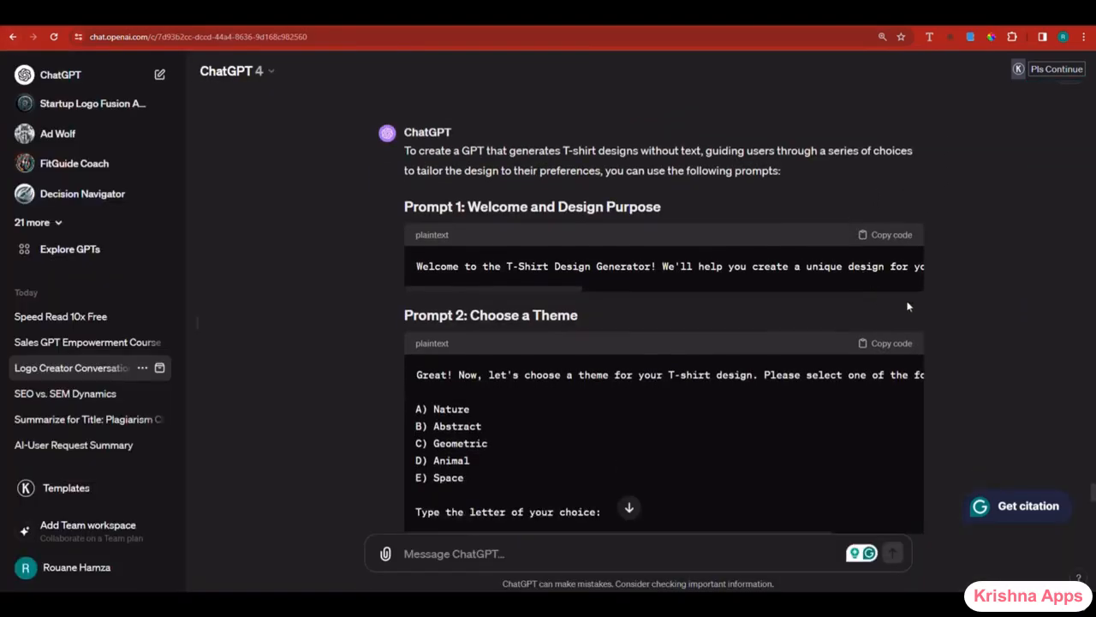
{"action": "left_click", "coordinate": [890, 349]}
{"action": "left_click", "coordinate": [224, 18]}
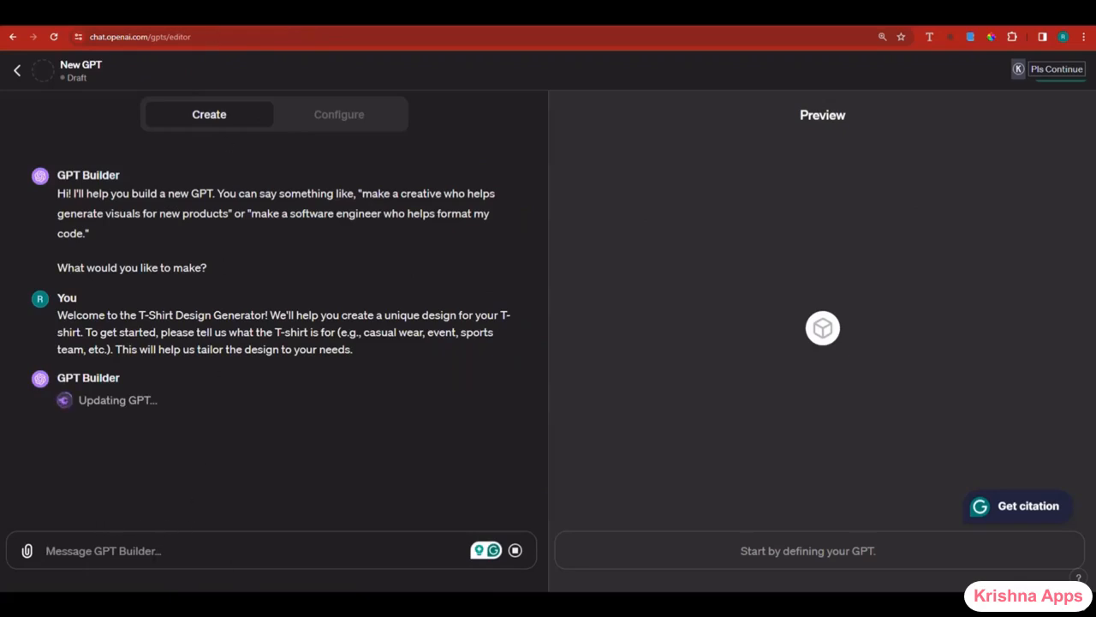
- Copy "ai t shirt design generator" from Notepad and send it to the GPT Builder as the GPT's name
{"action": "left_click", "coordinate": [257, 603]}
{"action": "left_click_drag", "start_coordinate": [506, 177], "coordinate": [369, 177]}
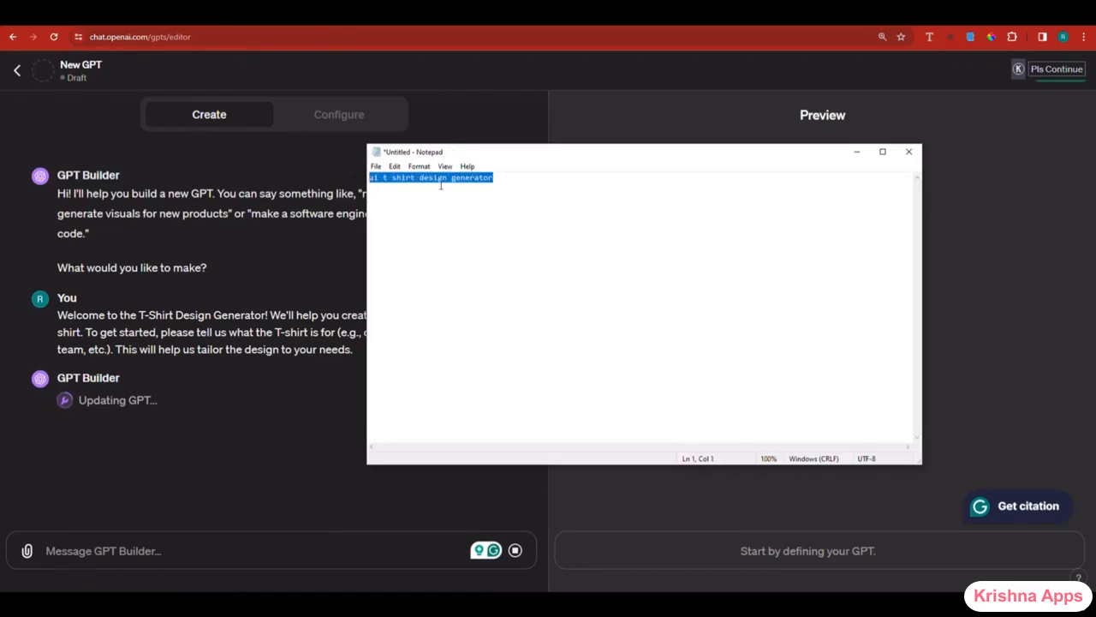
{"action": "right_click", "coordinate": [439, 180]}
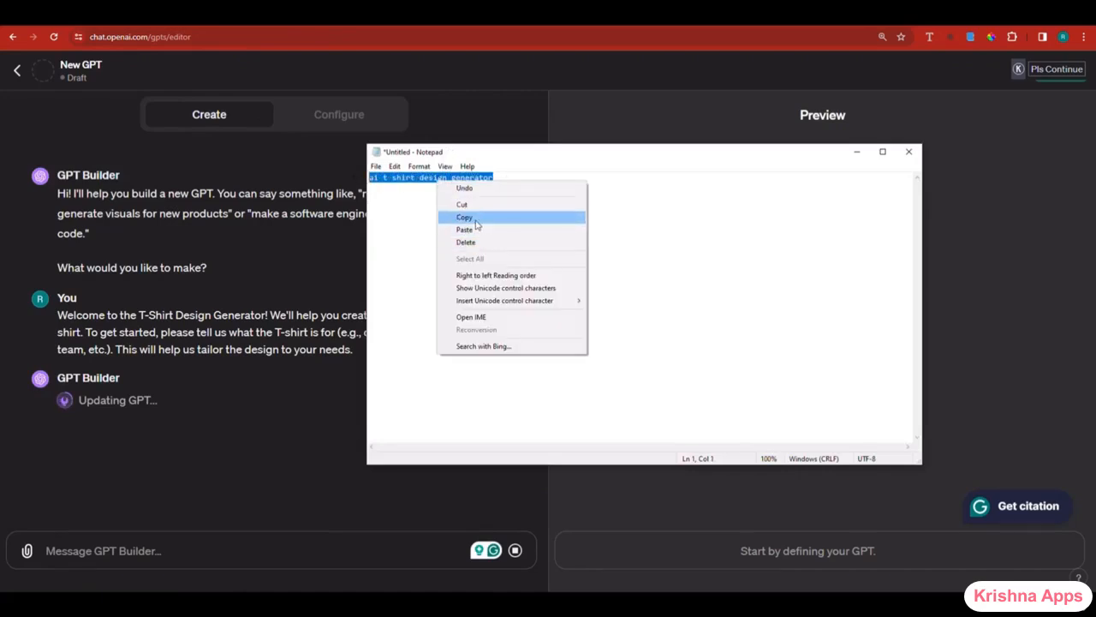
{"action": "left_click", "coordinate": [464, 217]}
{"action": "left_click", "coordinate": [196, 486]}
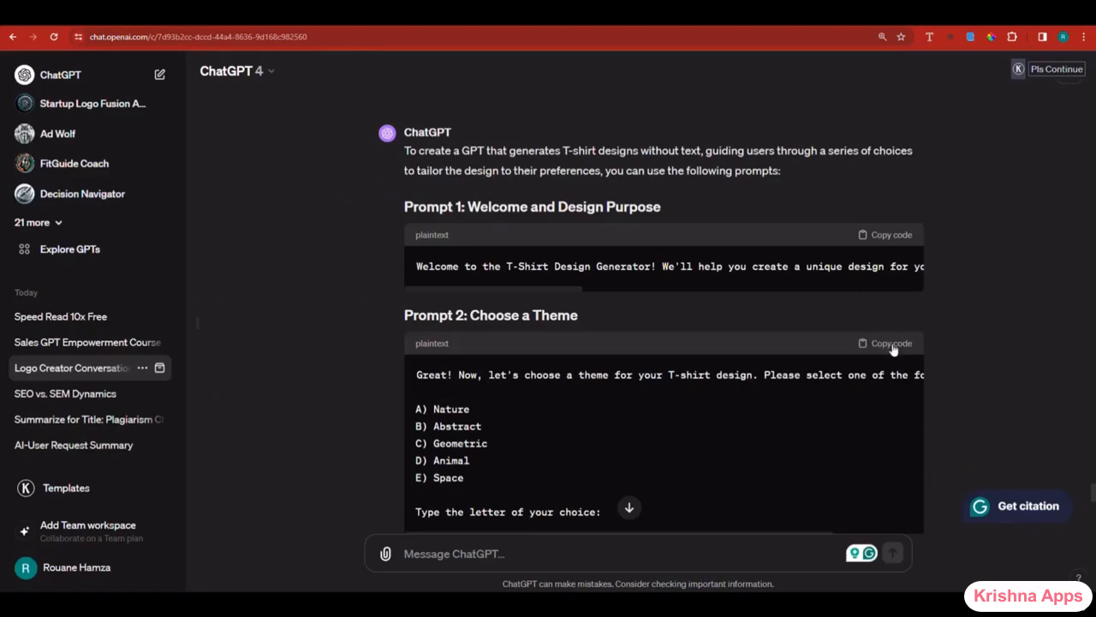
- Copy Prompt 2, Choose a Theme, and send it to the GPT Builder preceded by "YEs," to accept the profile picture
{"action": "left_click", "coordinate": [893, 347]}
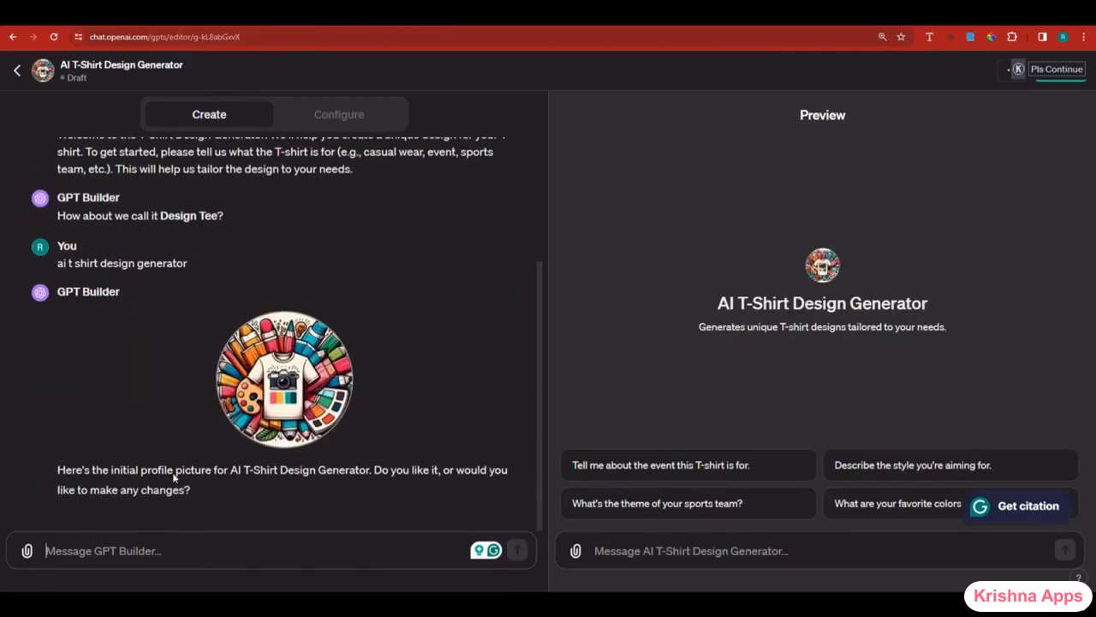
{"action": "type", "text": "YES?"}
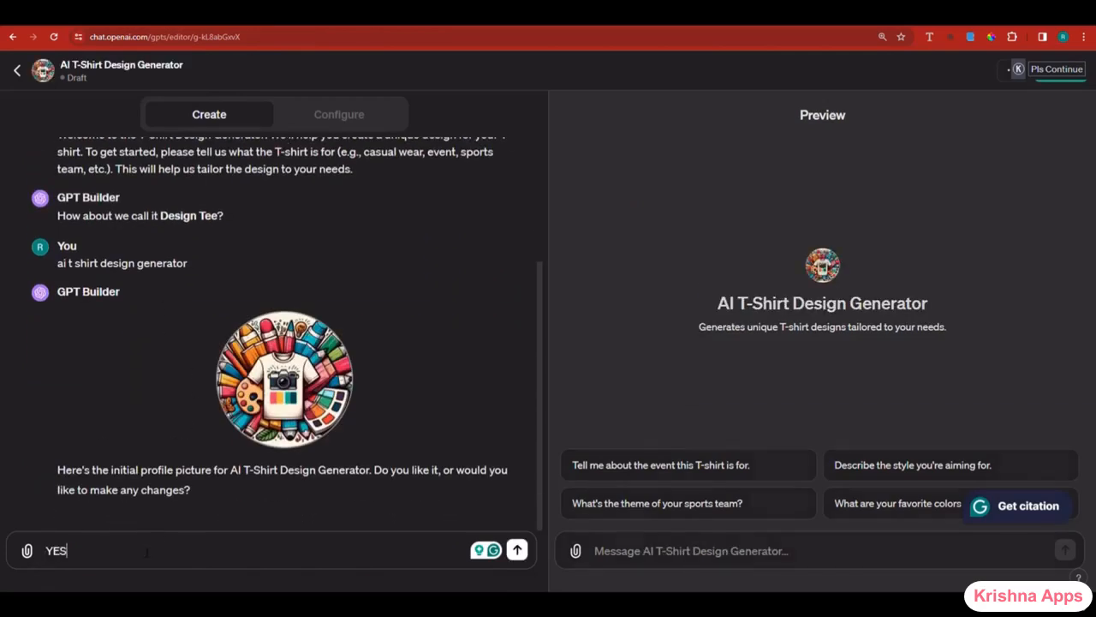
{"action": "key", "text": "BackSpace"}
{"action": "key", "text": "BackSpace"}
{"action": "type", "text": "s,"}
{"action": "key", "text": "ctrl+v"}
{"action": "key", "text": "Return"}
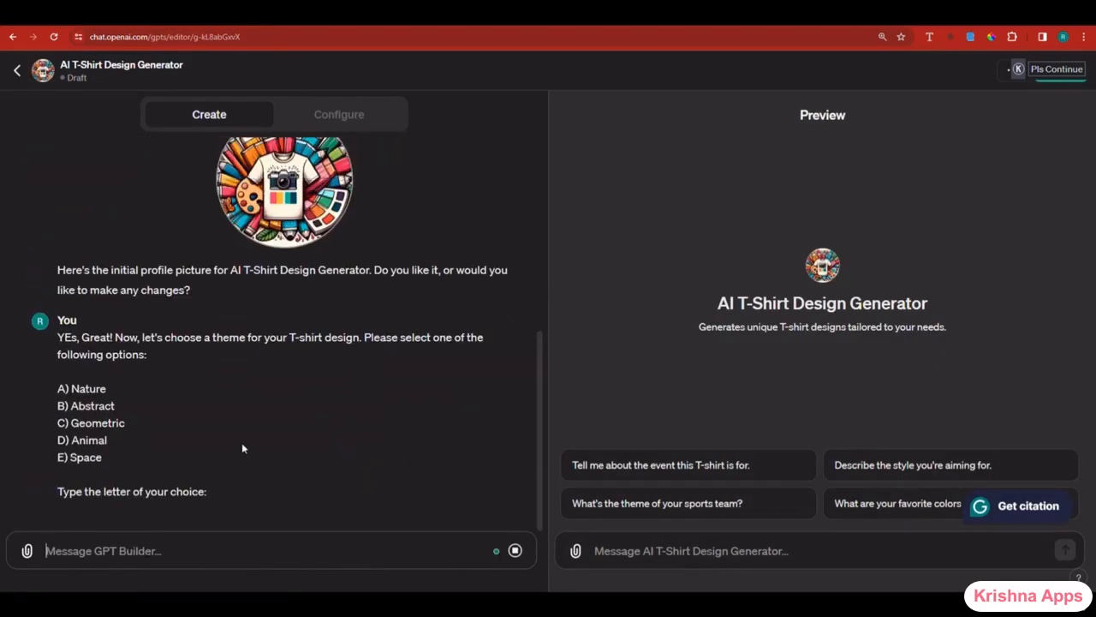
- Copy Prompt 3, Select Color Scheme, from the prompts conversation and send it to the GPT Builder
{"action": "key", "text": "ctrl+Tab"}
{"action": "scroll", "coordinate": [810, 272], "scroll_direction": "down", "scroll_amount": 3}
{"action": "left_click", "coordinate": [875, 304]}
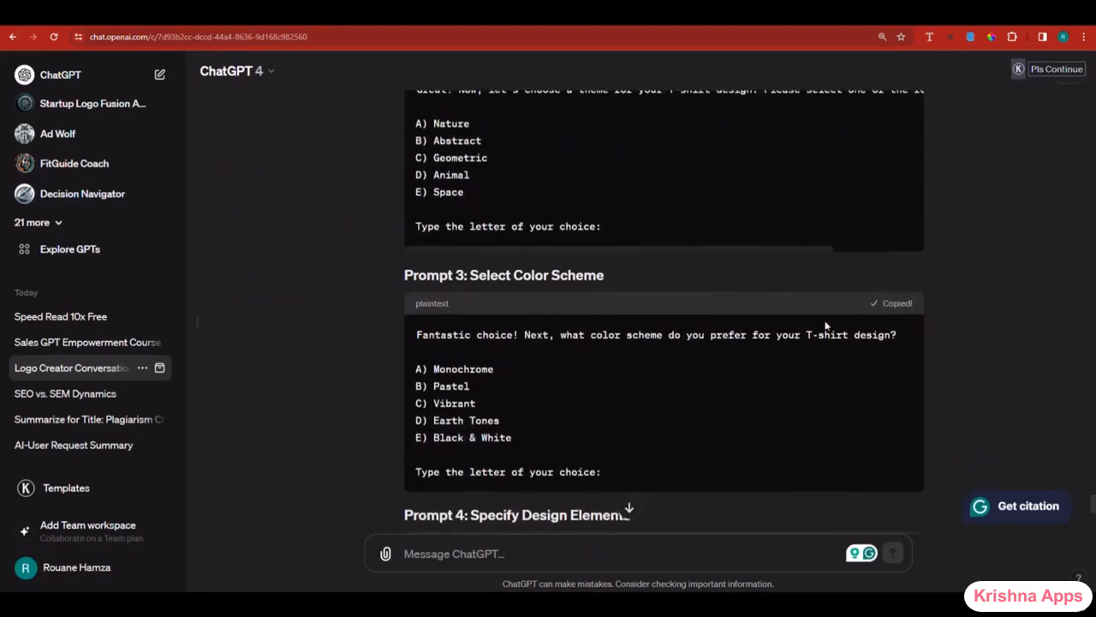
{"action": "scroll", "coordinate": [841, 318], "scroll_direction": "down", "scroll_amount": 3}
{"action": "key", "text": "ctrl+Tab"}
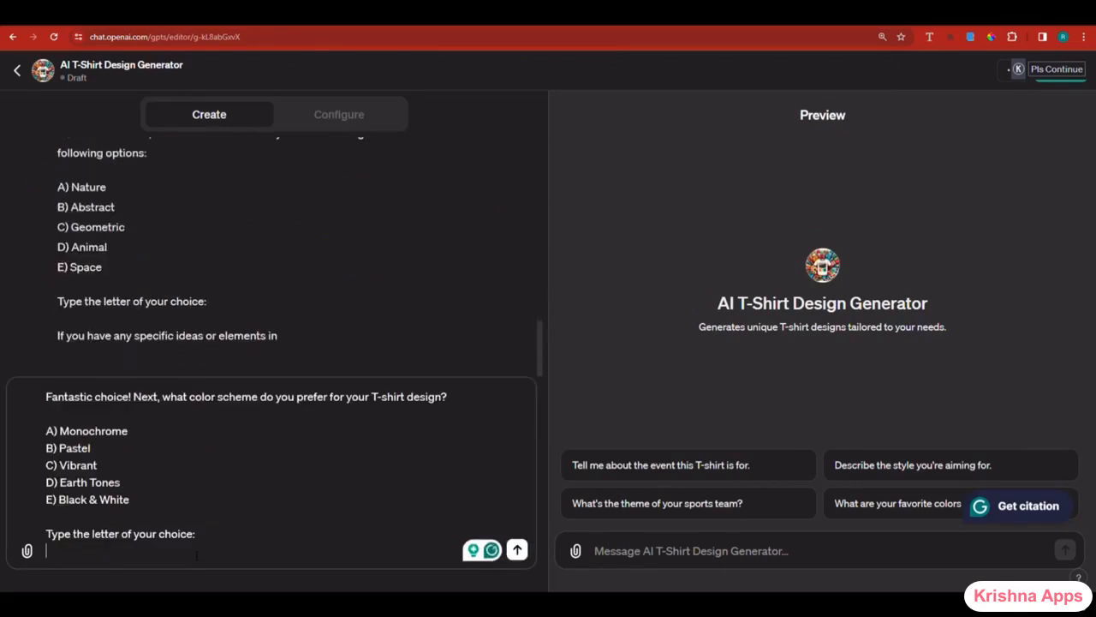
- Copy Prompt 4, Specify Design Elements, from the prompts conversation and send it to the GPT Builder
{"action": "key", "text": "ctrl+Tab"}
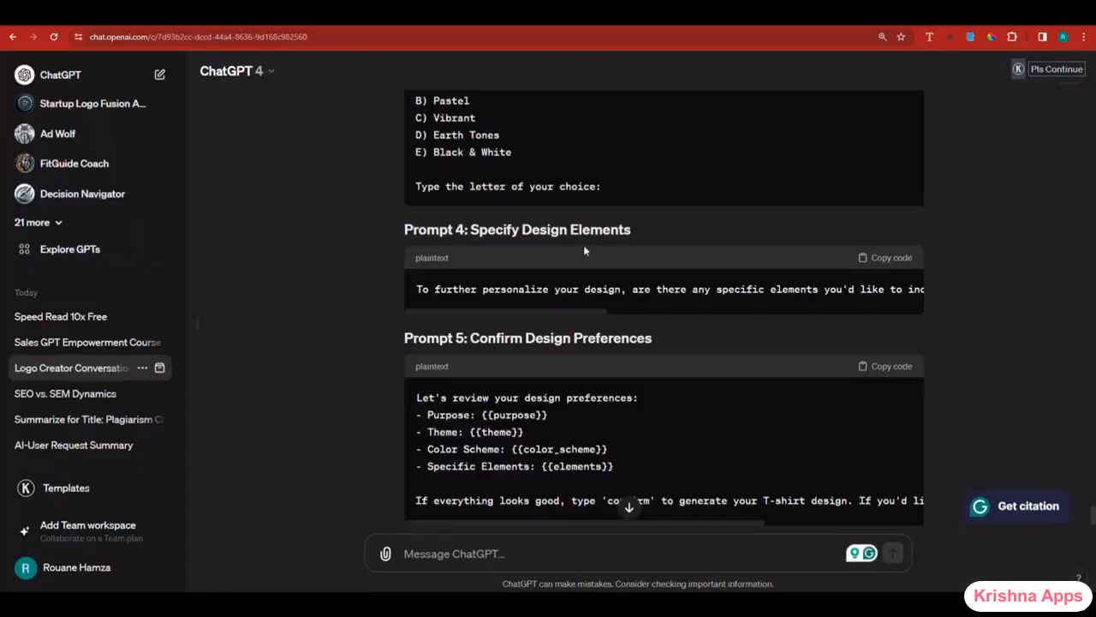
{"action": "left_click", "coordinate": [875, 262]}
{"action": "key", "text": "ctrl+Tab"}
{"action": "key", "text": "ctrl+v"}
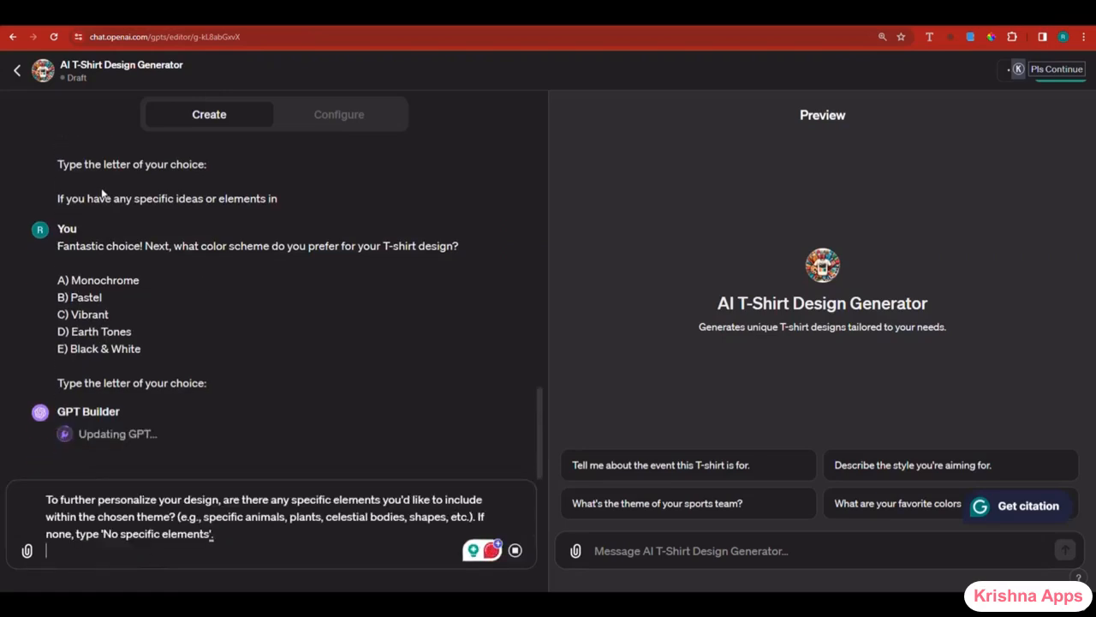
{"action": "key", "text": "ctrl+Tab"}
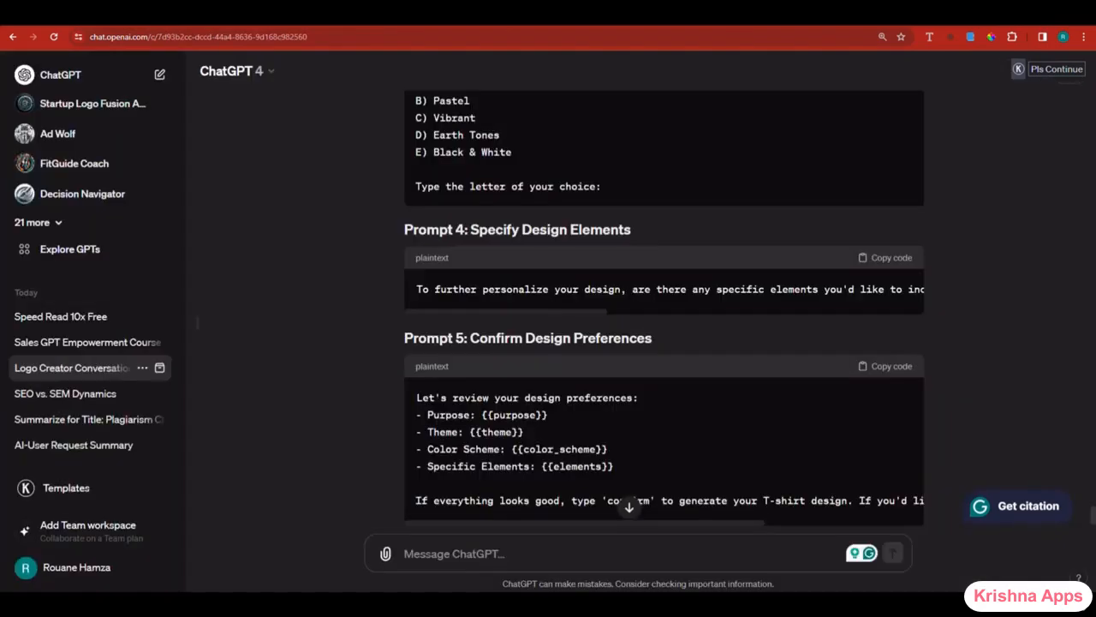
{"action": "key", "text": "ctrl+Tab"}
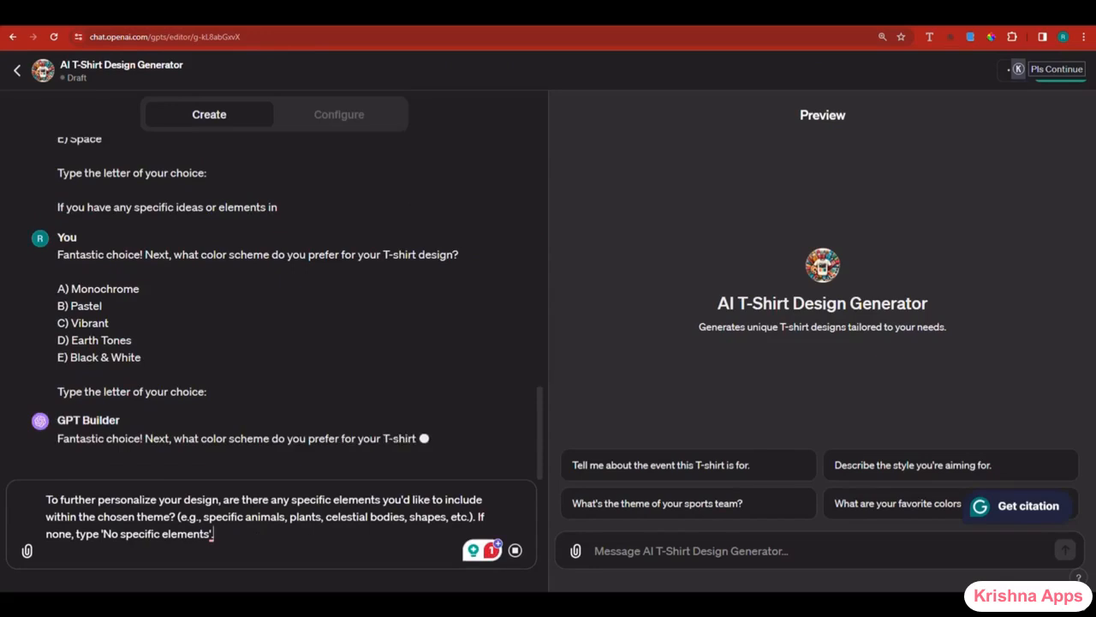
{"action": "key", "text": "Return"}
- Copy Prompt 5, Confirm Design Preferences, from the prompts conversation and send it to the GPT Builder
{"action": "key", "text": "ctrl+Tab"}
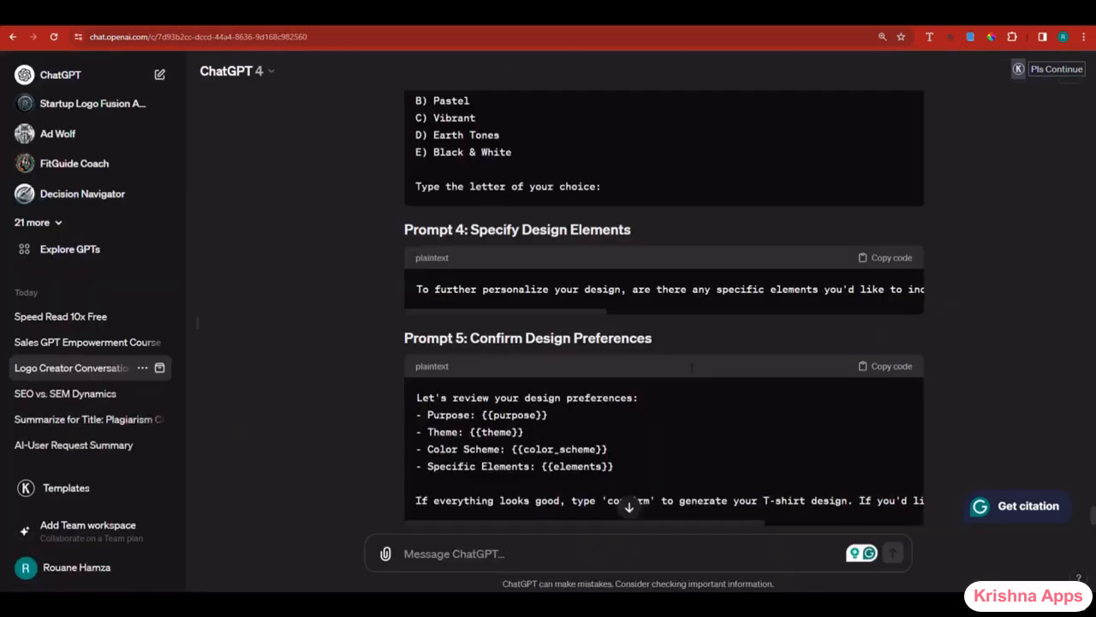
{"action": "left_click", "coordinate": [888, 366]}
{"action": "scroll", "coordinate": [650, 336], "scroll_direction": "down", "scroll_amount": 1}
{"action": "scroll", "coordinate": [652, 337], "scroll_direction": "down", "scroll_amount": 2}
{"action": "key", "text": "ctrl+shift+Tab"}
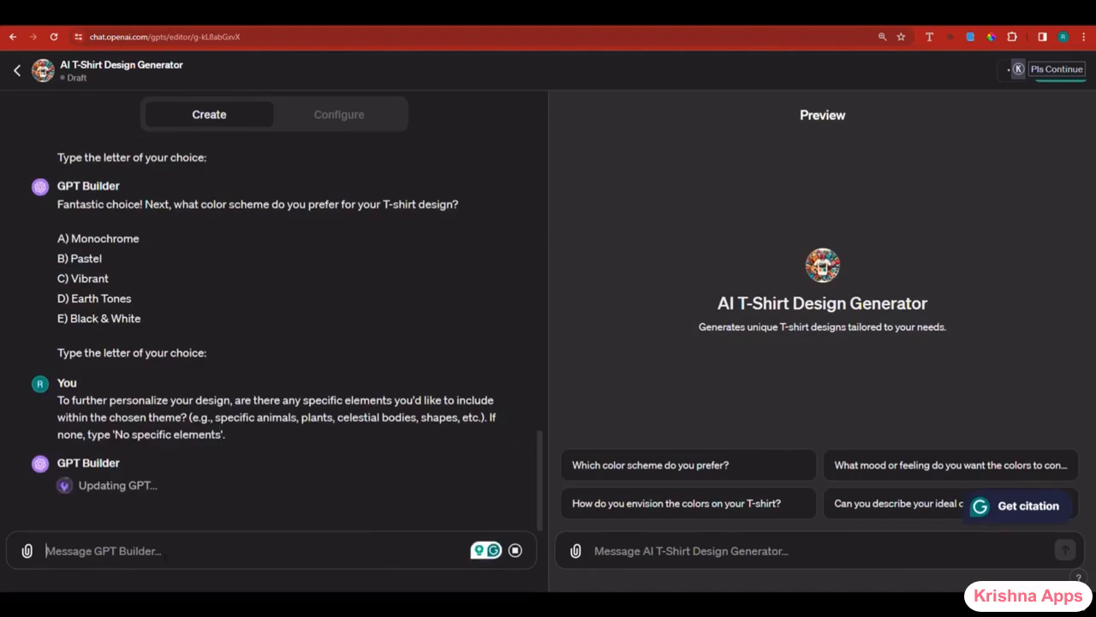
{"action": "key", "text": "ctrl+v"}
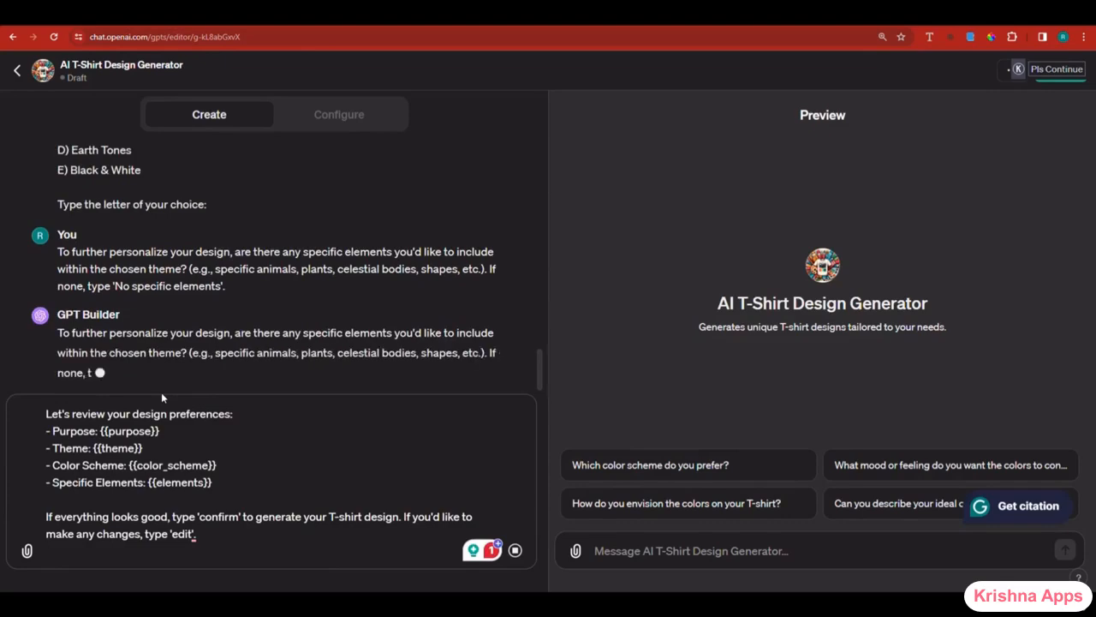
{"action": "left_click", "coordinate": [518, 551]}
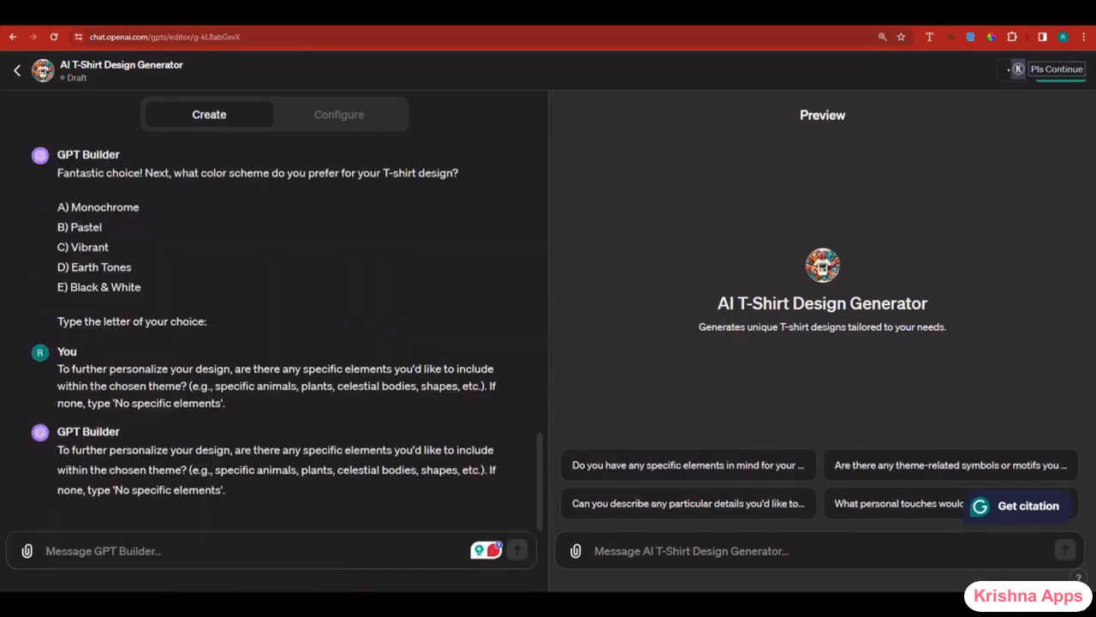
- Copy Prompt 6, Generate Design, from the prompts conversation and send it to the GPT Builder
{"action": "key", "text": "ctrl+Tab"}
{"action": "left_click", "coordinate": [892, 349]}
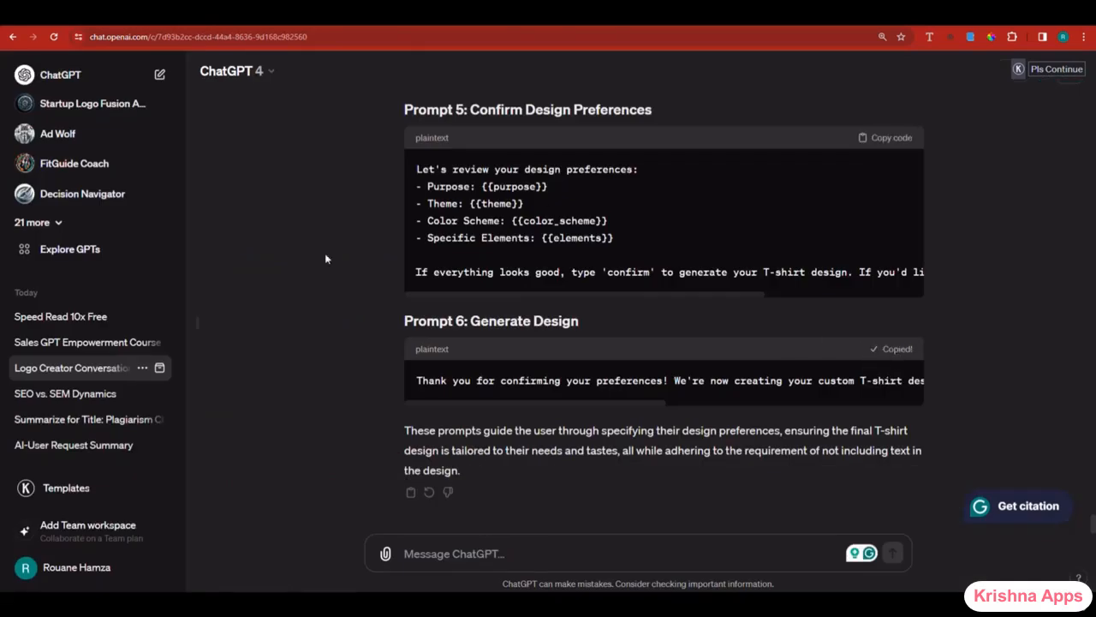
{"action": "key", "text": "ctrl+shift+Tab"}
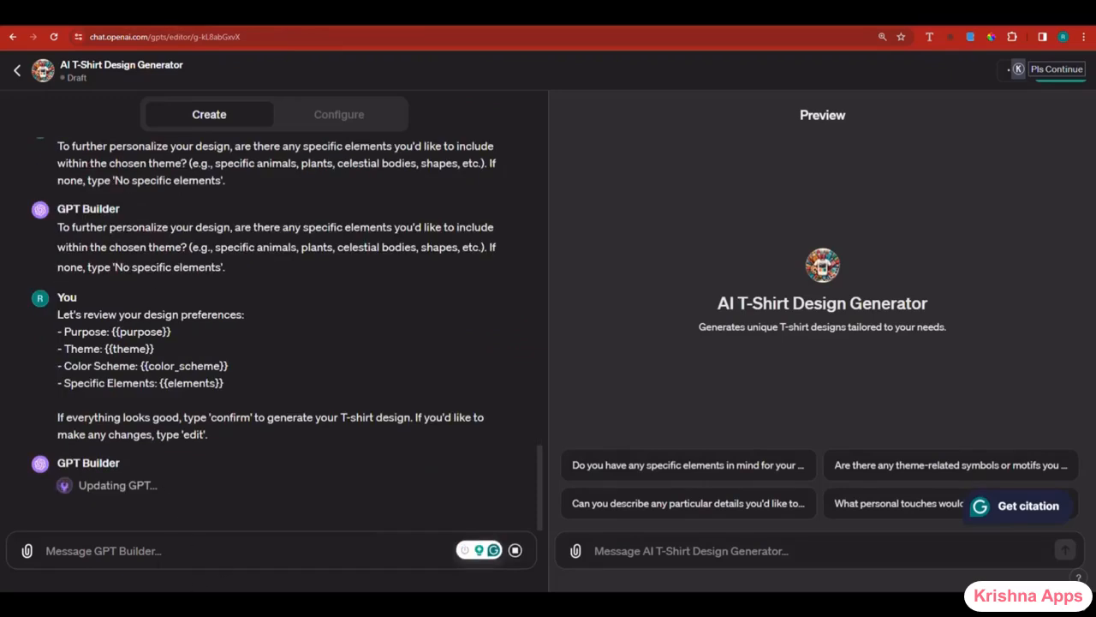
{"action": "key", "text": "ctrl+v"}
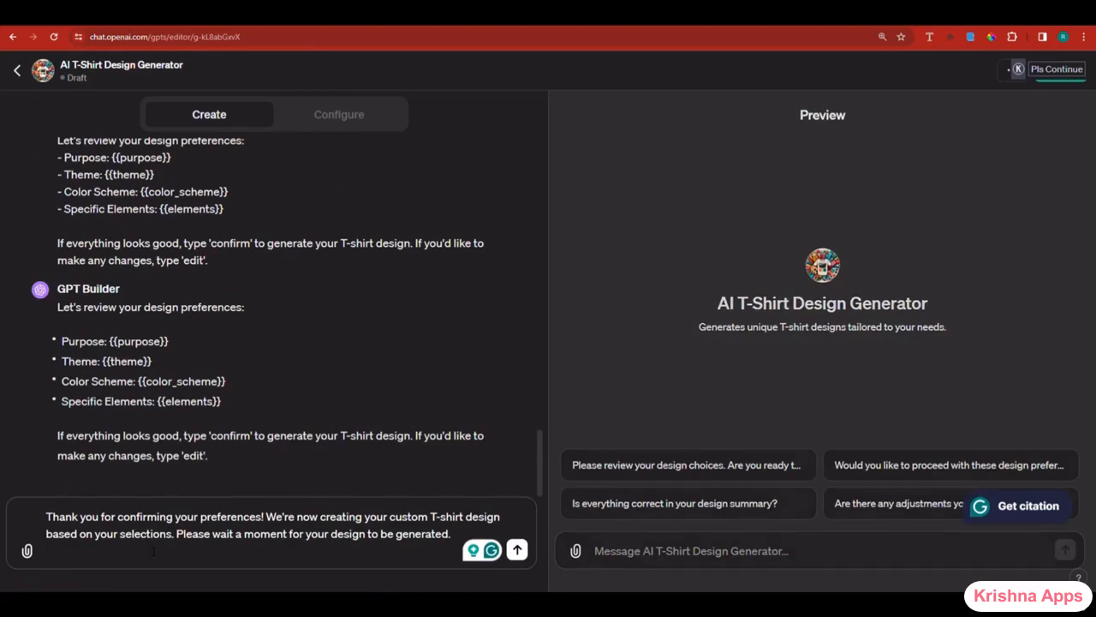
{"action": "left_click", "coordinate": [517, 549]}
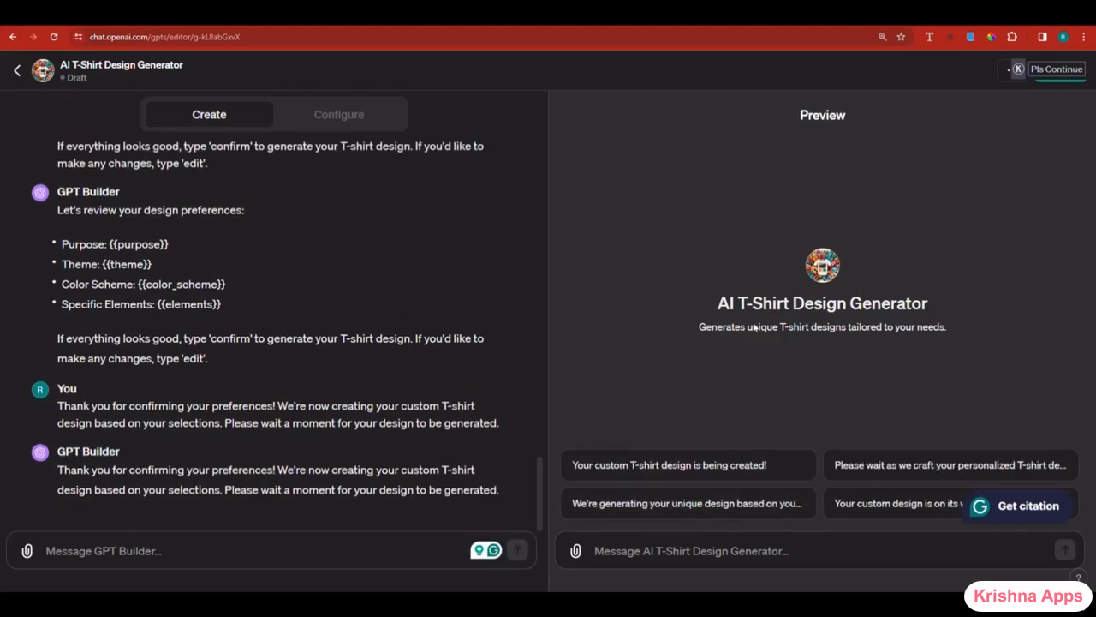
- Publish the GPT to everyone and test it with "i would like to design a vintage t-shirt design with a lion in it."
{"action": "left_click", "coordinate": [1052, 83]}
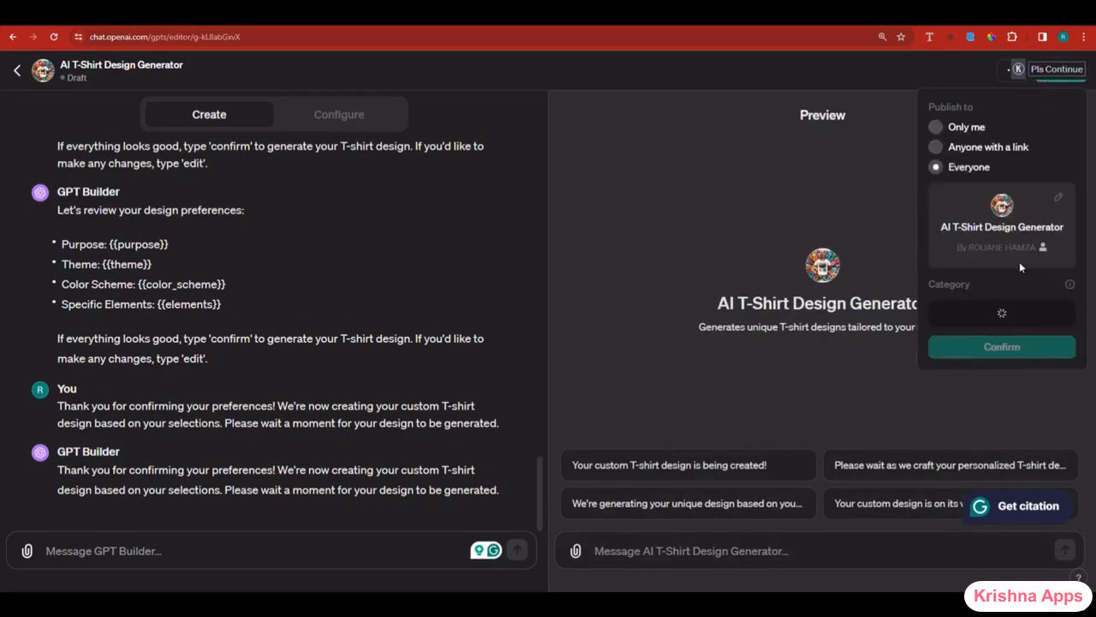
{"action": "left_click", "coordinate": [1003, 356]}
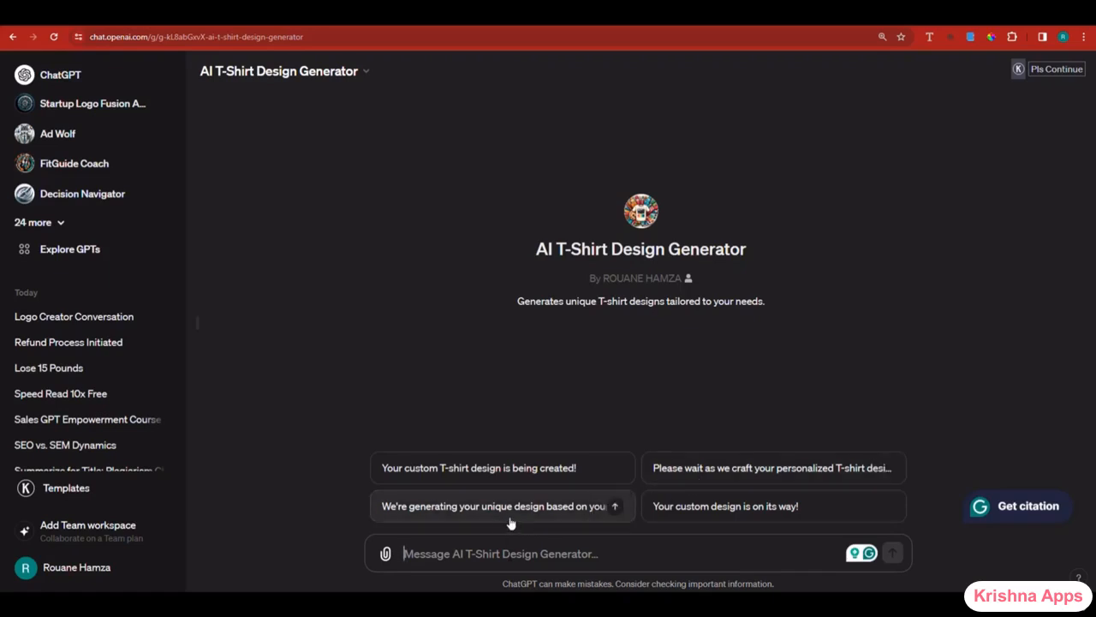
{"action": "left_click", "coordinate": [615, 541]}
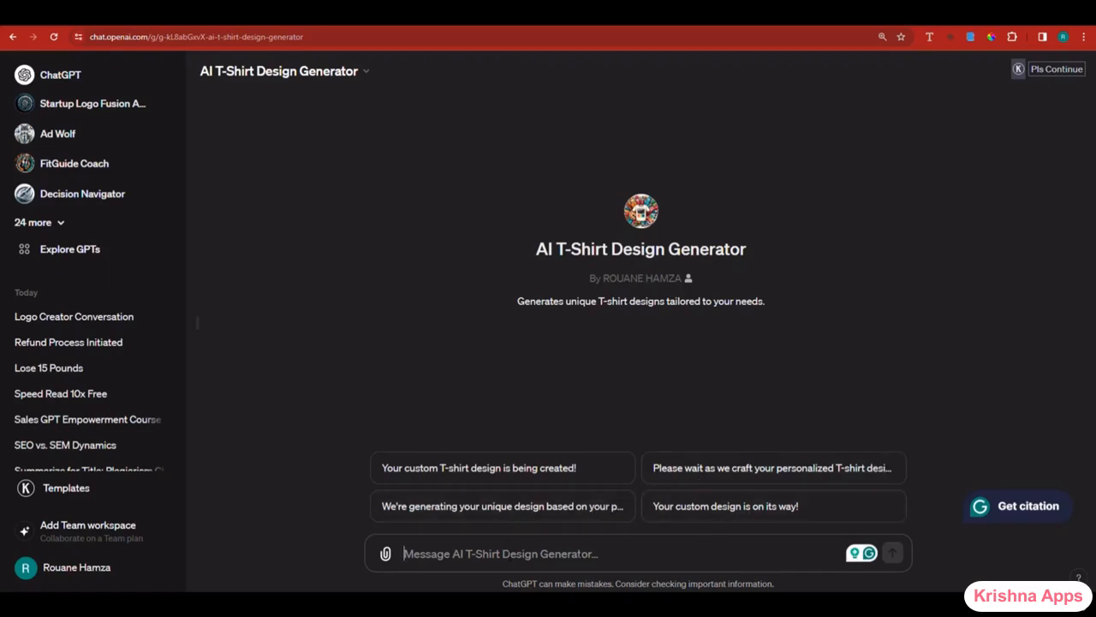
{"action": "key", "text": "ctrl+v"}
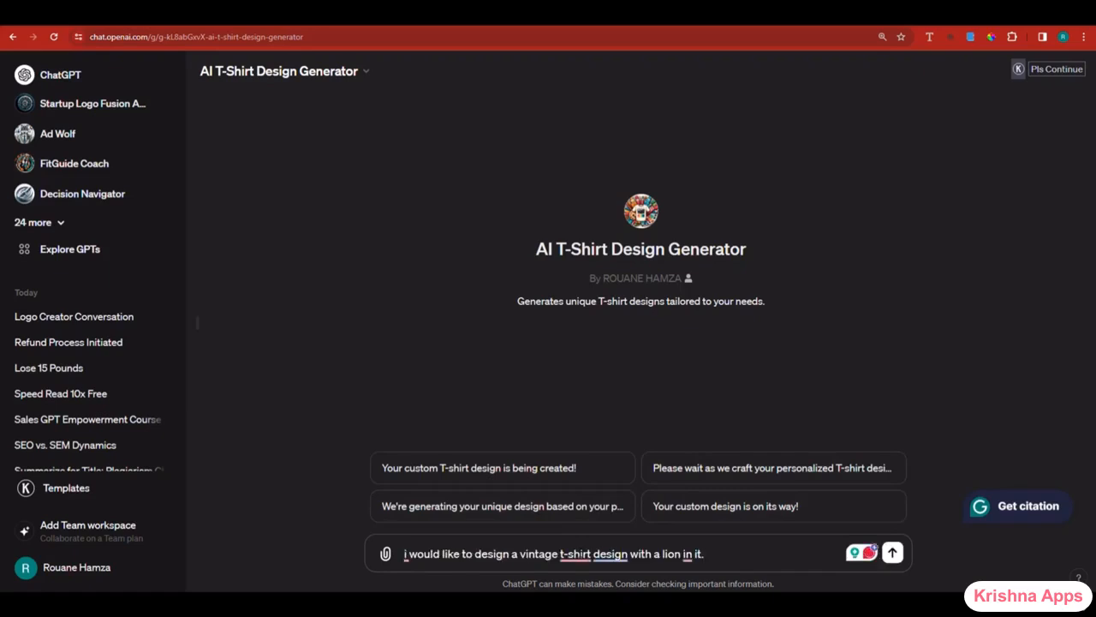
{"action": "key", "text": "Return"}
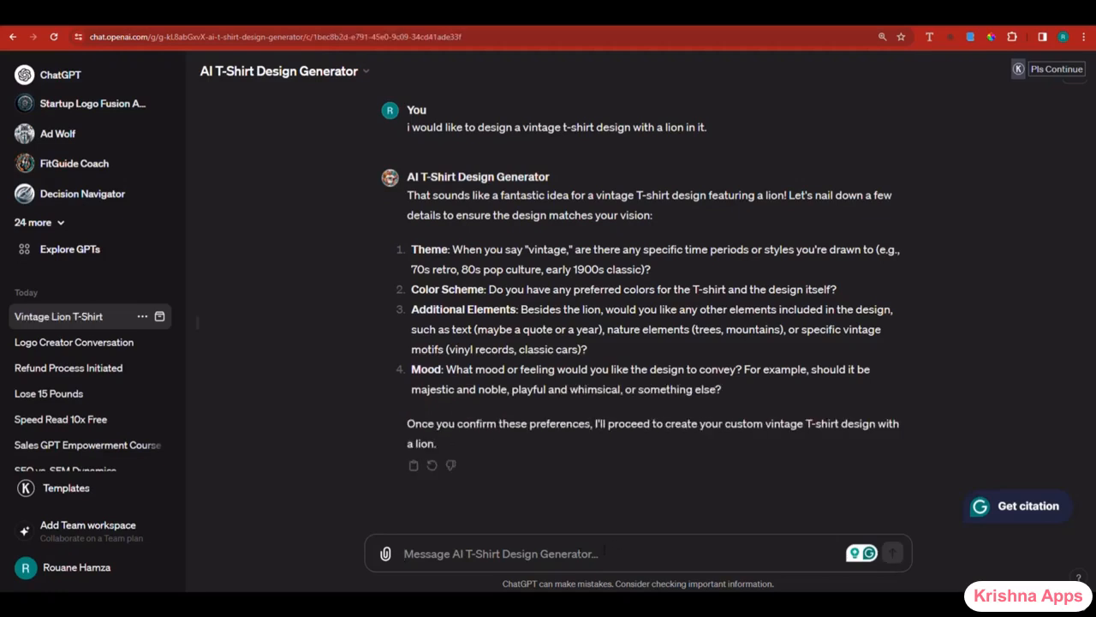
- Answer the GPT's design questions by sending "80s, prefered color for the design is golden yellow, no, majestic"
{"action": "type", "text": "80s"}
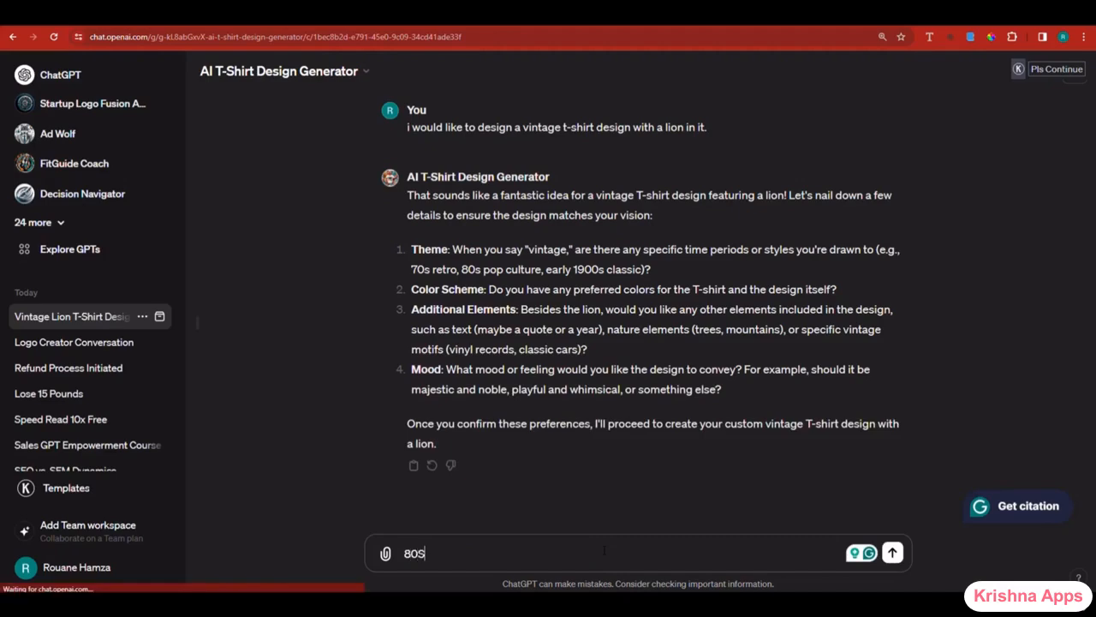
{"action": "key", "text": "BackSpace"}
{"action": "type", "text": "su"}
{"action": "key", "text": "BackSpace"}
{"action": "type", "text": ","}
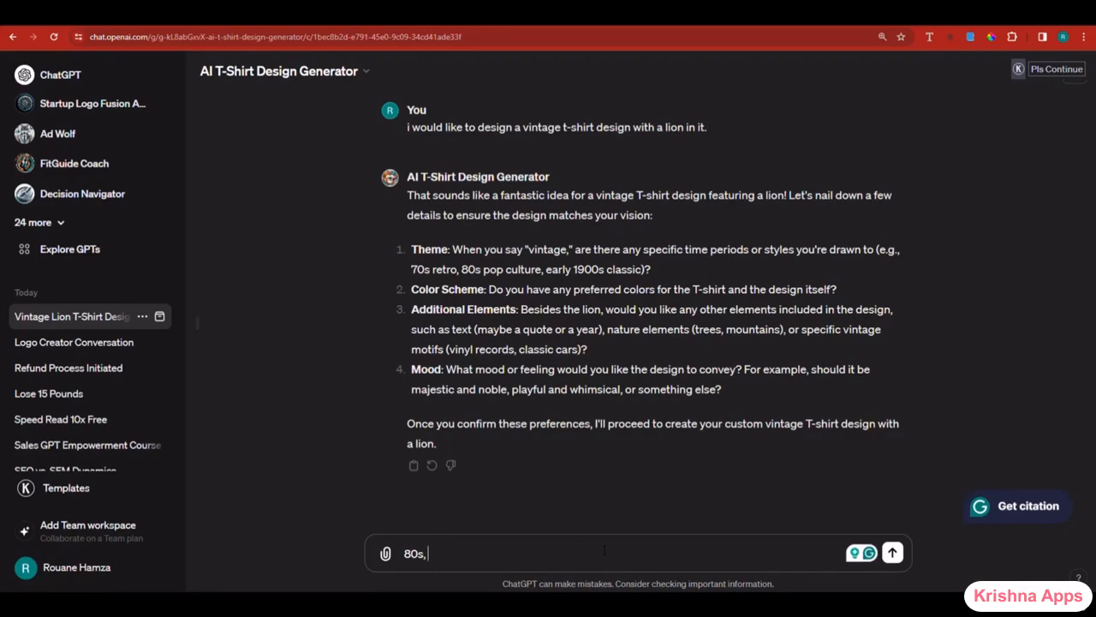
{"action": "type", "text": "prefered color for th"}
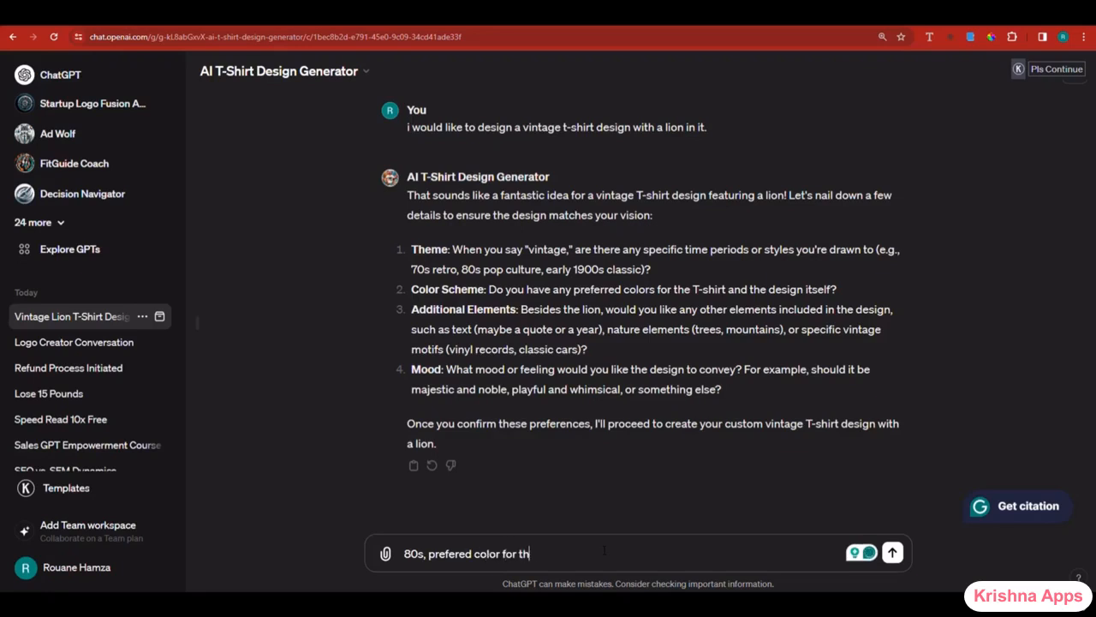
{"action": "type", "text": "e design is golden yellow,"}
{"action": "type", "text": "no, "}
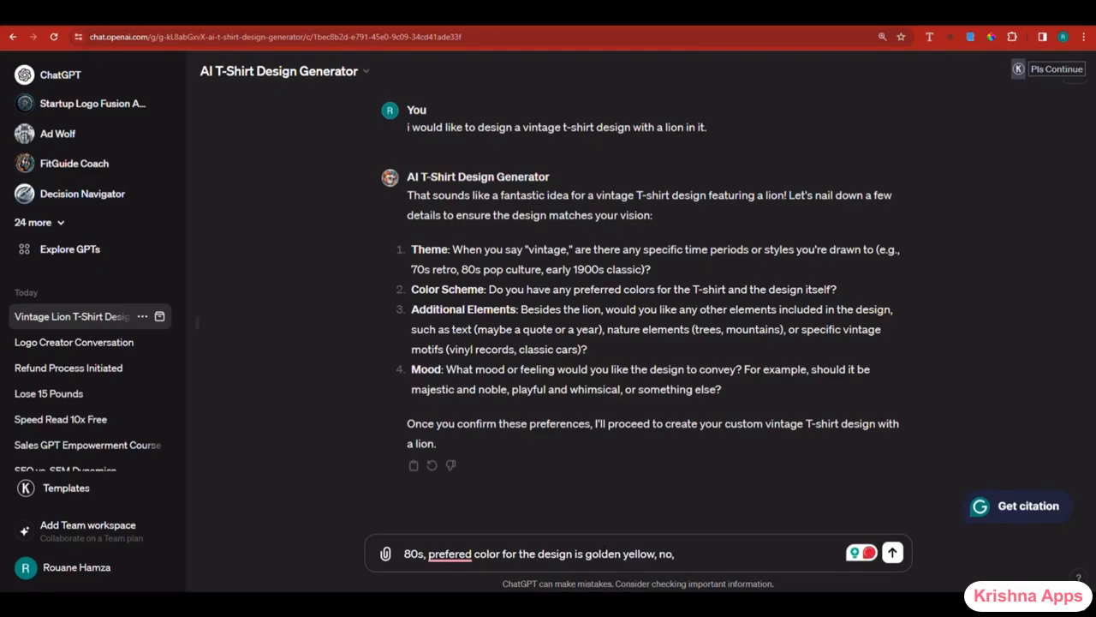
{"action": "type", "text": "majestic"}
{"action": "key", "text": "Return"}
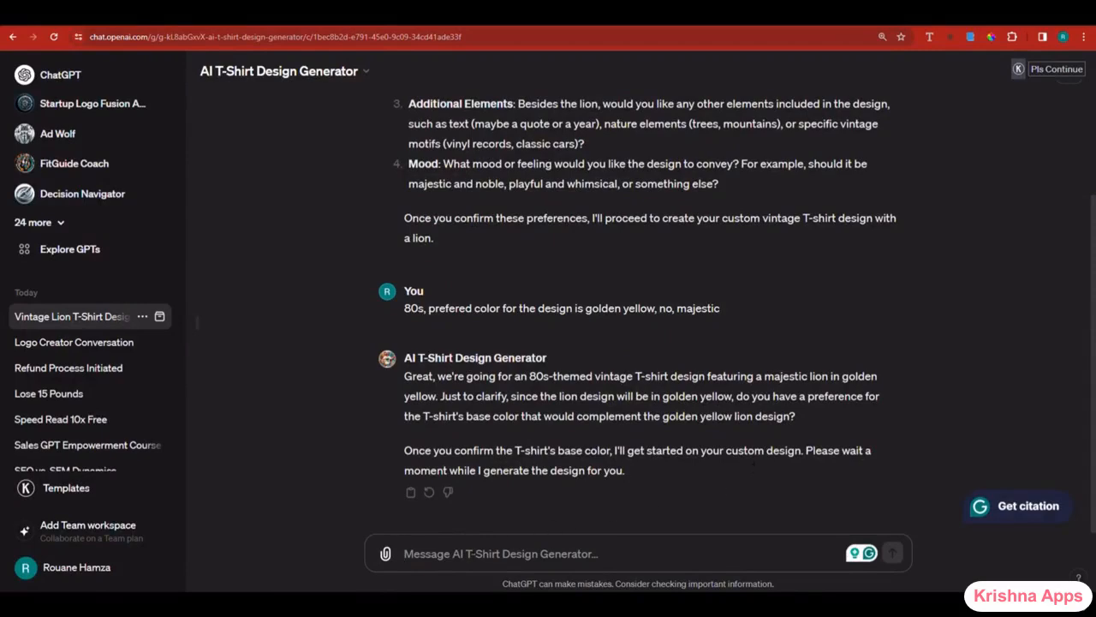
- Reply to the base color question with "i don't want you to generate a t-shirt, it should be a design"
{"action": "type", "text": "i don't yw"}
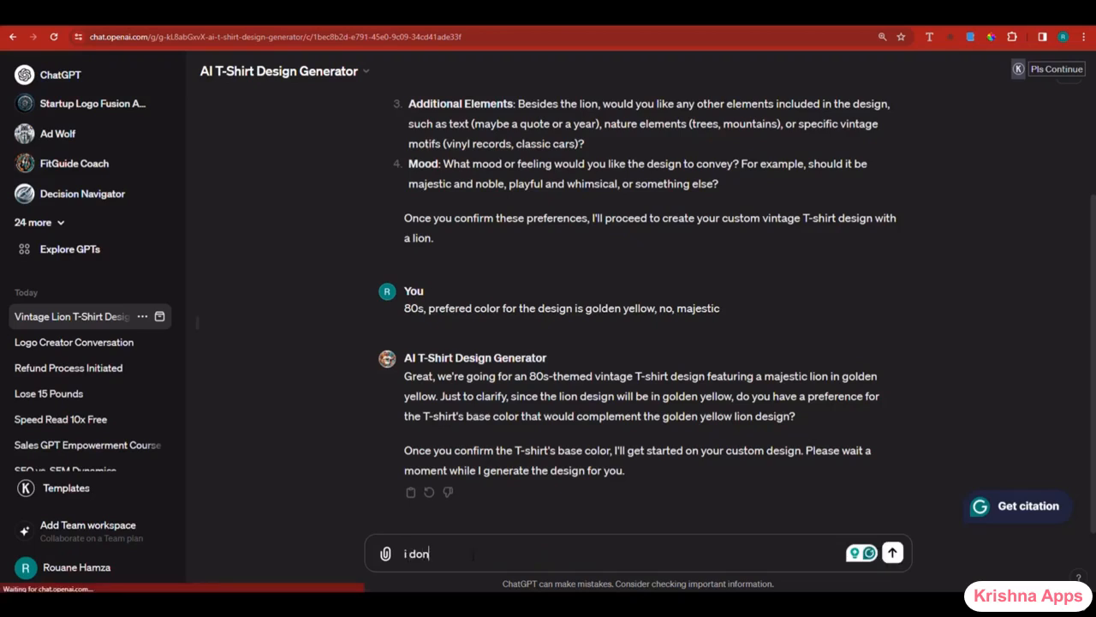
{"action": "key", "text": "BackSpace"}
{"action": "key", "text": "BackSpace"}
{"action": "type", "text": "we"}
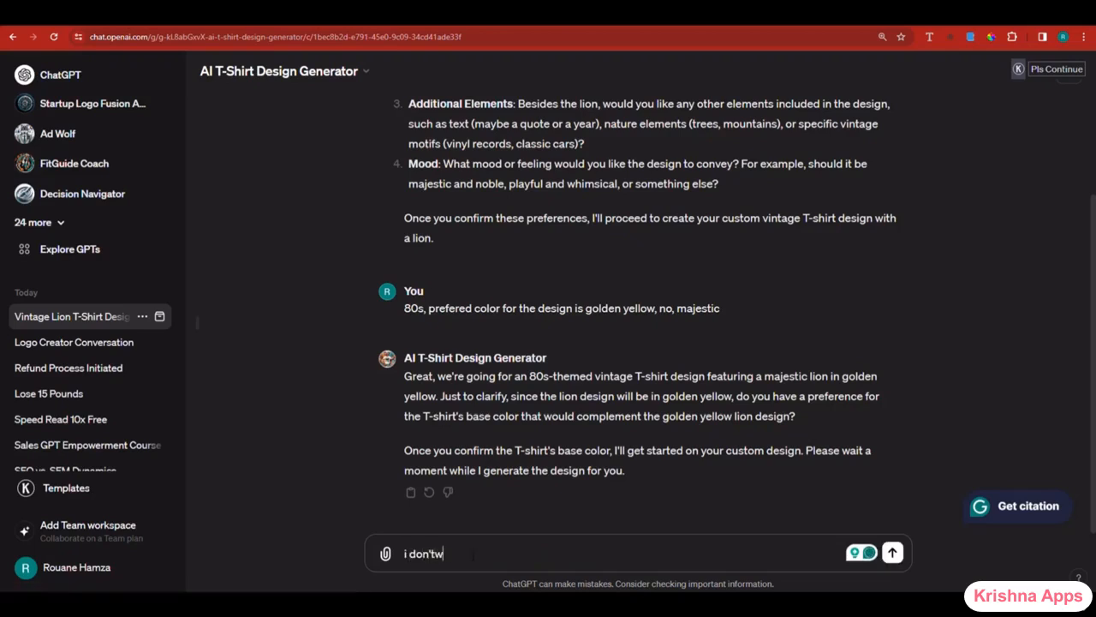
{"action": "key", "text": "BackSpace"}
{"action": "key", "text": "BackSpace"}
{"action": "type", "text": "want you to generate a t-shi"}
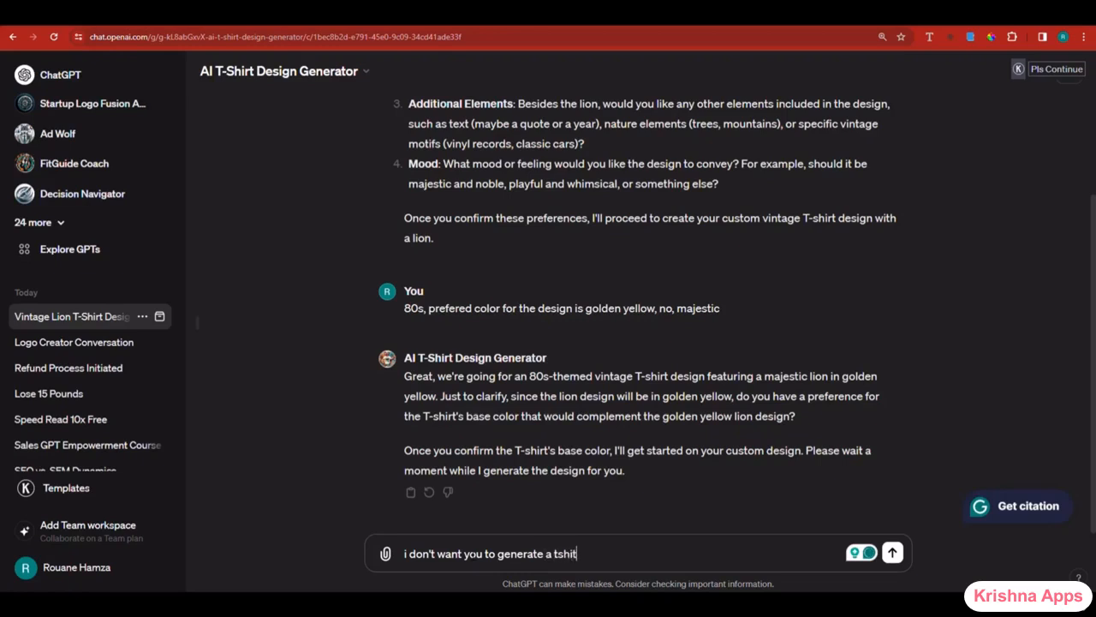
{"action": "type", "text": "rt, it should be a design"}
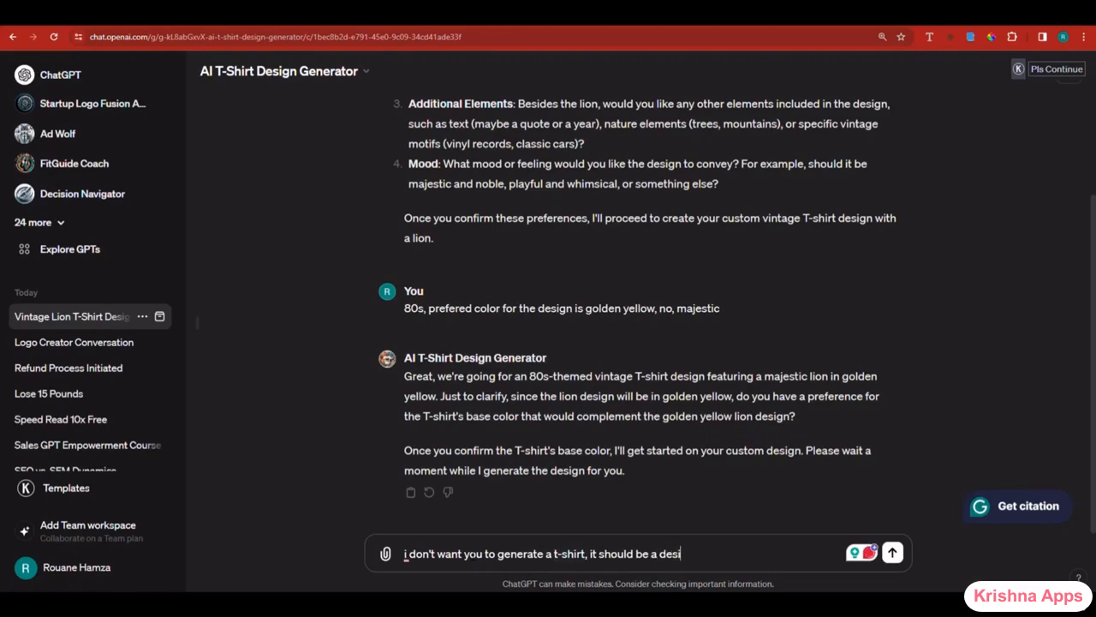
{"action": "key", "text": "Return"}
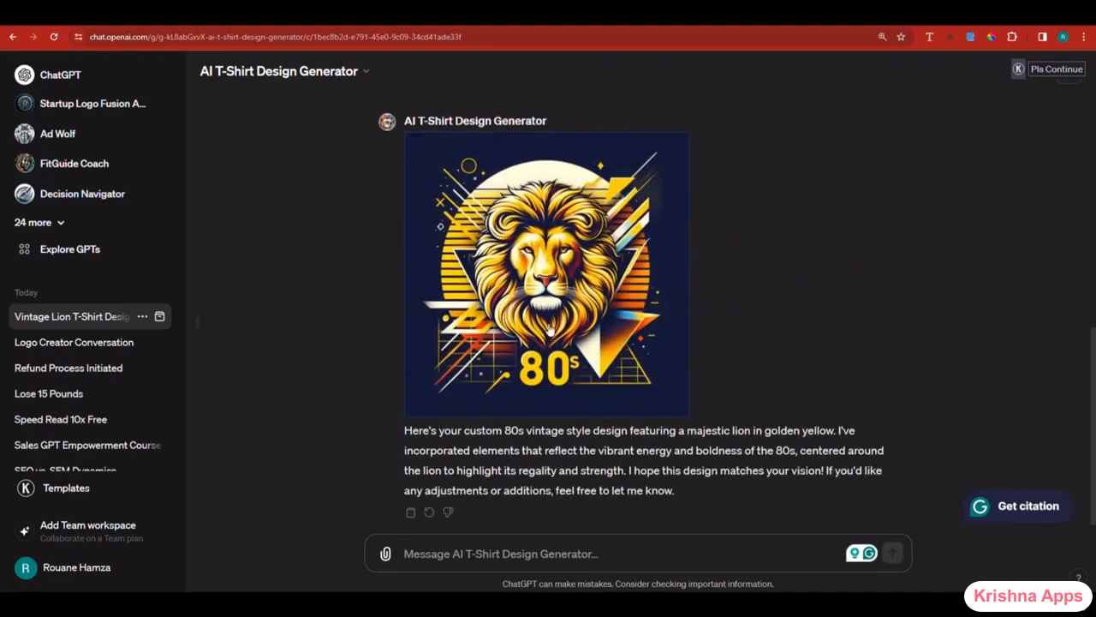
- Open the generated 80s lion design in the enlarged image view
{"action": "left_click", "coordinate": [549, 330]}
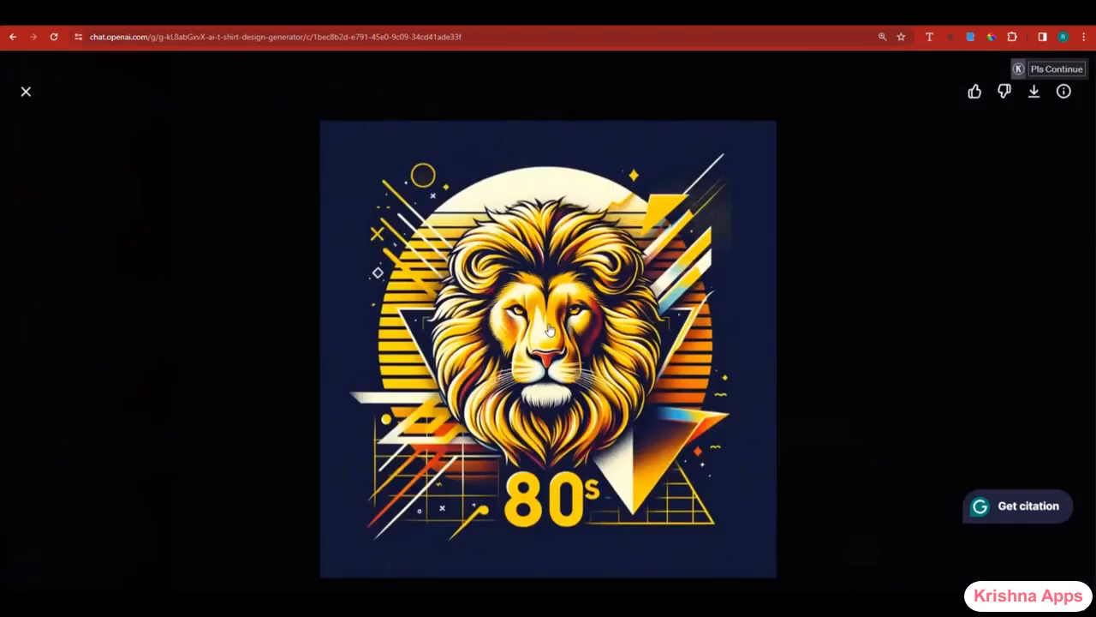
{"action": "right_click", "coordinate": [594, 255]}
{"action": "left_click", "coordinate": [674, 310]}
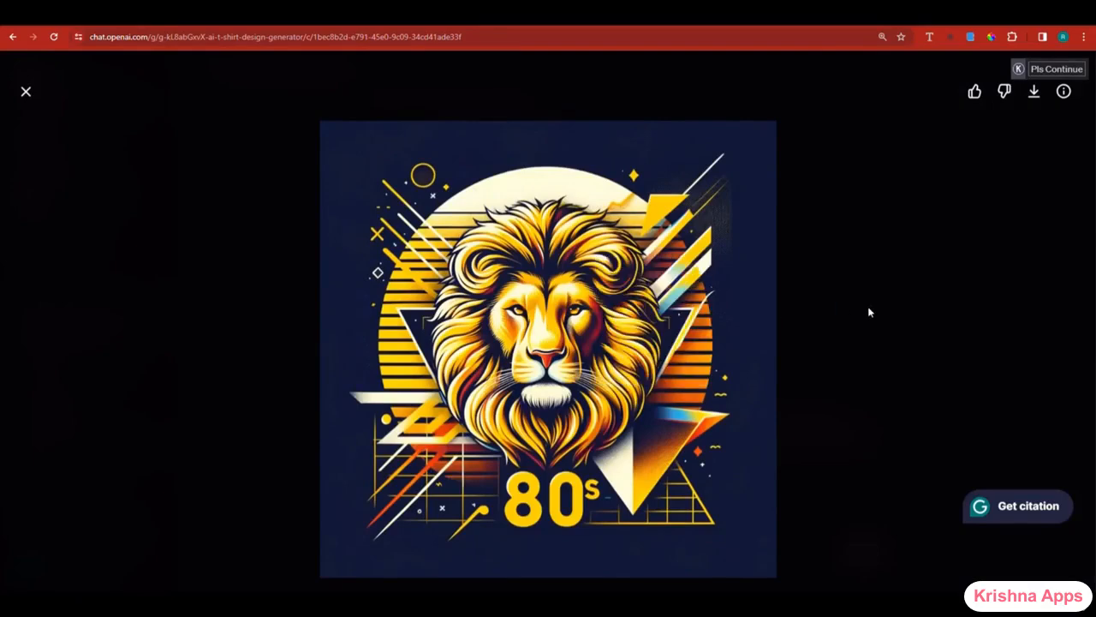